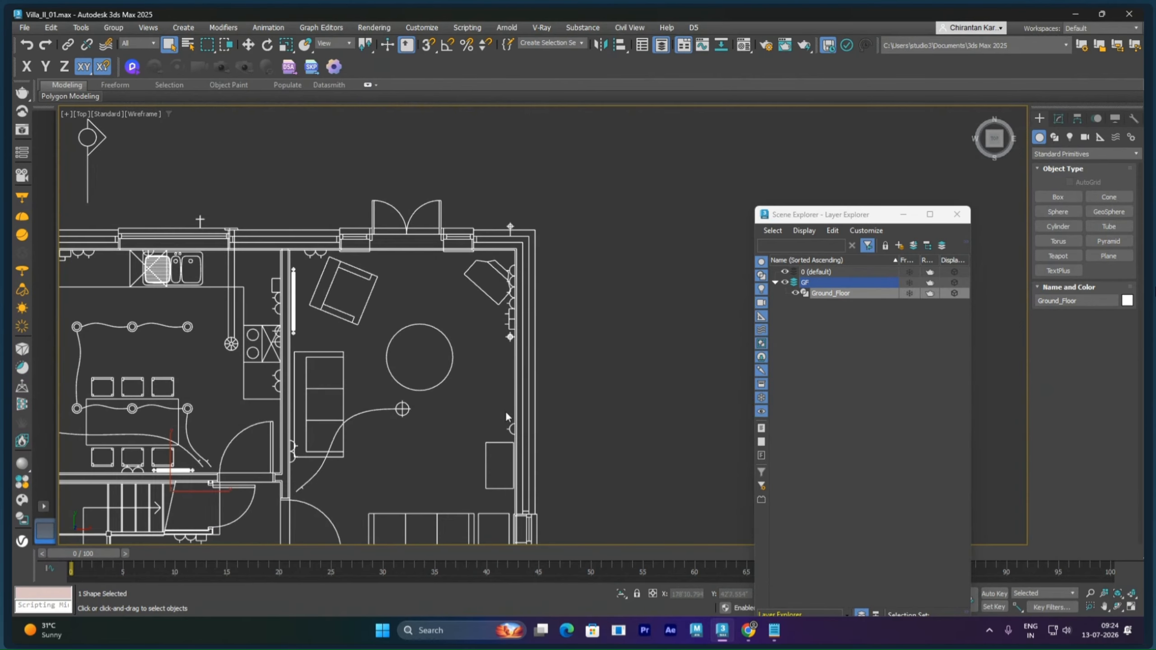
Deselect the ground floor plan and show the home grid in the Top viewport
middle_click_drag(600, 314, 637, 344)
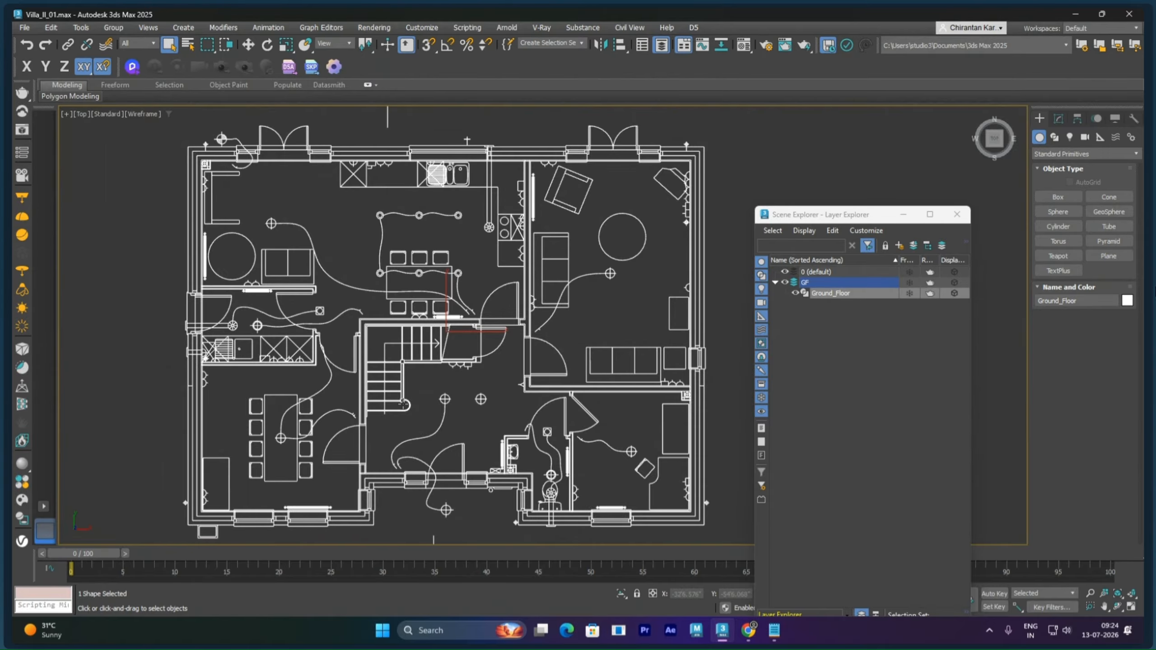
middle_click_drag(421, 376, 411, 358)
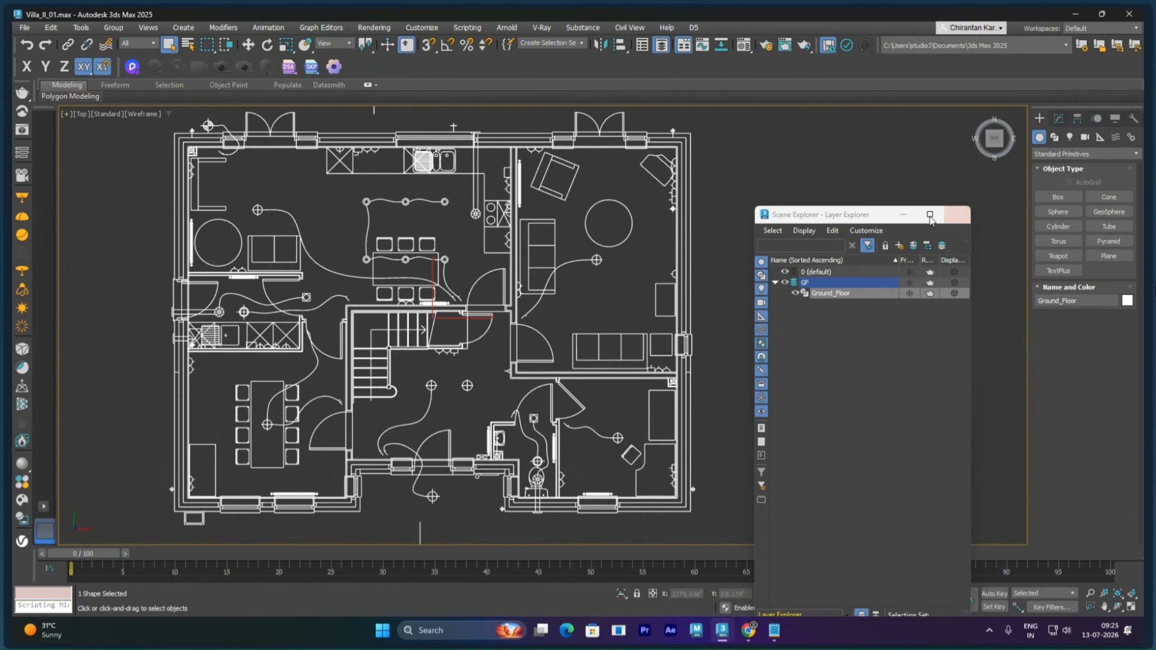
left_click(749, 218)
scroll(749, 218, "down", 3)
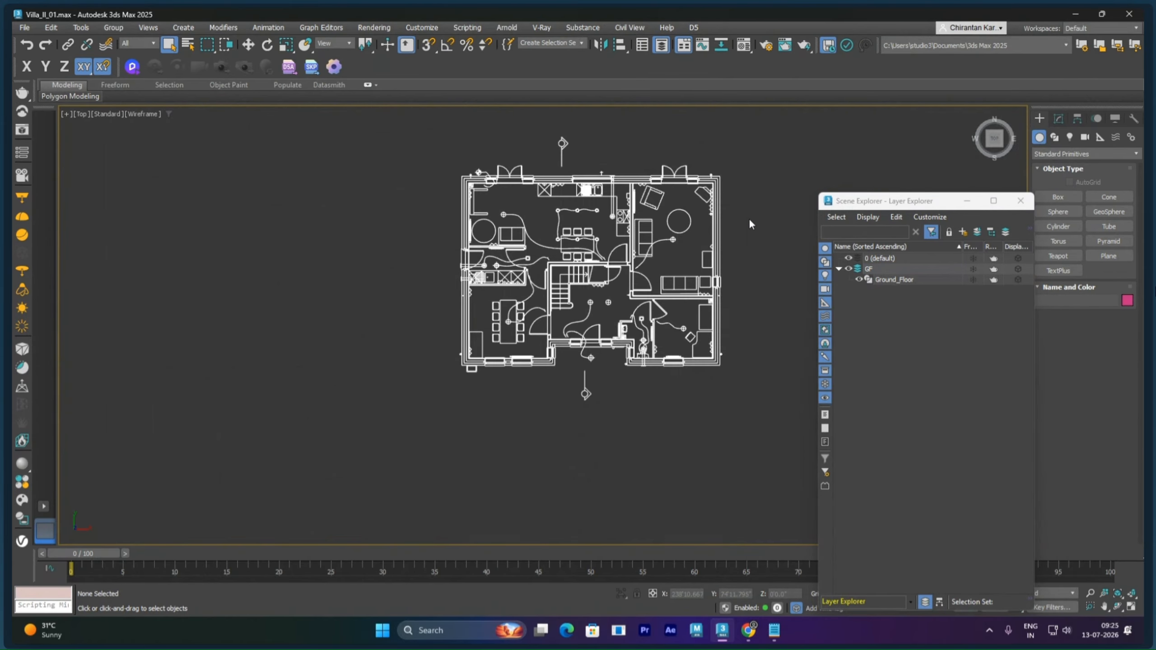
key("g")
middle_click_drag(744, 266, 594, 312)
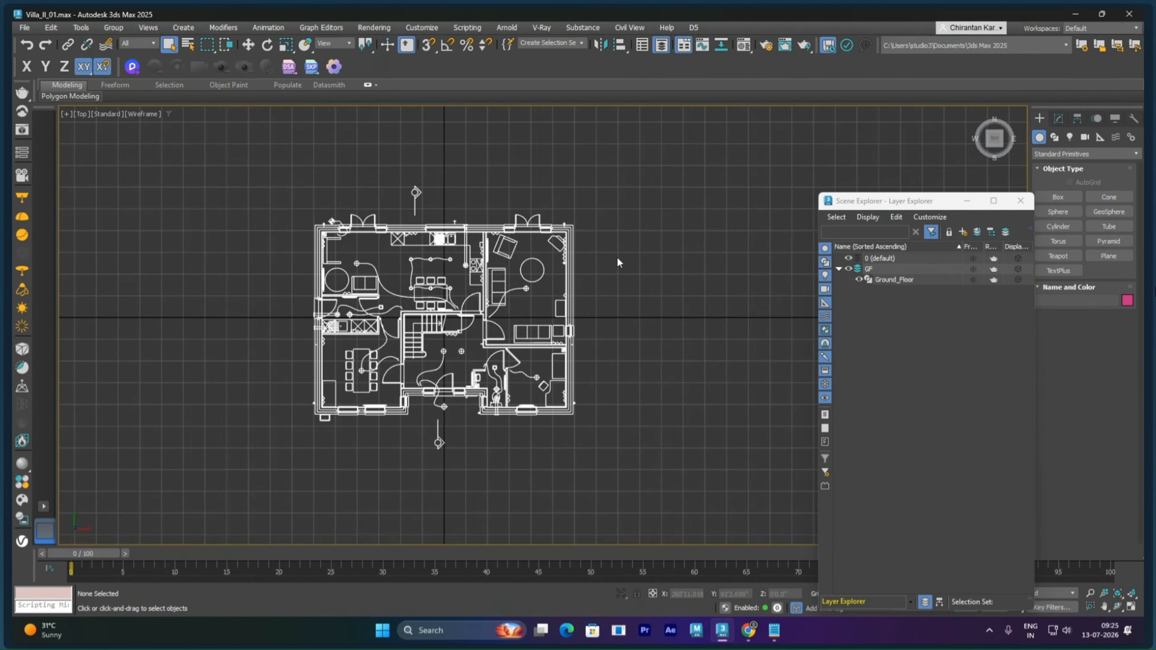
Switch to File Explorer and open the Desktop folder ND_Top > mps > 9-1030am MWF 3DSMAX
mouse_move(749, 631)
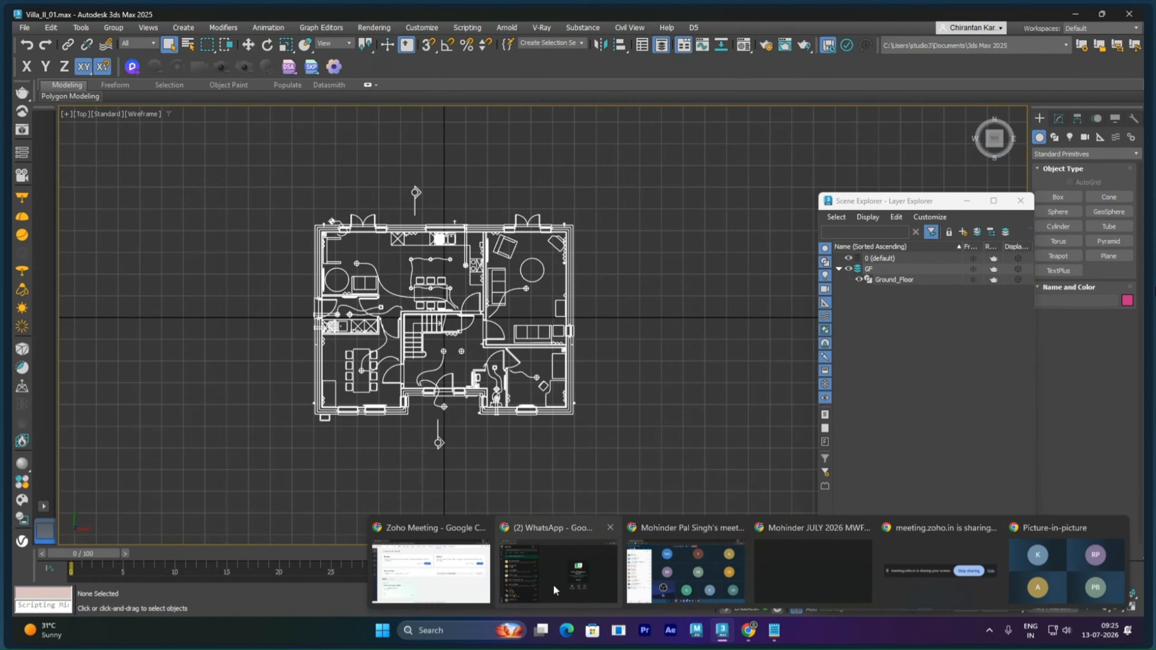
mouse_move(459, 579)
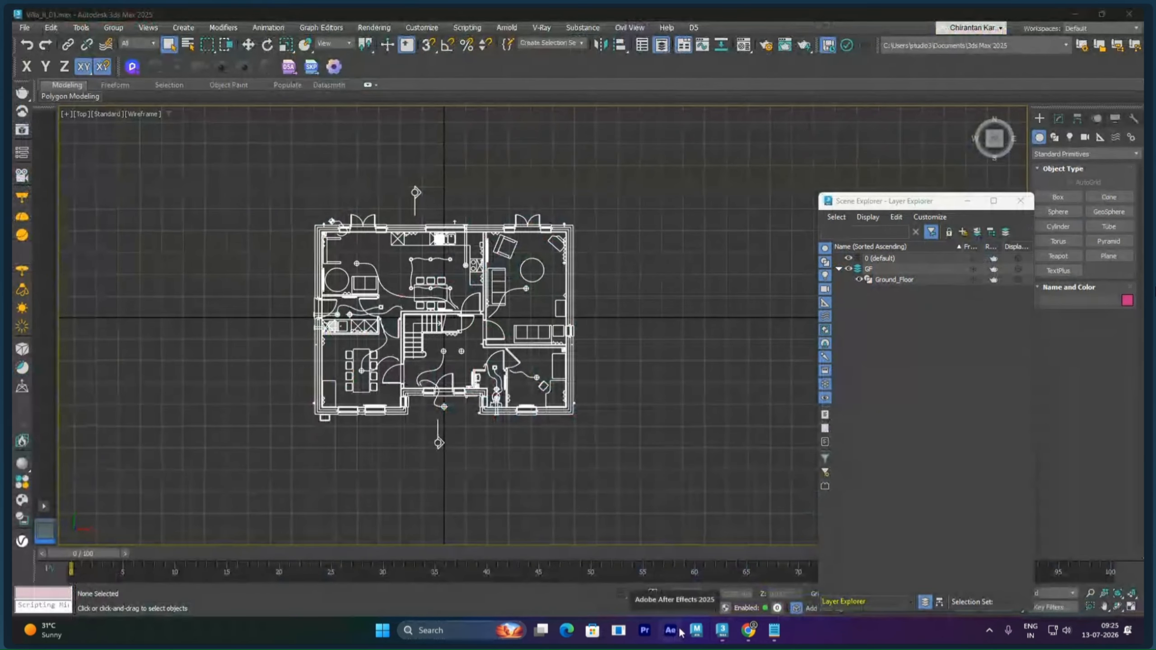
key("super+e")
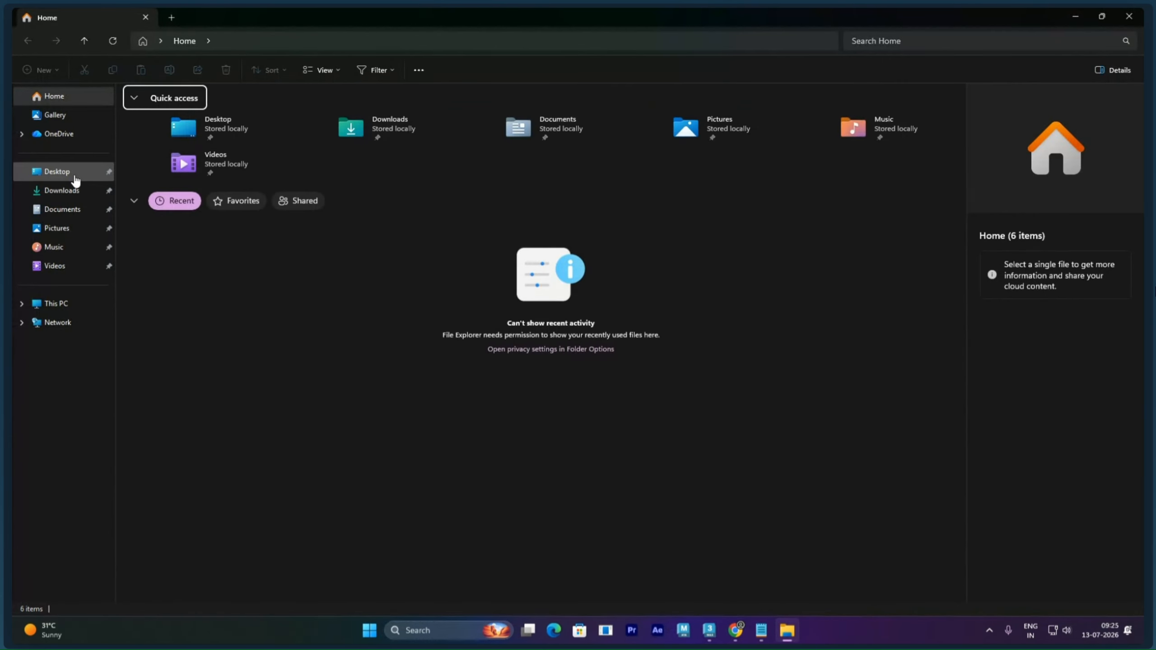
left_click(76, 178)
double_click(291, 294)
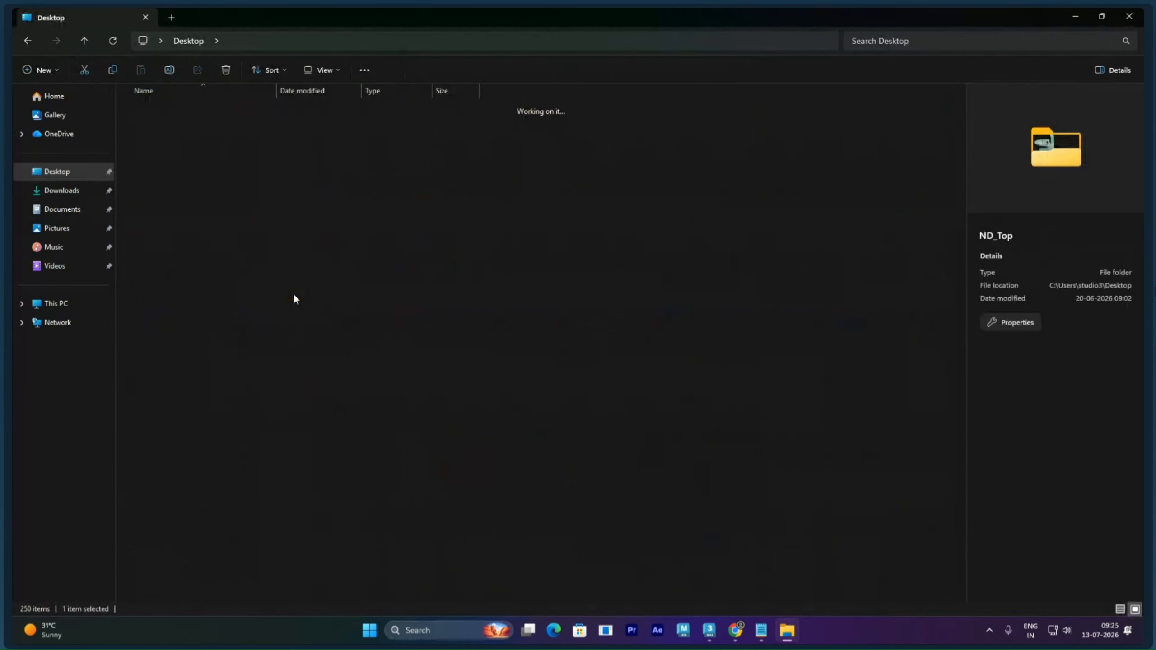
key("m")
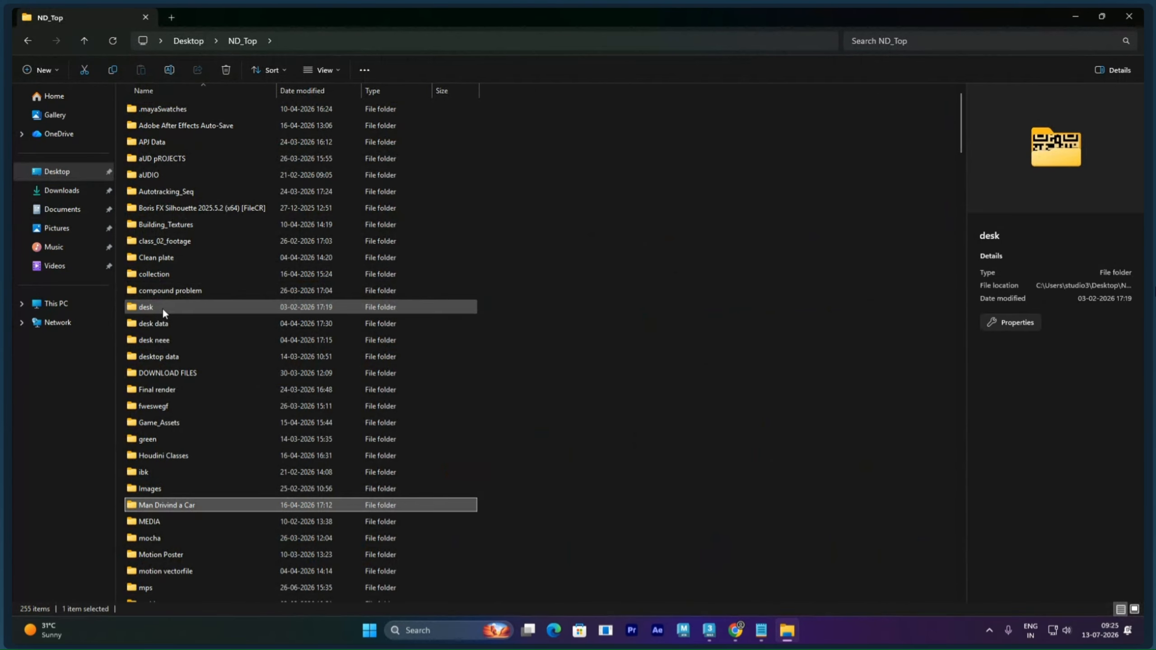
double_click(146, 588)
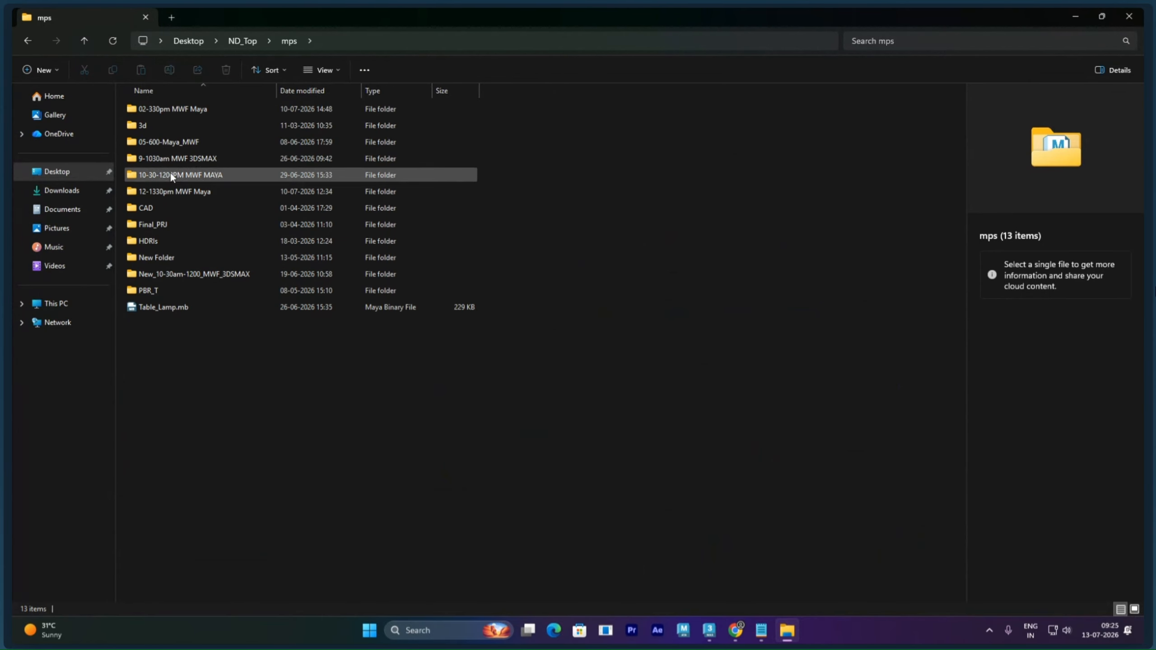
left_click(170, 157)
double_click(170, 157)
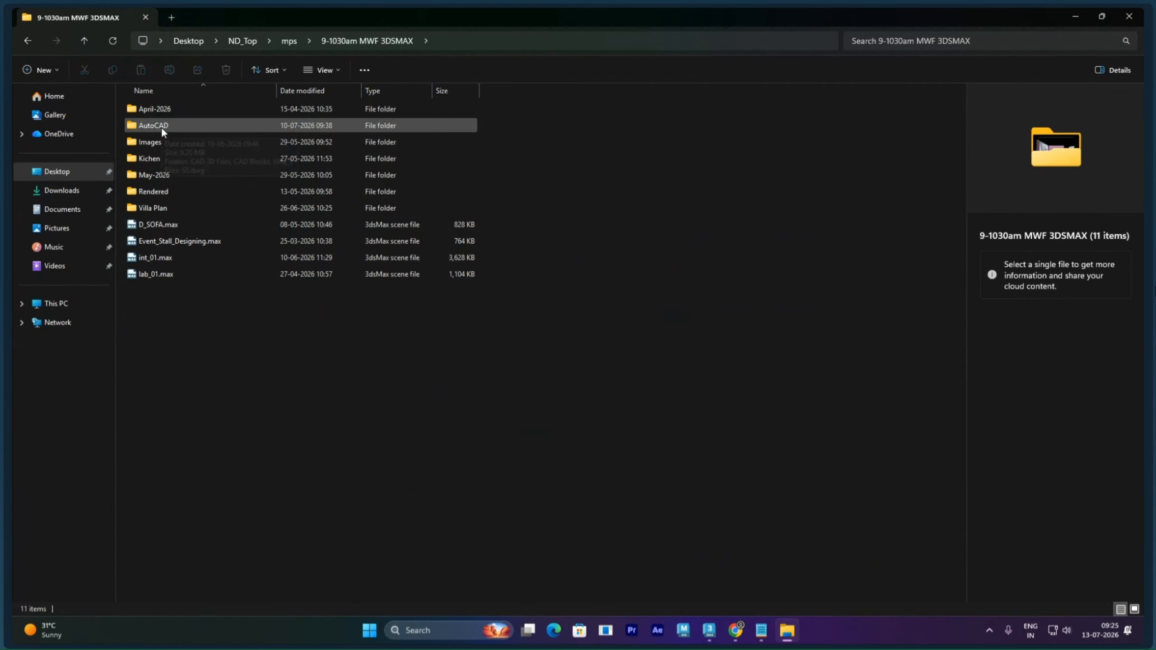
Check the Cleanup_Blocks and Villa subfolders of Villa Plan, and return to the 9-1030am MWF 3DSMAX folder
double_click(167, 208)
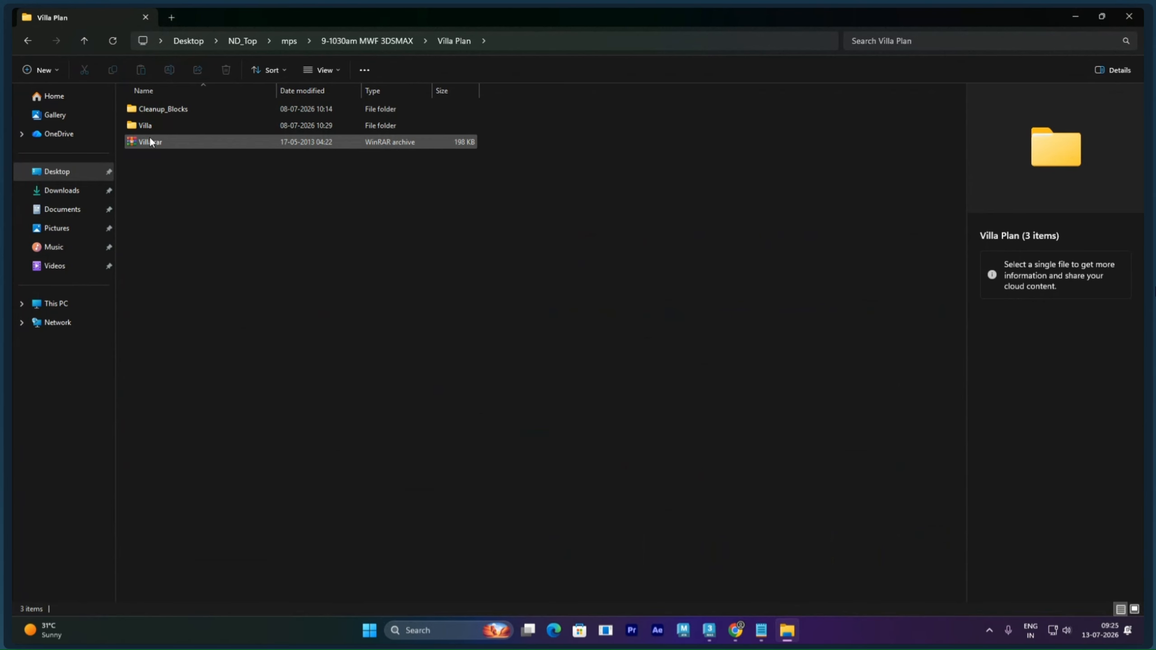
double_click(156, 109)
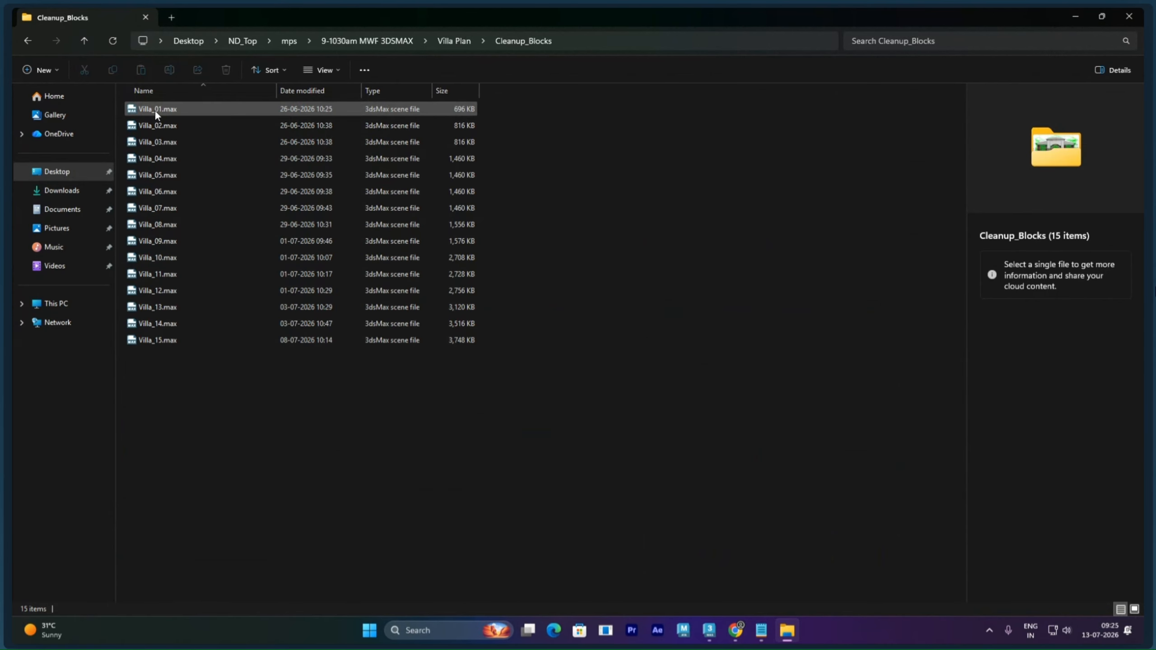
key("alt+Left")
double_click(145, 126)
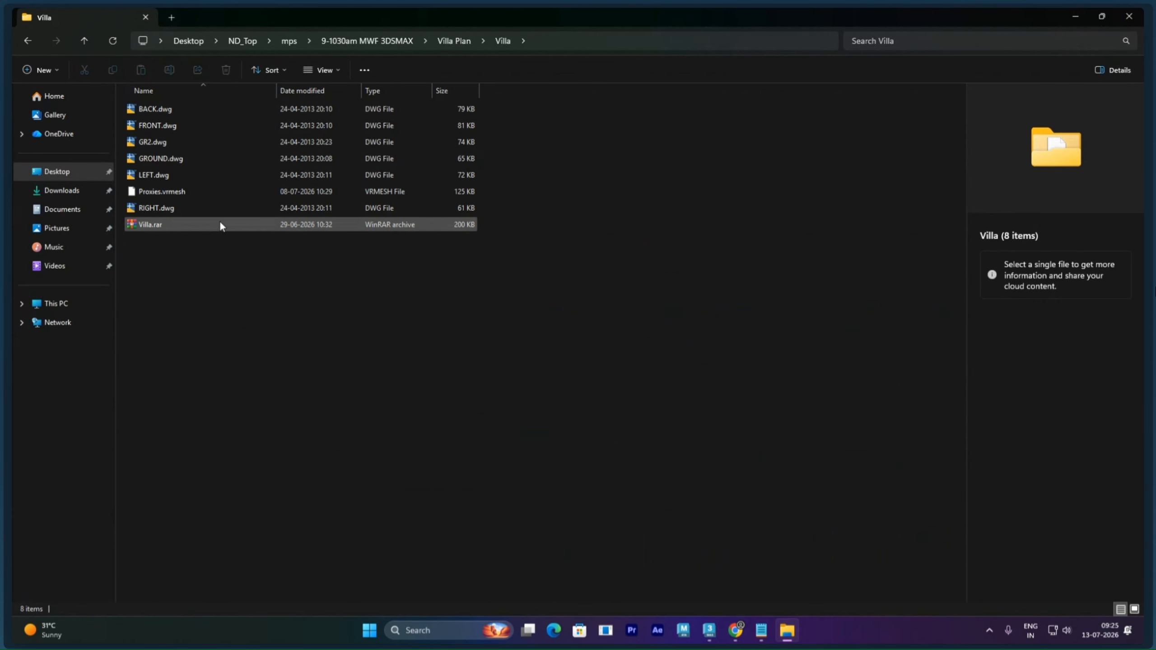
key("alt+Left")
key("alt+Left")
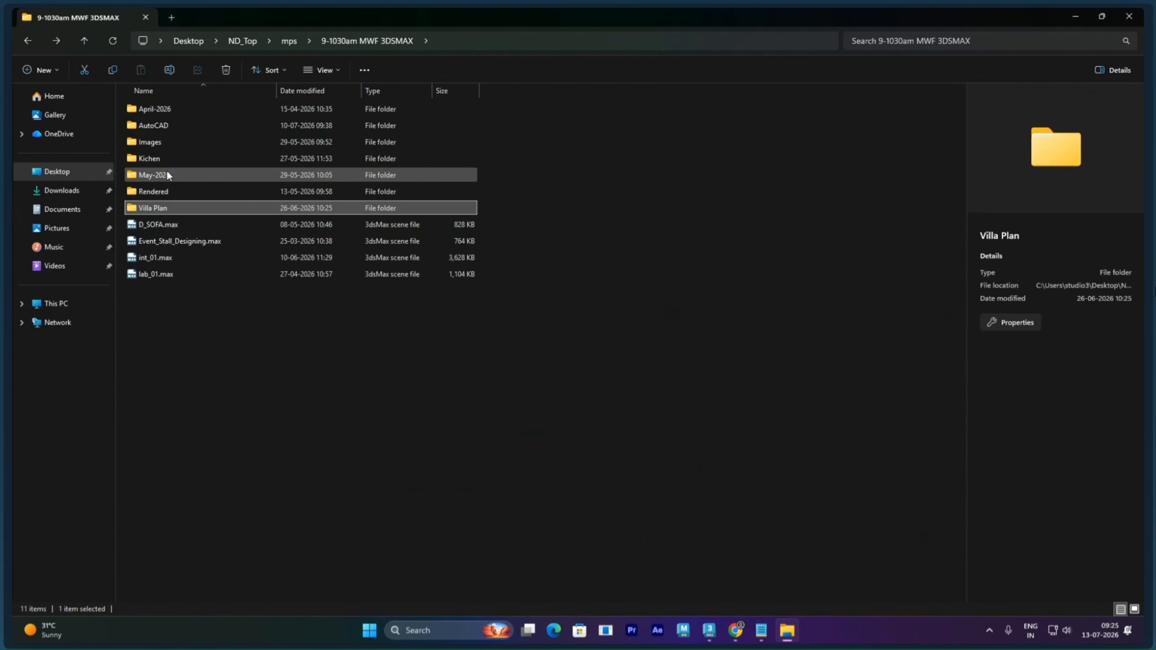
Open the AutoCAD folder and check its CAD Blocks and CAD 3D Files subfolders
double_click(164, 127)
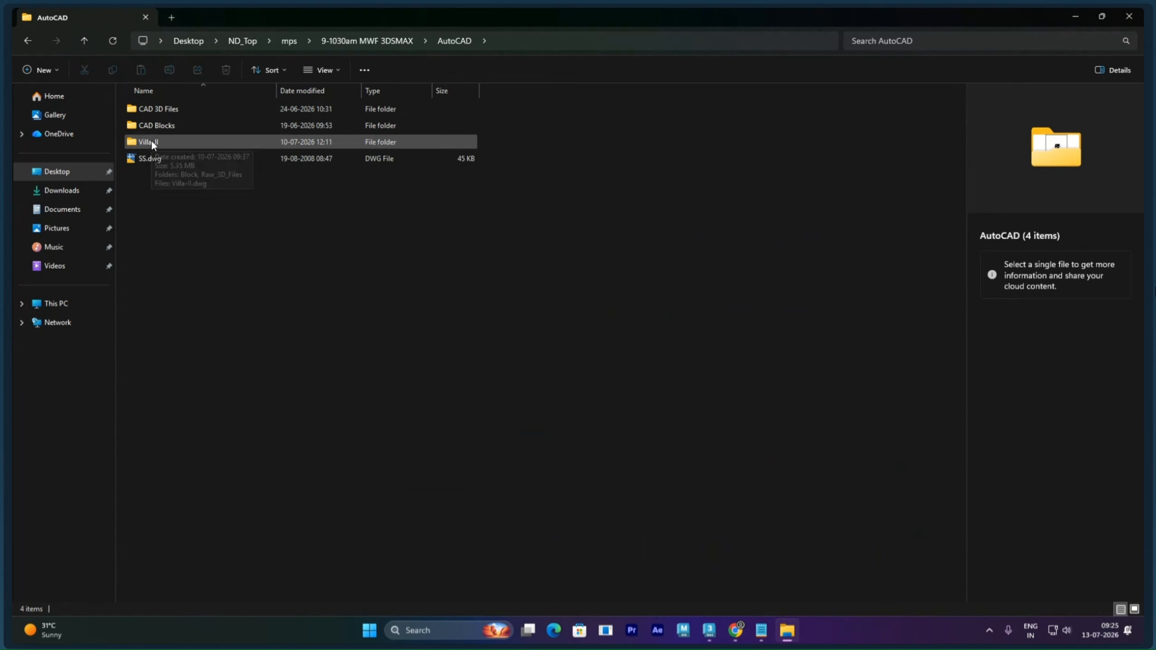
double_click(153, 126)
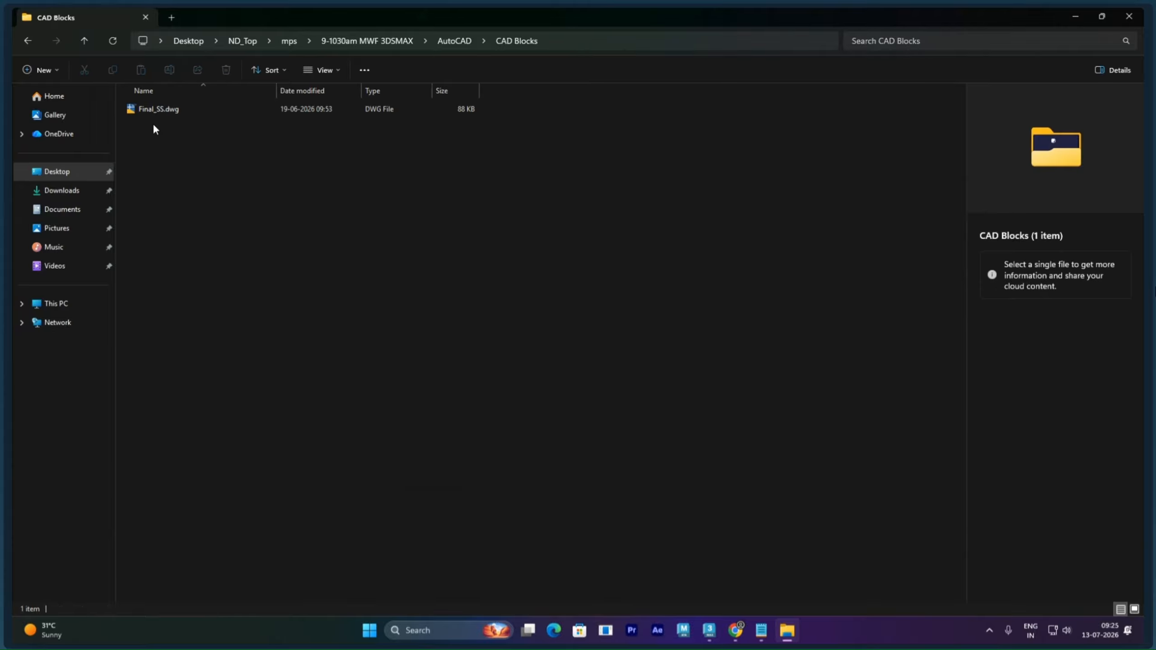
key("alt+Left")
double_click(163, 108)
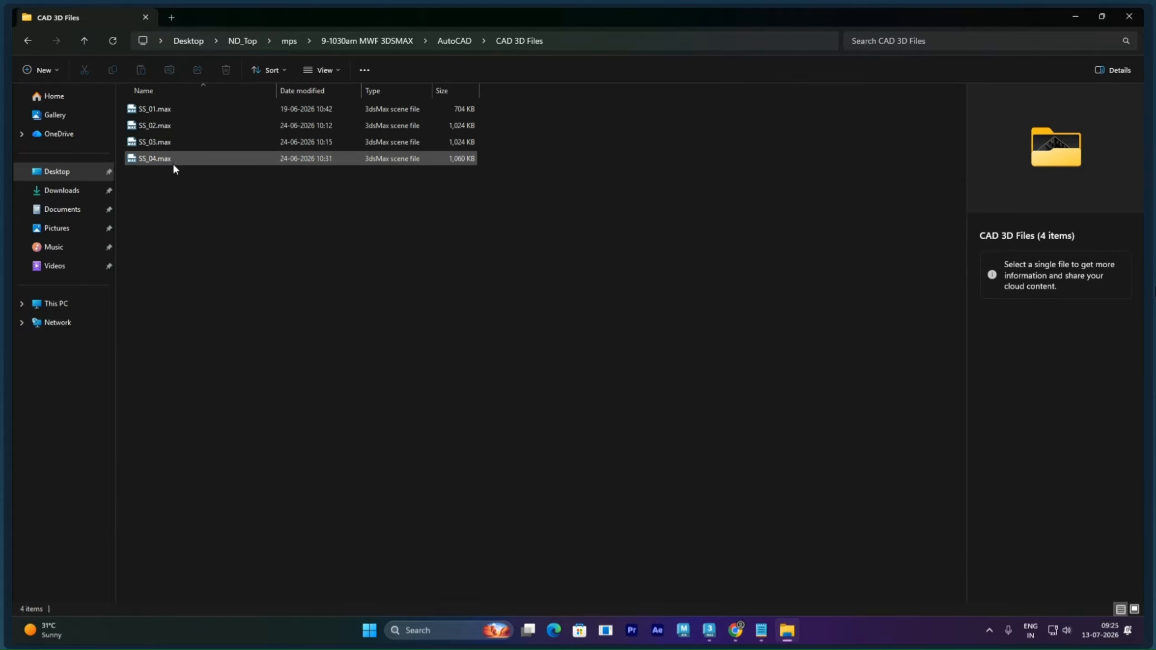
key("alt+Left")
Open the Block folder inside Villa_II
double_click(154, 144)
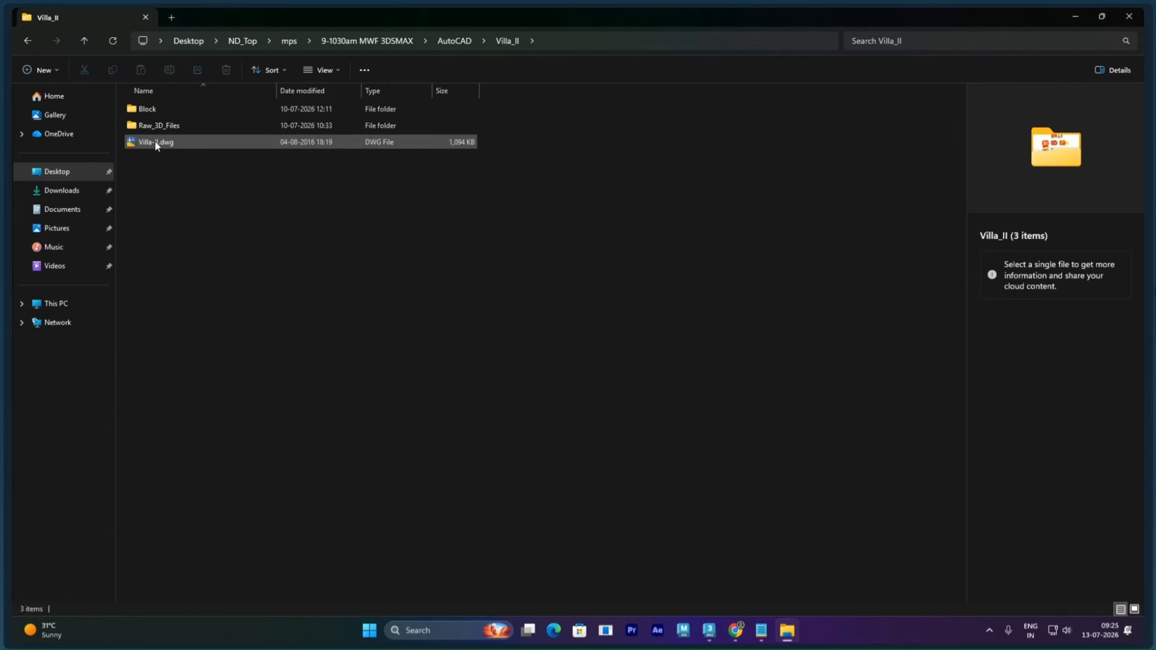
left_click(156, 142)
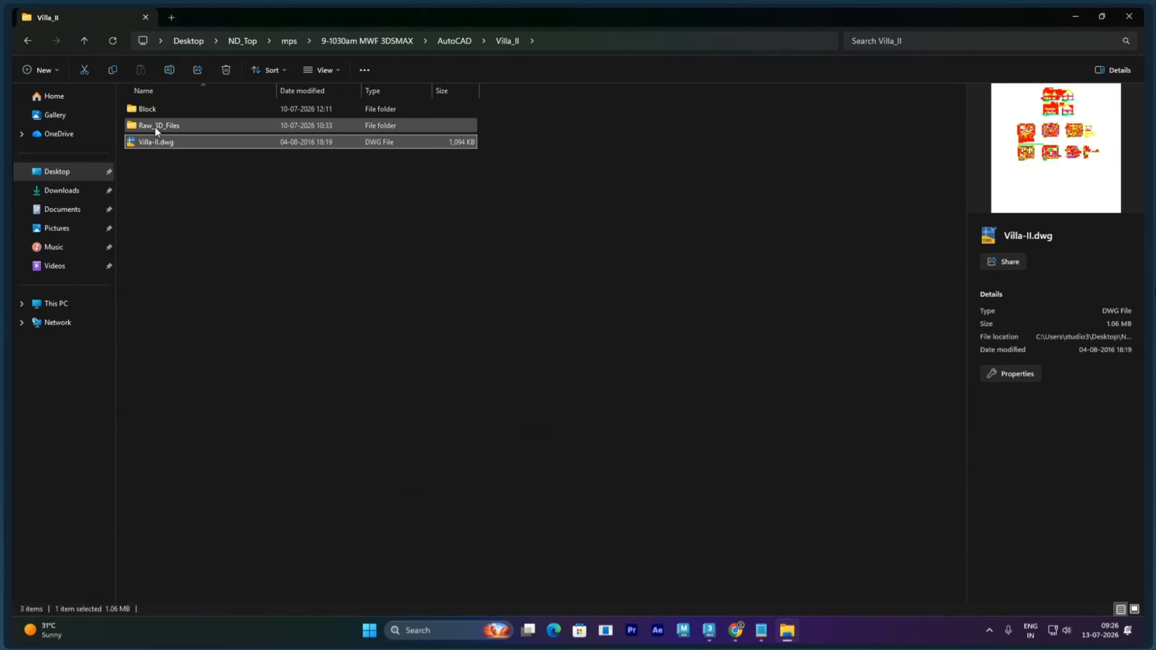
left_click(154, 127)
double_click(150, 111)
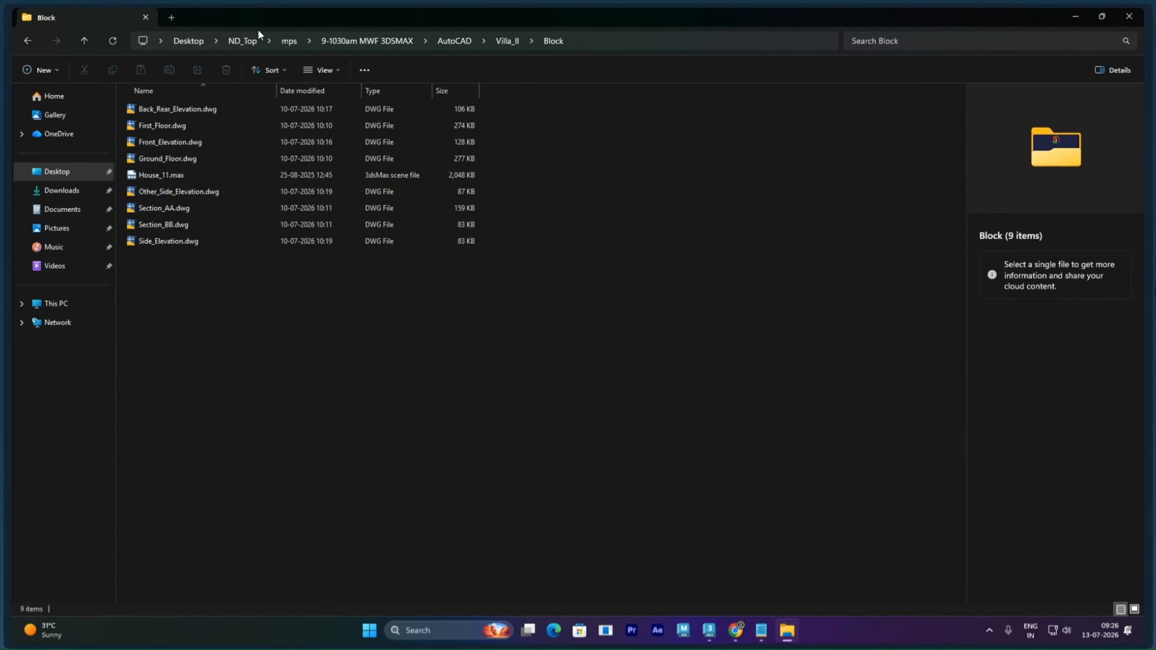
Restore the File Explorer window down, park it beside the viewport, and switch back to 3ds Max
double_click(273, 18)
left_click_drag(272, 18, 1066, 73)
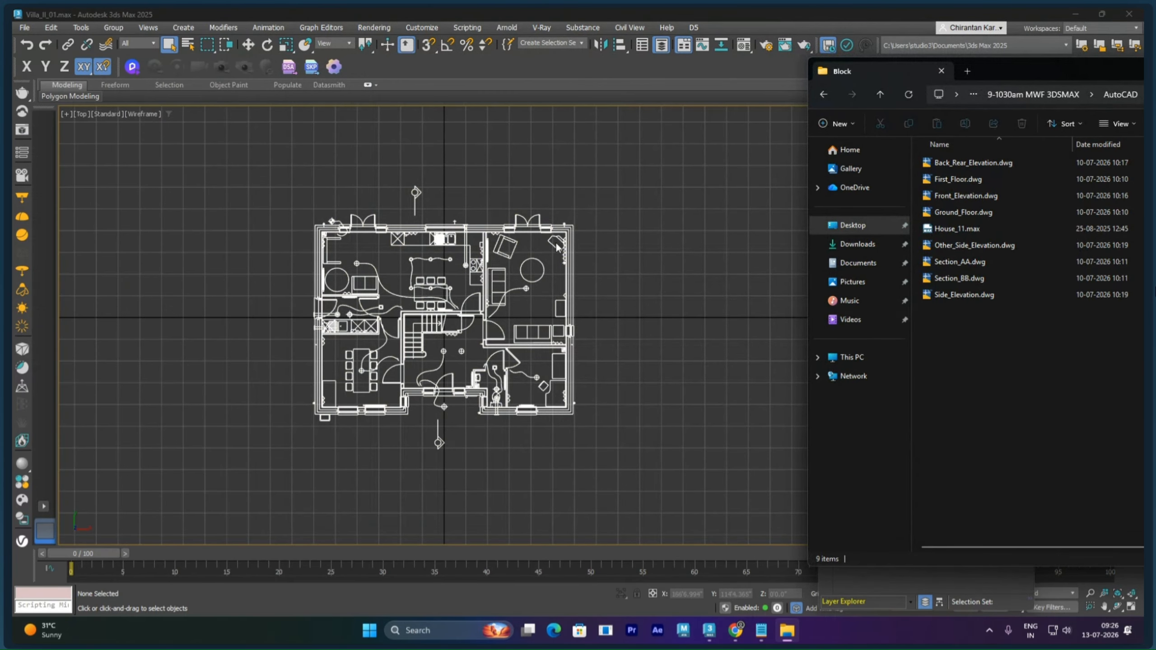
left_click(609, 220)
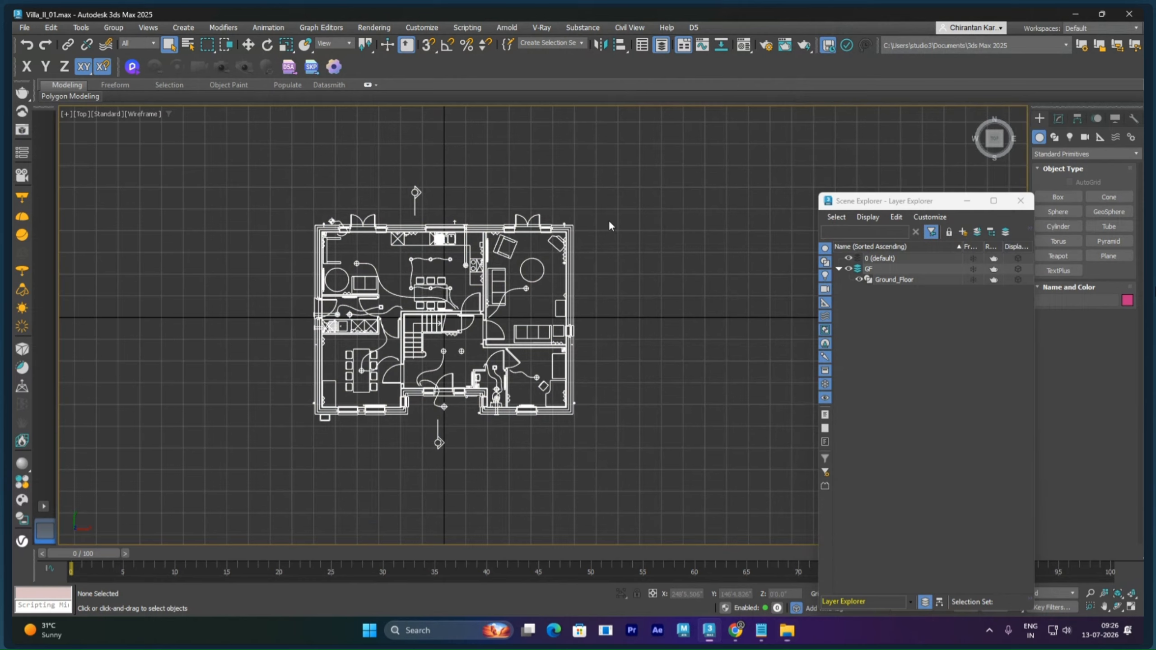
Hide the ground floor layer, make 0 (default) the active layer, and collapse the hidden layer's contents
left_click(849, 269)
left_click(857, 259)
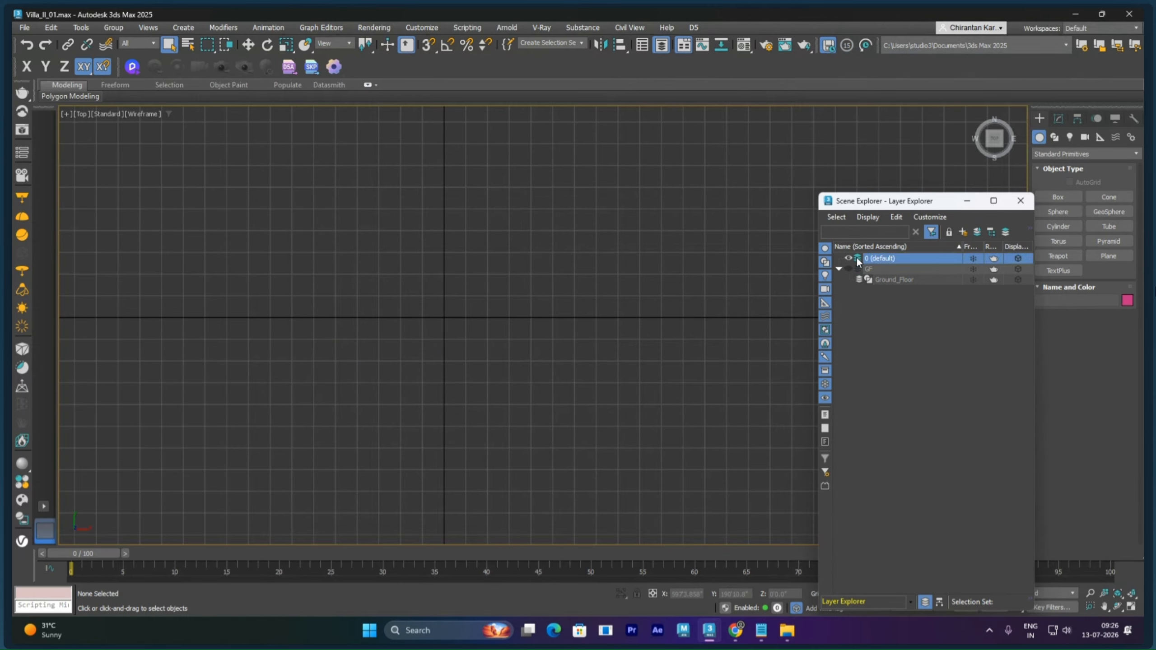
left_click(840, 269)
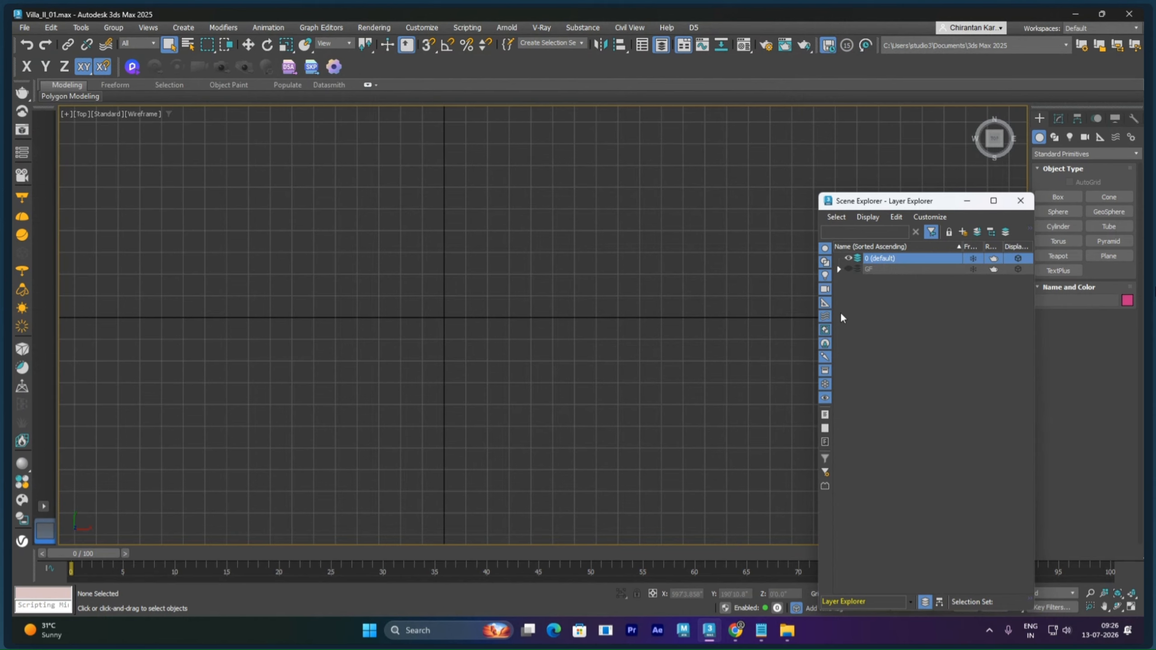
left_click(890, 294)
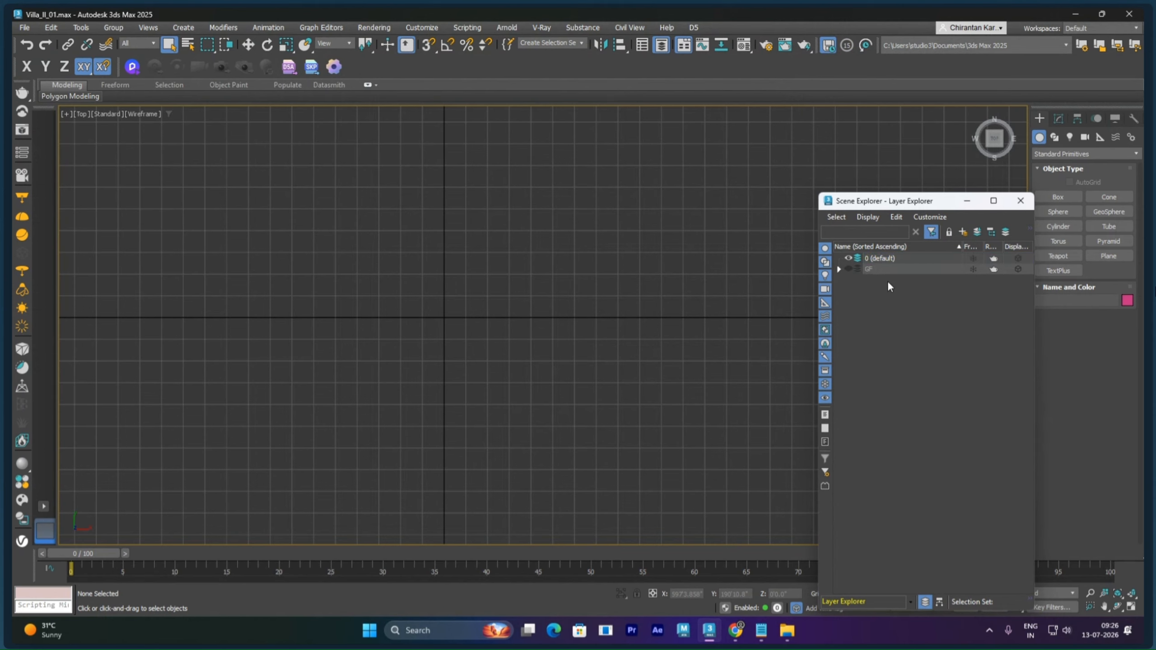
Import First_Floor.dwg from the Block folder into the scene
left_click(787, 631)
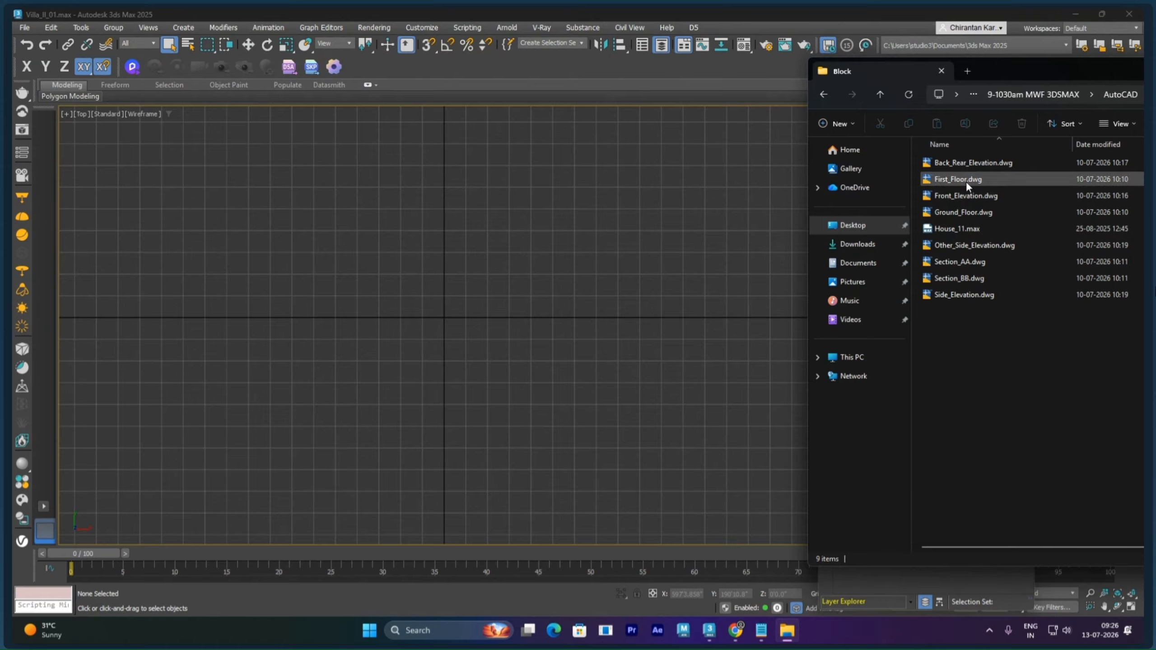
left_click_drag(947, 180, 468, 274)
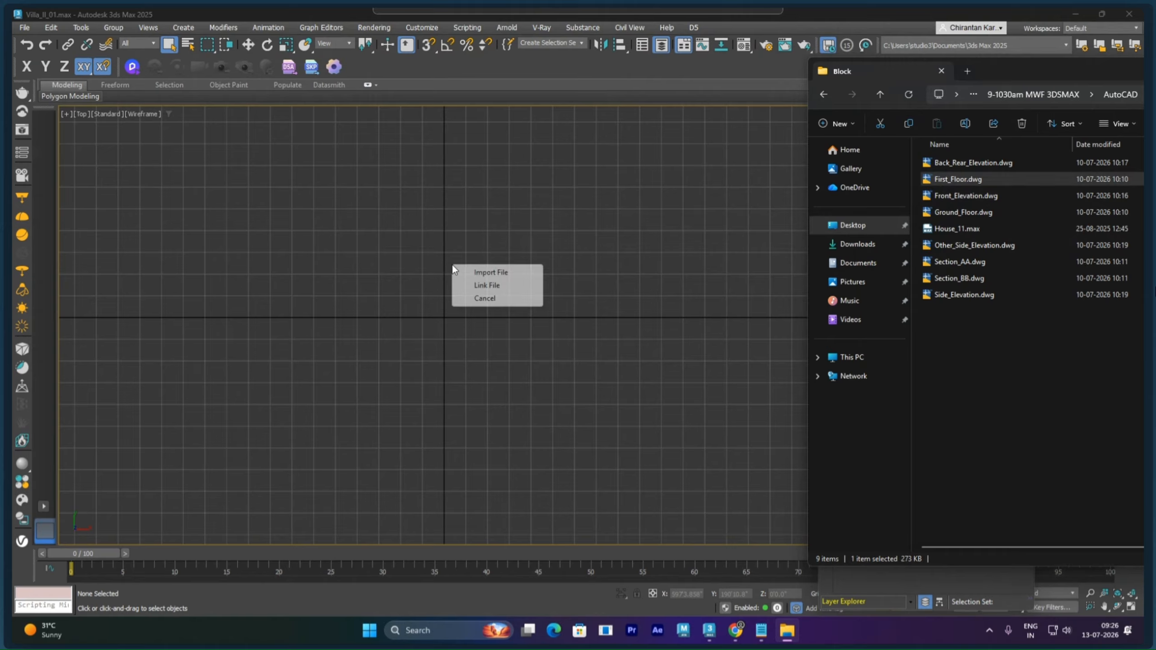
left_click(469, 274)
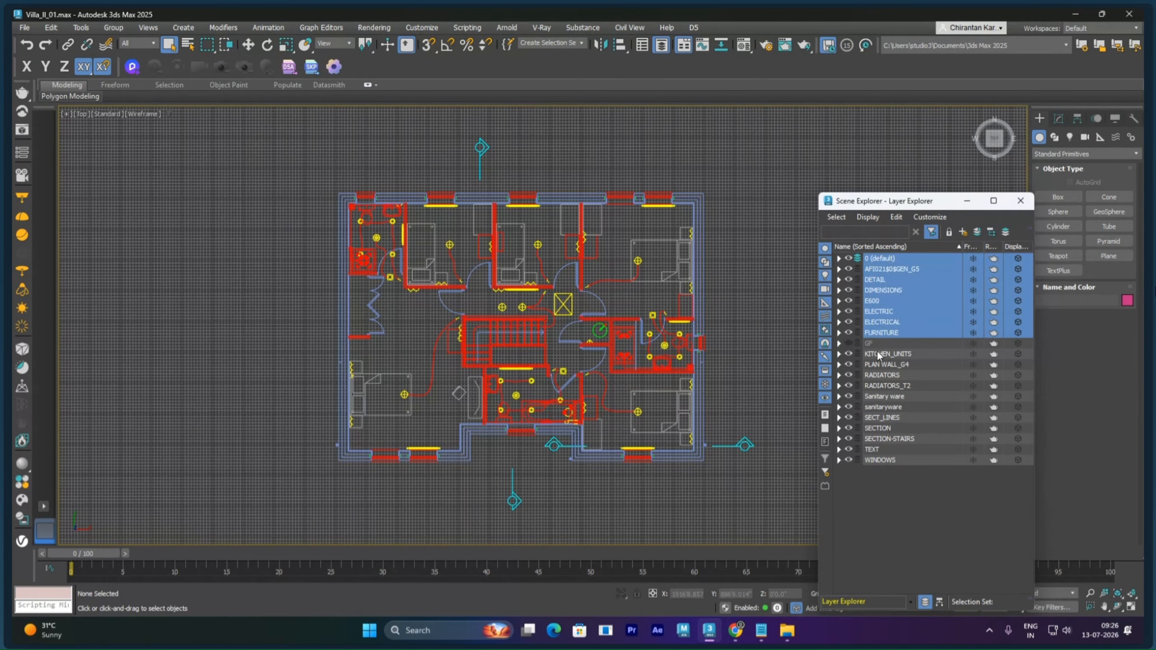
Merge all the imported first floor layers into the WINDOWS layer, leaving the hidden ground floor layer out
left_click(878, 355, "ctrl")
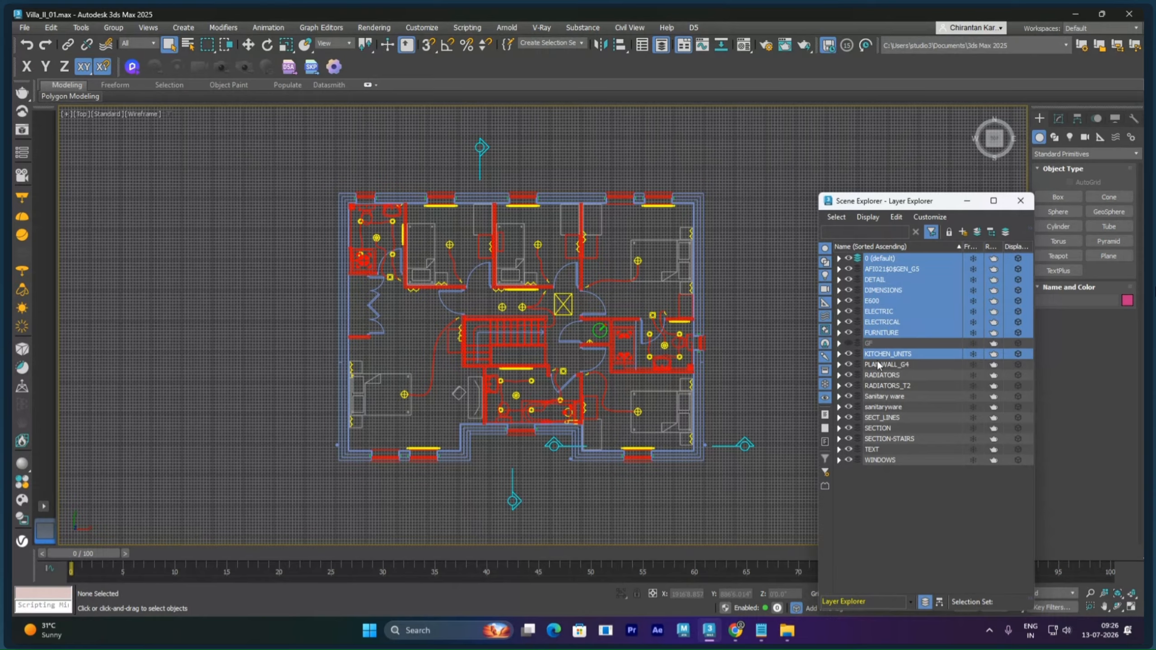
key("super+space")
left_click(878, 363, "ctrl")
left_click(879, 374, "ctrl")
left_click(882, 384, "ctrl")
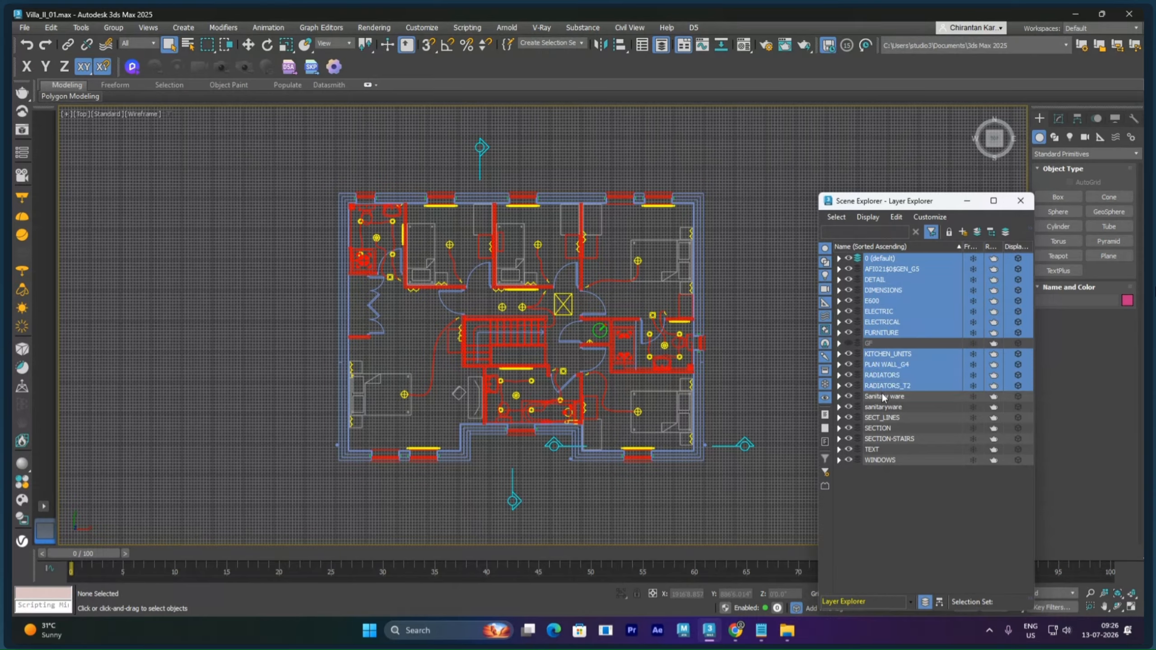
left_click(882, 395, "ctrl")
left_click(882, 407, "ctrl")
left_click(880, 418, "ctrl")
left_click(879, 428, "ctrl")
left_click(878, 438, "ctrl")
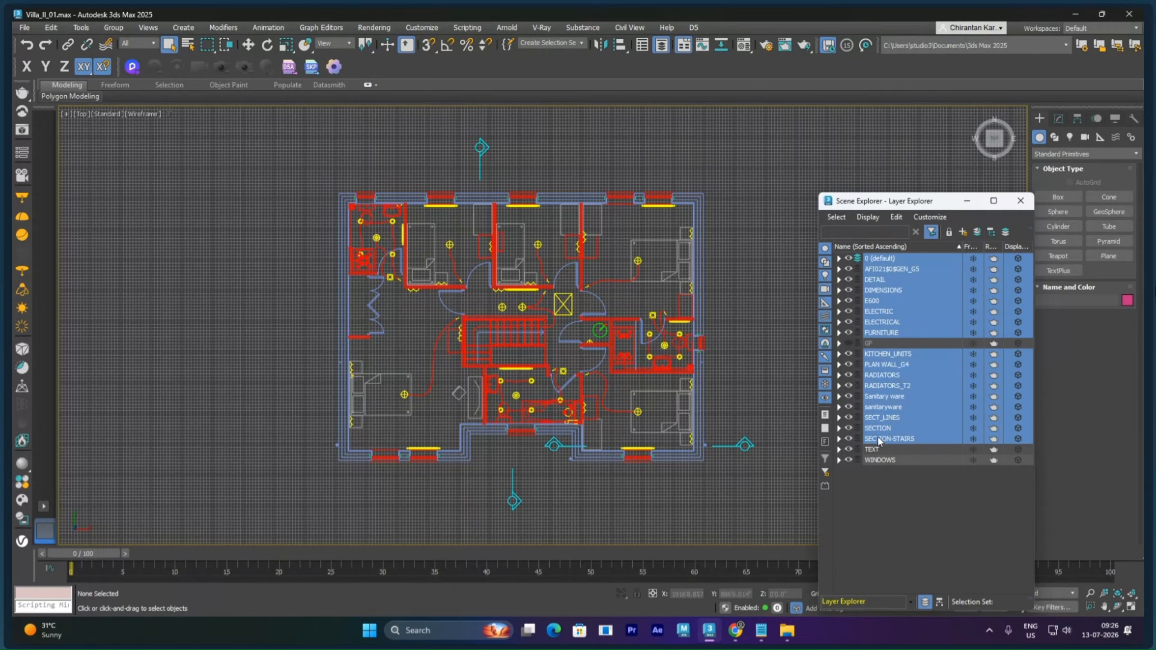
left_click(876, 450, "ctrl")
left_click(879, 460, "ctrl")
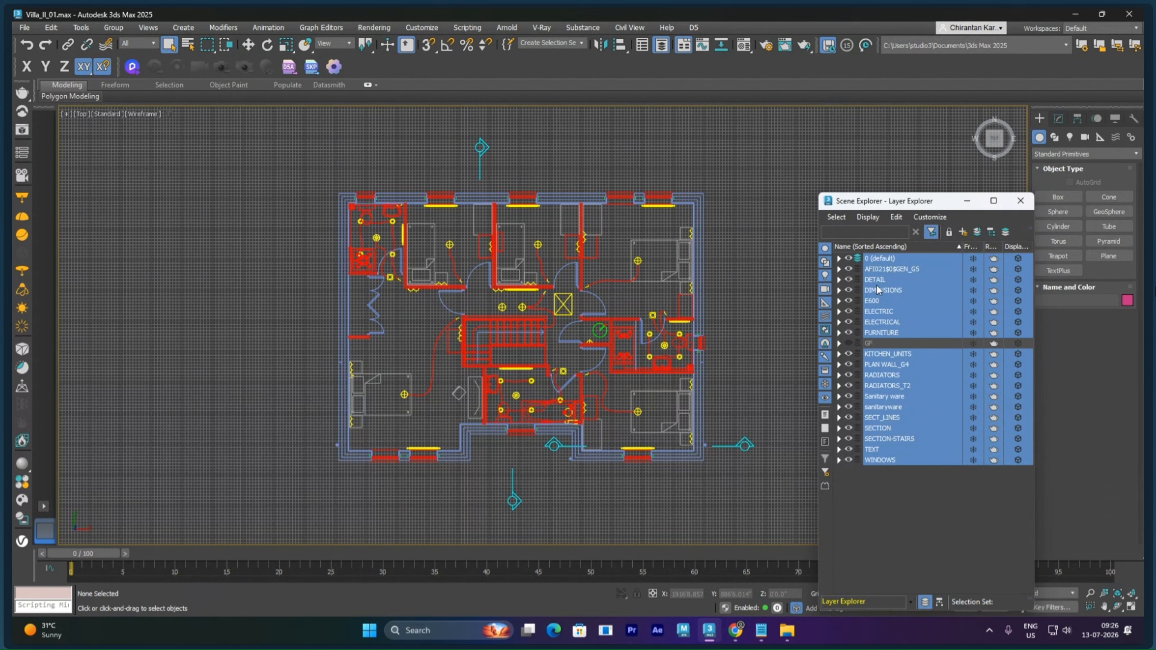
right_click(877, 286)
left_click(849, 302)
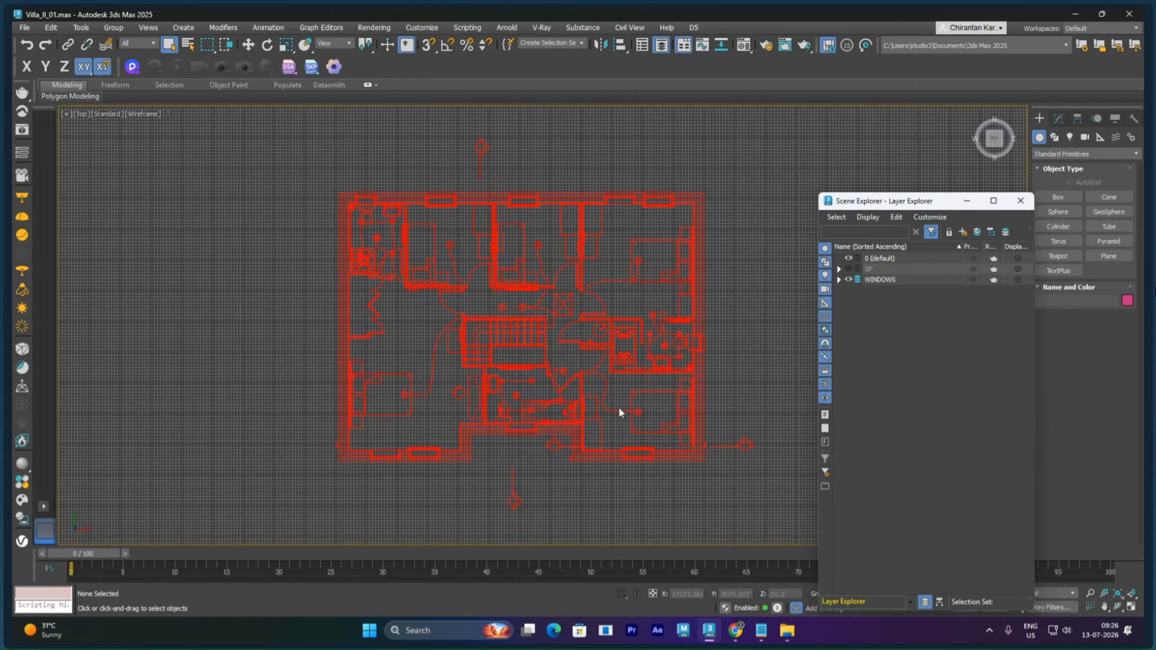
In the perspective view, select all the first floor geometry objects by name and isolate them
key("p")
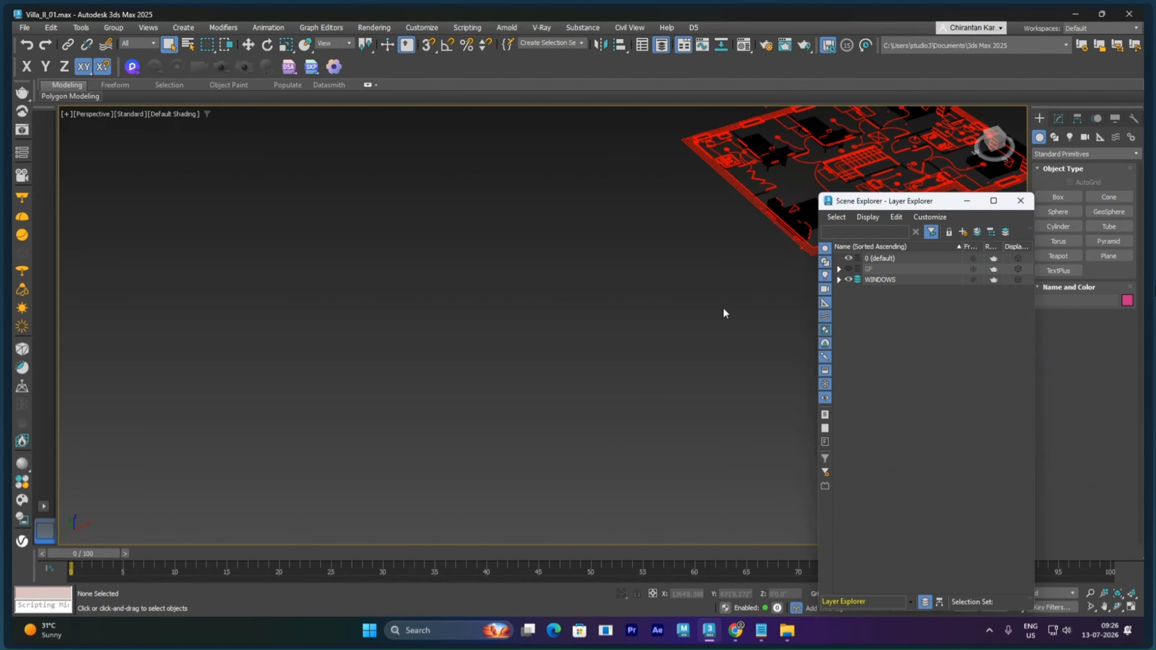
mouse_move(724, 312)
middle_mouse_down()
mouse_move(571, 418)
mouse_move(592, 417)
middle_mouse_up()
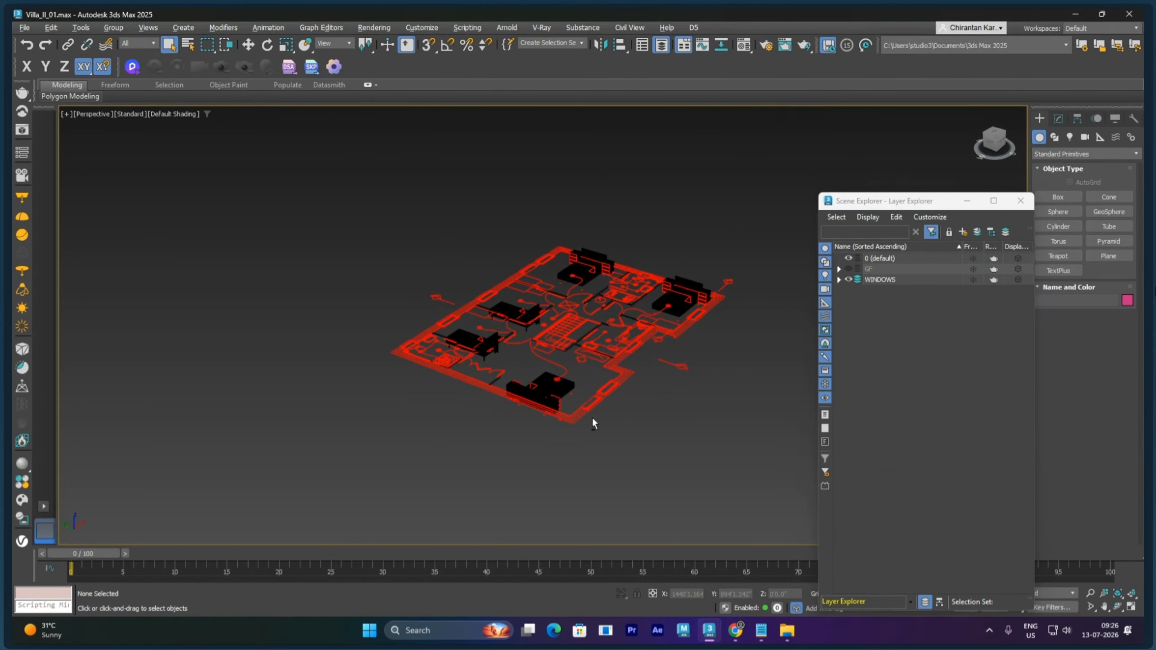
mouse_move(695, 391)
middle_mouse_down("alt")
mouse_move(703, 383)
mouse_move(674, 382)
middle_mouse_up("alt")
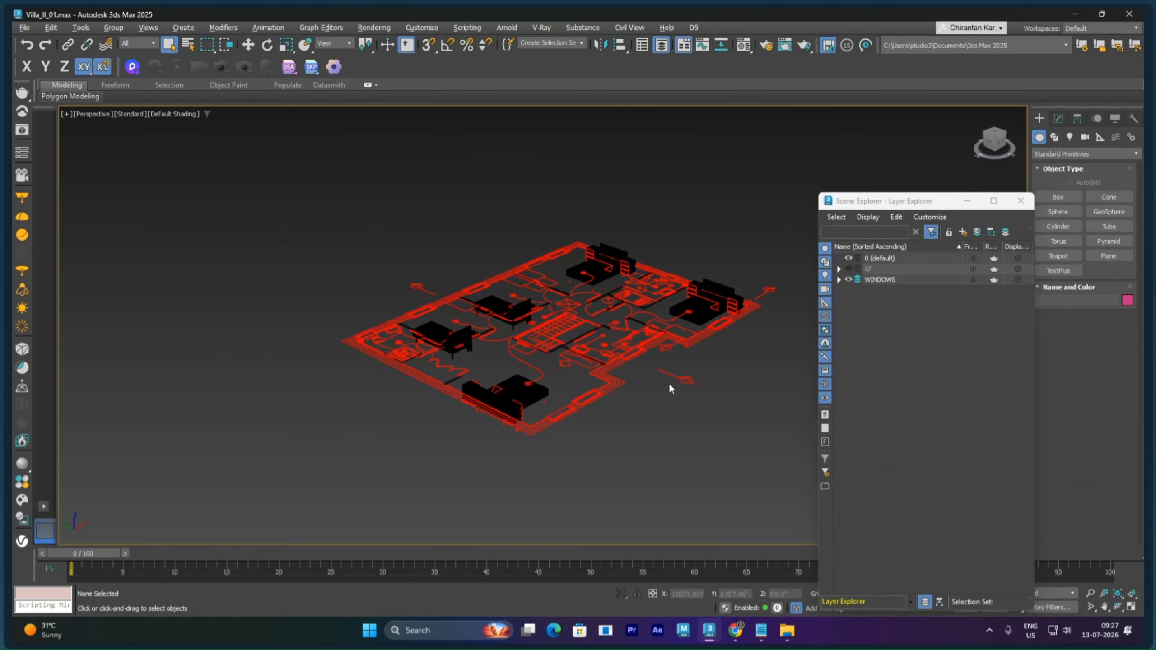
key("h")
left_click(197, 172)
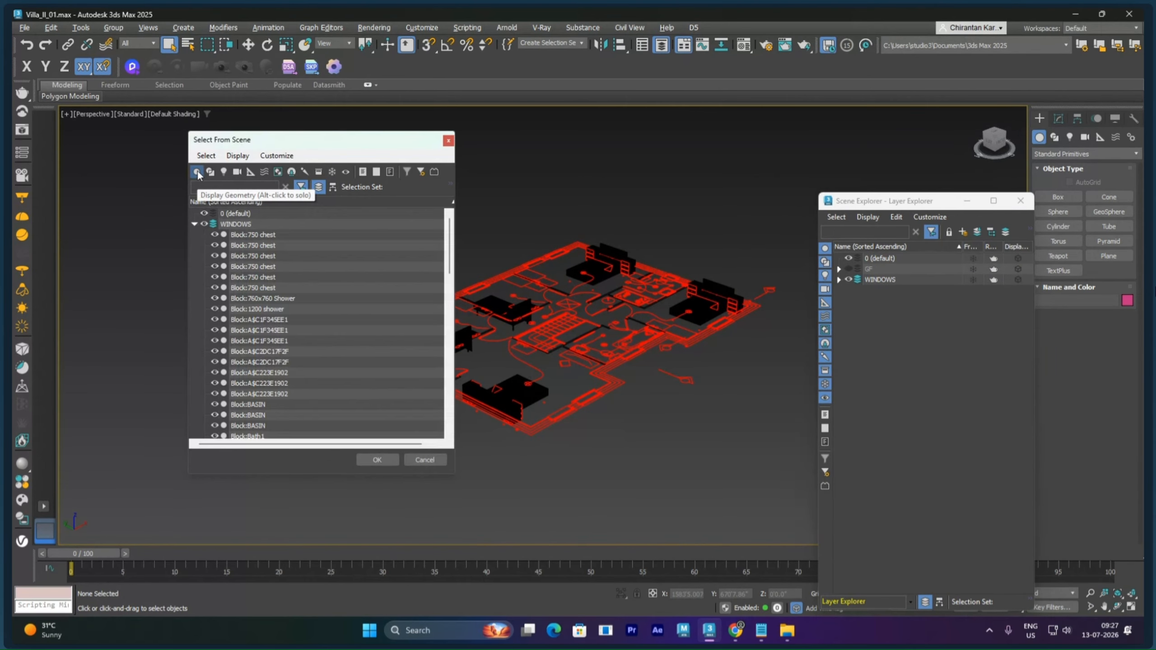
scroll(255, 378, "down", 10)
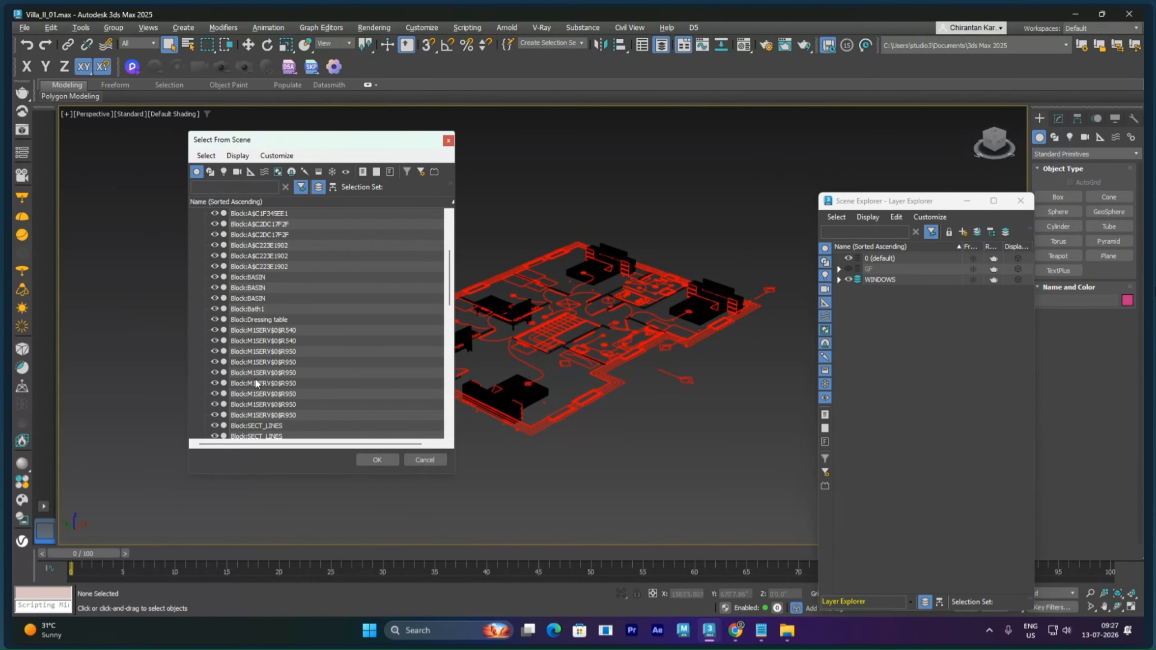
scroll(261, 396, "down", 6)
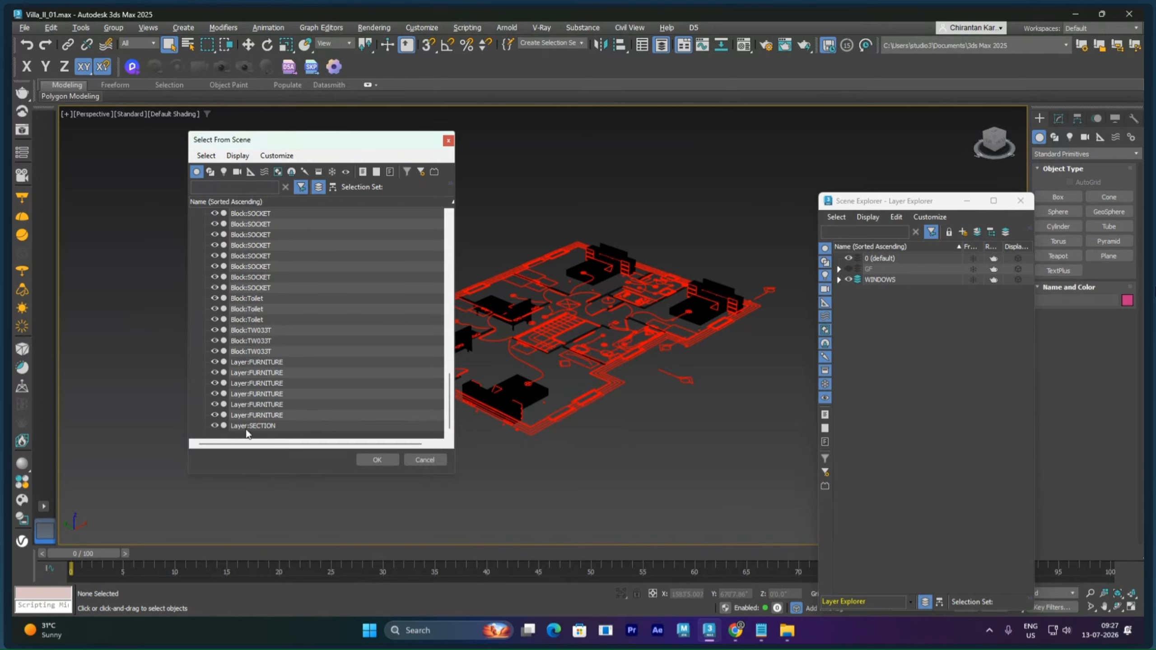
key("ctrl+a")
left_click(363, 459)
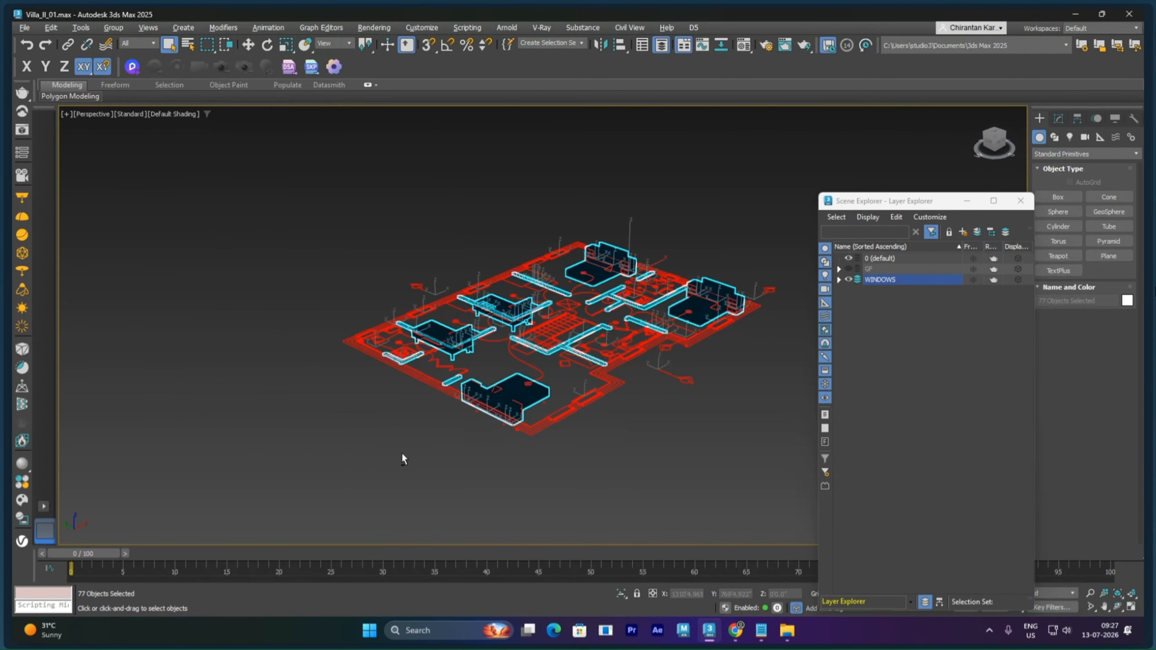
scroll(488, 314, "up", 4)
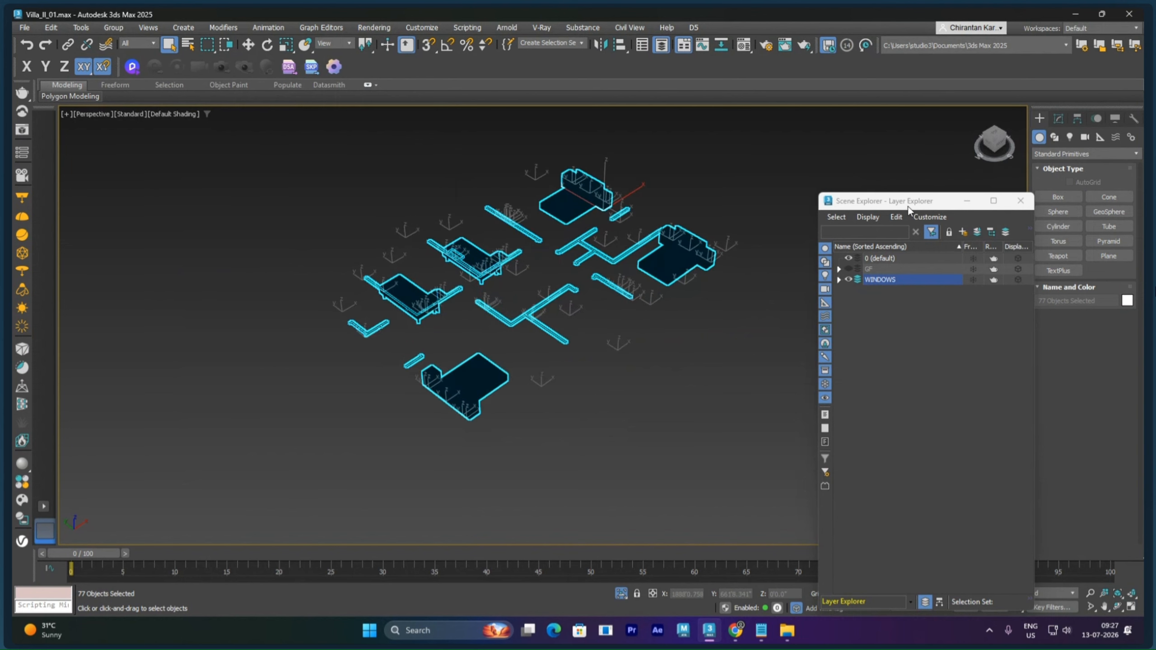
Make three of the instanced furniture meshes unique: the two large rear ones and the smaller one beside them
left_click_drag(908, 206, 916, 283)
left_click(748, 313)
left_click(693, 273)
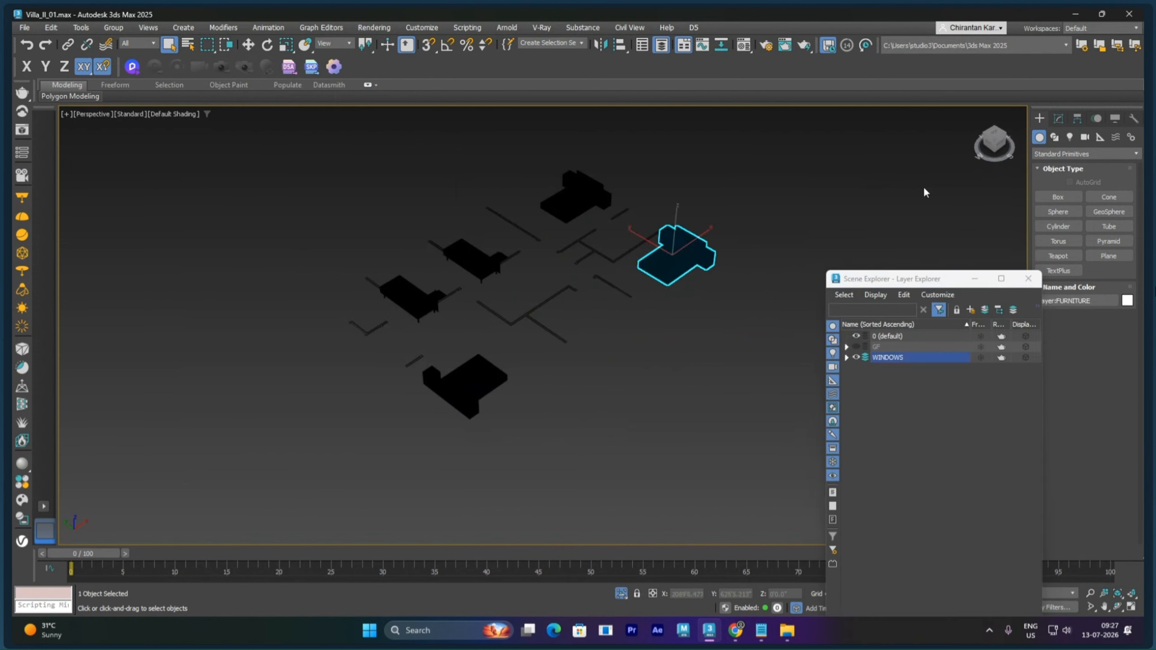
left_click(1060, 119)
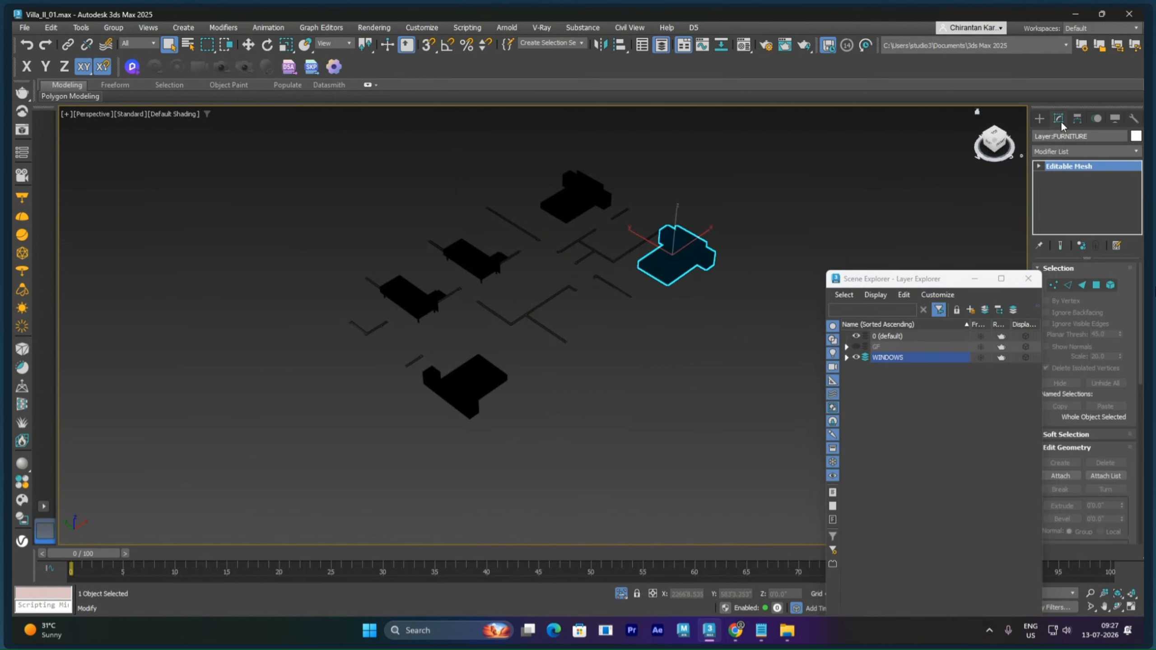
left_click(1083, 247)
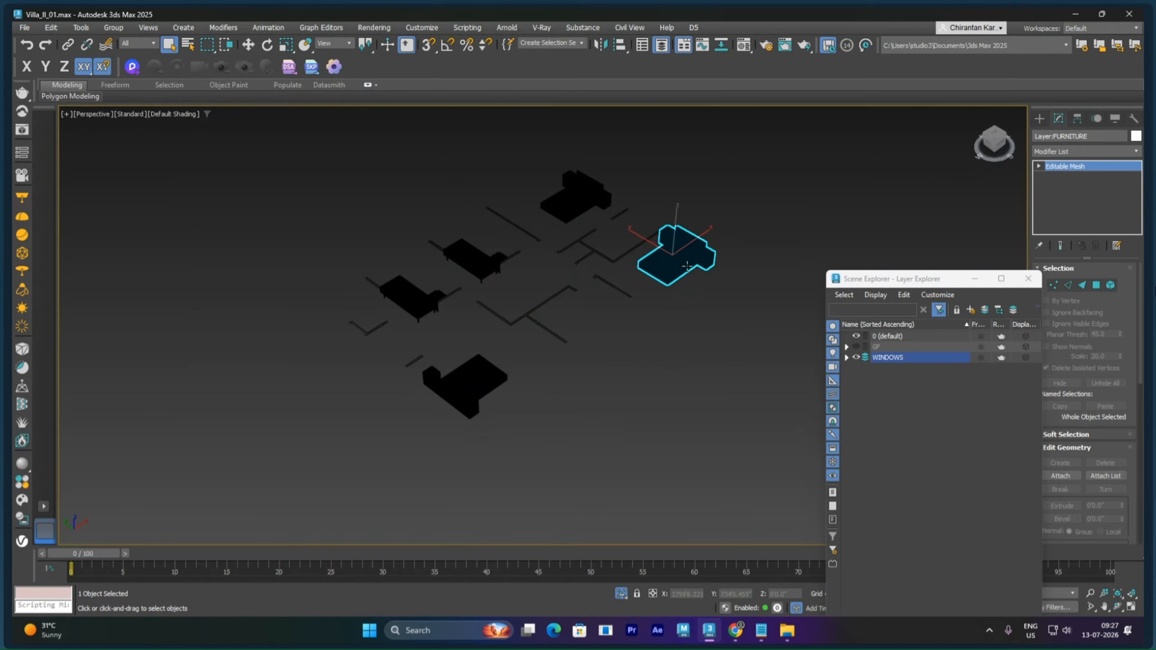
left_click(581, 206)
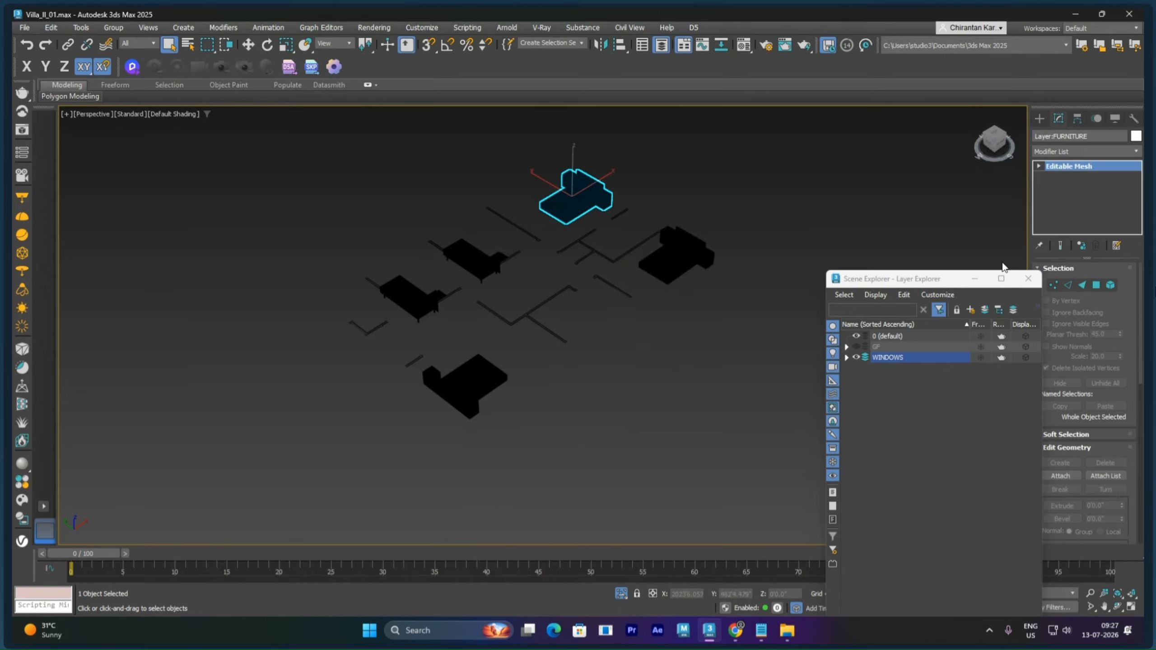
left_click(1082, 247)
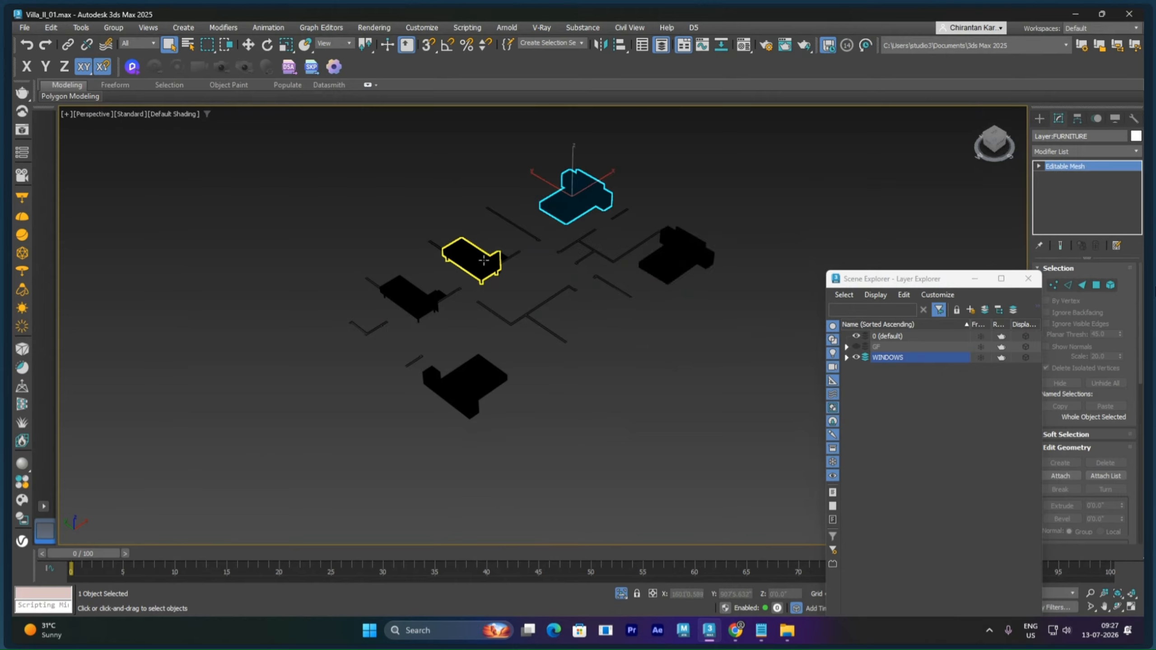
left_click(467, 257)
left_click(1082, 247)
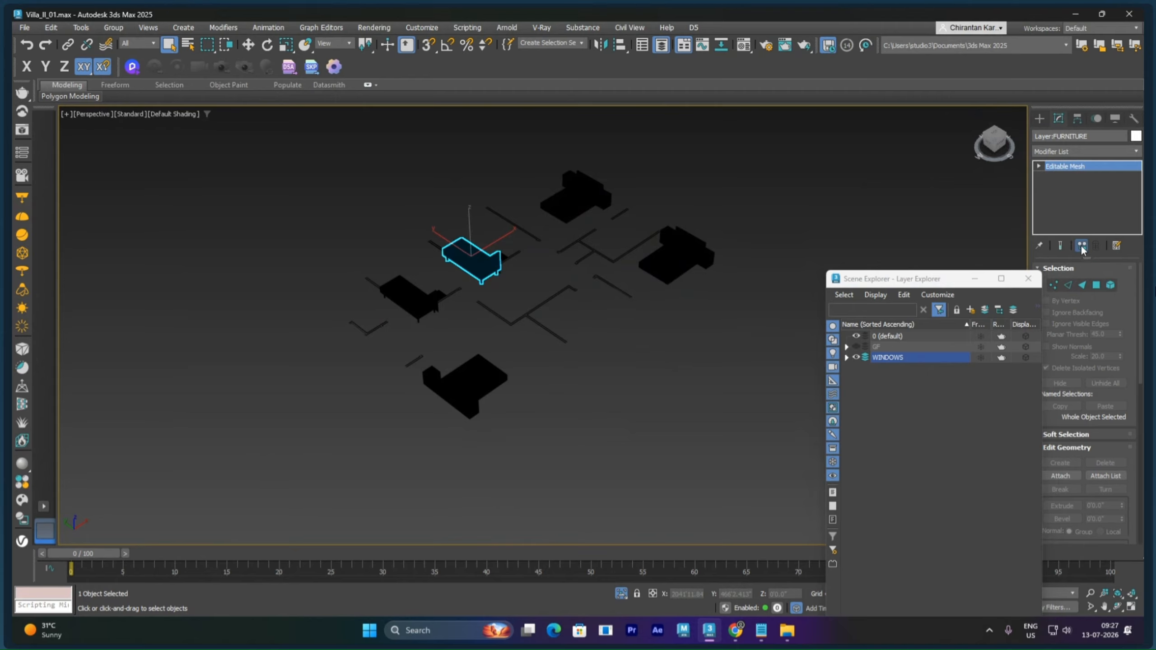
Check the section mesh and the remaining furniture meshes one by one for instancing, and clear the selection
left_click(549, 327)
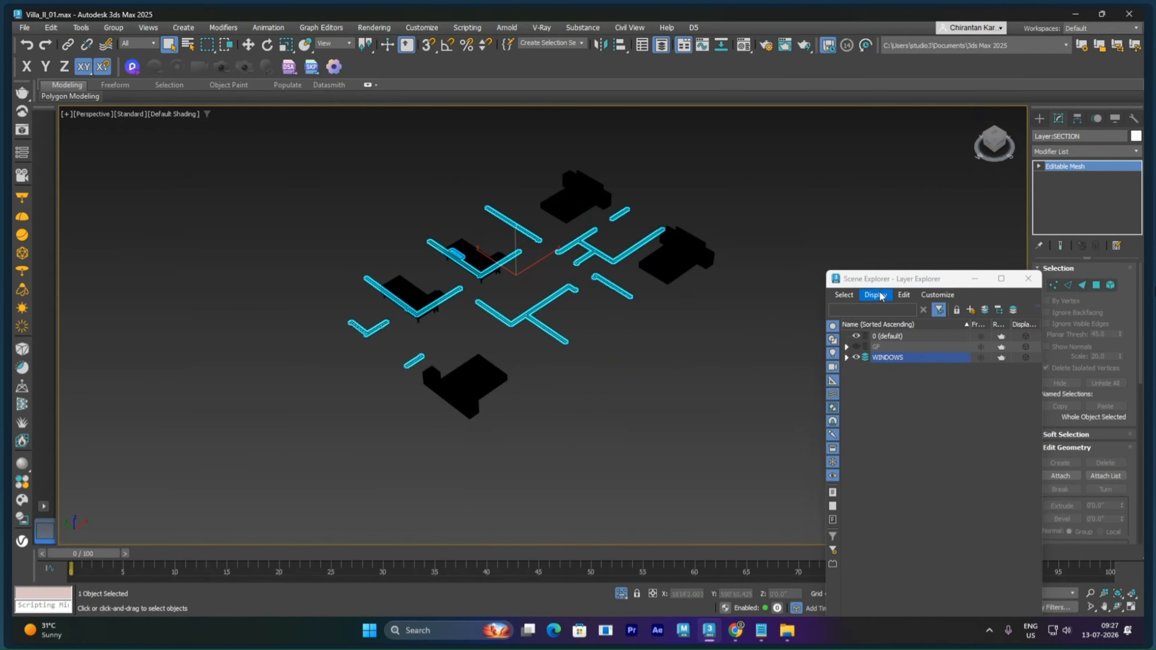
left_click(453, 388)
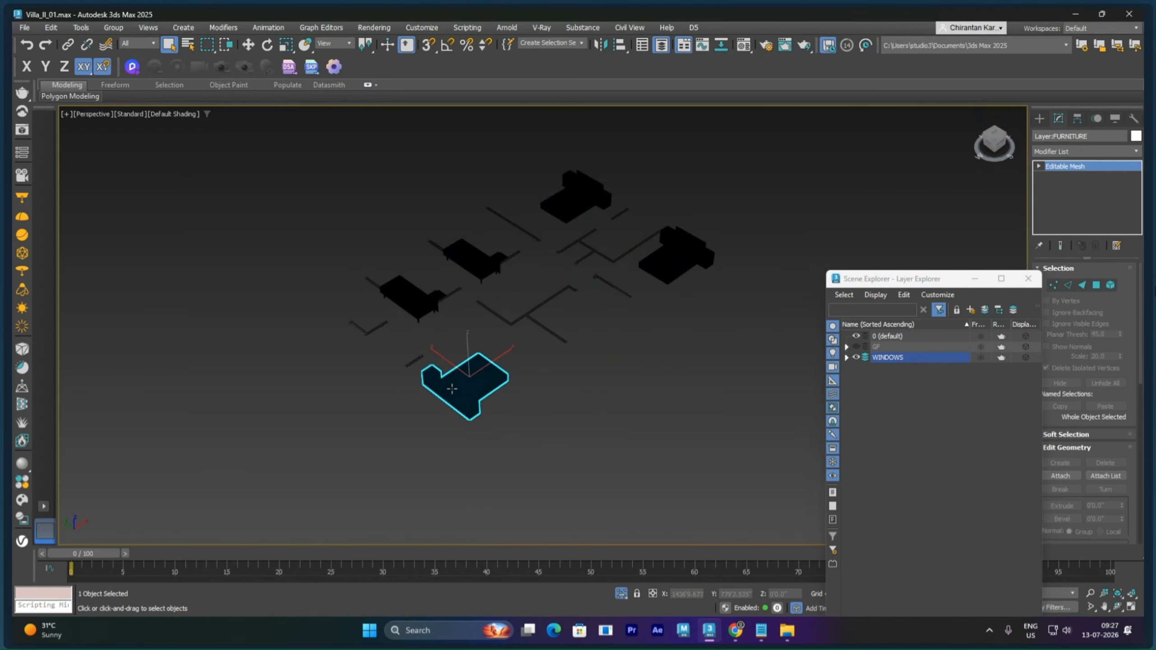
left_click(424, 308)
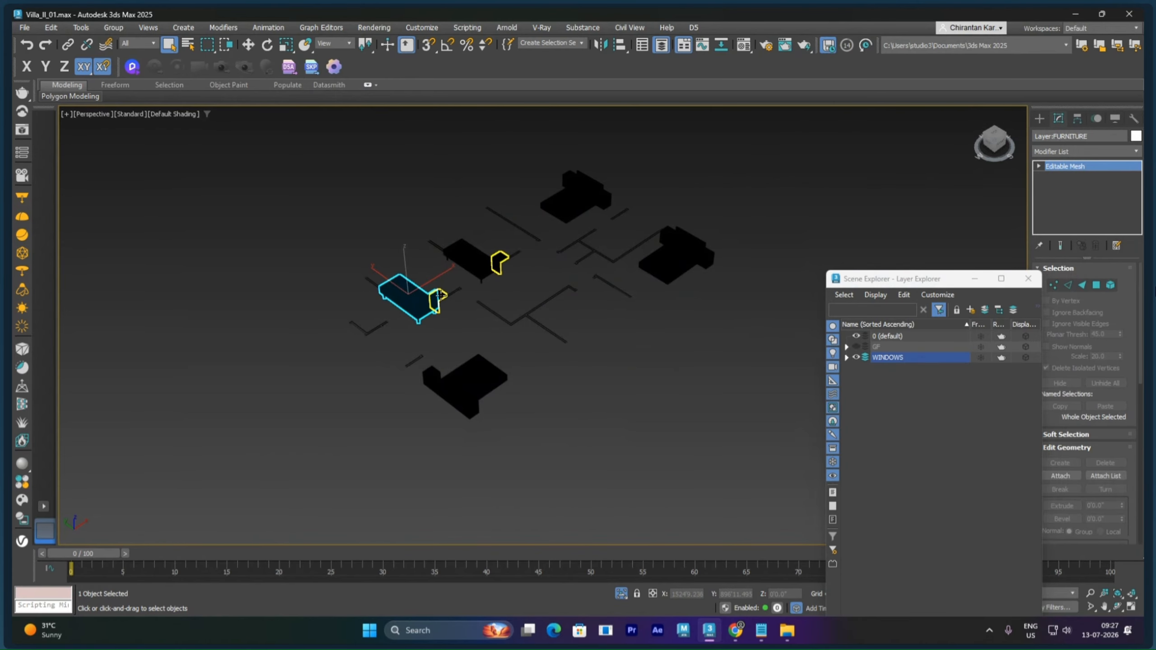
left_click(439, 297)
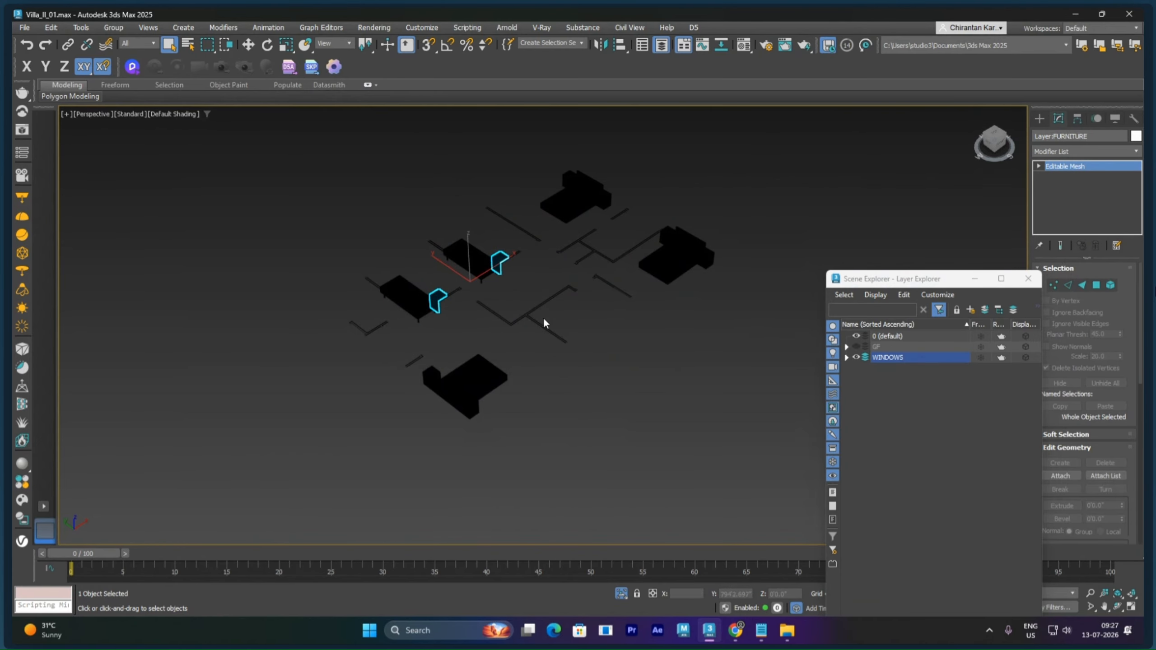
left_click(376, 329)
left_click(675, 313)
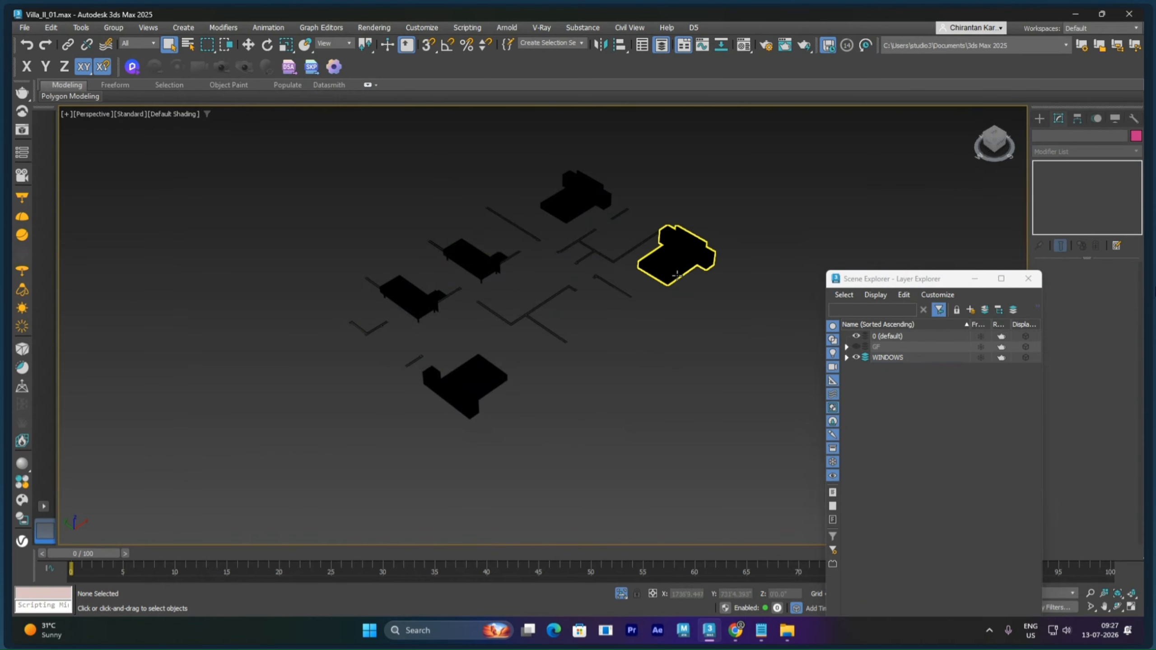
Convert the rightmost furniture mesh to an Editable Poly
left_click(675, 269)
right_click(676, 270)
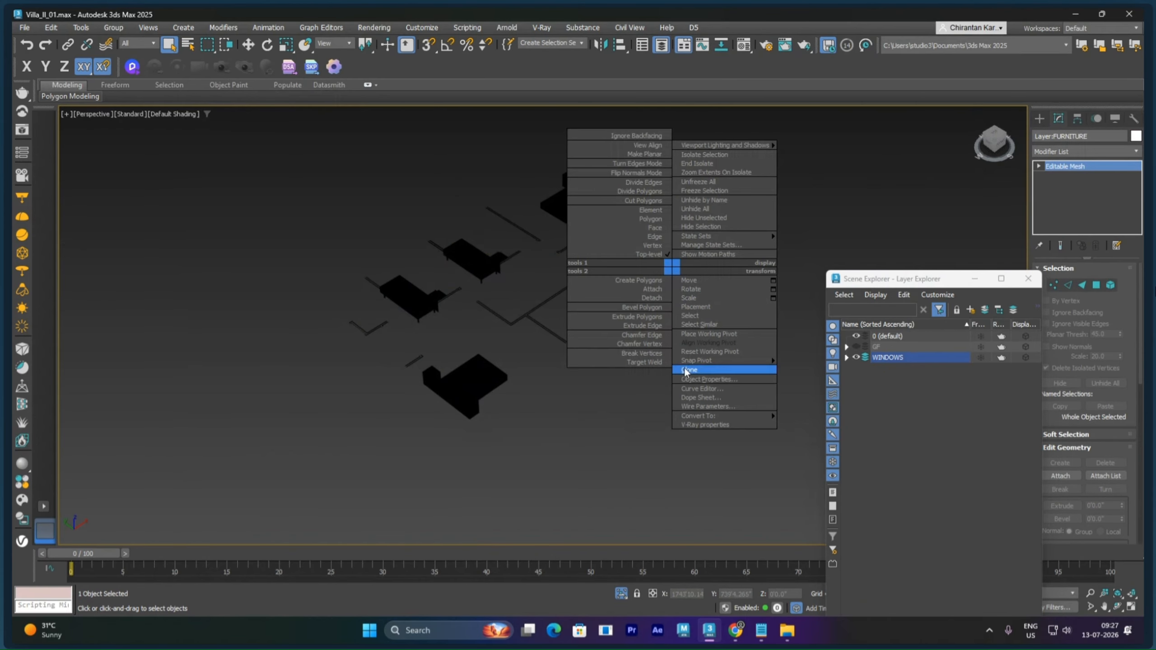
mouse_move(696, 416)
left_click(806, 425)
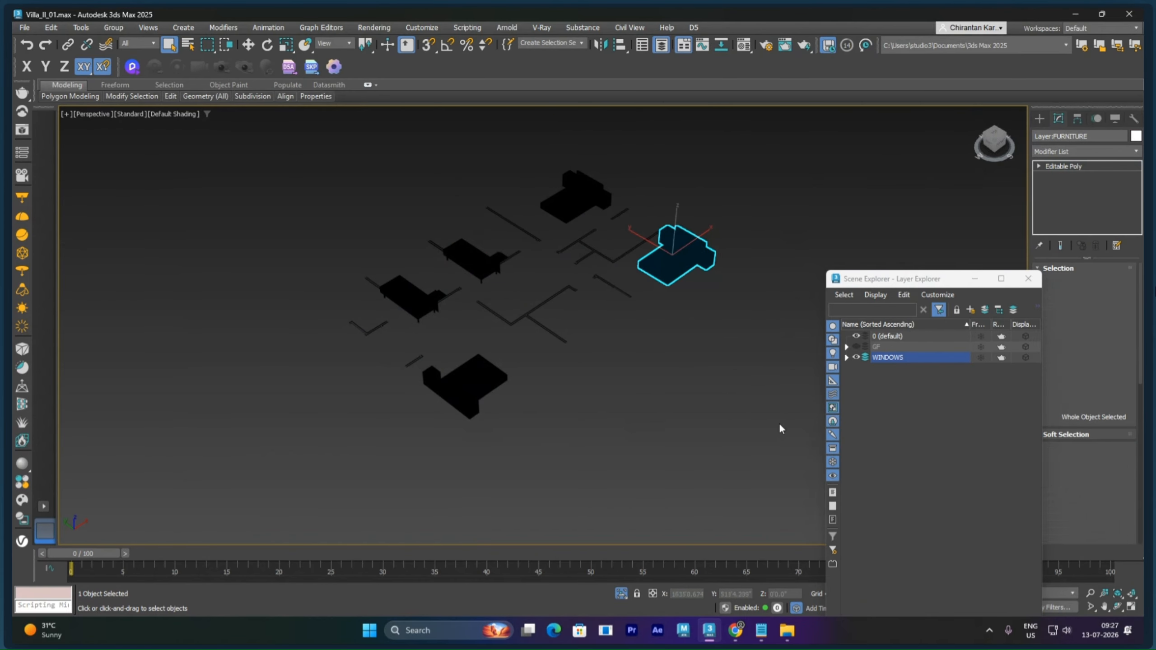
Attach the other five FURNITURE meshes and the SECTION mesh to the selected Editable Poly
middle_click_drag(705, 393, 687, 390)
left_click_drag(947, 279, 848, 320)
scroll(1033, 469, "down", 3)
scroll(1033, 469, "down", 1)
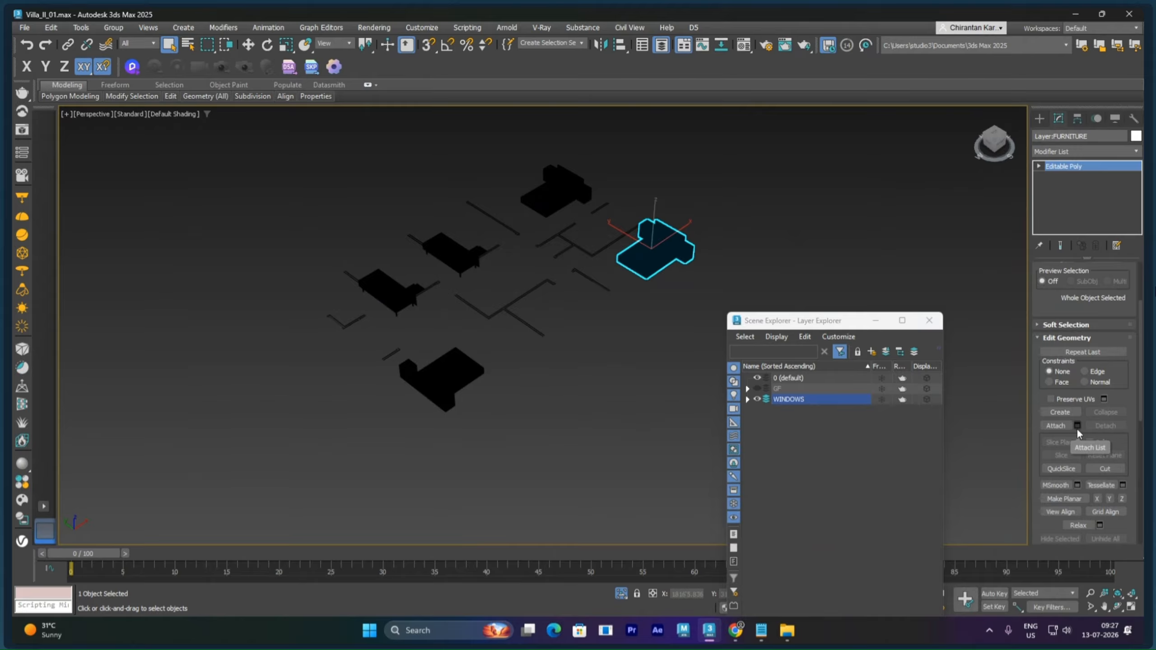
left_click(1078, 427)
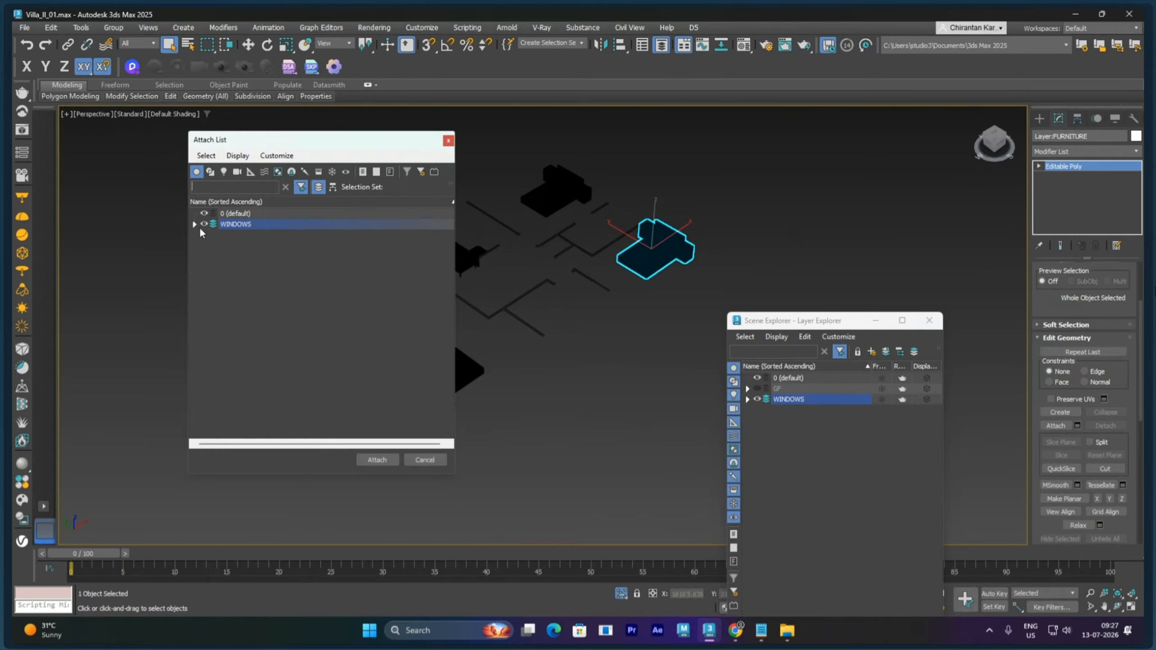
left_click(192, 224)
left_click(258, 235)
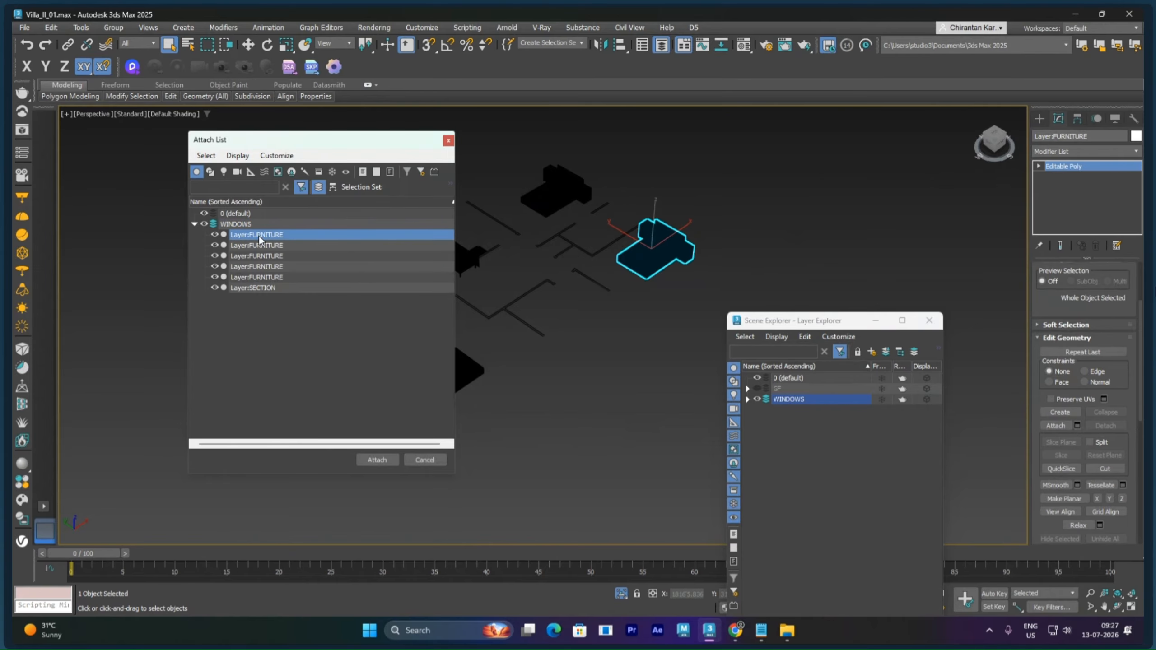
left_click(272, 289, "shift")
left_click(380, 458)
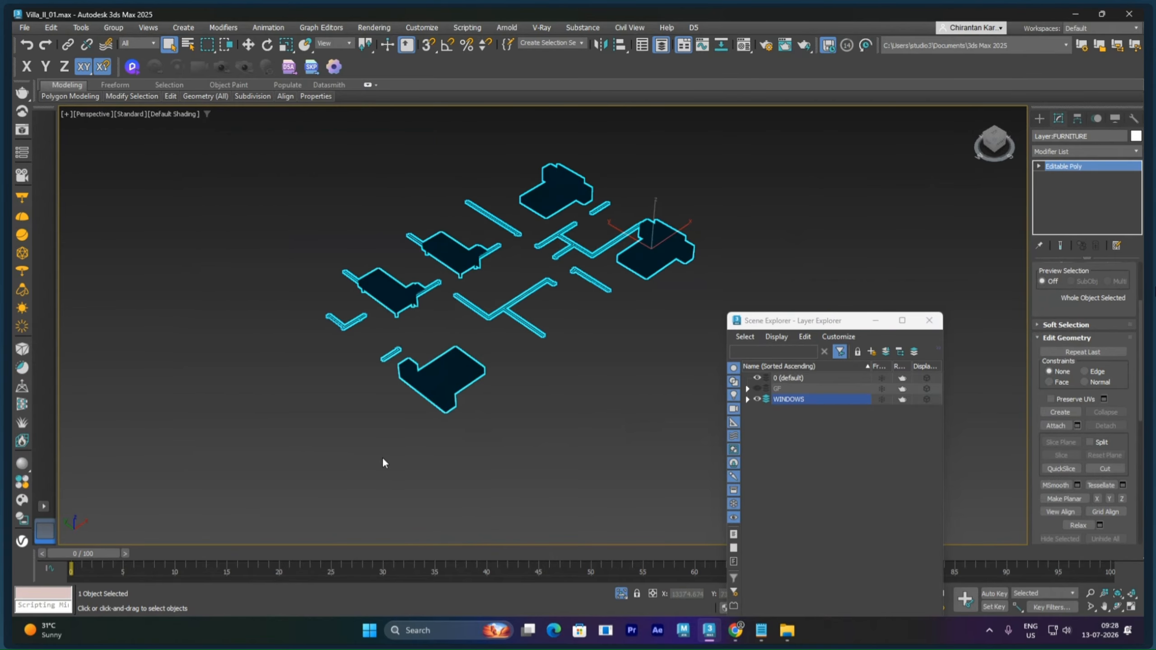
Look through the geometry creation categories for Compound Objects
left_click(1040, 119)
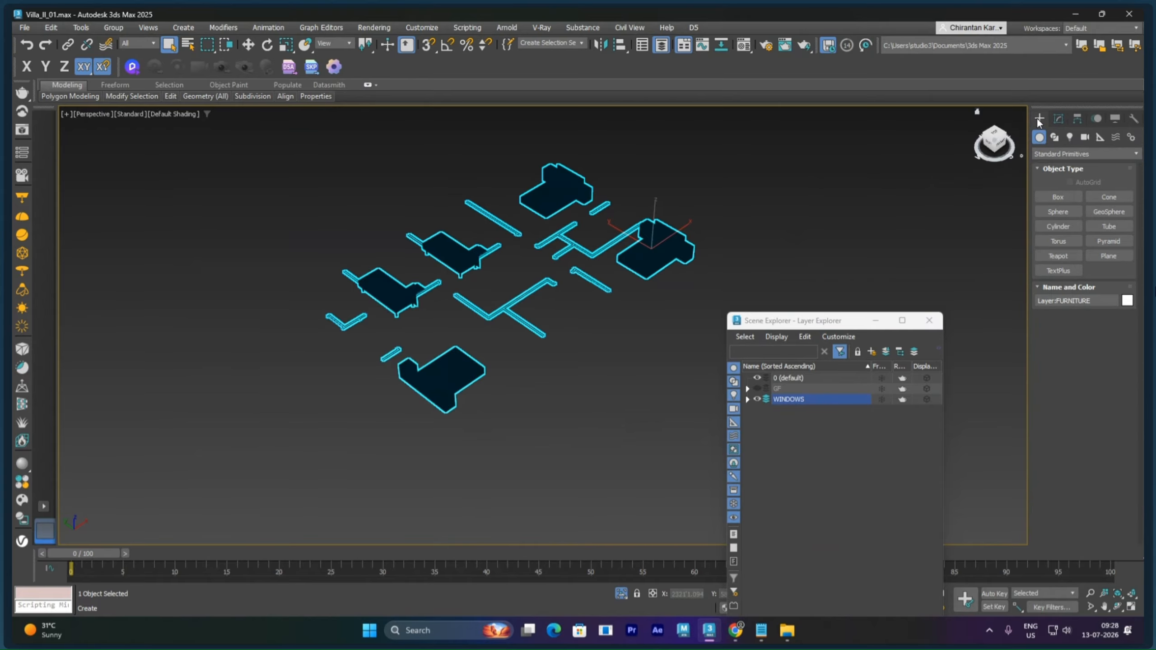
left_click(1054, 137)
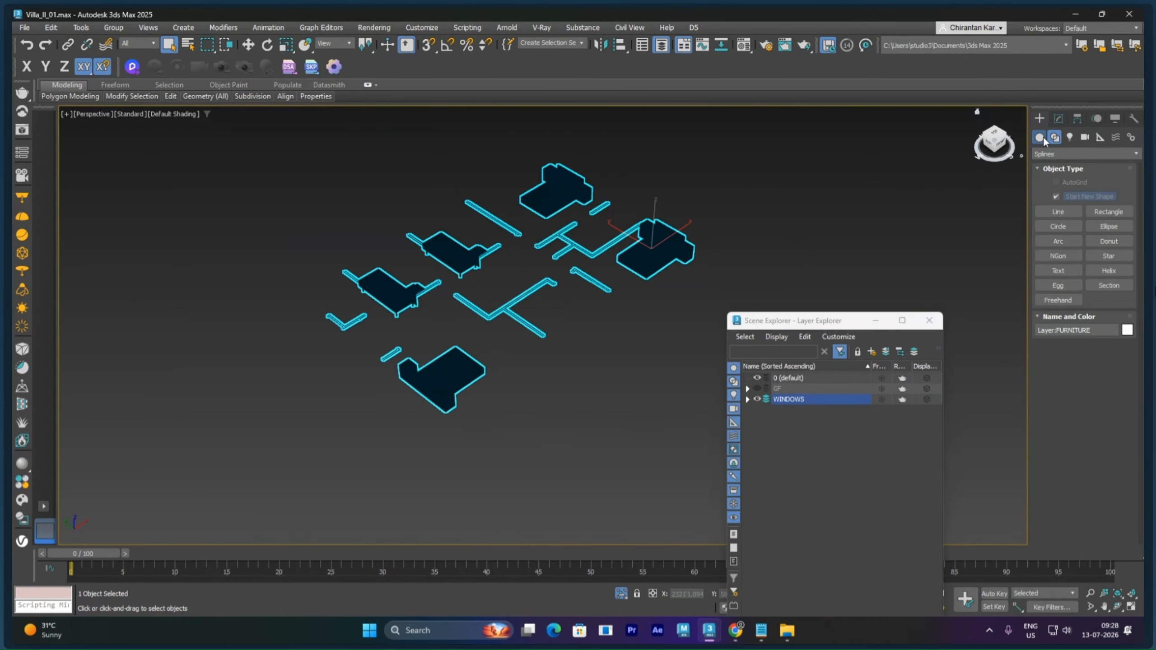
left_click(1043, 137)
left_click(1067, 155)
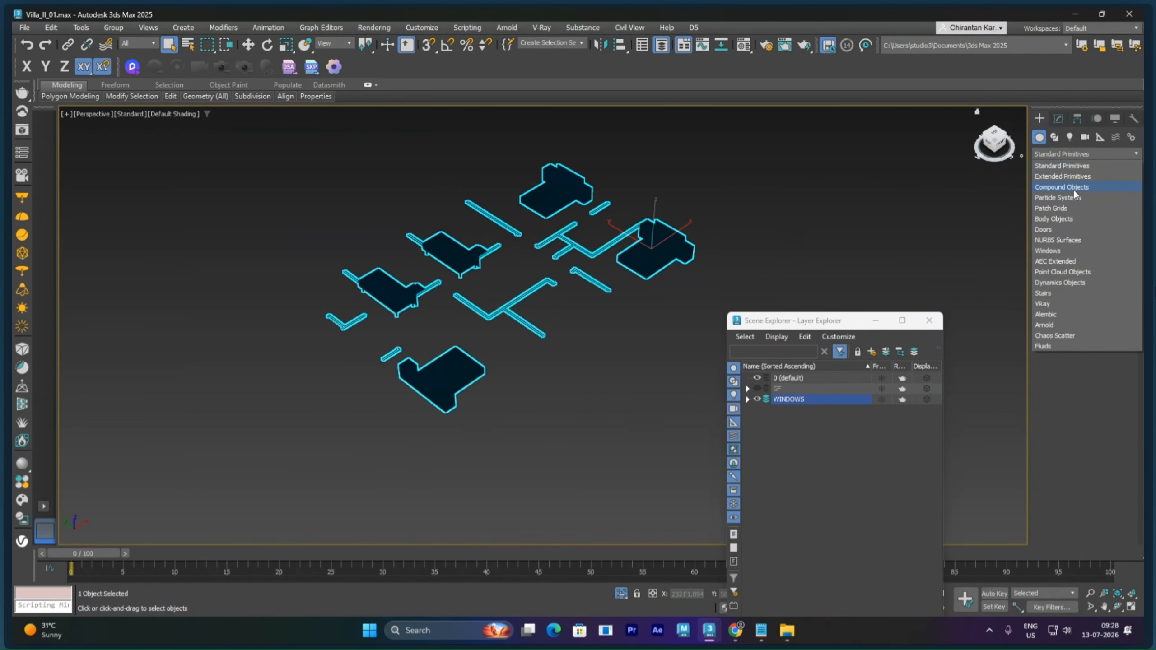
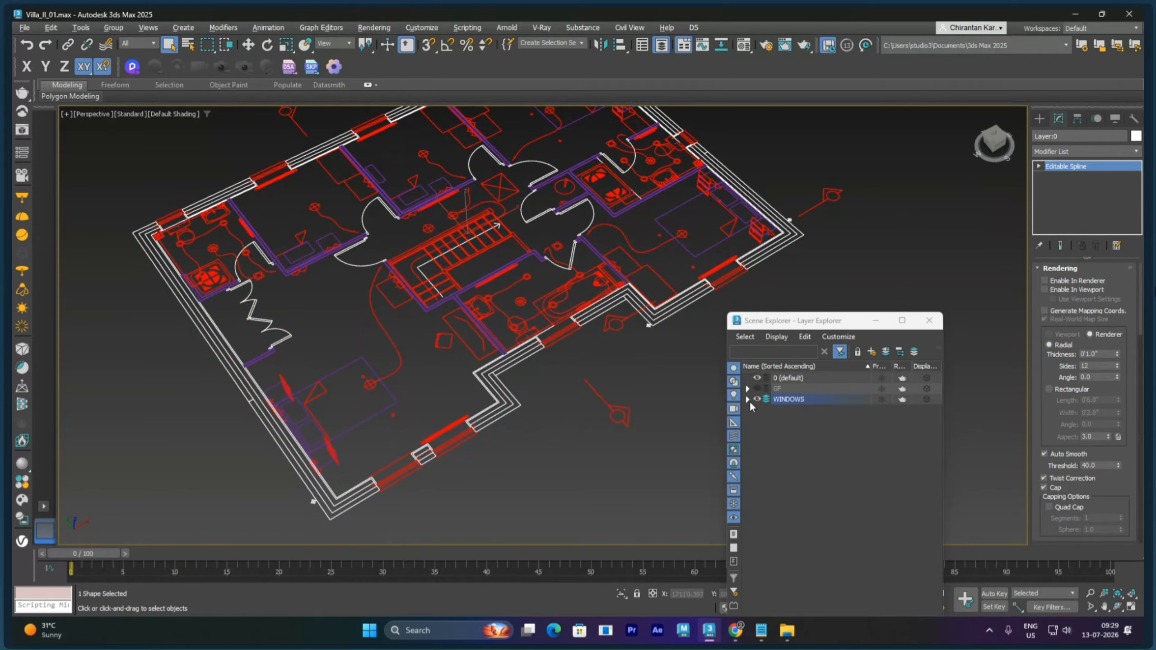
Attach all the remaining layer shapes under the WINDOWS layer to the selected Editable Spline in one go
left_click_drag(806, 321, 880, 108)
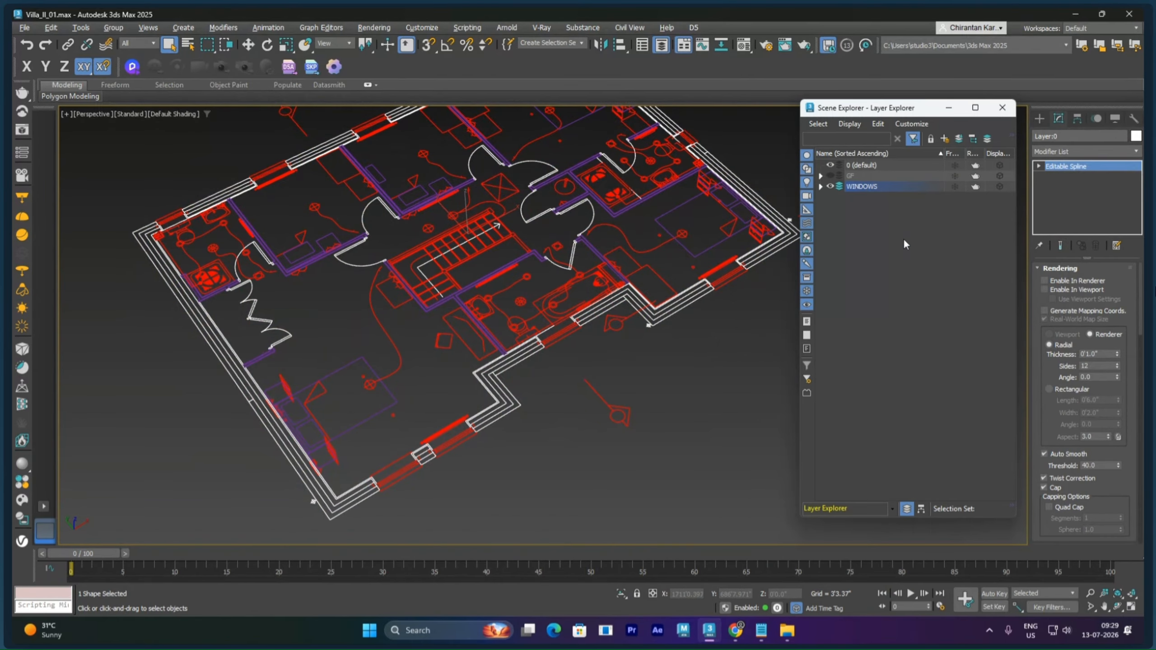
scroll(1031, 277, "down", 10)
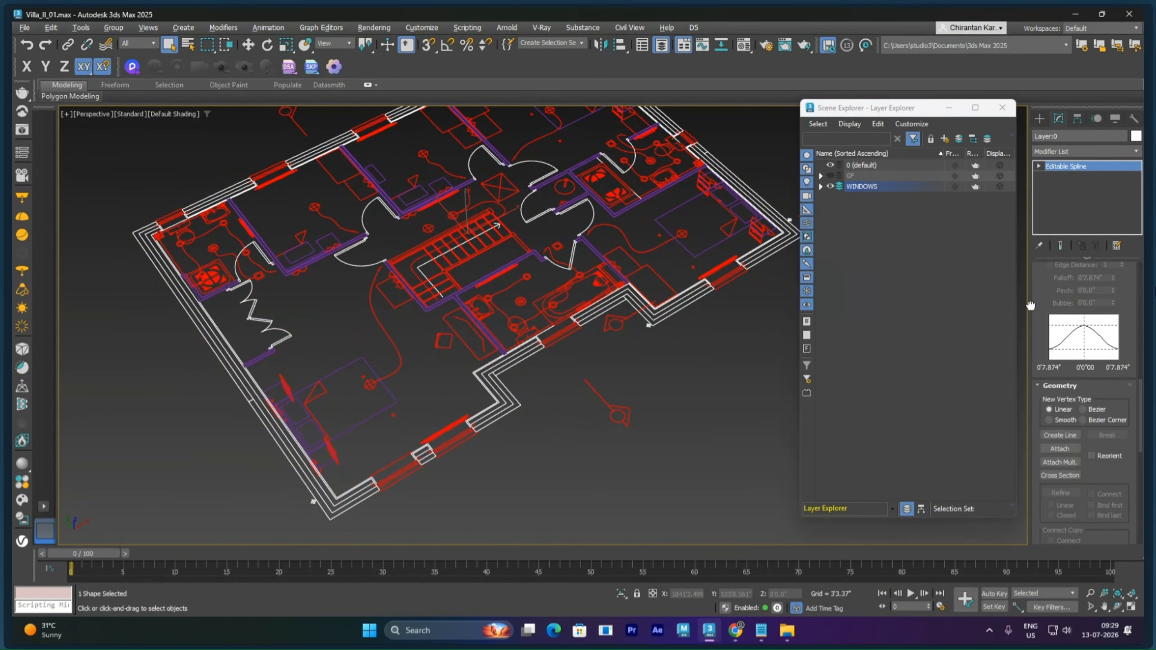
scroll(1051, 315, "down", 1)
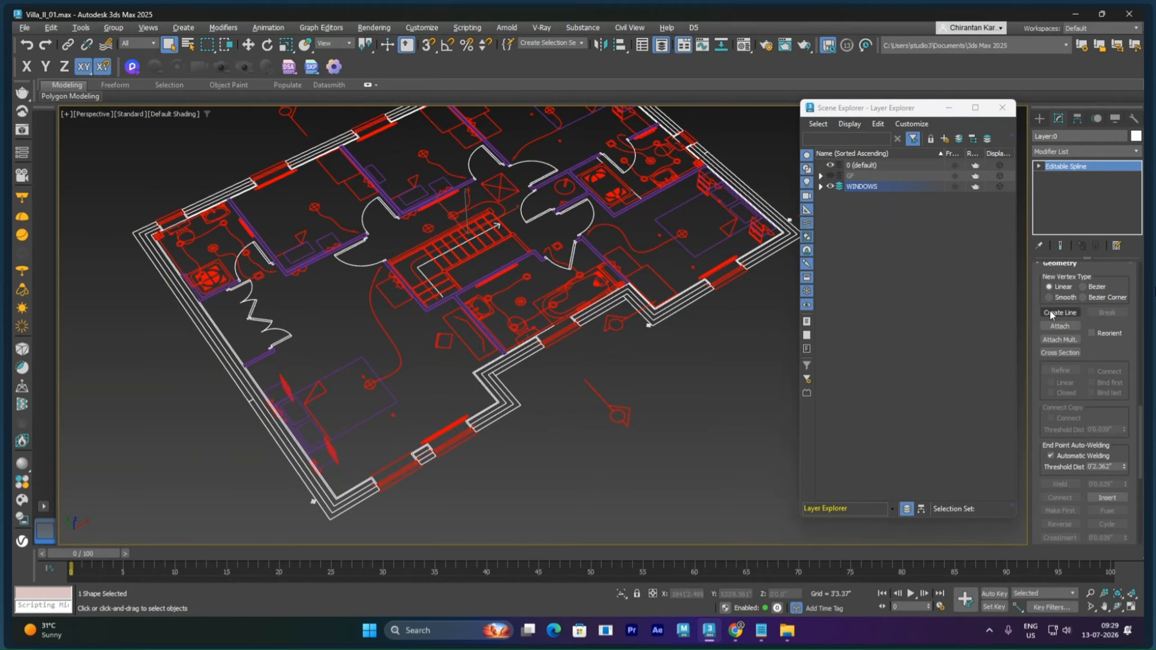
left_click(1053, 339)
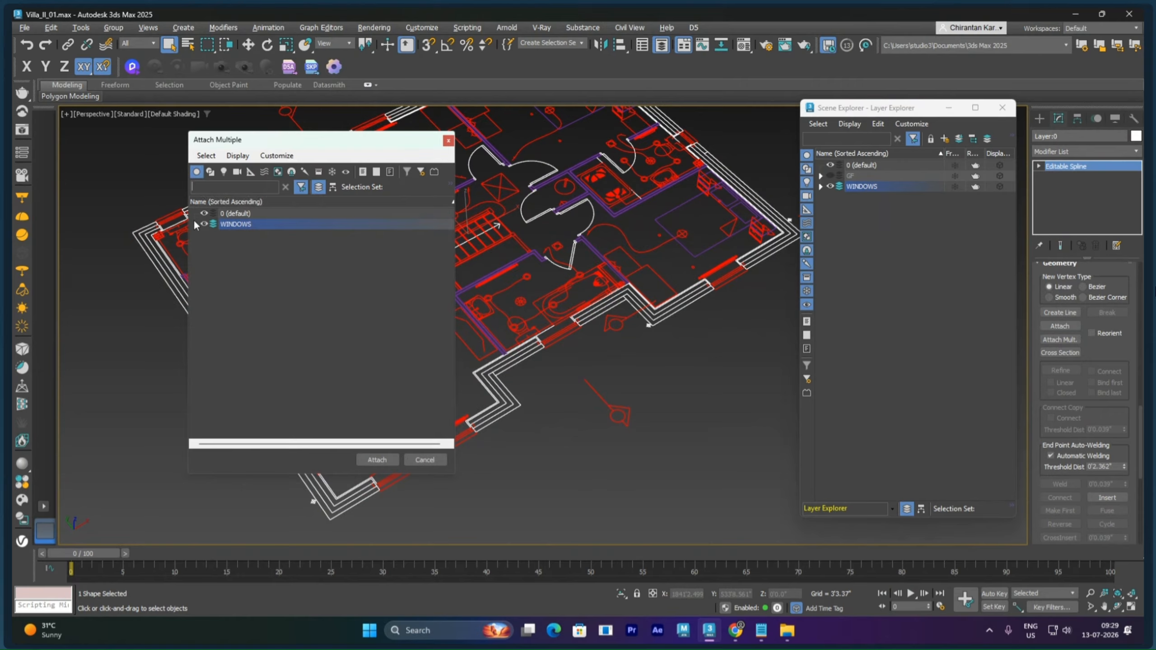
left_click(210, 171)
left_click(194, 224)
left_click(250, 235)
scroll(267, 397, "down", 10)
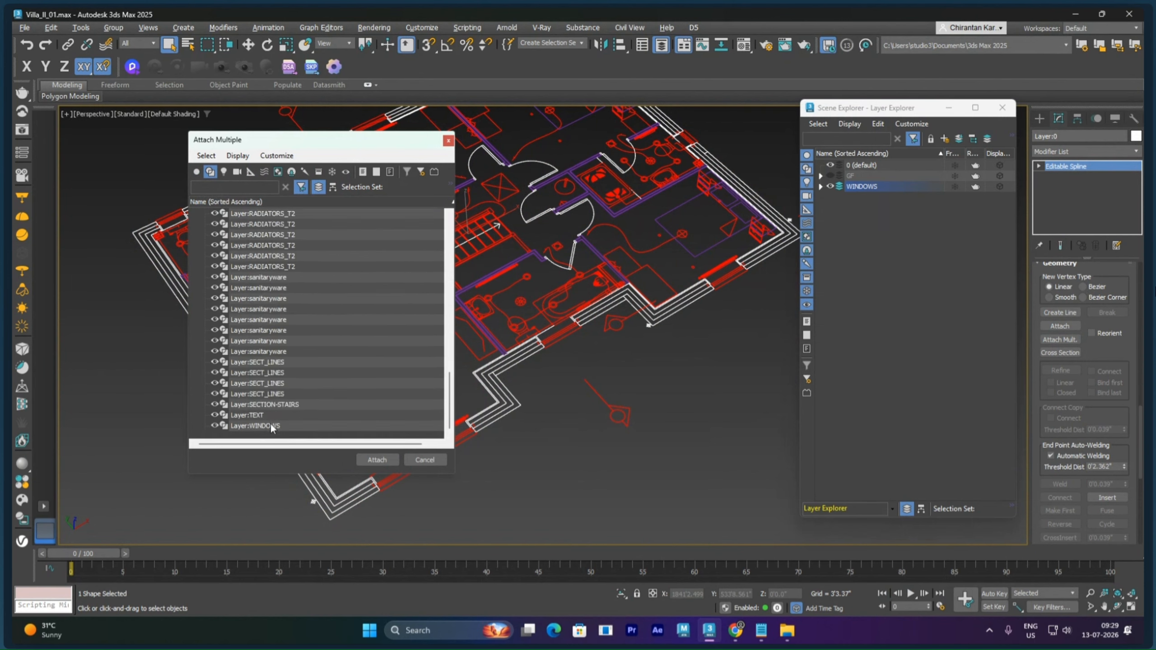
left_click(272, 427, "shift")
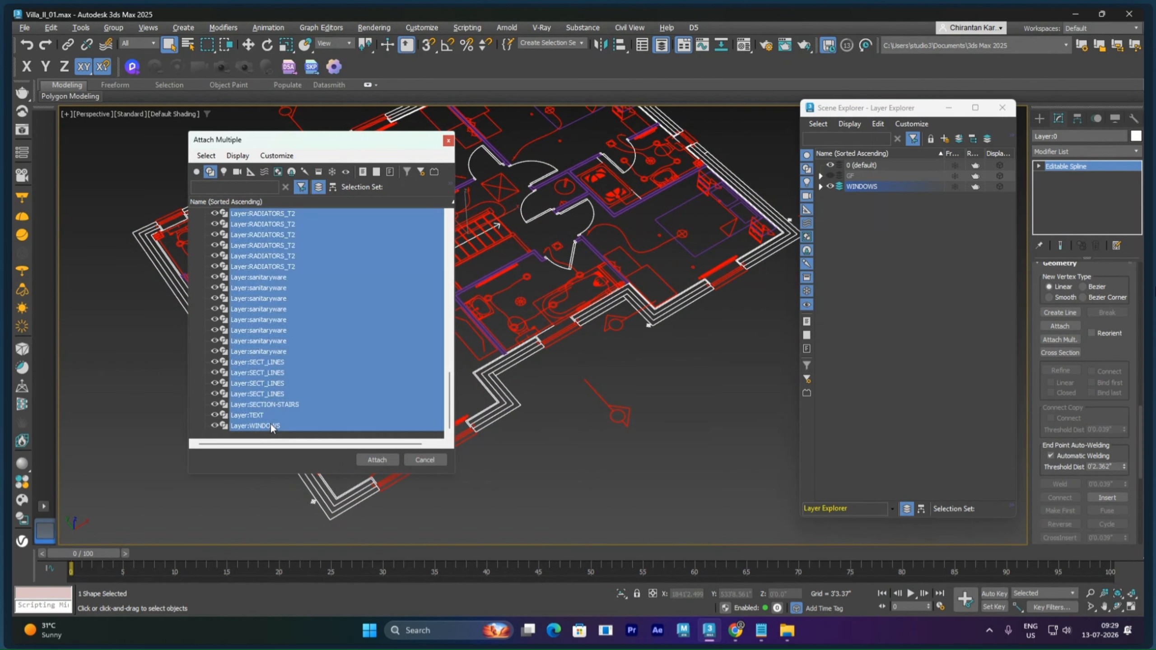
left_click(371, 460)
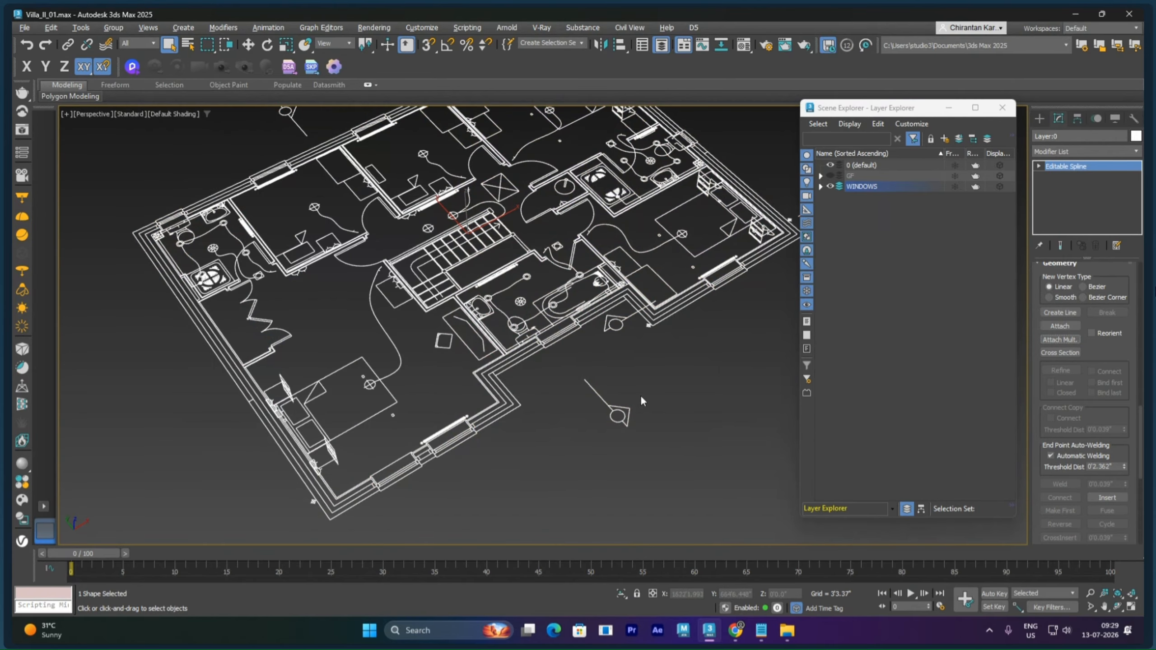
Activate the Move tool and rename the combined spline as First_Floor
right_click(662, 374)
left_click(678, 384)
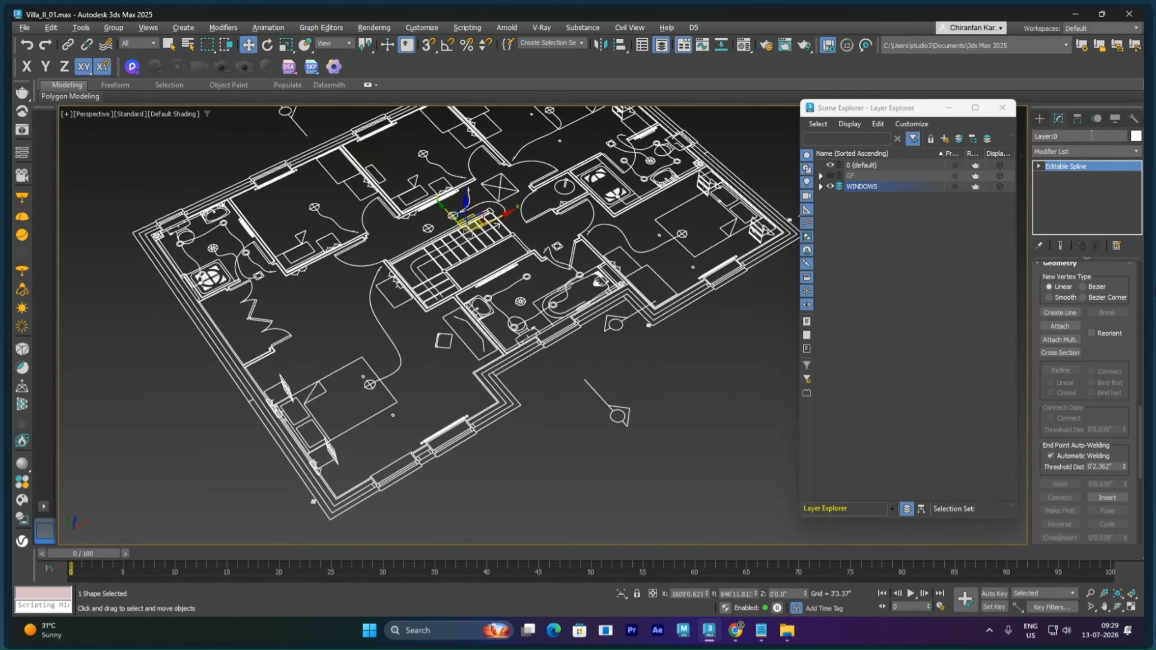
left_click(1038, 136)
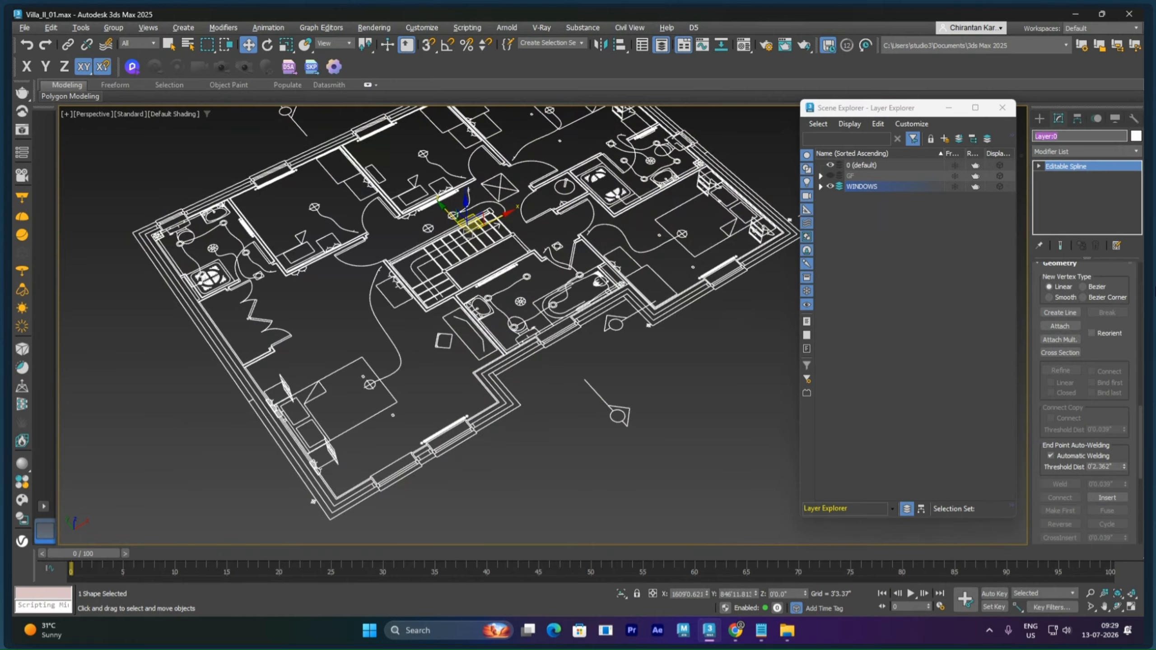
type("First_Floor")
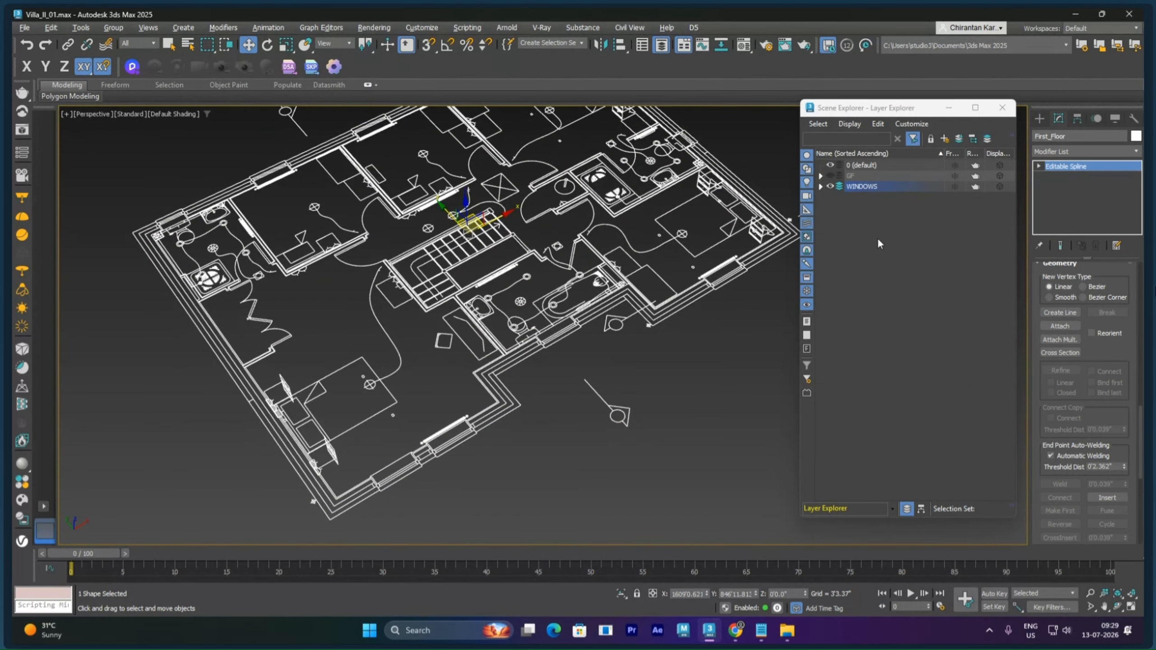
Rename the WINDOWS layer as FF
left_click(862, 186)
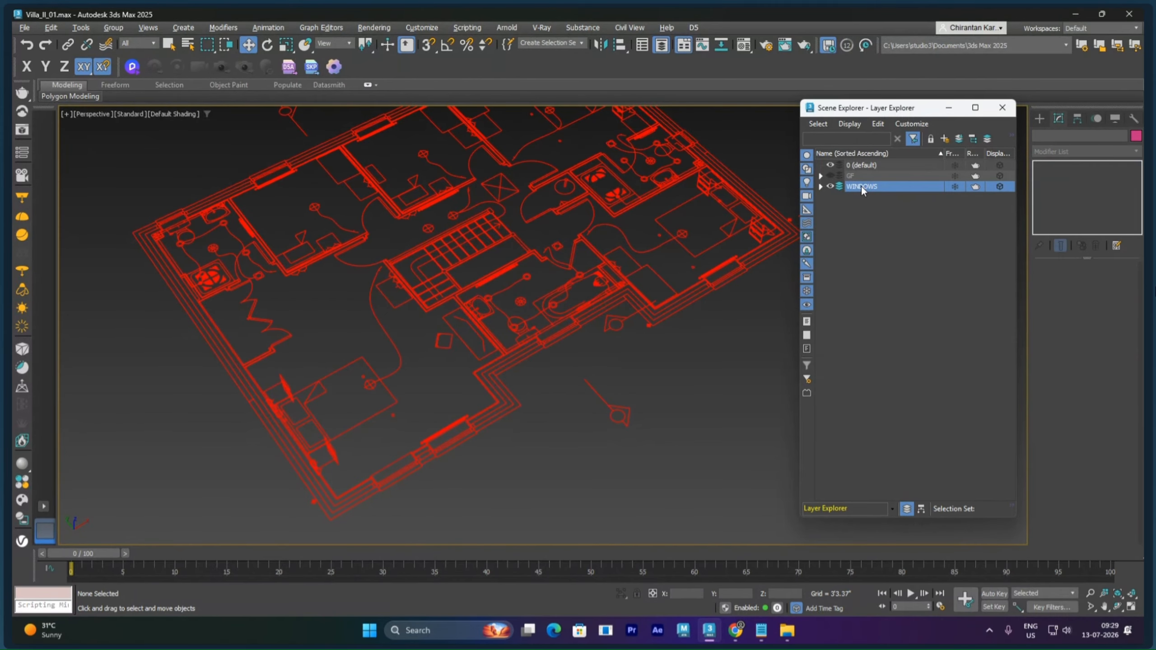
left_click(862, 186)
type("FF")
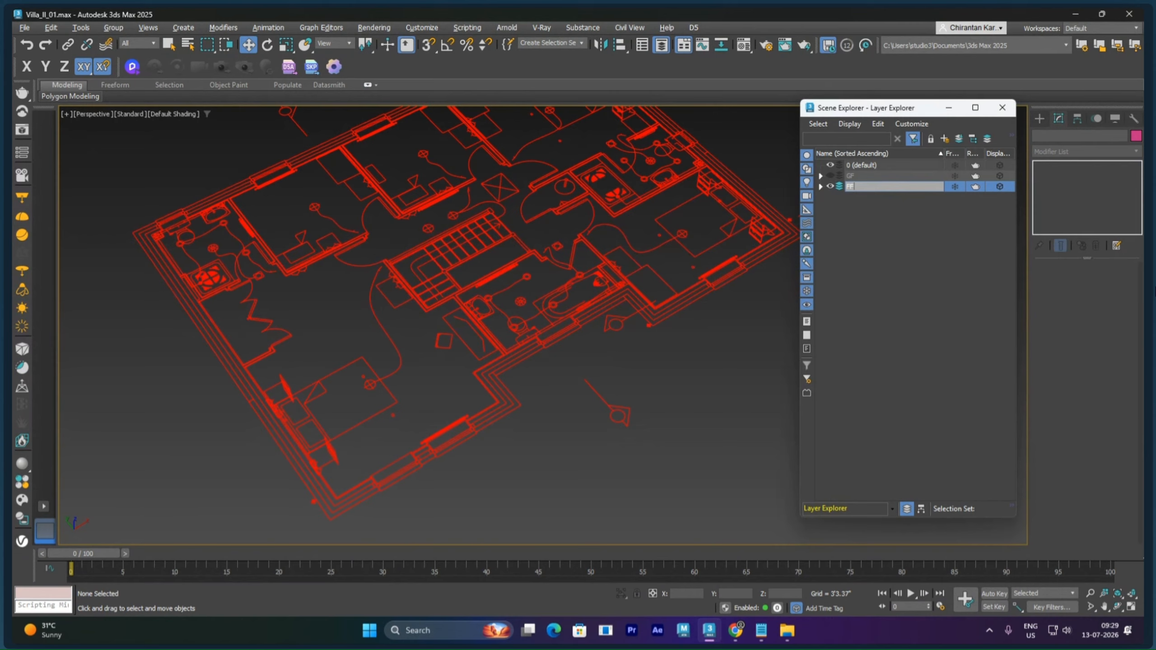
key("Return")
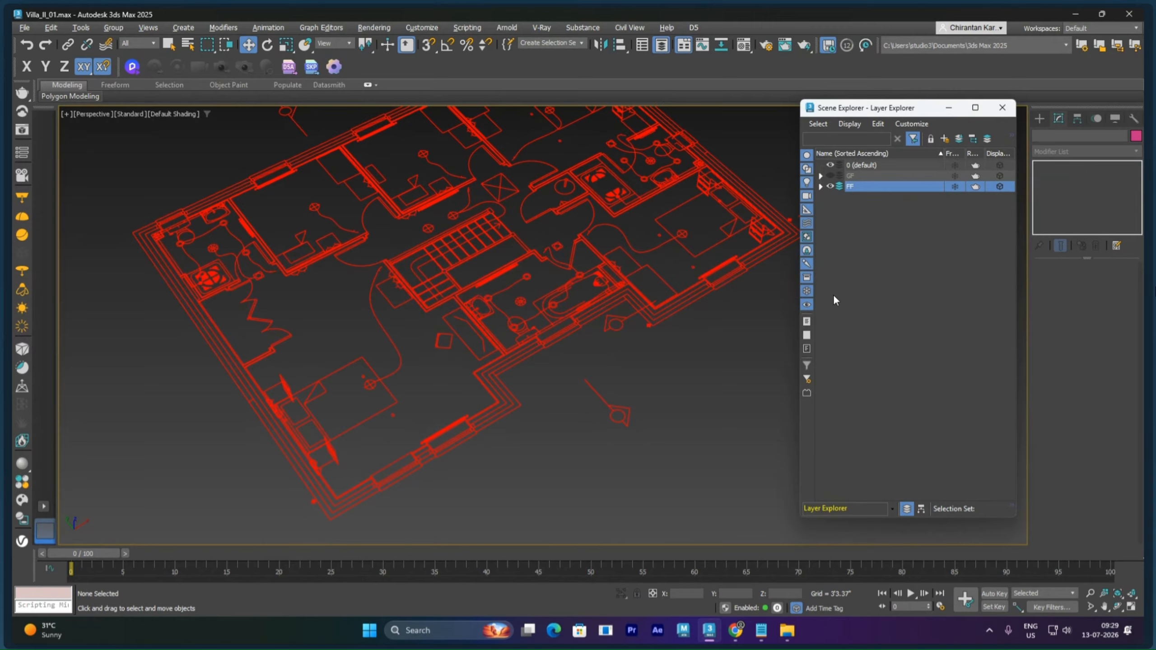
Delete all the leftover Block objects on the FF layer, keeping only the First_Floor spline
left_click(820, 186)
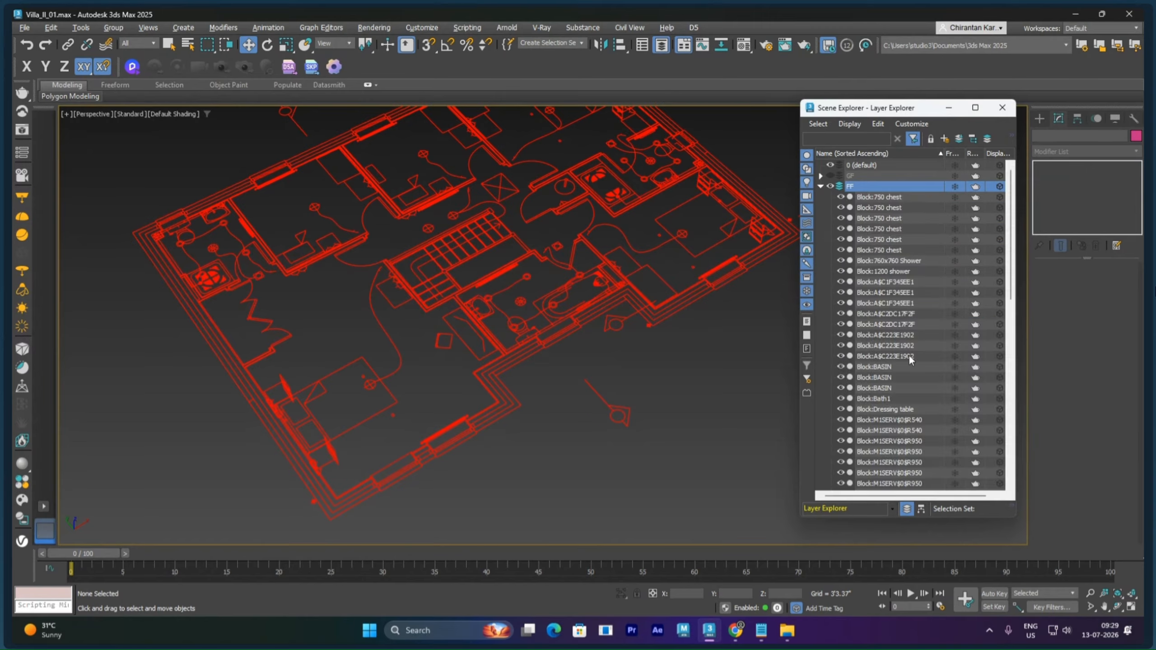
scroll(880, 233, "down", 20)
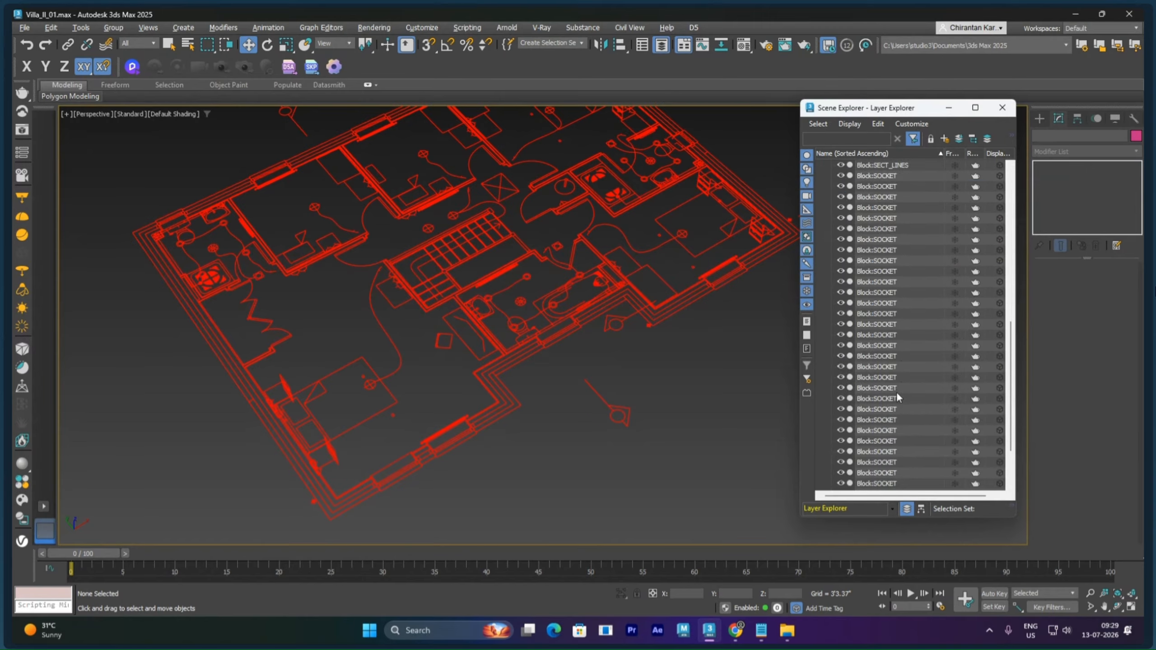
left_click(886, 472)
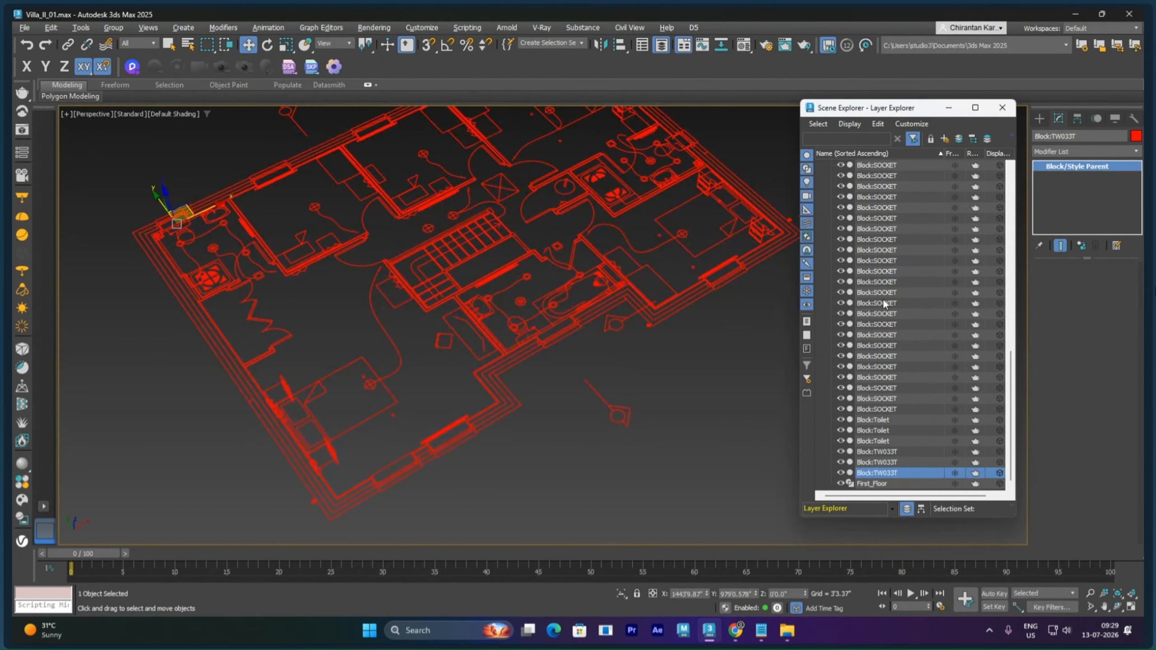
scroll(881, 255, "up", 15)
scroll(880, 224, "up", 1)
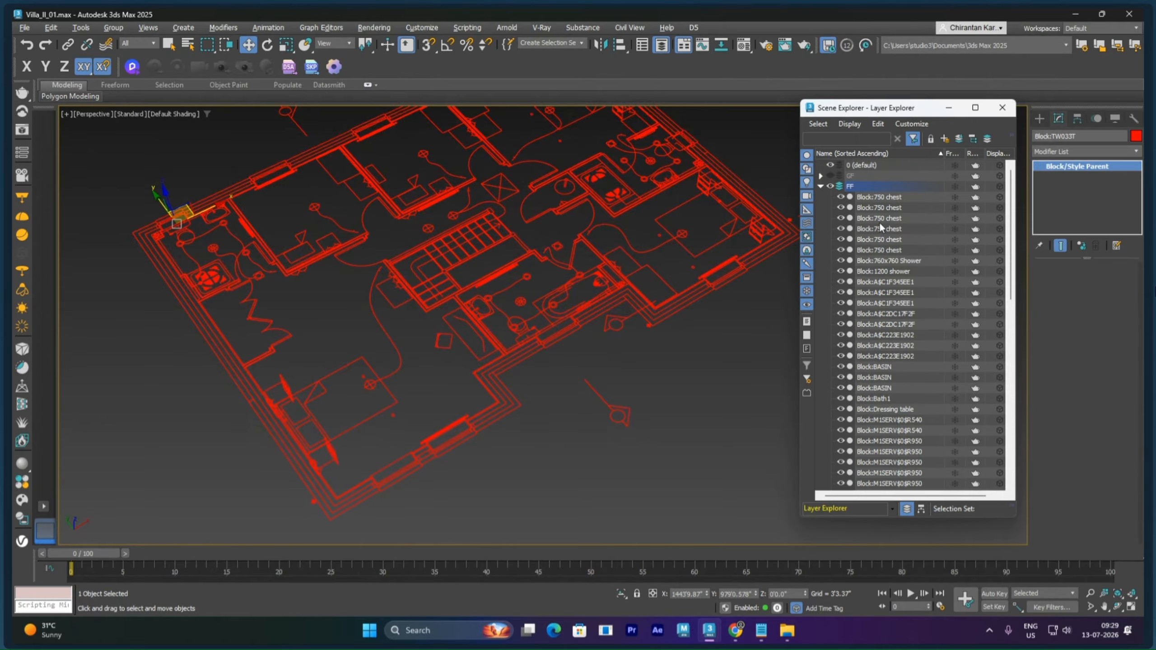
double_click(877, 186)
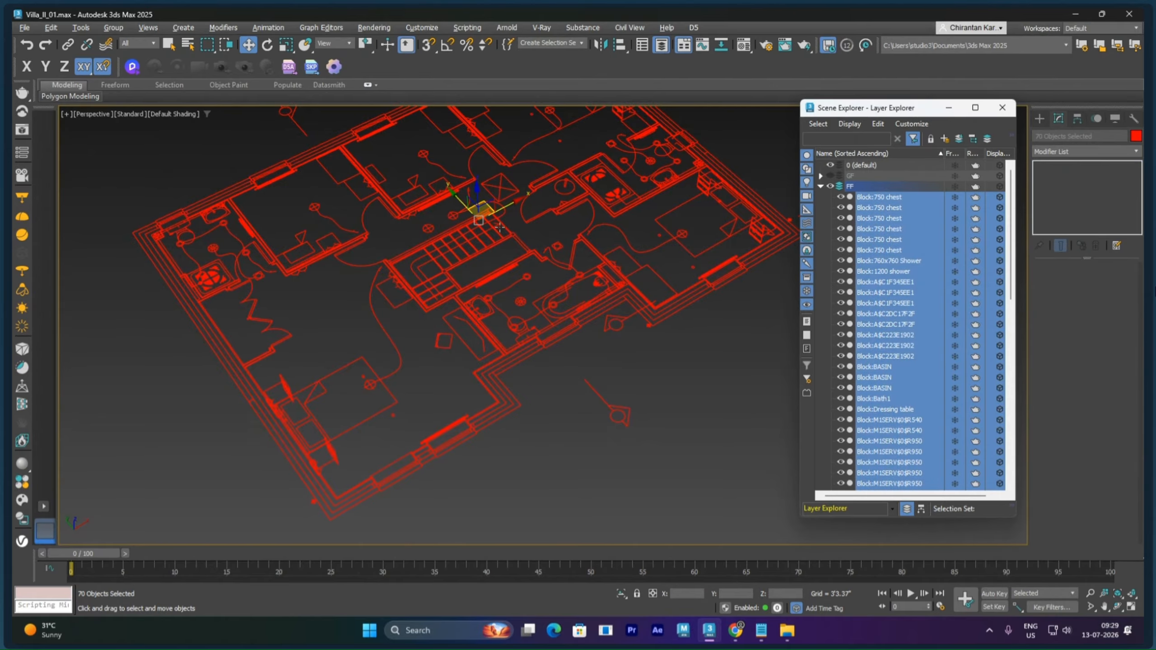
left_click_drag(488, 208, 560, 290)
key("Delete")
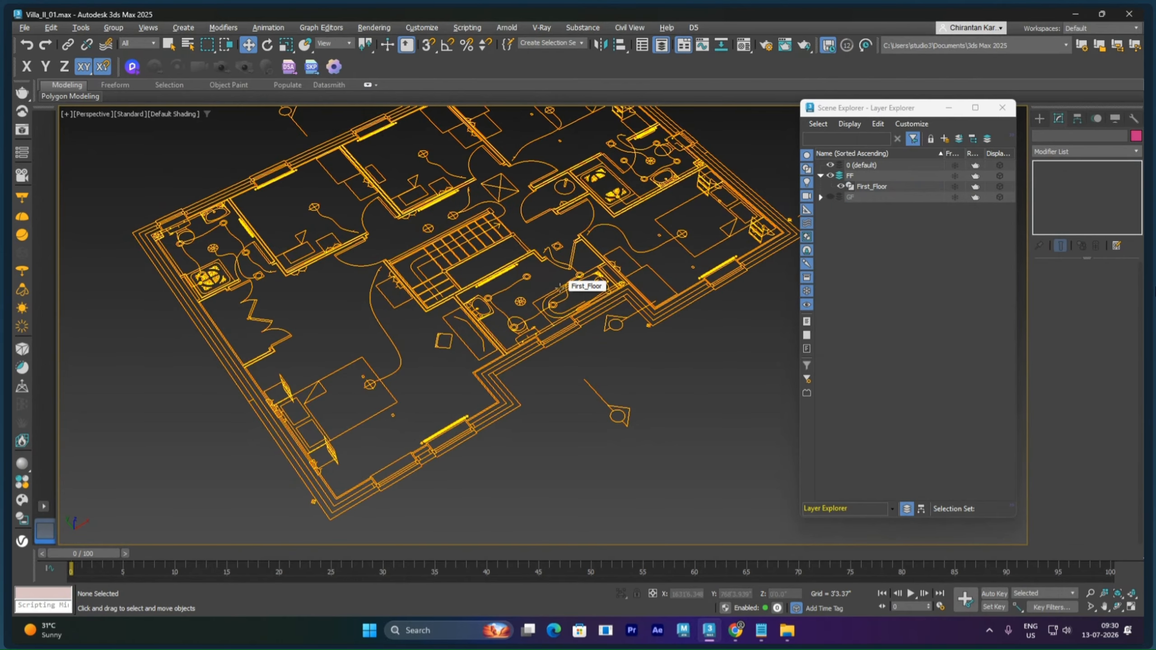
Select the First_Floor spline and center its pivot to the object
left_click(537, 329)
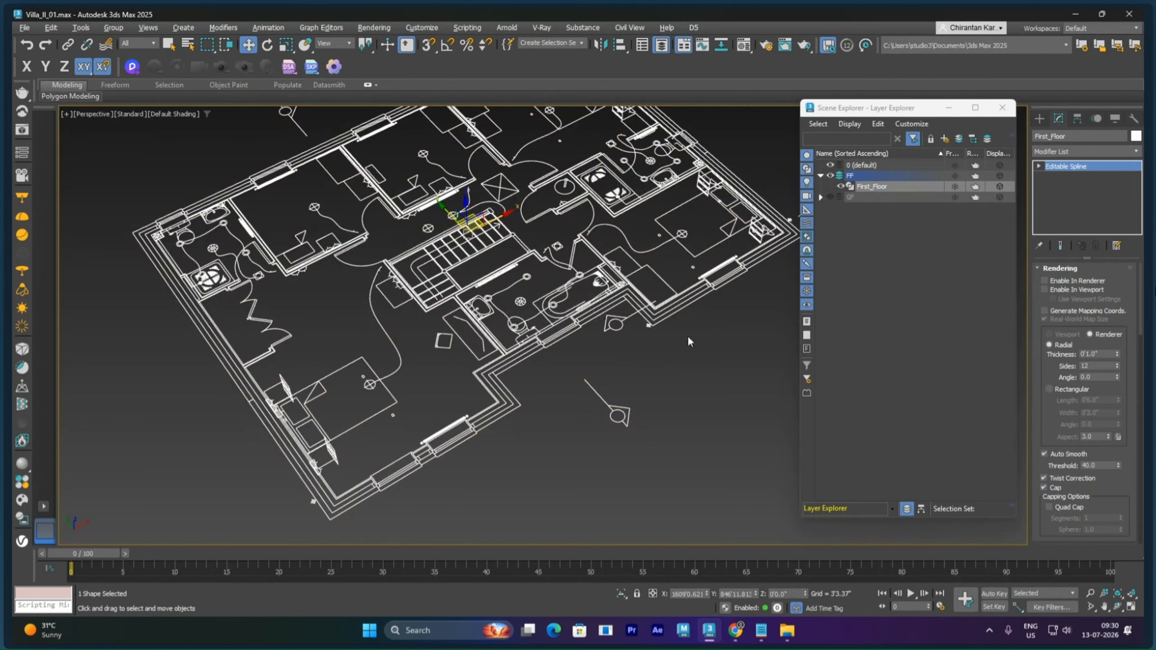
middle_click_drag(687, 335, 659, 347)
scroll(659, 346, "down", 1)
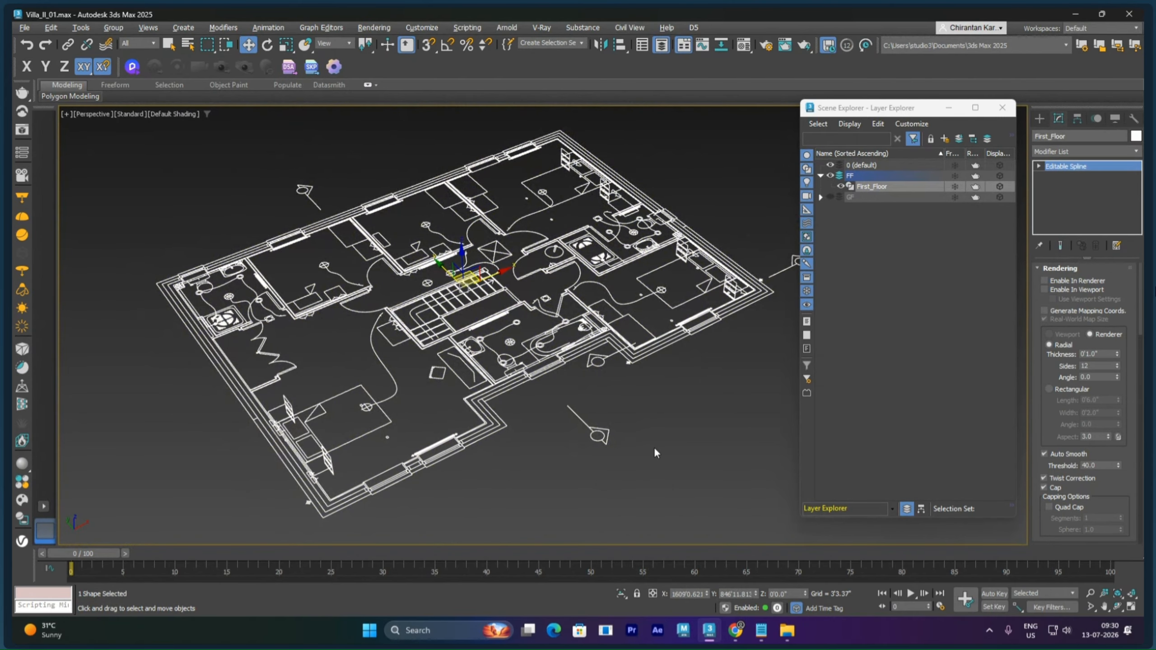
key("ctrl")
left_click(1077, 119)
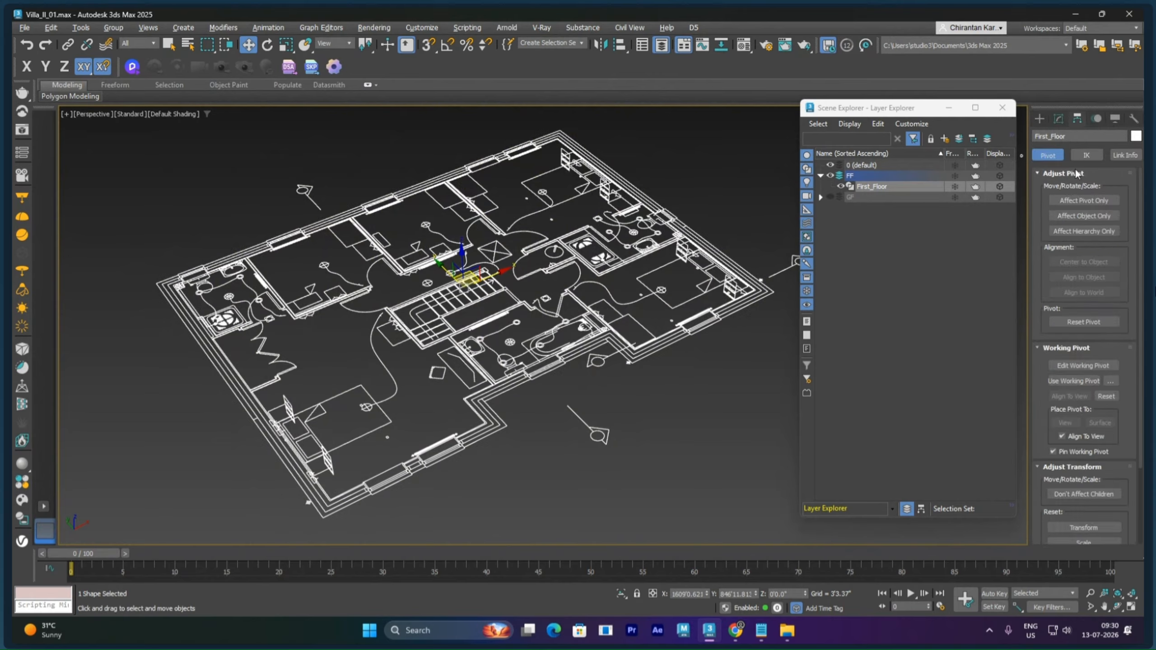
left_click(1076, 203)
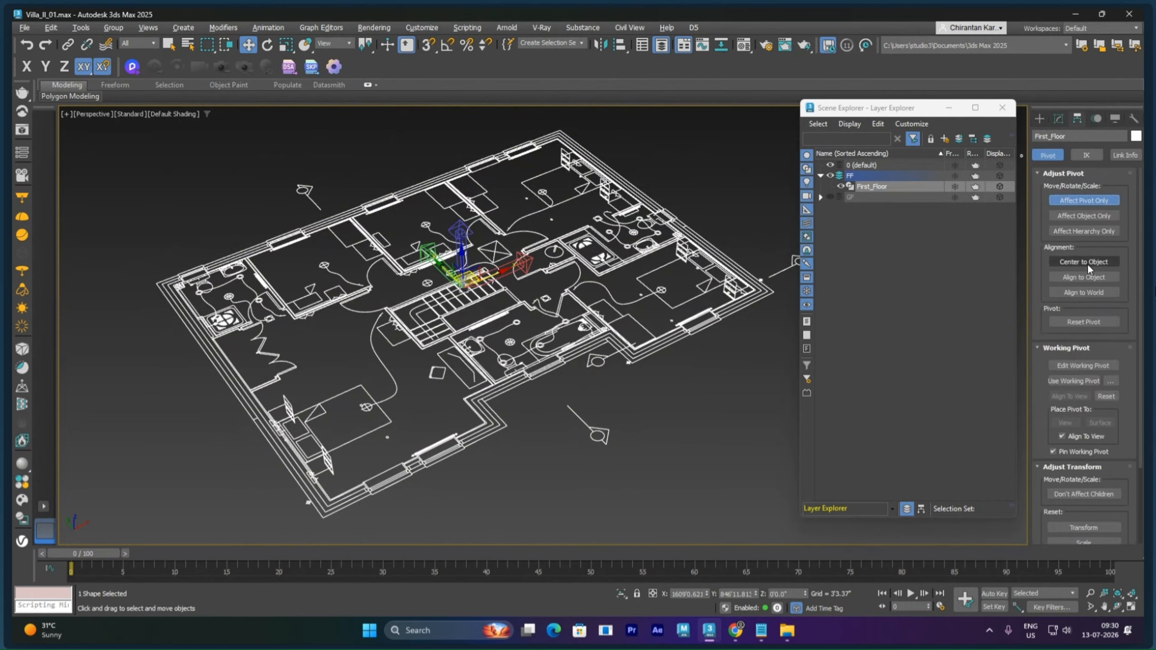
left_click(1084, 262)
left_click(1086, 201)
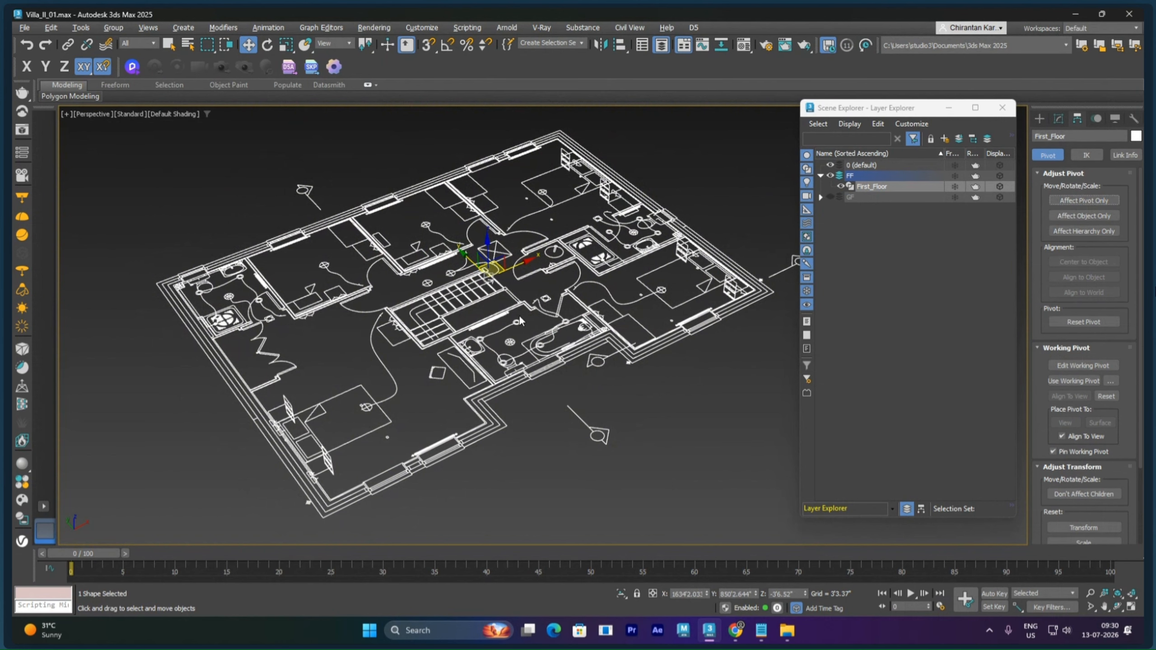
Move First_Floor to the world origin at X 0, Y 0, Z 0 and set the display units to Generic Units
key("t")
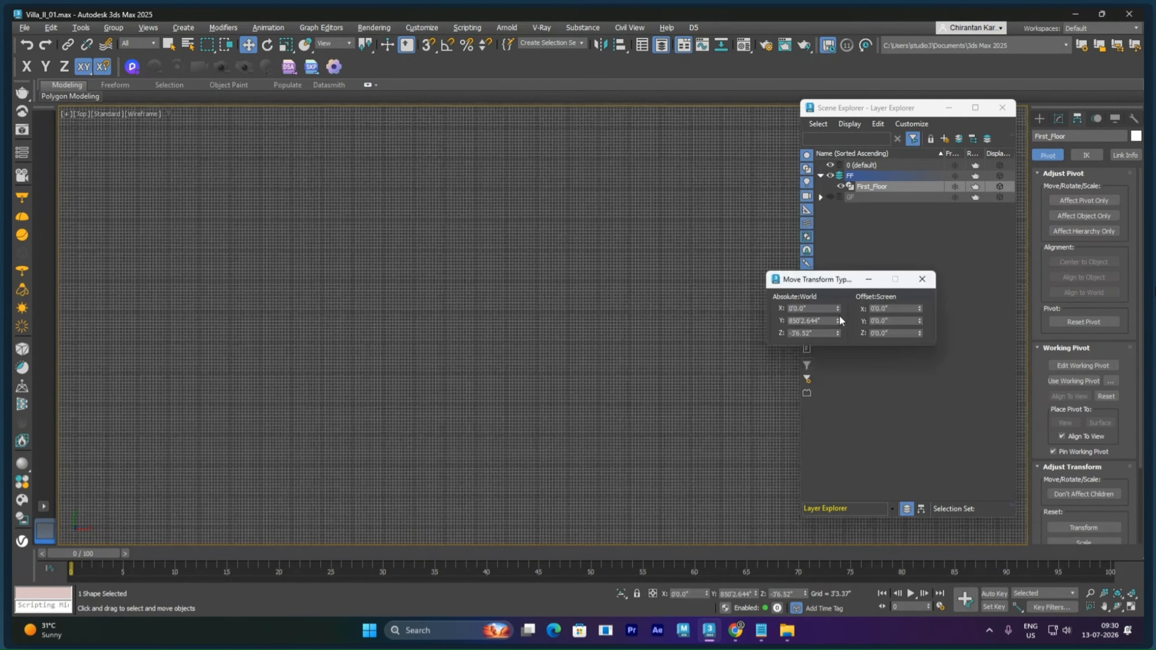
left_click(422, 27)
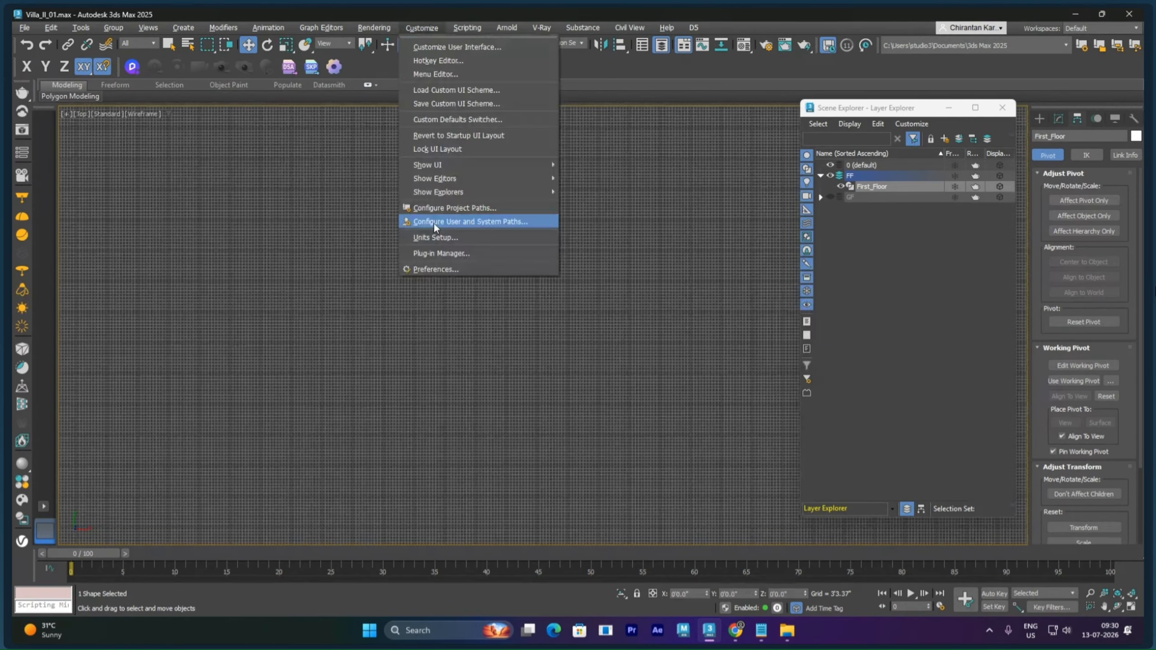
left_click(435, 231)
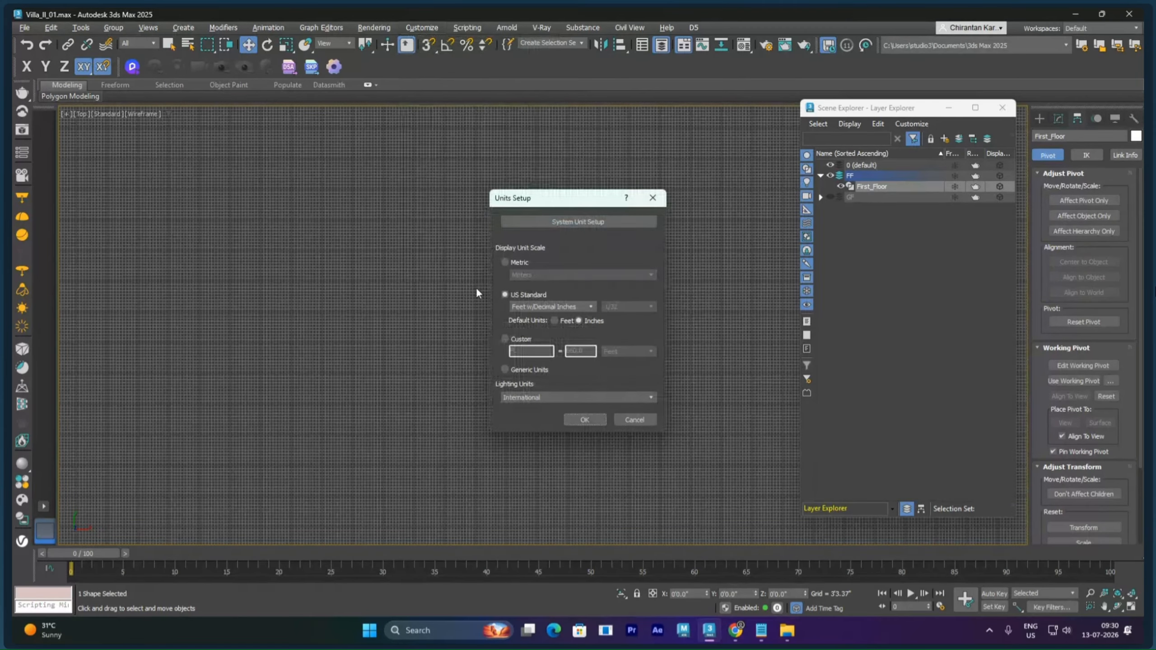
left_click(577, 420)
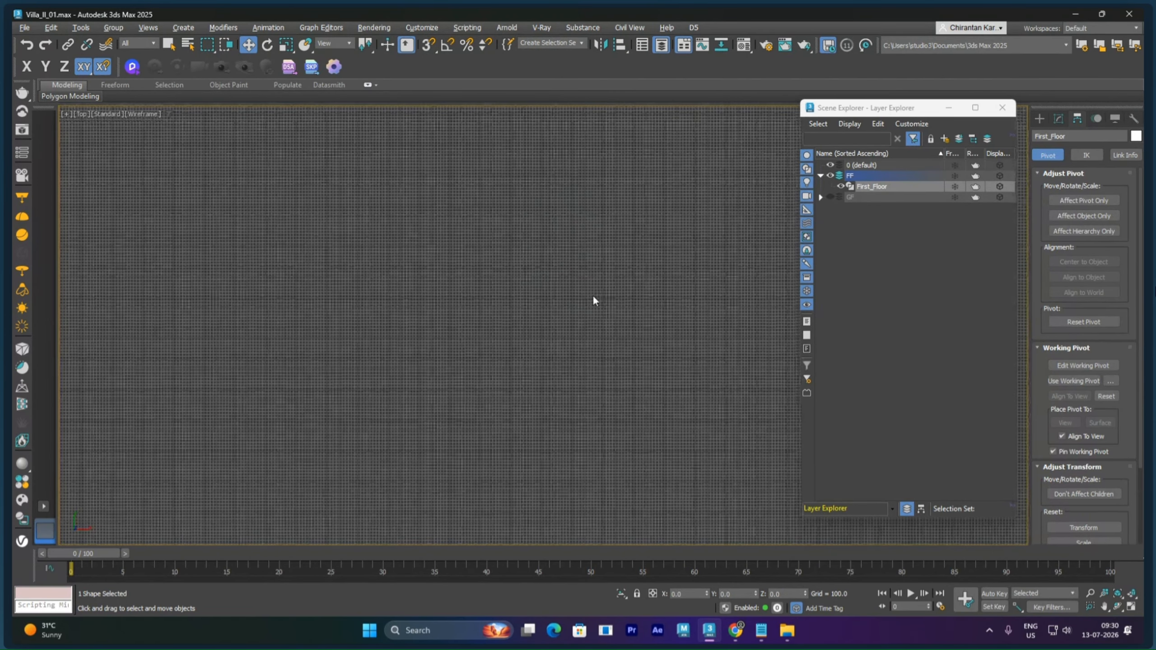
key("z")
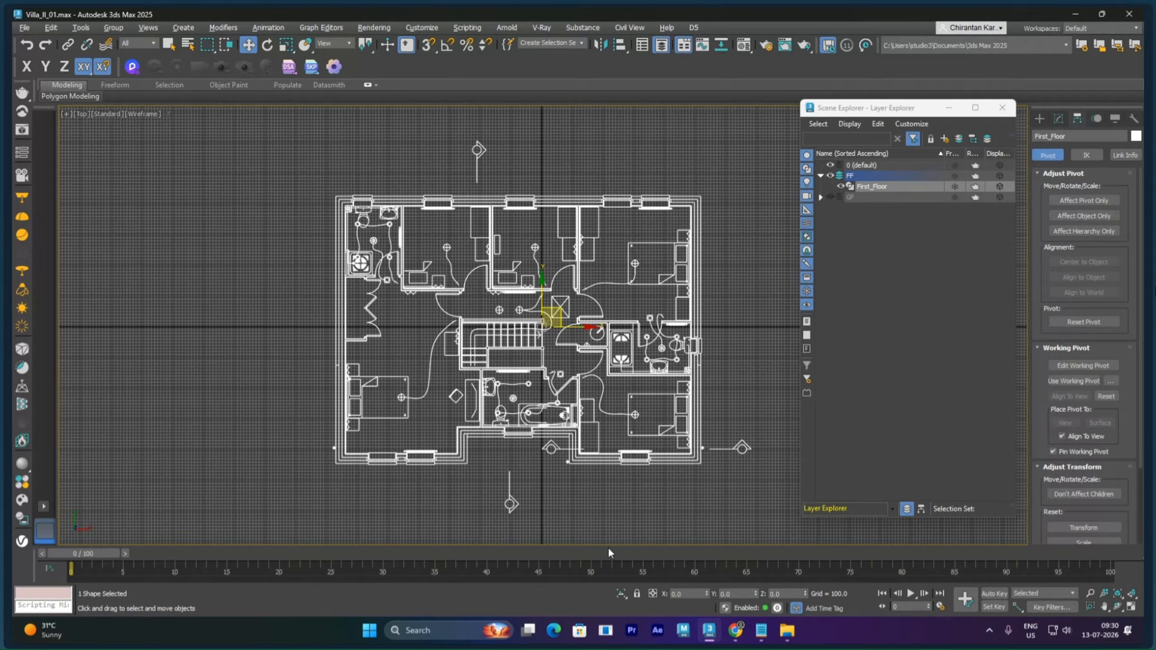
Unhide the GF layer and move First_Floor roughly toward the ground floor plan's upper-left corner in the Top view
left_click(830, 195)
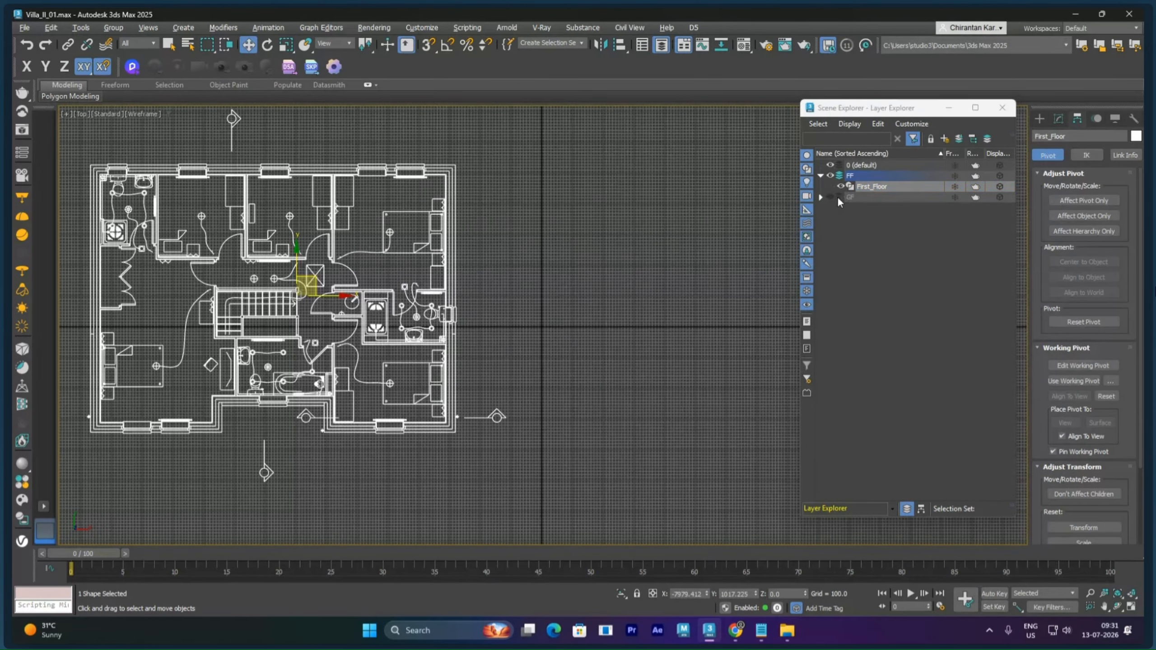
left_click(831, 197)
middle_click_drag(277, 290, 383, 318)
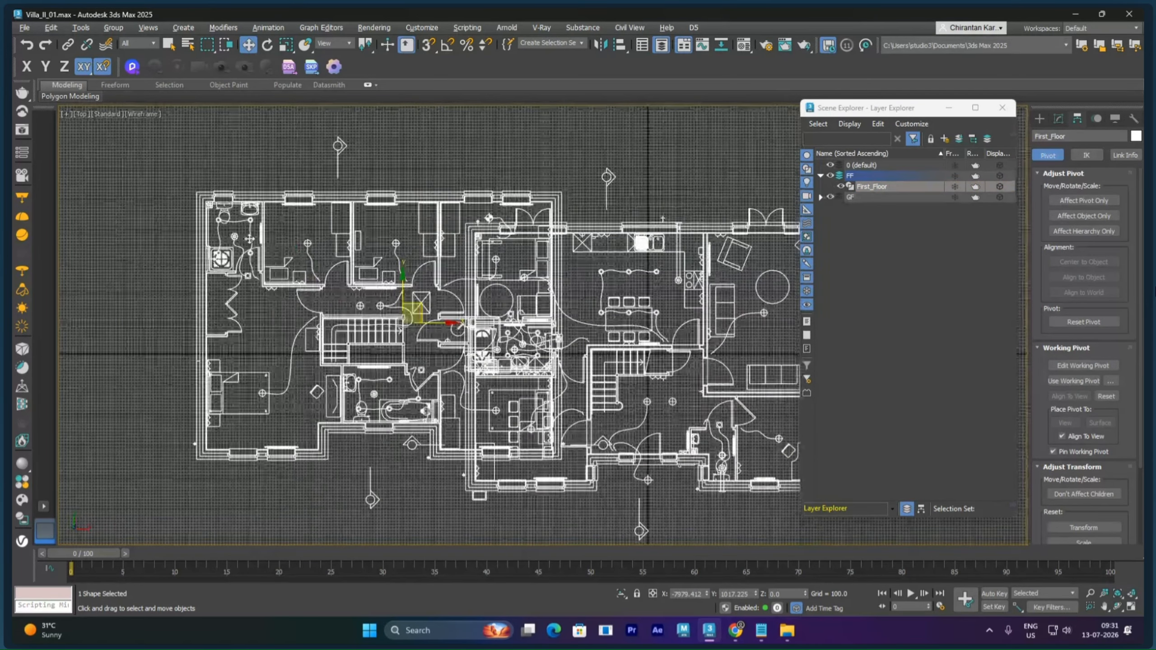
left_click_drag(201, 198, 270, 224)
middle_click_drag(270, 224, 419, 226)
scroll(461, 226, "up", 5)
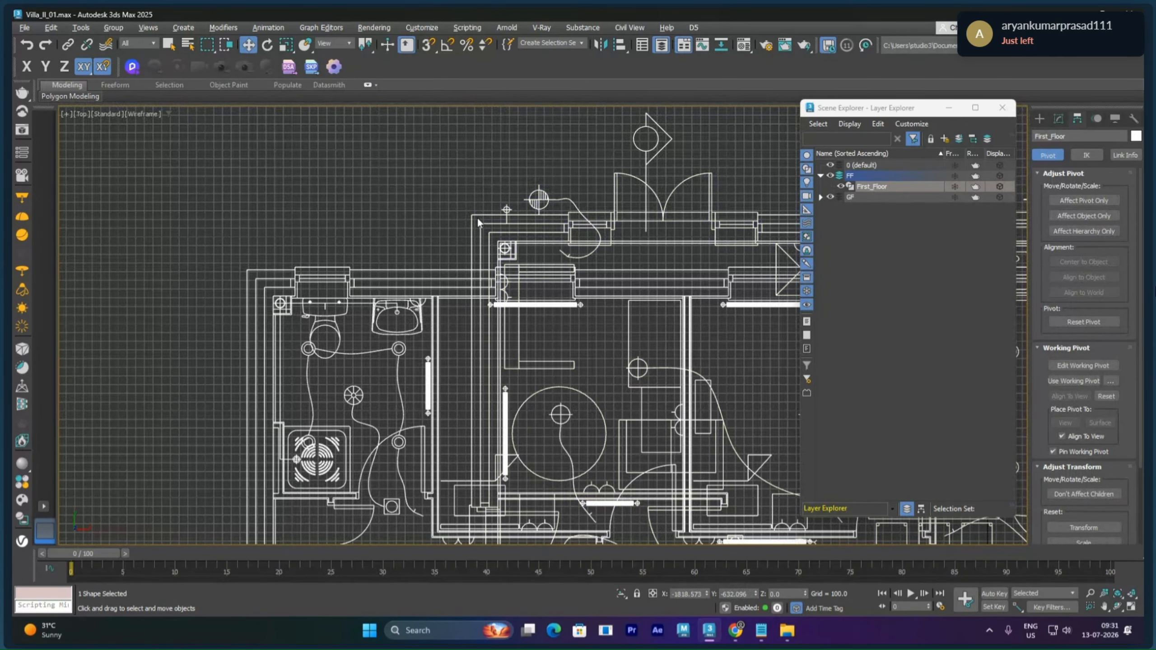
Align First_Floor with the ground floor by vertex-snapping its upper-left outer wall corner onto the matching ground floor corner
key("s")
left_click_drag(247, 271, 464, 217)
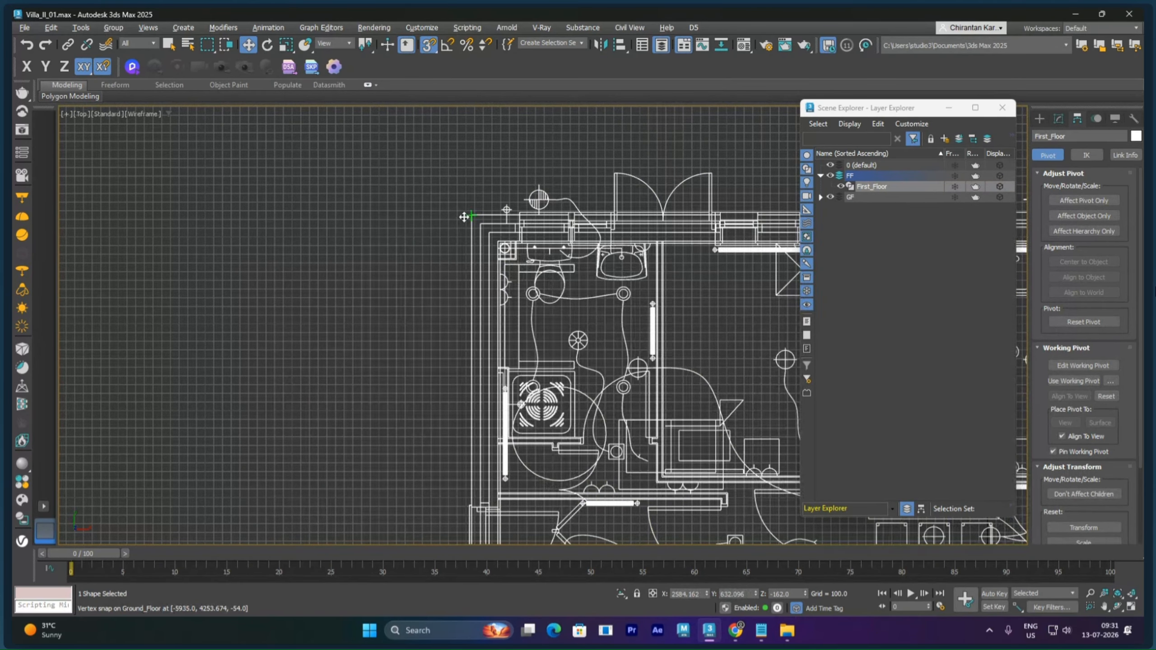
scroll(685, 341, "down", 6)
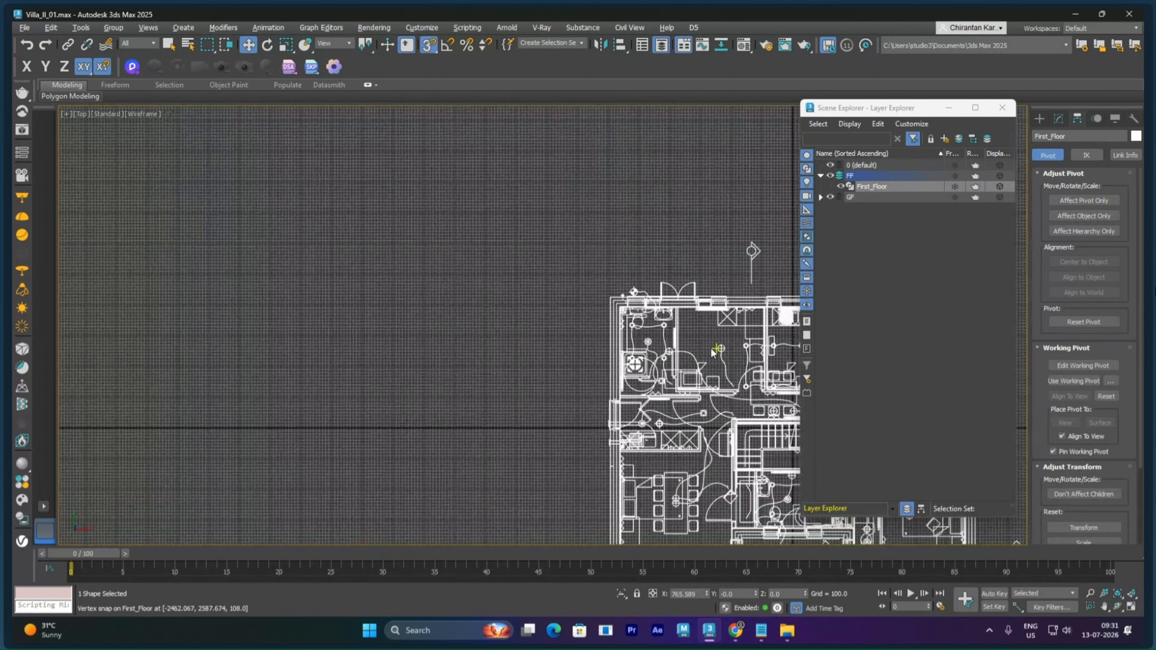
key("p")
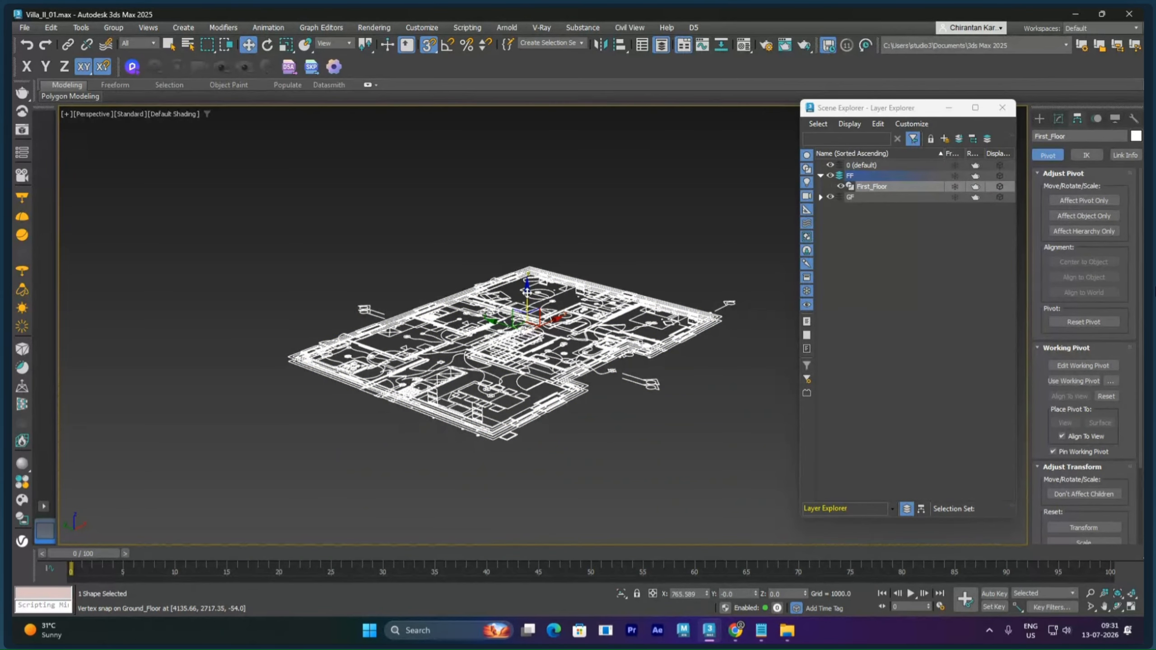
Turn off snapping and raise First_Floor straight up above the ground floor plan to a Z position of about 3926
key("s")
left_click_drag(527, 292, 521, 181)
left_click(629, 392)
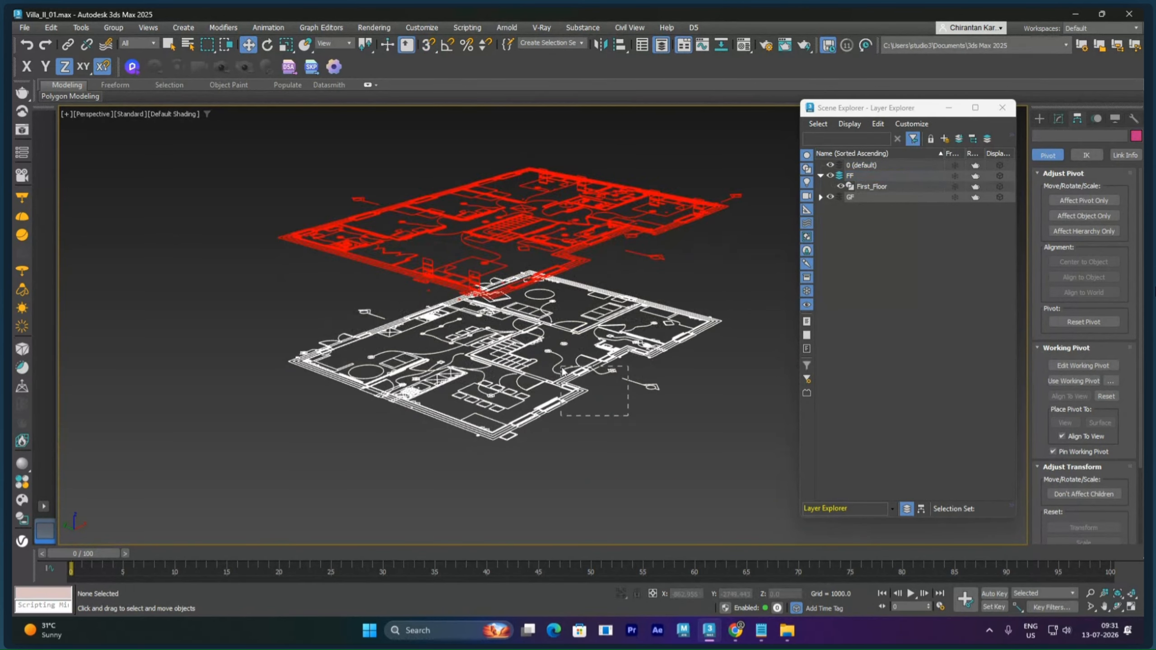
scroll(611, 445, "up", 2)
left_click(652, 237)
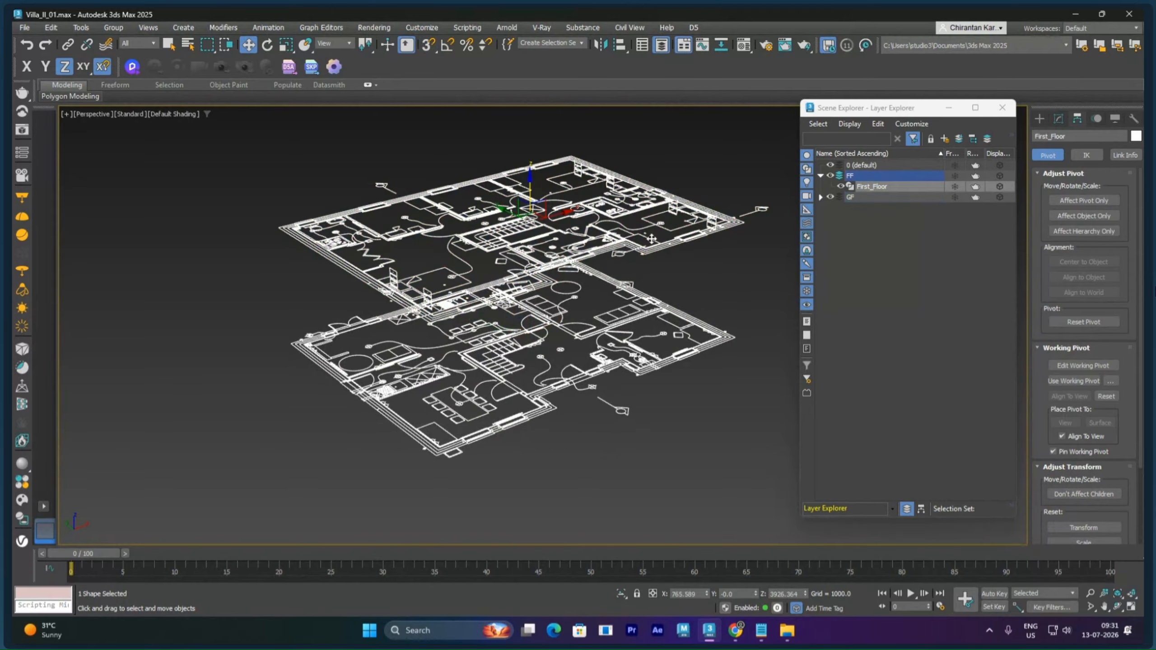
mouse_move(673, 275)
middle_mouse_down("alt")
mouse_move(656, 257)
mouse_move(669, 278)
middle_mouse_up("alt")
left_click(845, 223)
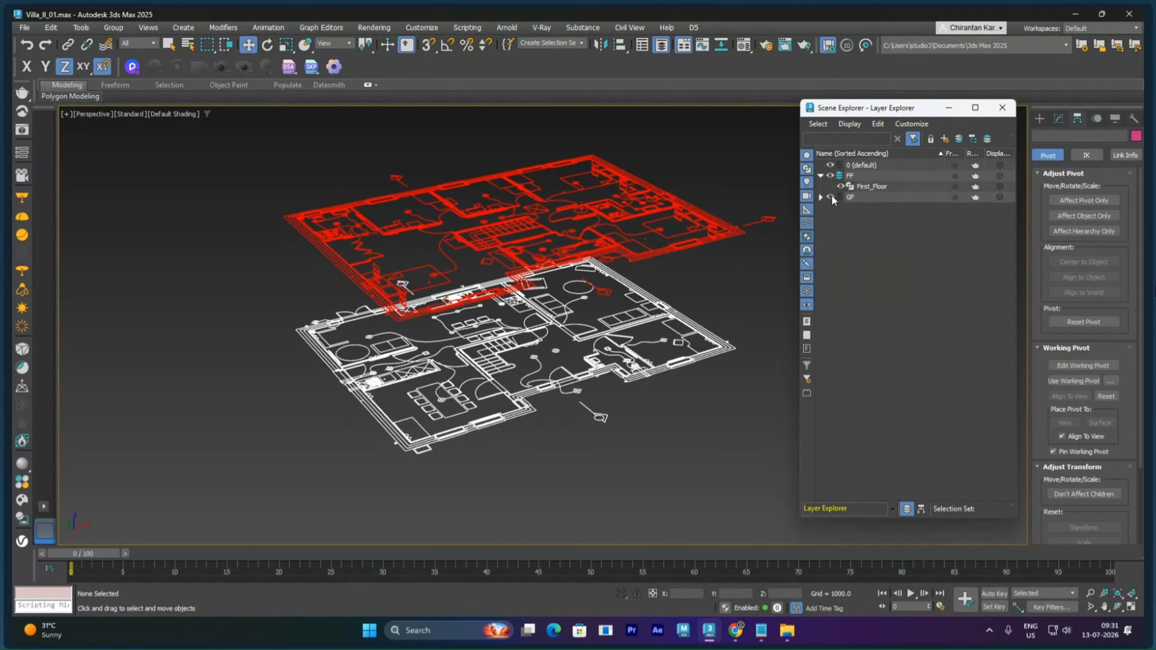
Hide the GF and FF layers and make 0 (default) the active layer
left_click(831, 197)
left_click(831, 175)
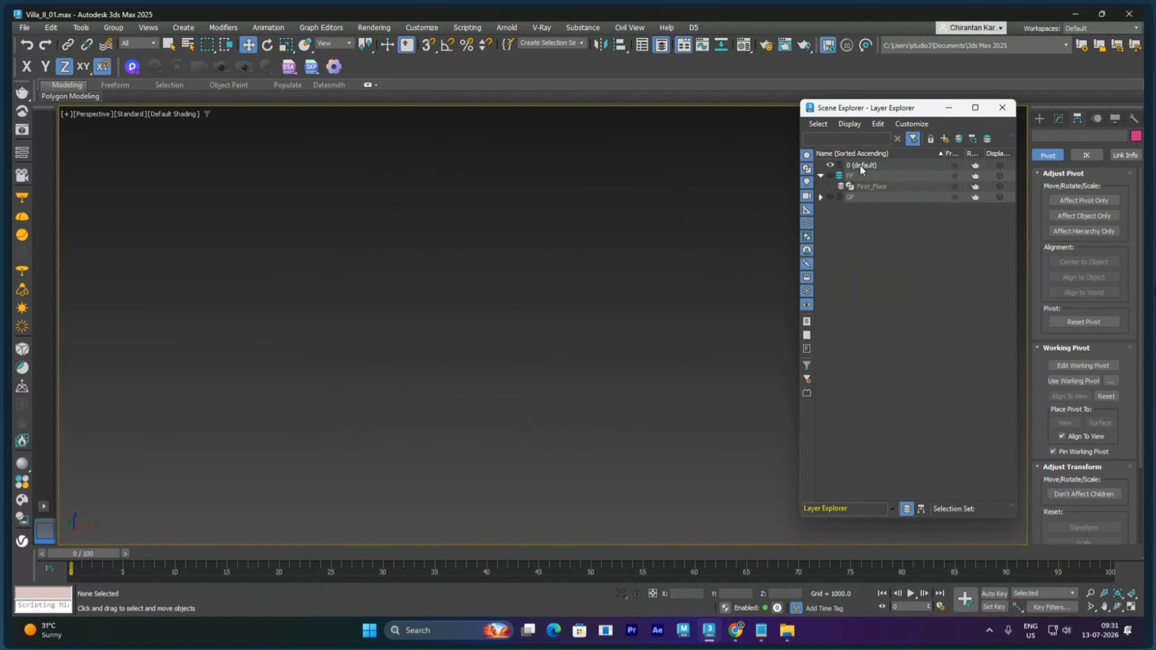
left_click(862, 166)
left_click(841, 165)
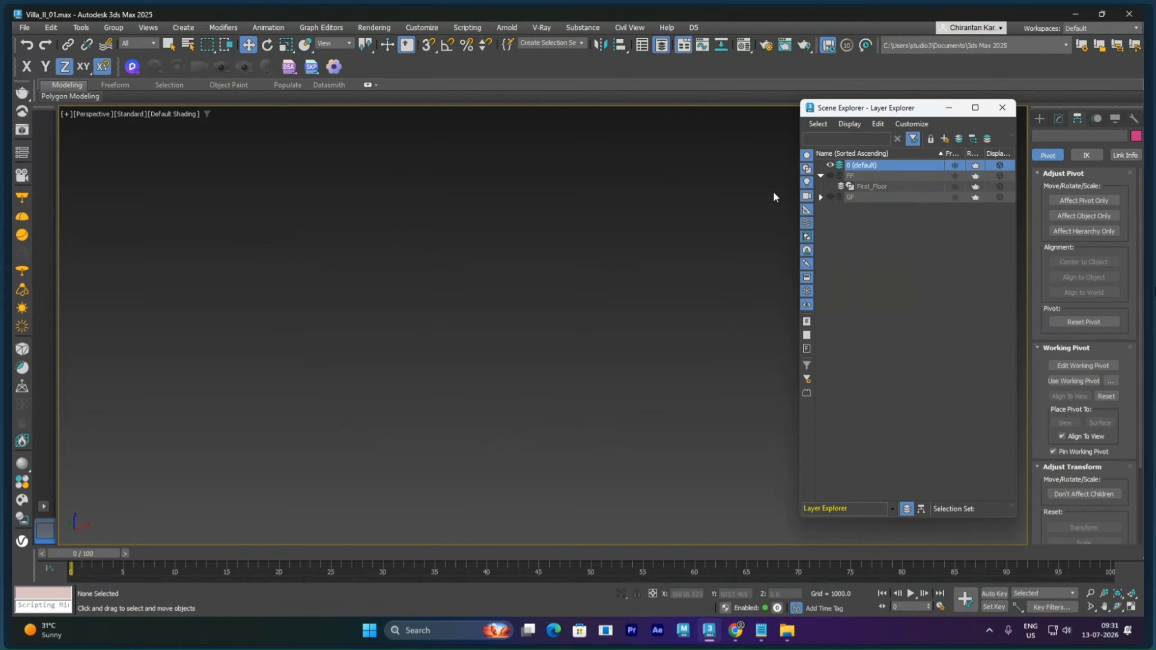
Import Front_Elevation.dwg from the AutoCAD block folder into the empty scene in the Top view
key("y")
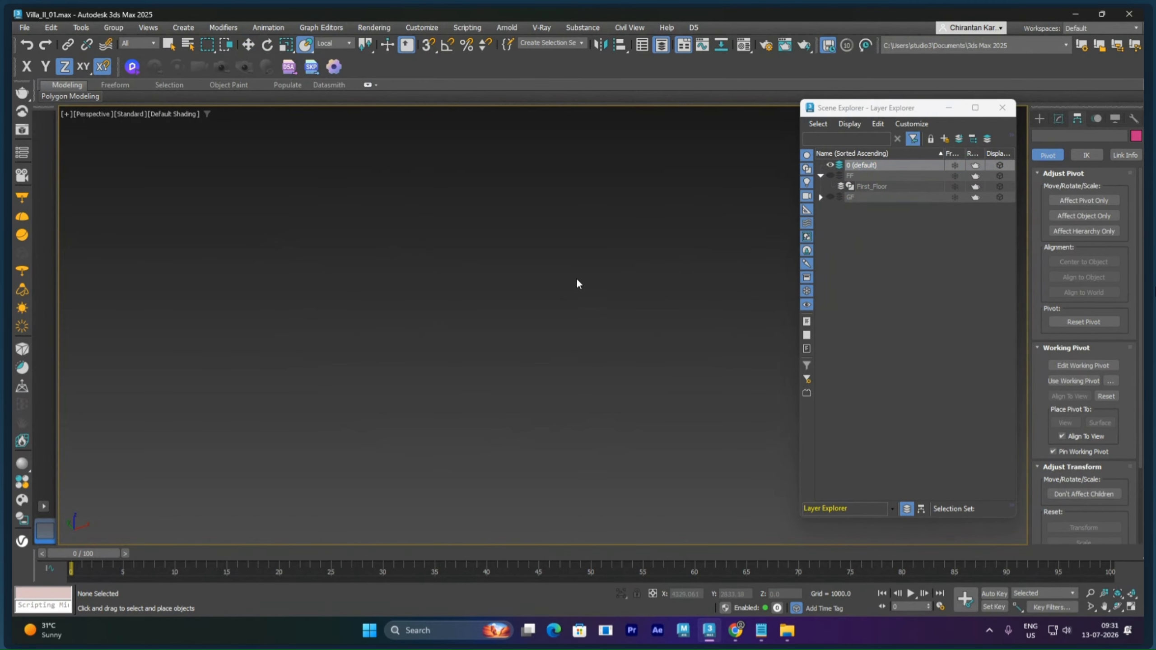
middle_click_drag(576, 281, 570, 307)
key("z")
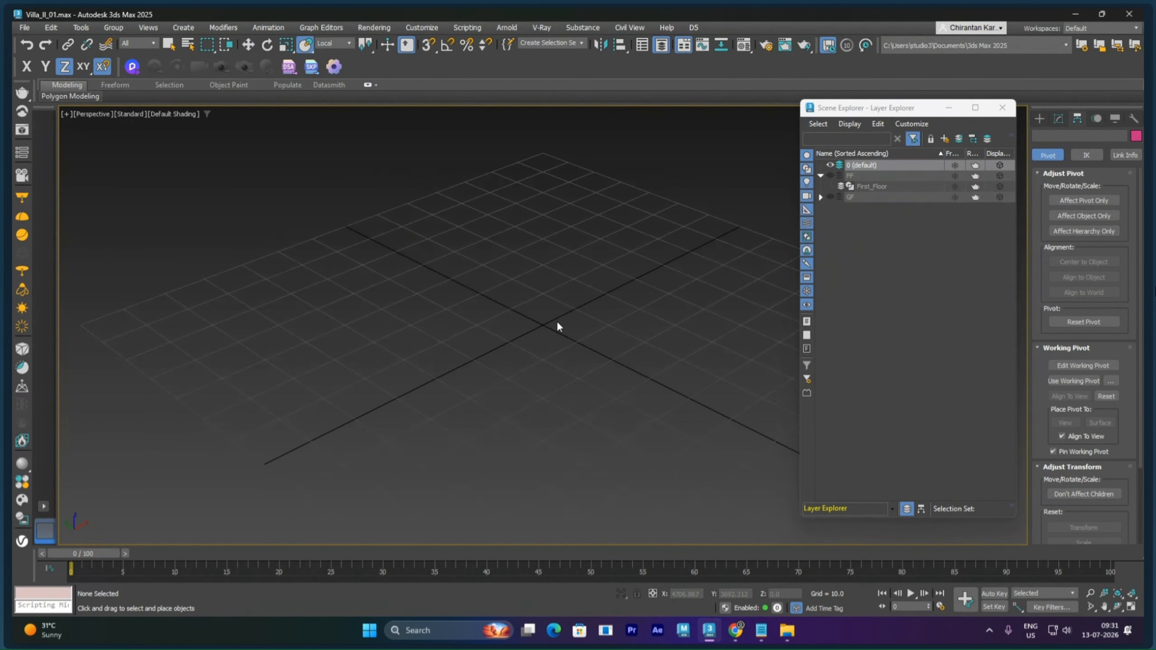
scroll(558, 328, "down", 2)
key("t")
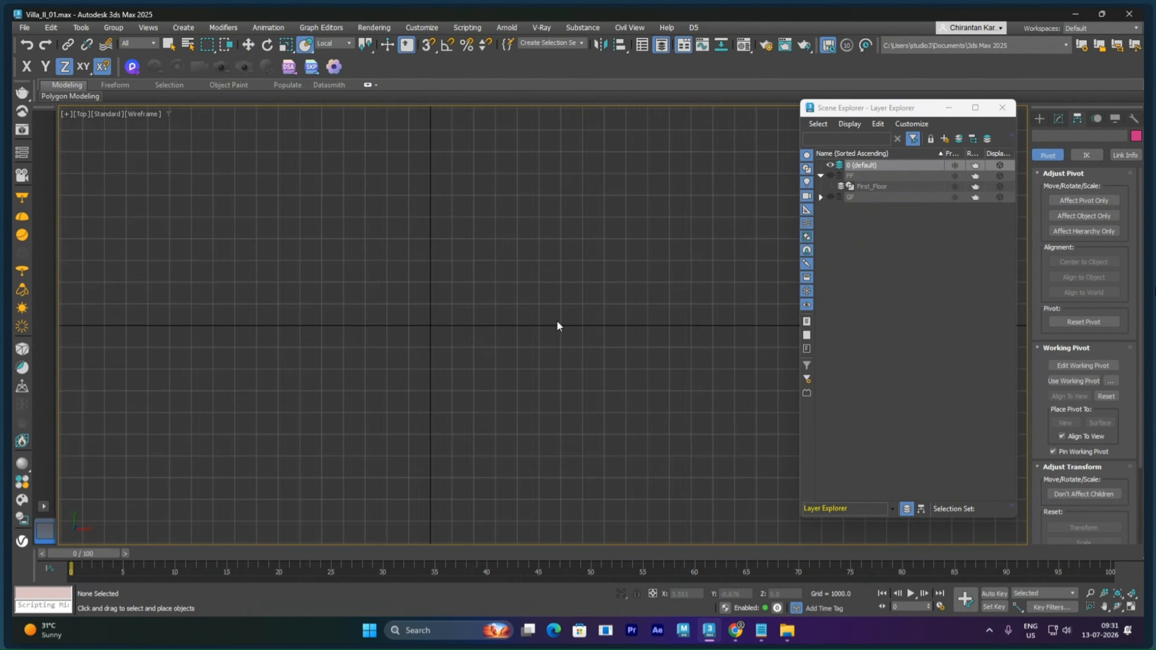
scroll(557, 325, "down", 3)
middle_click_drag(558, 330, 603, 338)
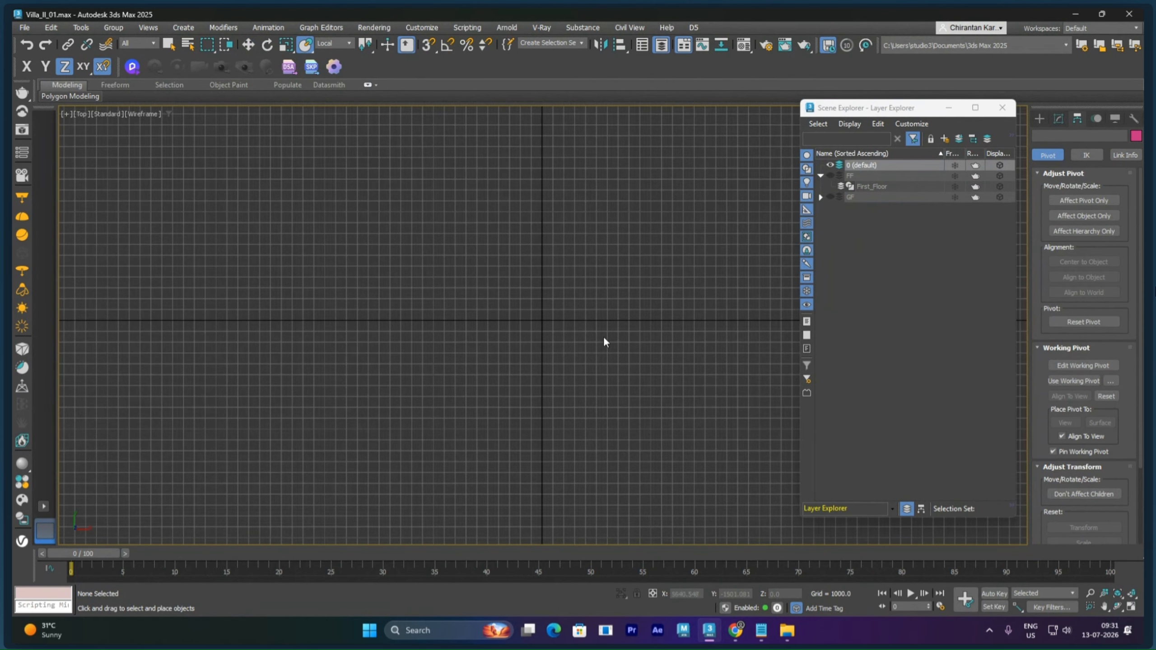
left_click(792, 633)
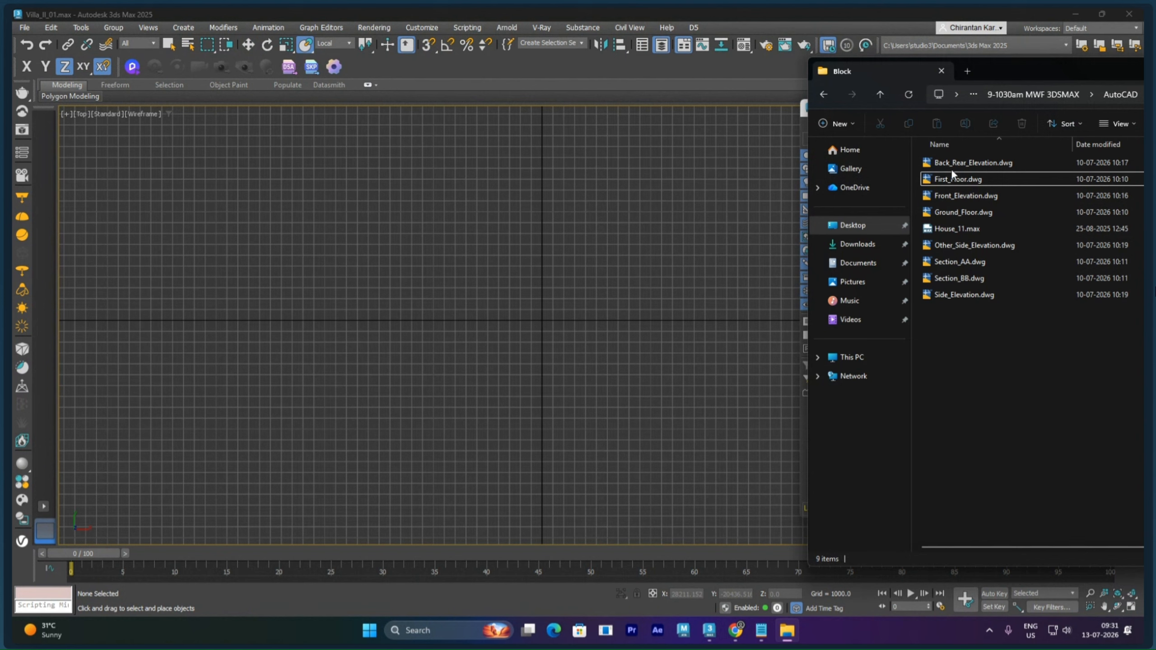
left_click(954, 195)
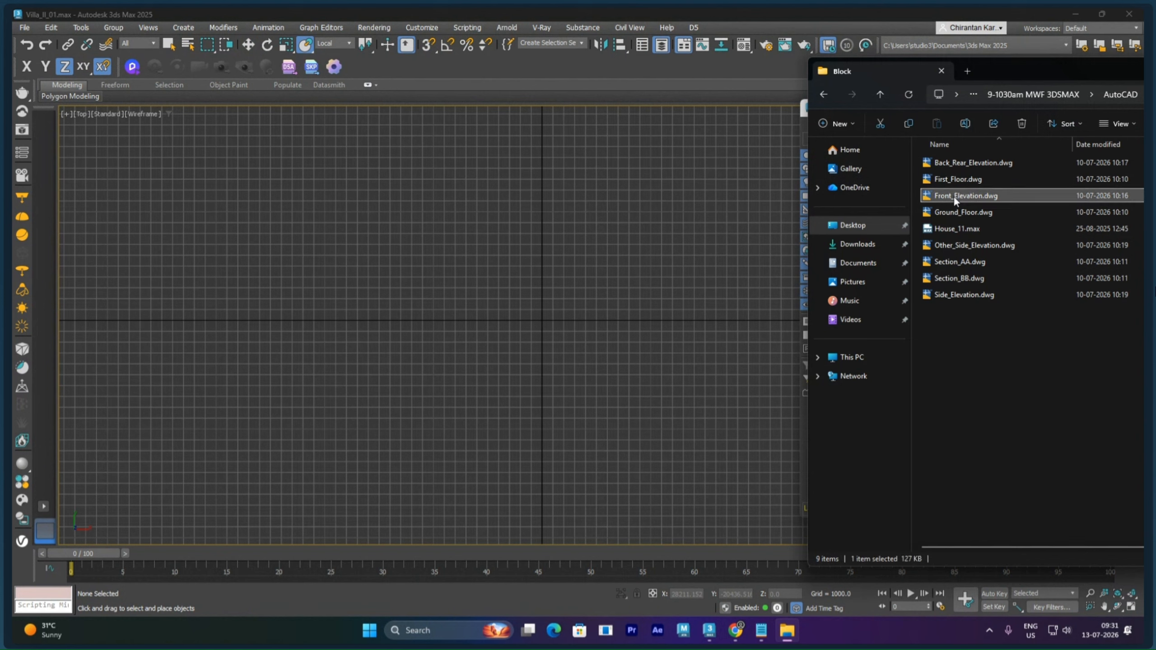
left_click_drag(955, 196, 517, 271)
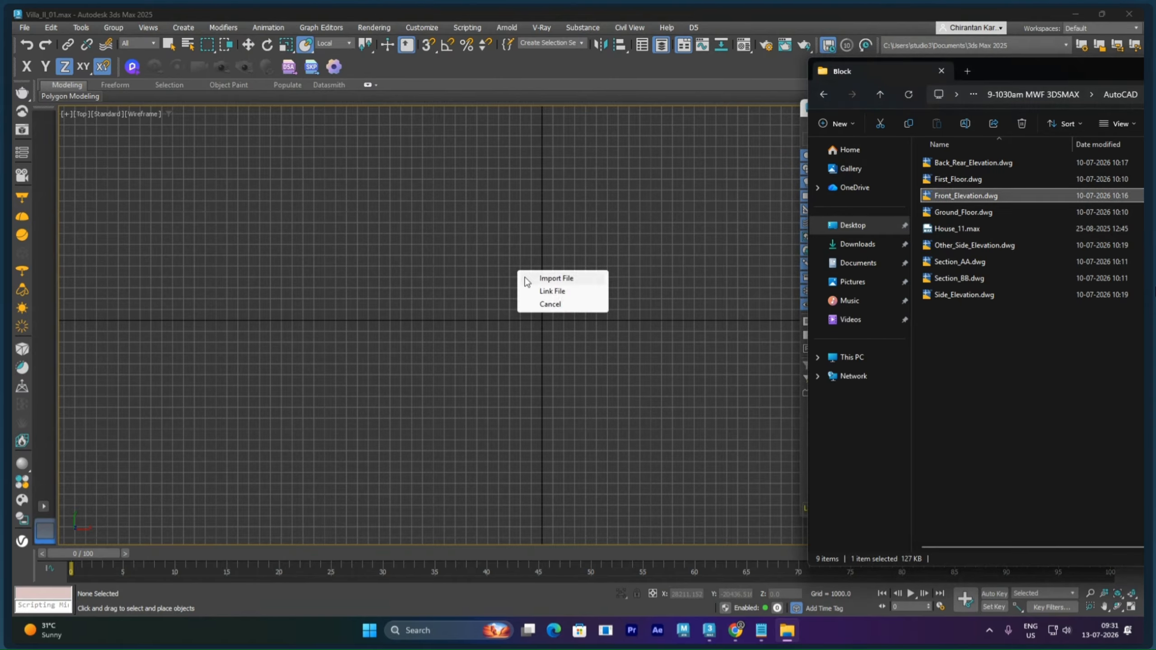
left_click(557, 278)
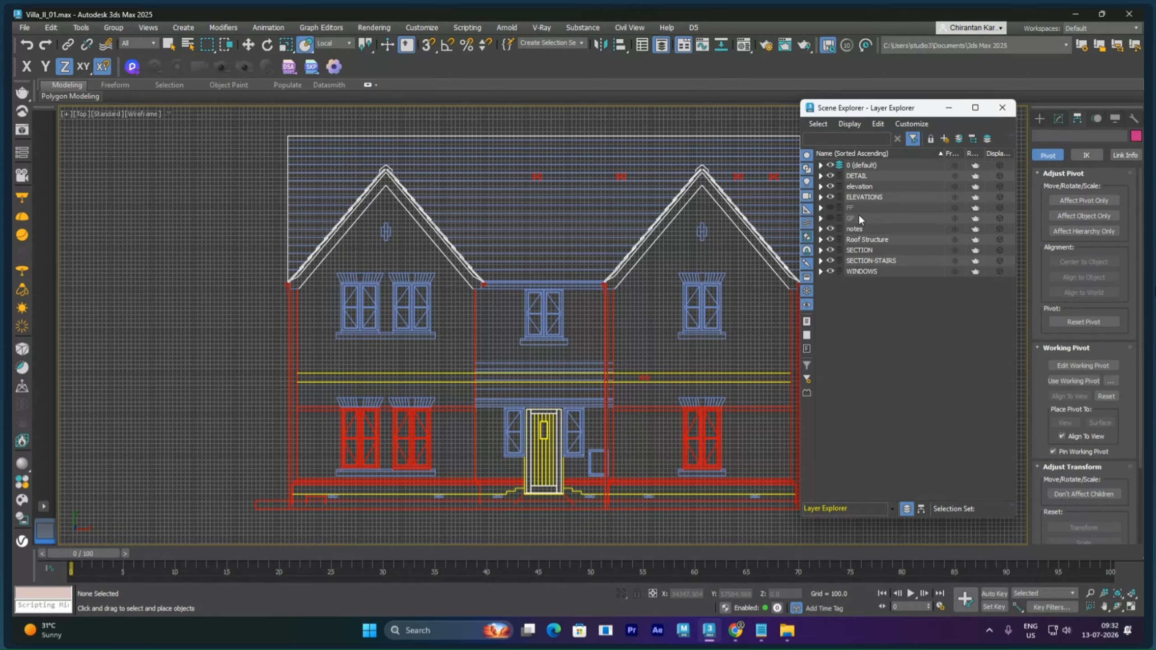
Merge all the layers that came with the front elevation into the single WINDOWS layer
key("ctrl+a")
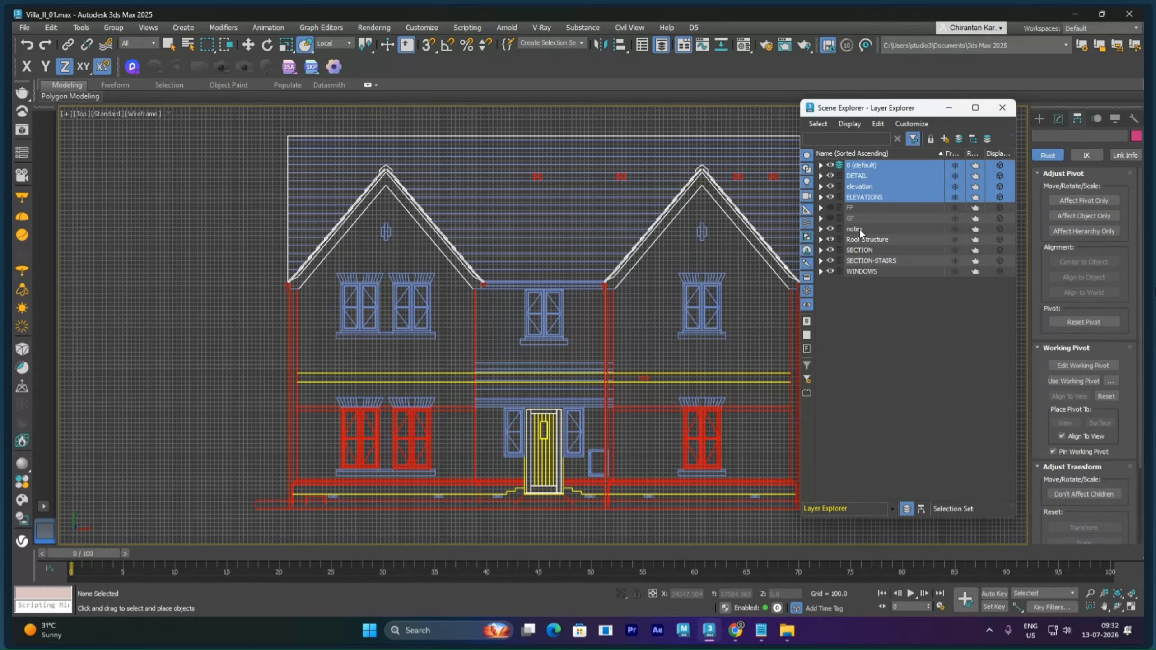
left_click(849, 273, "shift")
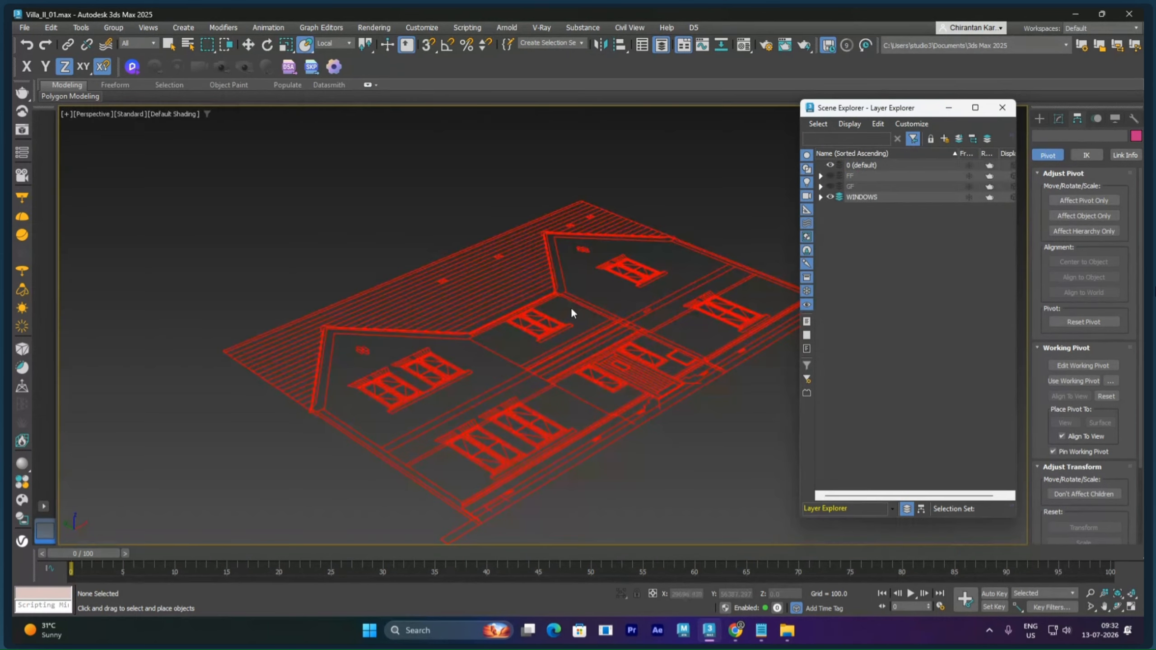
mouse_move(570, 308)
middle_mouse_down("alt")
mouse_move(642, 337)
mouse_move(556, 321)
mouse_move(509, 271)
mouse_move(602, 305)
middle_mouse_up("alt")
middle_click_drag(580, 324, 555, 328, "alt")
key("t")
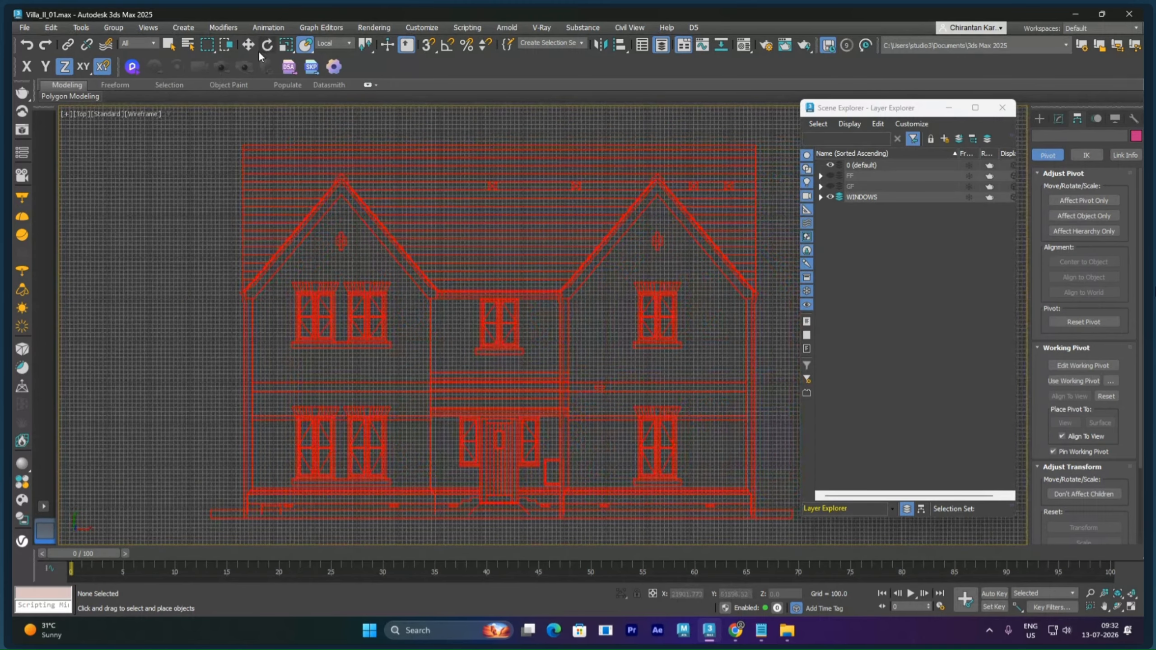
Display geometry in the Select From Scene list and select all the block objects in the WINDOWS layer
key("h")
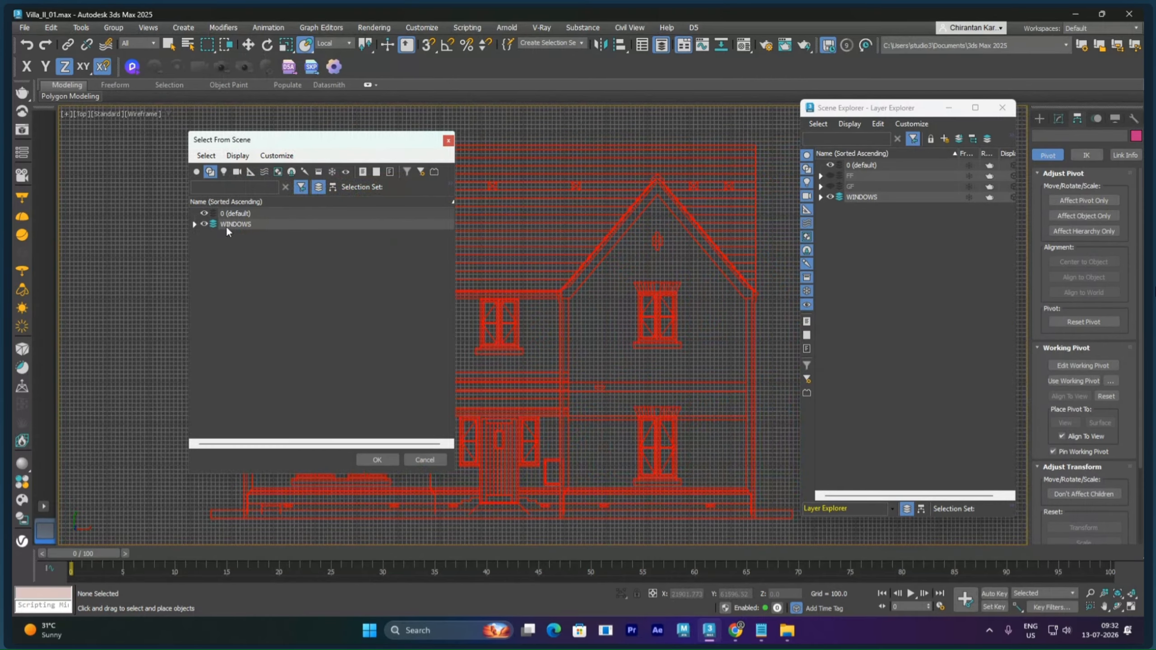
left_click(197, 172)
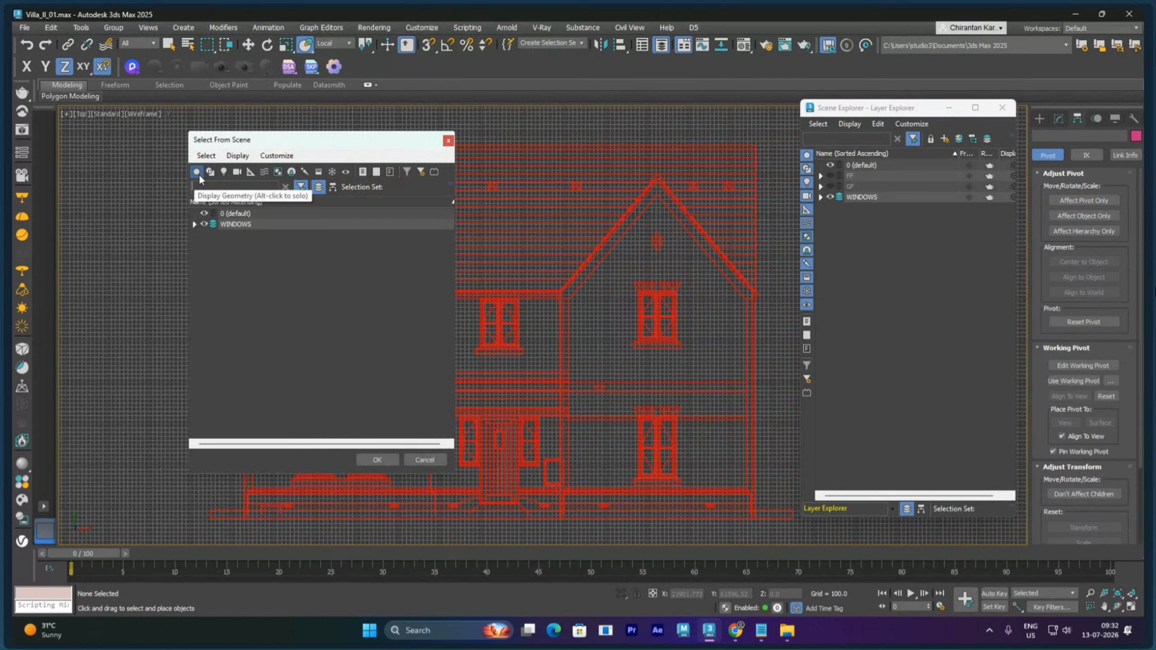
left_click(194, 224)
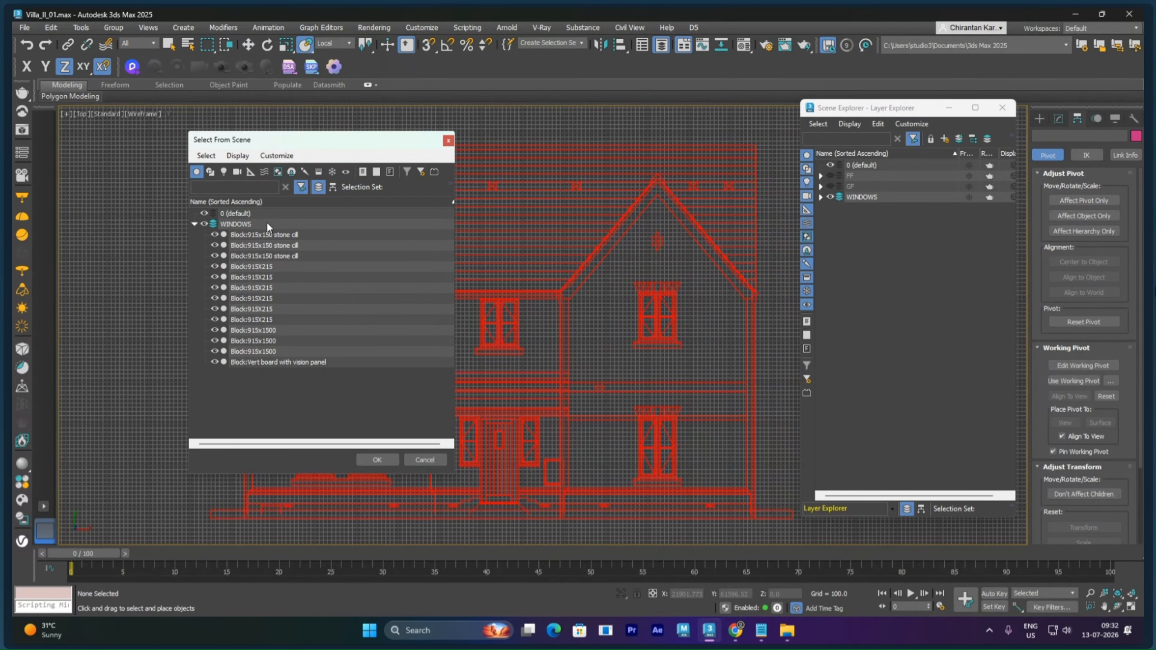
left_click(270, 235)
left_click(285, 360, "shift")
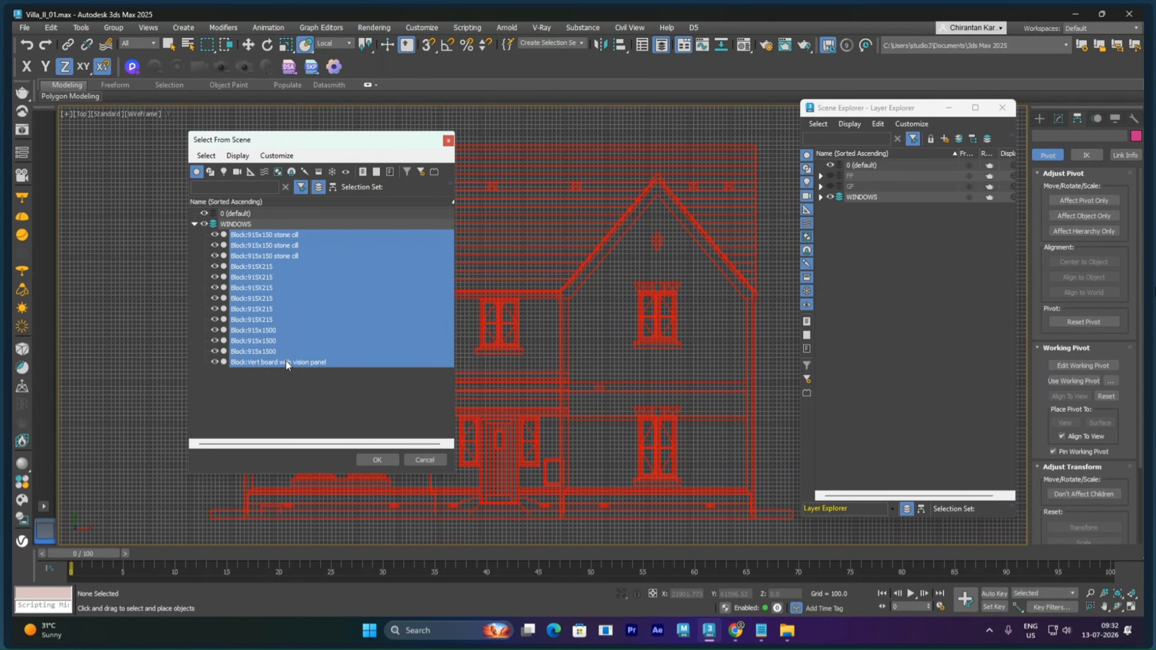
left_click(377, 459)
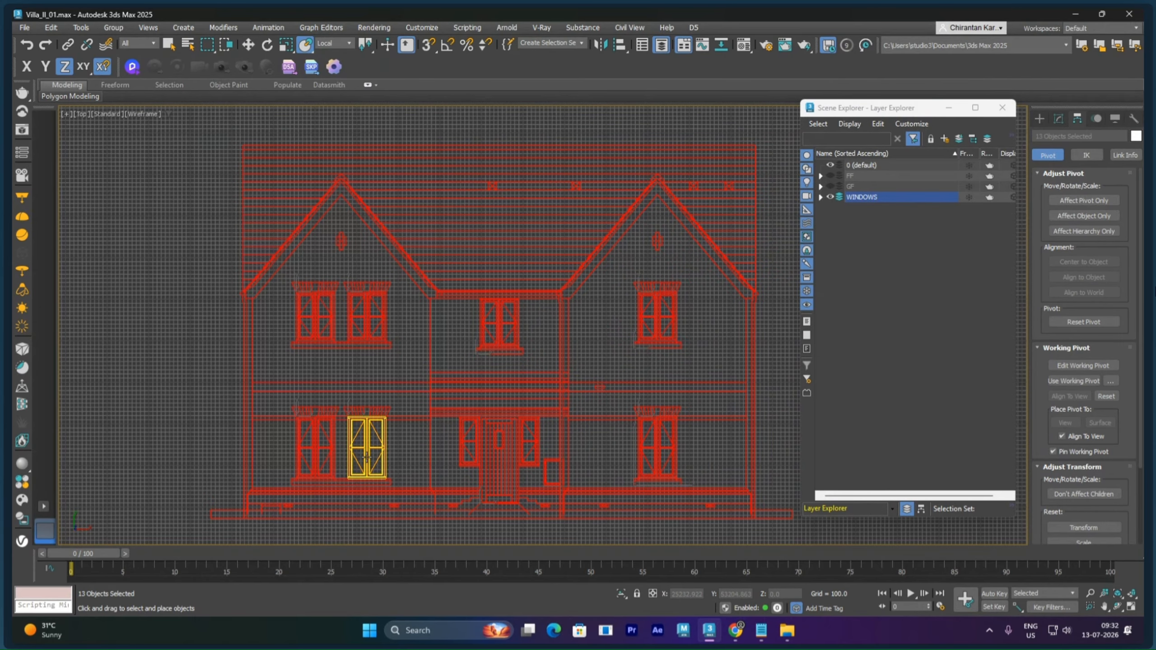
Try to move the selected block objects away from the front elevation, undo the move, and clear the selection
scroll(556, 305, "down", 10)
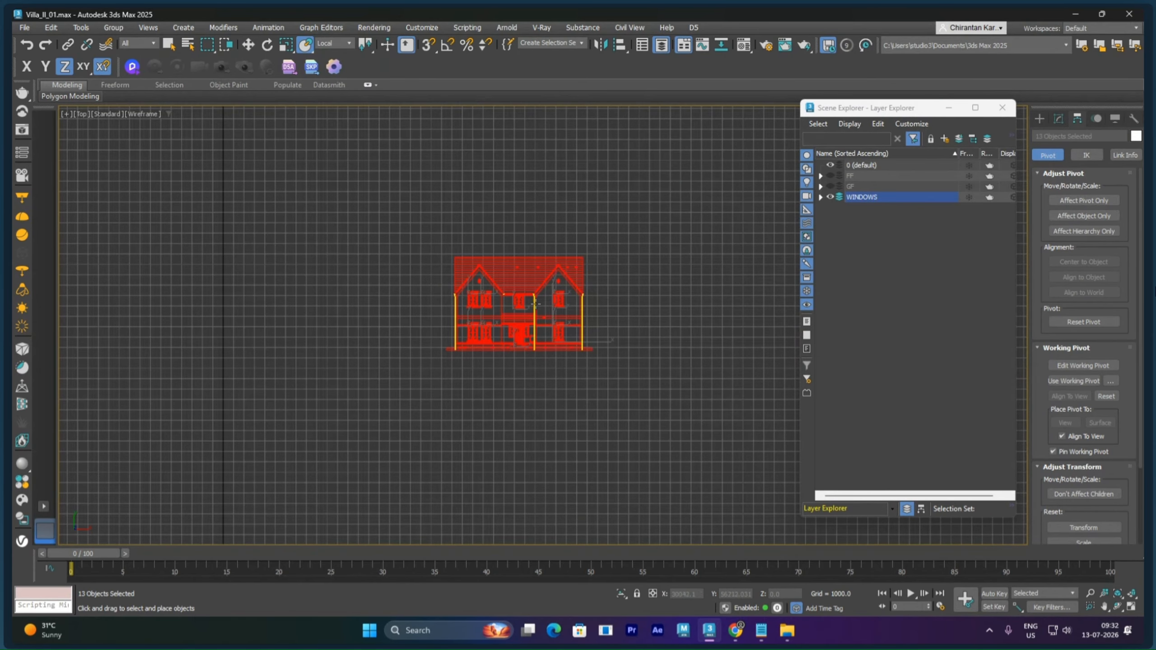
scroll(569, 310, "down", 5)
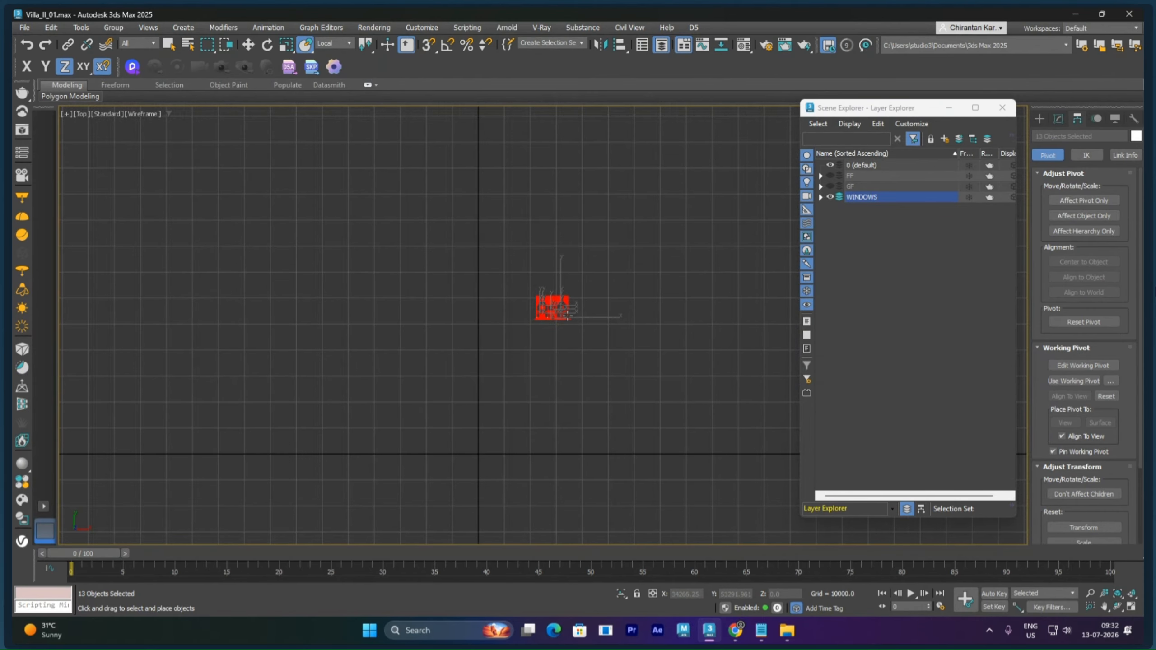
right_click(617, 273)
left_click(628, 283)
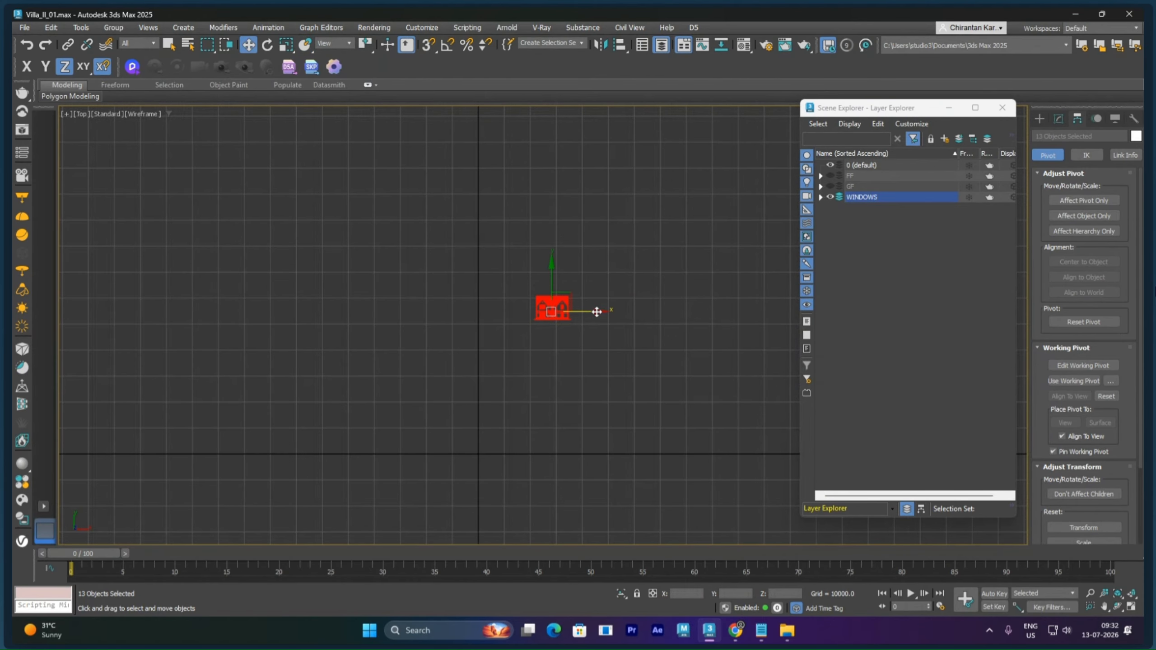
scroll(591, 312, "up", 5)
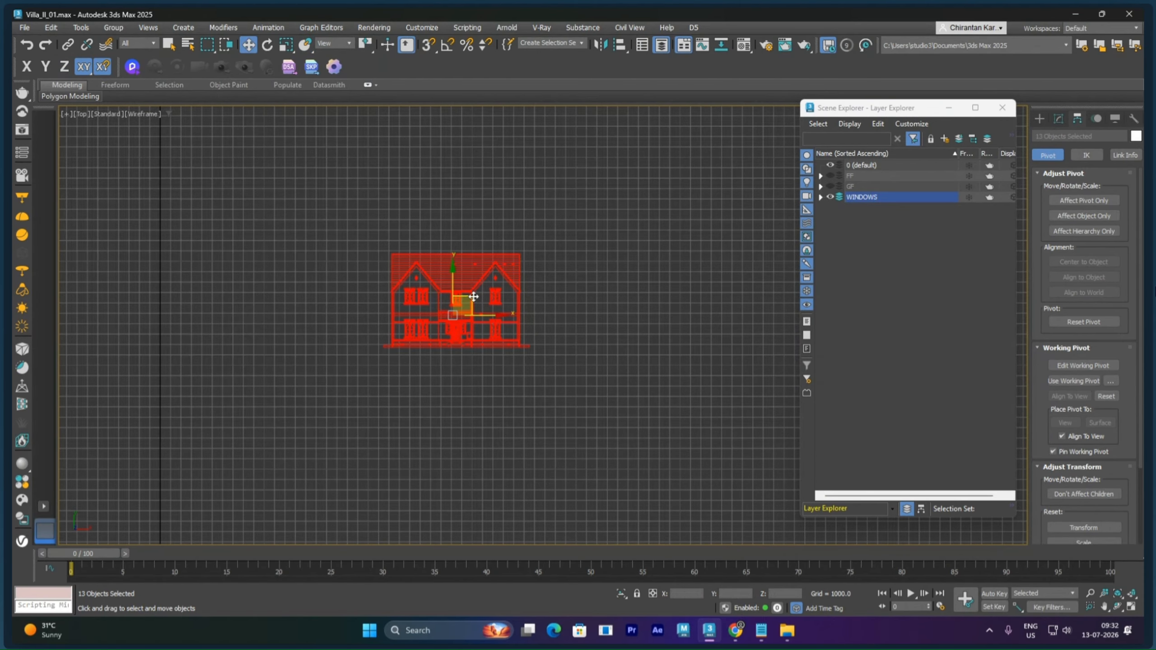
left_click_drag(477, 294, 564, 194)
key("ctrl+z")
scroll(401, 315, "up", 8)
scroll(430, 327, "up", 2)
middle_click_drag(440, 327, 188, 264)
scroll(358, 299, "down", 2)
middle_click_drag(359, 300, 334, 304)
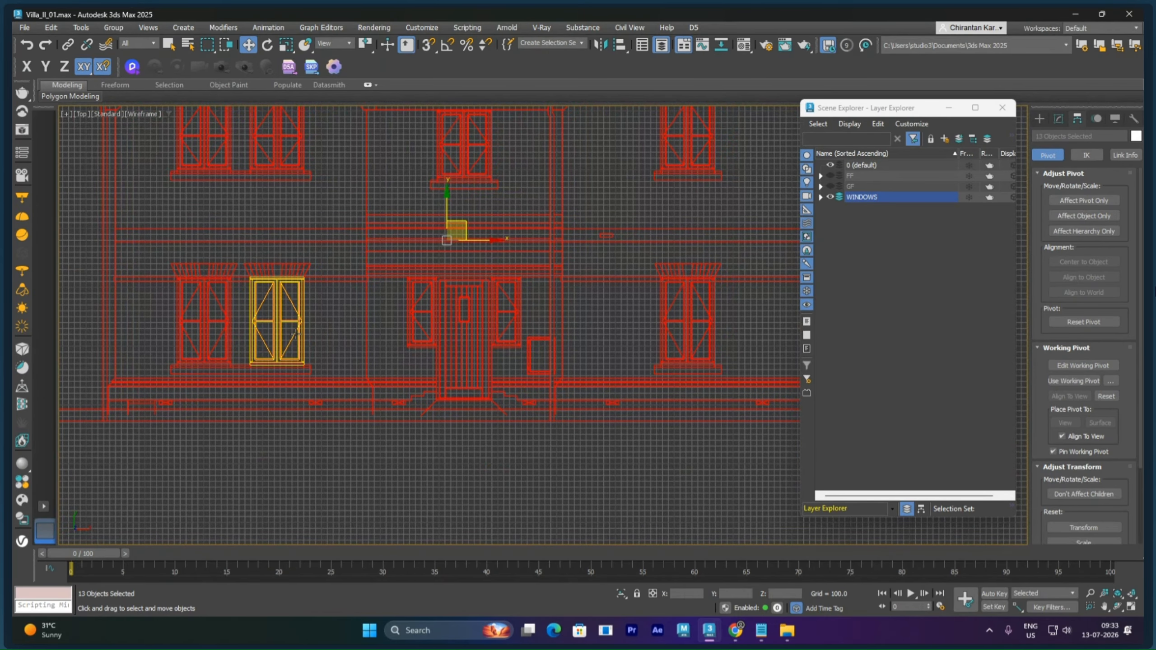
left_click(565, 469)
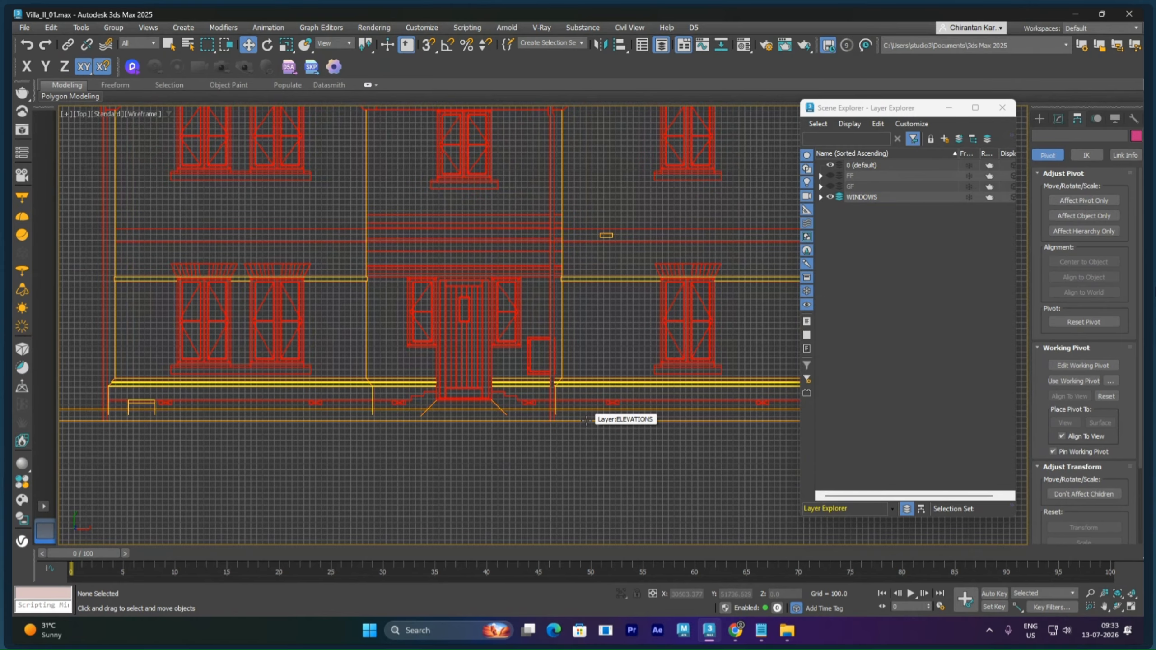
Select the Layer:ELEVATIONS spline and attach all the other shapes in the WINDOWS layer to it with Attach Multiple
left_click(583, 410)
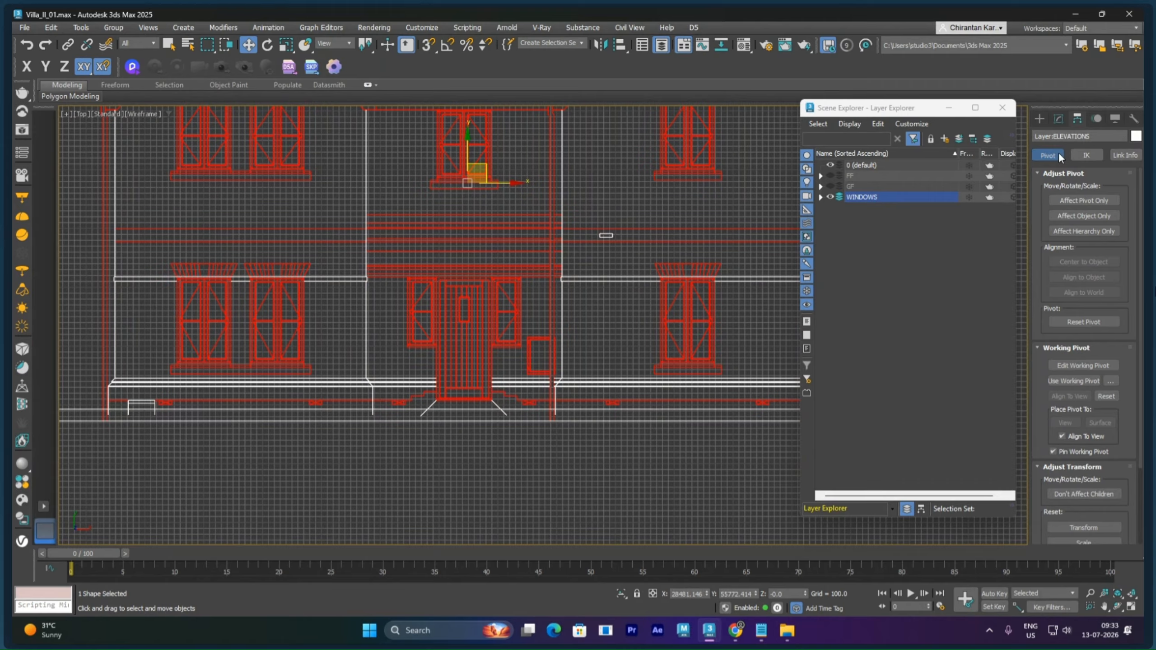
left_click(1058, 118)
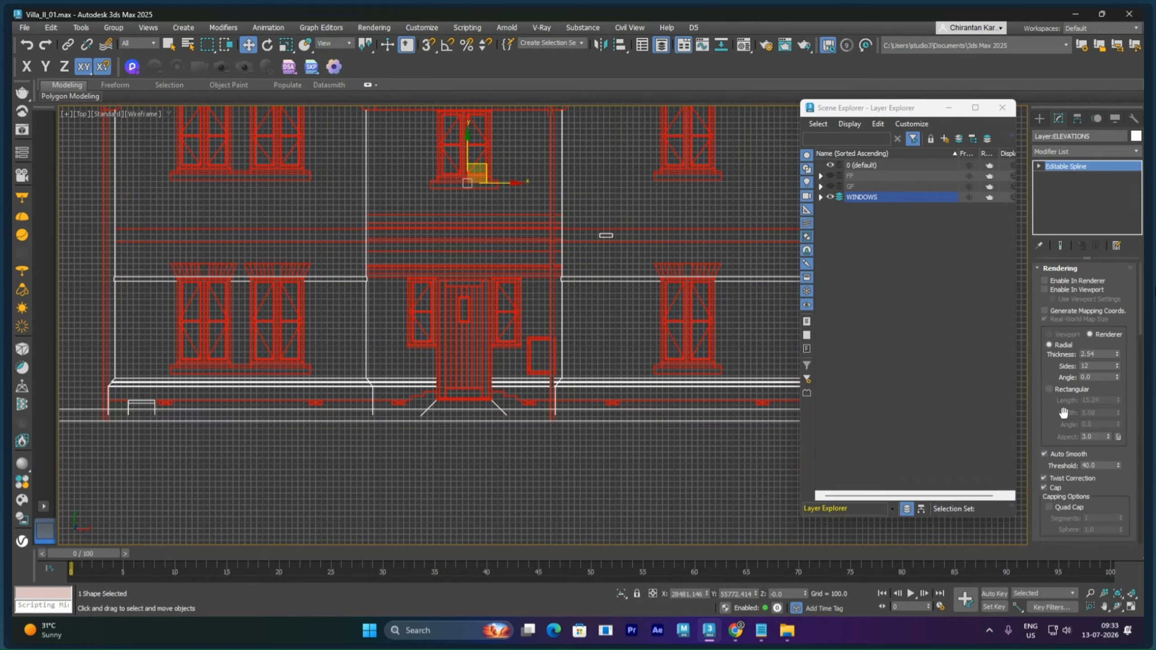
scroll(1050, 317, "down", 3)
scroll(1050, 318, "down", 3)
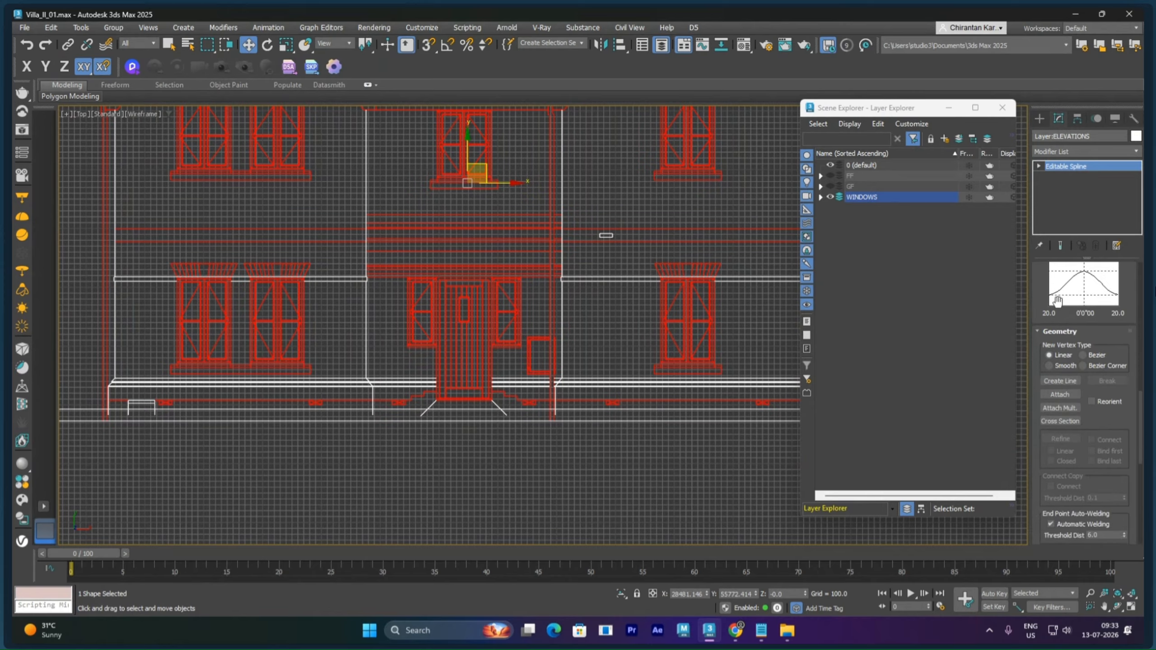
left_click(1067, 409)
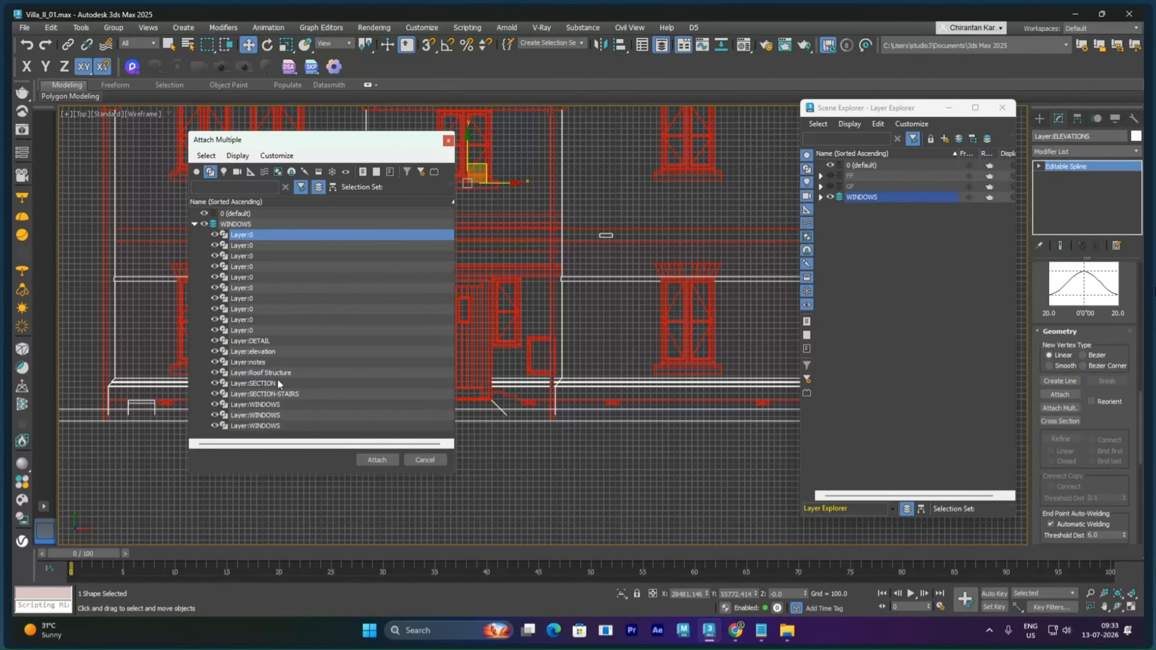
left_click(279, 426, "shift")
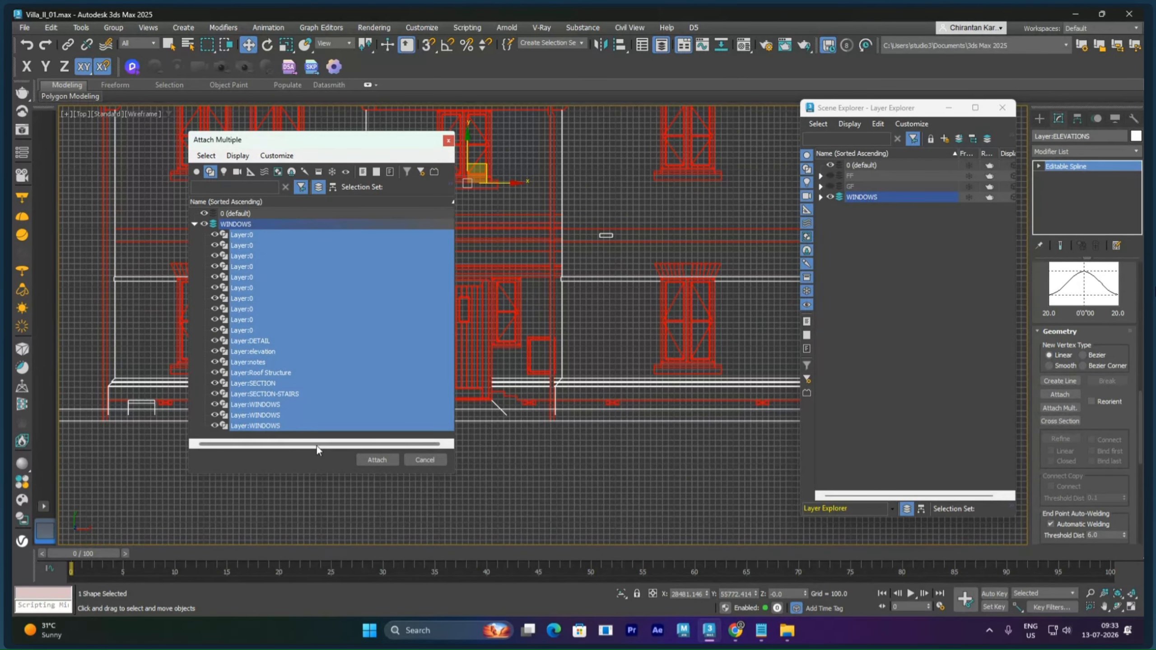
left_click(365, 460)
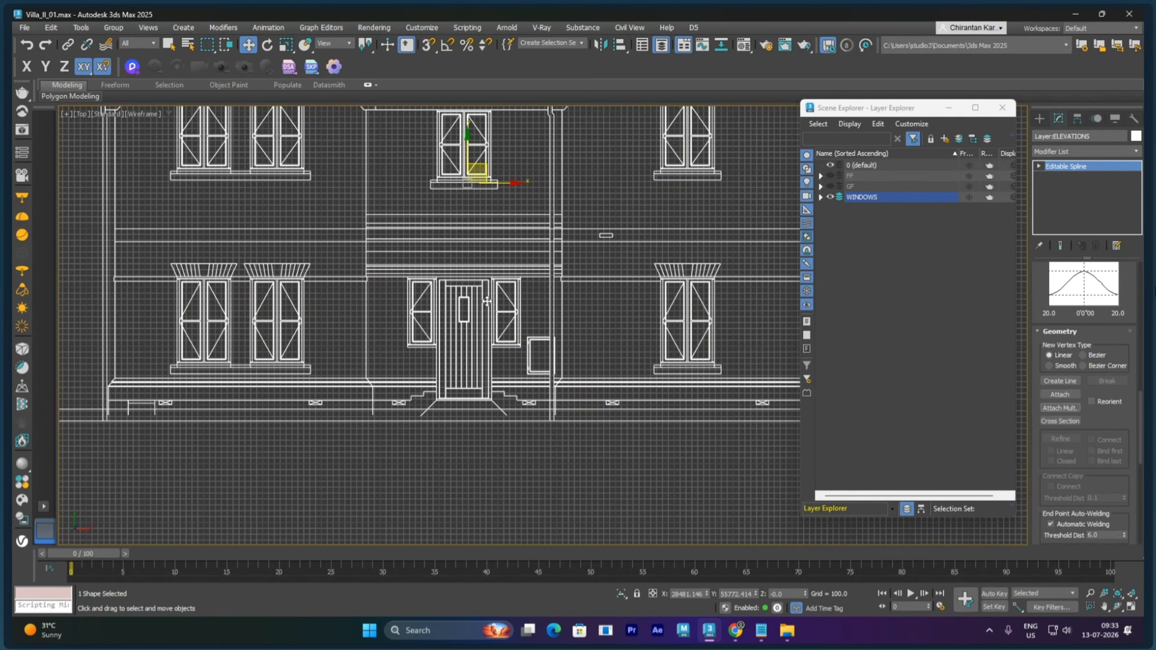
Rename the combined front elevation spline as Front_Elevation
scroll(486, 301, "down", 6)
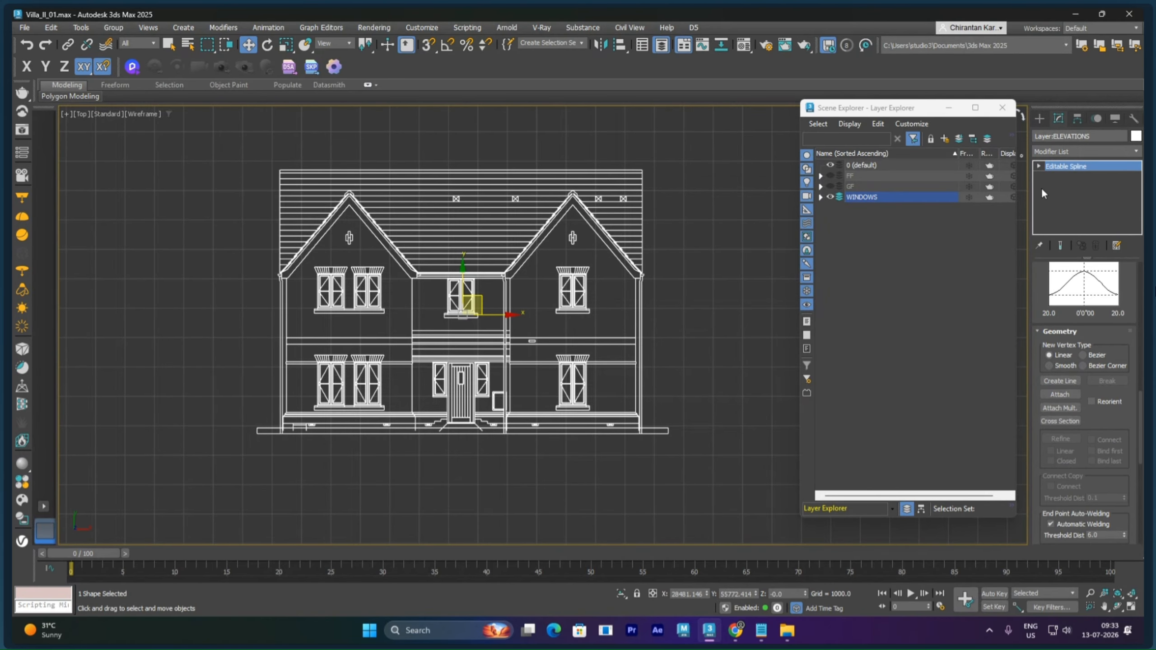
left_click_drag(1100, 143, 1037, 137)
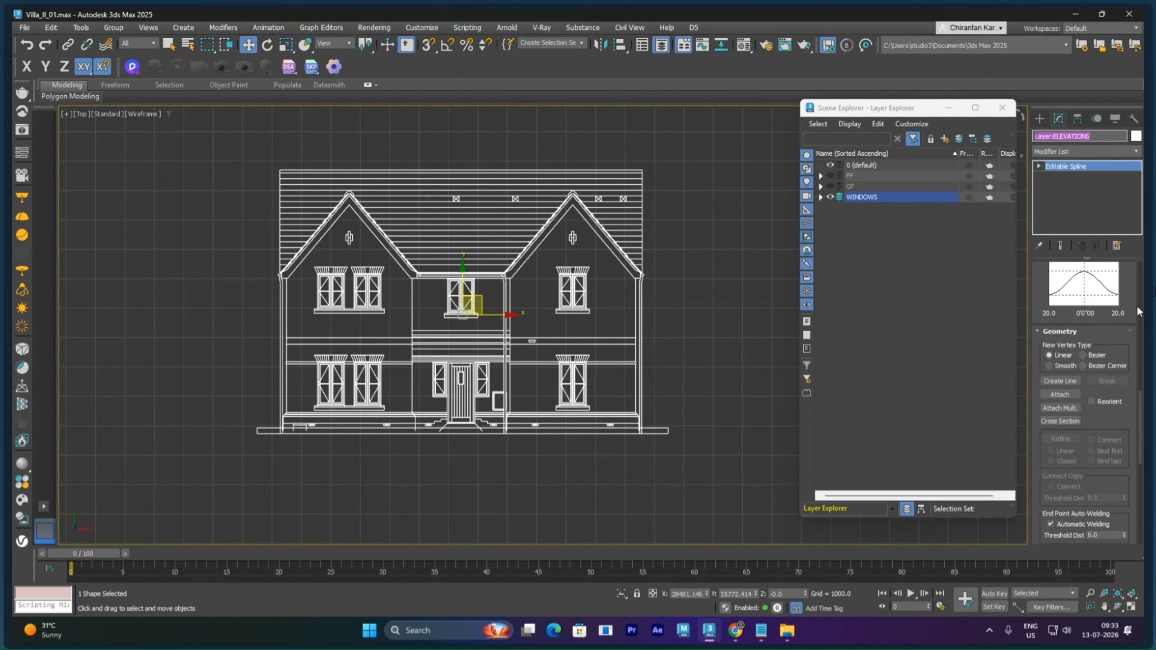
type("Front_Elevation")
key("Return")
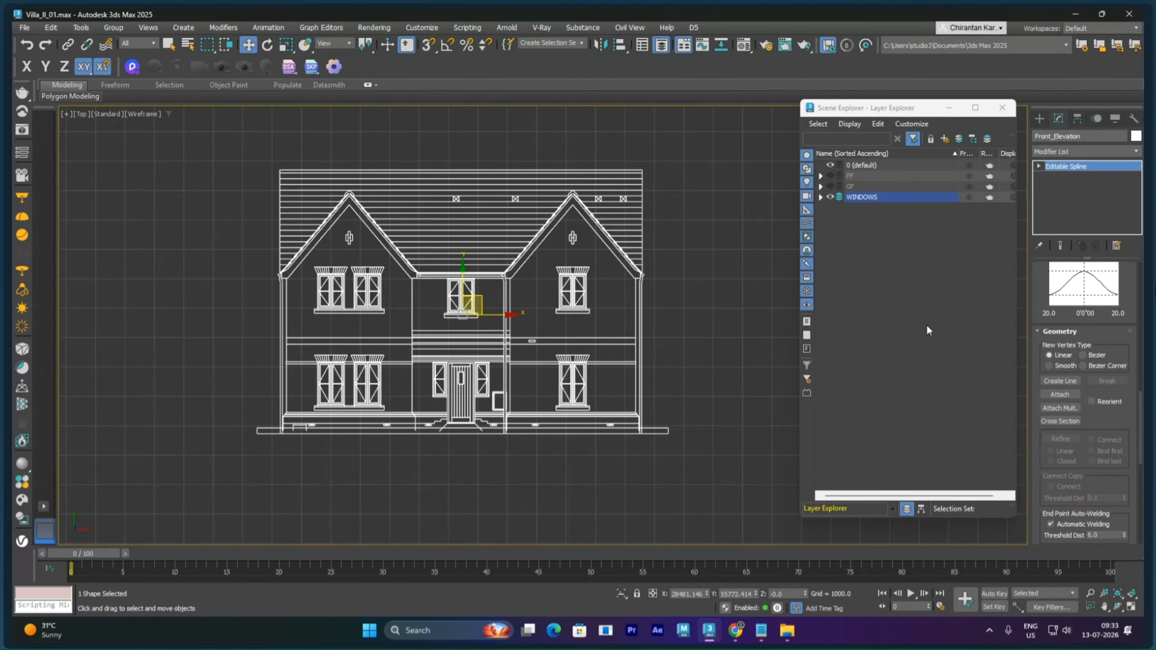
Select all the block objects in the WINDOWS layer, move them aside from the elevation, and delete them
left_click(821, 197)
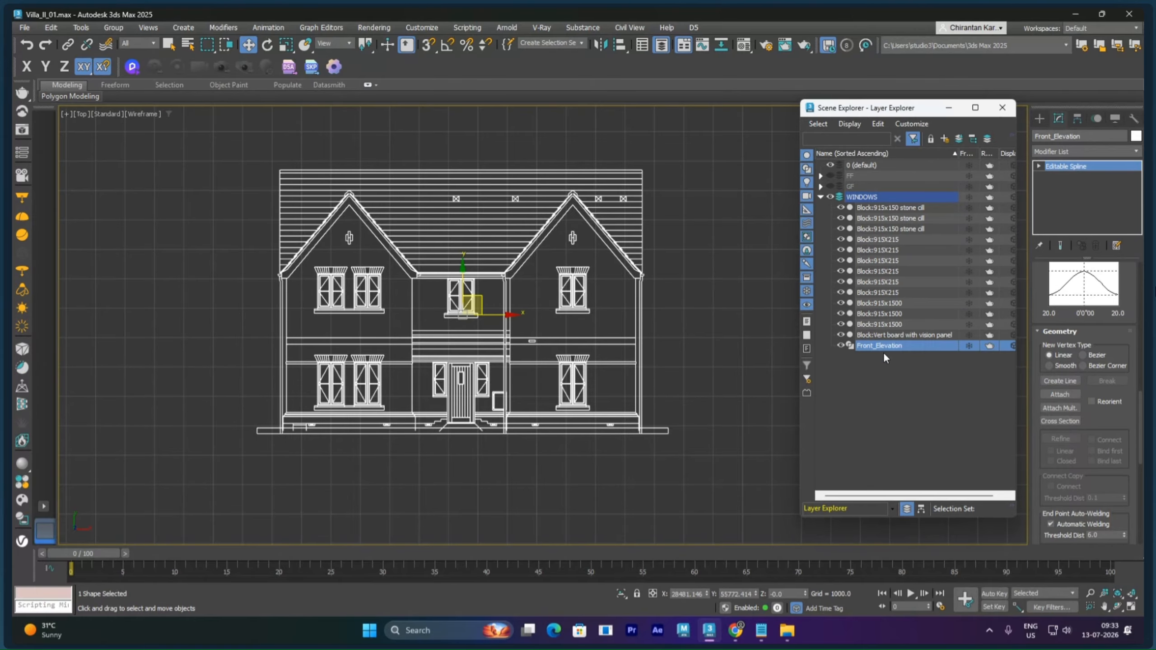
left_click(884, 334)
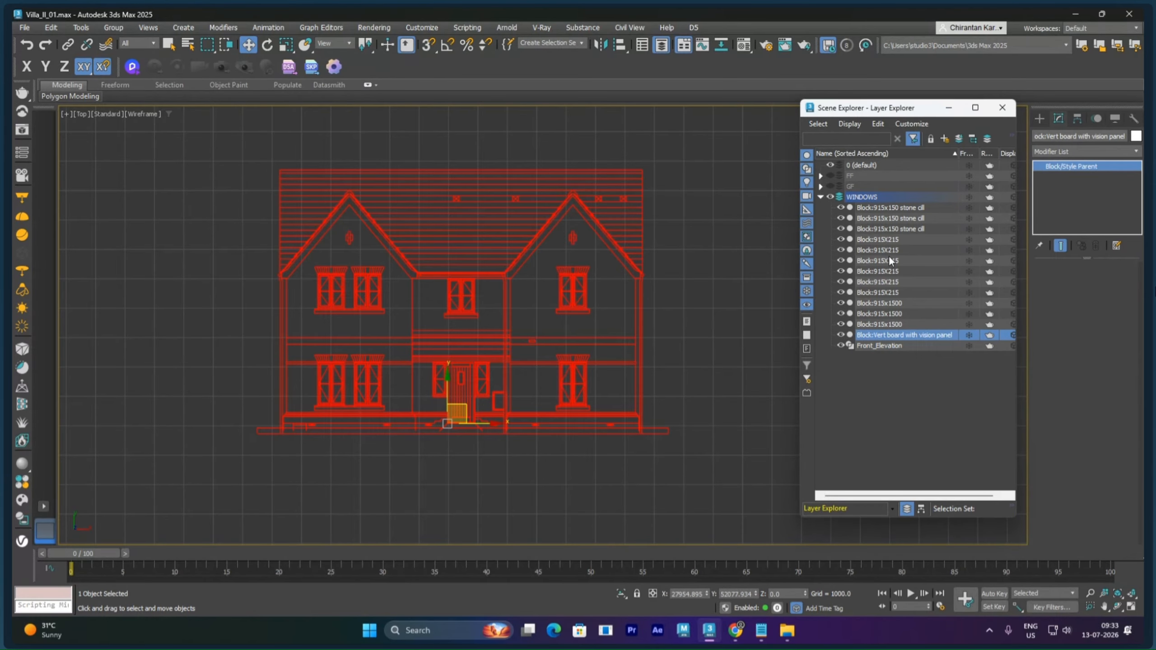
left_click(880, 207, "shift")
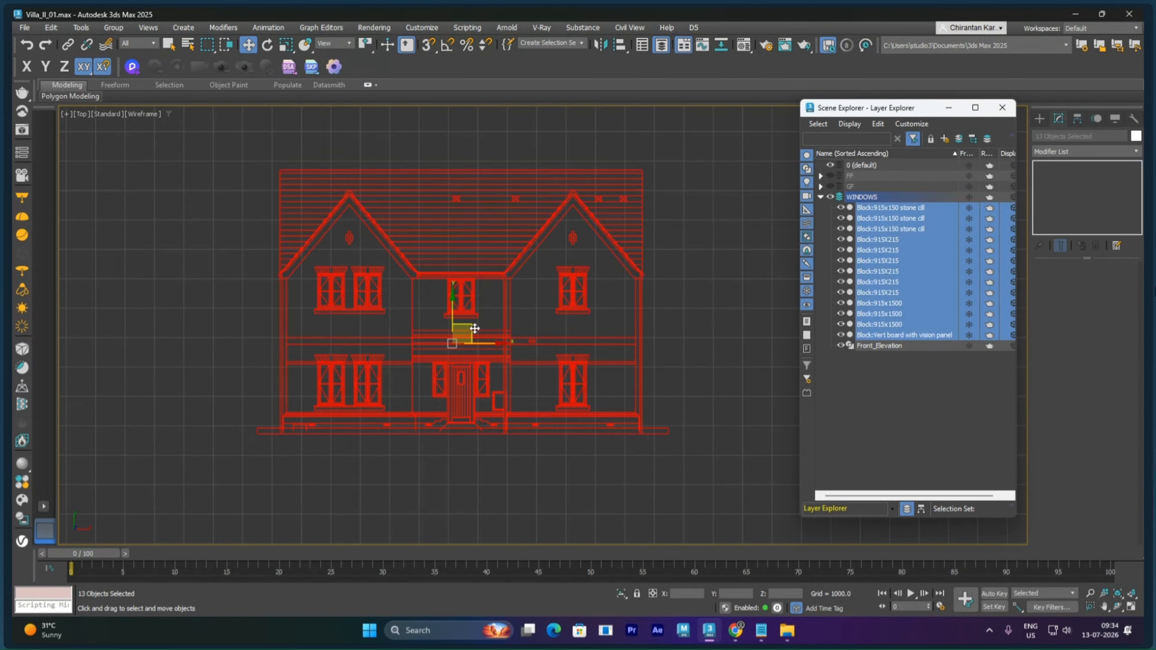
left_click_drag(472, 327, 552, 255)
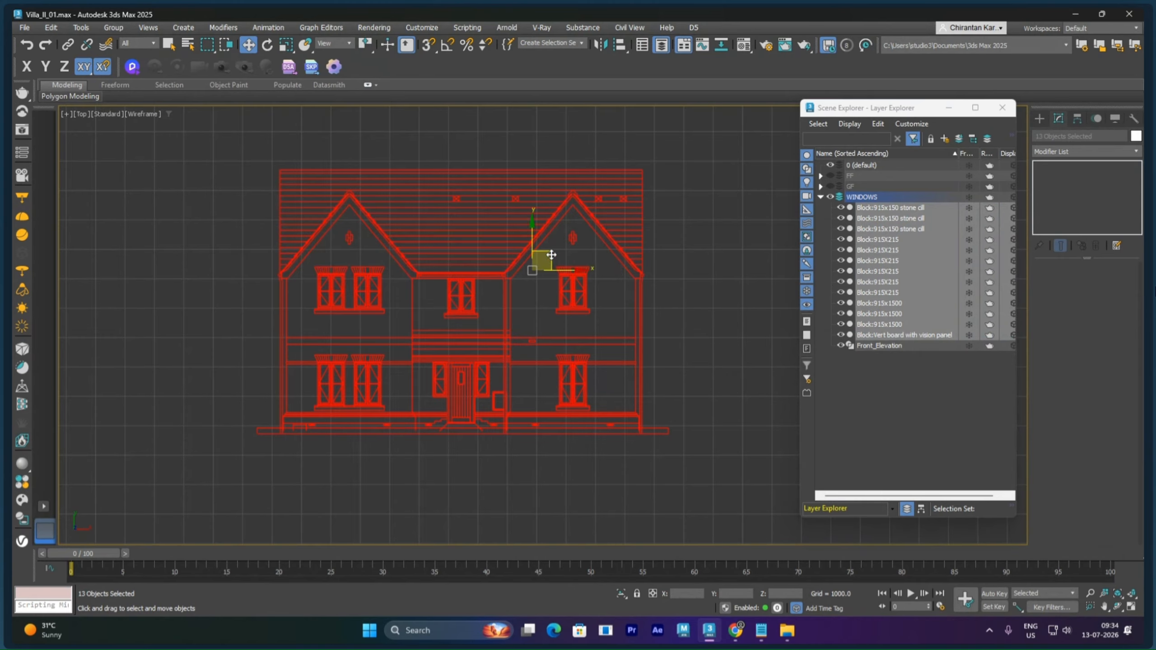
key("Delete")
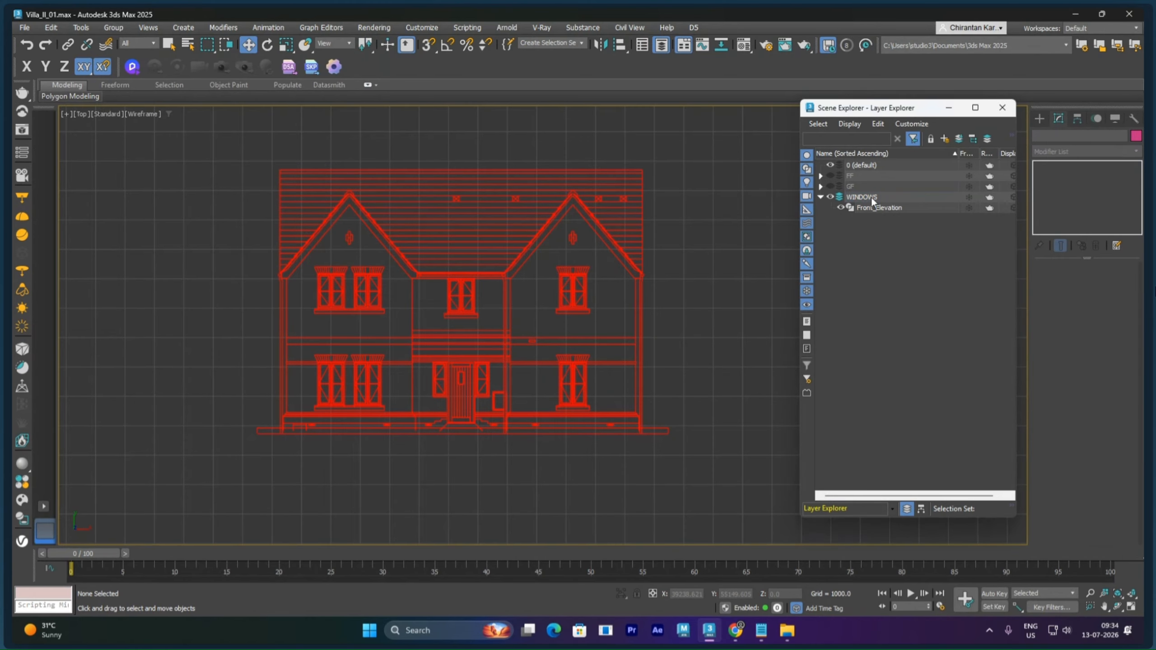
Rename the WINDOWS layer as FE and collapse its contents in the layer list
left_click(871, 196)
left_click(871, 196)
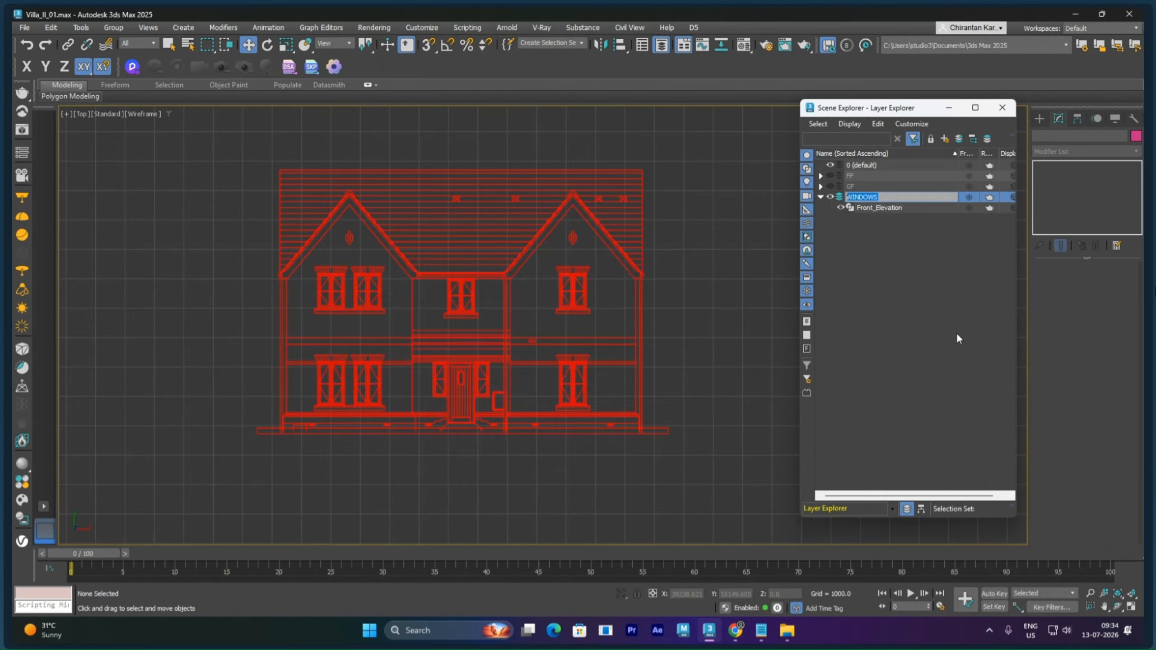
type("FE")
key("Return")
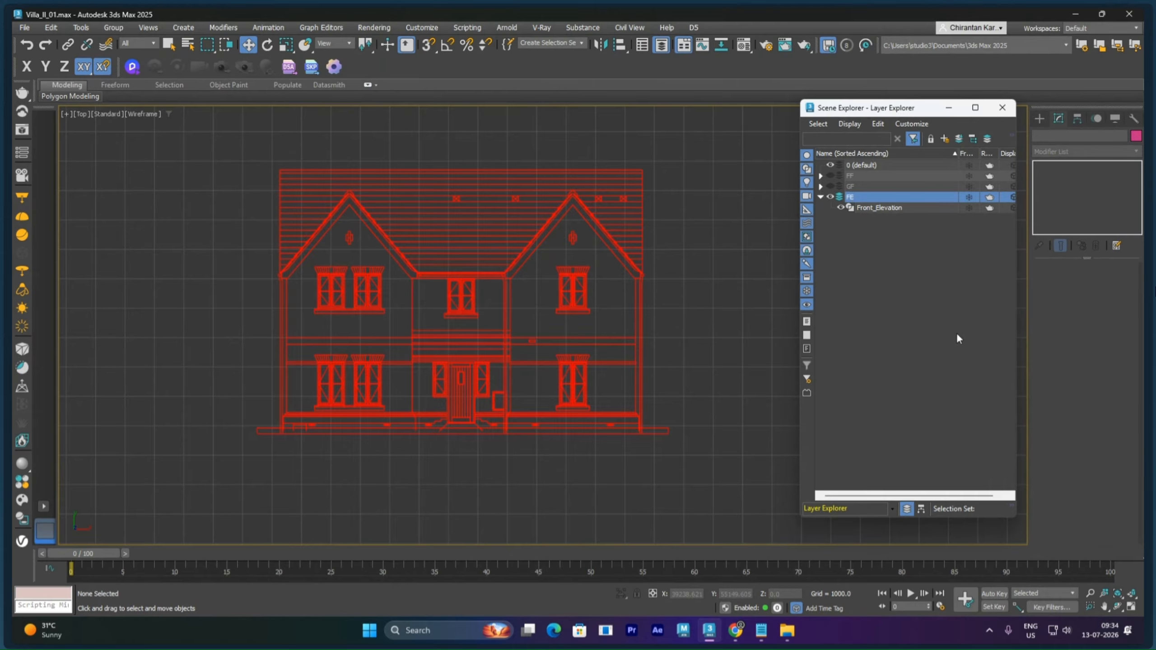
left_click(889, 280)
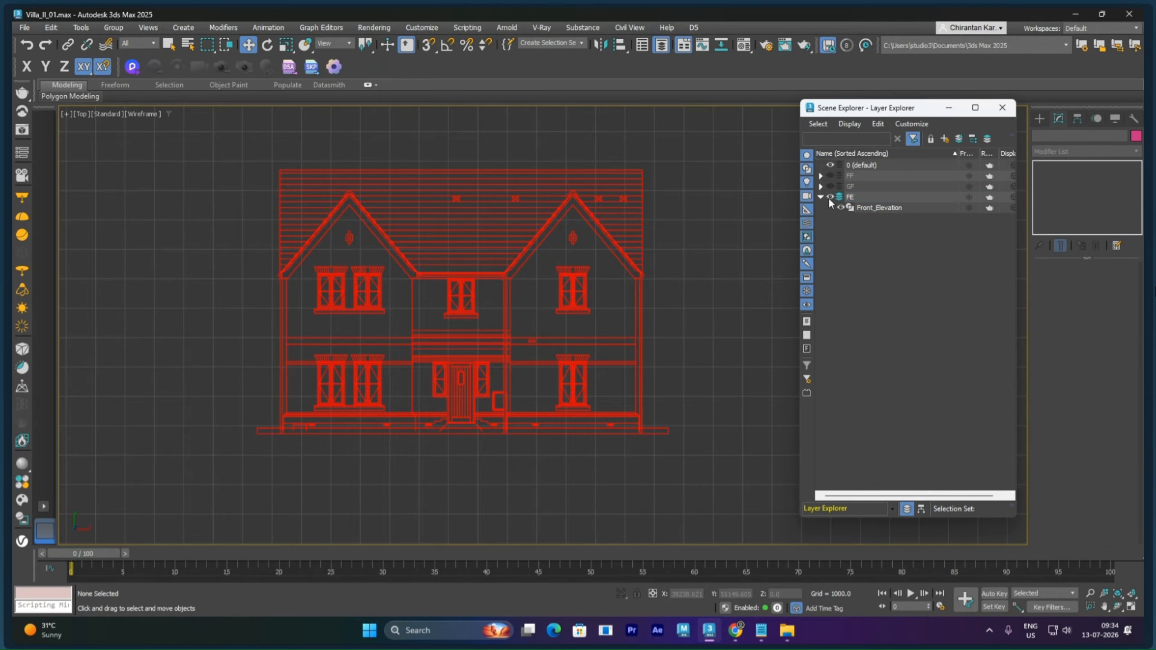
left_click(820, 197)
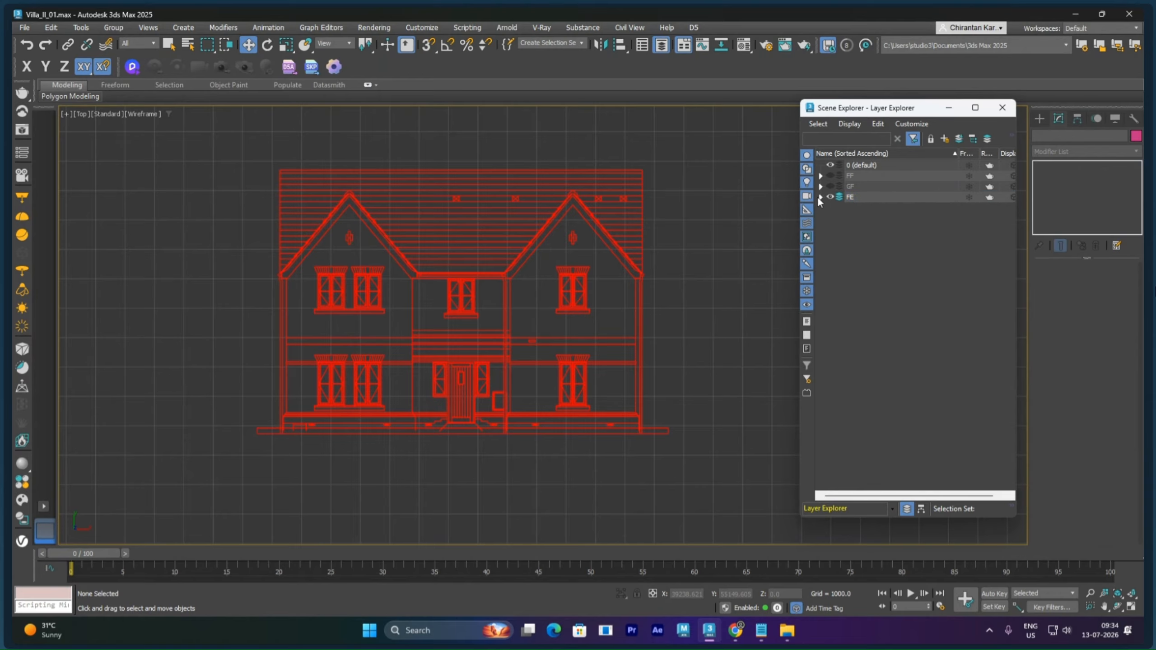
Select the Front_Elevation spline and center its pivot to the object using Affect Pivot Only
left_click(849, 199)
left_click(546, 217)
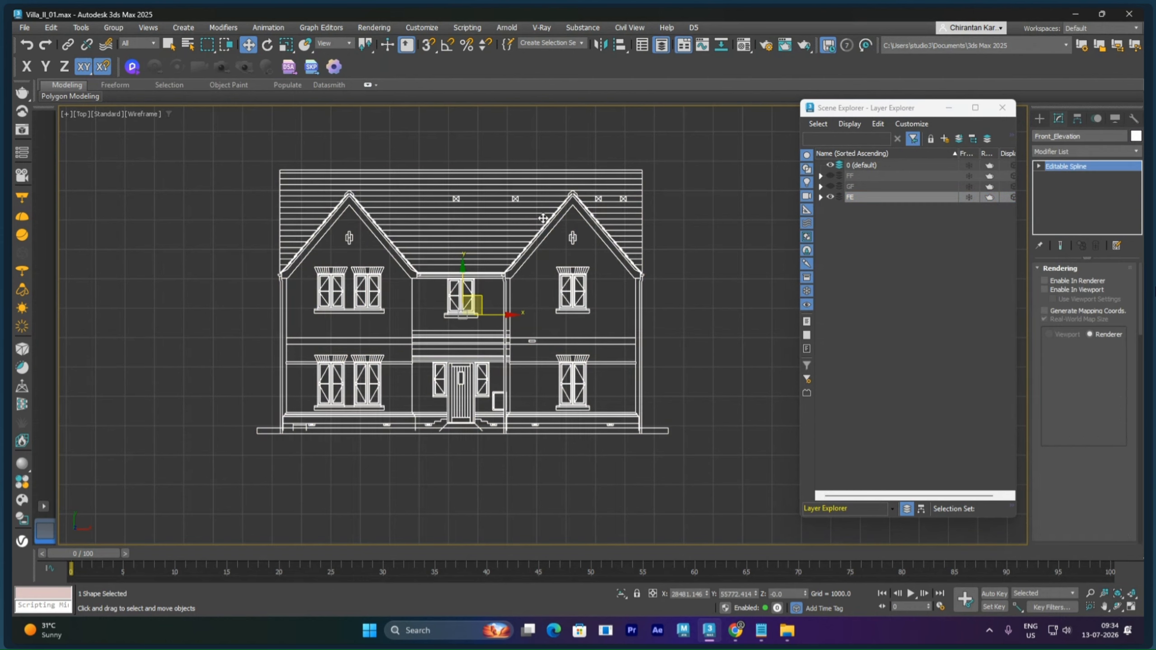
left_click(1077, 119)
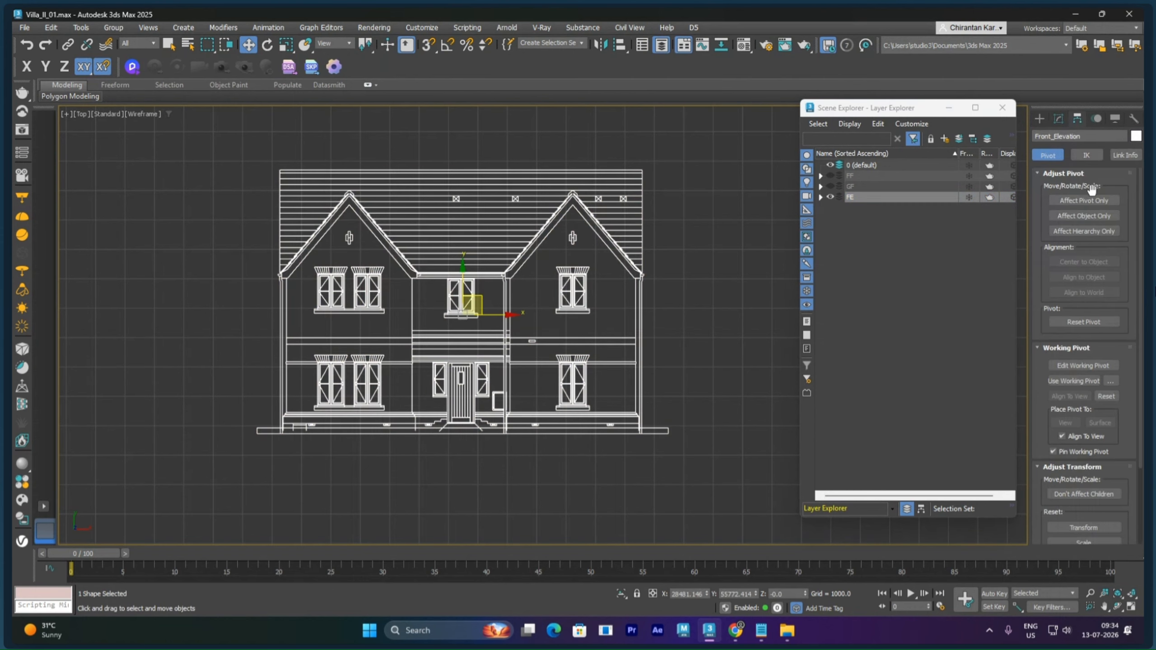
left_click(1085, 200)
left_click(1084, 262)
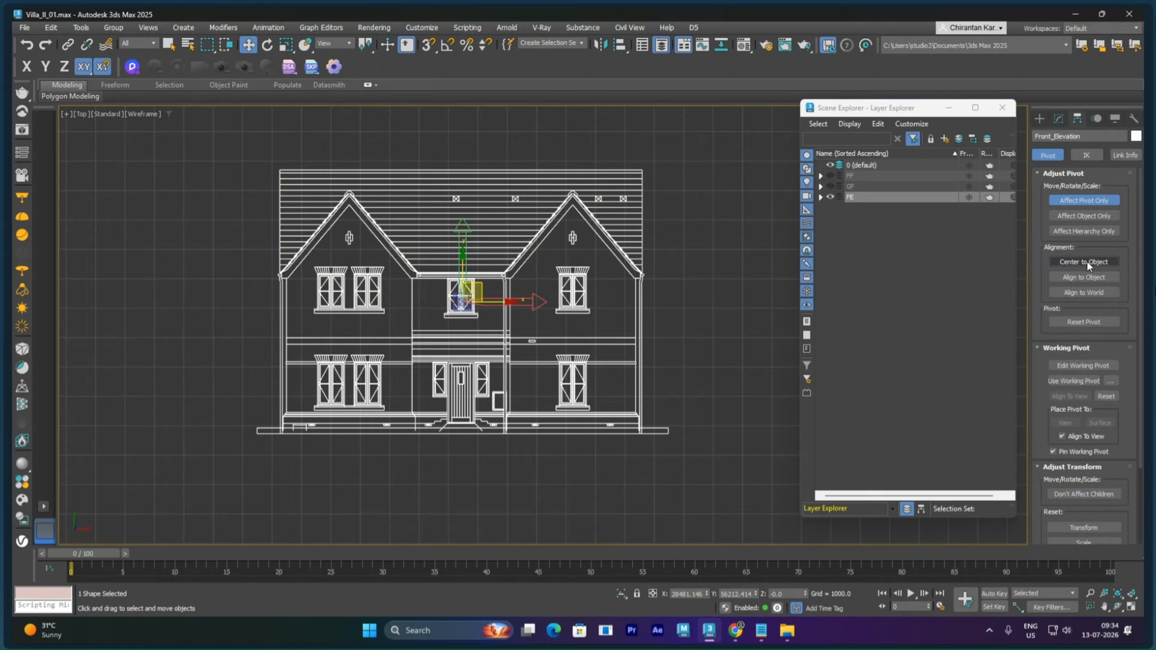
left_click(1083, 203)
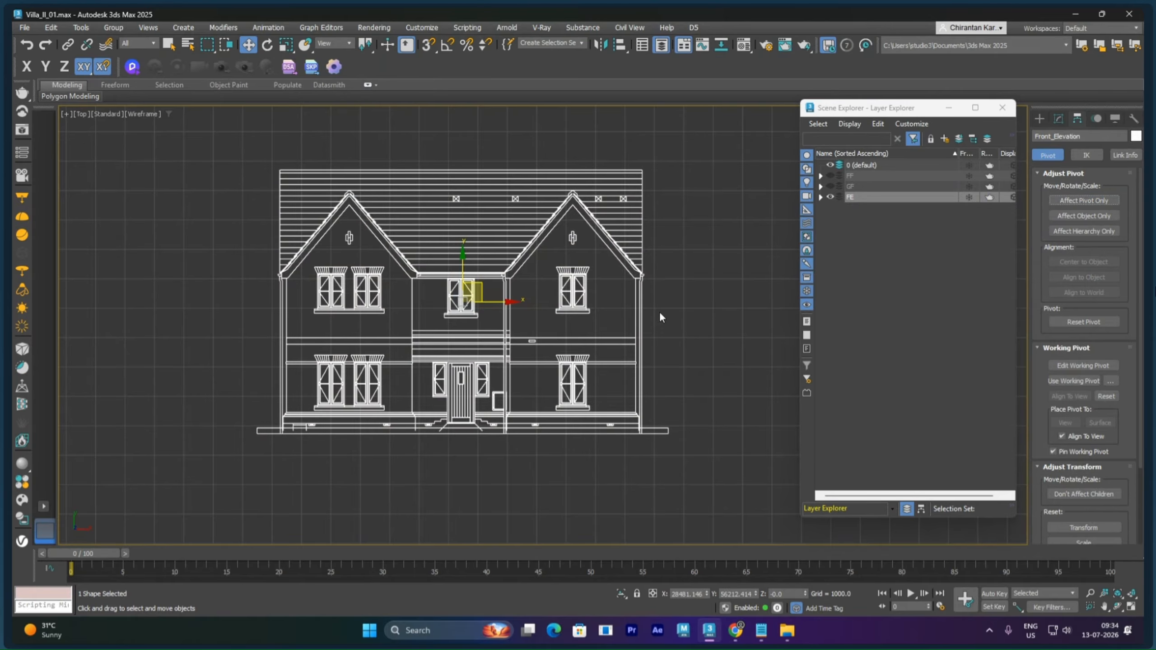
Move the front elevation to the world origin by setting its absolute X, Y and Z coordinates to 0
scroll(655, 312, "down", 6)
middle_click_drag(646, 336, 620, 329)
middle_click_drag(642, 393, 655, 417)
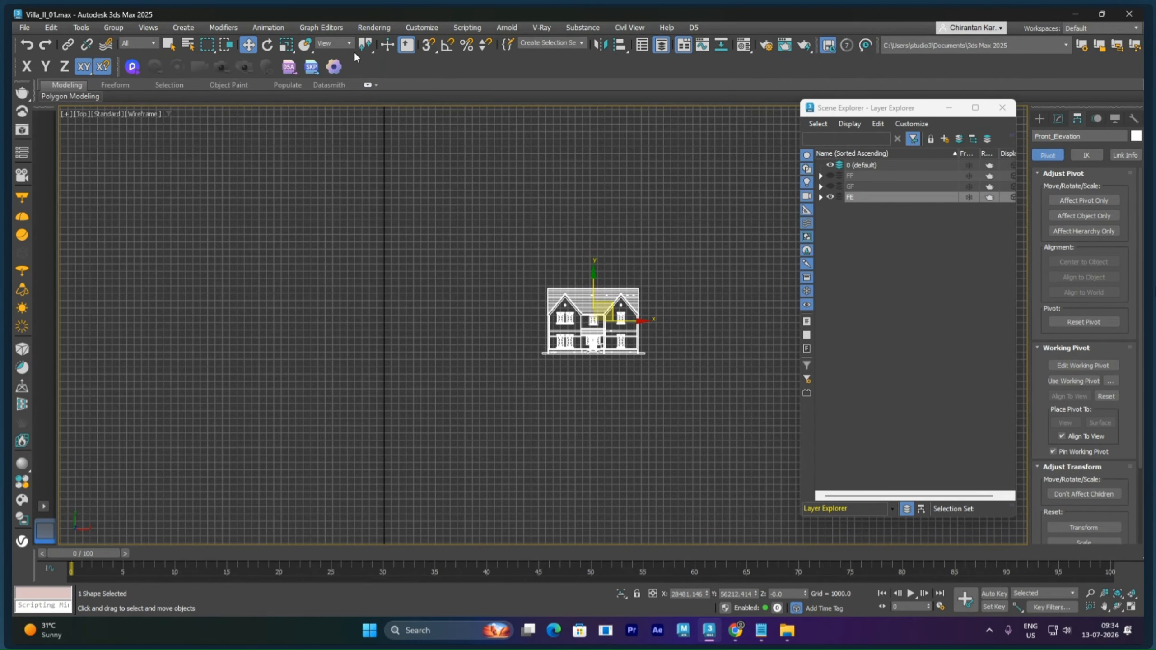
right_click(248, 45)
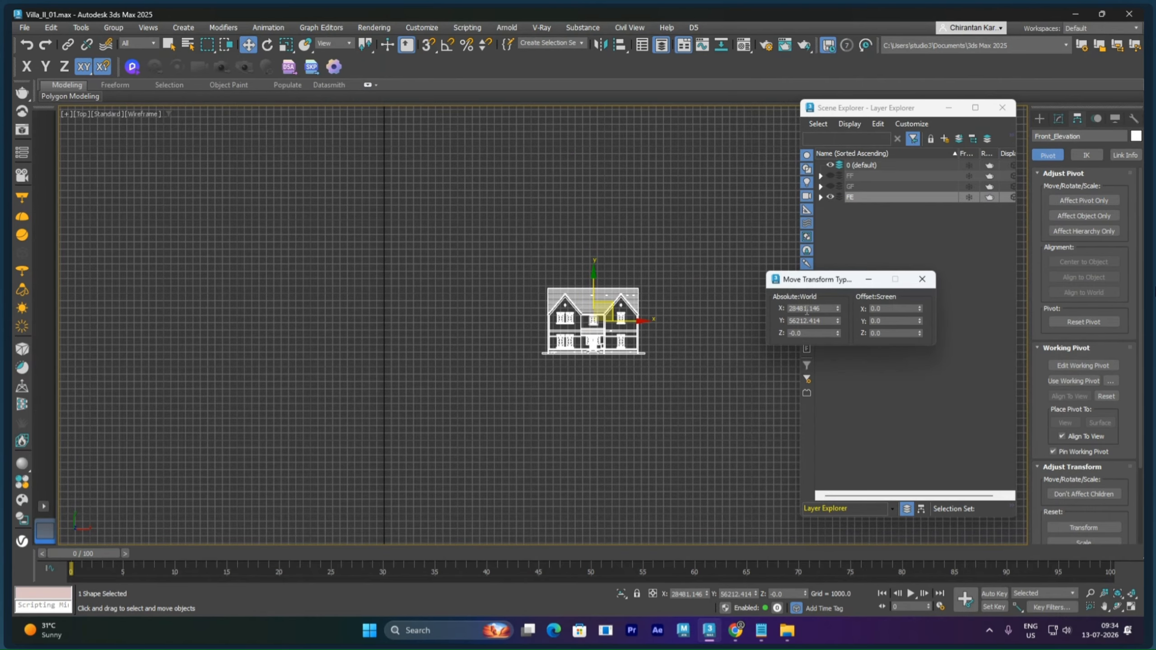
right_click(838, 309)
right_click(837, 322)
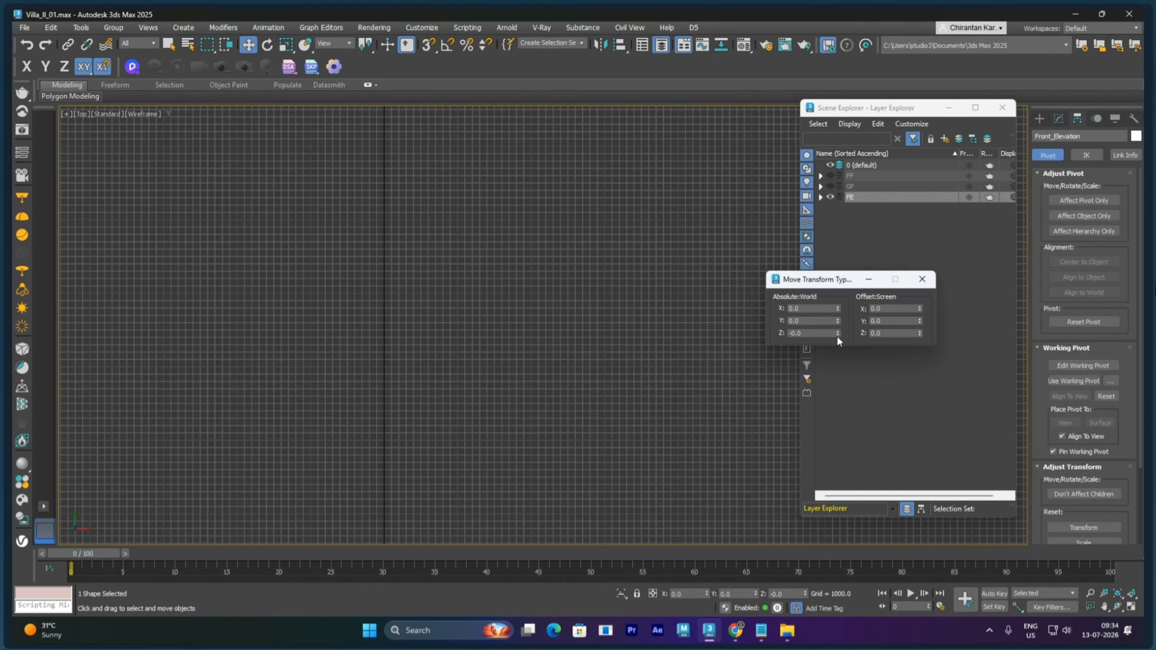
right_click(838, 333)
left_click(922, 279)
Unhide the GF and FF layers and move the front elevation along Y to about -12734, just below the floor plans
scroll(513, 226, "down", 5)
middle_click_drag(512, 272, 542, 201)
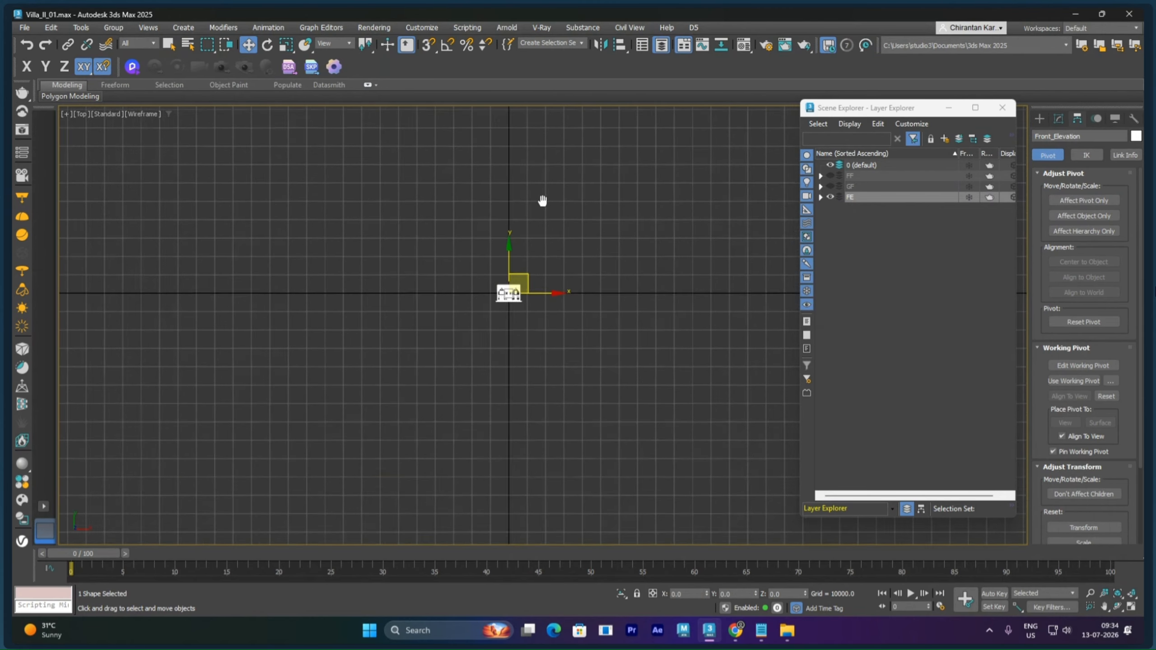
scroll(504, 297, "up", 4)
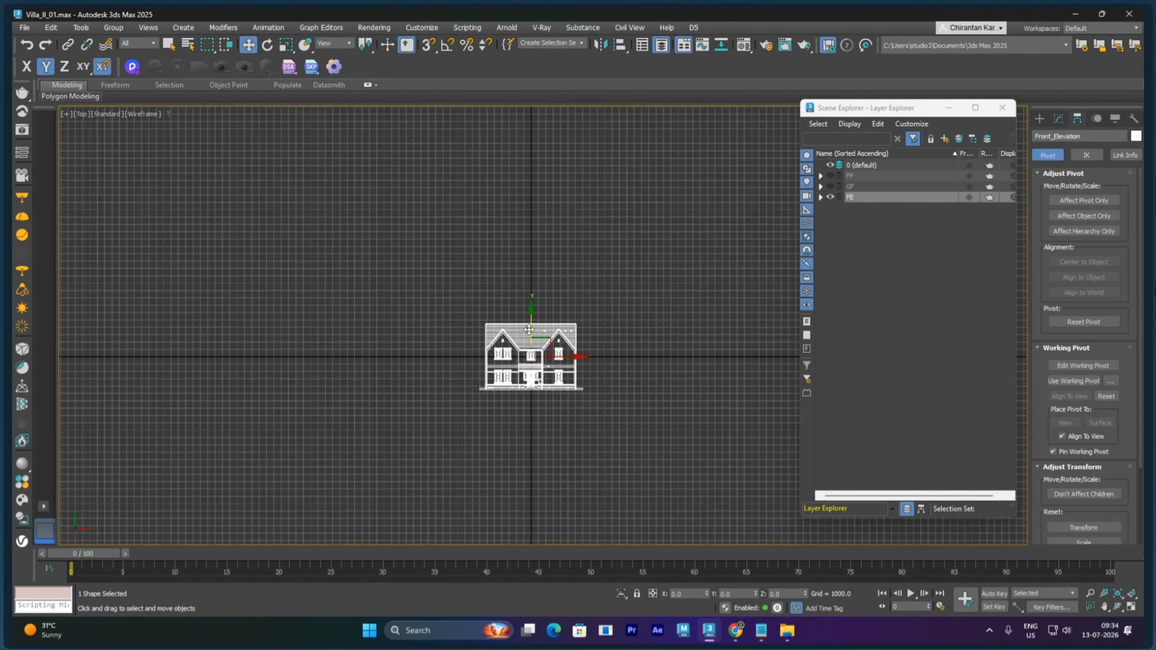
left_click_drag(529, 329, 527, 450)
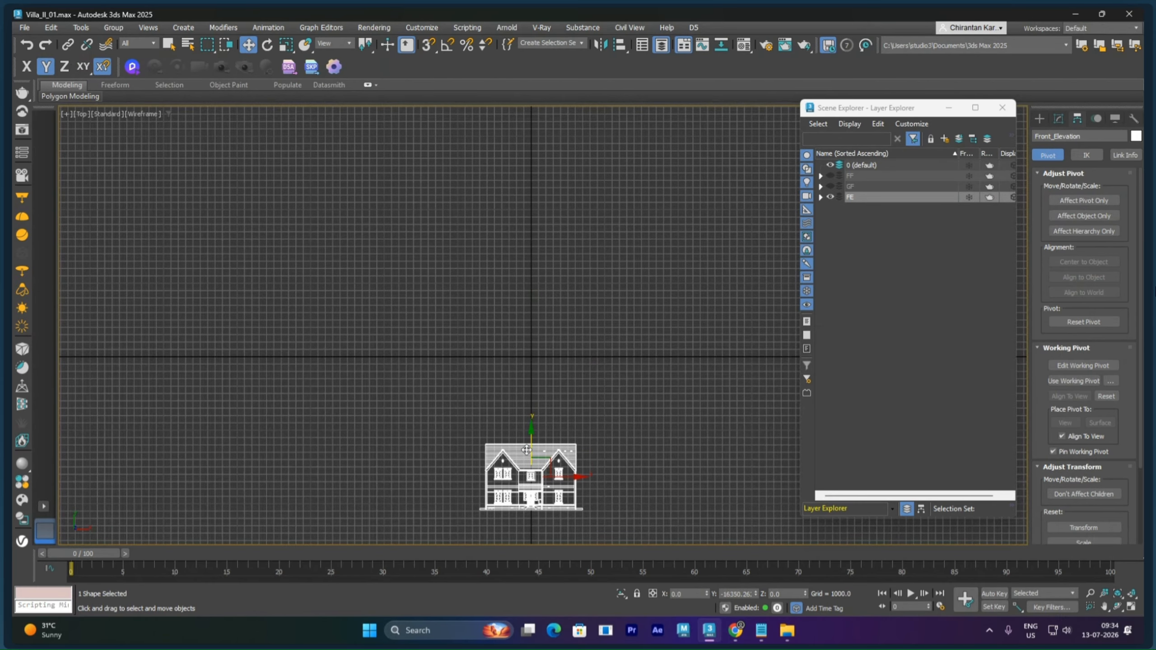
middle_click_drag(589, 425, 594, 302)
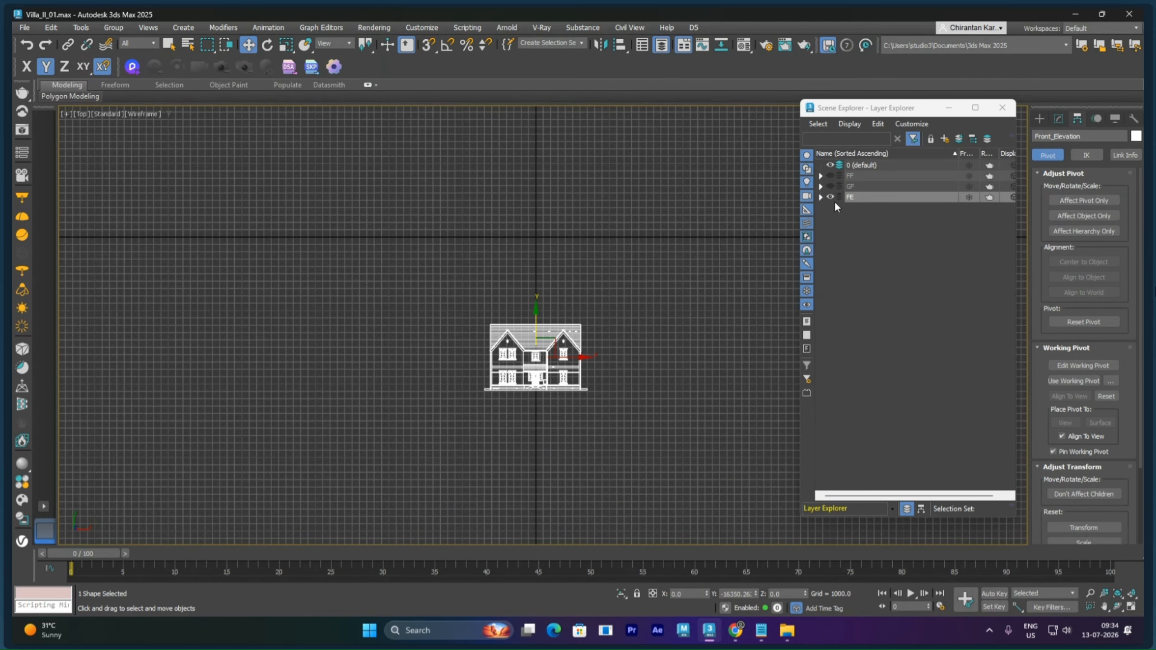
left_click(831, 186)
left_click(831, 176)
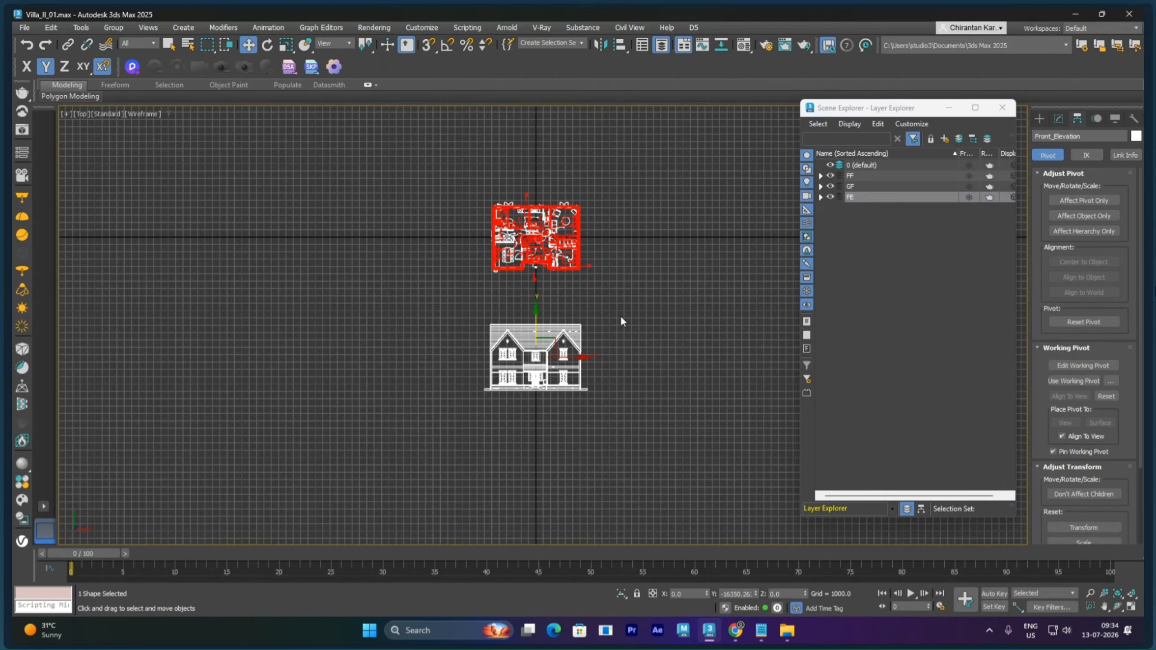
left_click_drag(537, 330, 537, 302)
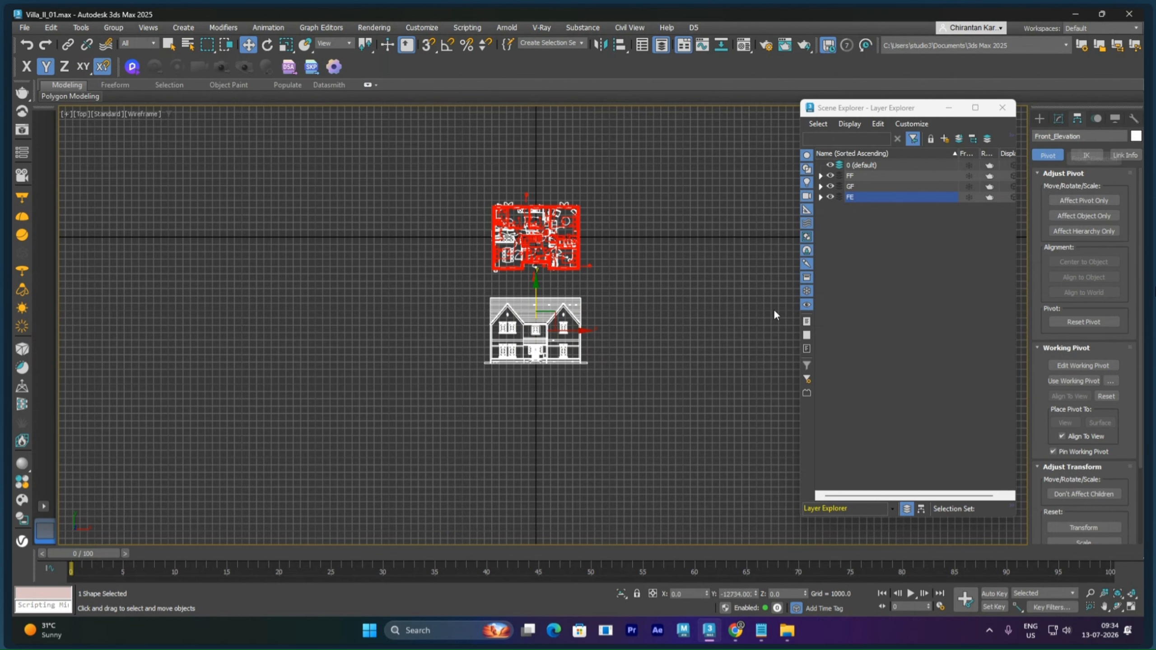
left_click(641, 336)
scroll(557, 321, "up", 4)
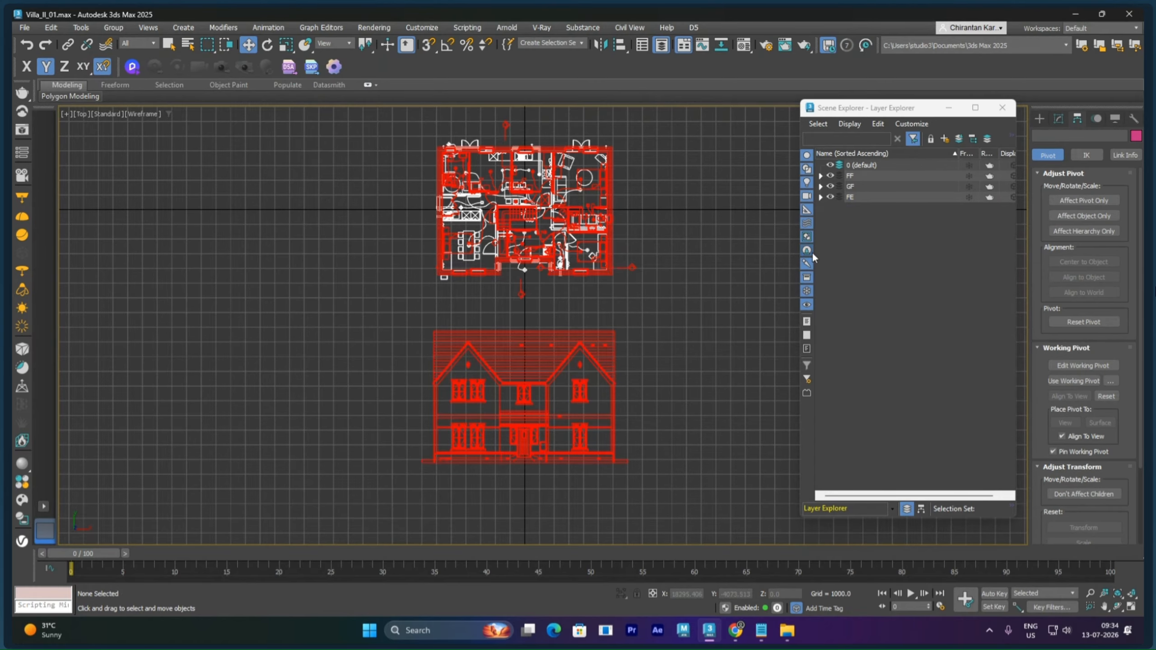
Hide the FE, GF and FF layers and select the 0 (default) layer
left_click(830, 197)
left_click(831, 186)
left_click(830, 176)
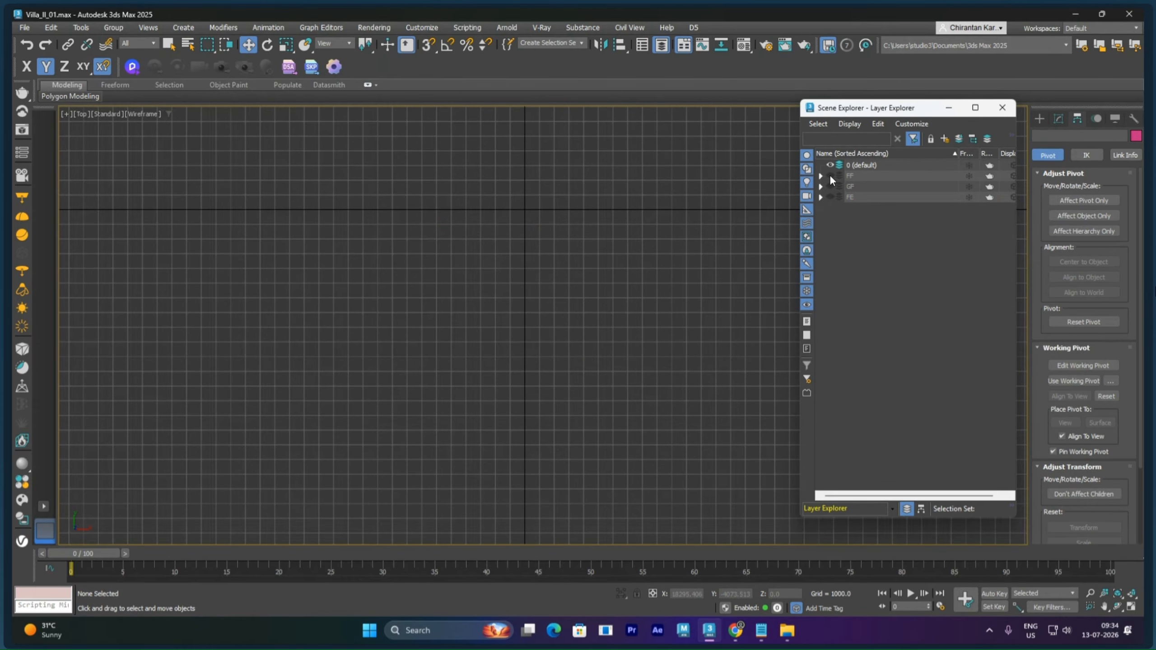
left_click(856, 165)
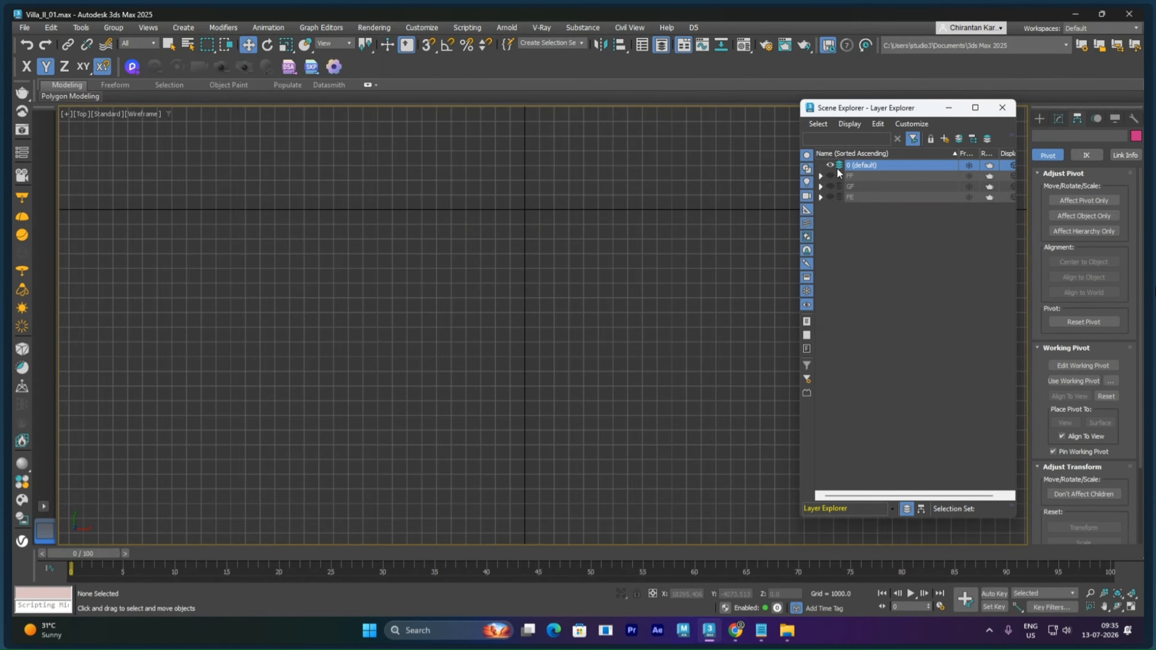
Import Back_Rear_Elevation.dwg from the Block folder into the scene
left_click(788, 631)
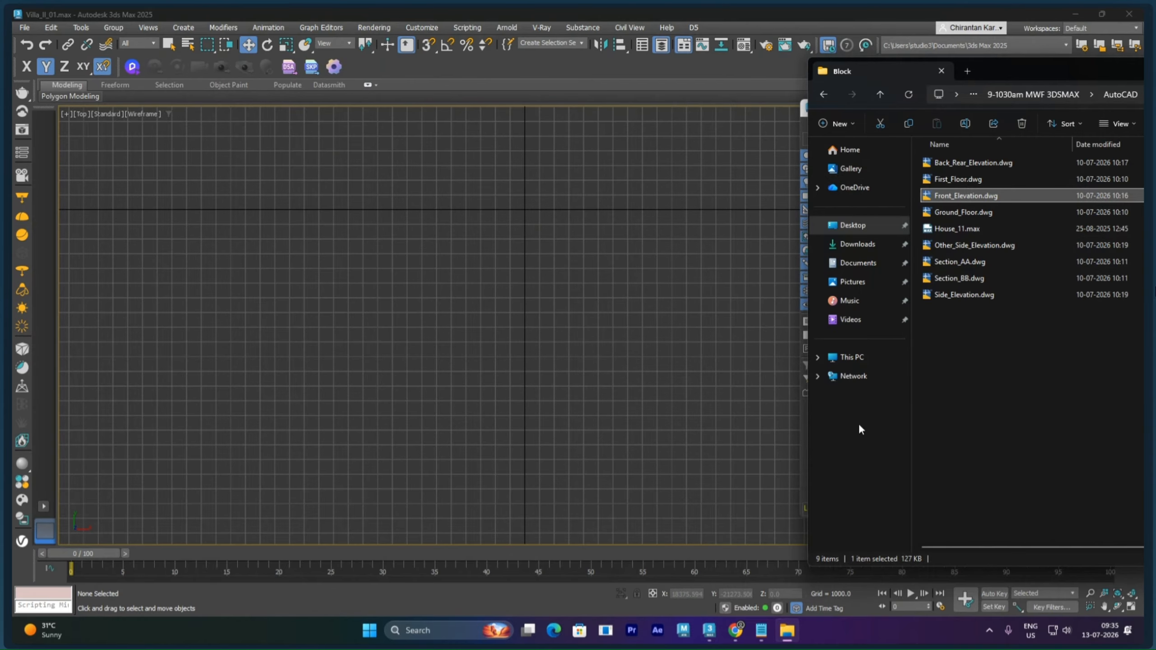
left_click(980, 395)
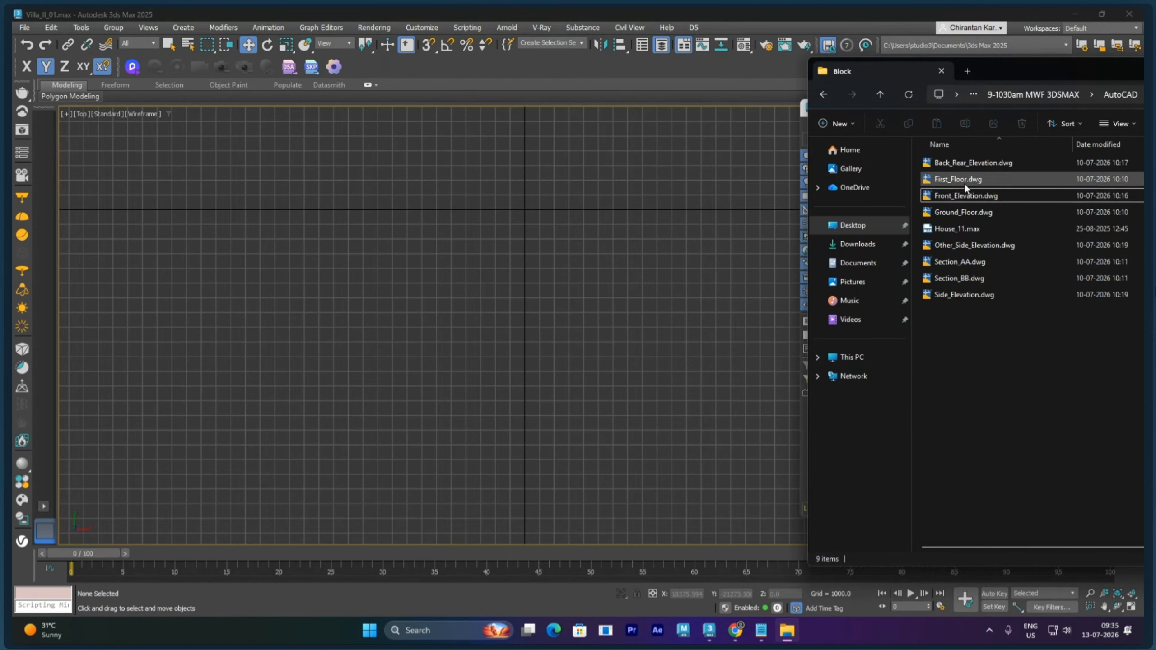
left_click(960, 162)
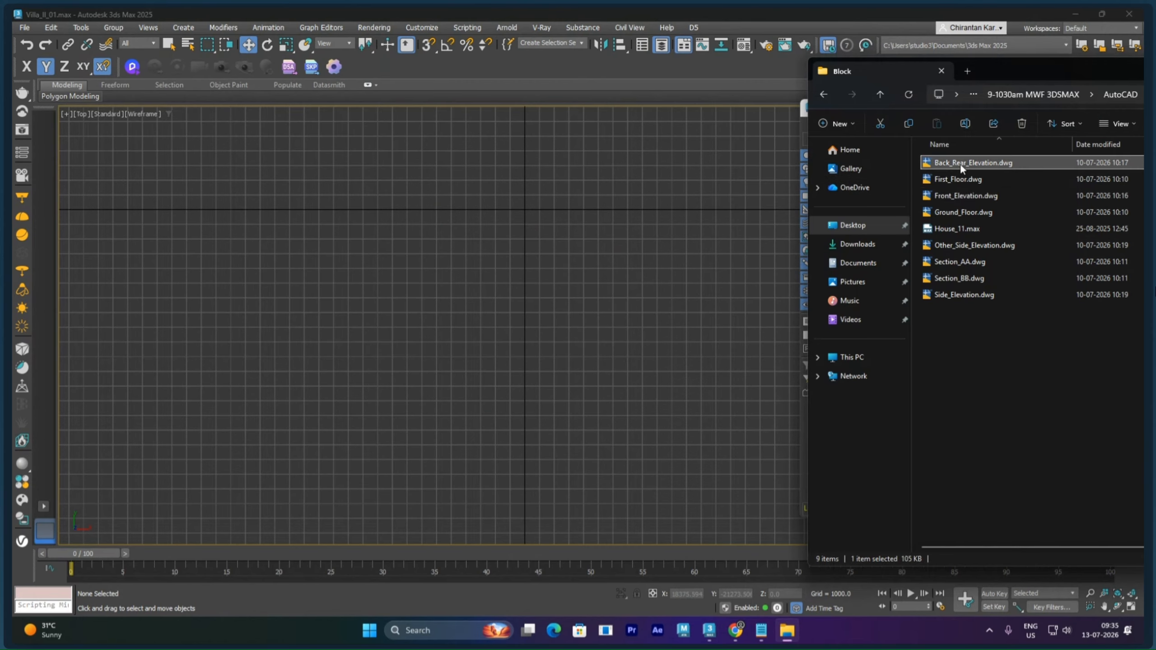
left_click_drag(960, 163, 549, 217)
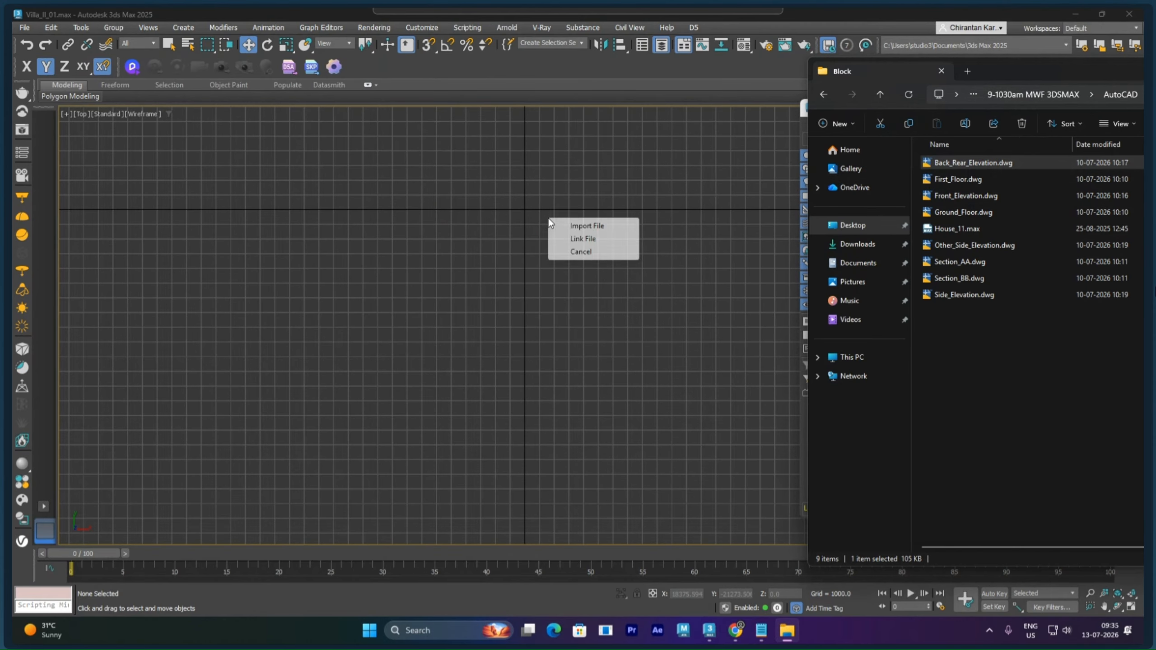
left_click(577, 226)
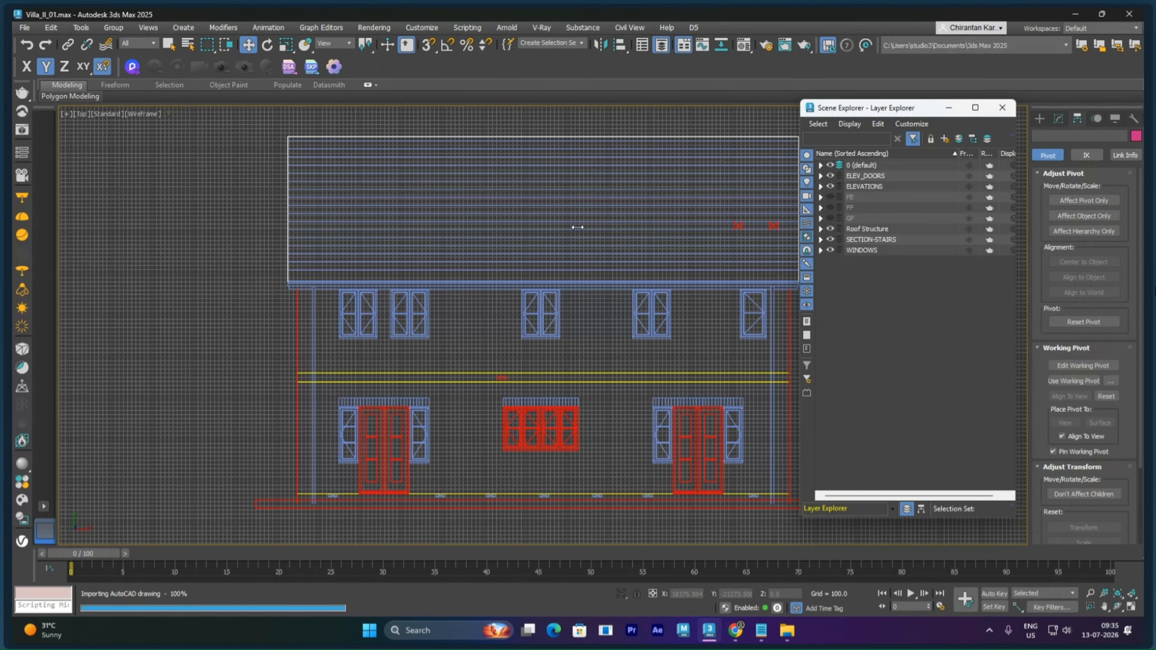
key("h")
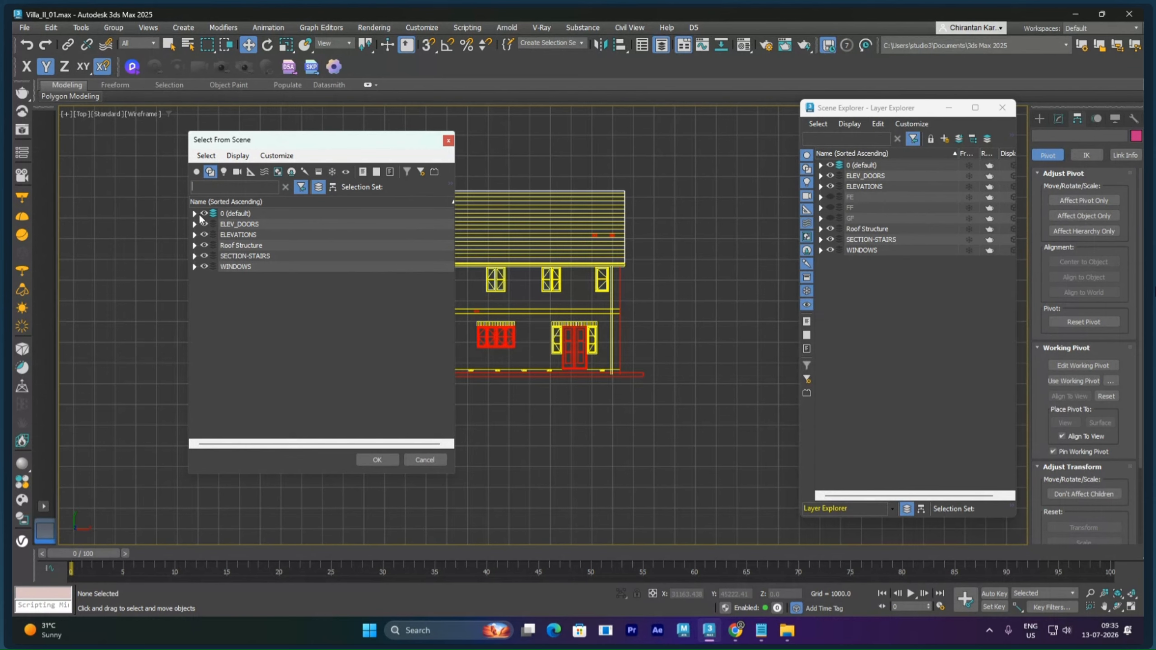
left_click(210, 172)
left_click(200, 174)
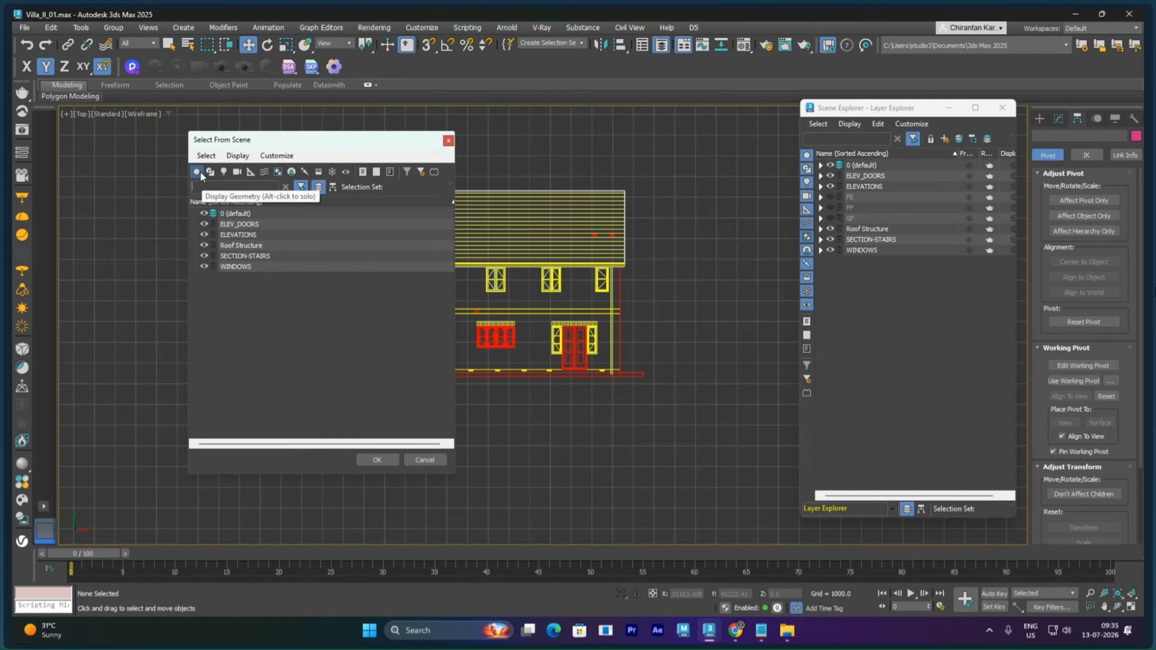
left_click(201, 175)
left_click(210, 172)
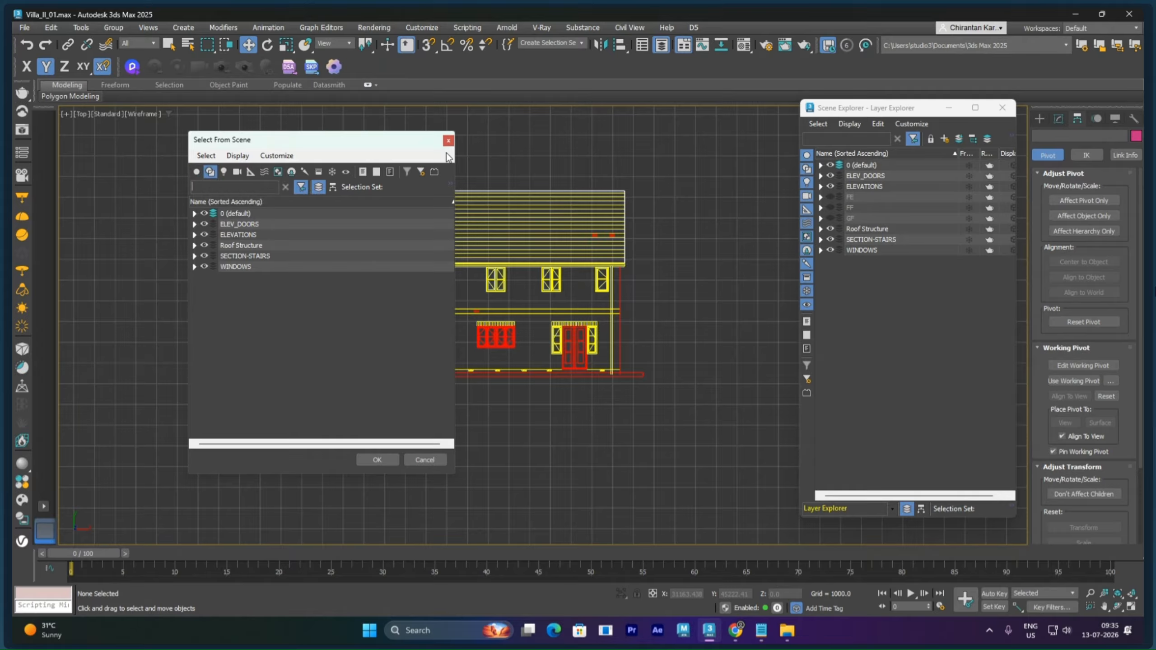
left_click(450, 142)
Merge the 0 (default), ELEV_DOORS, ELEVATIONS, Roof Structure and SECTION-STAIRS layers into the WINDOWS layer
scroll(576, 414, "up", 6)
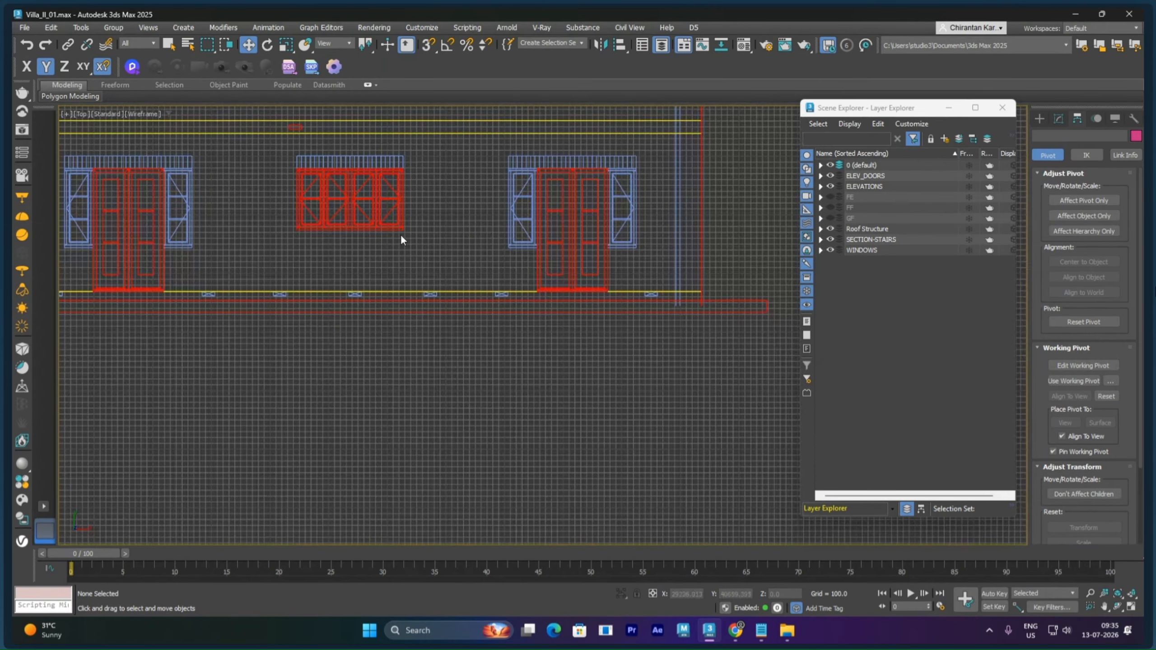
left_click(383, 302)
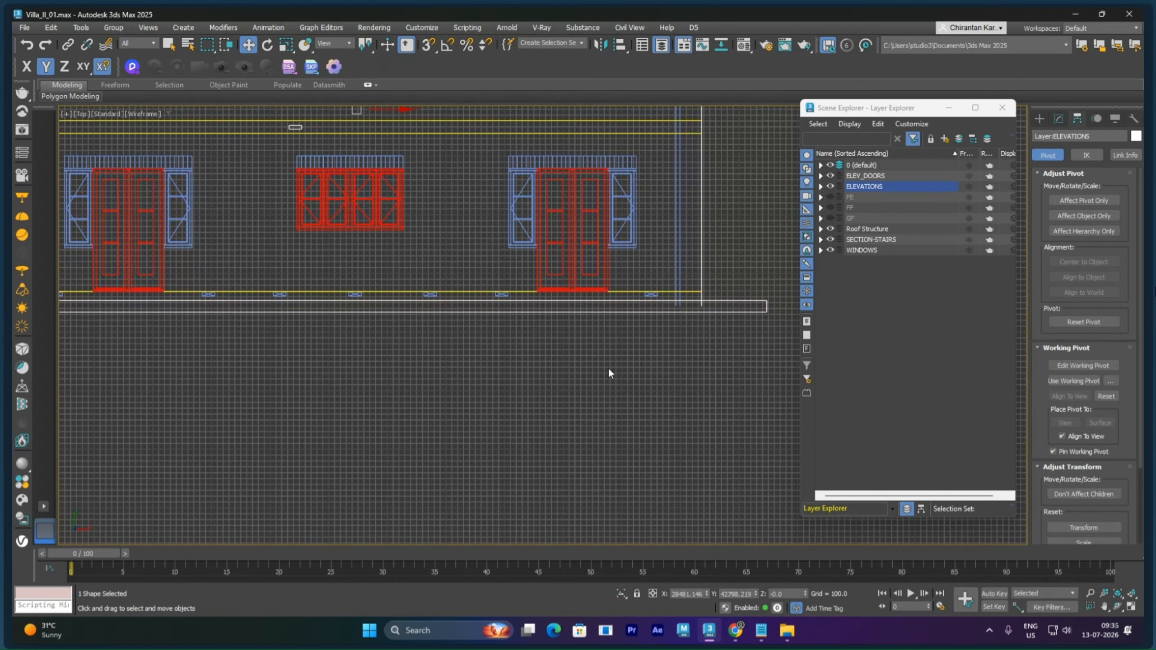
left_click(1058, 119)
left_click(879, 165)
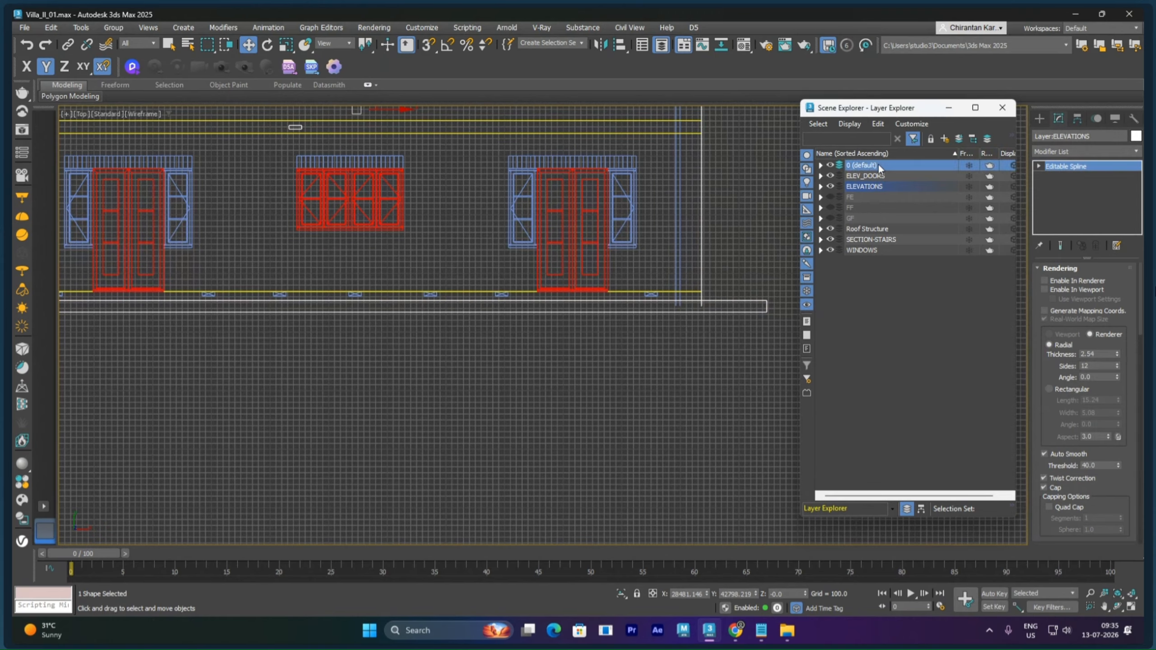
left_click(875, 186, "shift")
left_click(863, 229, "ctrl")
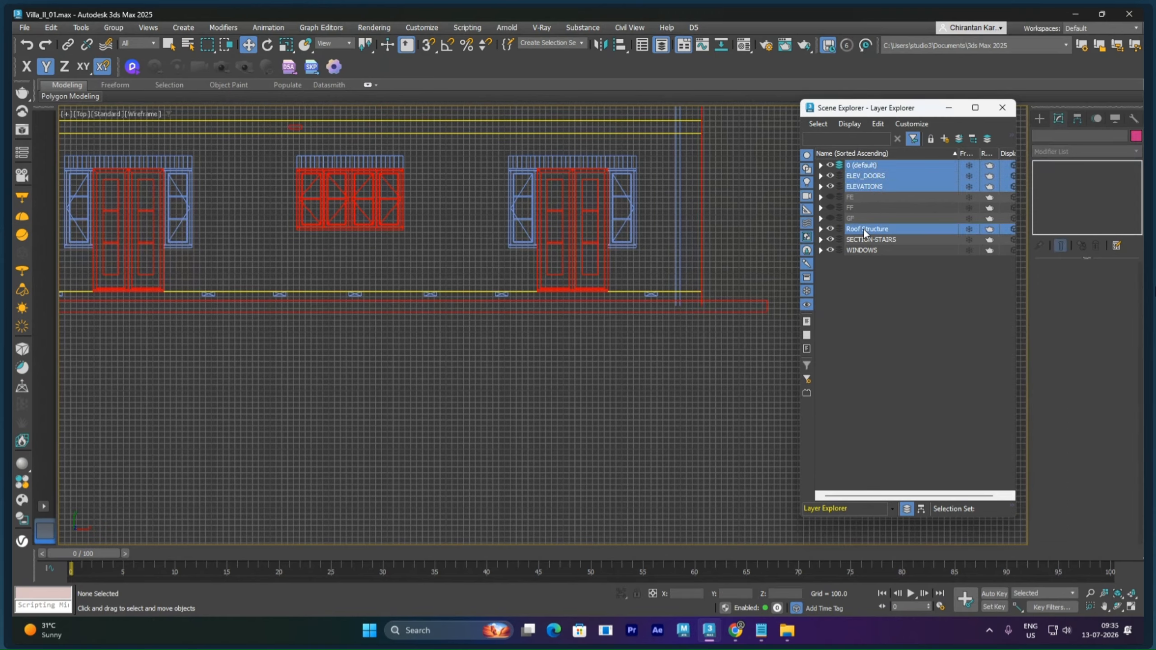
left_click(863, 239, "ctrl")
left_click(862, 250, "ctrl")
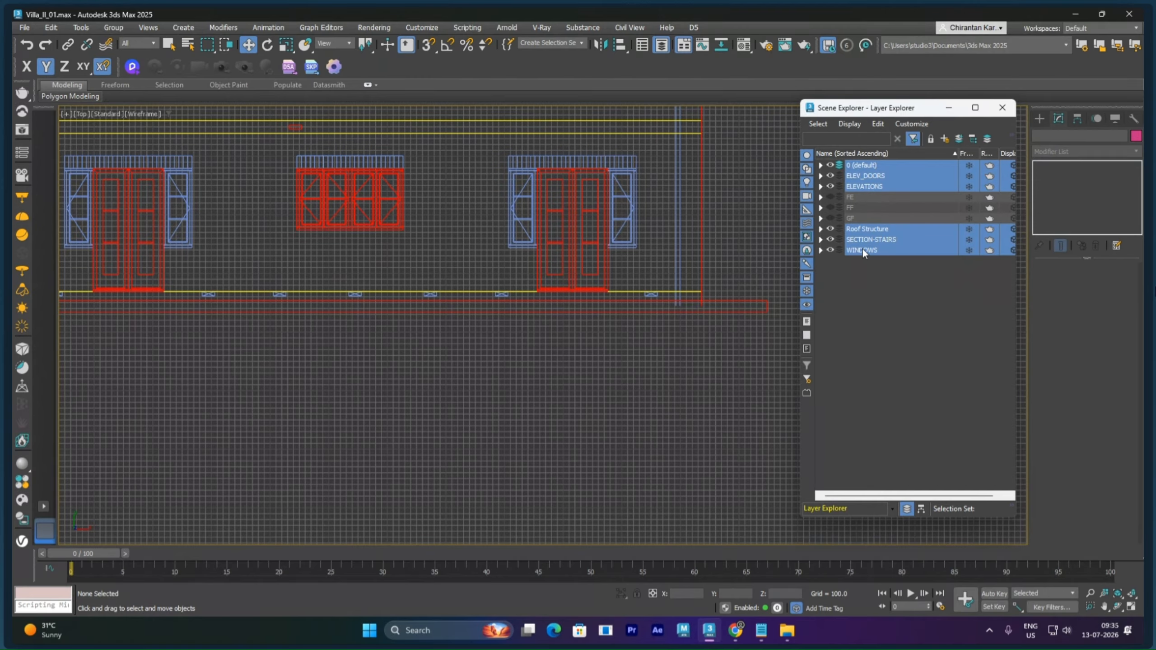
right_click(863, 254)
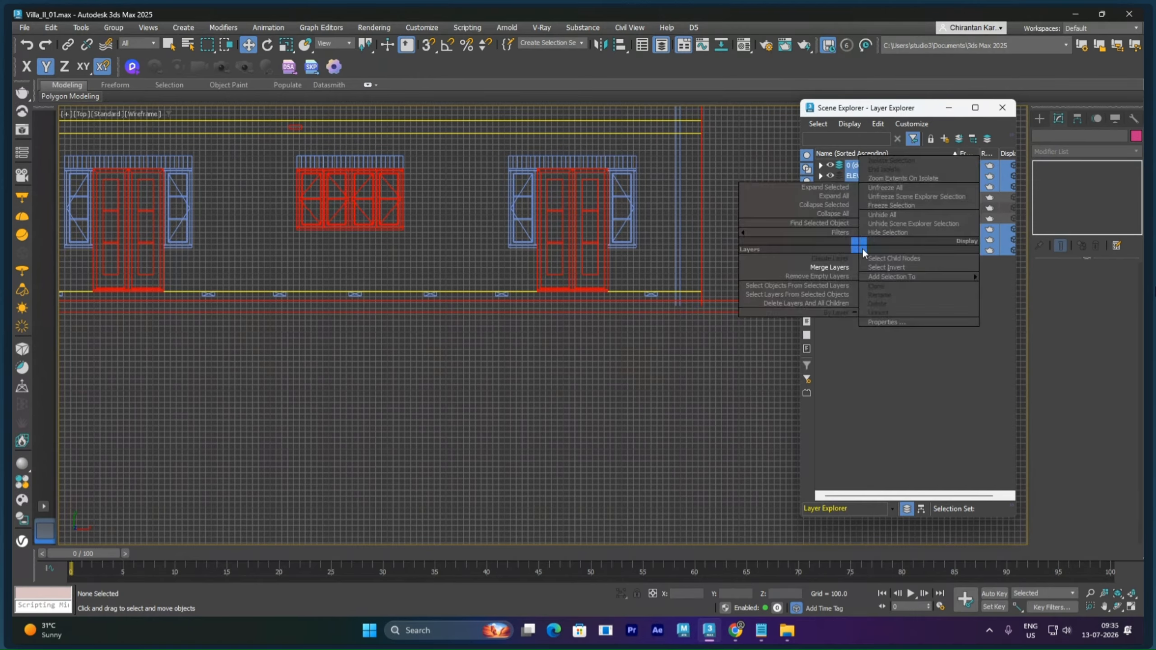
left_click(888, 232)
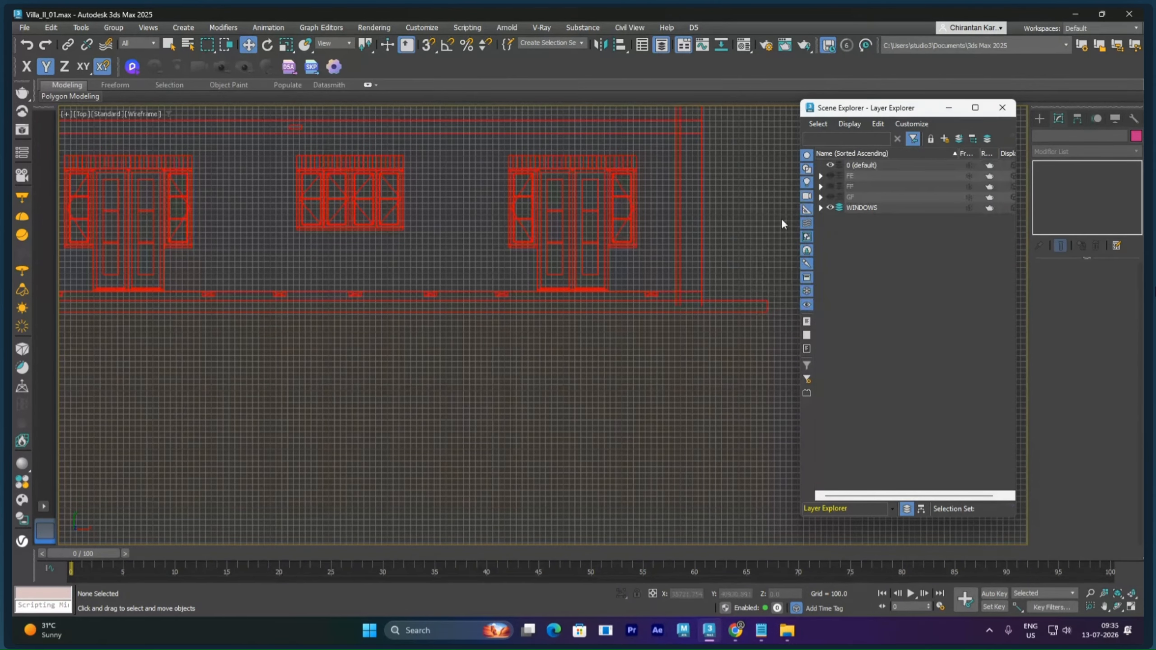
Attach the ELEV_DOORS, ELEVATIONS, Roof Structure, SECTION-STAIRS and WINDOWS shapes of the rear elevation to the Layer:0 spline
middle_click_drag(781, 219, 659, 349, "alt")
key("t")
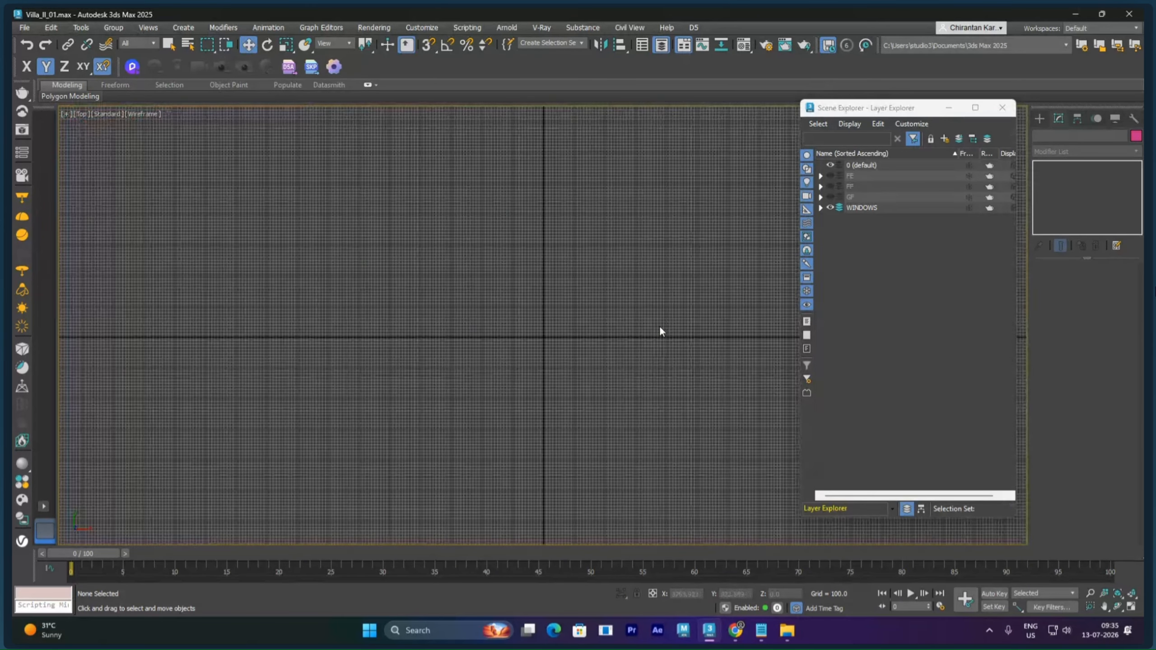
scroll(644, 315, "down", 5)
scroll(638, 308, "up", 6)
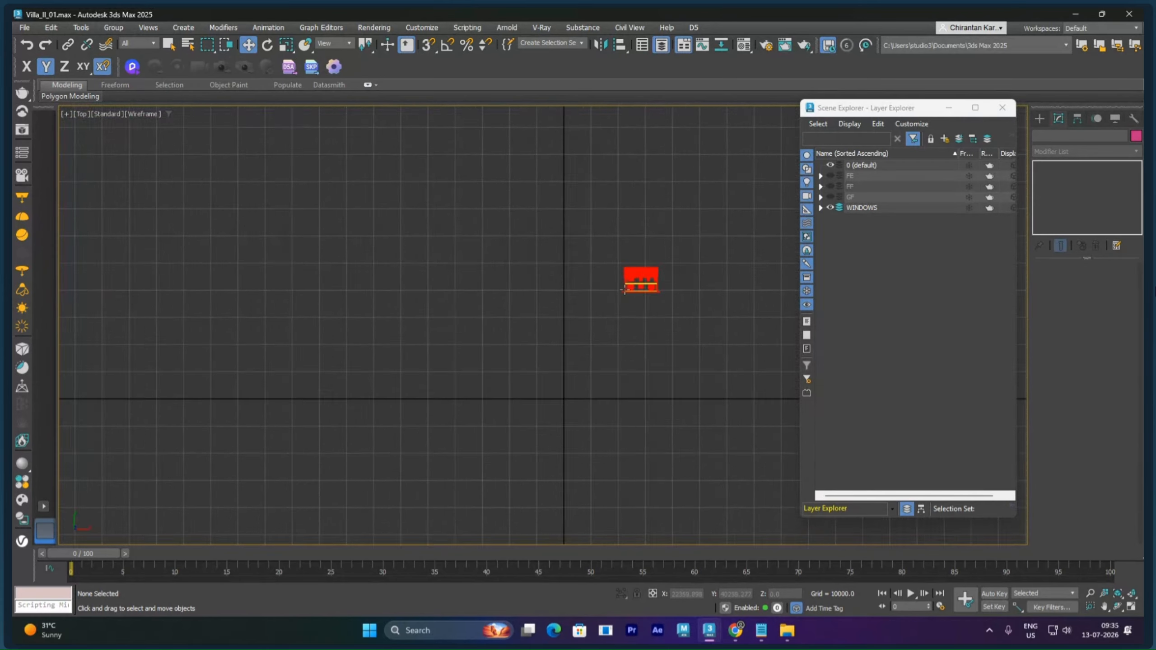
scroll(531, 283, "up", 4)
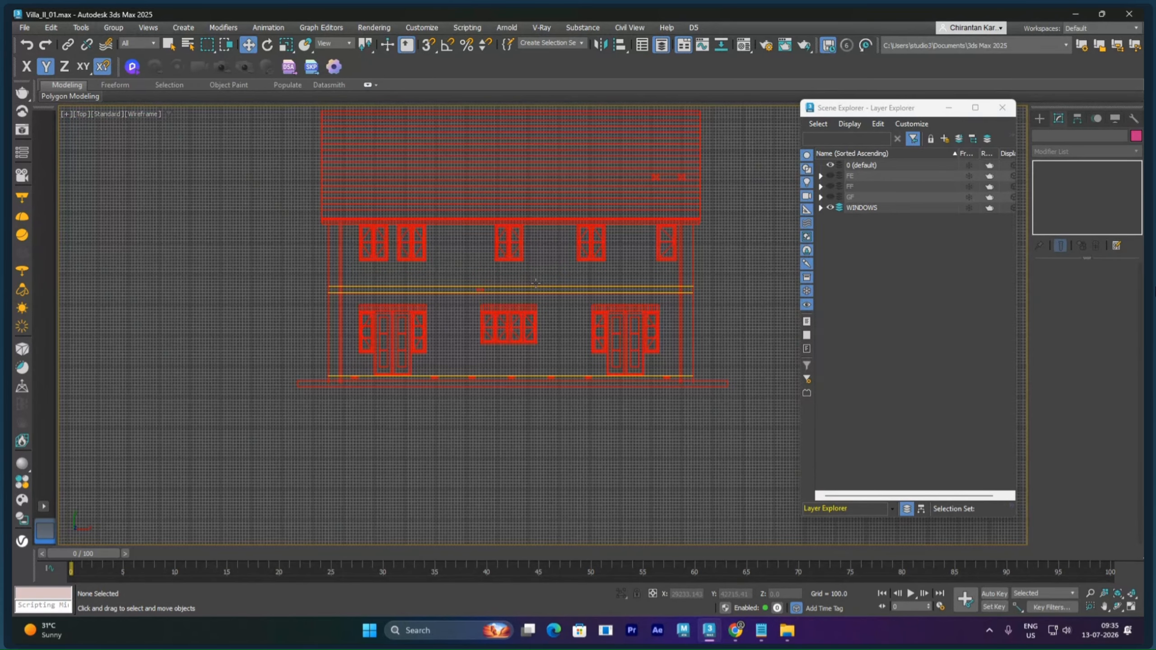
left_click(542, 200)
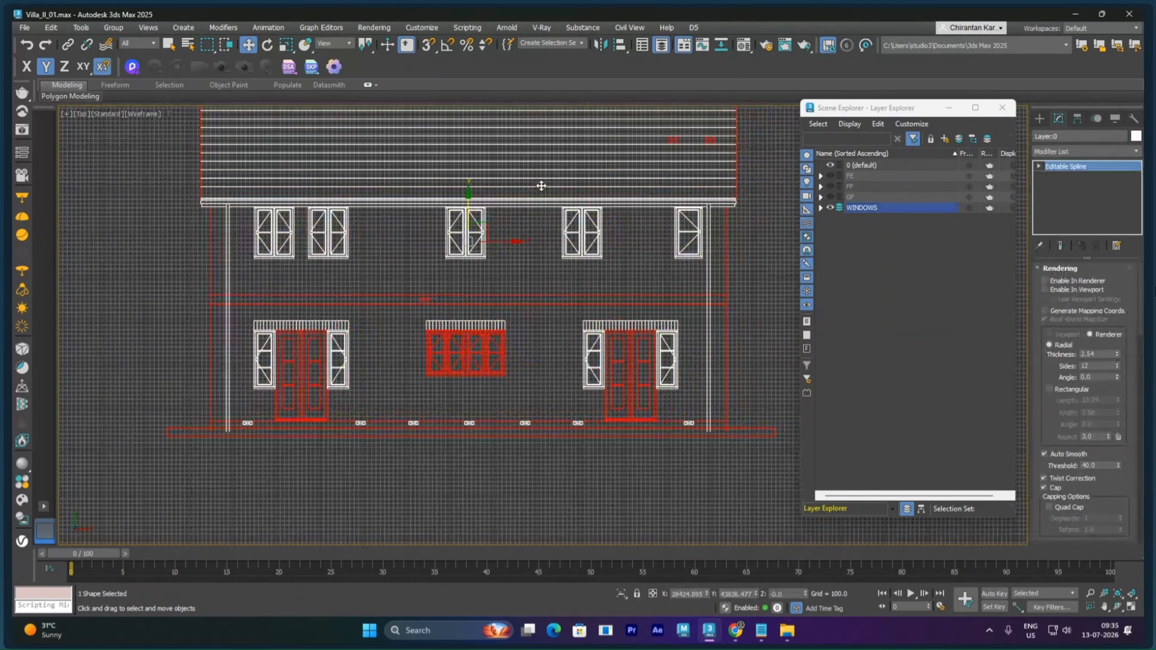
scroll(1047, 380, "down", 2)
scroll(1047, 381, "down", 5)
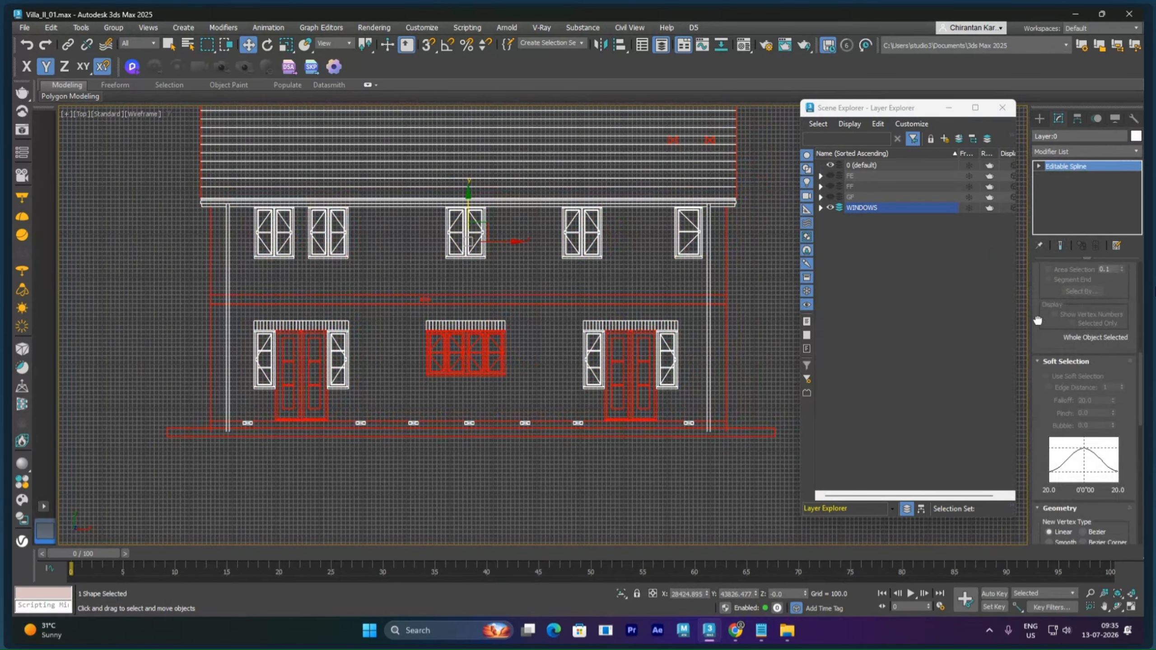
left_click(1066, 409)
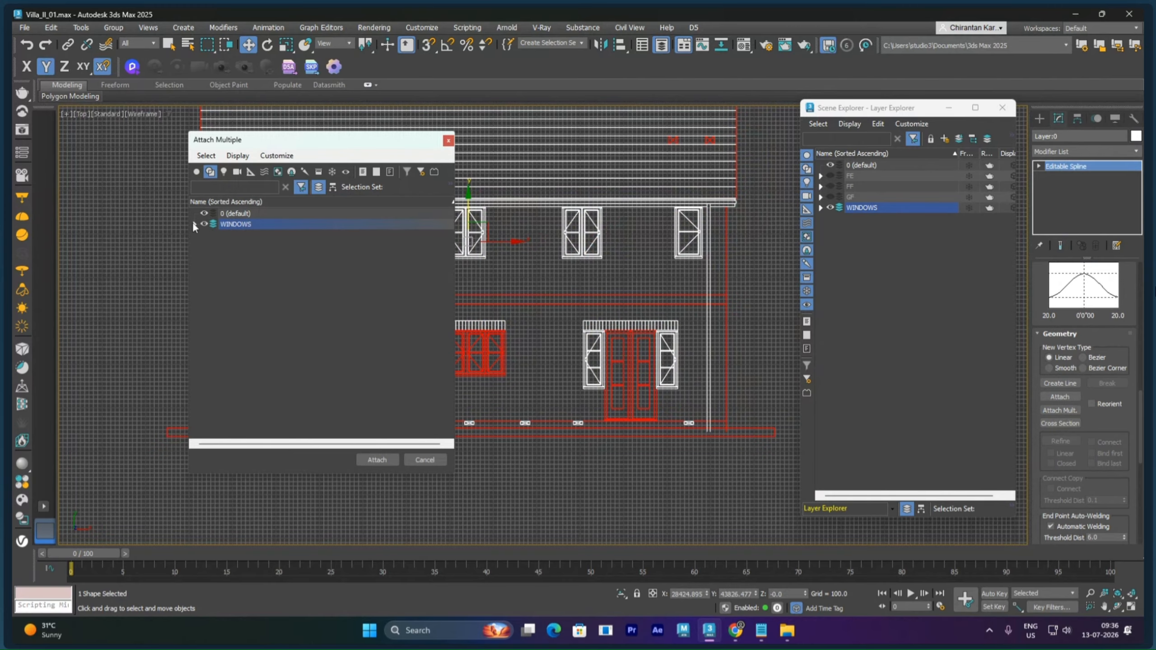
left_click(201, 176)
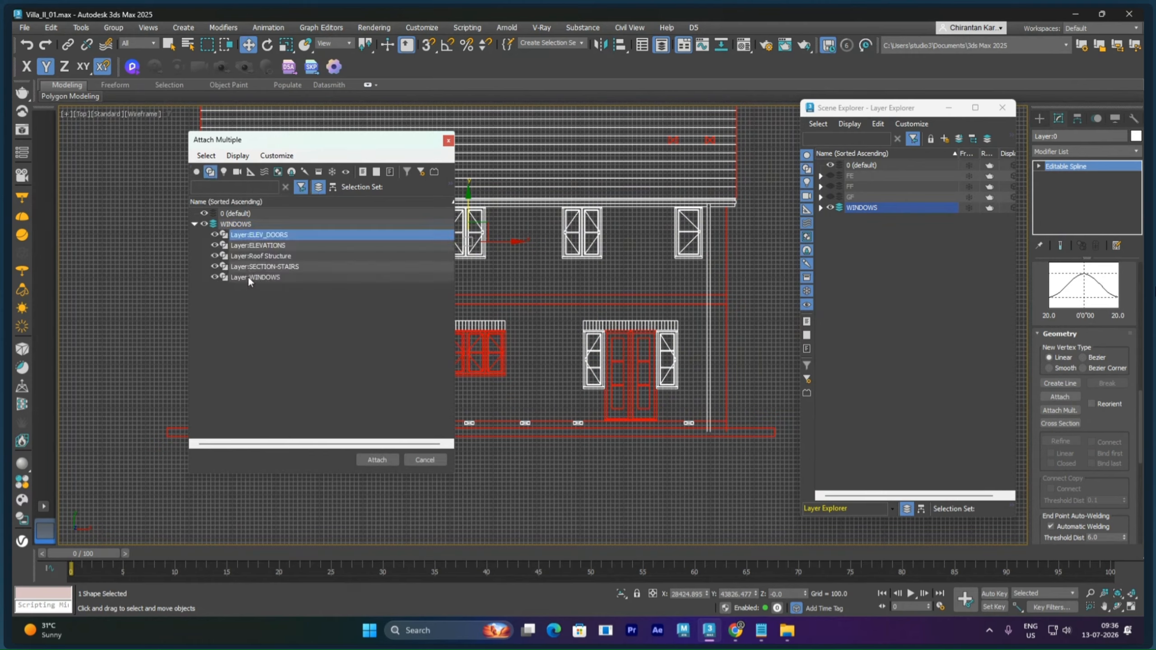
left_click(377, 460)
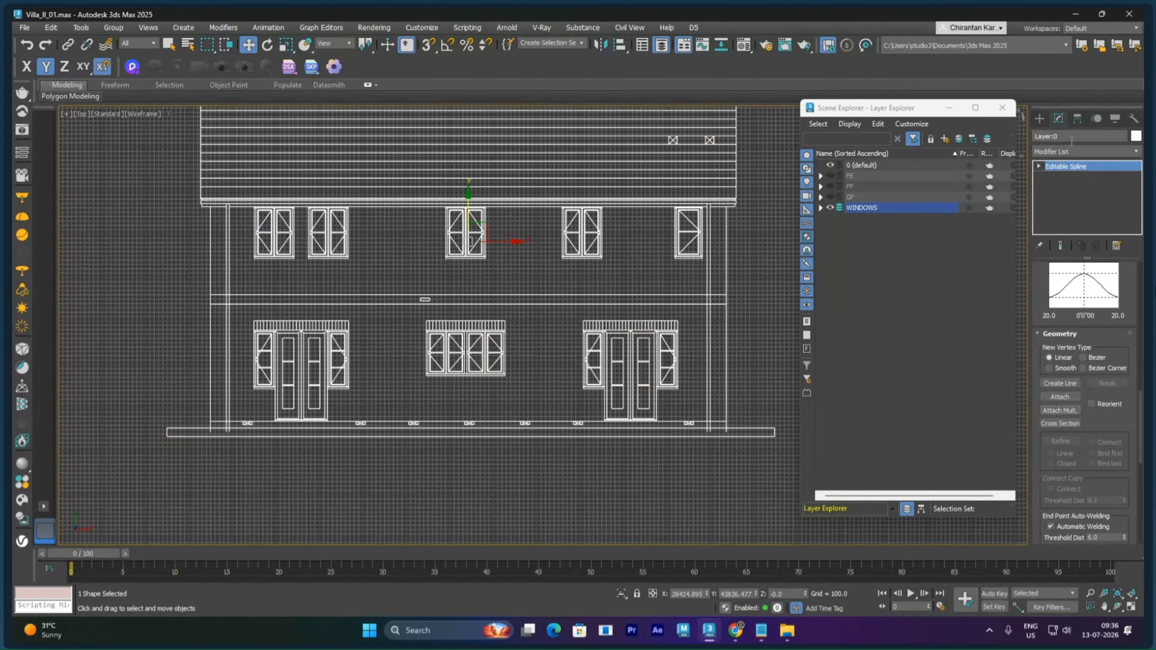
Rename the combined spline as Rear/Back_Elevation
left_click_drag(1063, 137, 1039, 138)
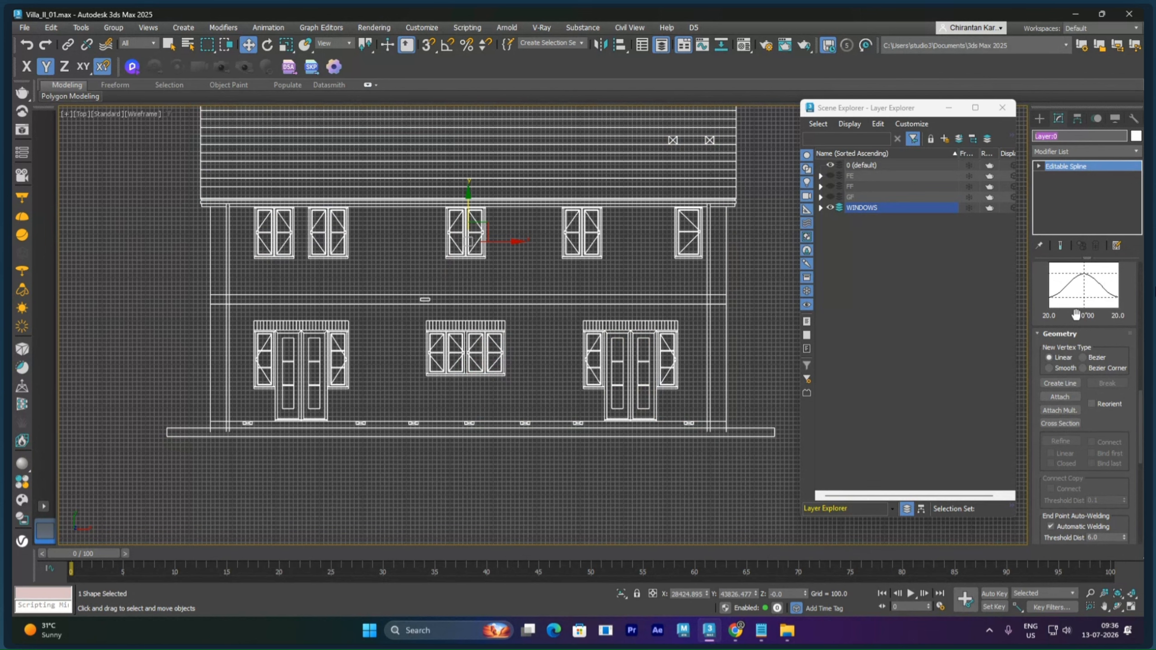
type("Rear/Back_Elevation")
key("Return")
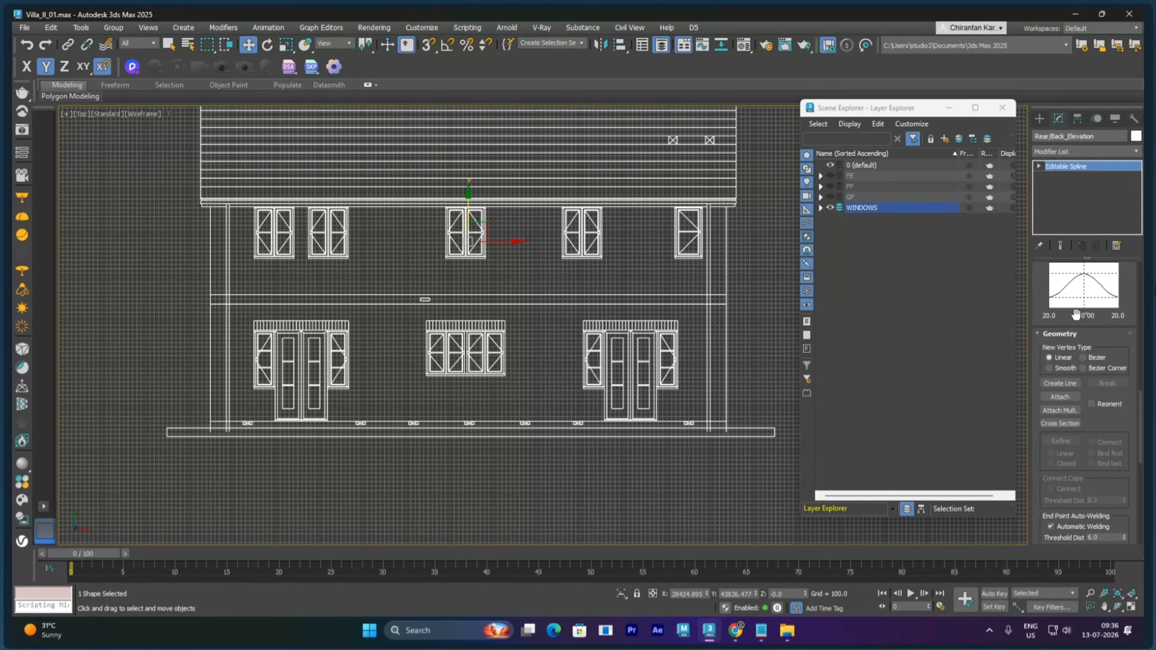
Rename the WINDOWS layer as RE, expand it, and make 0 (default) the active layer
left_click(861, 207)
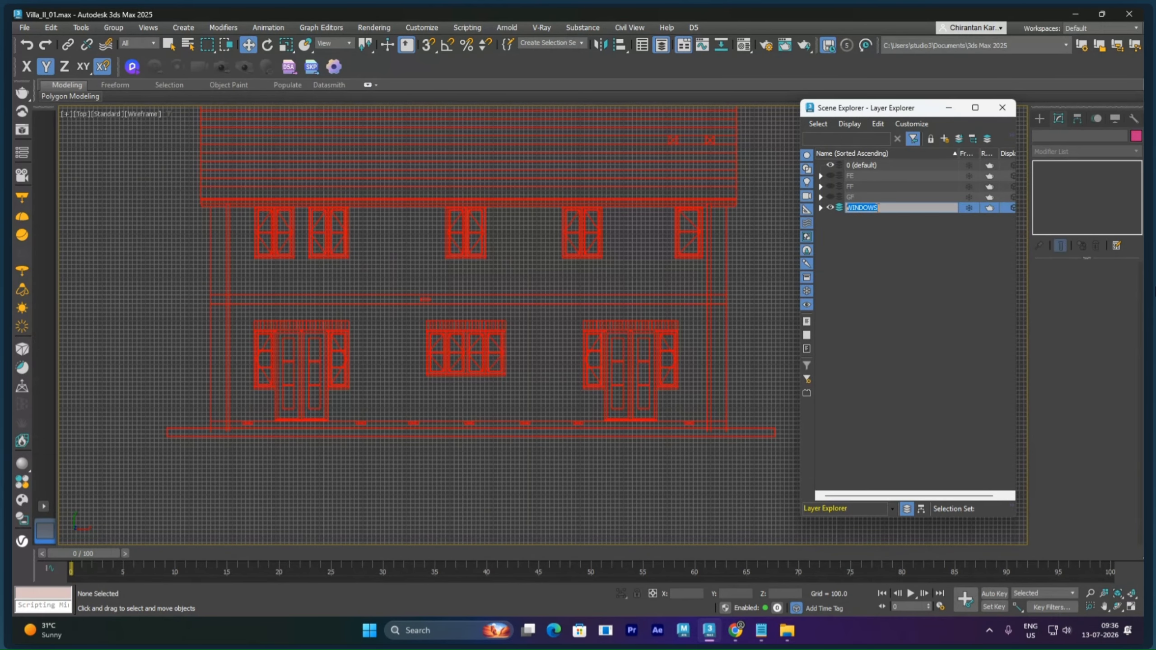
type("RE")
left_click(916, 424)
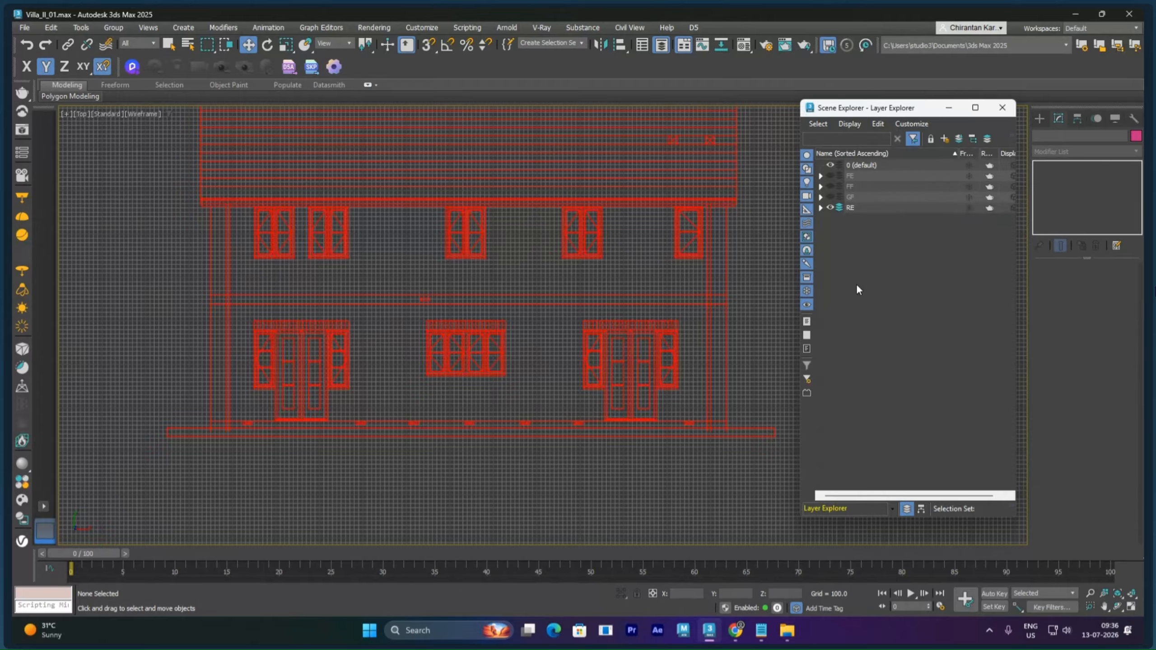
left_click(820, 207)
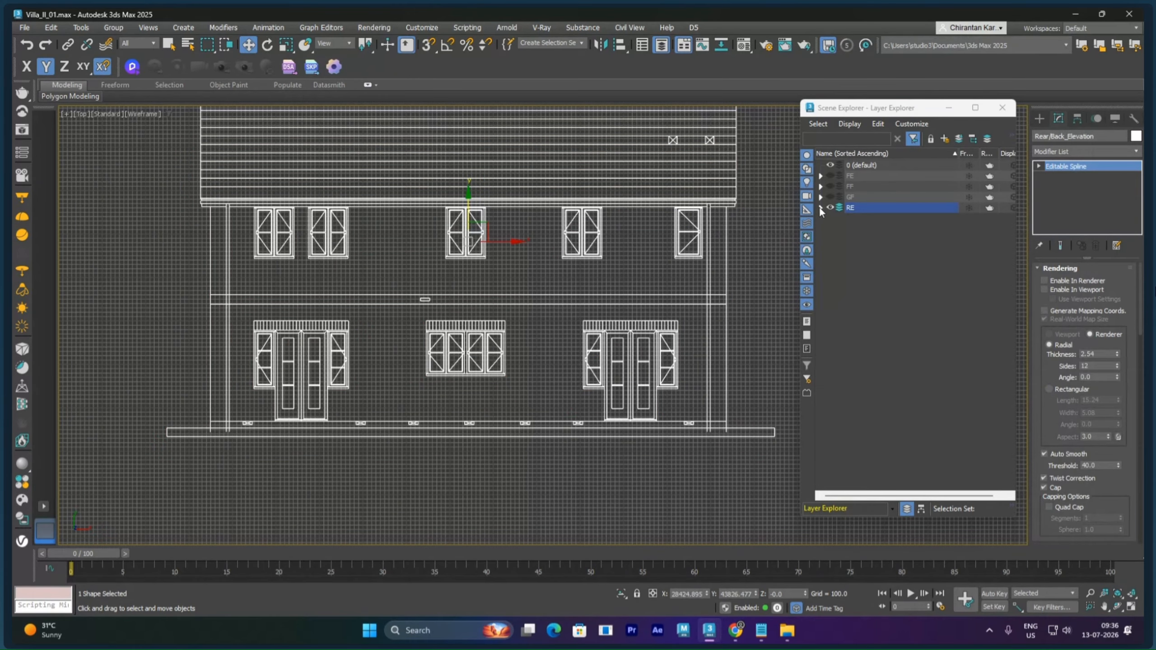
left_click(821, 208)
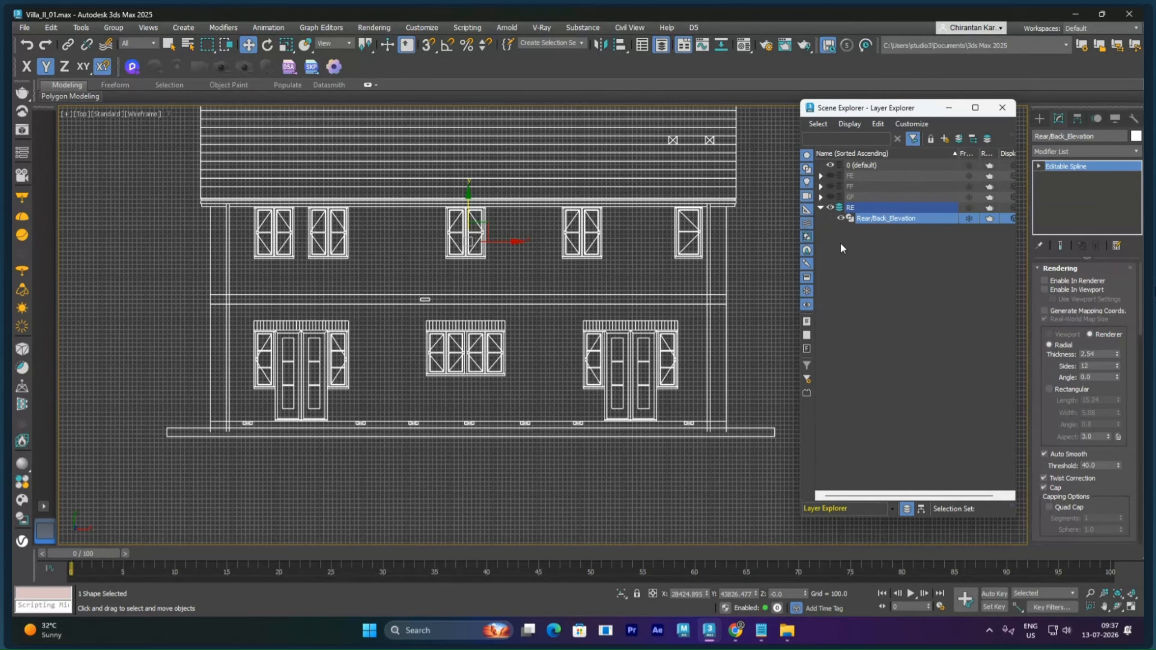
left_click(840, 164)
left_click(850, 256)
left_click(863, 217)
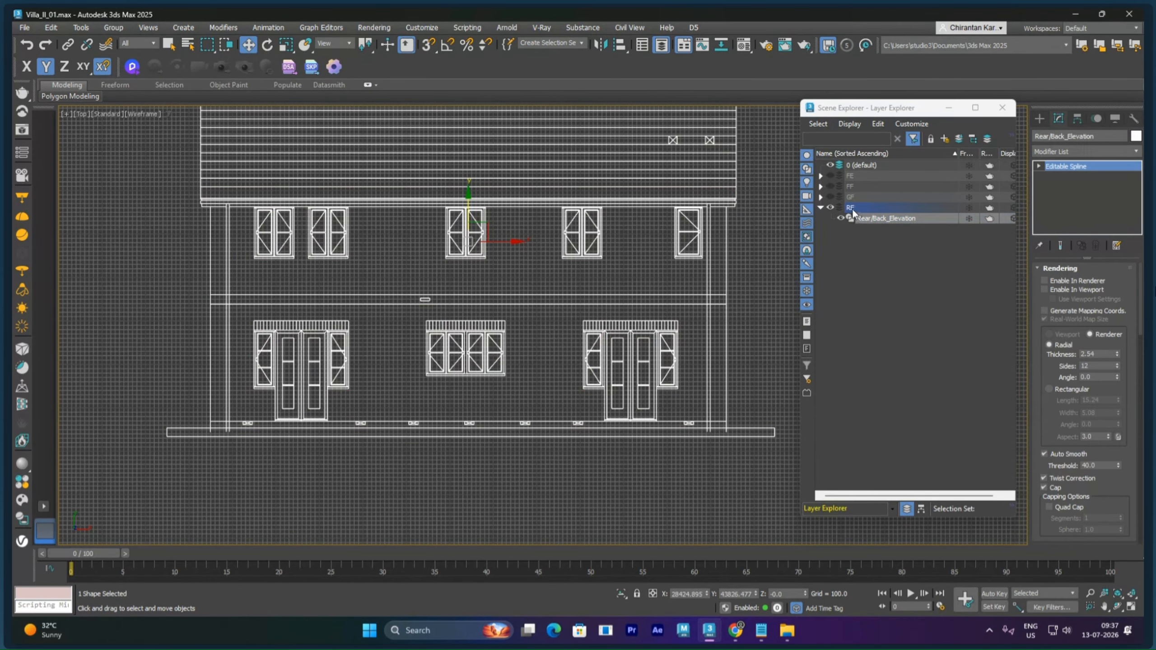
Move the rear elevation to the world origin by setting its absolute X, Y and Z coordinates to 0
scroll(592, 439, "down", 10)
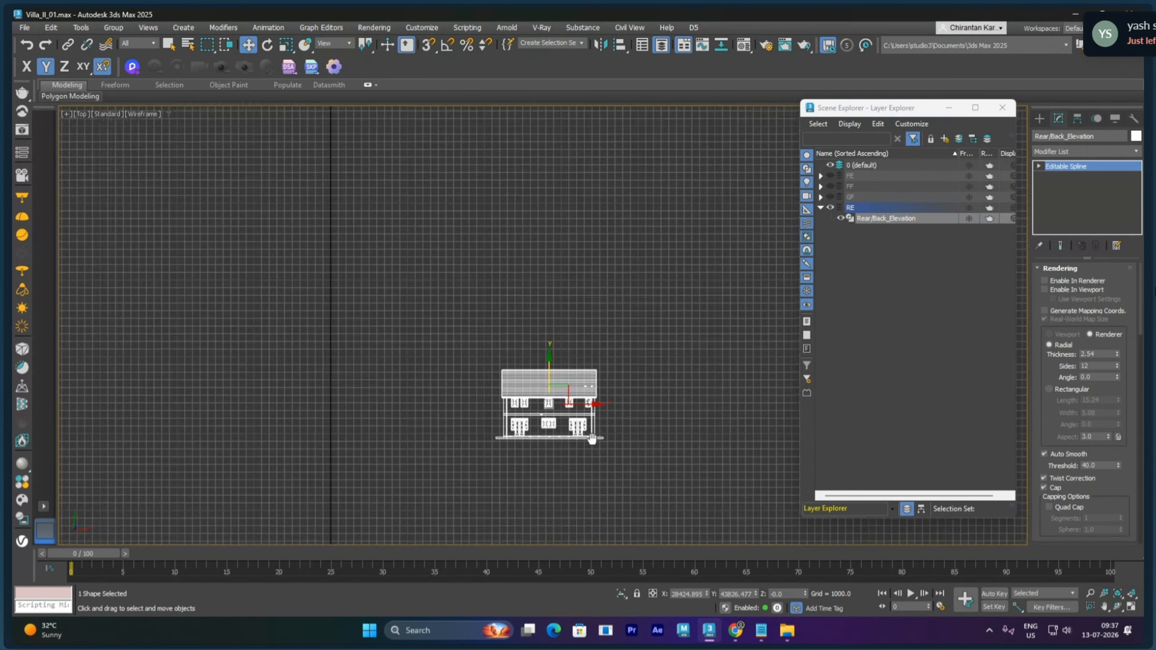
scroll(592, 439, "down", 8)
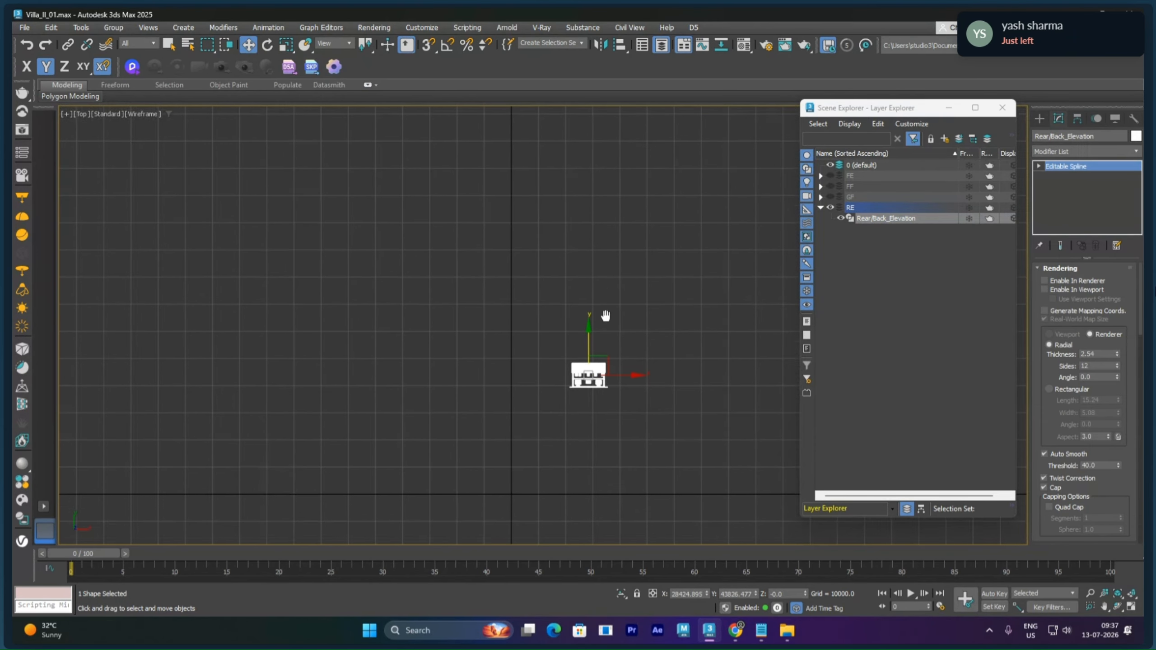
middle_click_drag(606, 316, 610, 280)
right_click(250, 46)
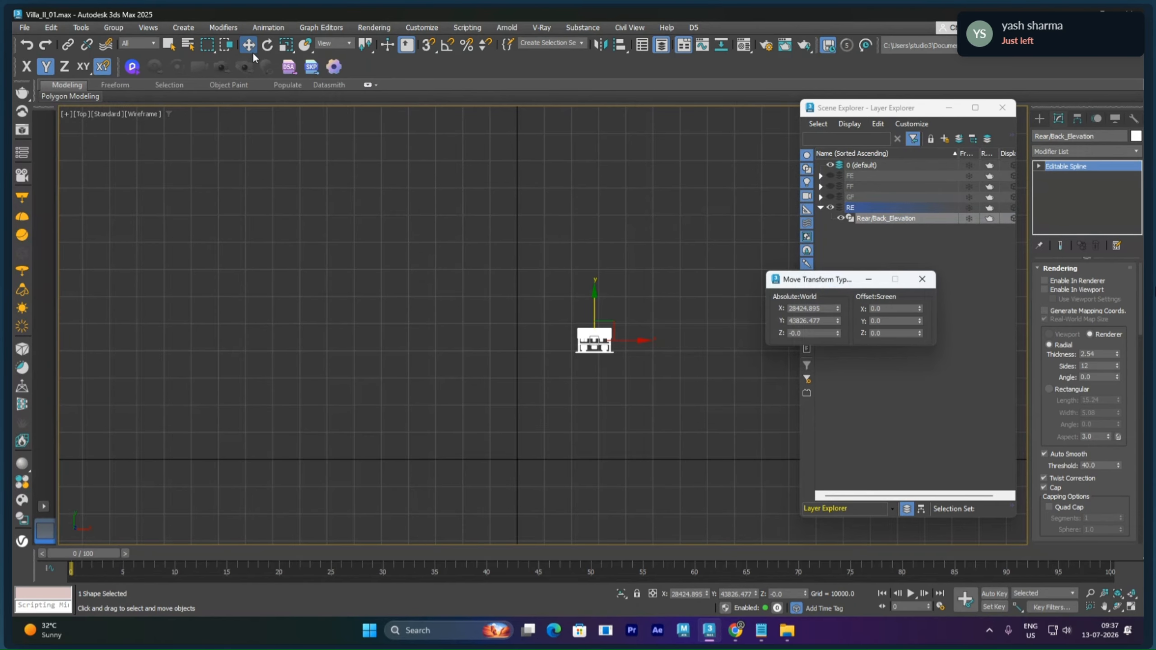
right_click(837, 310)
right_click(837, 322)
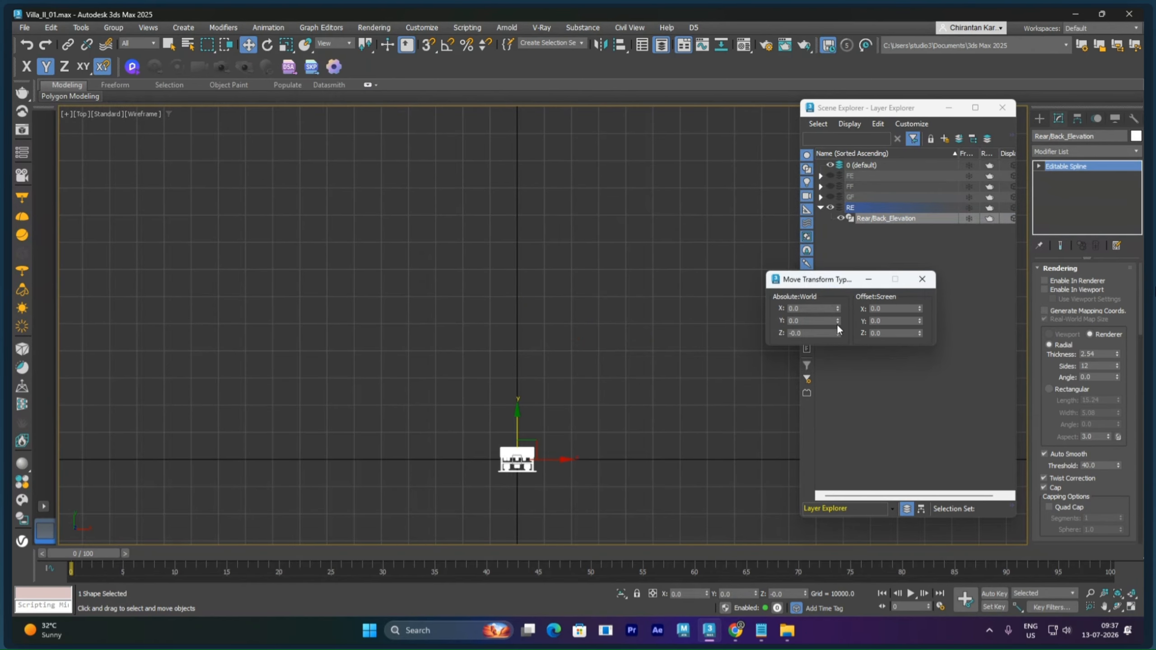
right_click(837, 333)
left_click(922, 279)
Move the rear elevation along Y to about 17066 and unhide the GF, FF and FE layers
scroll(568, 441, "up", 5)
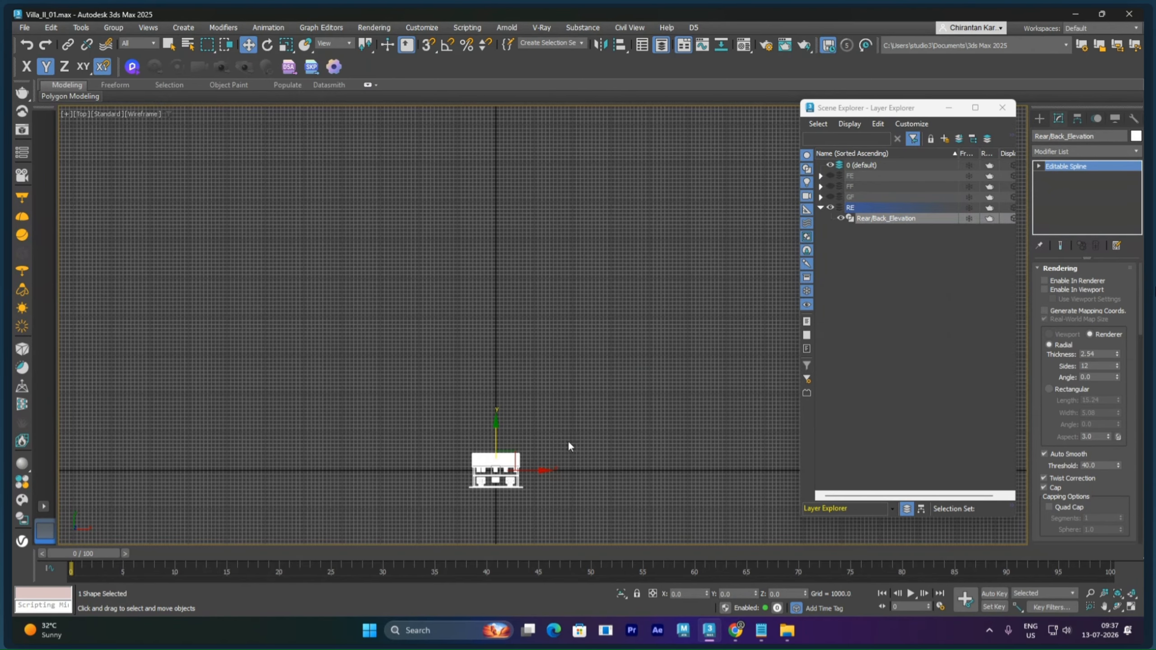
left_click_drag(536, 372, 541, 308)
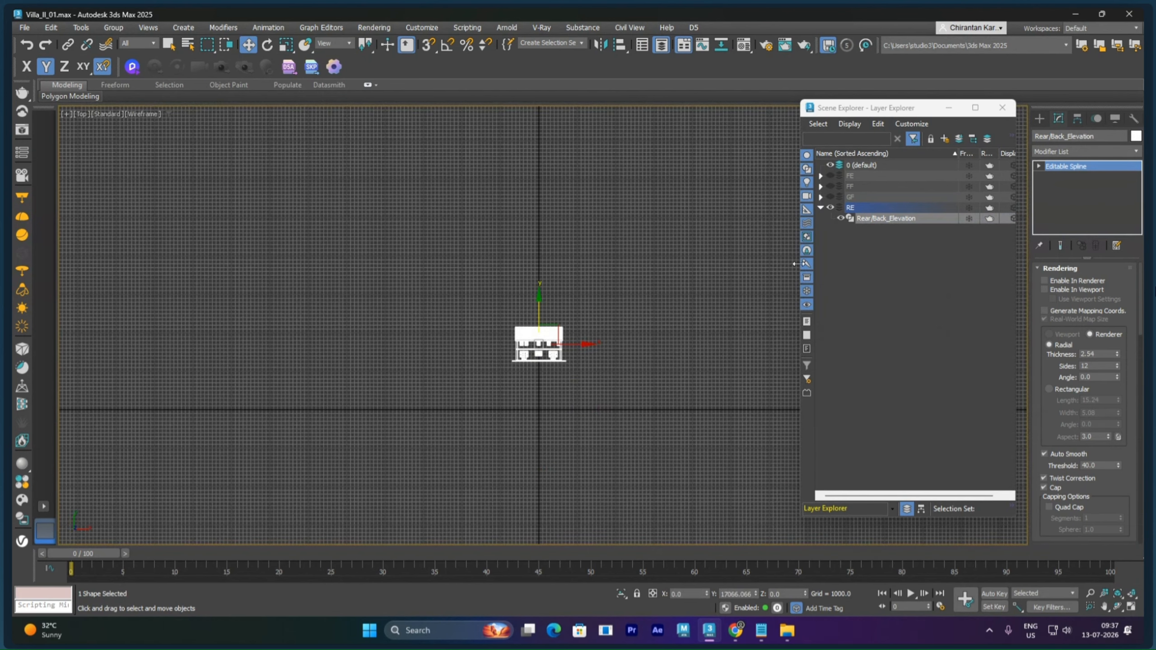
left_click(830, 197)
left_click(830, 186)
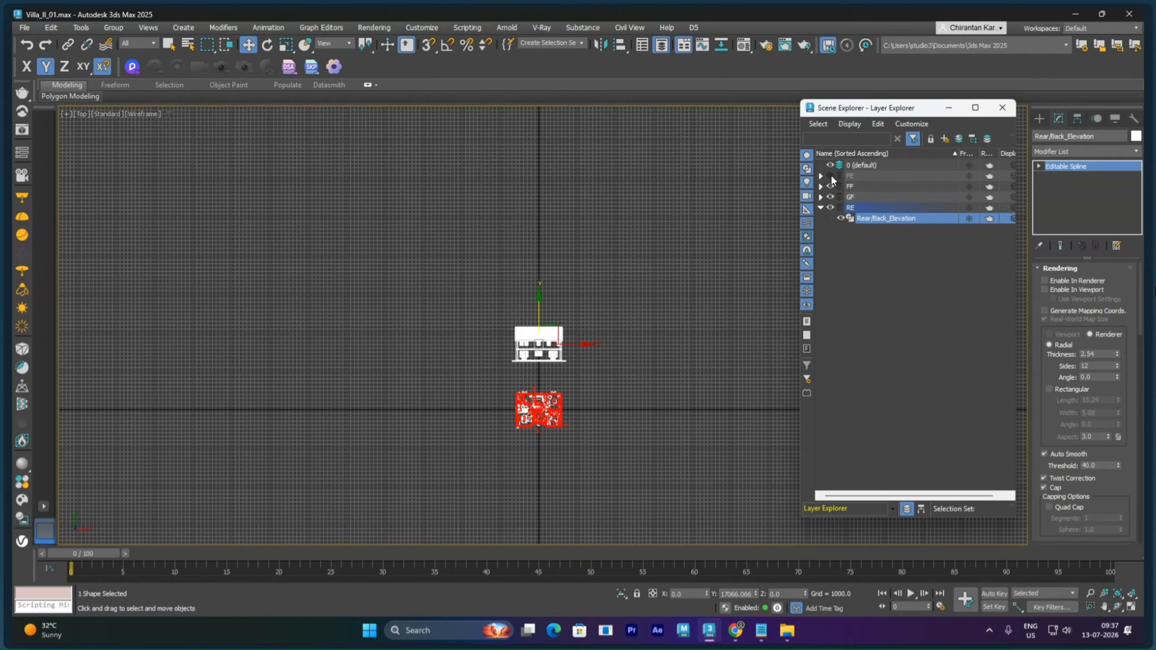
left_click(831, 175)
Move the rear elevation down along Y so it sits closer above the floor plans, and deselect it
middle_click_drag(545, 451, 588, 382)
scroll(589, 381, "up", 2)
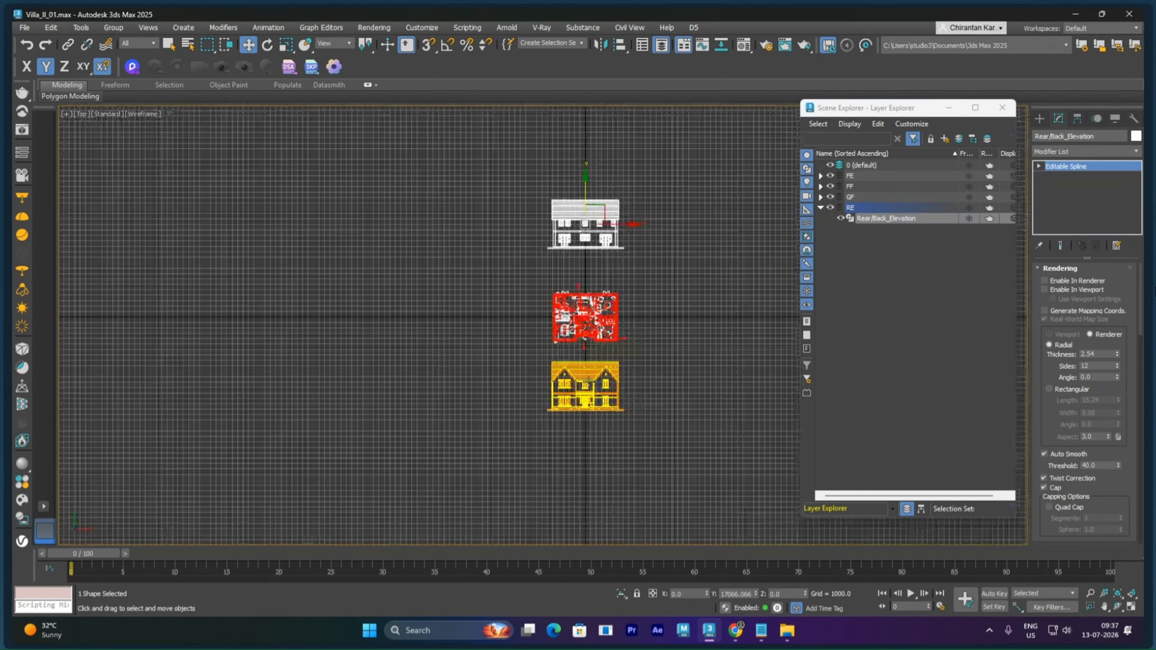
scroll(600, 311, "up", 3)
middle_click_drag(600, 311, 600, 433)
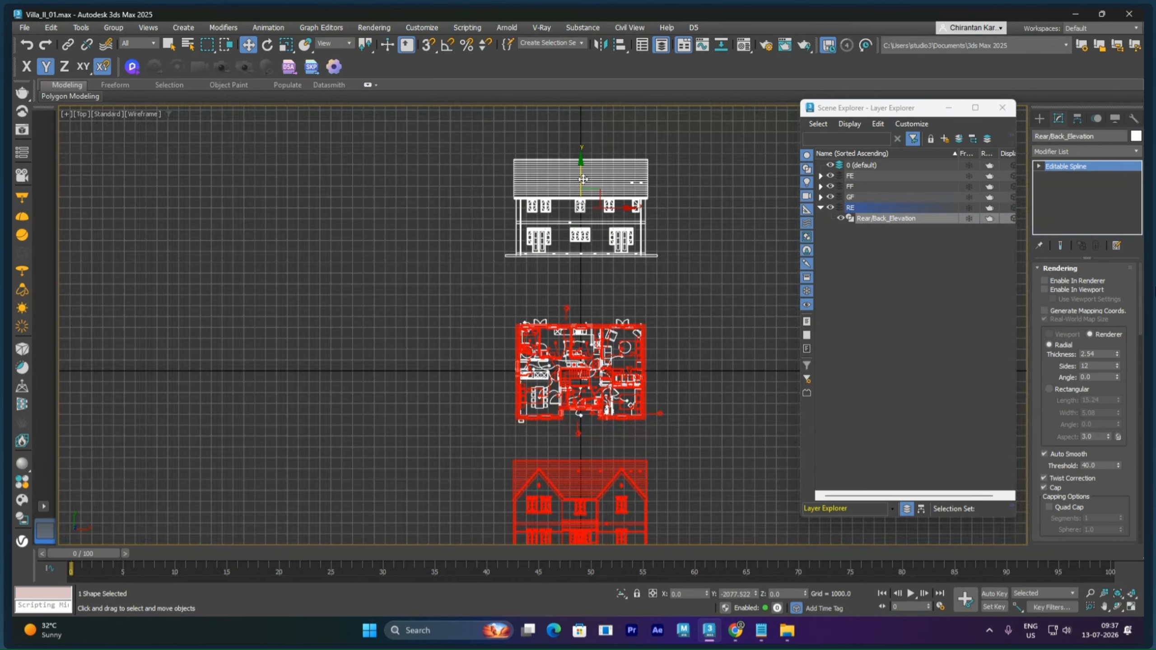
left_click_drag(583, 179, 583, 215)
scroll(627, 388, "down", 2)
middle_click_drag(644, 408, 639, 309)
left_click(685, 381)
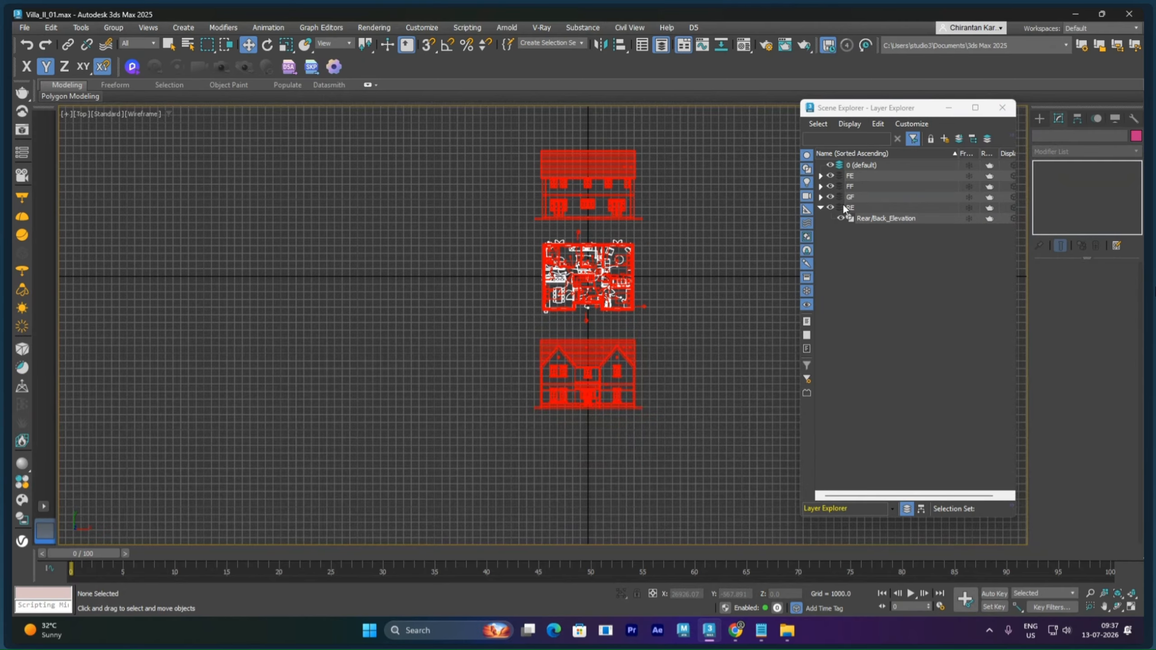
Collapse the RE layer, hide the FE, FF, GF and RE layers, and select the 0 (default) layer
left_click(820, 208)
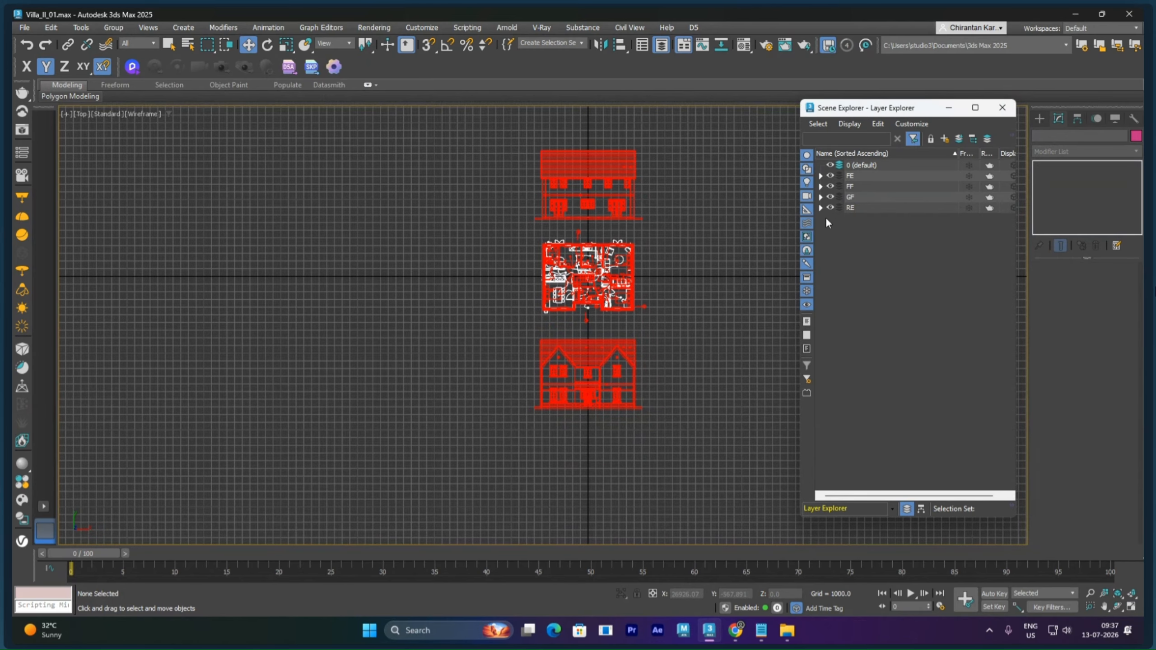
left_click(856, 166)
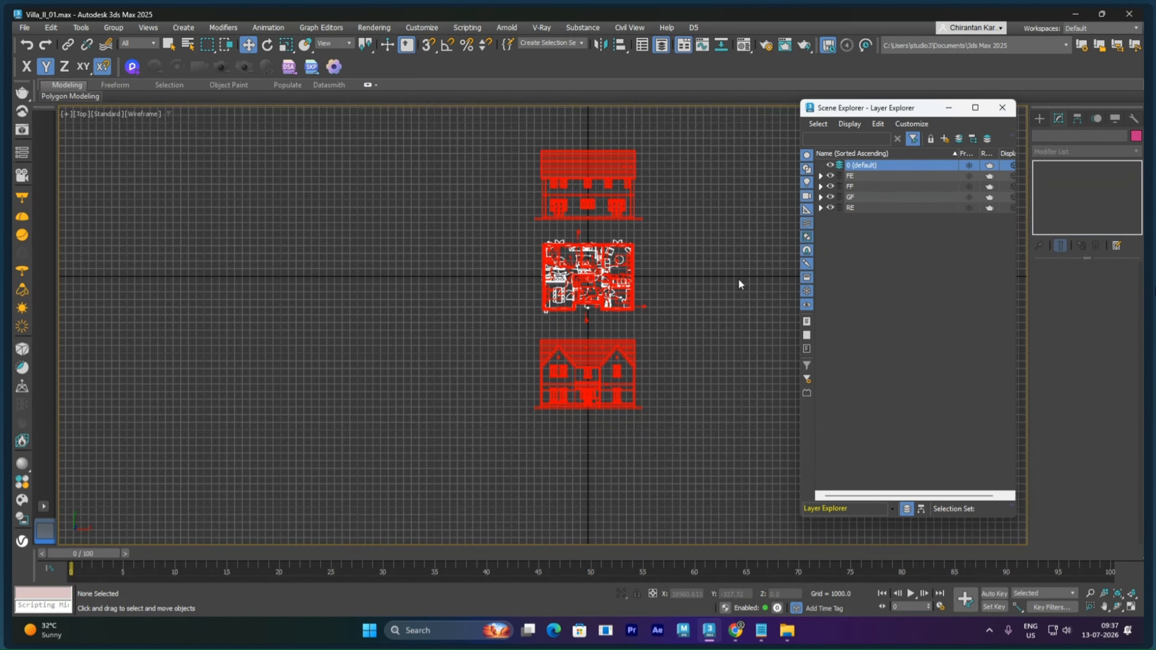
middle_click_drag(741, 284, 699, 283)
left_click_drag(831, 208, 829, 176)
left_click(867, 165)
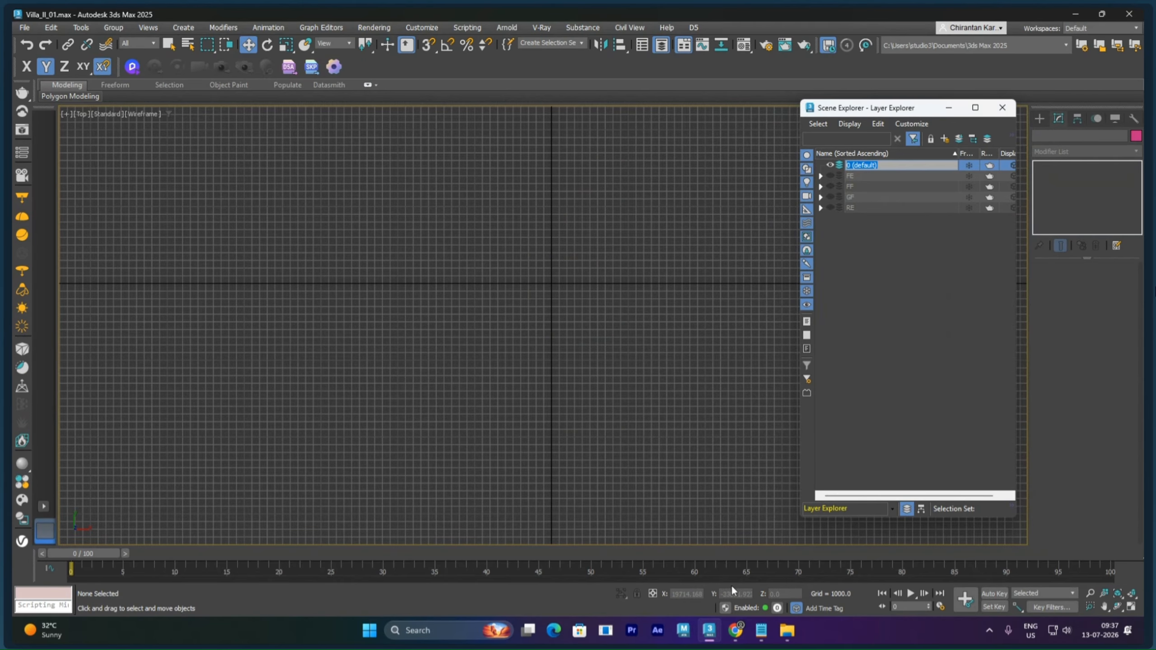
Import Side_Elevation.dwg from the AutoCAD Block folder into the 3ds Max scene
left_click(786, 631)
left_click(993, 410)
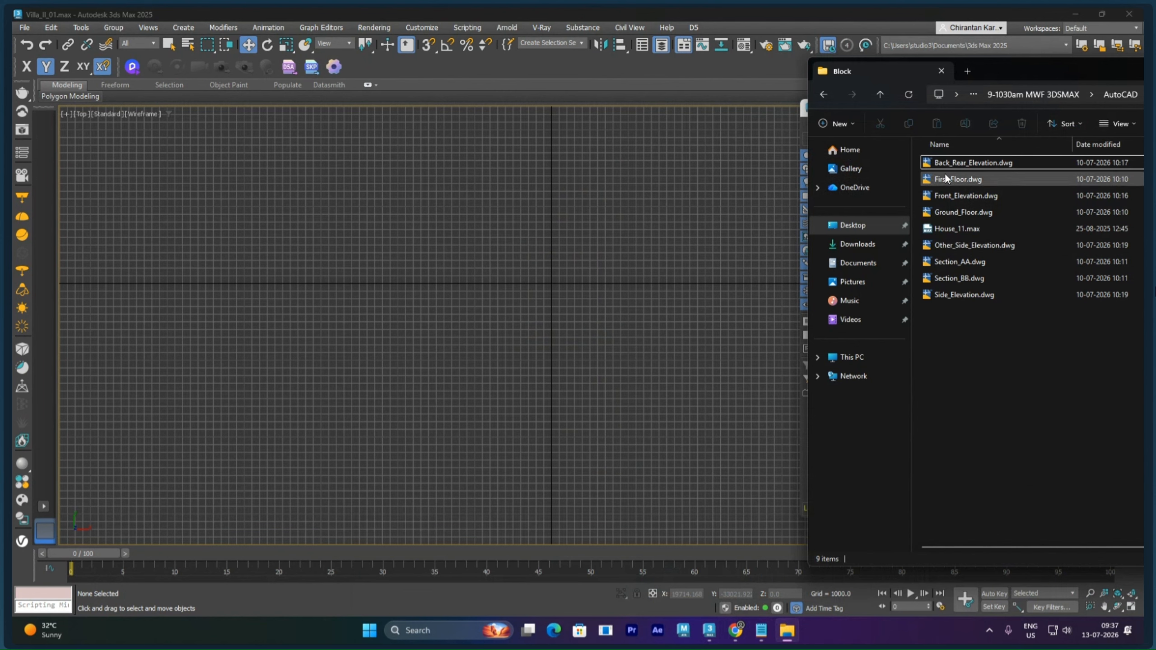
left_click(951, 295)
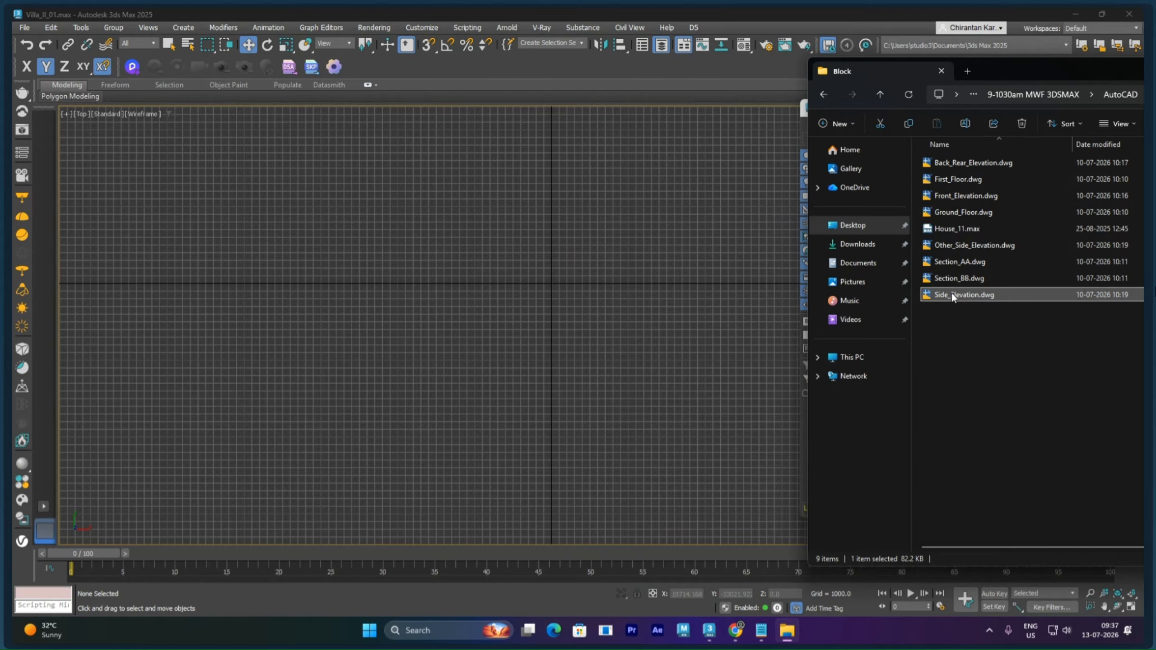
left_click(960, 246)
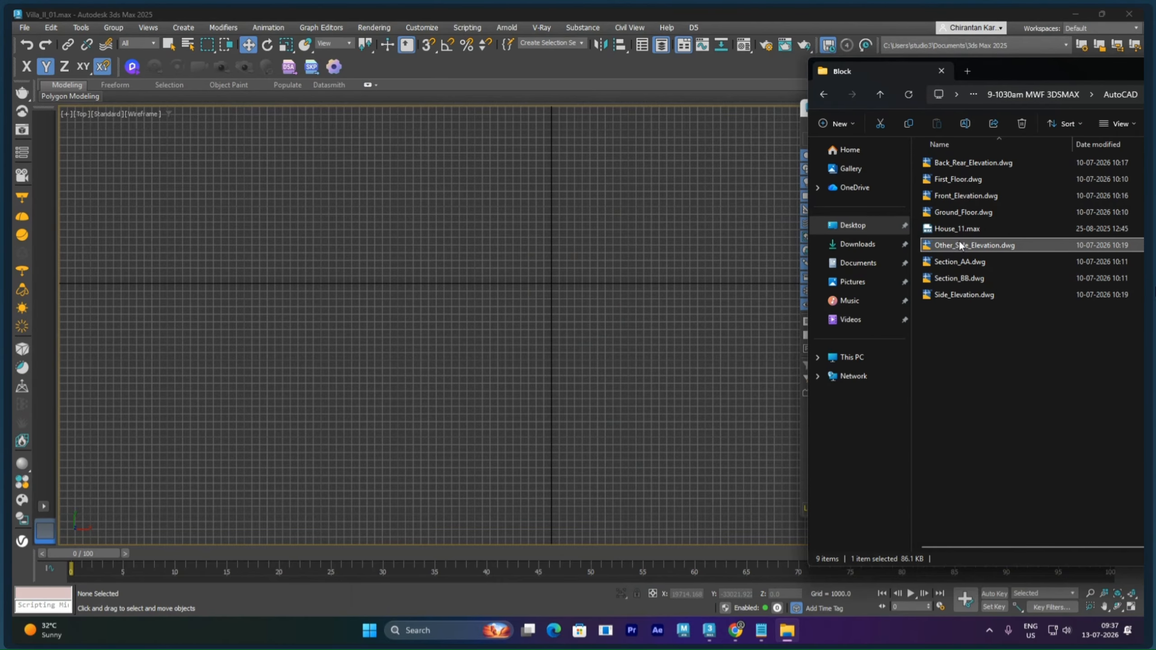
left_click(965, 293)
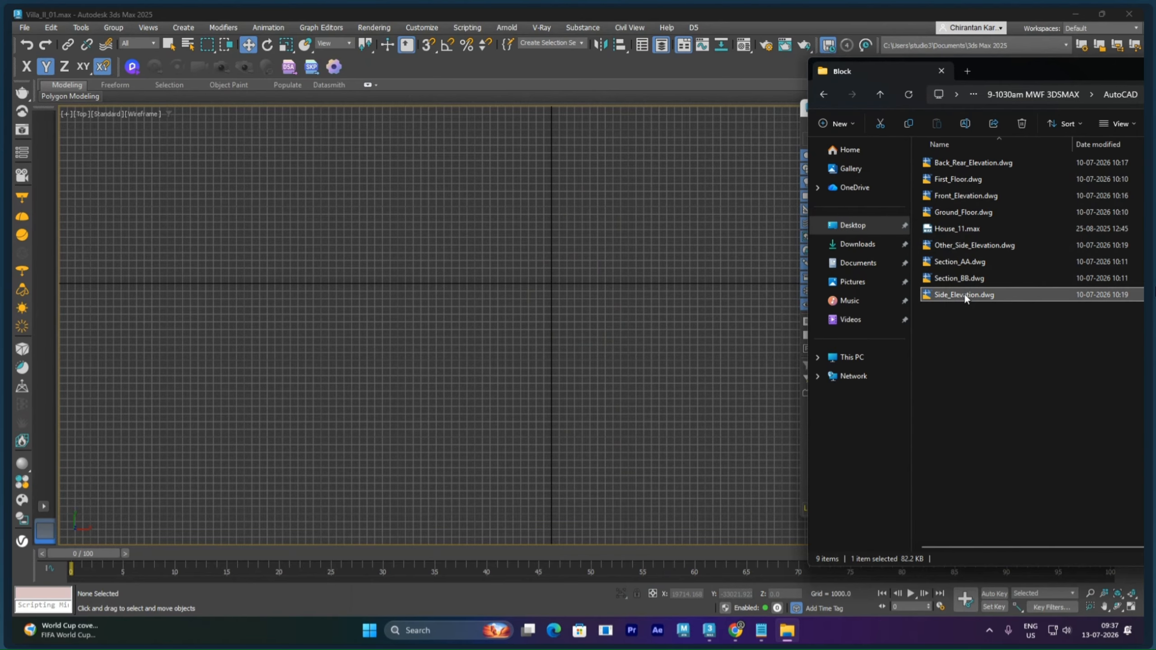
left_click_drag(965, 293, 536, 334)
left_click(552, 337)
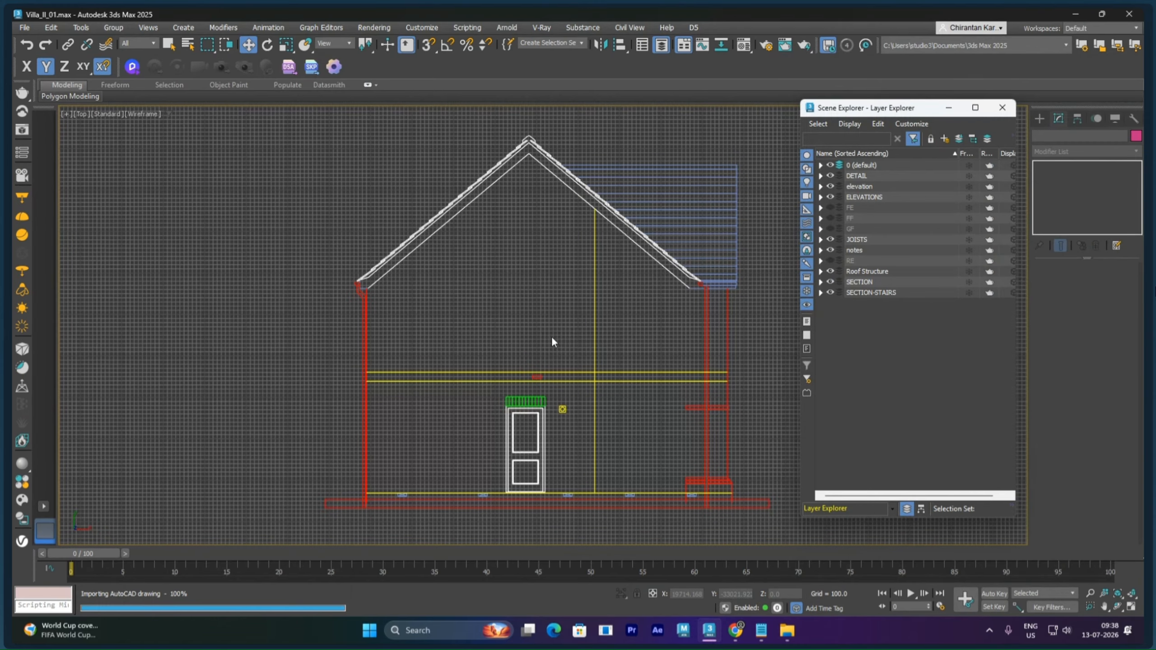
Merge the 0 (default), DETAIL, elevation, ELEVATIONS, JOISTS, notes, Roof Structure and SECTION layers into SECTION-STAIRS
left_click(854, 166)
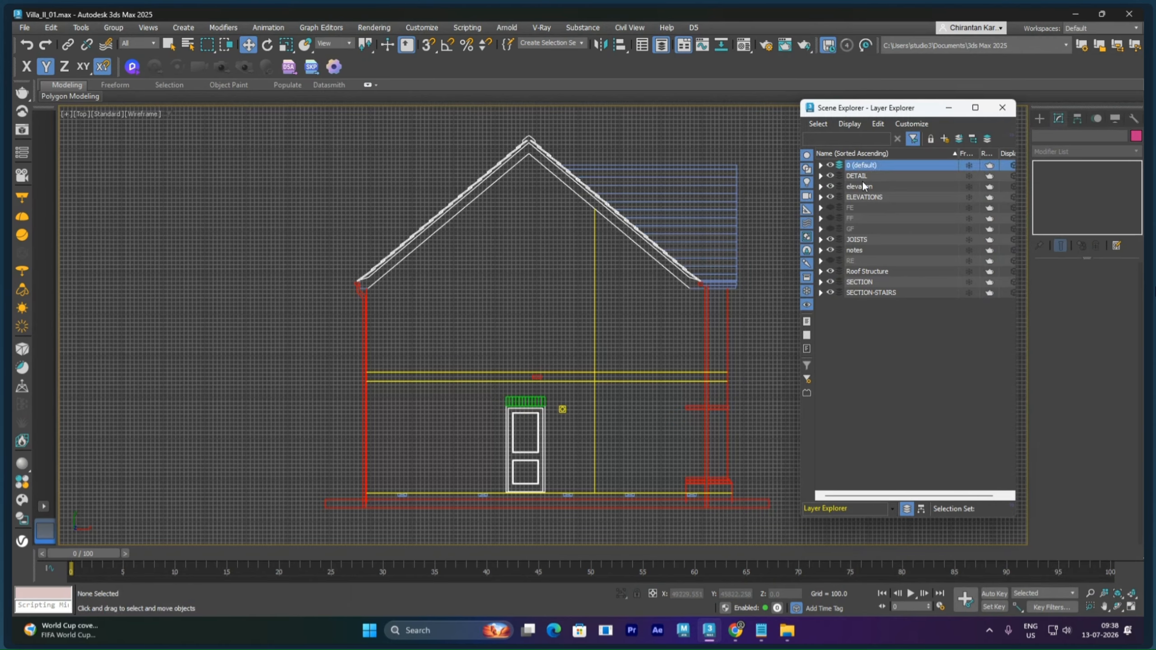
left_click(865, 197, "shift")
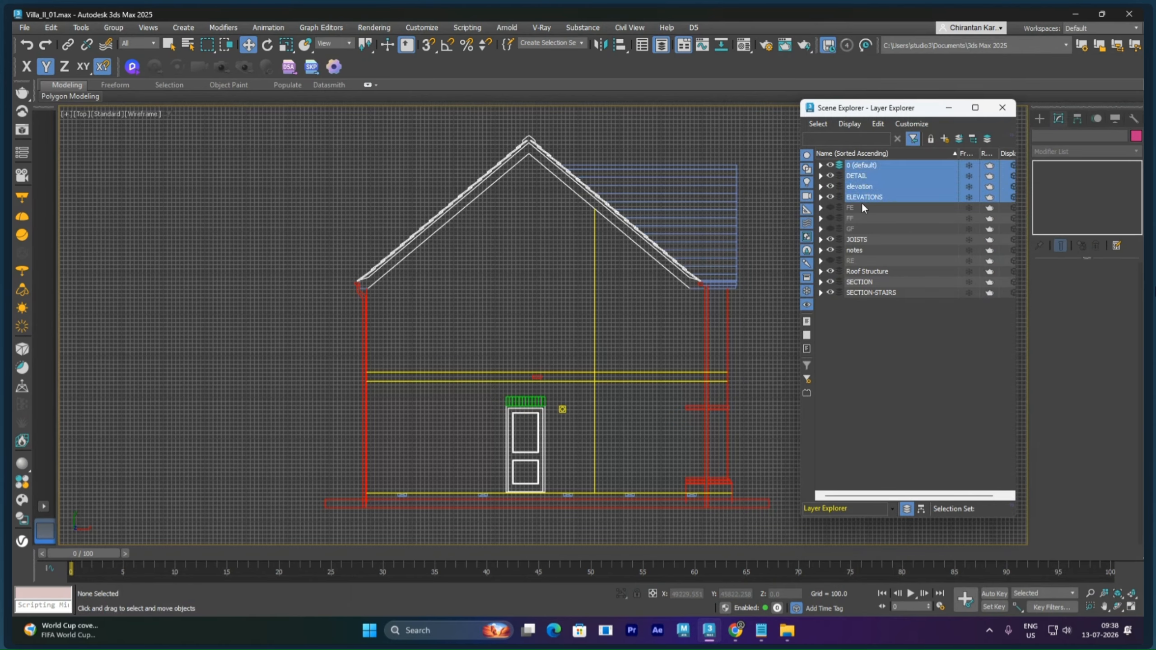
left_click(861, 241, "ctrl")
left_click(859, 250, "ctrl")
left_click(867, 272, "ctrl")
left_click(867, 282, "ctrl")
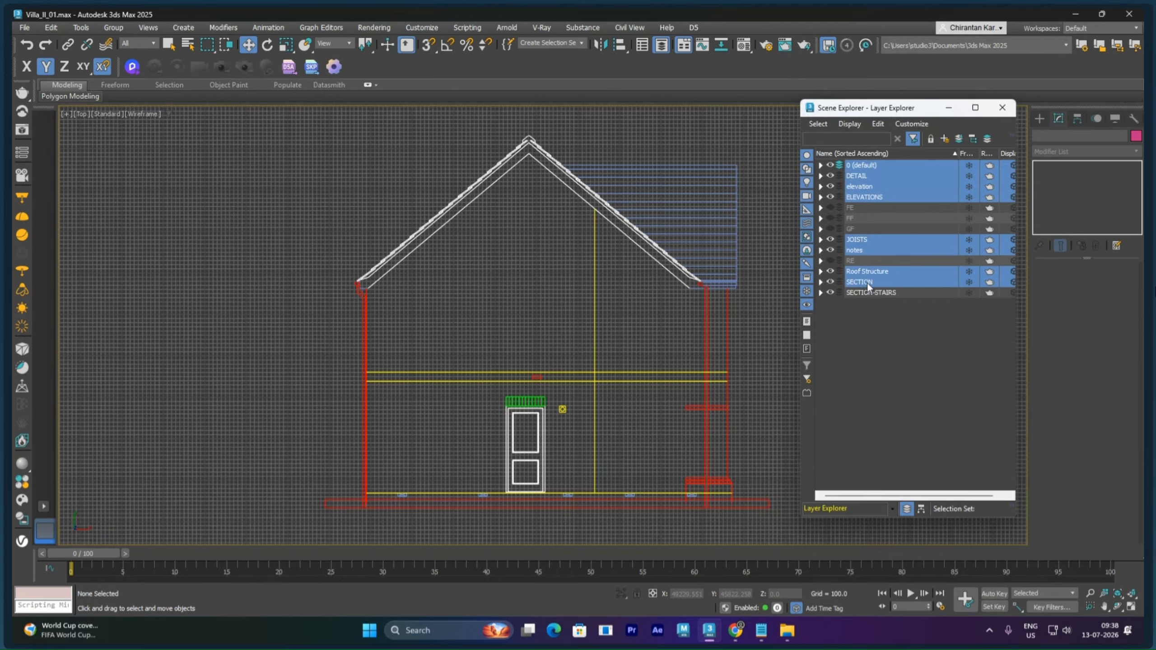
left_click(867, 292, "ctrl")
right_click(867, 292)
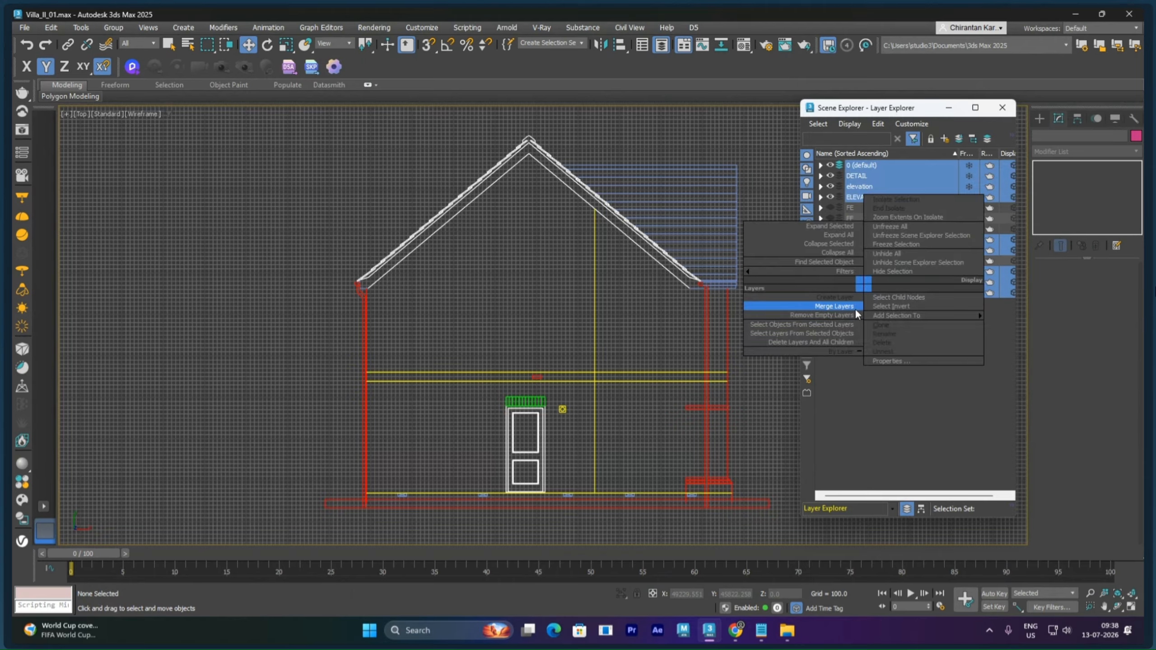
left_click(855, 306)
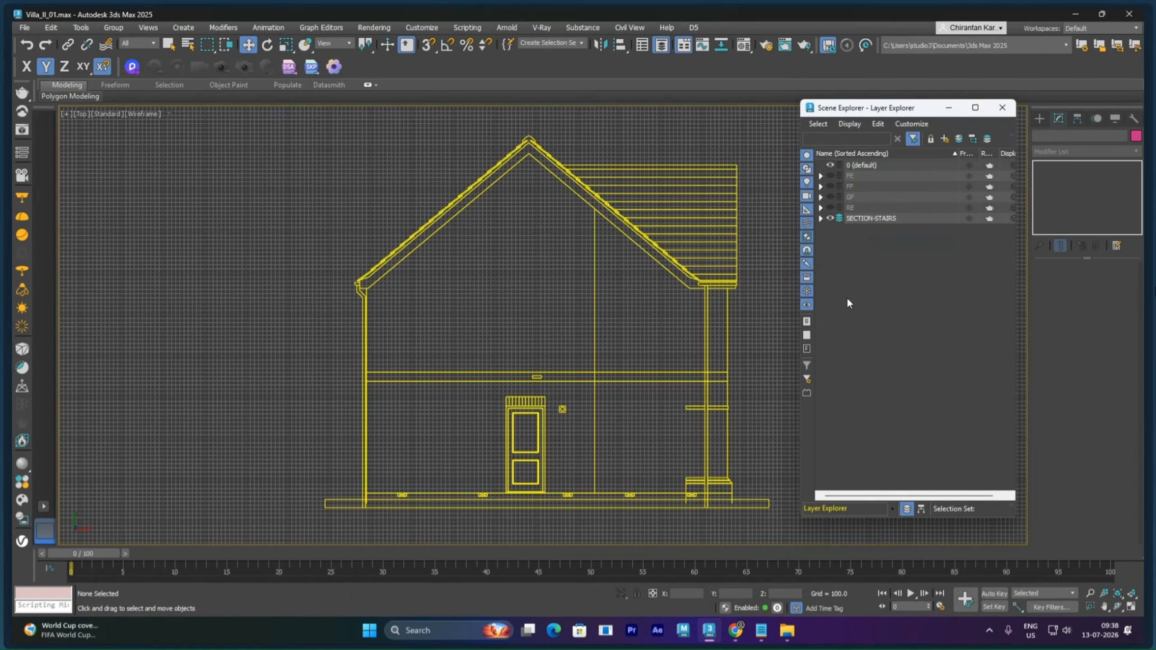
Attach all other splines on the SECTION-STAIRS layer to the roof structure spline with Attach Multiple
left_click(631, 219)
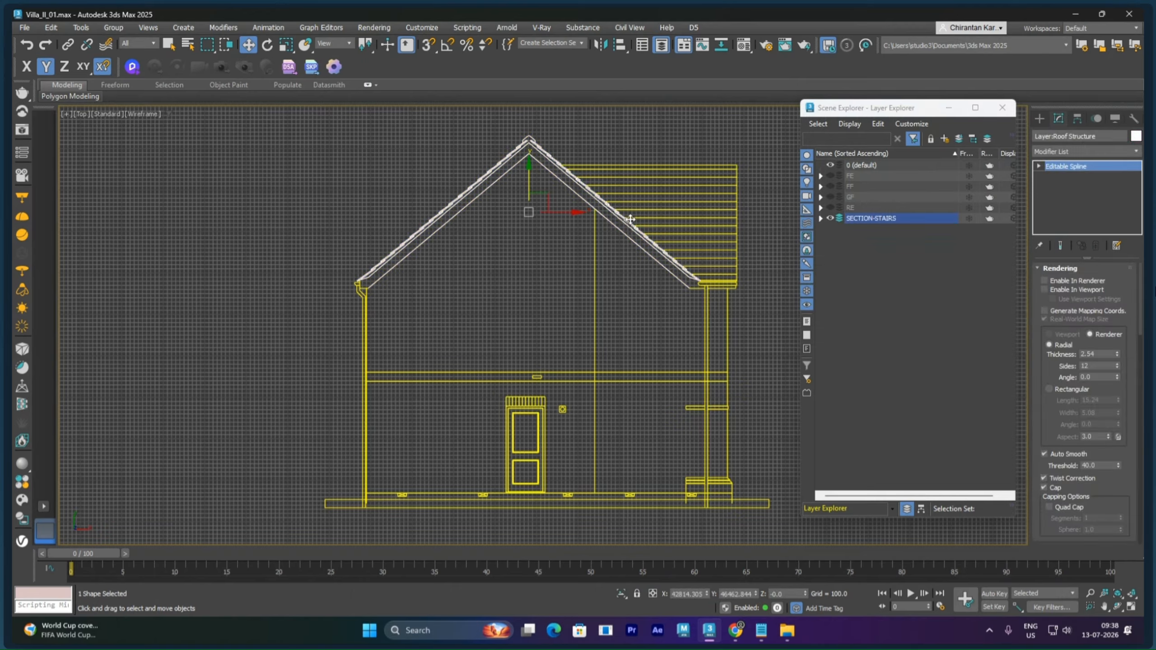
scroll(1044, 399, "down", 3)
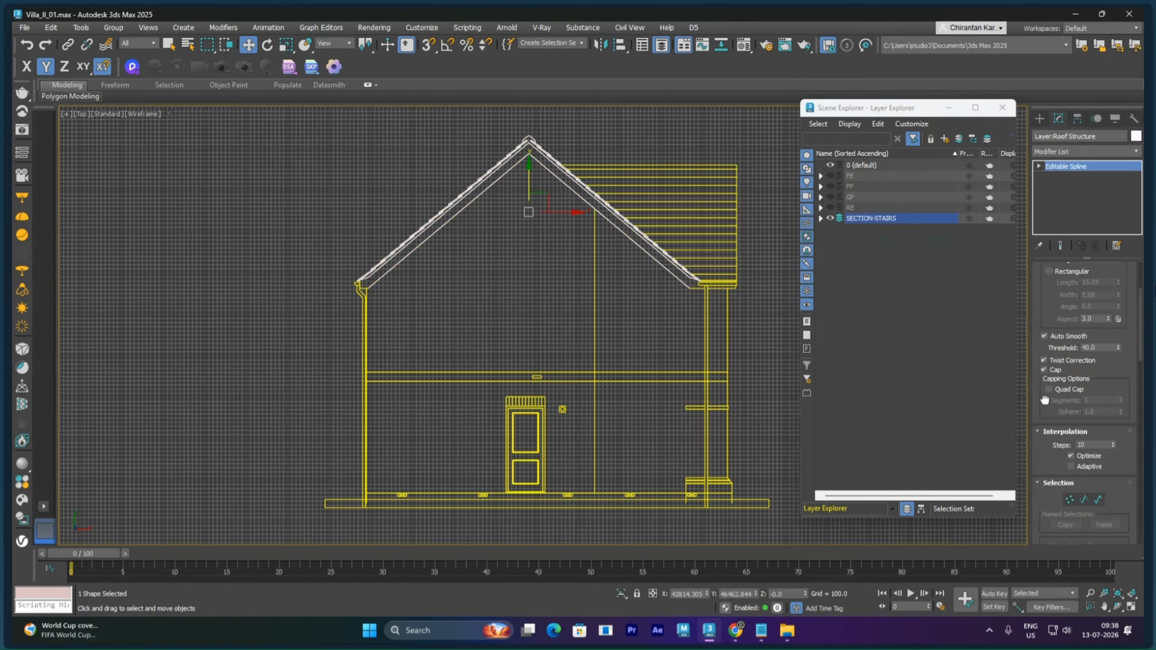
scroll(1045, 399, "down", 5)
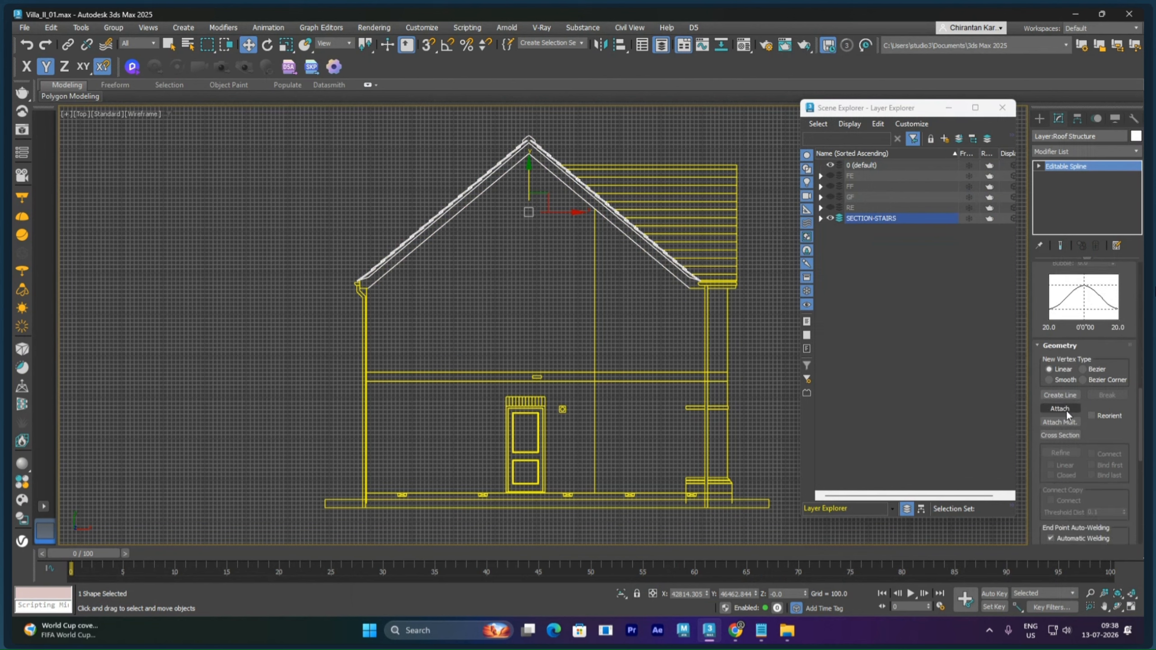
left_click(1066, 421)
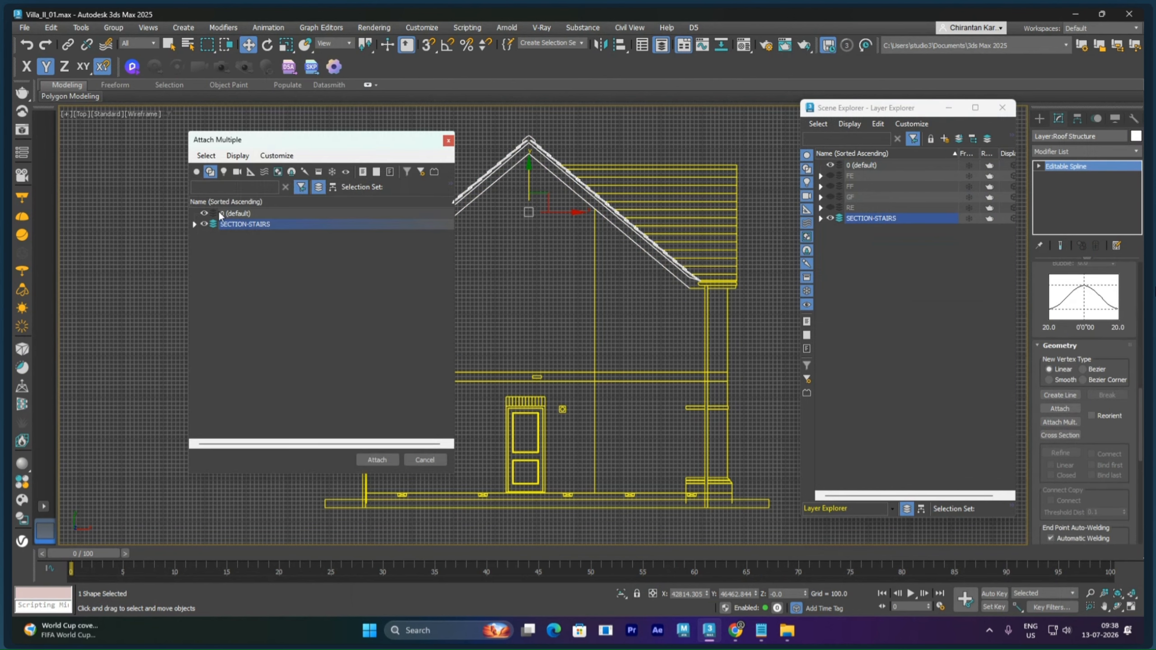
left_click(197, 172)
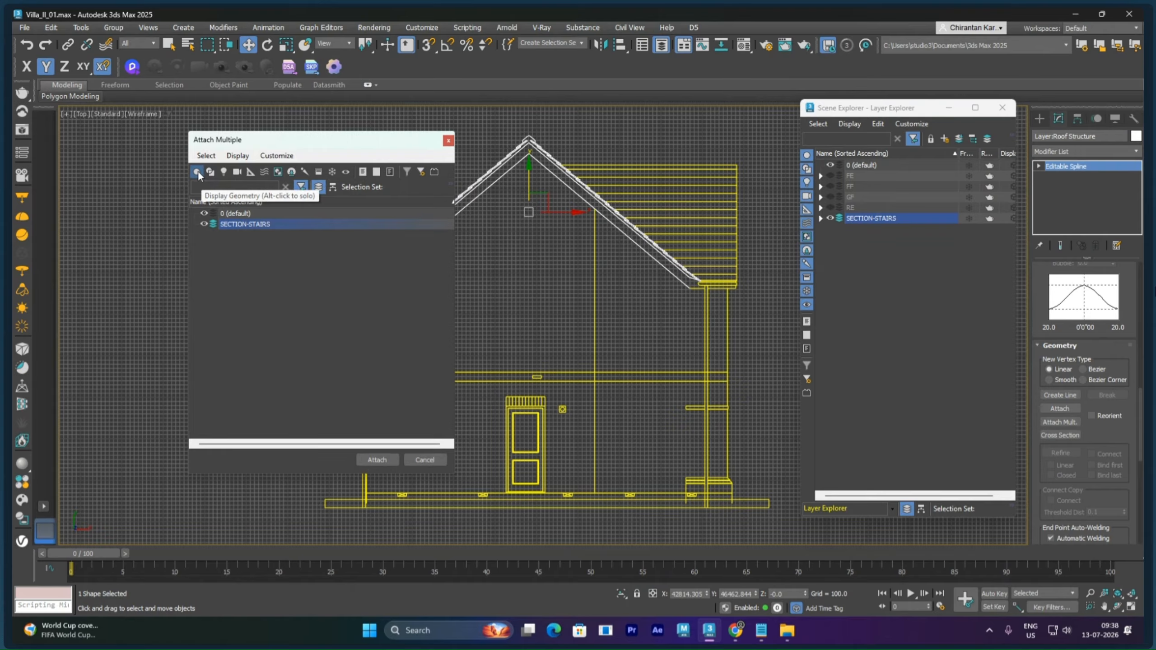
left_click(210, 172)
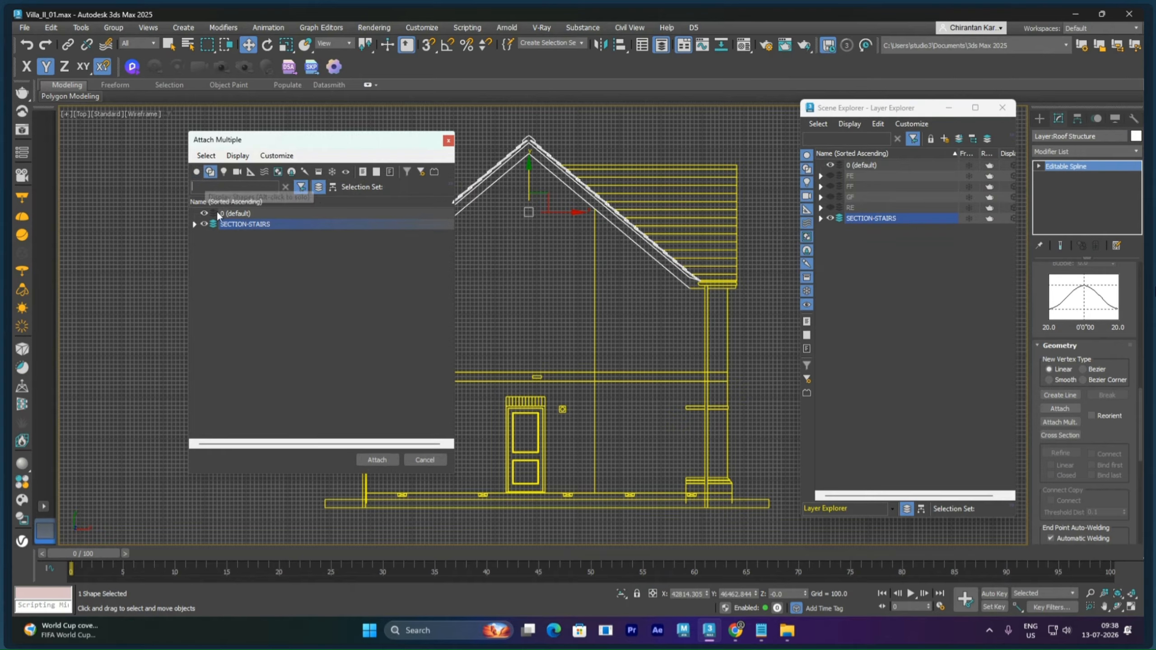
left_click(193, 224)
left_click(241, 235)
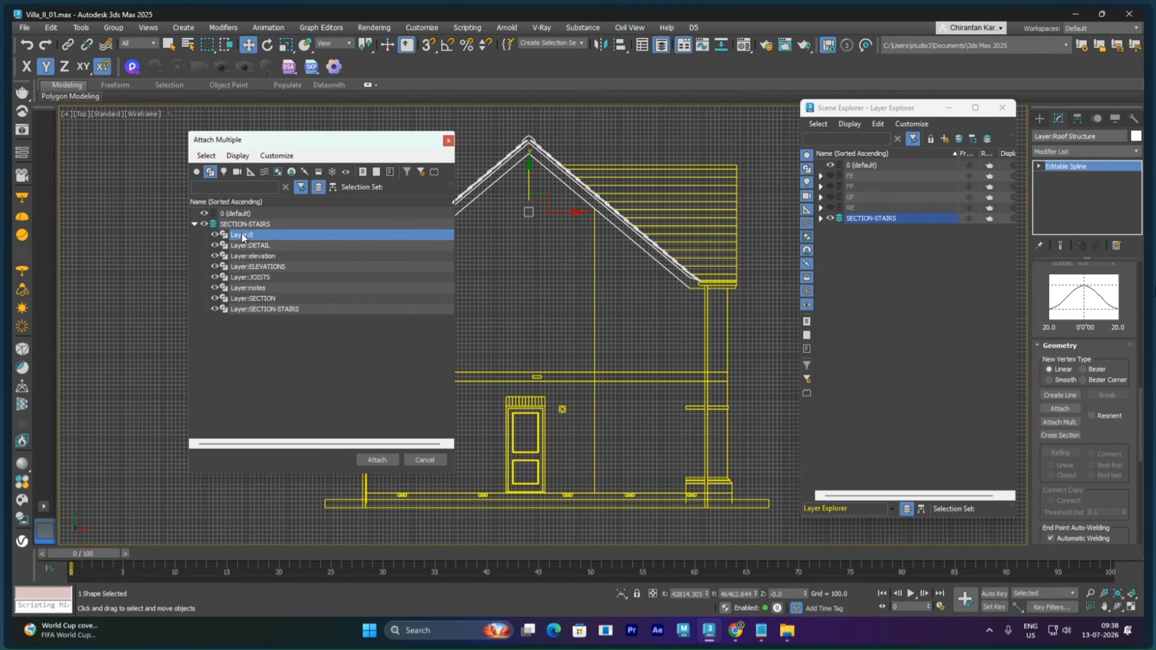
left_click(251, 309, "shift")
left_click(378, 460)
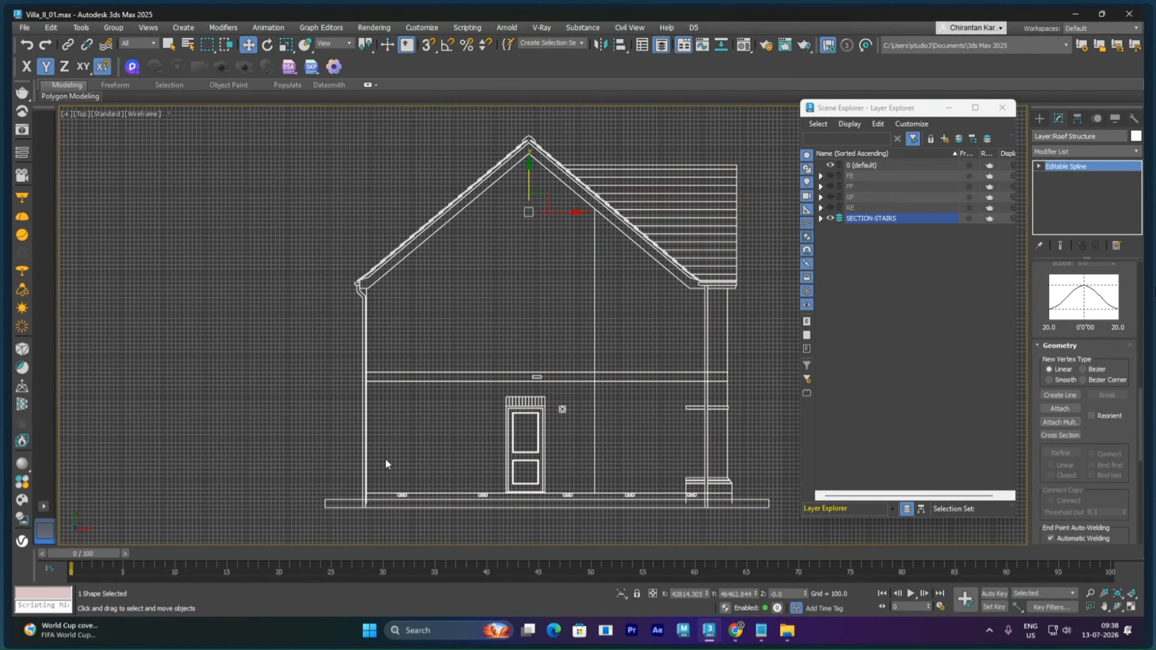
Rename the combined spline as Side_Elevation and its layer as SE, and expand the layer
left_click(1091, 137)
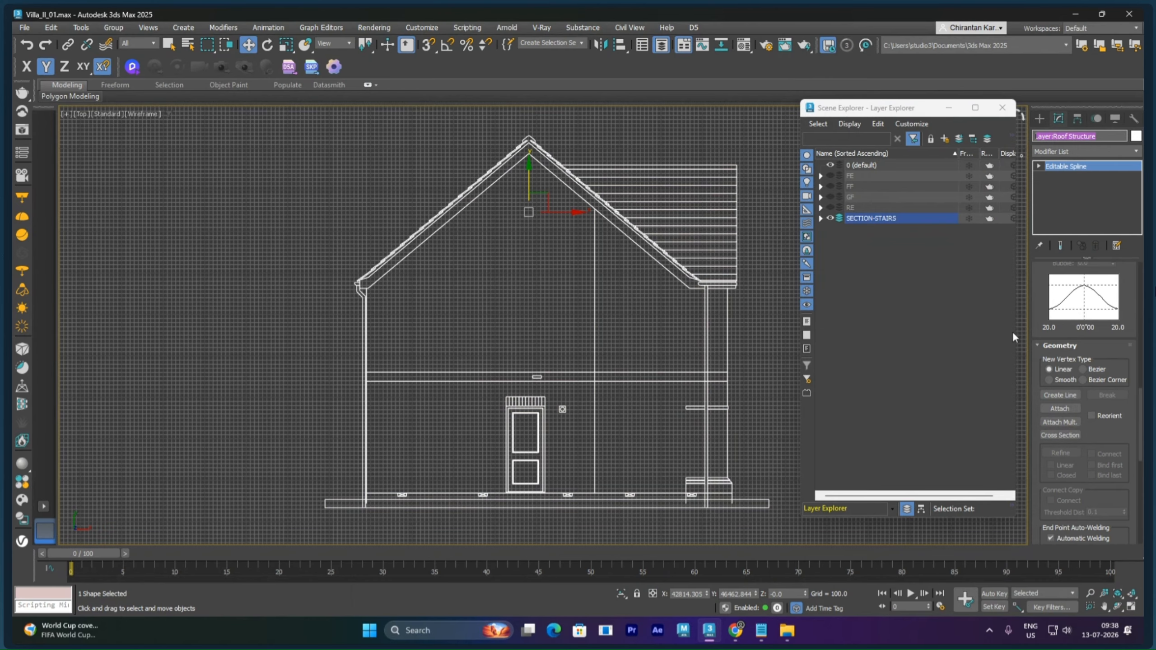
type("Side_")
left_click(877, 248)
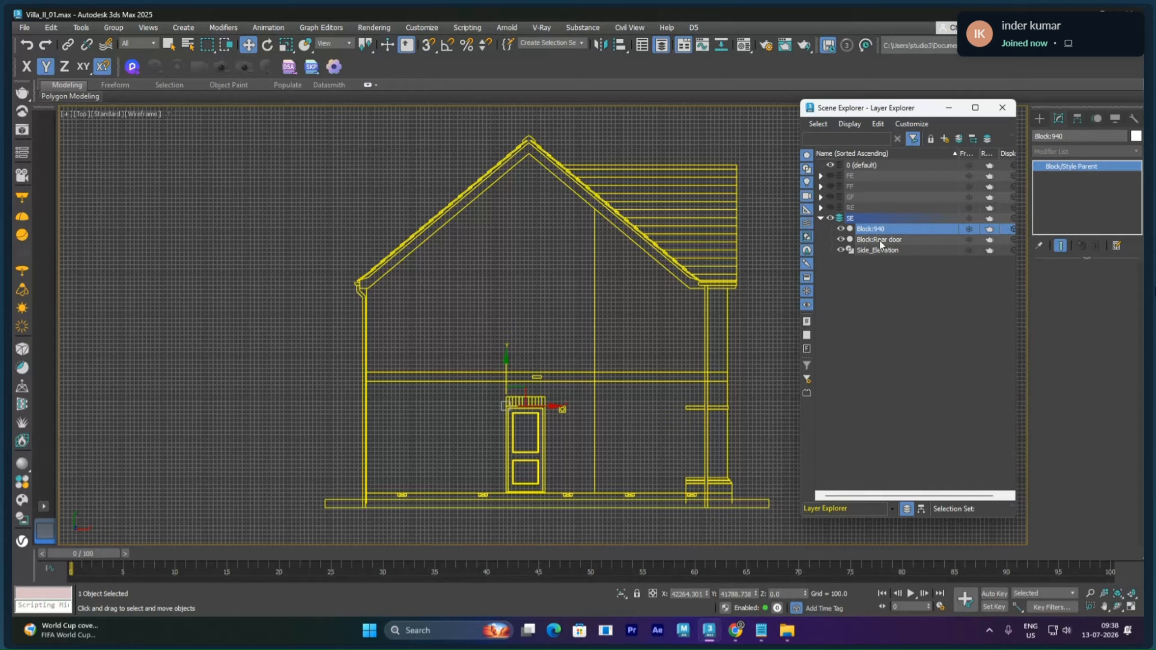
Delete the leftover Block:940 and Block:Rear door objects from the SE layer
left_click(879, 240, "ctrl")
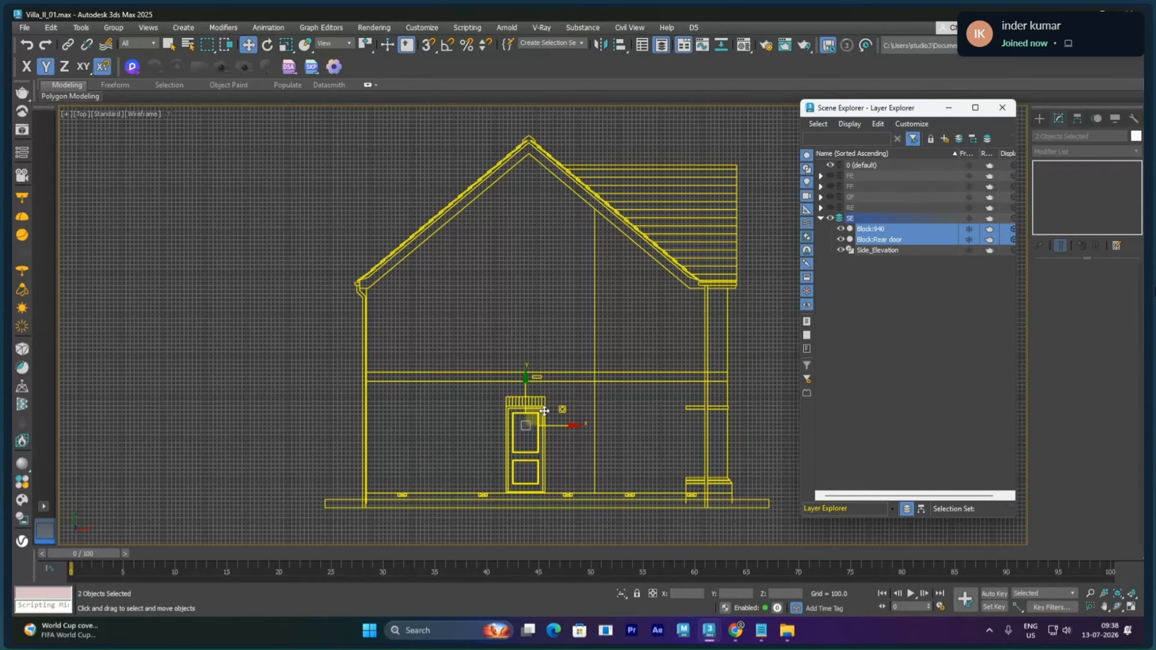
left_click_drag(545, 412, 456, 258)
key("Delete")
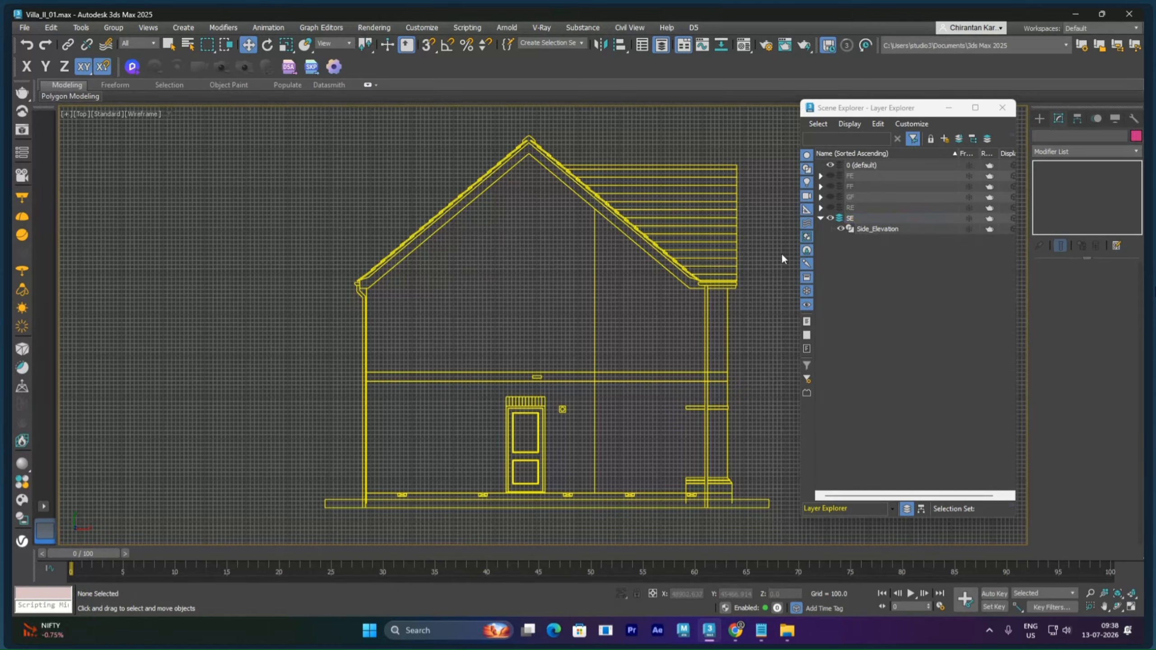
left_click(869, 229)
left_click(848, 218)
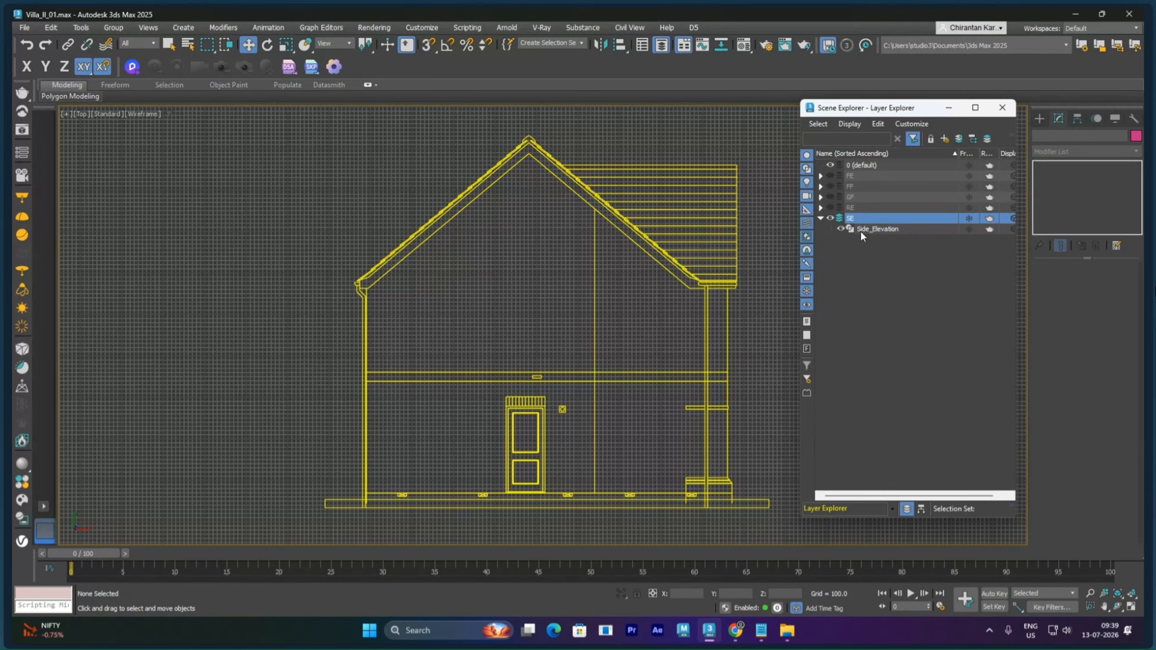
Center the side elevation's pivot on the object using Affect Pivot Only
scroll(573, 296, "down", 6)
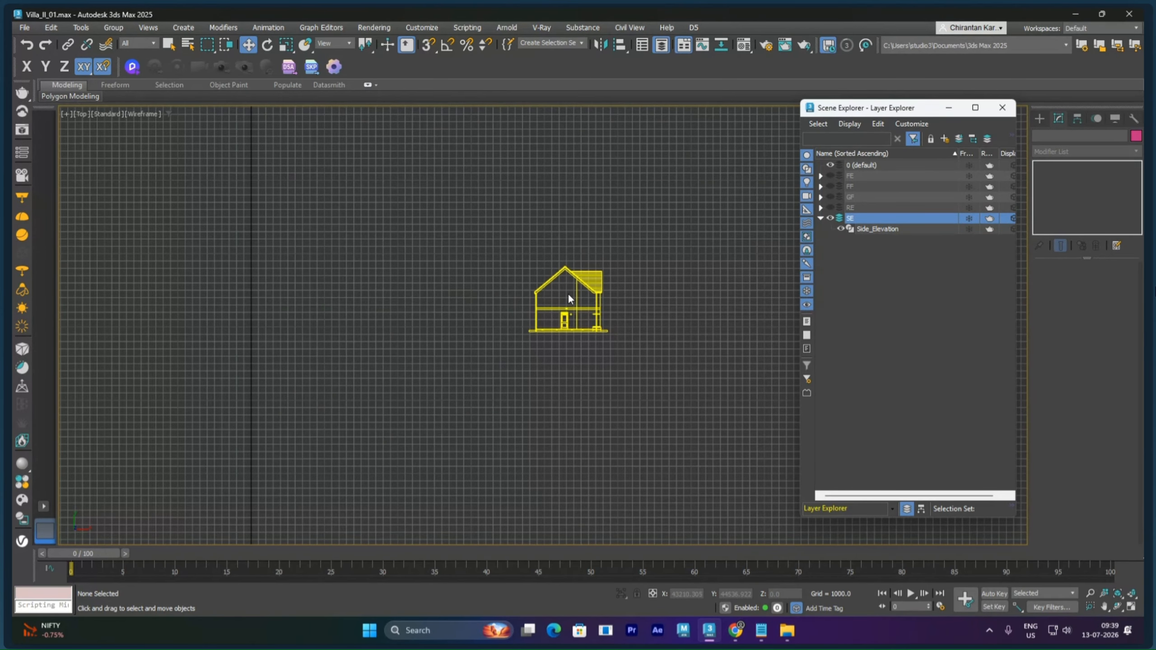
left_click(602, 273)
left_click(1076, 119)
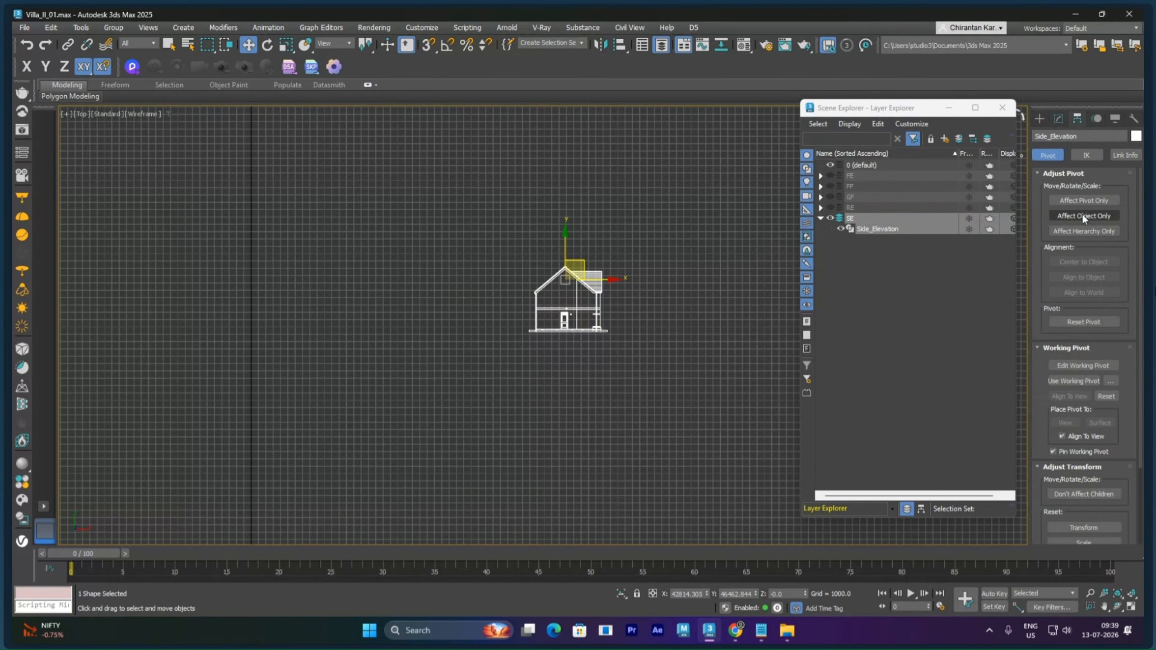
left_click(1082, 200)
left_click(1079, 261)
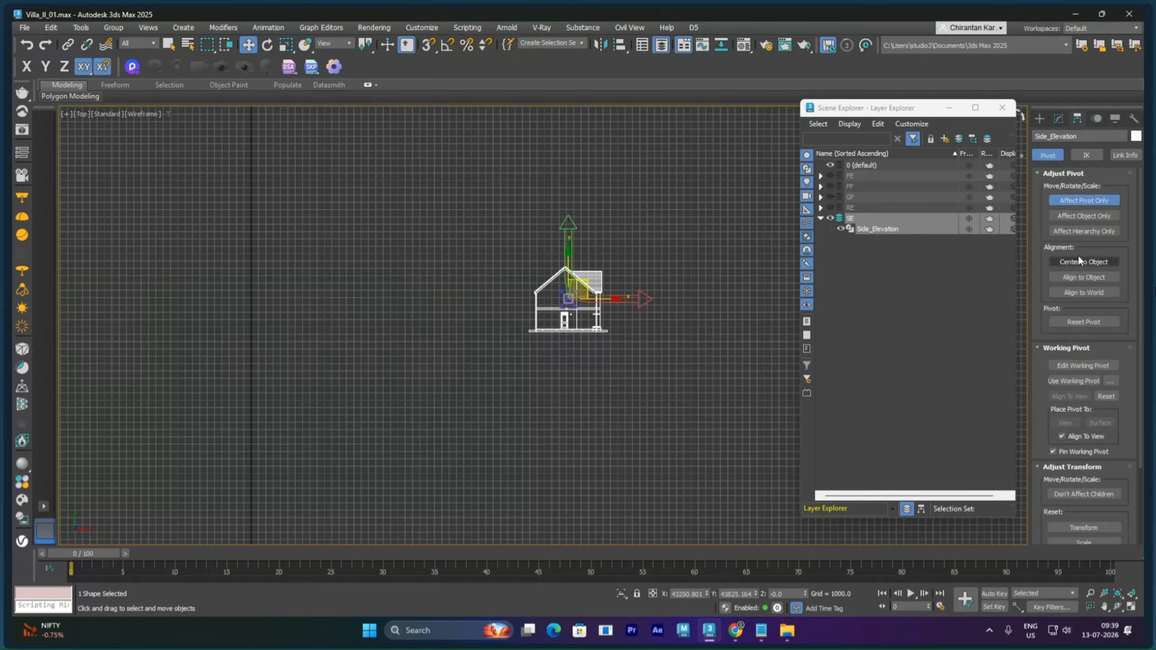
left_click(1079, 201)
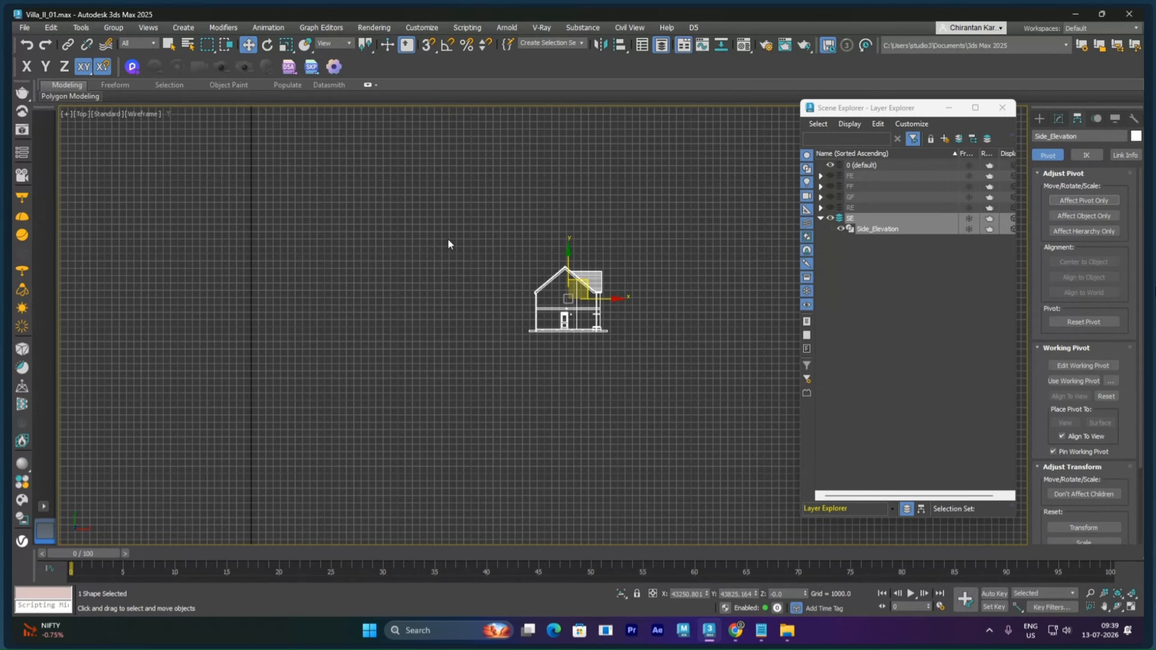
Move the side elevation to the world origin by setting its absolute X, Y and Z coordinates to 0
key("F12")
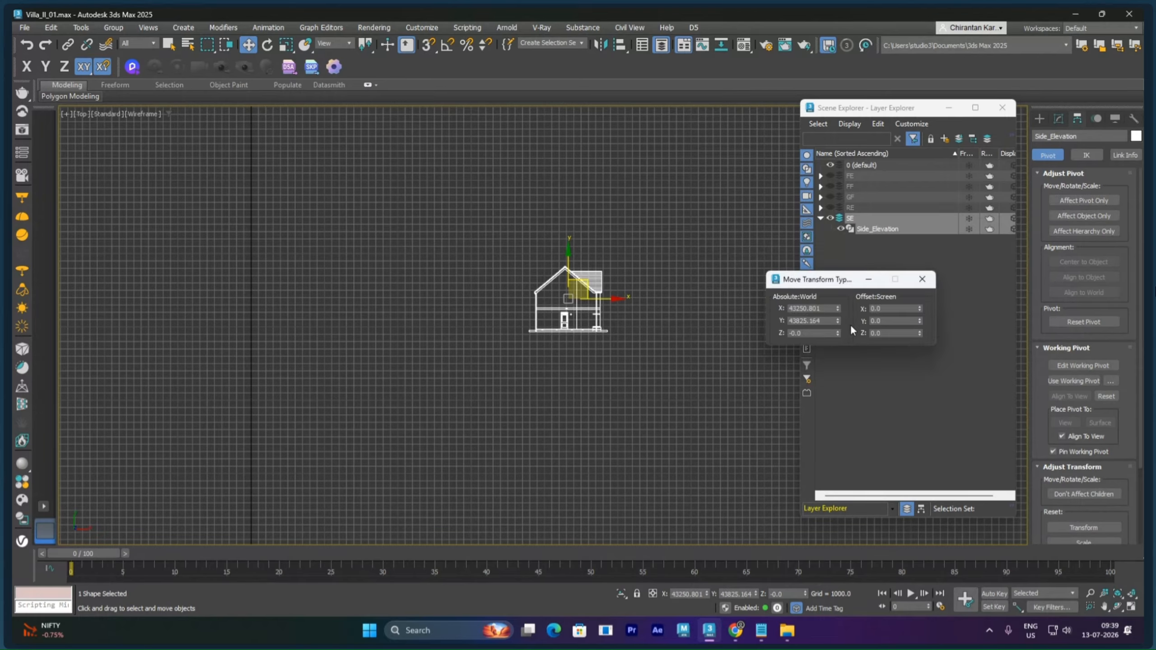
right_click(838, 308)
right_click(838, 320)
right_click(837, 333)
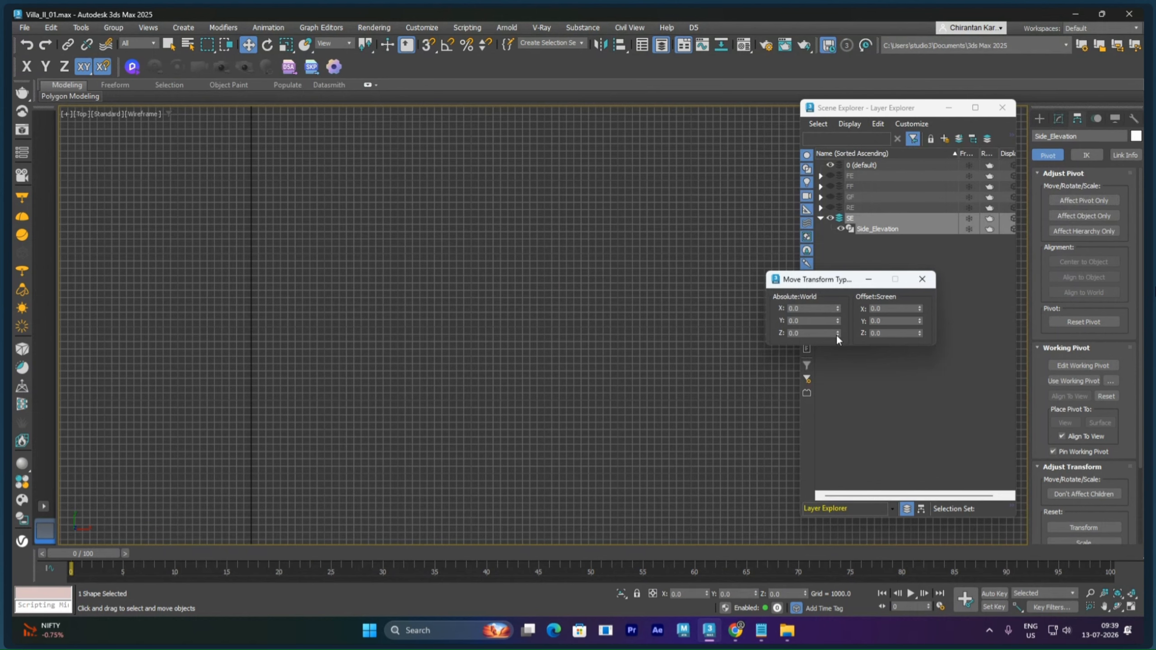
left_click(922, 279)
Move the side elevation in the negative X direction to about -18137, keeping it level with the origin
scroll(560, 282, "down", 3)
middle_click_drag(560, 282, 494, 360)
middle_click_drag(459, 470, 615, 224)
scroll(615, 223, "up", 2)
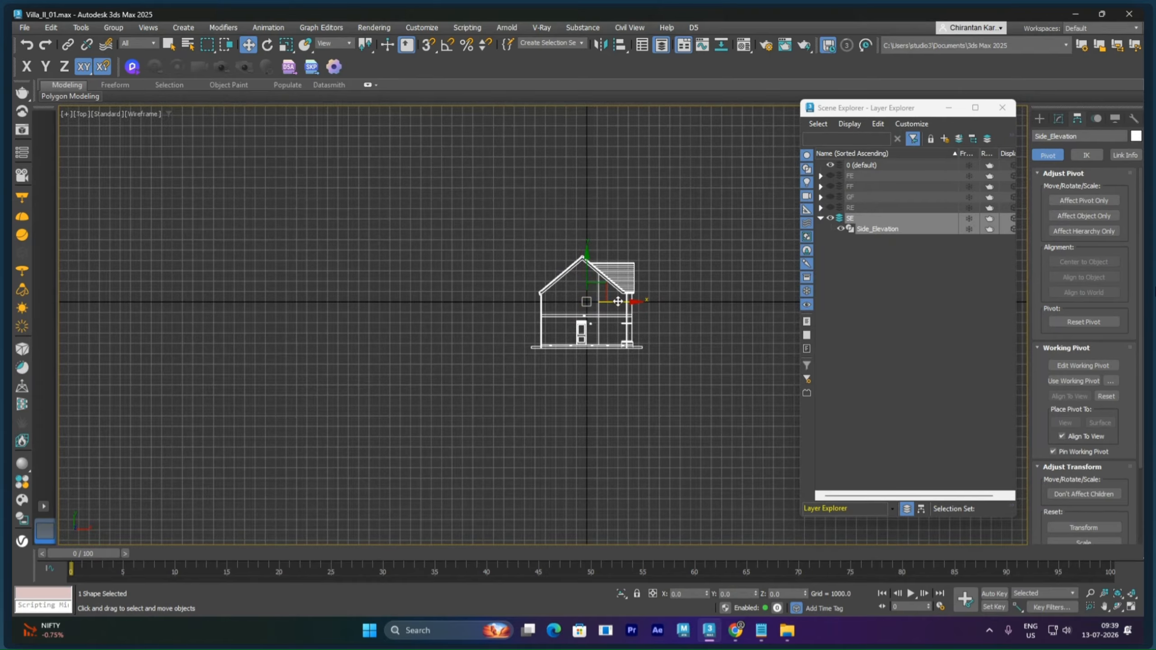
left_click_drag(619, 302, 430, 289)
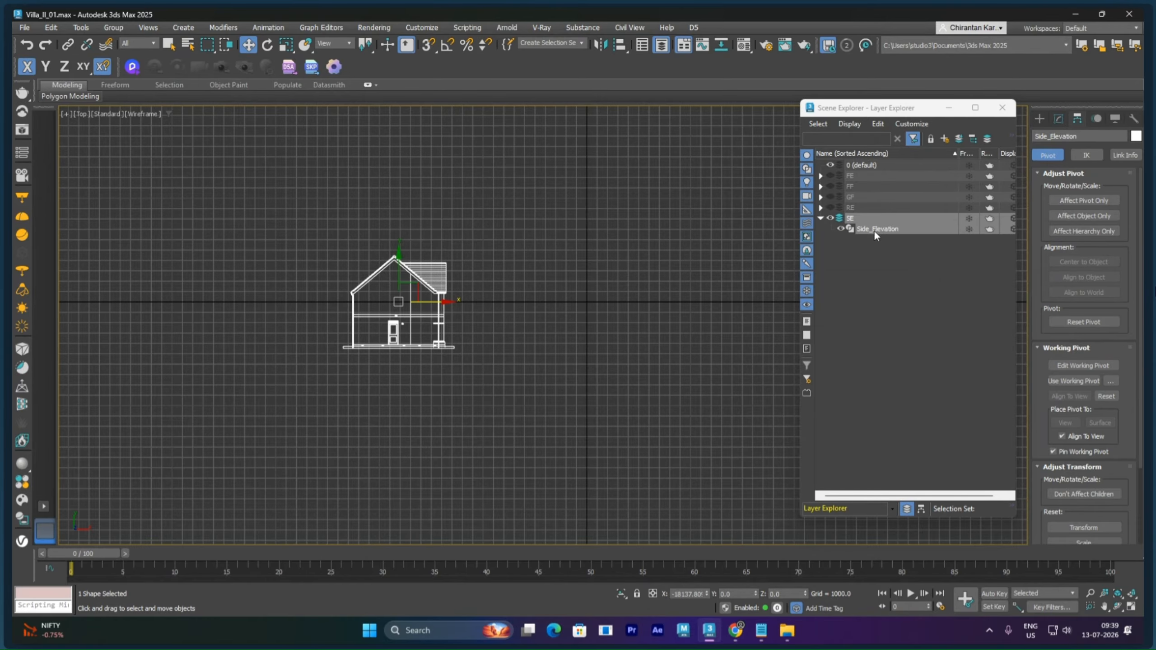
Unhide the RE, GF, FF and FE layers alongside the side elevation and clear the selection
left_click(830, 208)
left_click(830, 197)
left_click(830, 186)
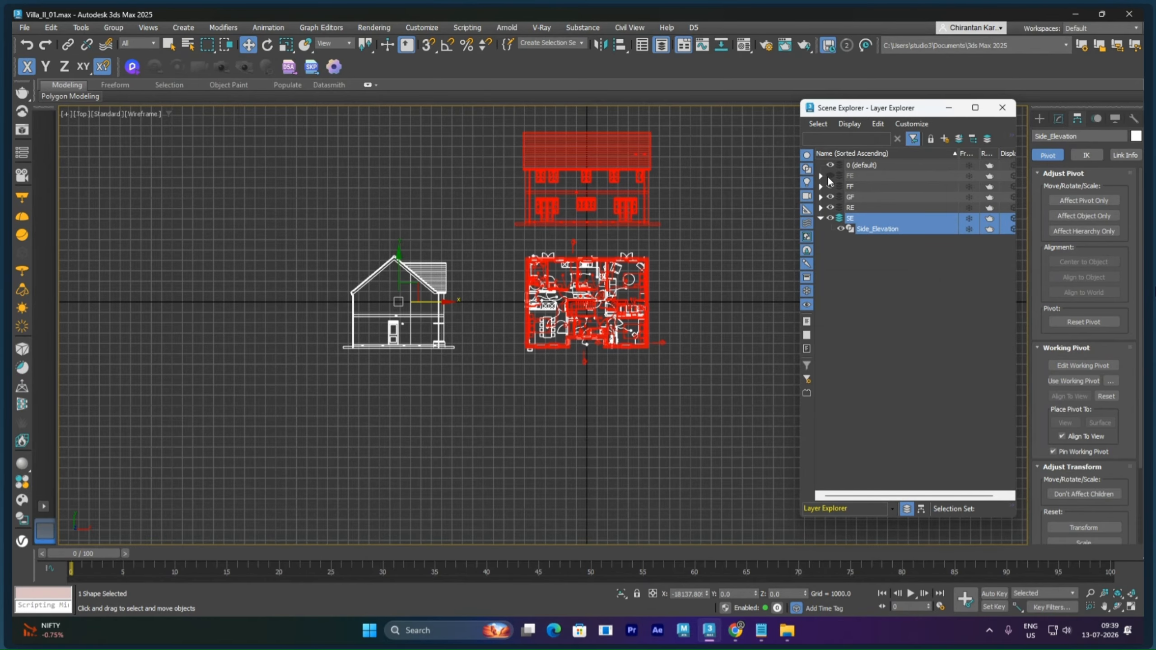
left_click(829, 176)
left_click(449, 385)
Examine the side elevation's door and wall details against the facing side of the ground floor plan
scroll(448, 376, "up", 2)
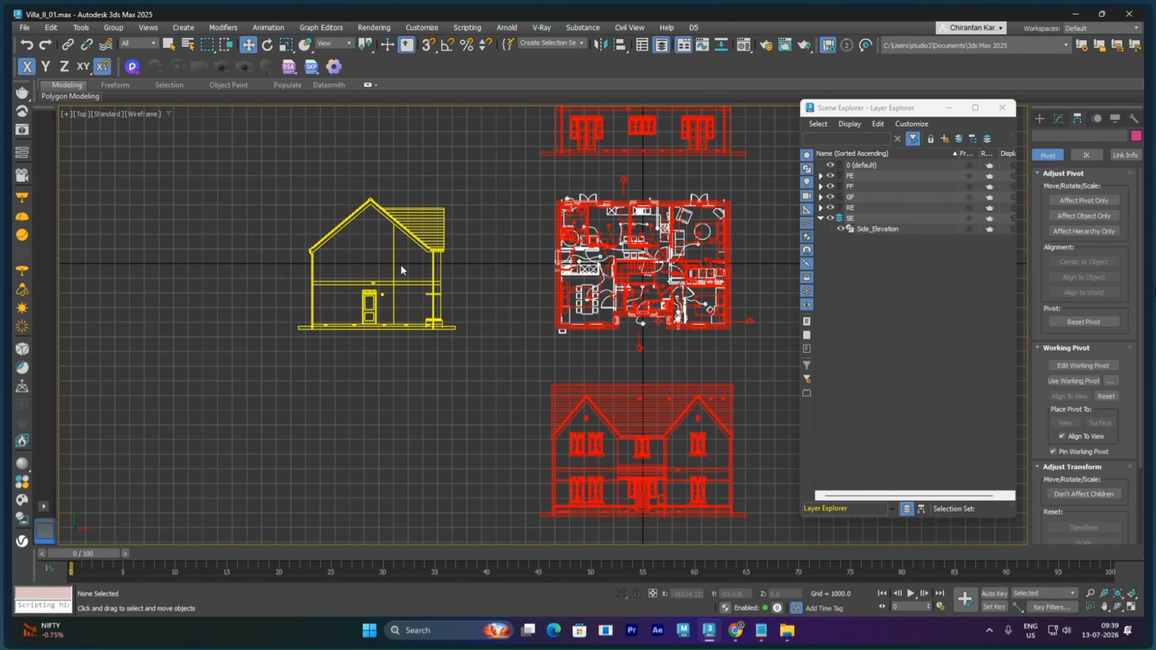
scroll(410, 296, "up", 6)
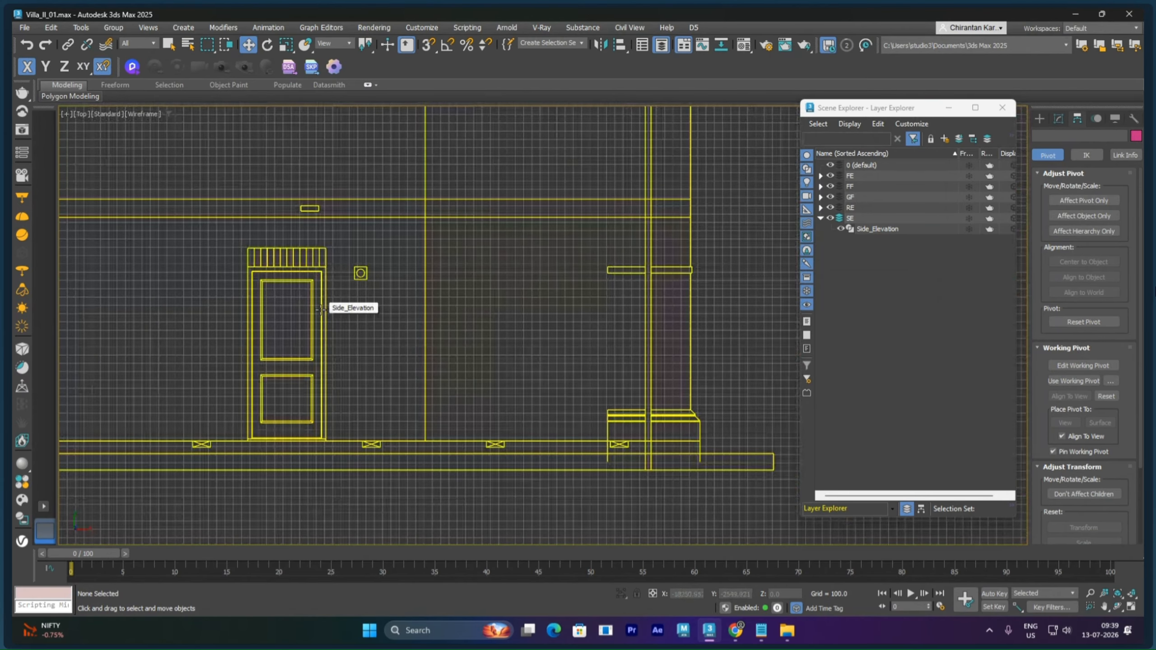
scroll(321, 309, "down", 7)
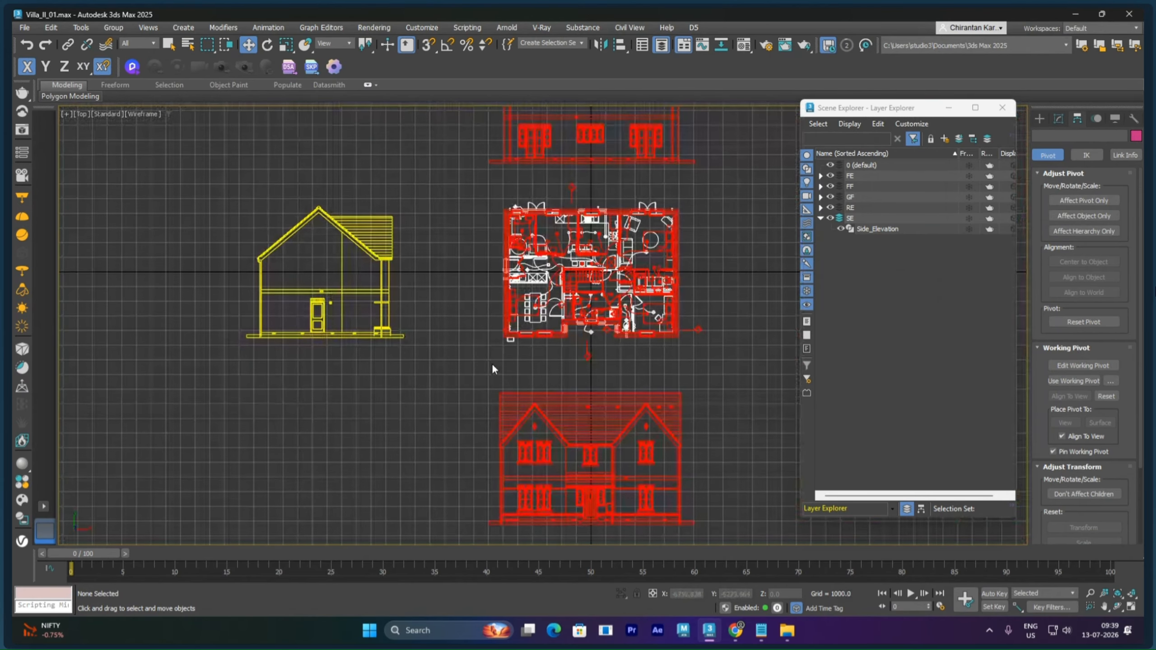
left_click(511, 342)
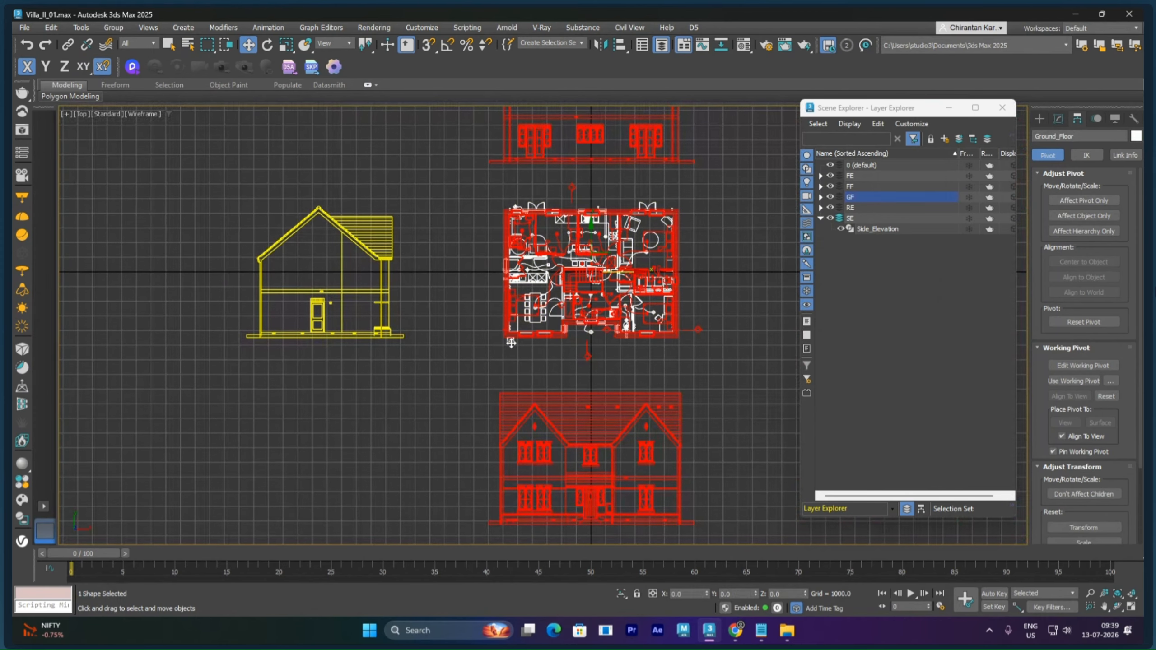
left_click(401, 337, "ctrl")
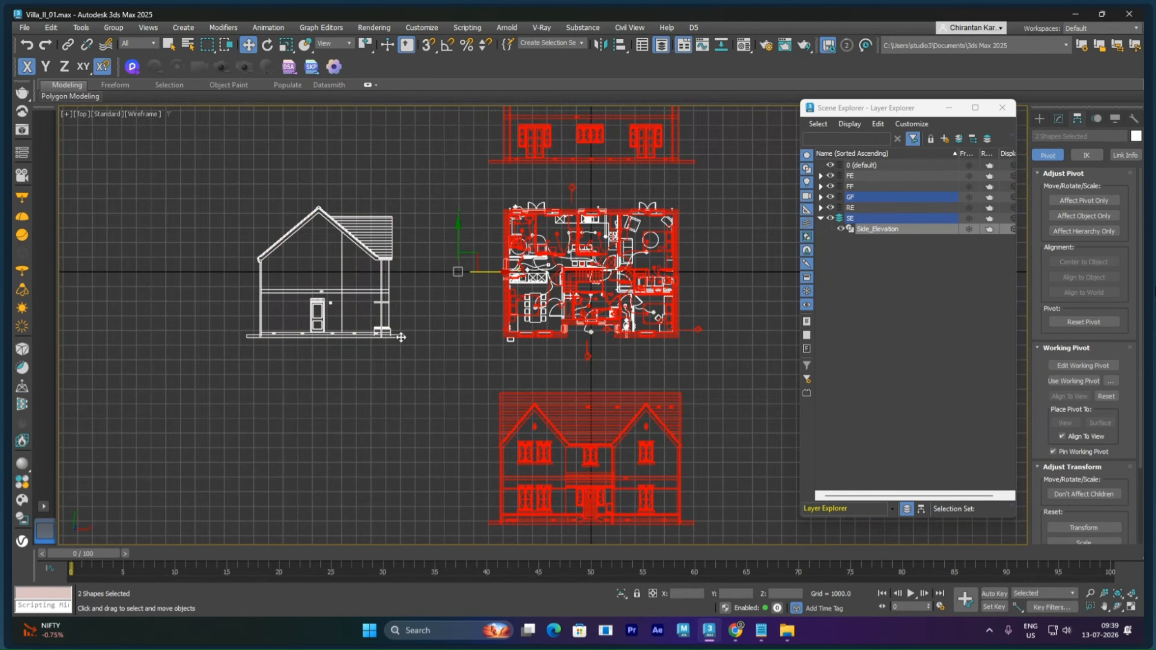
left_click(445, 351)
scroll(484, 289, "up", 4)
scroll(485, 295, "up", 2)
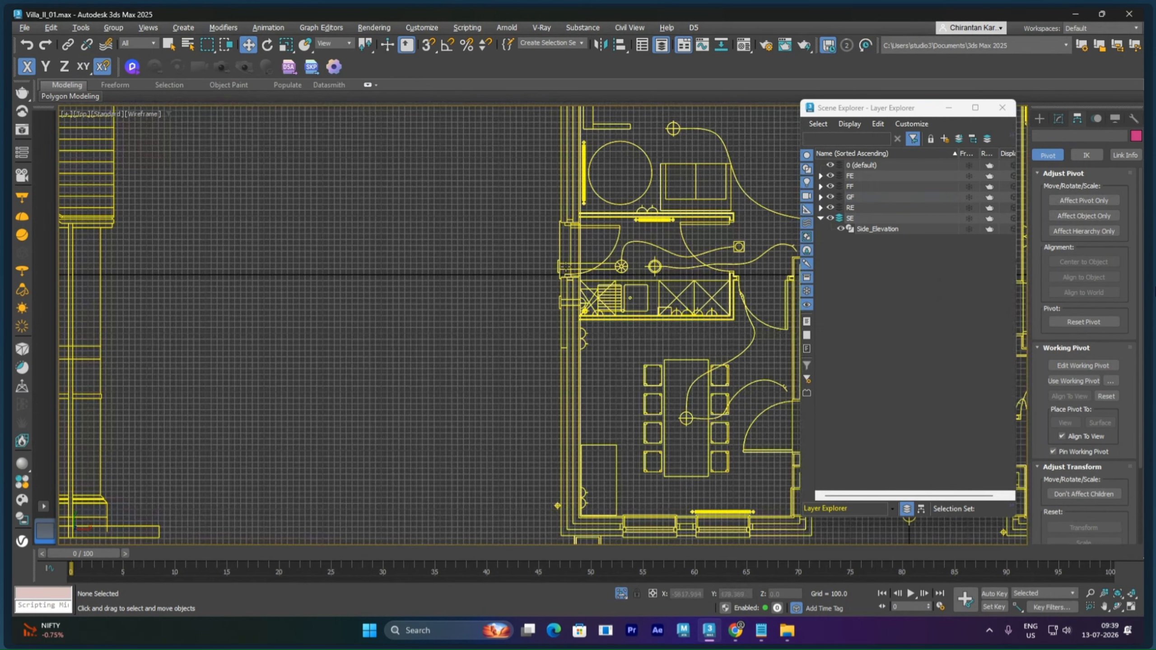
scroll(368, 318, "down", 3)
middle_click_drag(368, 318, 507, 315)
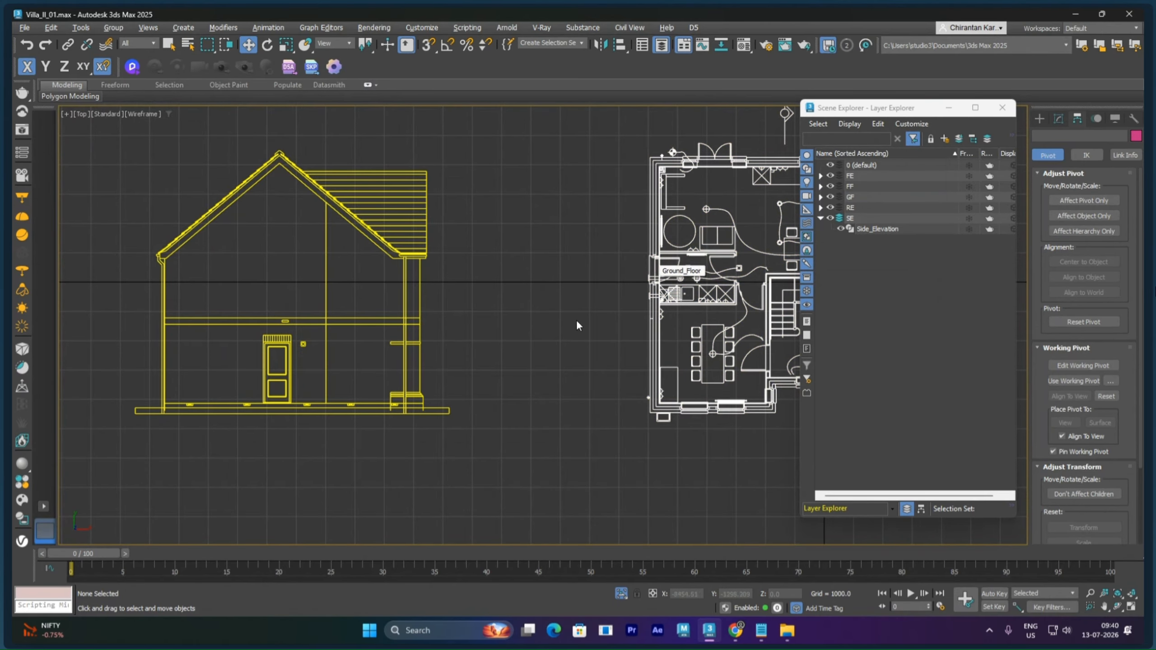
scroll(569, 322, "down", 3)
middle_click_drag(569, 321, 489, 302)
Move the side elevation along X toward the floor plan, to about -12983, keeping Y at 0
left_click(395, 288)
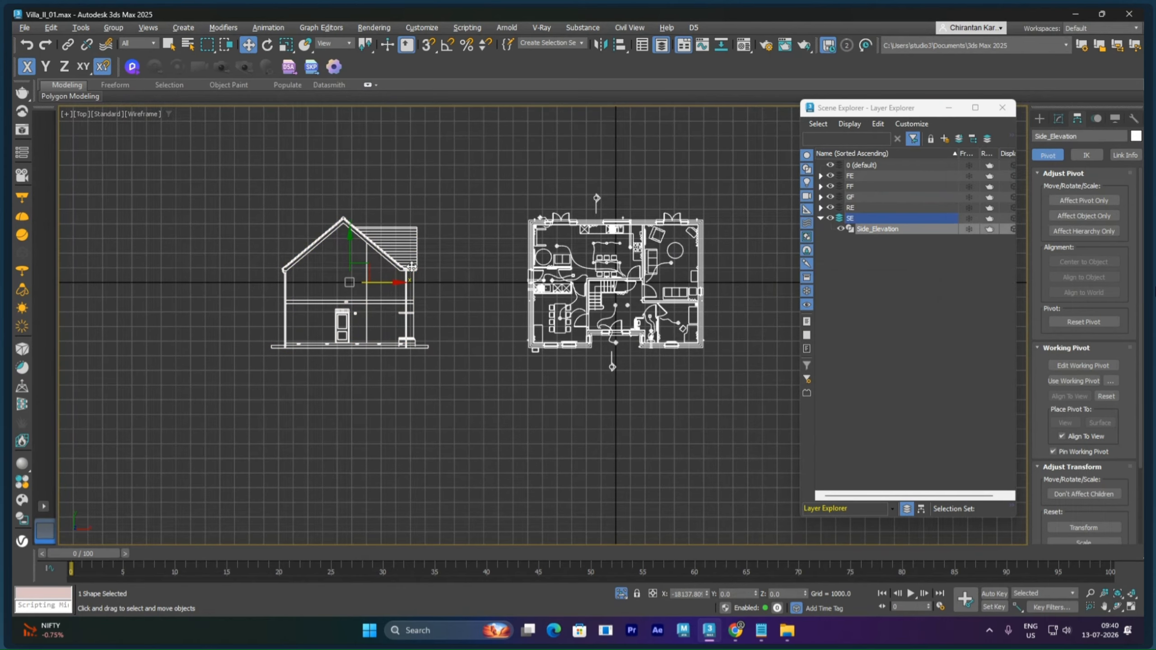
left_click_drag(395, 286, 469, 274)
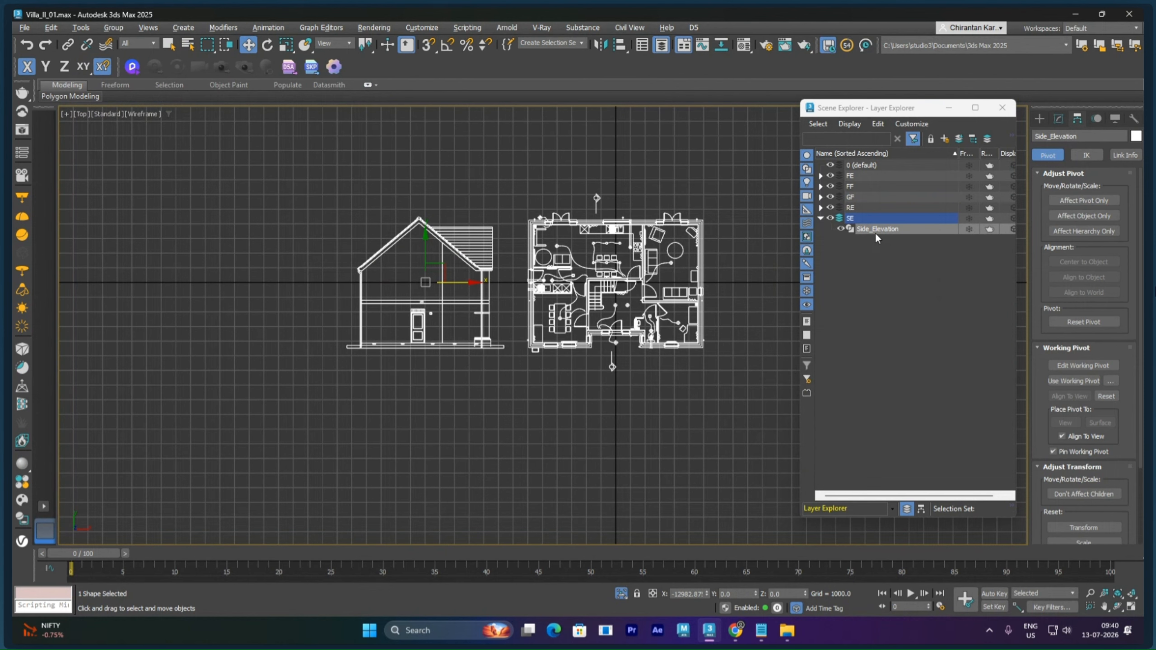
left_click(732, 388)
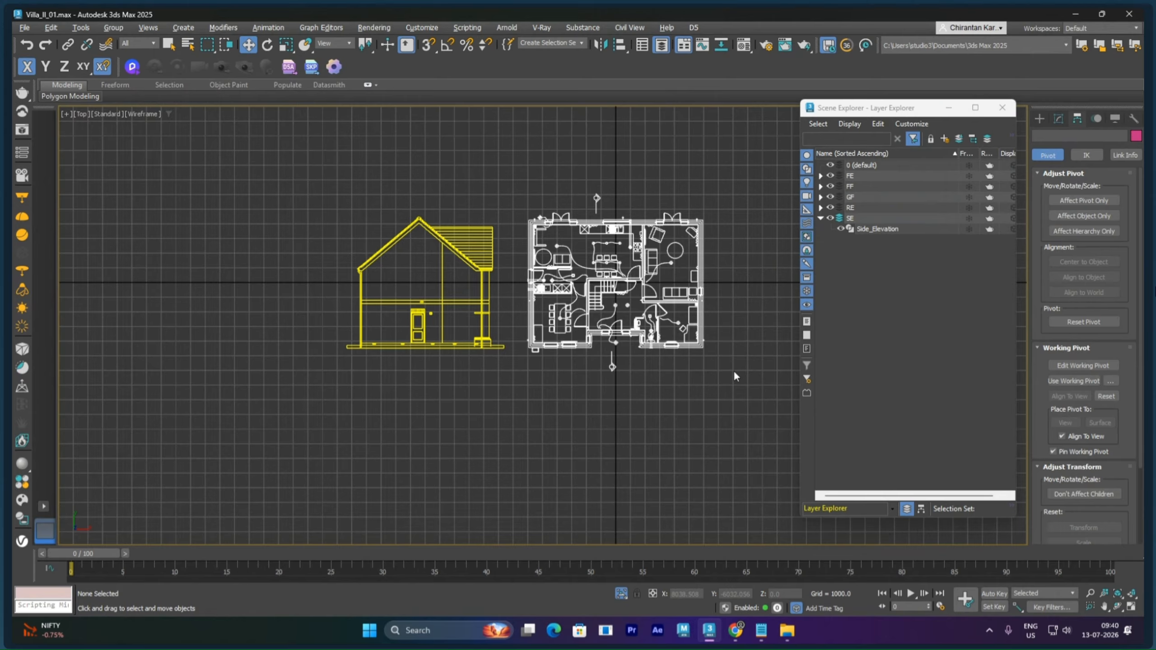
Rename the Side_Elevation object as Side/Left_Elevation
left_click(875, 227)
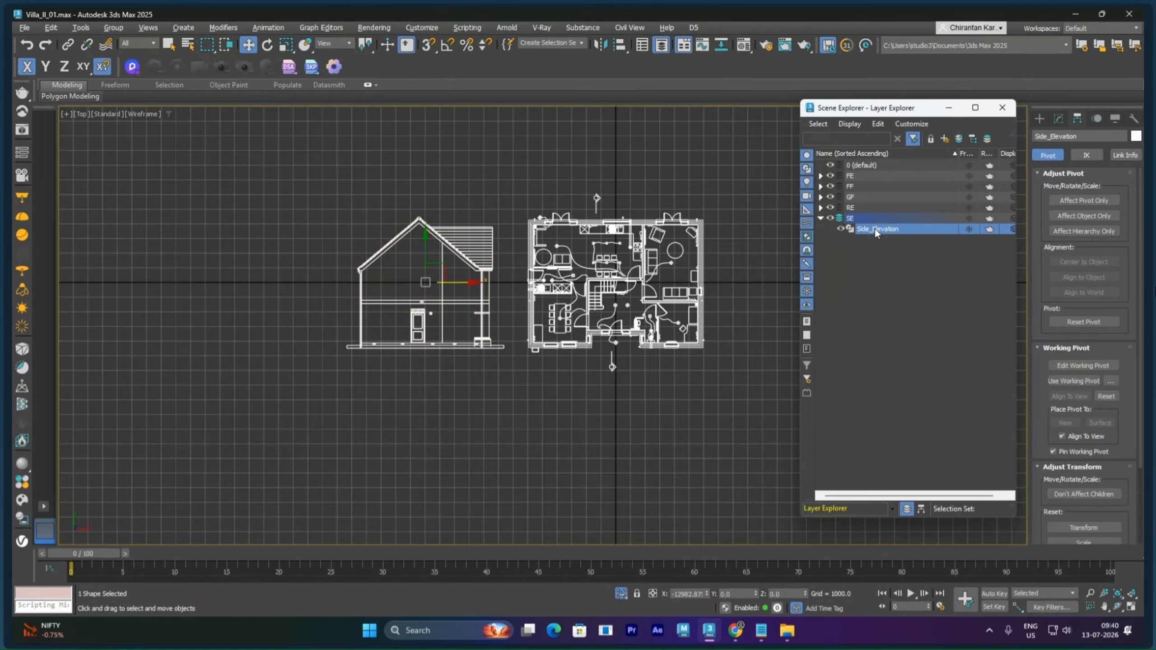
right_click(874, 227)
left_click(891, 275)
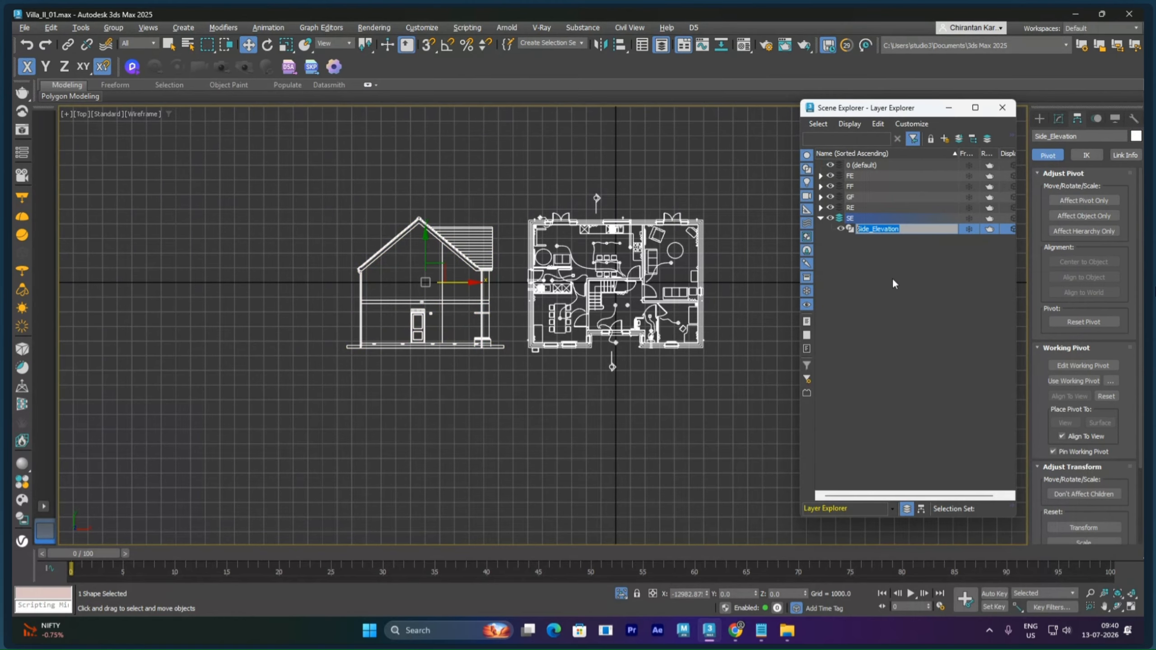
key("Return")
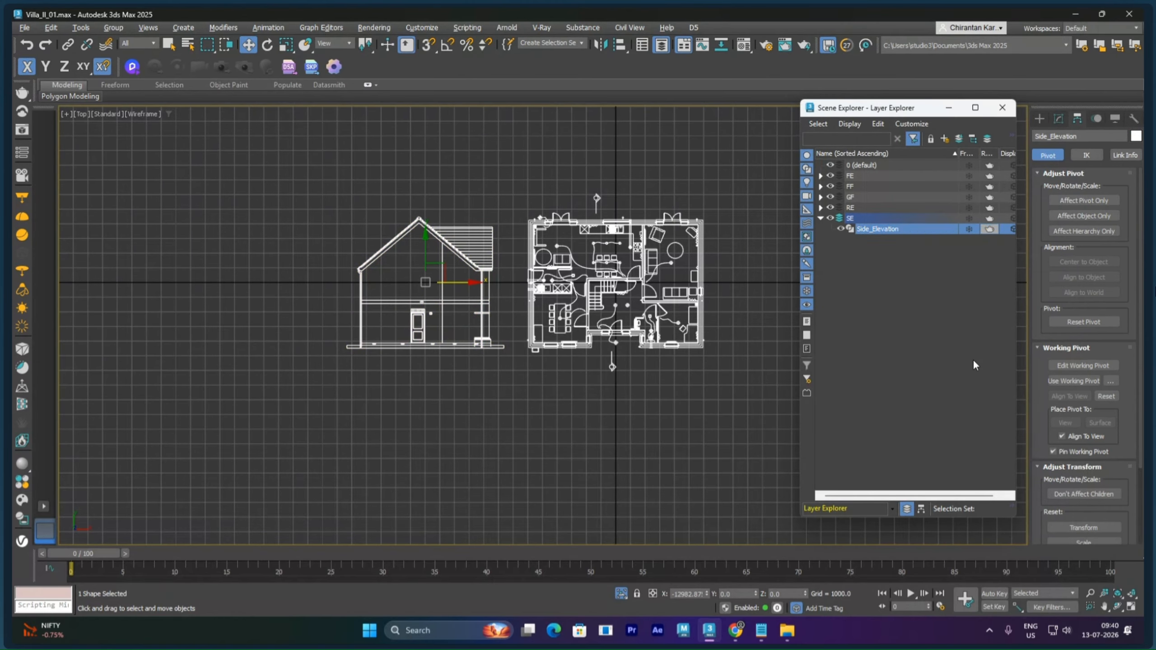
key("Left")
key("Left")
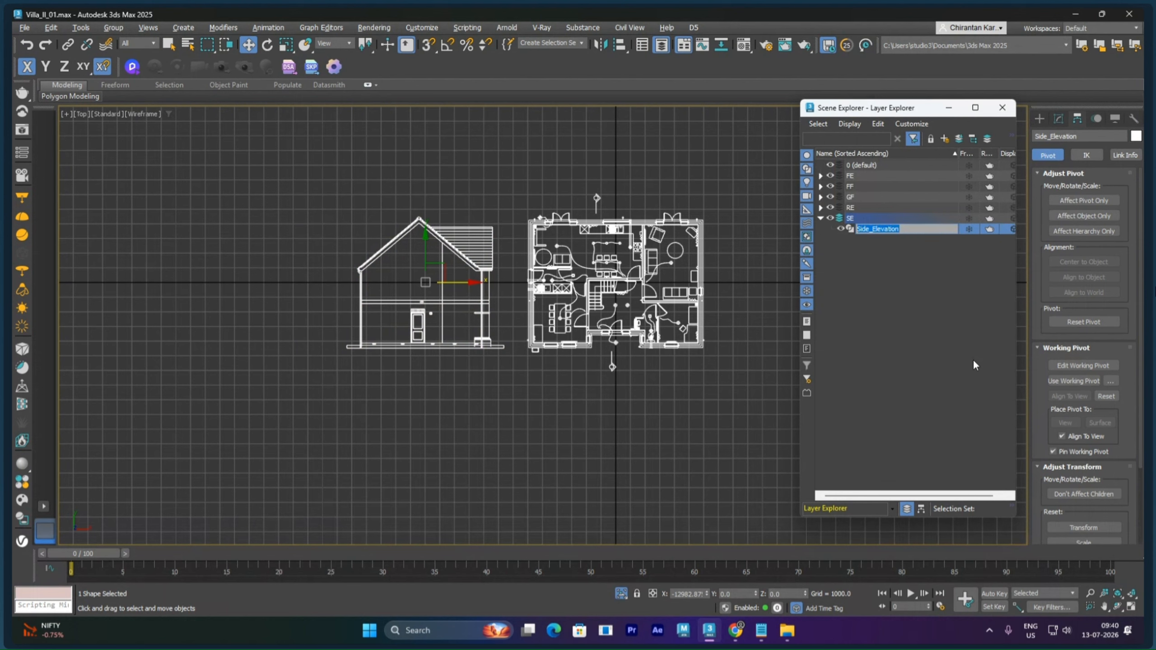
left_click(869, 230)
type("/Left")
key("Return")
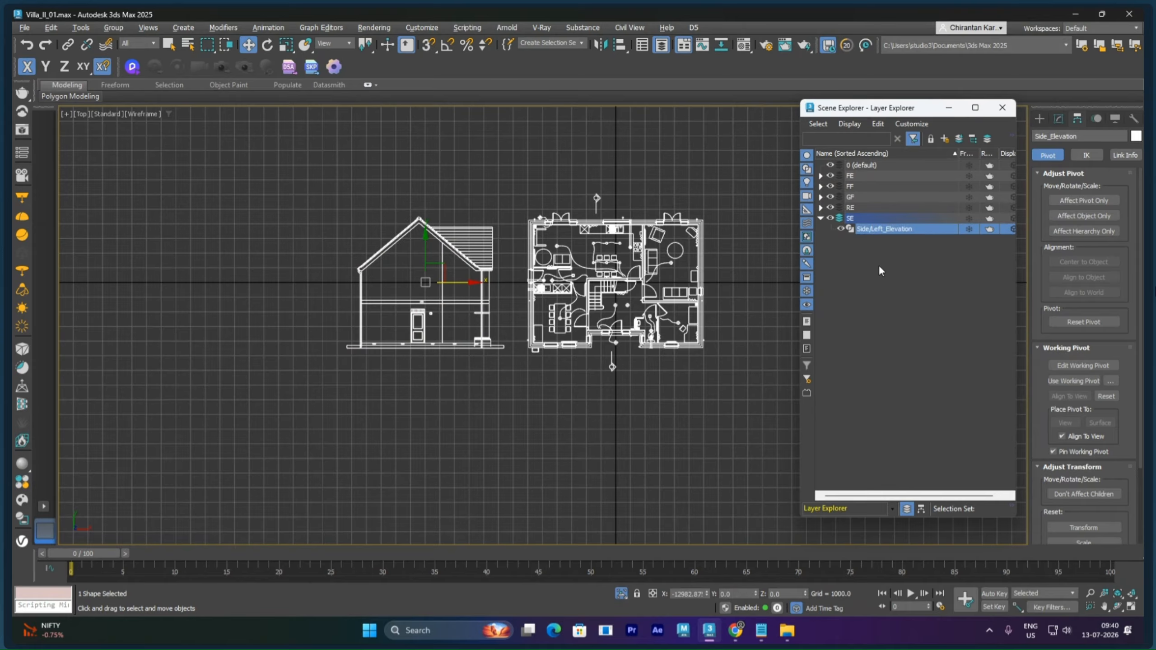
left_click(879, 267)
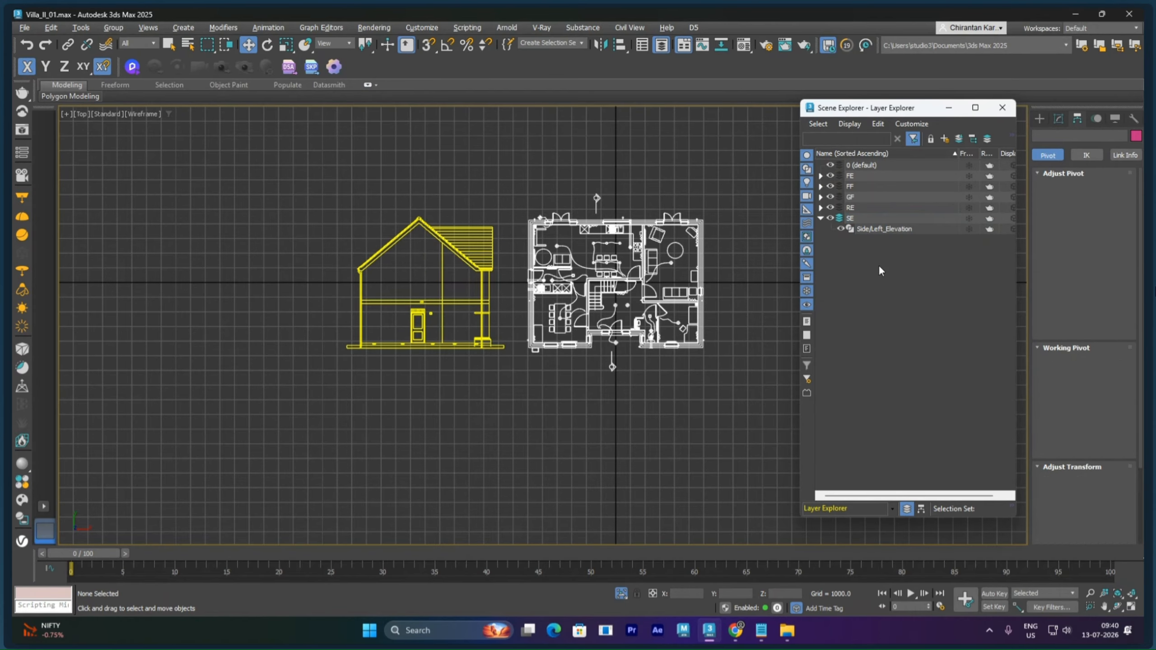
Make 0 (default) the active layer and hide the FE, FF, GF, RE and SE layers
left_click(821, 219)
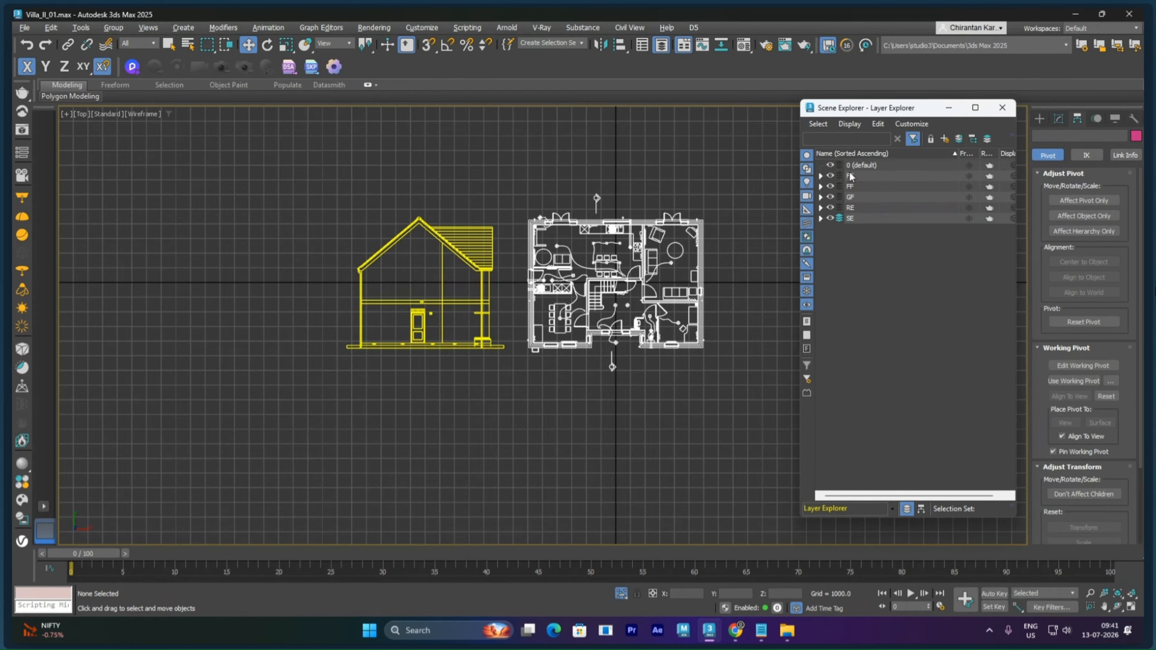
left_click(852, 165)
left_click(840, 164)
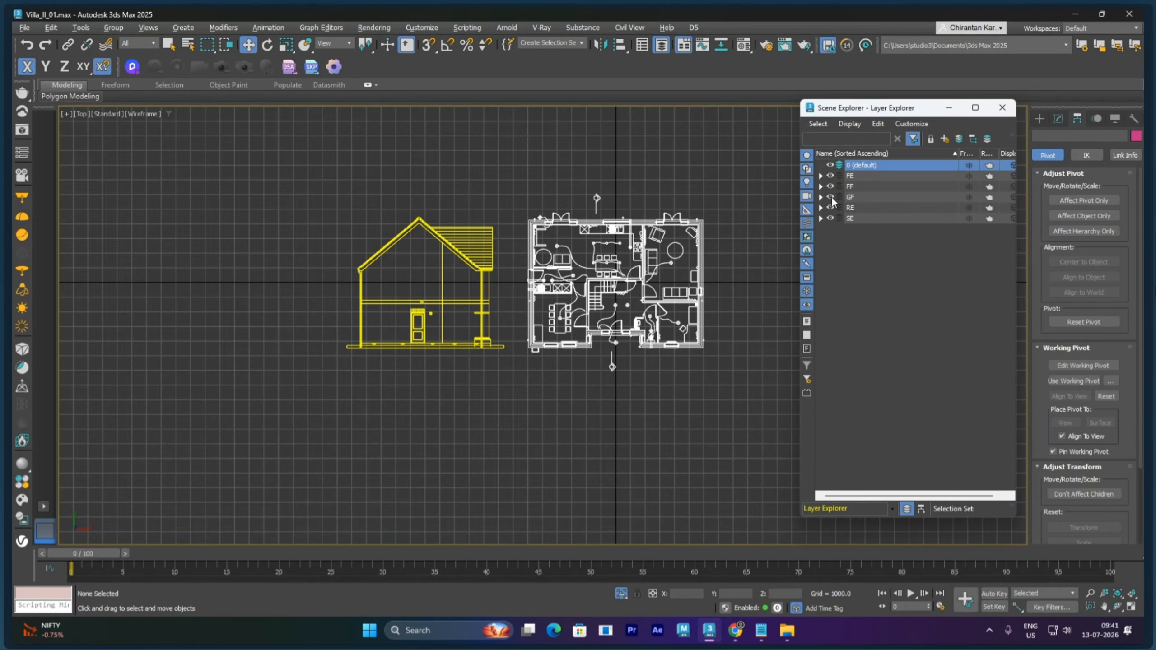
left_click_drag(830, 217, 830, 197)
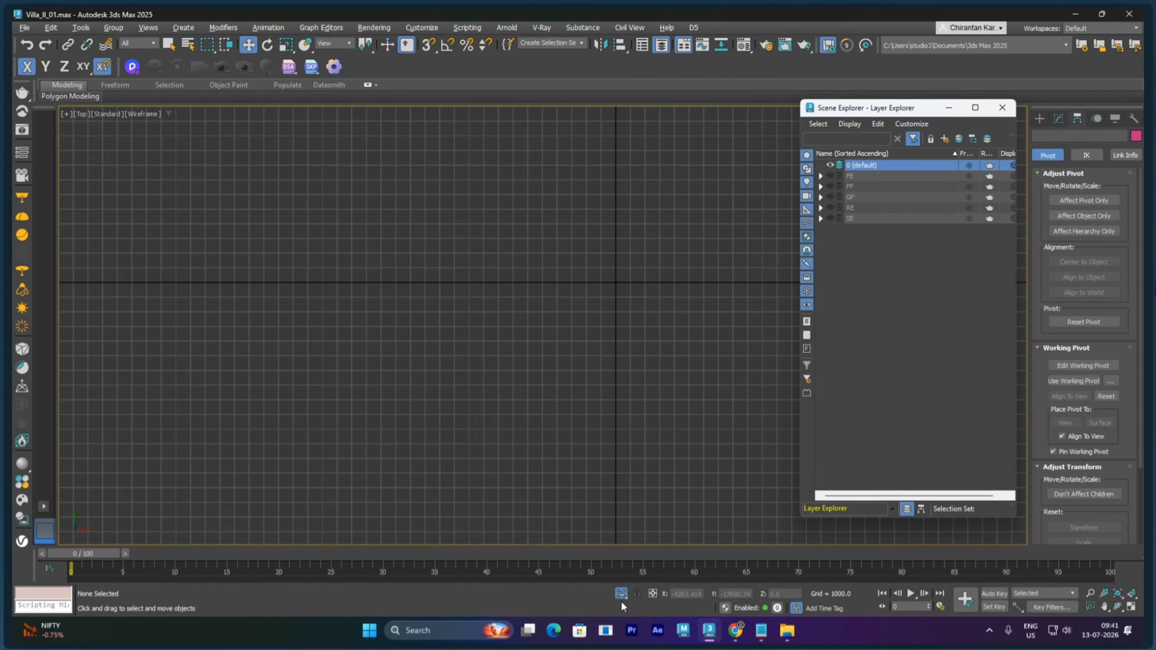
Import Other_Side_Elevation.dwg from the Block folder into the scene
left_click(787, 639)
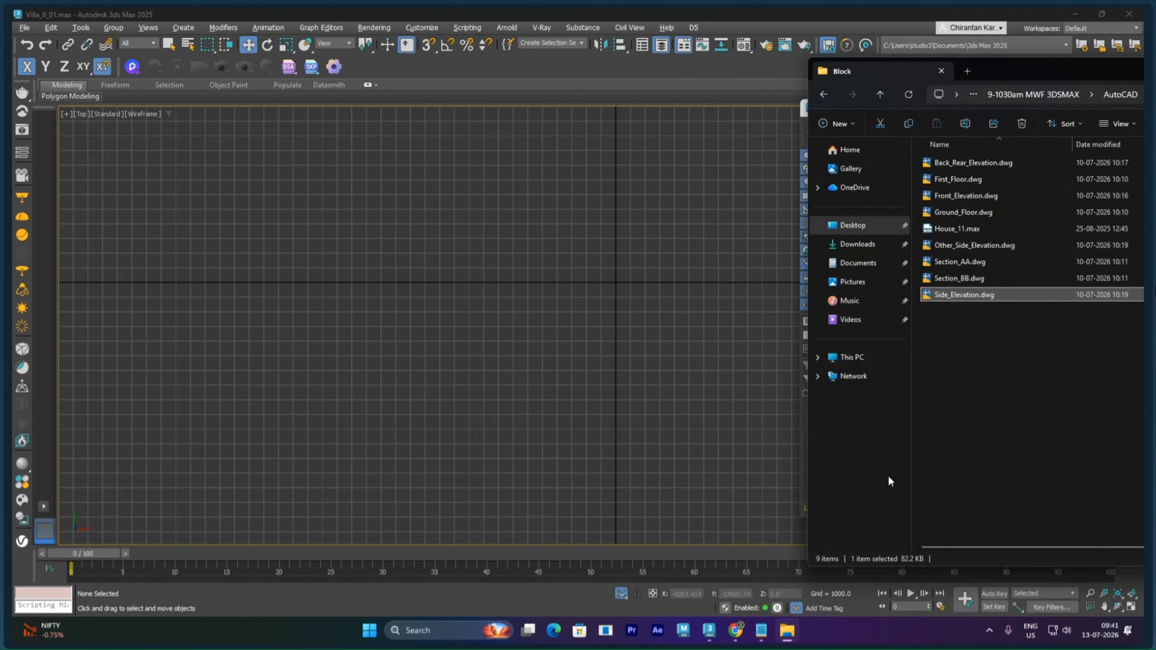
left_click(959, 325)
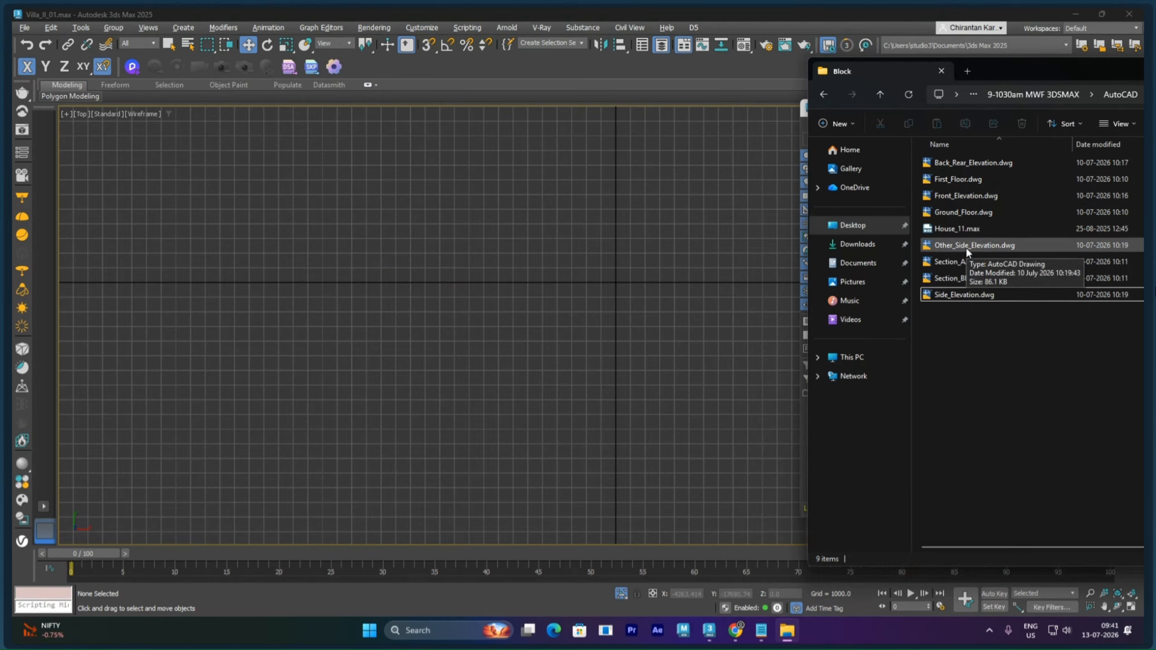
left_click_drag(967, 248, 580, 210)
left_click(602, 219)
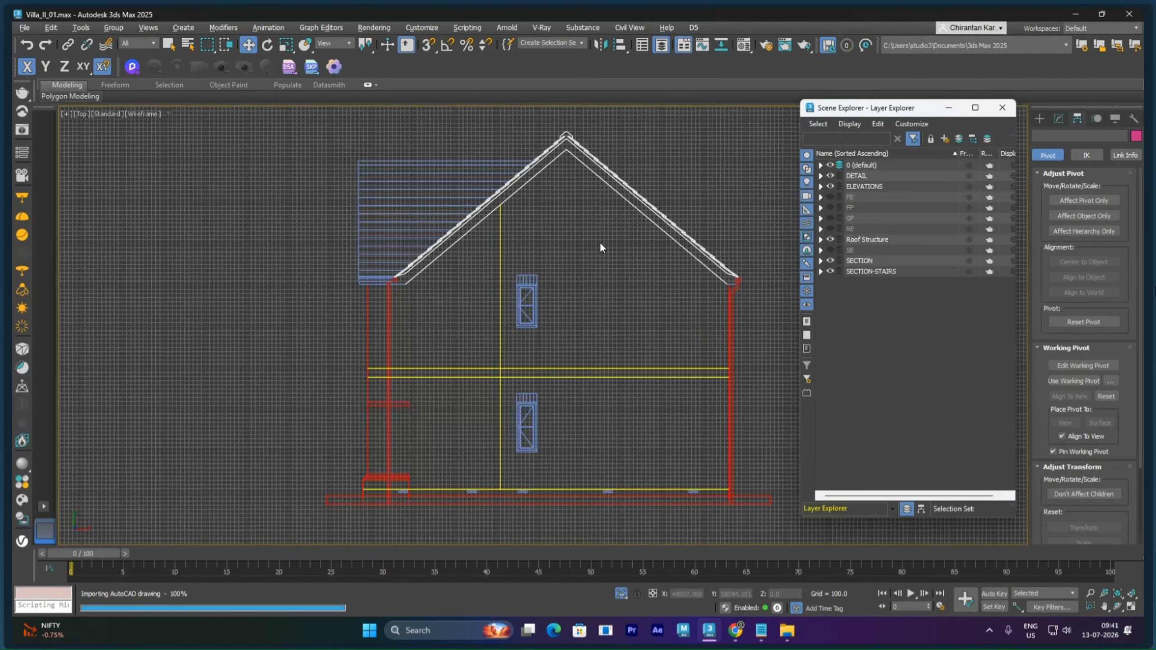
middle_click_drag(592, 263, 570, 237)
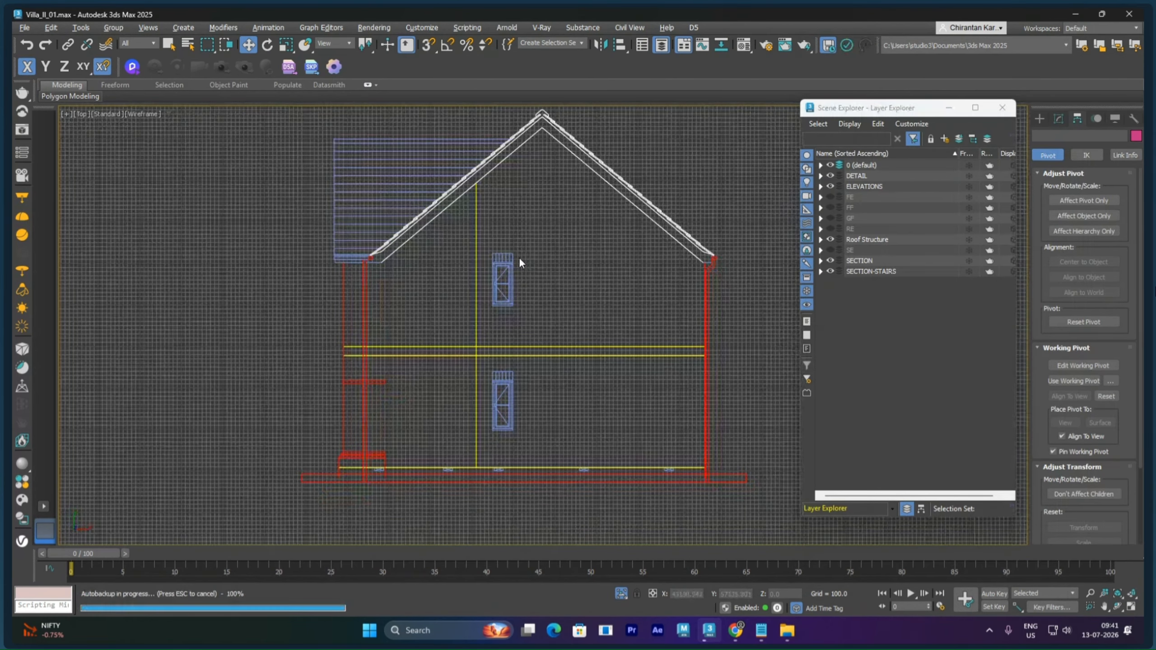
Merge the imported 0 (default), DETAIL, ELEVATIONS, Roof Structure and SECTION layer contents into the SECTION-STAIRS layer
left_click(507, 156)
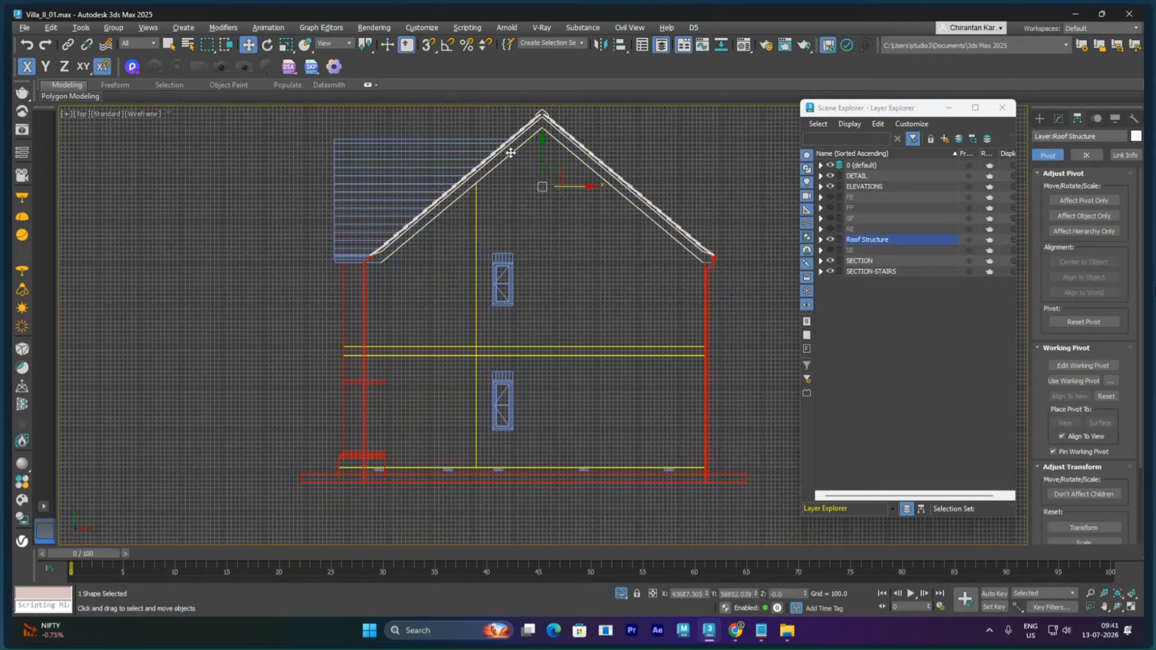
left_click(1059, 118)
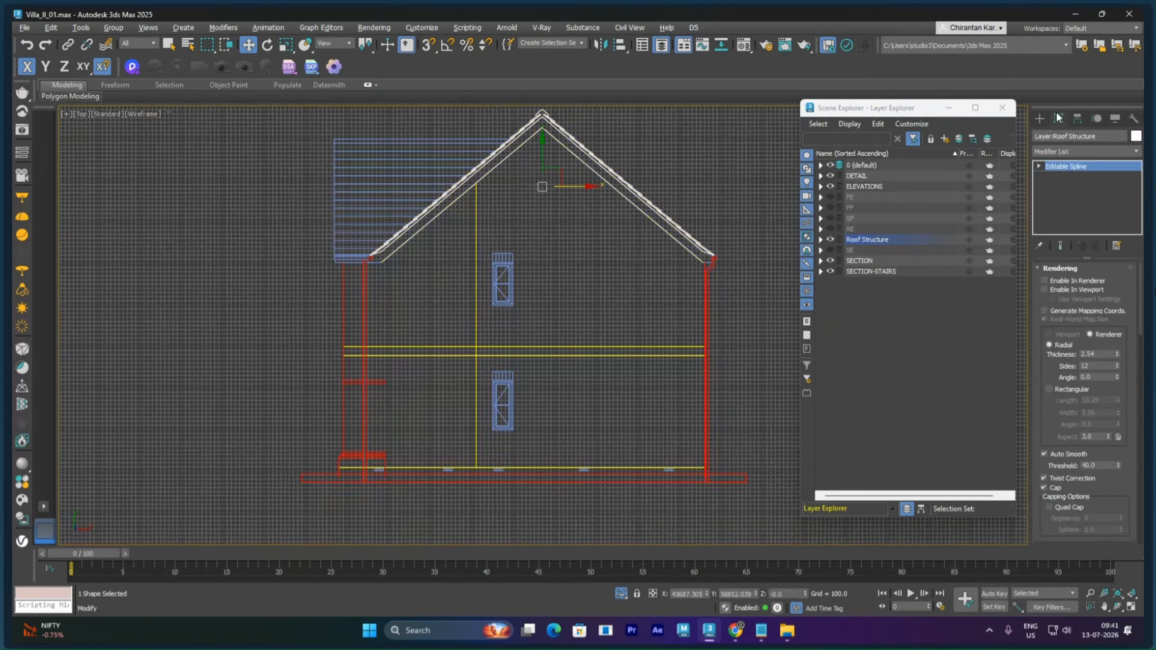
left_click(878, 166)
left_click(865, 176, "ctrl")
left_click(868, 186, "ctrl")
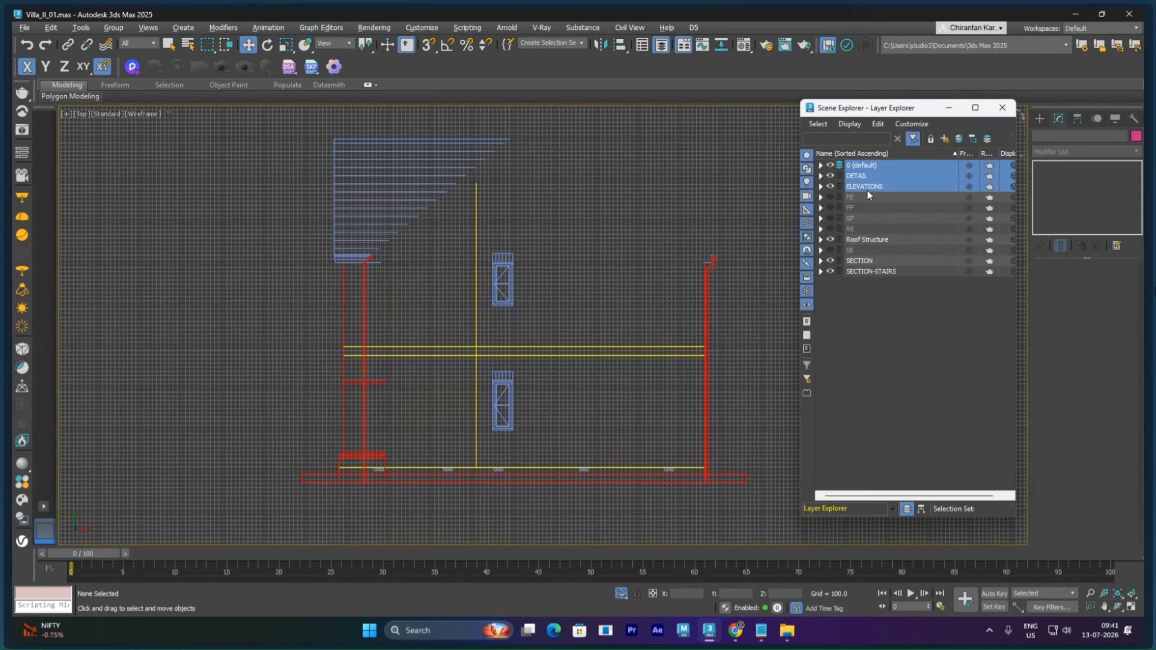
left_click(868, 238, "ctrl")
left_click(865, 260, "ctrl")
left_click(865, 271, "ctrl")
right_click(866, 271)
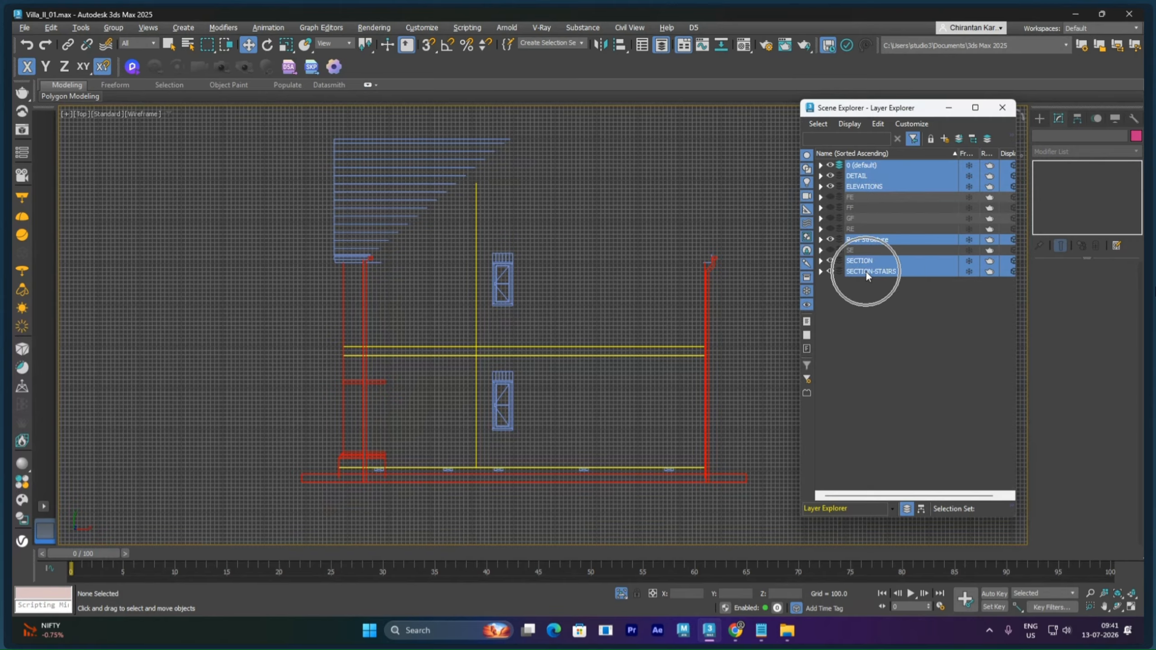
left_click(853, 292)
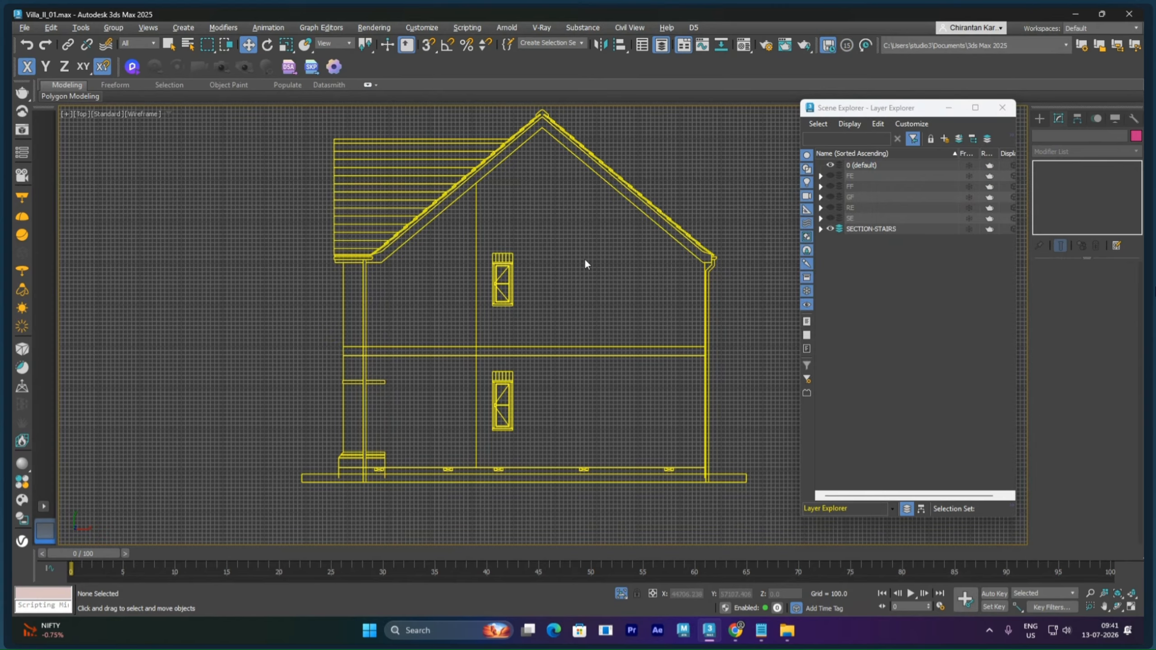
left_click(629, 196)
left_click(645, 234)
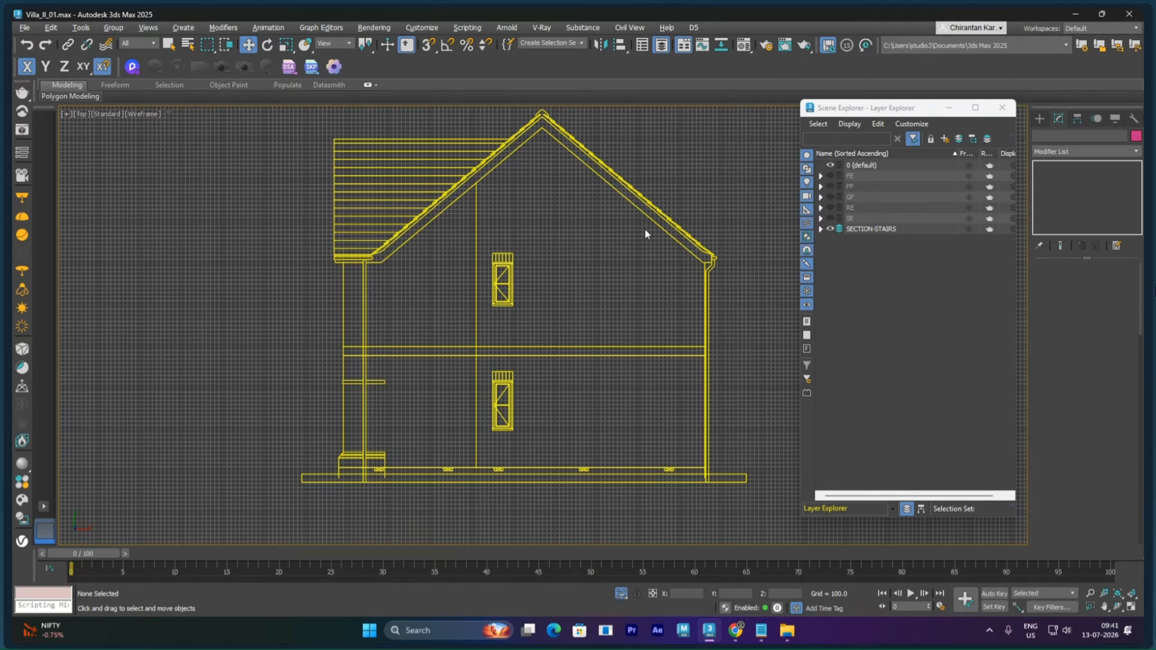
left_click(658, 210)
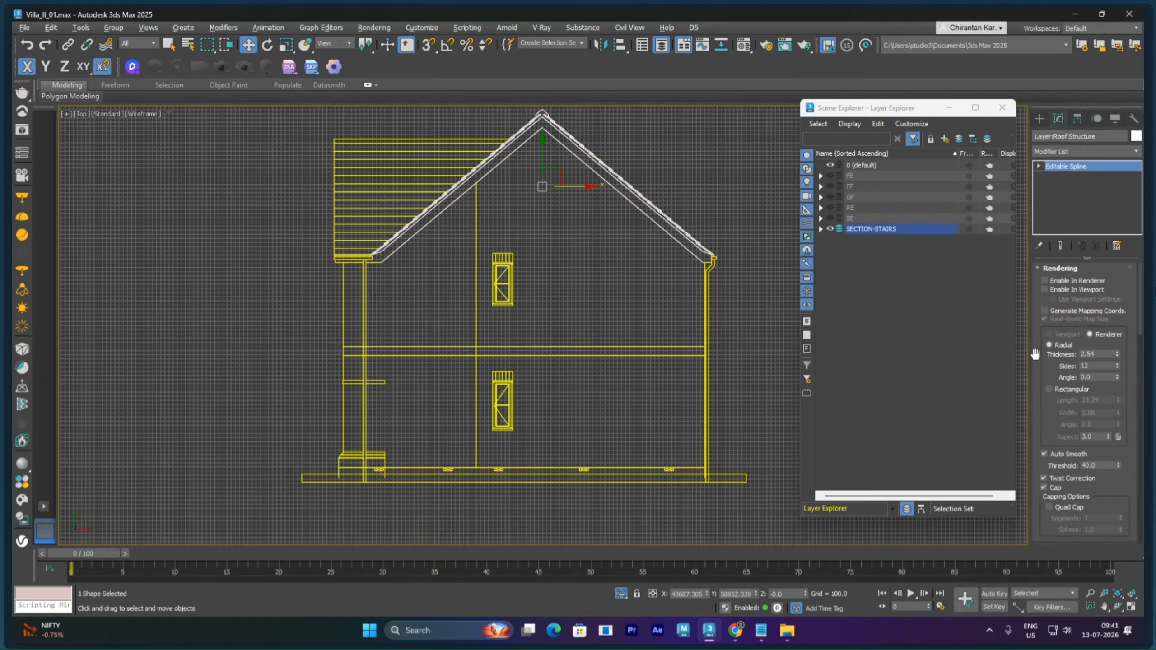
scroll(1038, 425, "down", 10)
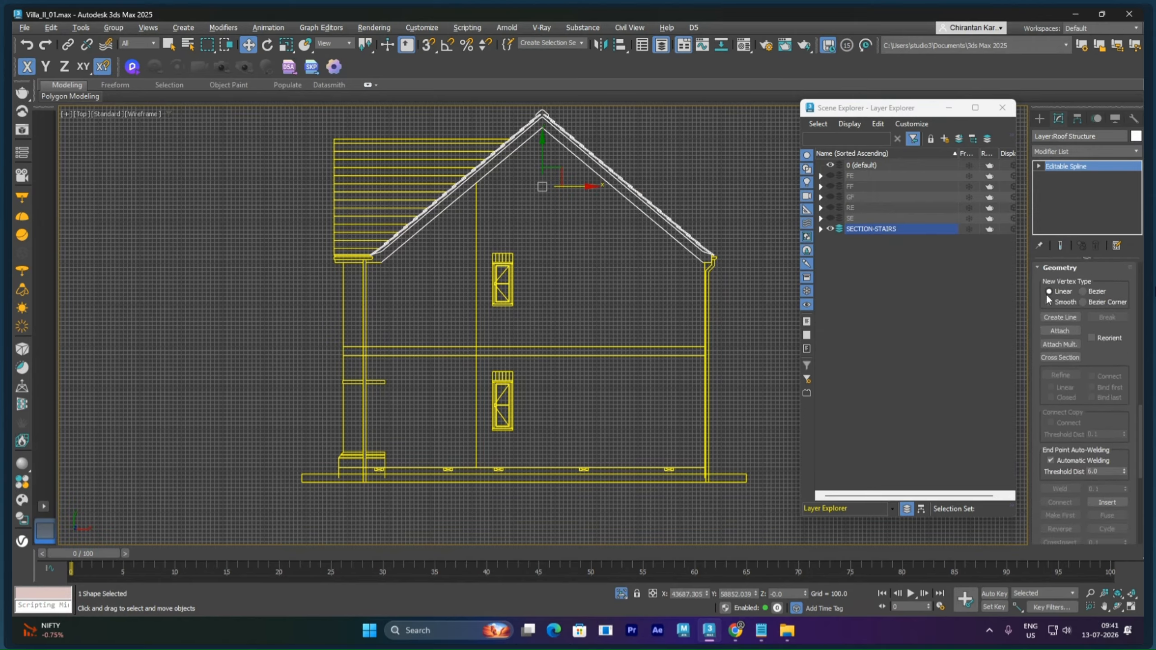
left_click(1057, 341)
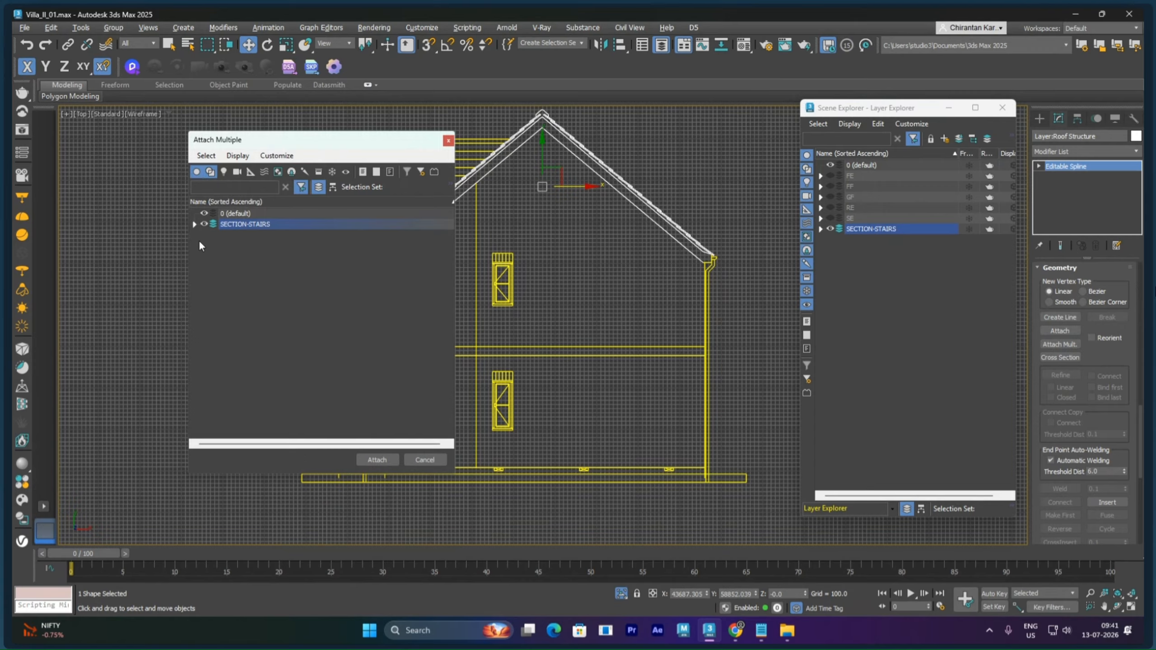
left_click(194, 224)
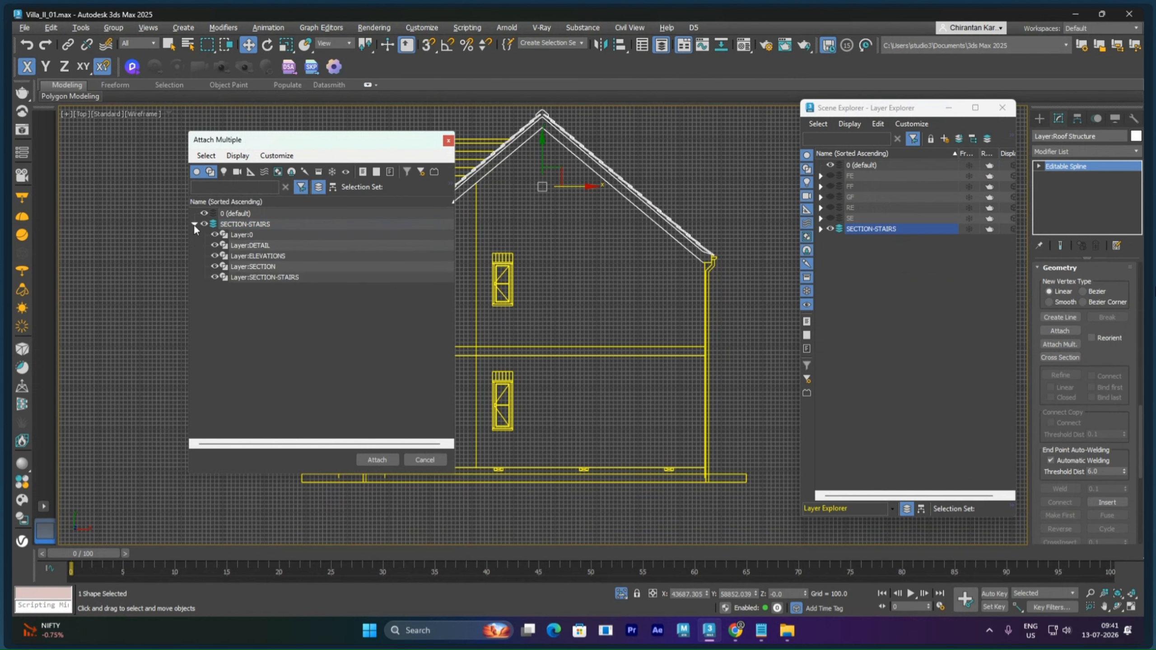
left_click(238, 235)
left_click(243, 268, "shift")
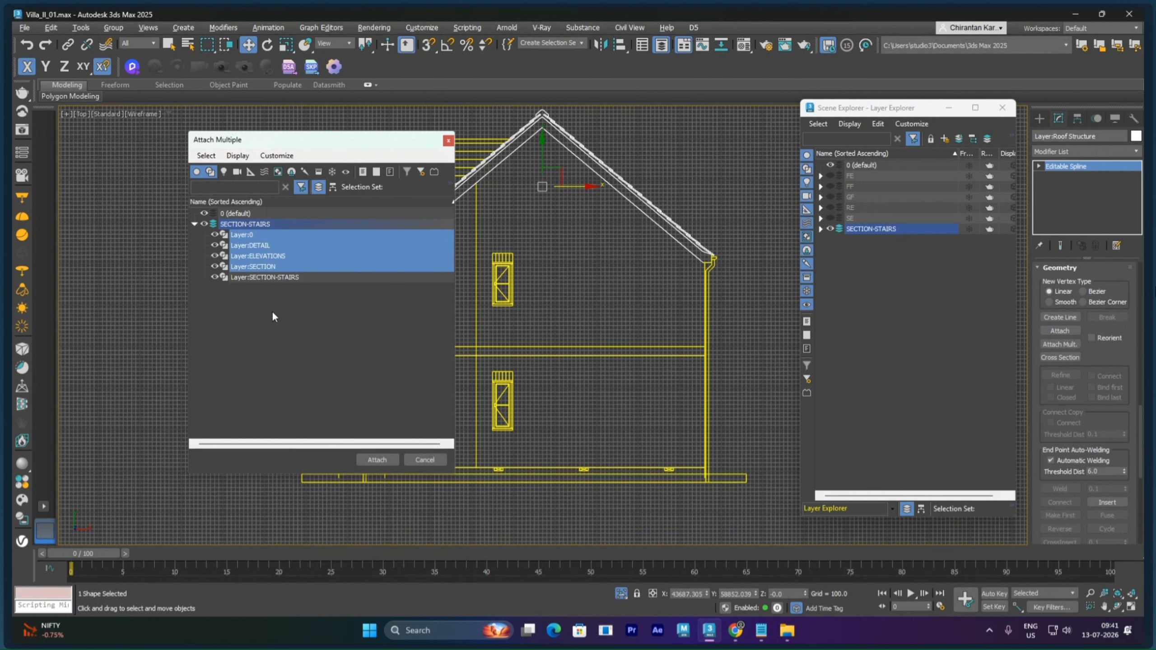
left_click(415, 462)
left_click(451, 232)
Limit the Select From Scene list to shapes and view the objects in the SECTION-STAIRS layer
key("h")
left_click(211, 173)
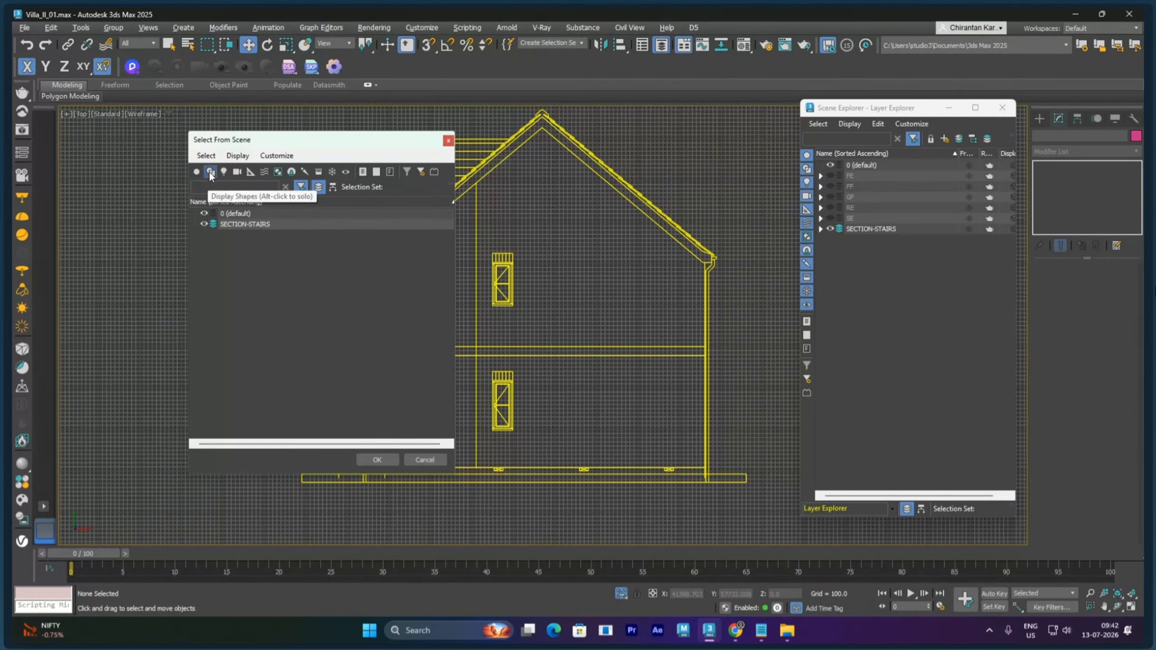
left_click(210, 171)
left_click(195, 225)
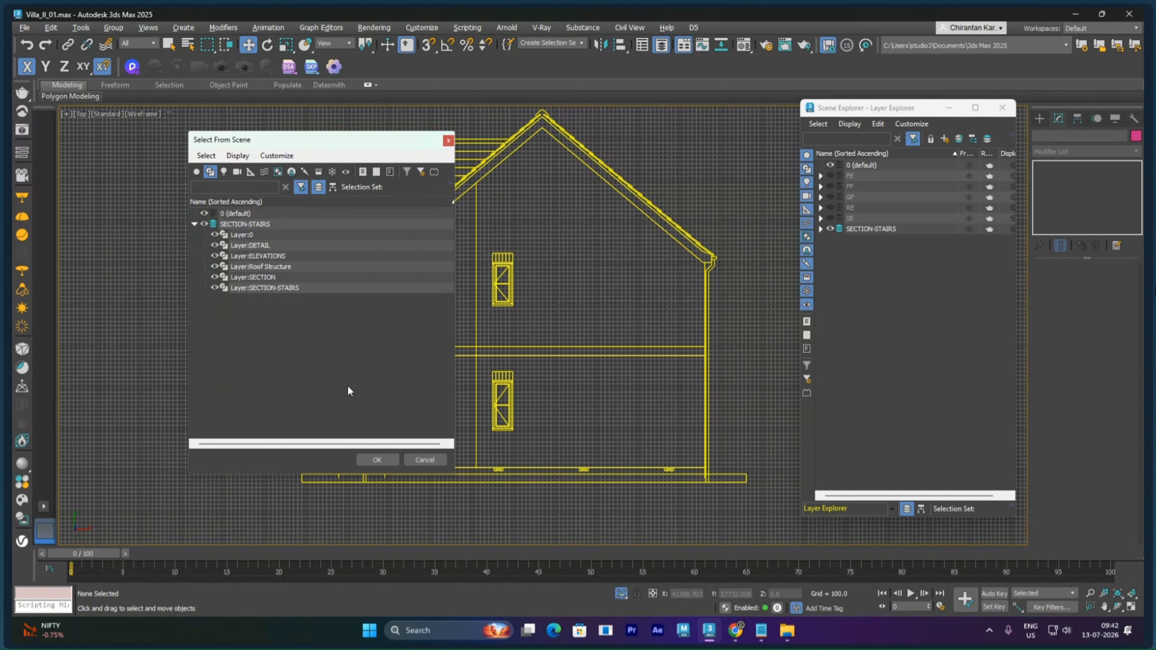
left_click(425, 460)
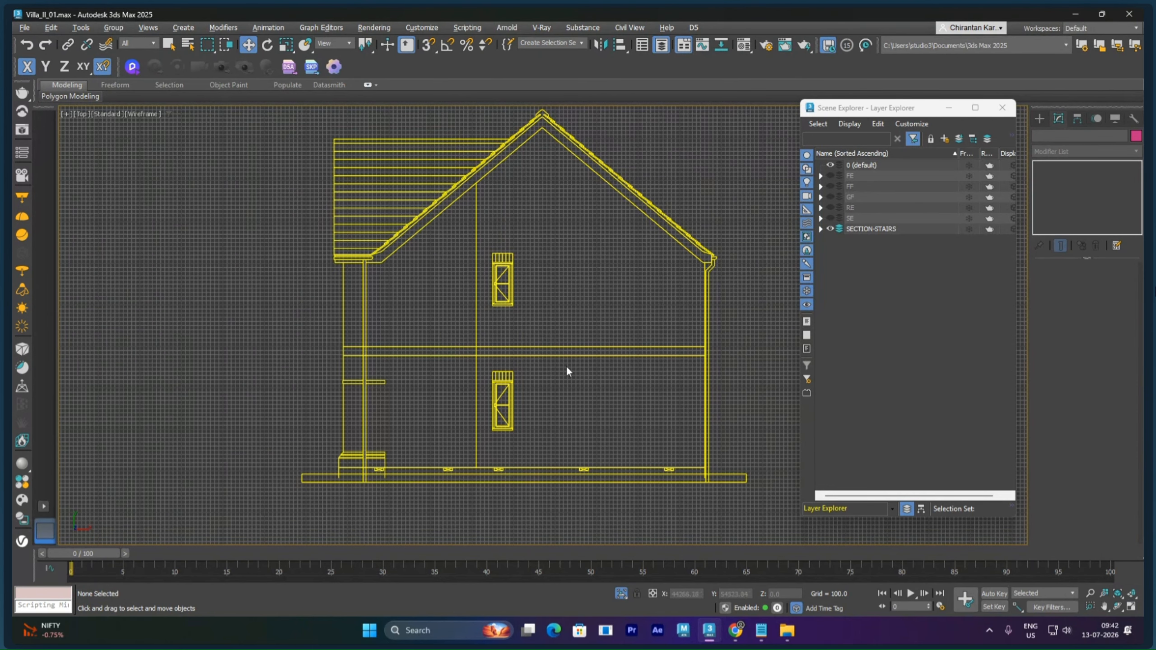
Attach the Layer:0, DETAIL, ELEVATIONS, SECTION and SECTION-STAIRS shapes to the Layer:Roof Structure spline with Attach Multiple
left_click(585, 153)
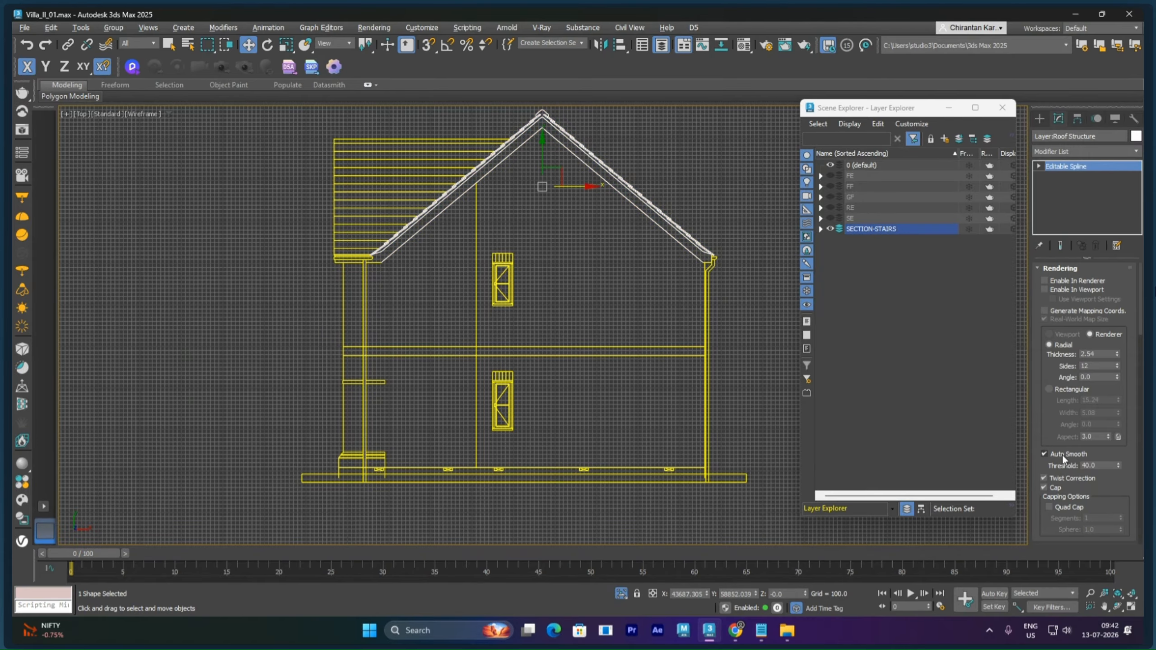
scroll(1063, 453, "down", 10)
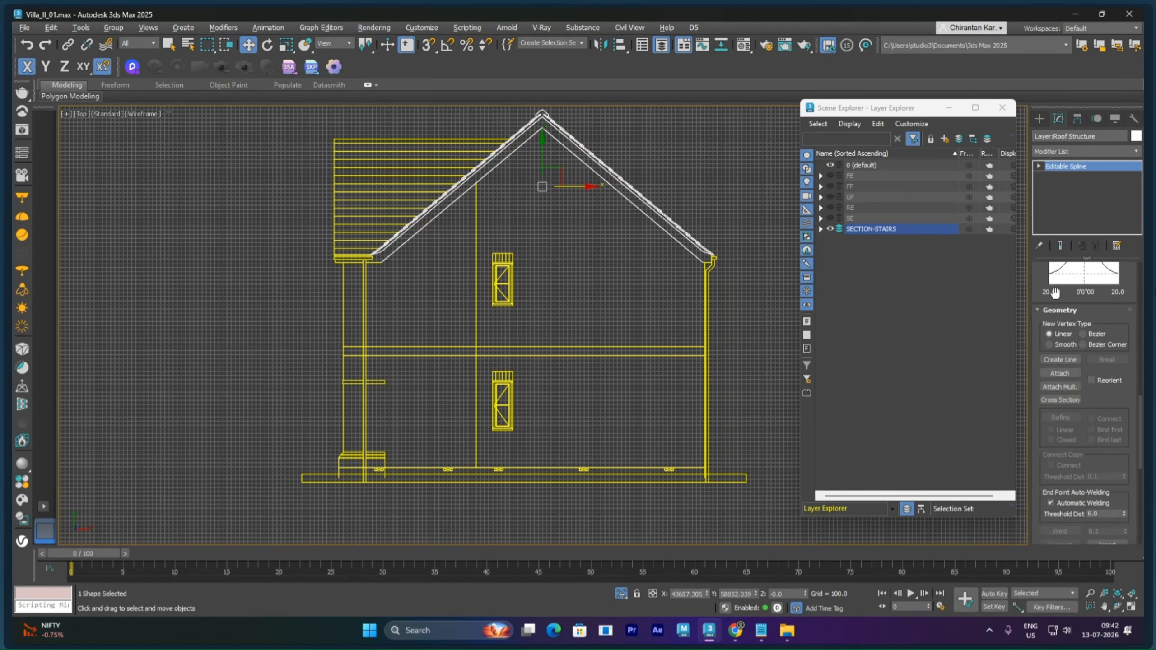
left_click(1069, 386)
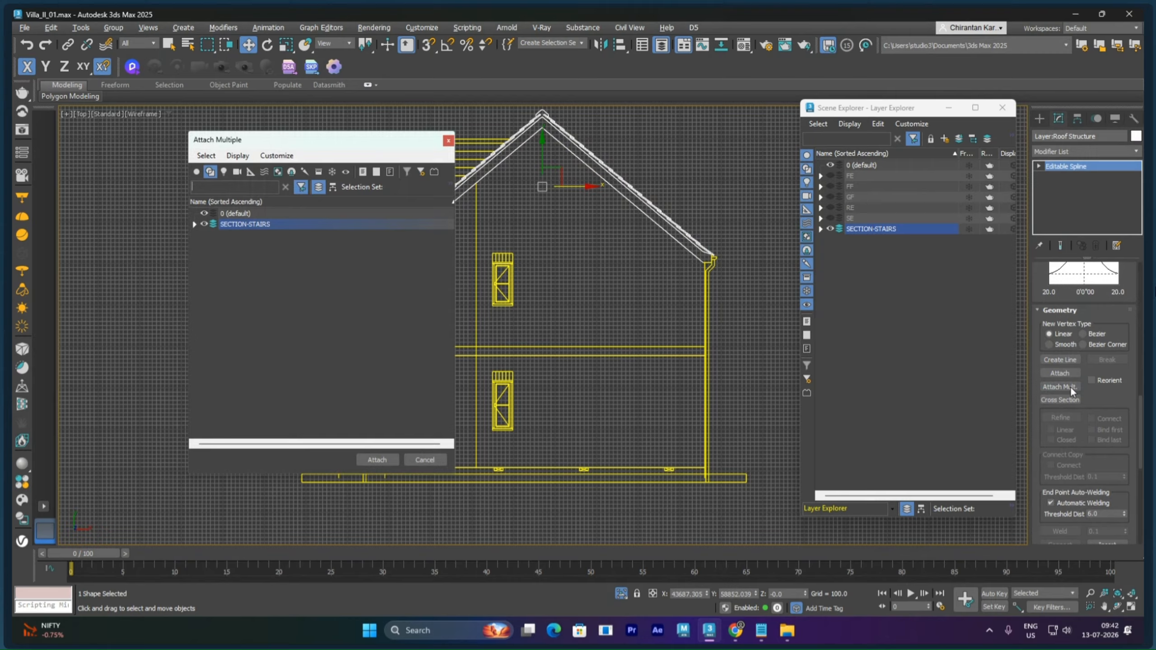
left_click(207, 174)
left_click(210, 171)
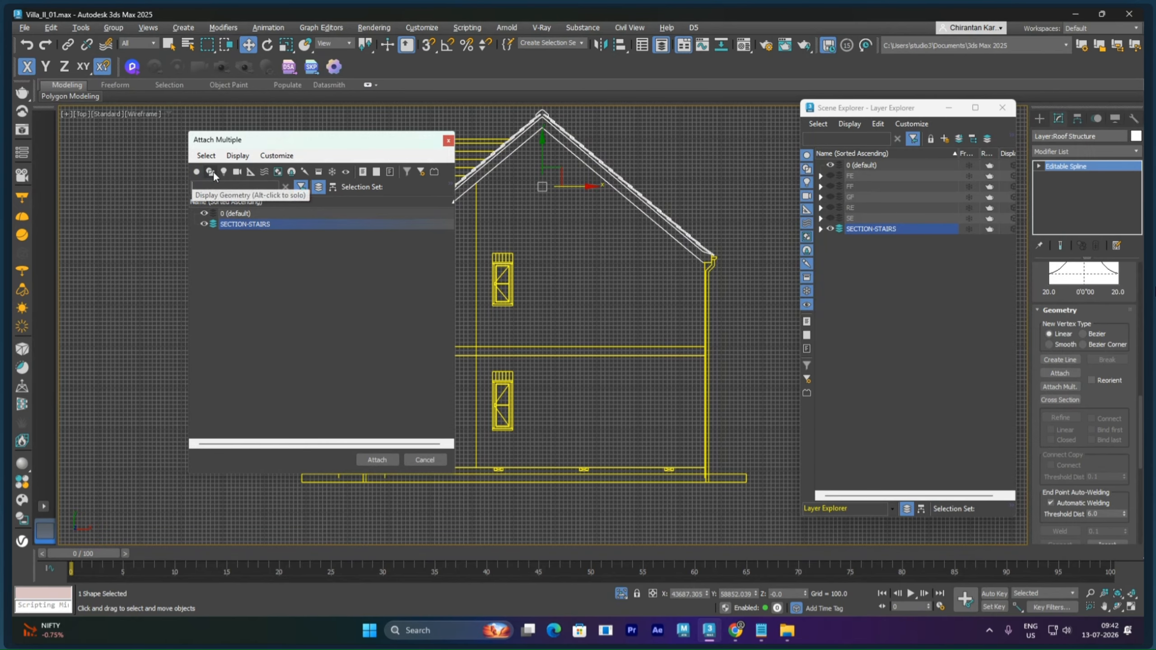
left_click(194, 225)
left_click(241, 235)
left_click(254, 277, "shift")
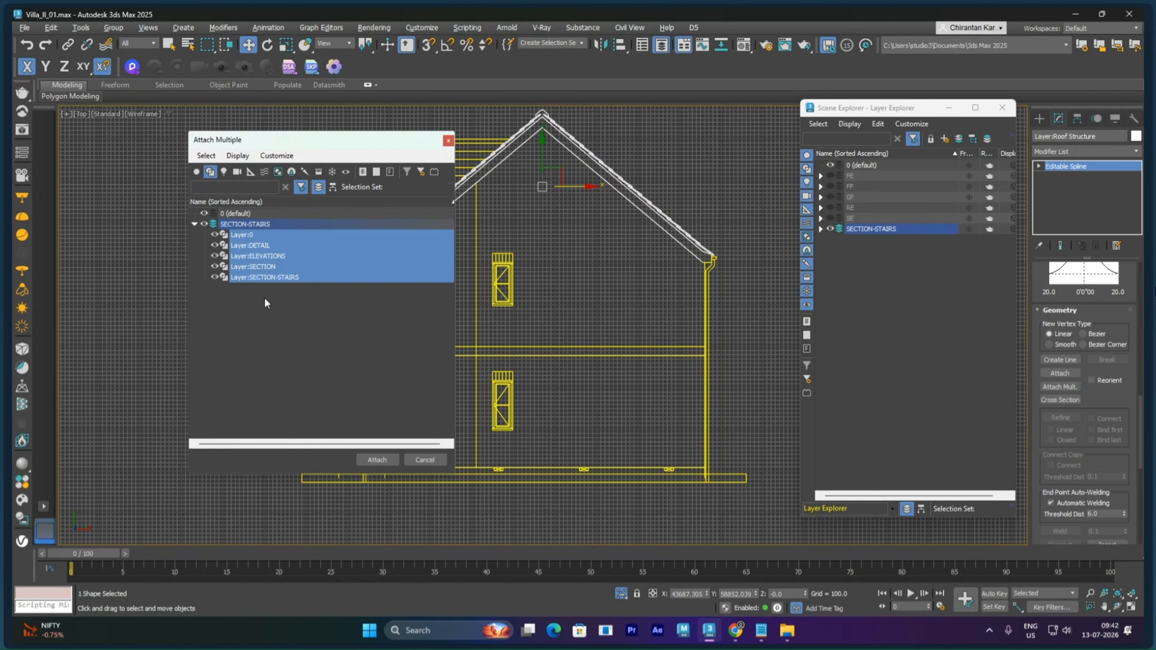
left_click(378, 459)
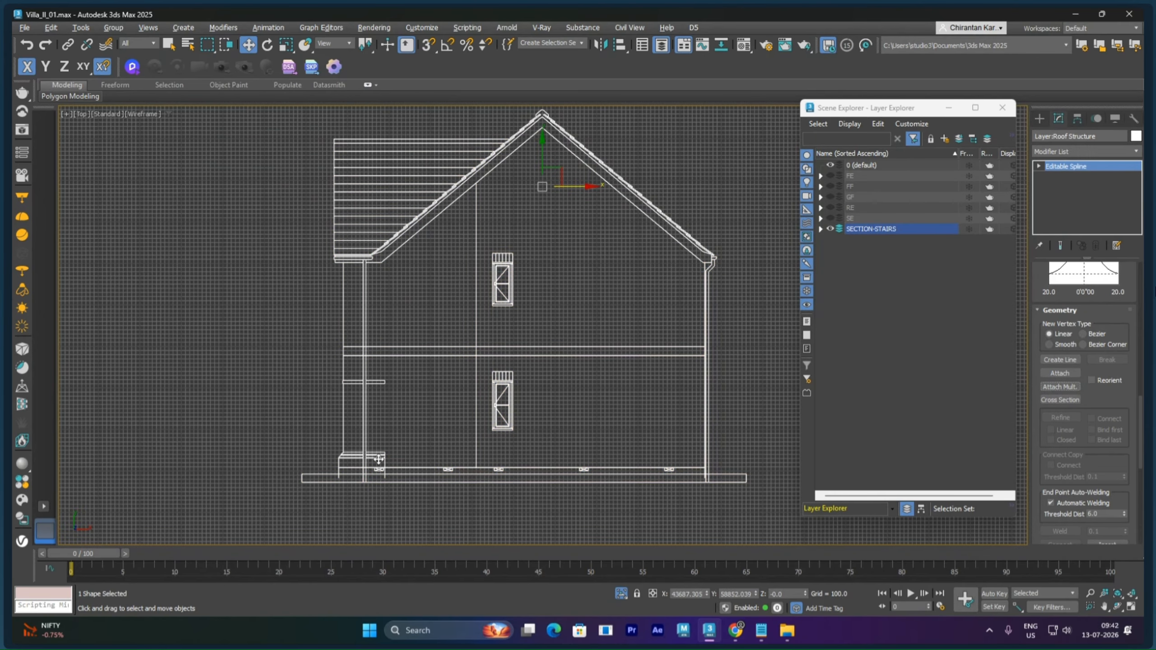
Rename the combined spline as Other_Side/Right_Elevation and its SECTION-STAIRS layer as OSE
left_click_drag(1099, 142, 1037, 137)
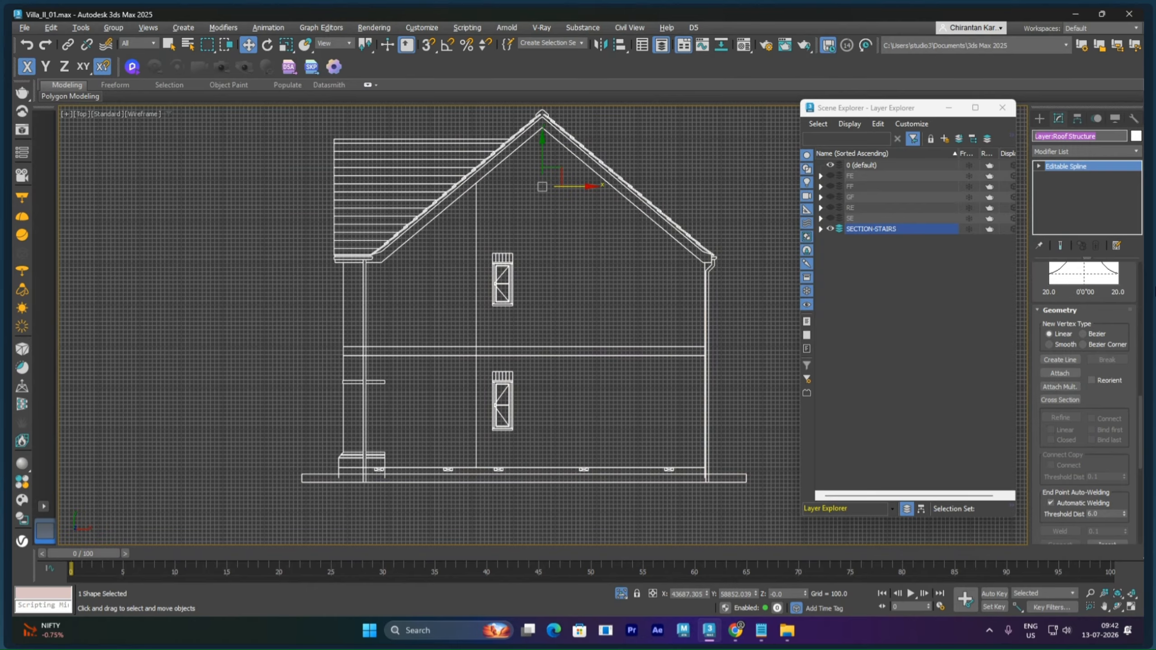
type("Other_Side_Elevation/Right")
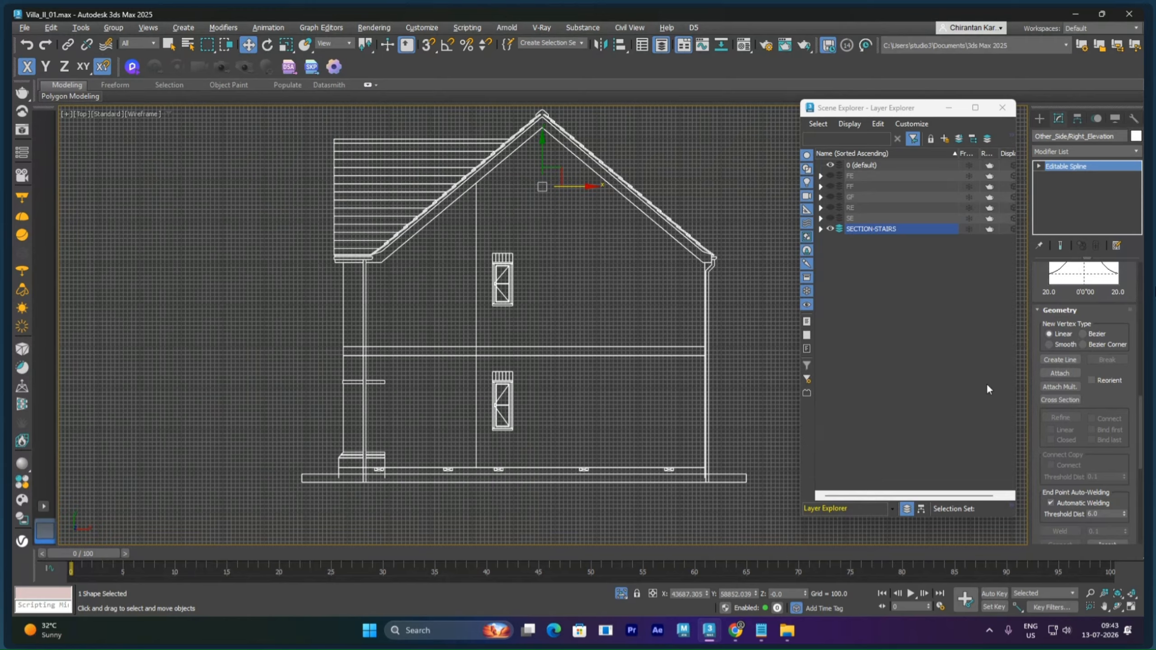
left_click(820, 229)
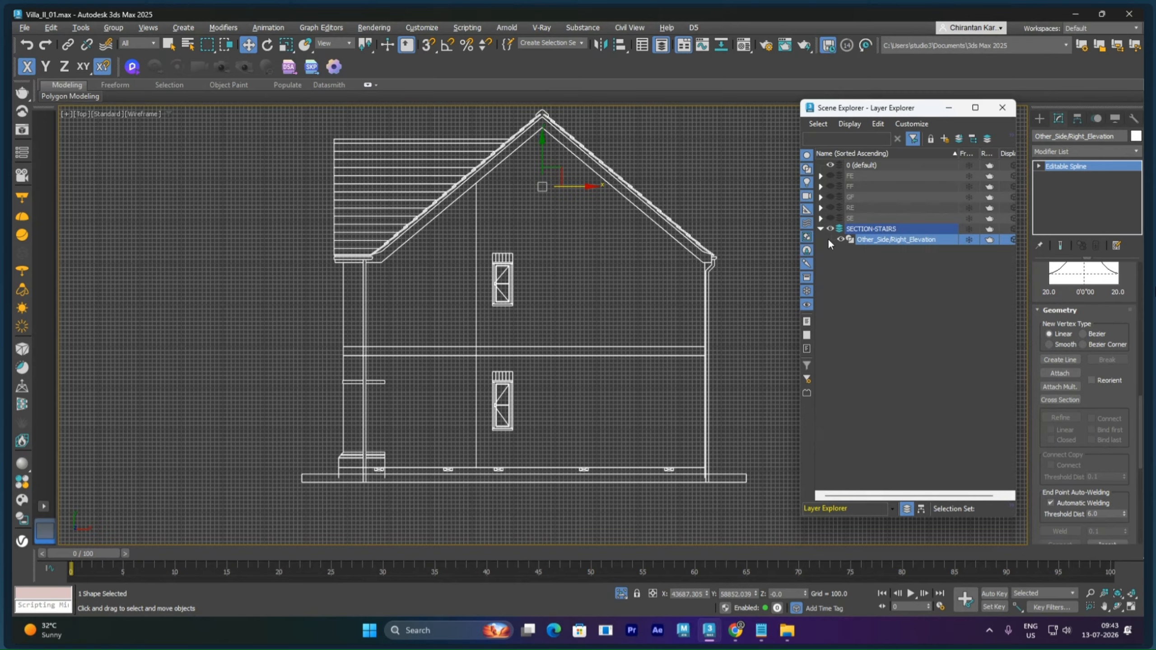
left_click(886, 230)
left_click(886, 231)
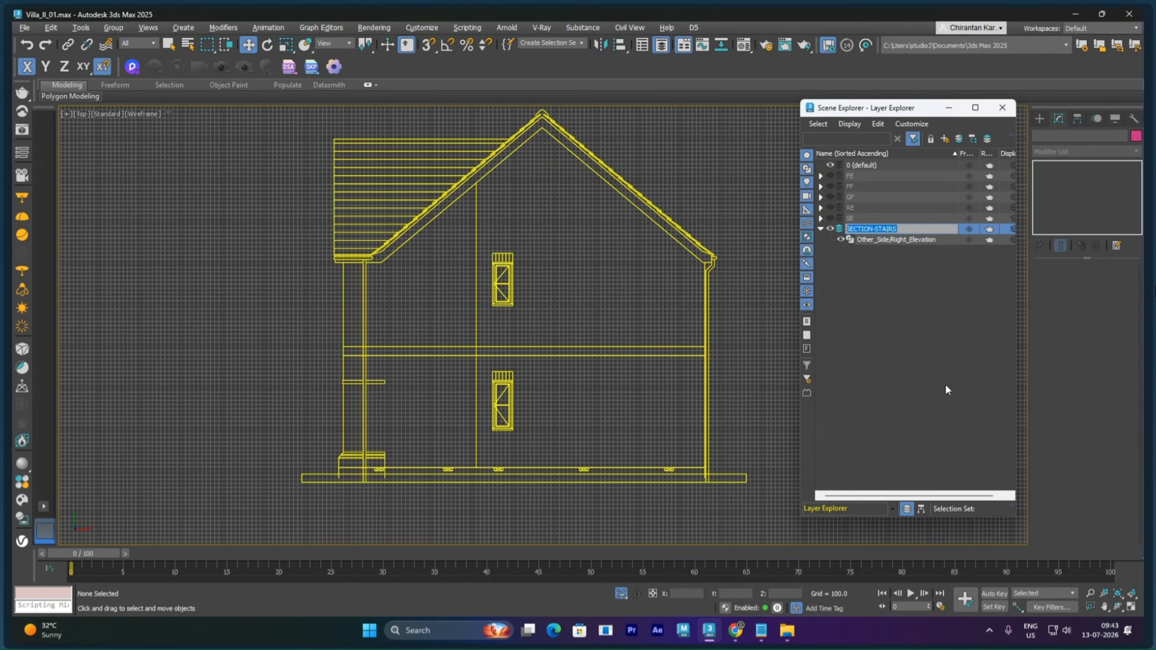
type("OSE")
key("Return")
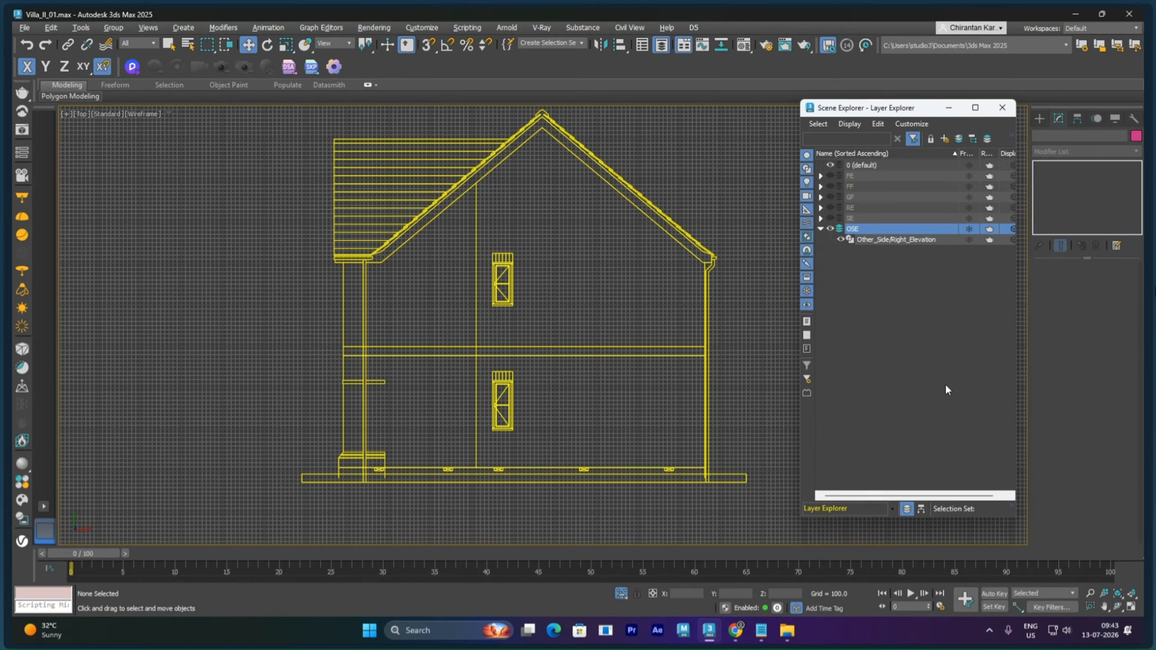
left_click(952, 349)
left_click(821, 229)
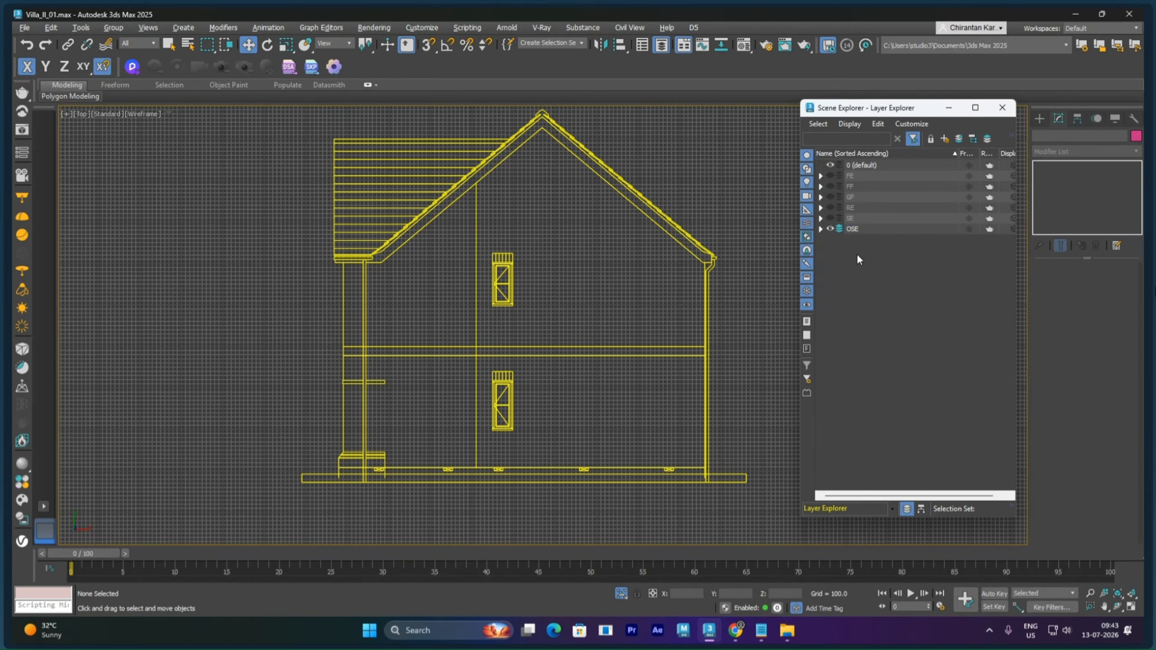
Unhide the FE, FF, GF, RE and SE layers
left_click(829, 219)
left_click(829, 207)
left_click(830, 176)
scroll(656, 285, "down", 10)
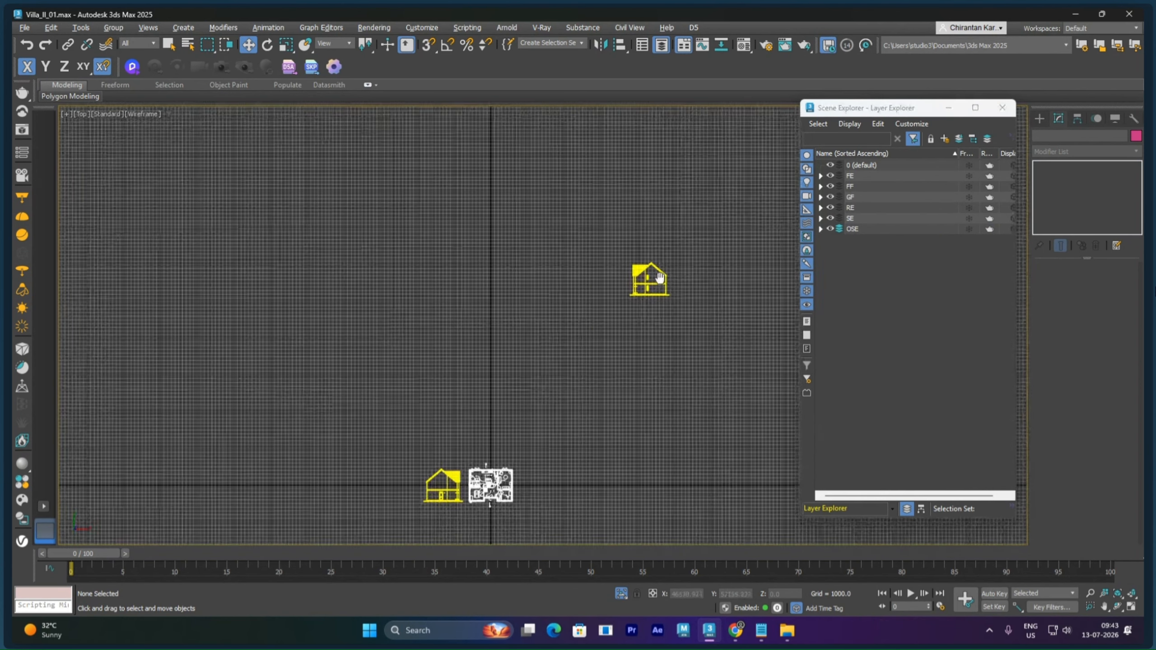
Center the pivot of the Other_Side/Right_Elevation spline on the object
scroll(660, 278, "down", 3)
left_click(668, 263)
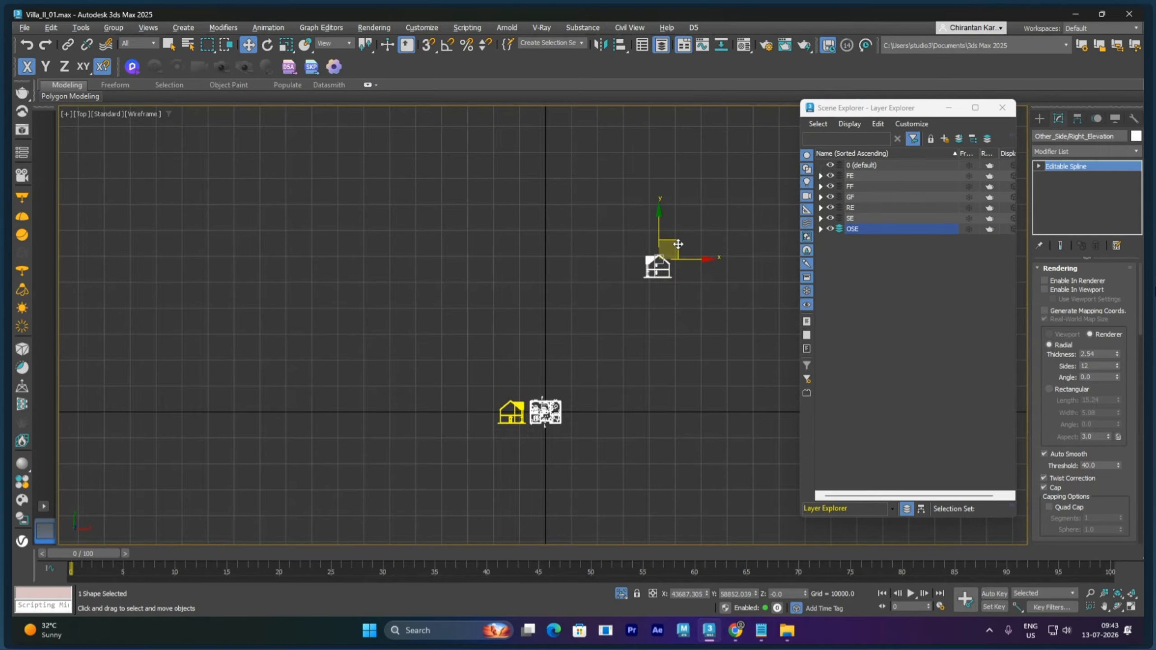
left_click(1076, 118)
left_click(1077, 201)
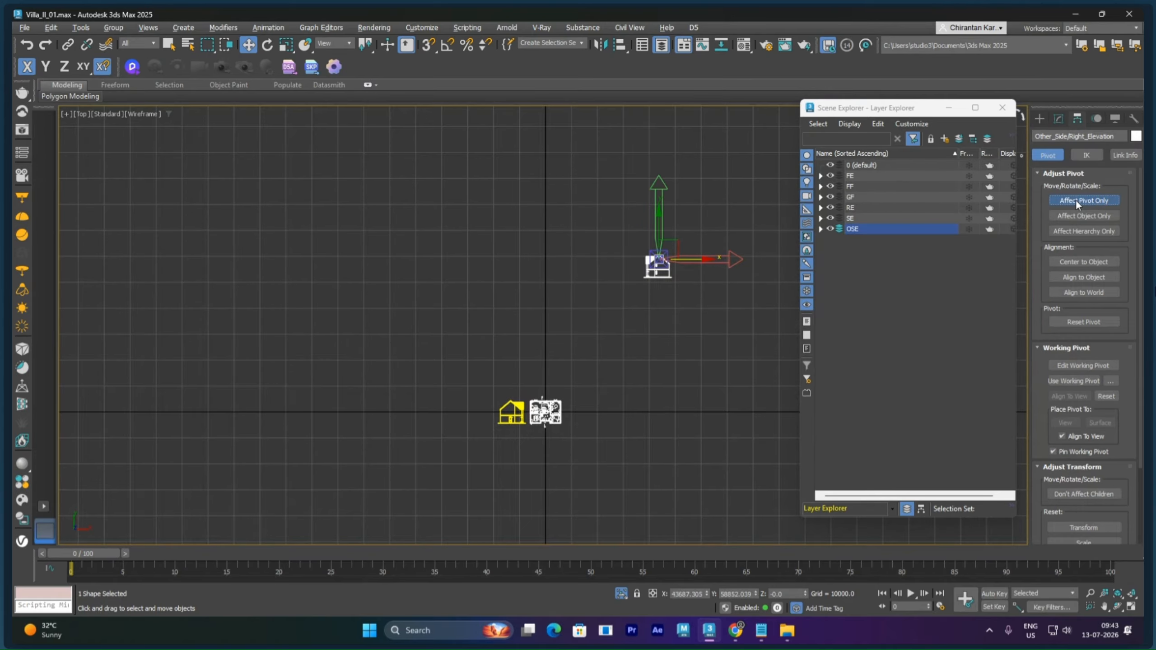
left_click(1085, 261)
left_click(1082, 201)
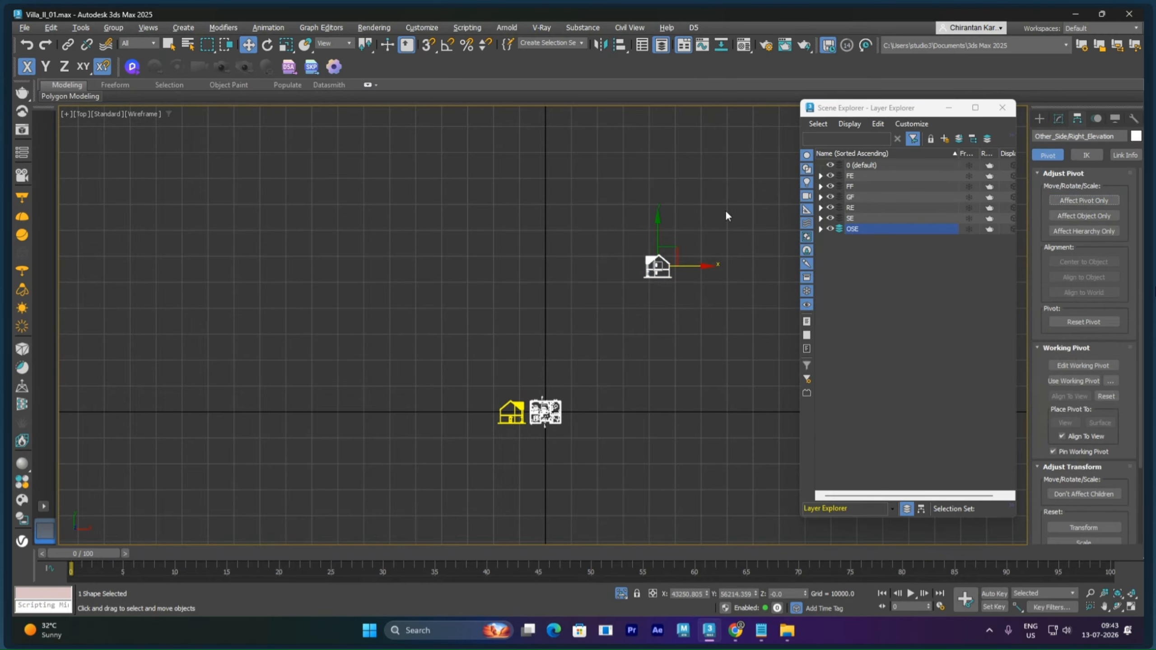
Move the Other_Side/Right_Elevation spline to the world origin by setting absolute X, Y and Z to 0
right_click(254, 48)
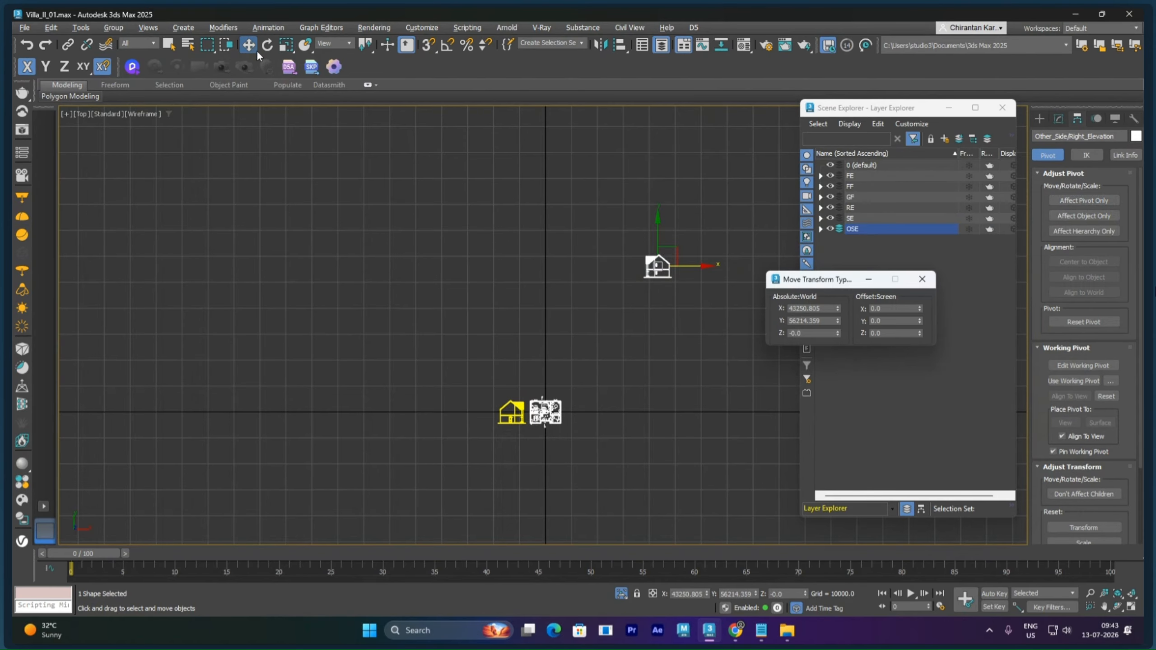
right_click(838, 309)
right_click(837, 321)
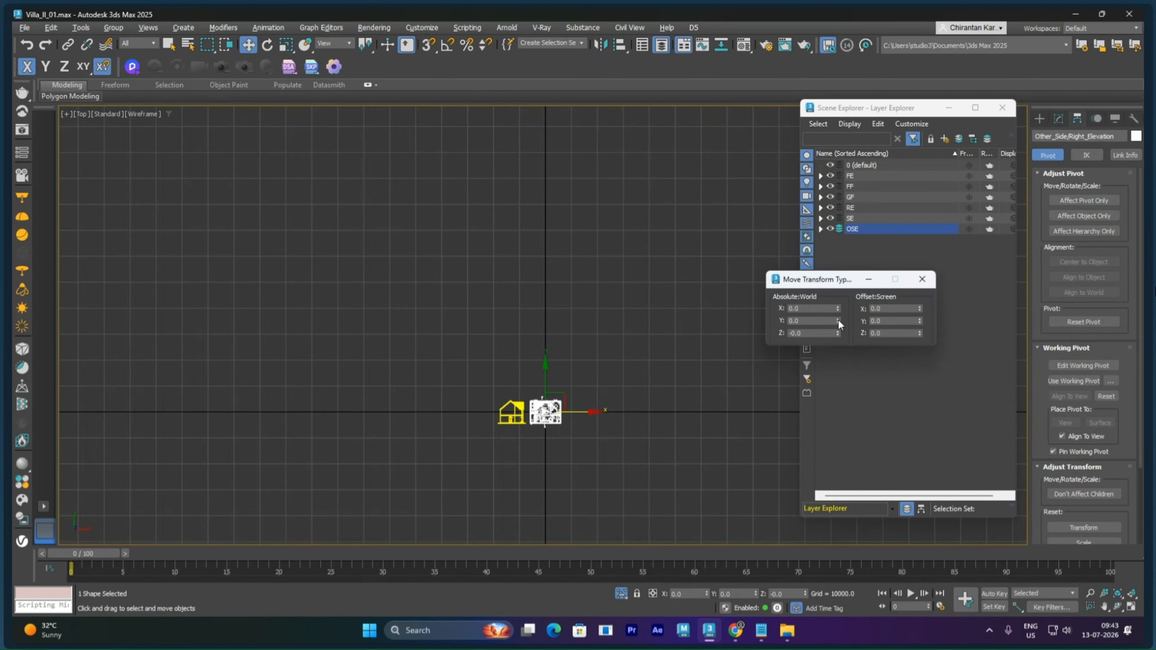
right_click(838, 333)
left_click(923, 279)
Move the Other_Side/Right_Elevation spline along X to about 13660, beside the floor plan opposite the left elevation, and deselect it
scroll(591, 434, "up", 5)
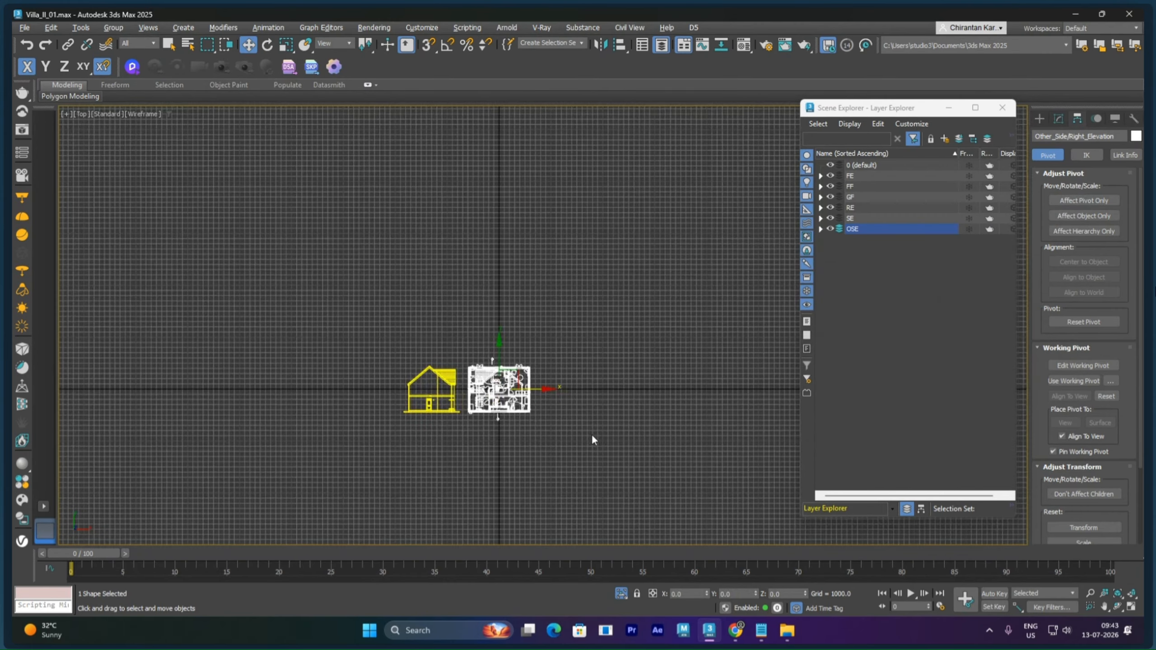
left_click_drag(509, 383, 602, 363)
scroll(603, 321, "down", 4)
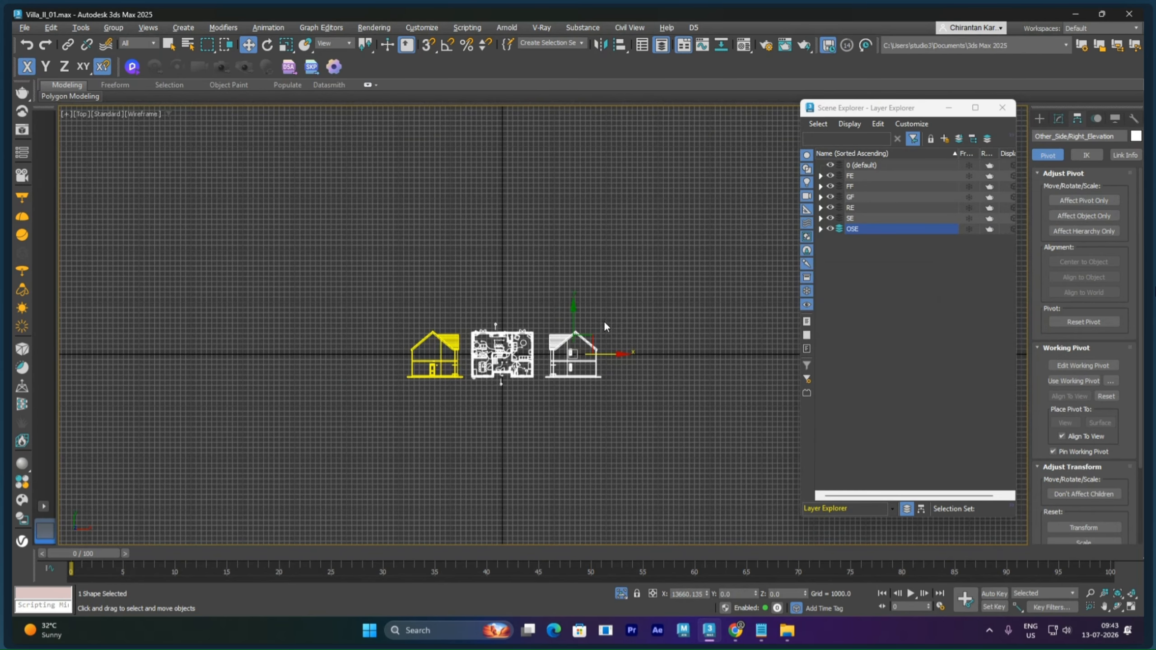
middle_click_drag(604, 321, 602, 386)
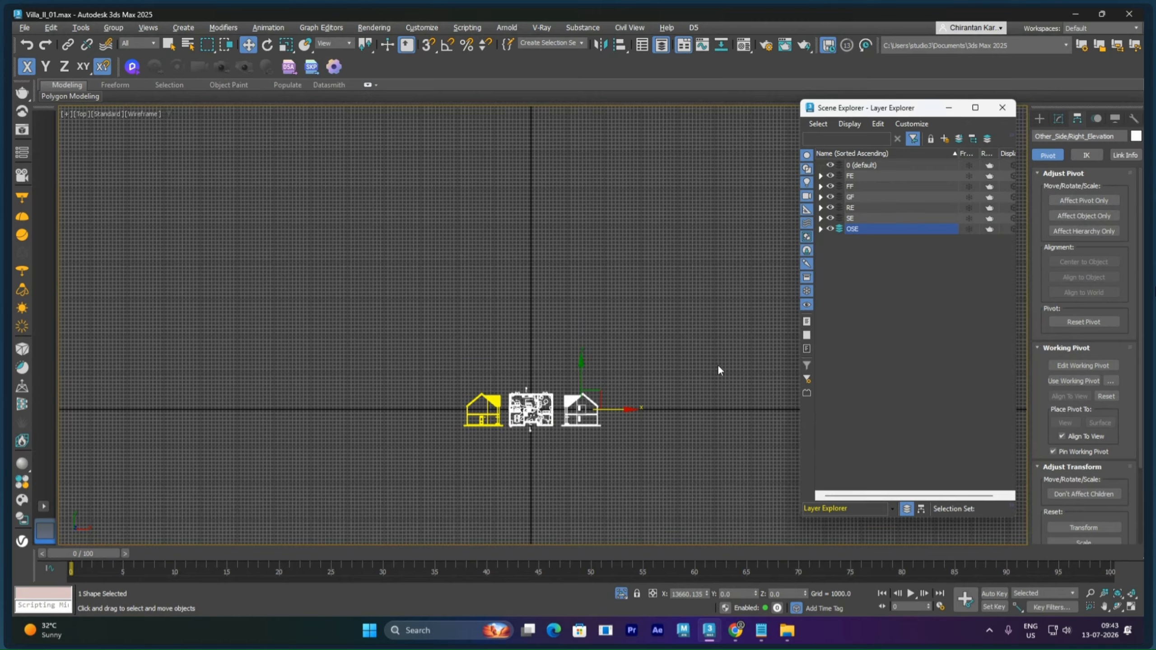
left_click(686, 377)
scroll(572, 403, "down", 3)
scroll(544, 410, "up", 10)
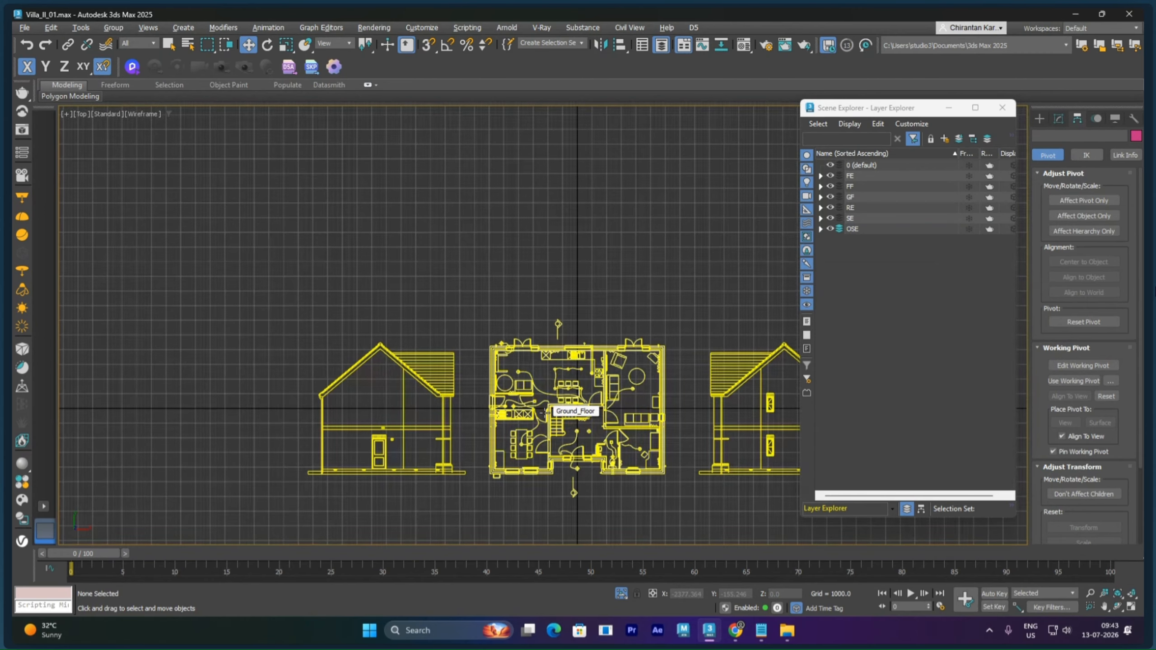
Unhide the Rear/Back_Elevation, First_Floor and Front_Elevation splines inside their layers
left_click(543, 413)
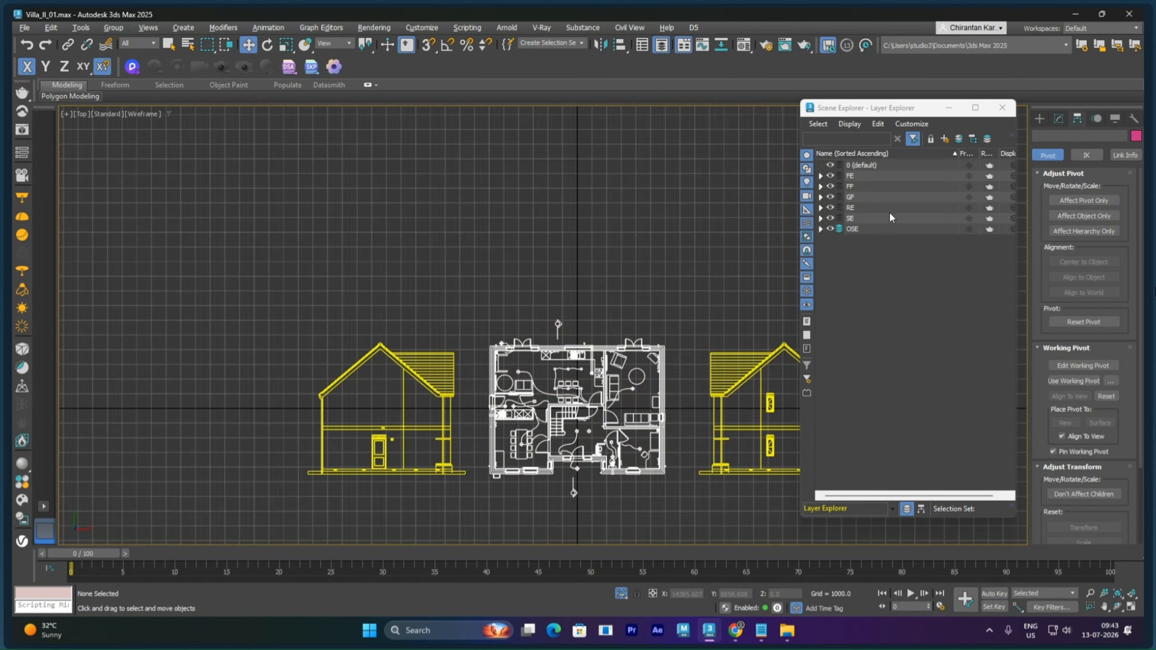
left_click(820, 219)
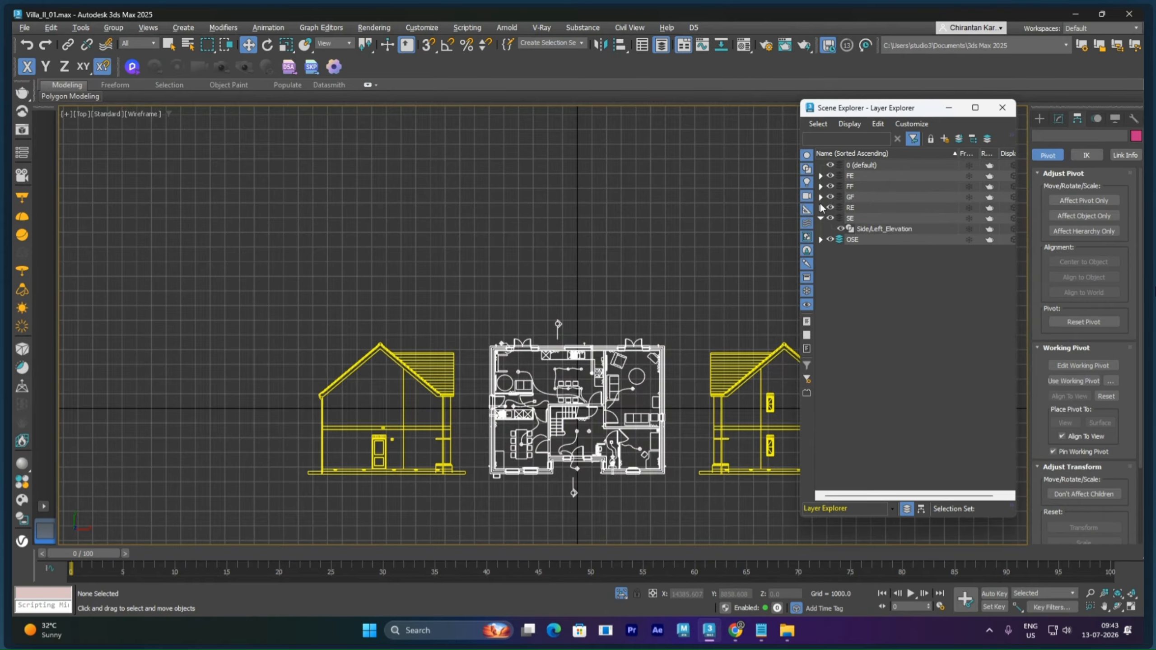
left_click(821, 207)
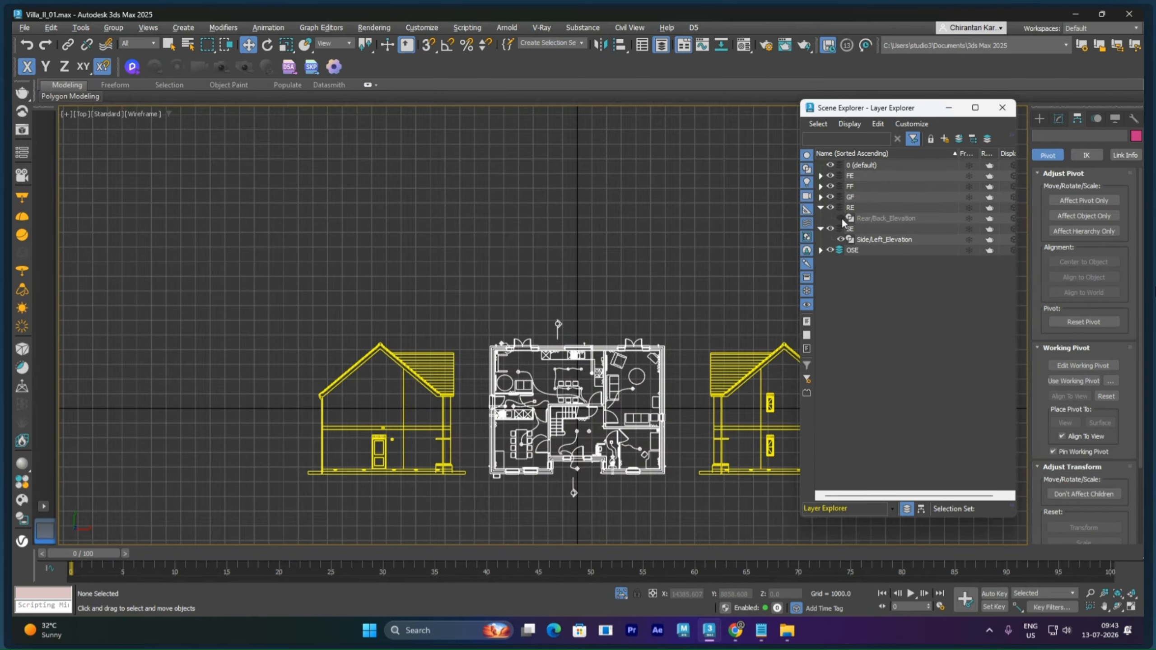
left_click(841, 218)
left_click(821, 197)
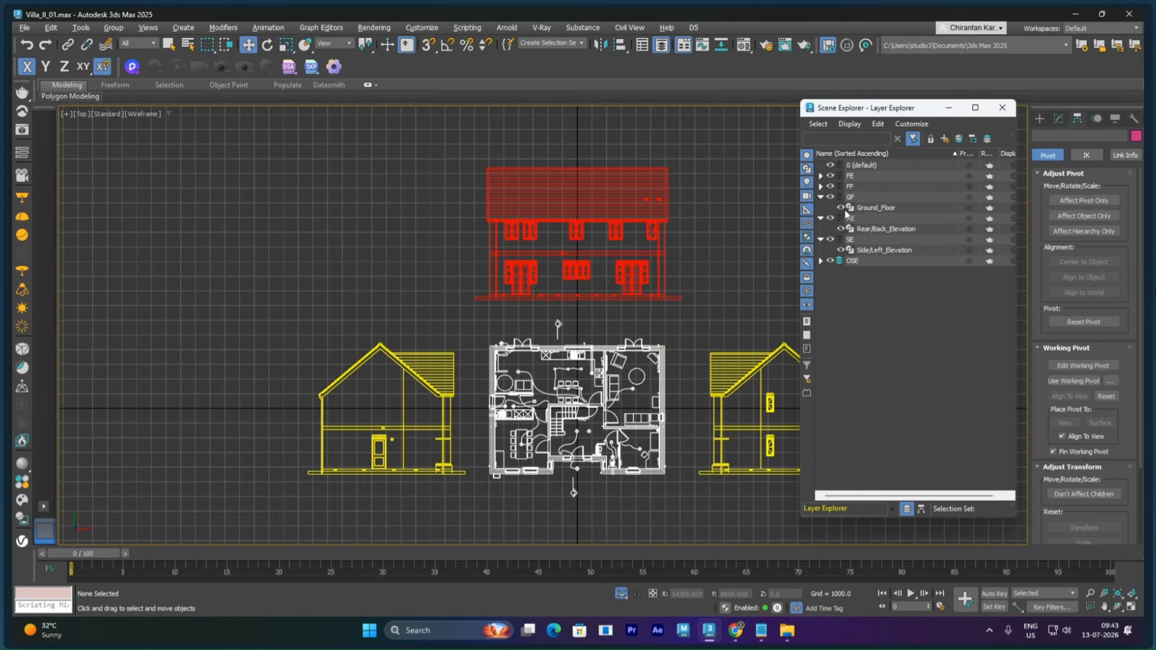
left_click(821, 186)
left_click(841, 197)
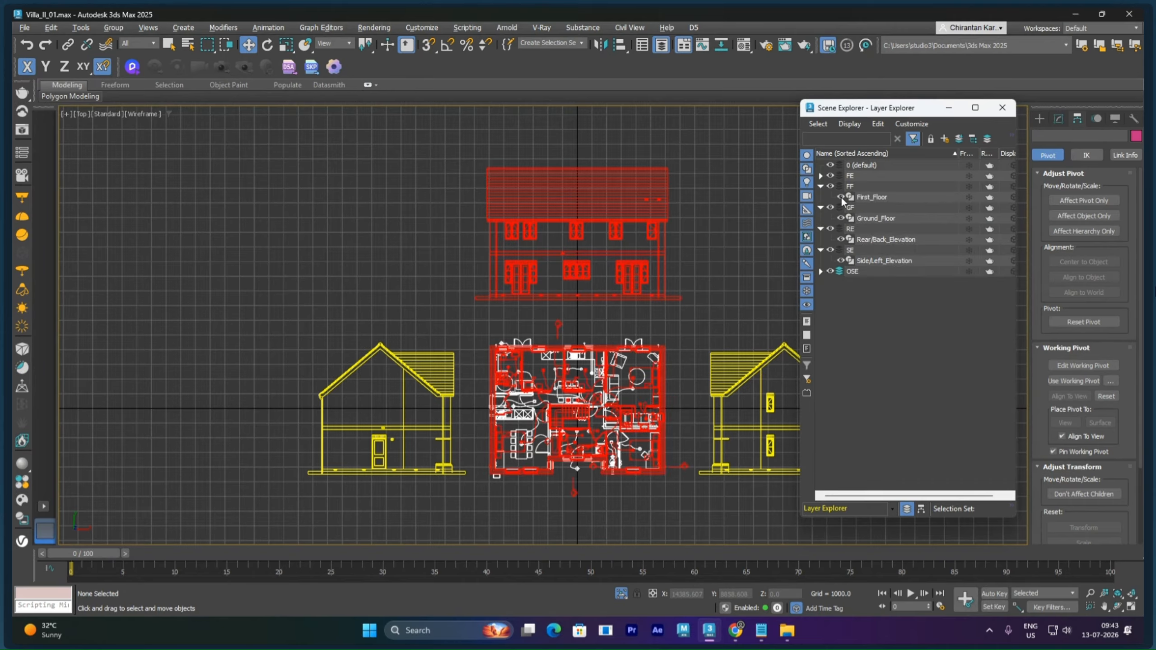
left_click(821, 176)
left_click(841, 187)
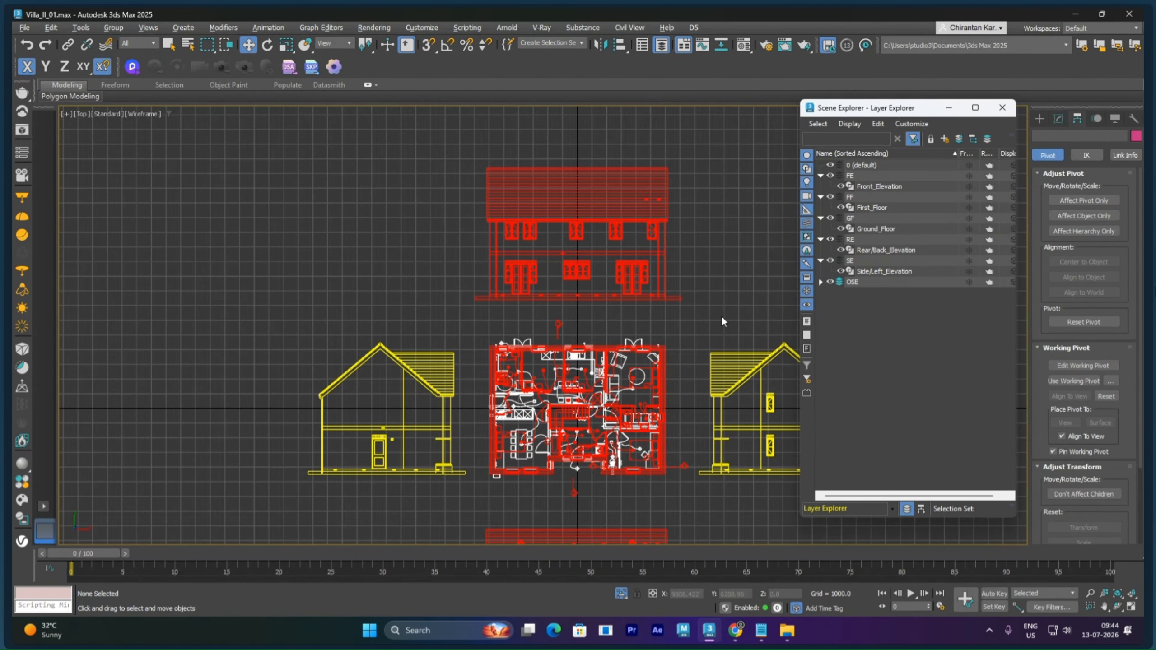
middle_click_drag(721, 316, 639, 230)
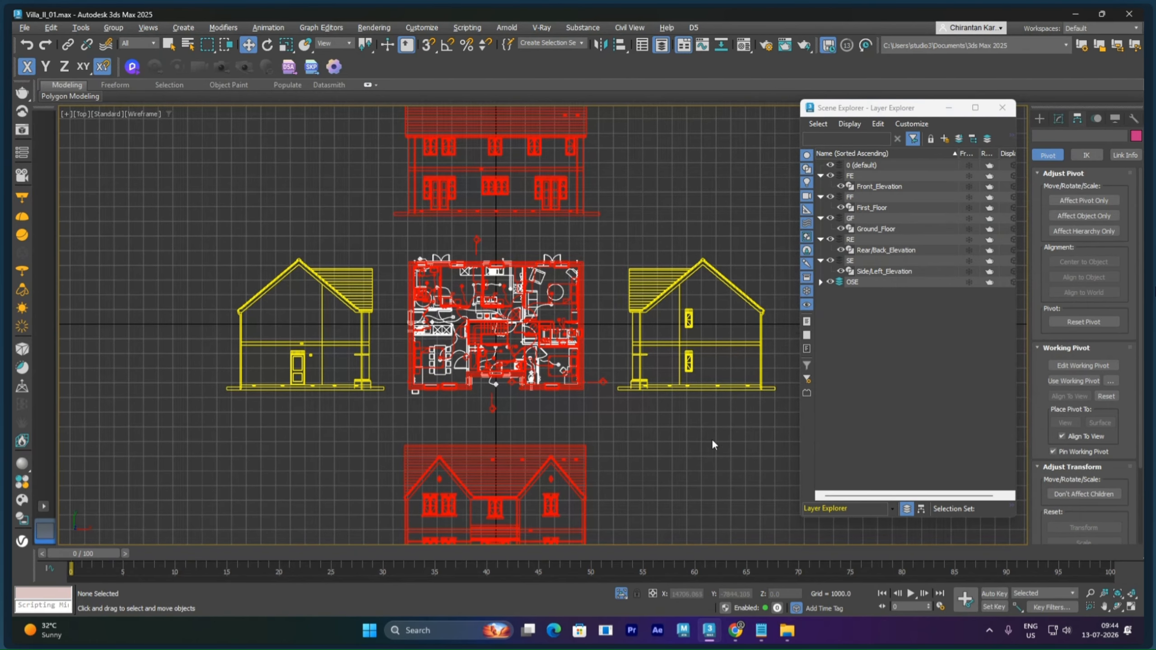
scroll(684, 426, "down", 3)
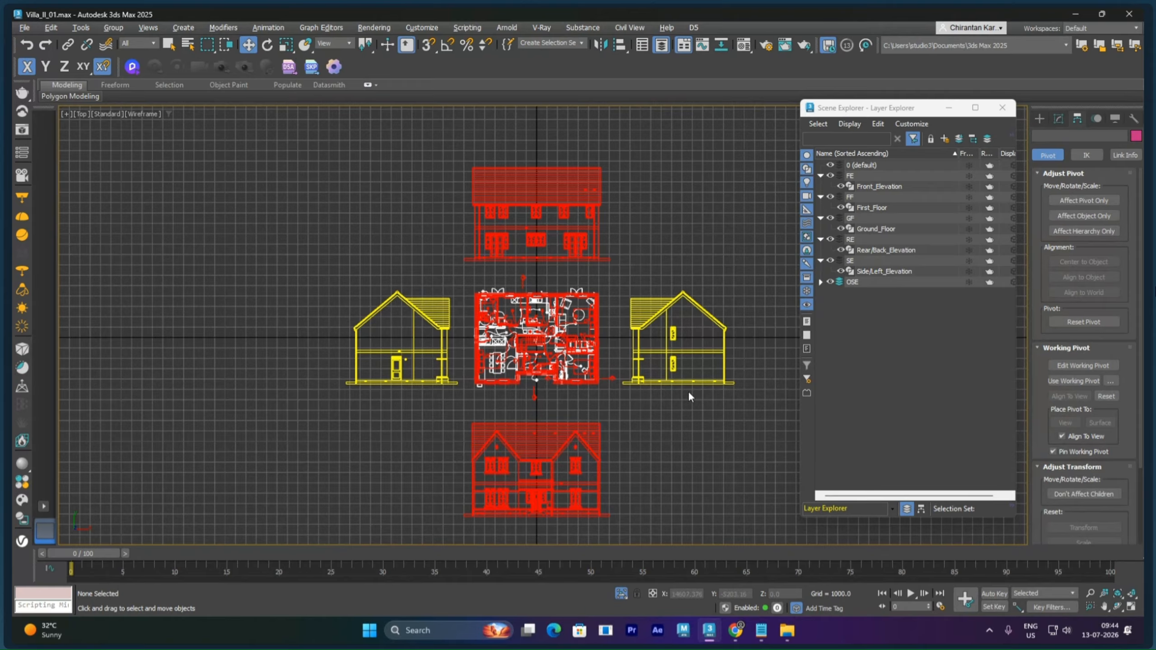
Make 0 (default) the active layer and collapse the FE, FF, GF, RE, SE and OSE layers
left_click(821, 282)
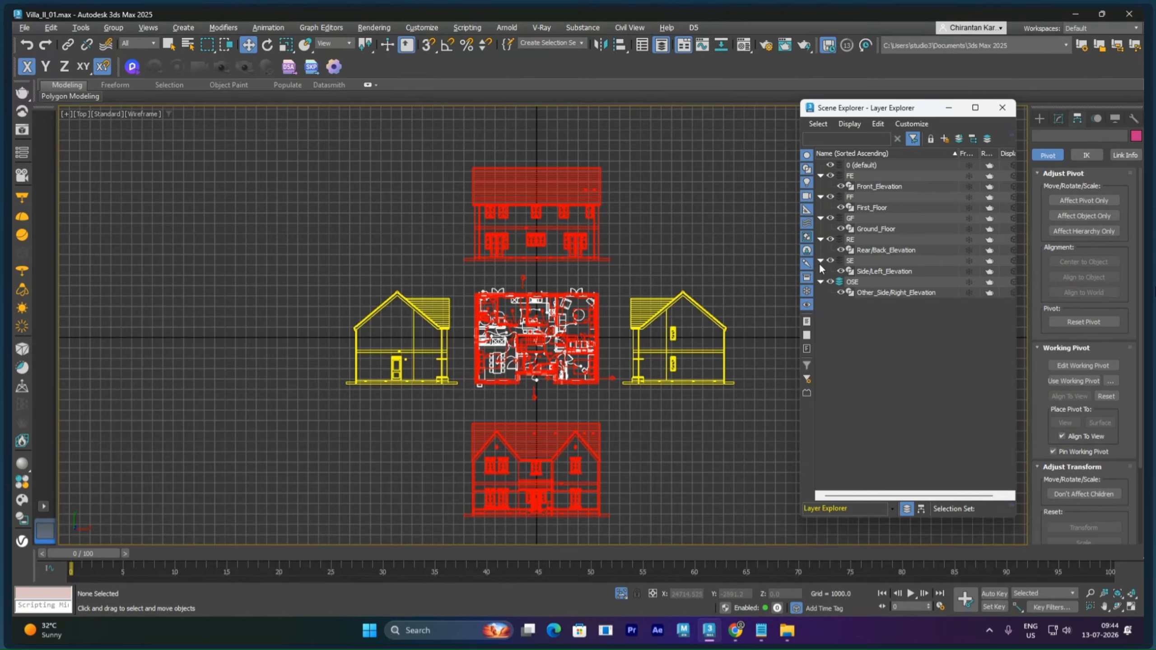
left_click(821, 261)
left_click(821, 239)
left_click(820, 218)
left_click(821, 197)
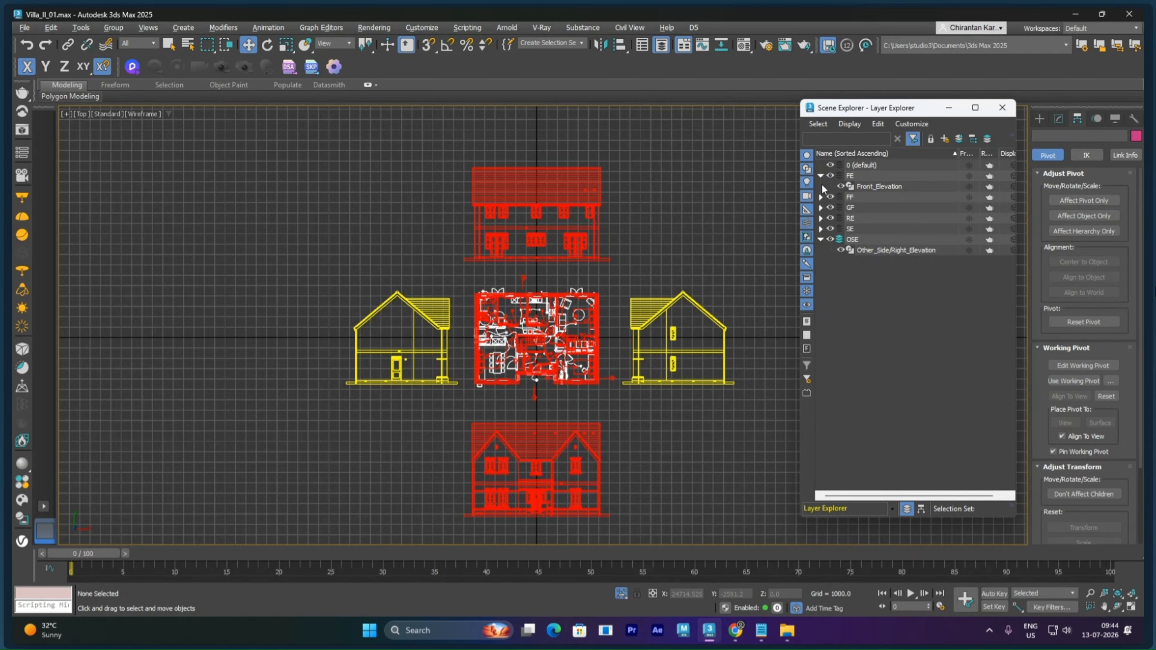
left_click(821, 175)
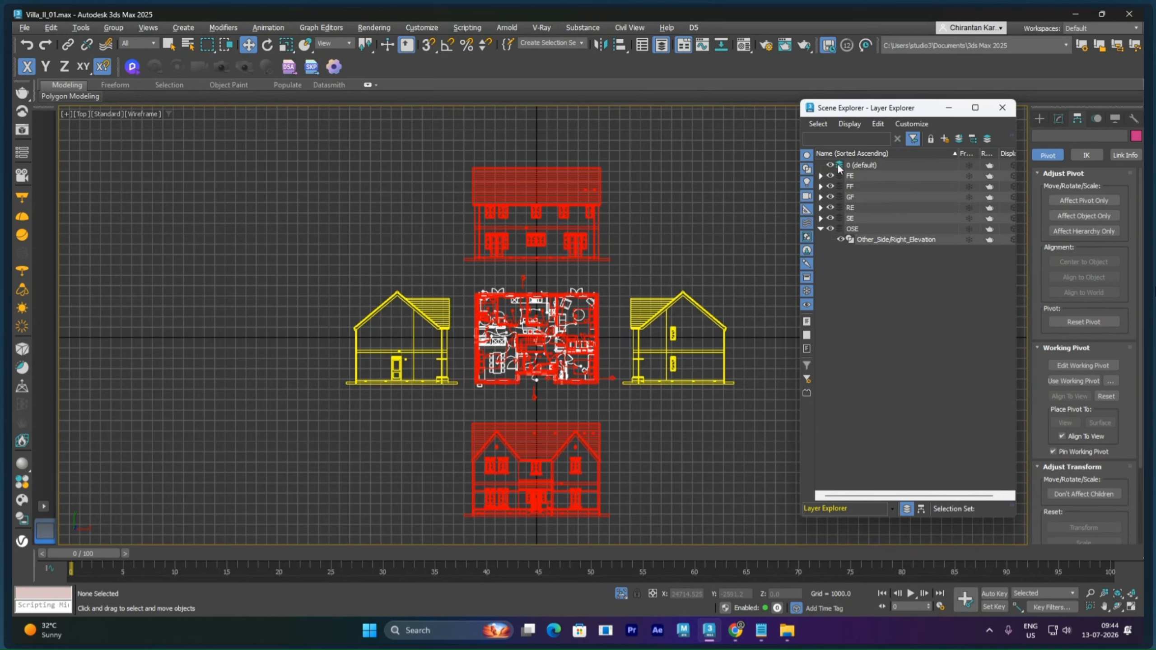
left_click(821, 229)
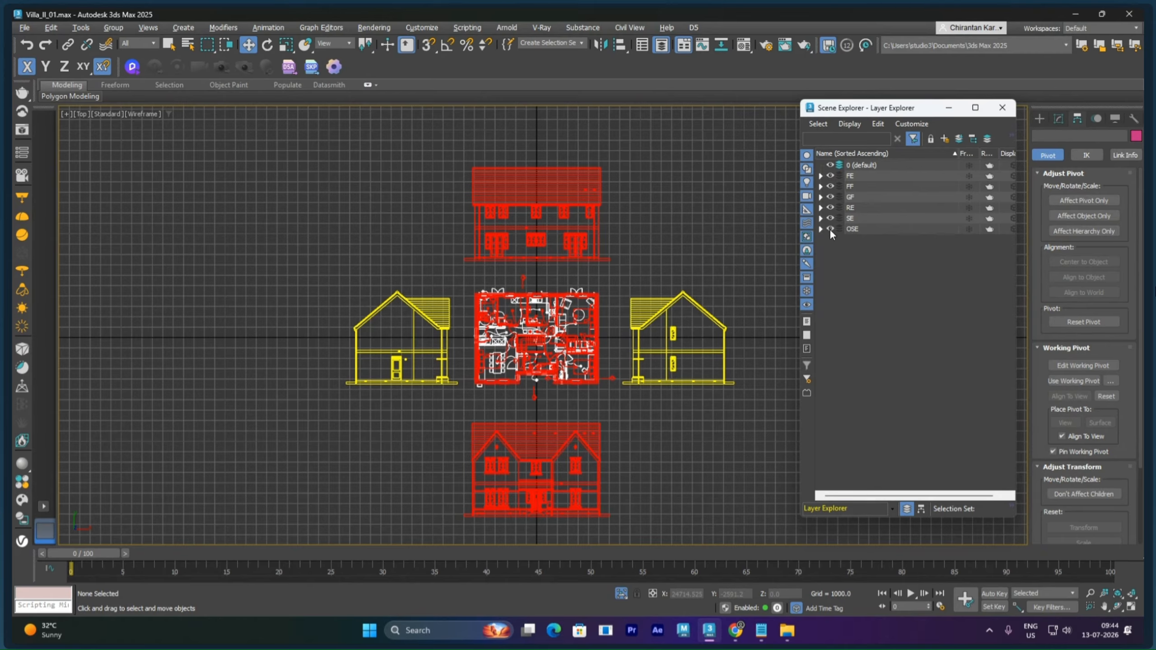
Hide the FF and GF layers, leaving only the elevation layers FE, RE, SE and OSE visible beside the default layer
left_click_drag(830, 228, 831, 174)
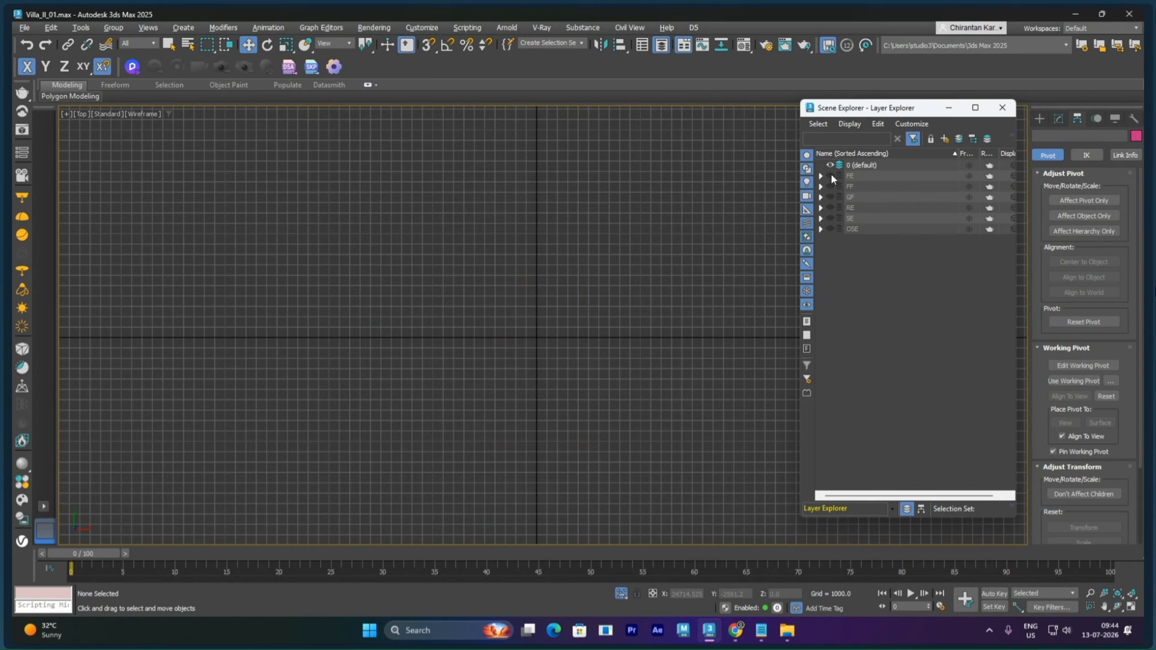
left_click(830, 197)
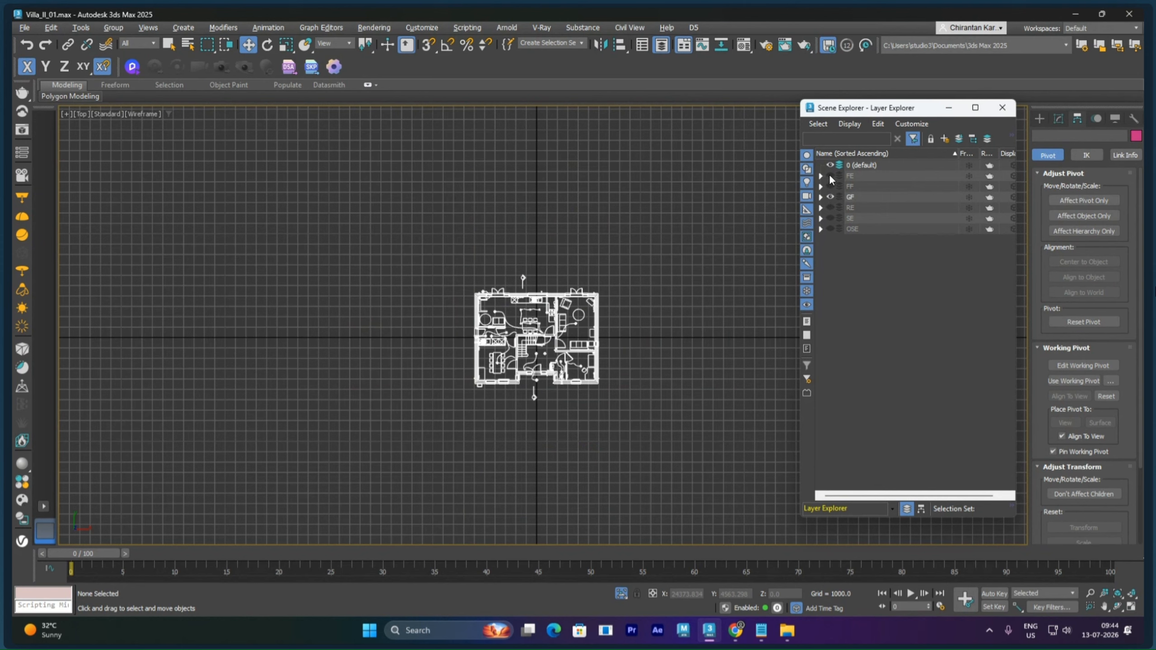
left_click(830, 176)
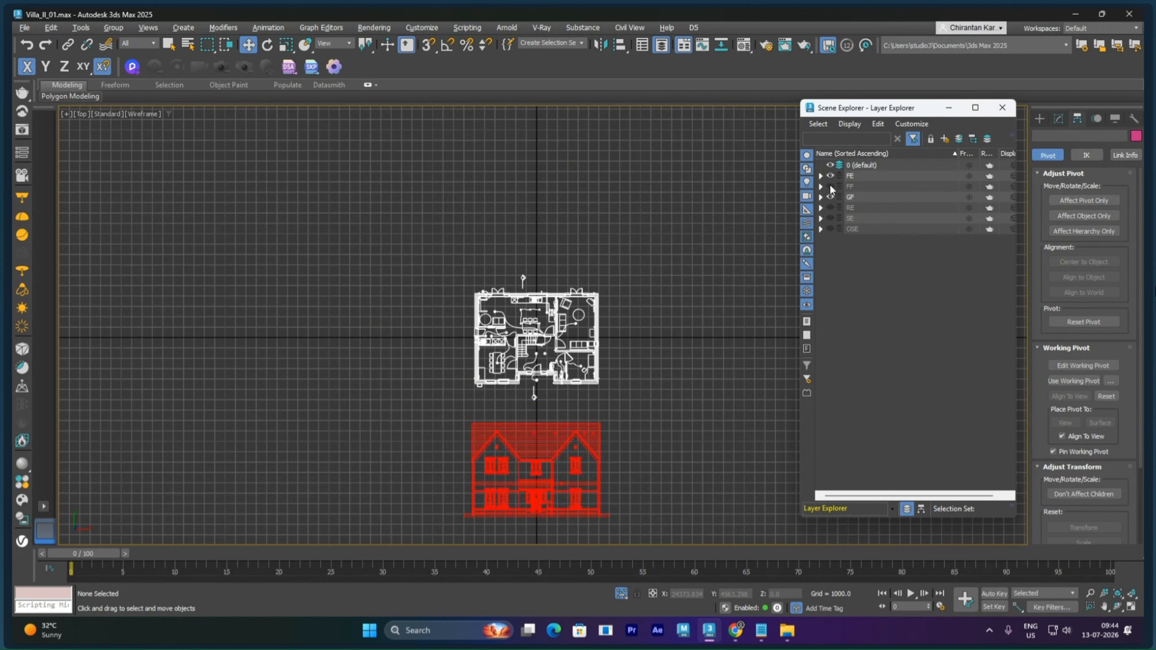
left_click(830, 187)
left_click(830, 186)
left_click(831, 208)
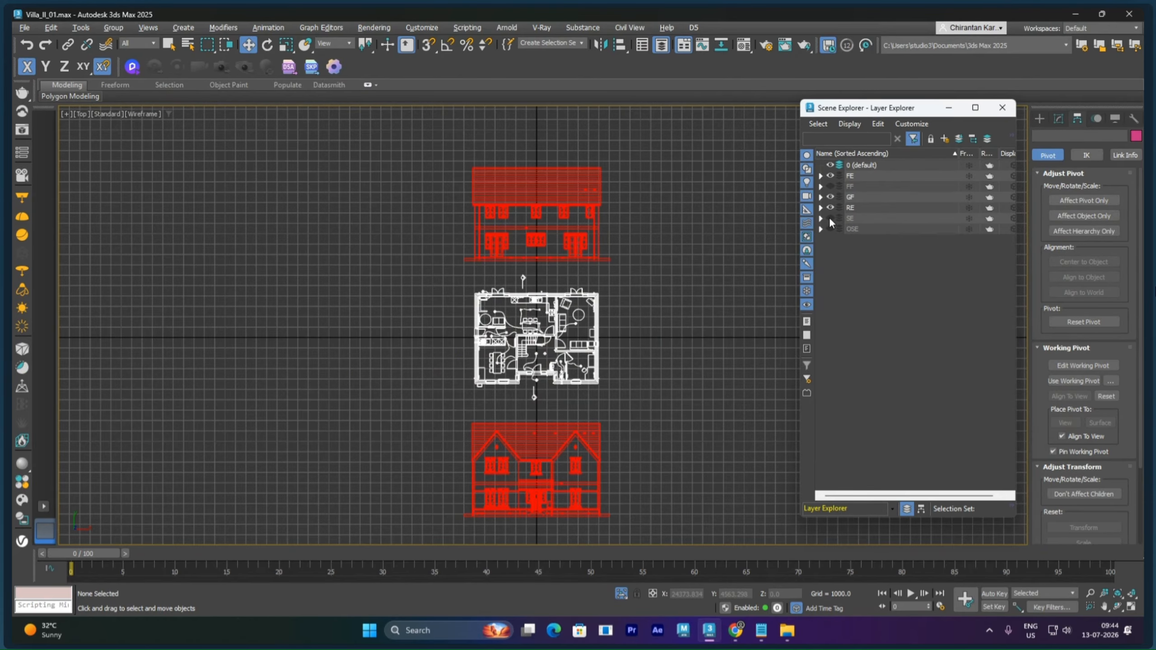
left_click(830, 218)
left_click(829, 228)
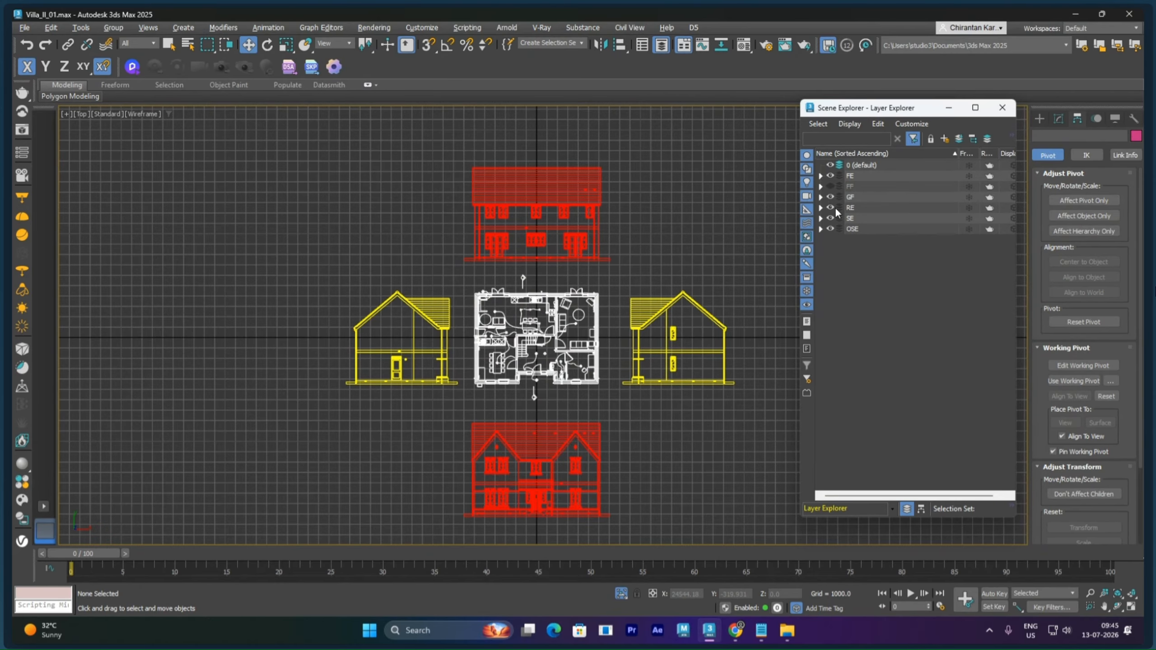
left_click(830, 197)
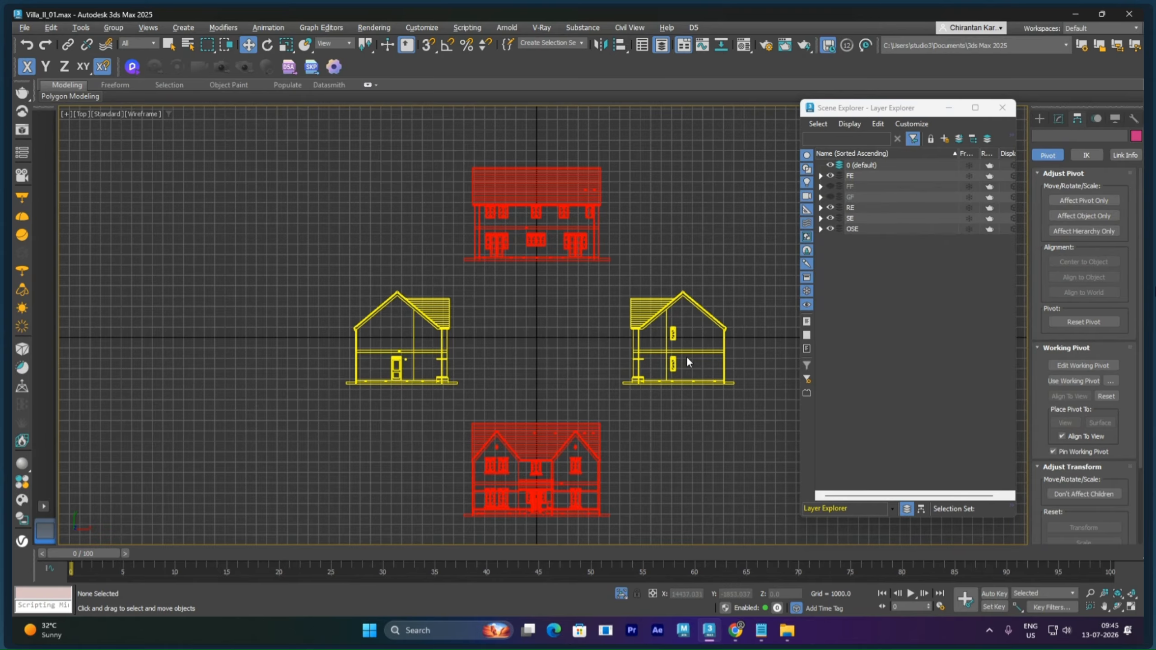
Turn on snapping and move the Other_Side/Right_Elevation spline so its lower-left base corner meets the rear elevation's lower-right base corner
middle_click_drag(592, 305, 566, 287)
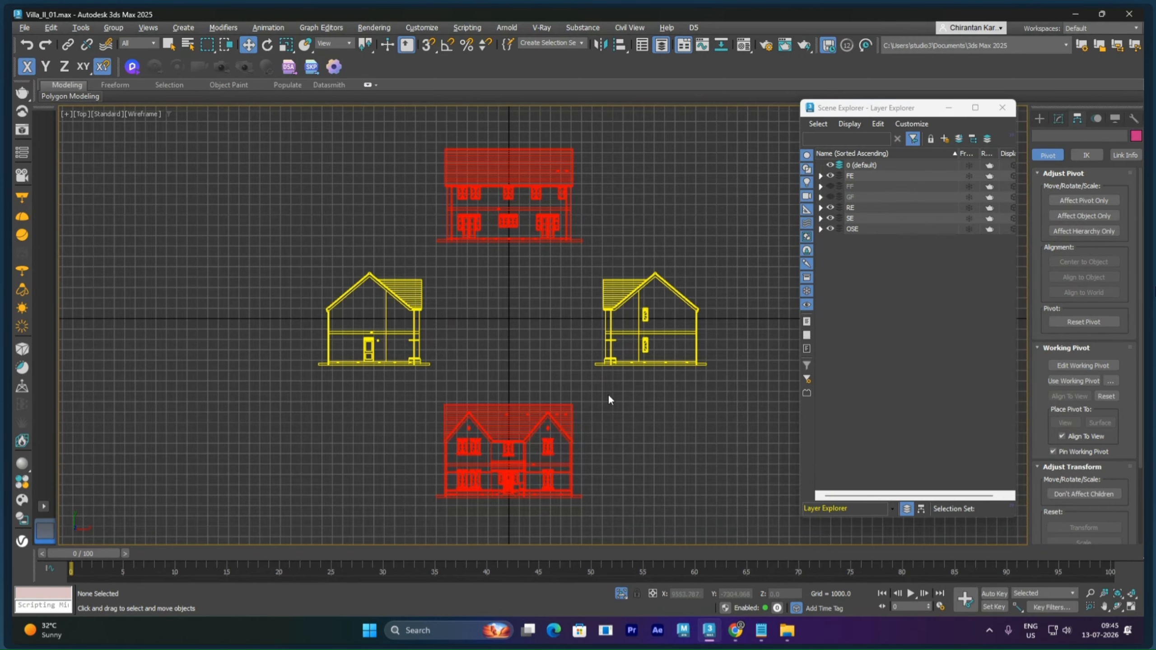
scroll(574, 346, "up", 3)
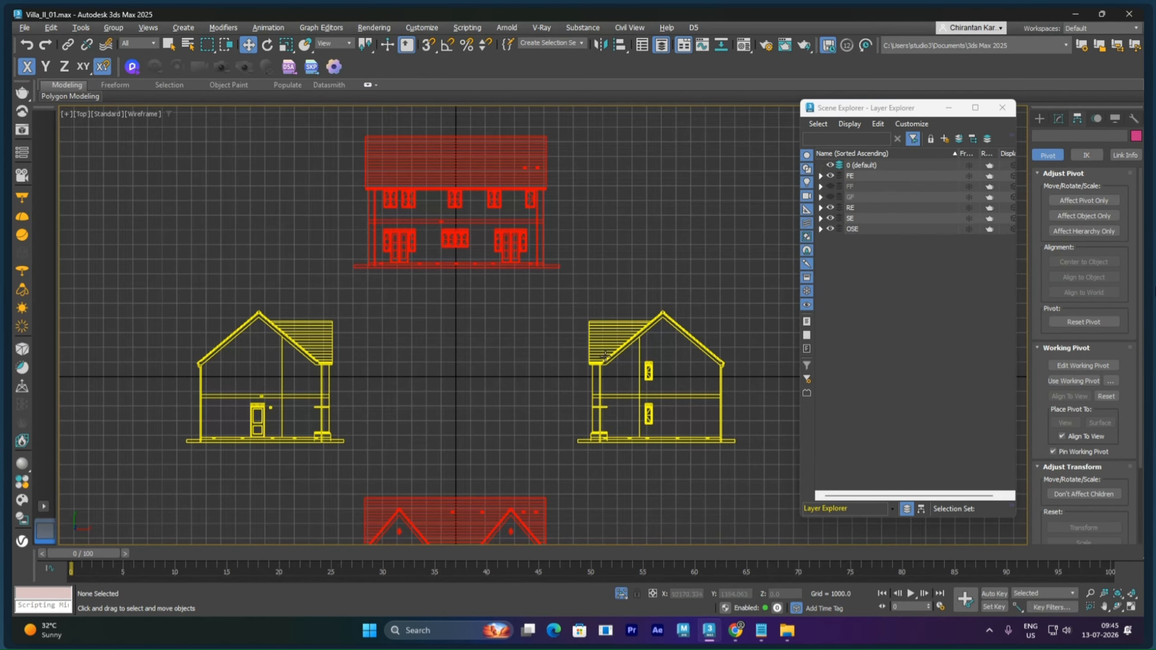
left_click(611, 342)
left_click_drag(663, 355, 664, 191)
scroll(629, 290, "up", 2)
scroll(546, 276, "up", 4)
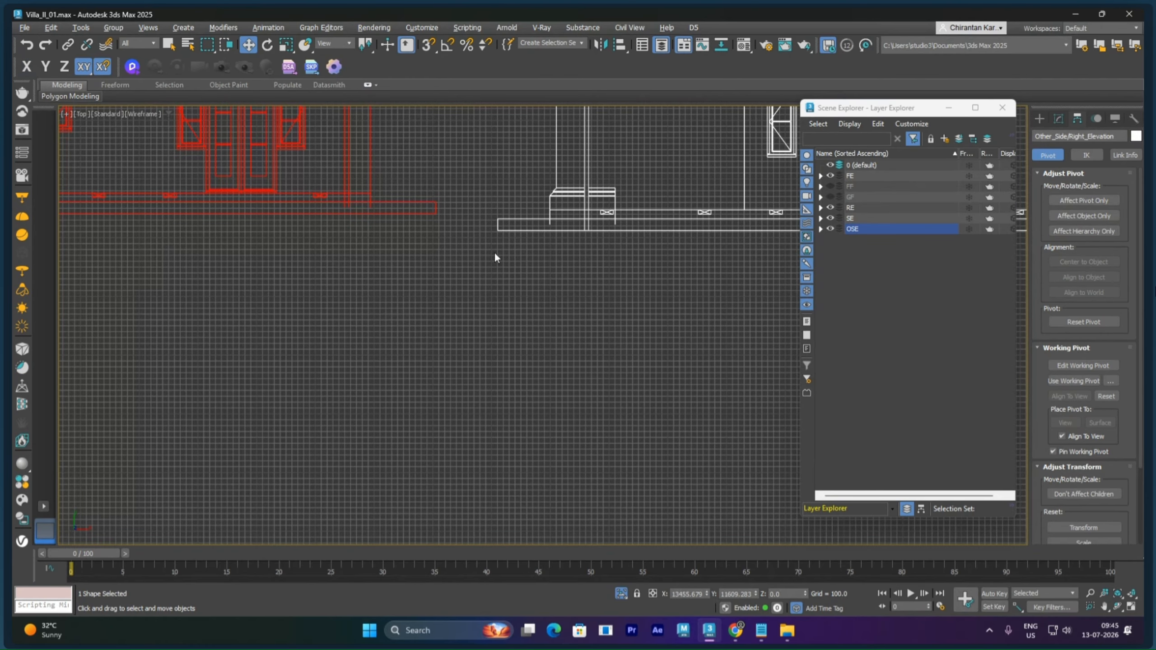
scroll(498, 253, "up", 3)
scroll(677, 319, "up", 2)
key("s")
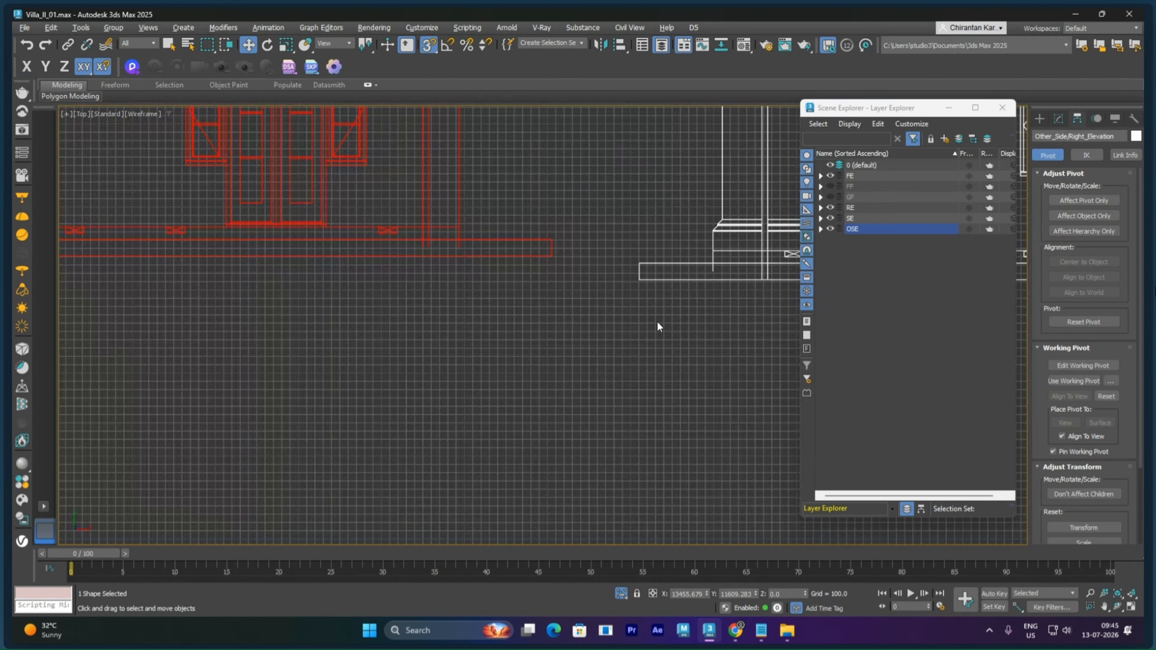
left_click_drag(639, 281, 552, 256)
scroll(560, 339, "down", 8)
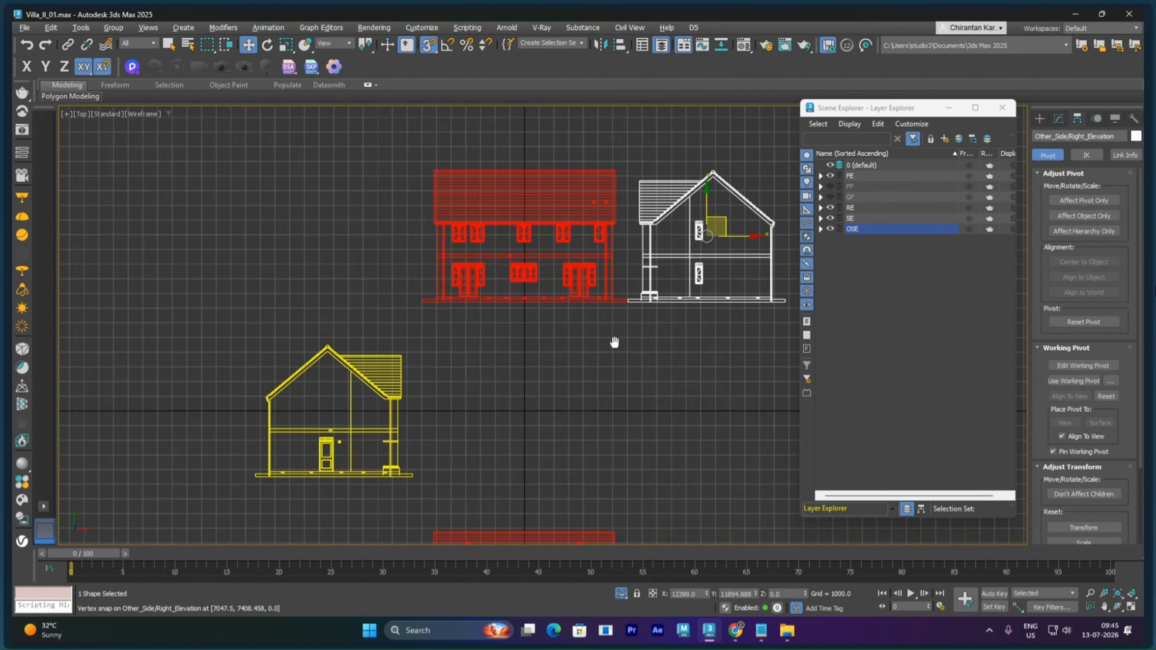
Move the Side/Left_Elevation spline so its lower-right base corner snaps to the rear elevation's lower-left base corner
left_click_drag(500, 424, 501, 259)
scroll(501, 258, "up", 5)
scroll(500, 260, "up", 4)
left_click_drag(410, 255, 606, 163)
scroll(612, 230, "down", 6)
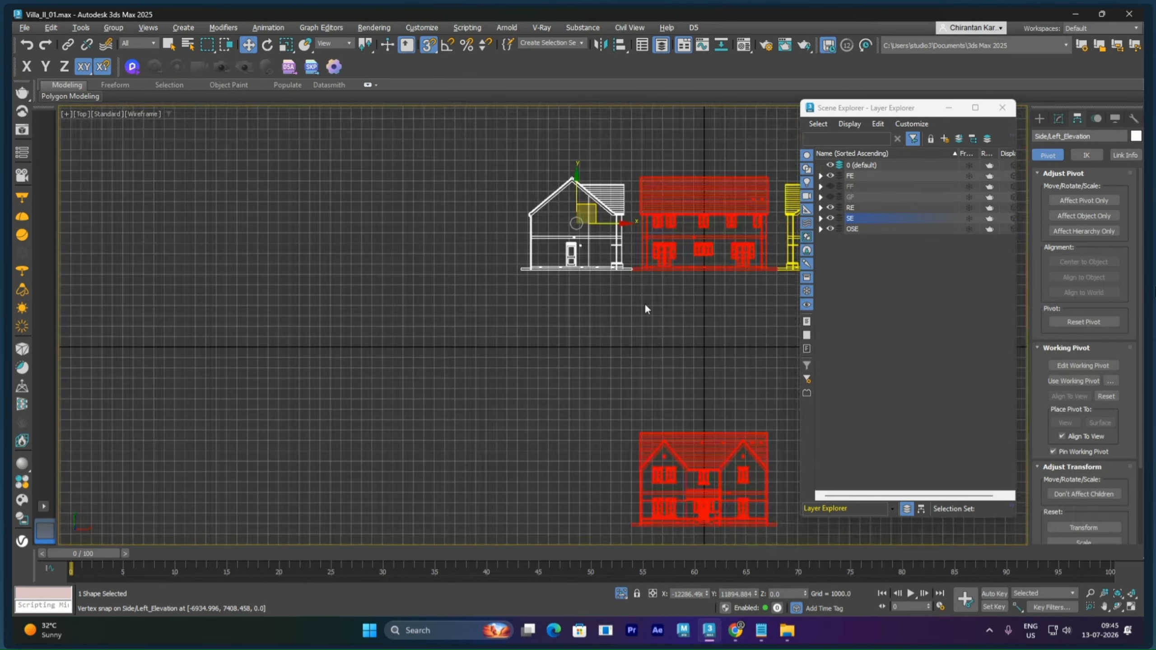
Move the Front_Elevation spline so its lower-left base corner snaps to the Other_Side/Right_Elevation's lower-right base corner
left_click(605, 341)
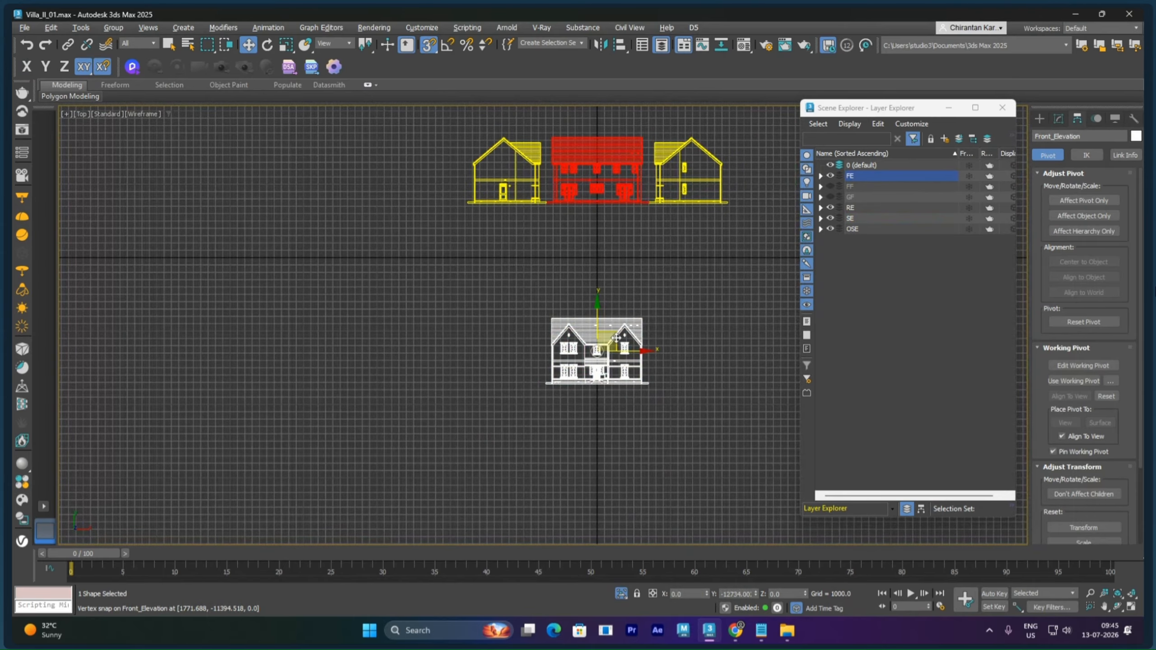
left_click_drag(611, 340, 795, 168)
scroll(735, 222, "up", 5)
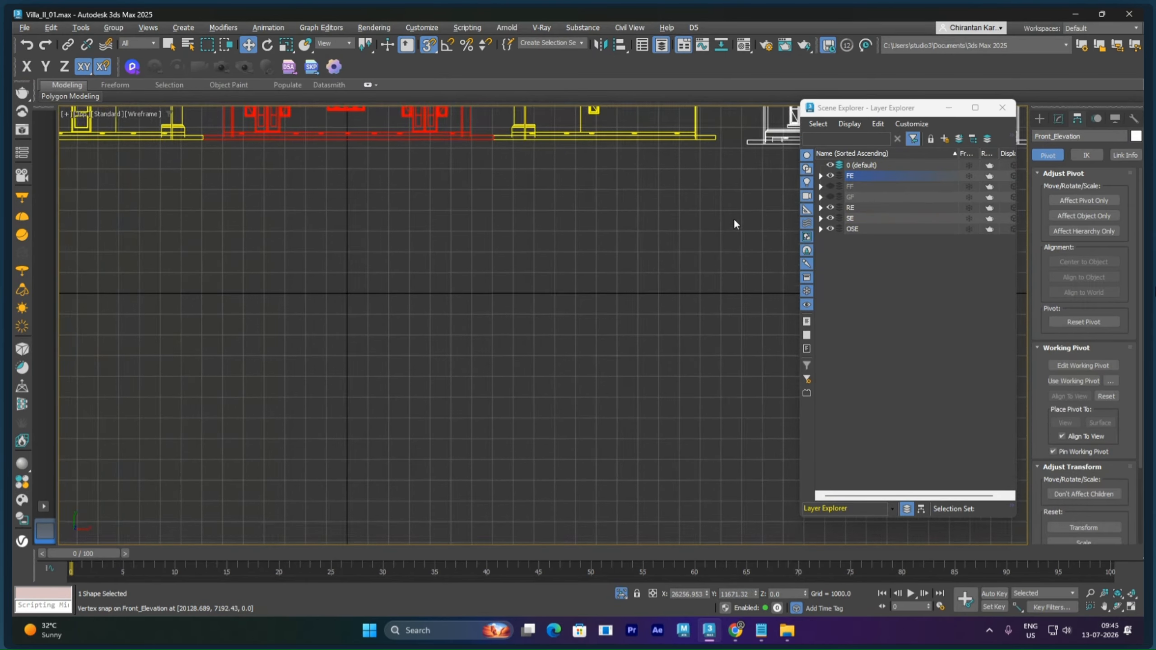
middle_click_drag(735, 223, 592, 293)
scroll(592, 294, "up", 6)
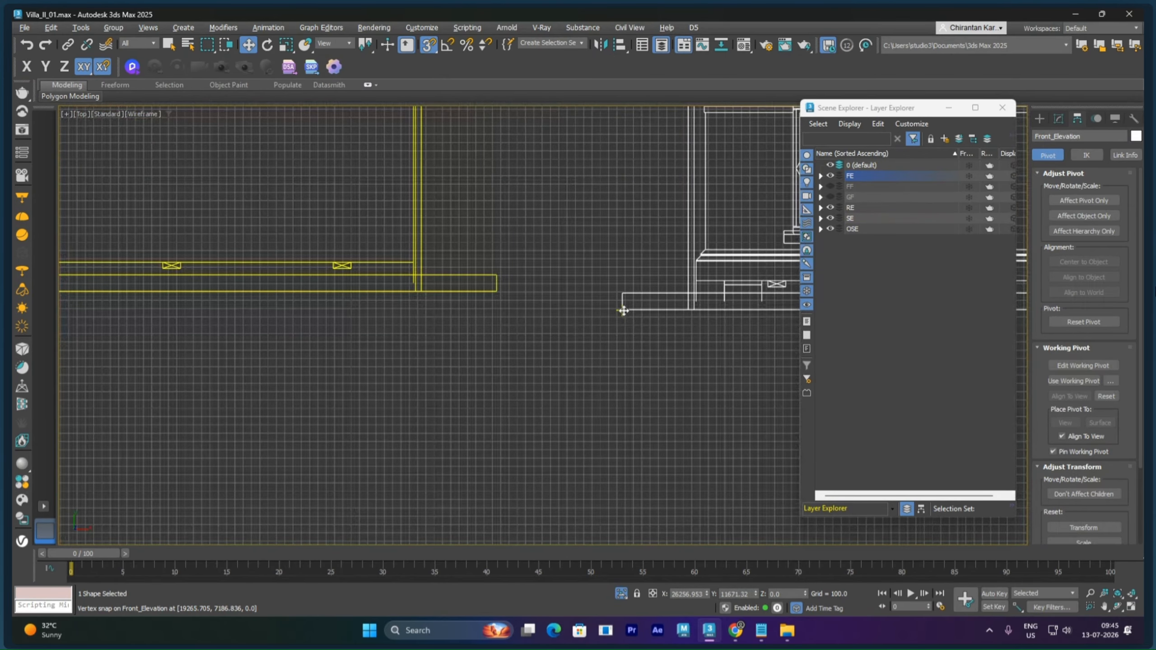
left_click_drag(622, 307, 499, 289)
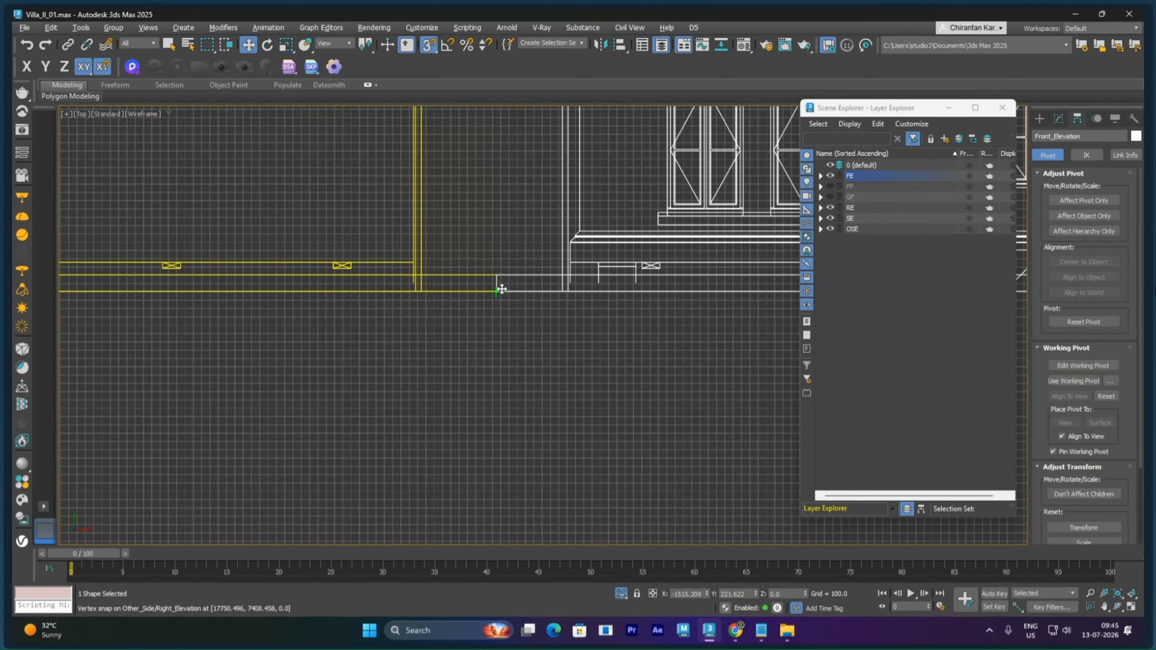
scroll(414, 350, "down", 7)
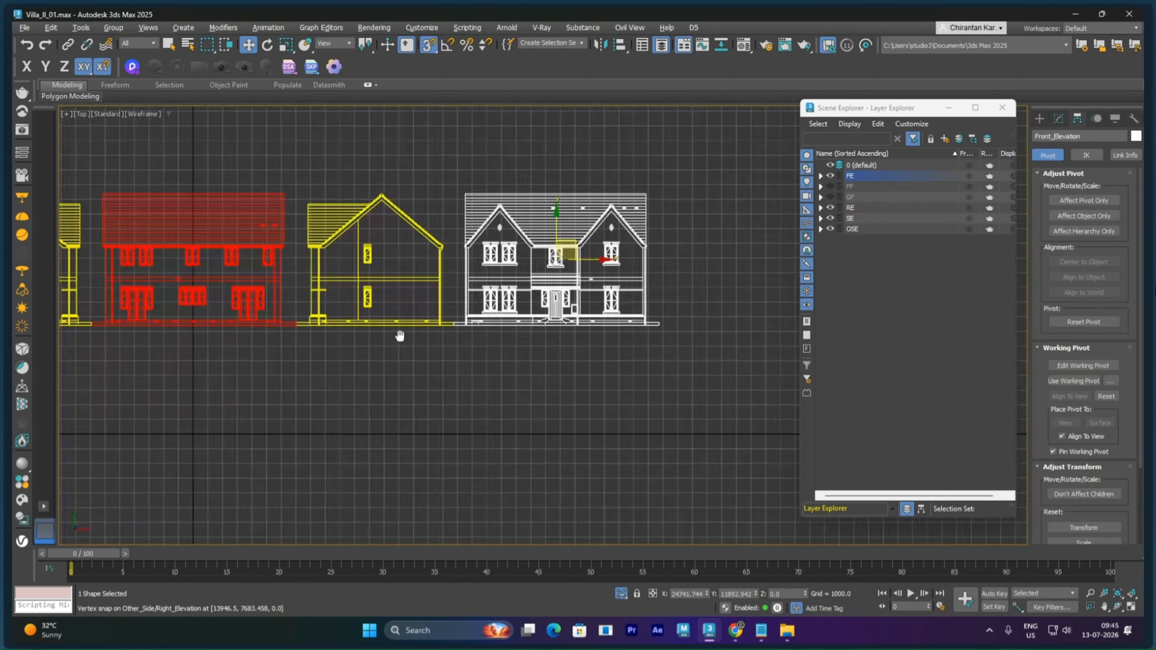
middle_click_drag(401, 337, 716, 307)
scroll(224, 309, "up", 6)
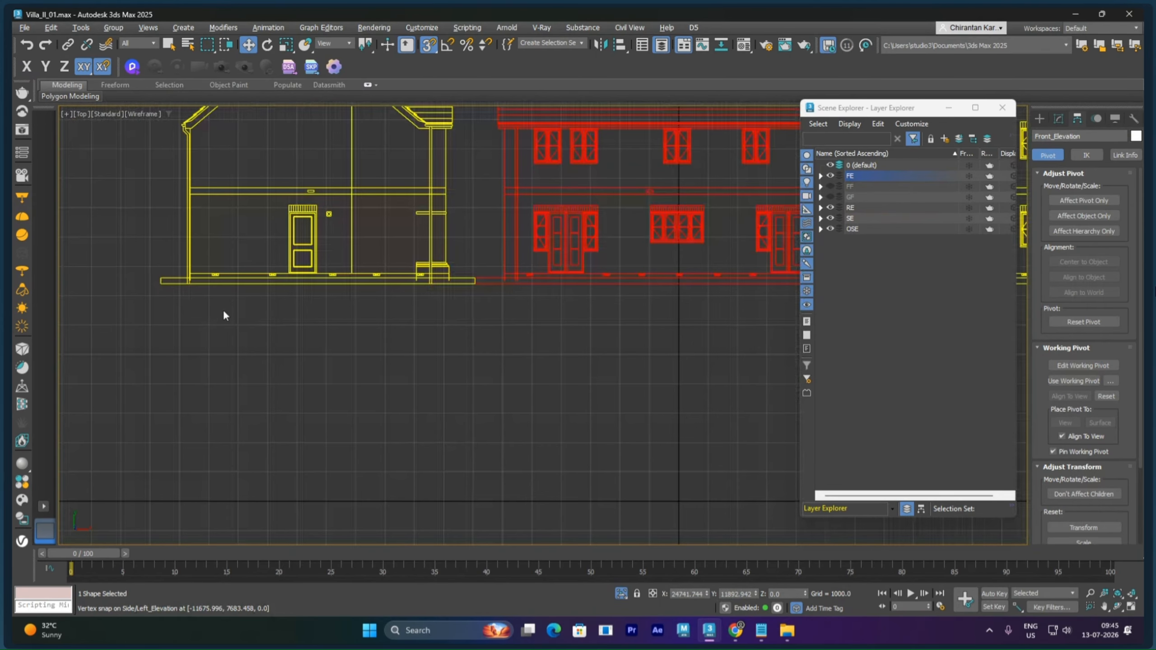
Select all four elevations and center their pivots to the objects in pivot-only mode
middle_click_drag(152, 283, 298, 379)
scroll(287, 348, "up", 3)
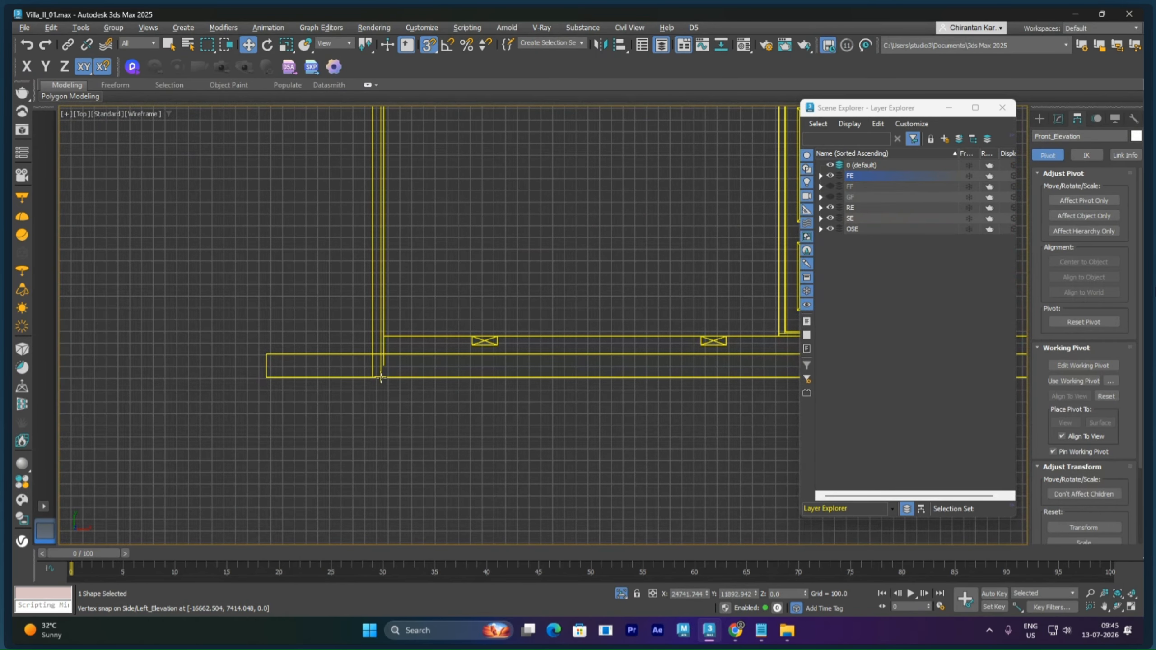
left_click_drag(383, 377, 266, 378)
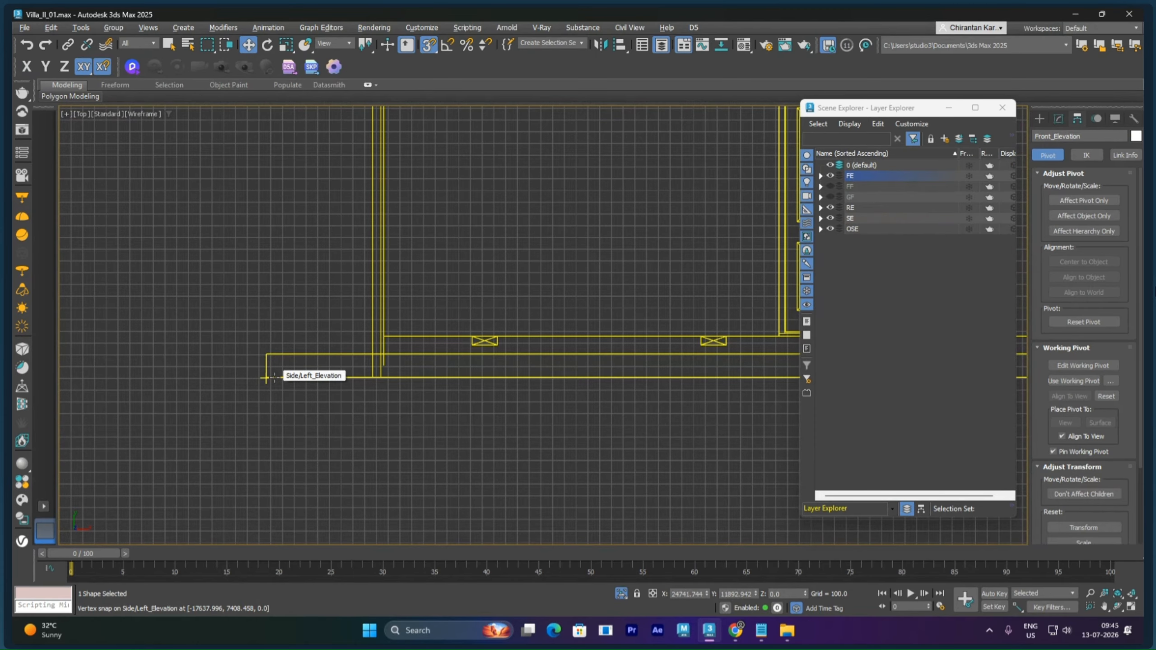
scroll(452, 399, "down", 10)
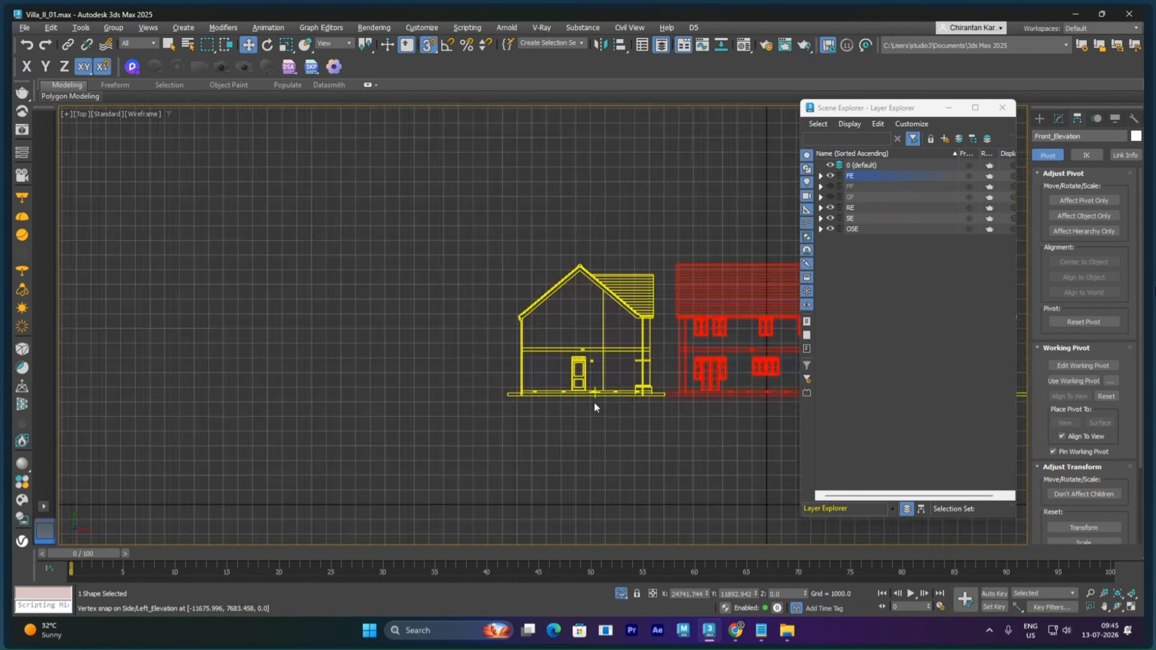
middle_click_drag(595, 401, 461, 384)
scroll(461, 385, "down", 2)
middle_click_drag(570, 411, 386, 383)
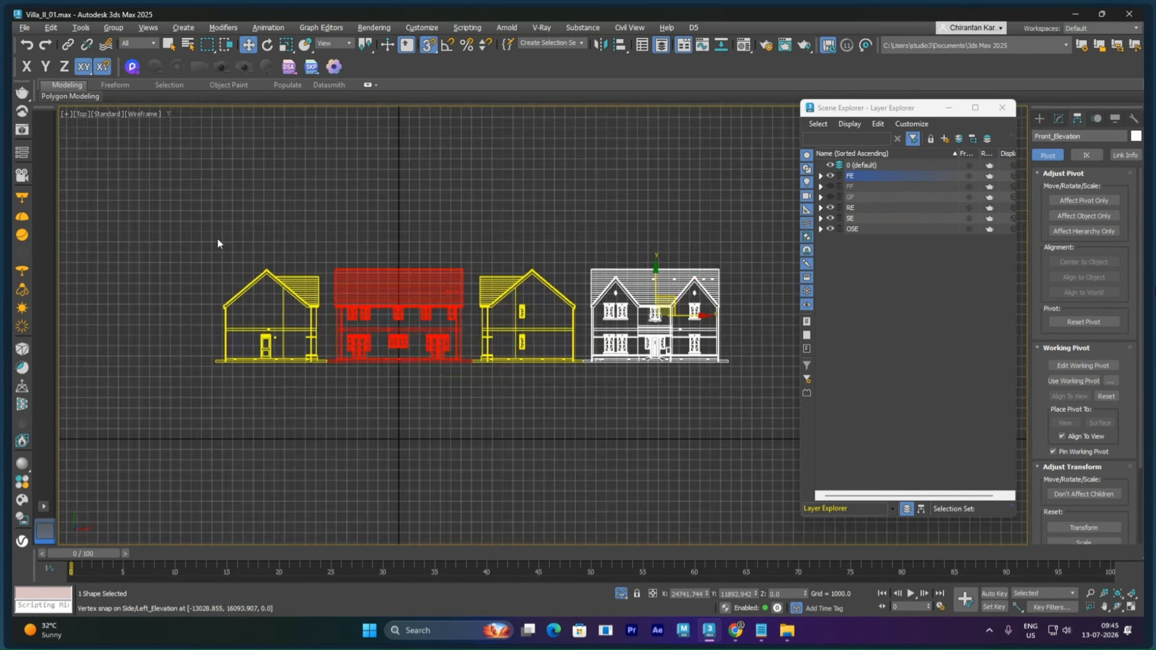
left_click_drag(211, 233, 731, 303)
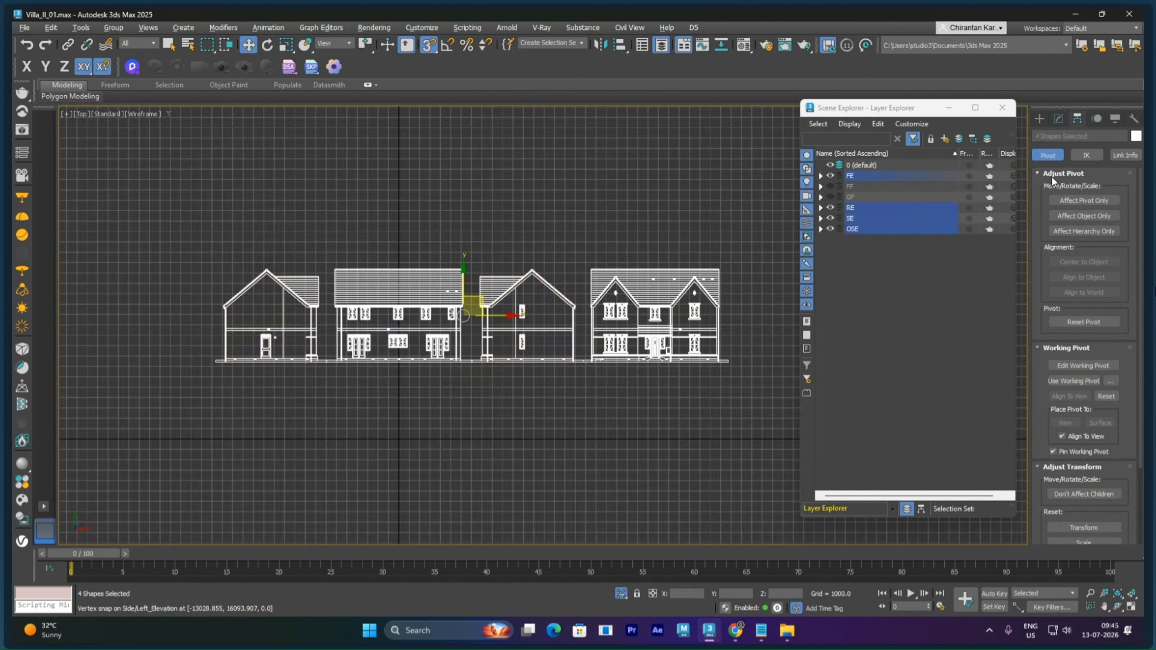
left_click(1076, 201)
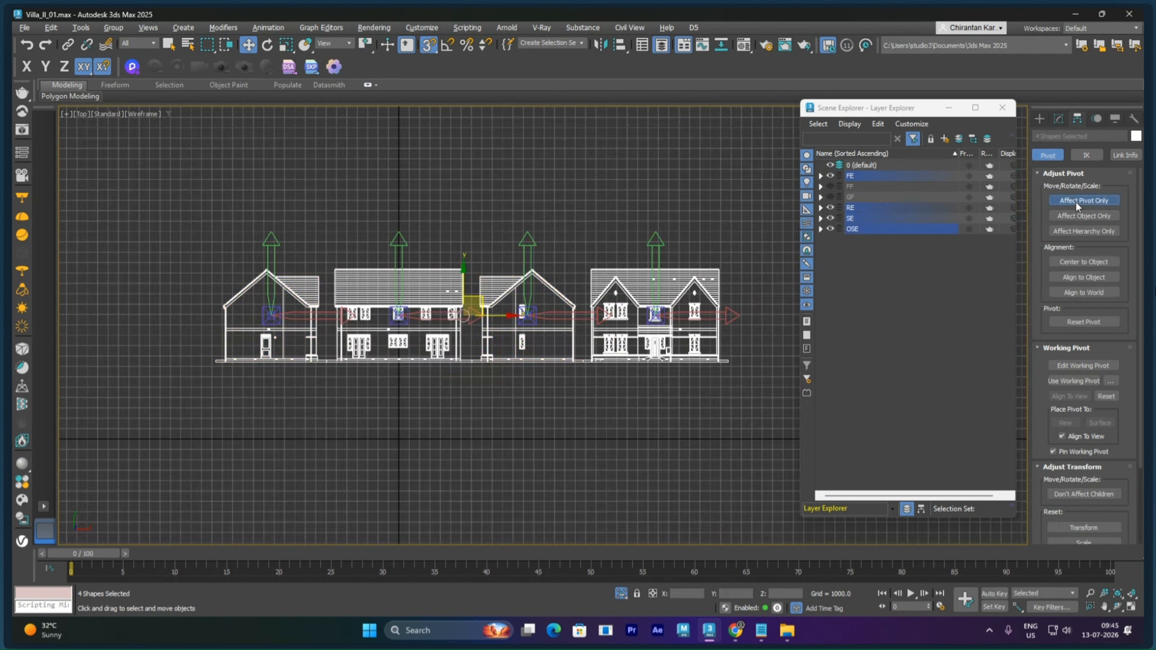
left_click(1085, 263)
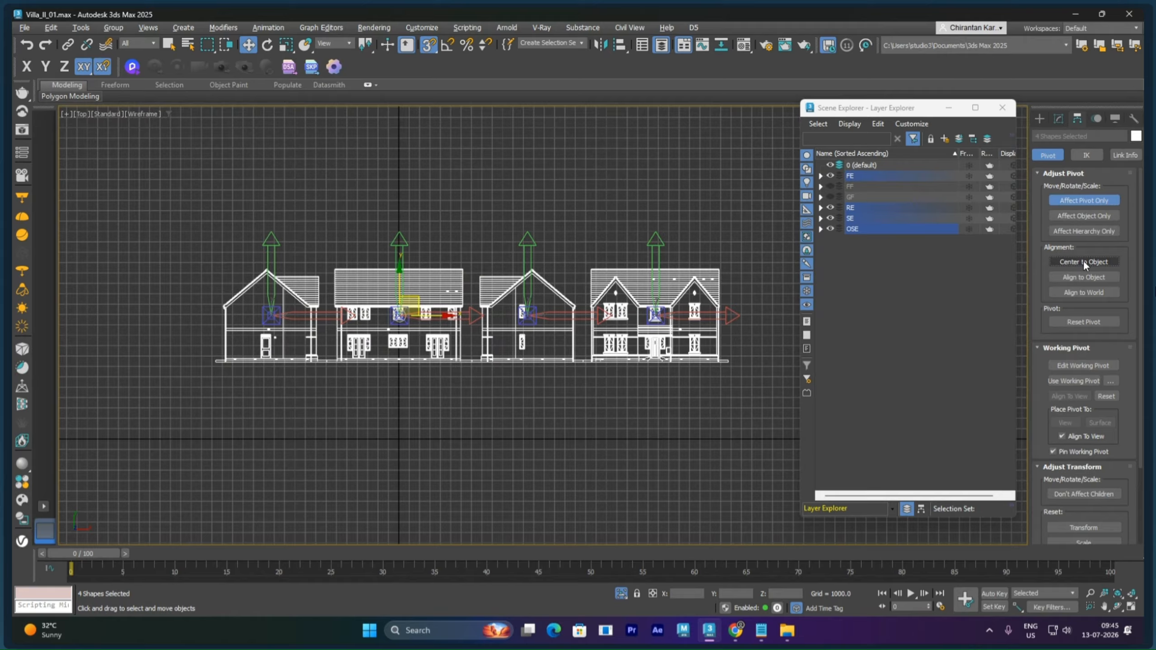
right_click(417, 300)
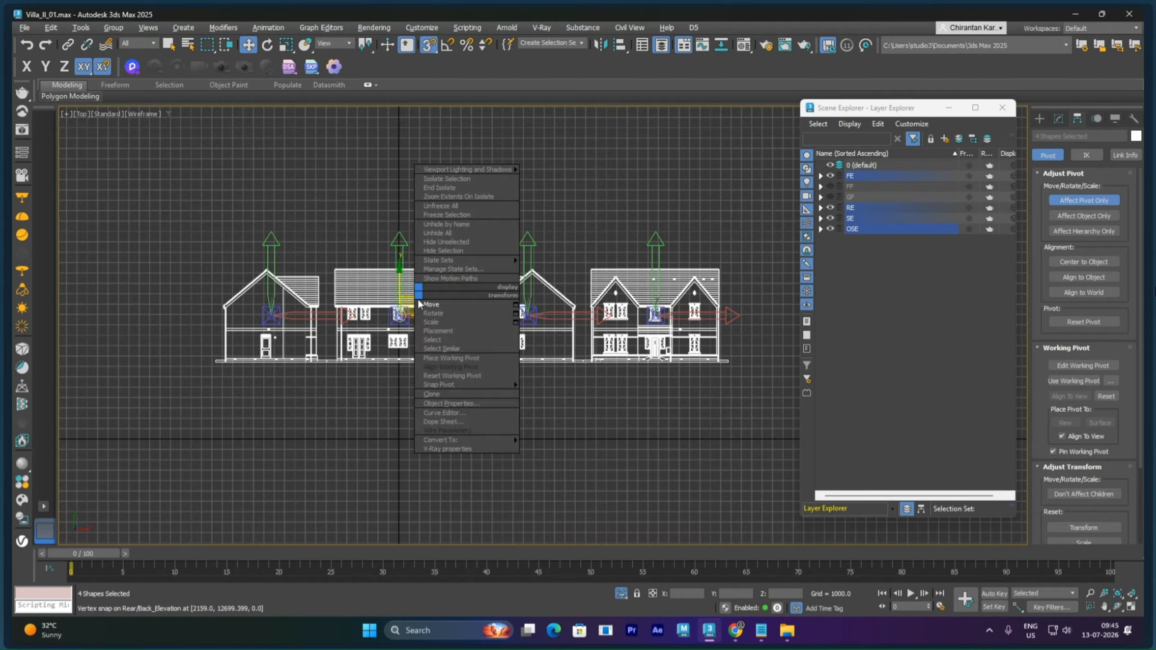
left_click(437, 315)
right_click(292, 329)
left_click(309, 337)
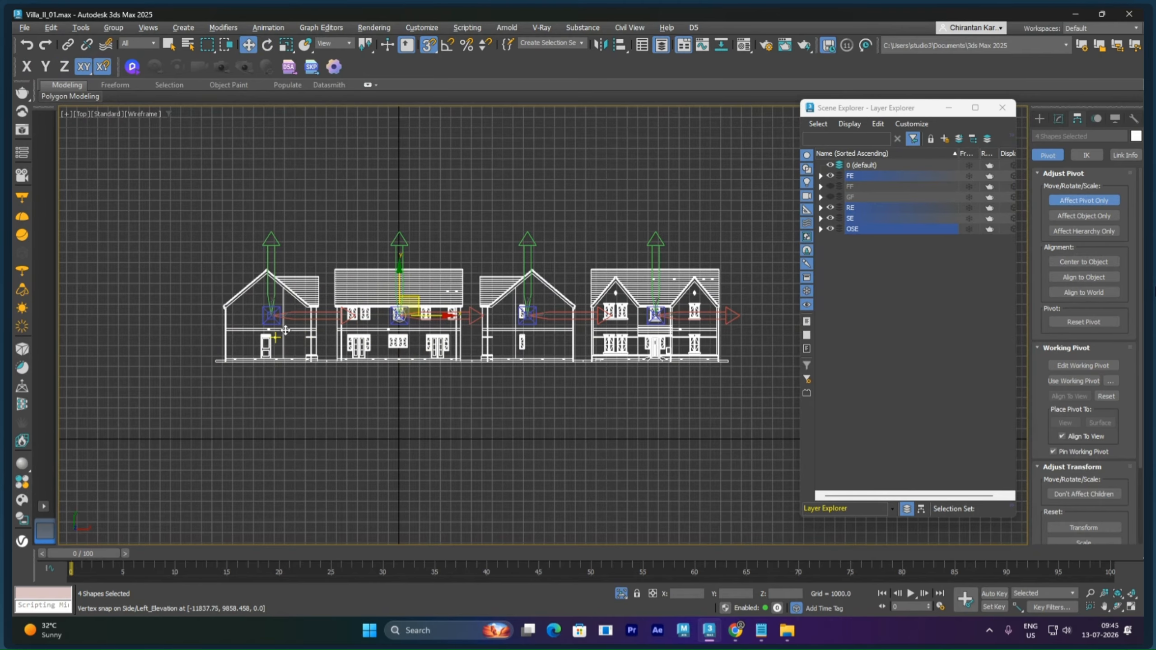
Move the pivots of the four elevations vertically down to their bottom baseline with vertex snapping, and finish pivot-only editing
scroll(256, 313, "up", 5)
scroll(257, 314, "up", 3)
middle_click_drag(256, 308, 441, 222)
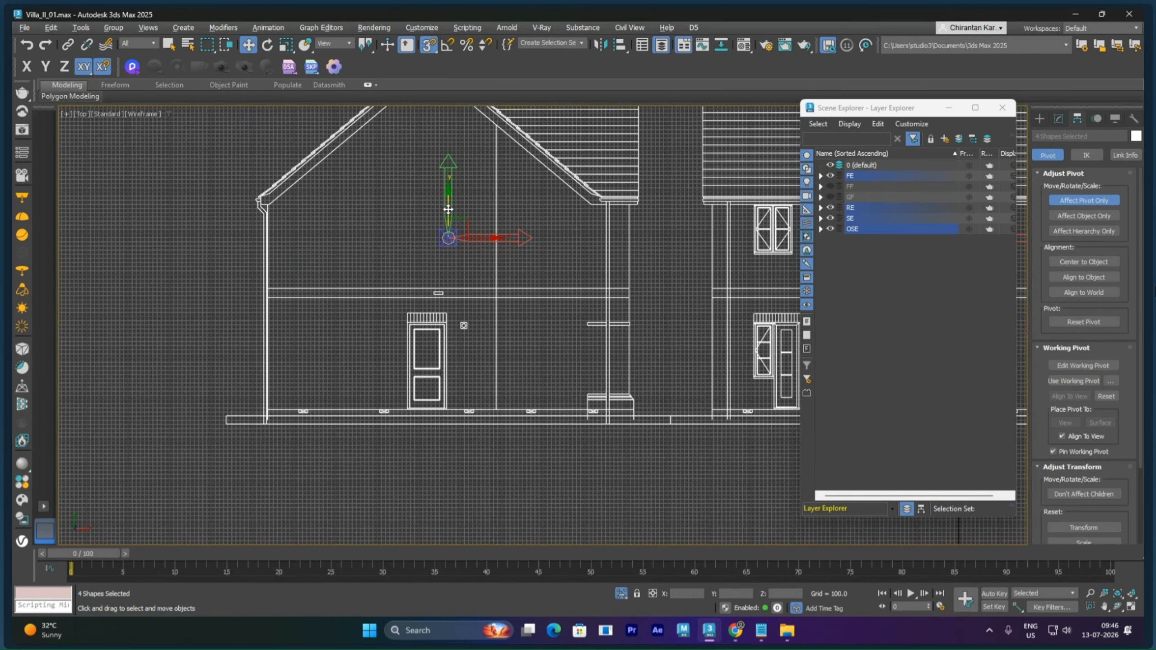
left_click_drag(449, 210, 222, 424)
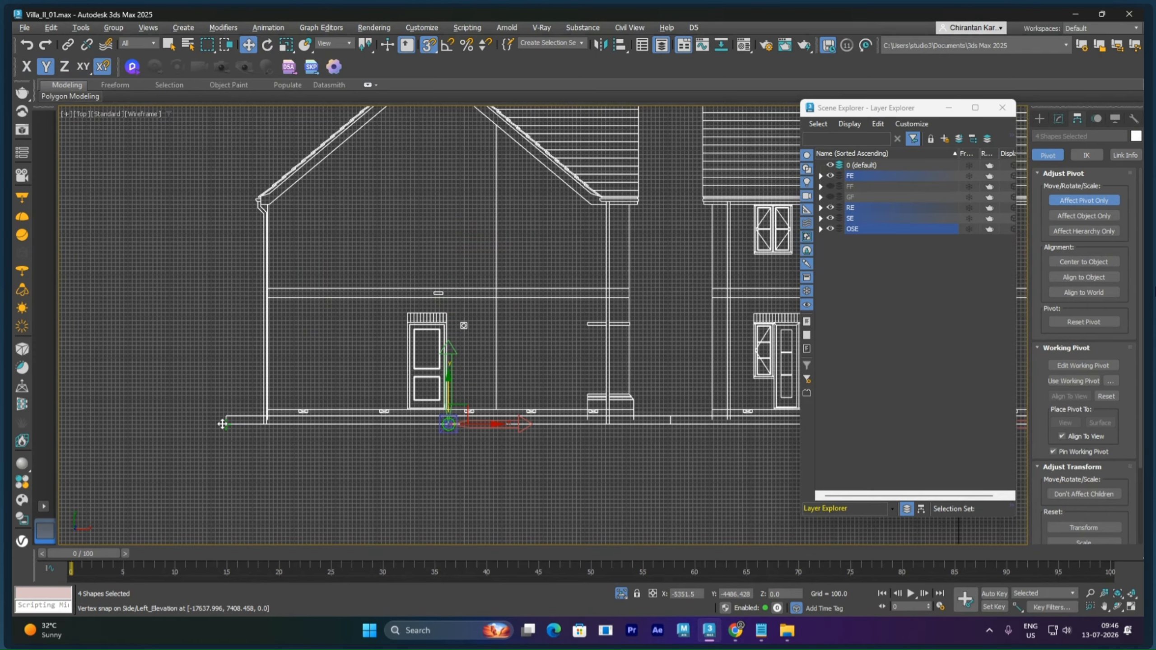
scroll(455, 426, "down", 5)
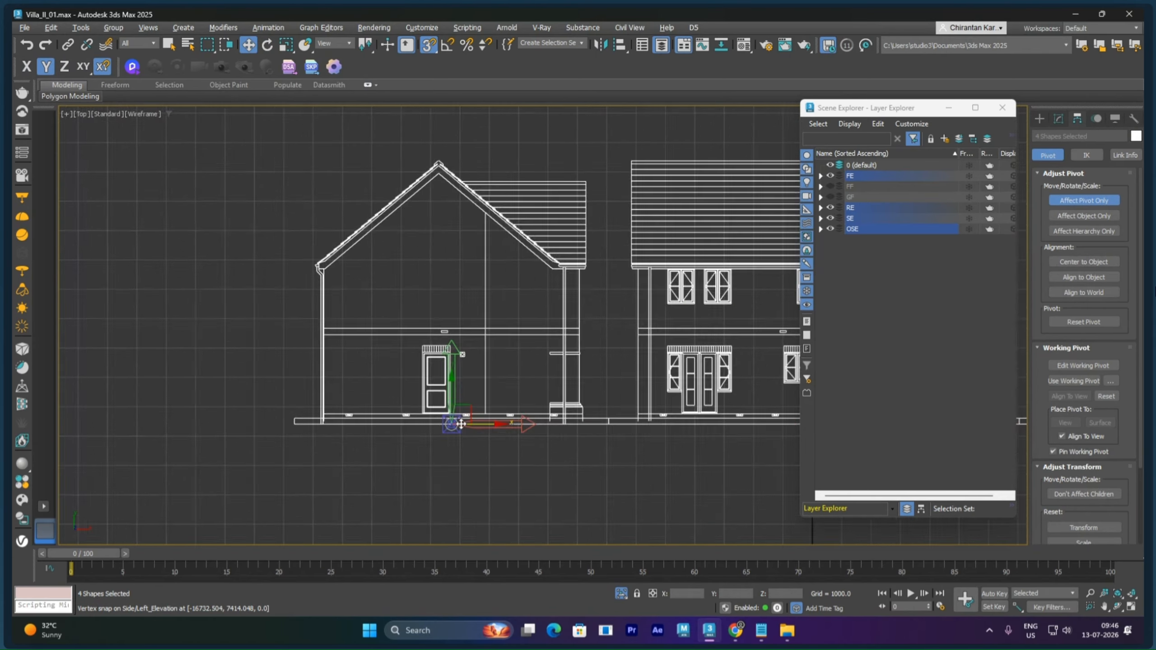
middle_click_drag(552, 437, 322, 392)
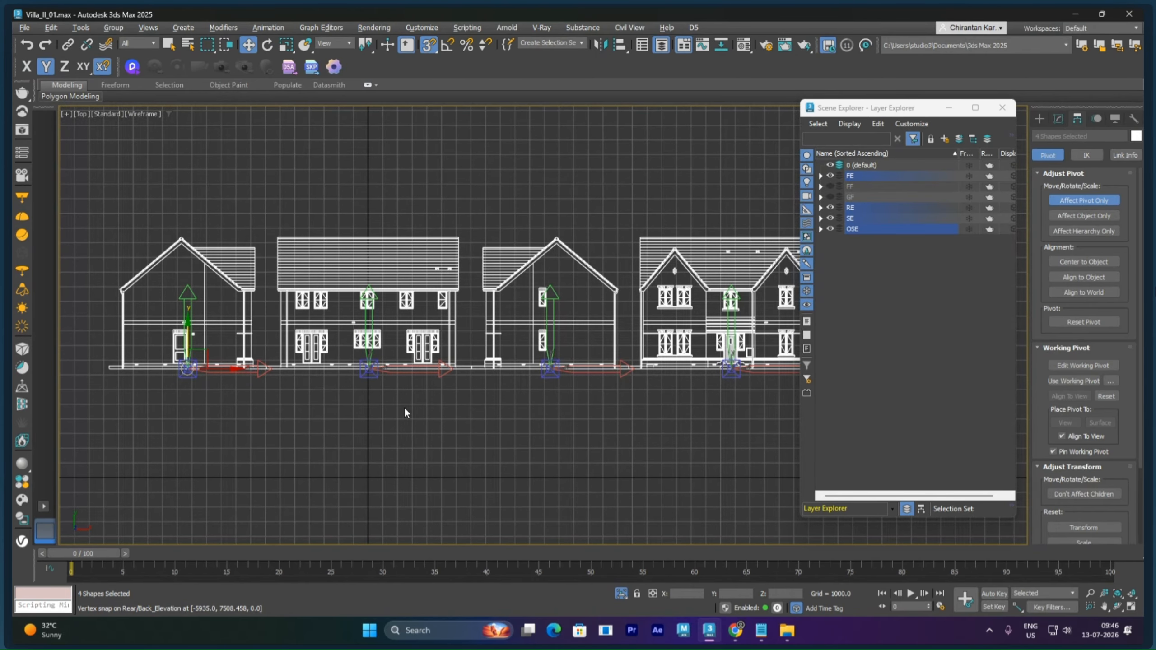
middle_click_drag(642, 422, 660, 397)
left_click(1084, 201)
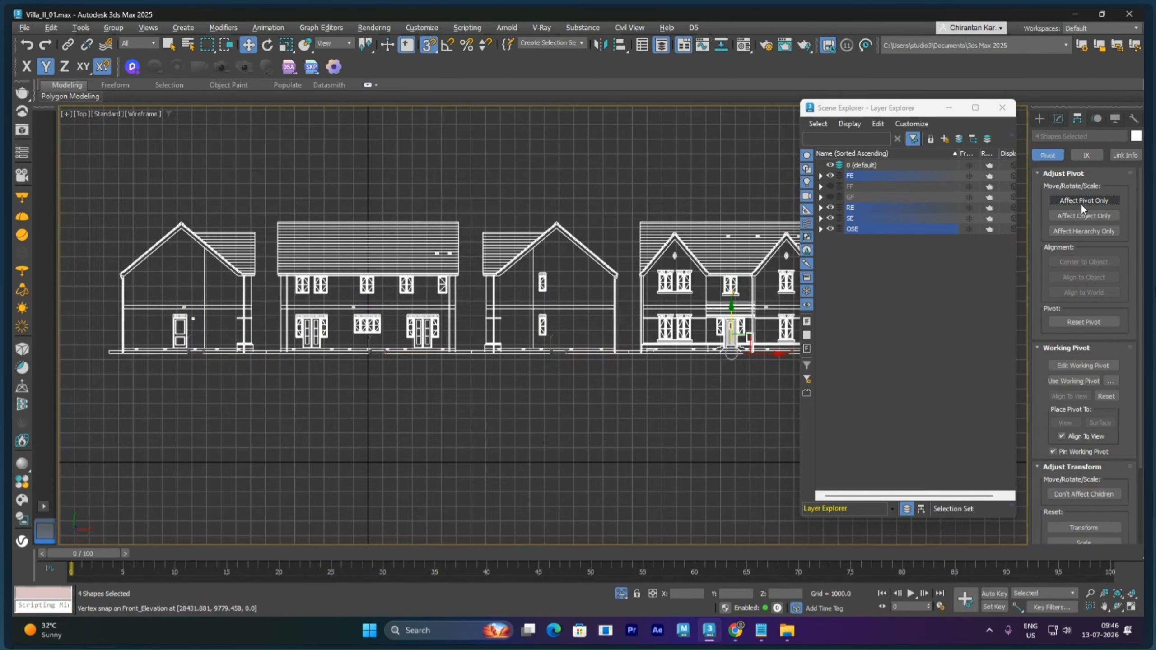
Deselect the elevations and make the GF layer visible
left_click(598, 192)
scroll(528, 340, "down", 3)
middle_click_drag(528, 340, 561, 343)
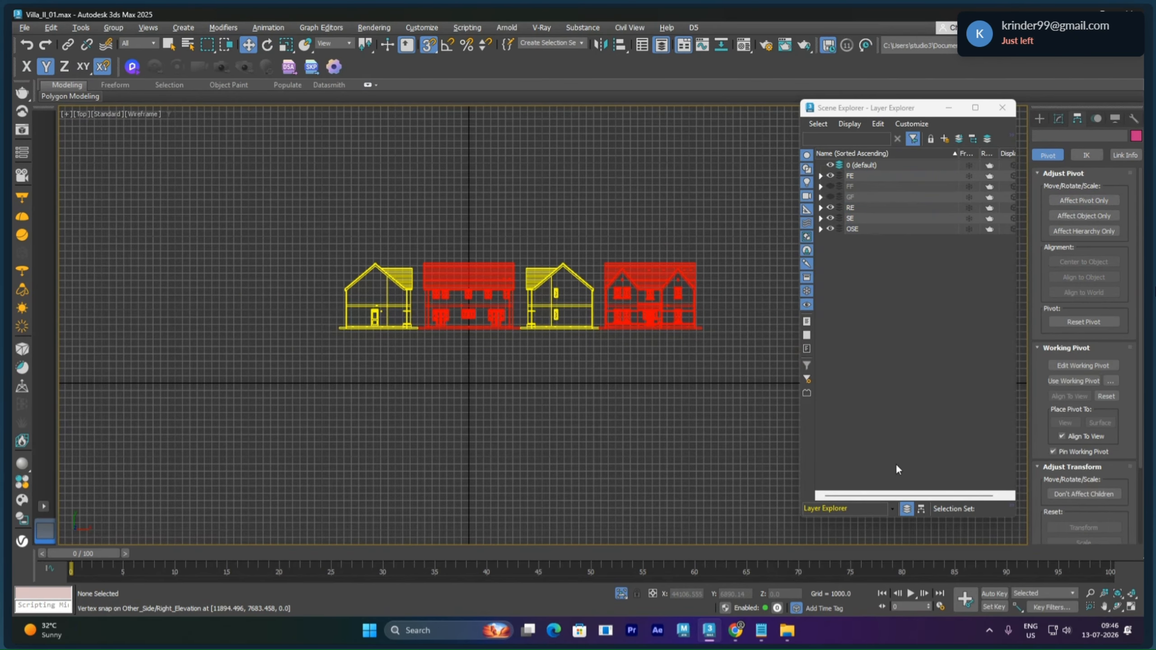
left_click(830, 197)
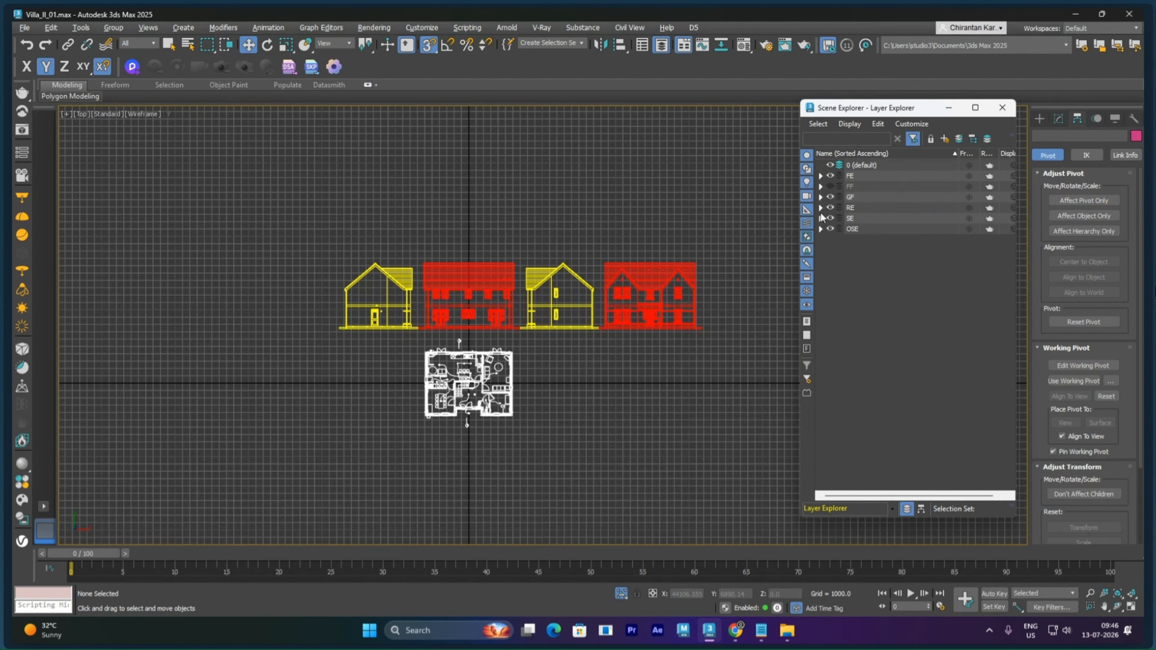
Arrange the elevations around the ground floor plan: front below, left side at its left, right side at its right, rear just above
scroll(557, 400, "up", 3)
middle_click_drag(552, 369, 542, 336)
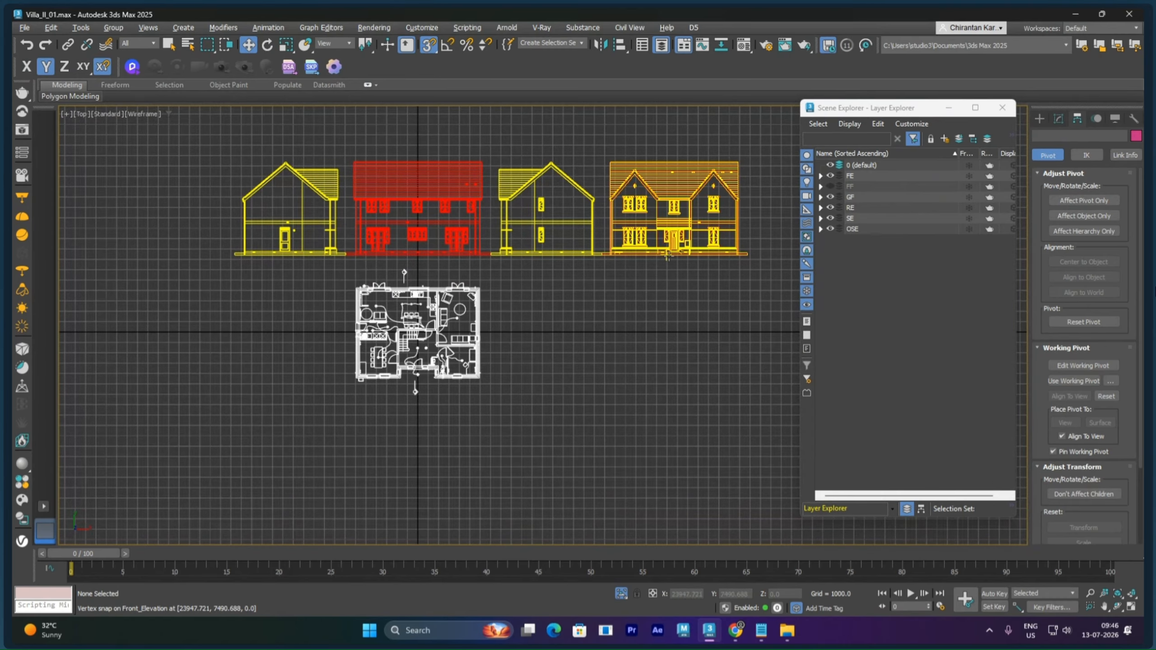
left_click(683, 250)
left_click_drag(691, 245, 415, 486)
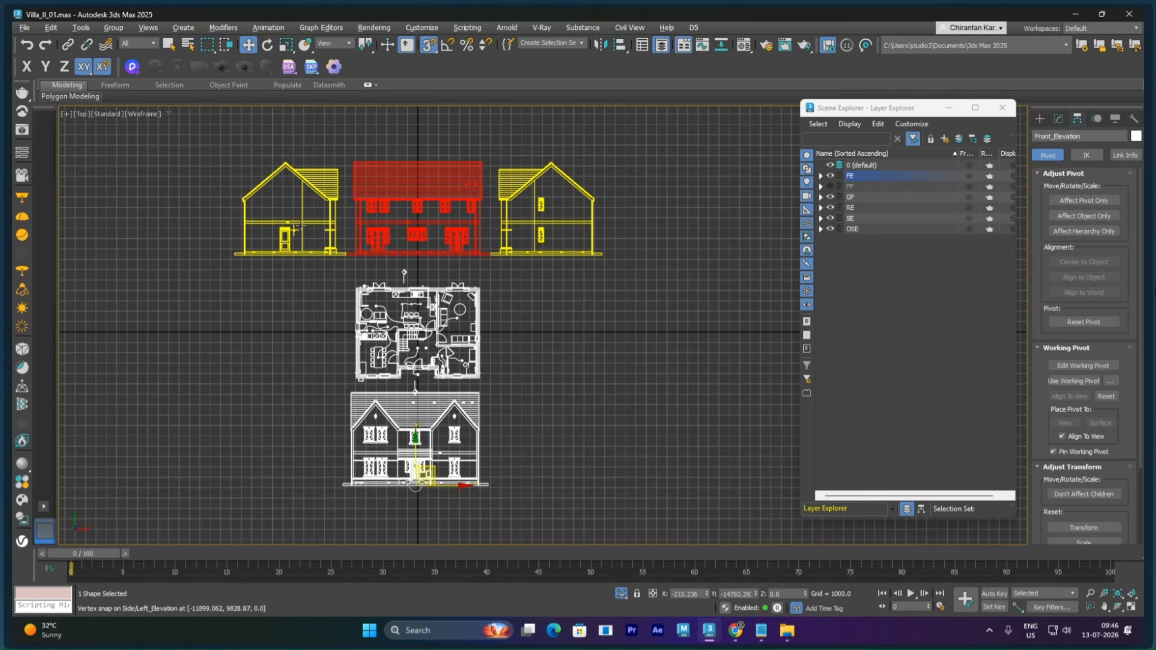
left_click_drag(295, 230, 289, 346)
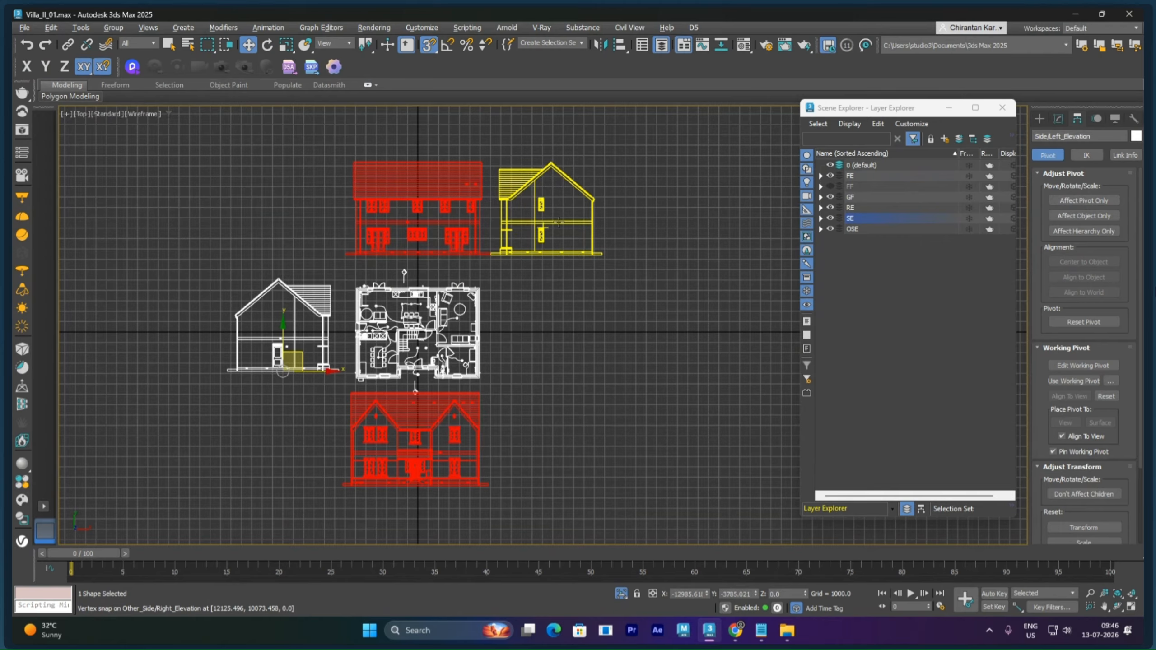
left_click_drag(558, 250, 549, 347)
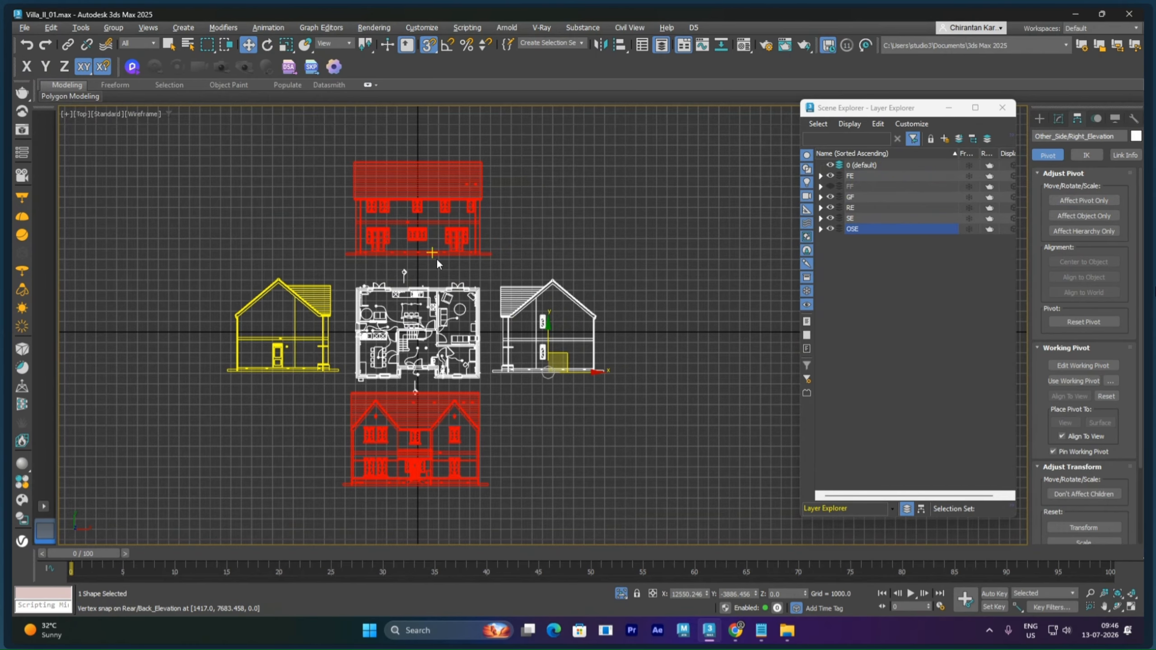
left_click(437, 257)
mouse_move(436, 257)
left_mouse_down()
mouse_move(438, 245)
mouse_move(430, 261)
left_mouse_up()
left_click(559, 237)
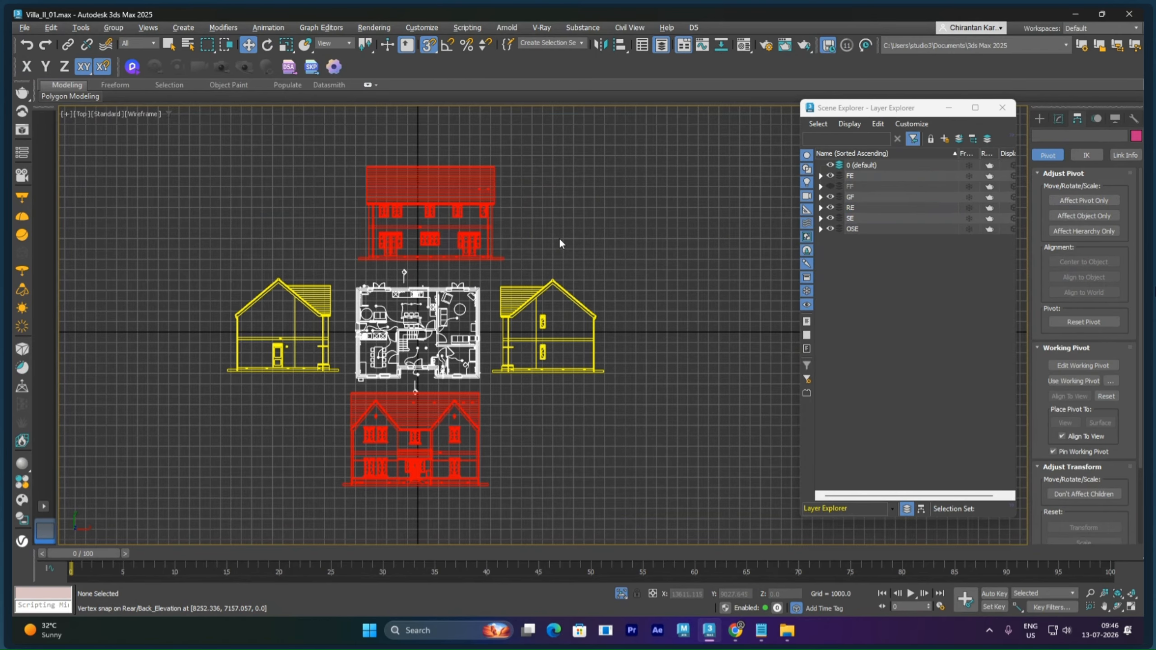
Save two successive incremental copies of the scene in Raw_3D_Files, as Villa_II_02.max and Villa_II_03.max
key("ctrl+shift+s")
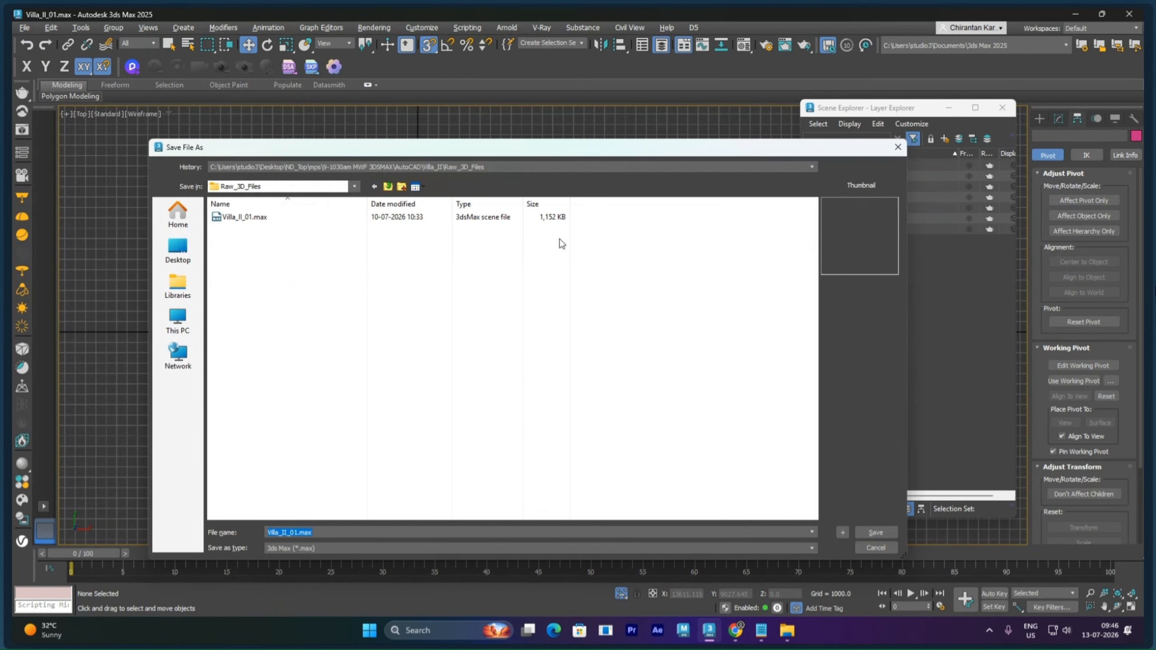
left_click(255, 218)
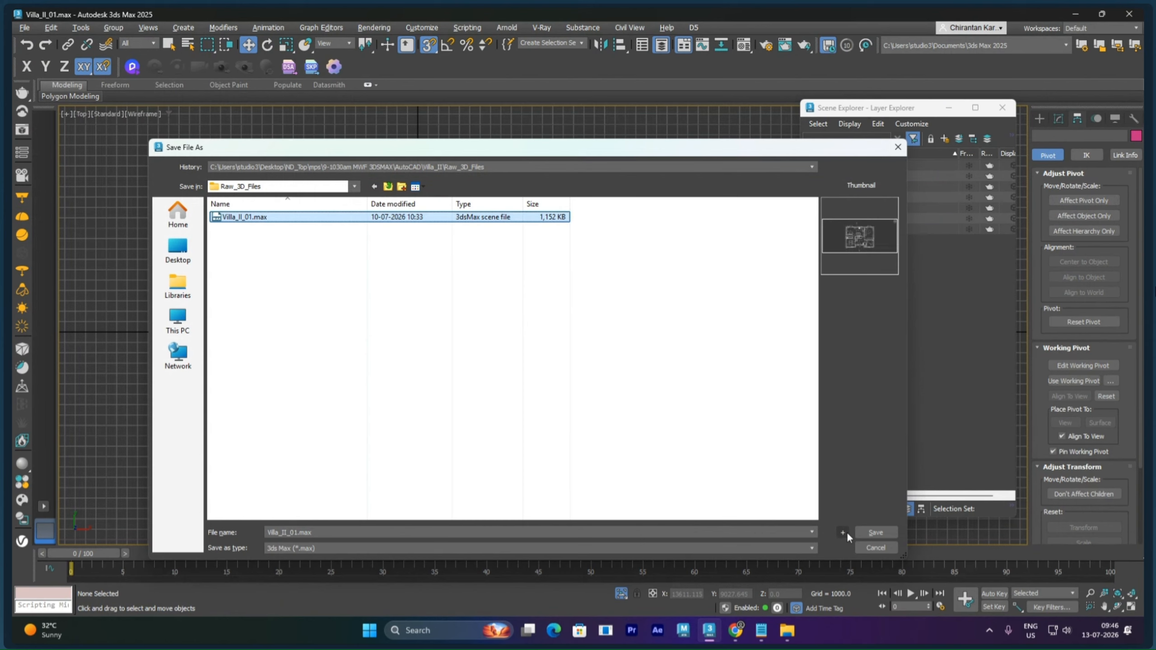
left_click(354, 186)
scroll(351, 206, "up", 2)
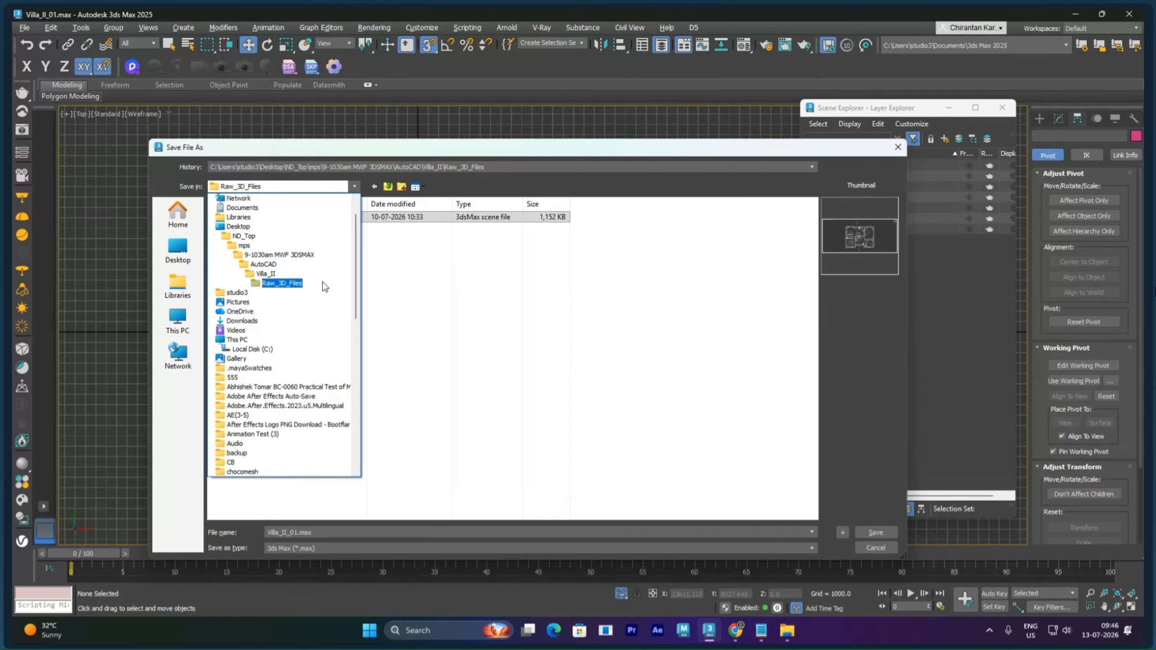
left_click(535, 300)
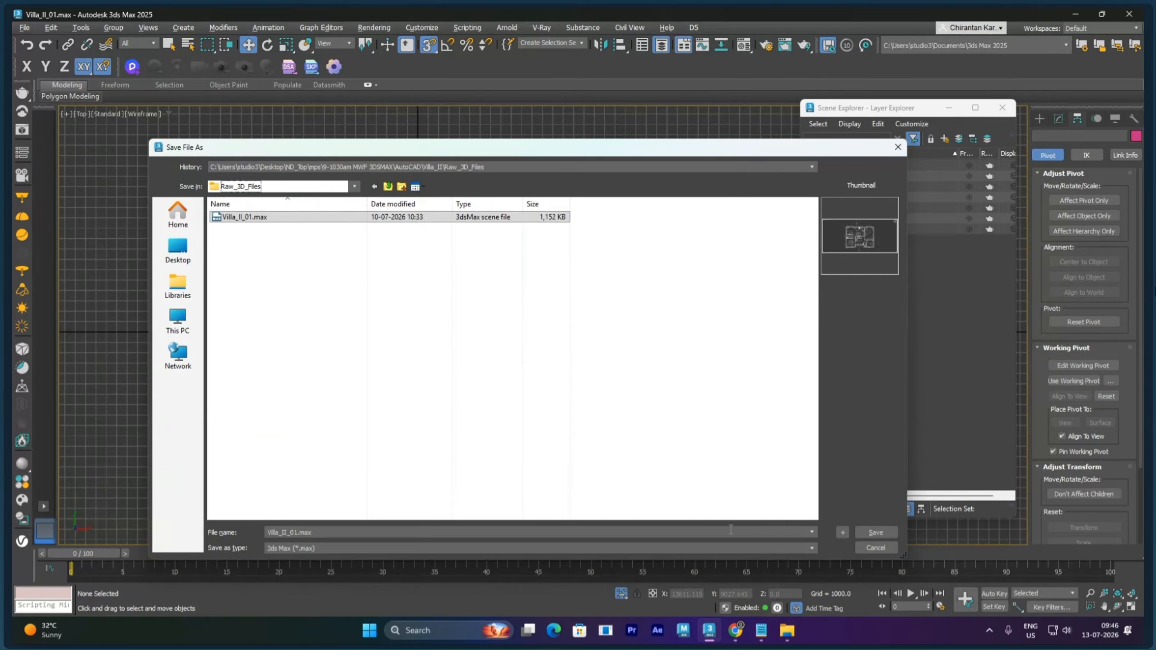
left_click(842, 533)
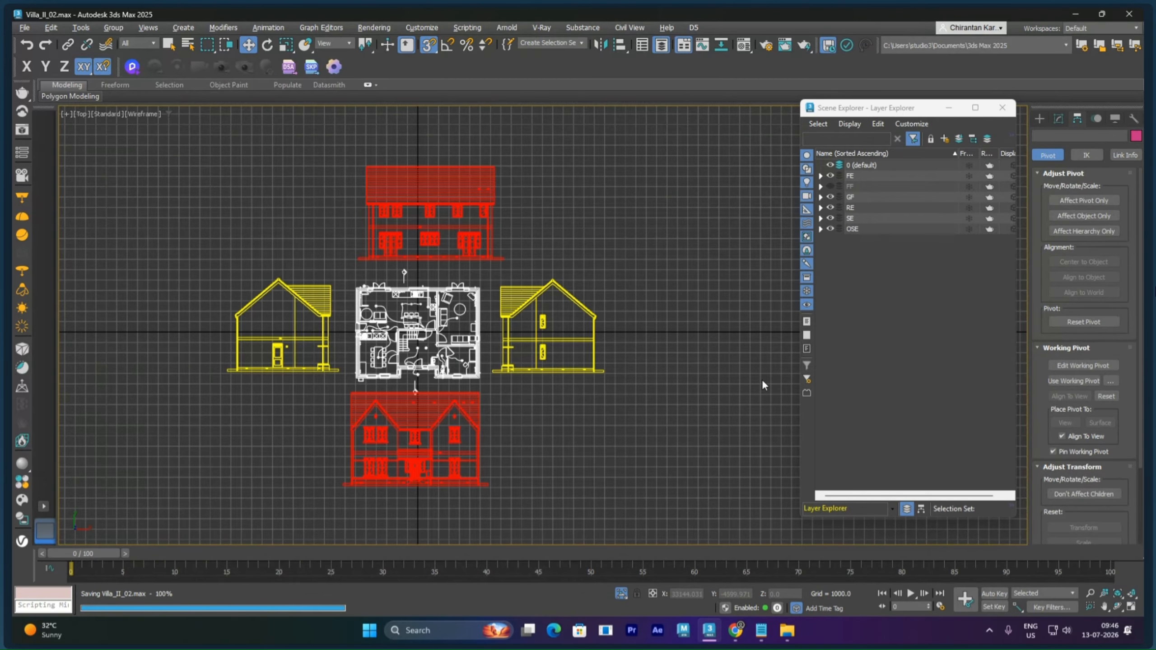
key("ctrl+shift+s")
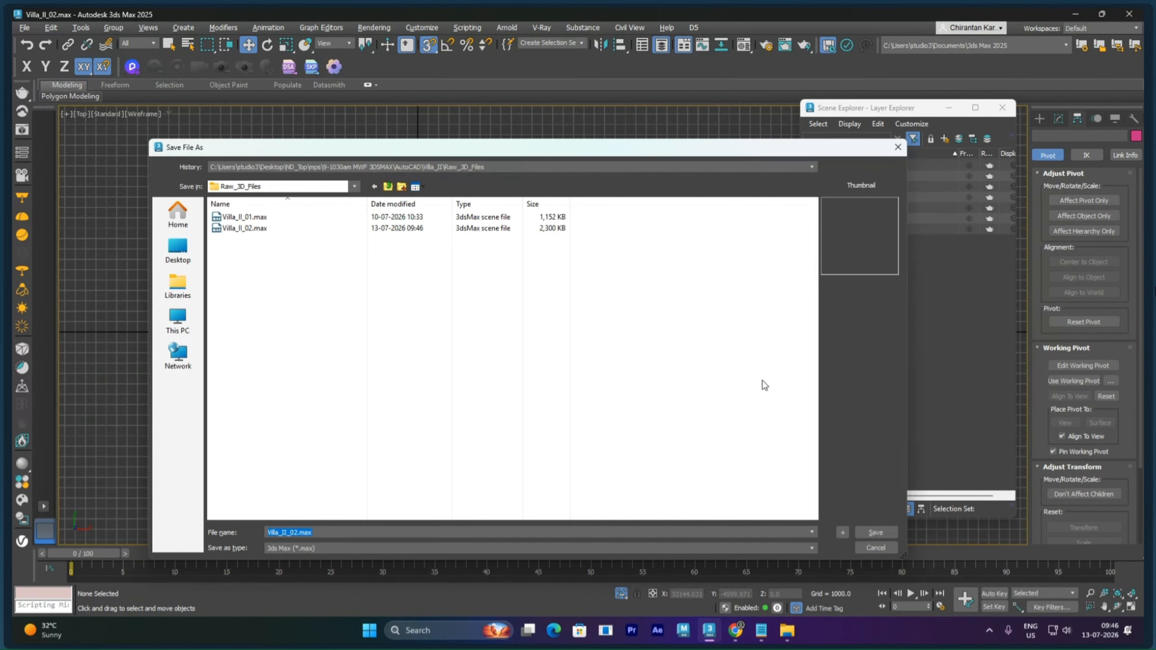
left_click(843, 533)
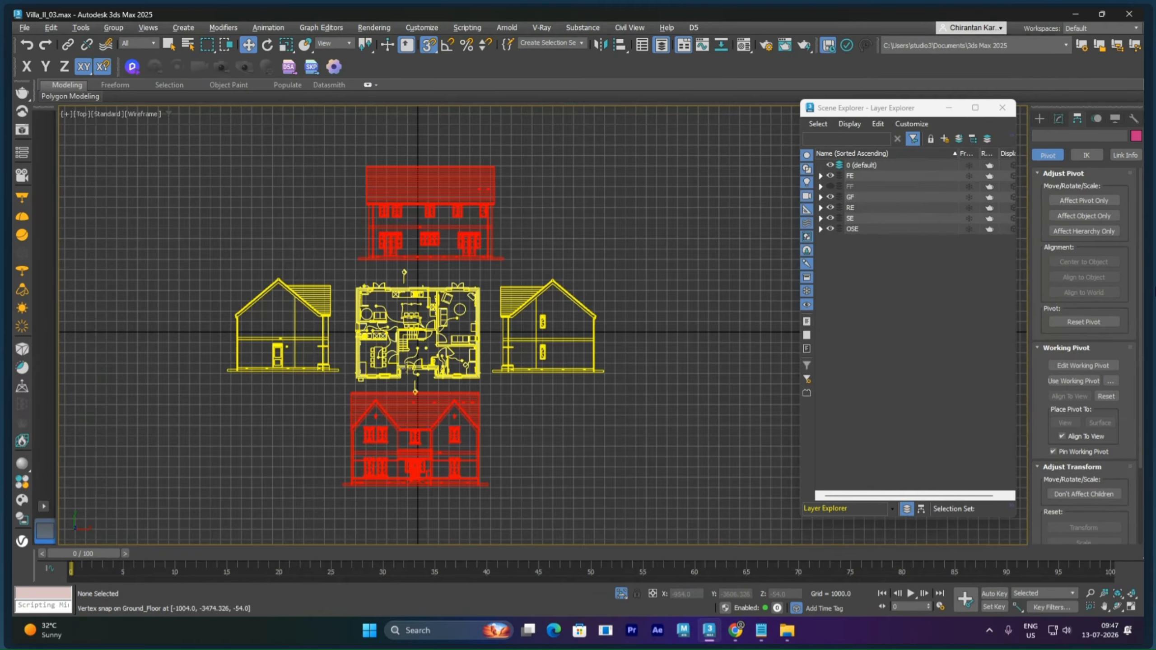
Mirror the front elevation about the Y axis without cloning, and move it up to just below the ground floor plan
middle_click_drag(424, 372, 499, 294)
scroll(500, 294, "up", 4)
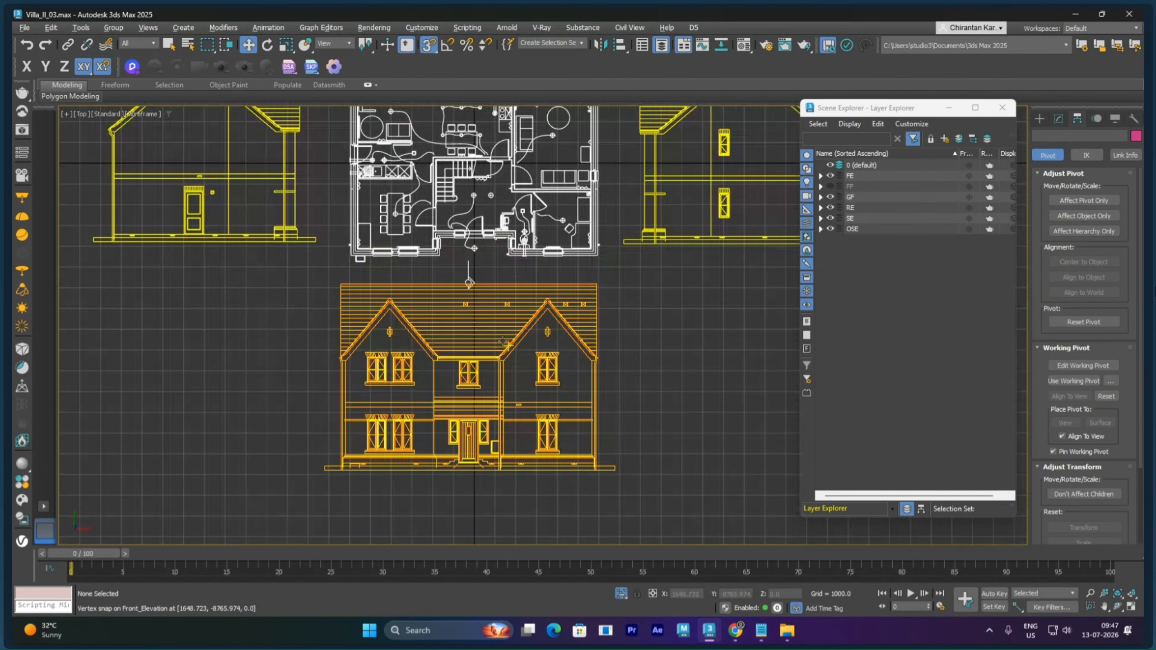
left_click(503, 341)
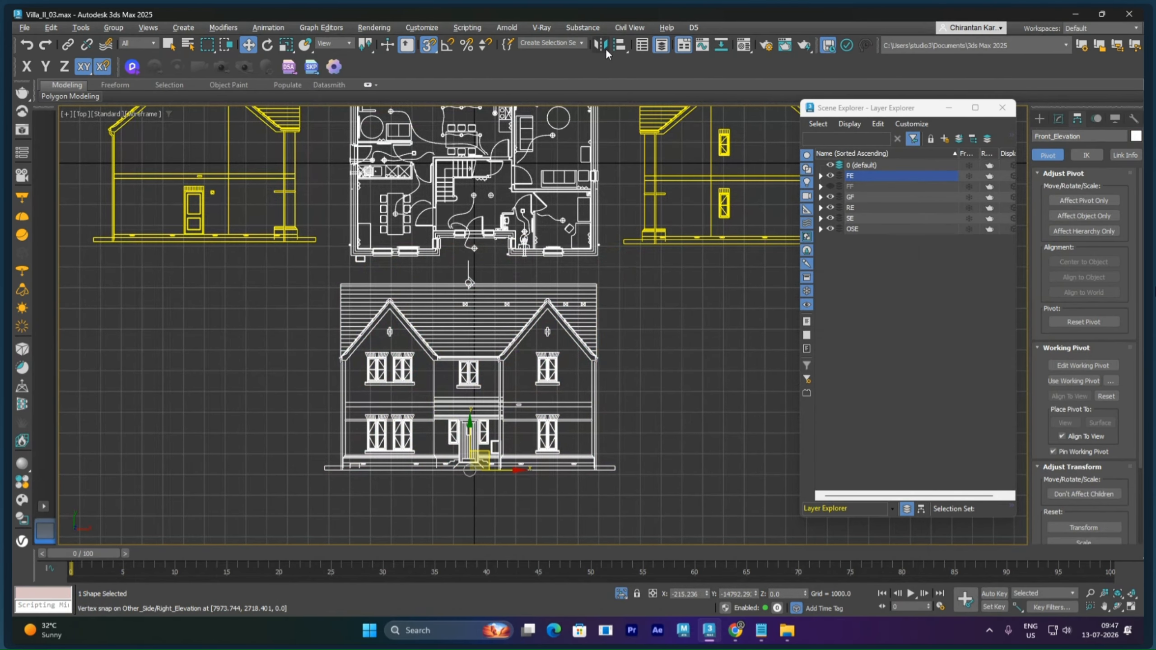
left_click(600, 46)
left_click(555, 269)
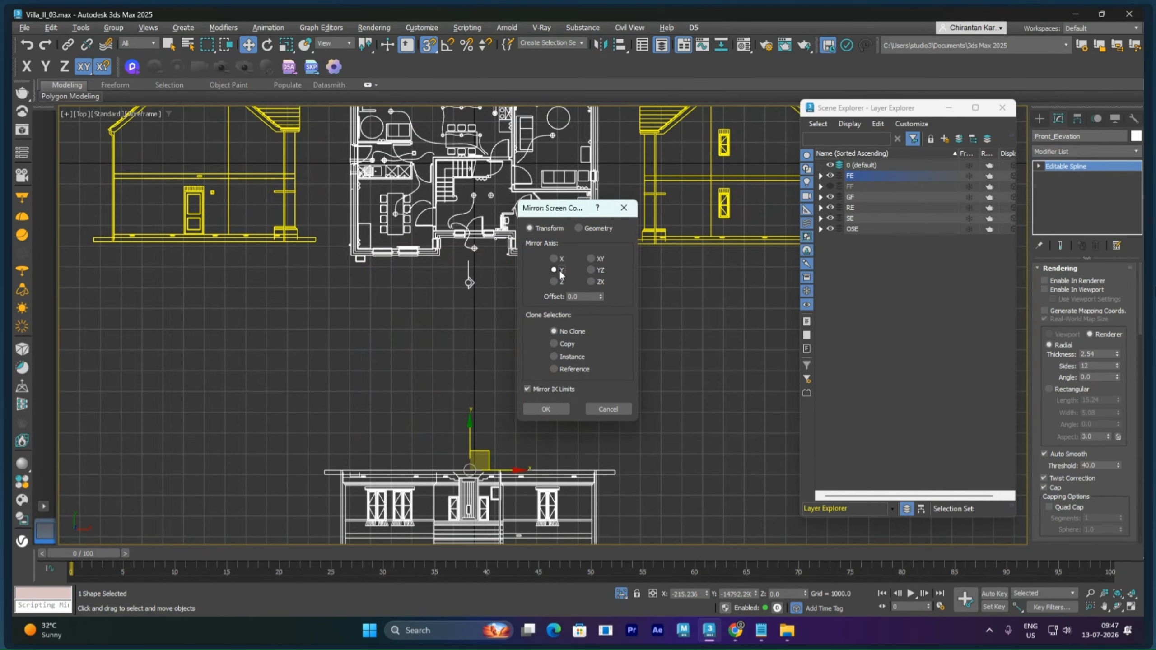
left_click(546, 409)
middle_click_drag(501, 445, 510, 411)
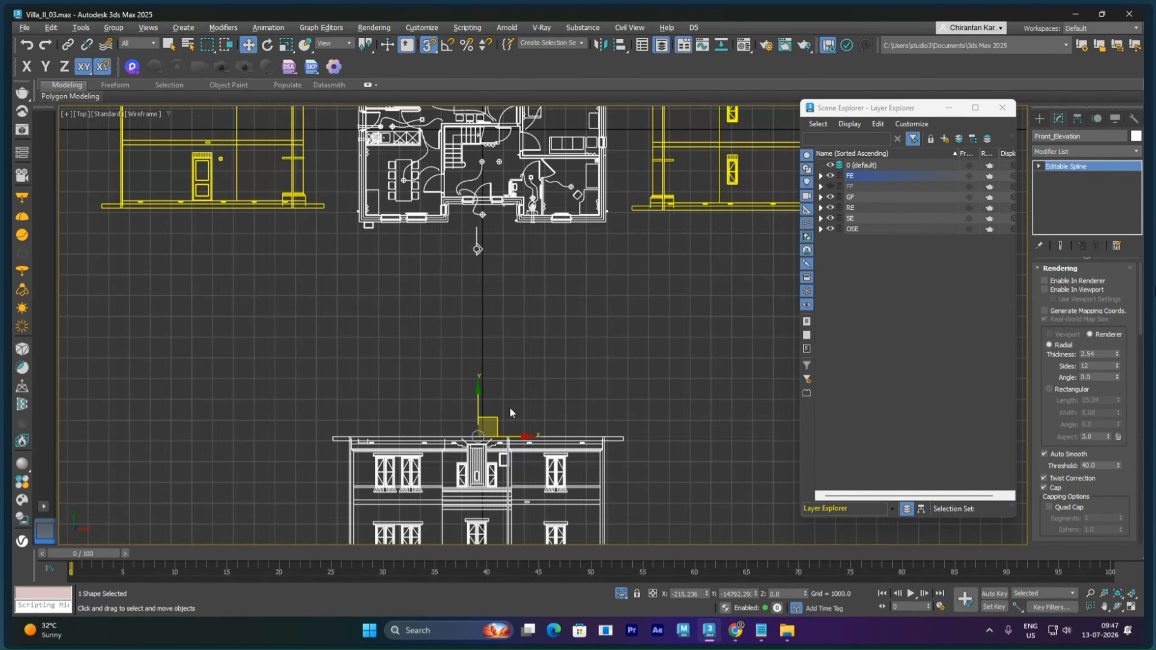
left_click_drag(484, 413, 492, 285)
Move the rear elevation down onto the ground floor plan's rear wall and mirror it about the X axis without cloning
middle_click_drag(492, 285, 506, 584)
scroll(519, 332, "up", 3)
middle_click_drag(519, 331, 481, 309)
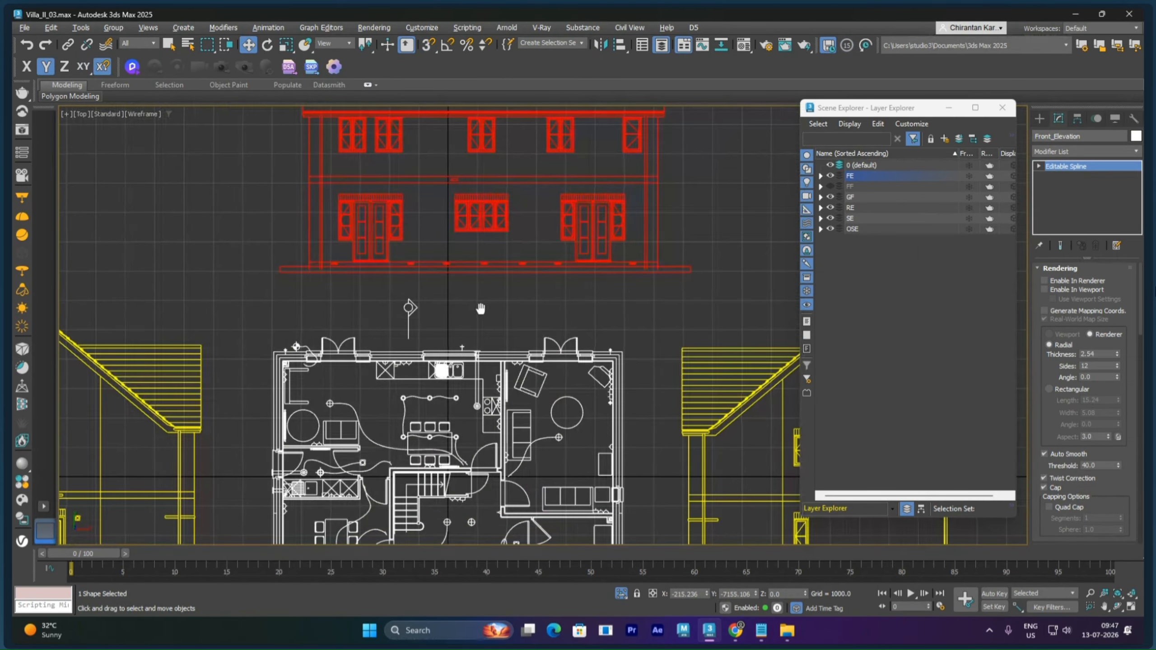
scroll(476, 296, "up", 3)
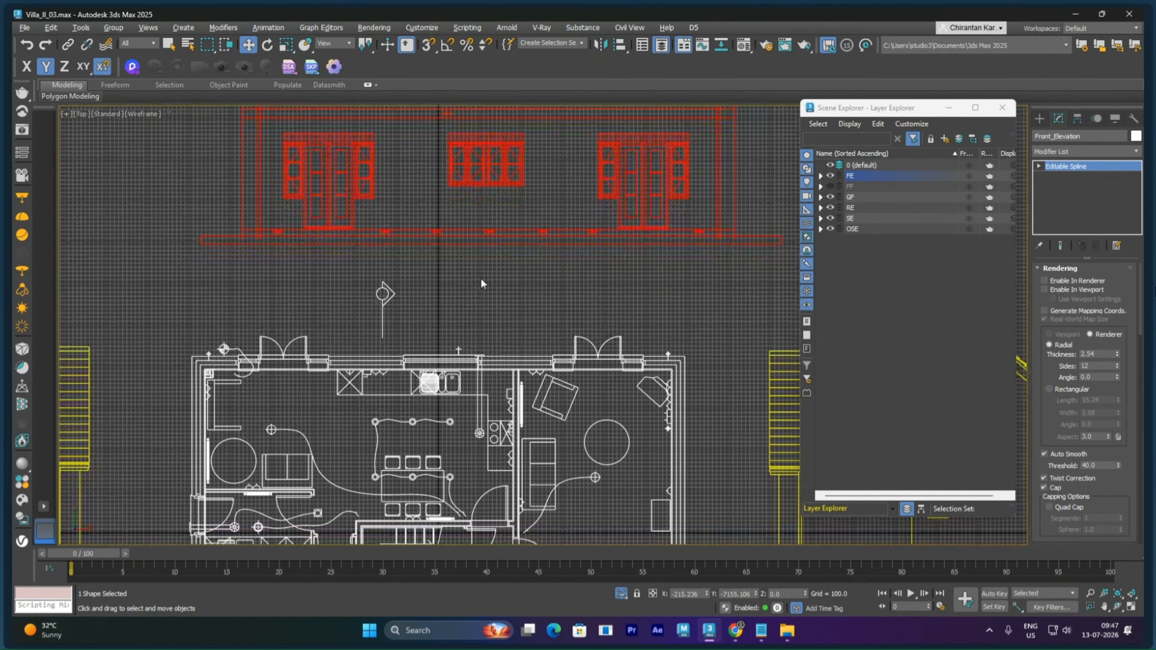
left_click(501, 241)
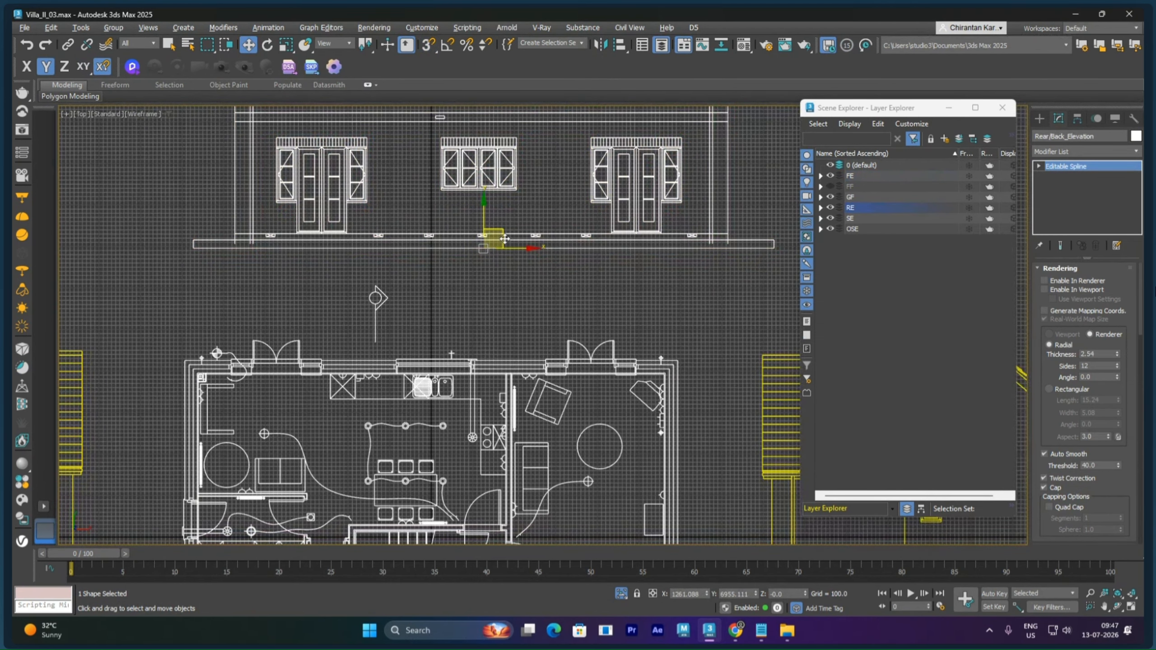
left_click_drag(502, 241, 454, 353)
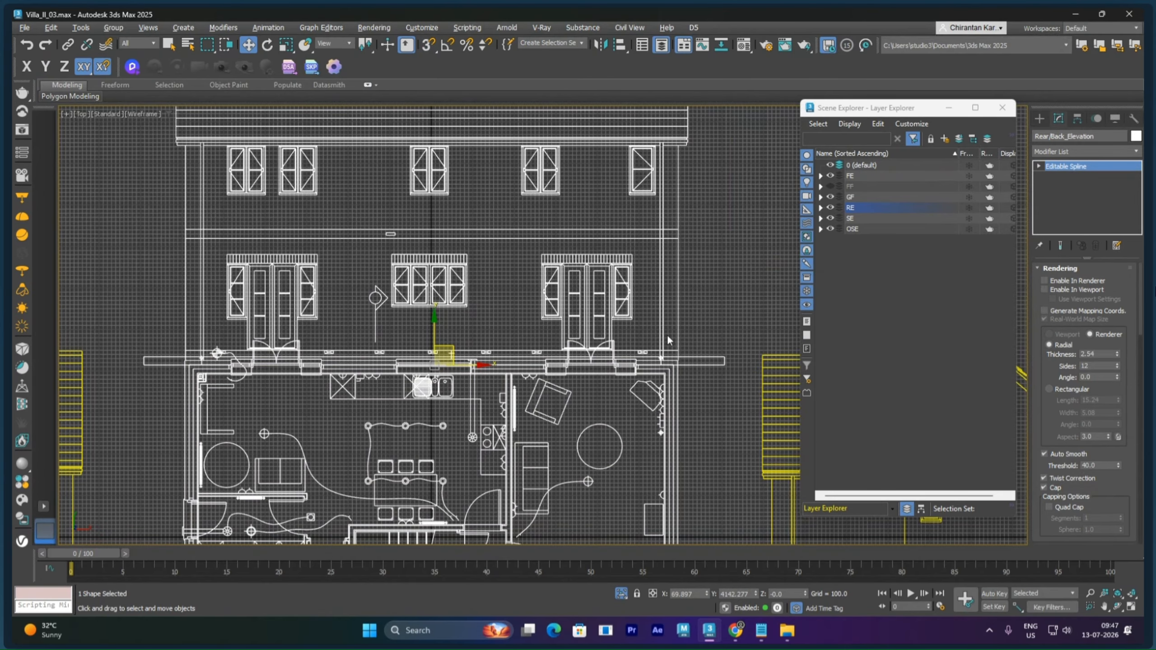
left_click(600, 45)
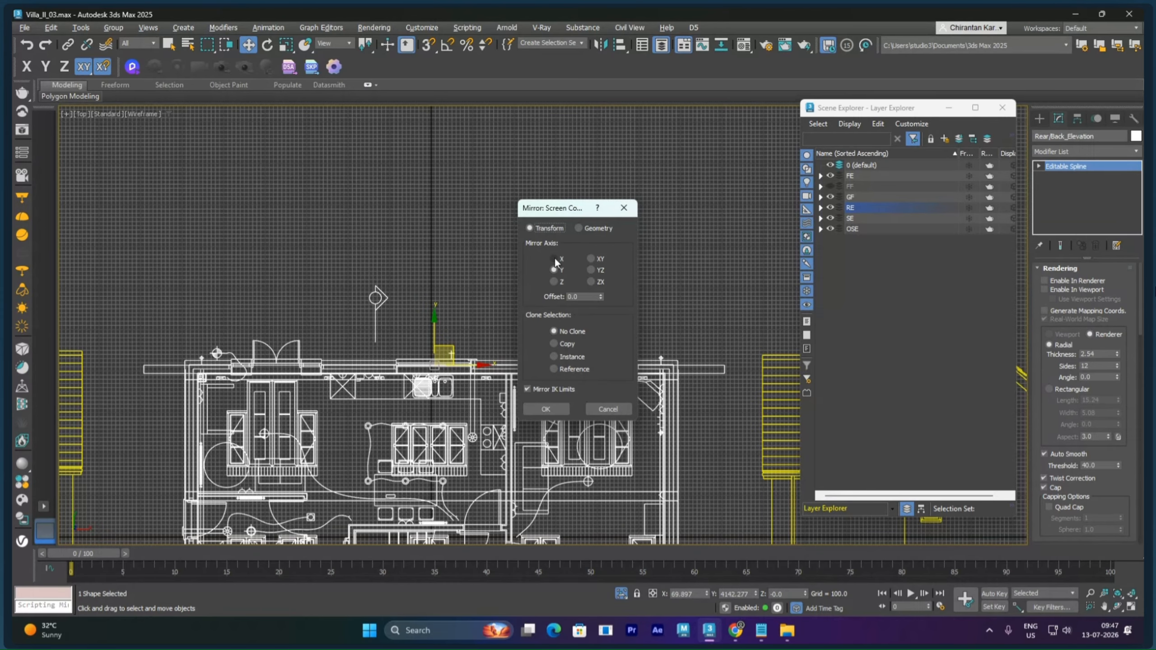
Snap the rear elevation's outer wall edge to the rear left corner of the ground floor plan, aligning its openings with the plan
scroll(307, 306, "up", 3)
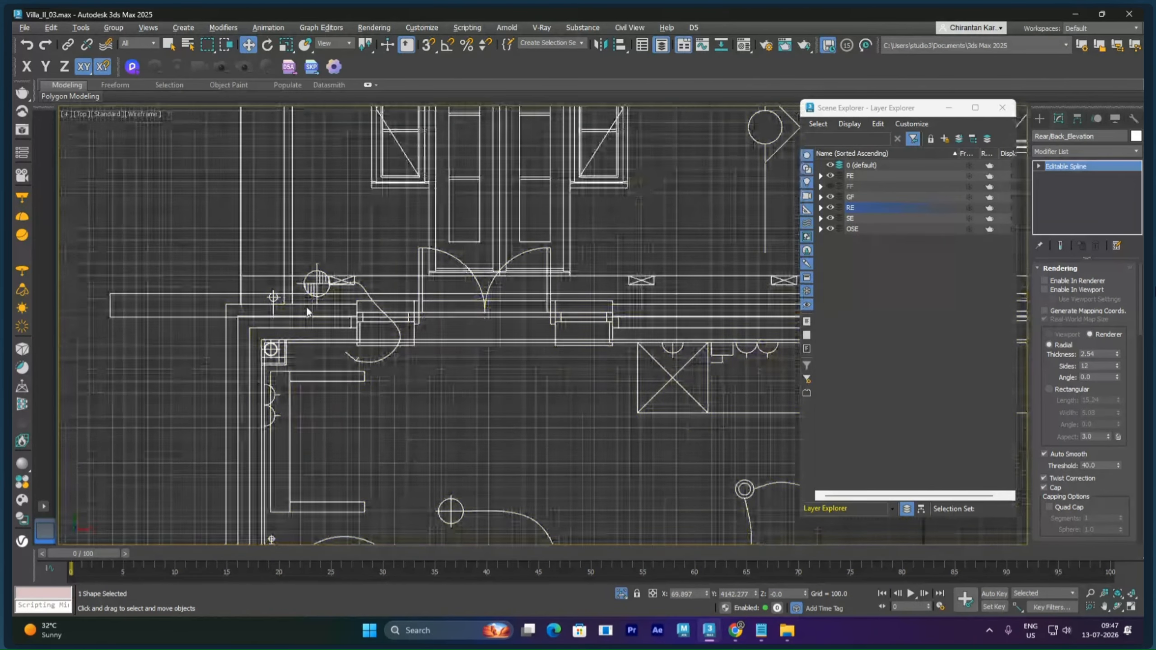
middle_click_drag(306, 305, 314, 338)
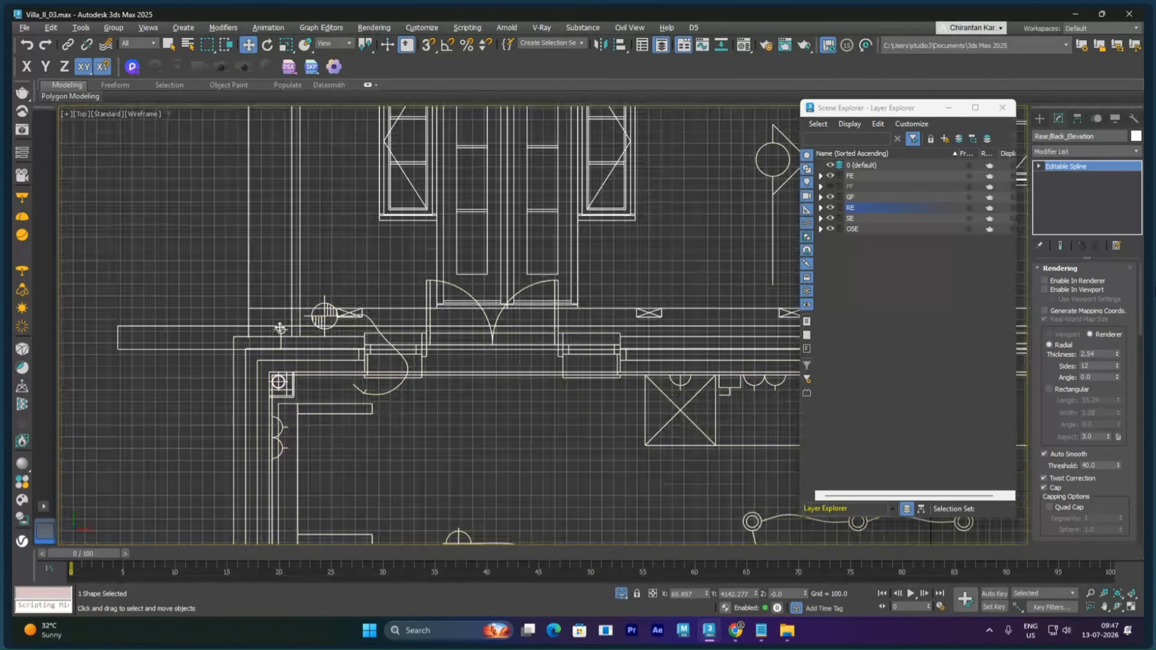
mouse_move(253, 334)
left_mouse_down()
mouse_move(232, 302)
mouse_move(232, 338)
left_mouse_up()
key("s")
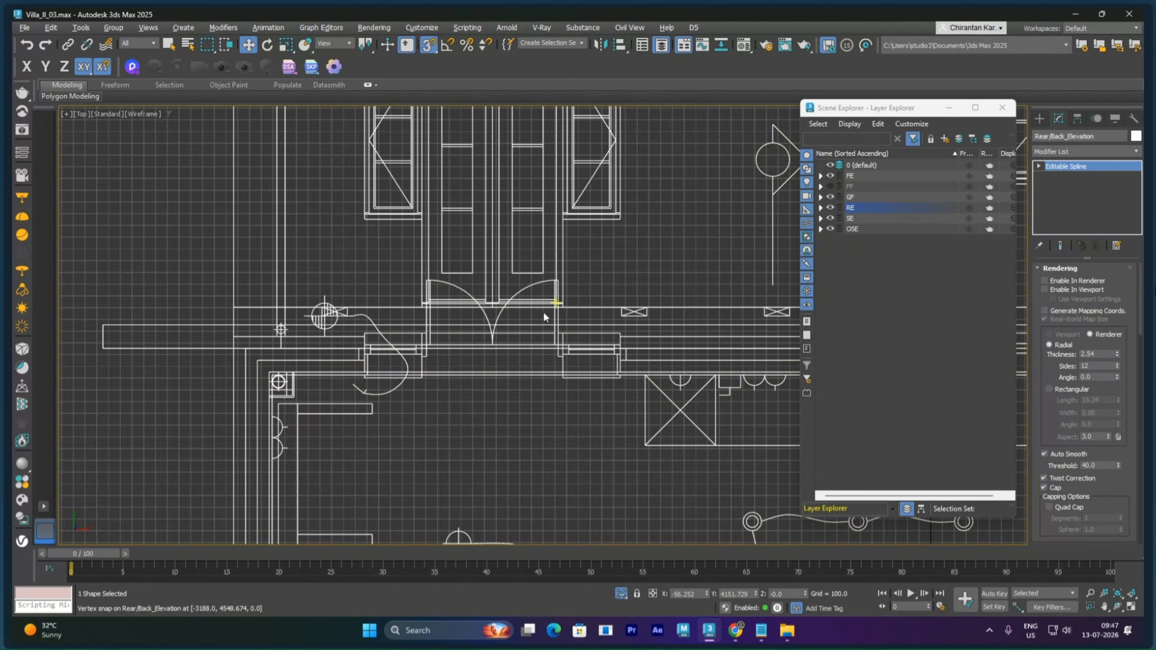
scroll(543, 311, "down", 6)
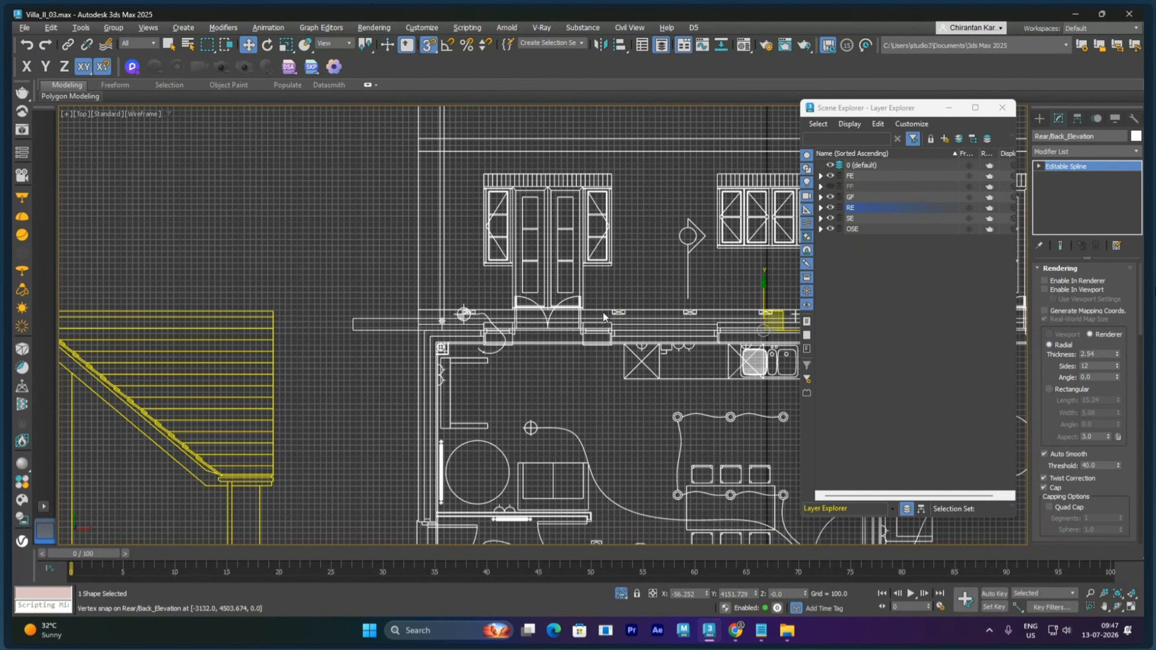
middle_click_drag(487, 335, 460, 345)
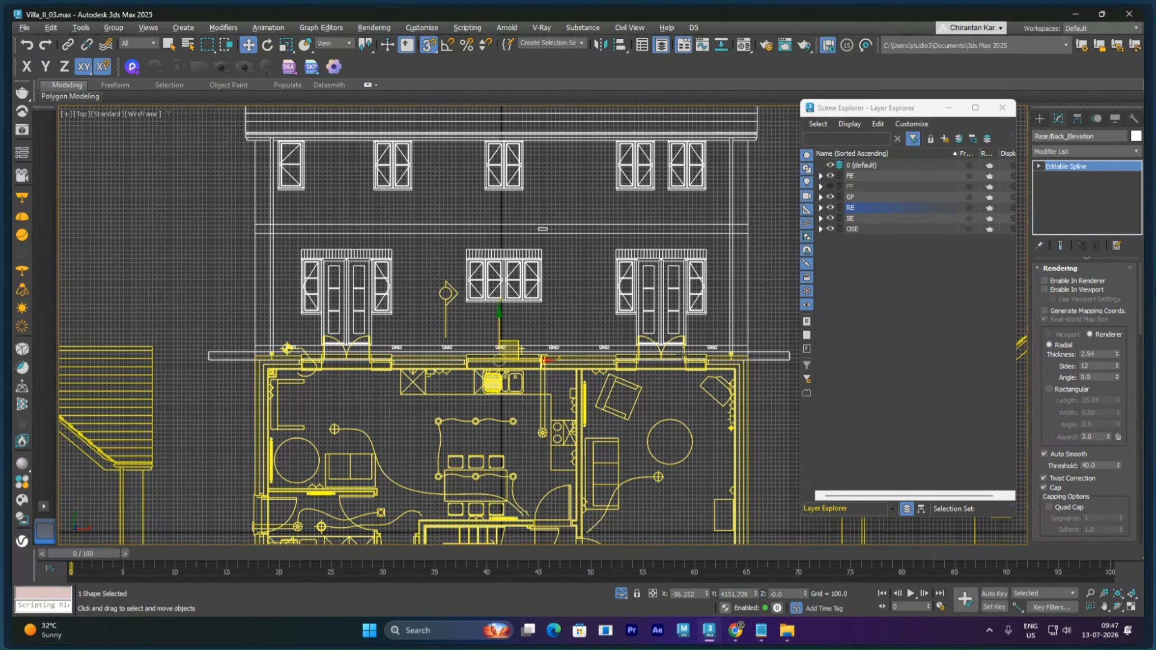
scroll(579, 294, "down", 5)
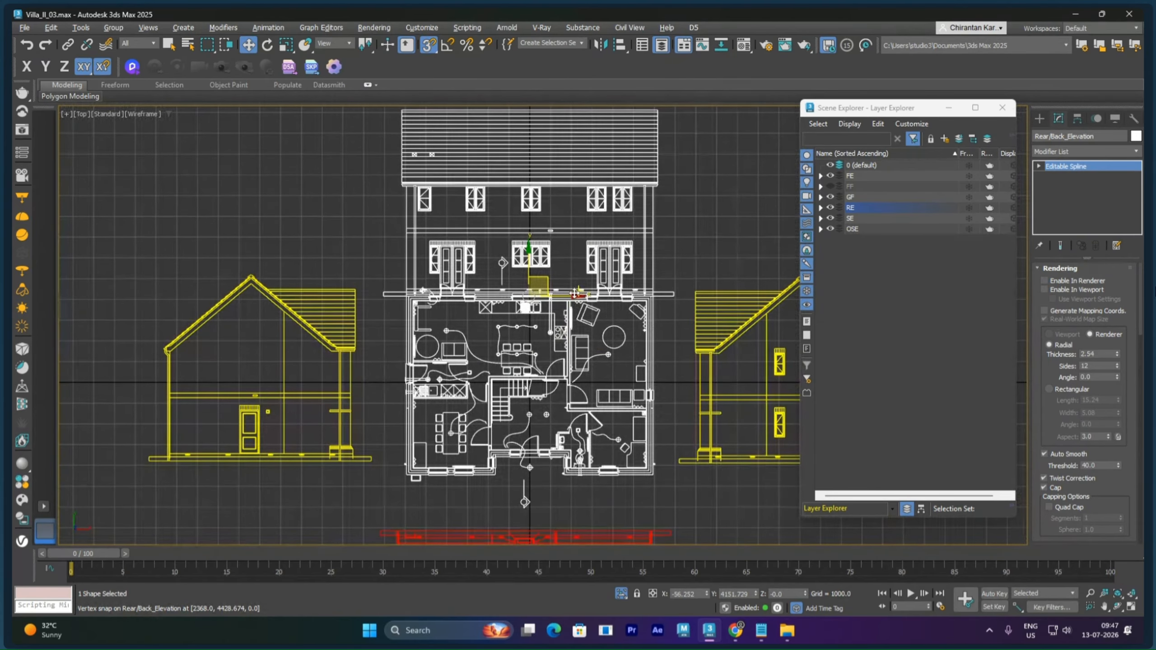
With snapping off, move the rear elevation up clear of the plan and bring the front elevation closer below it
key("s")
left_click_drag(531, 261, 532, 233)
middle_click_drag(573, 329, 572, 209)
left_click(566, 426)
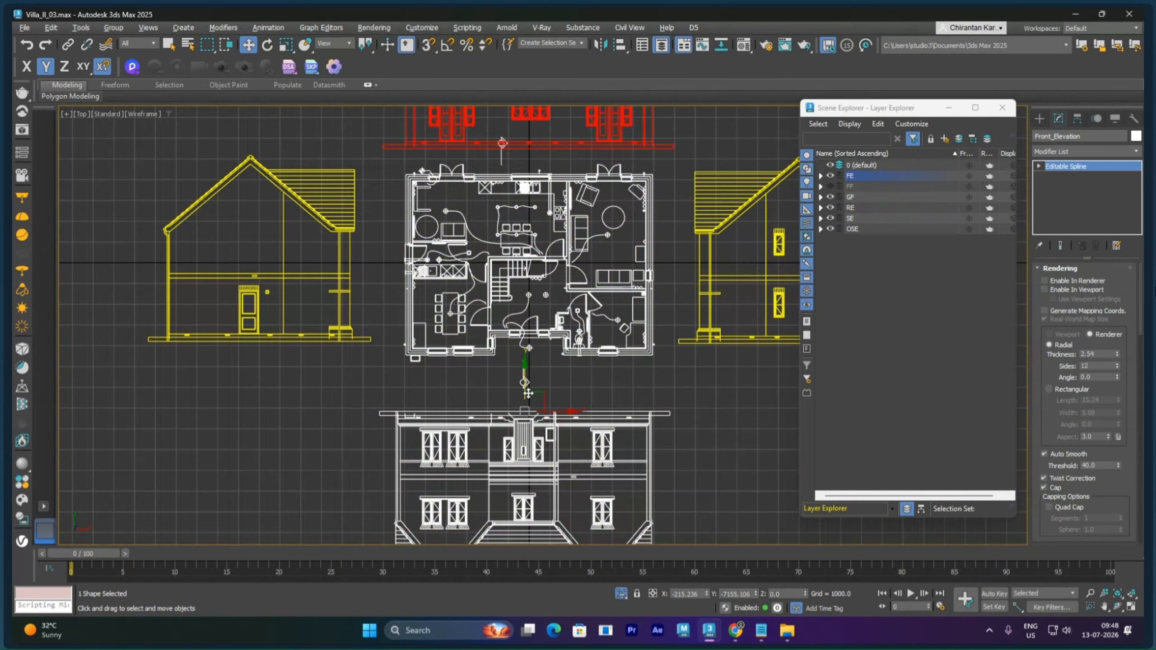
mouse_move(528, 393)
left_mouse_down()
mouse_move(528, 363)
mouse_move(528, 378)
left_mouse_up()
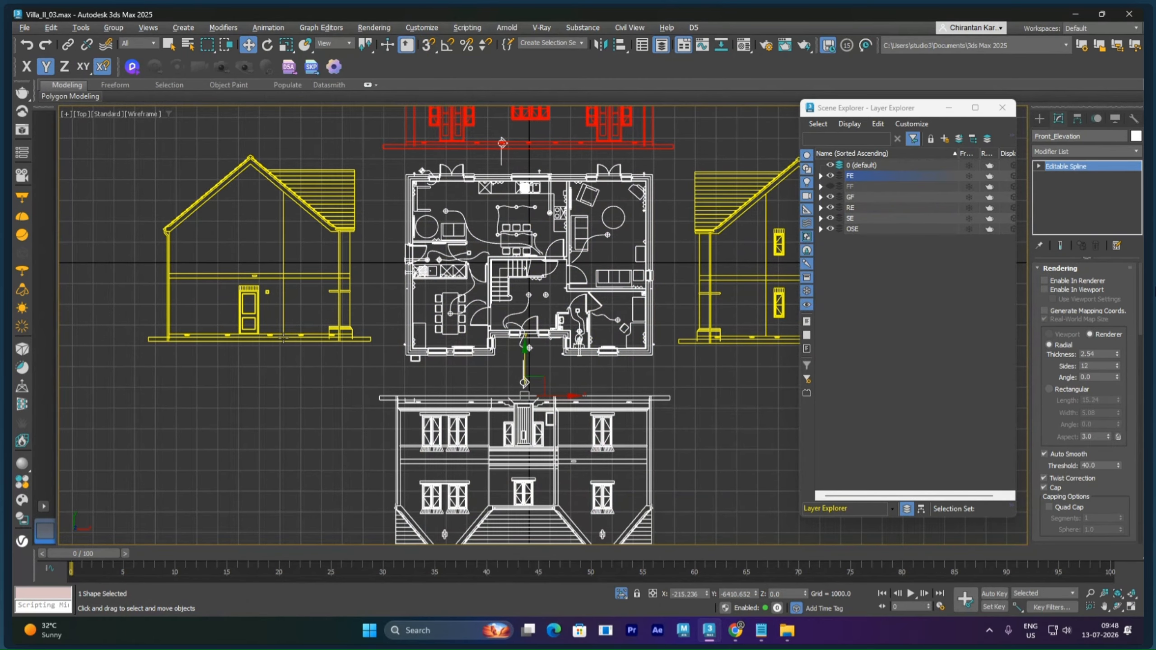
Move the left and right side elevations horizontally closer to the ground floor plan
left_click(283, 339)
key("F5")
left_click_drag(283, 339, 297, 339)
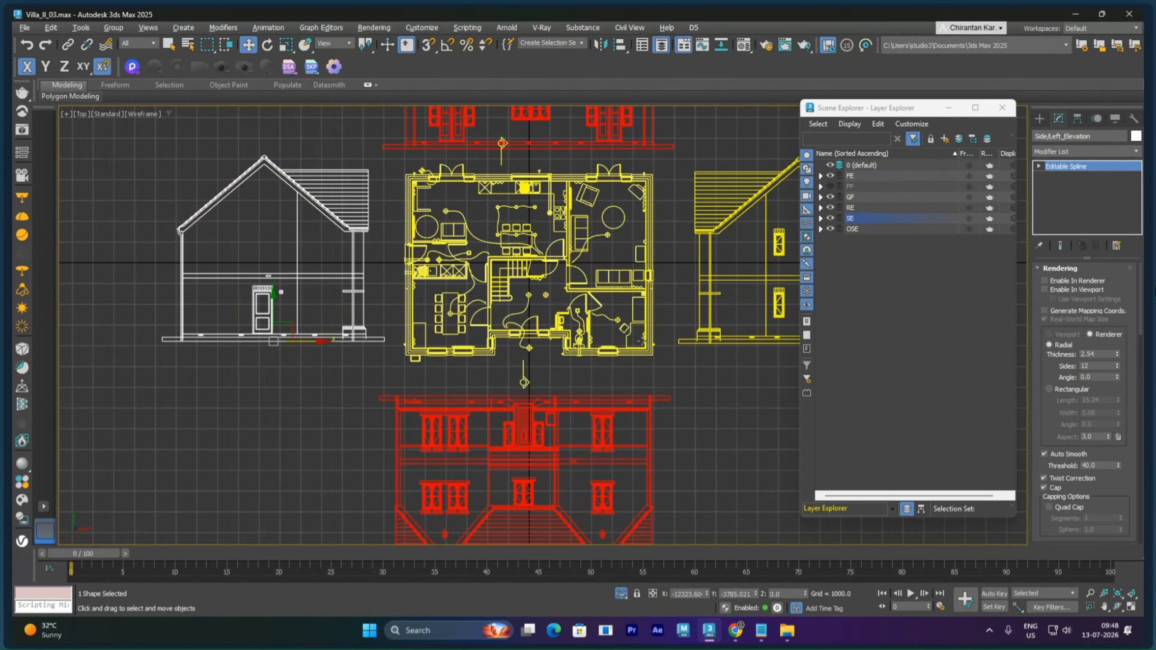
middle_click_drag(797, 309, 664, 323)
left_click(666, 318)
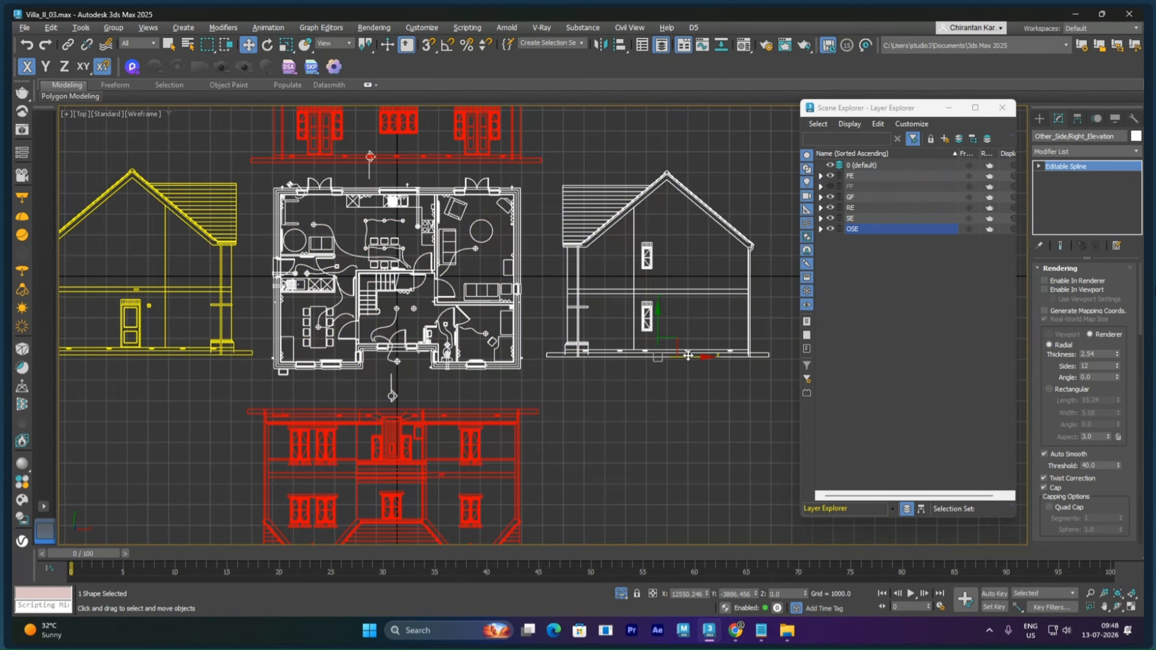
left_click_drag(688, 356, 682, 356)
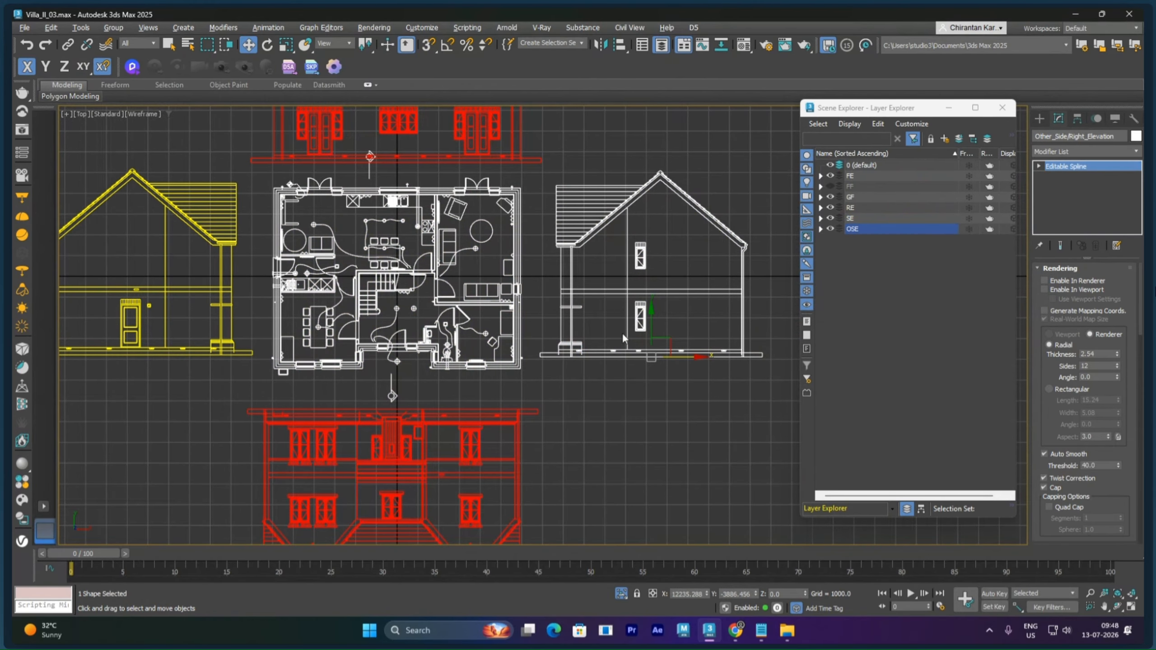
Examine how the front and side elevations correspond to the walls and openings of the ground floor plan
scroll(400, 469, "down", 3)
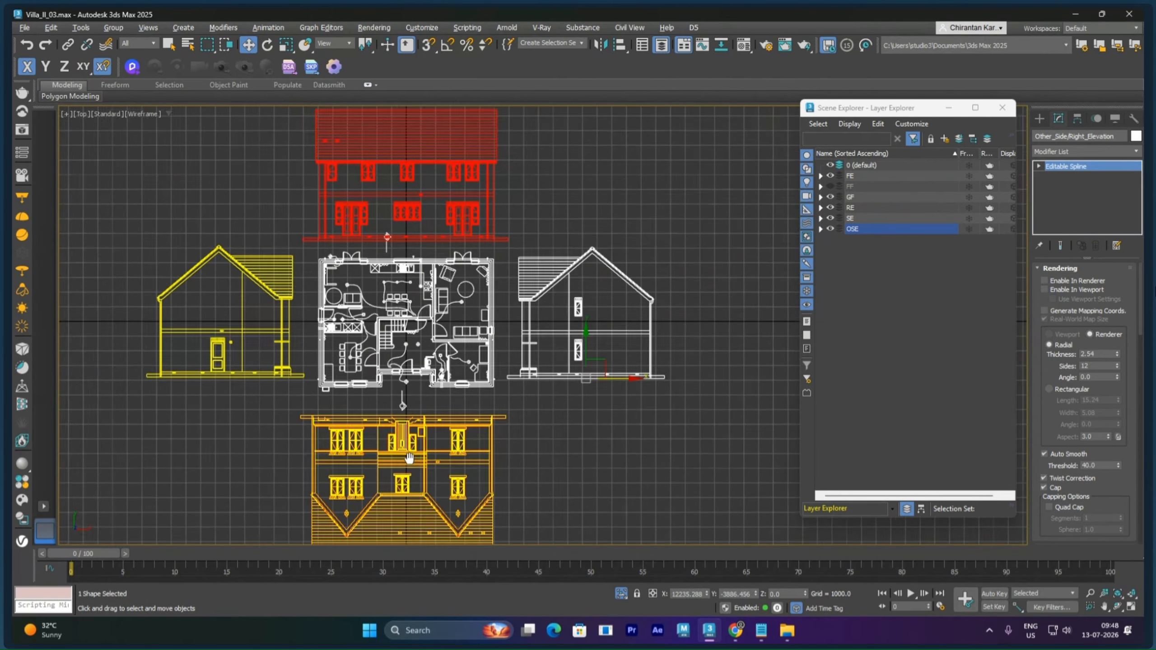
scroll(389, 414, "up", 8)
scroll(390, 414, "up", 2)
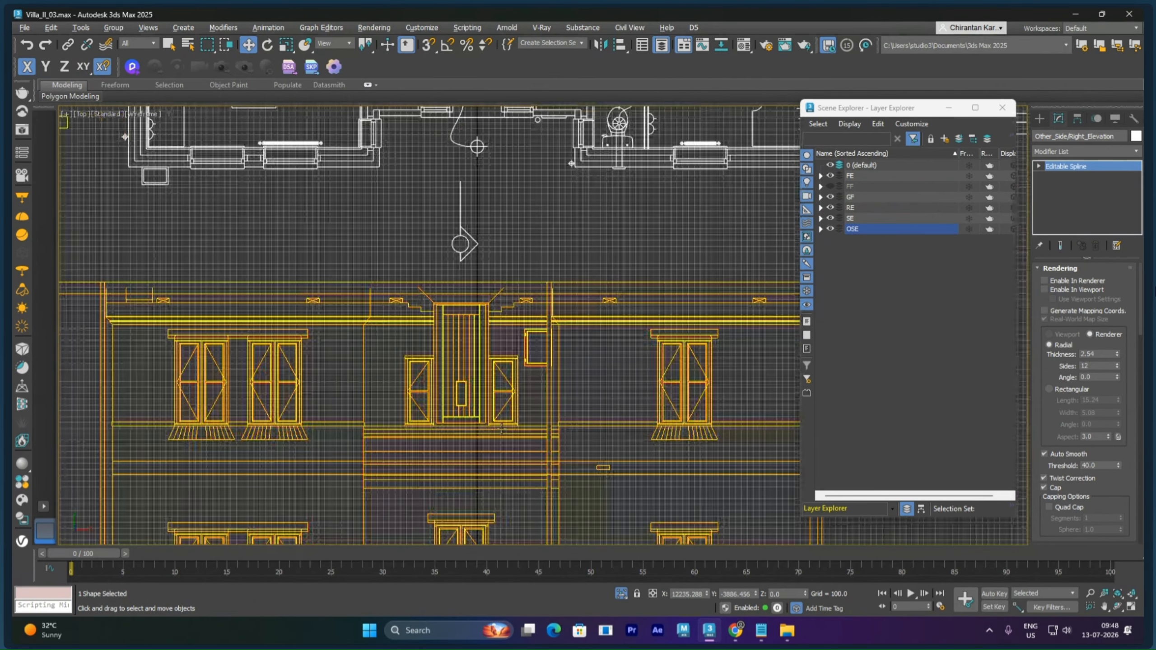
scroll(447, 420, "down", 10)
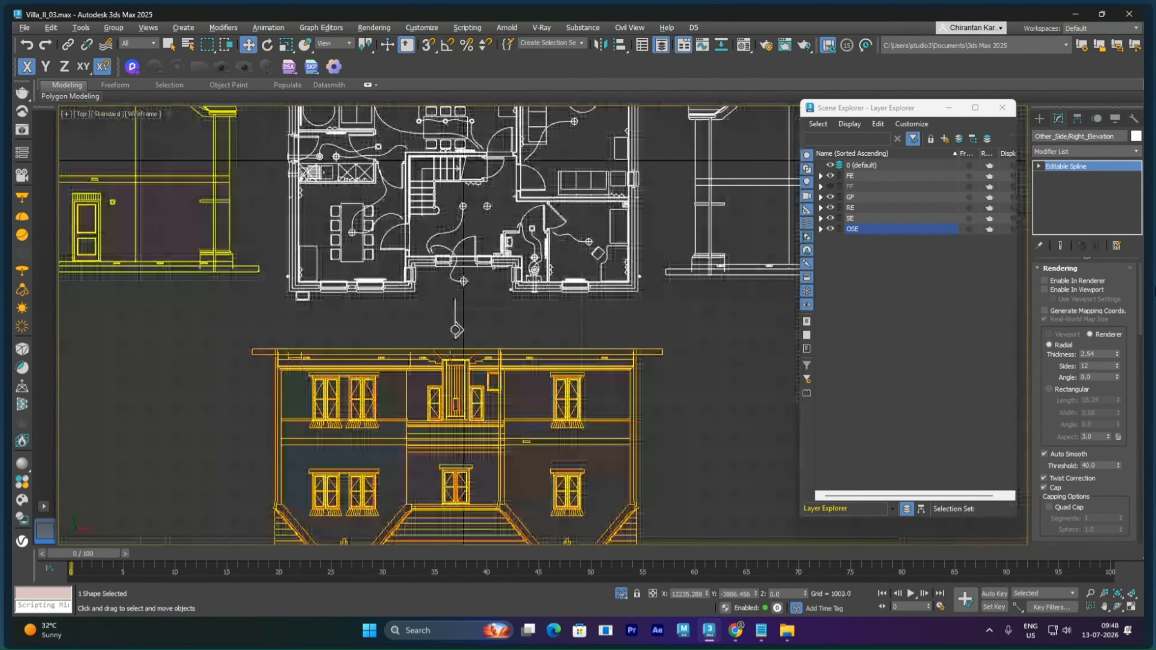
middle_click_drag(334, 440, 328, 397)
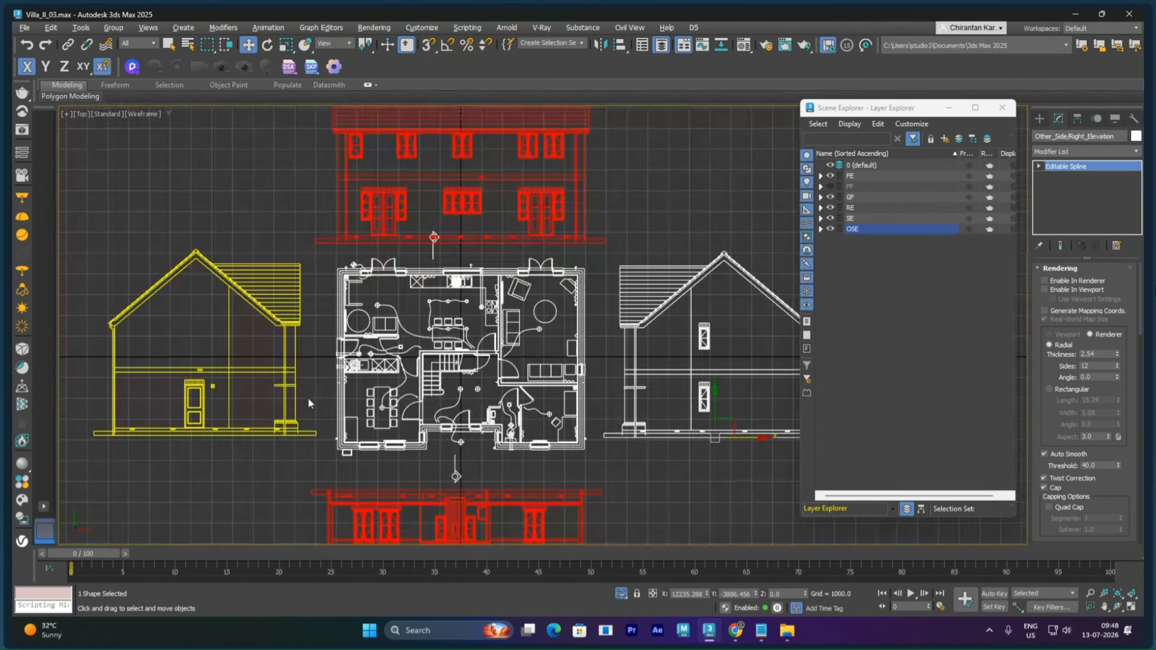
middle_click_drag(638, 398, 575, 348)
scroll(568, 347, "up", 4)
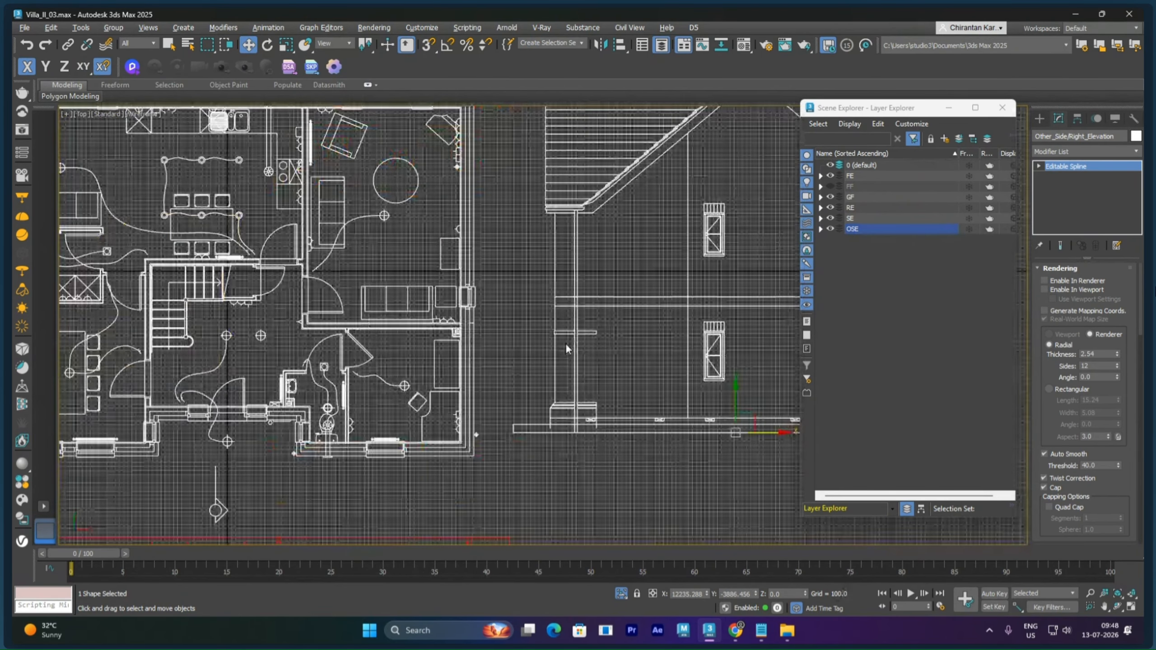
scroll(592, 378, "down", 8)
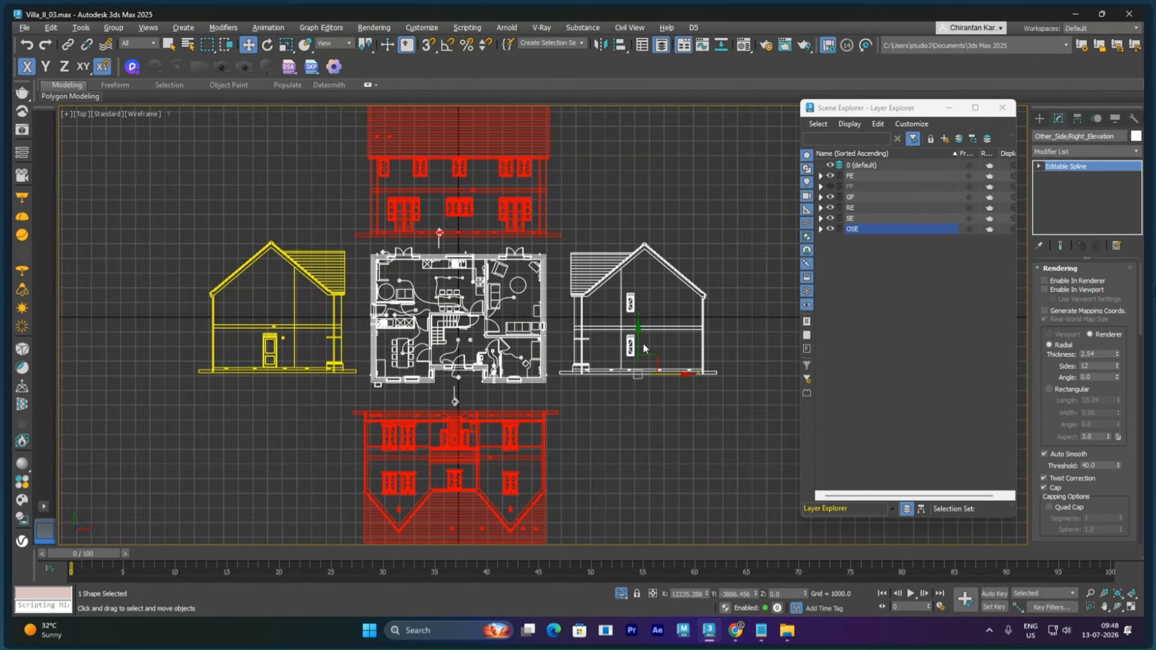
Rotate the right side elevation 90 degrees counter-clockwise with angle snap on
right_click(630, 306)
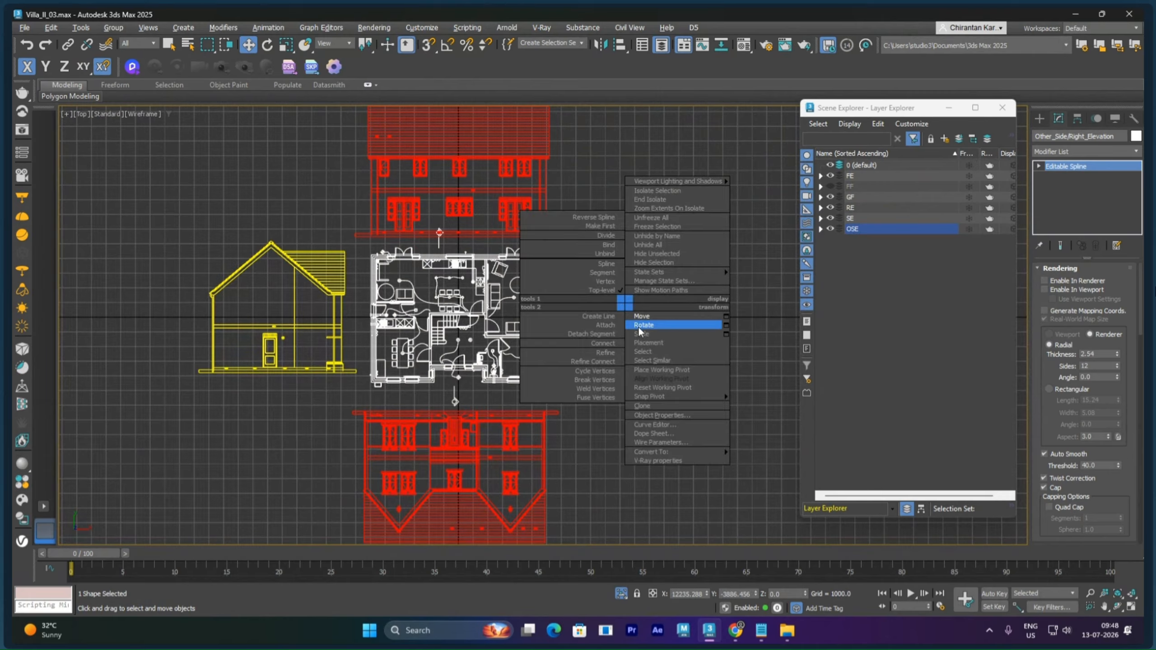
left_click(646, 324)
key("a")
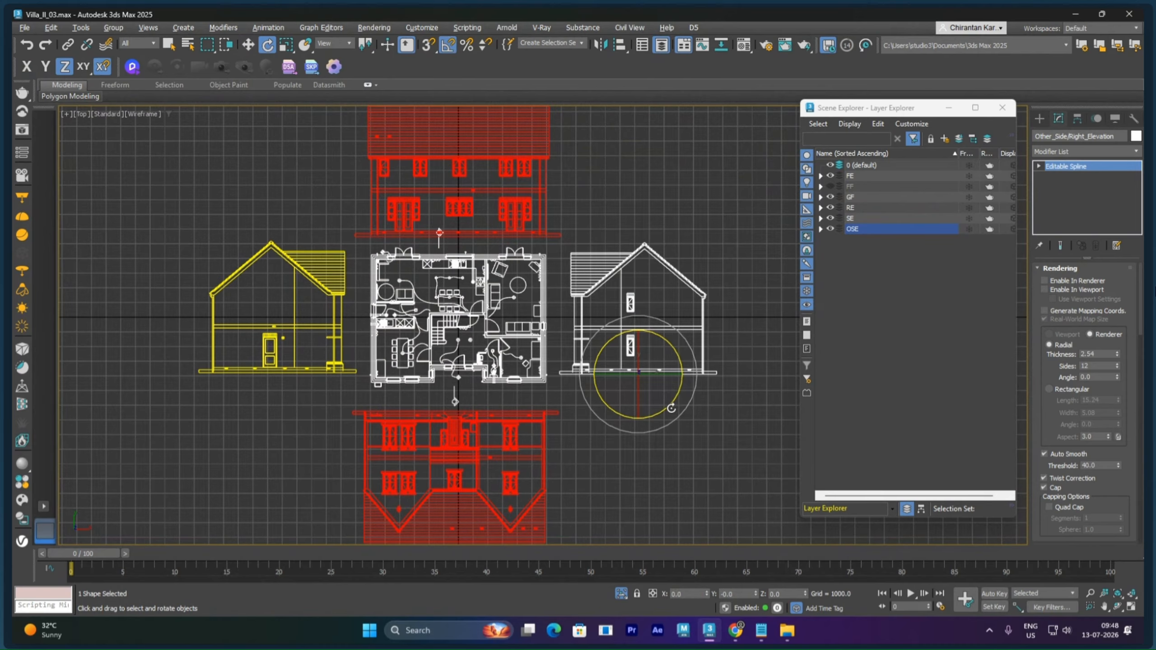
left_click_drag(669, 408, 684, 351)
right_click(713, 400)
left_click(727, 415)
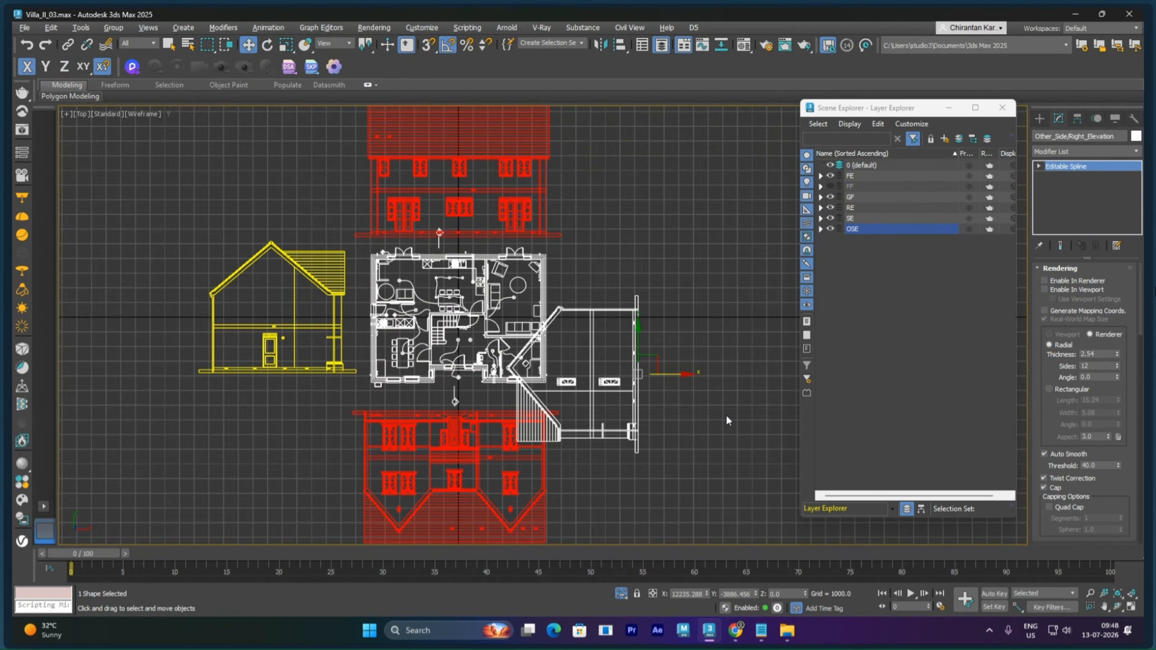
Mirror the right side elevation about the X axis without cloning and place its base alongside the plan's right wall
left_click(602, 45)
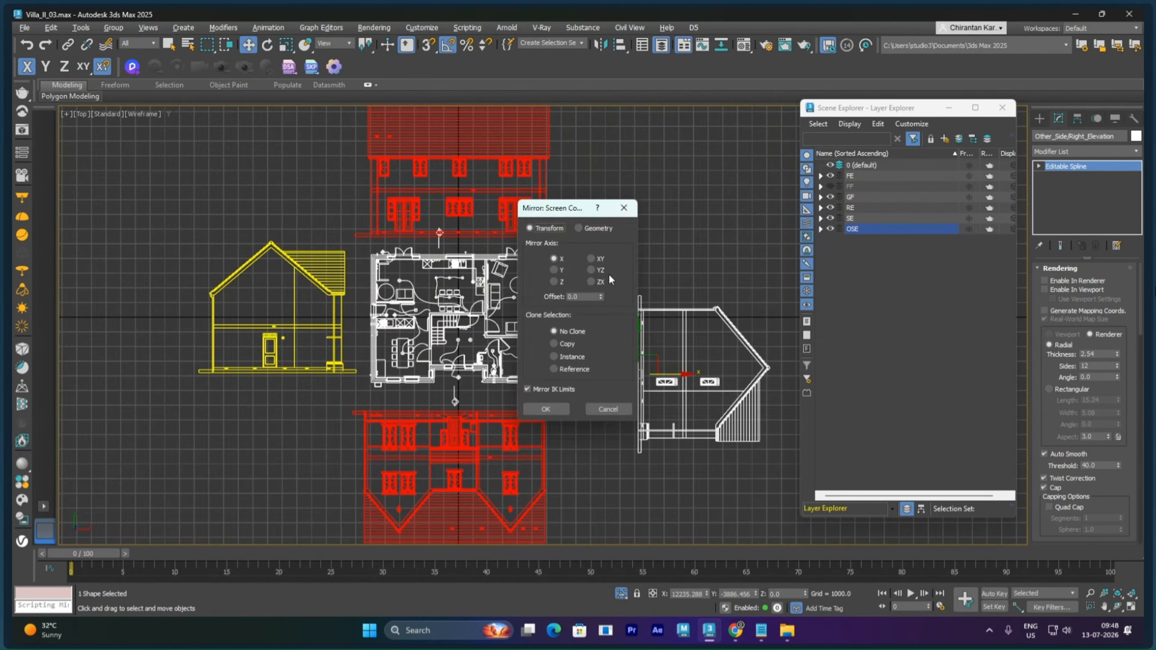
left_click(546, 408)
left_click_drag(656, 353, 595, 301)
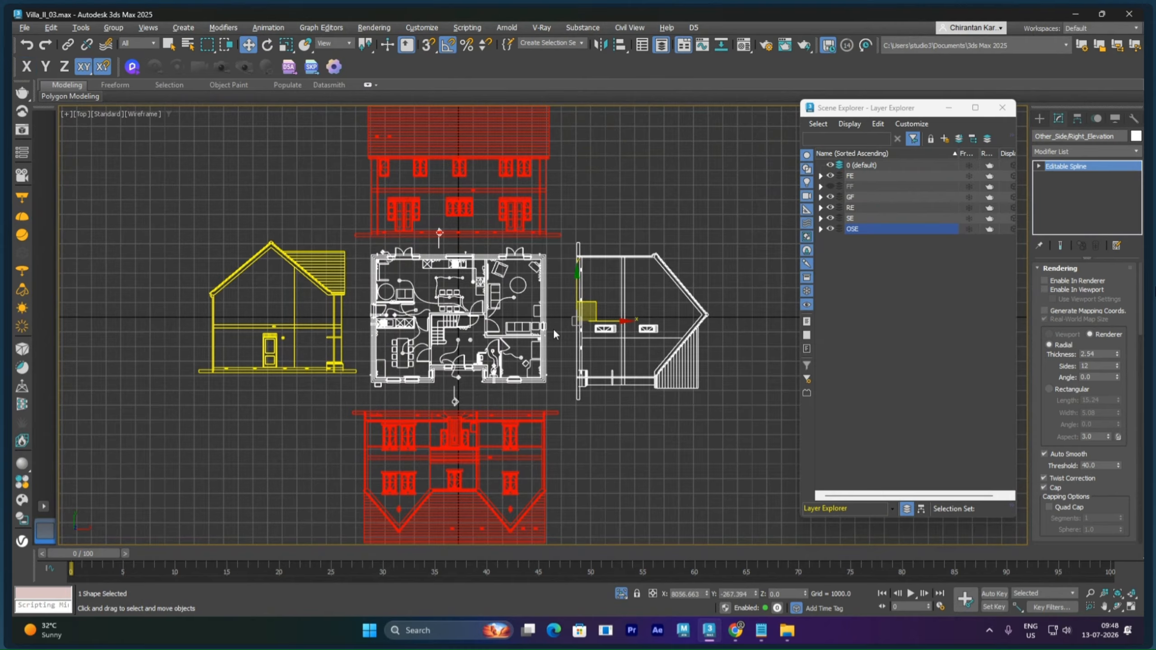
Rotate the left side elevation -90 degrees about the Z axis
left_click(323, 326)
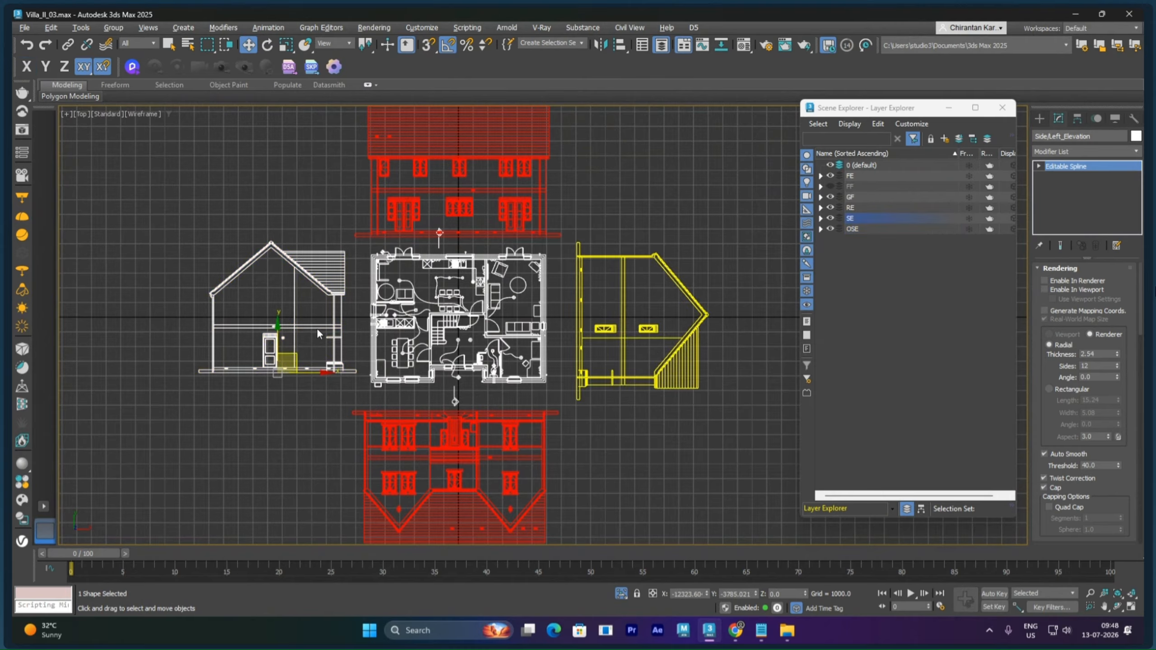
right_click(314, 325)
left_click(331, 349)
left_click_drag(314, 353, 317, 416)
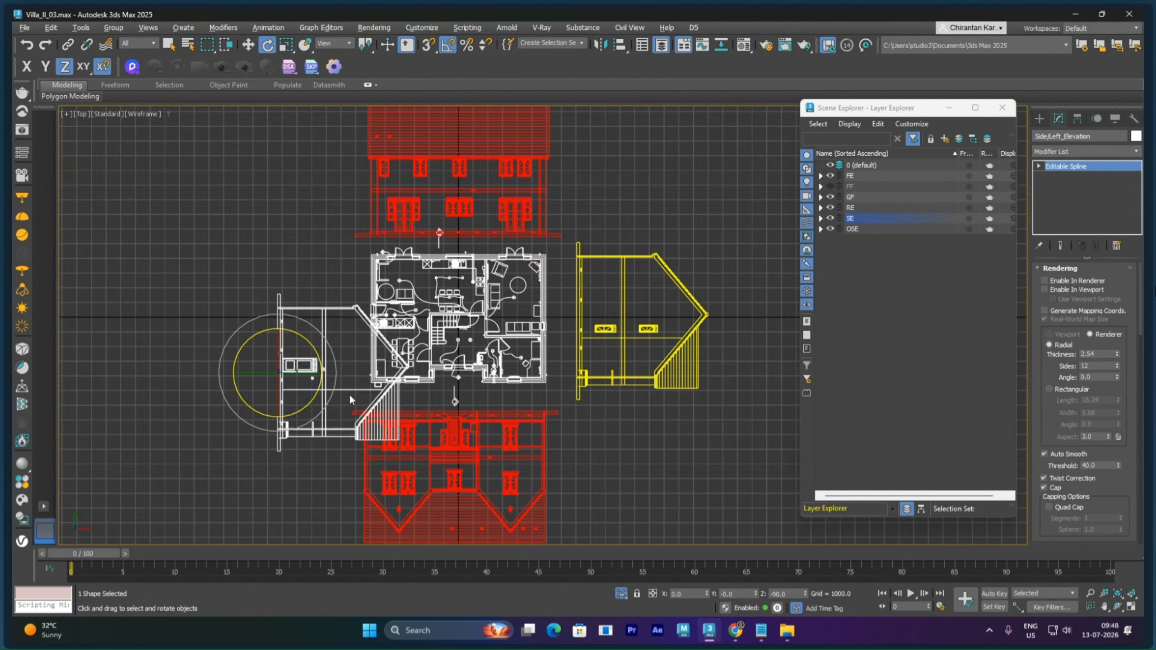
Mirror the left side elevation about the X axis without cloning and place its base alongside the plan's left wall
left_click(600, 47)
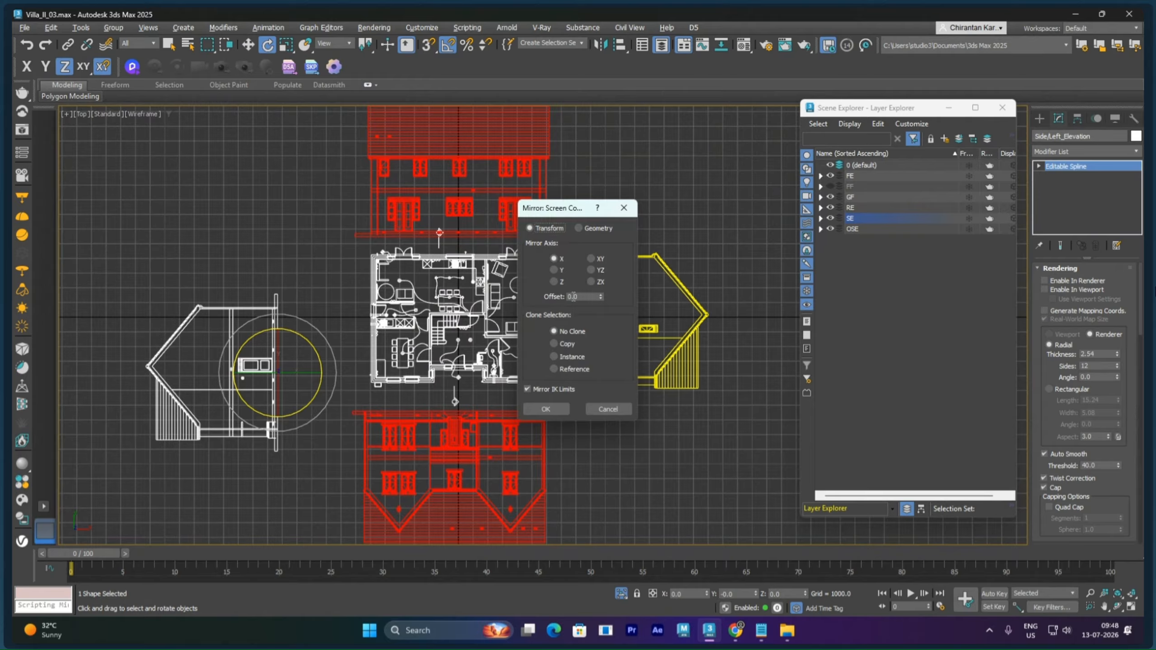
left_click(545, 409)
right_click(307, 367)
left_click(315, 374)
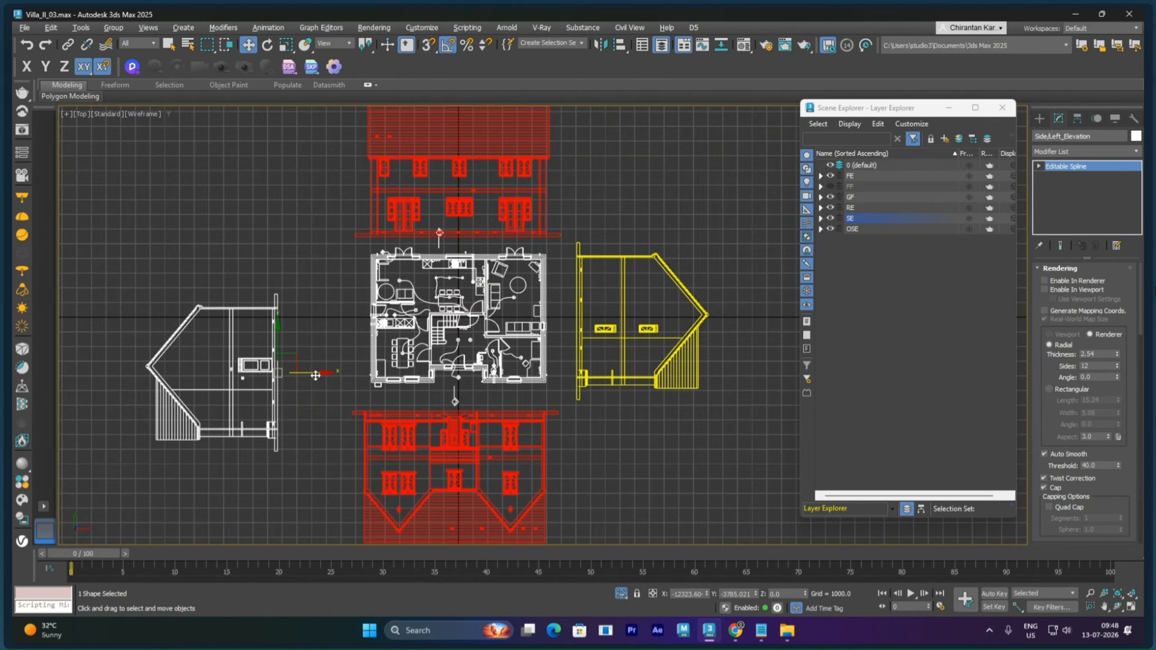
left_click_drag(294, 356, 378, 300)
scroll(379, 299, "up", 8)
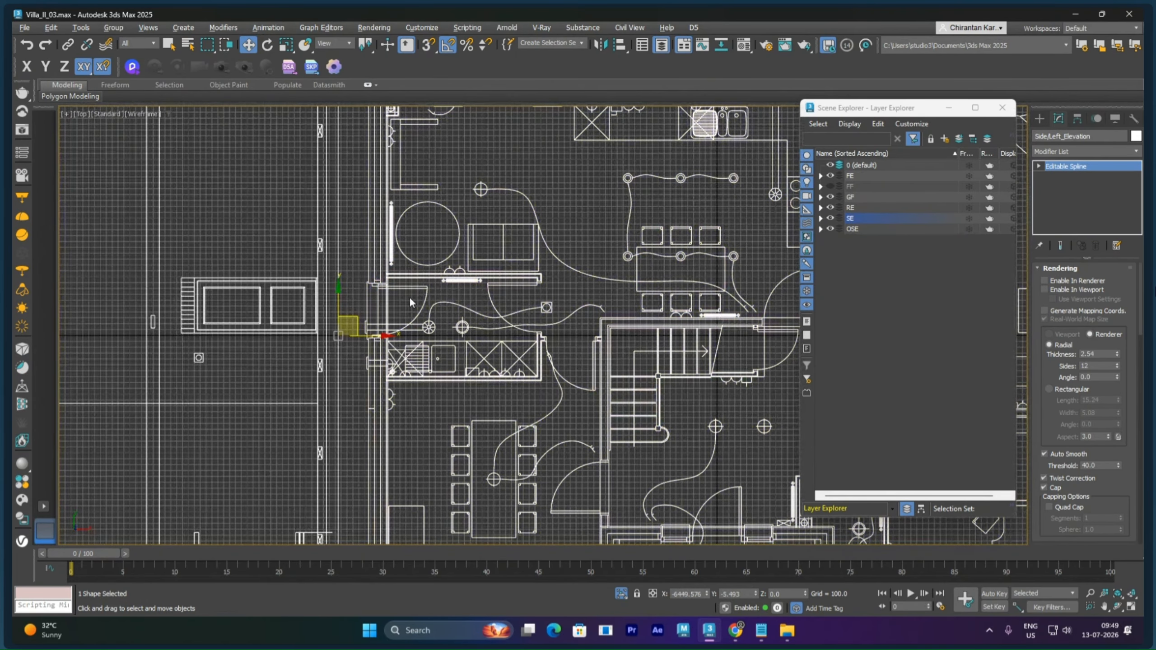
scroll(412, 300, "down", 5)
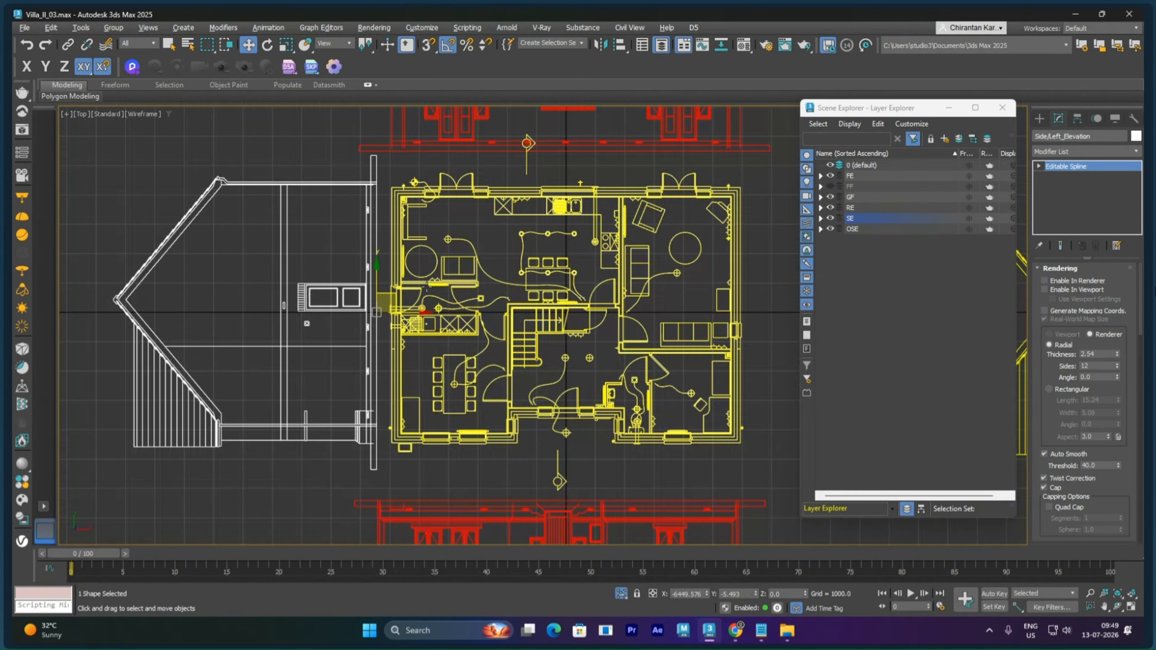
scroll(432, 253, "up", 3)
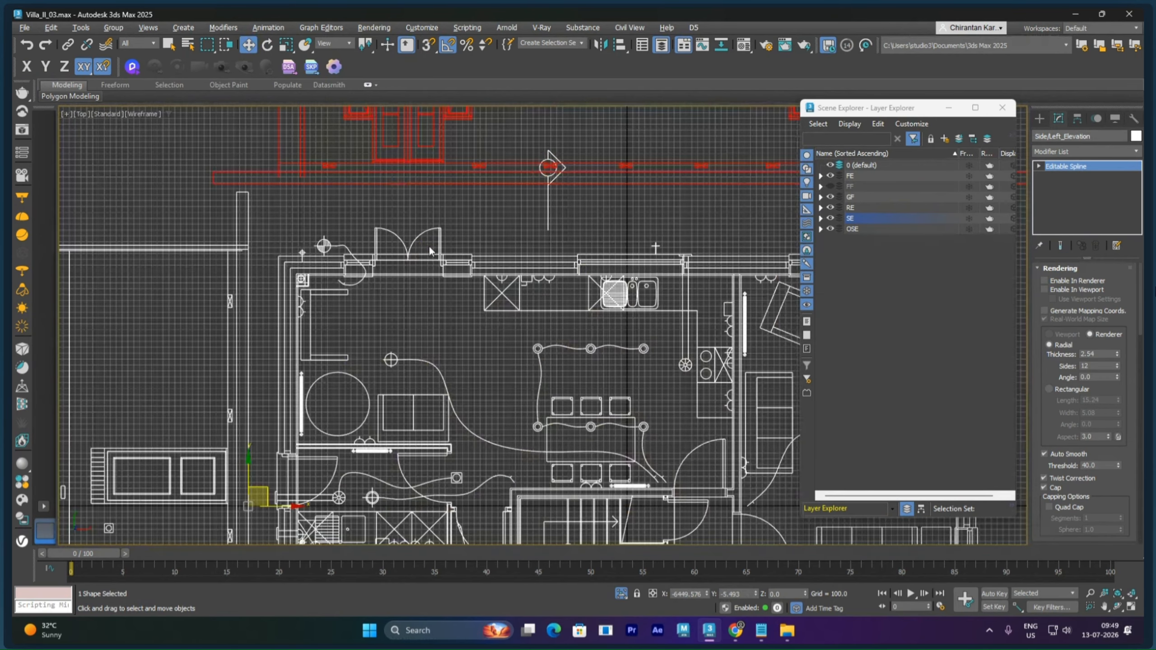
middle_click_drag(431, 252, 414, 359)
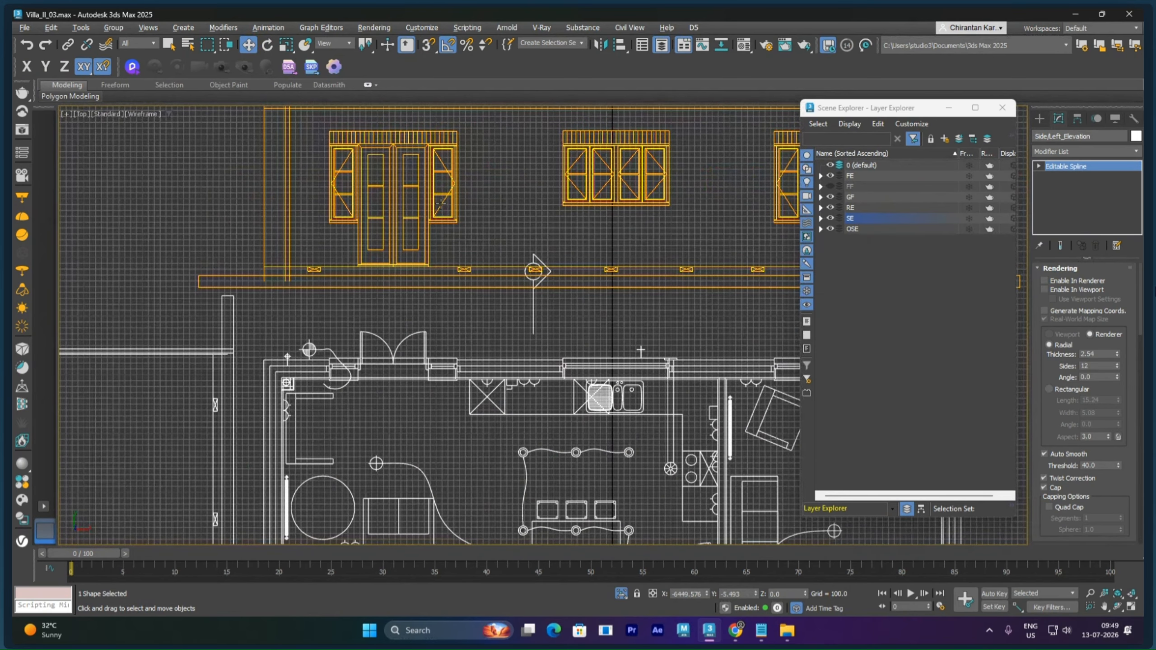
Examine how the rear and side elevations line up with the ground floor plan's doors, windows and outer walls
scroll(371, 342, "up", 5)
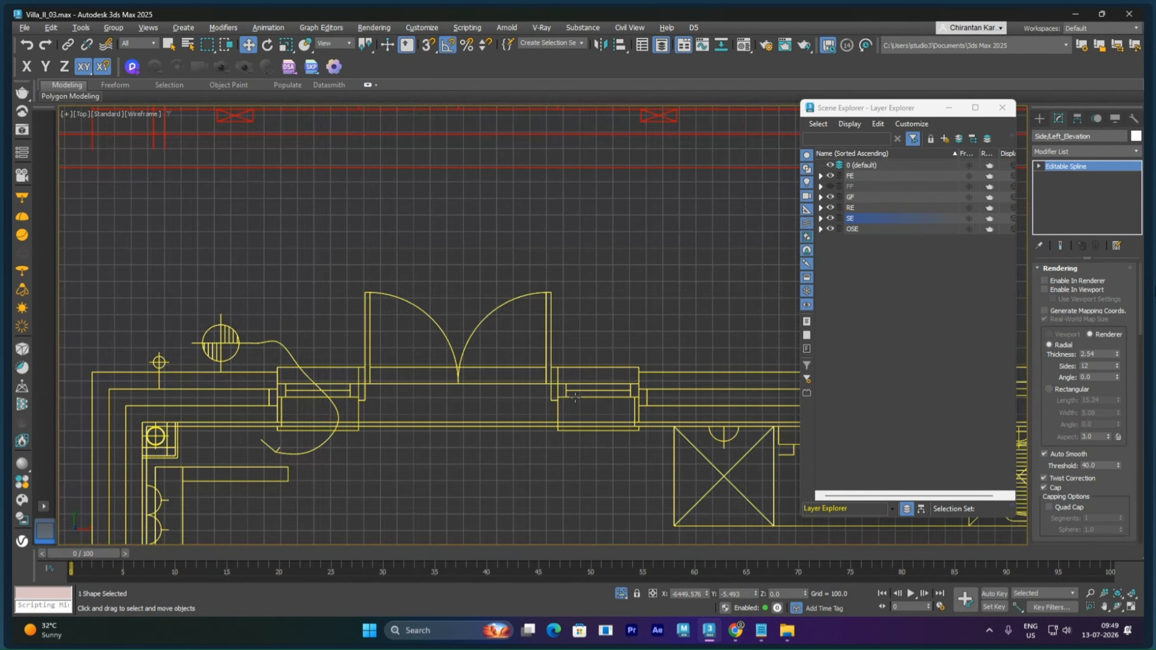
scroll(576, 398, "down", 3)
middle_click_drag(683, 338, 436, 328)
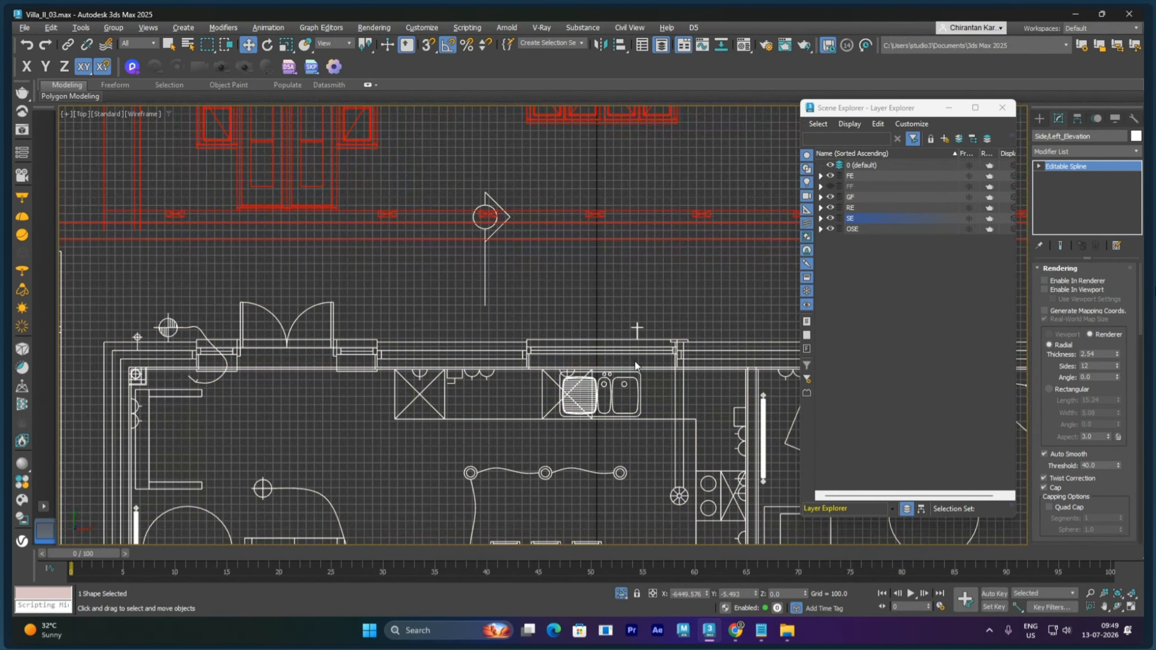
middle_click_drag(614, 189, 397, 277)
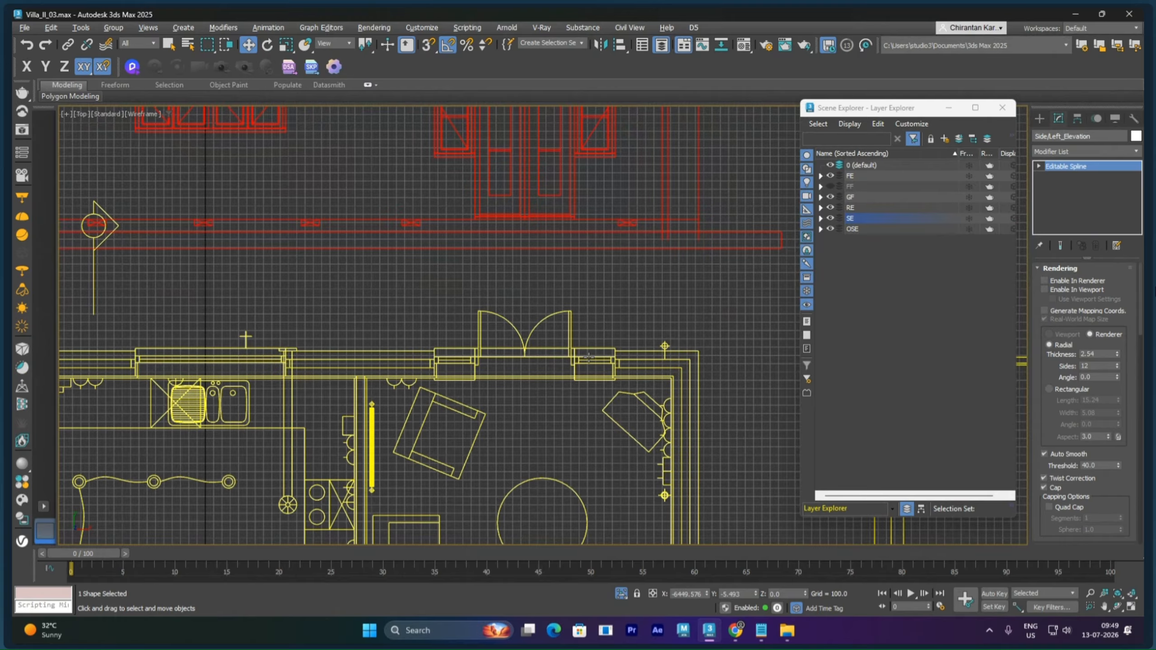
scroll(456, 339, "down", 10)
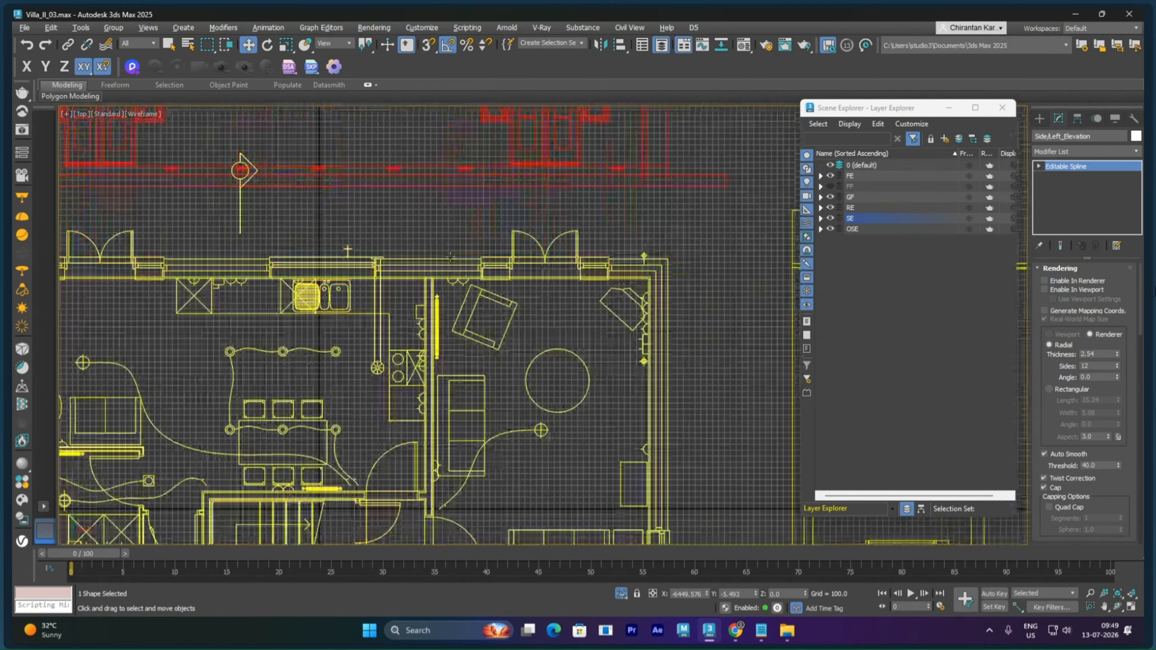
scroll(475, 326, "down", 3)
scroll(584, 266, "up", 10)
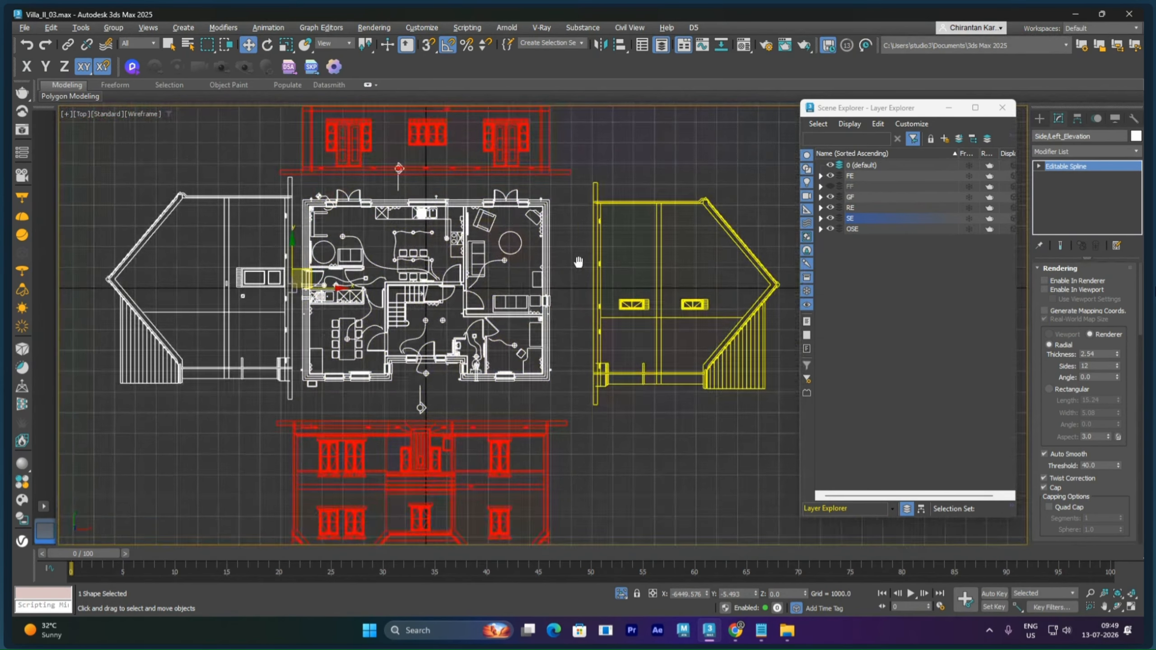
scroll(584, 266, "up", 2)
middle_click_drag(729, 269, 561, 264)
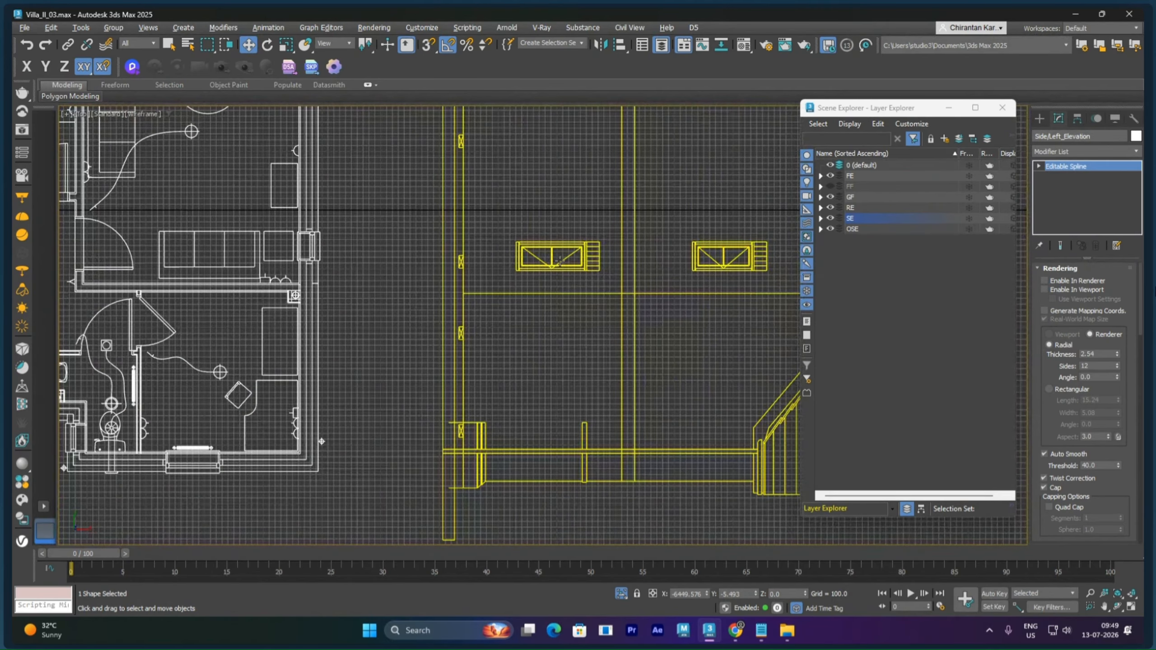
middle_click_drag(369, 270, 516, 297)
scroll(457, 236, "up", 8)
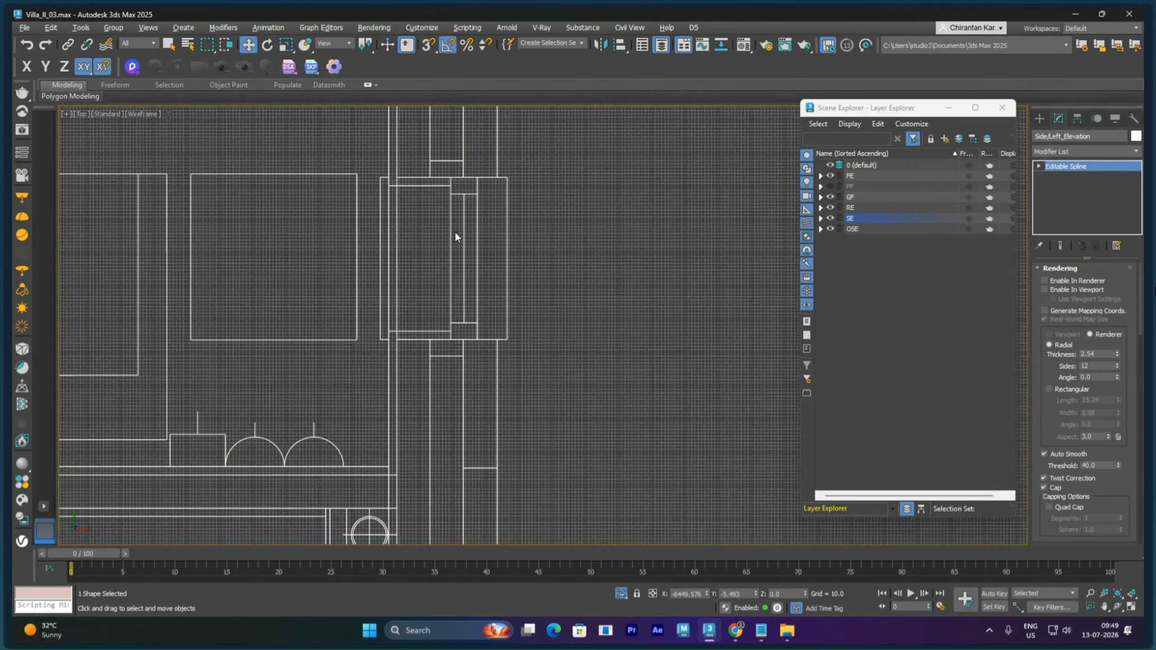
scroll(455, 231, "down", 15)
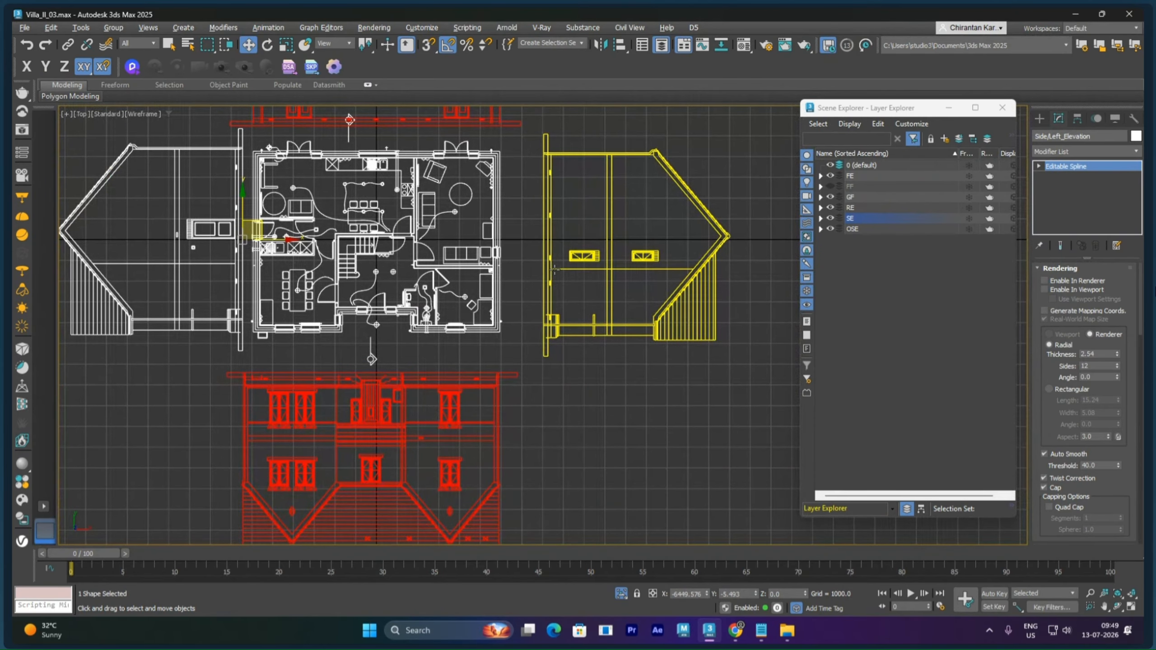
Deselect everything, save the scene, and save an incremented copy as Villa_II_04.max
left_click(523, 258)
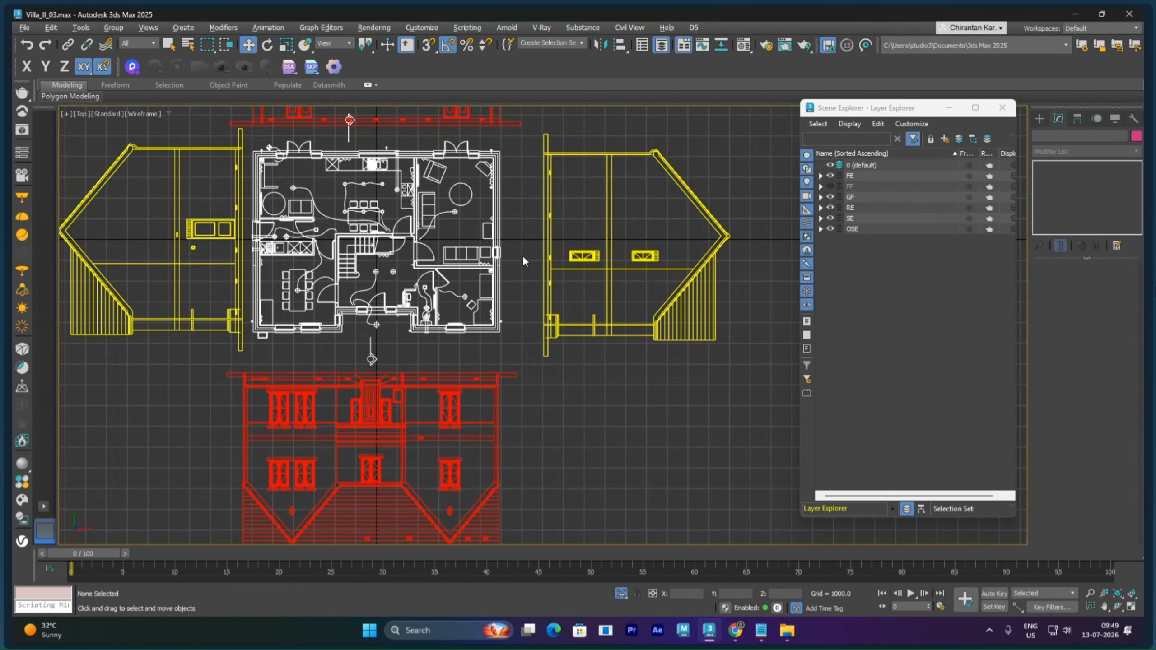
key("ctrl+s")
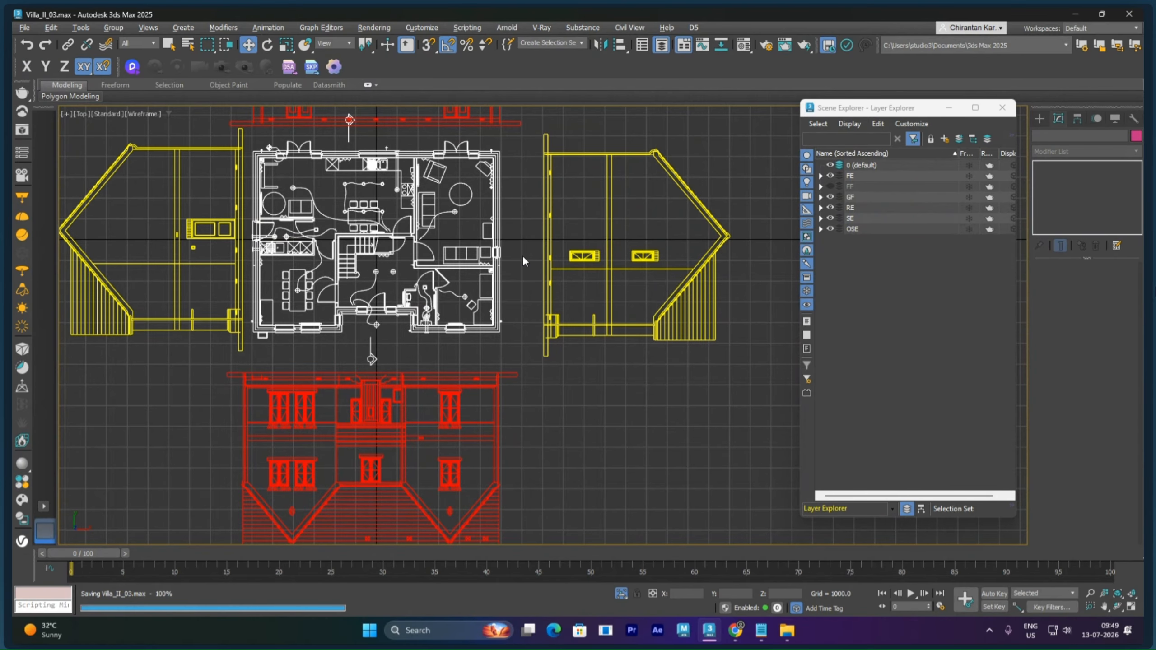
key("ctrl+shift+s")
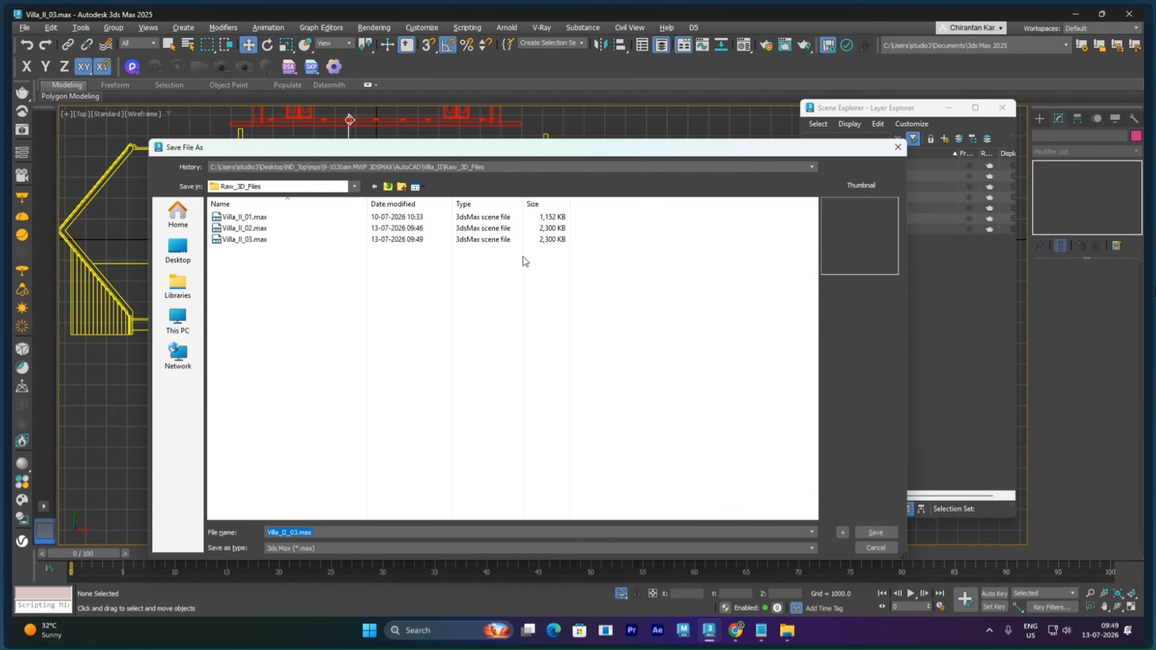
left_click(841, 533)
Hide the OSE, SE, RE, GF and FE layers and select the 0 (default) layer
middle_click_drag(573, 376, 670, 374)
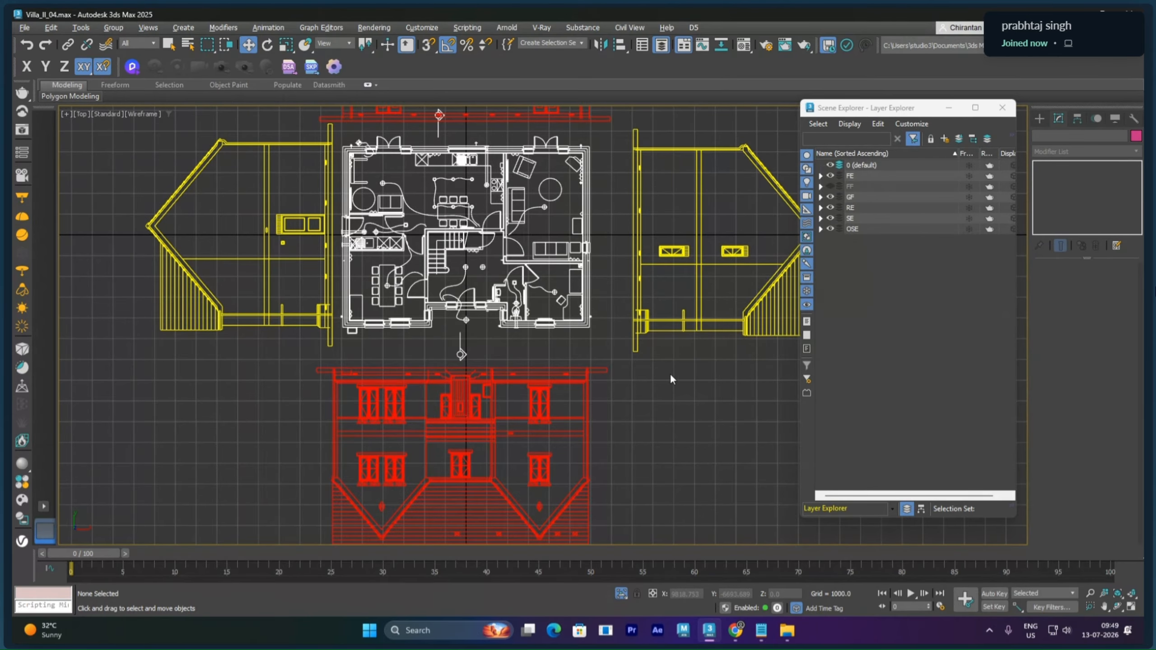
scroll(620, 299, "down", 2)
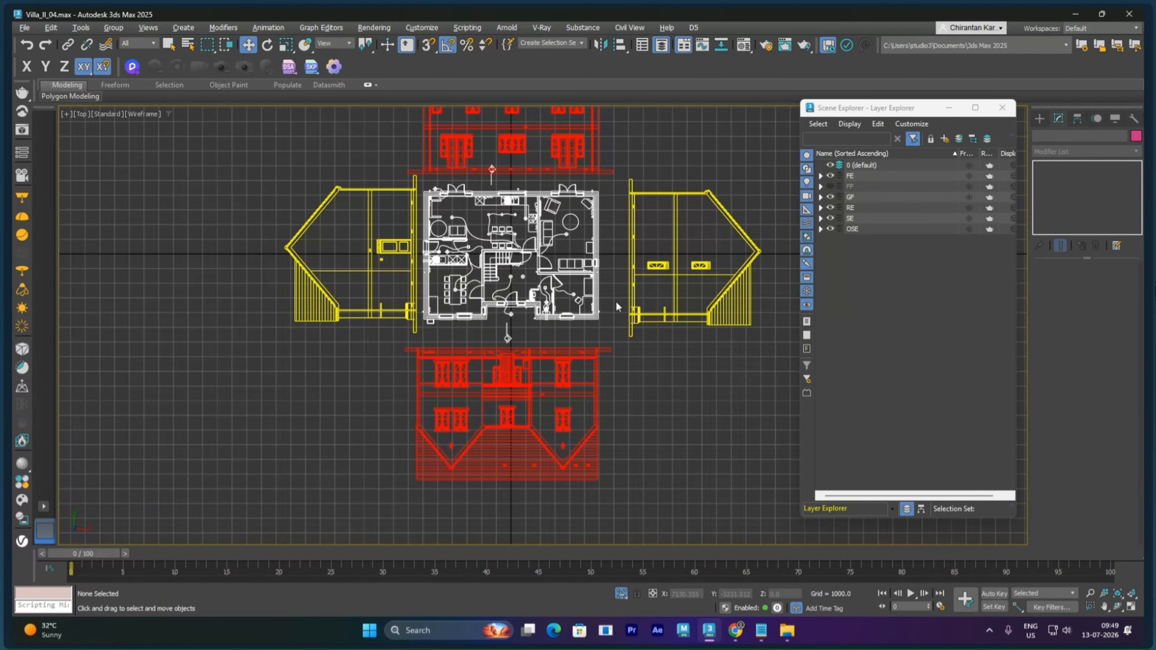
scroll(616, 300, "down", 2)
middle_click_drag(649, 316, 468, 332)
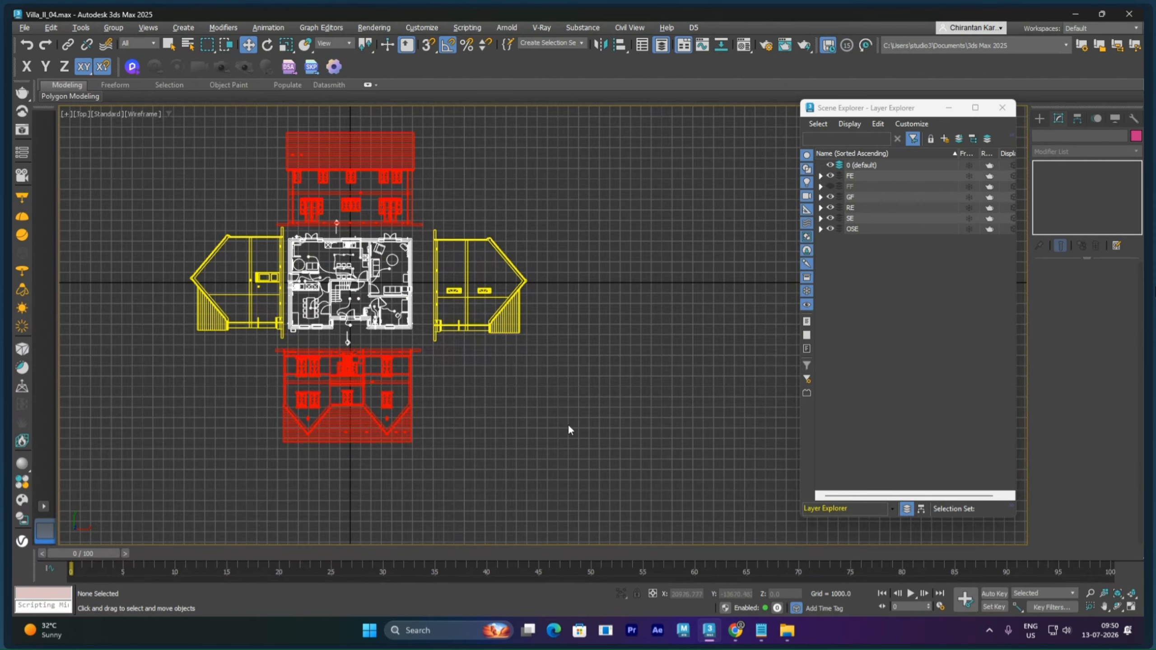
mouse_move(786, 637)
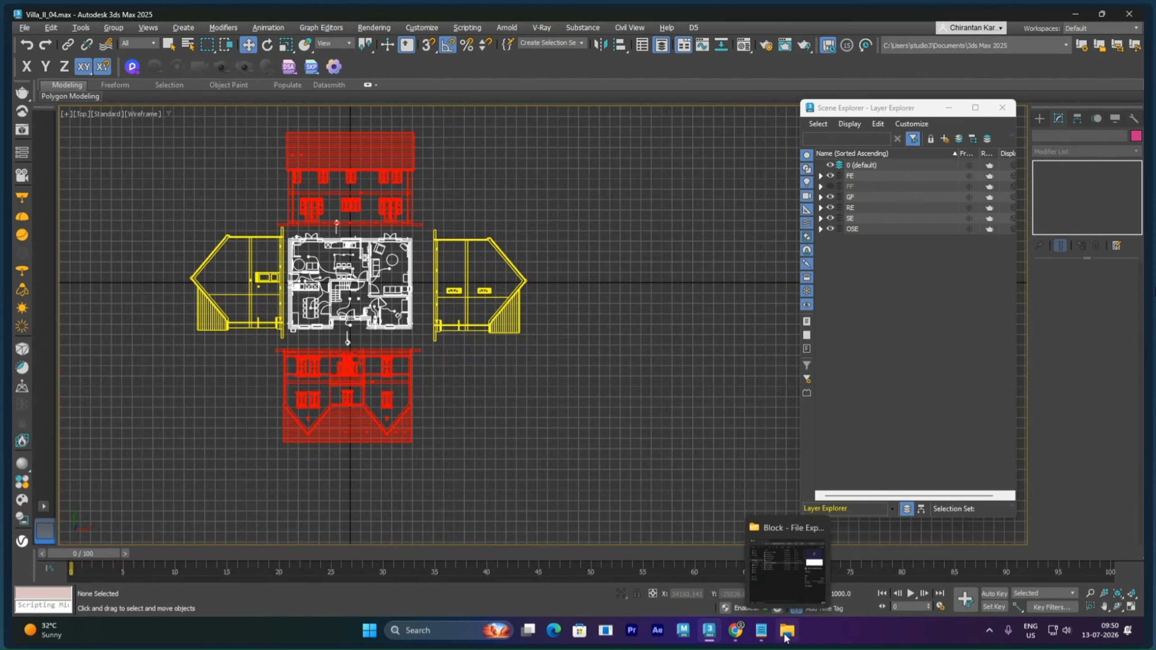
left_click(830, 229)
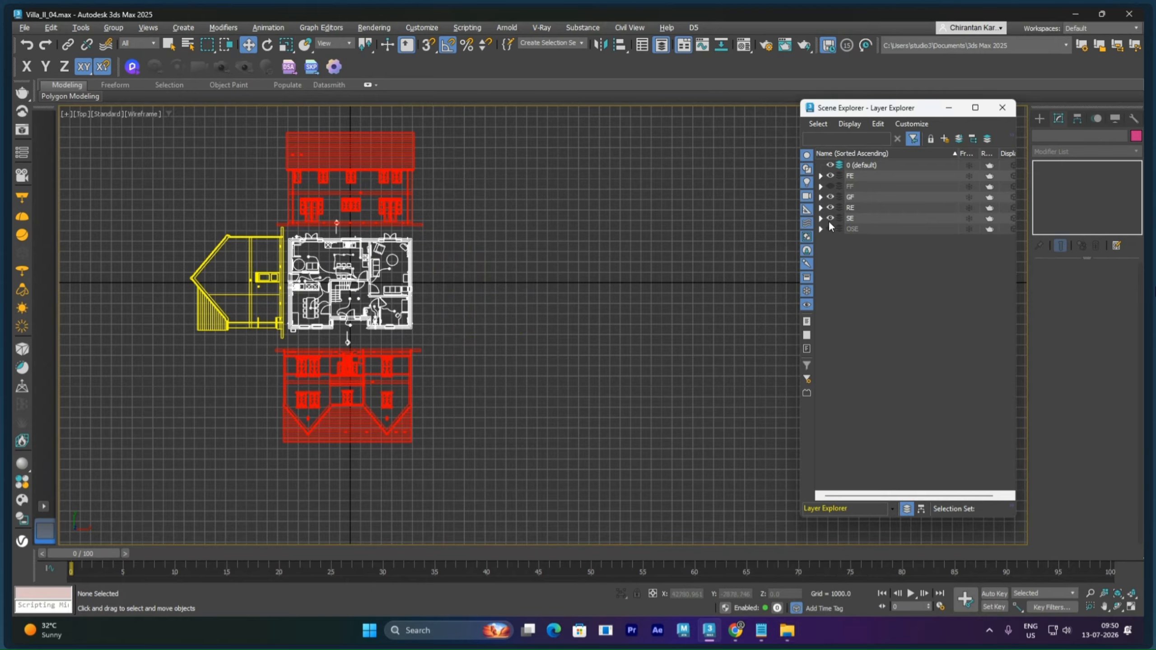
left_click(830, 218)
left_click(831, 208)
left_click(831, 197)
left_click(831, 176)
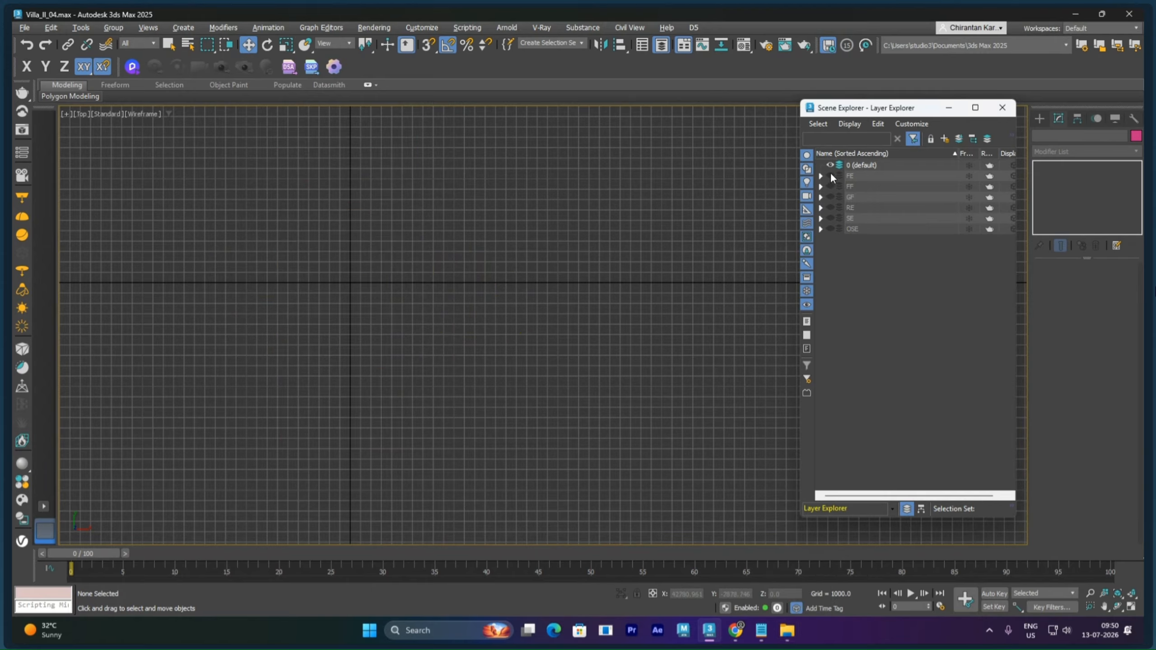
left_click(855, 164)
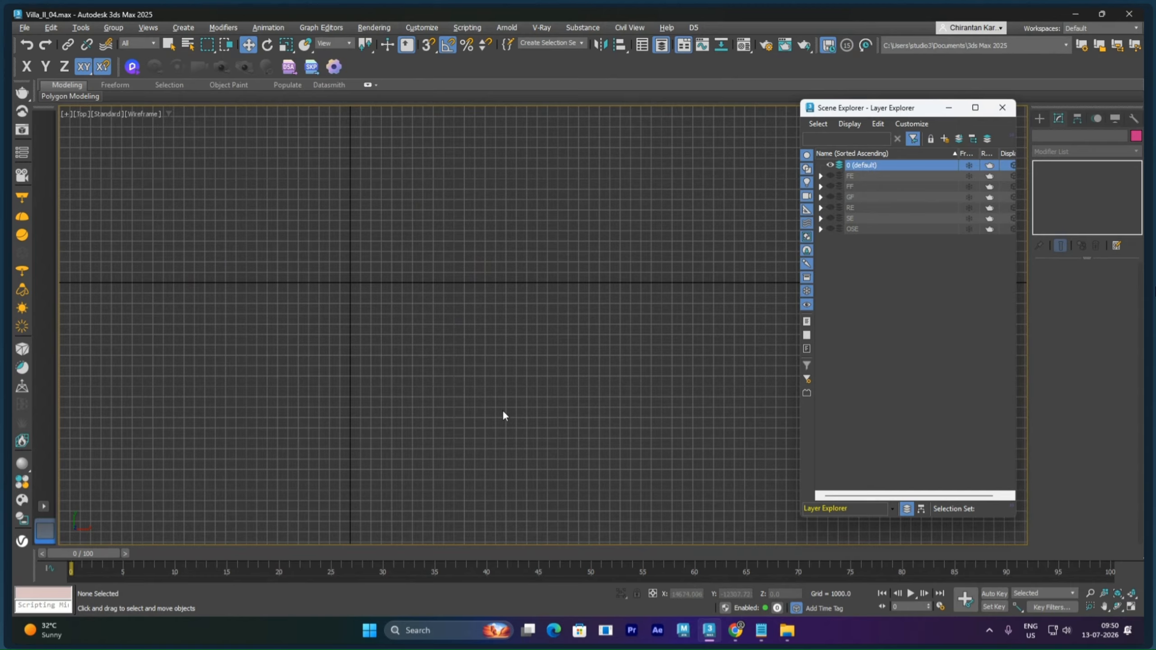
Import Section_AA.dwg from the AutoCAD Block folder into the empty scene
left_click(788, 631)
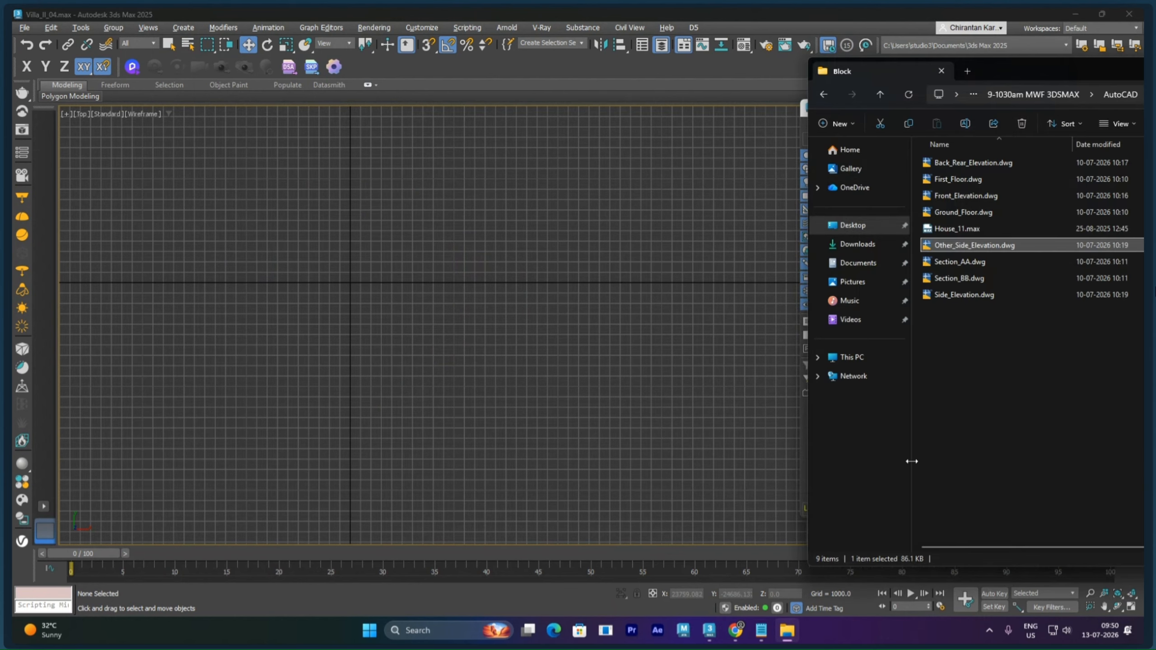
left_click(985, 389)
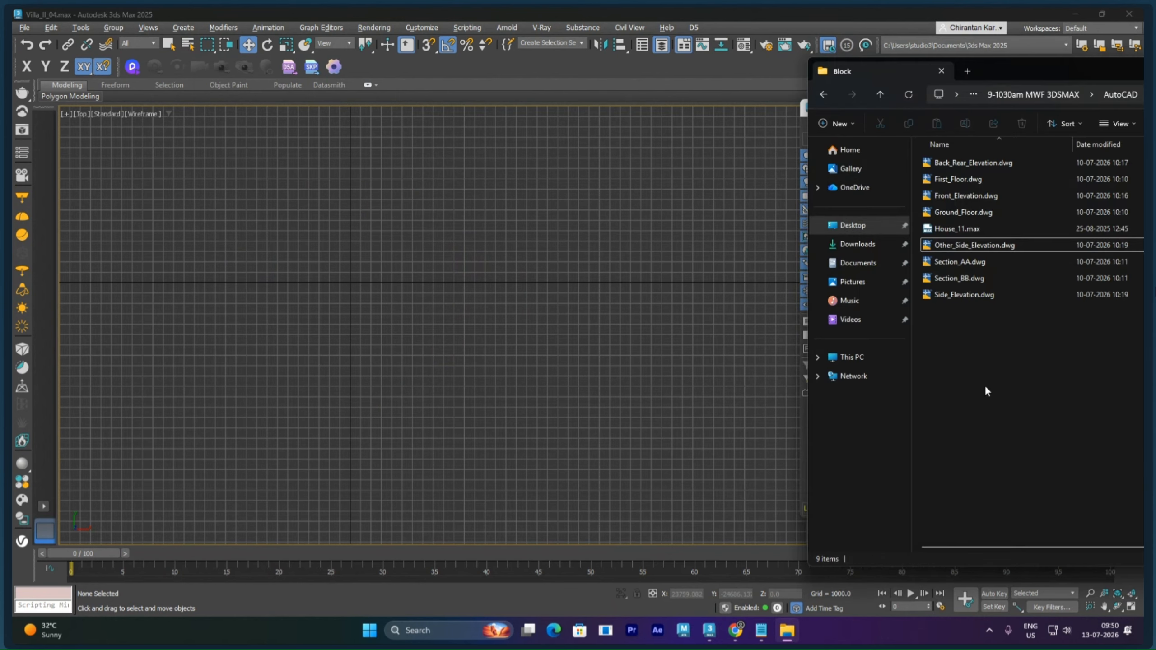
left_click(956, 262)
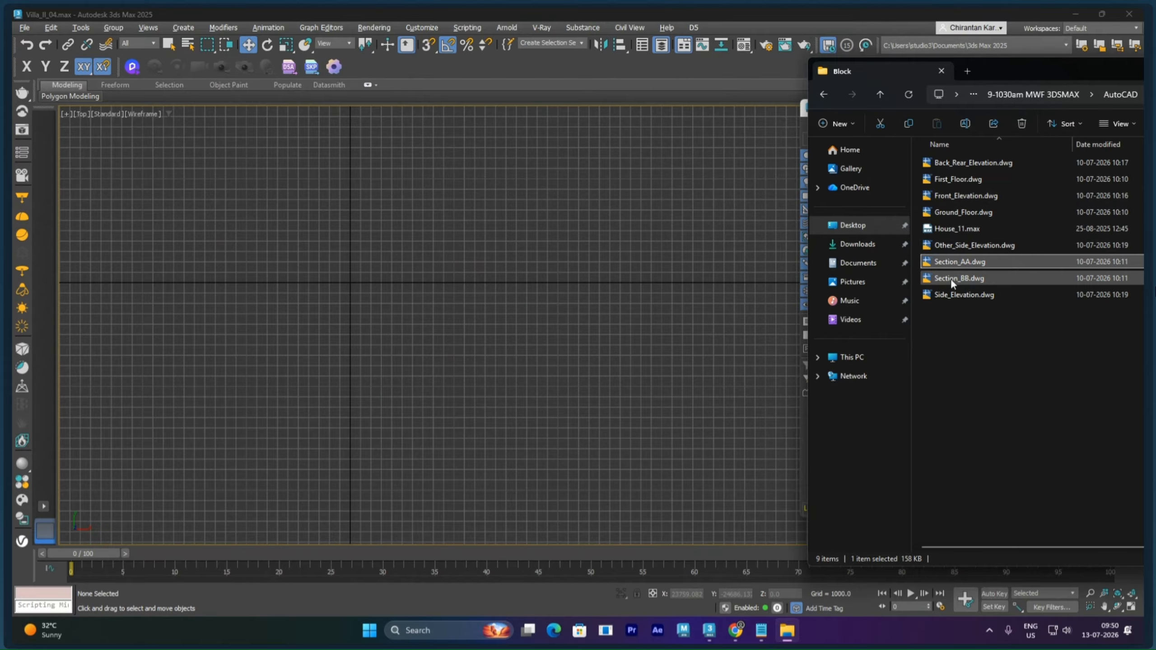
mouse_move(954, 262)
left_mouse_down()
mouse_move(880, 235)
mouse_move(551, 296)
left_mouse_up()
left_click(575, 302)
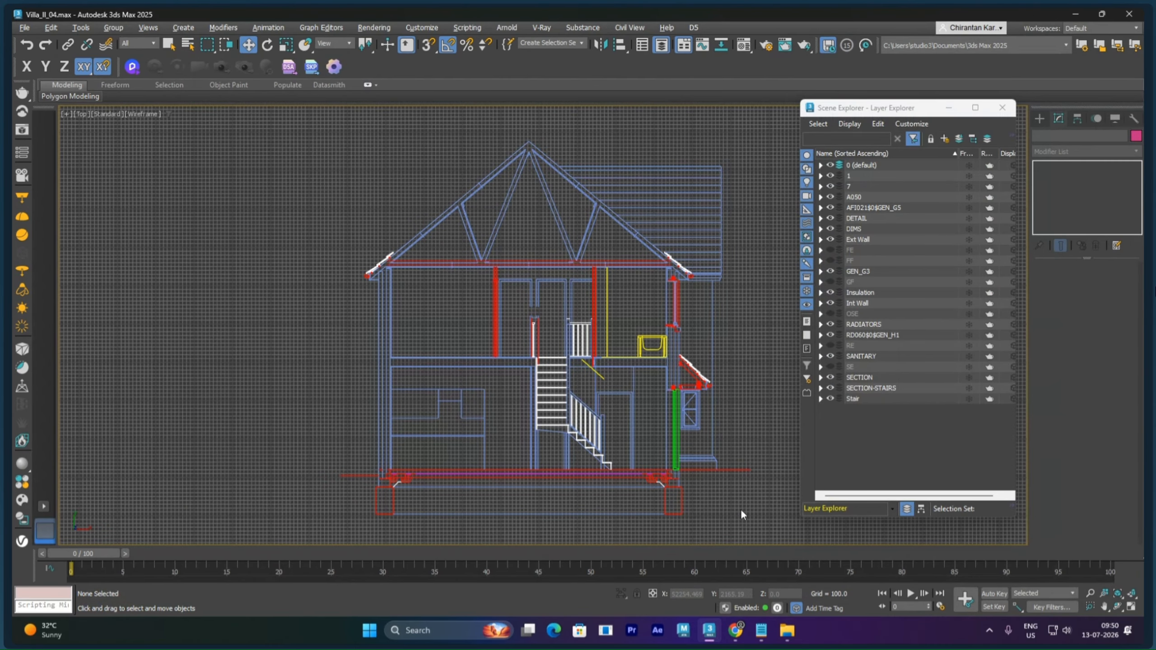
Select the imported section's main linework on layer 0 to check which parts belong to it
left_click(634, 459)
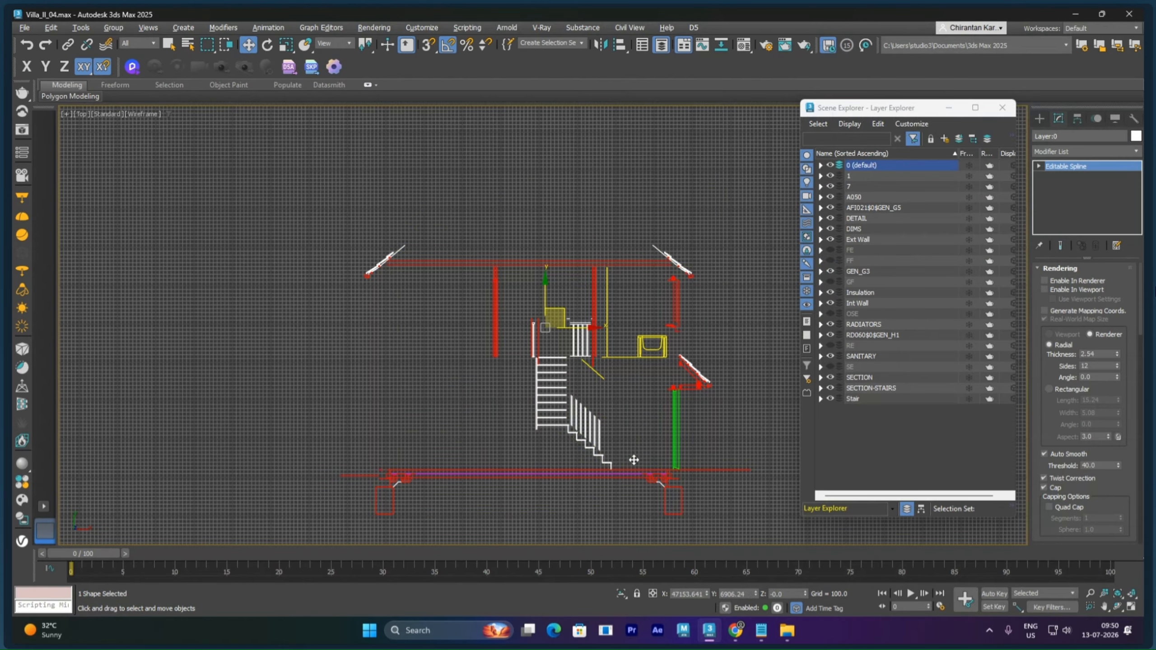
left_click(634, 462)
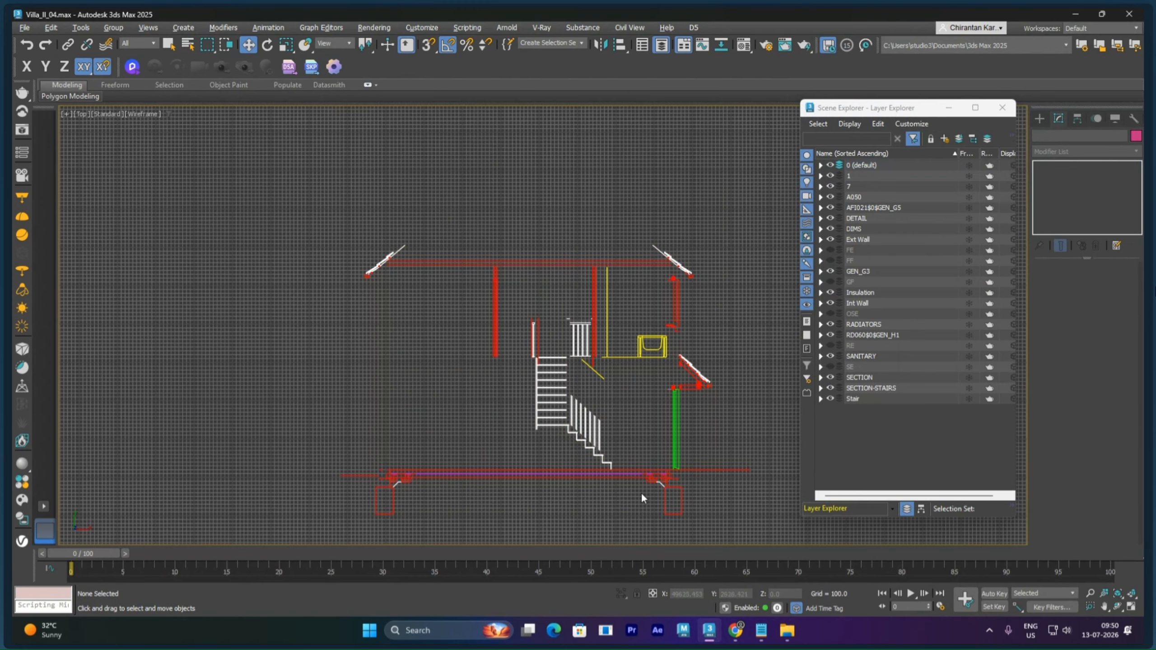
left_click(629, 449)
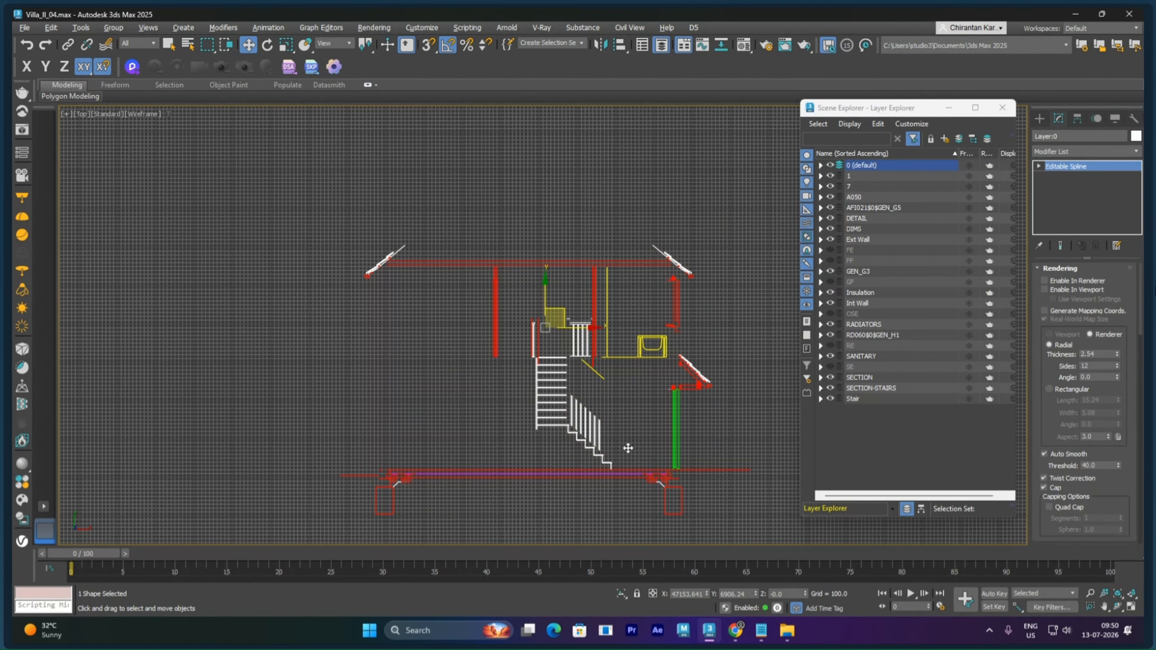
left_click(629, 448)
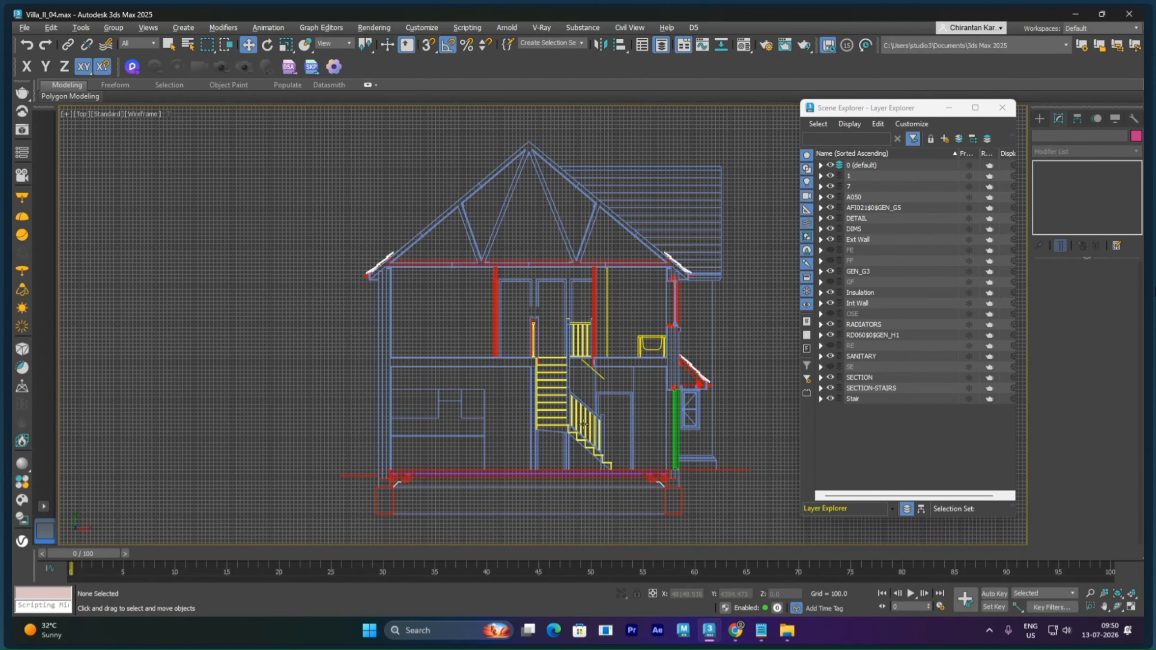
left_click(607, 390)
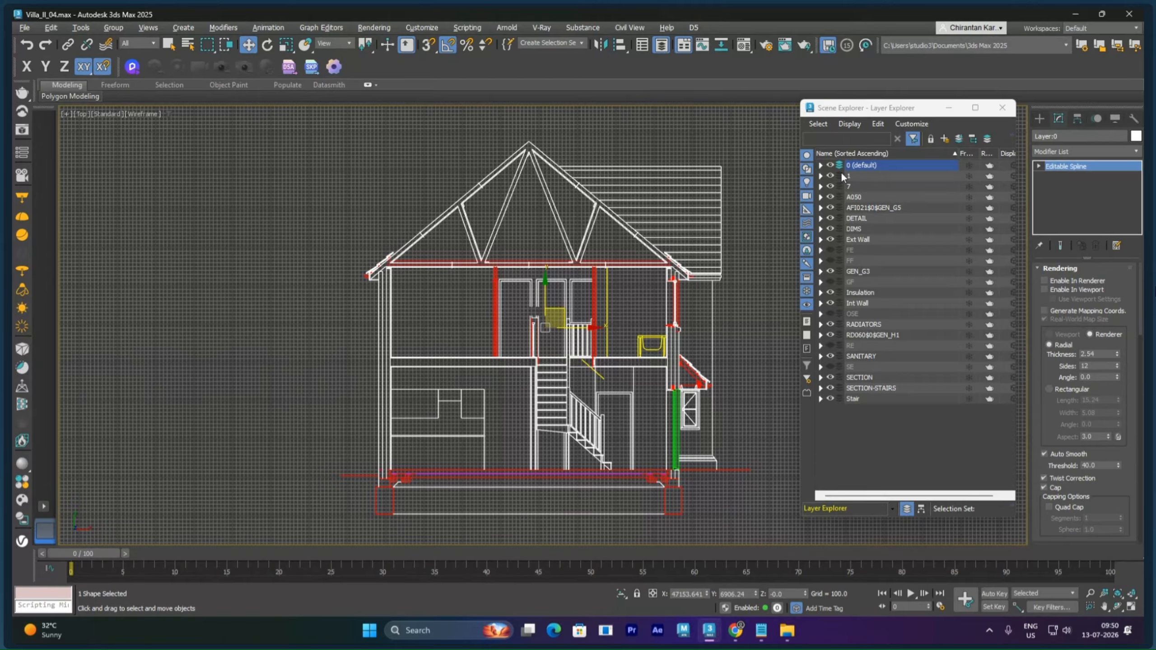
Filter the Select From Scene list to geometry only and expand the 0 (default) and SECTION layers
left_click(187, 44)
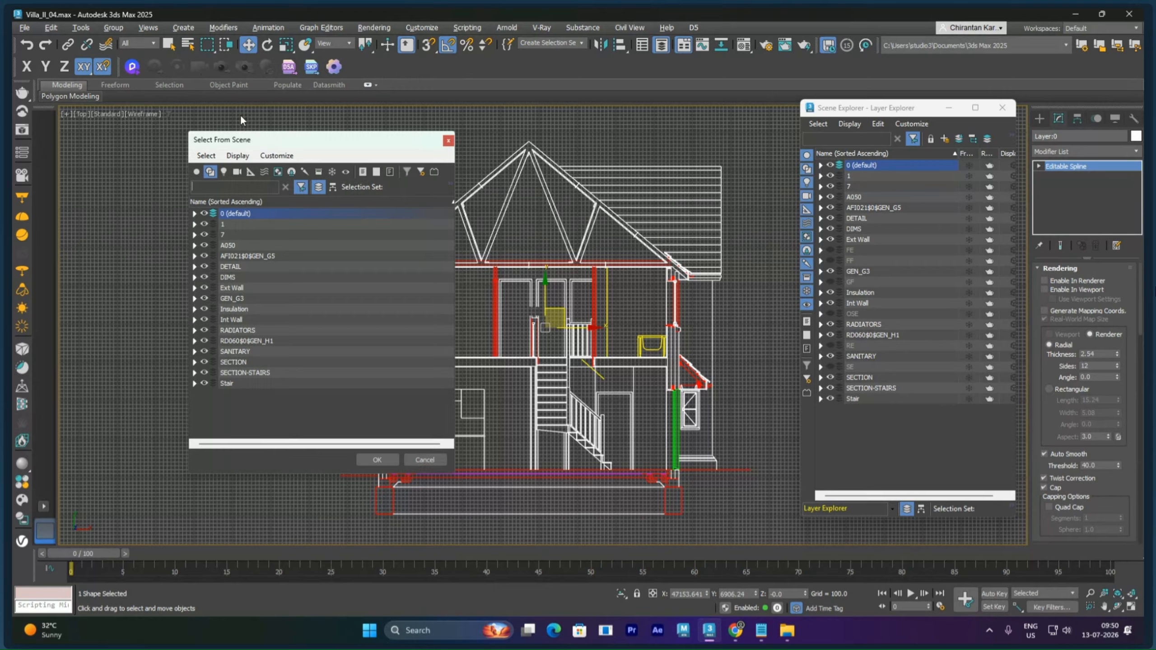
left_click(213, 173)
left_click(200, 174)
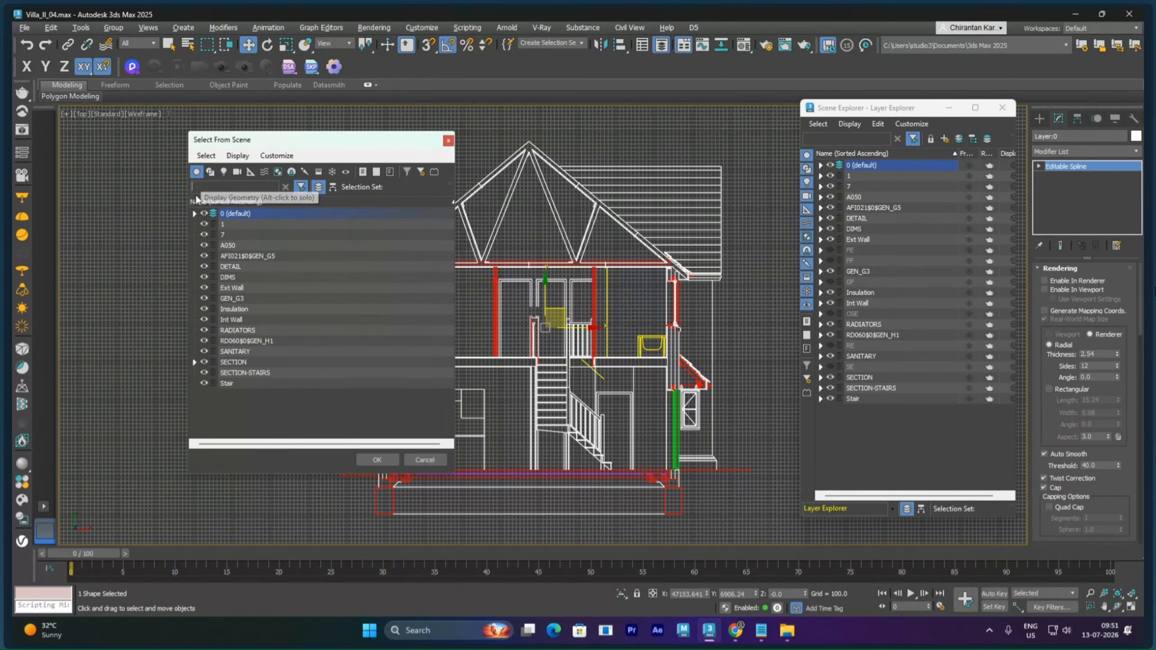
left_click(194, 213)
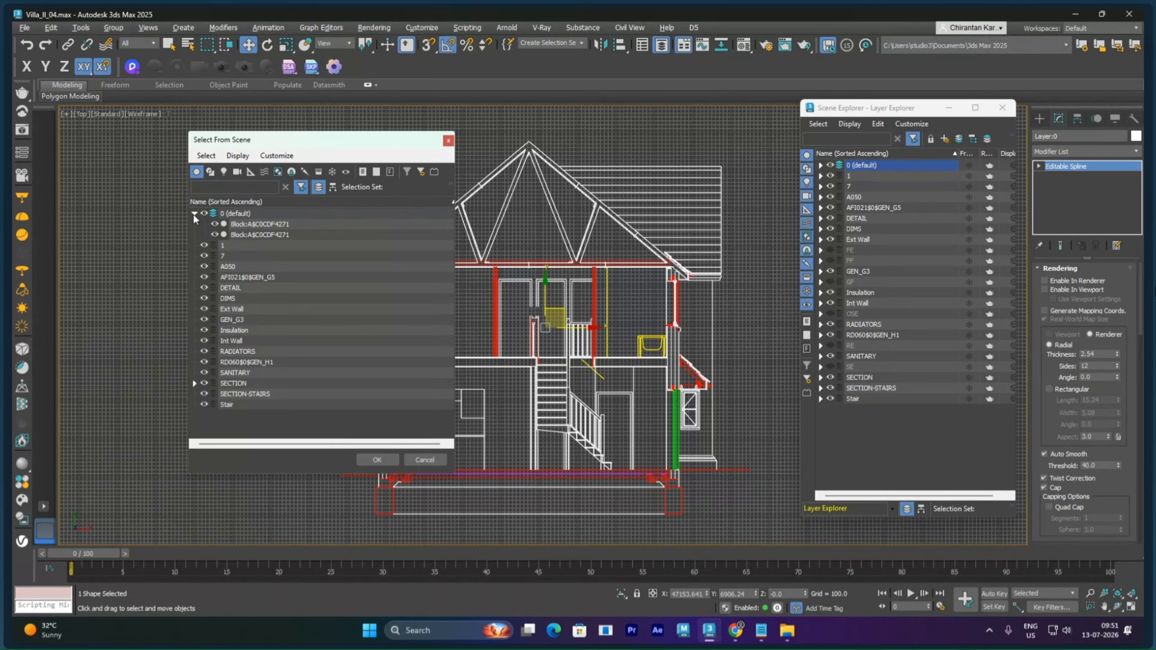
left_click(195, 384)
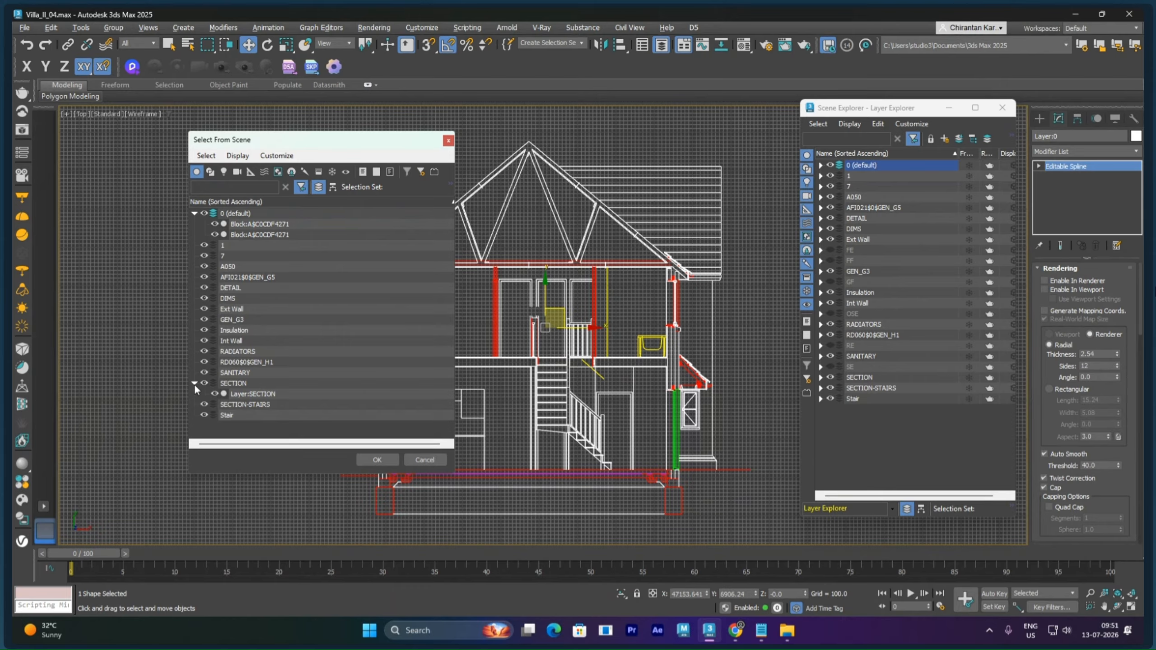
Select both Block:A$C0CDF4271 objects and Layer:SECTION together and move them clear of the section drawing, to its upper left
left_click(244, 394)
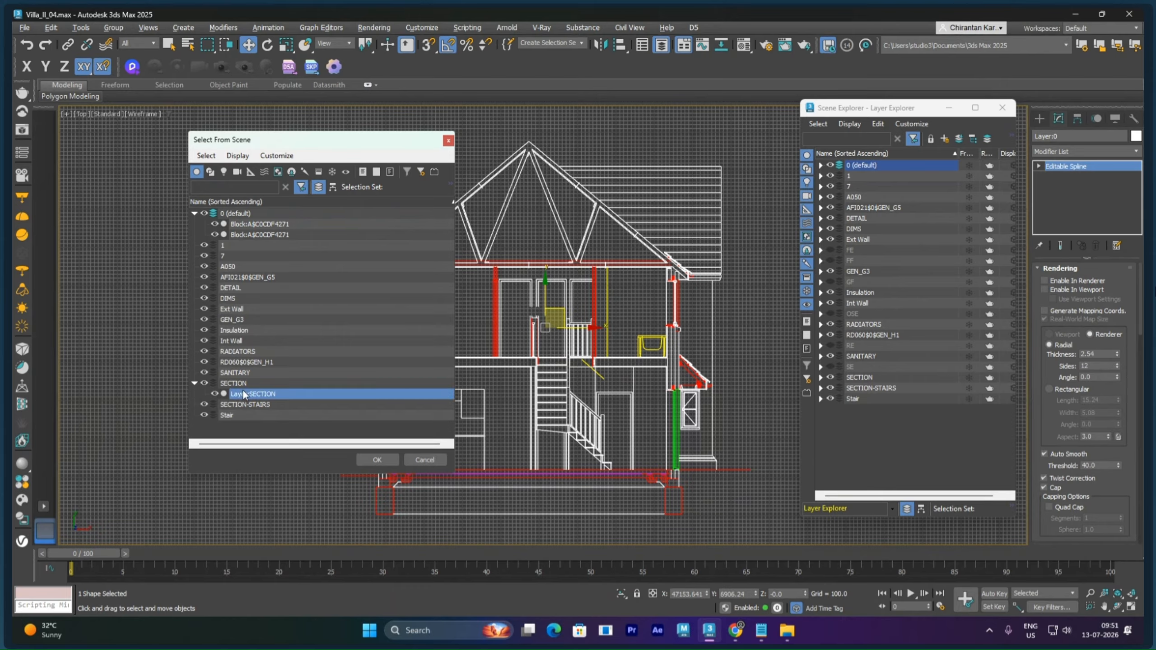
left_click(229, 224, "ctrl")
left_click(238, 234, "ctrl")
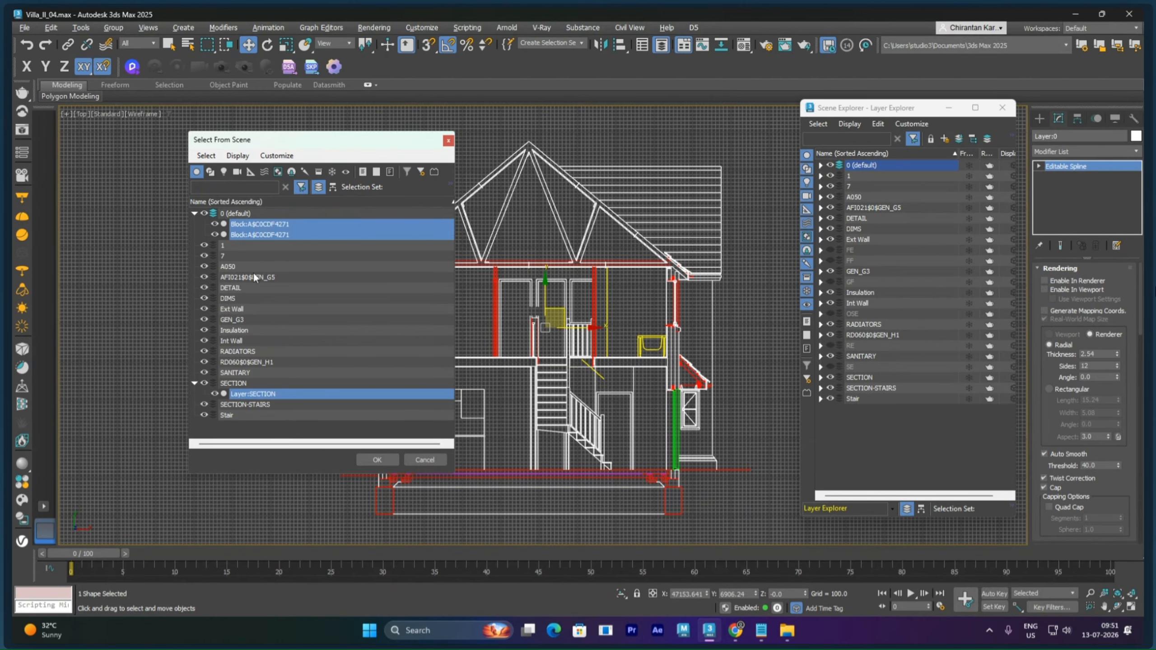
left_click(375, 460)
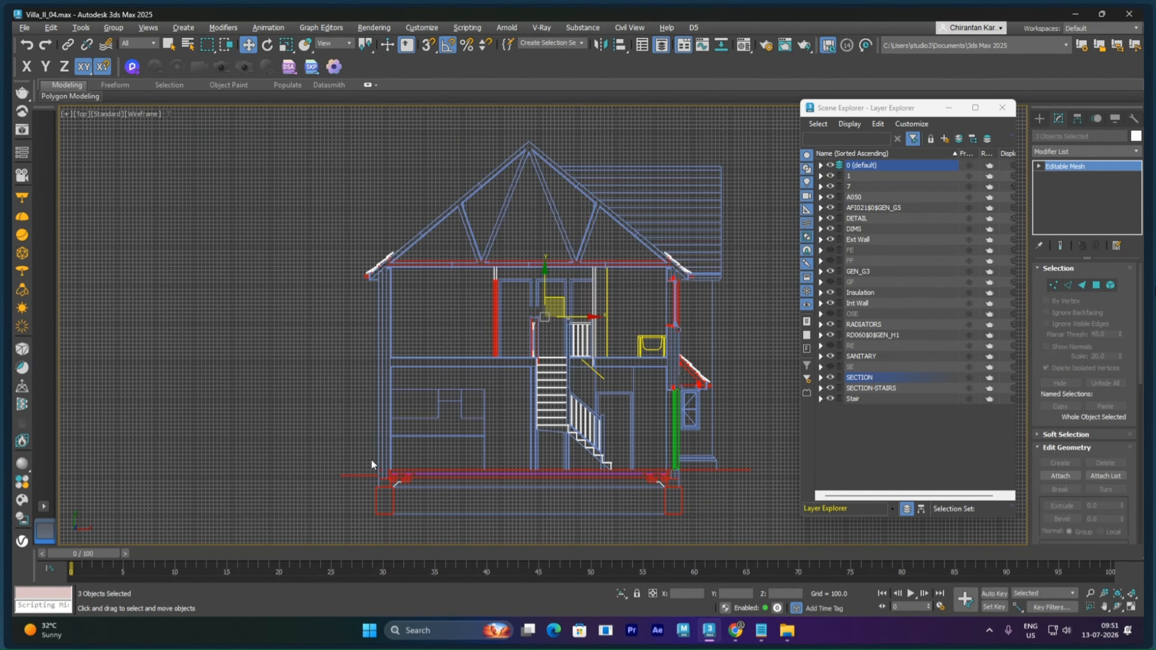
left_click_drag(564, 297, 259, 216)
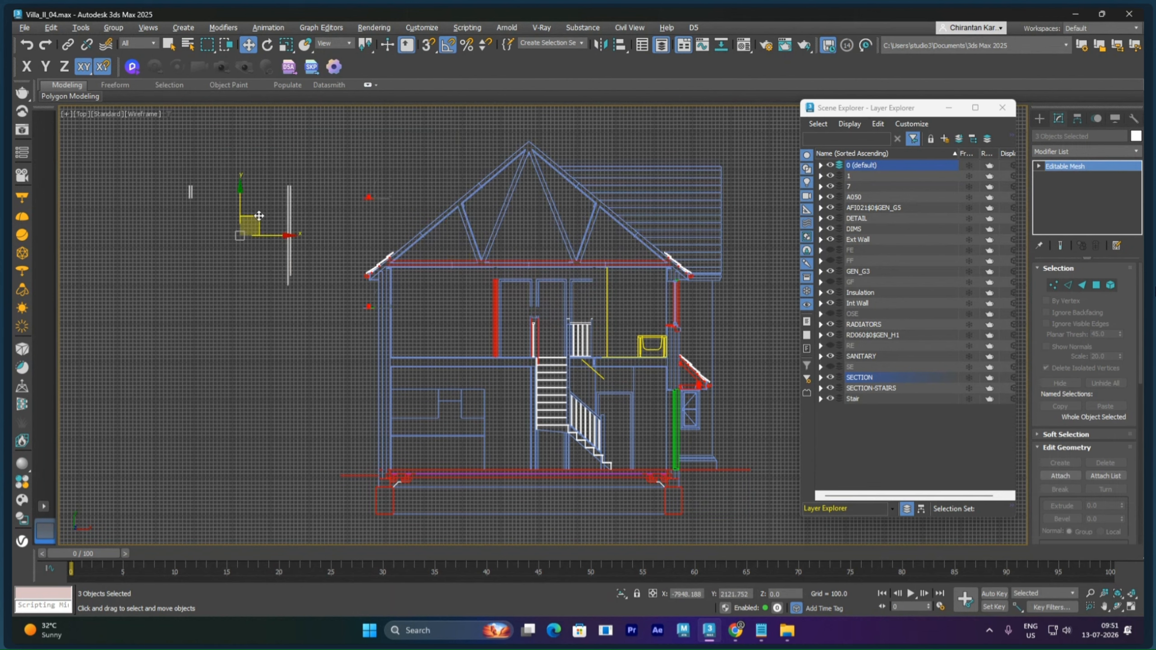
Return the three selected mesh objects to their place within the section drawing, check them in perspective and deselect them
left_click_drag(258, 216, 259, 216)
left_click_drag(259, 216, 593, 317)
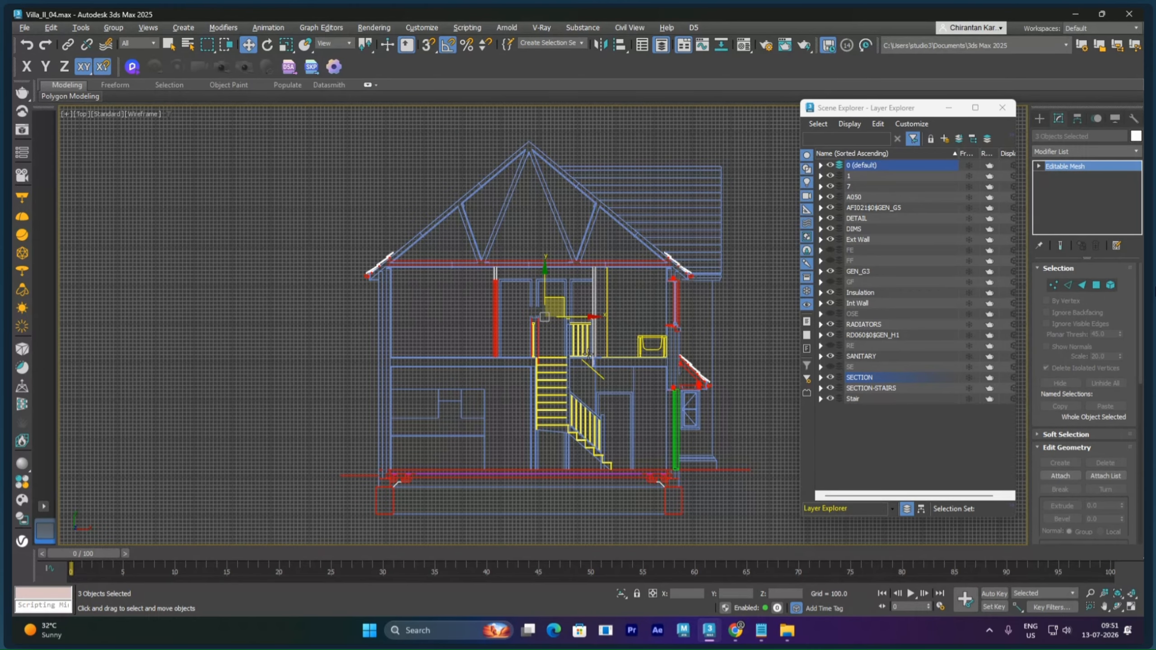
key("p")
middle_click_drag(644, 323, 610, 334, "alt")
scroll(610, 334, "down", 6)
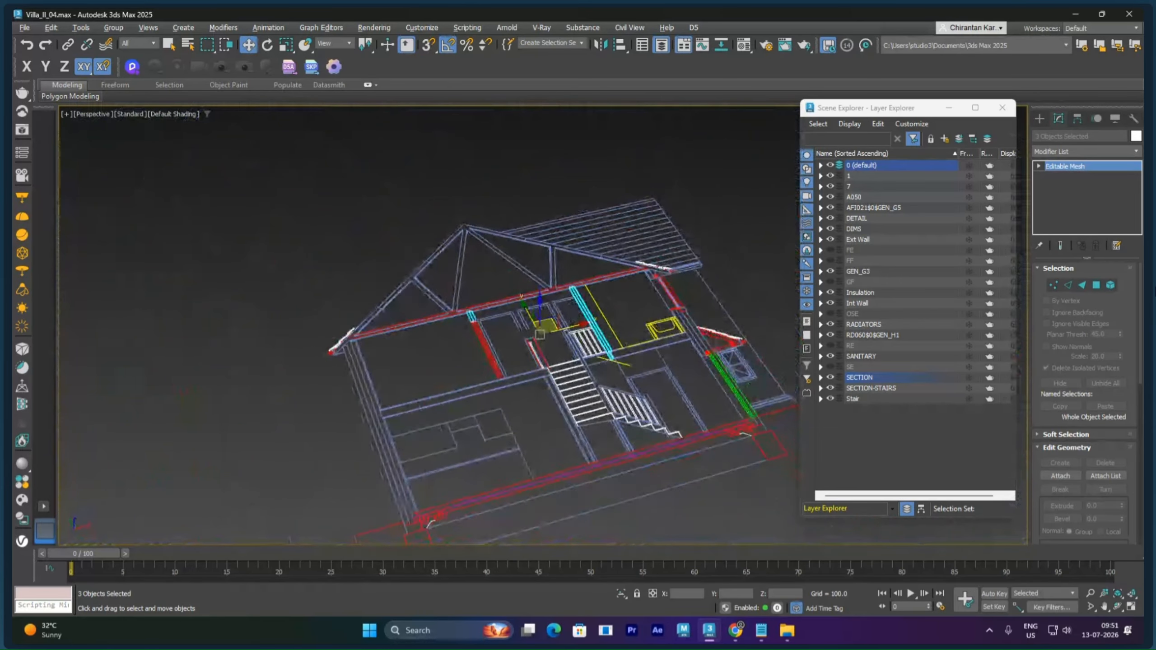
key("t")
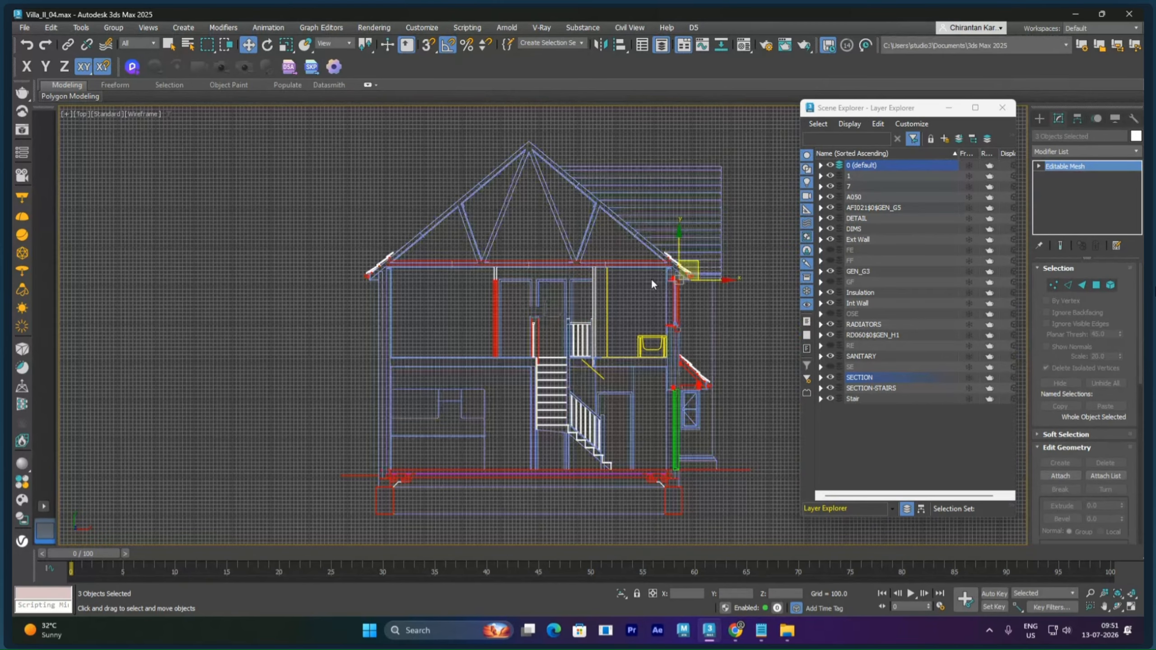
middle_click_drag(651, 279, 571, 292)
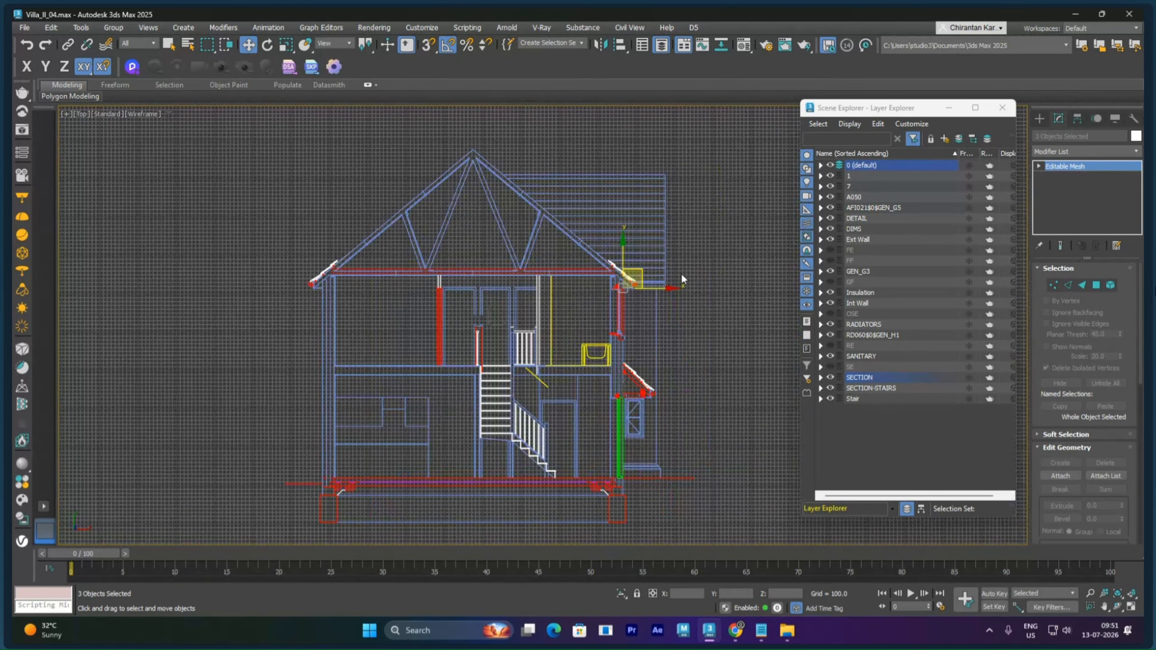
left_click(721, 246)
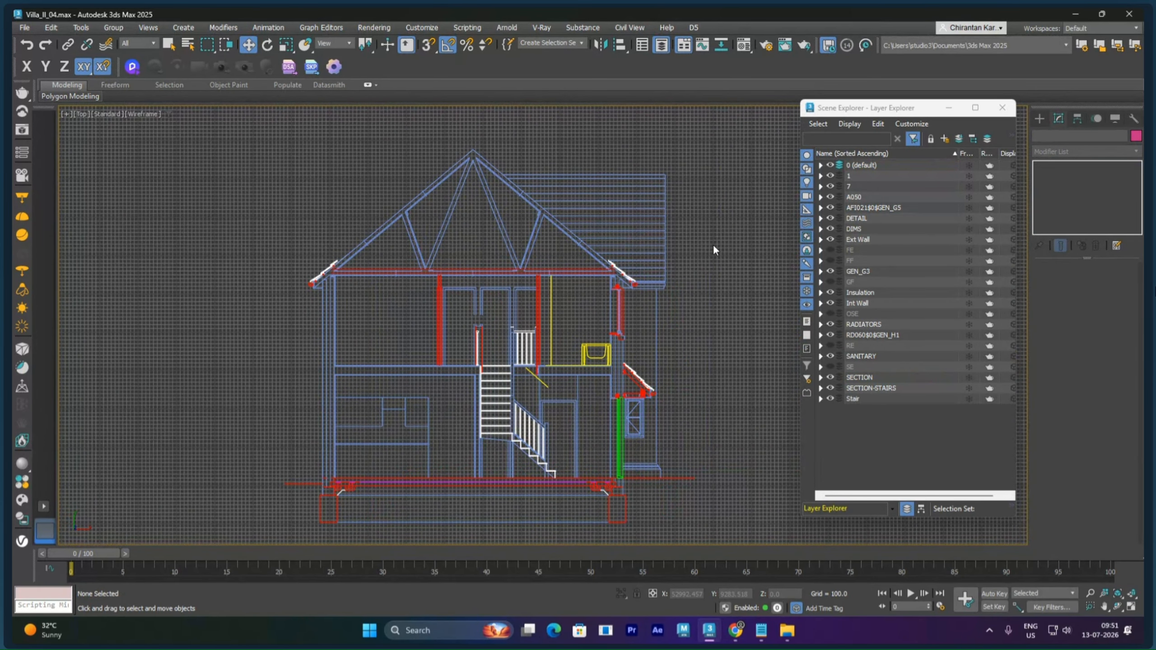
Select both Block:A$C0CDF4271 objects and Layer:SECTION, isolate them, and pick the isolated Layer:SECTION mesh
key("h")
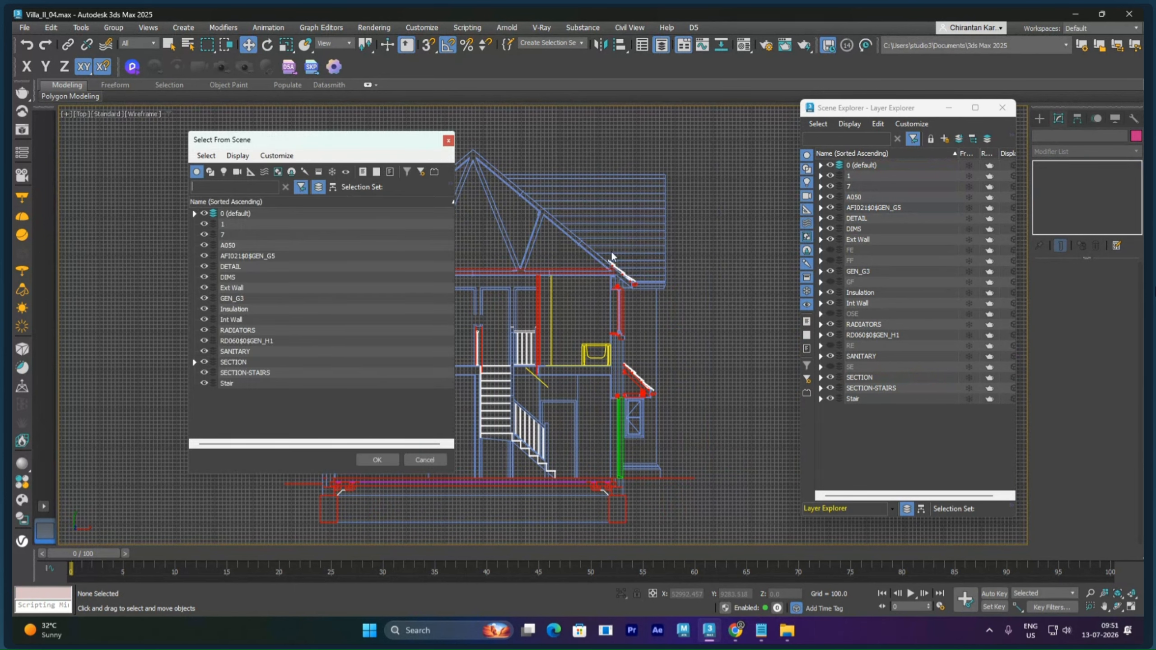
left_click(194, 214)
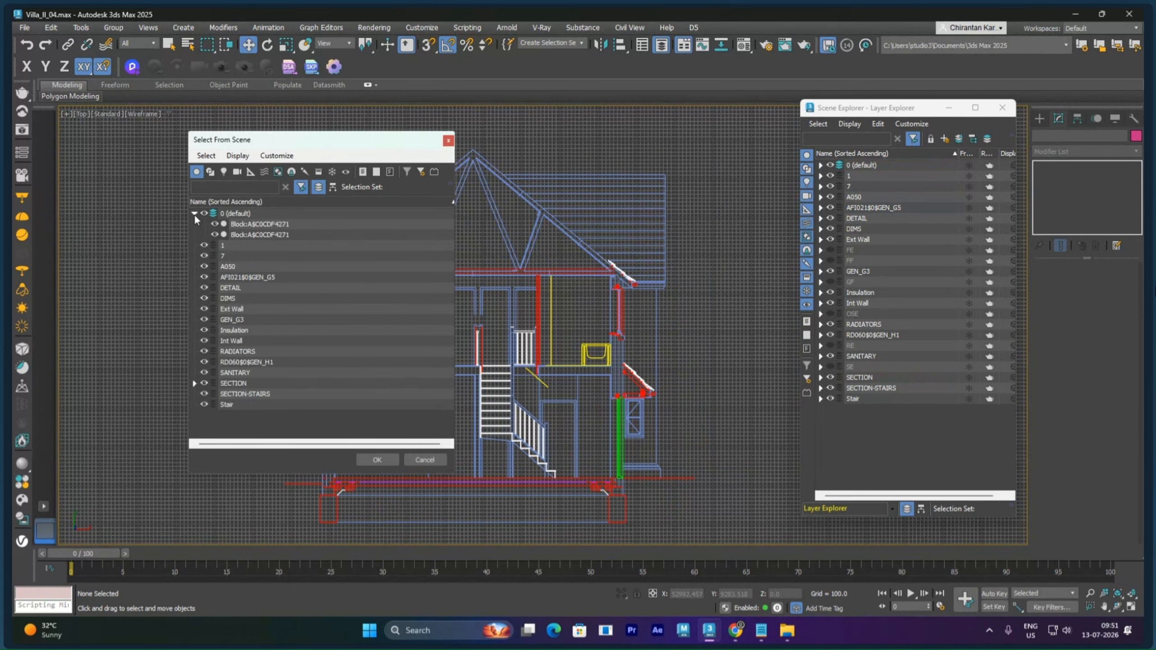
left_click(242, 225)
left_click(245, 234, "ctrl")
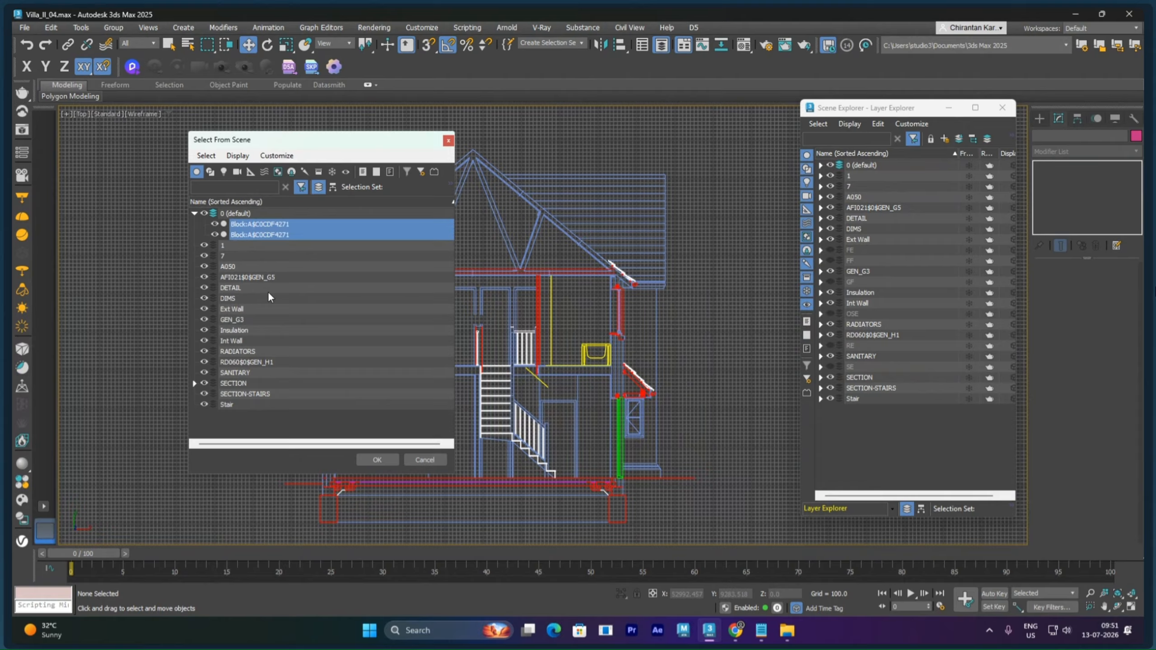
left_click(194, 383)
left_click(244, 394, "ctrl")
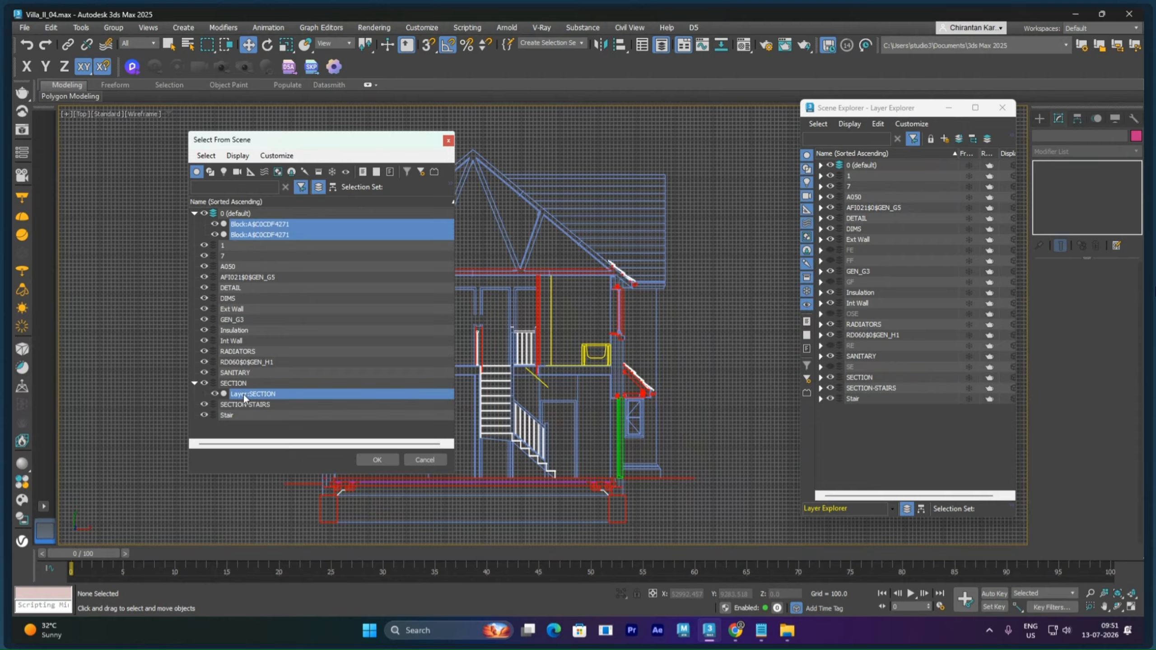
left_click(378, 460)
key("z")
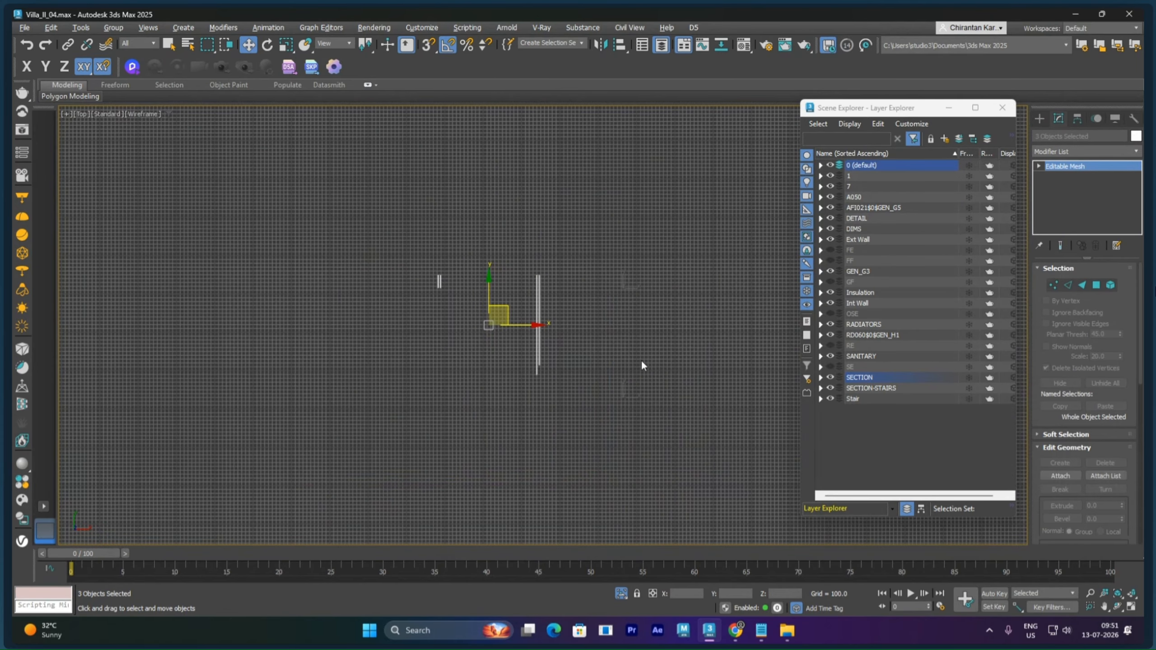
left_click(553, 367)
left_click(539, 359)
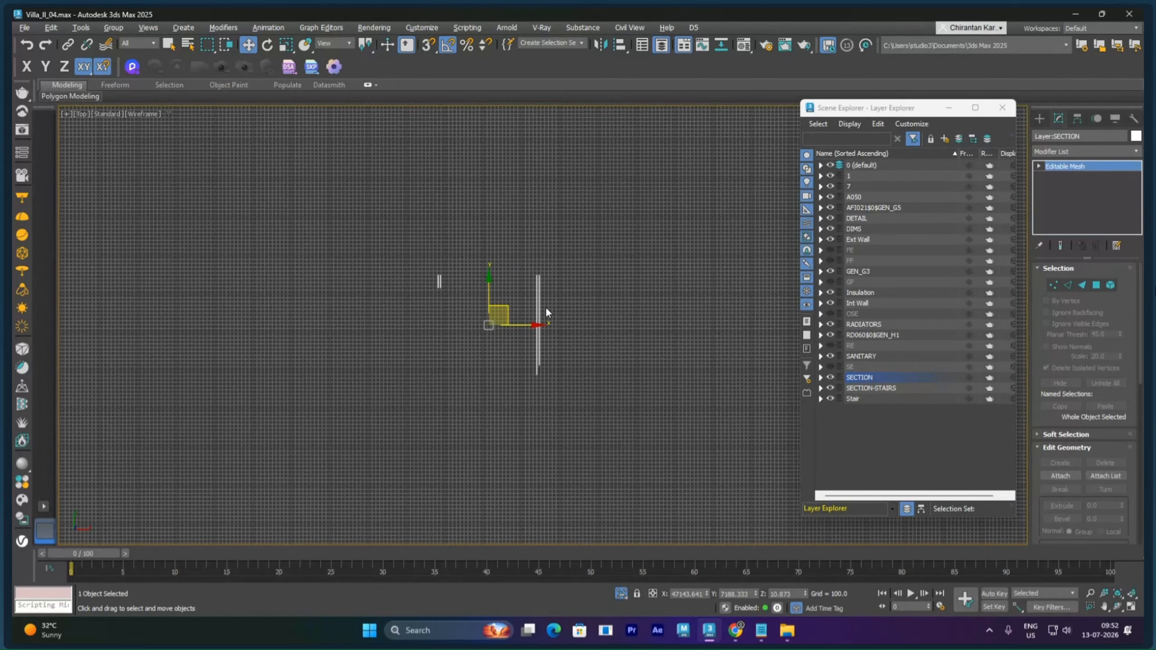
Reselect both Block:A$C0CDF4271 objects and Layer:SECTION together within the isolated view
left_click(188, 45)
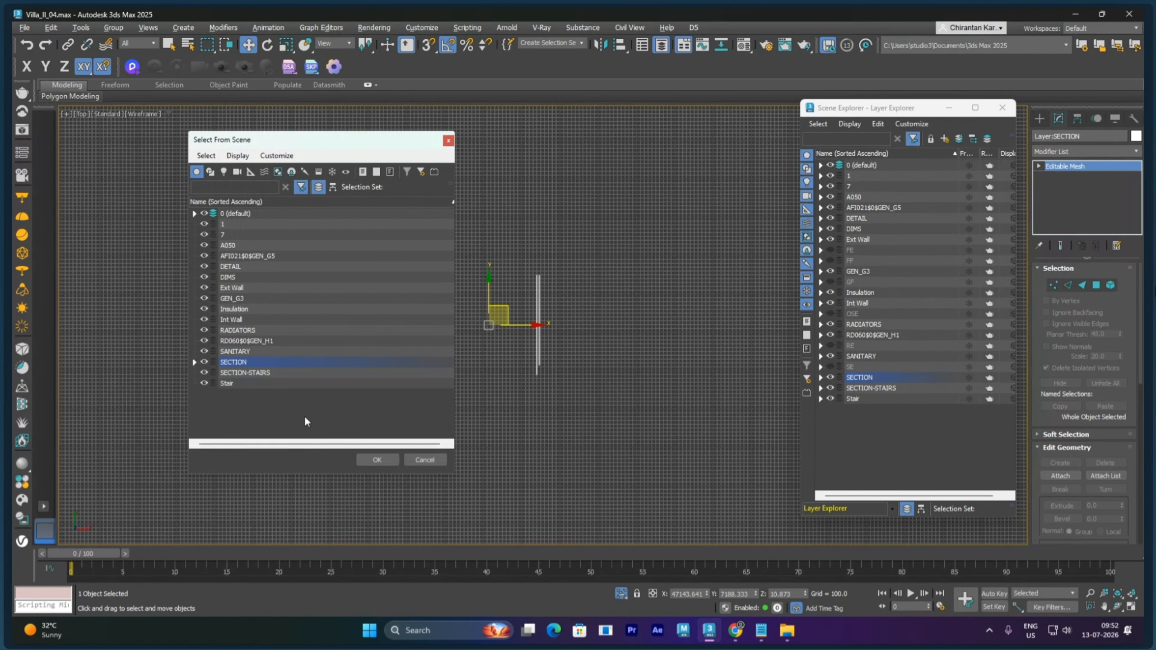
left_click(194, 213)
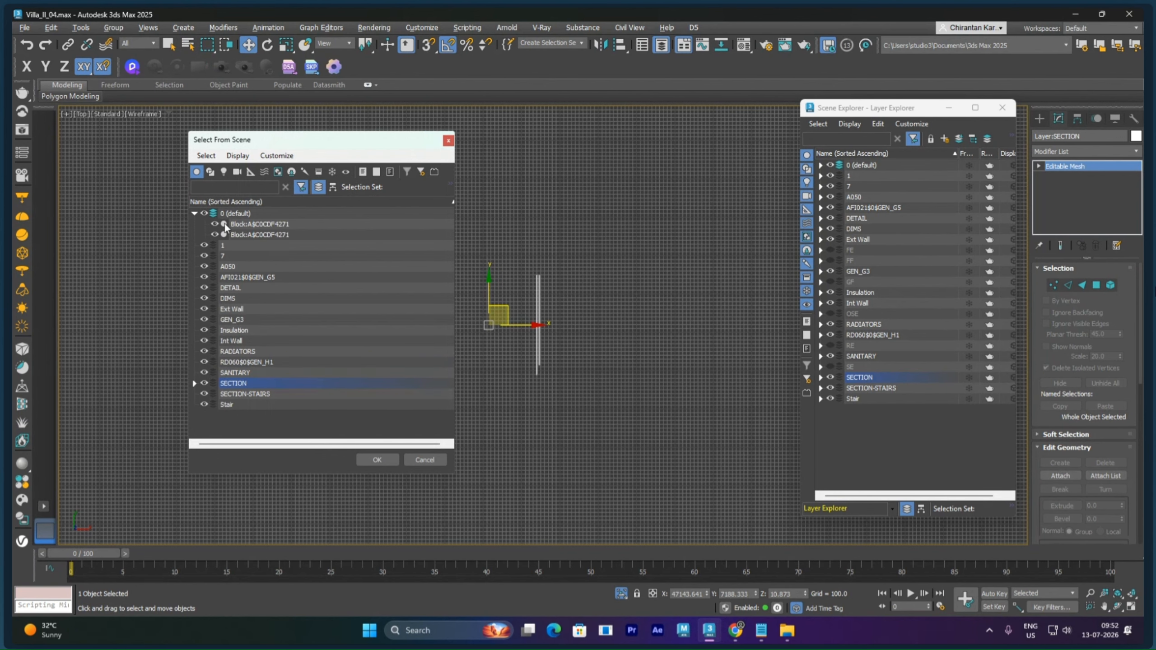
left_click(245, 224)
left_click(244, 235, "ctrl")
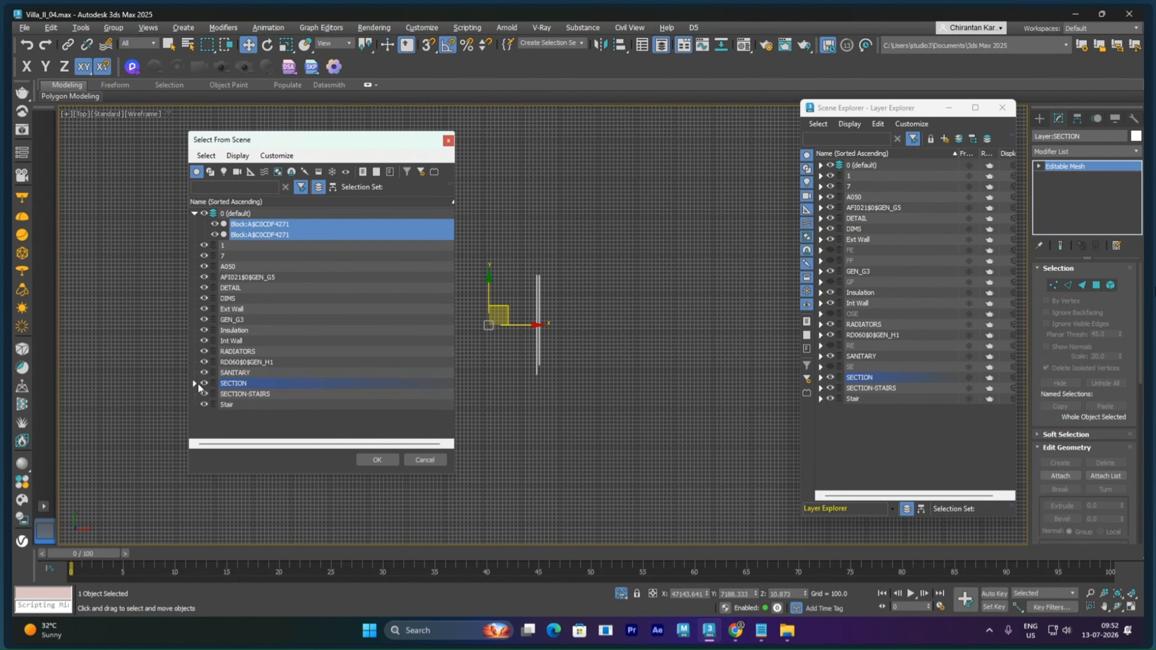
left_click(195, 383)
left_click(239, 394, "ctrl")
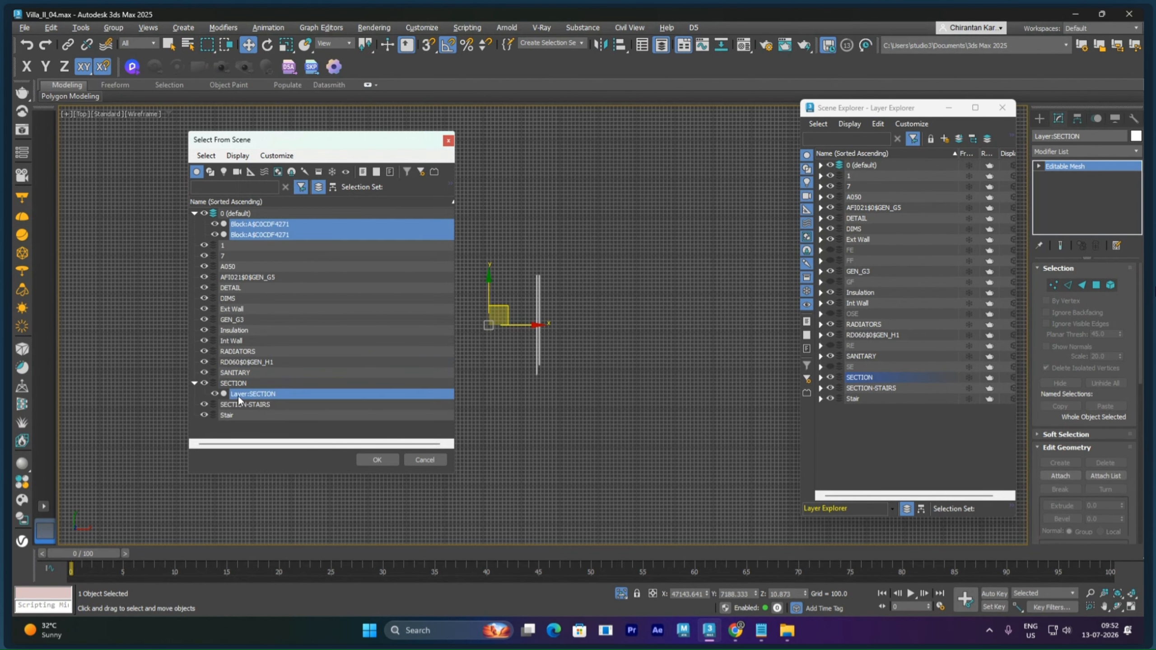
left_click(368, 460)
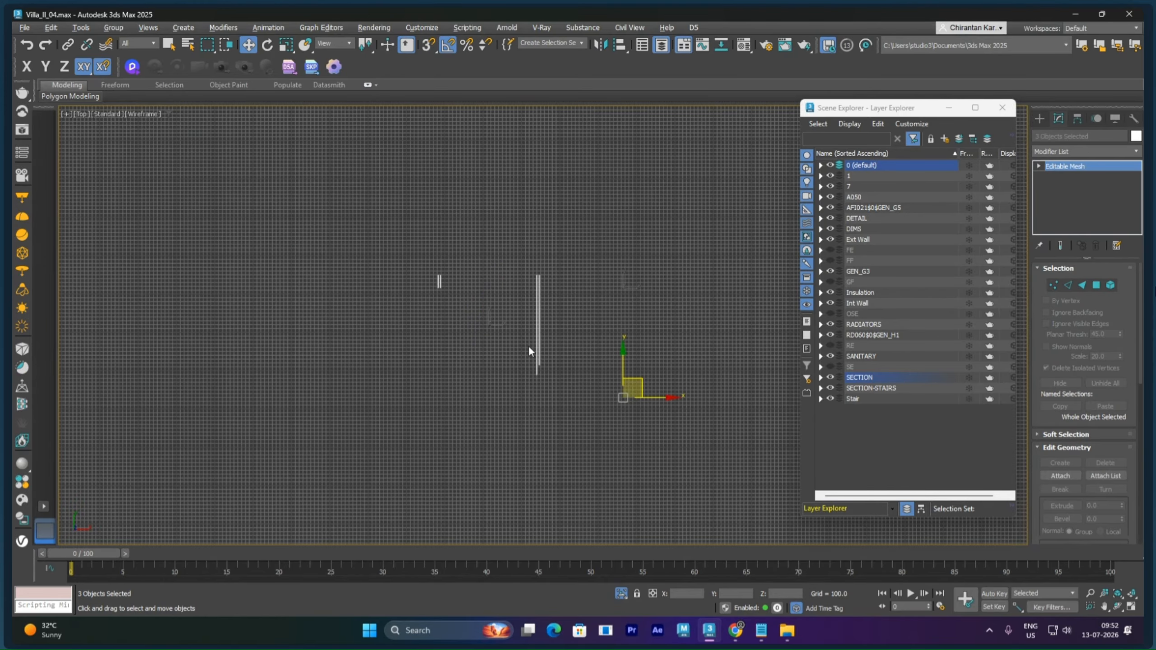
right_click(537, 310)
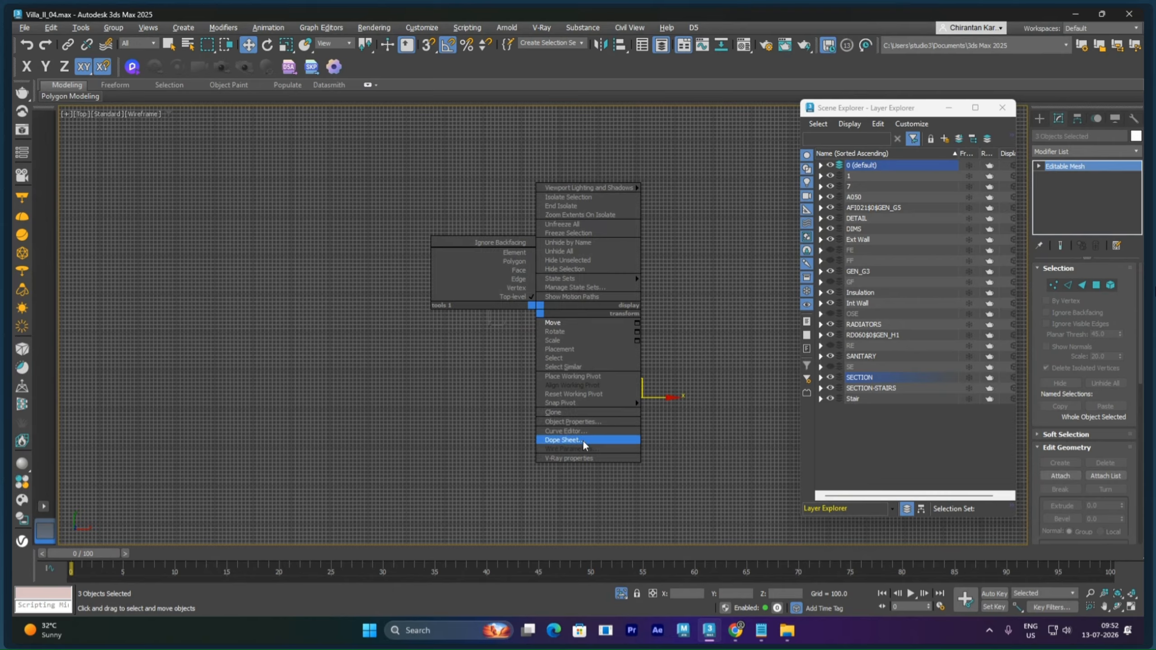
key("Escape")
Clear the selection and end the isolation to bring back the full section drawing
left_click(564, 360)
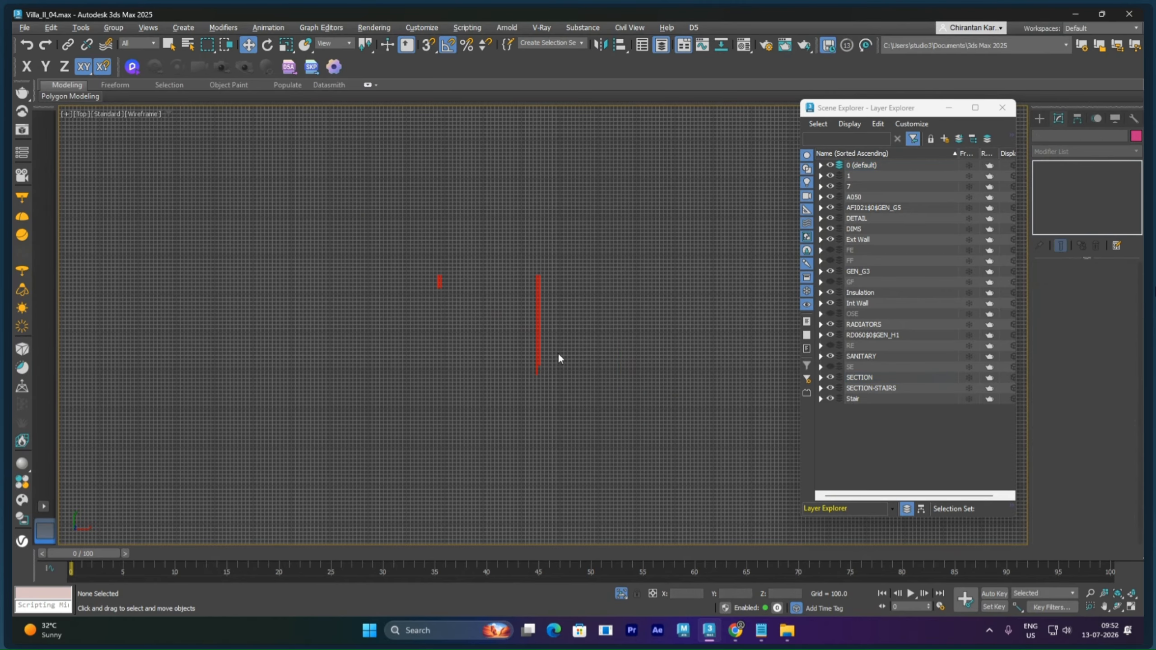
left_click(539, 341)
right_click(537, 339)
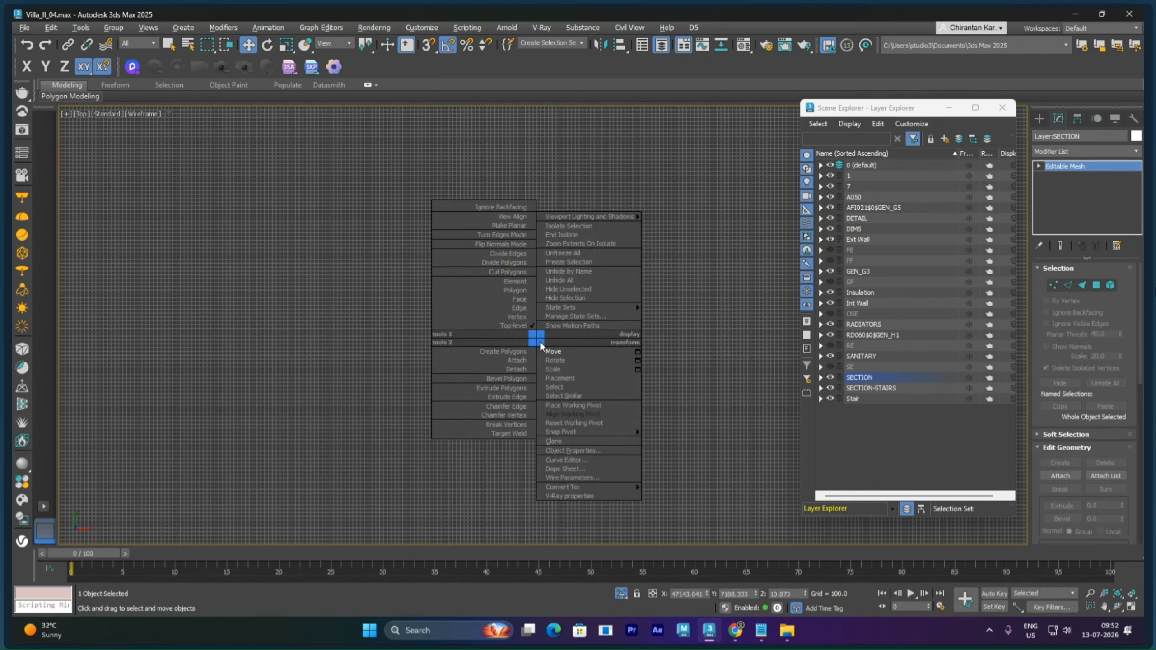
left_click(674, 273)
left_click(859, 168)
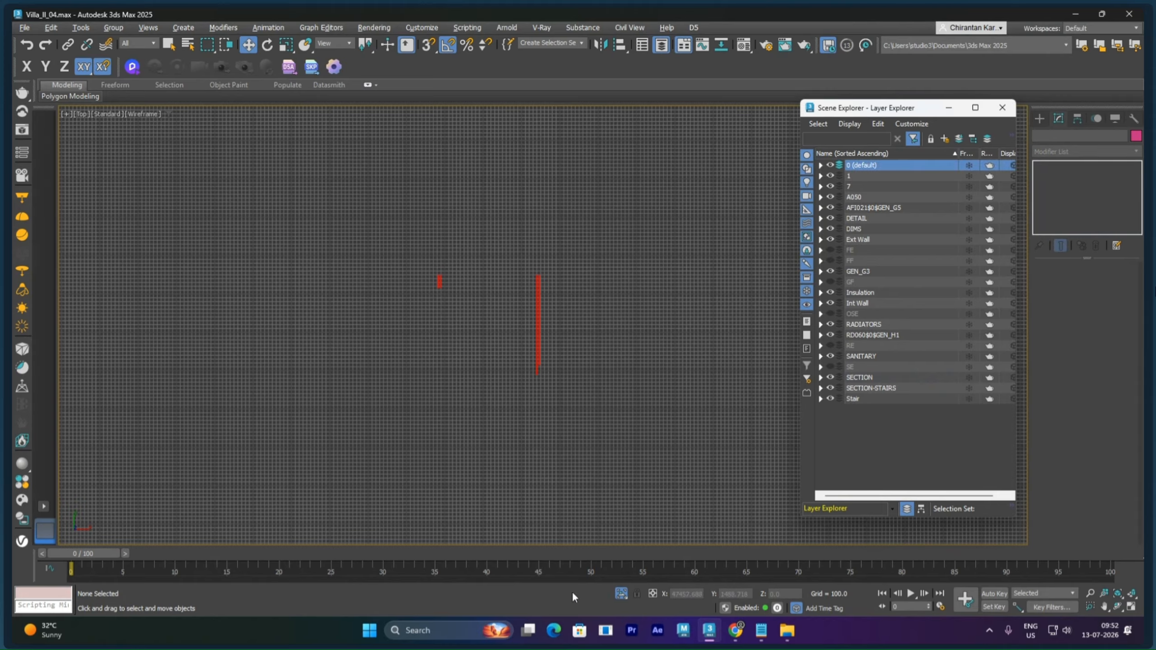
left_click(622, 594)
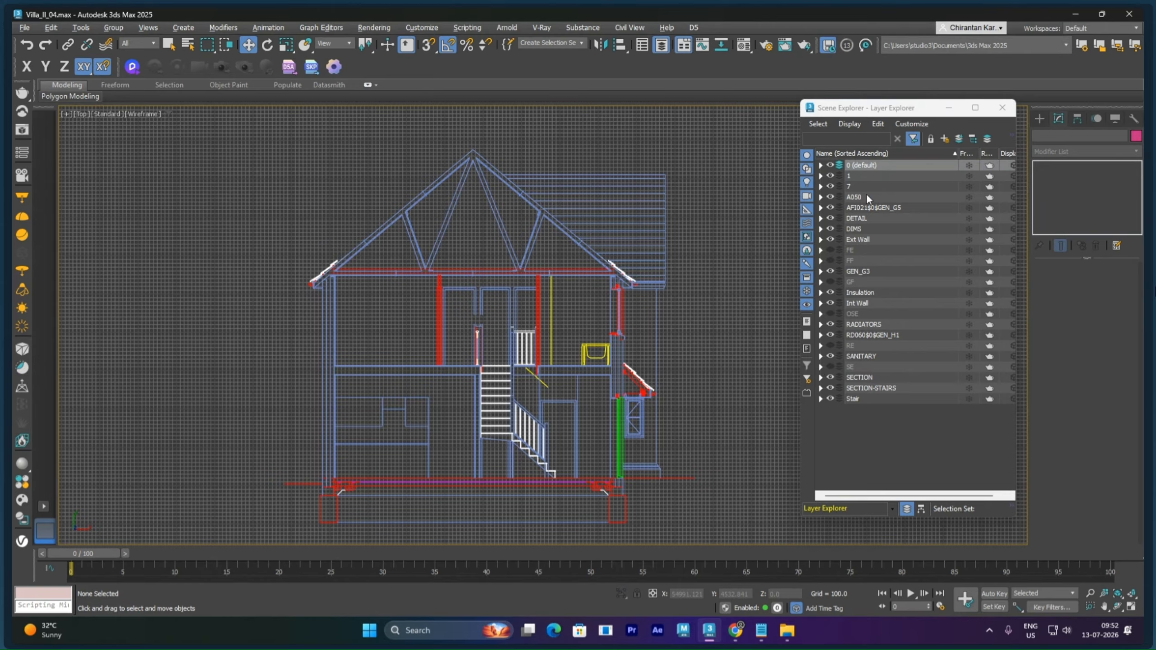
Merge all visible section drawing layers into the Stair layer
left_click_drag(856, 171, 859, 401)
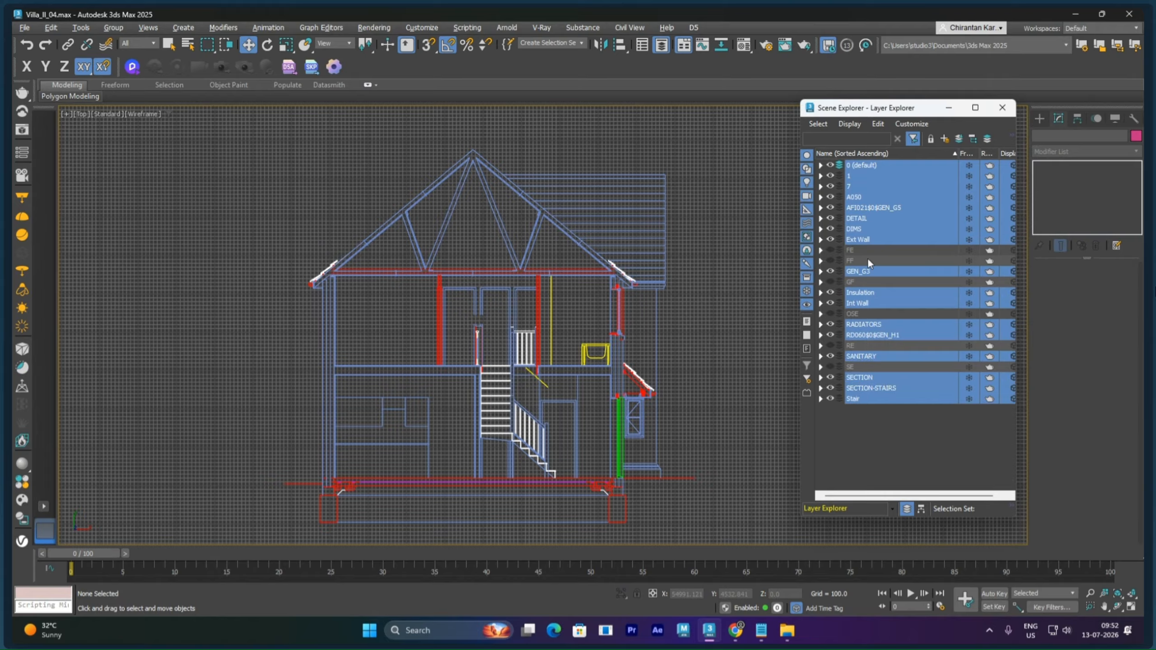
right_click(856, 218)
left_click(842, 237)
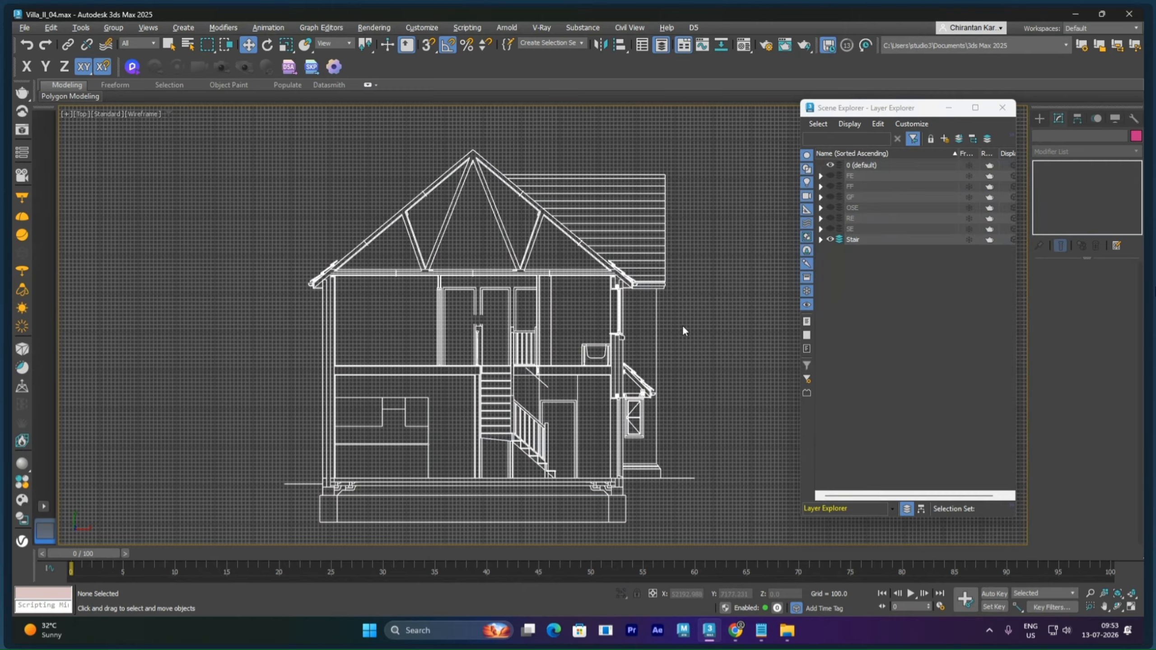
Select the linework around the stairs to check which parts belong to each spline object
left_click(514, 347)
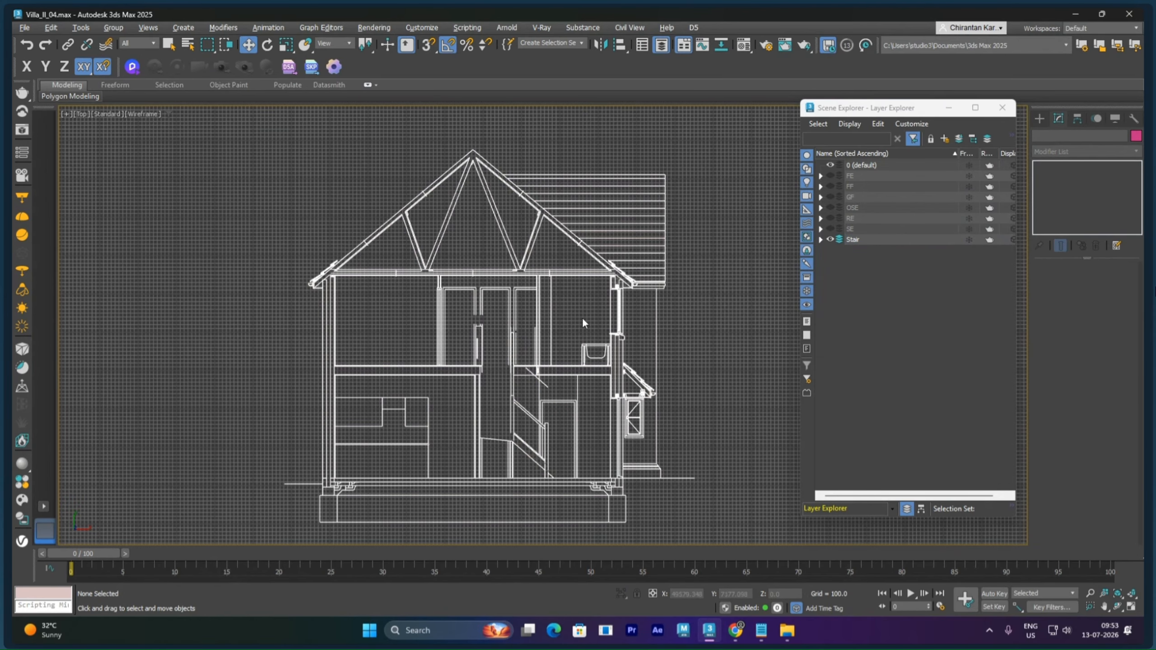
middle_click_drag(584, 324, 585, 286)
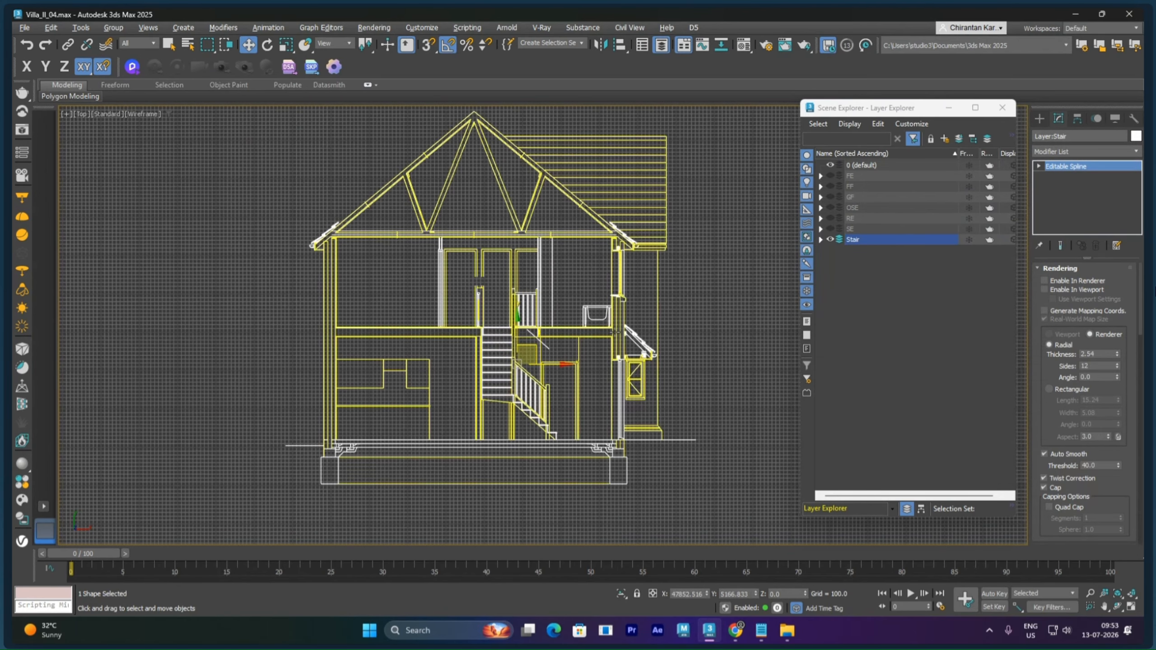
left_click_drag(542, 344, 515, 277)
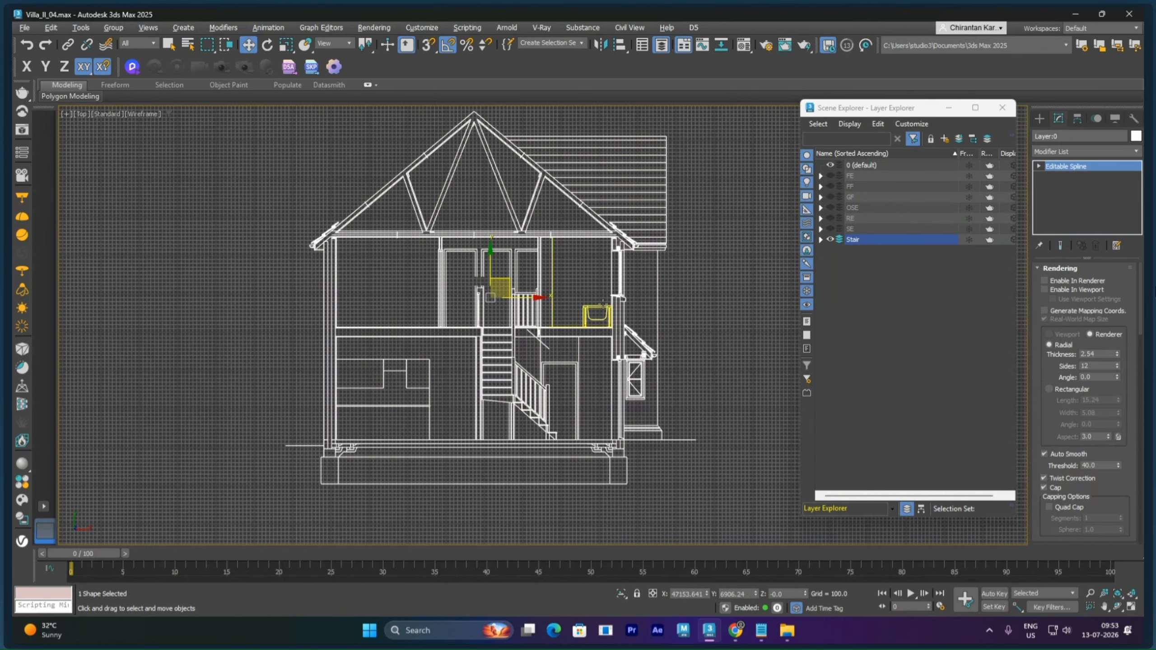
Select both Block:A$C0CDF4271 objects and Layer:SECTION from the Stair layer and isolate them
key("h")
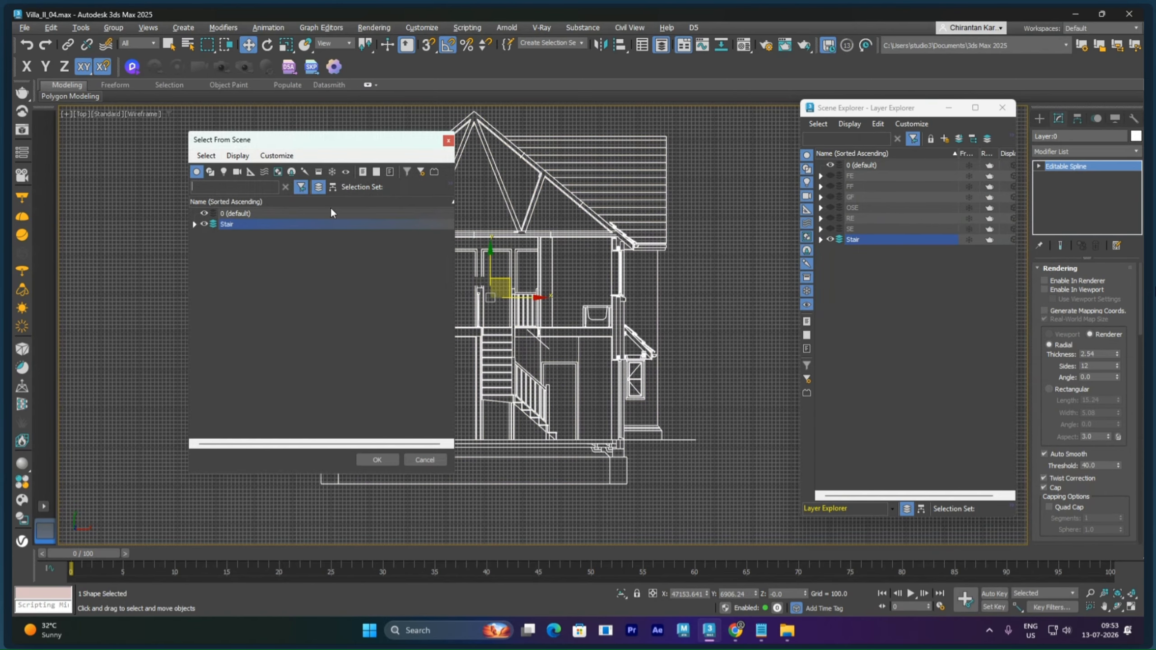
left_click(194, 224)
left_click_drag(247, 234, 250, 256)
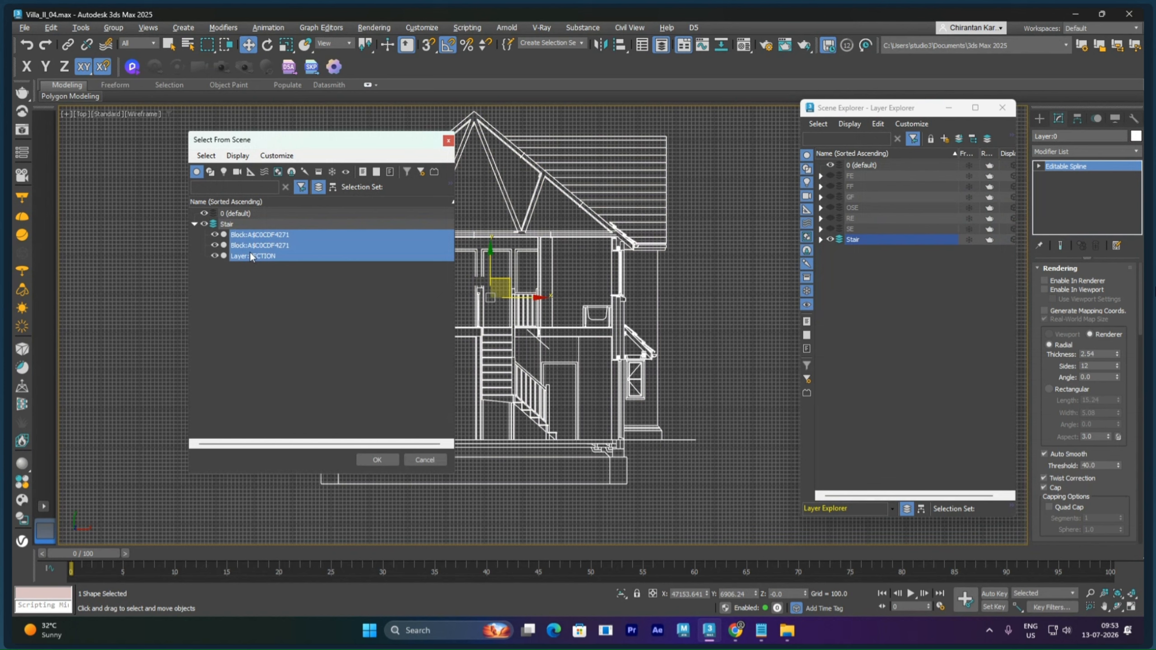
key("Return")
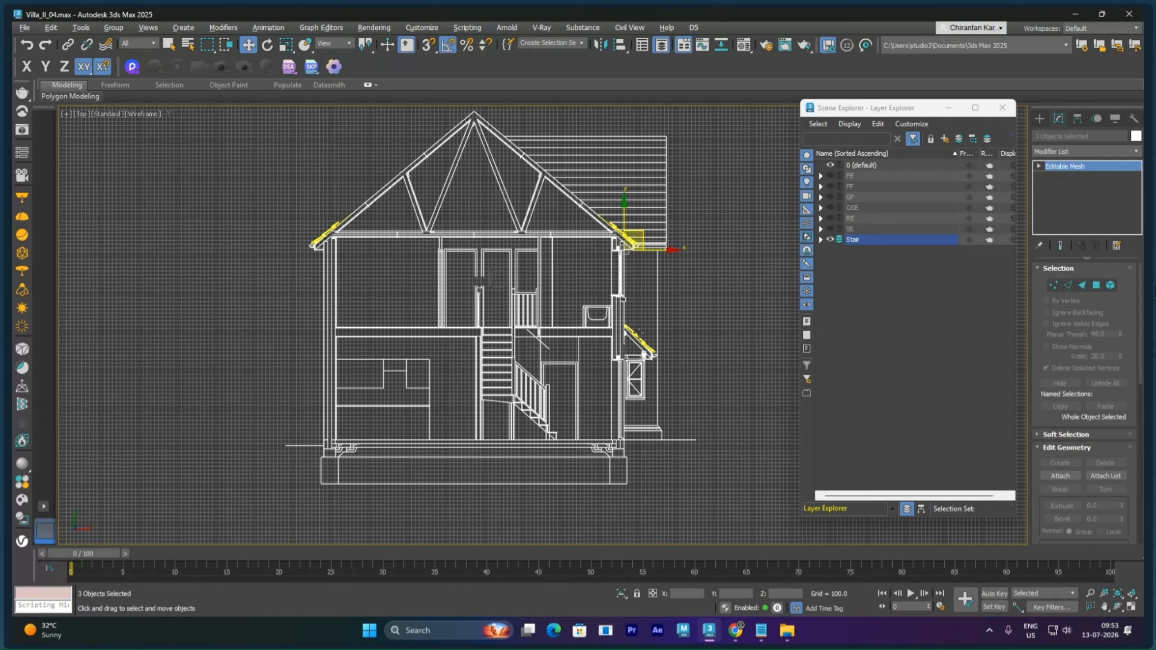
key("alt+q")
Convert the Layer:SECTION mesh to an Editable Poly
right_click(617, 249)
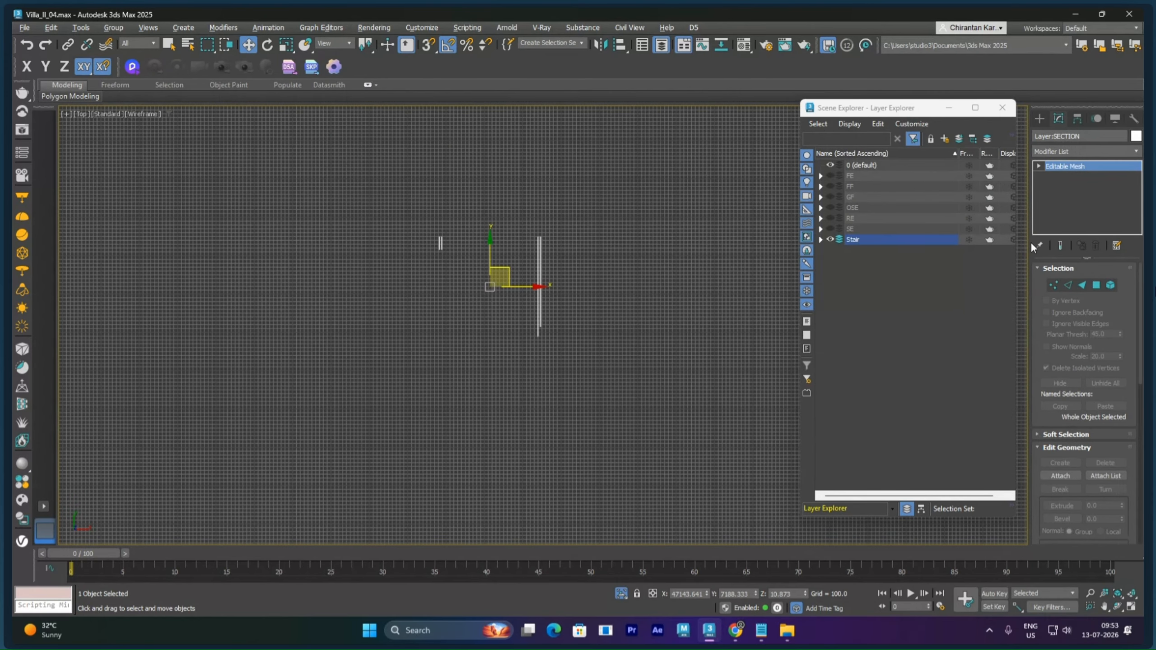
right_click(536, 309)
mouse_move(588, 460)
left_click(679, 468)
Try to attach the other isolated geometry to Layer:SECTION through the Attach List
left_click(1078, 525)
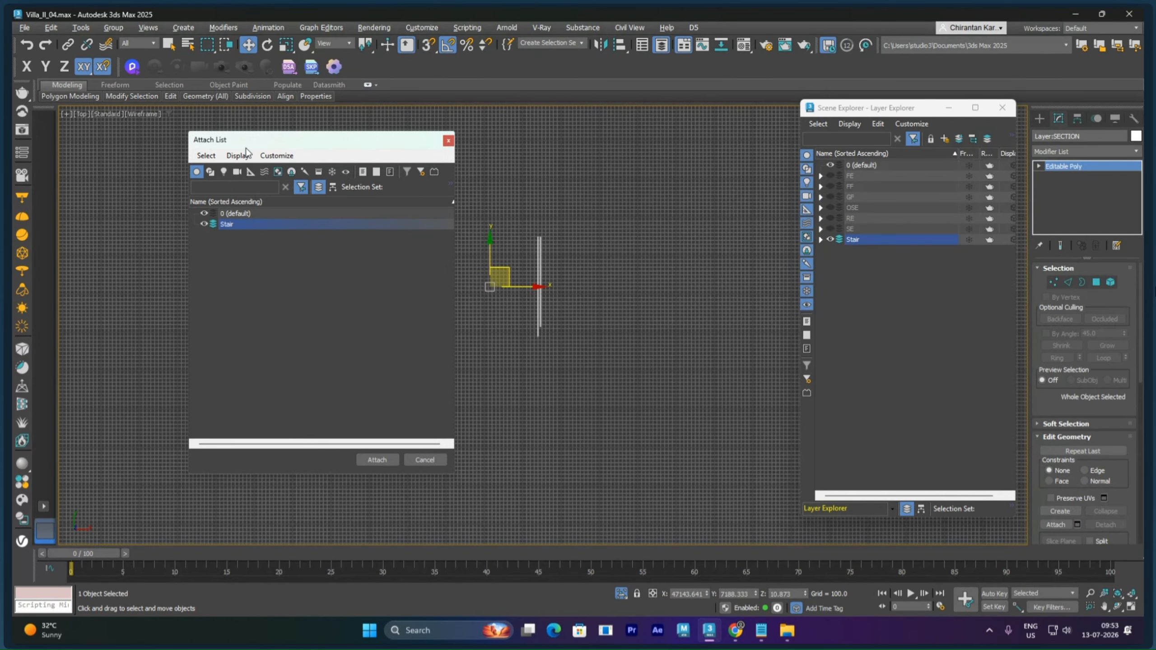
left_click_drag(274, 145, 218, 154)
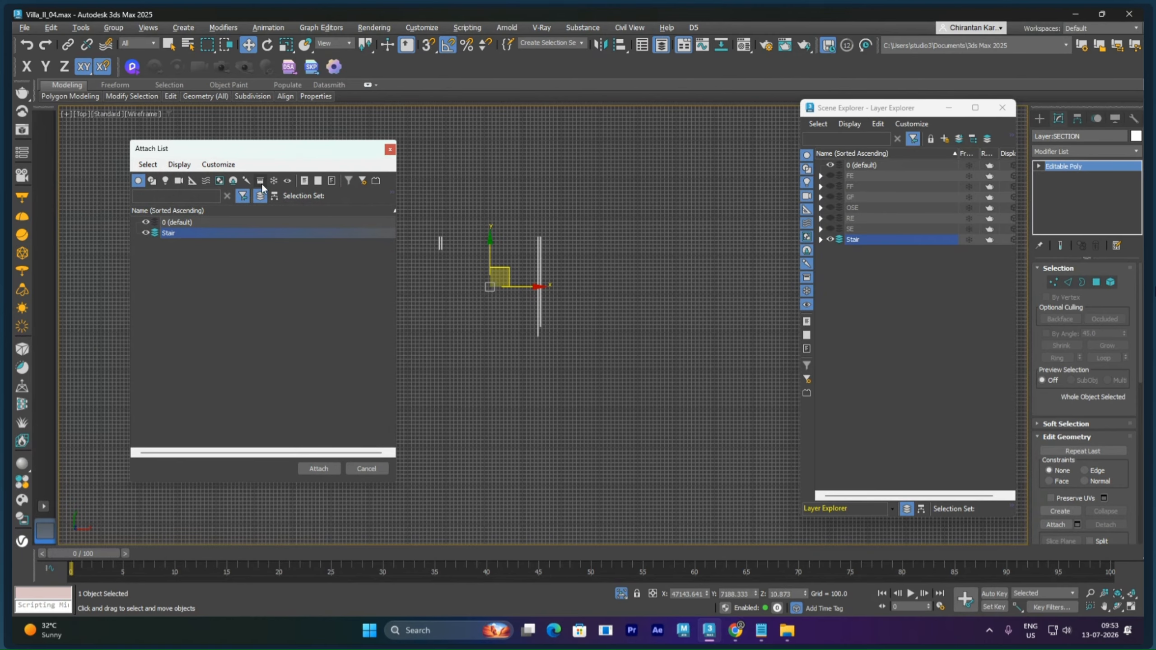
left_click(137, 181)
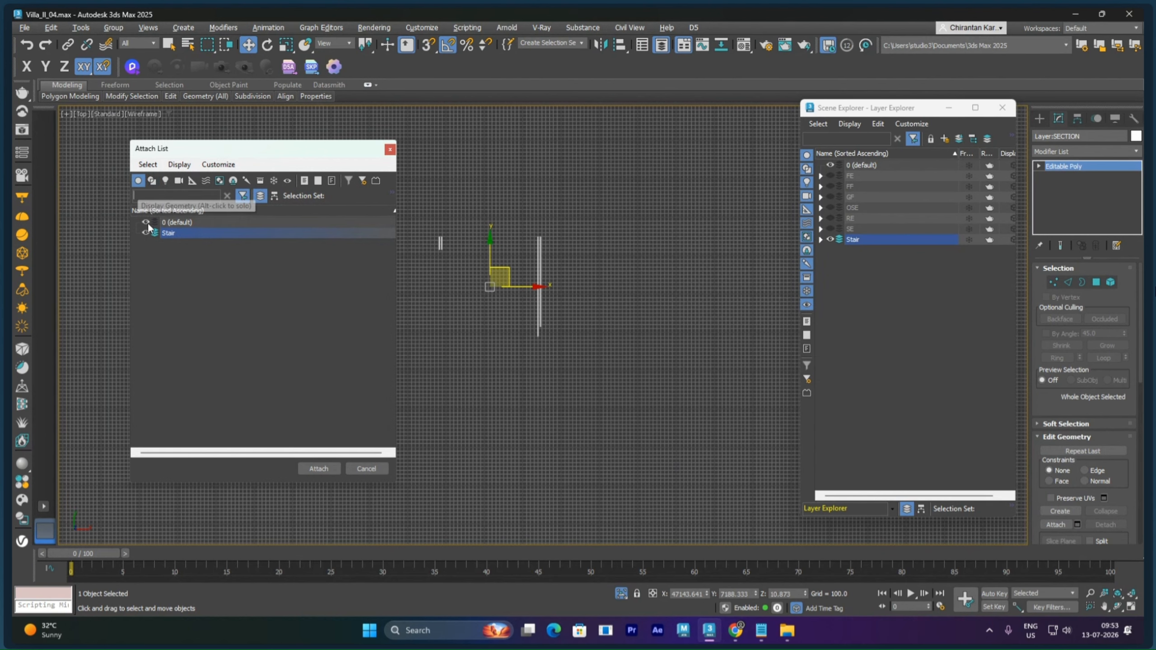
left_click(319, 469)
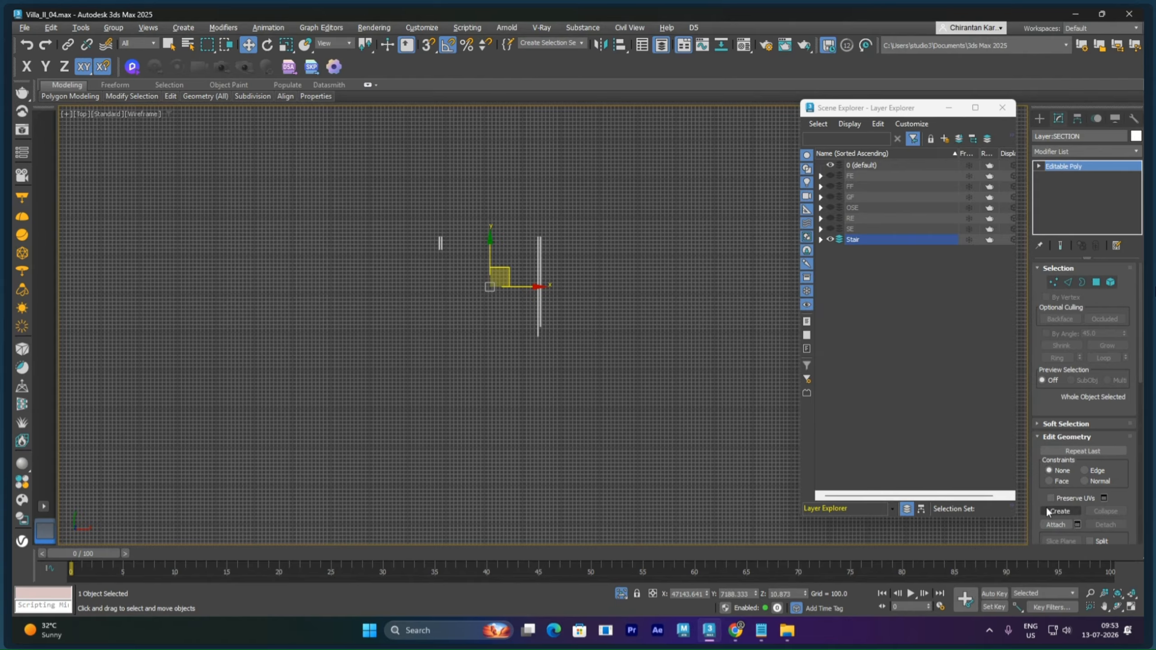
key("4")
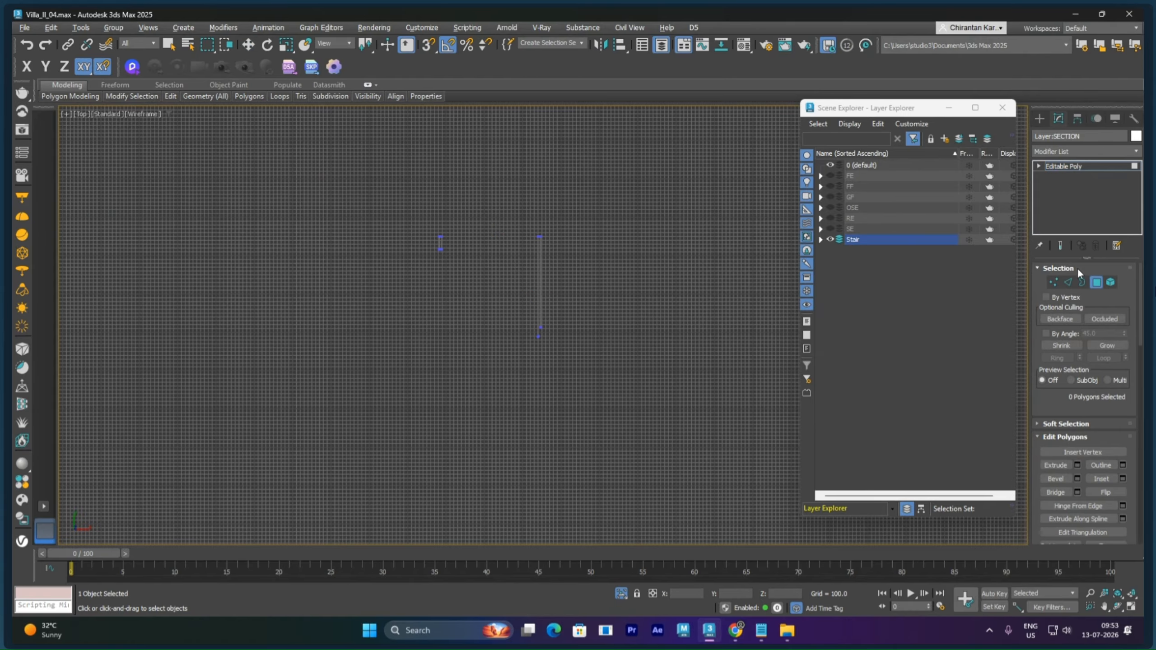
scroll(1053, 370, "down", 5)
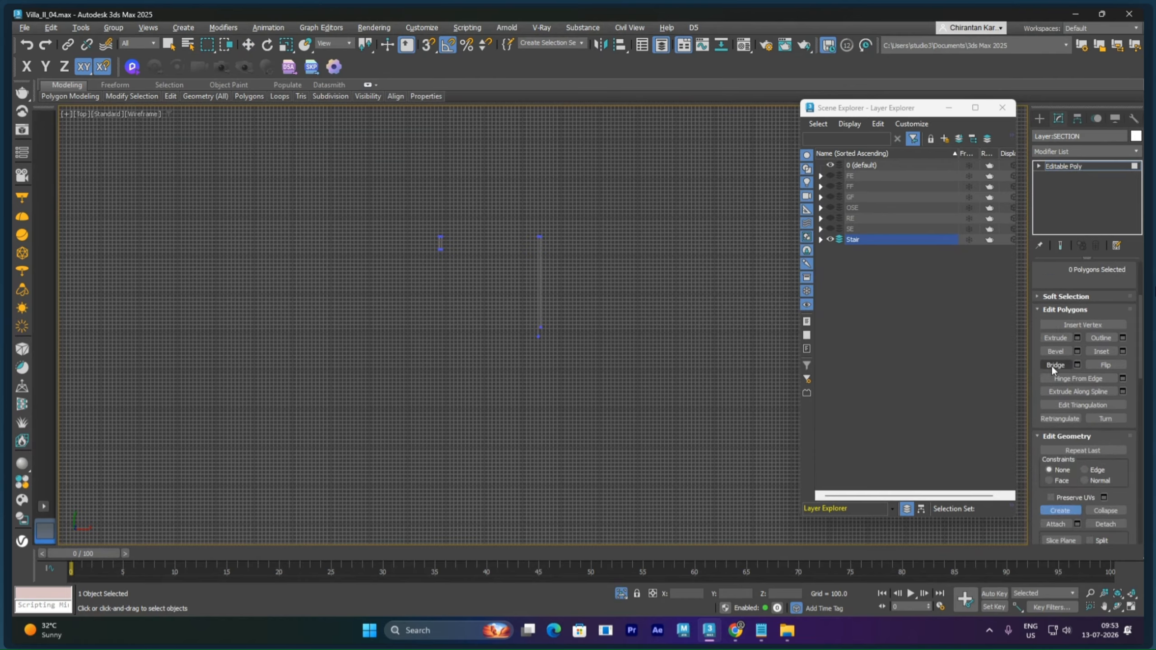
right_click(604, 318)
right_click(604, 320)
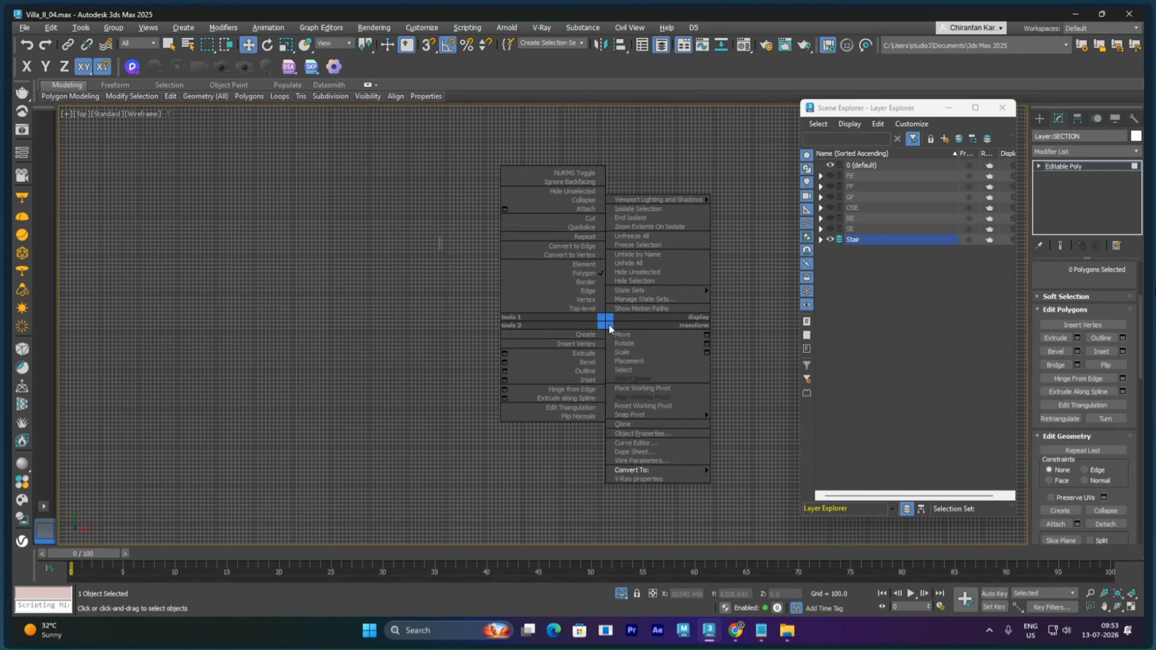
left_click(615, 332)
key("4")
left_click(604, 330)
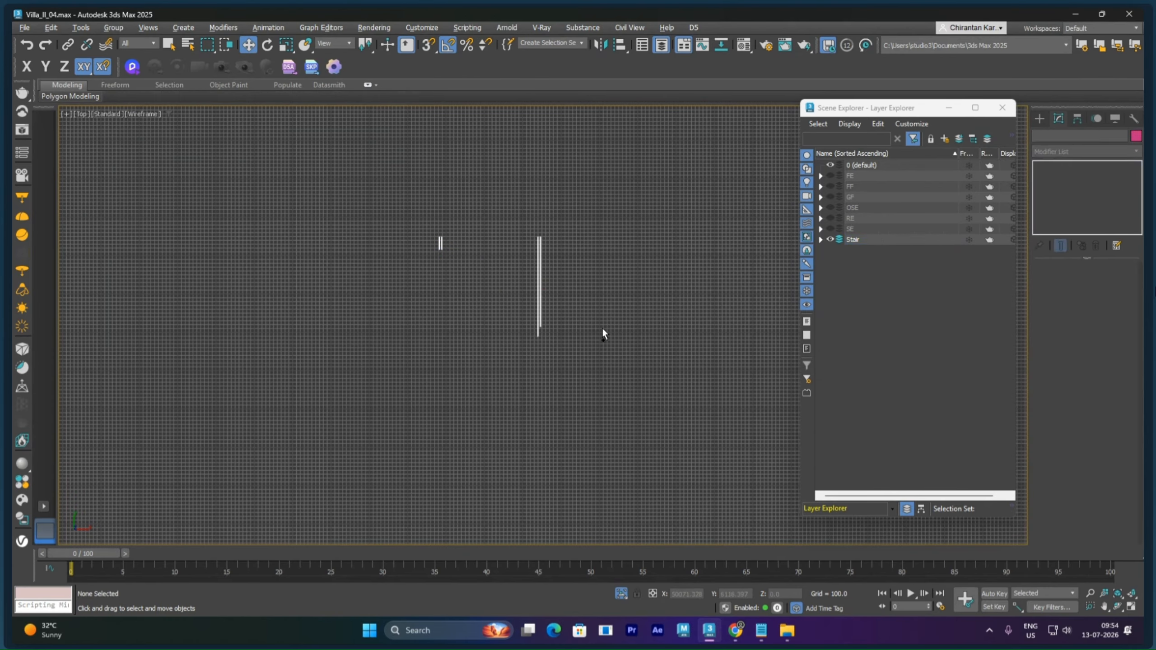
Try to attach the small isolated piece to the Layer:SECTION mesh with the Attach command
left_click(546, 300)
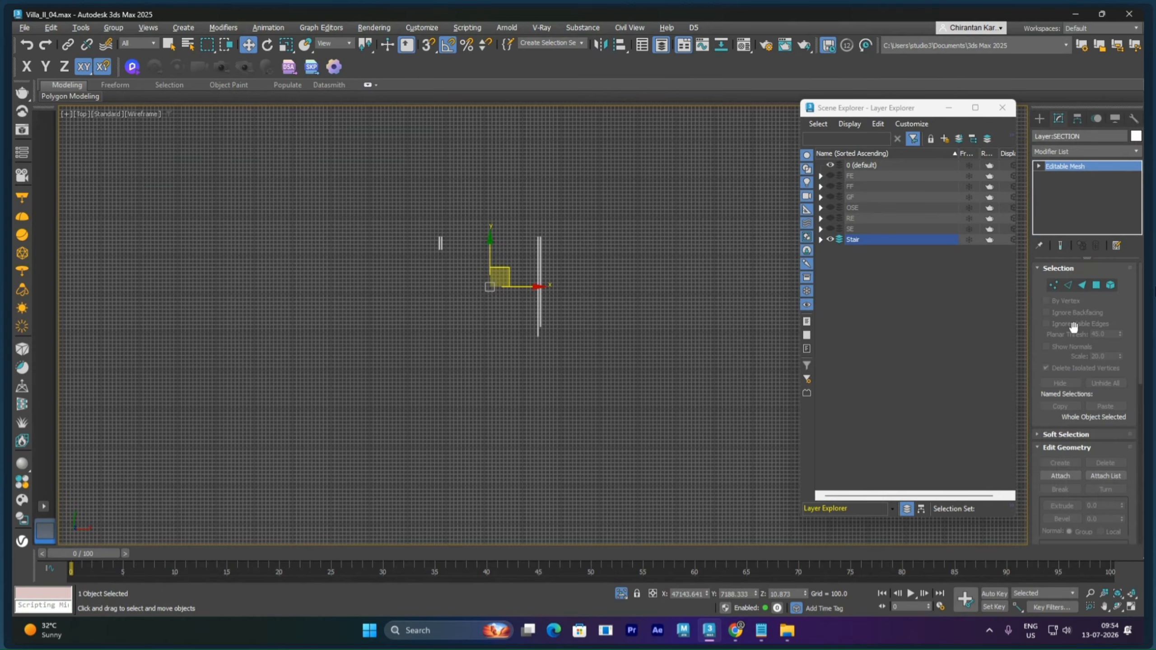
left_click(1046, 368)
left_click(1055, 476)
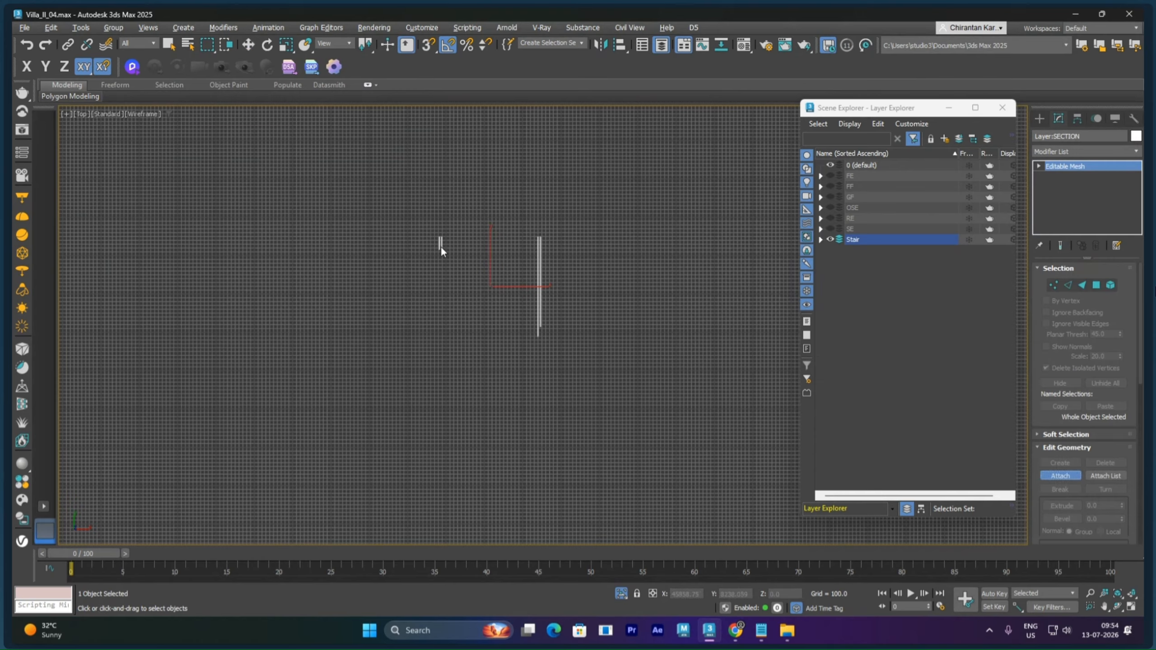
key("w")
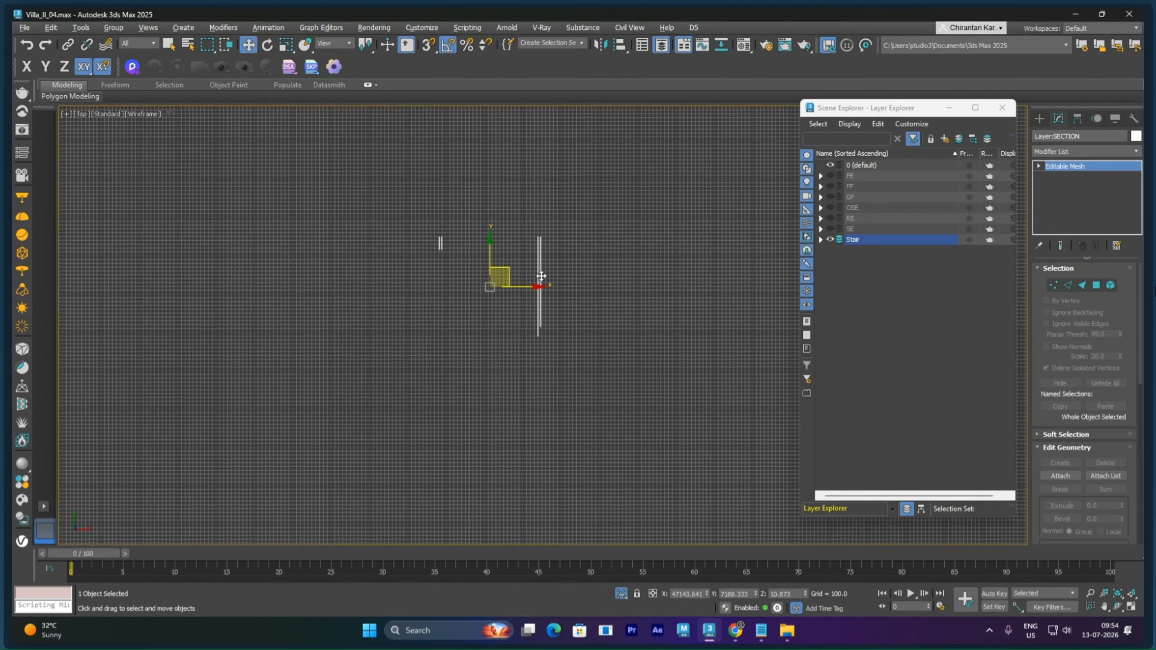
left_click_drag(508, 272, 573, 295)
middle_click_drag(573, 295, 506, 273)
left_click(683, 263)
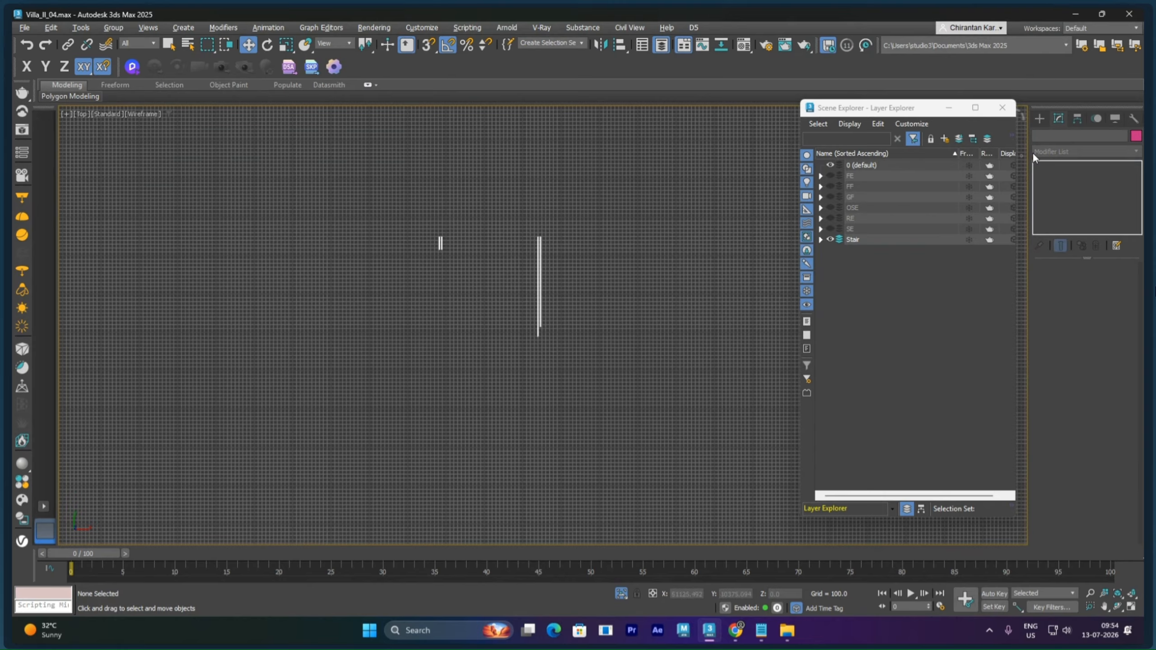
Select both Block:A$C0CDF4271 objects and Layer:SECTION in the Stair layer and end isolation to show the whole section drawing
left_click(1040, 118)
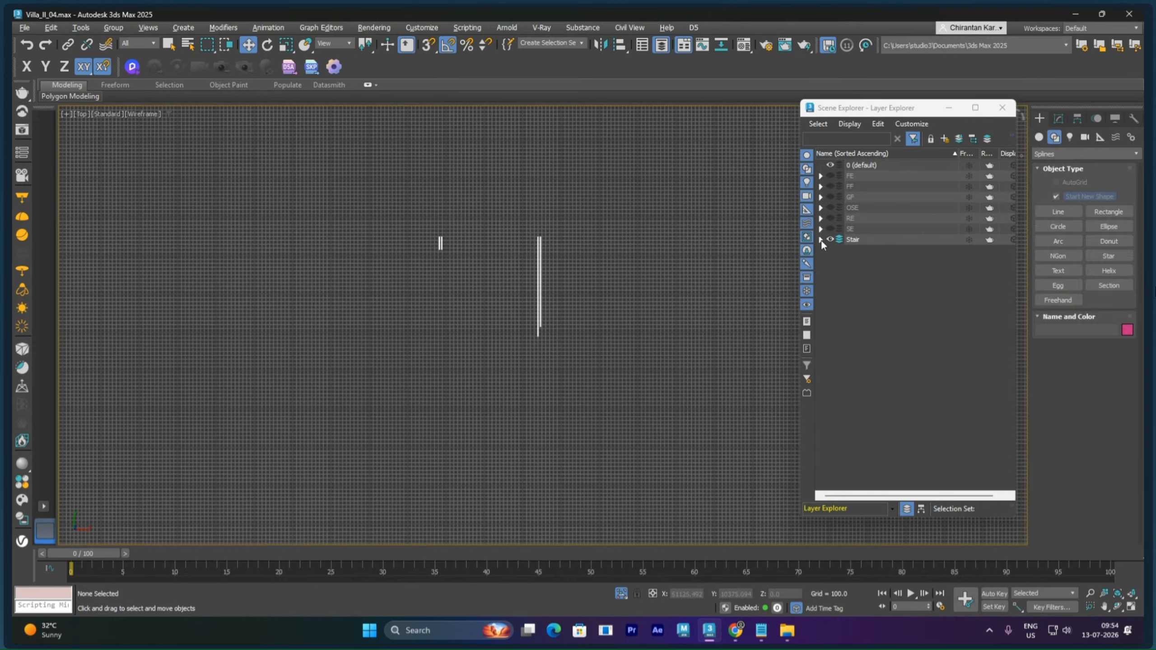
left_click(821, 240)
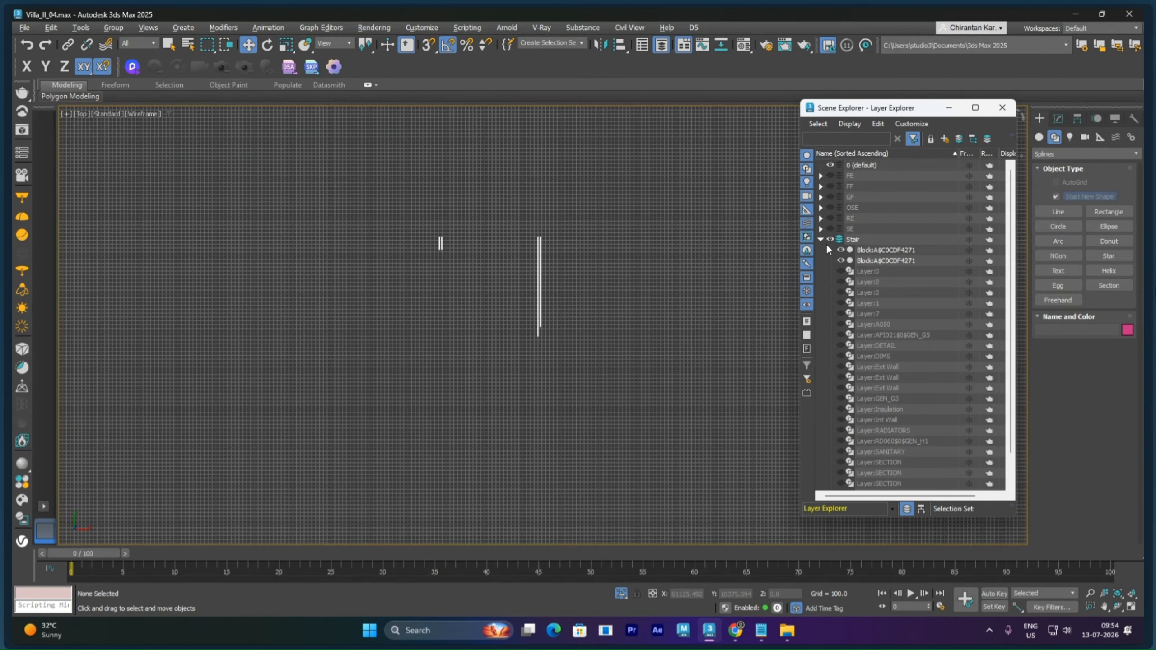
left_click(882, 251)
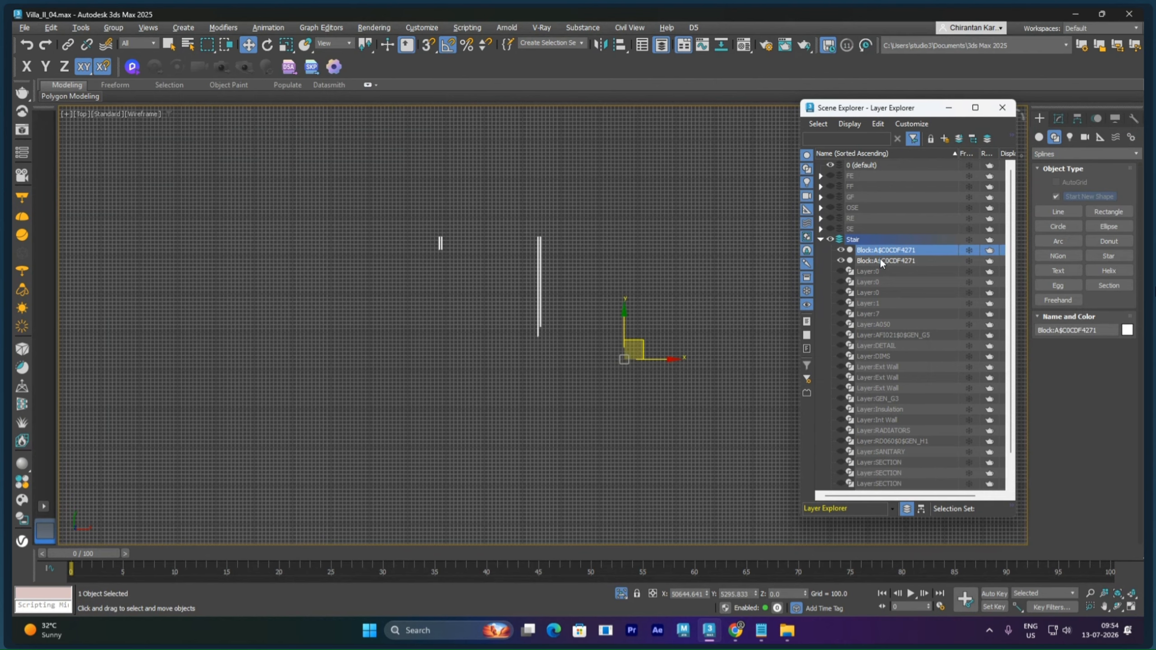
left_click(880, 258, "ctrl")
scroll(877, 275, "down", 1)
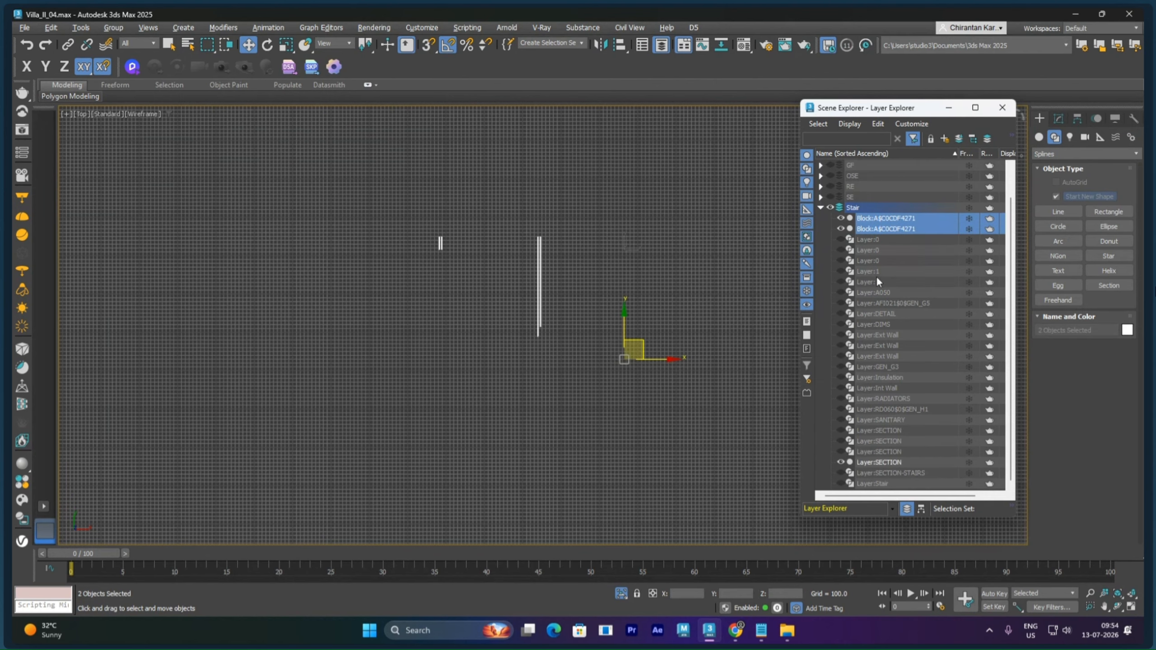
left_click(888, 463, "ctrl")
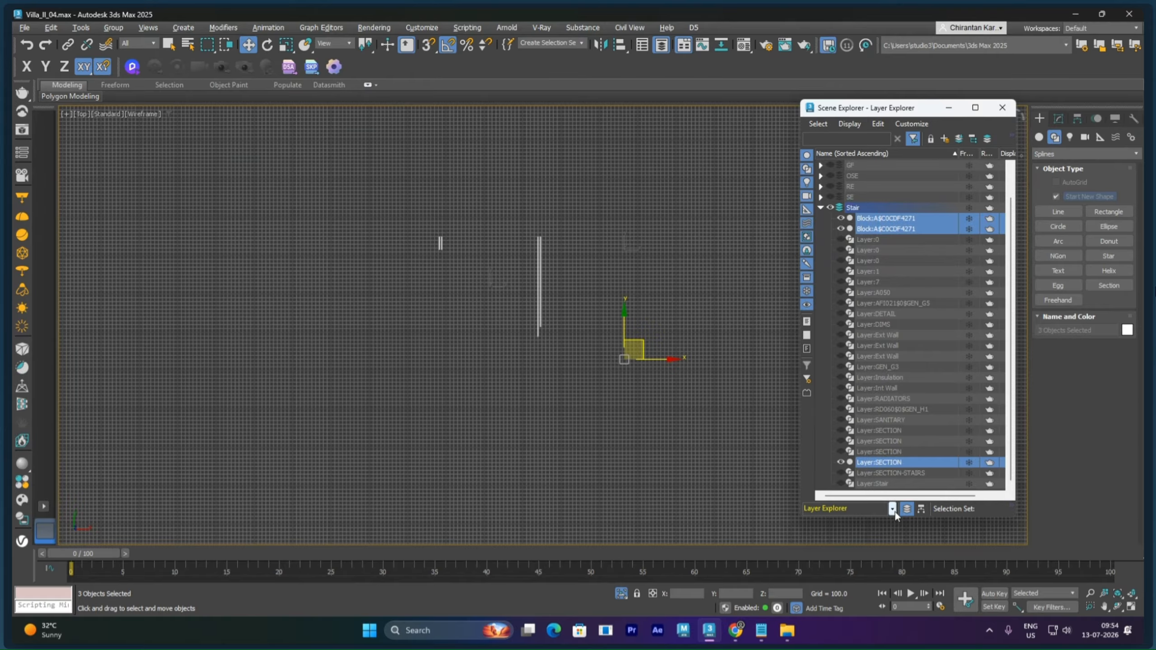
left_click(1000, 110)
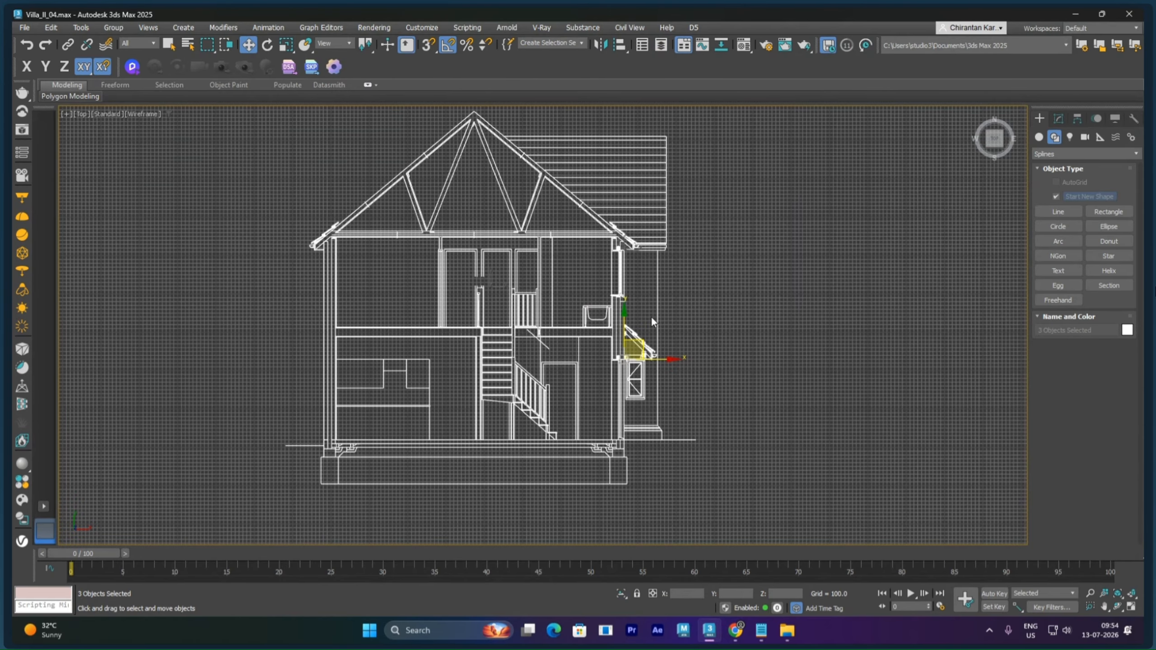
Clear the selection around the section drawing and hide the viewport grid
scroll(469, 295, "up", 6)
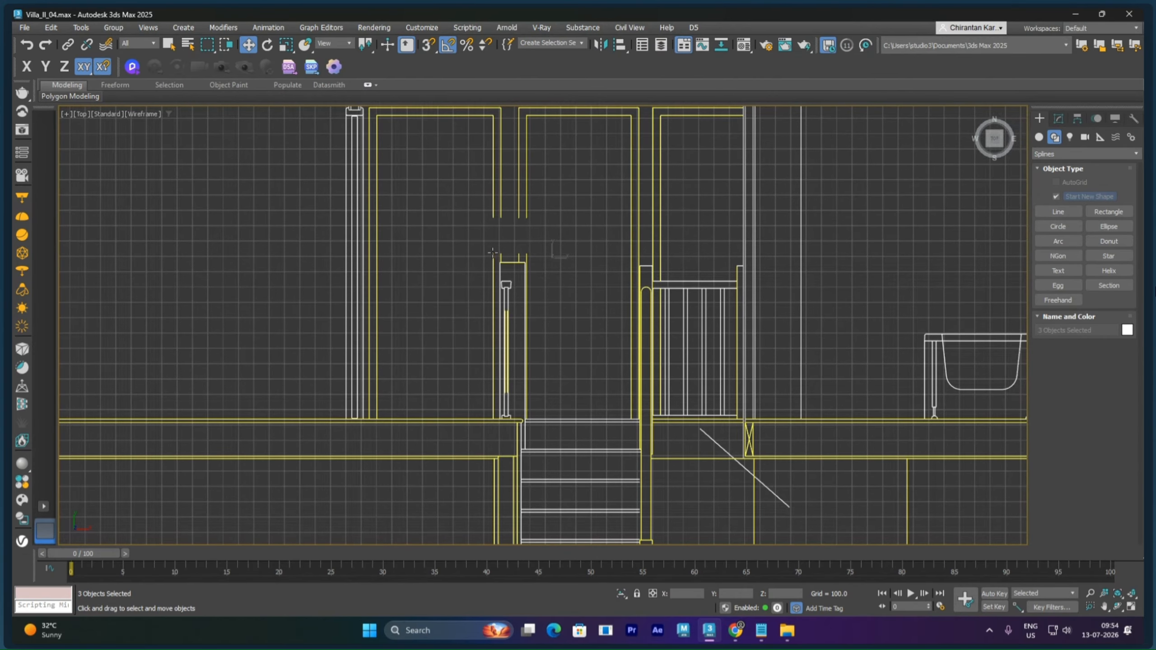
right_click(836, 218)
left_click(846, 229)
scroll(841, 250, "down", 3)
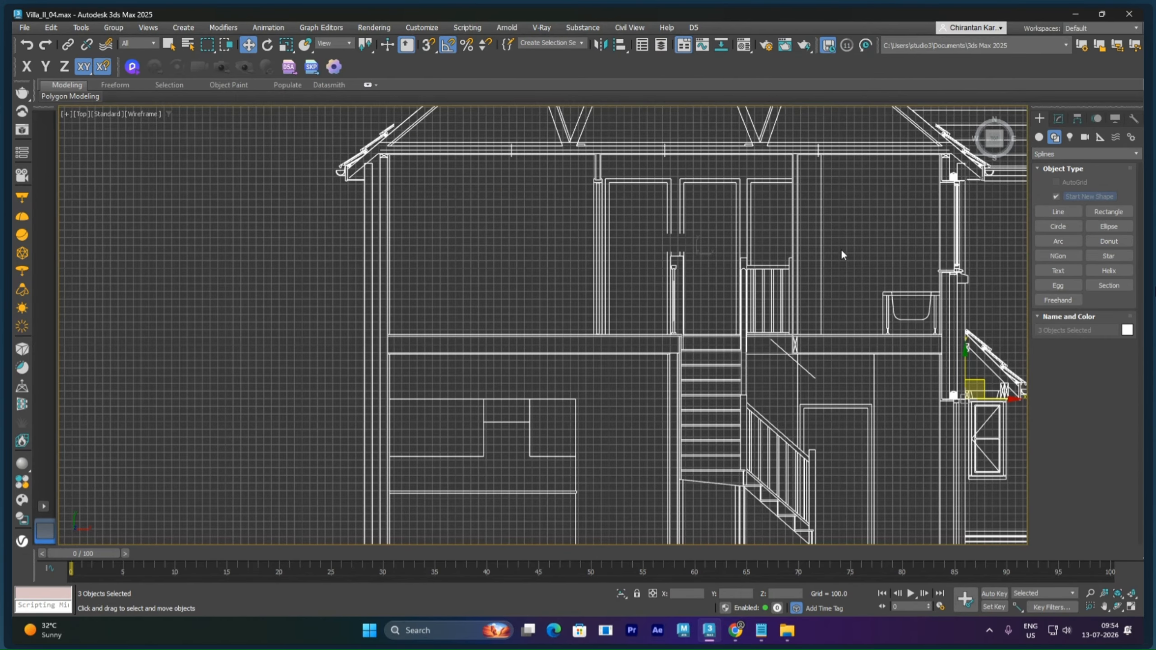
scroll(841, 250, "down", 5)
left_click(846, 289)
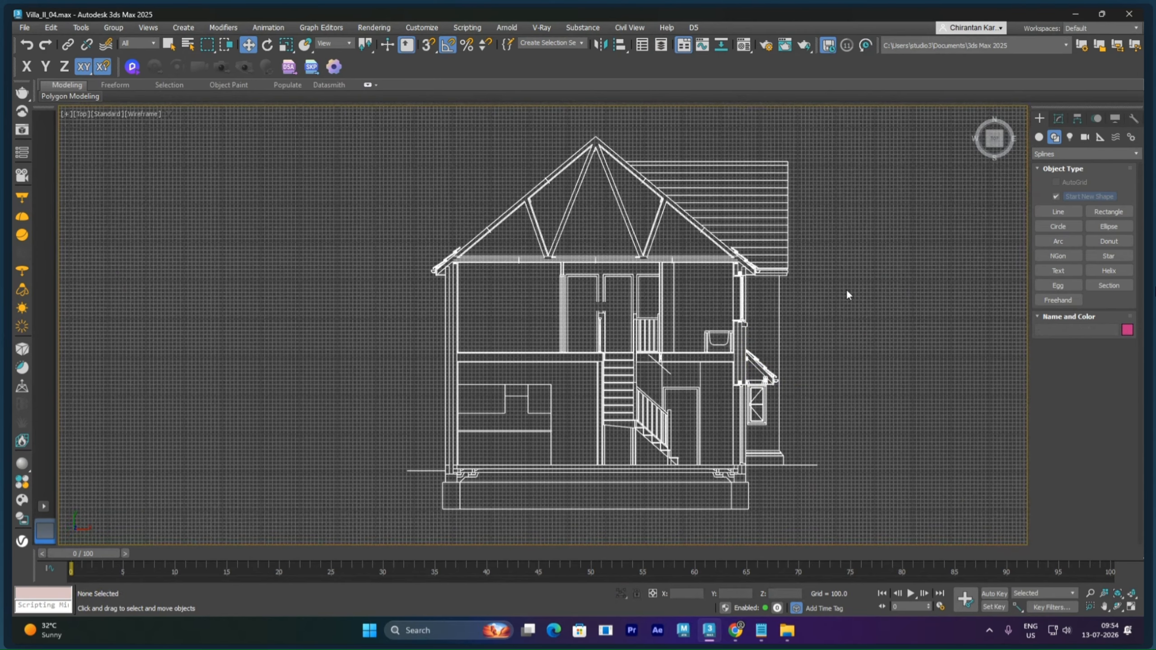
key("g")
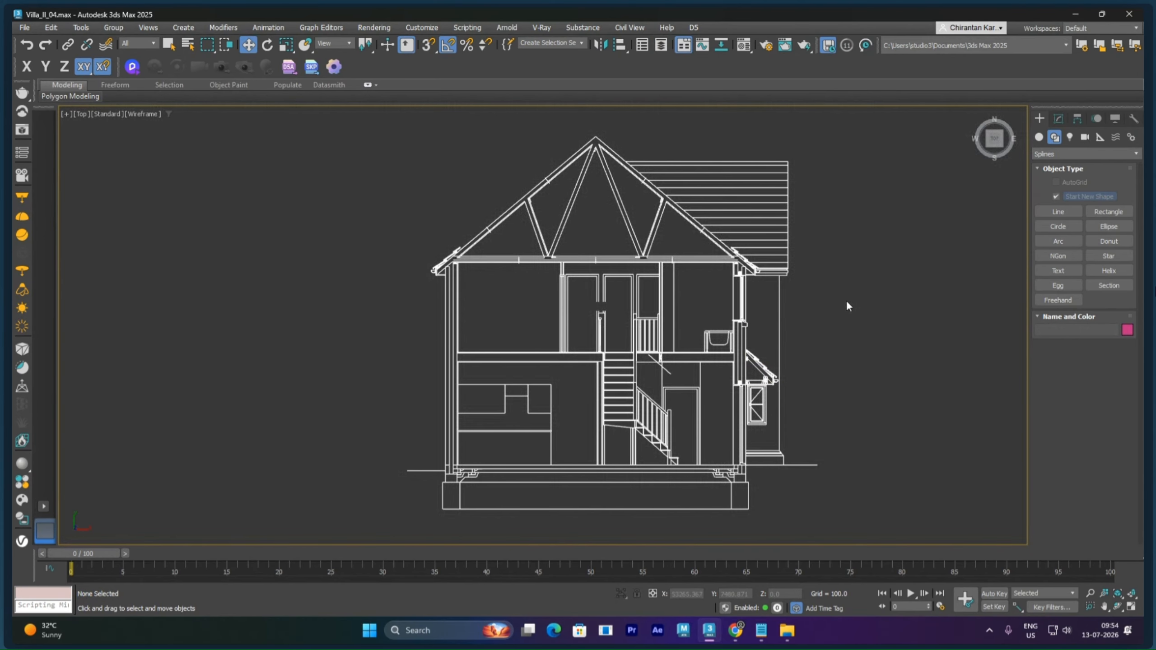
middle_click_drag(846, 300, 809, 253)
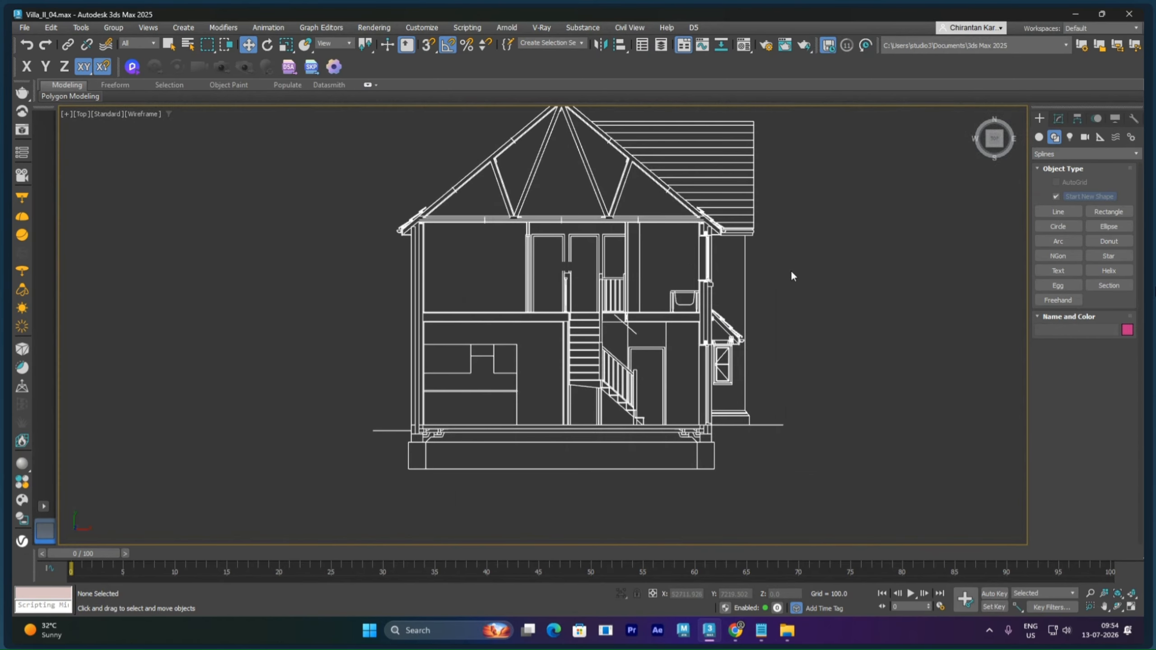
Select both Block:A$C0CDF4271 objects and Layer:SECTION by name and try to move them upward
key("h")
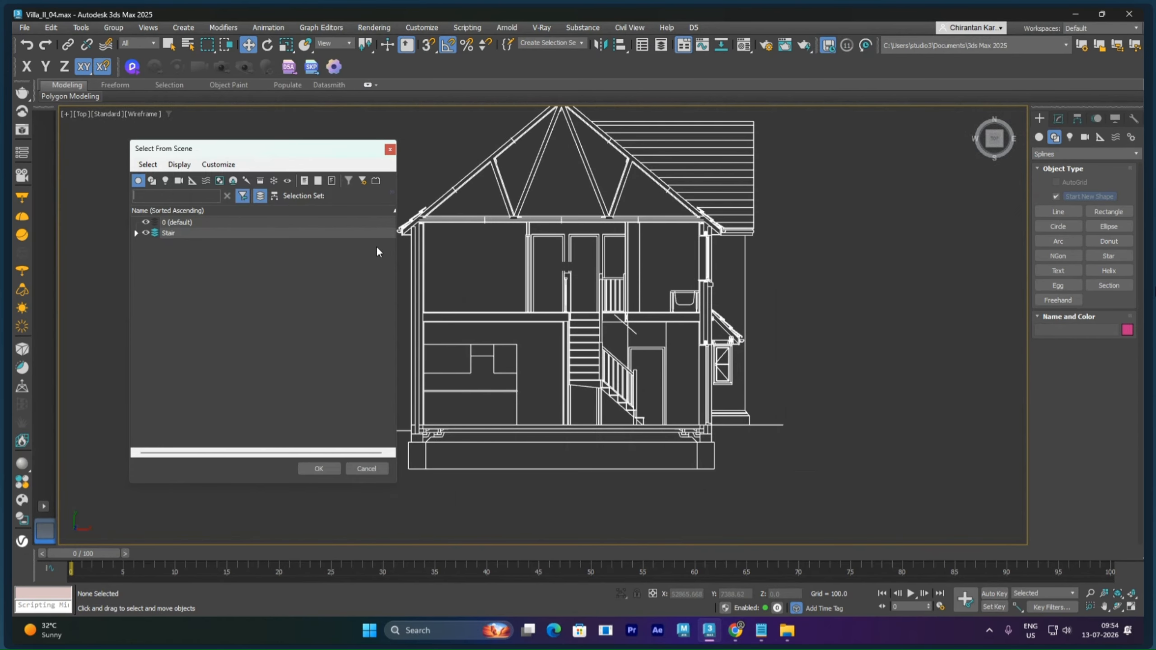
left_click(136, 233)
left_click(194, 244)
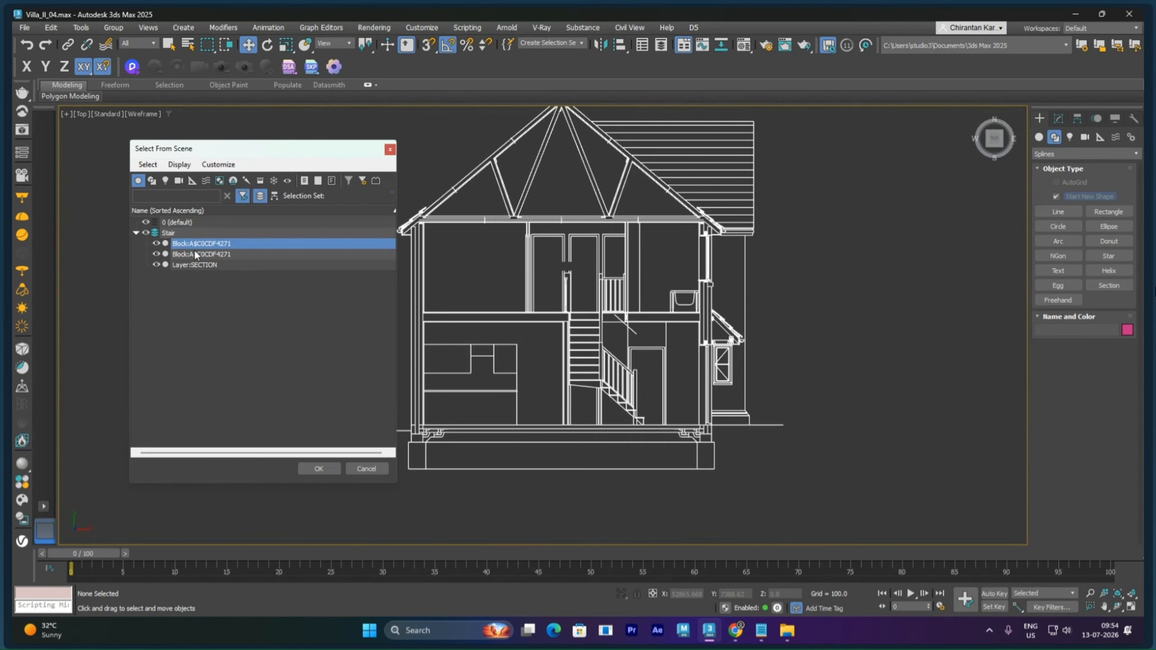
left_click(194, 254, "ctrl")
left_click(193, 264, "ctrl")
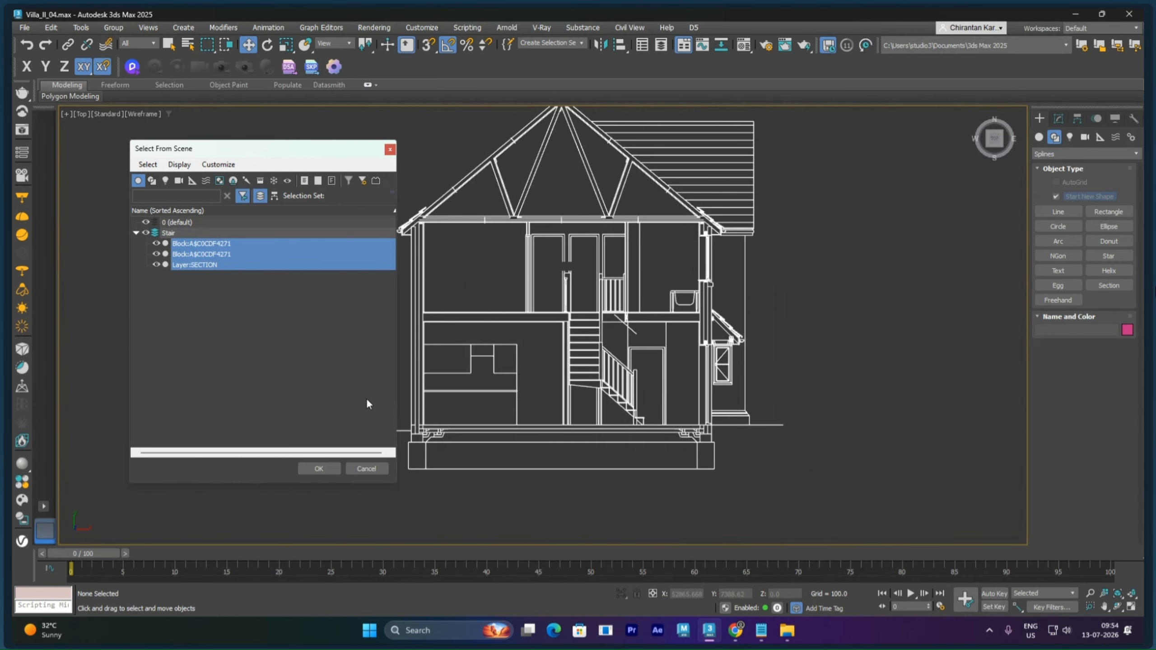
left_click(319, 469)
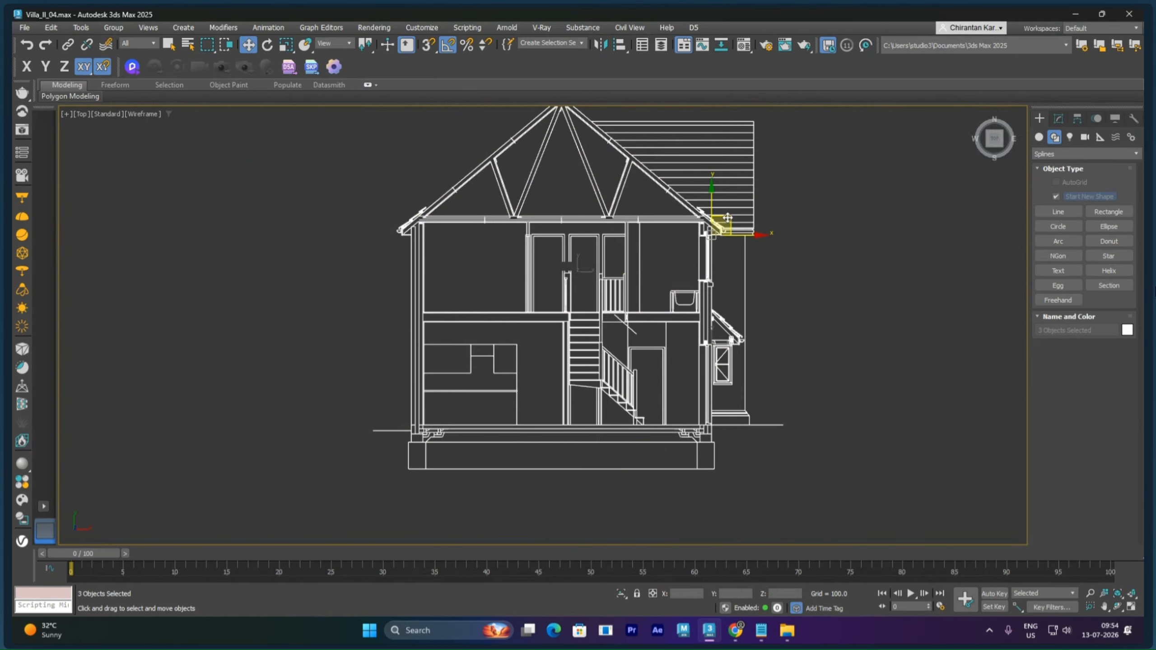
key("s")
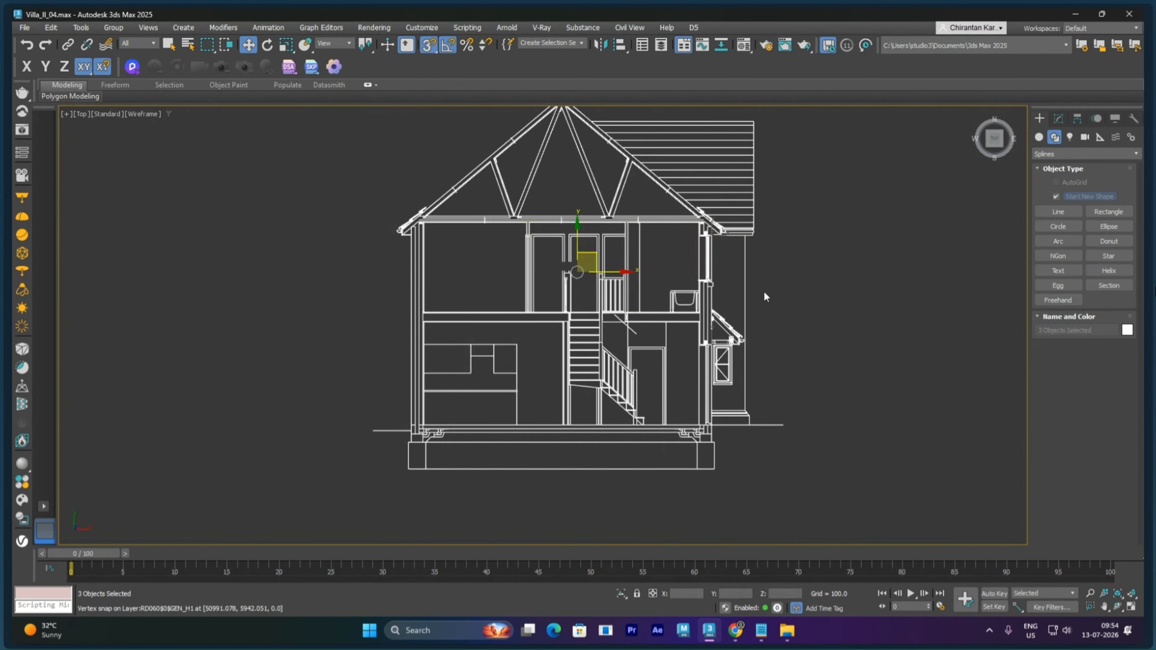
Undo the trial move of the two block objects and Layer:SECTION
left_click(754, 213)
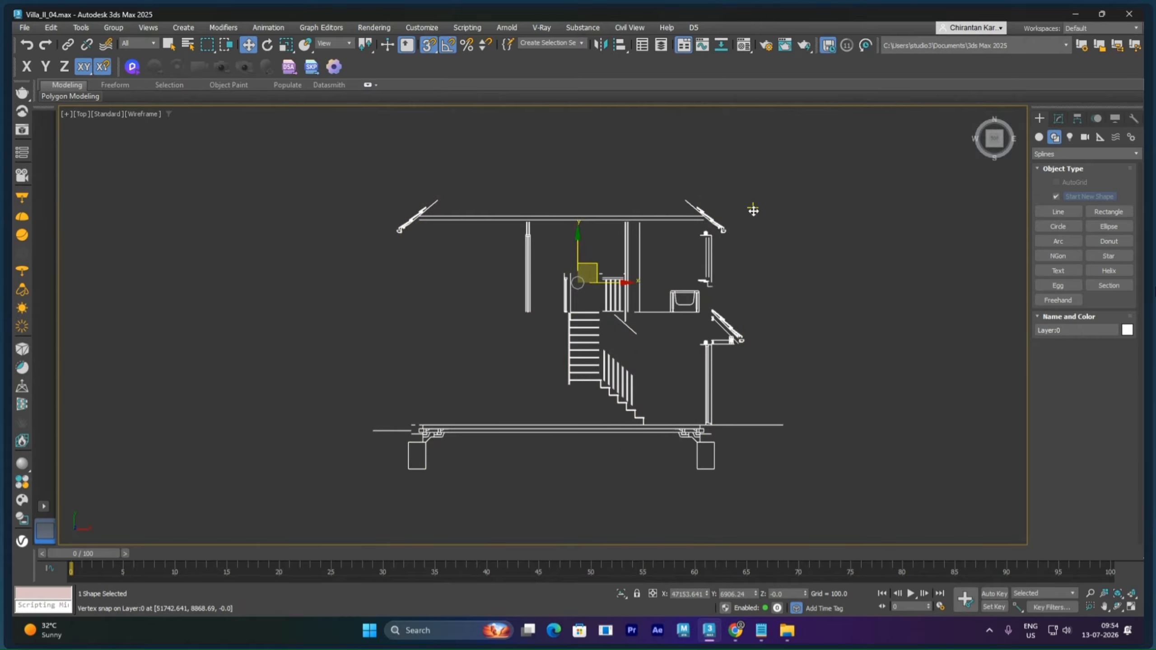
left_click(779, 226)
key("ctrl+z")
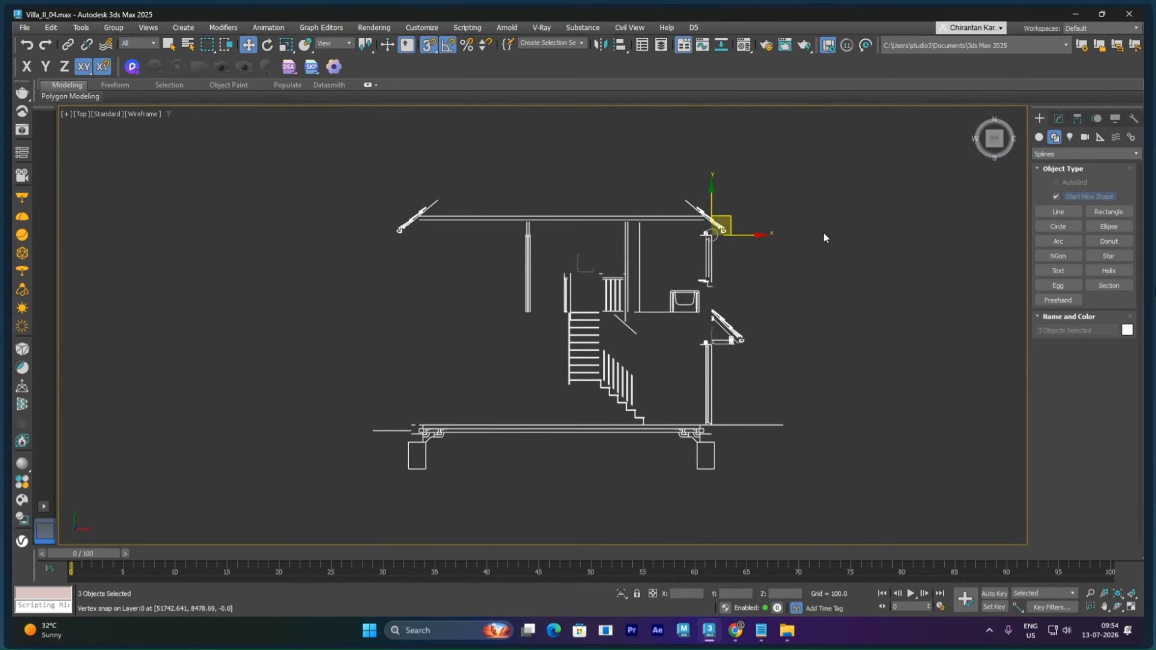
mouse_move(824, 232)
middle_mouse_down()
mouse_move(822, 278)
mouse_move(796, 301)
middle_mouse_up()
left_click(823, 276)
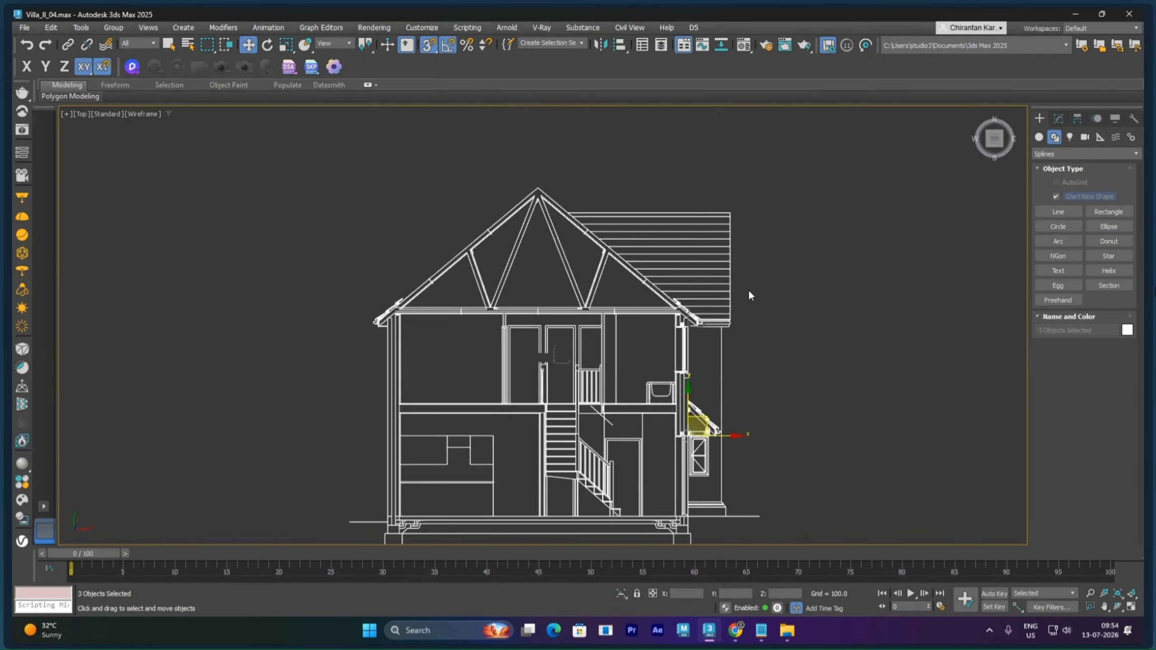
Attach all the Stair layer's splines, from Layer:0 through Layer:Stair, to the roof's Layer:0 spline using Attach Multiple
left_click(709, 277)
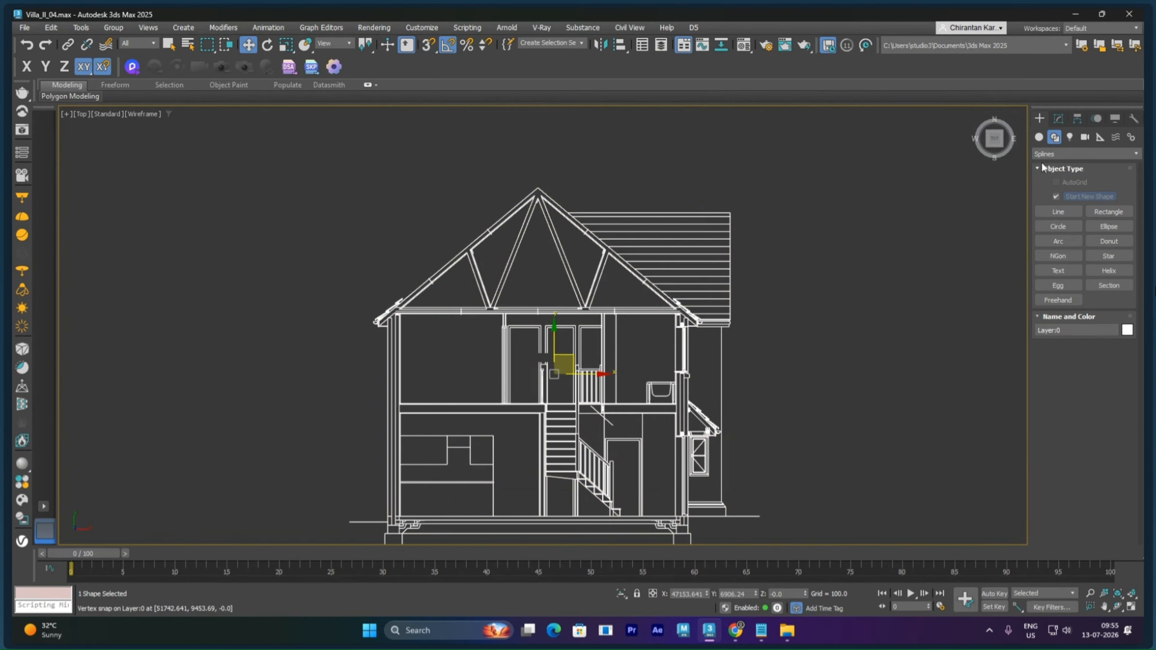
left_click(1059, 119)
scroll(1054, 401, "down", 15)
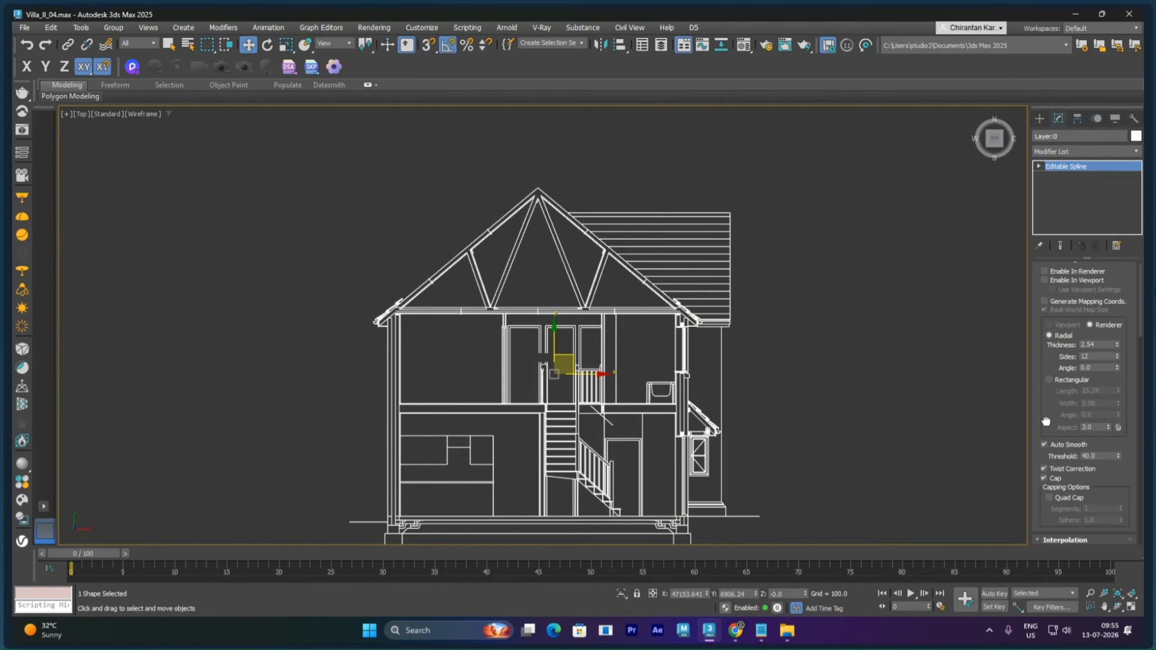
scroll(1034, 291, "down", 5)
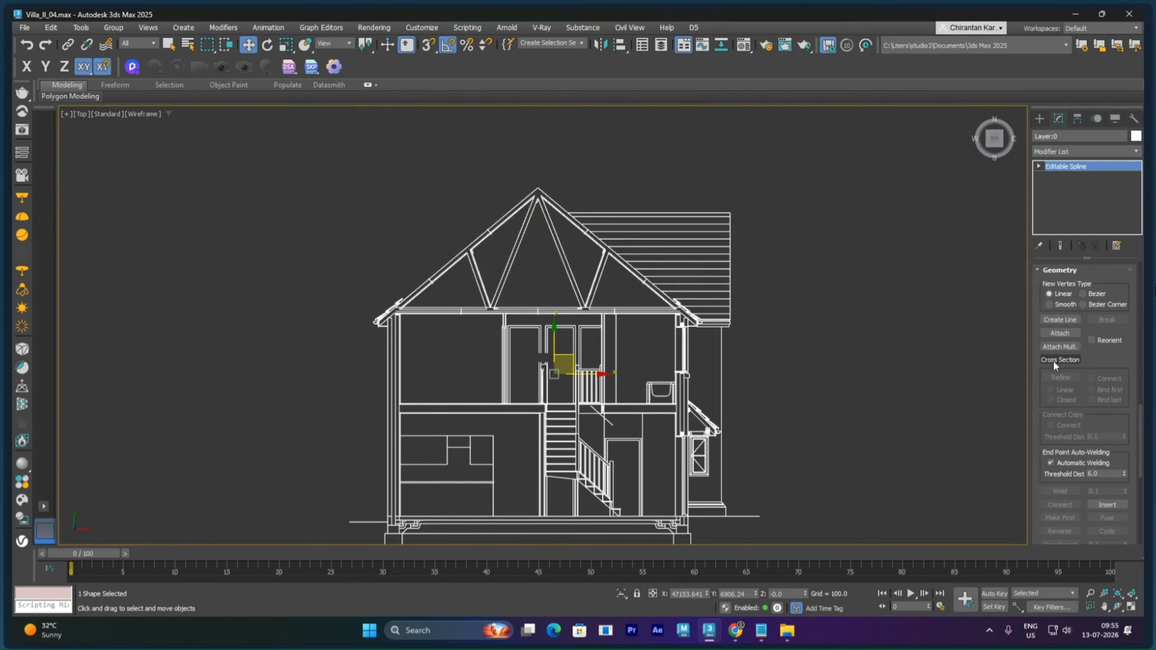
left_click(1058, 346)
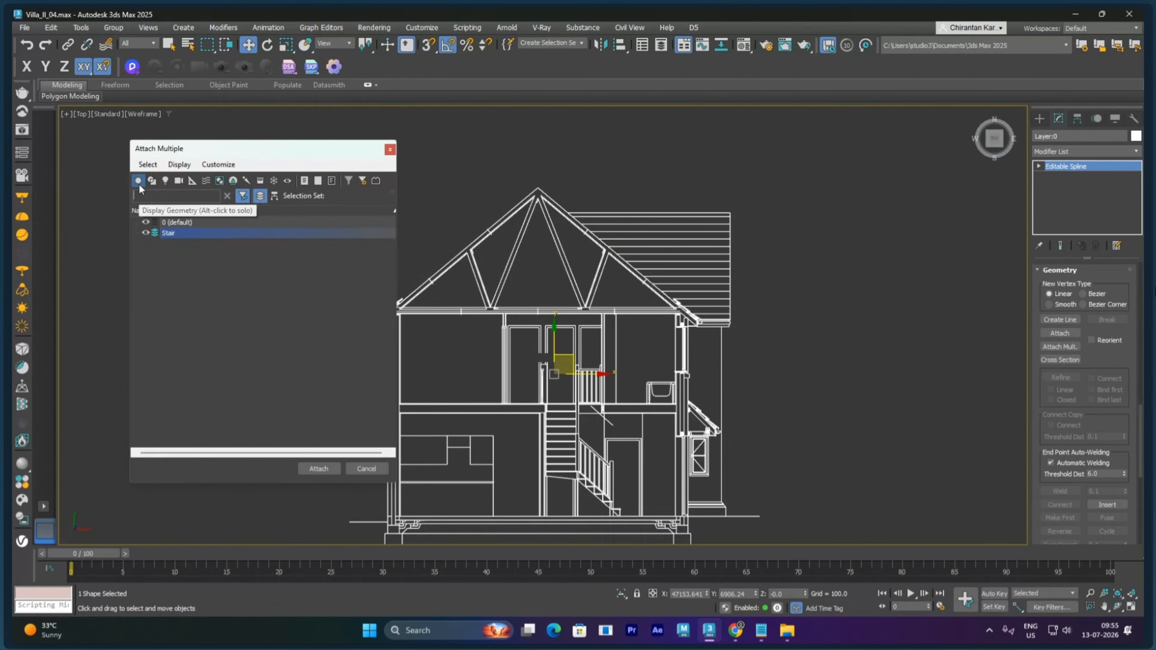
left_click(136, 233)
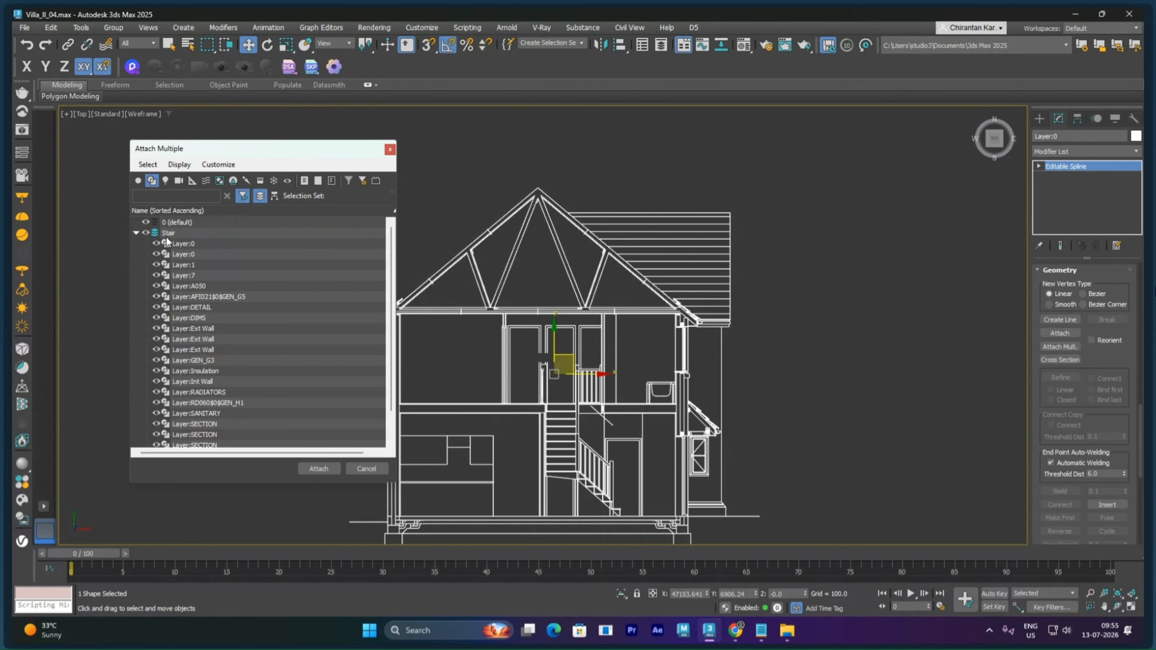
left_click(170, 243)
scroll(213, 409, "down", 1)
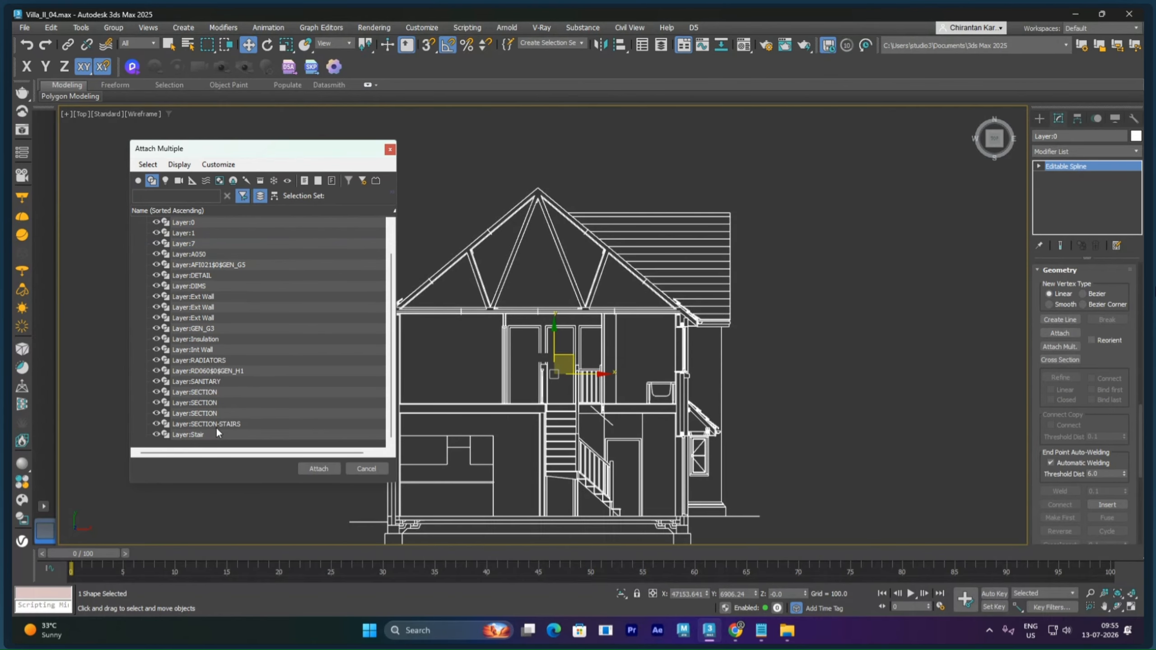
left_click(202, 433, "shift")
left_click(319, 468)
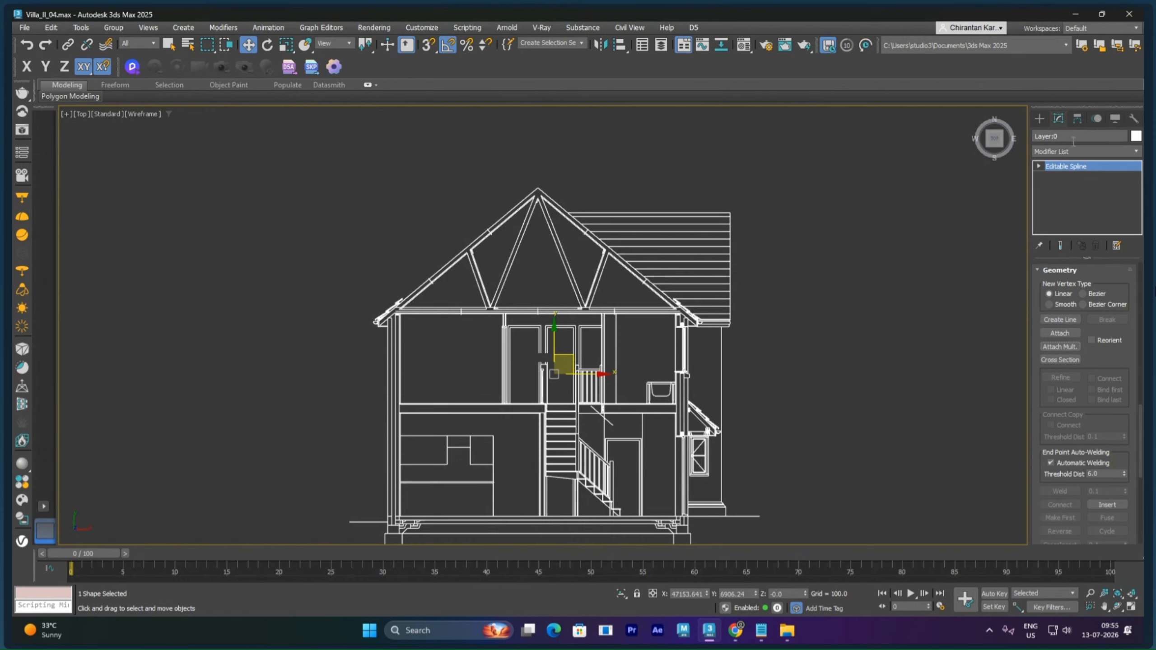
Rename the merged section drawing spline to Section_AA
left_click_drag(1073, 141, 1027, 142)
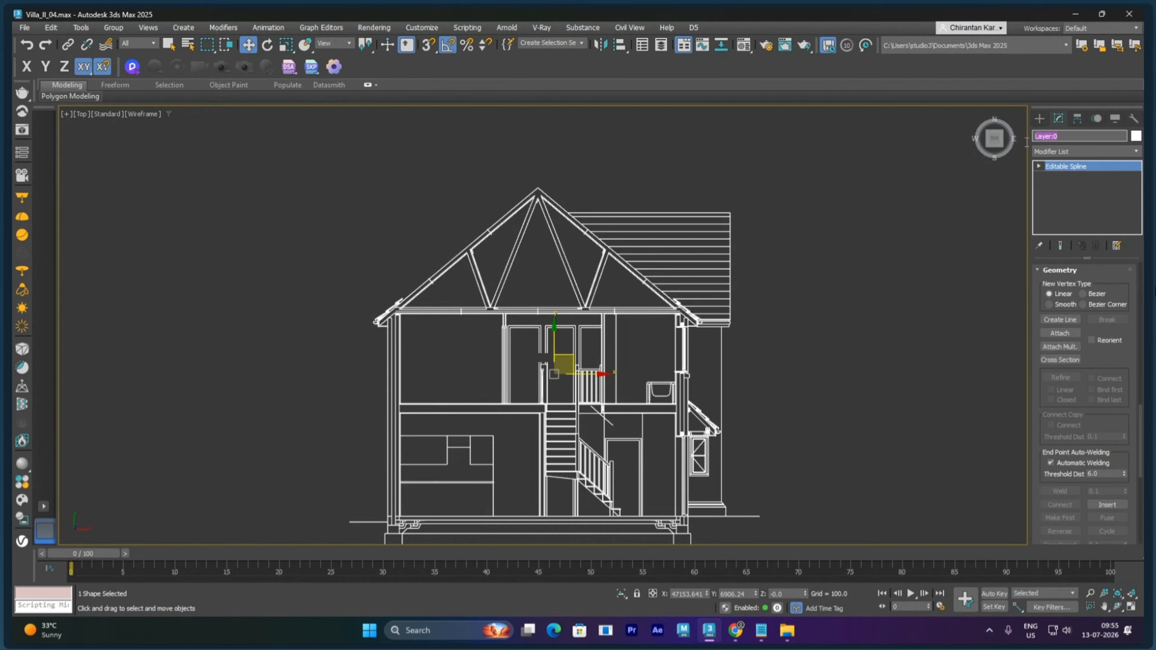
type("Section_AA")
key("Return")
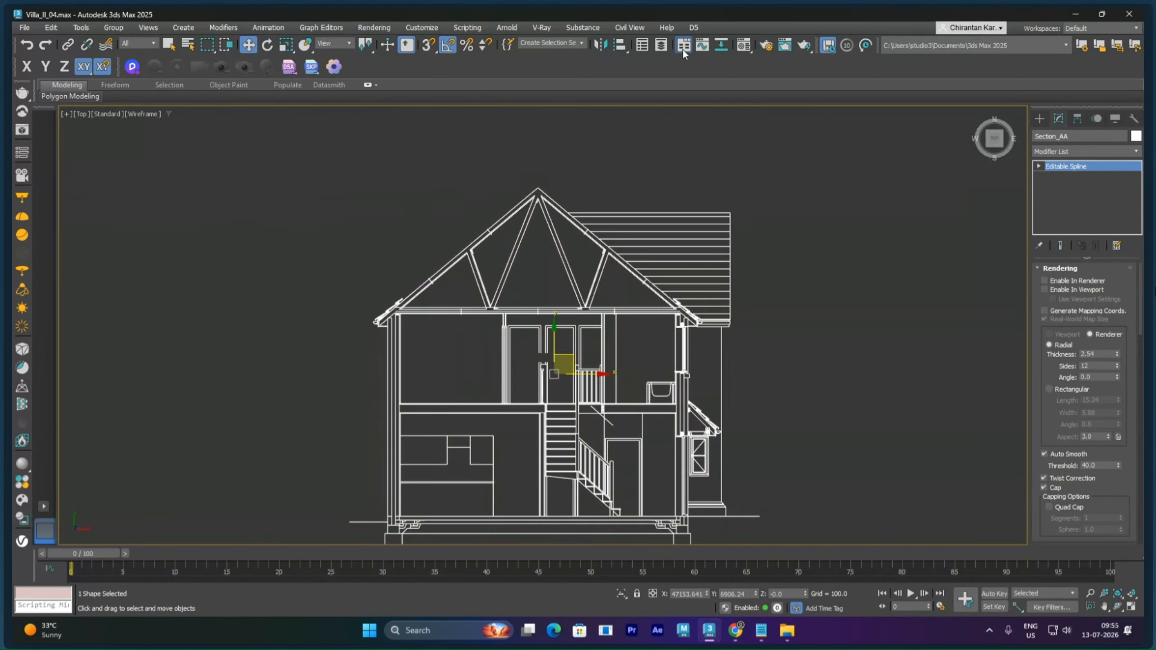
Select both Block:A$C0CDF4271 objects and Layer:SECTION in the Stair layer and isolate them
left_click(661, 45)
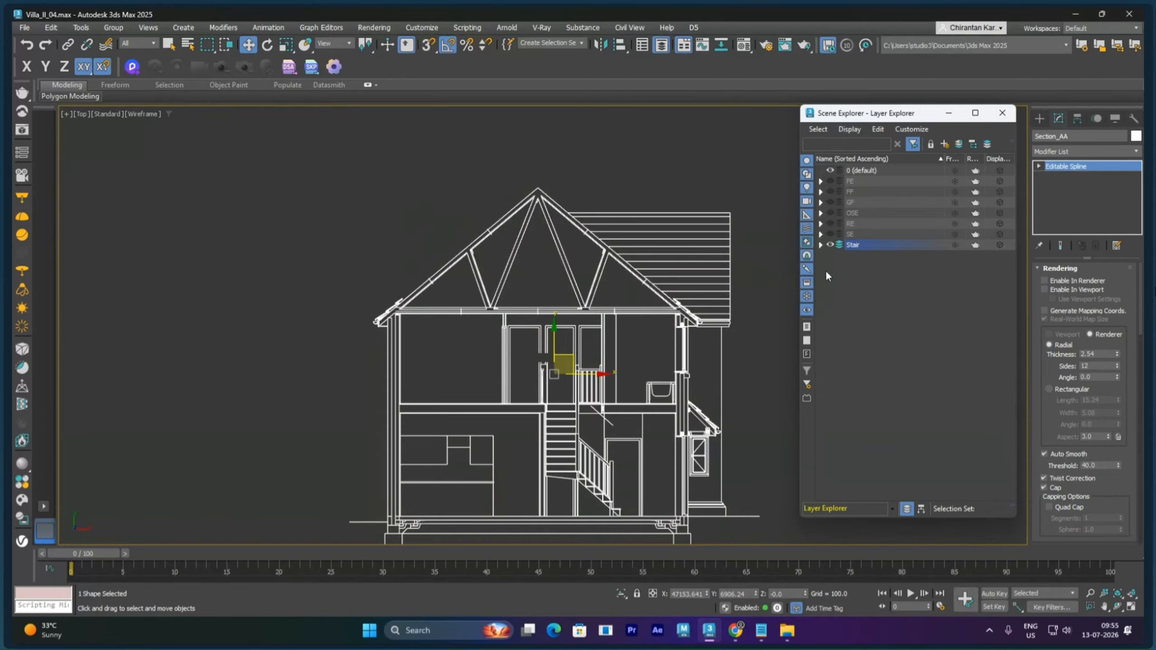
left_click(822, 245)
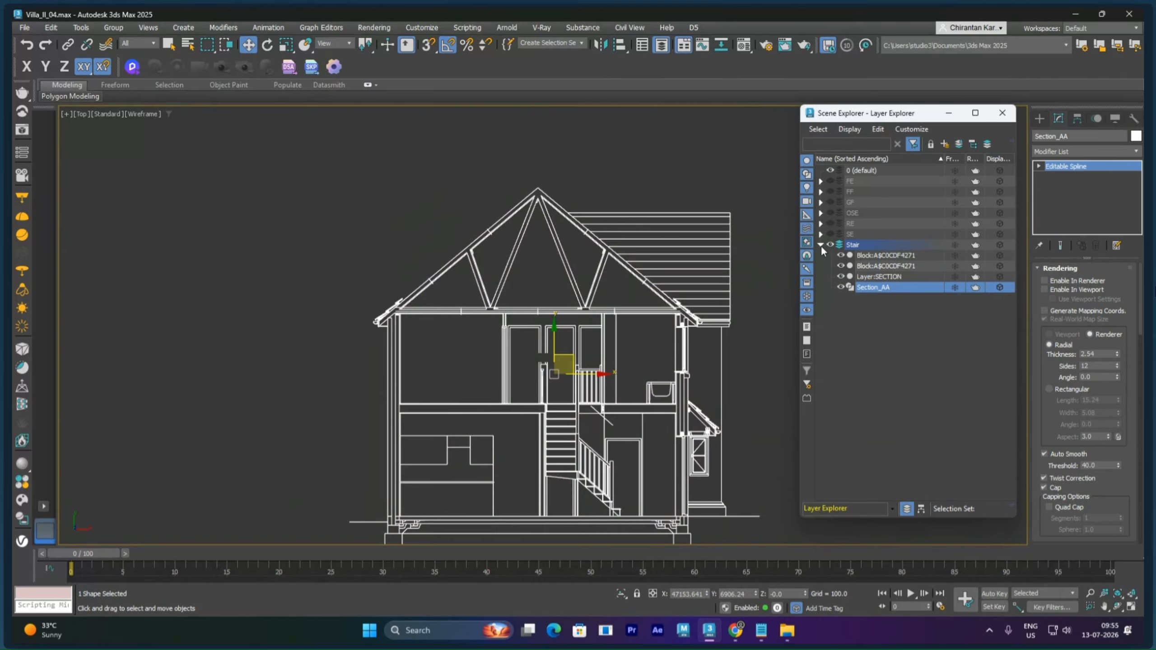
left_click(883, 273)
left_click(883, 255, "shift")
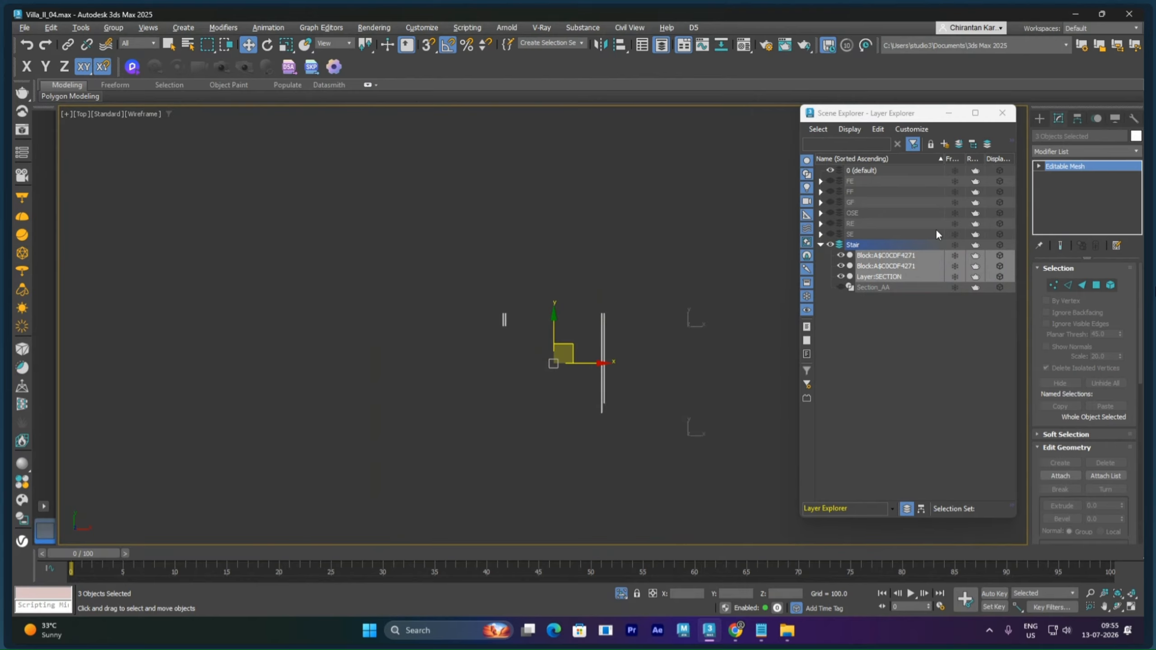
Draw a Section object about 2983 by 2552 over the isolated mesh objects in the Top view
left_click(1042, 118)
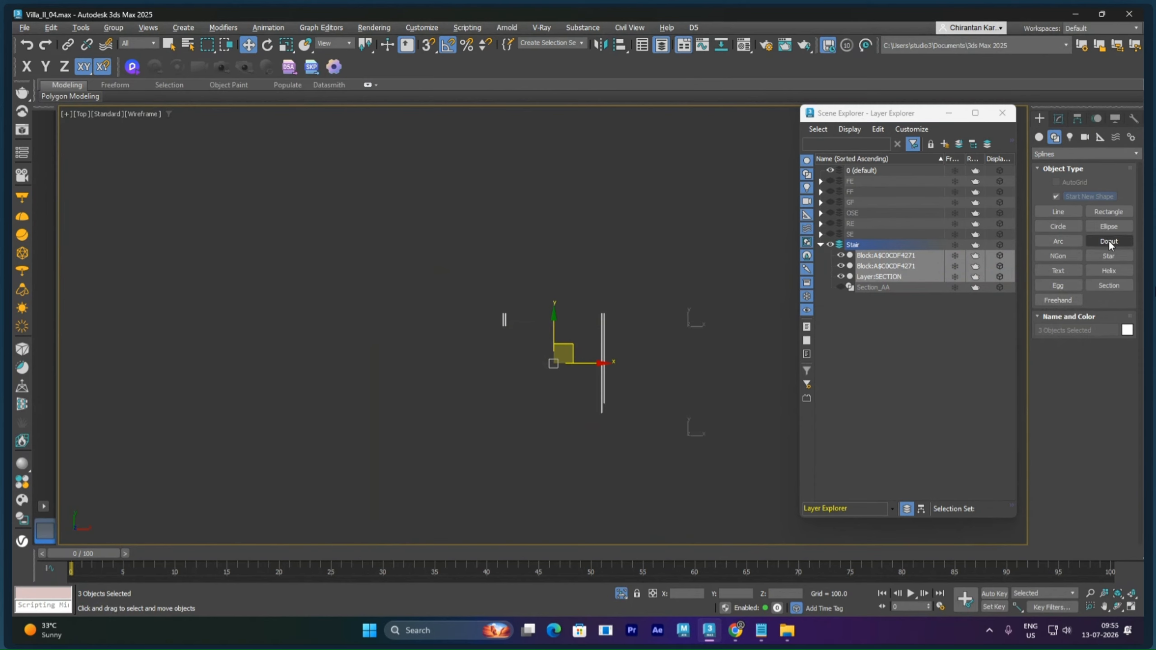
left_click(1115, 281)
left_click_drag(522, 367, 571, 425)
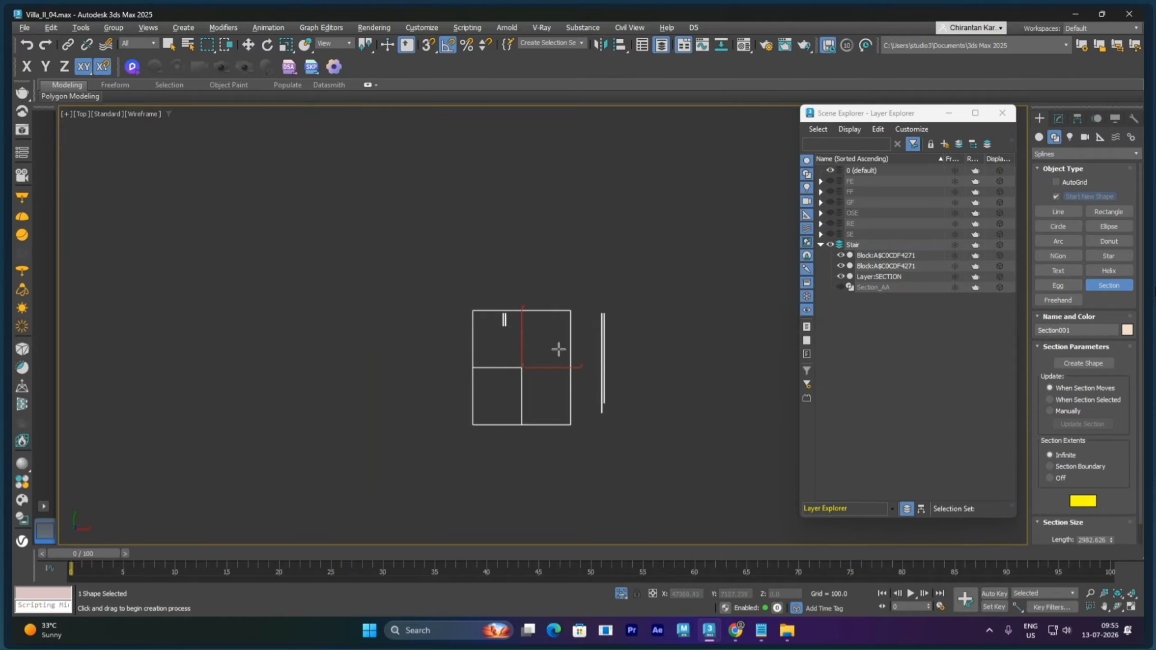
key("w")
right_click(569, 361)
left_click(583, 370)
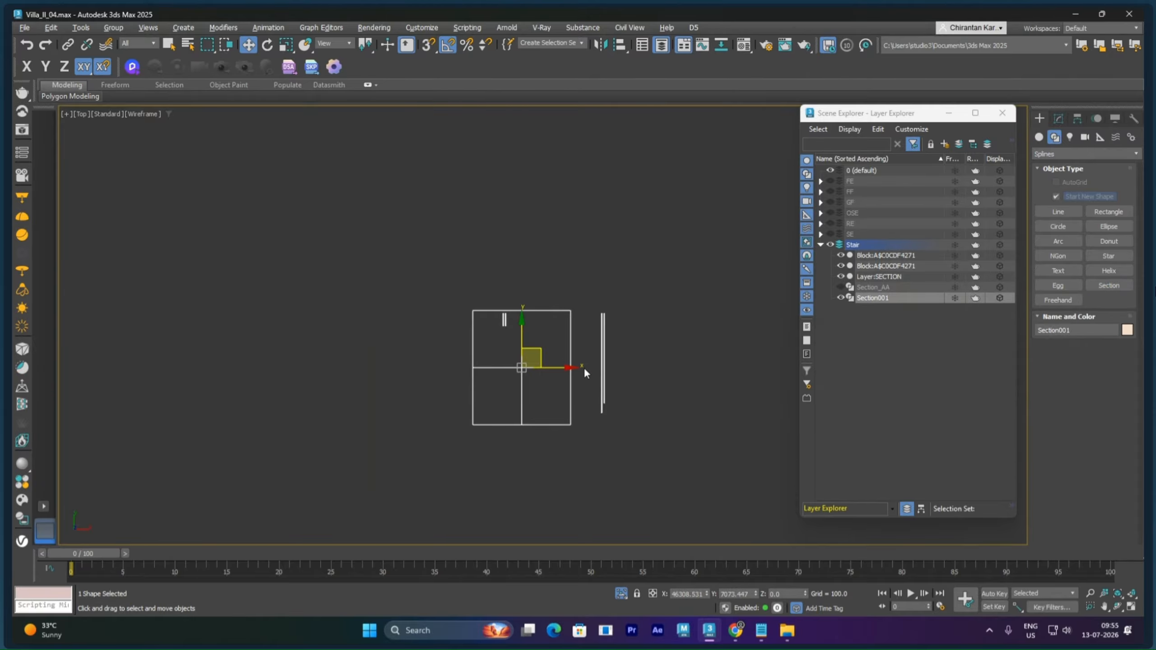
Create a section shape named j from the Section object's cut through the meshes
key("p")
middle_click_drag(581, 359, 570, 355, "alt")
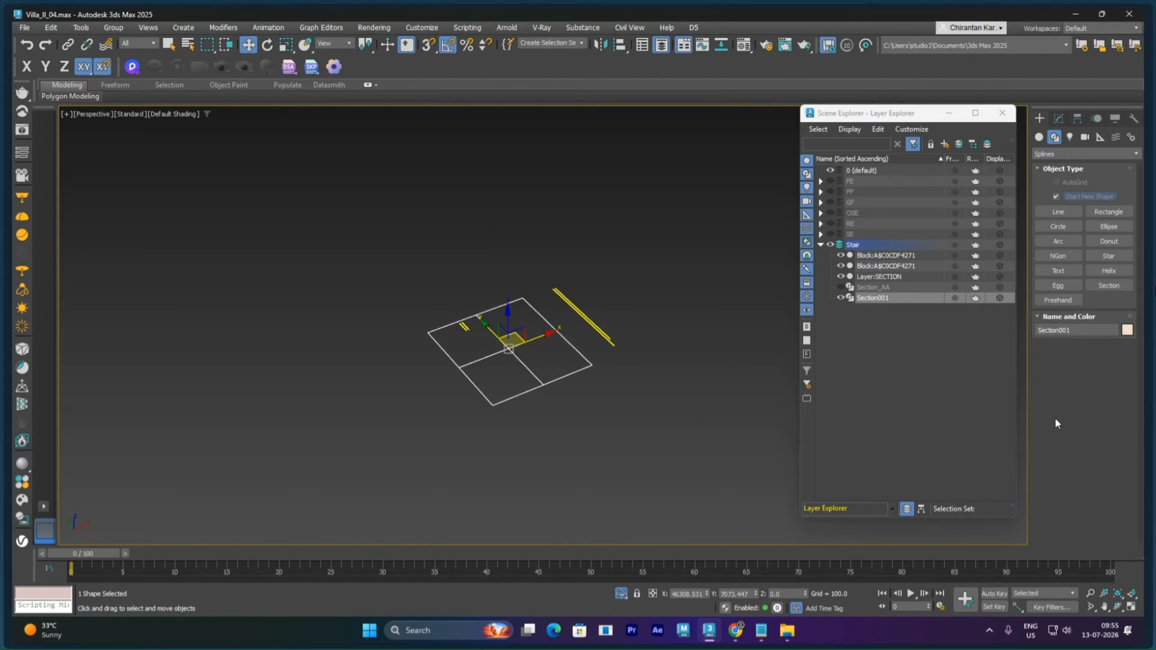
left_click(1062, 116)
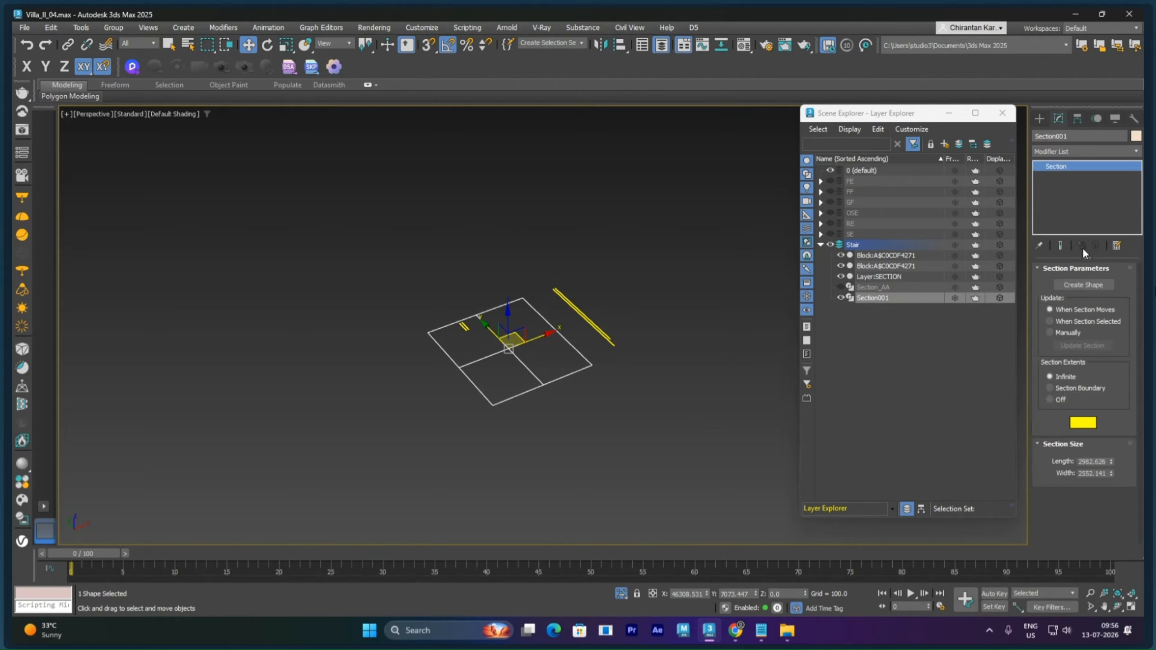
left_click(1091, 285)
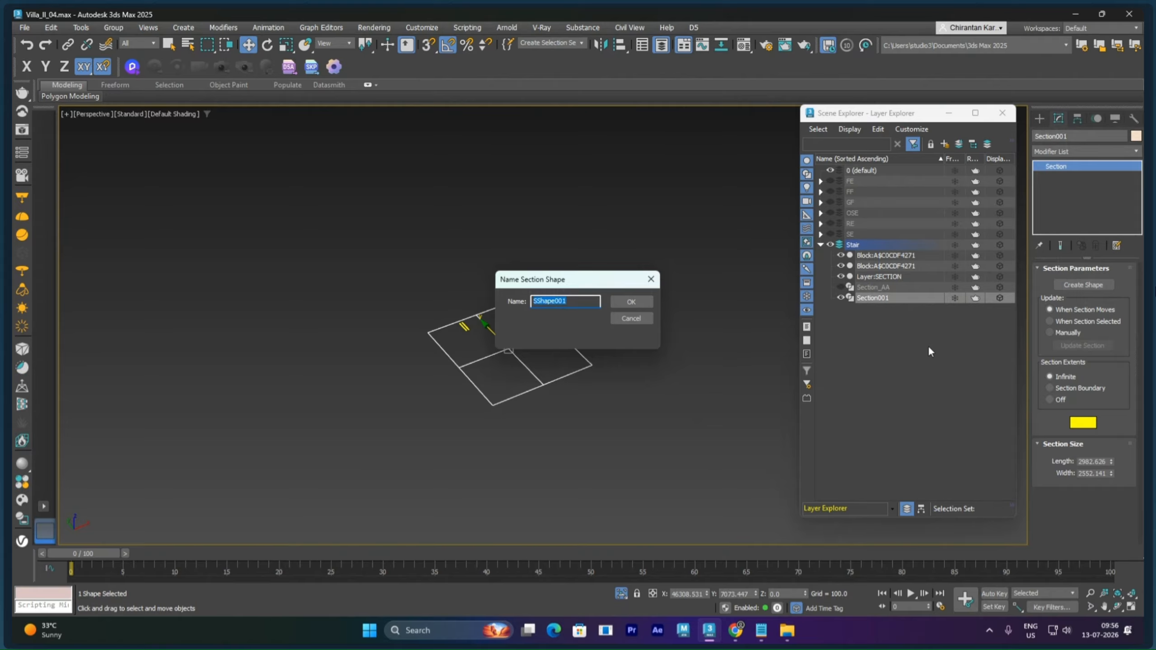
type("j")
key("Return")
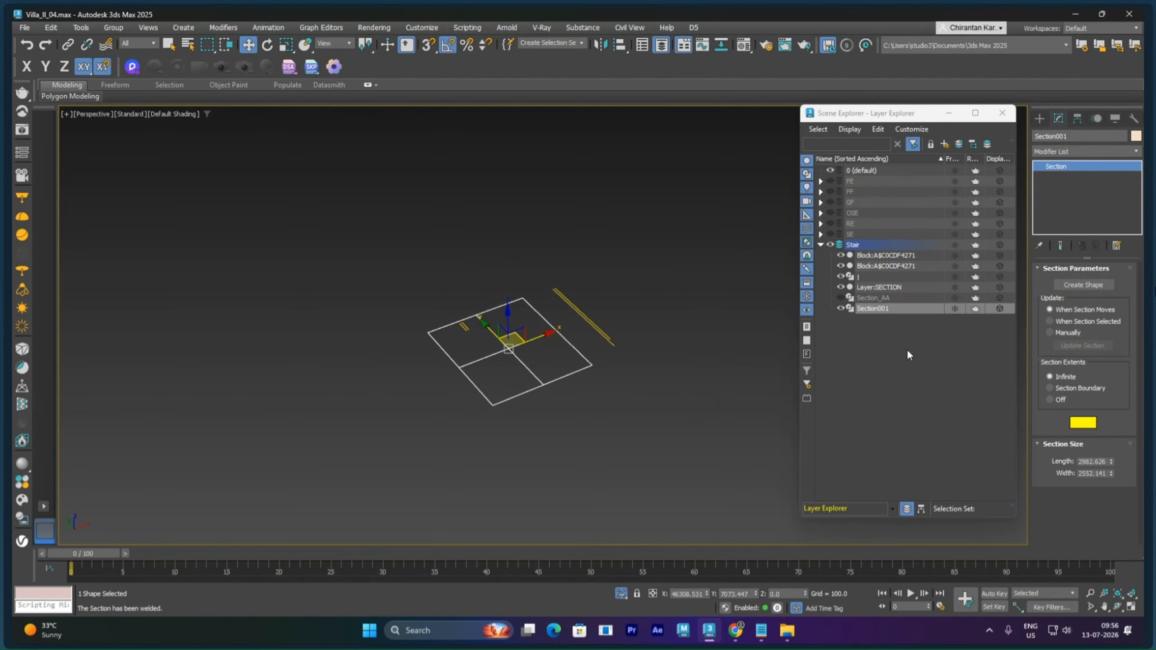
Delete the Section helper object
right_click(673, 329)
left_click(674, 331)
key("Delete")
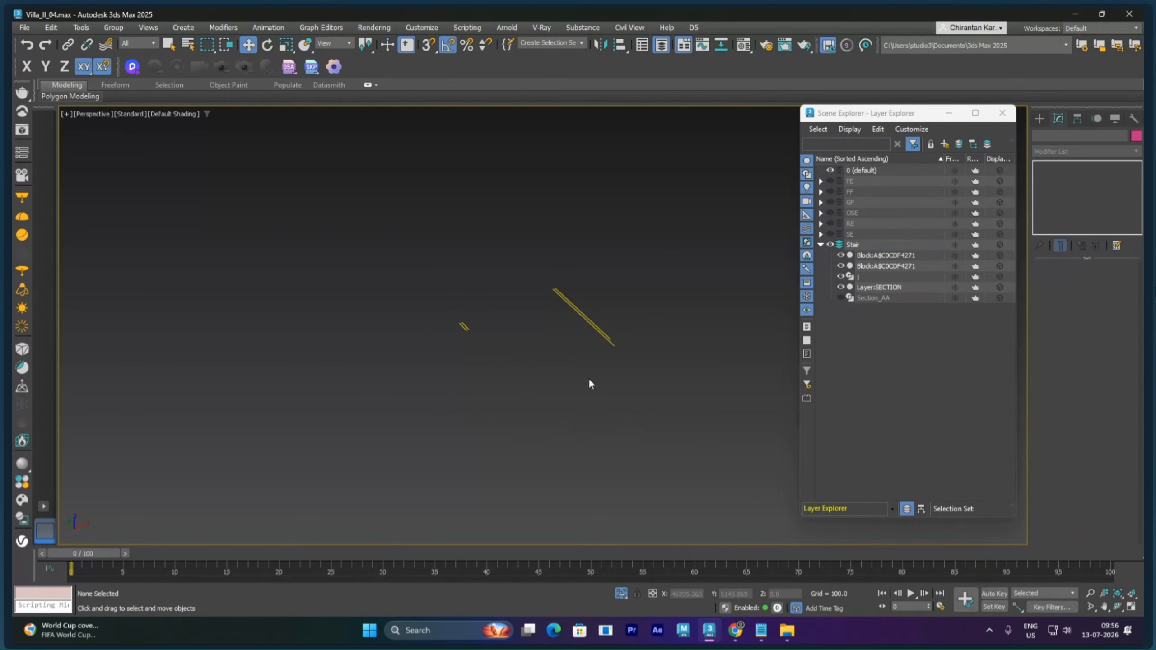
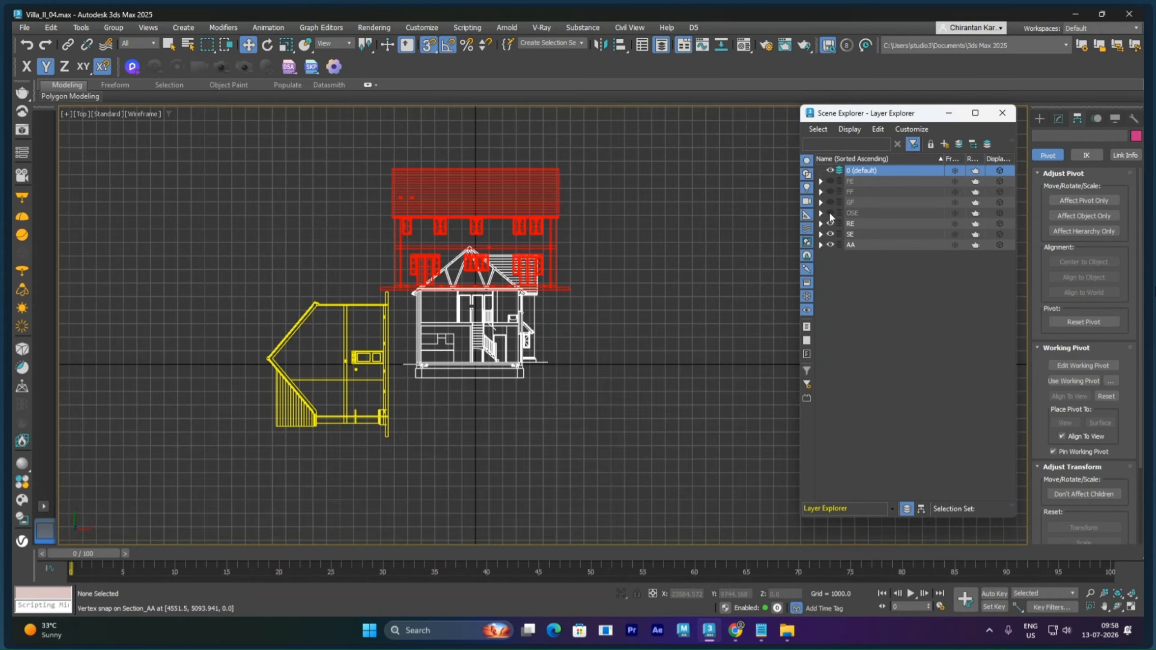
Show the OSE, GF, FF and FE layers and check where Section_AA sits relative to the floor plans
left_click(830, 213)
left_click(829, 202)
left_click(829, 191)
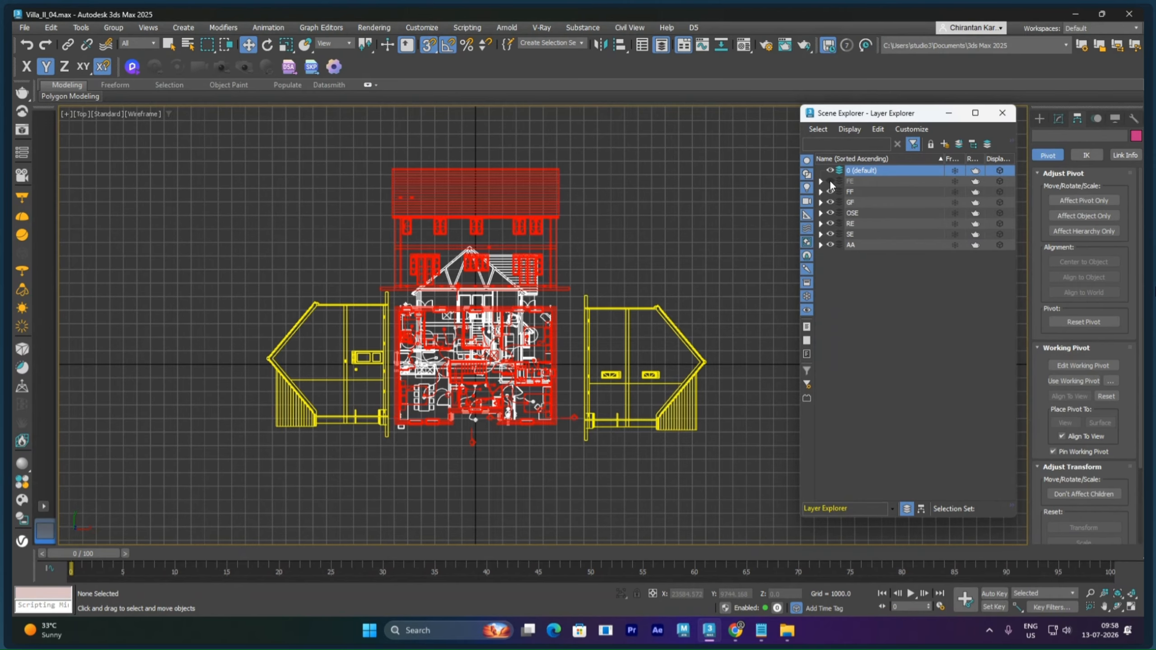
left_click(829, 181)
mouse_move(501, 319)
middle_mouse_down()
mouse_move(484, 310)
mouse_move(461, 241)
middle_mouse_up()
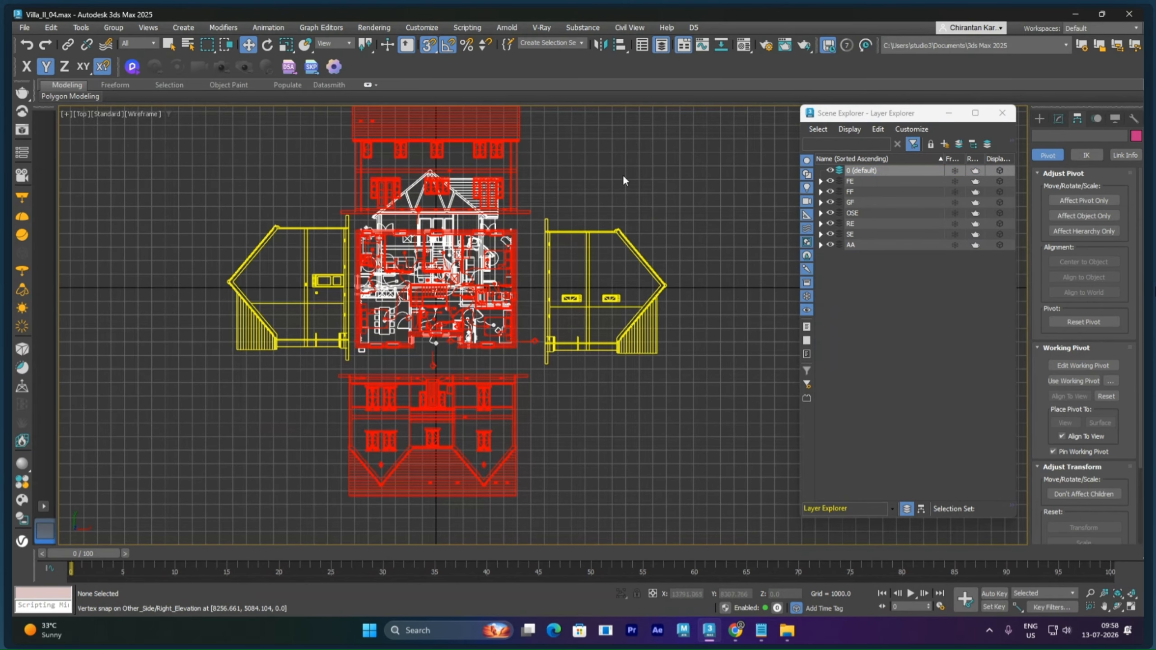
left_click(494, 228)
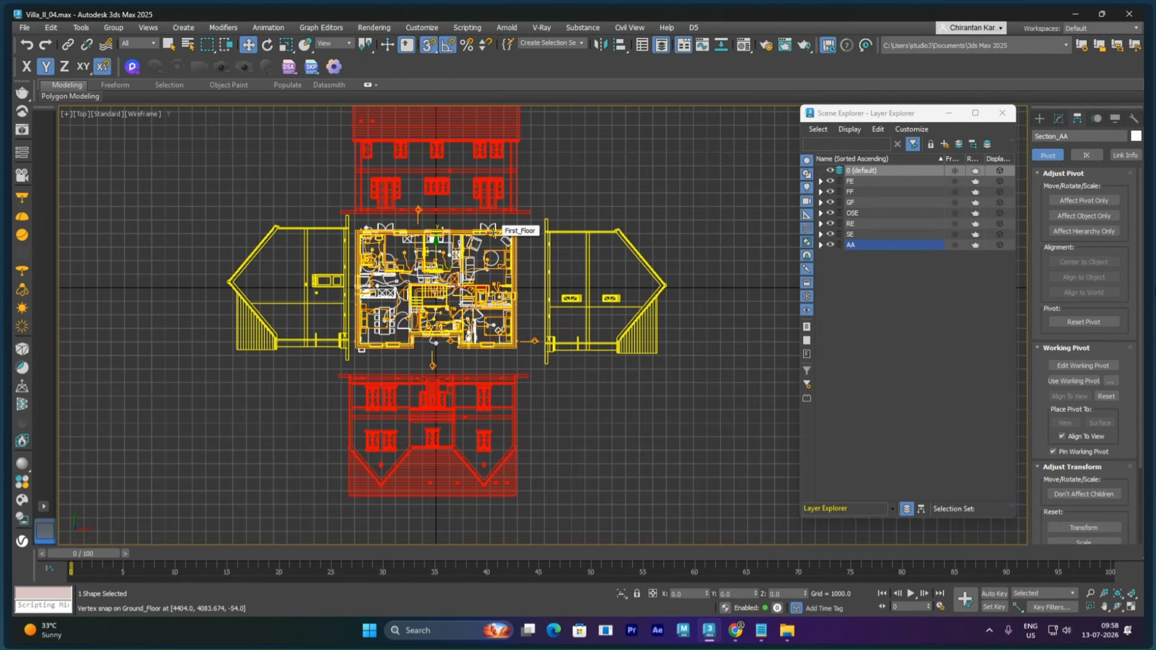
key("ctrl+d")
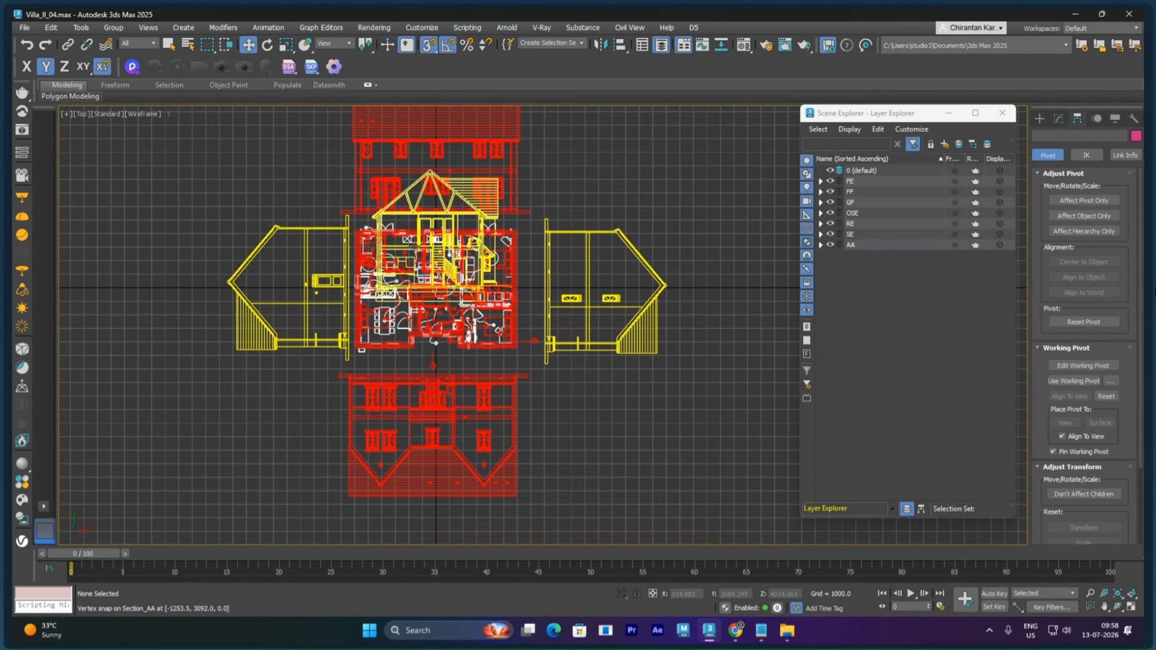
right_click(443, 224)
left_click(459, 229)
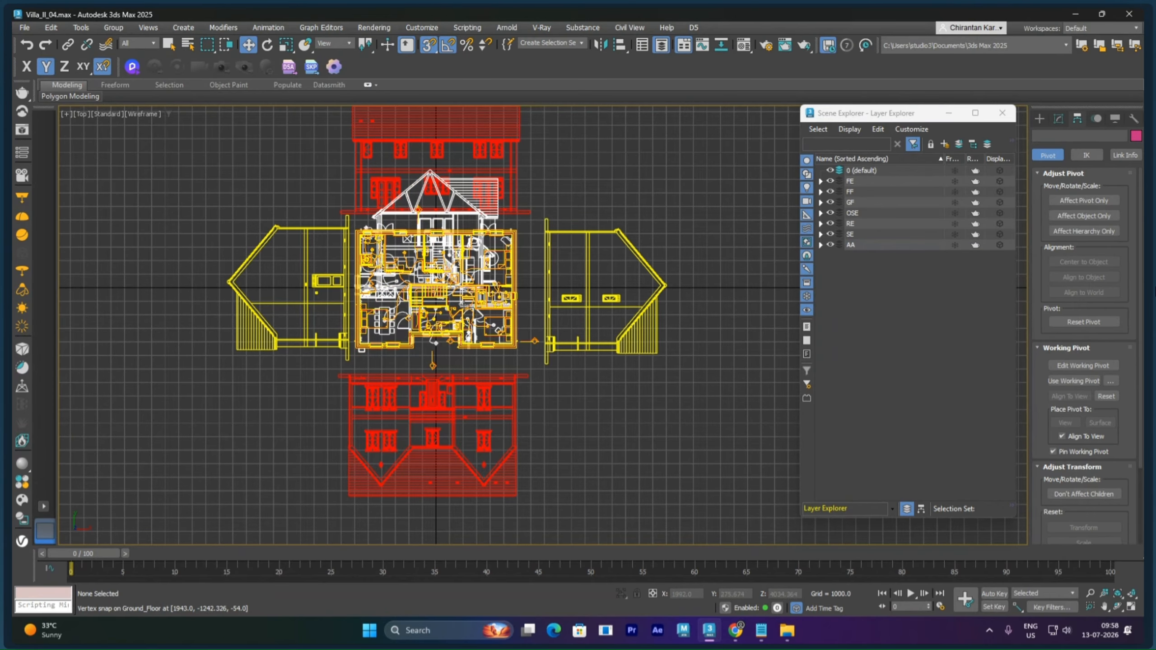
scroll(438, 364, "up", 4)
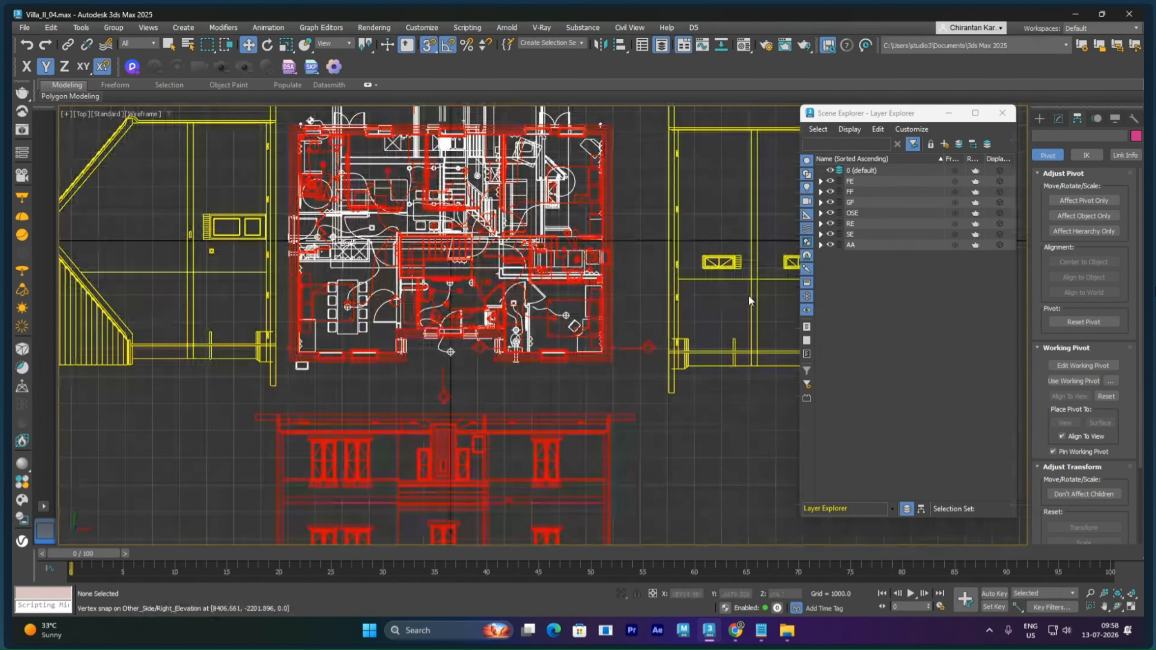
Hide the SE, RE, OSE, GF, FF and FE layers, leaving only the AA section drawing on display
left_click(830, 234)
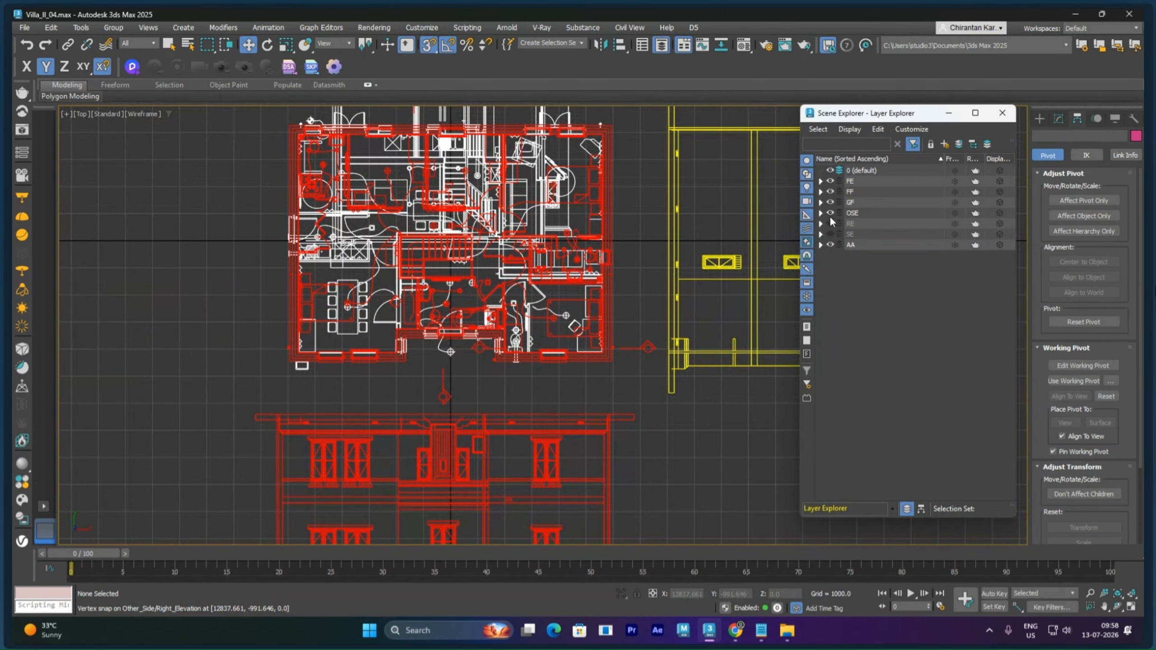
left_click(830, 223)
left_click(831, 213)
left_click(830, 203)
left_click(831, 192)
left_click(830, 181)
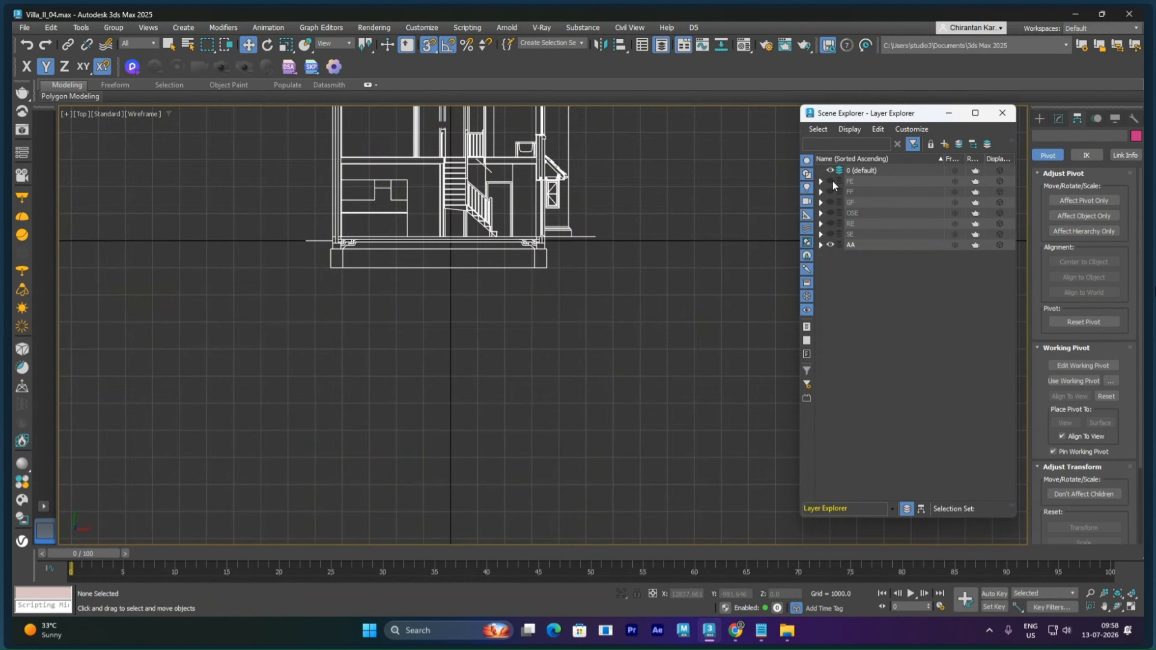
Turn snapping off and move Section_AA about 26842 units along X, away from the origin
scroll(598, 304, "down", 5)
left_click(547, 253)
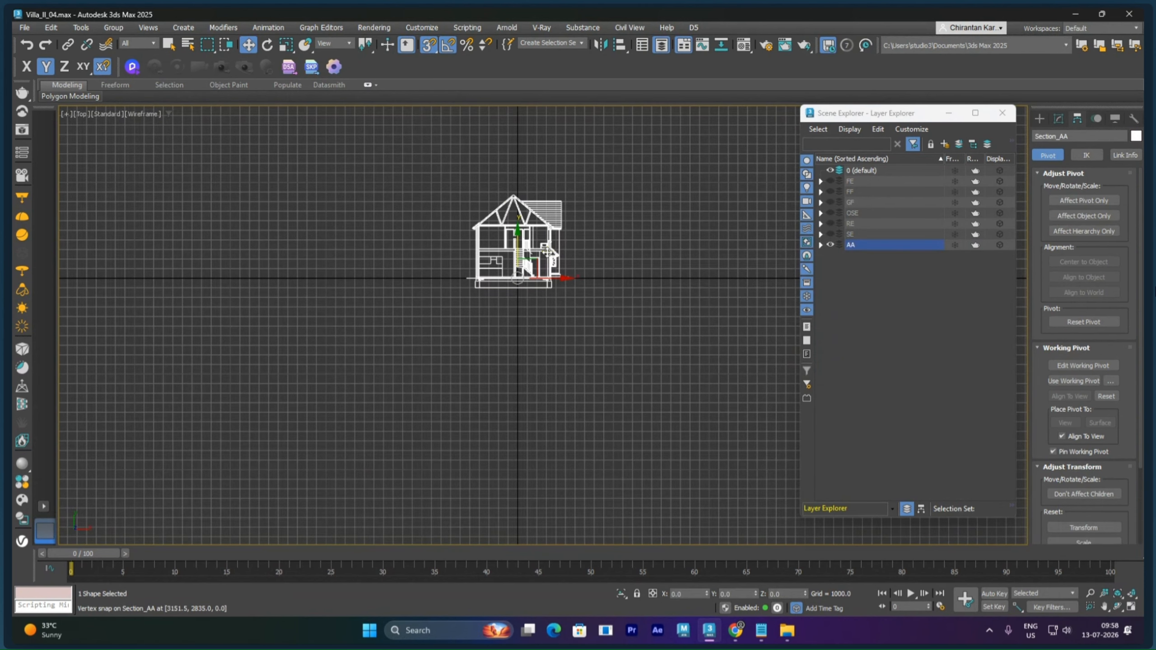
key("s")
key("F5")
left_click_drag(552, 264, 808, 265)
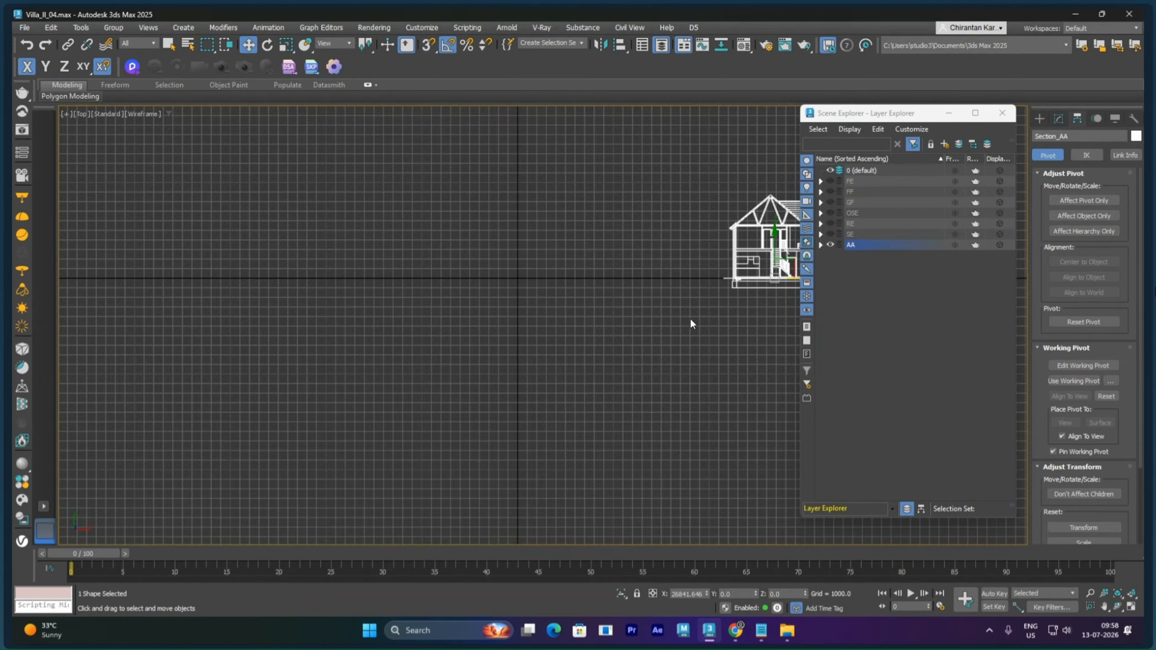
middle_click_drag(690, 318, 492, 392)
Show the SE, RE, OSE, GF, FF and FE layers again and clear the selection
left_click(830, 234)
left_click(830, 223)
left_click(830, 213)
left_click(830, 203)
left_click(830, 192)
left_click(830, 181)
left_click(656, 365)
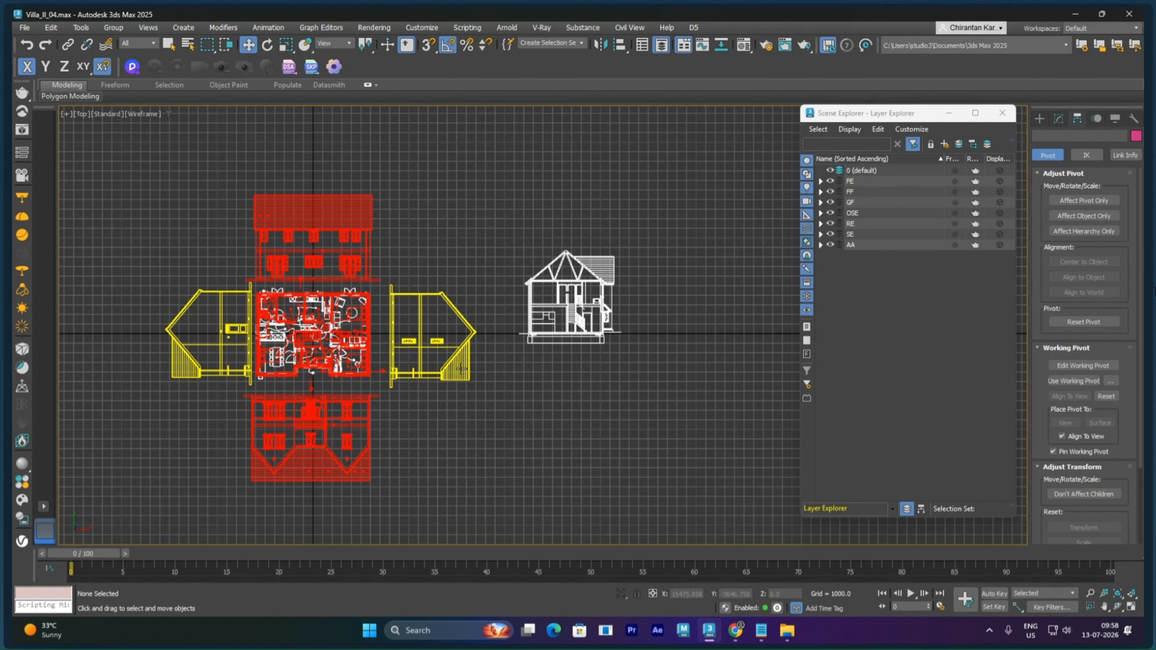
Rotate Section_AA by -90 degrees about Z to match the orientation of the neighbouring side elevation
left_click(565, 334)
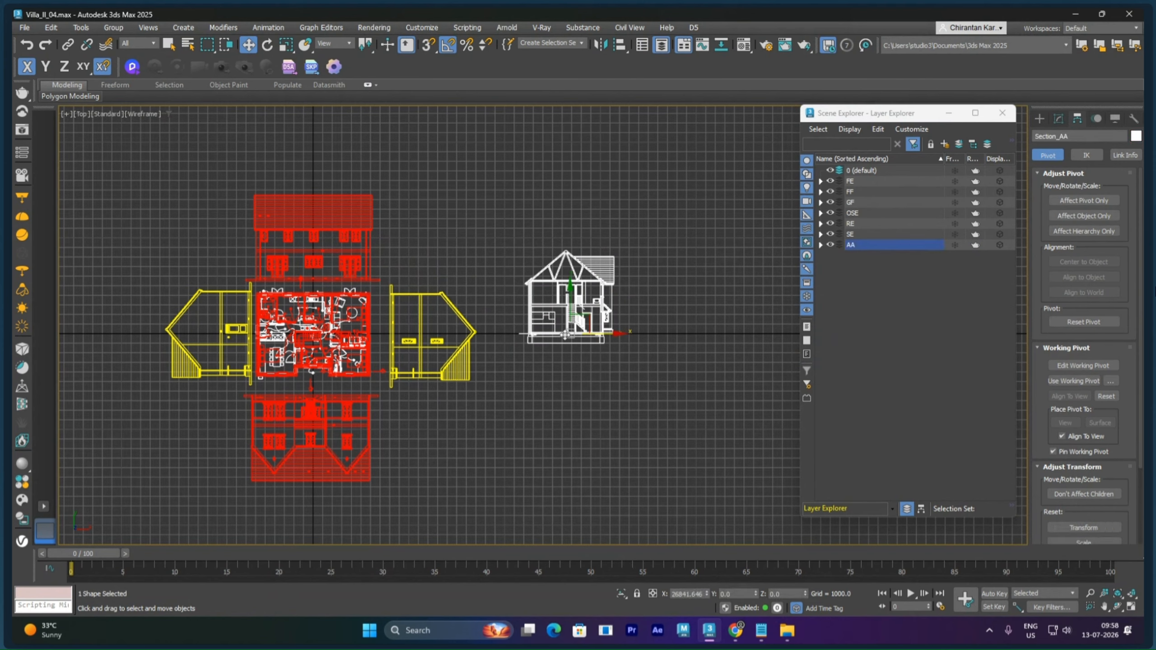
right_click(565, 335)
left_click(588, 355)
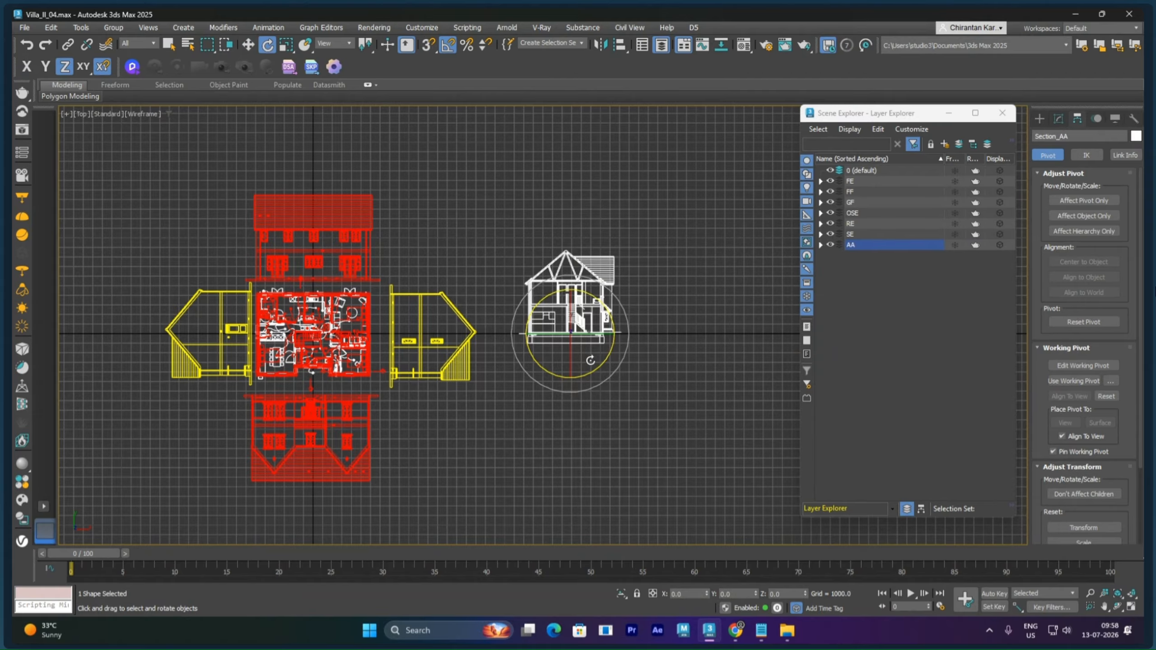
left_click_drag(592, 368, 572, 432)
right_click(680, 386)
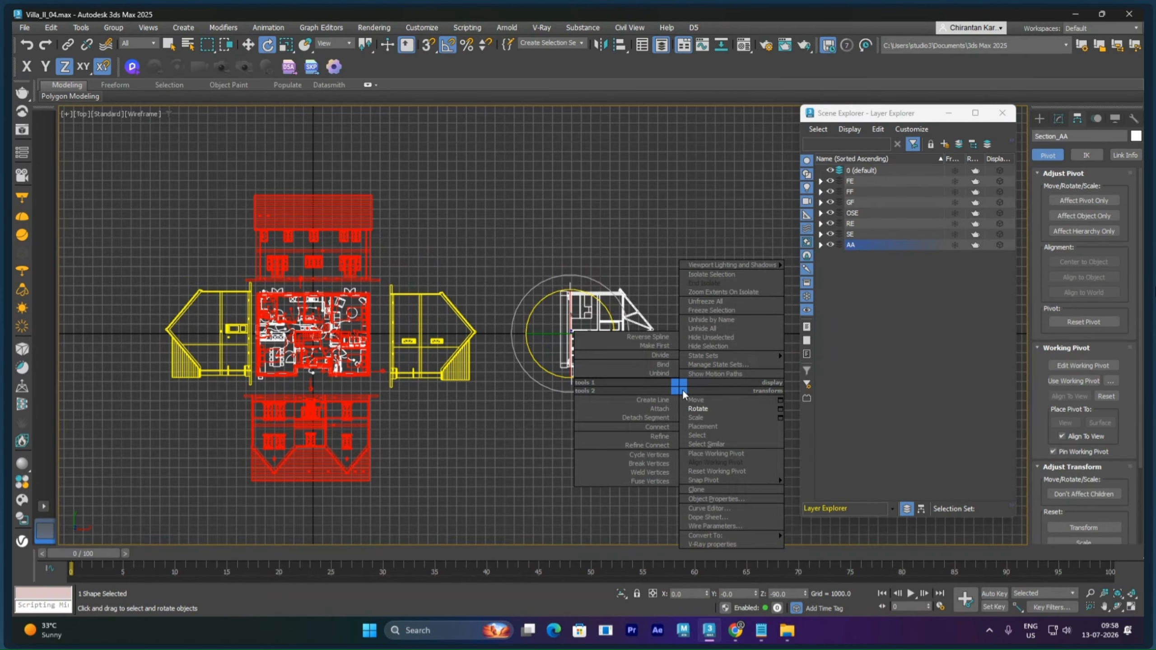
left_click(689, 398)
left_click(648, 407)
middle_click_drag(568, 401, 604, 385)
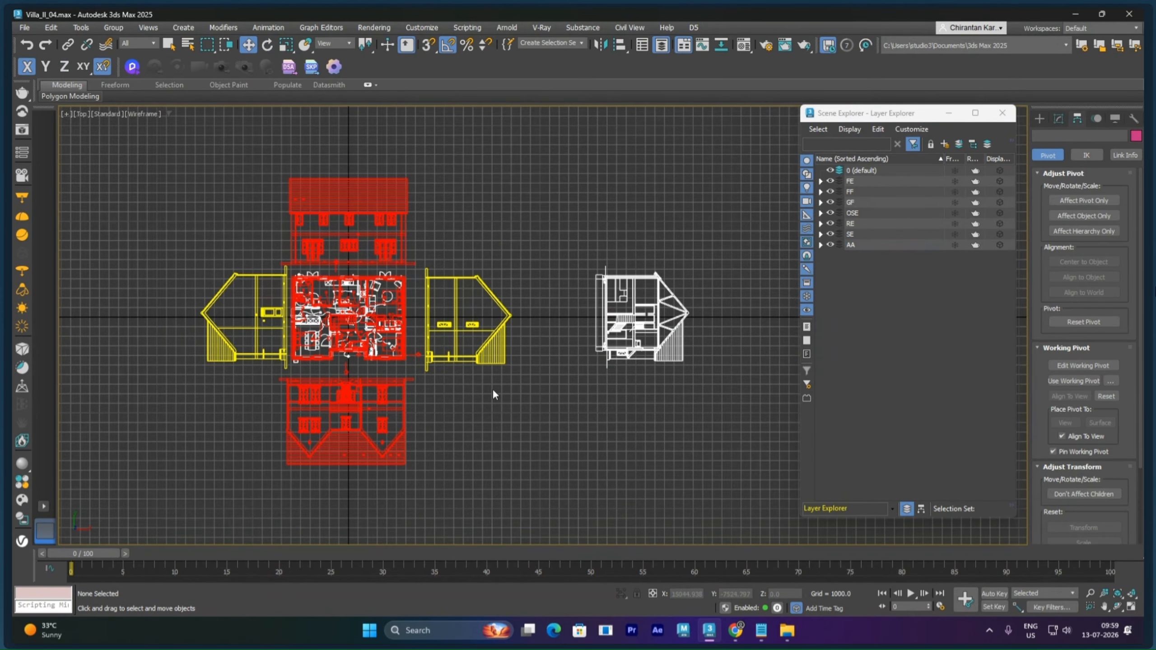
middle_click_drag(495, 395, 544, 395)
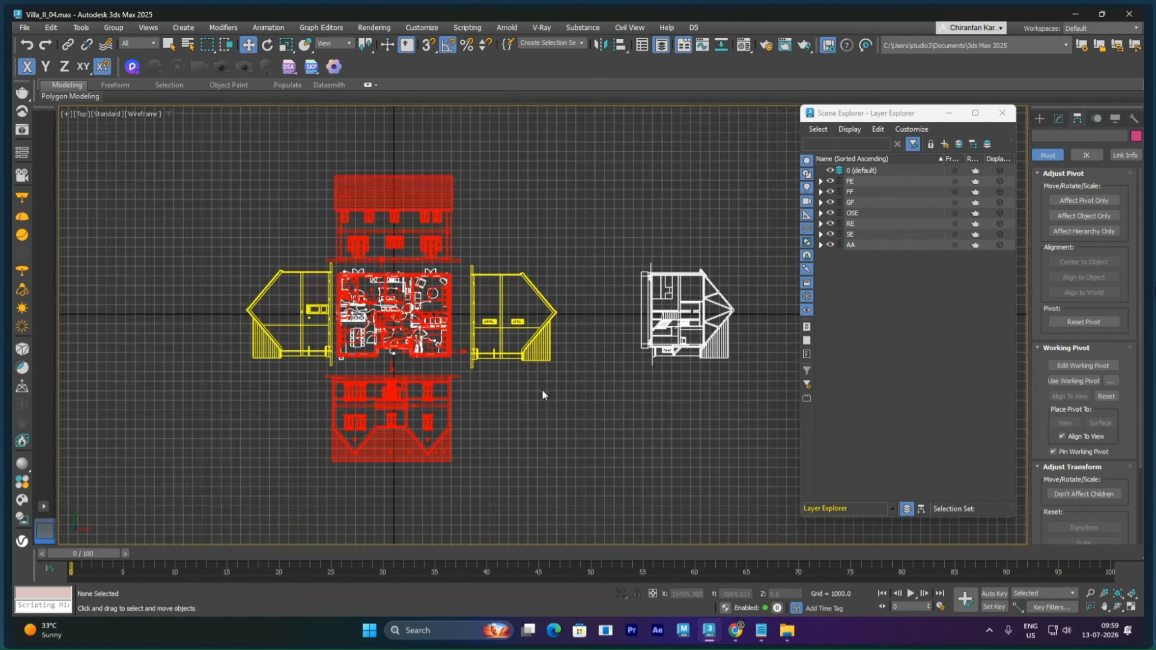
Turn snapping on and move Section_AA in negative X, closer to the yellow other-side elevation
left_click(684, 323)
key("s")
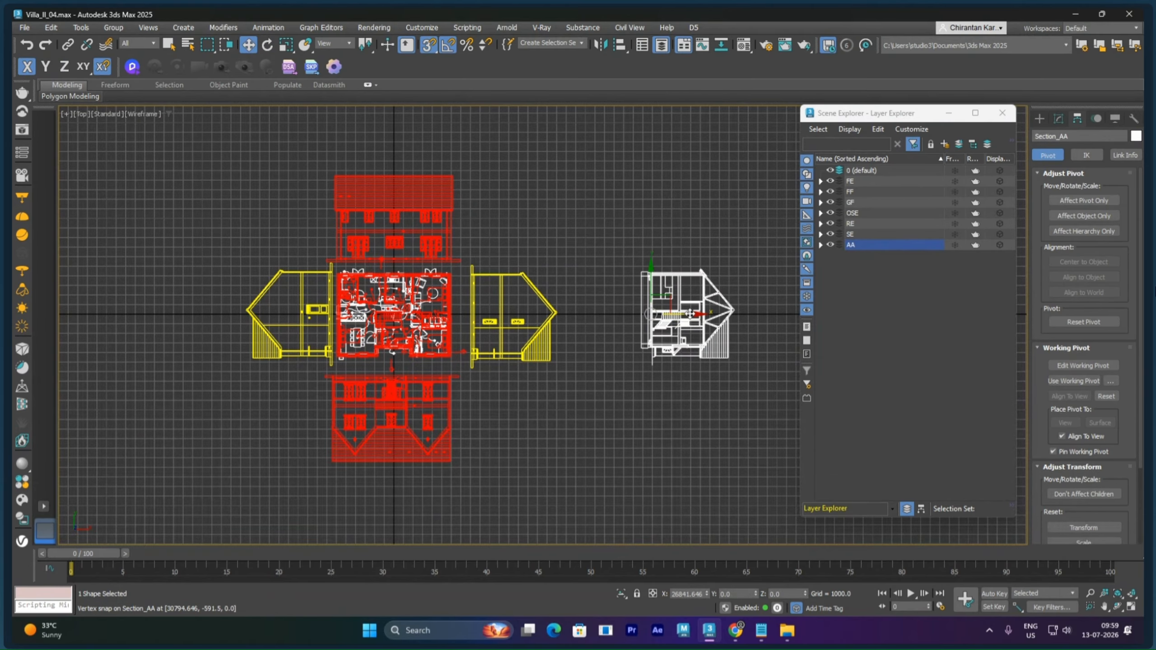
left_click_drag(684, 323, 588, 314)
left_click(577, 366)
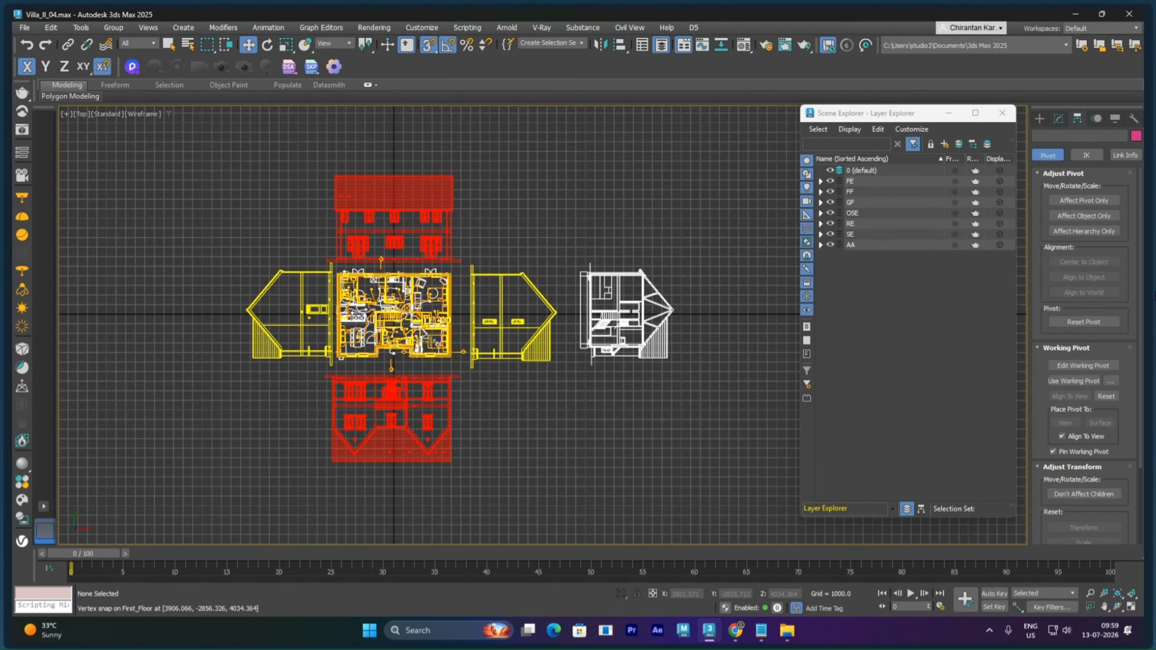
scroll(396, 278, "up", 10)
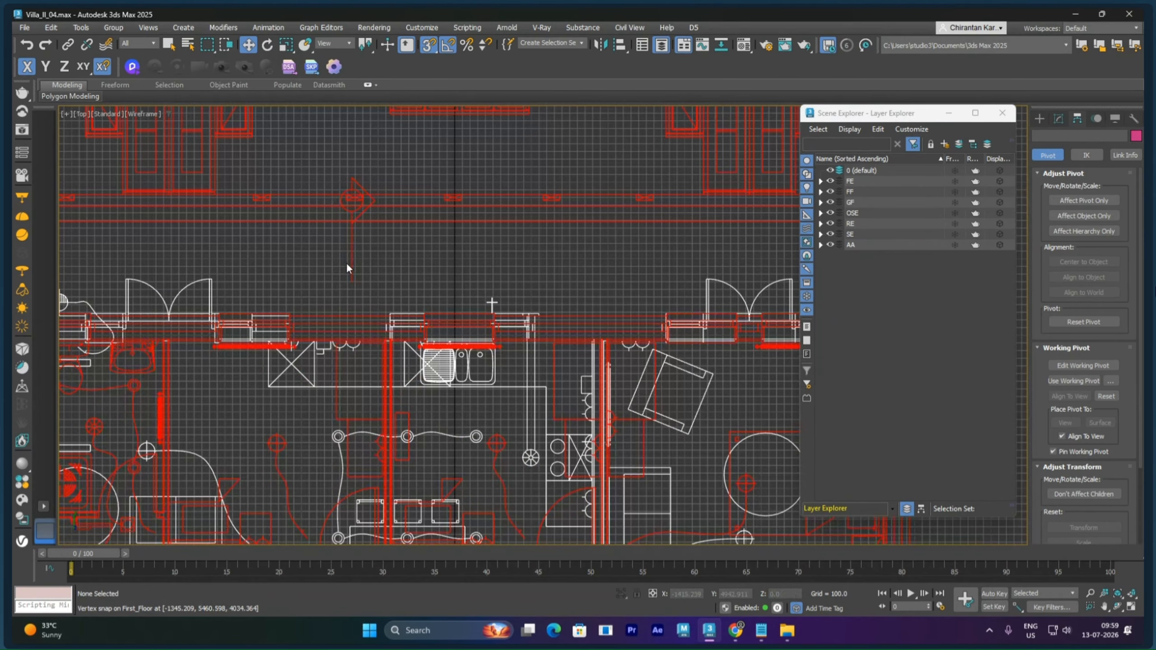
scroll(352, 261, "down", 10)
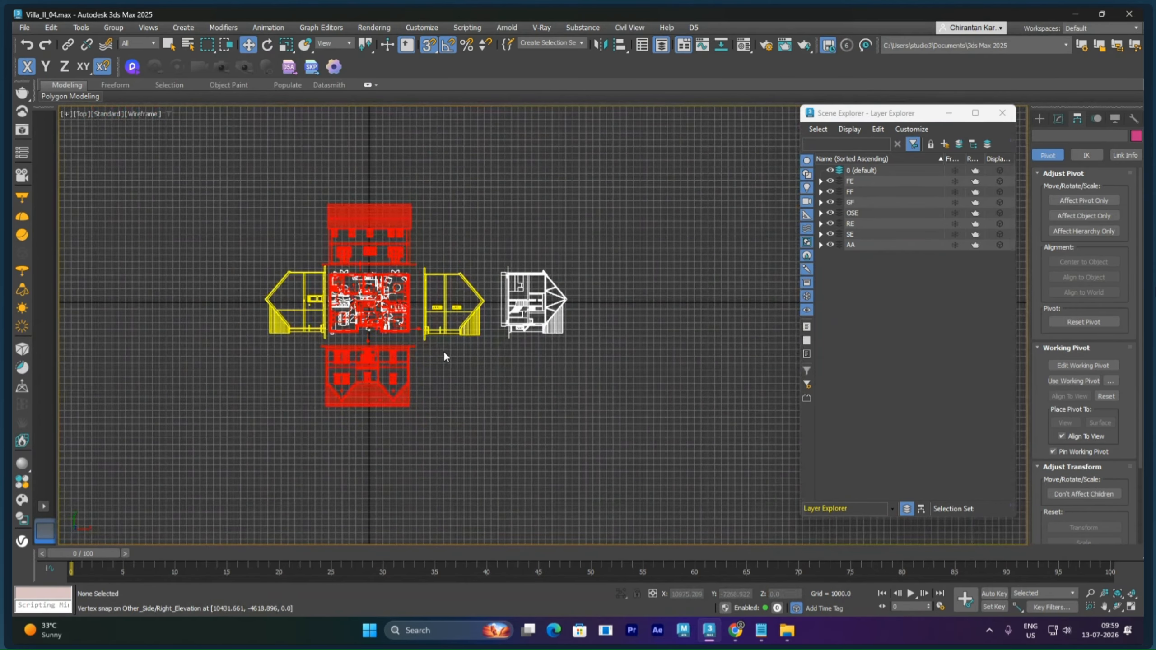
middle_click_drag(443, 351, 425, 374)
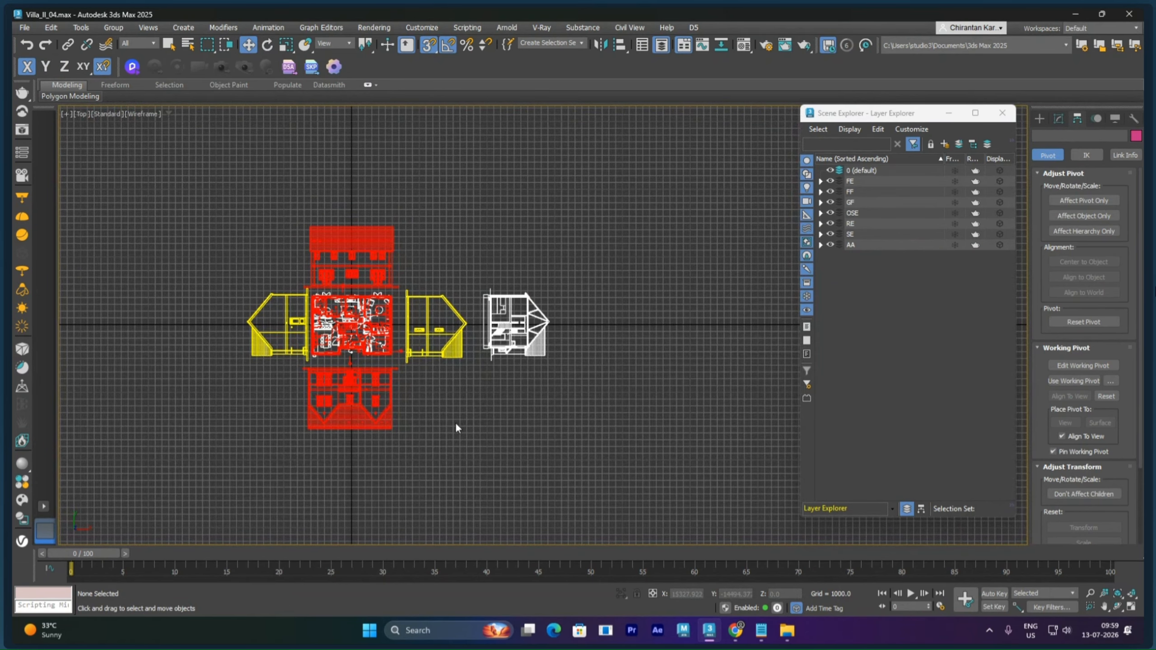
Save the scene, then save an incremented copy as Villa_II_05.max in the Raw_3D_Files folder
key("ctrl+s")
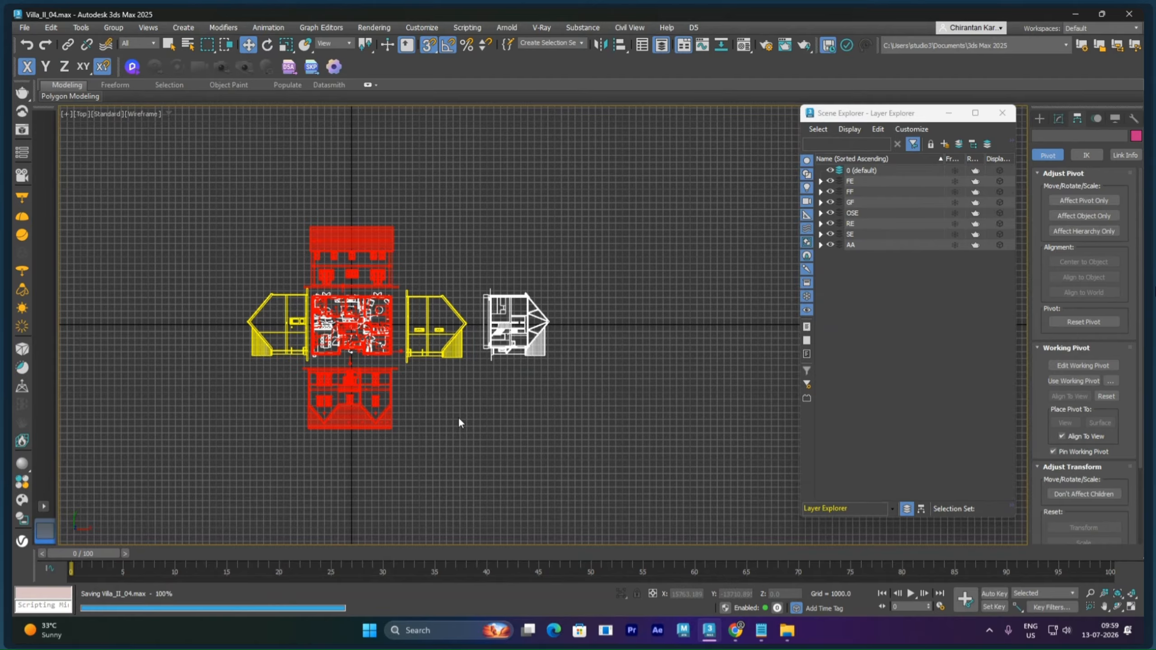
key("alt+f")
key("a")
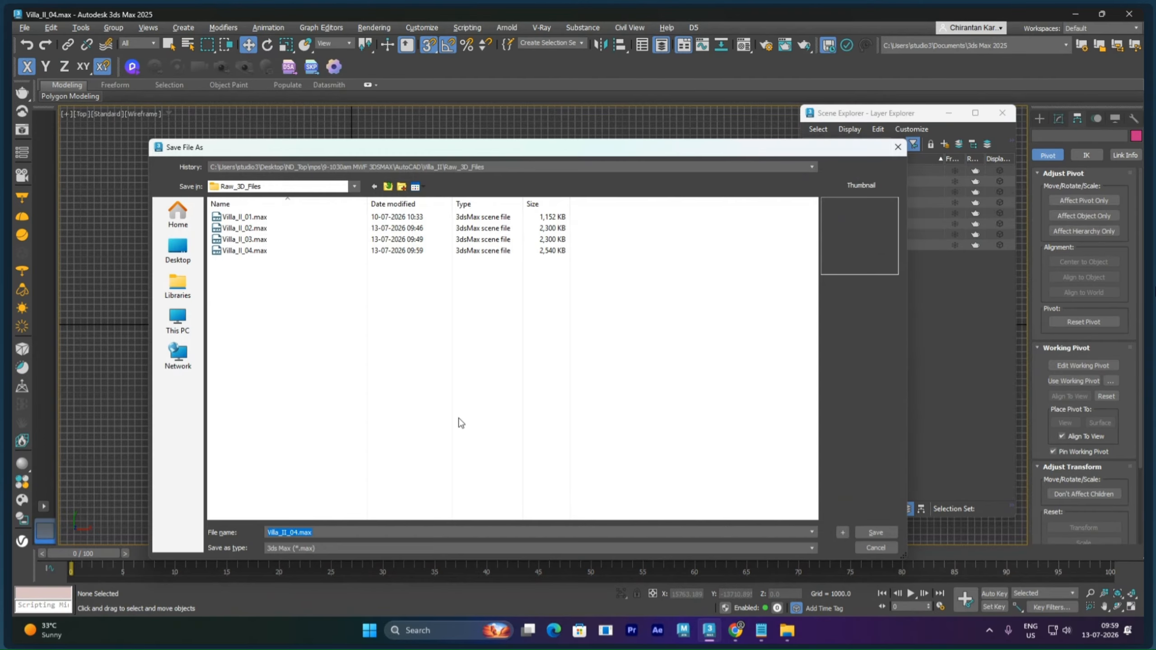
left_click(844, 531)
middle_click_drag(496, 401, 504, 399)
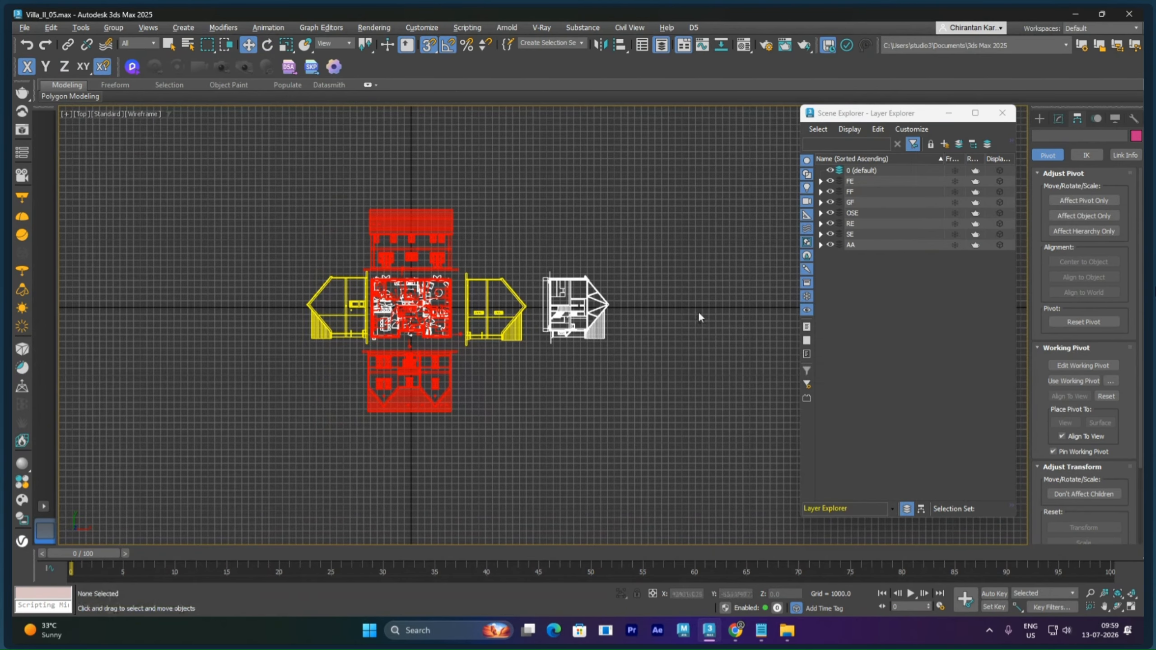
Hide all other layers so that only the ground floor layer GF and the front elevation layer FE are shown
left_click(830, 245)
left_click(830, 234)
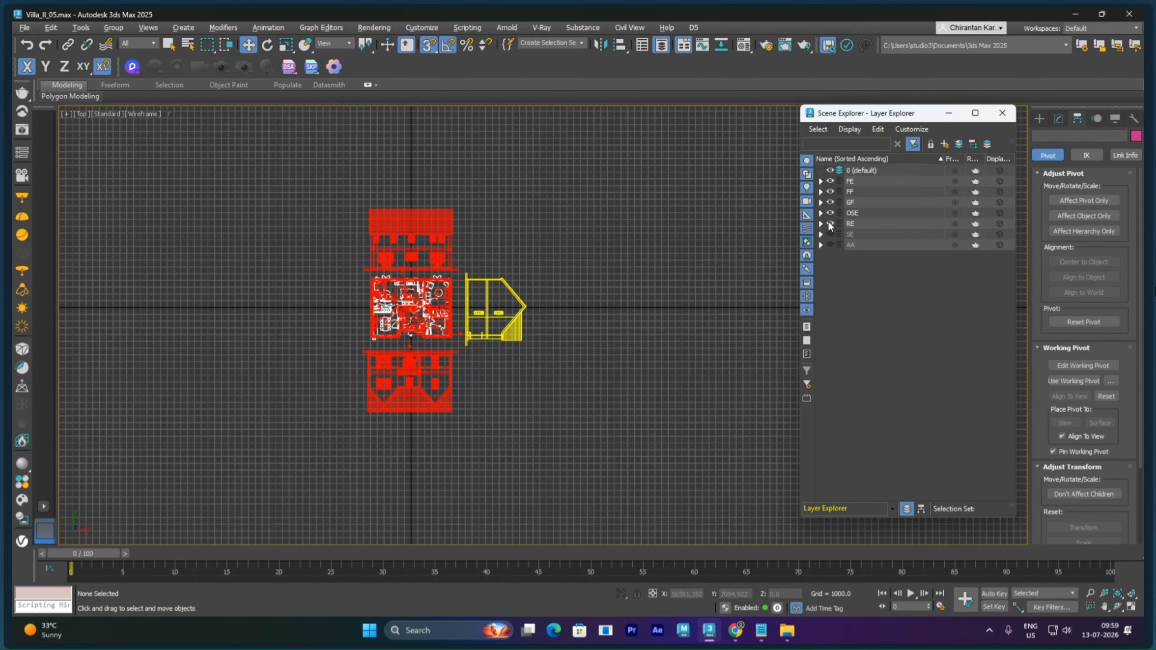
left_click(830, 224)
left_click(831, 213)
left_click(830, 203)
left_click(830, 192)
left_click(829, 180)
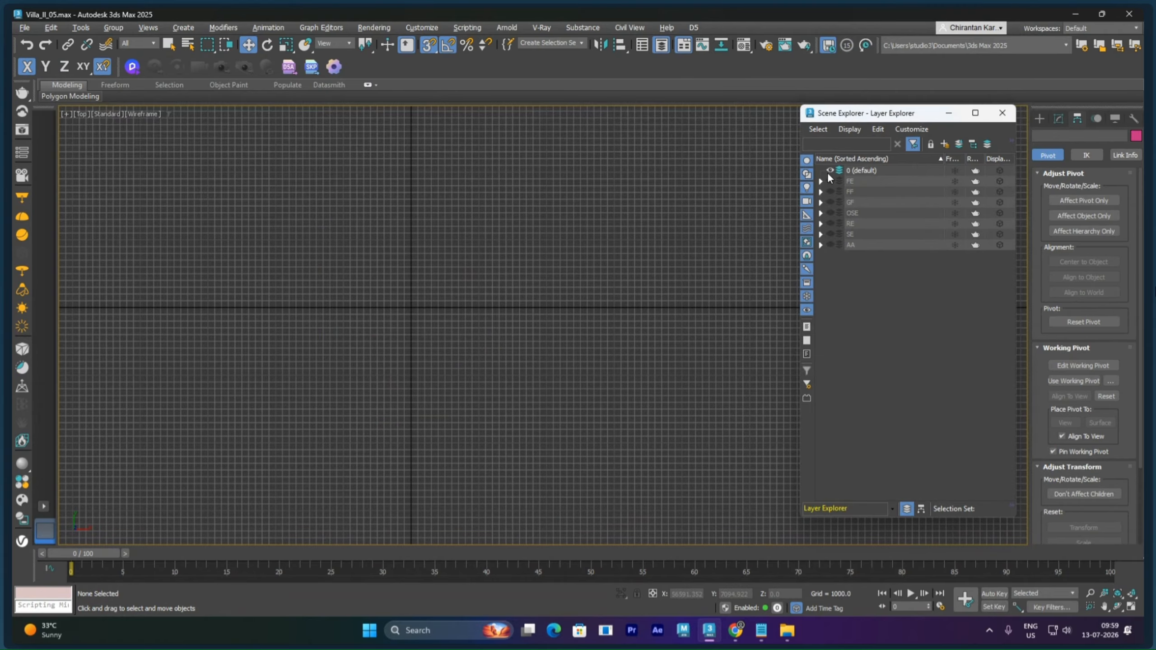
left_click(829, 170)
left_click(830, 203)
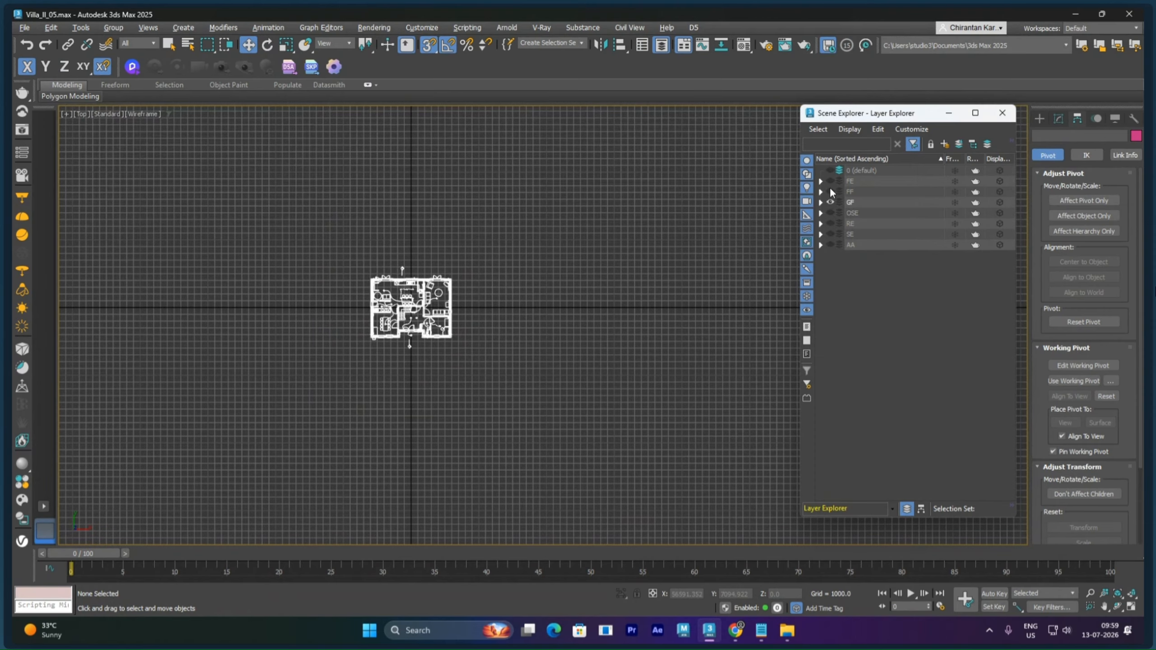
left_click(830, 181)
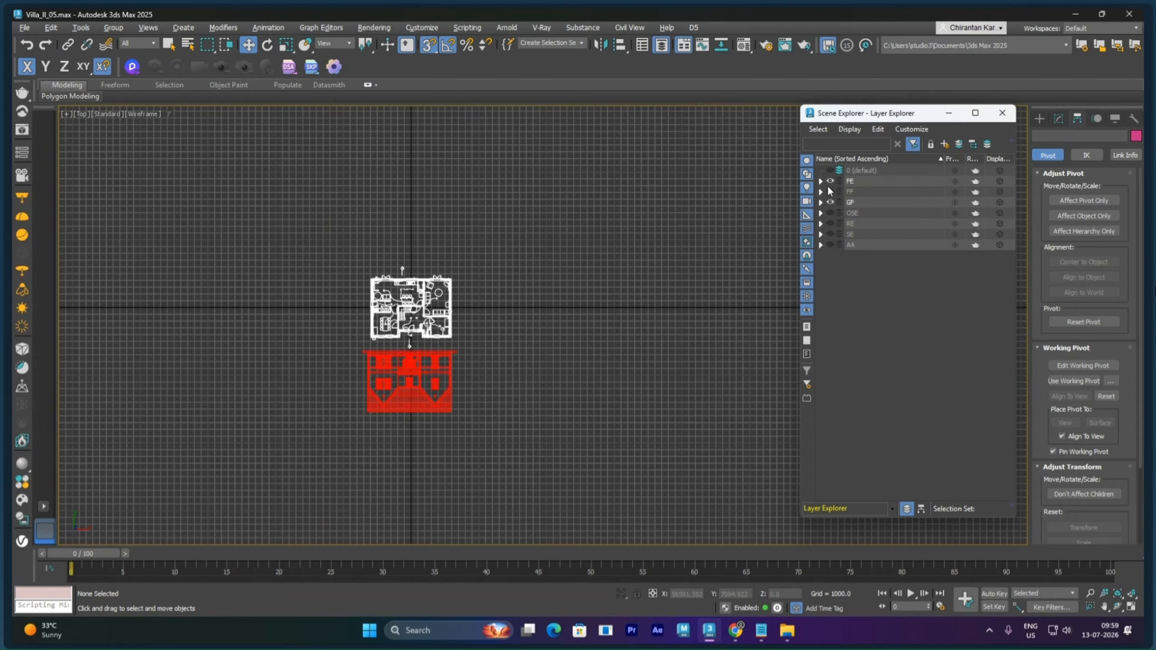
Move Front_Elevation up to the ground floor plan, snapping the corner under its horizontal moulding to the plan's front-left outer wall corner
scroll(361, 359, "up", 8)
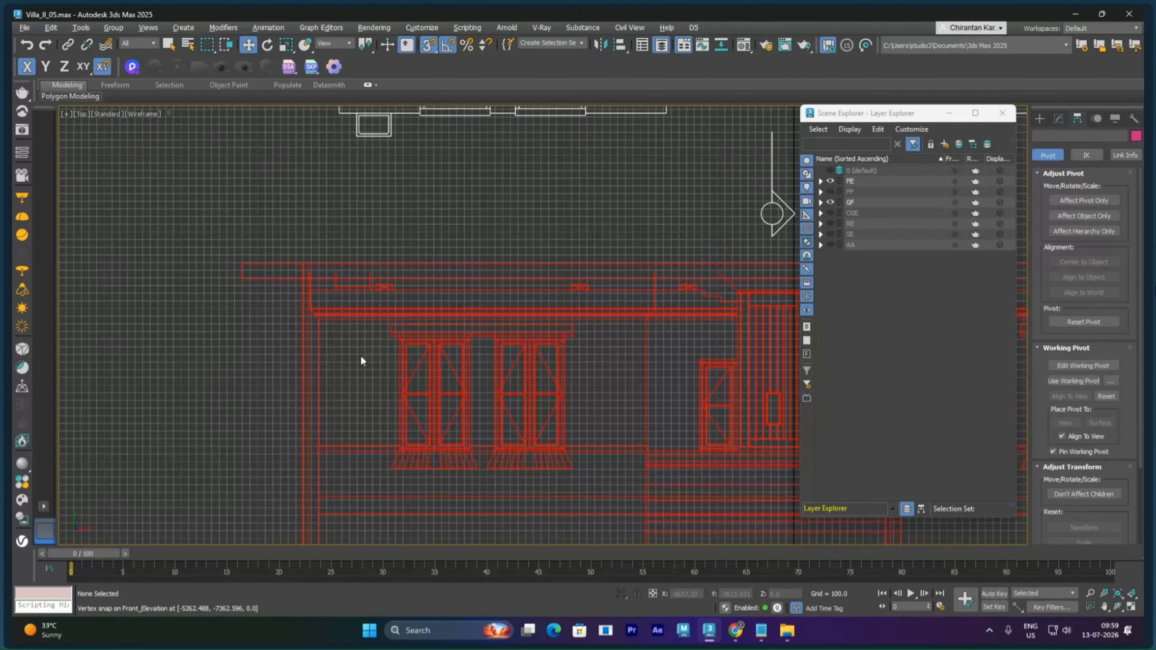
scroll(371, 416, "down", 2)
scroll(371, 413, "up", 6)
scroll(360, 400, "up", 4)
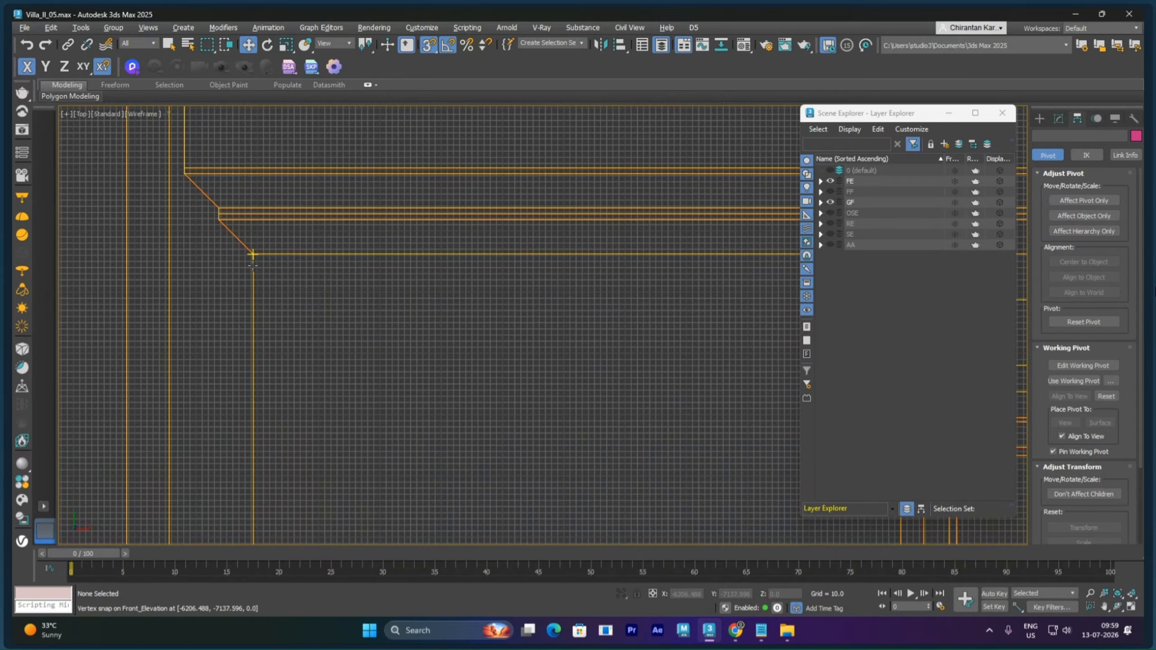
scroll(253, 263, "down", 6)
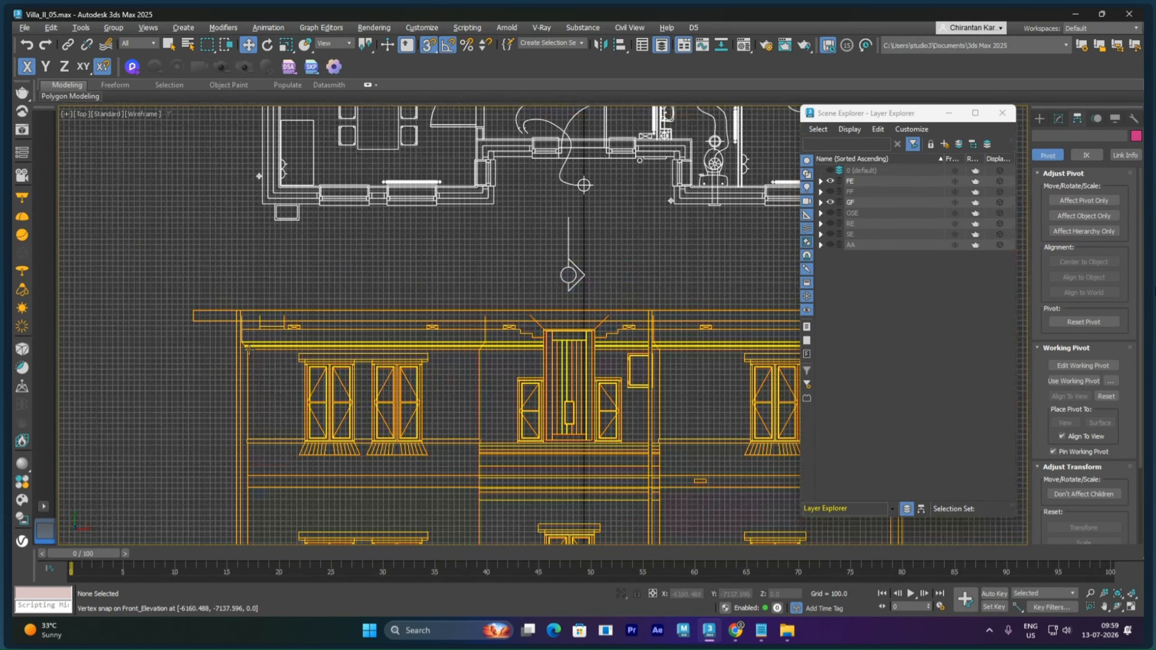
left_click(262, 308)
left_click_drag(262, 308, 250, 263)
scroll(249, 264, "up", 5)
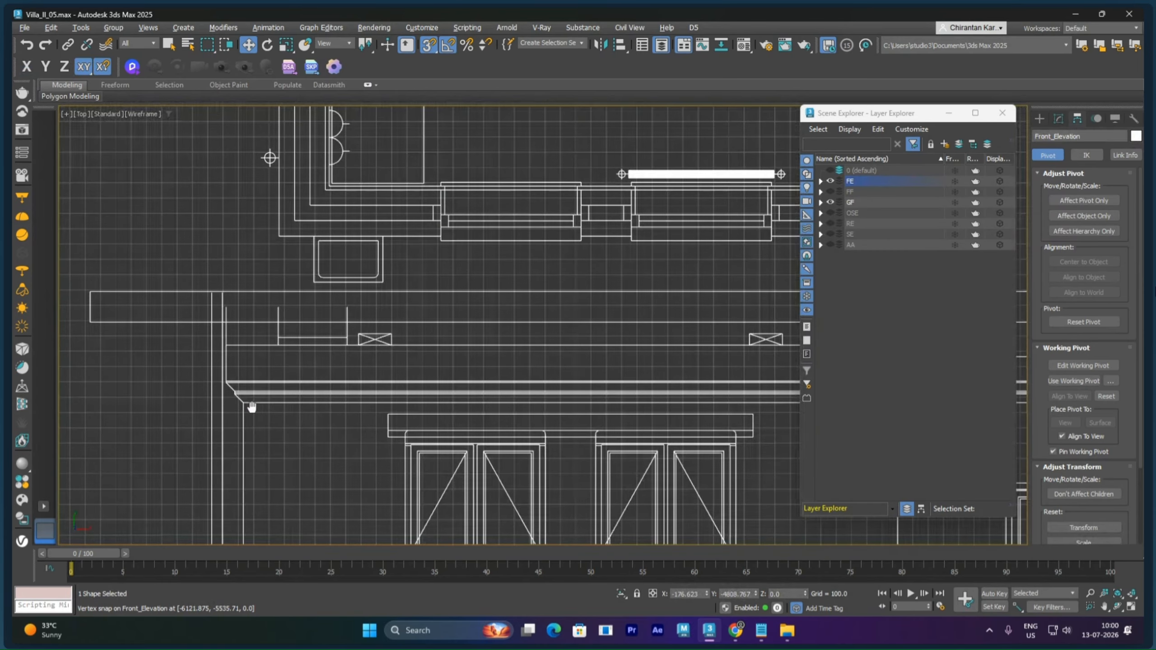
mouse_move(242, 418)
left_mouse_down()
mouse_move(273, 365)
mouse_move(278, 259)
left_mouse_up()
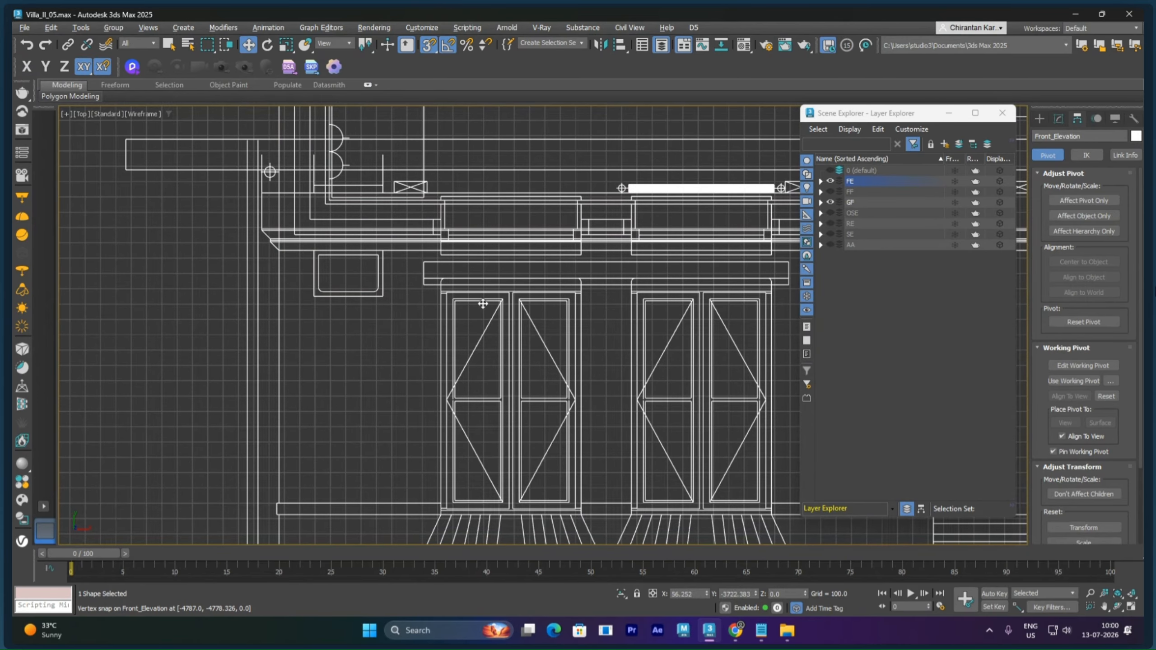
Examine how Front_Elevation's walls, windows and entrance line up with the ground floor plan along the whole front
middle_click_drag(696, 338, 338, 305)
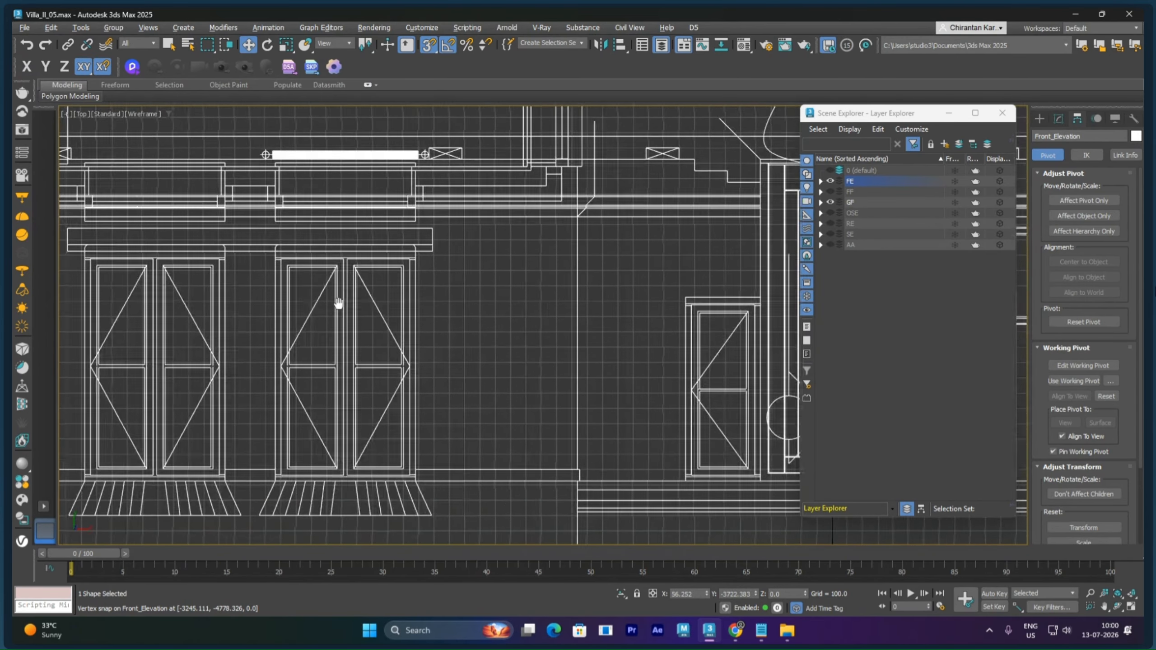
middle_click_drag(523, 305, 255, 349)
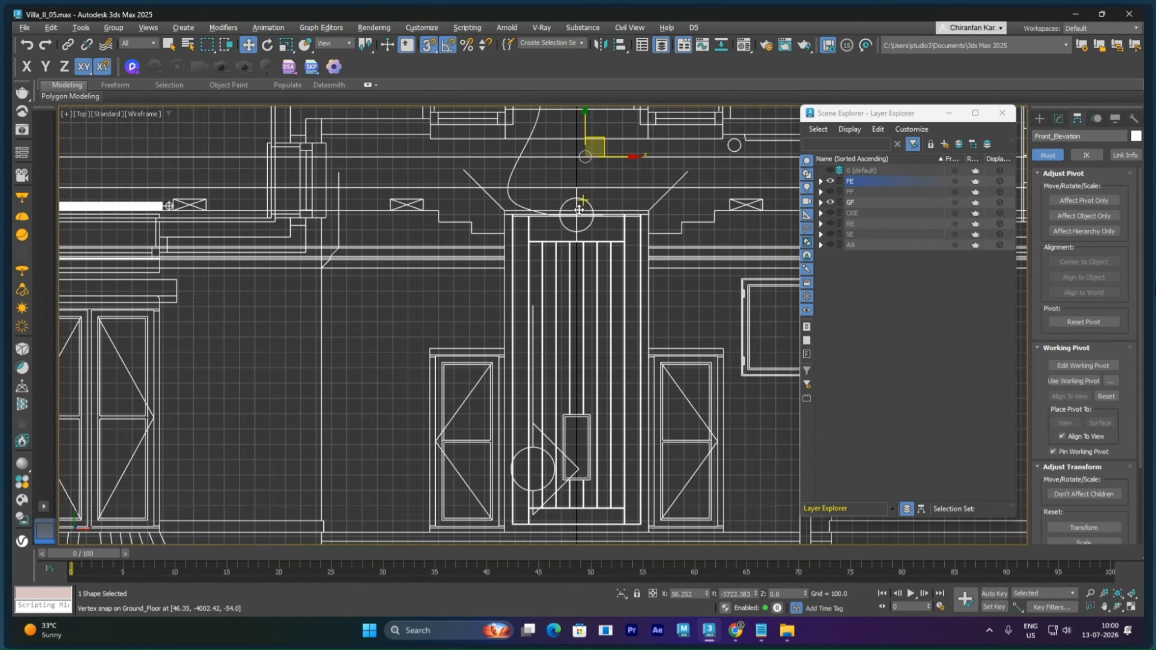
scroll(580, 286, "down", 2)
middle_click_drag(580, 225, 564, 302)
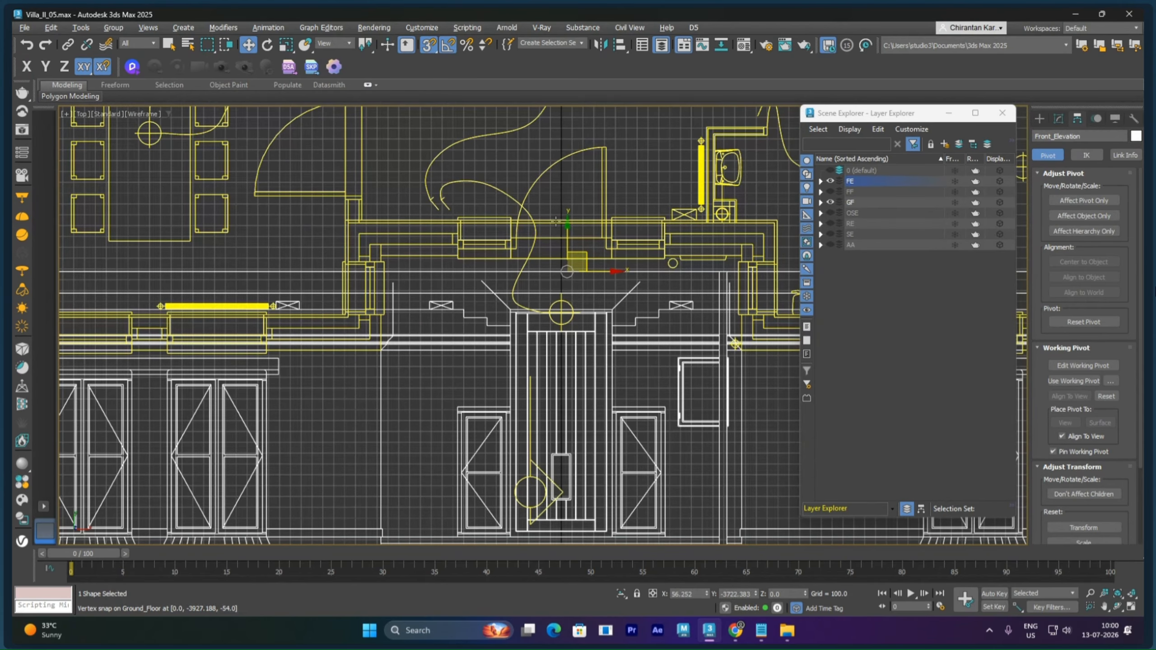
middle_click_drag(687, 346, 325, 326)
scroll(370, 326, "down", 2)
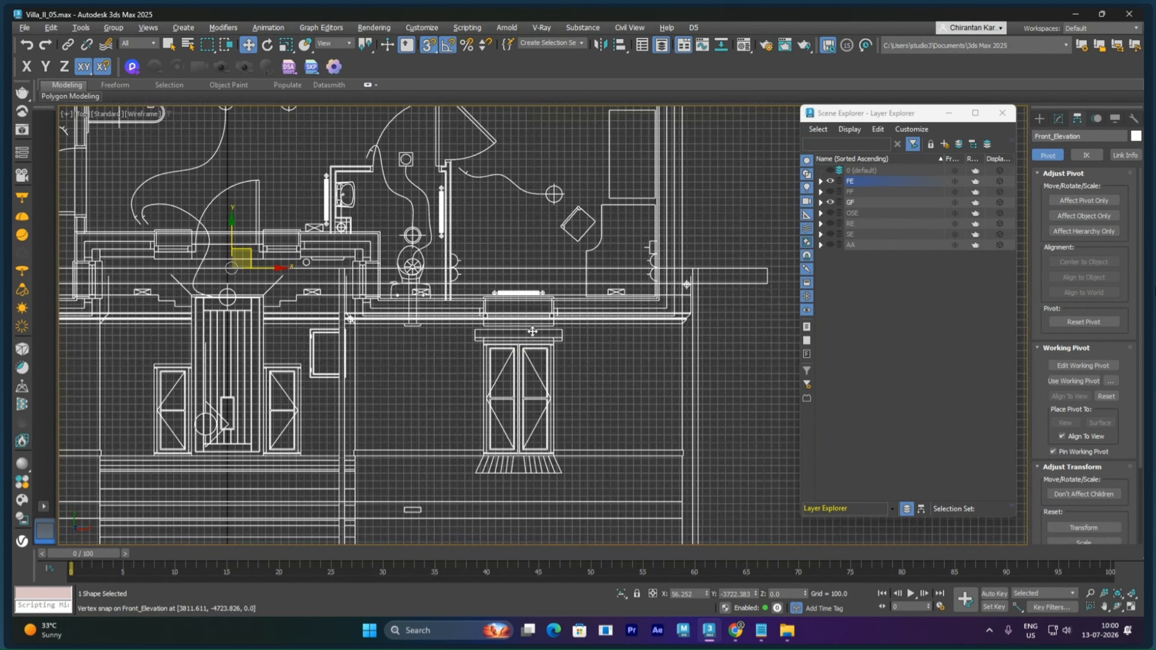
scroll(533, 332, "down", 4)
scroll(365, 310, "up", 6)
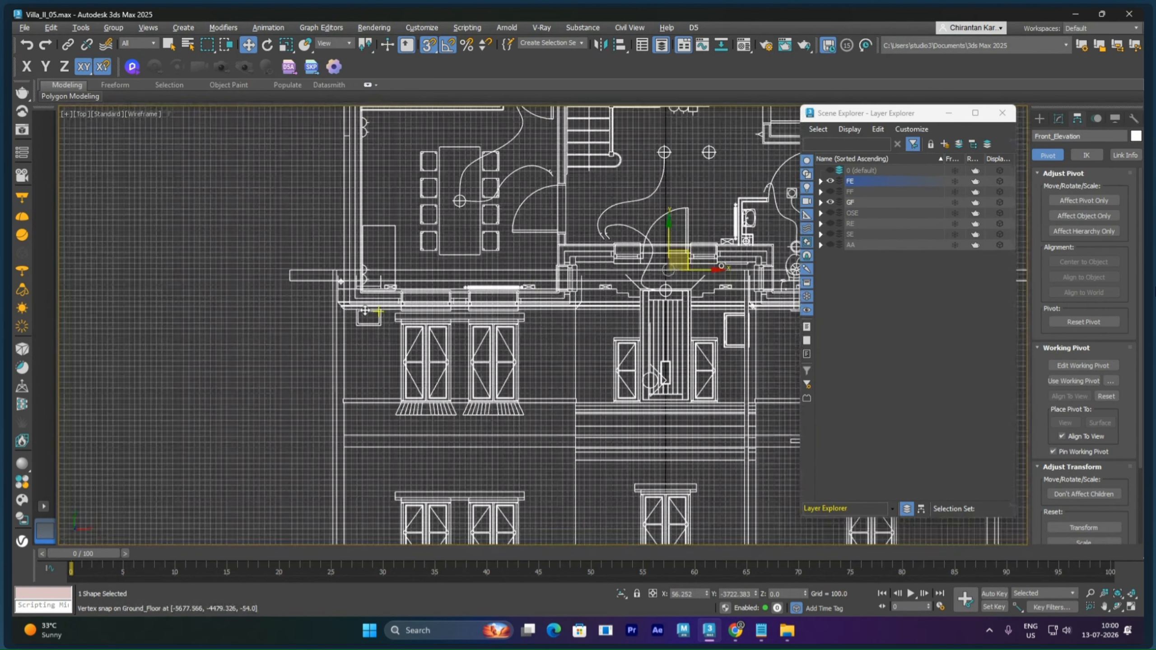
scroll(304, 299, "up", 8)
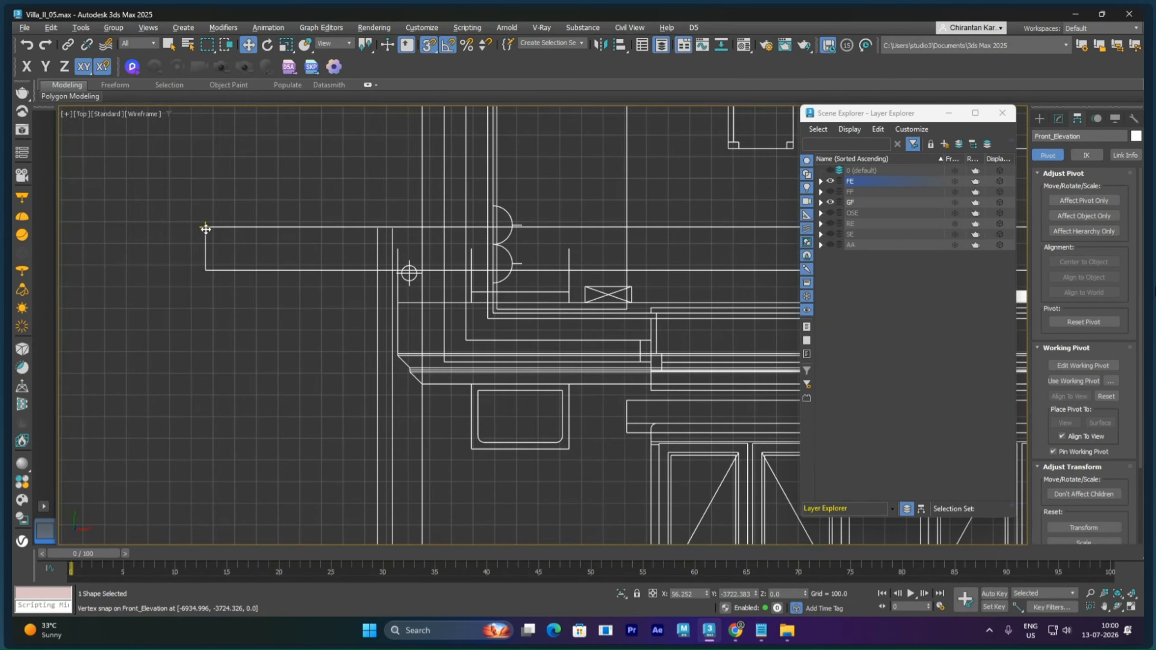
Move Front_Elevation along Y only, snapping its outermost base edge to the plan's front wall corner, and save the scene
key("F6")
left_click_drag(206, 229, 417, 380)
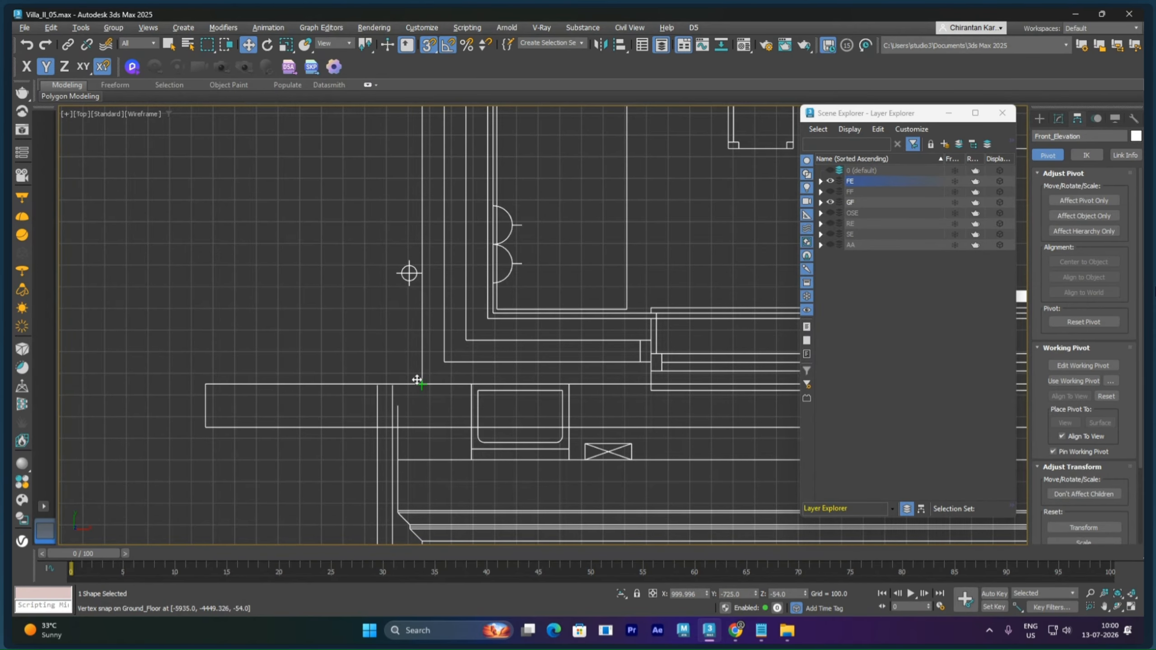
scroll(417, 380, "down", 10)
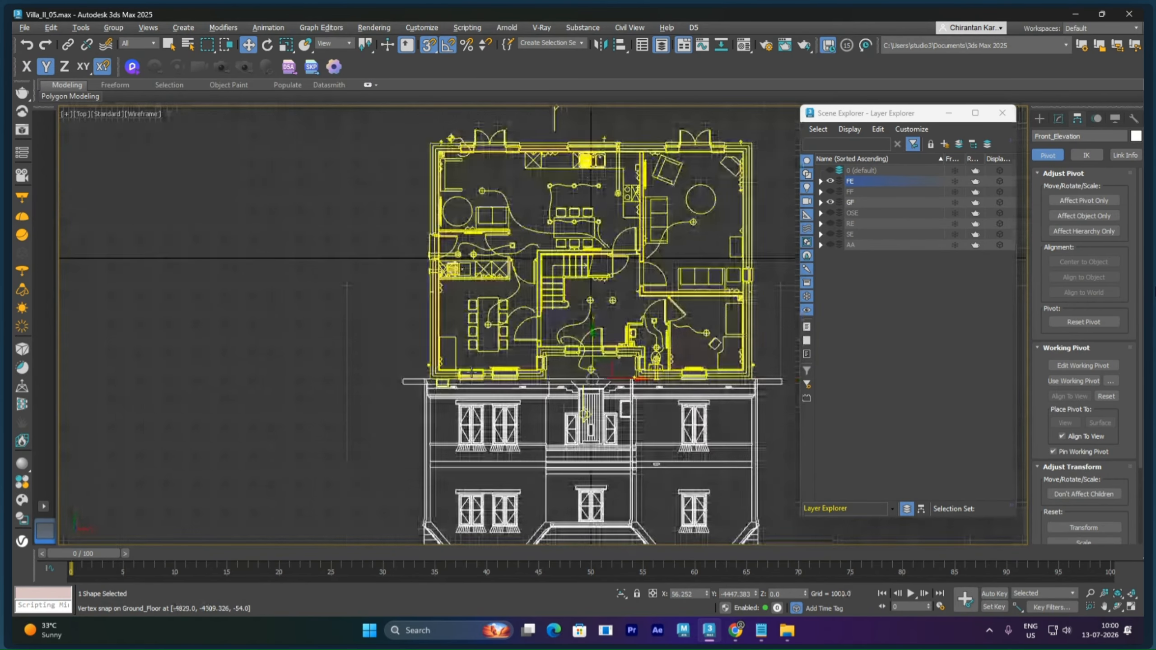
scroll(472, 373, "down", 2)
middle_click_drag(529, 368, 418, 330)
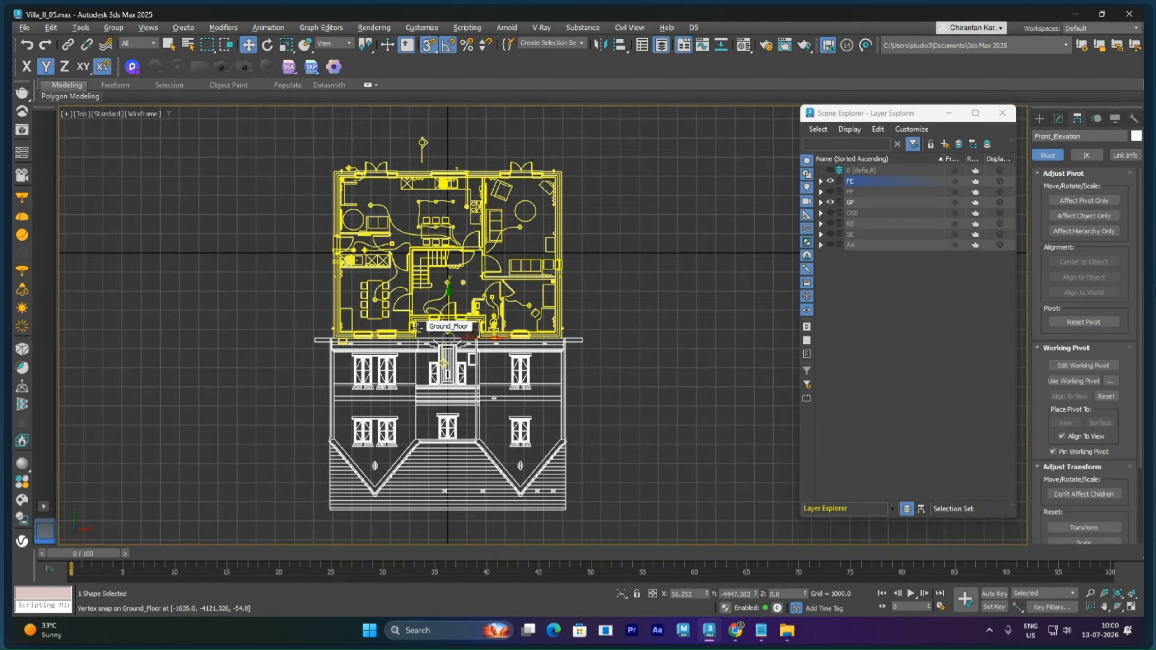
key("ctrl+s")
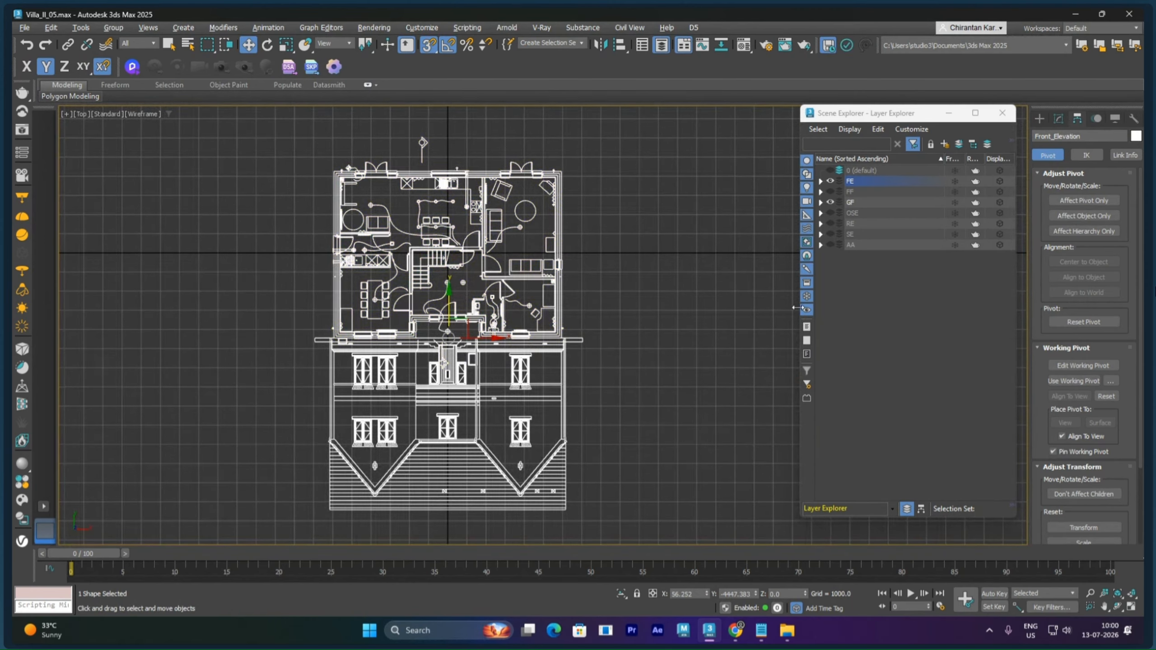
Show layer RE instead of FE and move Rear/Back_Elevation along Y to about 4251.7, placing its base edge against the plan's rear wall
left_click(830, 181)
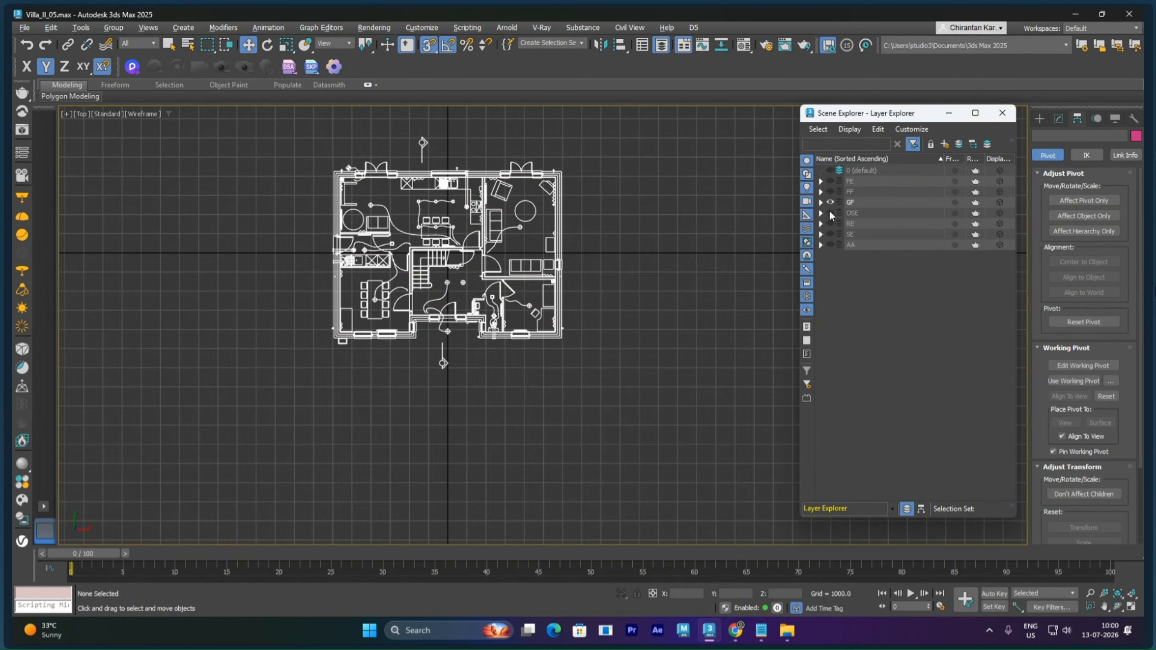
left_click(830, 224)
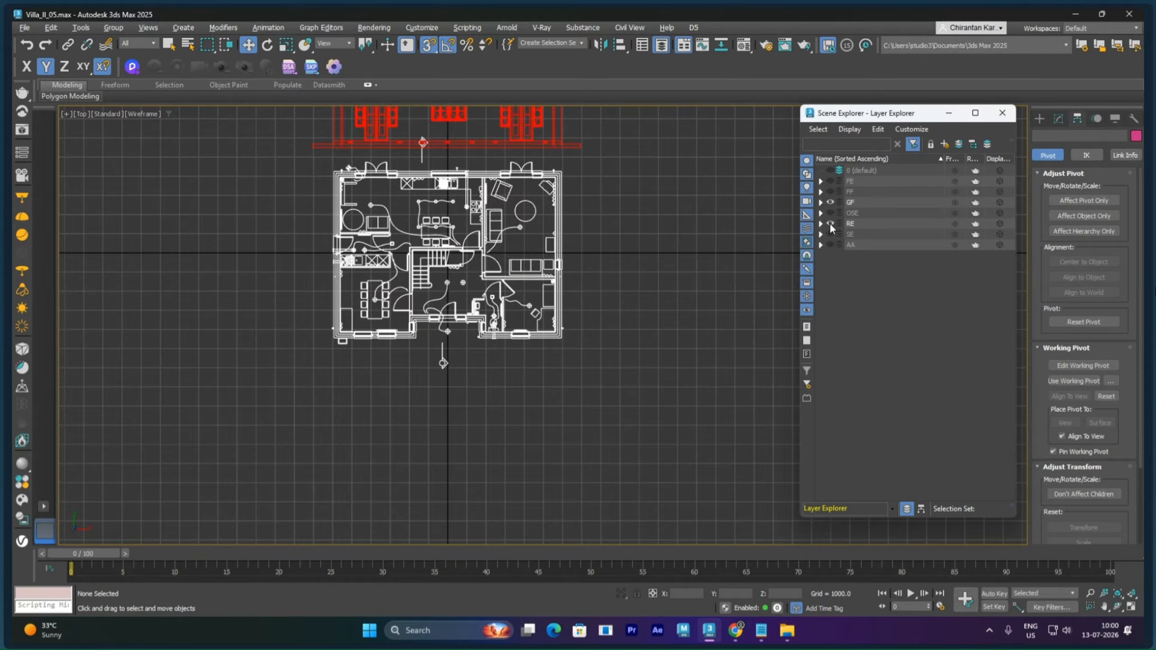
scroll(361, 241, "up", 5)
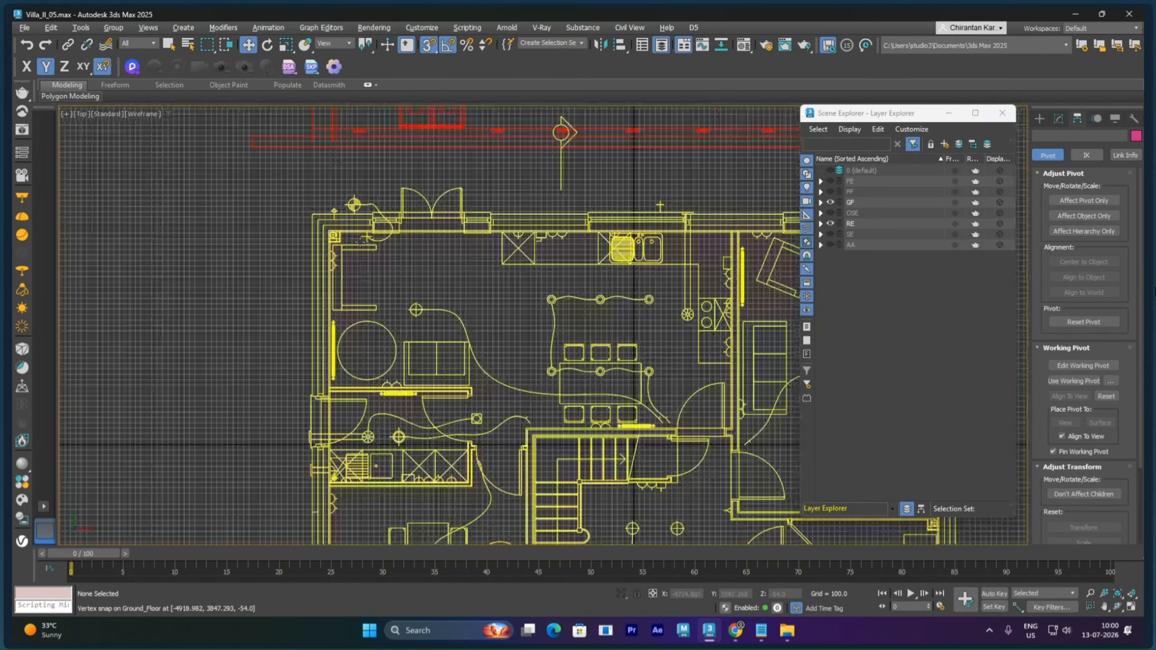
middle_click_drag(361, 241, 354, 316)
scroll(335, 333, "up", 3)
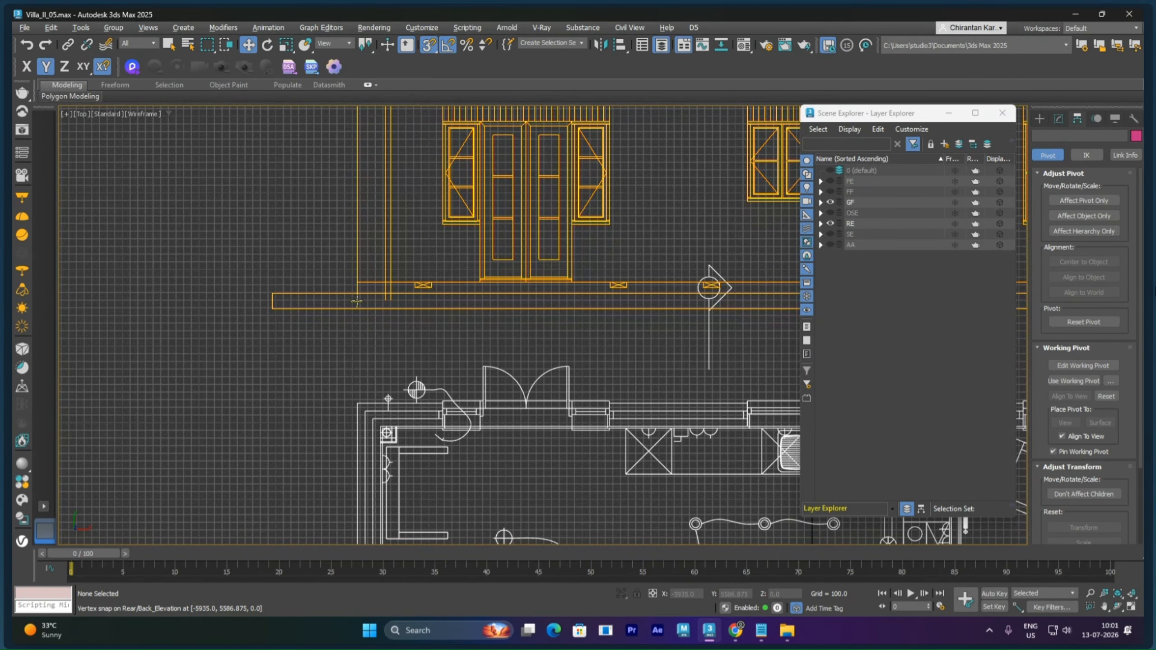
left_click_drag(356, 302, 360, 403)
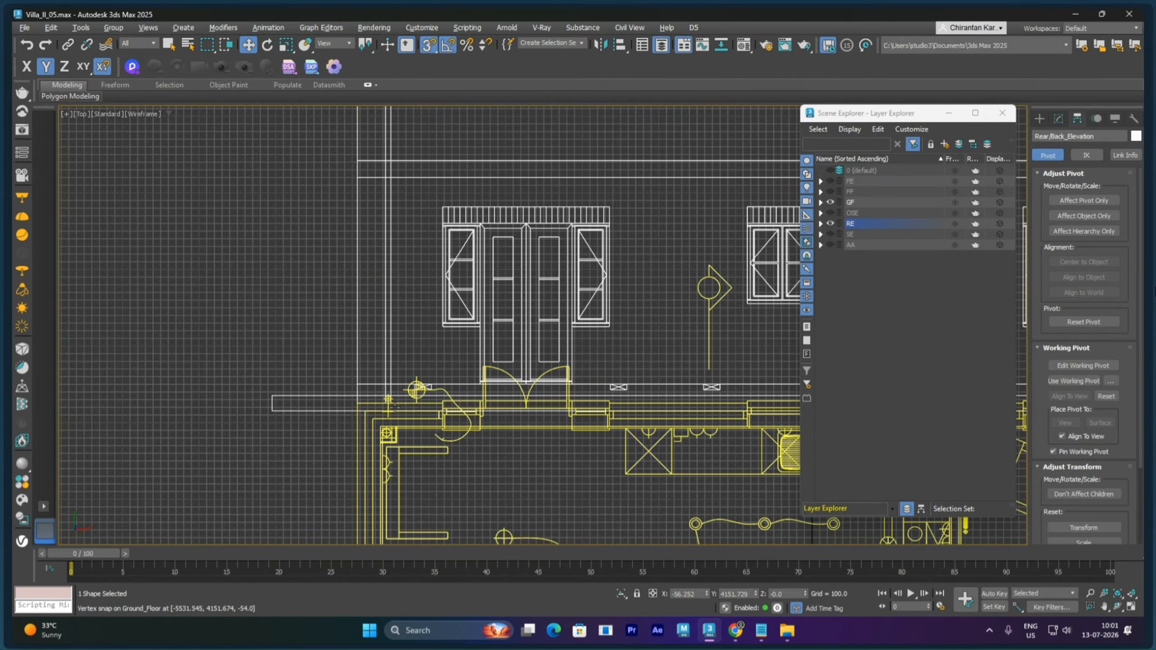
middle_click_drag(304, 358, 240, 314)
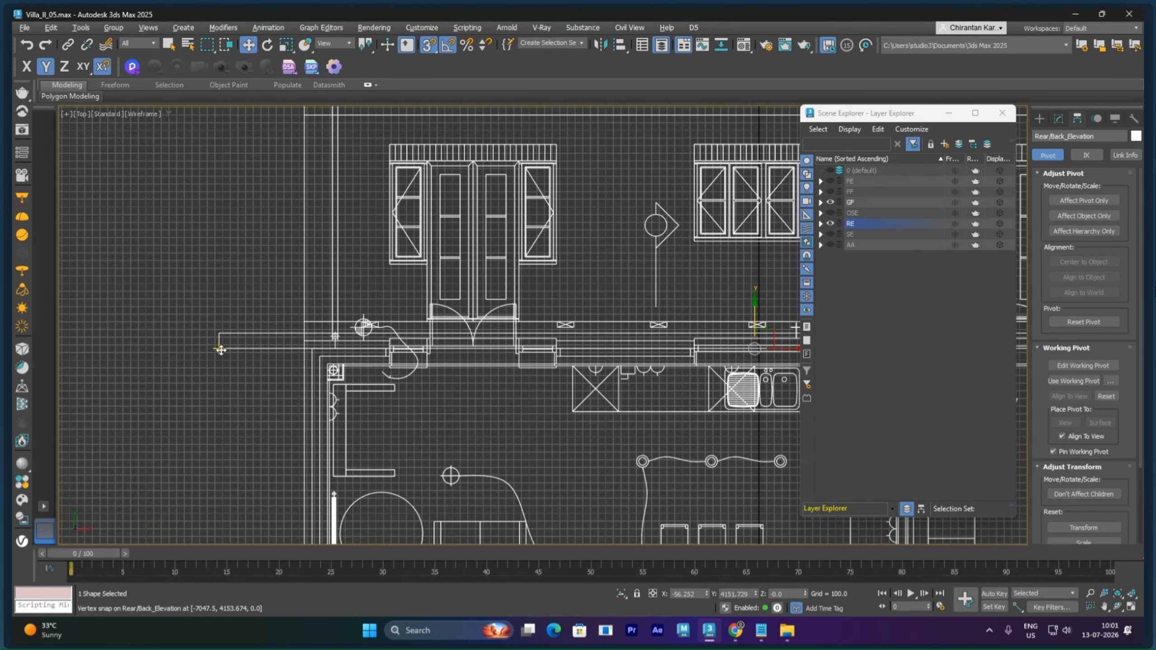
left_click_drag(221, 350, 295, 338)
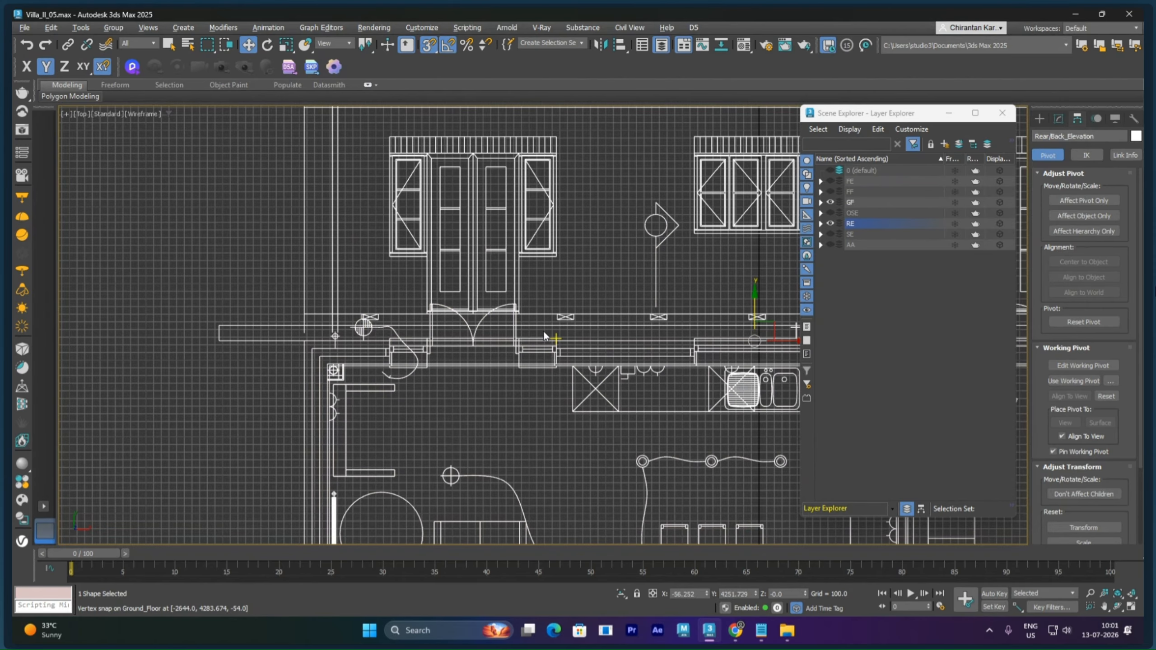
Check Rear/Back_Elevation against the plan along the rear wall, save the scene and clear the selection
middle_click_drag(578, 342, 423, 321)
middle_click_drag(674, 321, 442, 319)
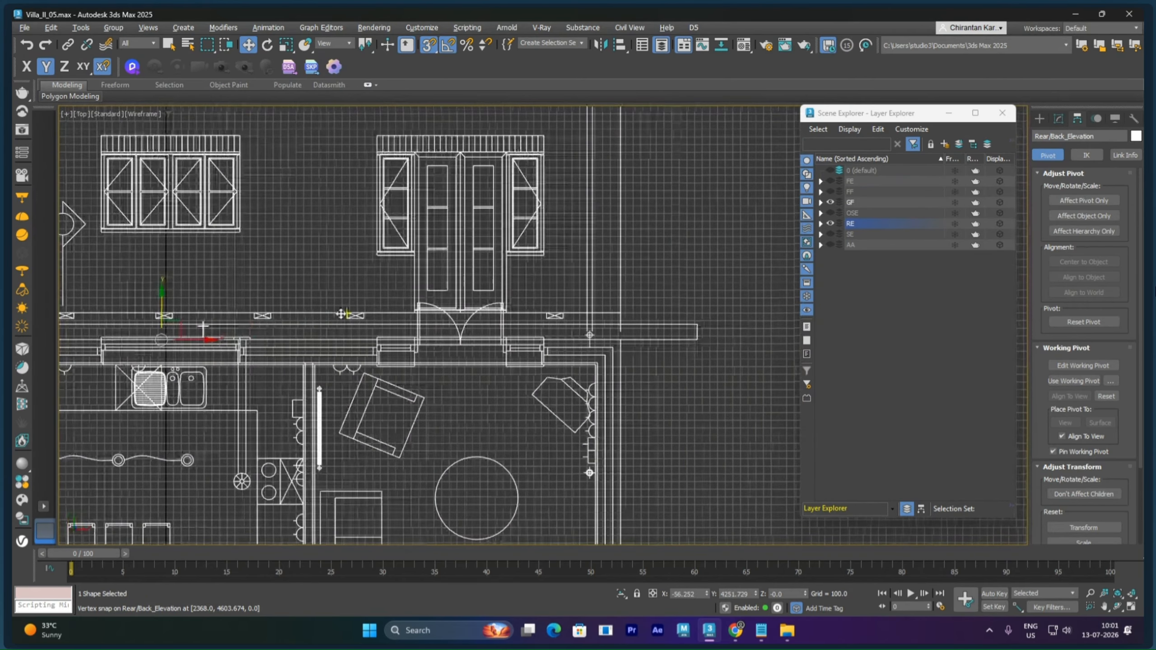
middle_click_drag(594, 316, 550, 316)
scroll(551, 316, "down", 10)
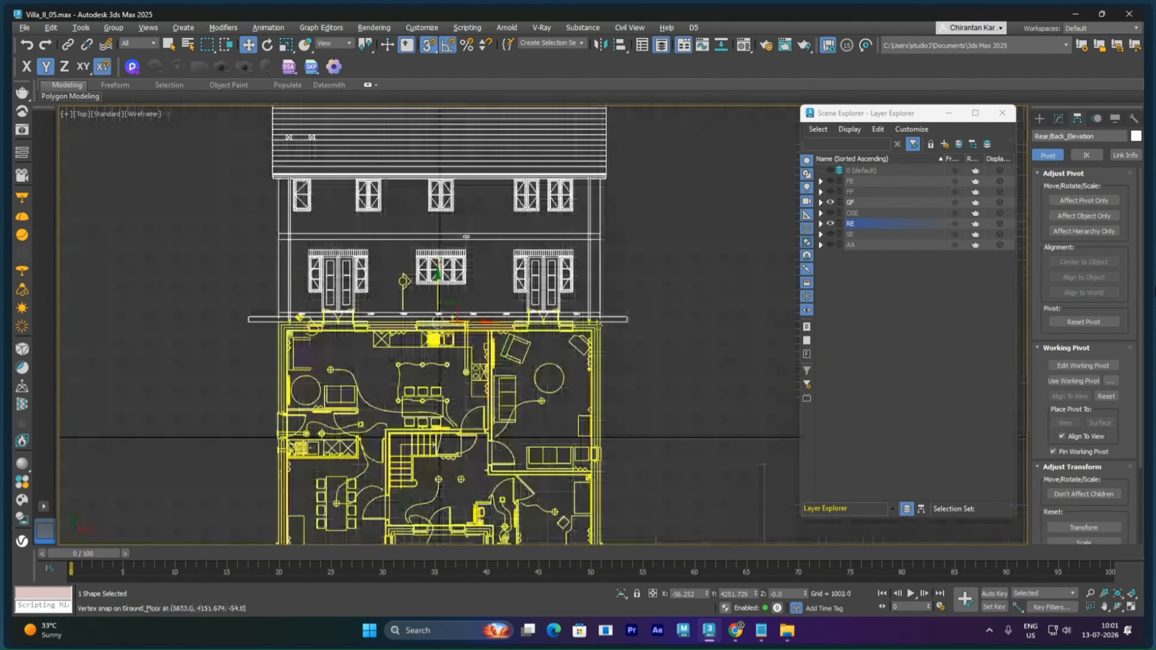
middle_click_drag(618, 339, 634, 301)
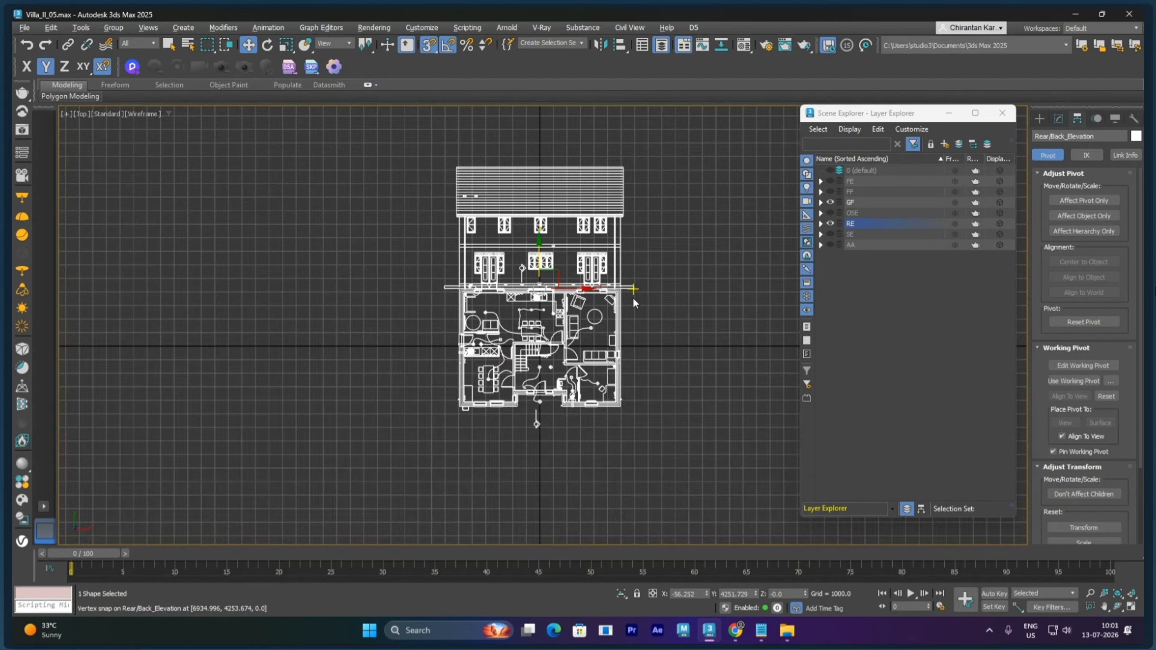
key("ctrl+s")
left_click(649, 296)
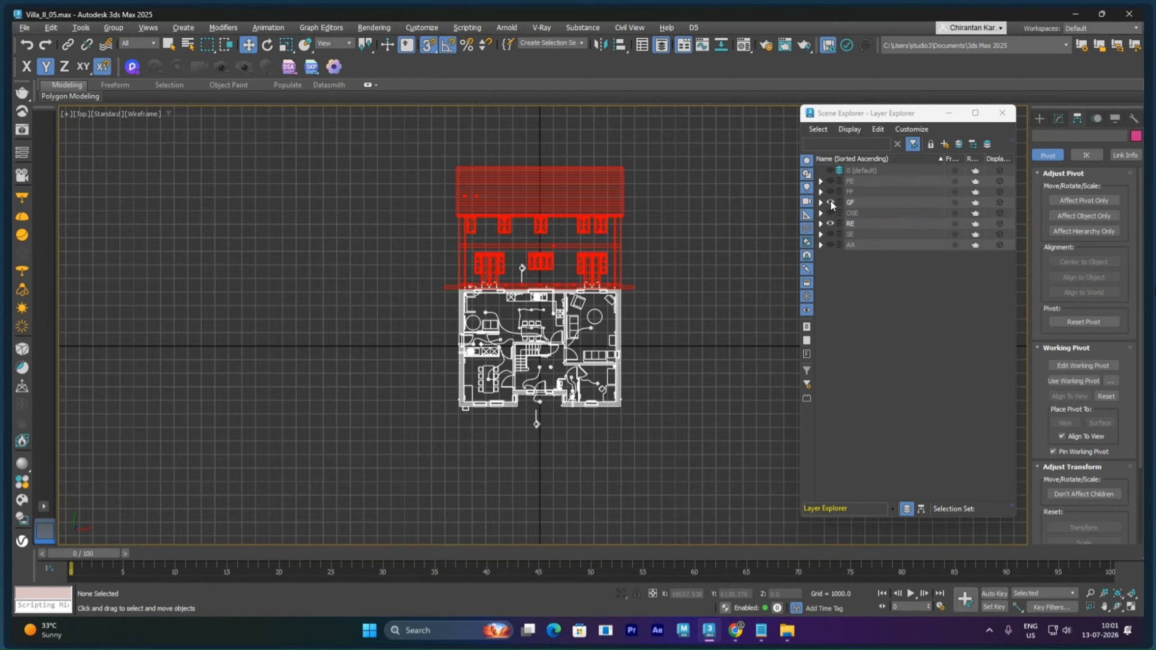
Show layer SE instead of RE and move Side/Left_Elevation, snapping its wall's corner to the plan's front corner on that side
left_click(830, 222)
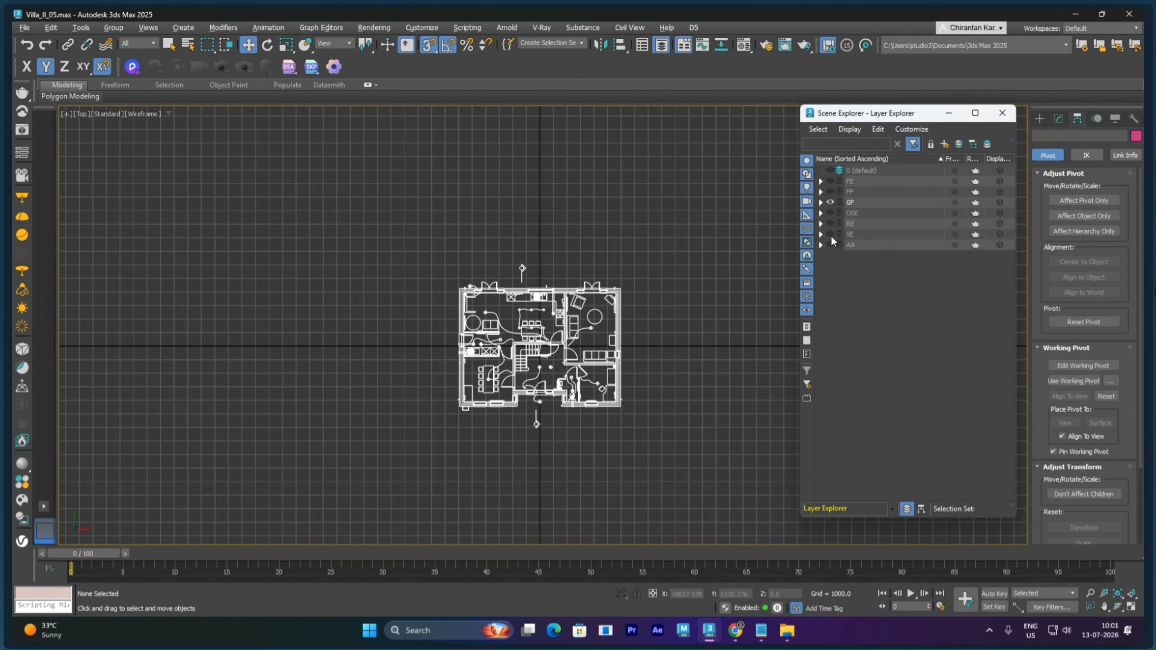
left_click(831, 234)
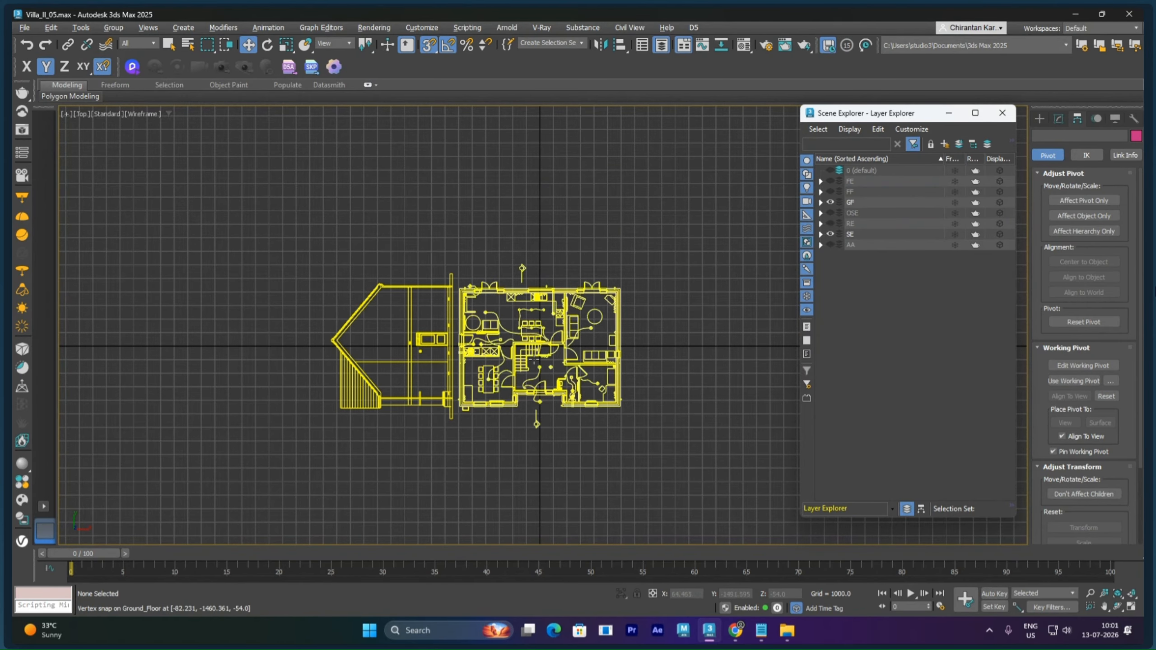
scroll(463, 433, "up", 4)
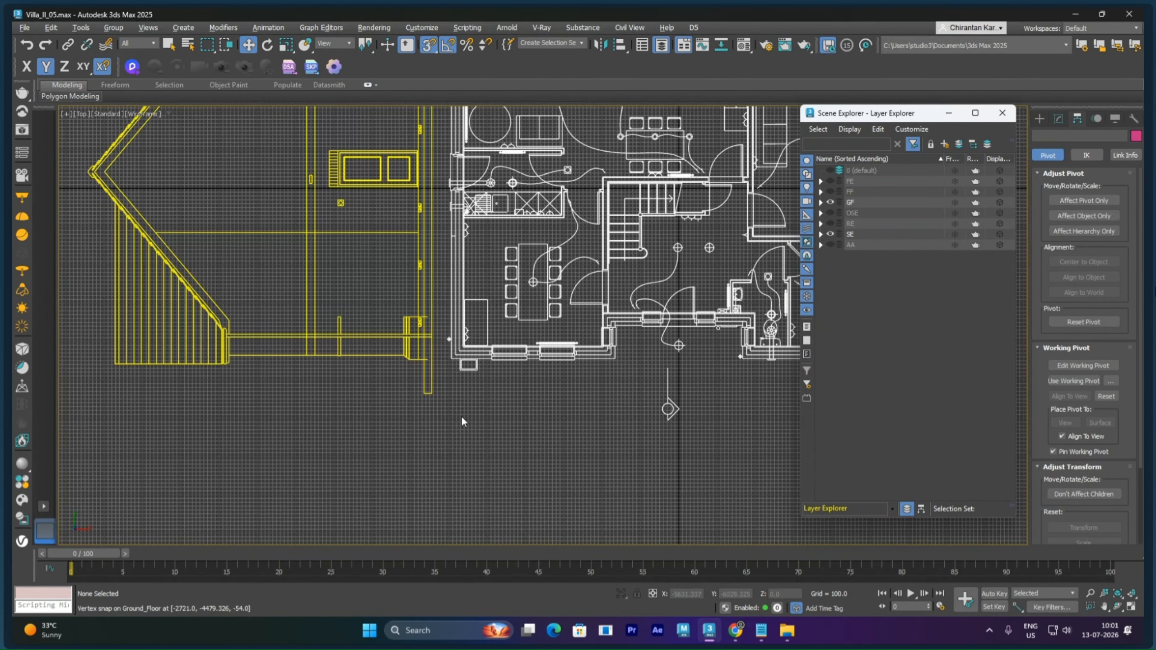
scroll(440, 344, "up", 5)
left_click_drag(309, 322, 484, 322)
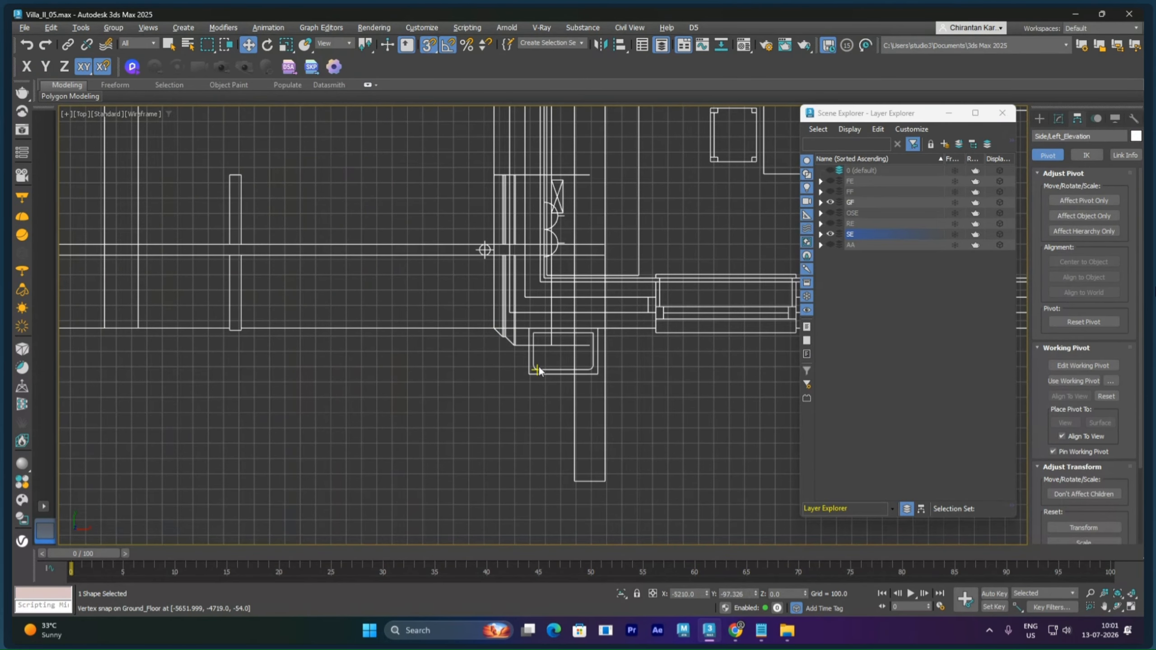
Move Side/Left_Elevation along X only to -5935, snapping its outermost base edge to the ground floor plan's side wall
scroll(622, 366, "up", 2)
middle_click_drag(622, 366, 608, 369)
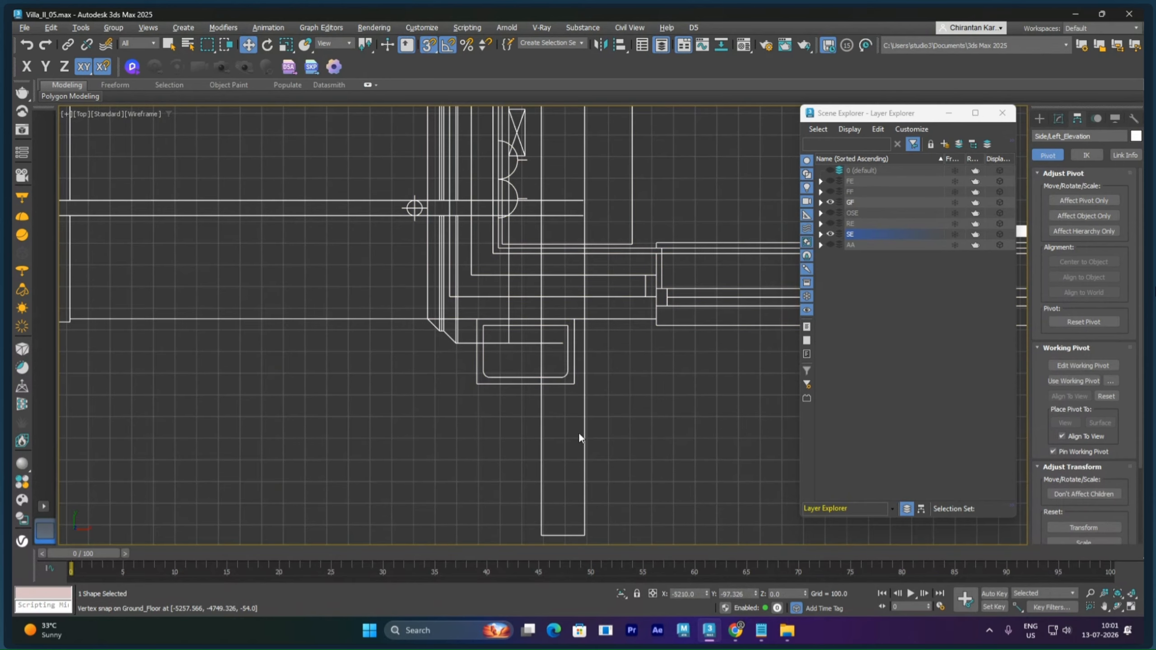
middle_click_drag(617, 456, 617, 418)
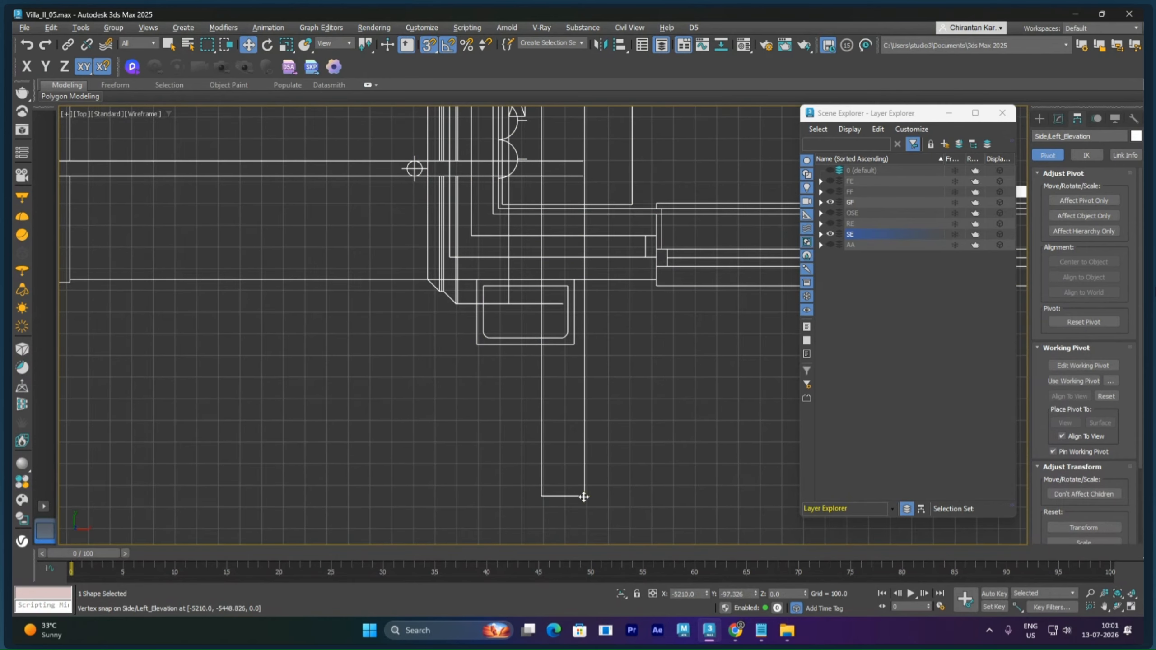
key("F5")
left_click_drag(584, 497, 432, 278)
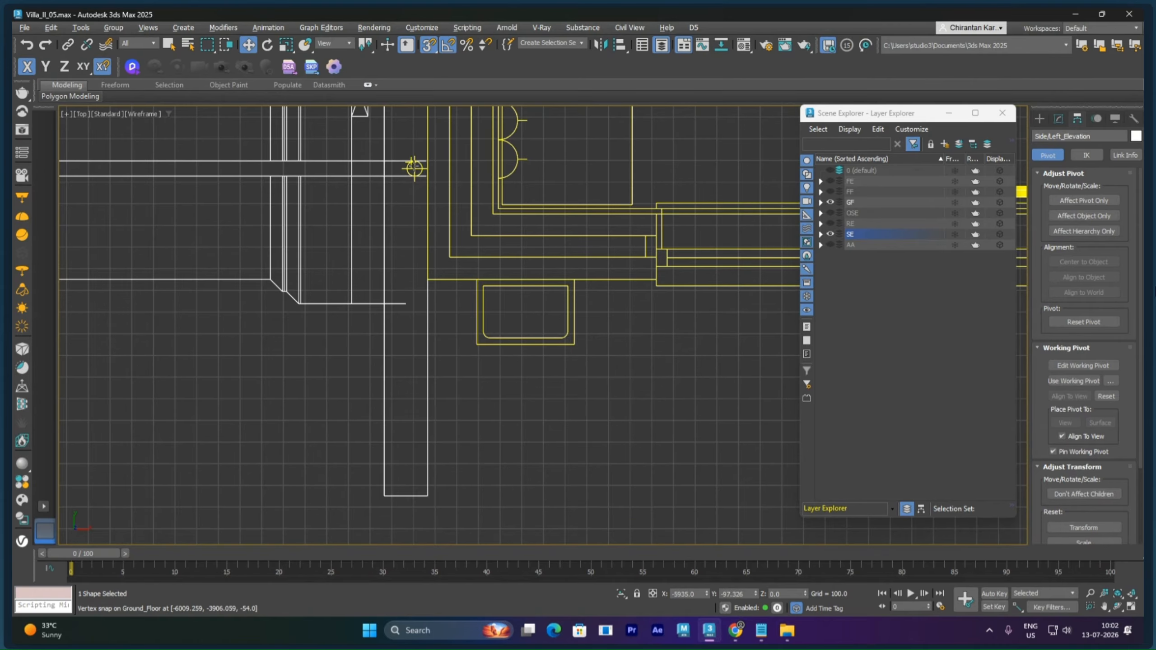
Check how Side/Left_Elevation lines up with the ground floor plan along the side wall and at its front and rear corners
scroll(413, 165, "down", 4)
middle_click_drag(300, 188, 623, 278)
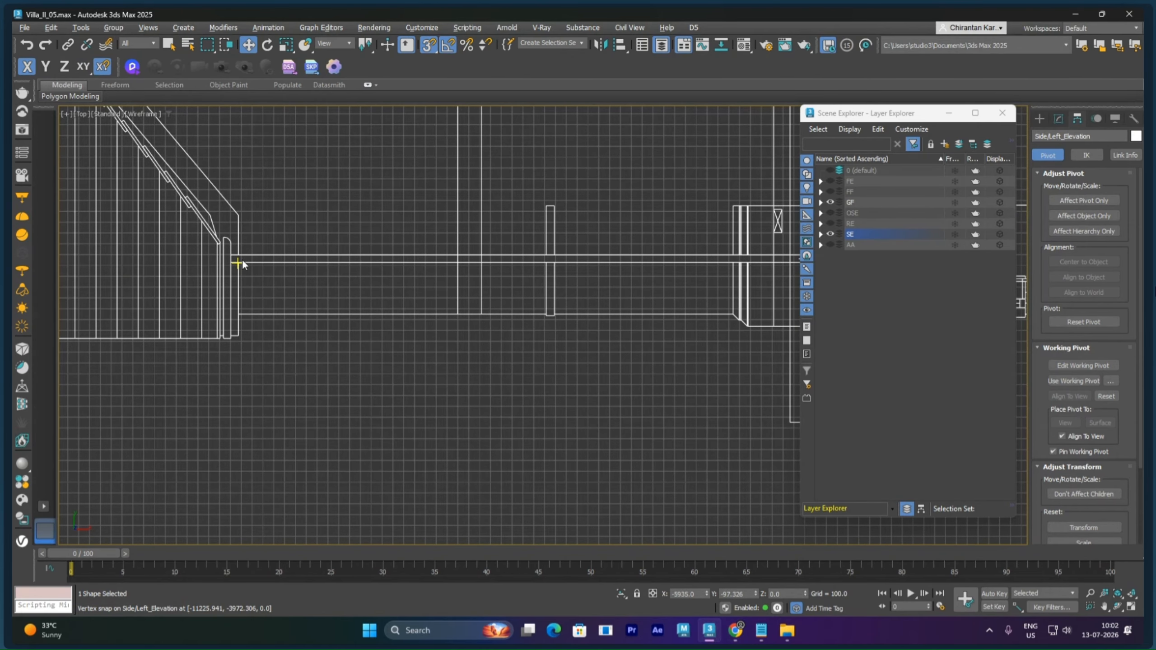
middle_click_drag(731, 263, 480, 270)
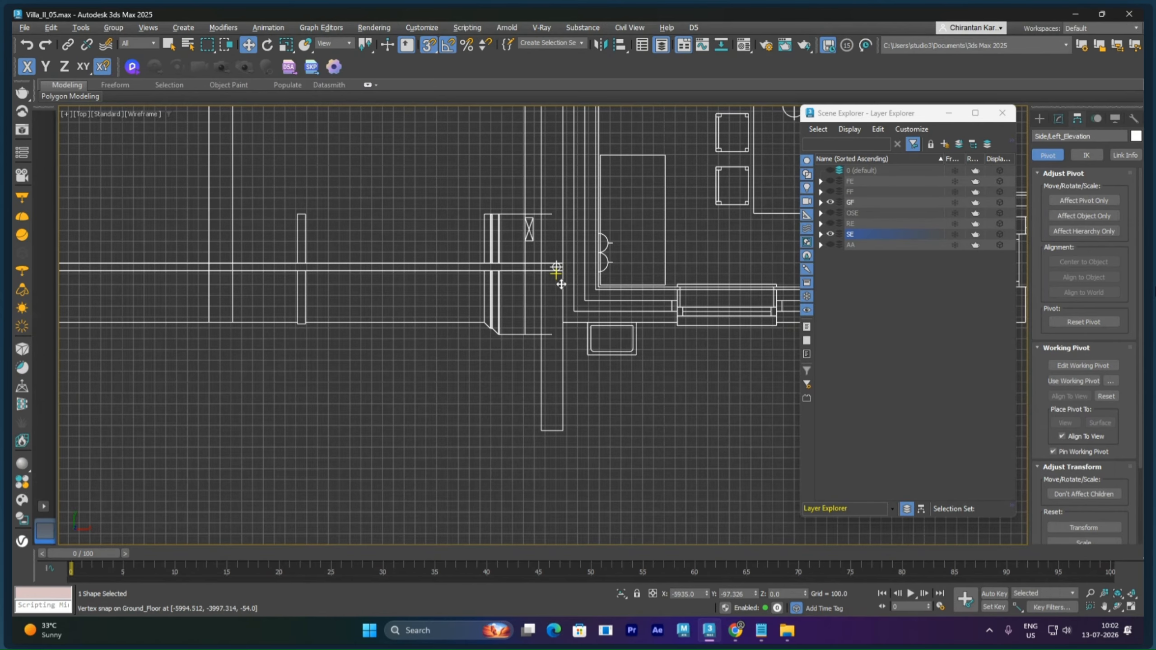
scroll(556, 269, "down", 8)
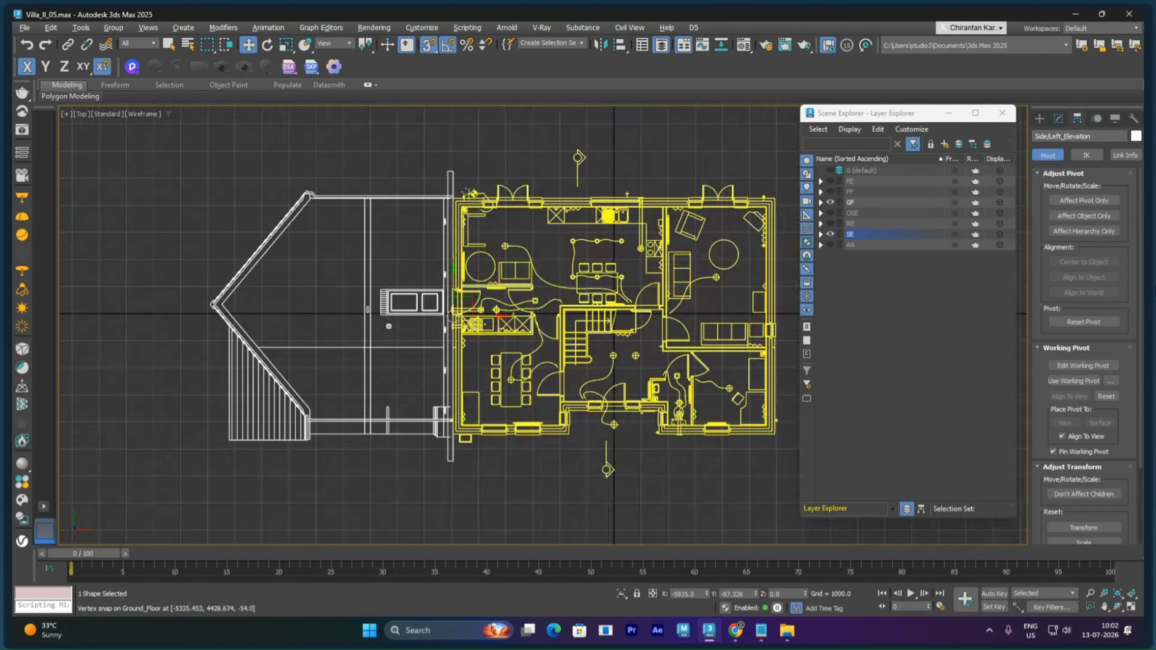
scroll(456, 253, "up", 8)
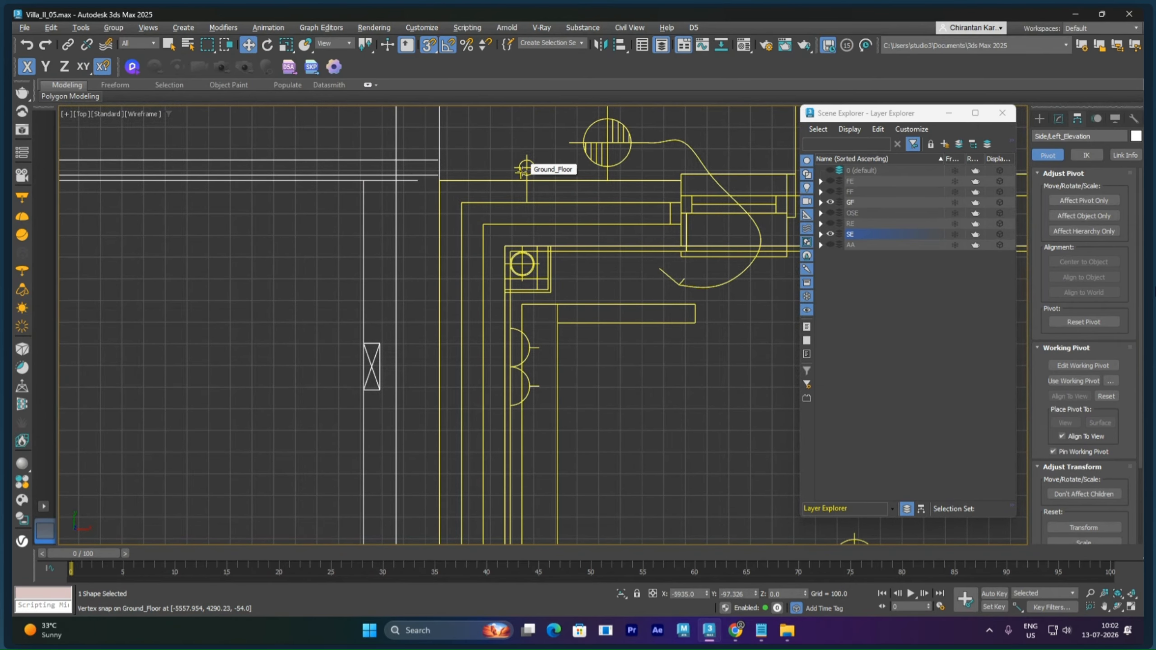
scroll(522, 171, "down", 10)
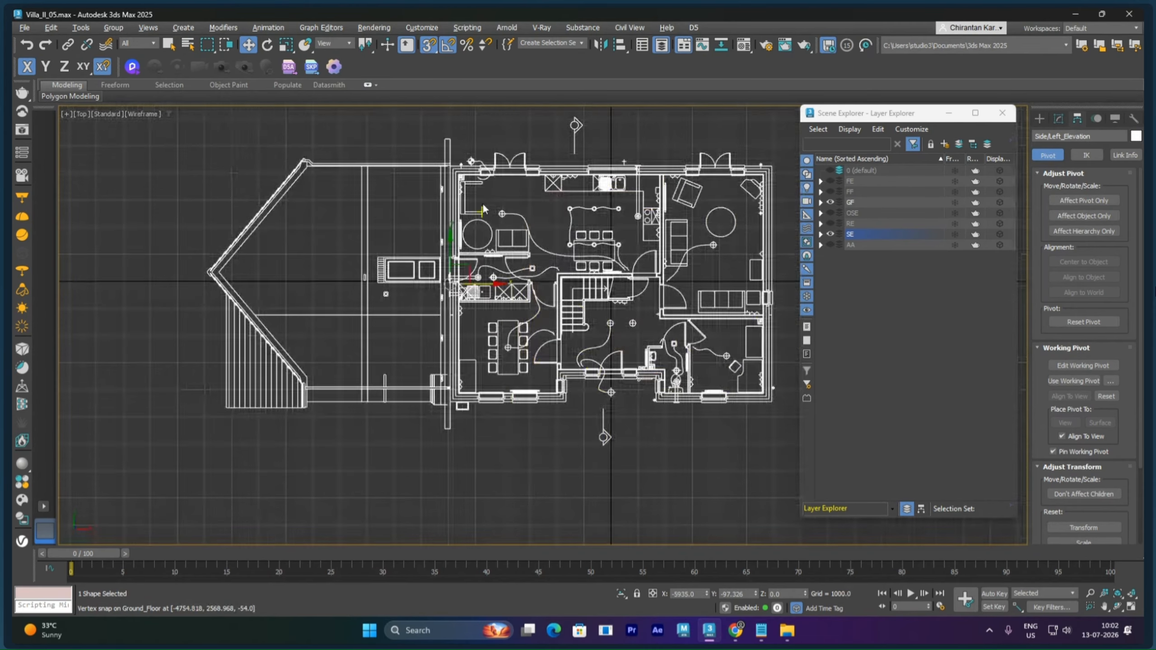
scroll(484, 209, "down", 3)
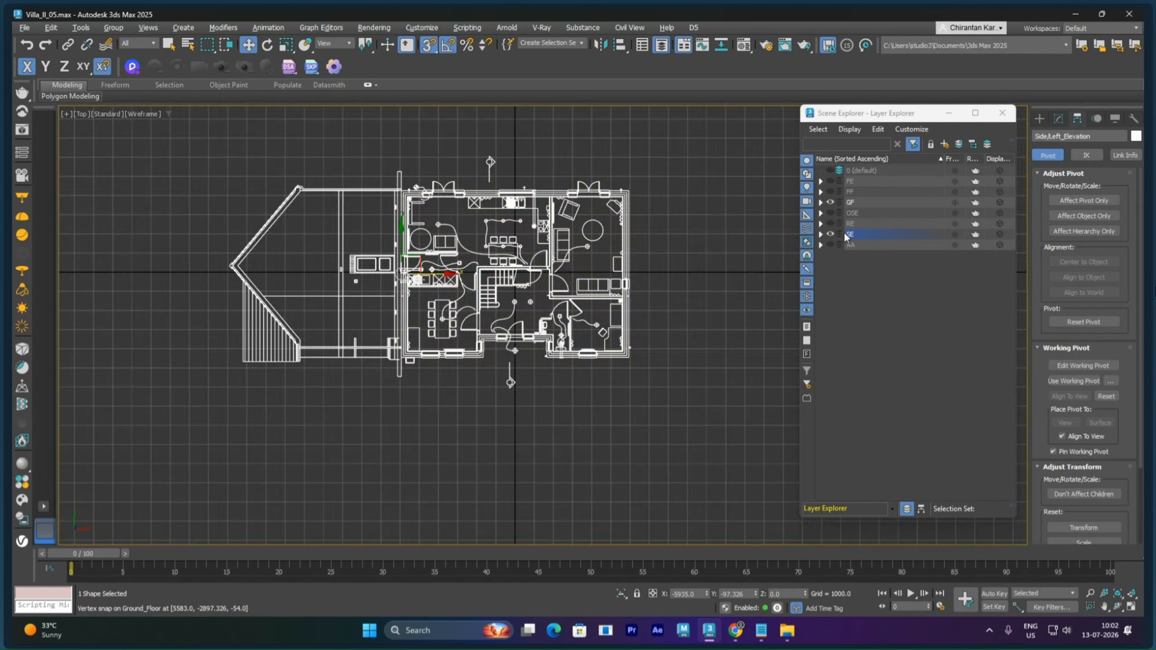
Show layer OSE instead of SE and move Other_Side/Right_Elevation along X and Y, snapping its wall corner to the plan's front corner
left_click(831, 235)
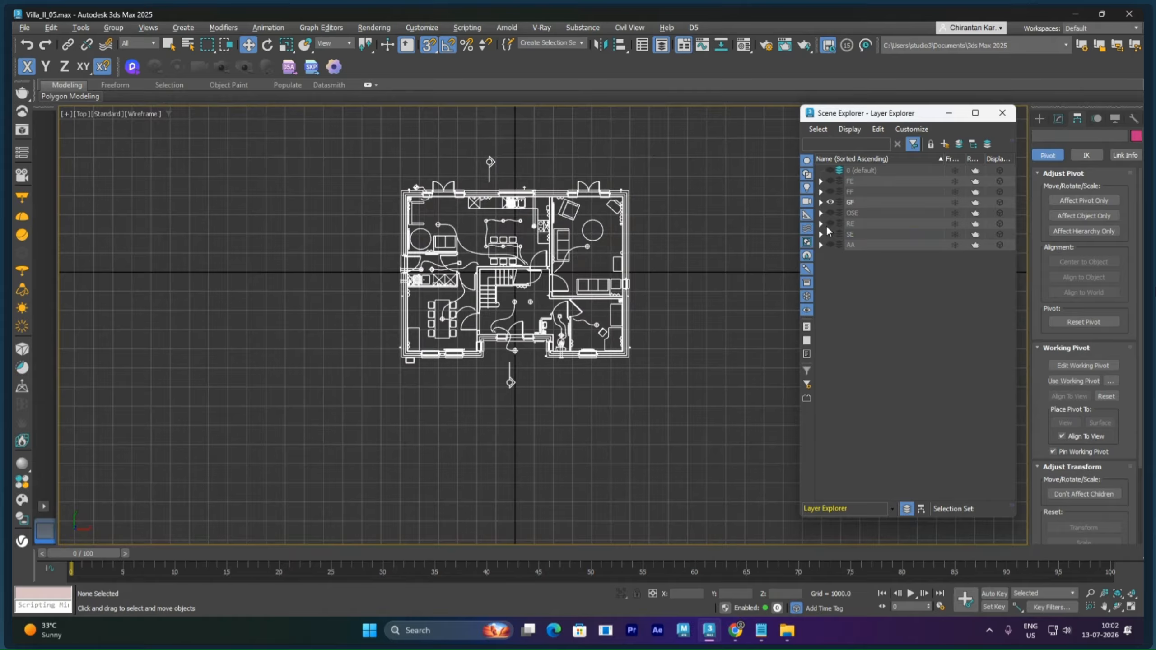
left_click(829, 213)
middle_click_drag(697, 323, 545, 317)
scroll(546, 316, "up", 10)
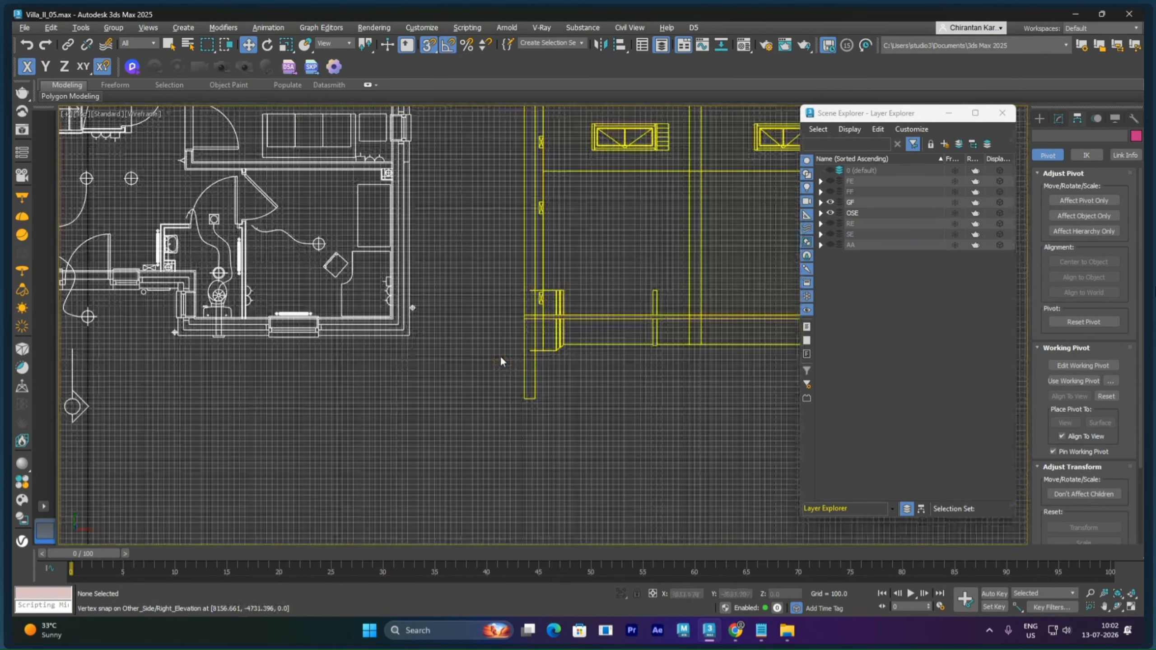
middle_click_drag(523, 363, 533, 368)
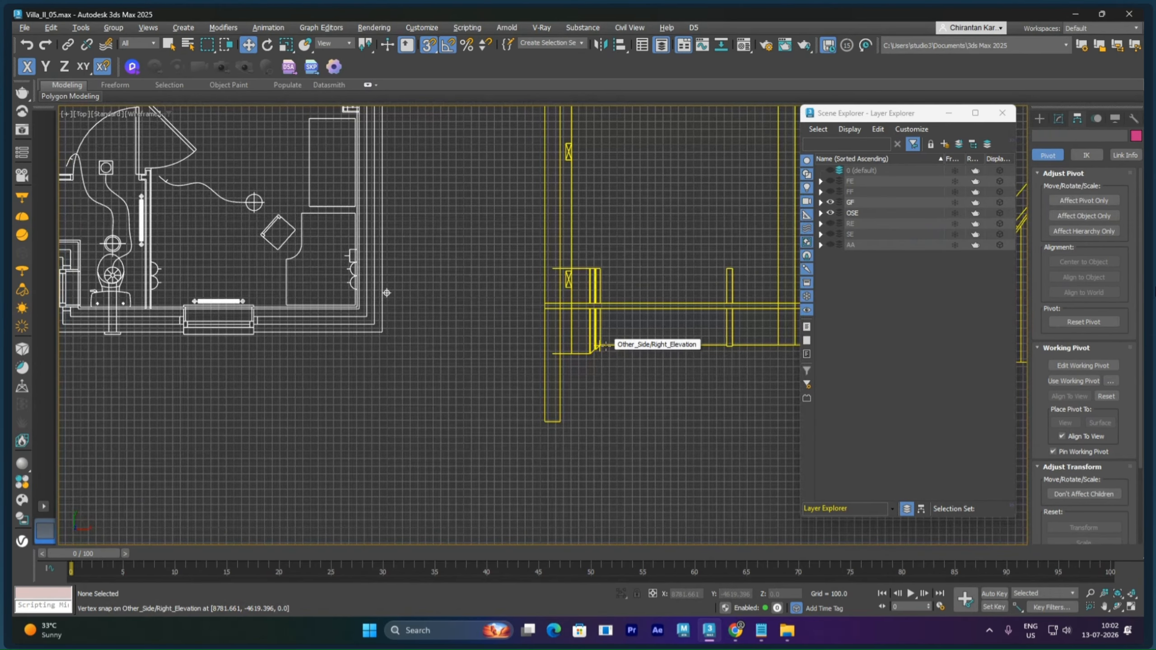
left_click(602, 346)
left_click_drag(602, 346, 385, 327)
scroll(375, 354, "up", 5)
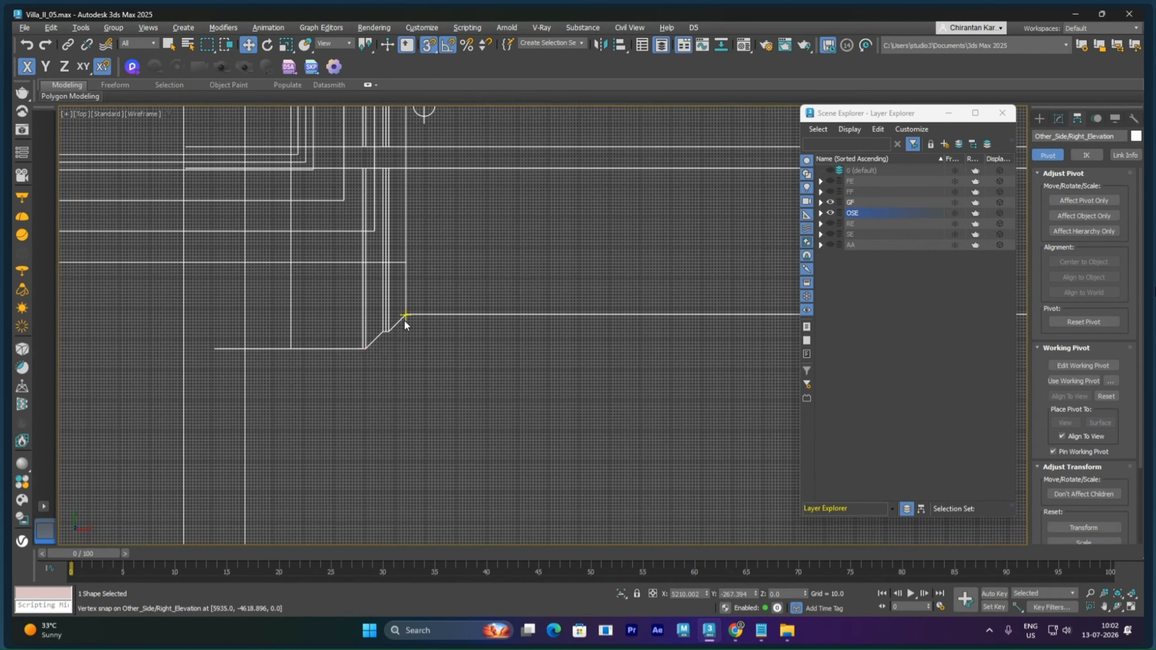
left_click_drag(405, 322, 405, 269)
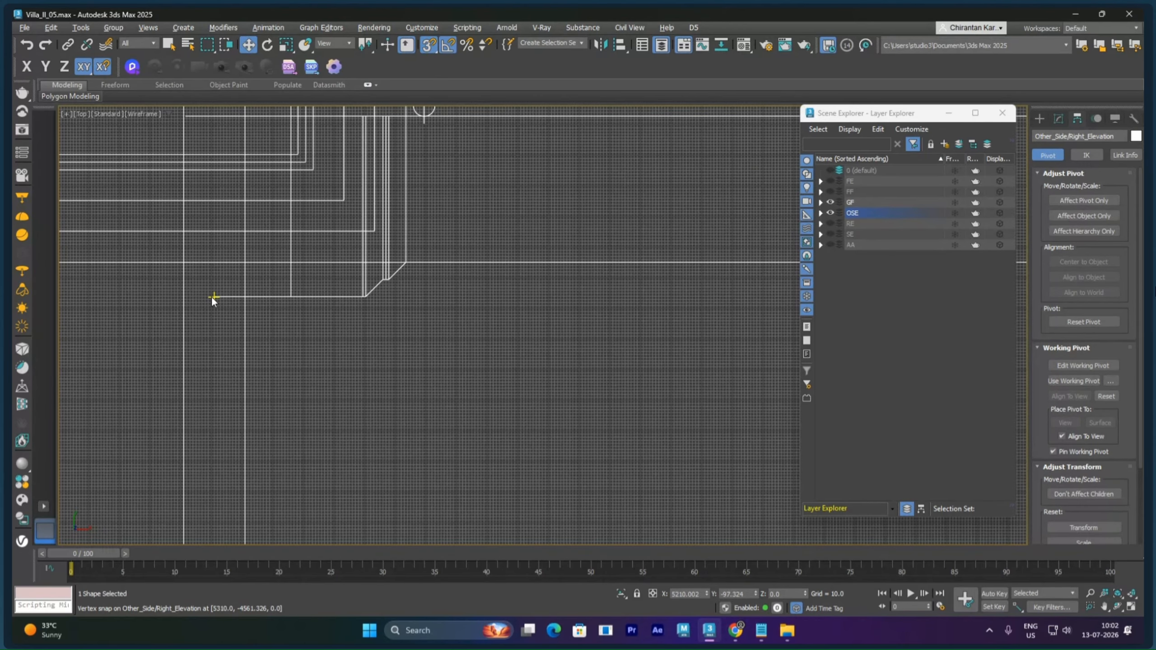
Move Other_Side/Right_Elevation along X only to about 5935, placing its outermost base edge against the plan's side wall
left_click_drag(326, 279, 342, 274)
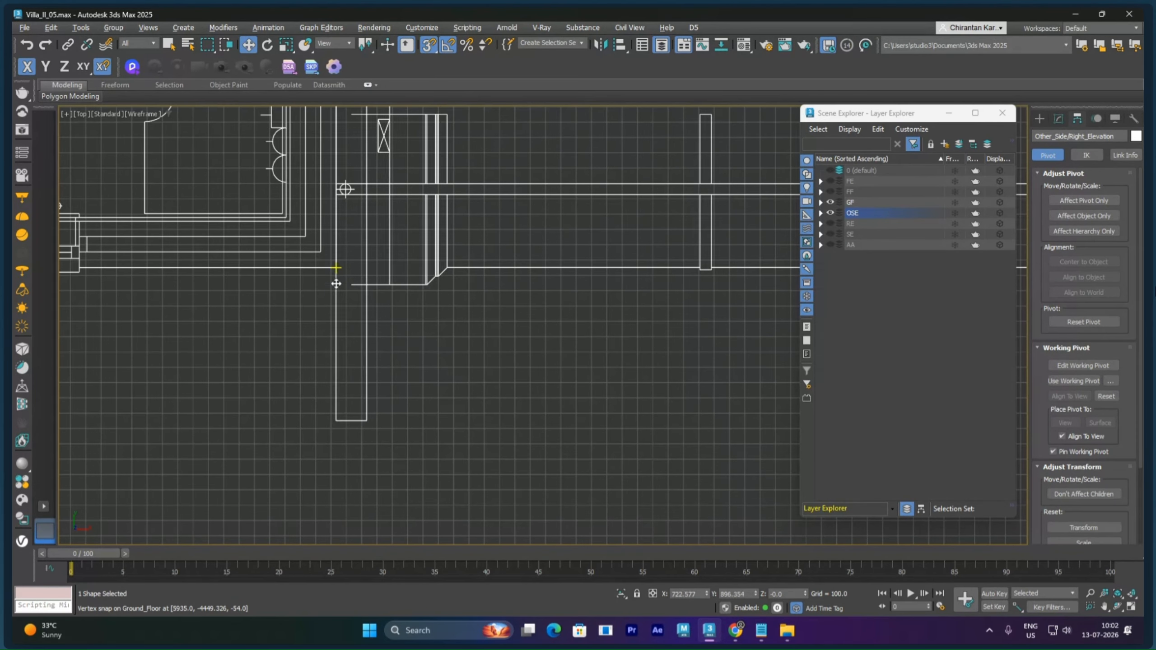
scroll(475, 327, "down", 2)
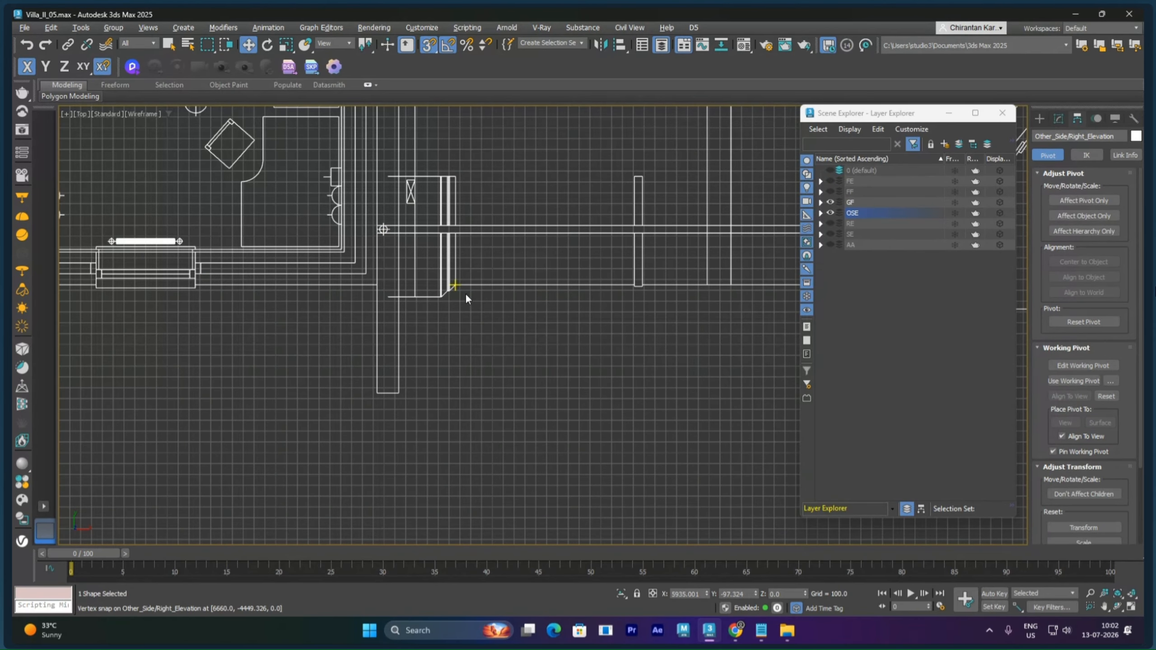
scroll(466, 293, "down", 10)
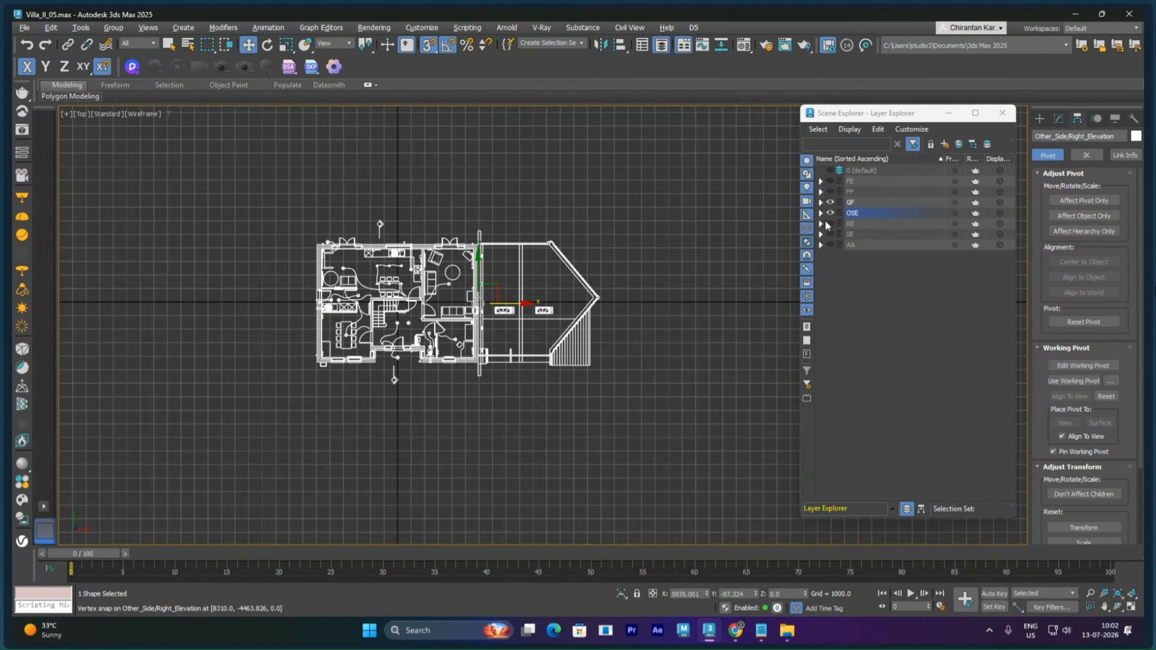
Clear the selection and show layers AA, SE, RE and FE alongside GF and OSE, keeping FF hidden
left_click(830, 192)
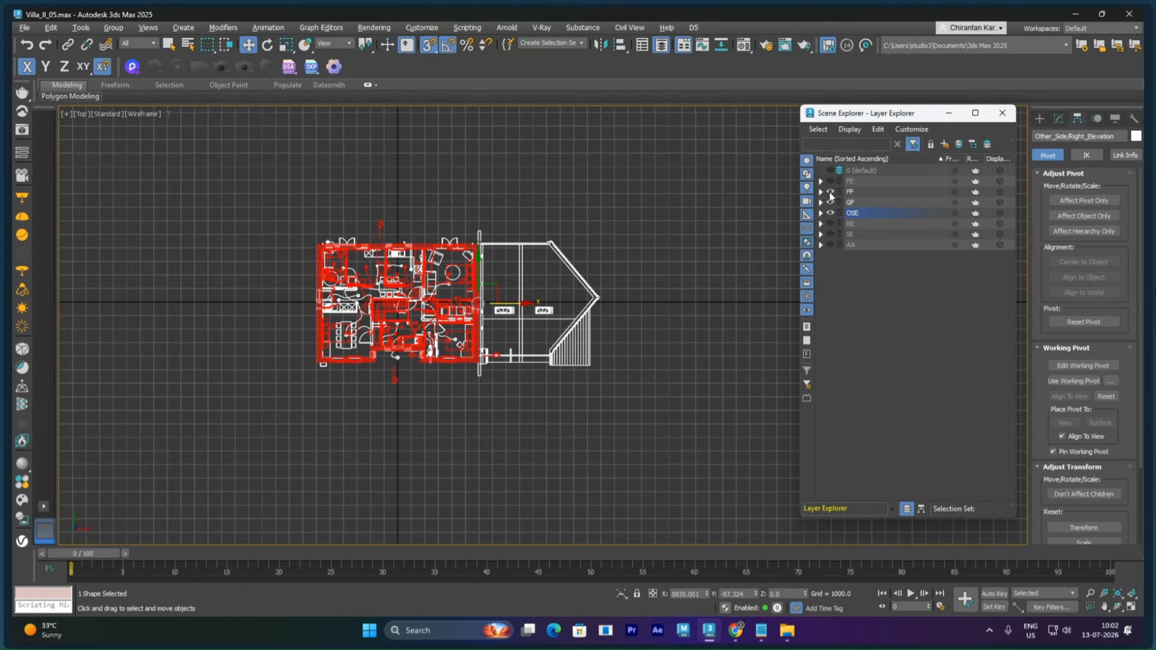
left_click(830, 192)
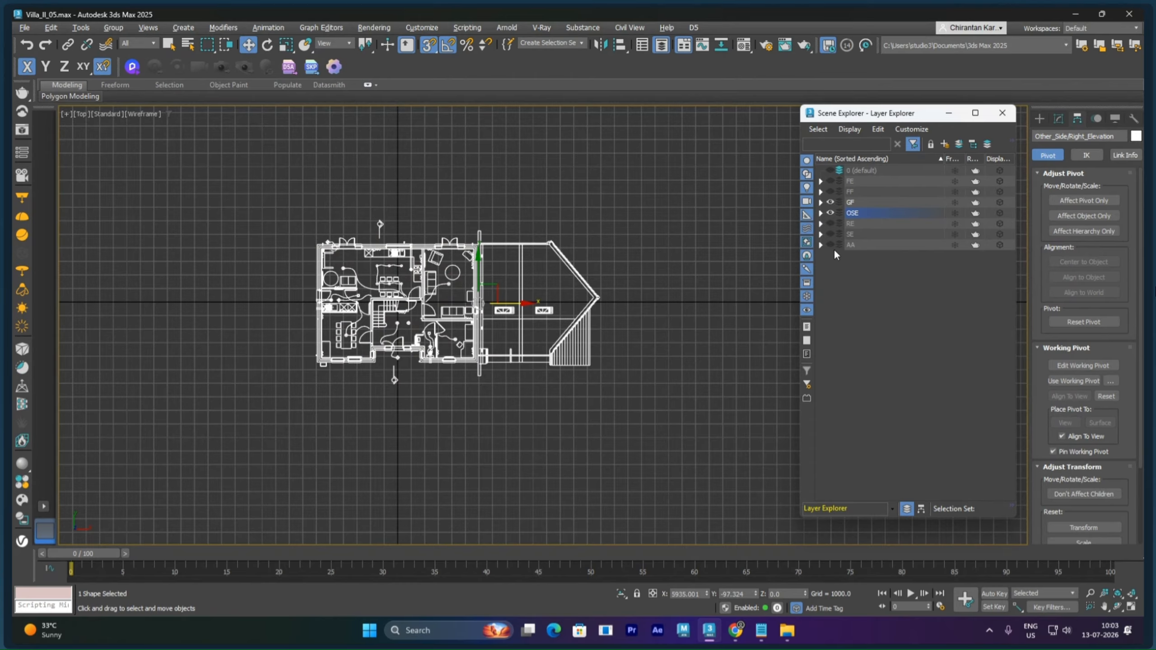
left_click(683, 425)
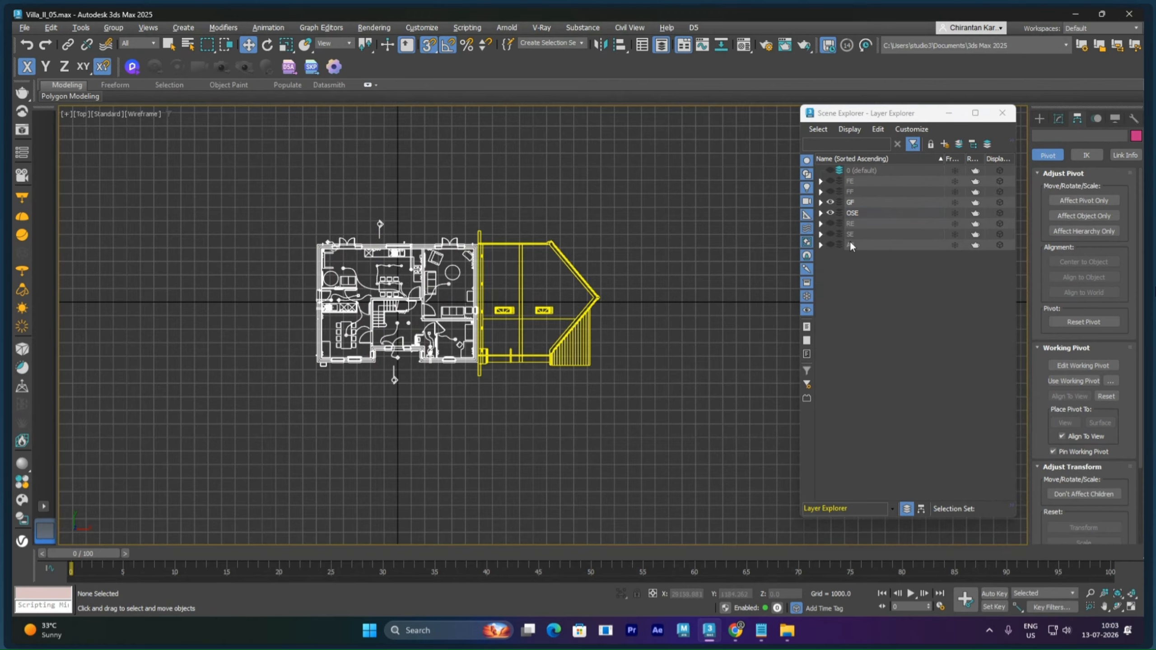
left_click(830, 245)
left_click(830, 234)
left_click(831, 224)
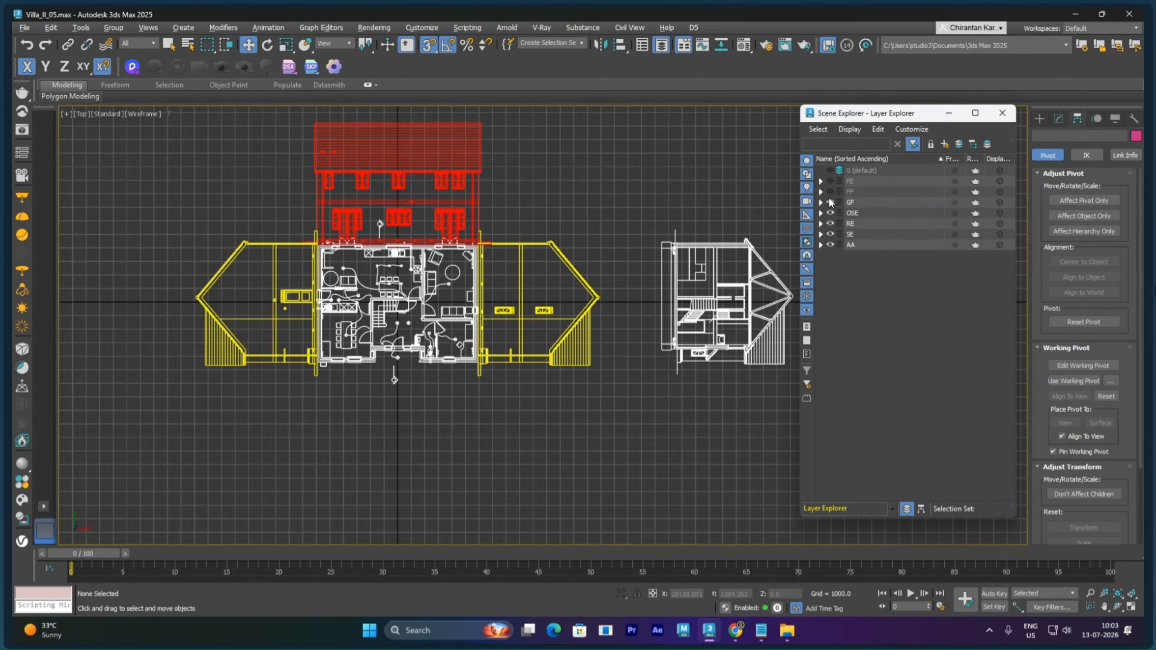
left_click(830, 191)
left_click(830, 181)
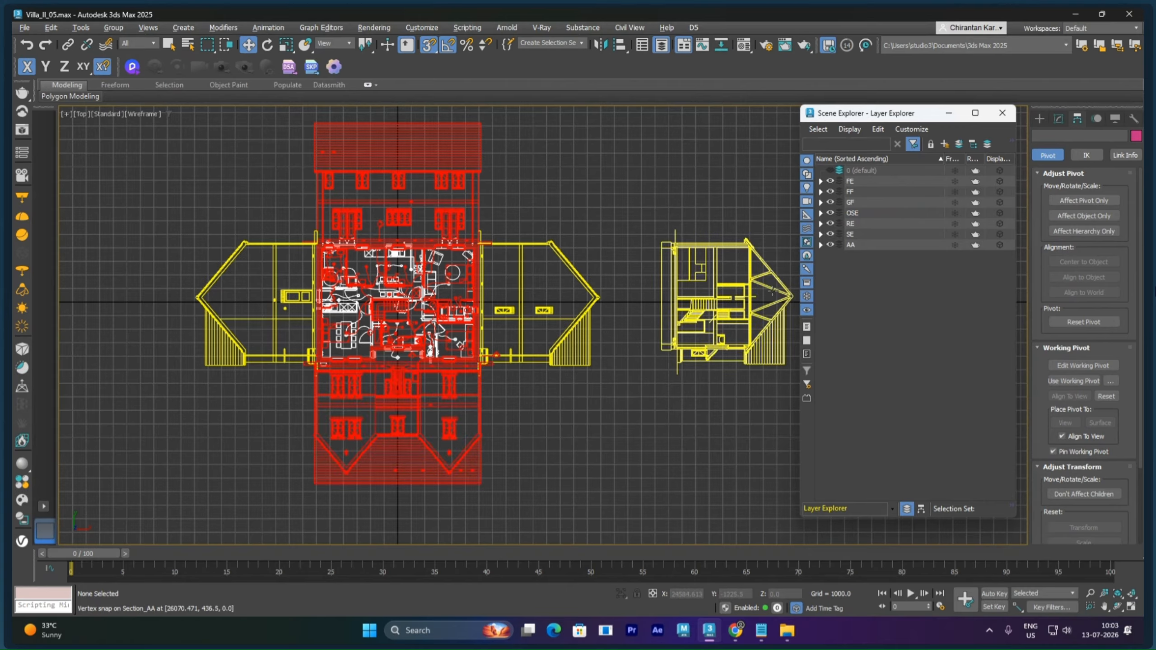
left_click(830, 192)
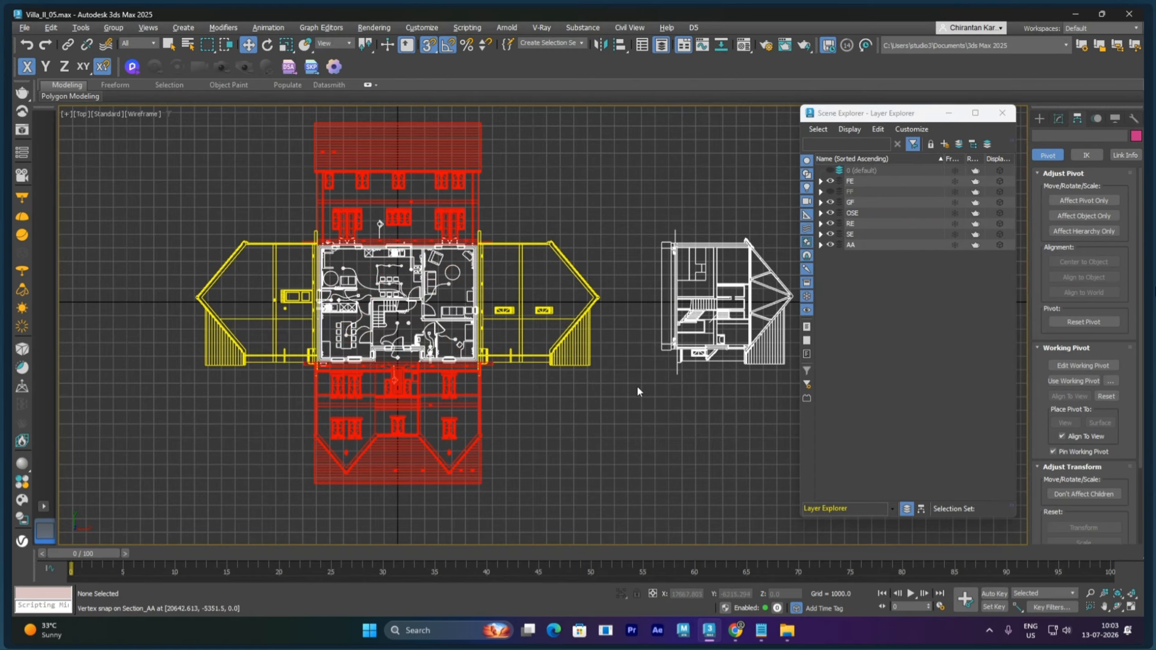
middle_click_drag(580, 406, 631, 388)
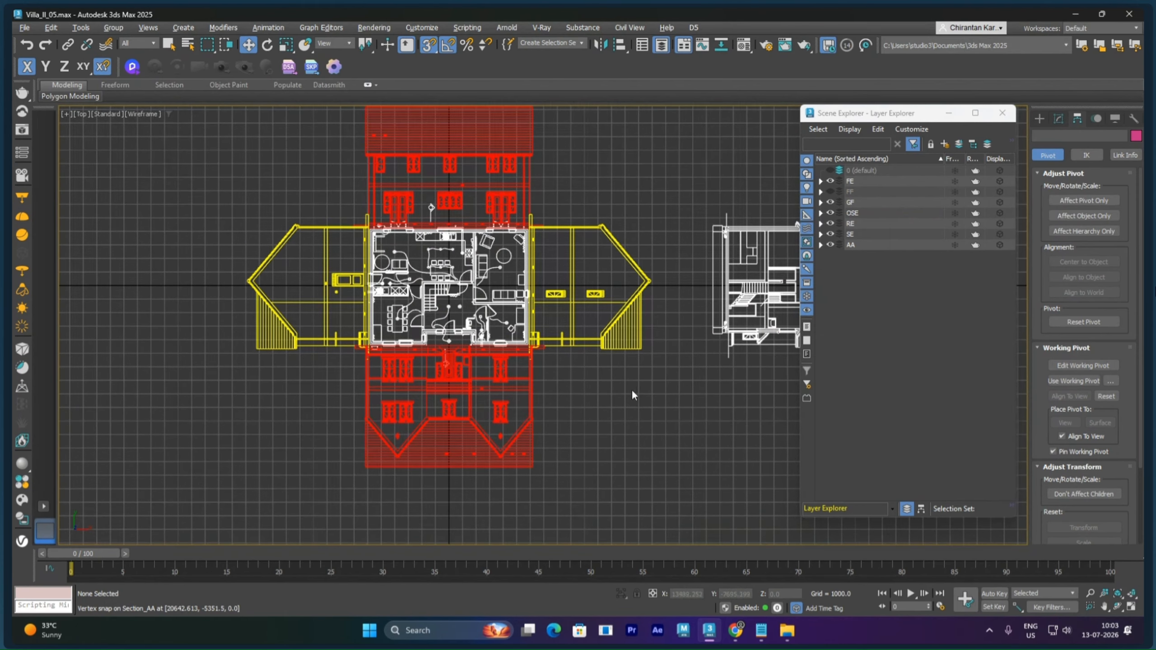
Rotate Other_Side/Right_Elevation and Side/Left_Elevation 90° about Y so both stand upright along the plan's side walls
left_click(609, 342)
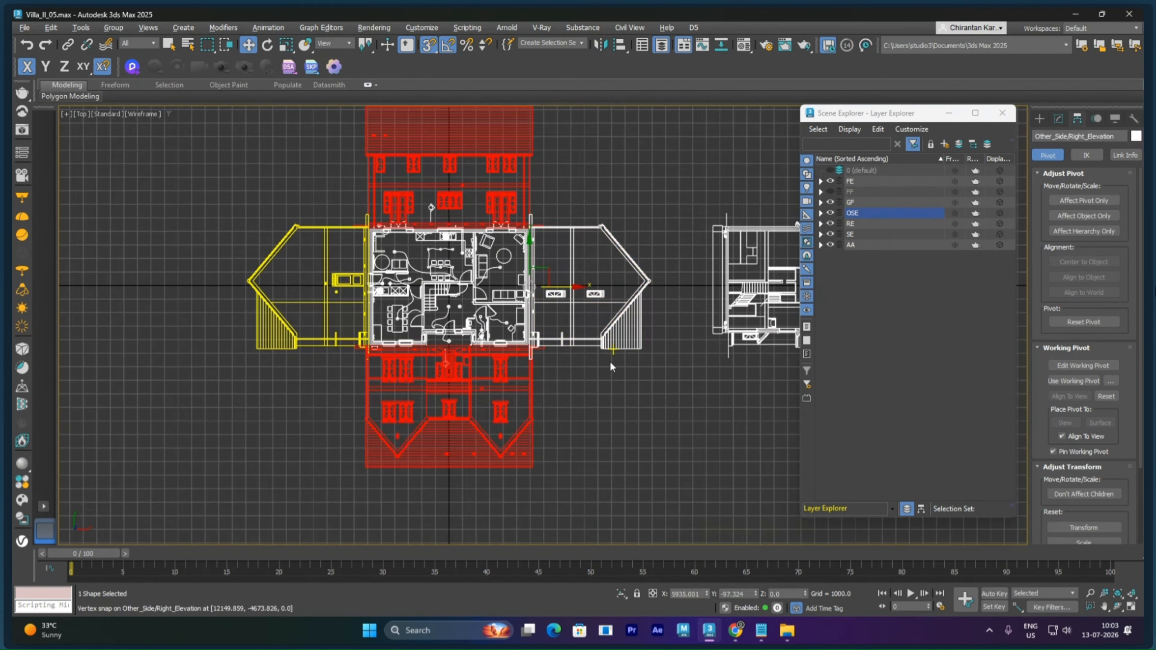
key("e")
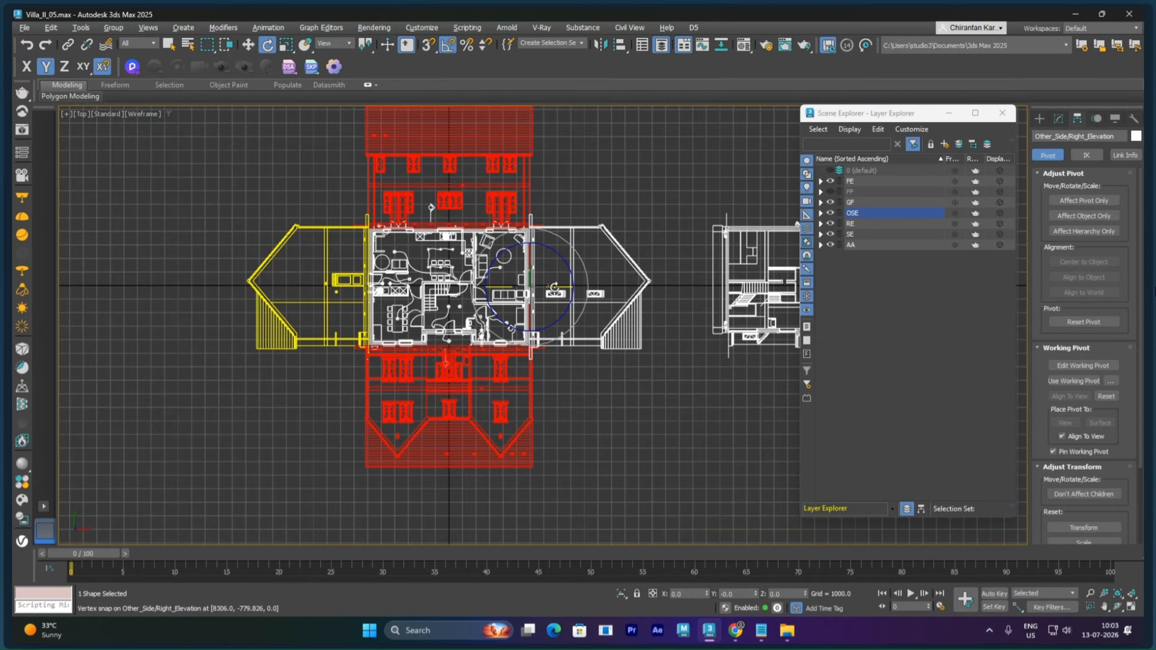
left_click_drag(552, 287, 502, 294)
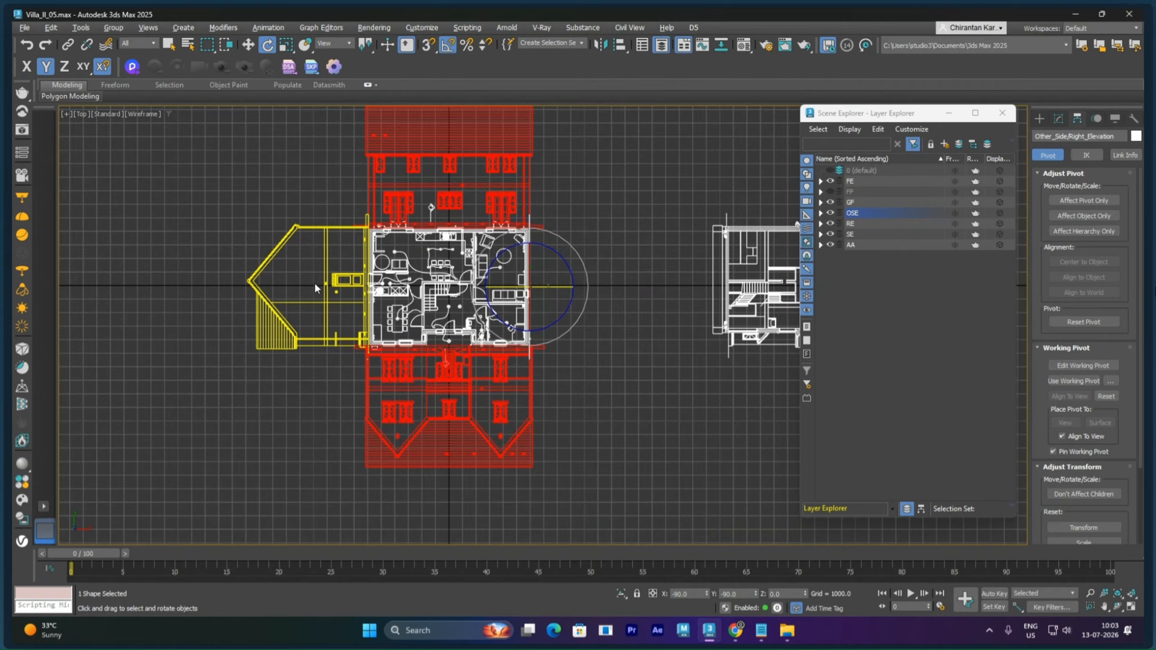
left_click(332, 302)
left_click_drag(378, 287, 430, 275)
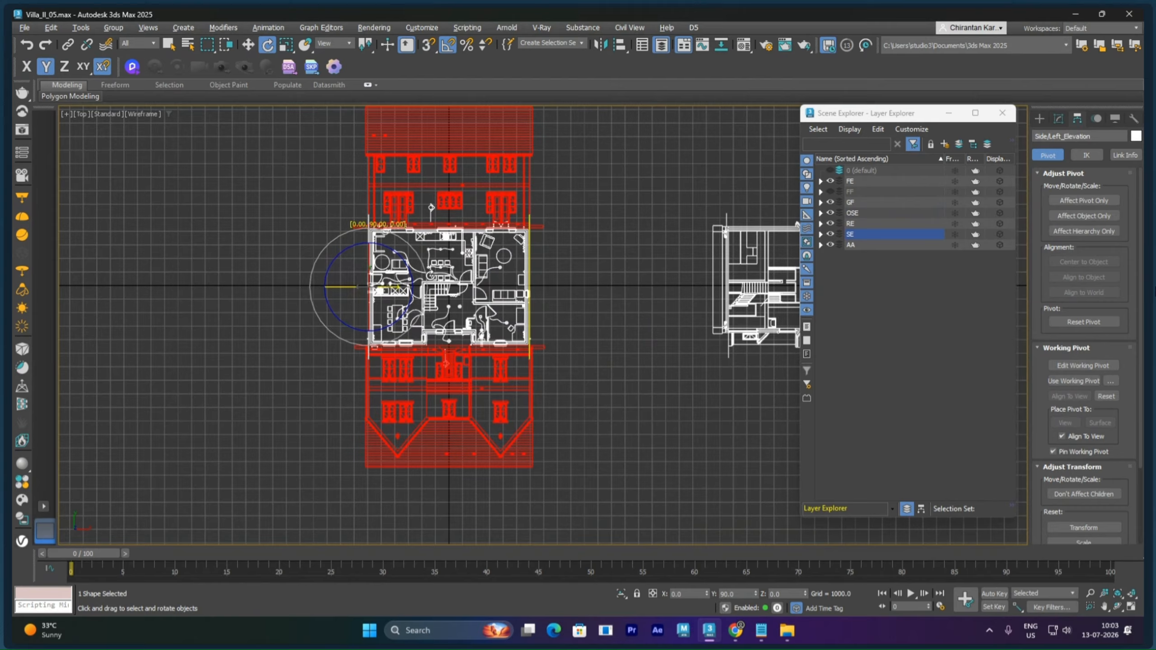
Rotate Rear/Back_Elevation and Front_Elevation about X so both stand upright along the plan's rear and front walls
left_click(481, 202)
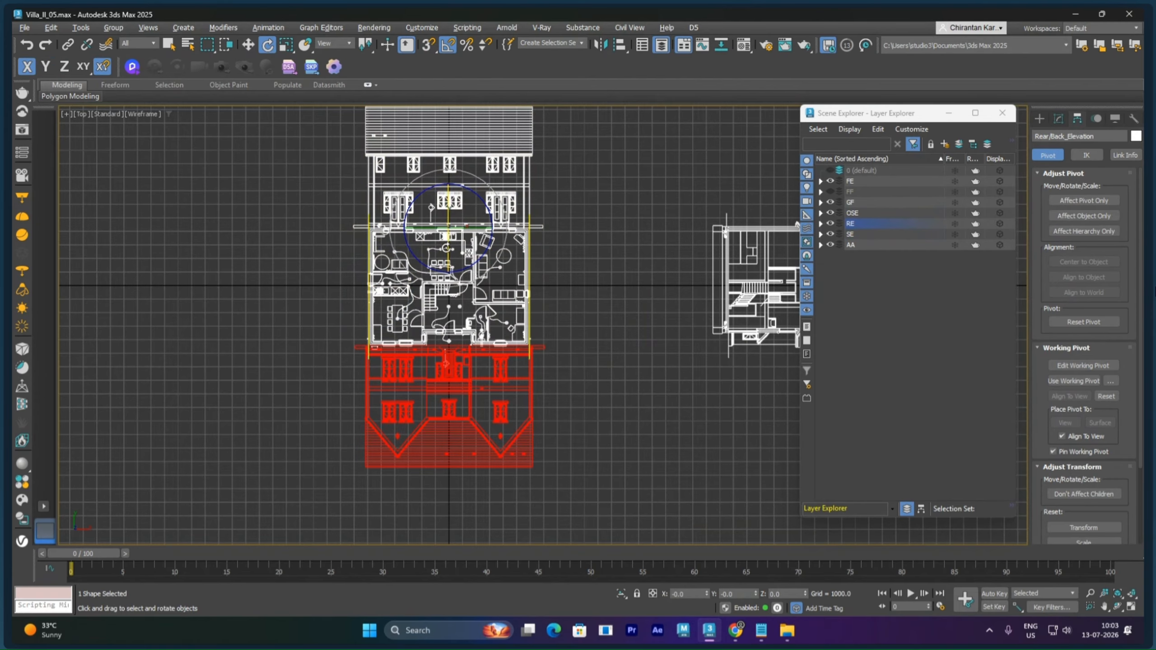
left_click_drag(446, 247, 449, 294)
left_click(453, 416)
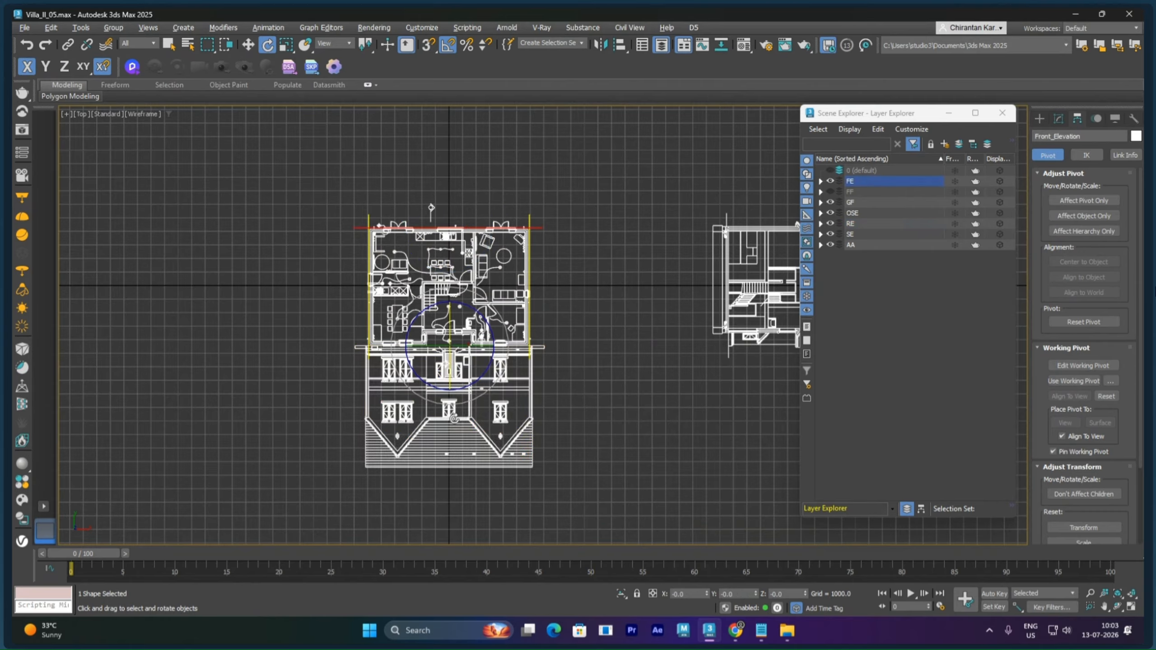
left_click_drag(451, 385, 454, 330)
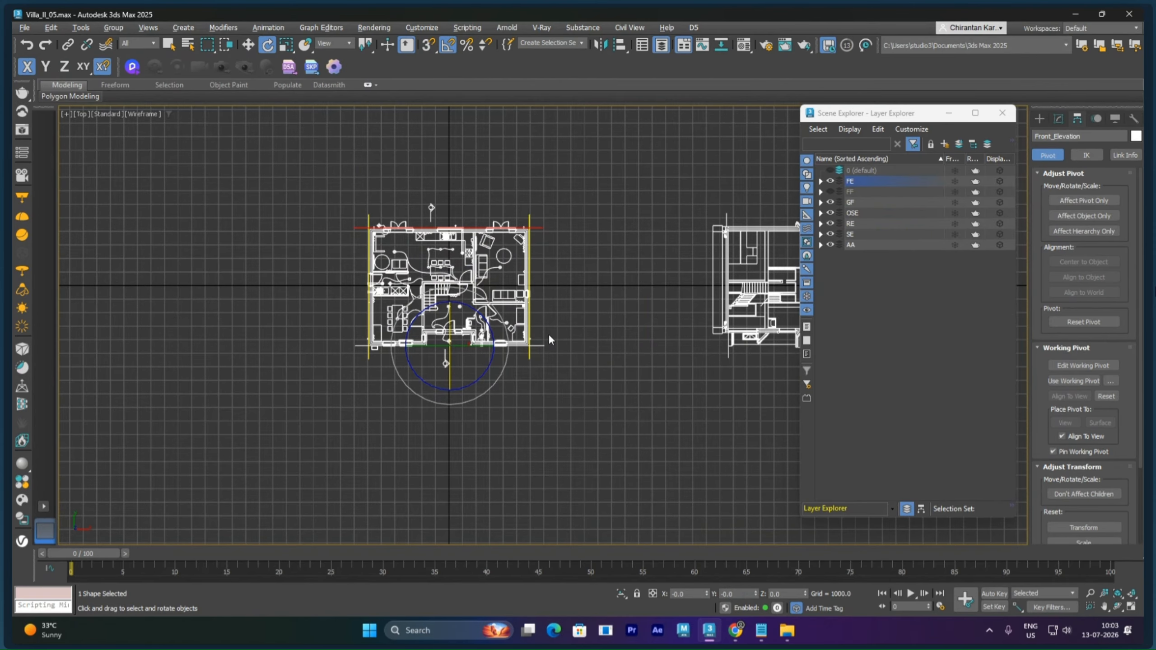
Check the upright elevations in perspective and save the scene as an incremented copy, Villa_II_06.max
key("p")
middle_click_drag(564, 351, 596, 317, "alt")
middle_click_drag(591, 375, 568, 386, "alt")
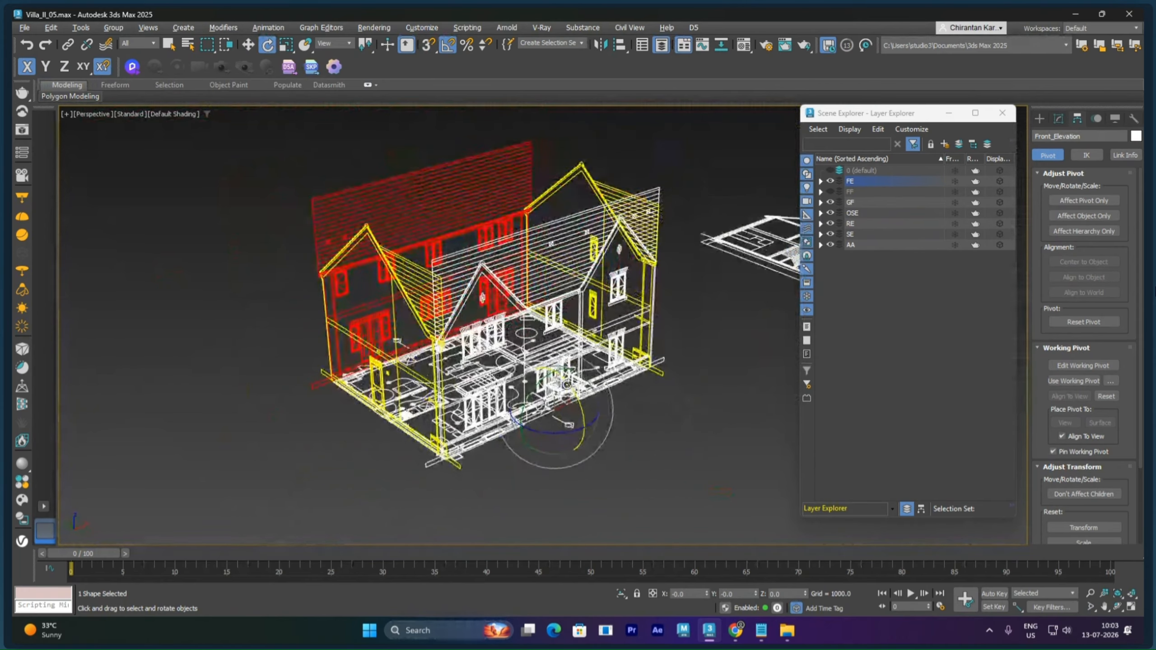
key("alt+f")
key("a")
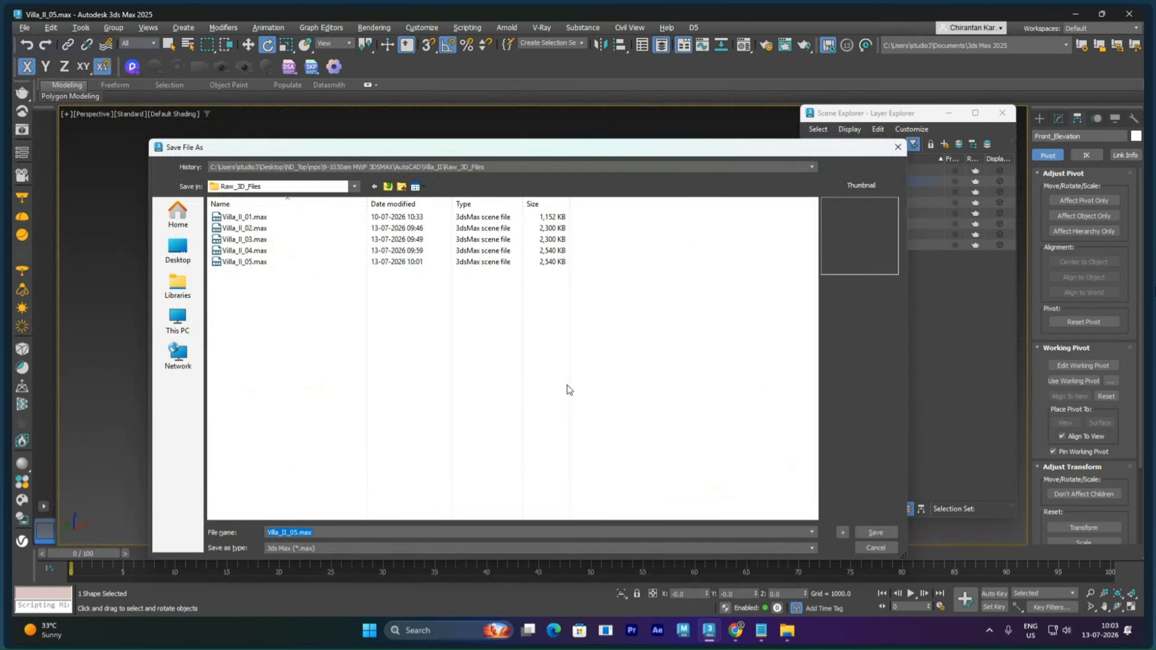
left_click(843, 533)
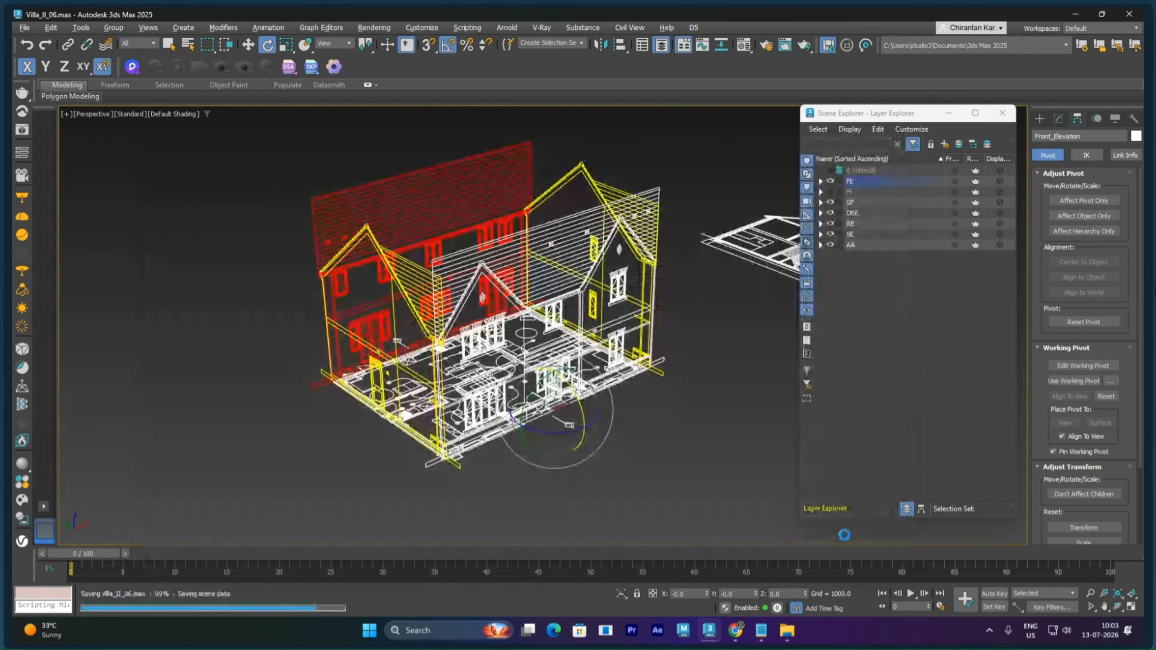
Rotate Section_AA -90° about Y so it stands upright parallel to the side elevations
middle_click_drag(640, 385, 573, 390, "alt")
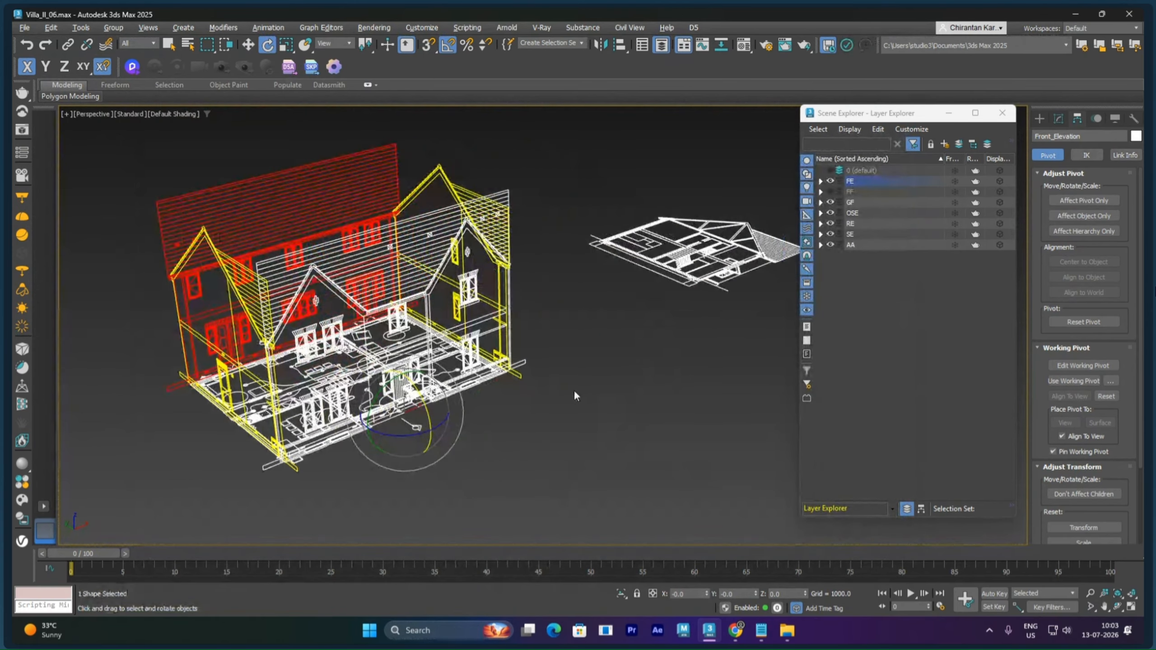
left_click(678, 276)
middle_click_drag(658, 331, 611, 378)
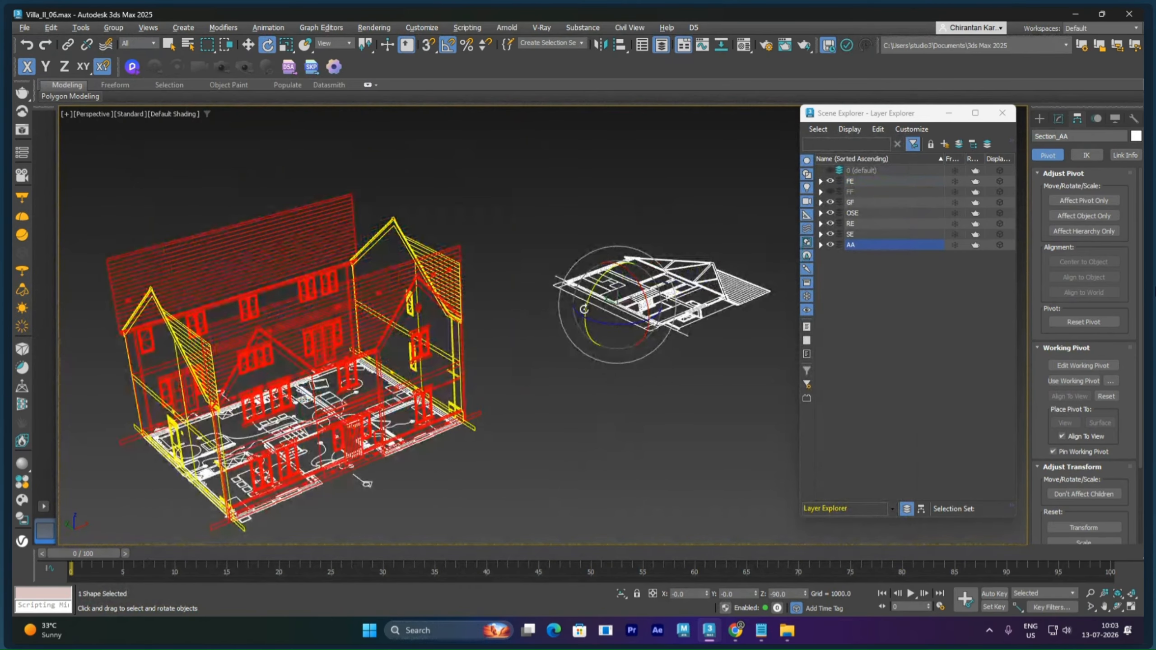
left_click_drag(585, 308, 573, 358)
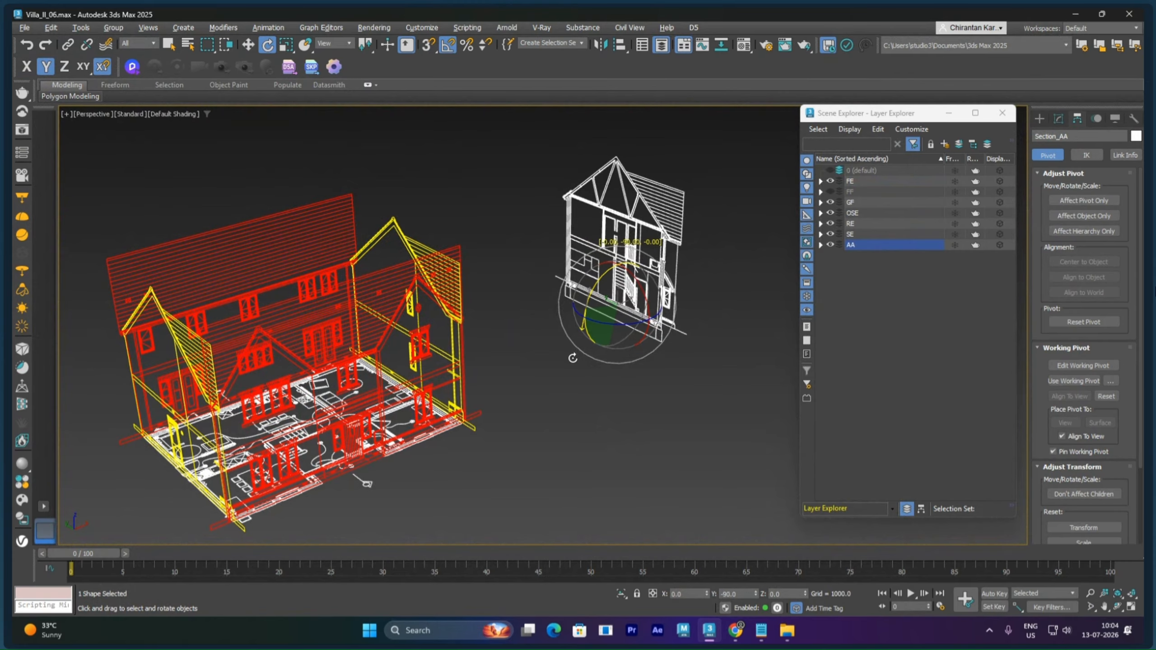
left_click(654, 381)
Isolate Other_Side/Right_Elevation and Section_AA, select only the section, and show both fully in the left view
key("w")
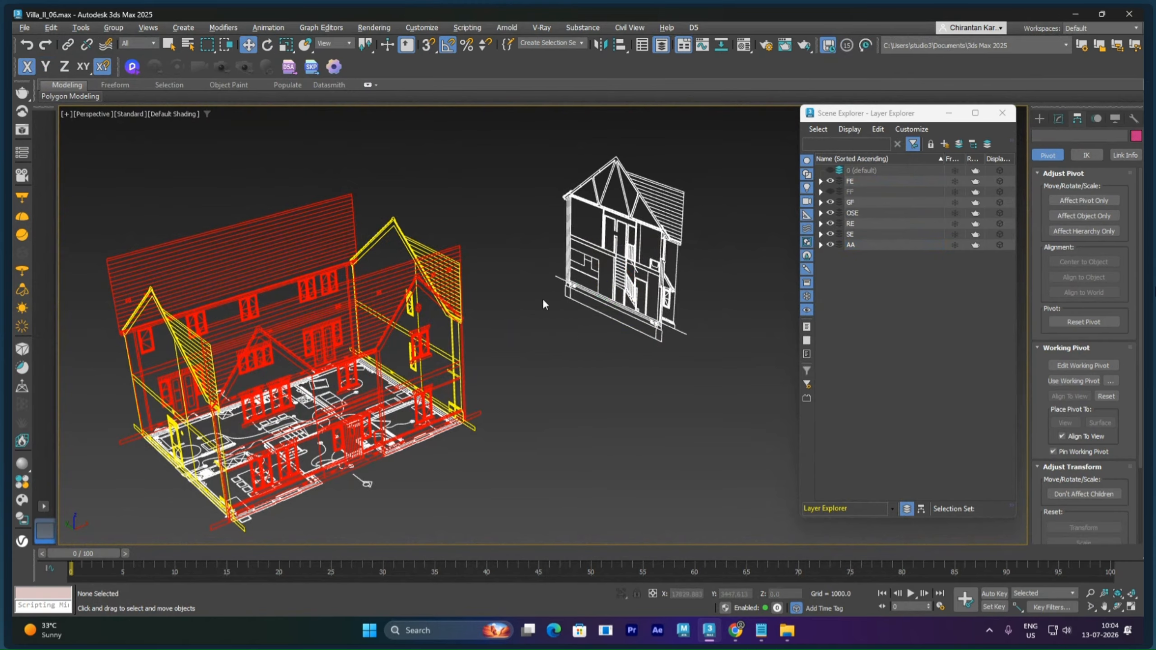
left_click(398, 237)
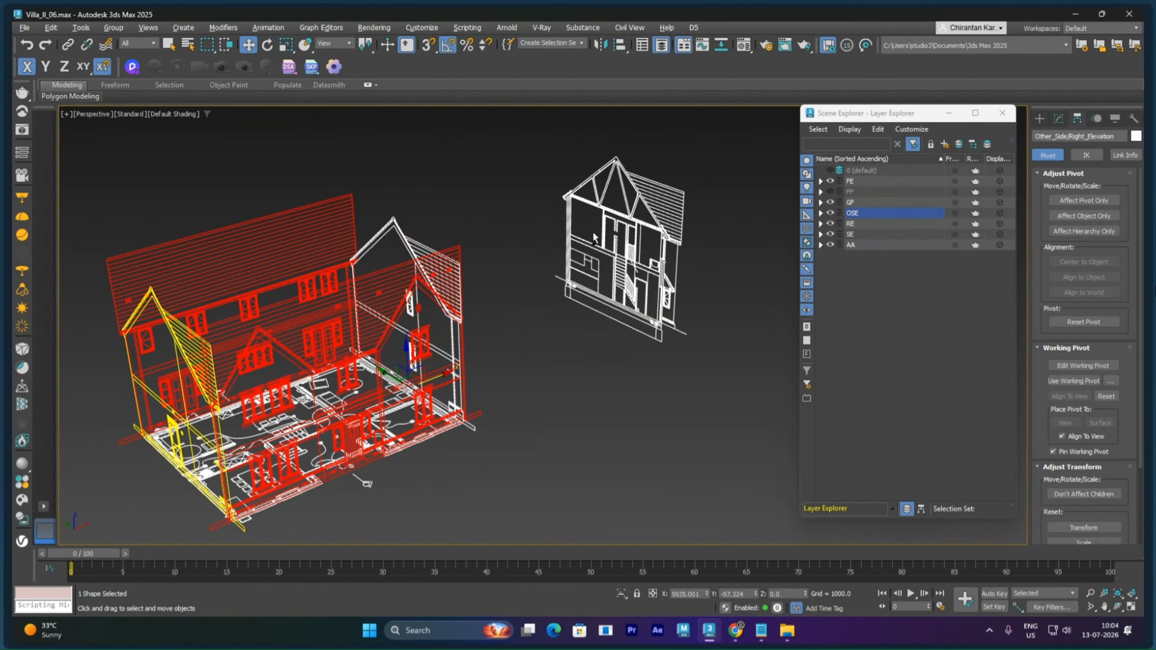
left_click(617, 212, "ctrl")
key("alt+q")
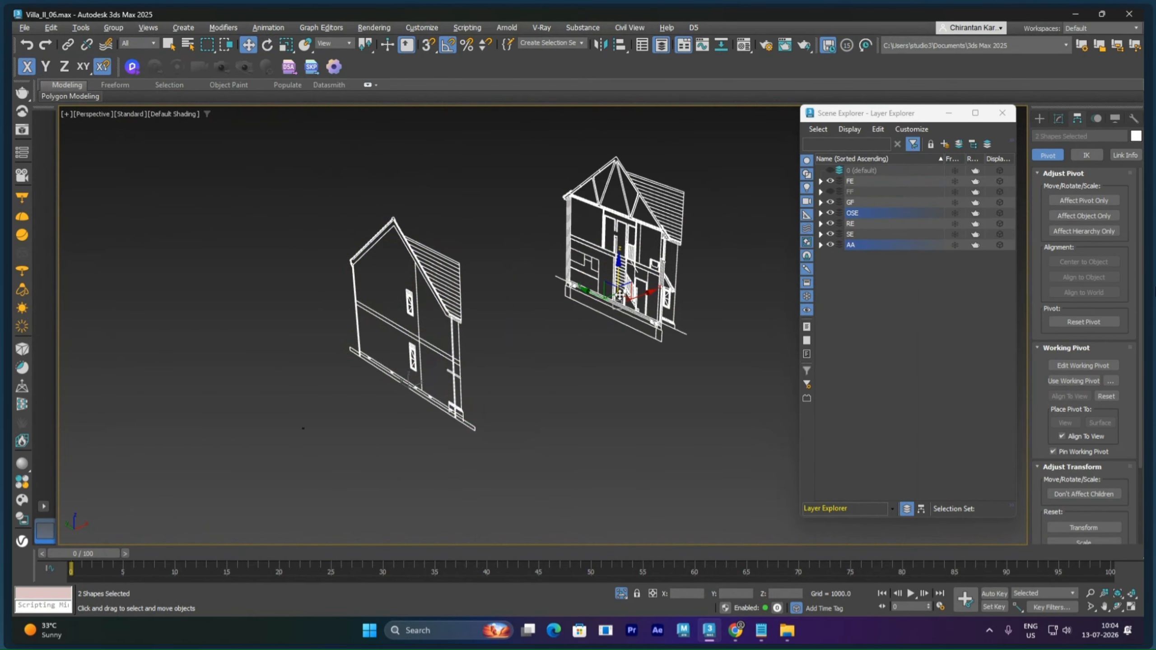
left_click(699, 271)
left_click(591, 280)
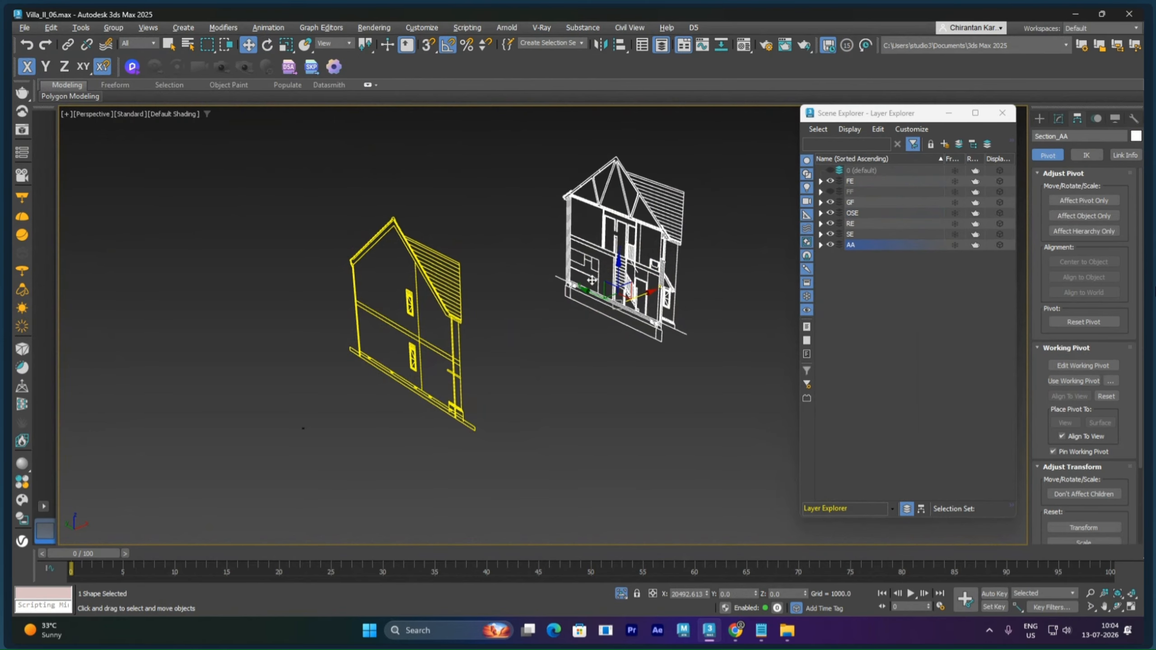
key("l")
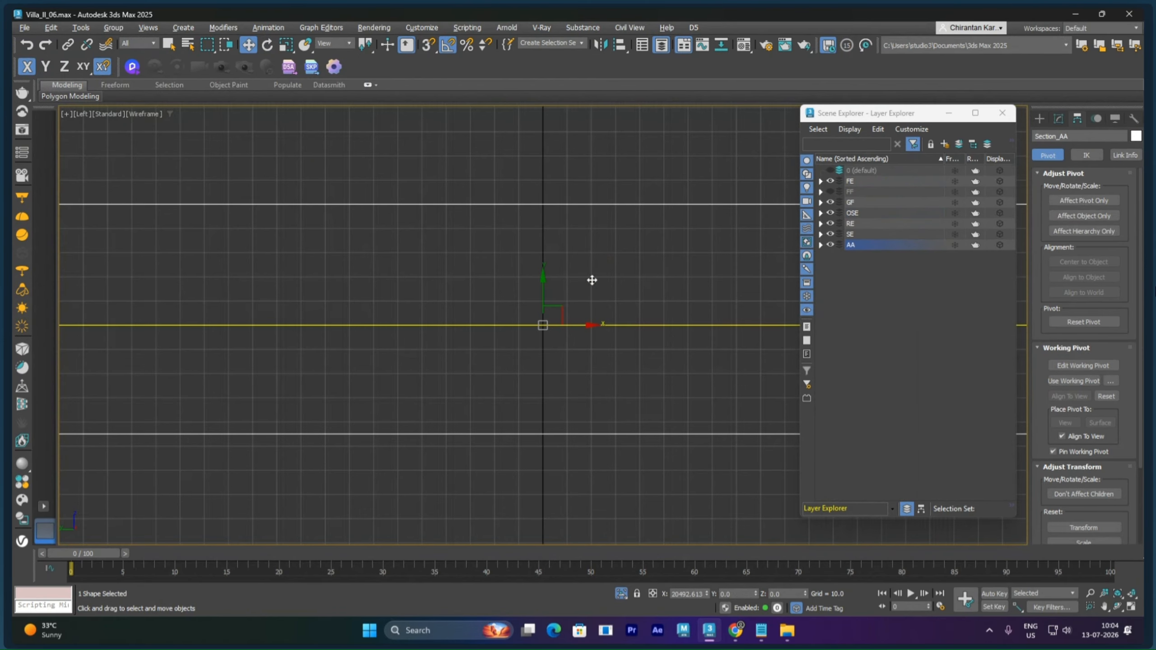
key("z")
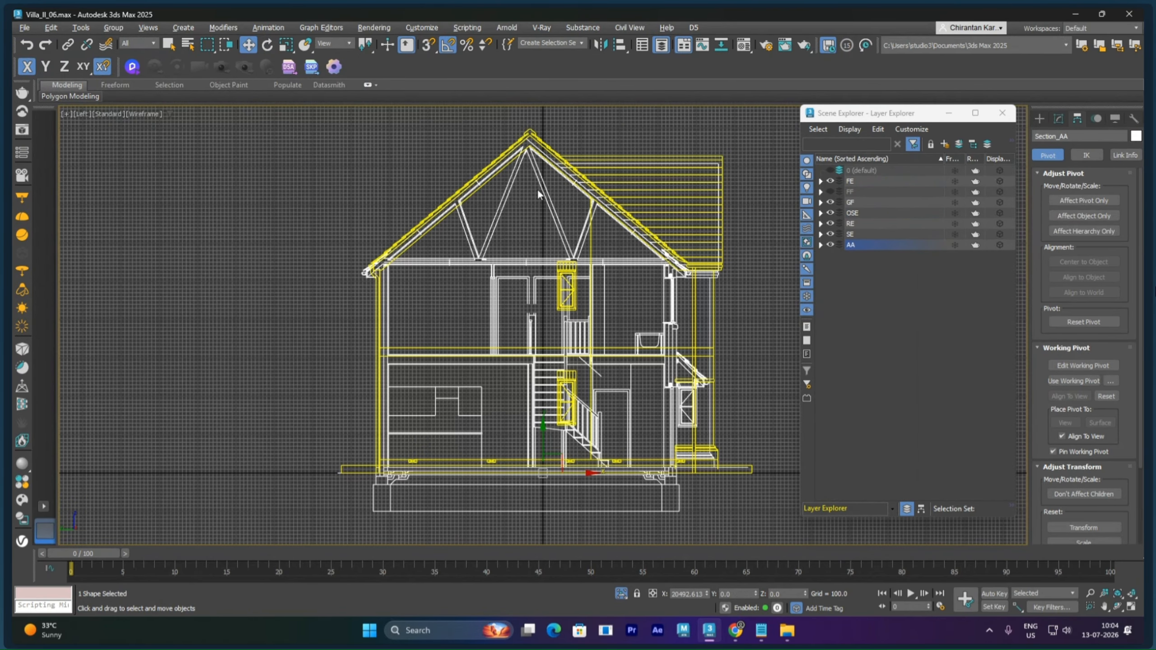
Compare Section_AA's roof apex and base with Other_Side/Right_Elevation, keeping the section selected
scroll(531, 171, "up", 4)
scroll(530, 168, "up", 5)
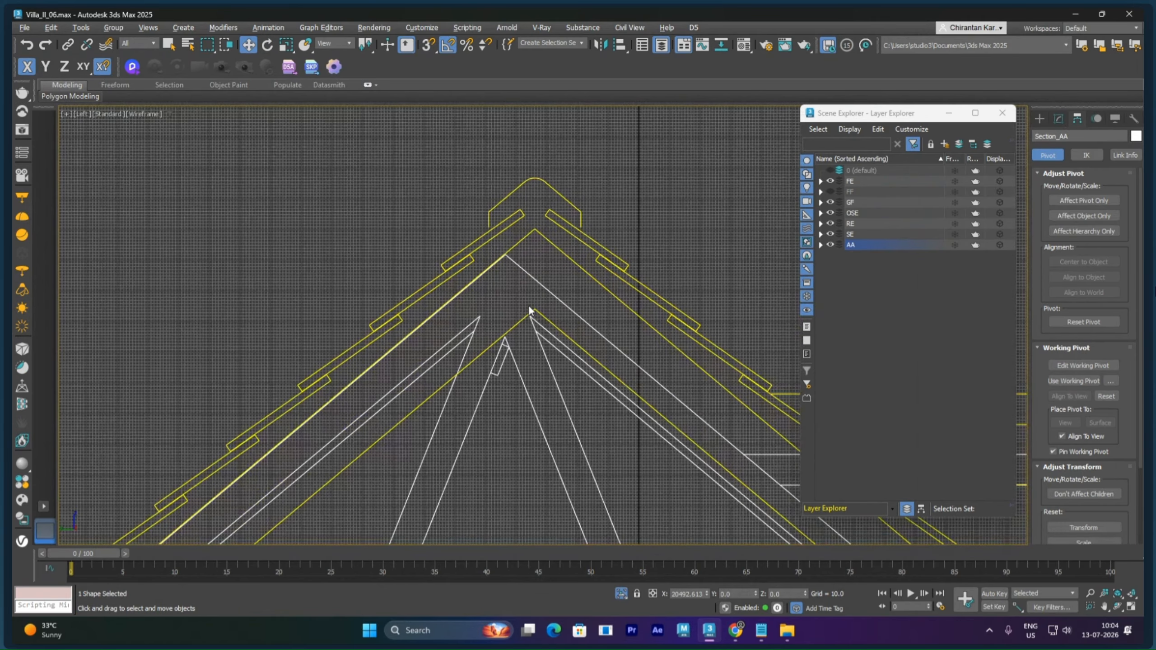
right_click(537, 280)
left_click(548, 293)
scroll(548, 294, "down", 8)
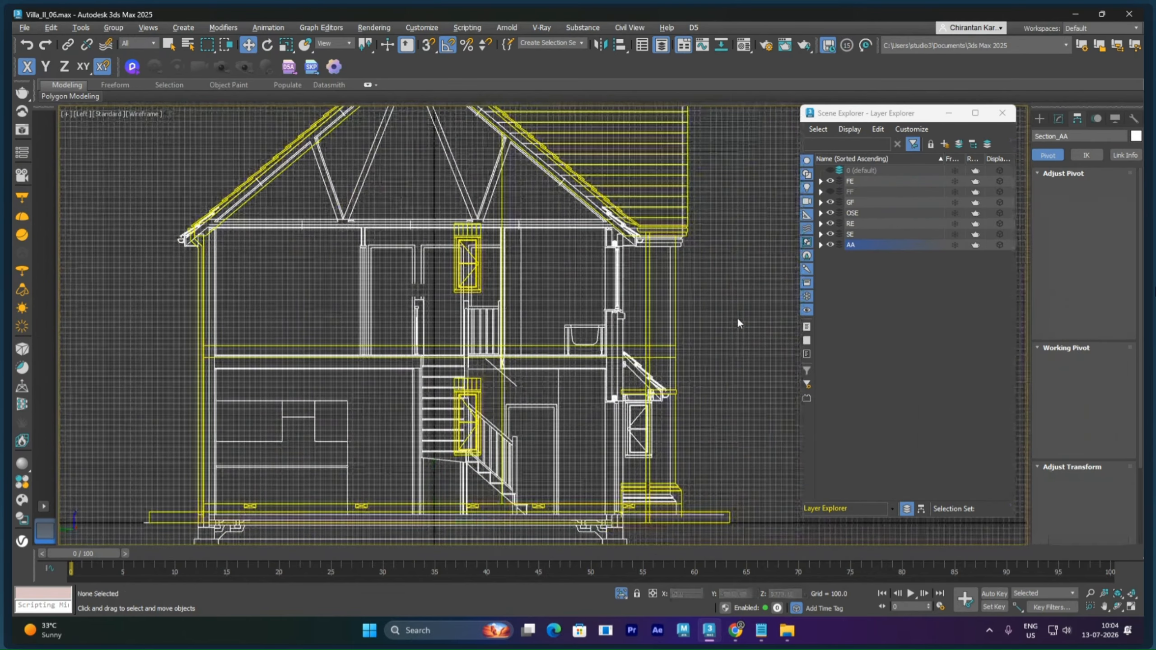
left_click(737, 318)
left_click(490, 332)
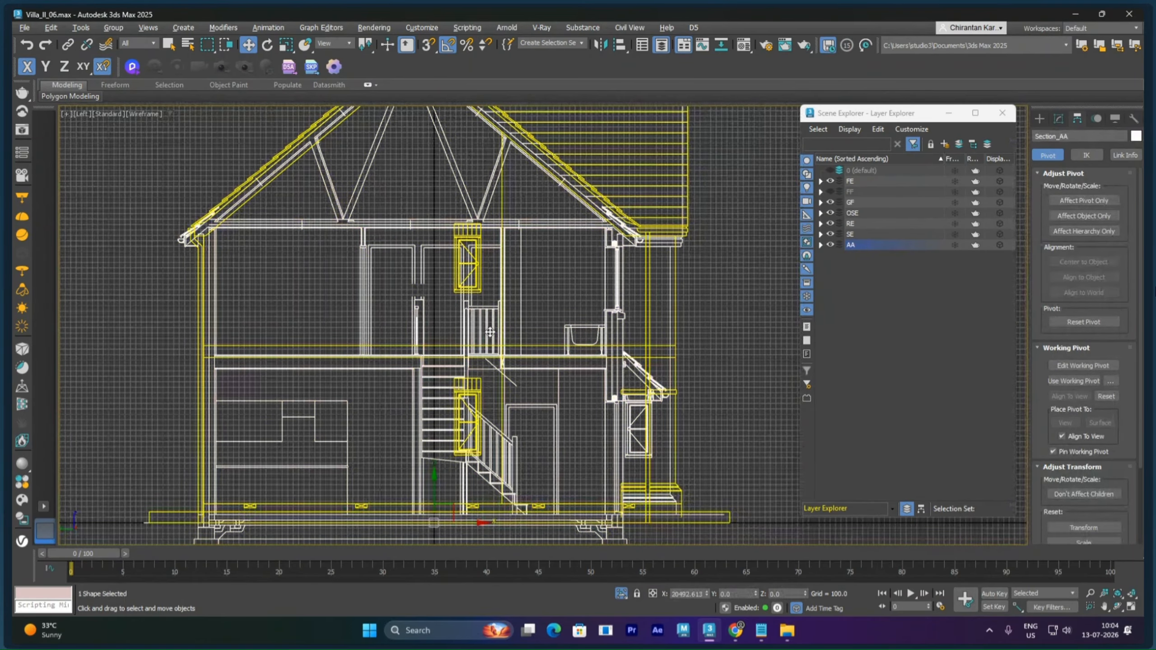
Move Section_AA in the left view, vertex-snapping its roof apex to Other_Side/Right_Elevation's apex just beneath the ridge cap
left_click_drag(469, 452, 525, 575)
middle_click_drag(497, 156, 586, 370)
scroll(543, 317, "up", 5)
left_click_drag(632, 371, 511, 273)
scroll(512, 273, "up", 3)
middle_click_drag(511, 274, 519, 358)
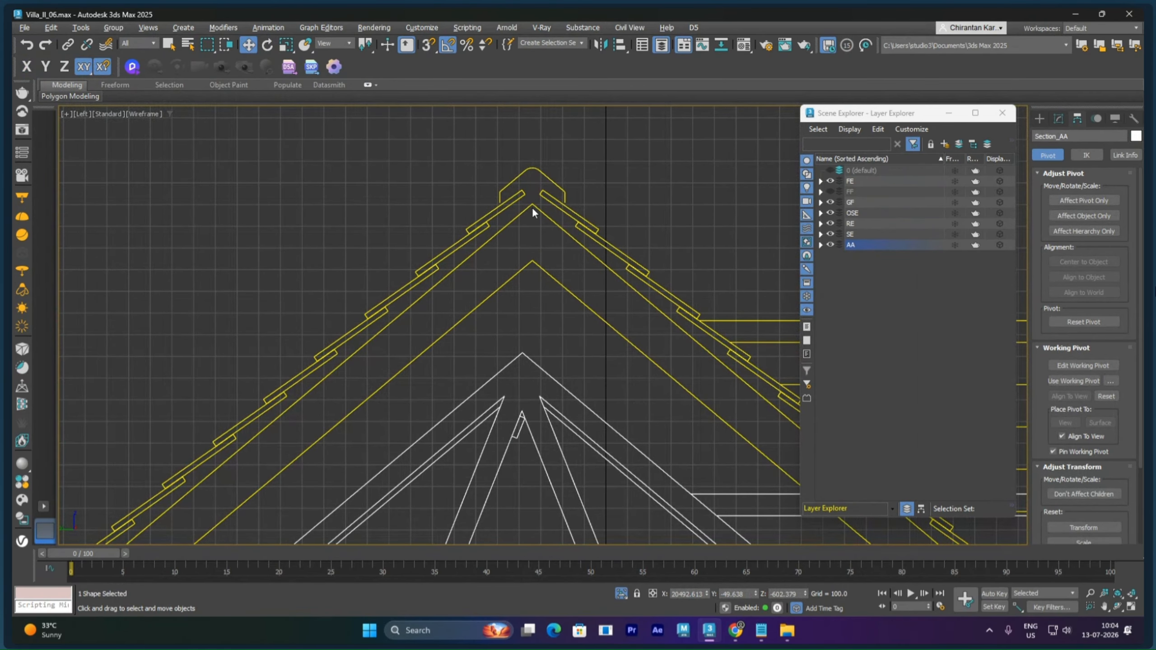
key("s")
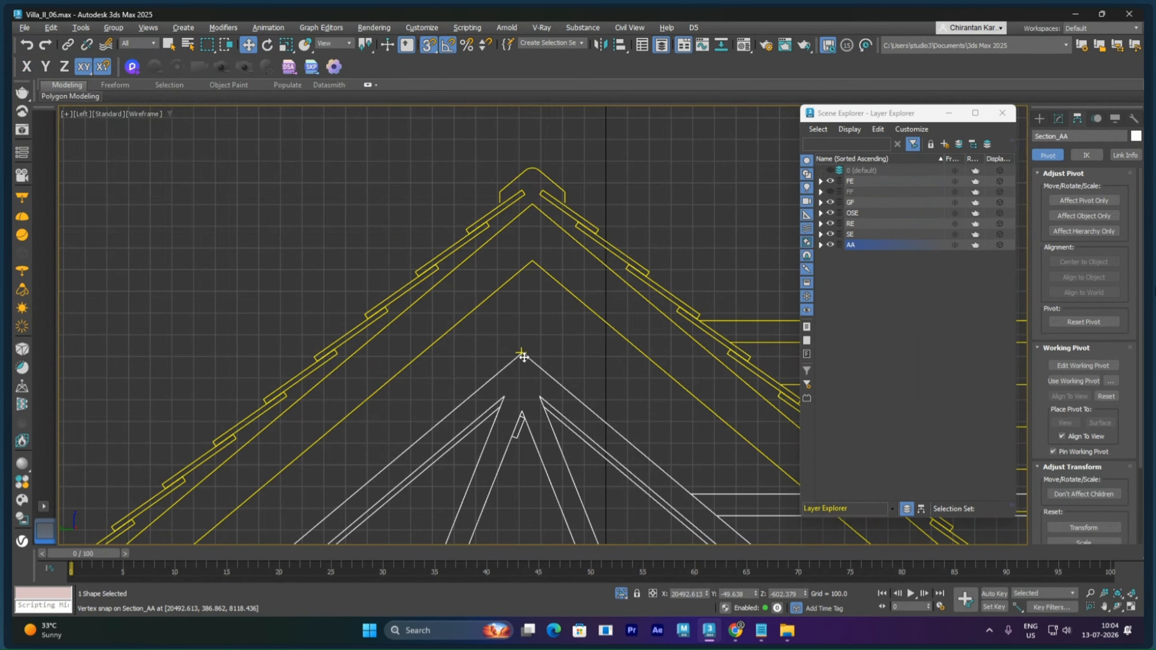
left_click_drag(524, 357, 536, 211)
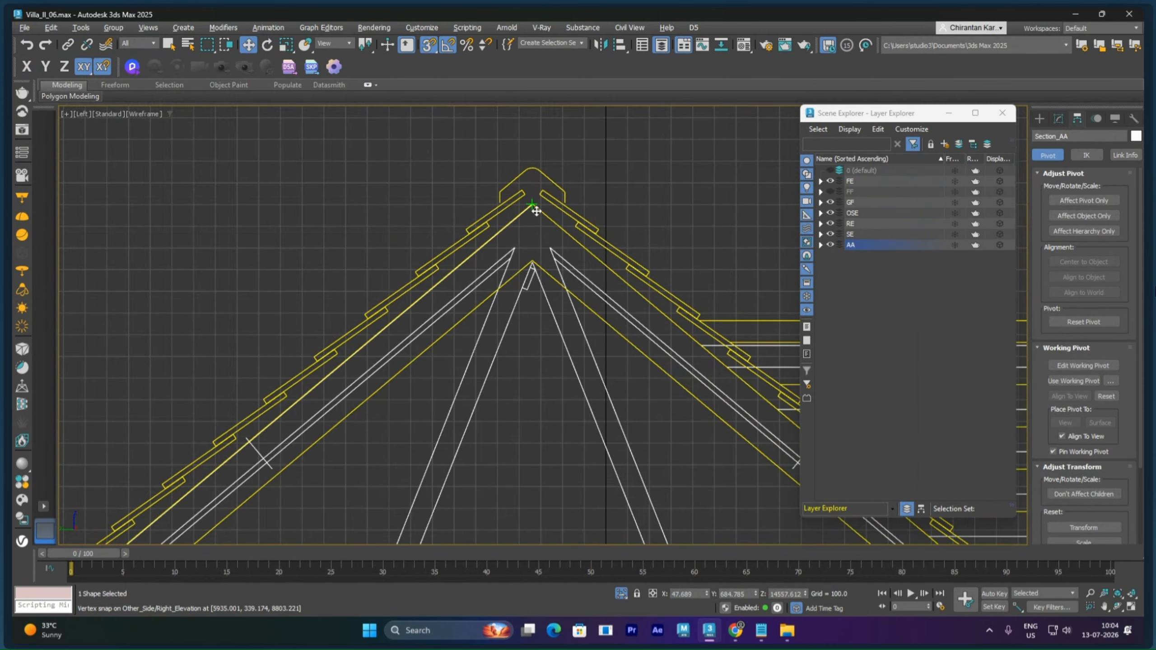
Examine how Section_AA lines up with Other_Side/Right_Elevation at the roof, eaves, floor line and ground line
scroll(538, 255, "down", 8)
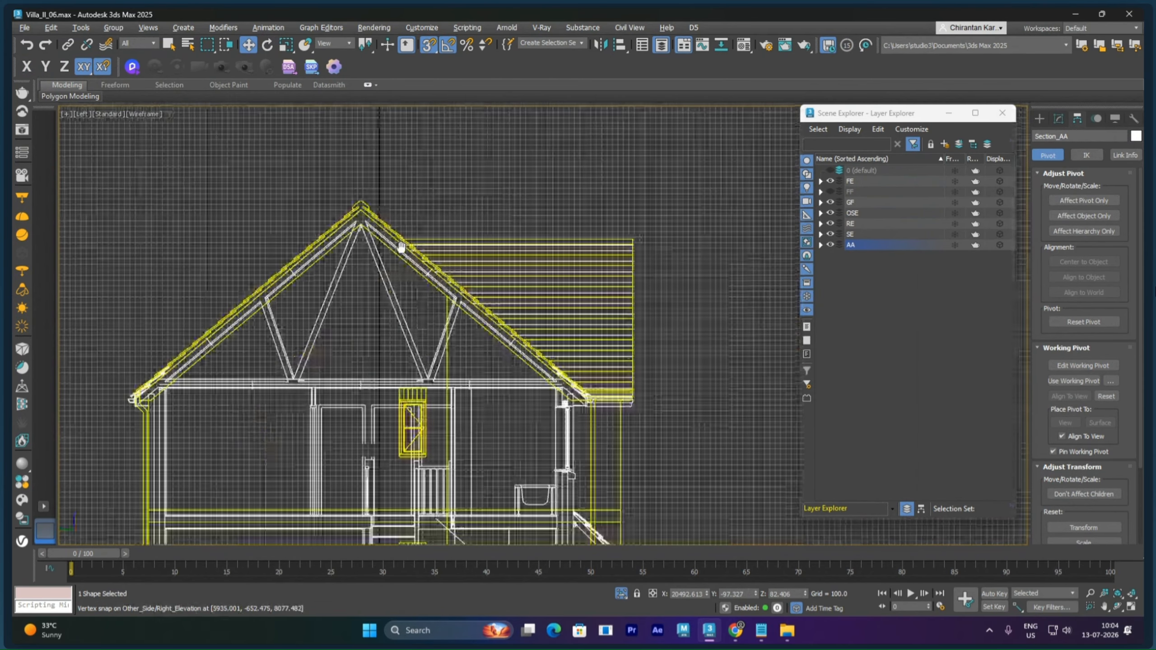
scroll(528, 254, "up", 10)
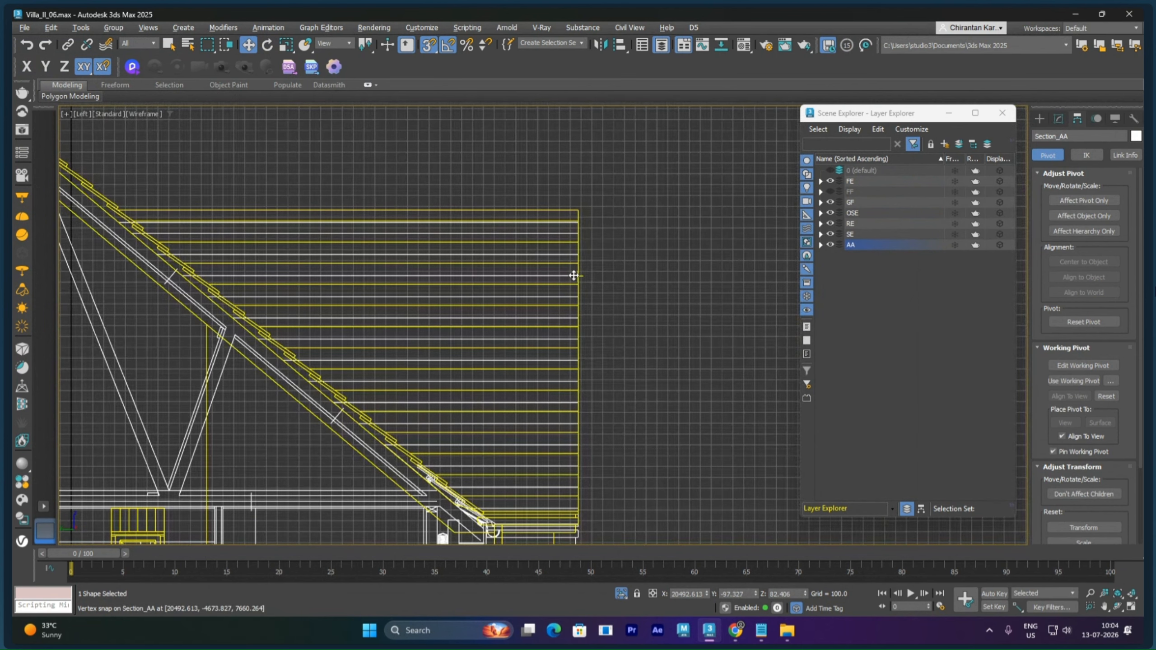
scroll(574, 276, "down", 6)
scroll(592, 278, "up", 8)
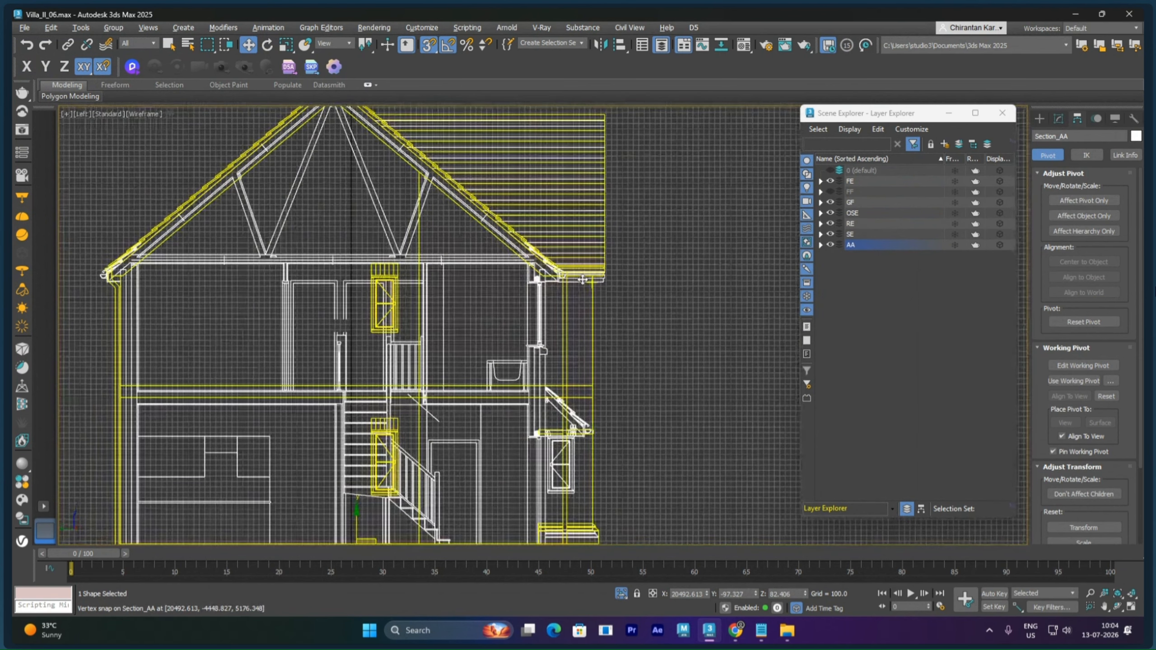
scroll(590, 277, "up", 3)
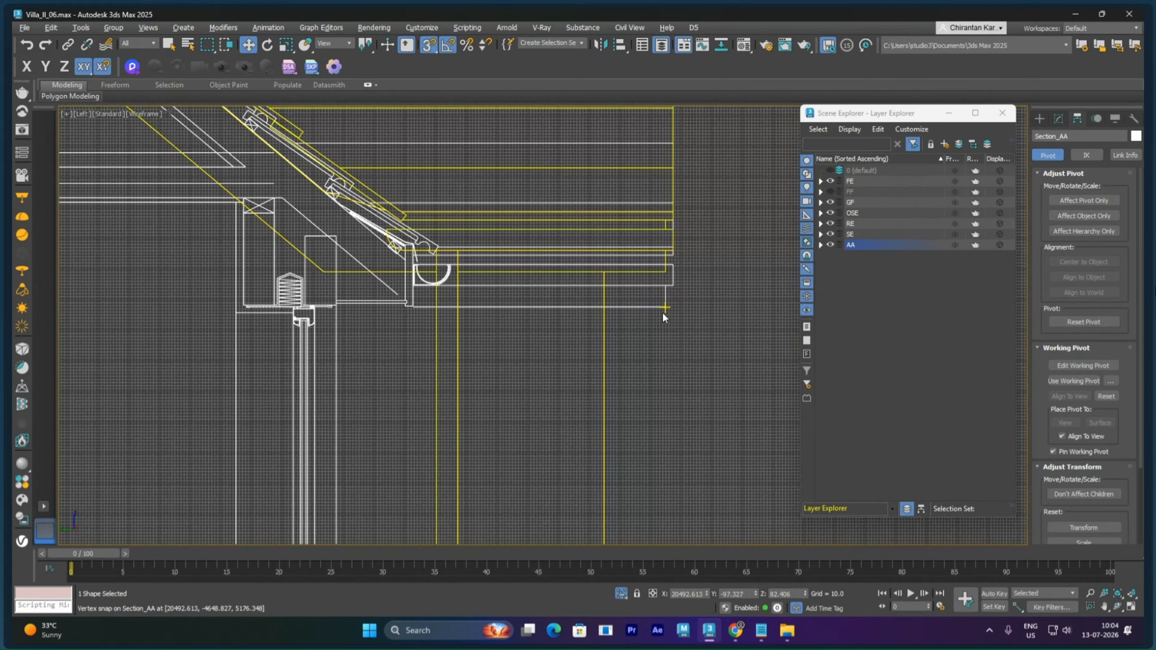
scroll(678, 313, "down", 6)
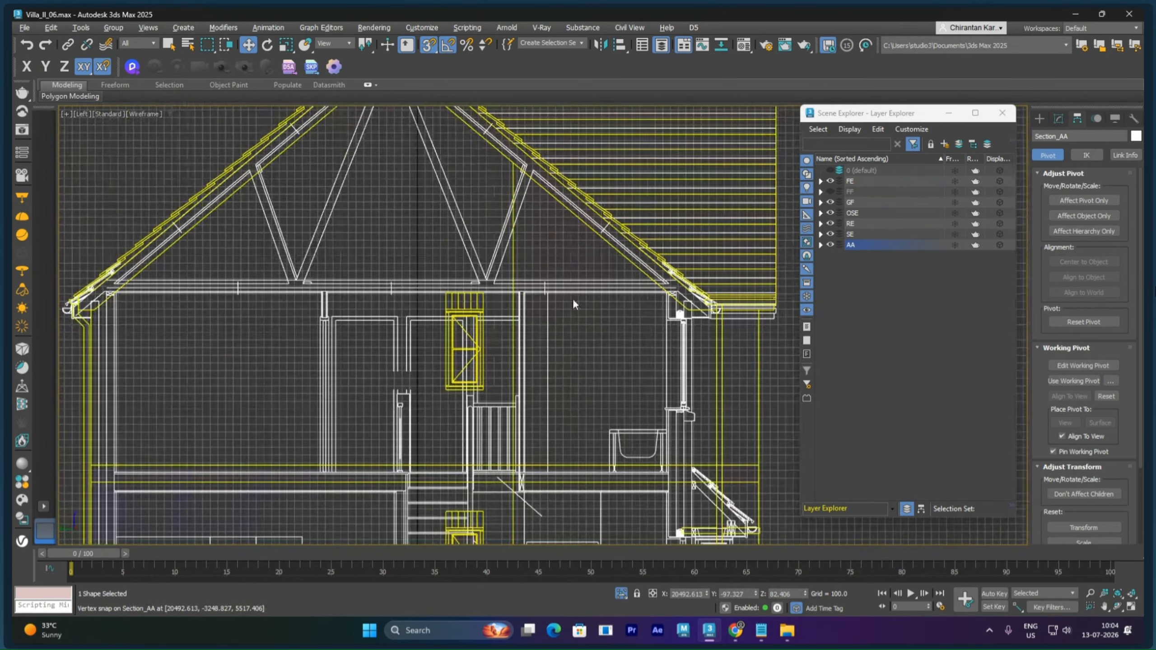
scroll(573, 304, "down", 2)
middle_click_drag(574, 374, 577, 253)
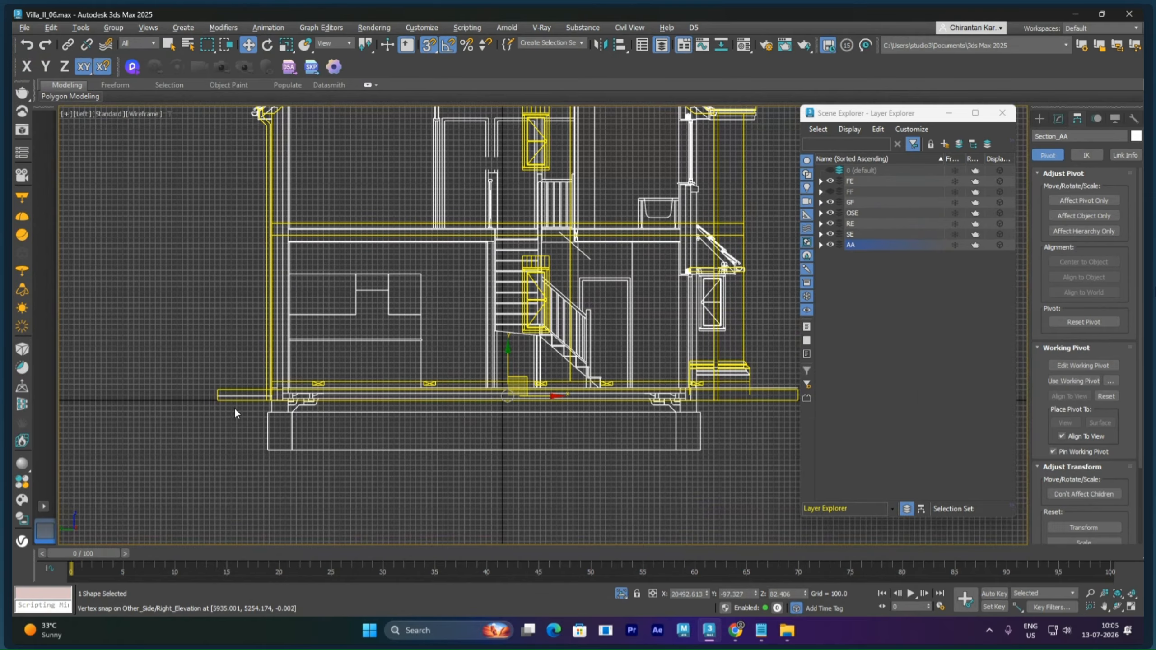
Return to perspective, end the isolation so all drawings show, and clear the selection
key("p")
scroll(487, 375, "up", 4)
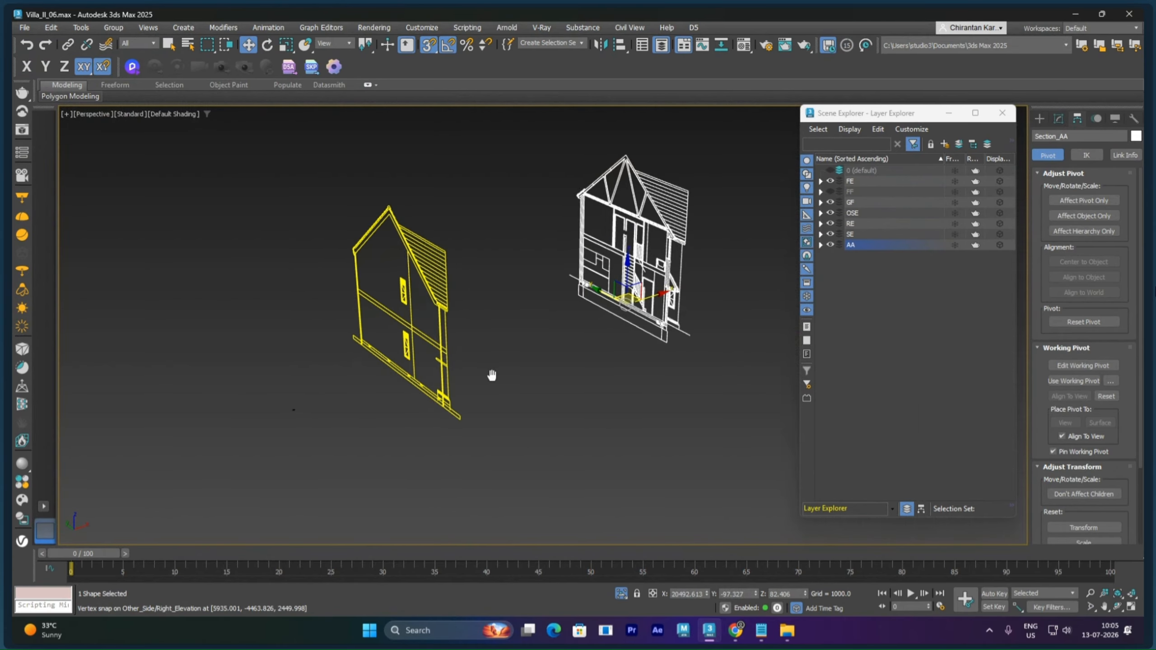
left_click(620, 595)
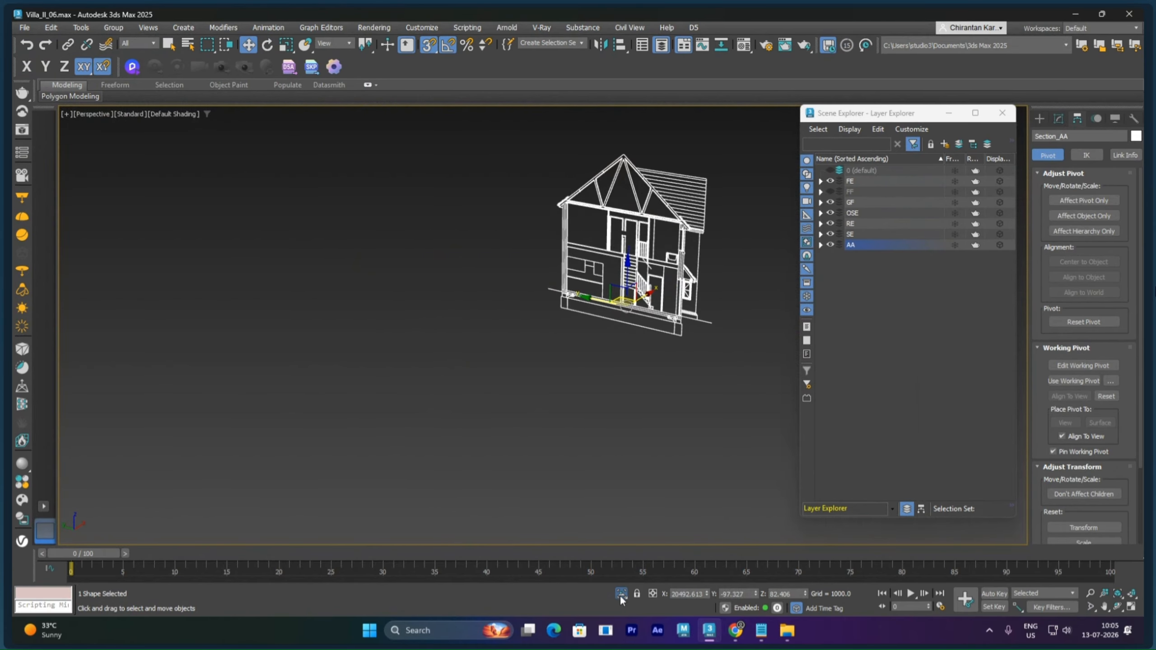
left_click(614, 423)
middle_click_drag(615, 424, 545, 420, "alt")
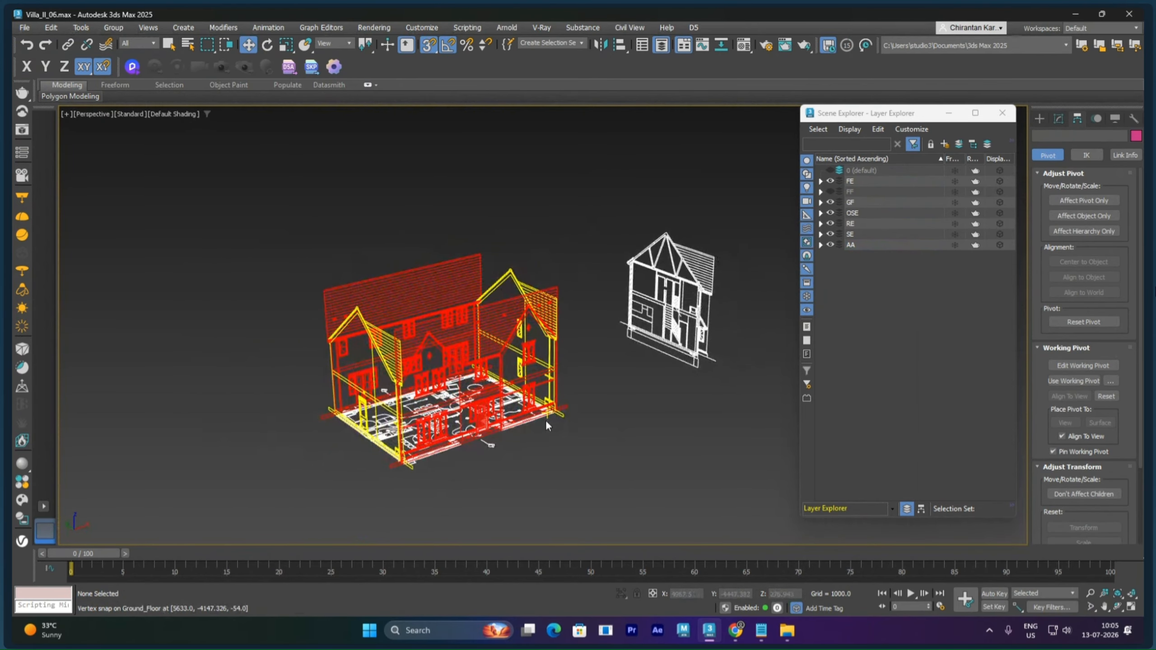
Move Section_AA along X only, closer to the house beside Other_Side/Right_Elevation, and save the scene
left_click(663, 328)
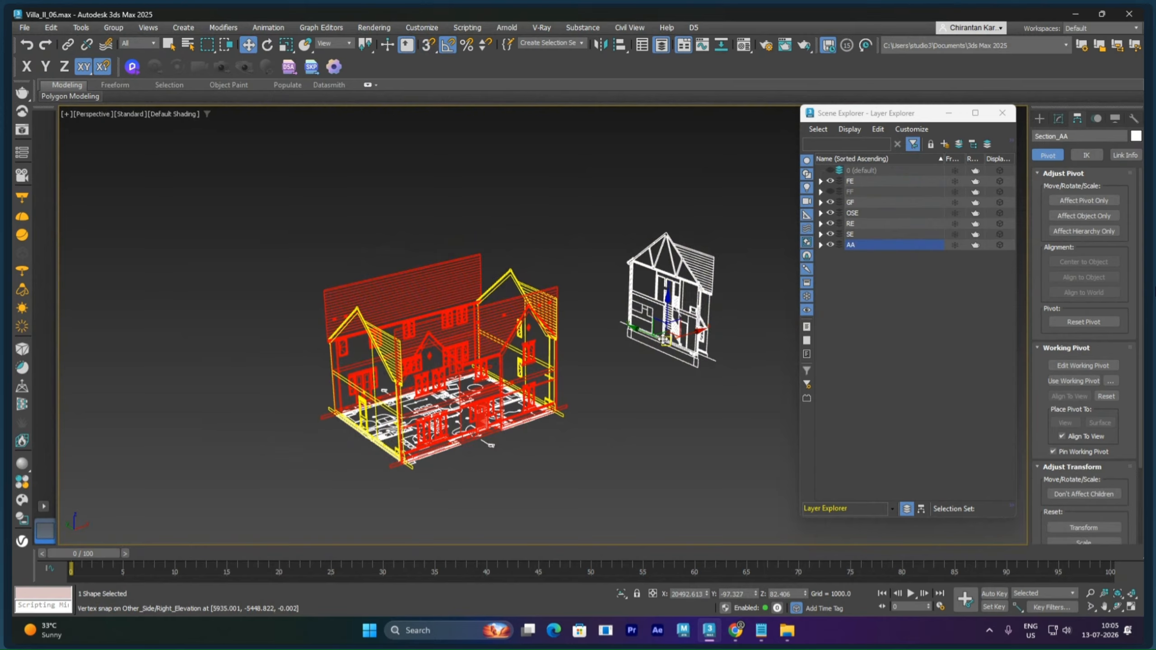
key("F5")
left_click_drag(664, 327, 605, 381)
left_click(591, 424)
middle_click_drag(591, 424, 616, 437, "alt")
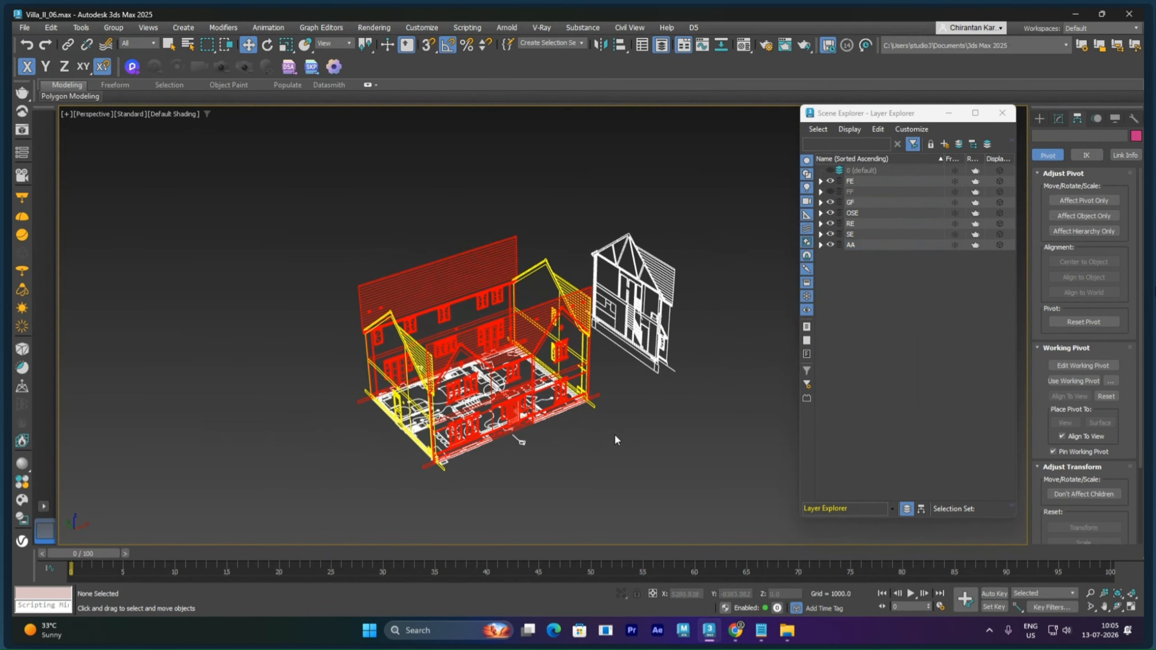
key("ctrl+s")
Show layer FF, isolate First_Floor together with Section_AA, and display both in the left view
left_click(831, 191)
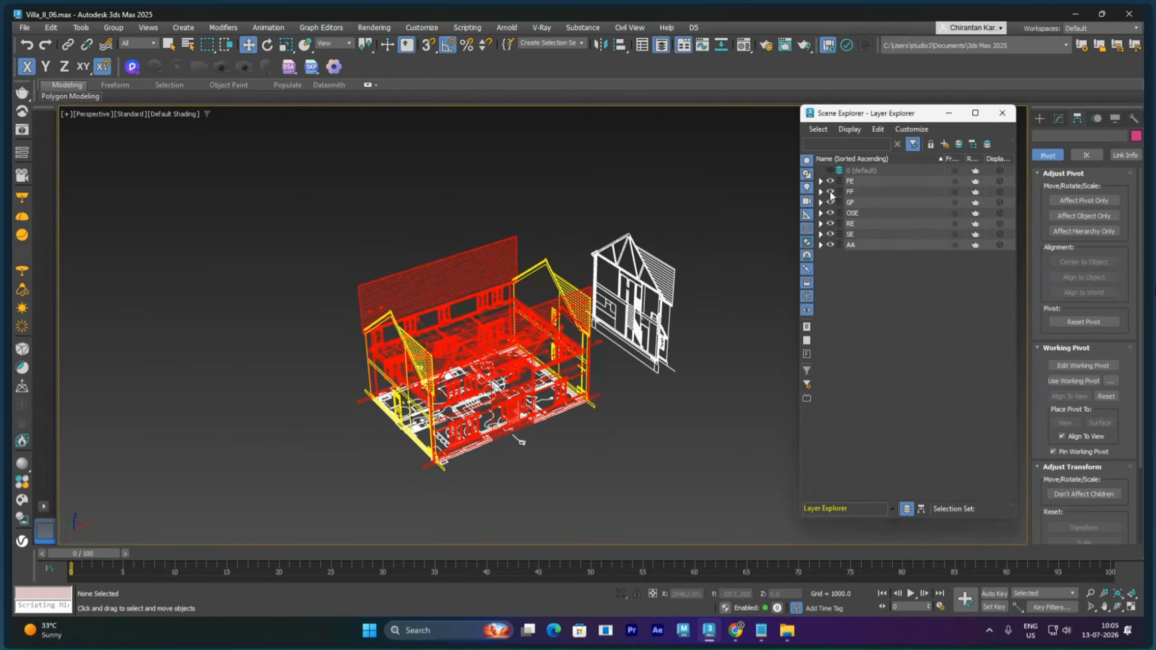
left_click(601, 344)
left_click(652, 327, "ctrl")
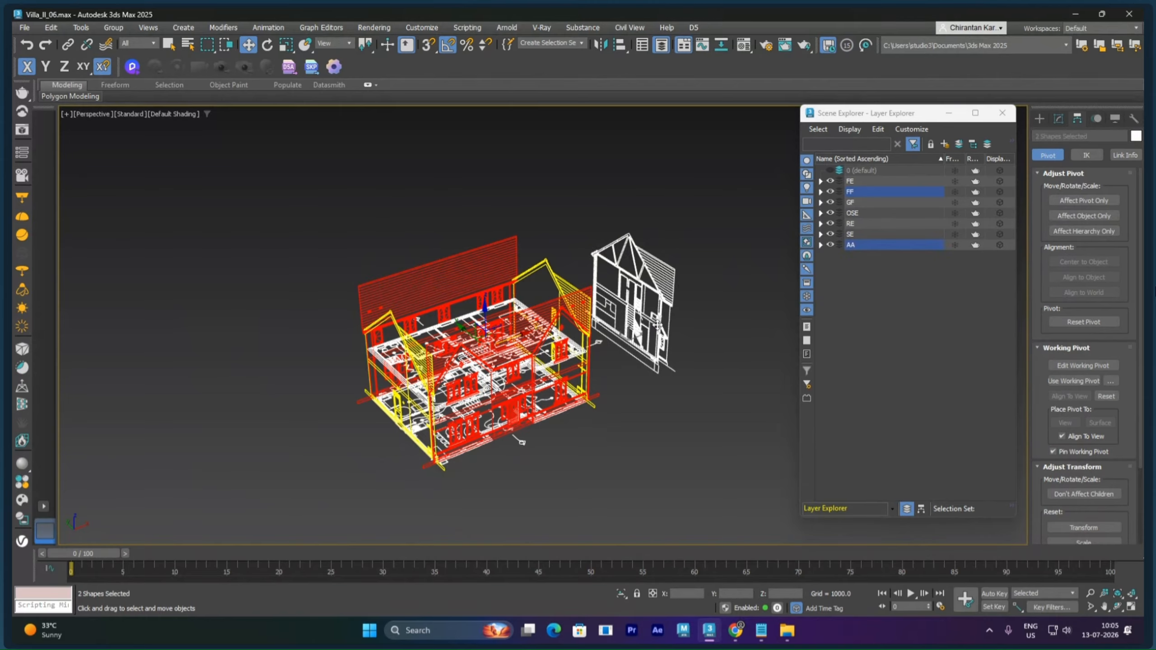
key("alt+q")
left_click(638, 403)
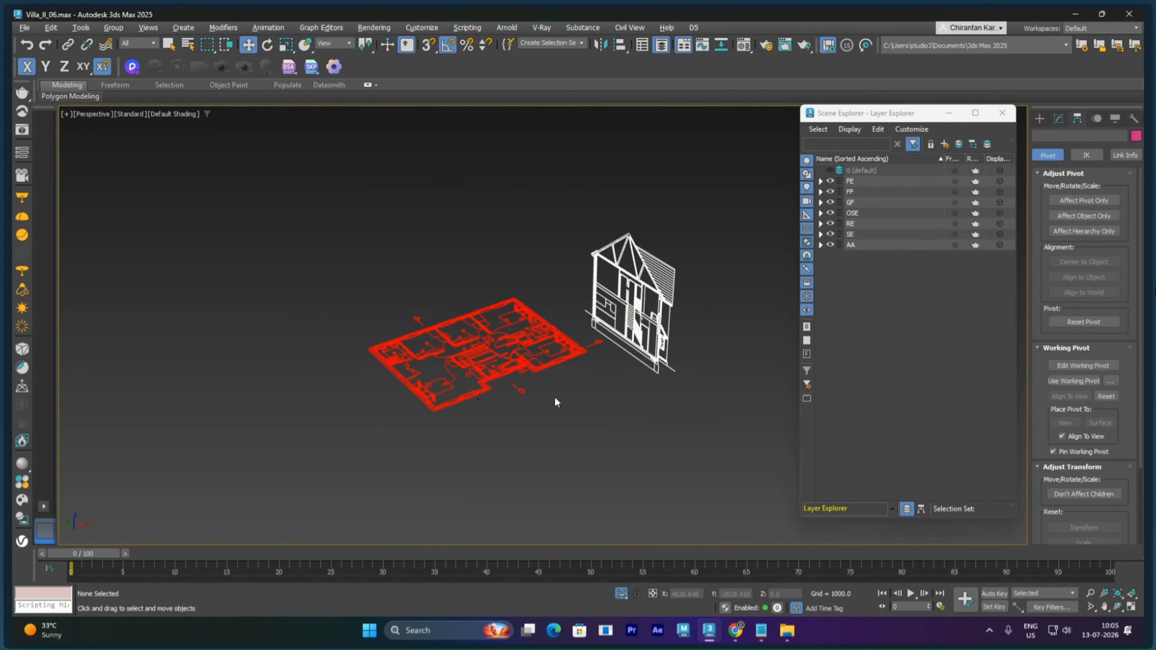
key("l")
middle_click_drag(578, 340, 373, 428)
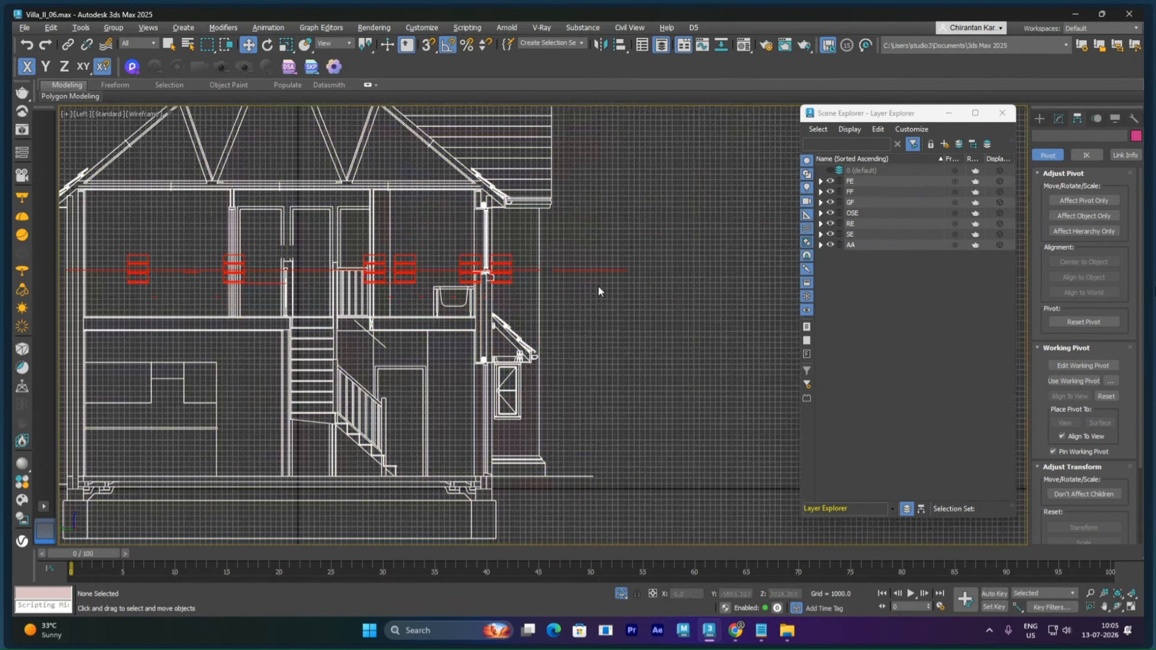
Select First_Floor and lower it vertically to just below Section_AA's first-floor slab in the left view
left_click(599, 272)
scroll(407, 302, "up", 6)
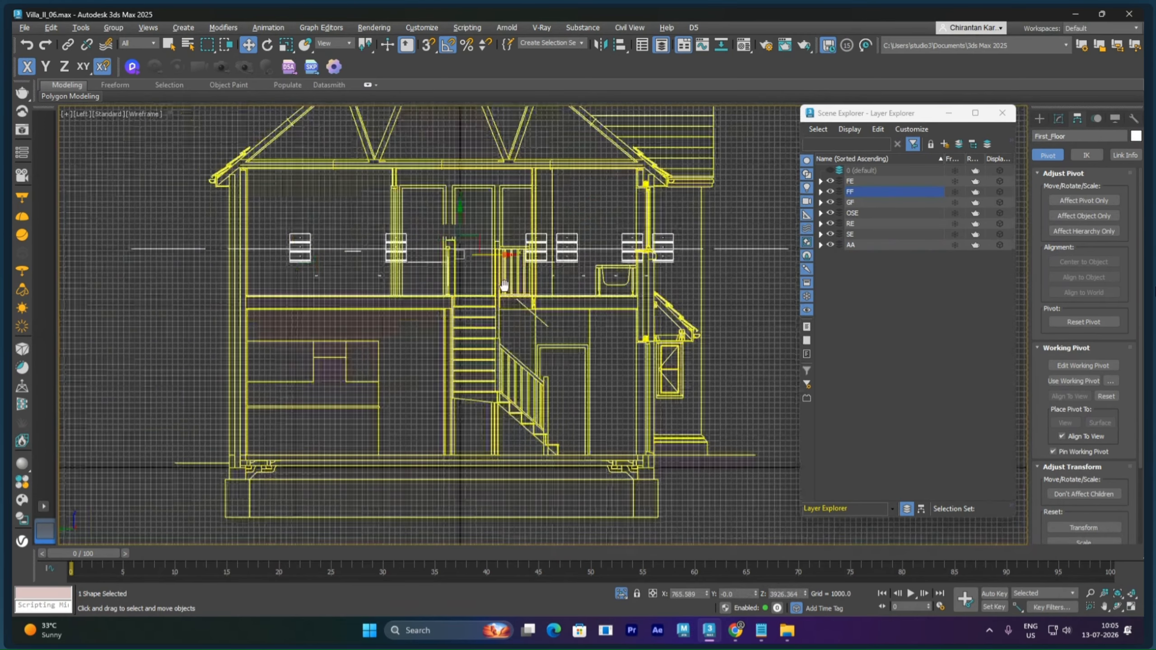
scroll(331, 229, "up", 3)
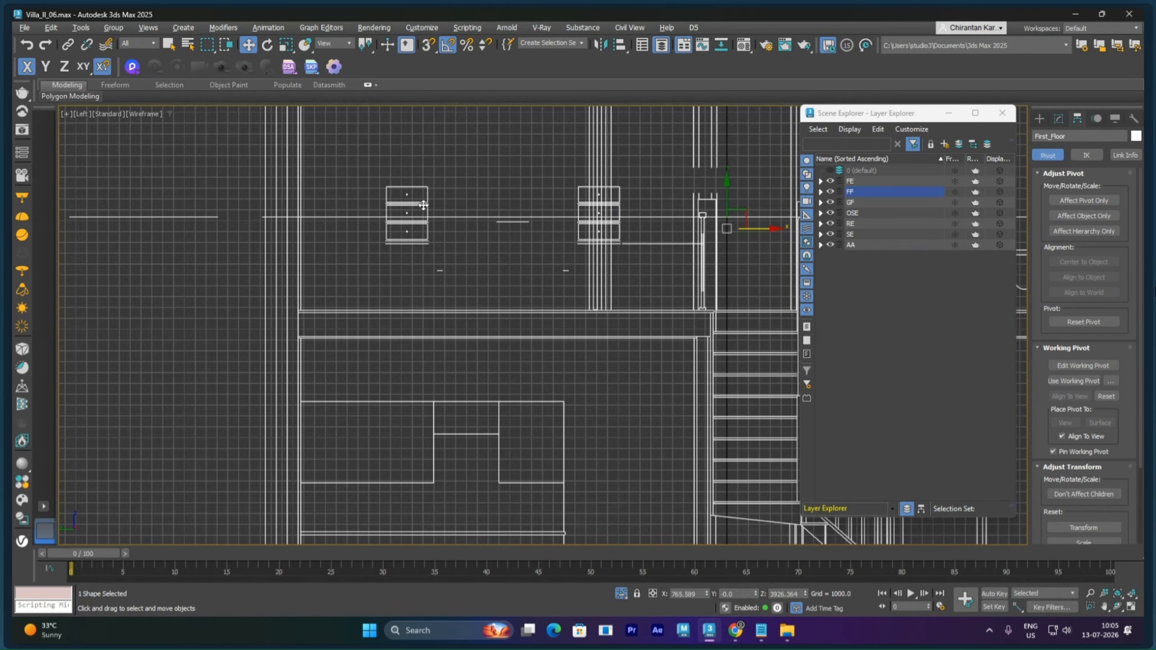
scroll(532, 248, "down", 3)
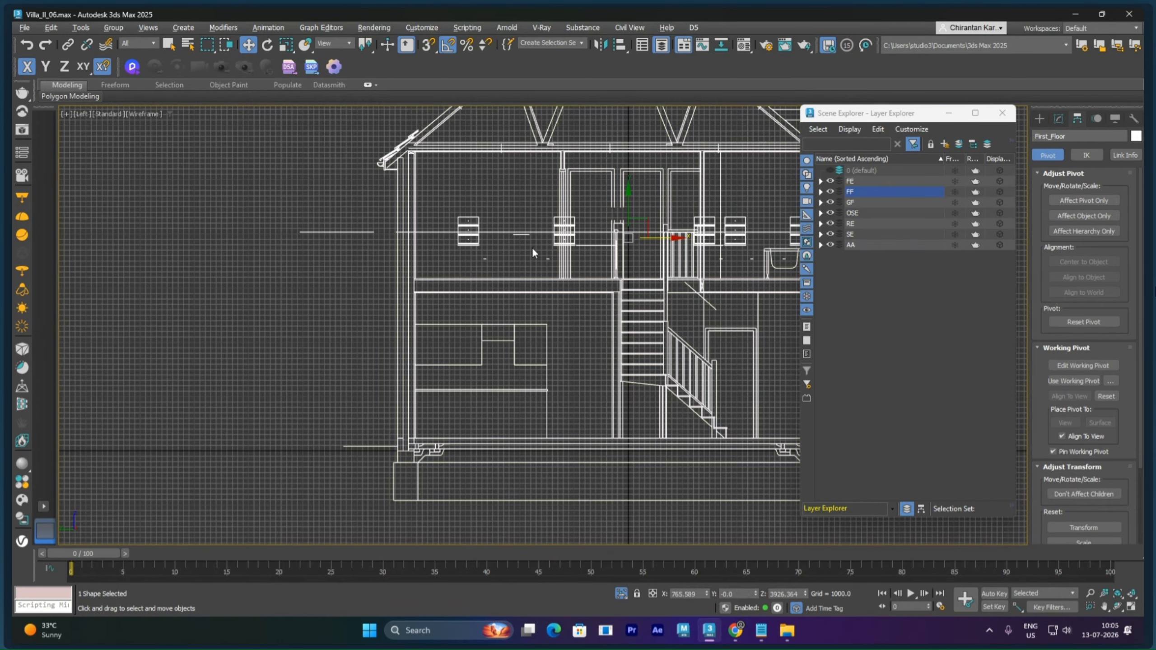
scroll(481, 289, "up", 2)
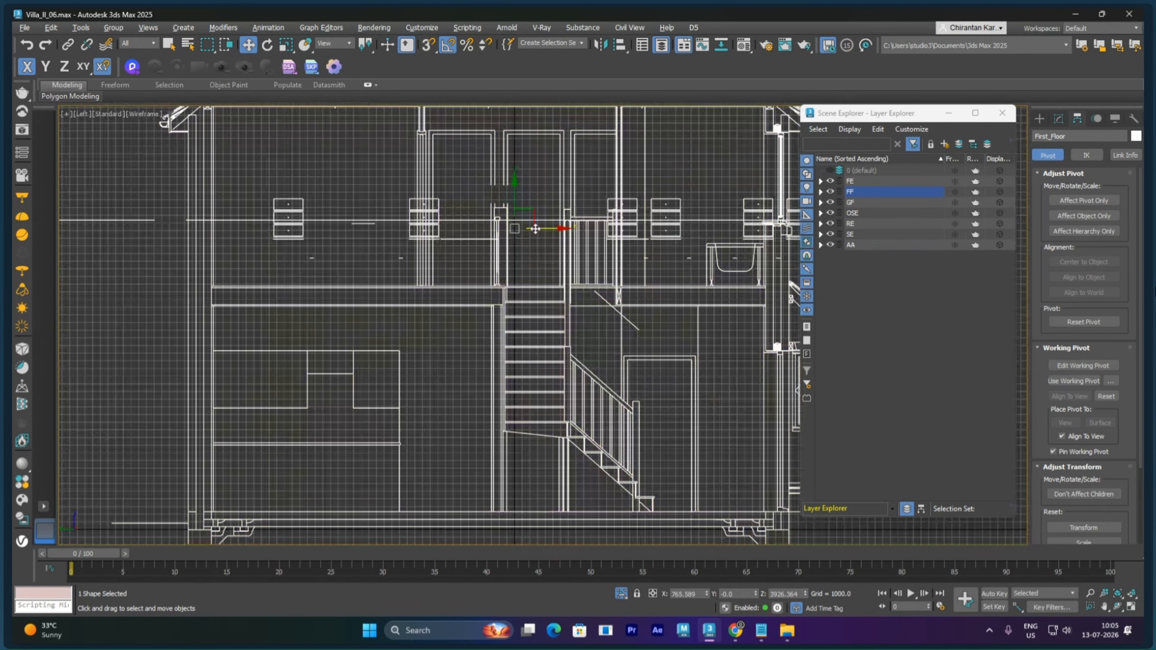
left_click_drag(515, 205, 348, 324)
Examine Section_AA's upper and lower slab lines where the first-floor slab meets the outer wall
middle_click_drag(277, 335, 509, 343)
scroll(396, 294, "up", 3)
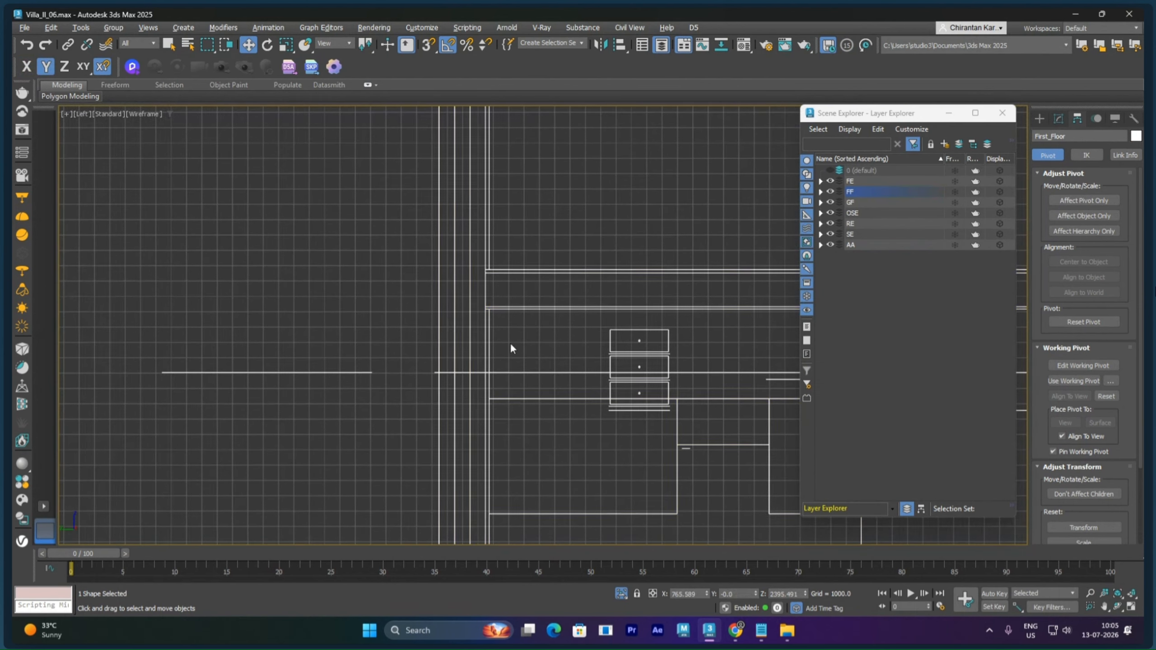
scroll(488, 279, "up", 4)
scroll(472, 272, "up", 6)
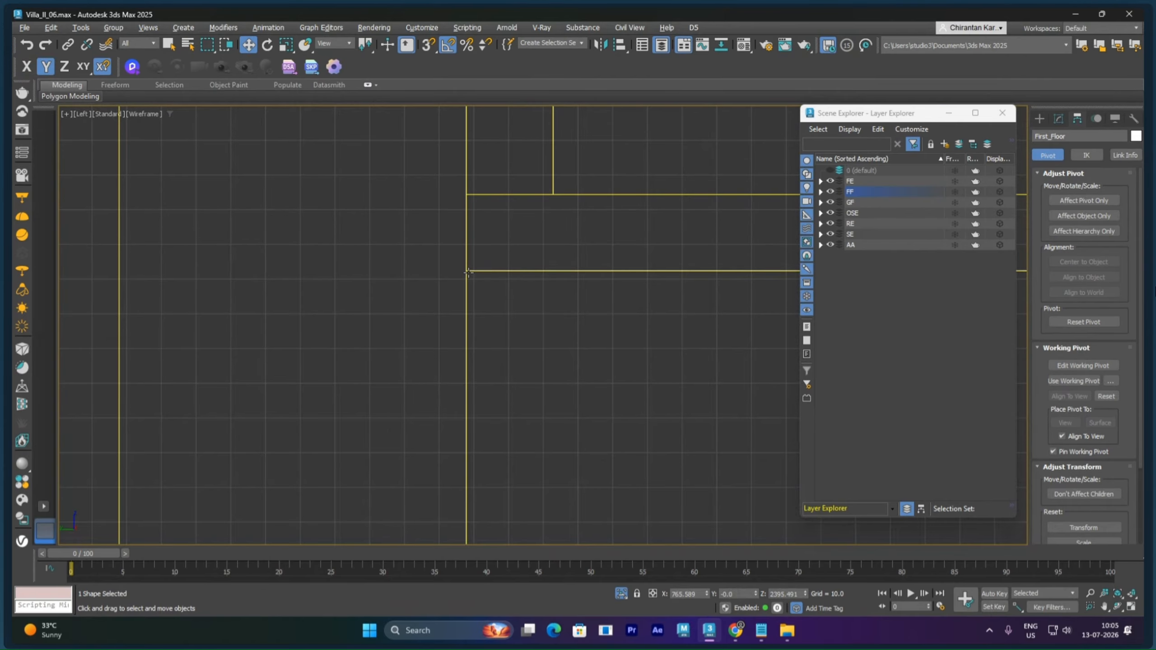
scroll(468, 273, "down", 6)
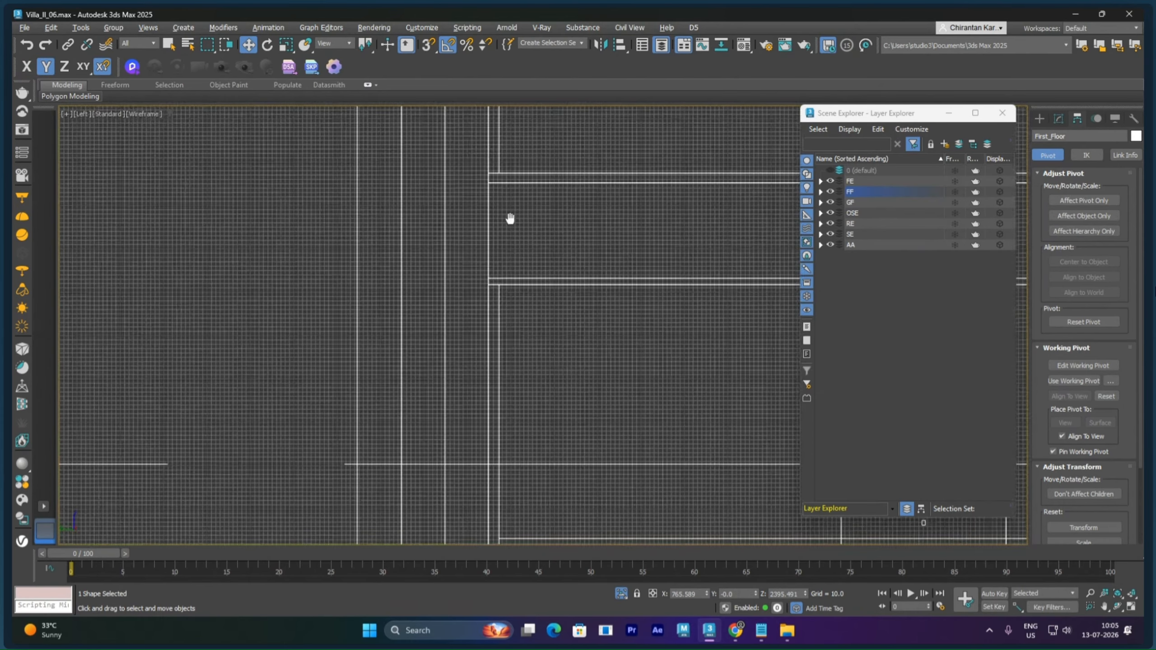
scroll(478, 270, "up", 2)
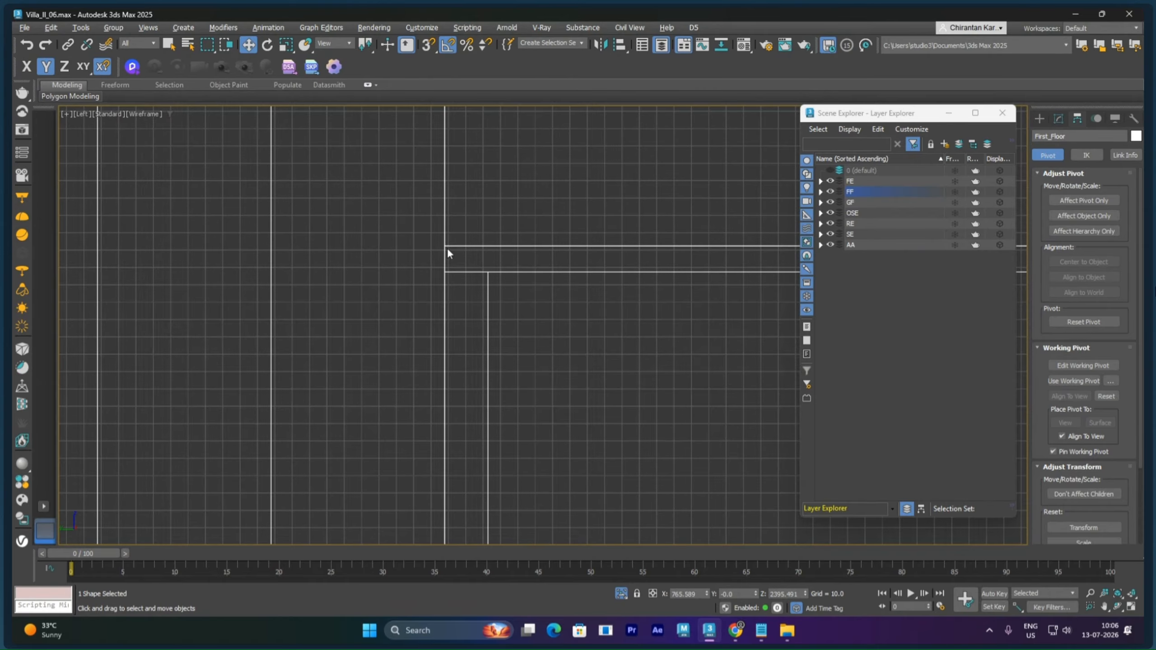
scroll(447, 248, "down", 4)
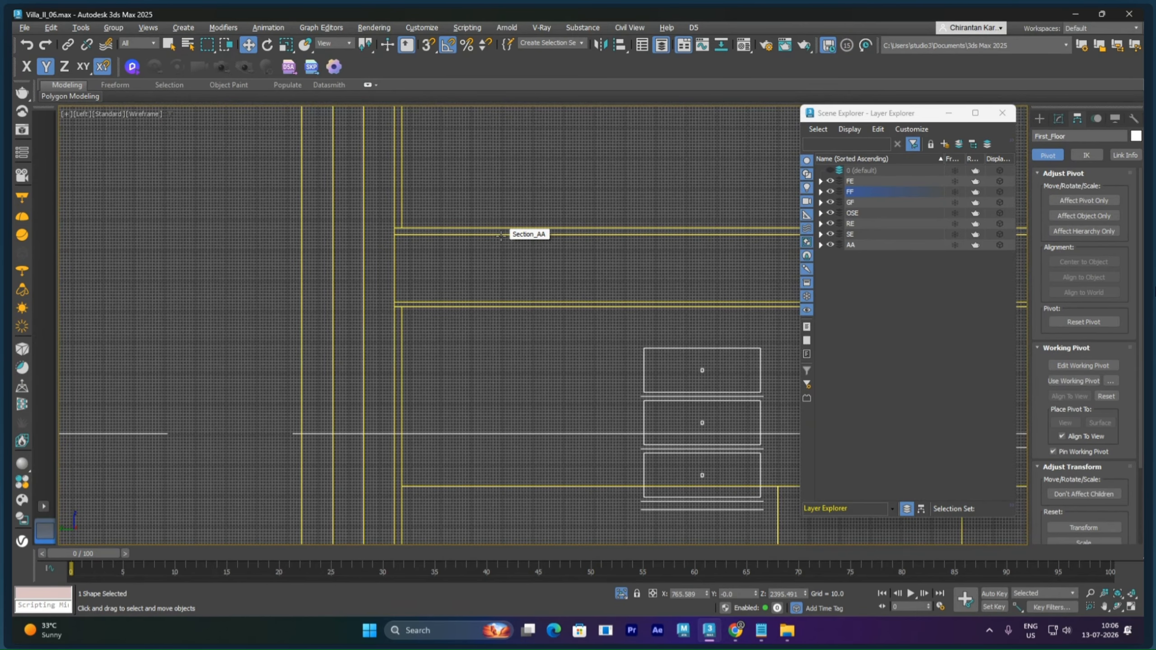
scroll(456, 234, "up", 5)
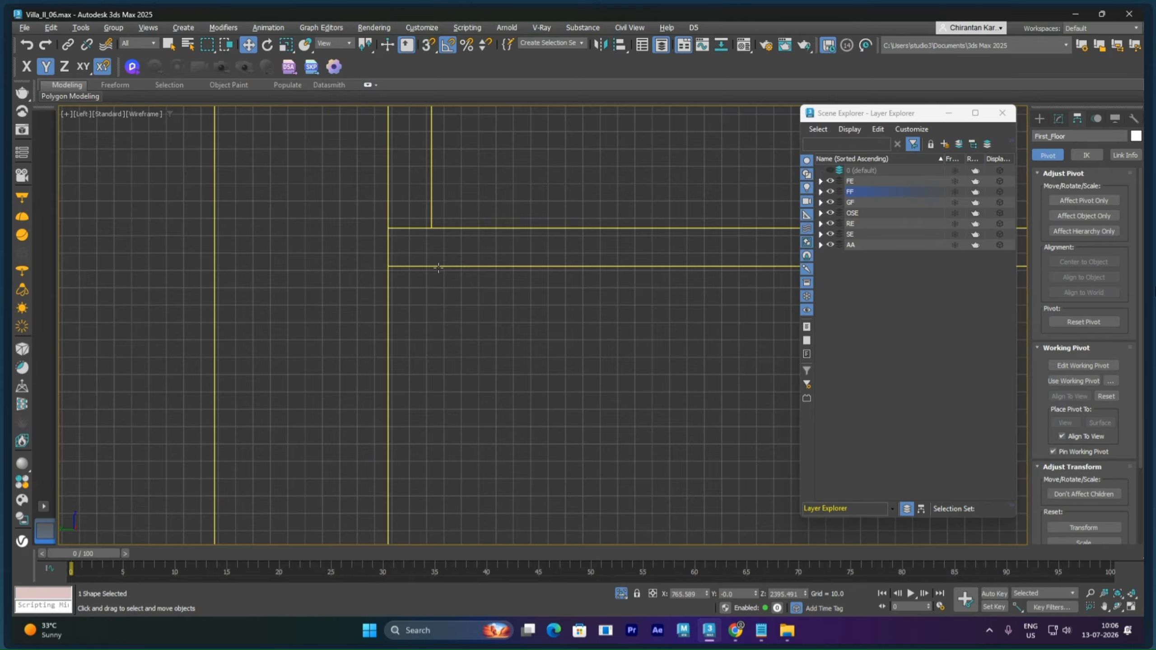
scroll(496, 294, "down", 6)
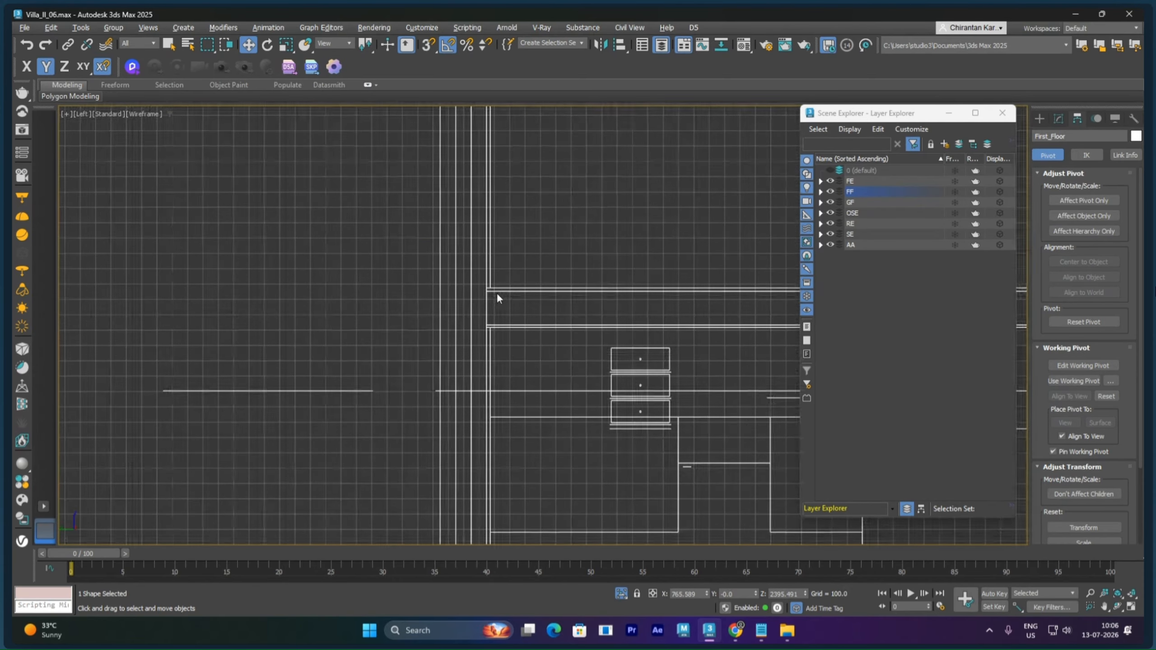
scroll(497, 293, "down", 5)
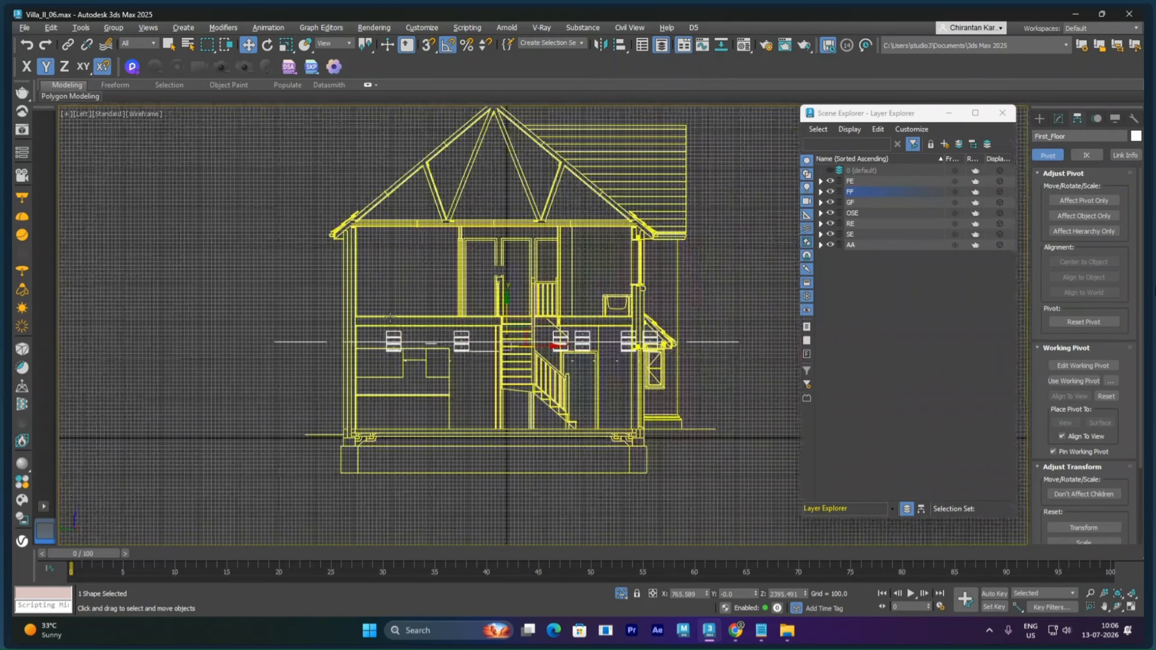
Raise First_Floor vertically and, with snapping on, align it to the lower of the two floor lines atop Section_AA's first-floor slab
middle_click_drag(390, 318, 513, 271)
scroll(518, 275, "up", 5)
middle_click_drag(712, 298, 467, 326)
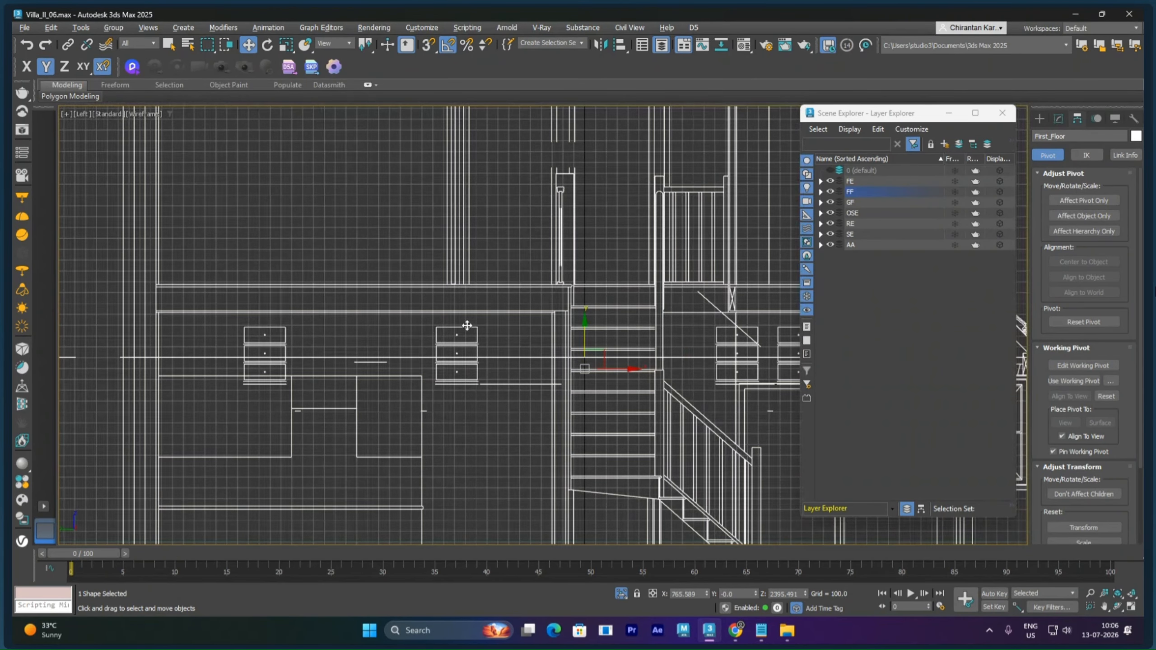
left_click_drag(587, 344, 584, 255)
middle_click_drag(299, 251, 510, 220)
scroll(408, 251, "up", 2)
scroll(409, 253, "up", 6)
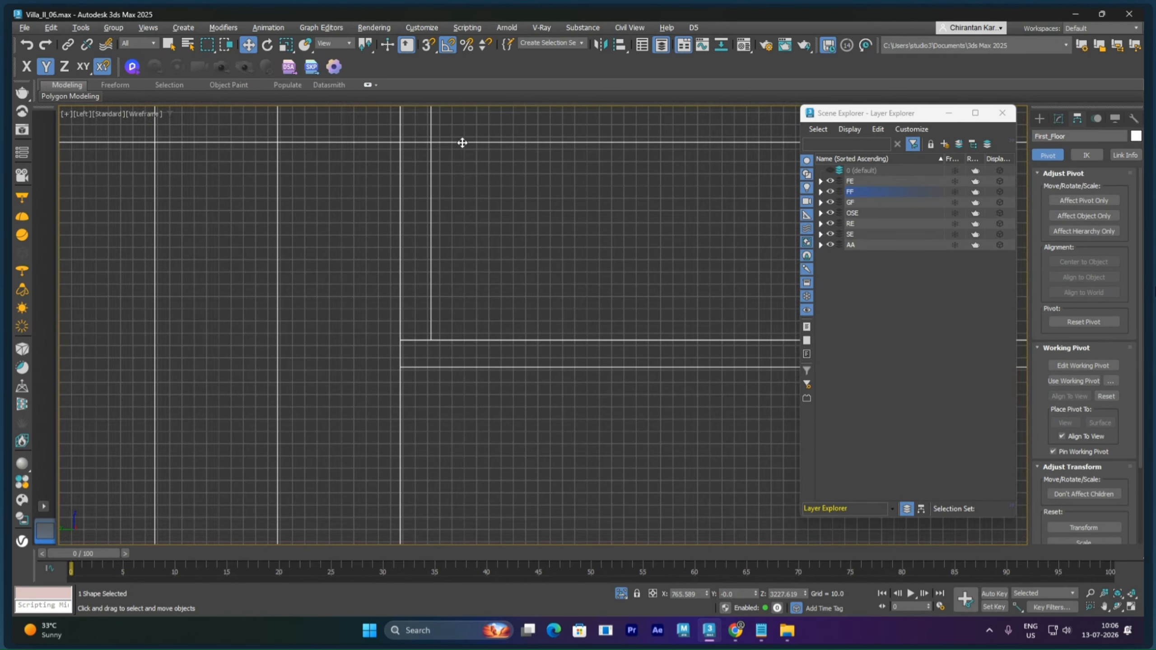
key("s")
left_click_drag(462, 143, 406, 362)
scroll(405, 363, "down", 6)
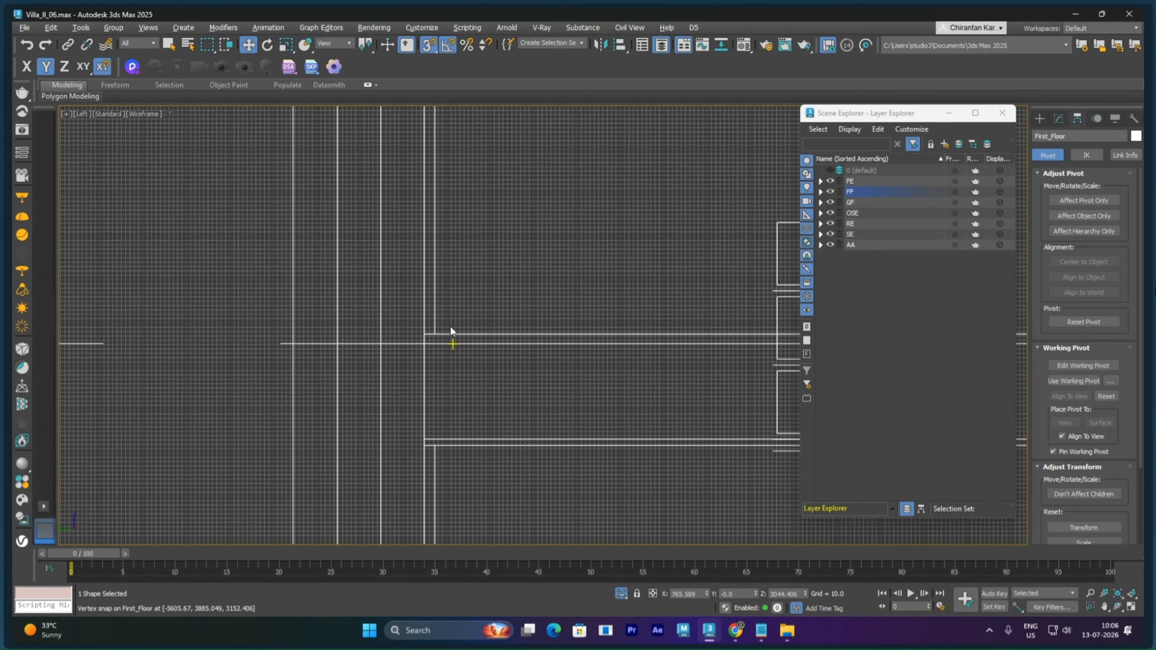
scroll(540, 331, "down", 5)
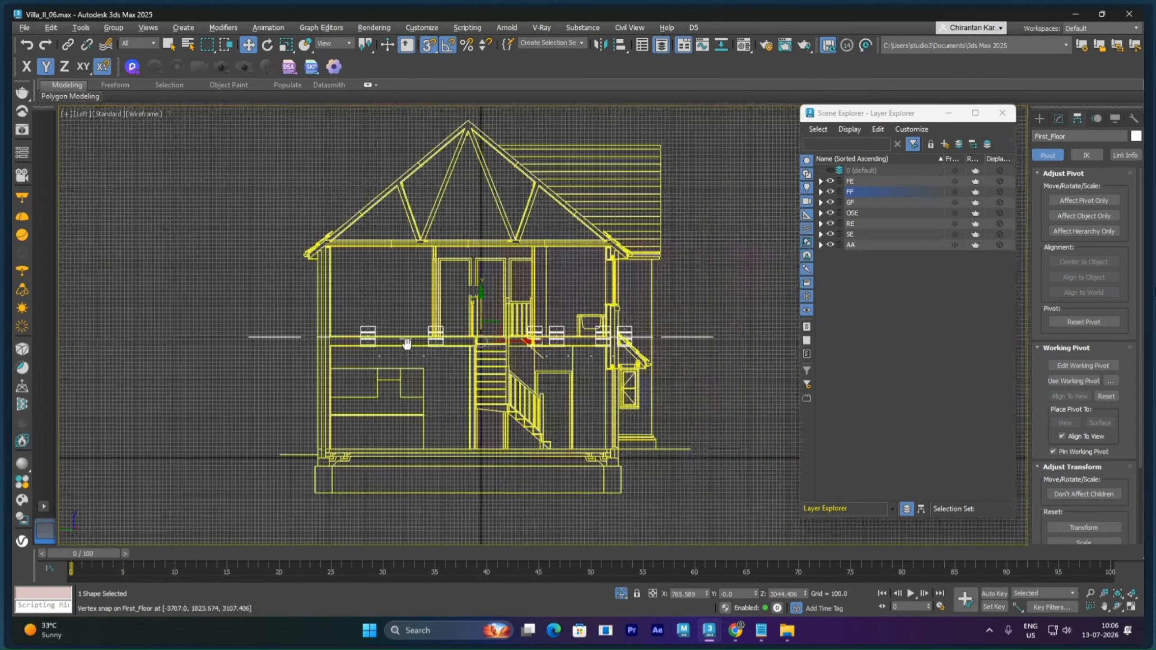
Check the isolated First_Floor plan against the section in perspective, deselect it and end isolation to bring all drawings back
key("p")
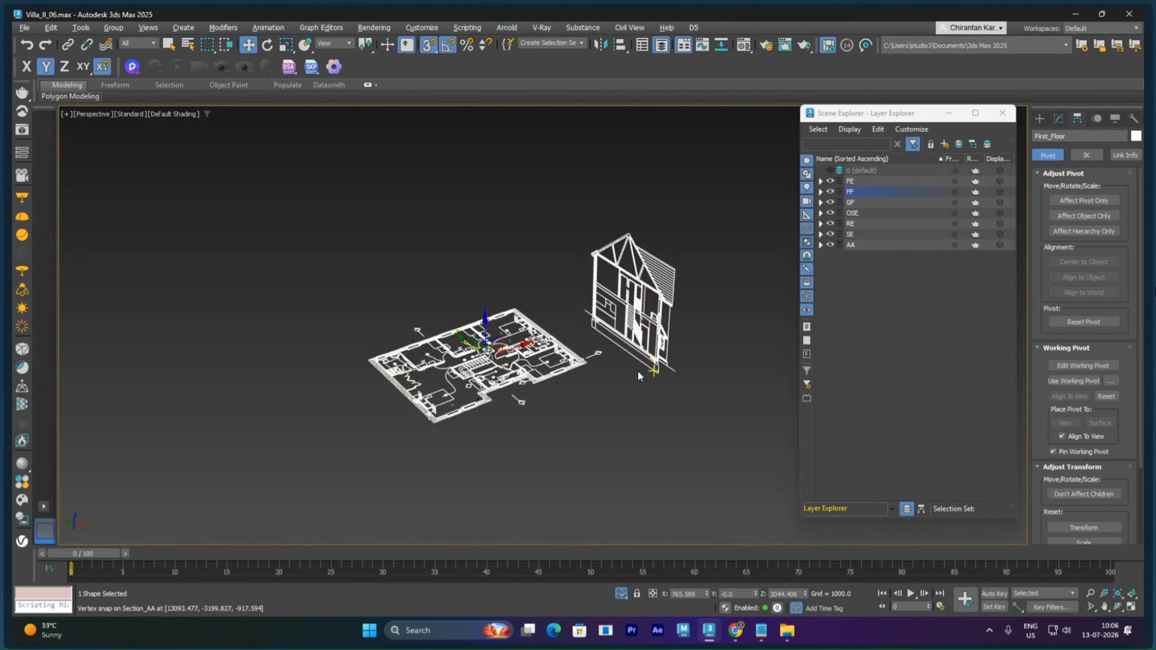
mouse_move(641, 368)
middle_mouse_down("alt")
mouse_move(677, 363)
mouse_move(578, 370)
mouse_move(658, 321)
middle_mouse_up("alt")
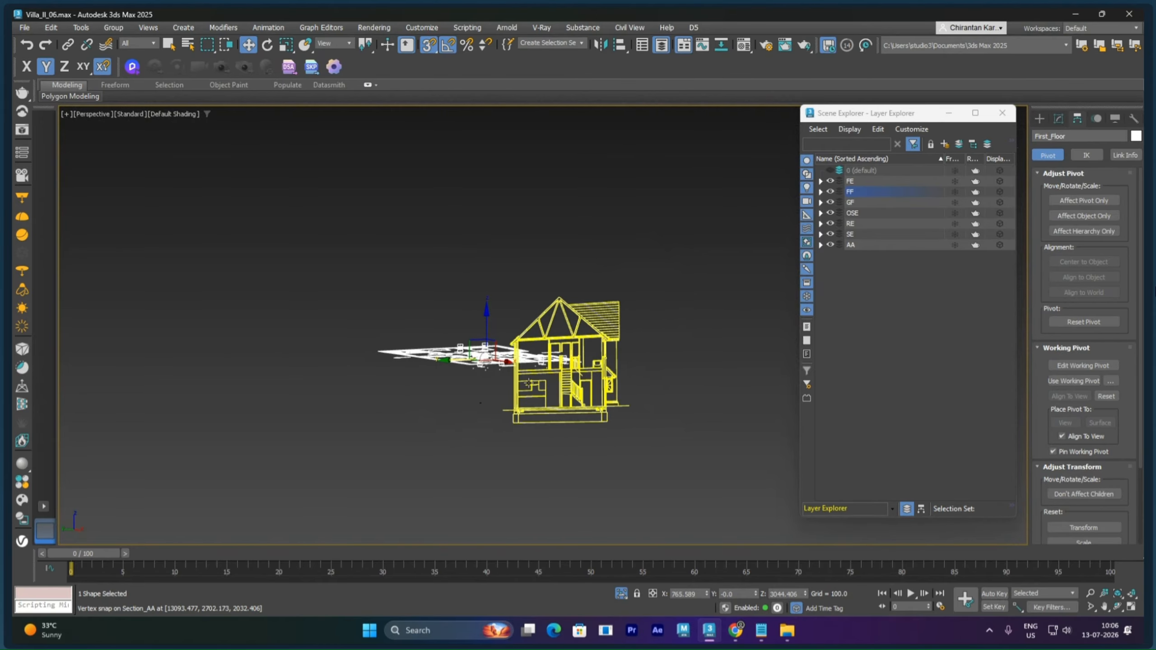
scroll(522, 384, "up", 6)
scroll(523, 384, "up", 6)
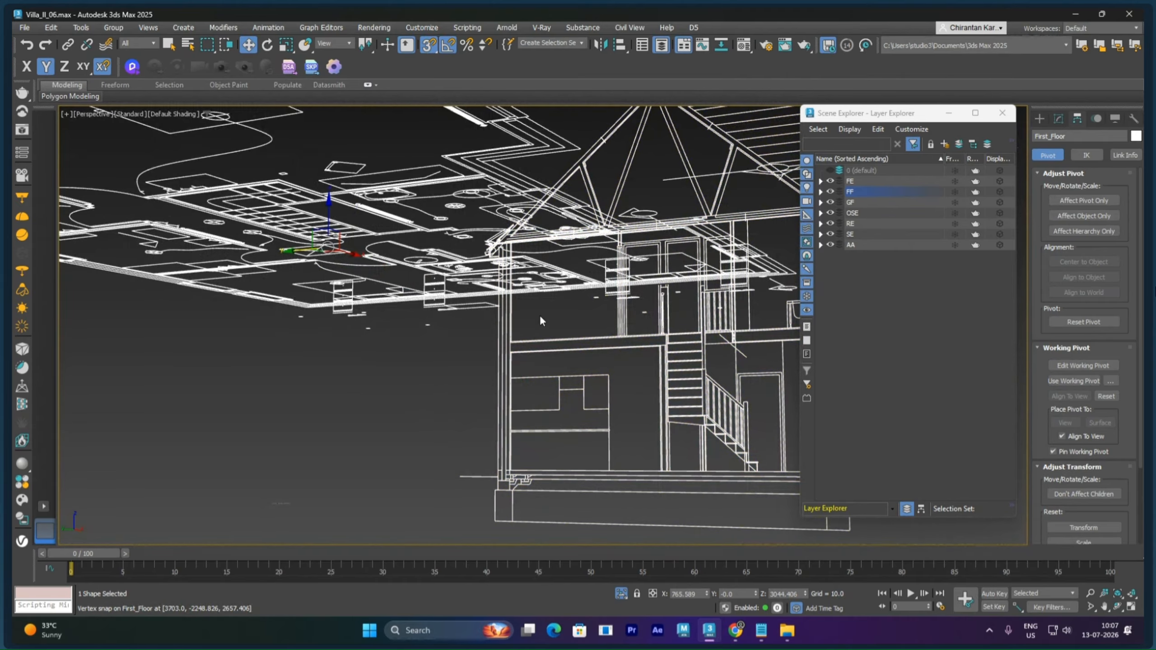
scroll(416, 311, "down", 4)
scroll(416, 311, "down", 2)
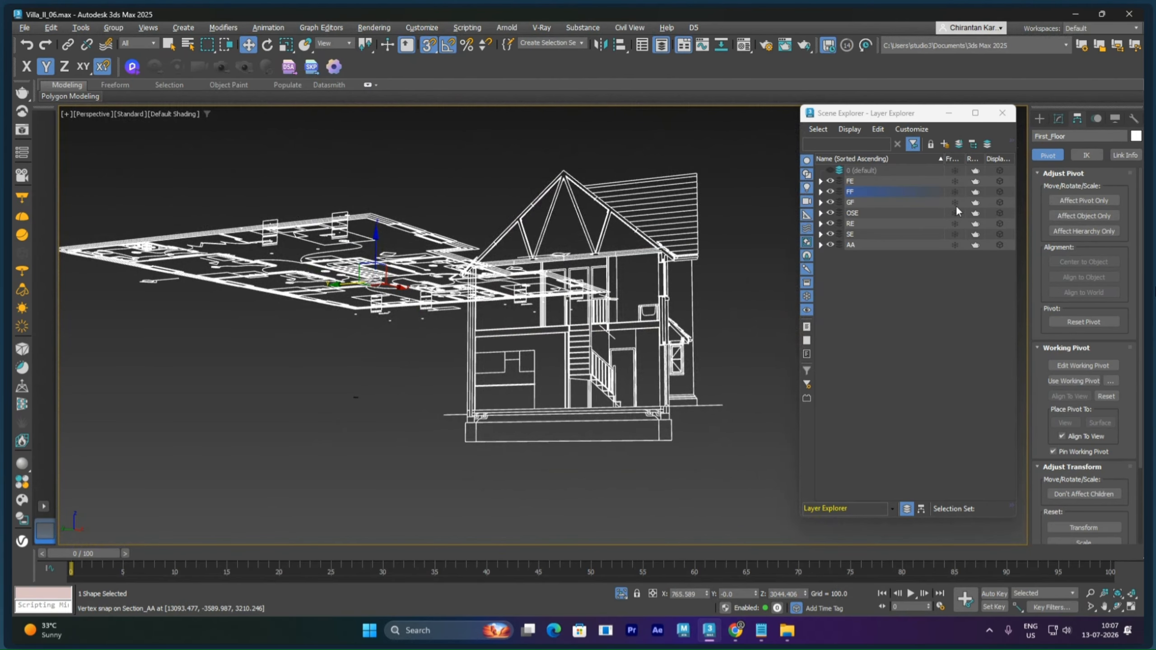
left_click(1040, 119)
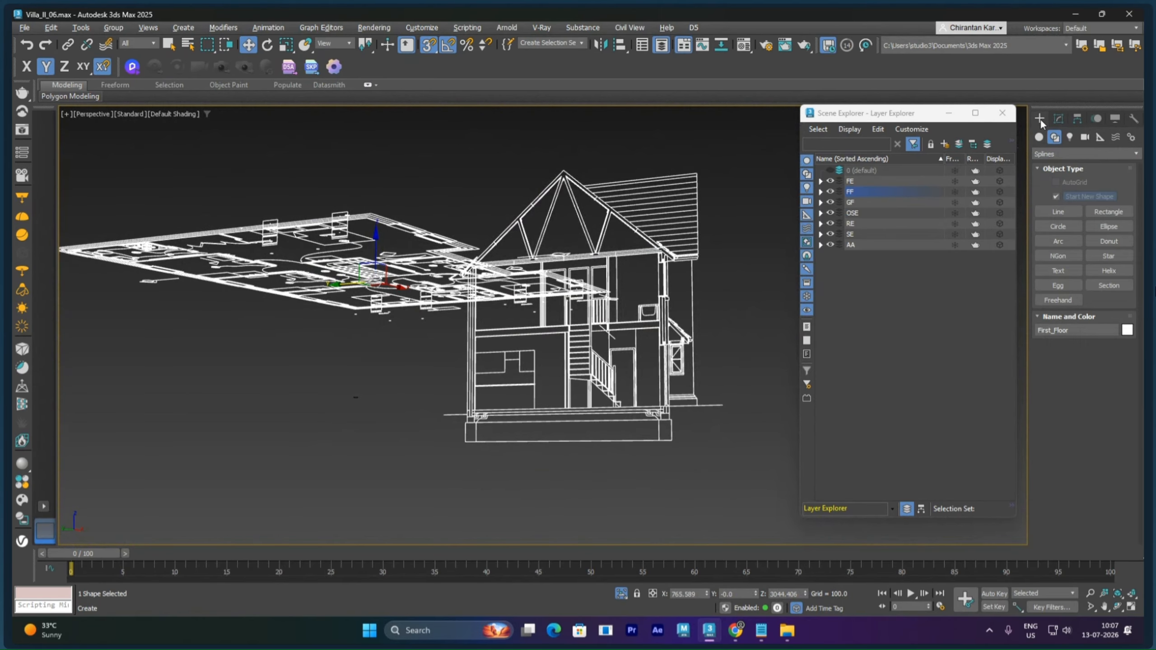
left_click(747, 253)
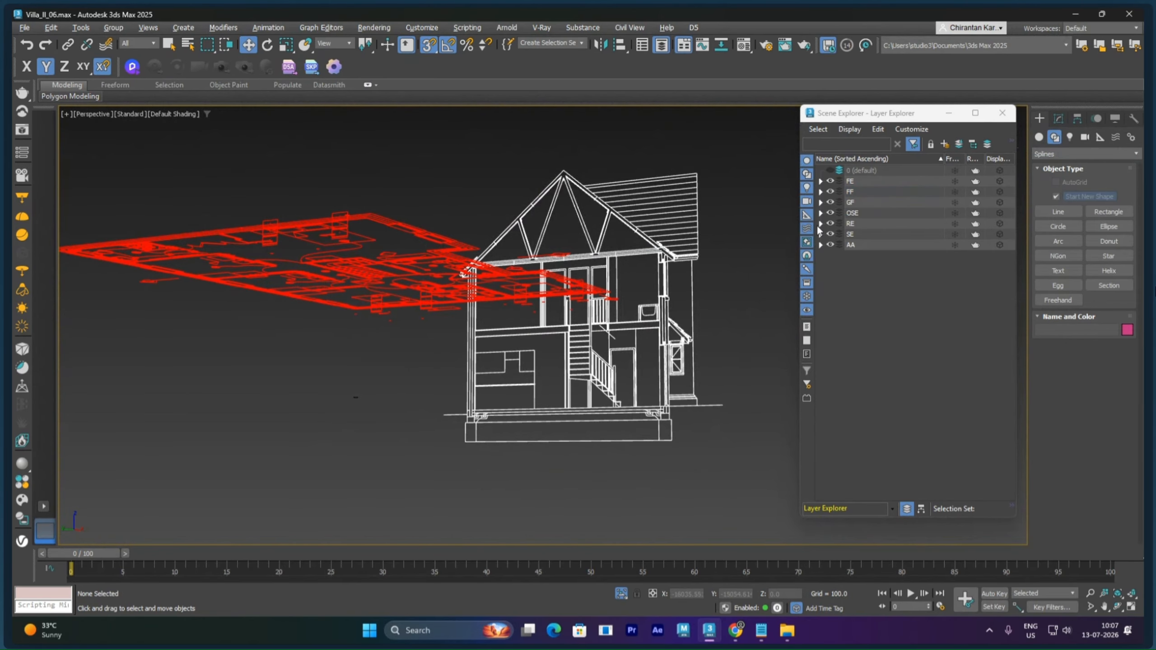
left_click(622, 595)
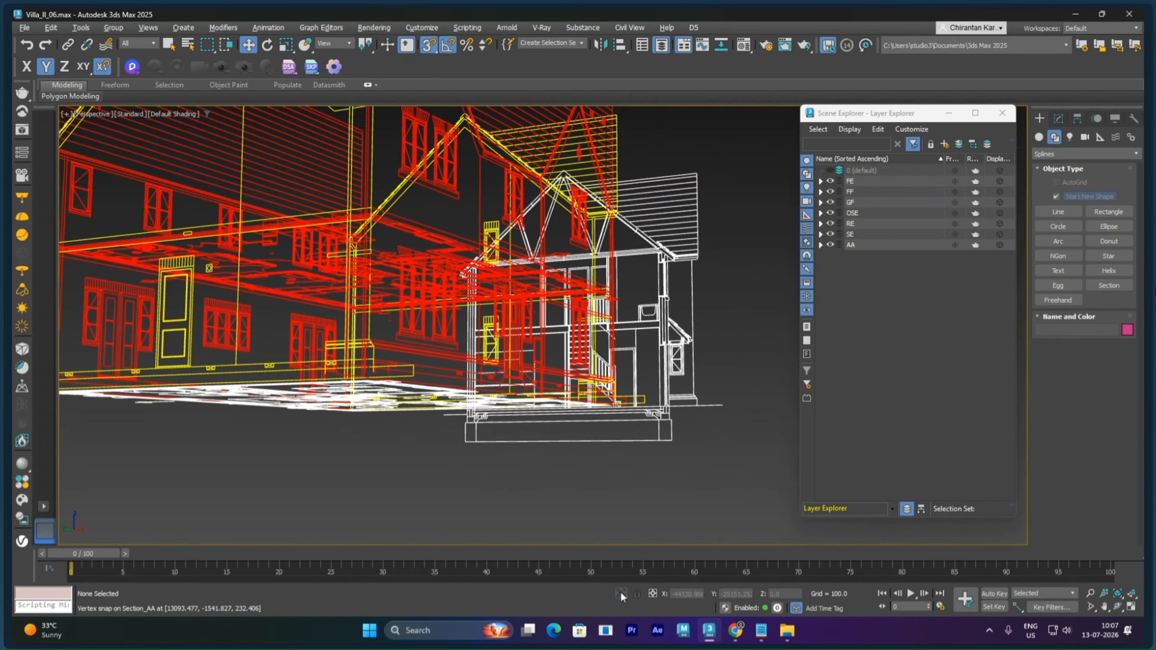
Save the scene, including an incremented copy named Villa_II_07.max in the Raw_3D_Files folder
middle_click_drag(597, 422, 337, 462, "alt")
scroll(460, 376, "down", 6)
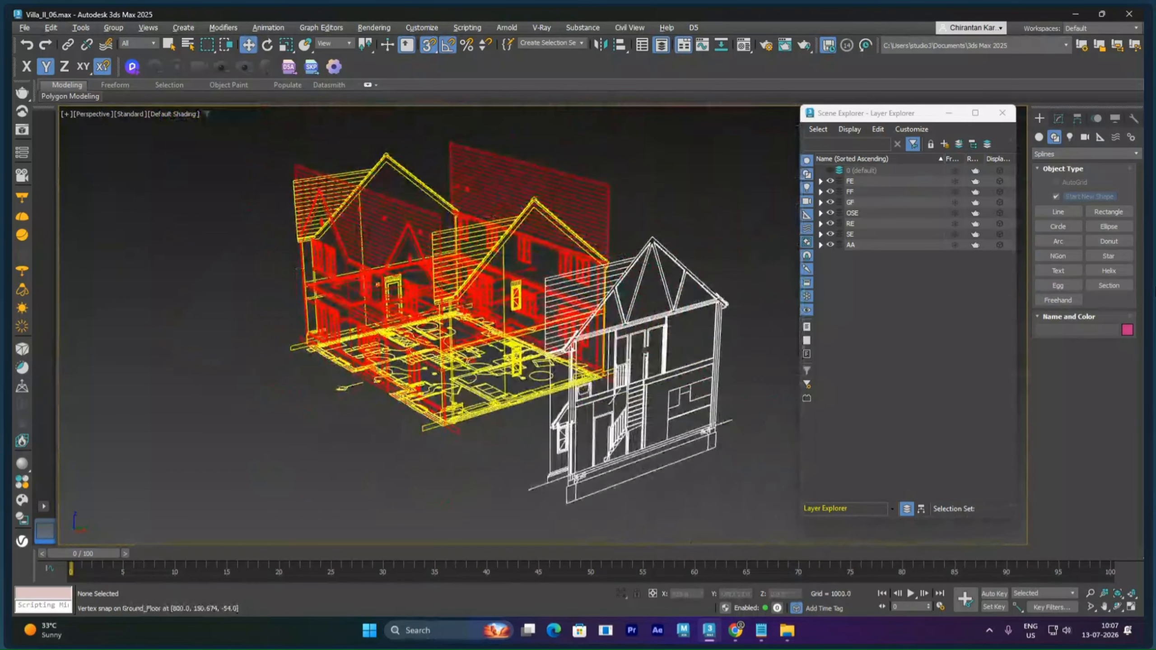
scroll(490, 399, "up", 3)
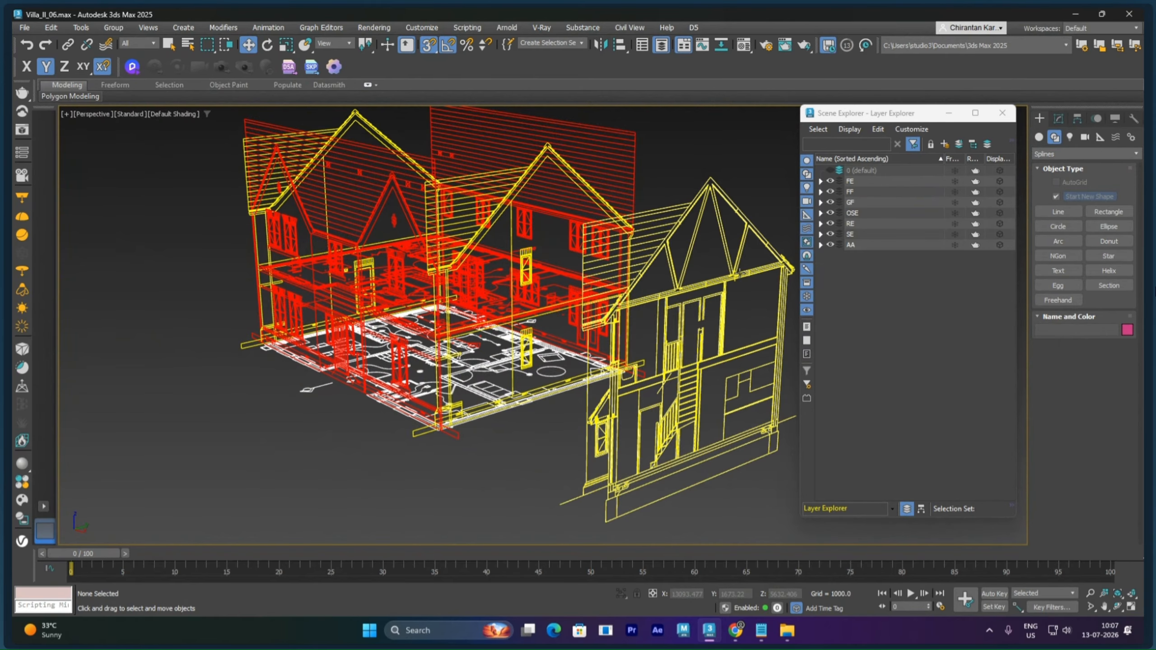
middle_click_drag(741, 273, 707, 175)
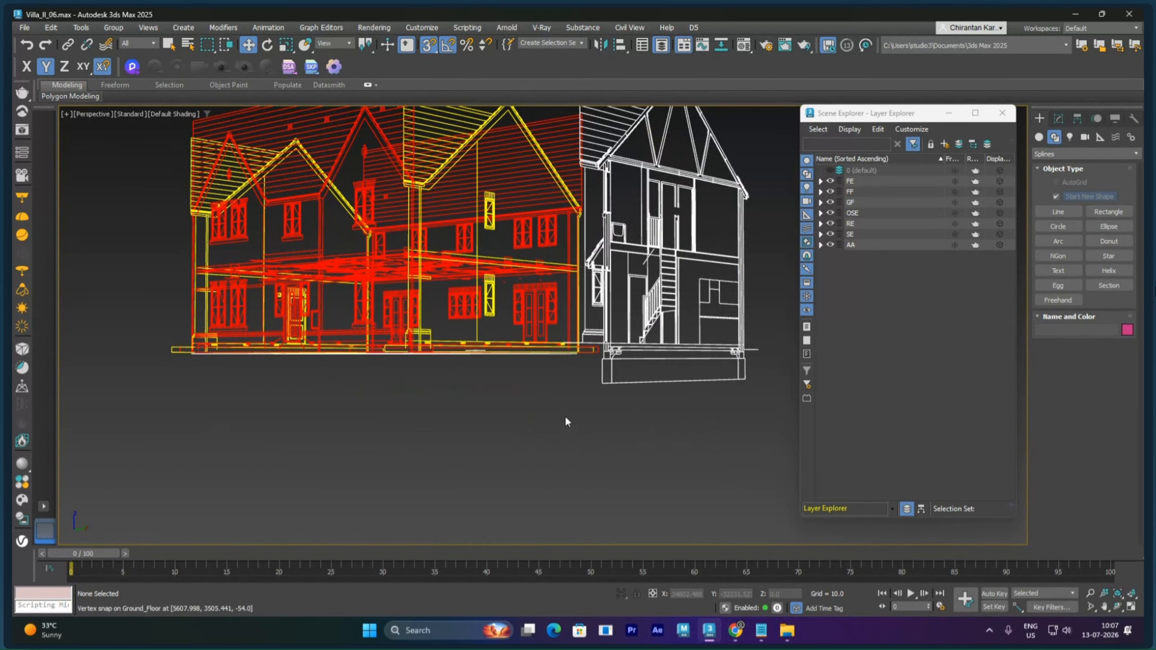
key("ctrl+s")
key("ctrl+shift+s")
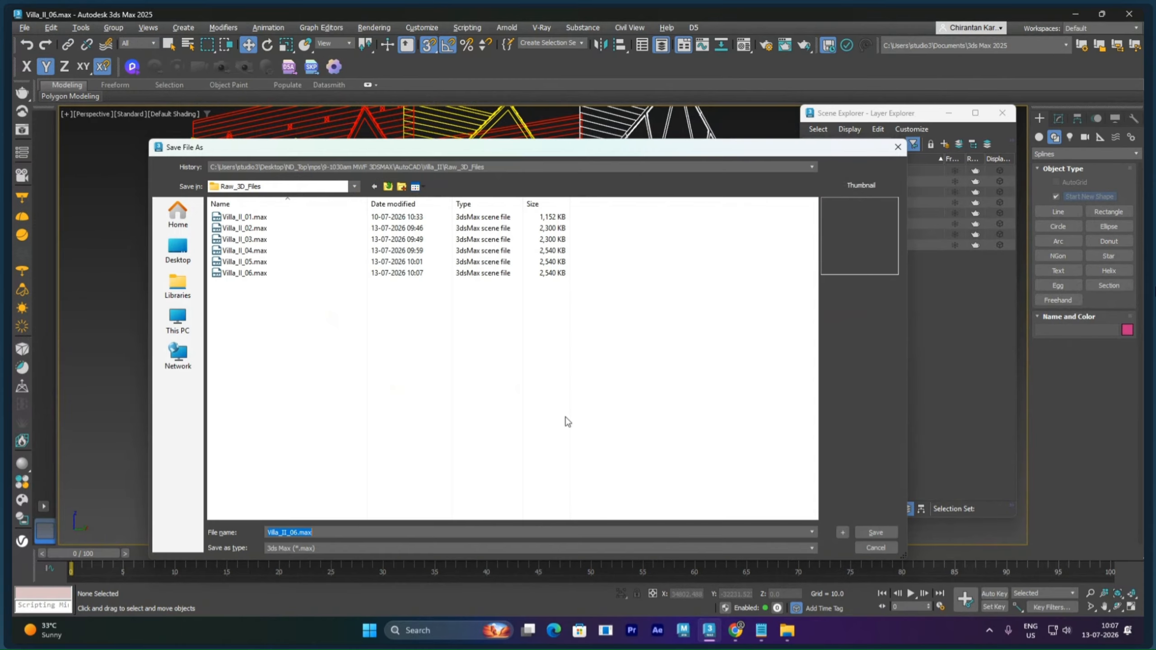
left_click(842, 533)
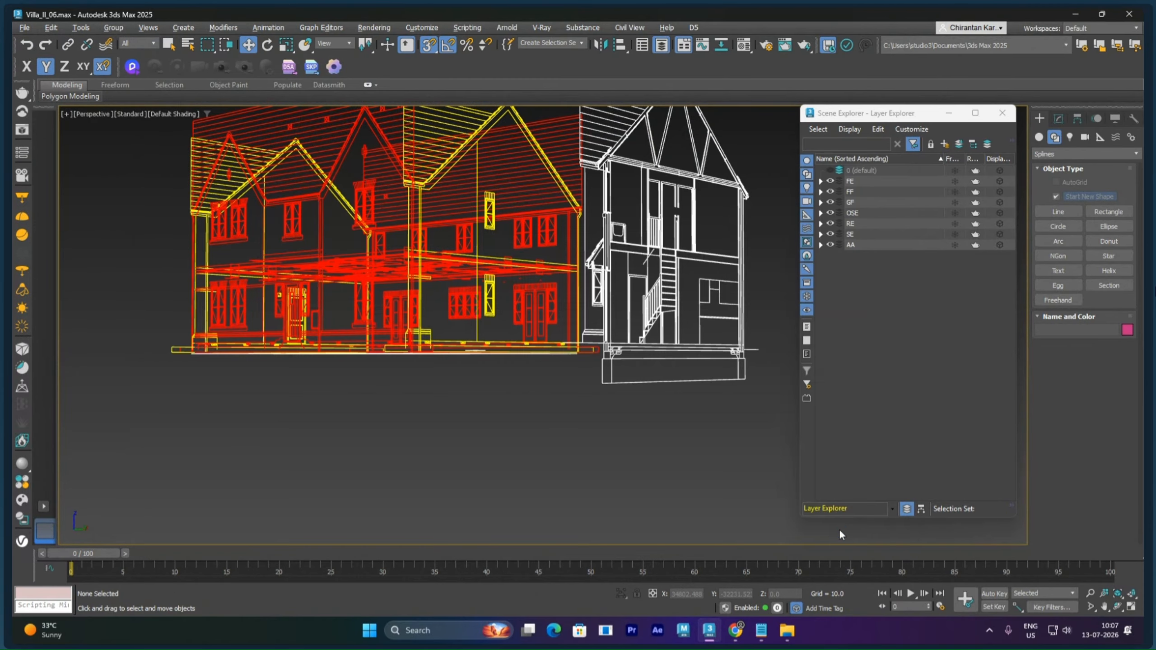
Unhide layer 0 (default) and hide layers AA, OSE, FF, FE, RE and SE, leaving the GF ground floor plan displayed
middle_click_drag(462, 383, 491, 455, "alt")
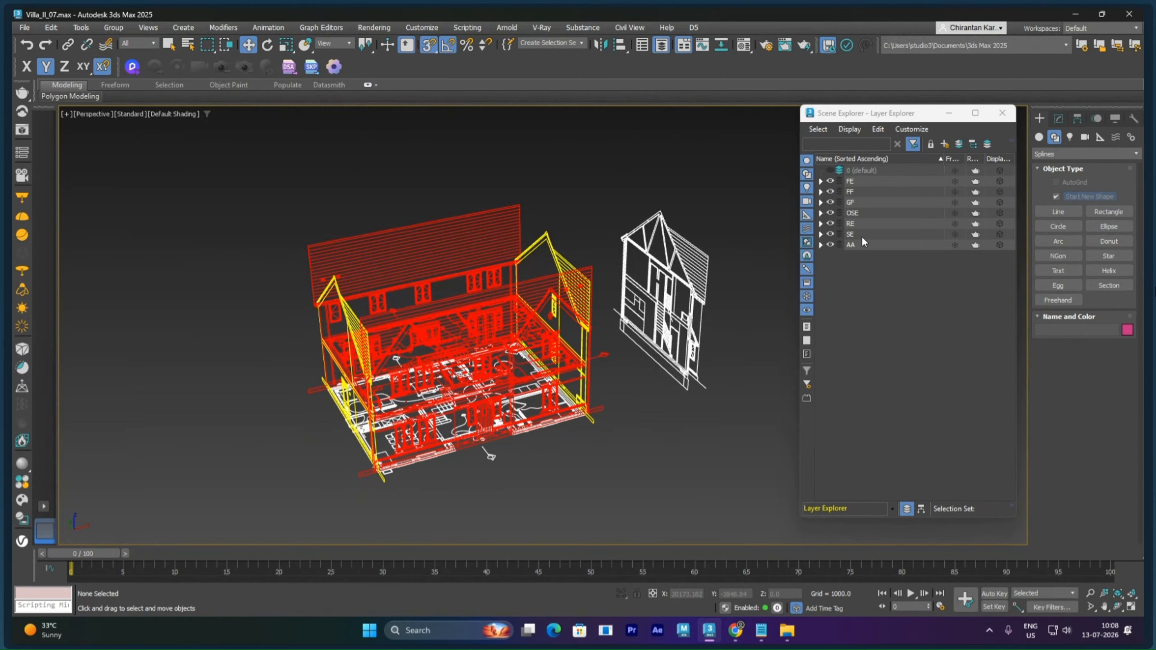
left_click(857, 171)
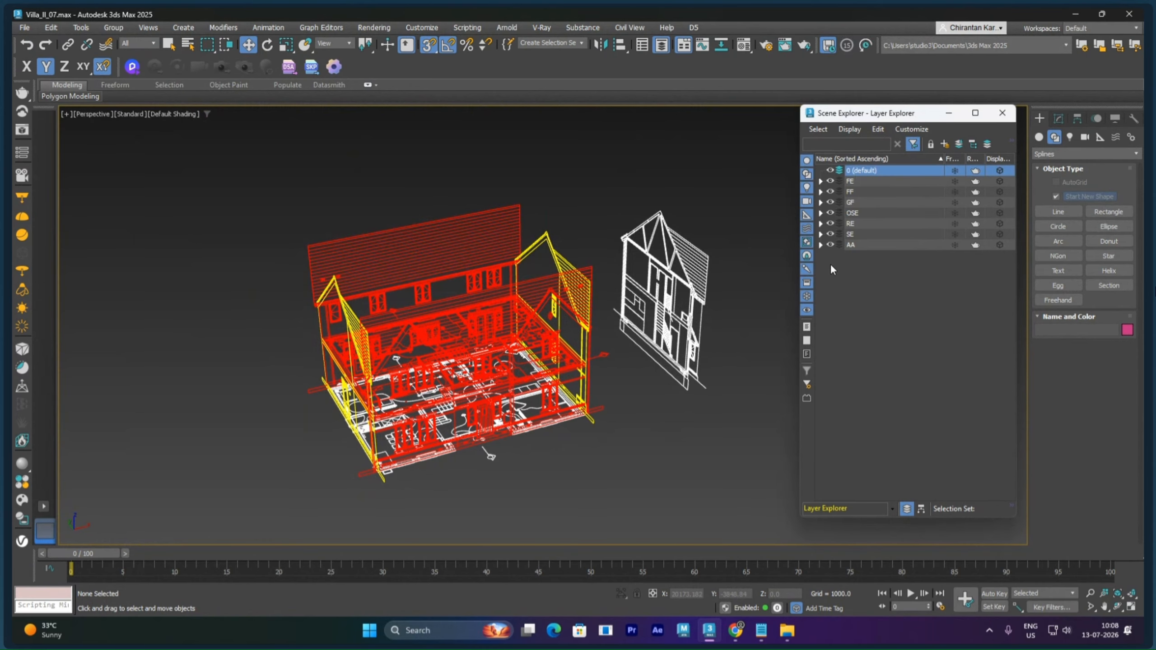
left_click(831, 245)
left_click(830, 213)
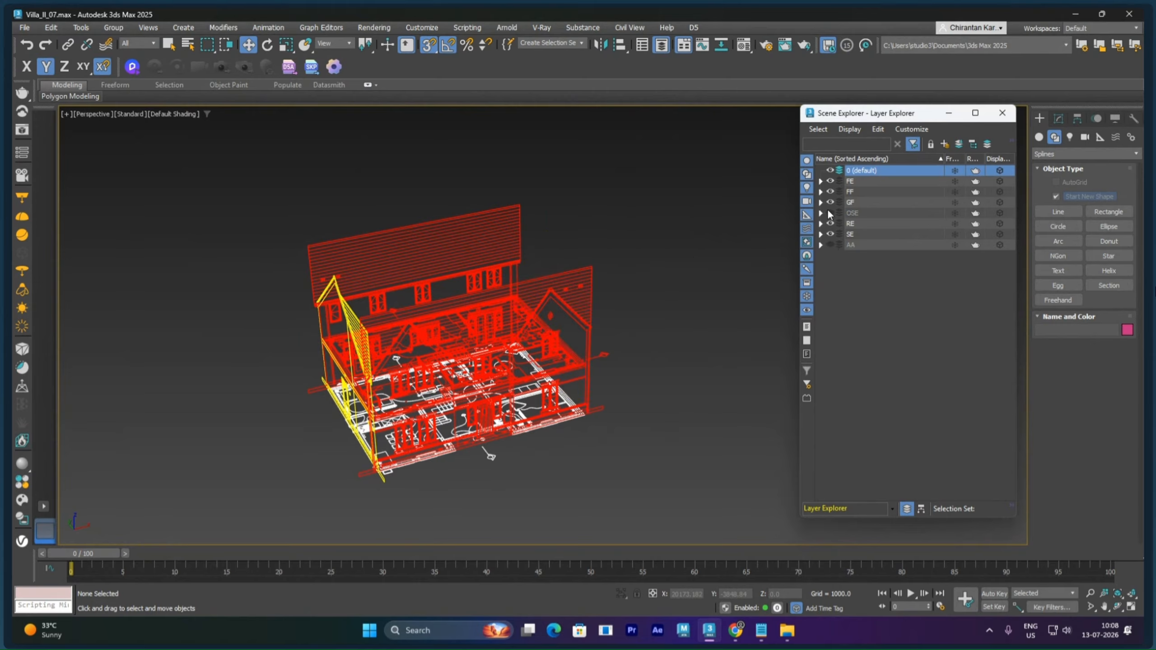
left_click(830, 192)
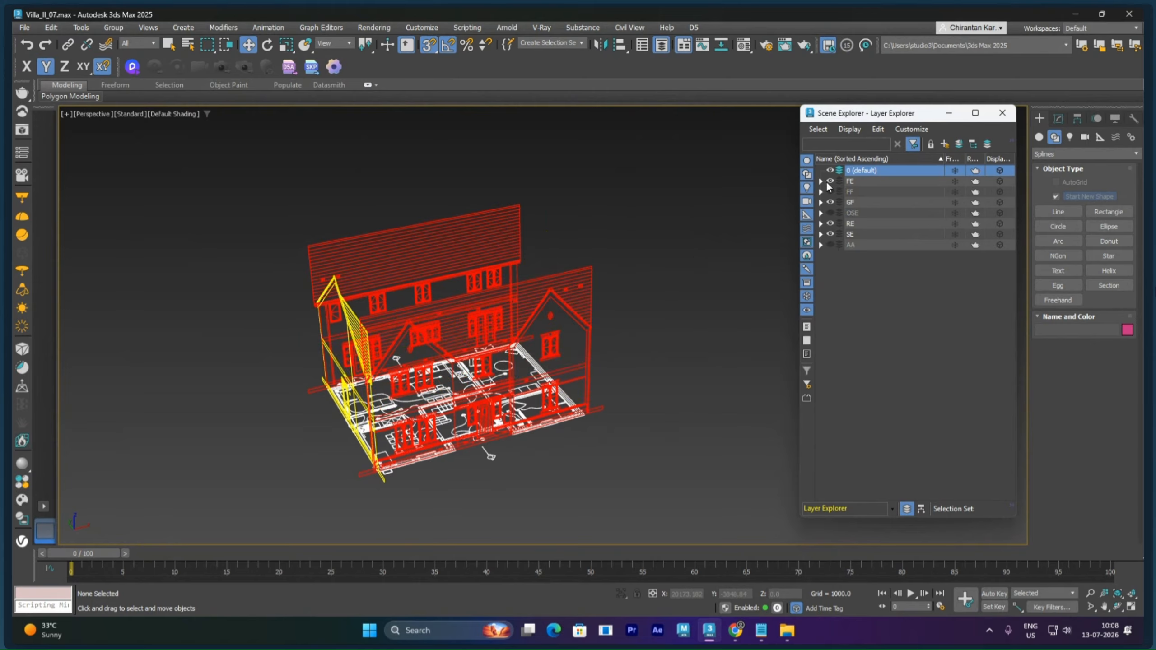
left_click(829, 181)
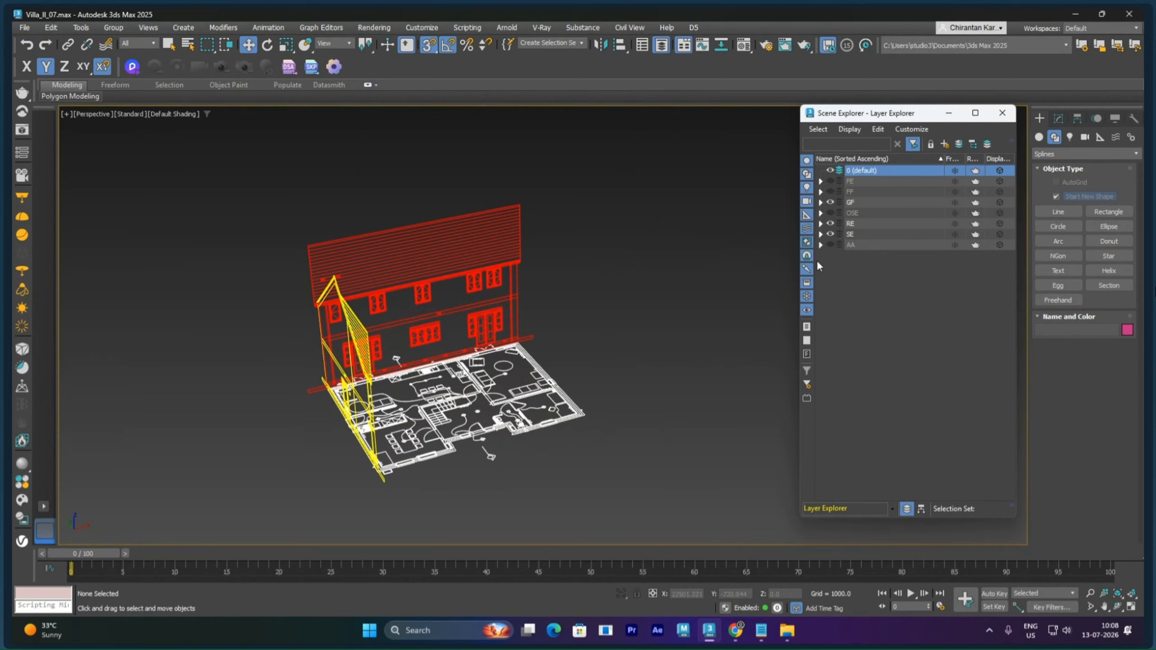
left_click(831, 223)
left_click(830, 234)
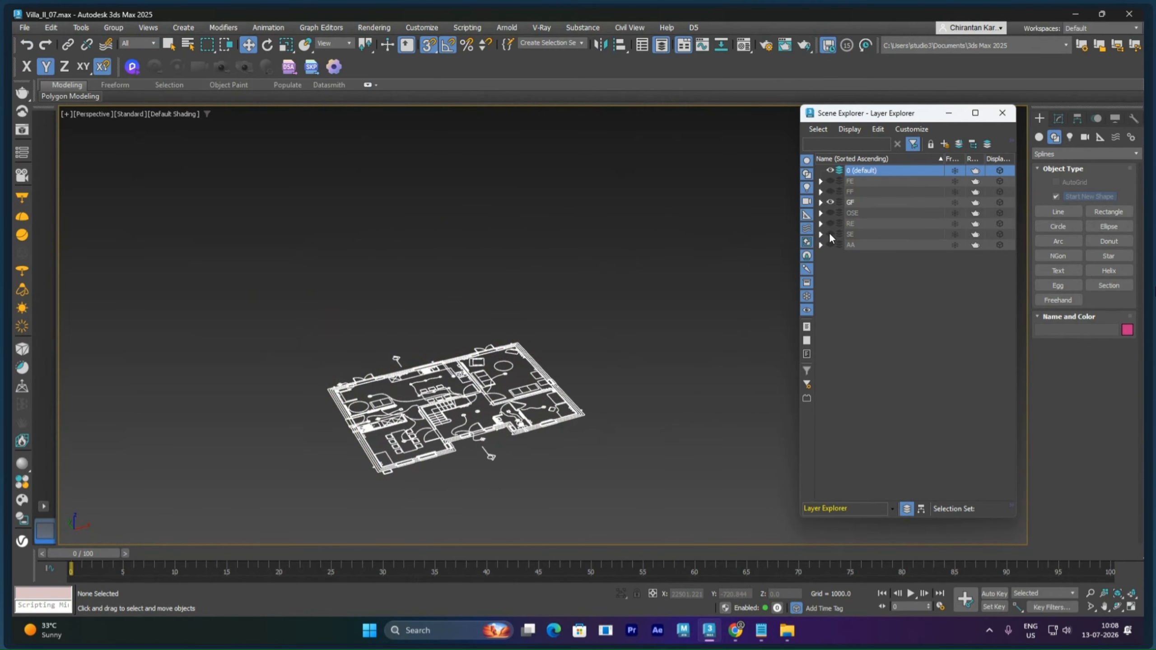
left_click(652, 452)
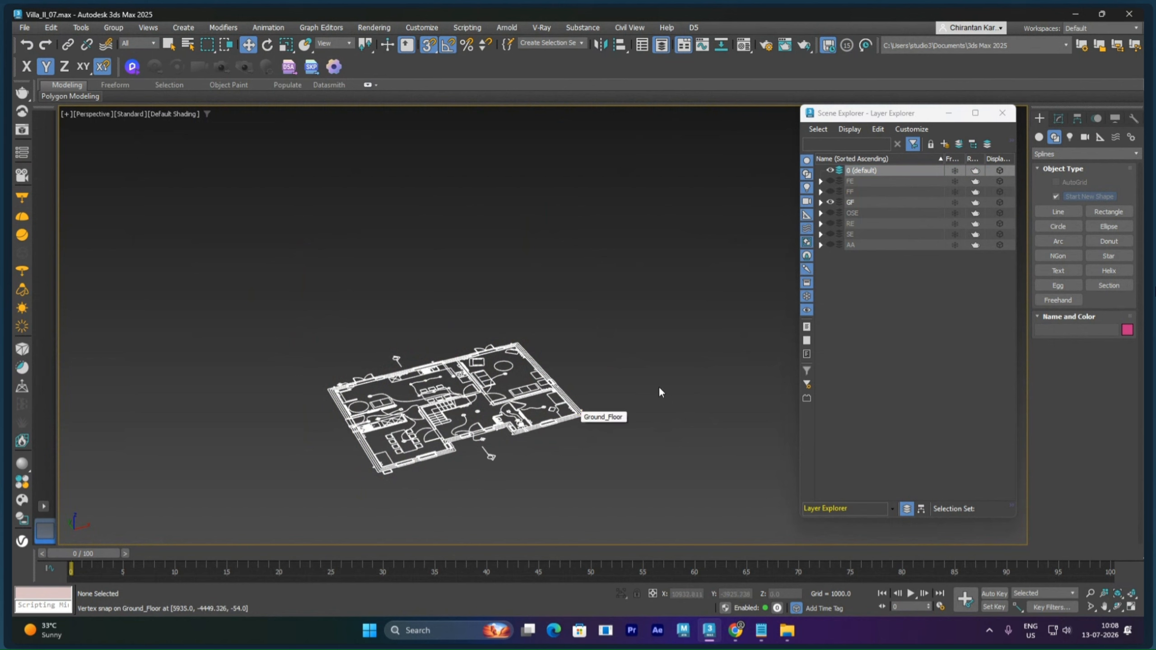
Toggle section layer AA on and off again, and unhide elevation layers FE, RE, SE and OSE around the ground floor plan
left_click(829, 244)
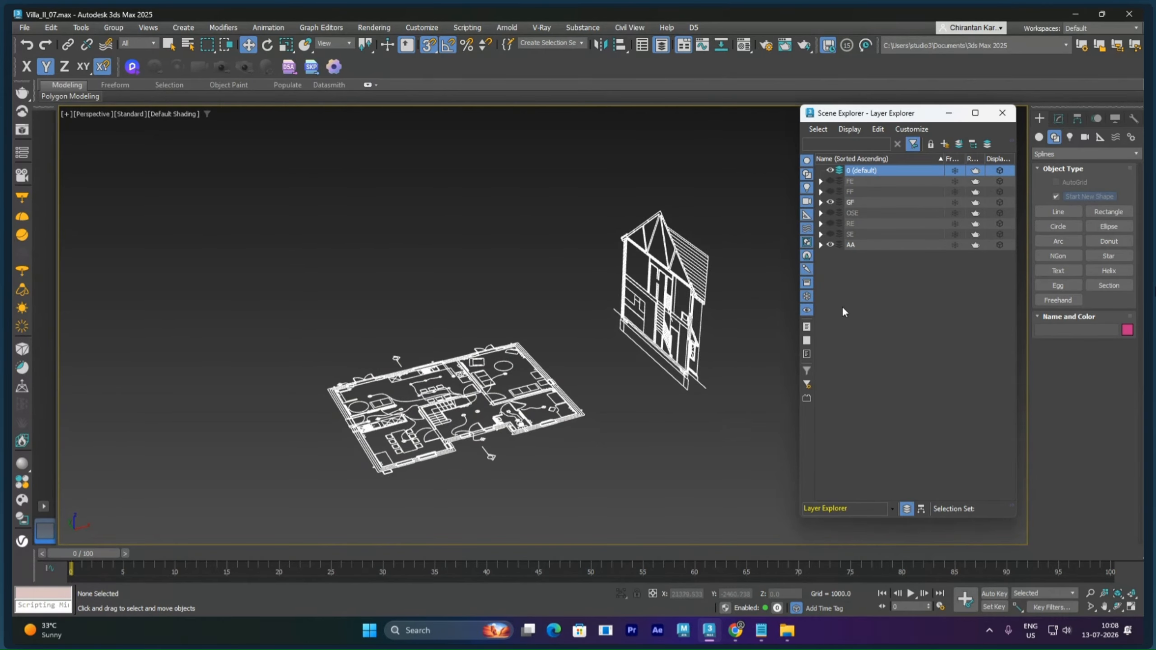
left_click(829, 246)
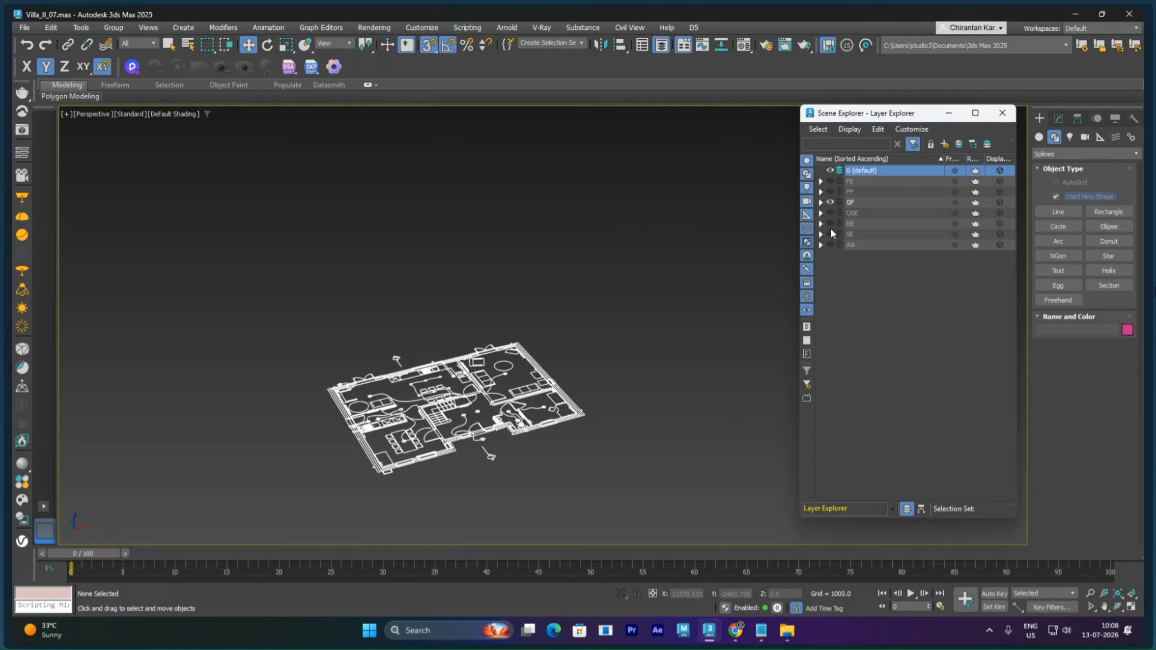
left_click(830, 181)
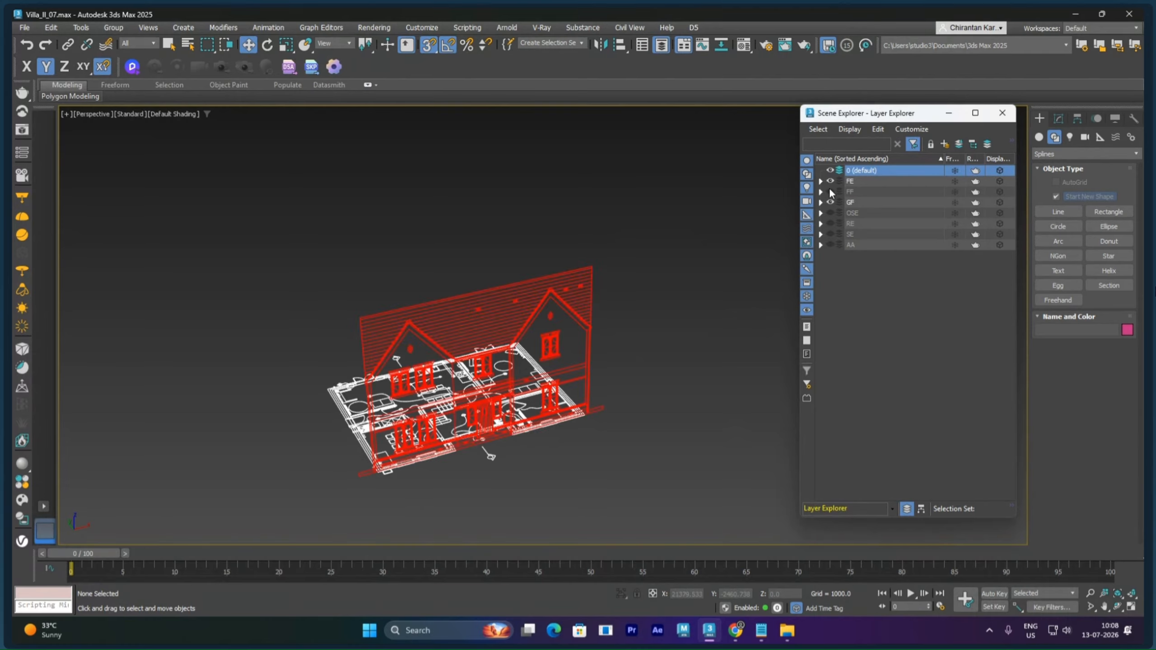
left_click(830, 224)
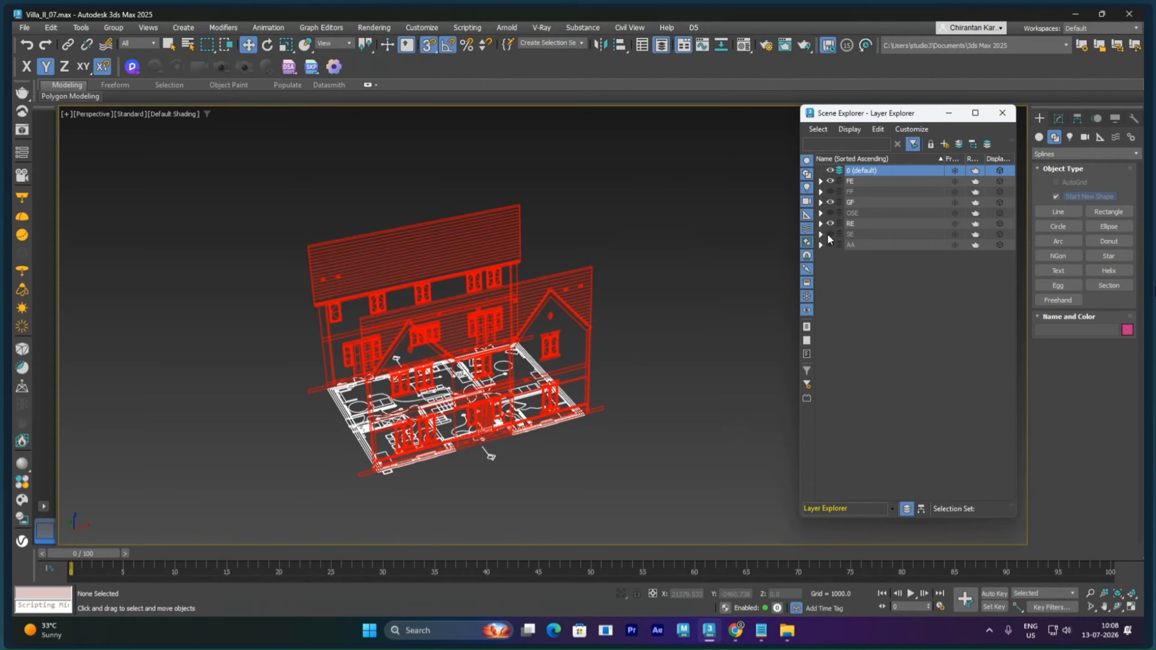
left_click(830, 234)
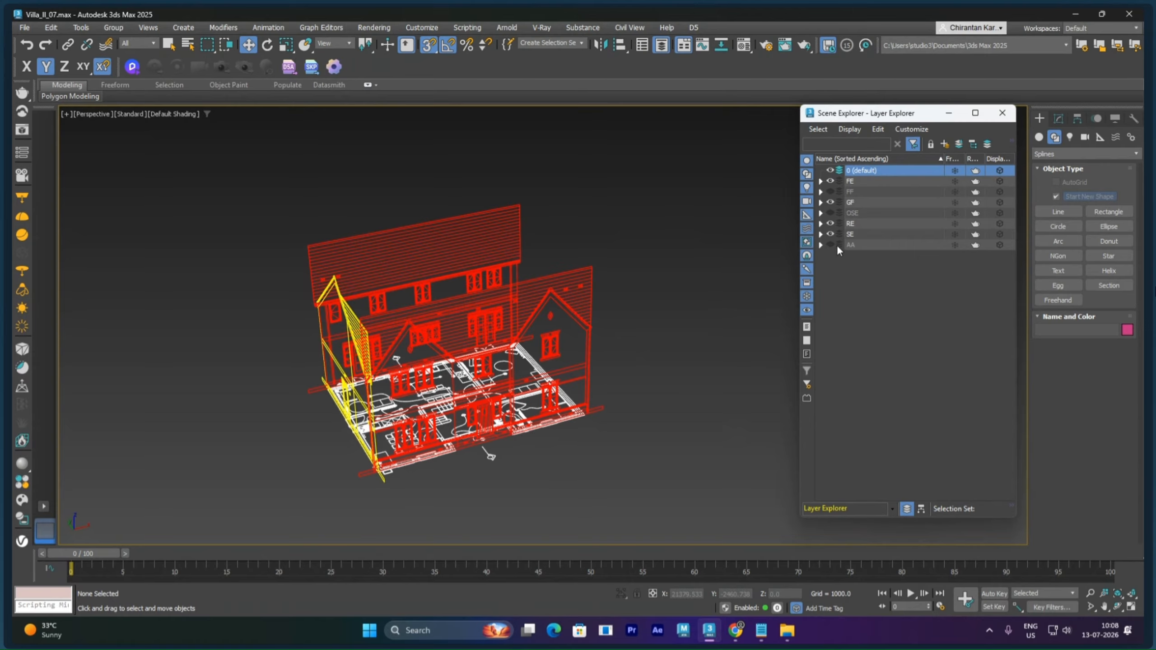
left_click(831, 213)
middle_click_drag(675, 345, 673, 321)
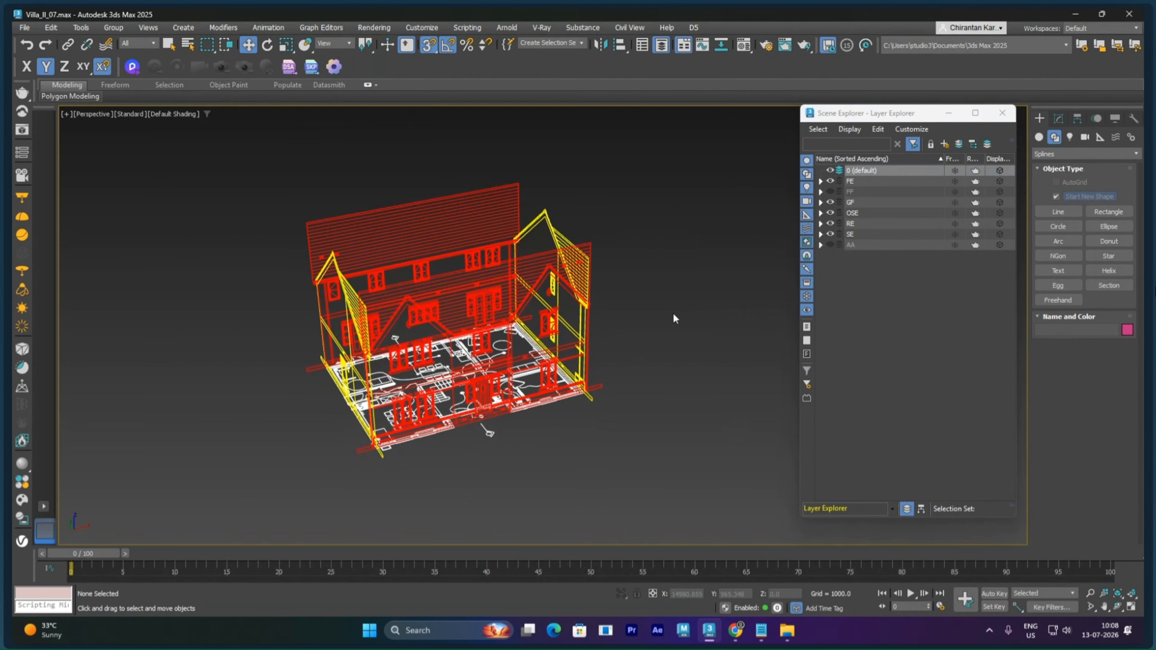
Examine the roof ridge and gable alignment of the elevation drawings in the left and front views
key("l")
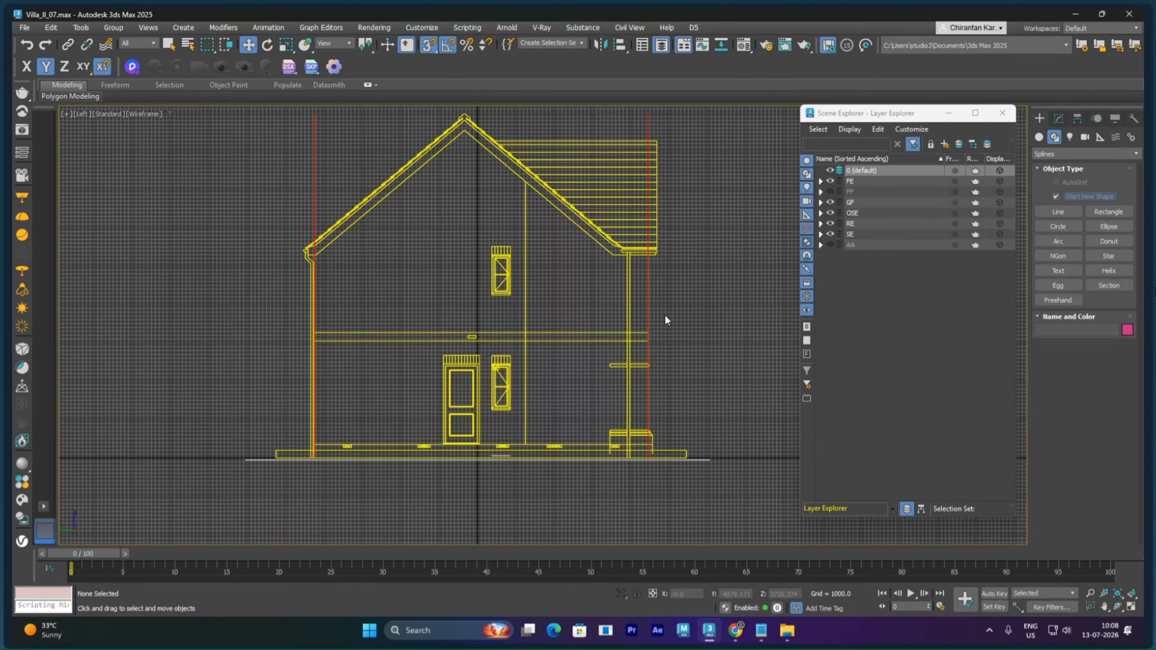
scroll(524, 276, "up", 10)
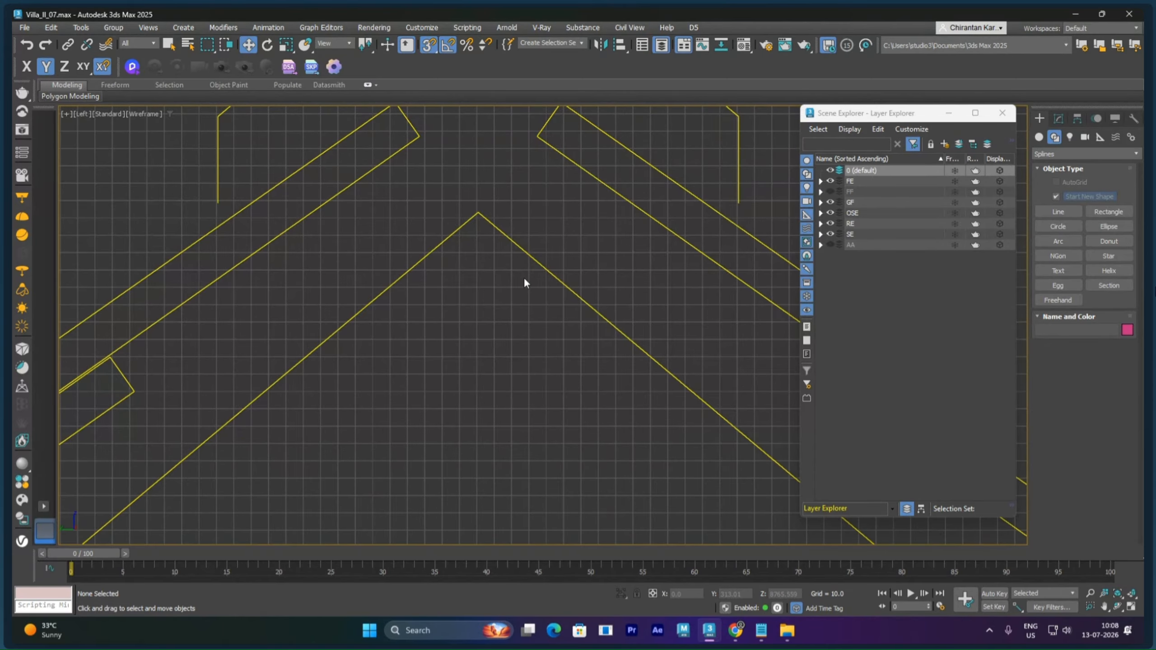
scroll(524, 283, "down", 6)
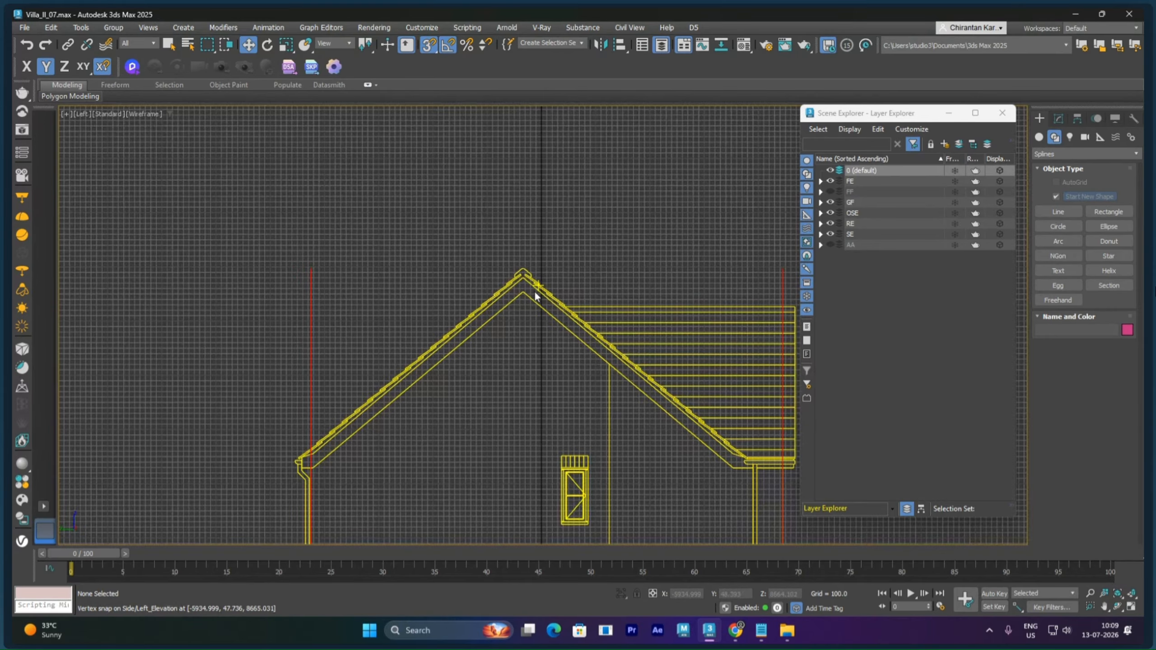
key("f")
scroll(513, 308, "down", 3)
scroll(513, 310, "down", 6)
middle_click_drag(406, 294, 463, 441)
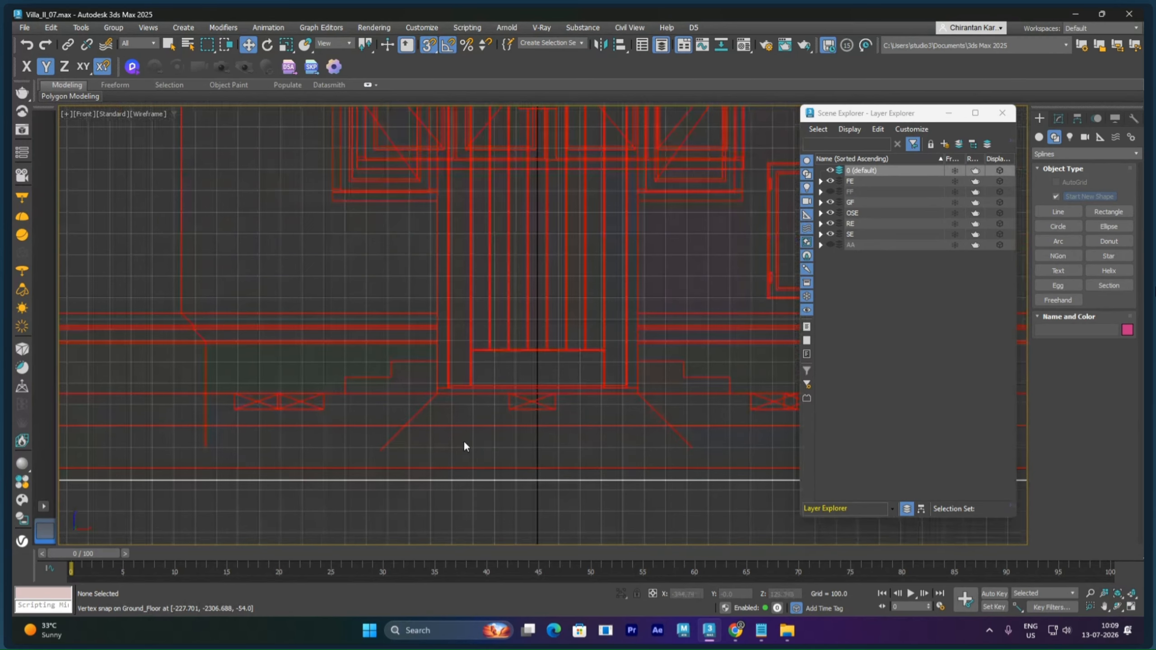
scroll(464, 441, "down", 3)
middle_click_drag(460, 362, 499, 382)
middle_click_drag(382, 268, 485, 473)
middle_click_drag(395, 349, 504, 482)
middle_click_drag(413, 377, 529, 527)
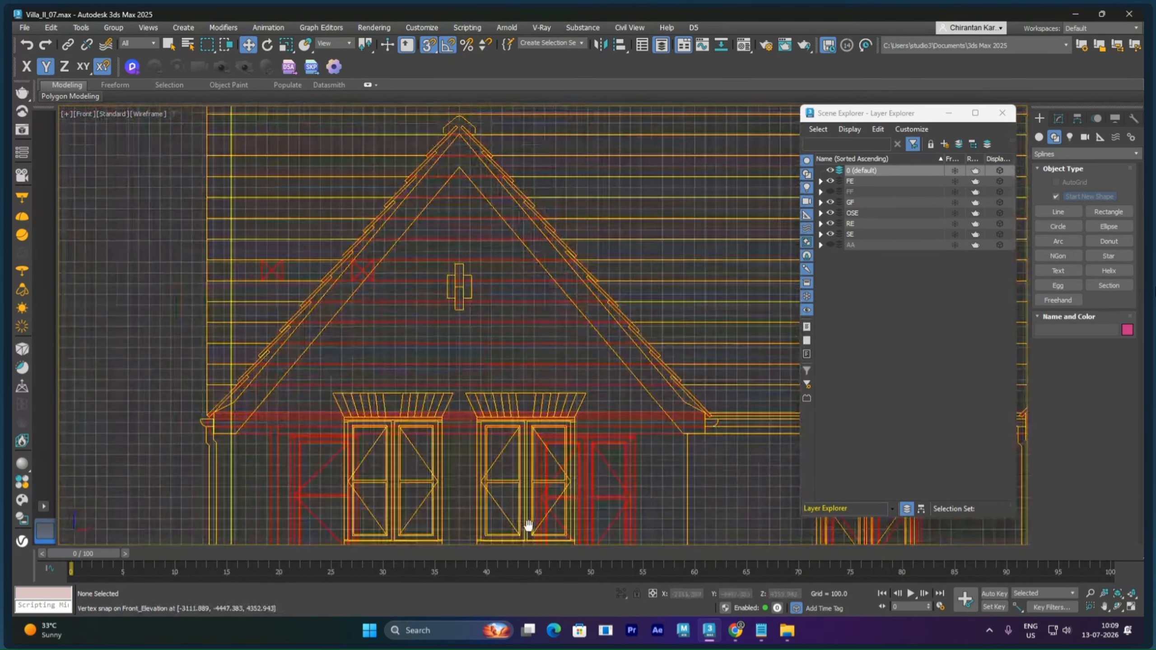
middle_click_drag(471, 337, 509, 455)
scroll(497, 287, "up", 2)
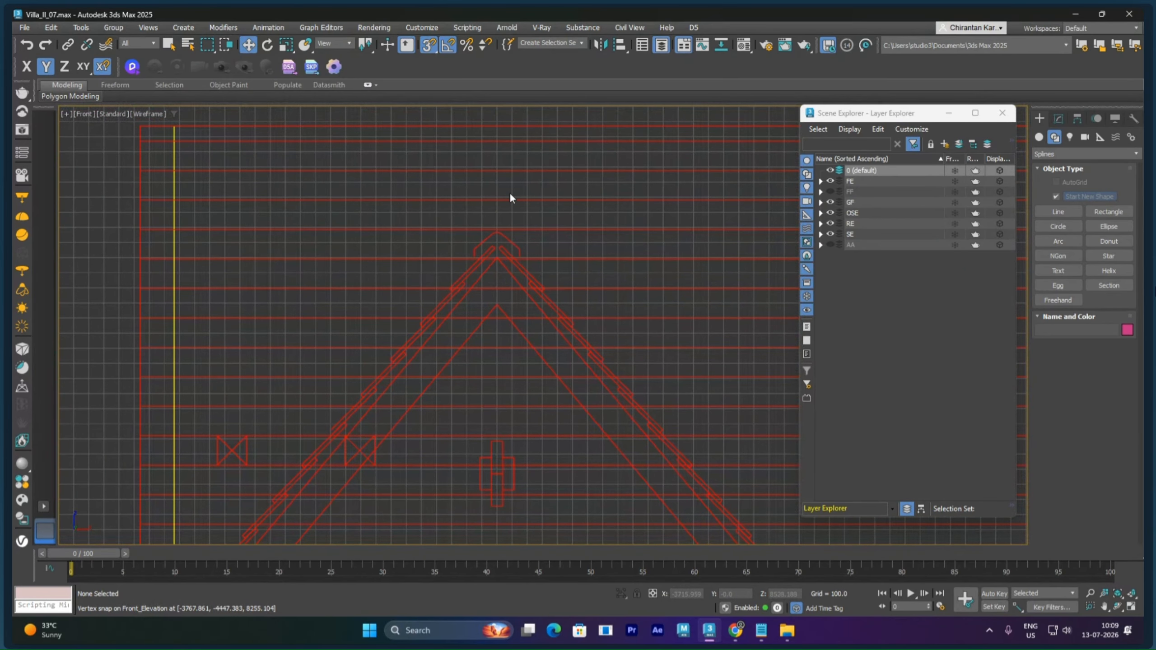
Try to move the Front_Elevation shape downward at the gable ridge with snapping turned off, and undo the move
left_click_drag(509, 184, 498, 284)
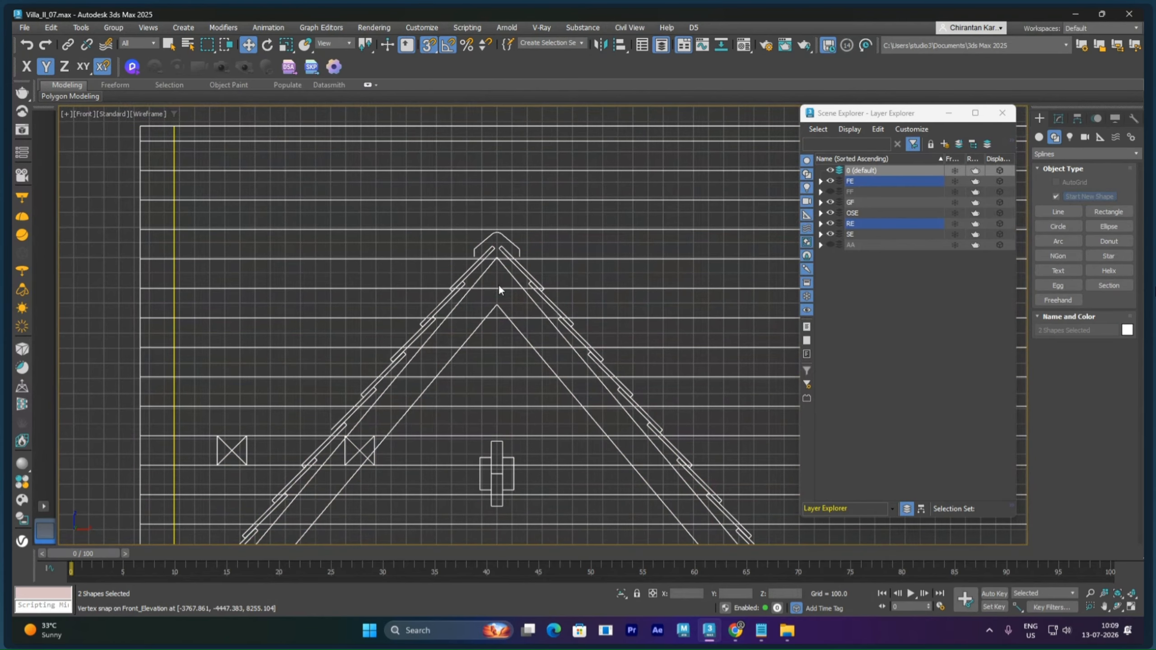
scroll(500, 252, "up", 8)
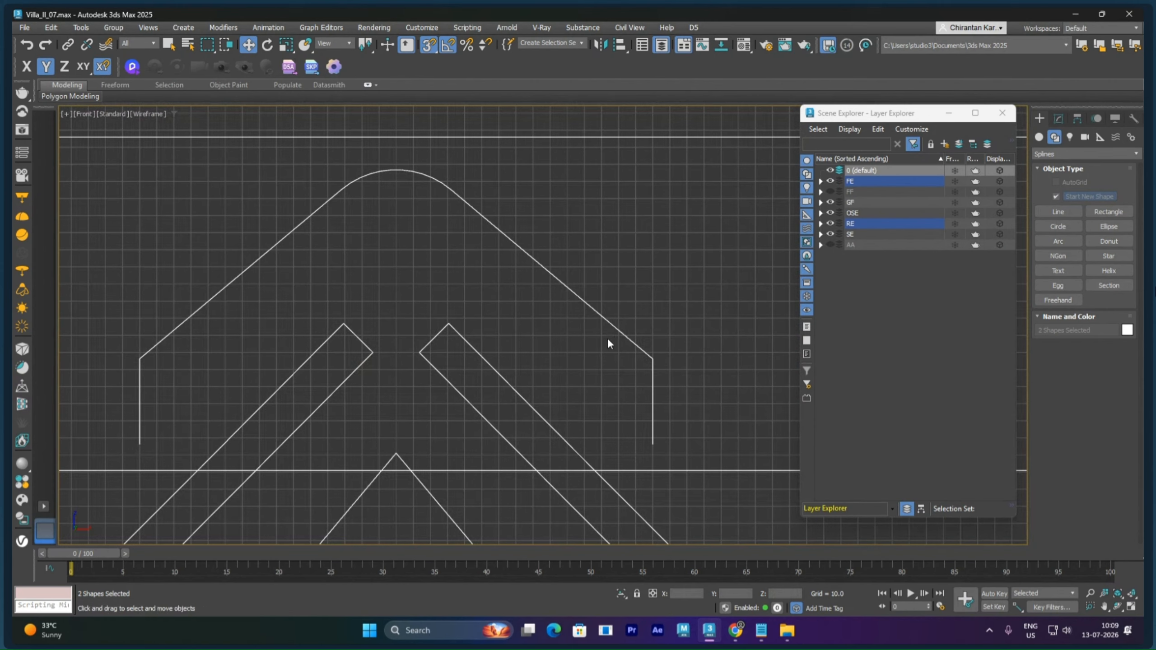
left_click(630, 340)
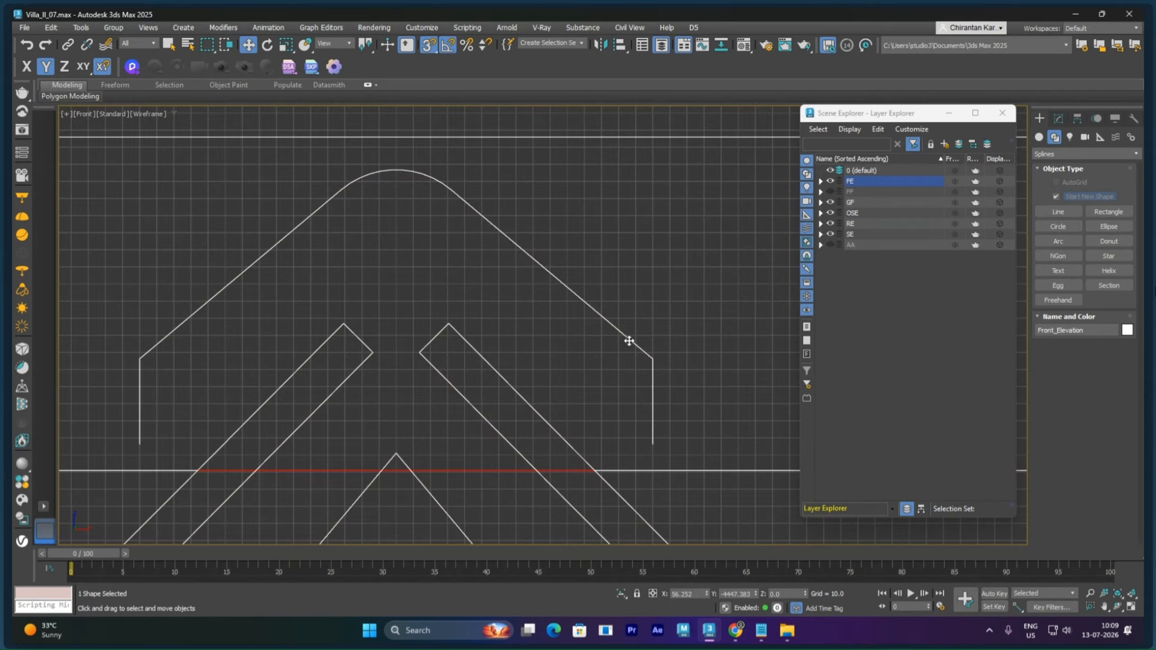
key("s")
left_click_drag(630, 341, 615, 449)
key("ctrl+z")
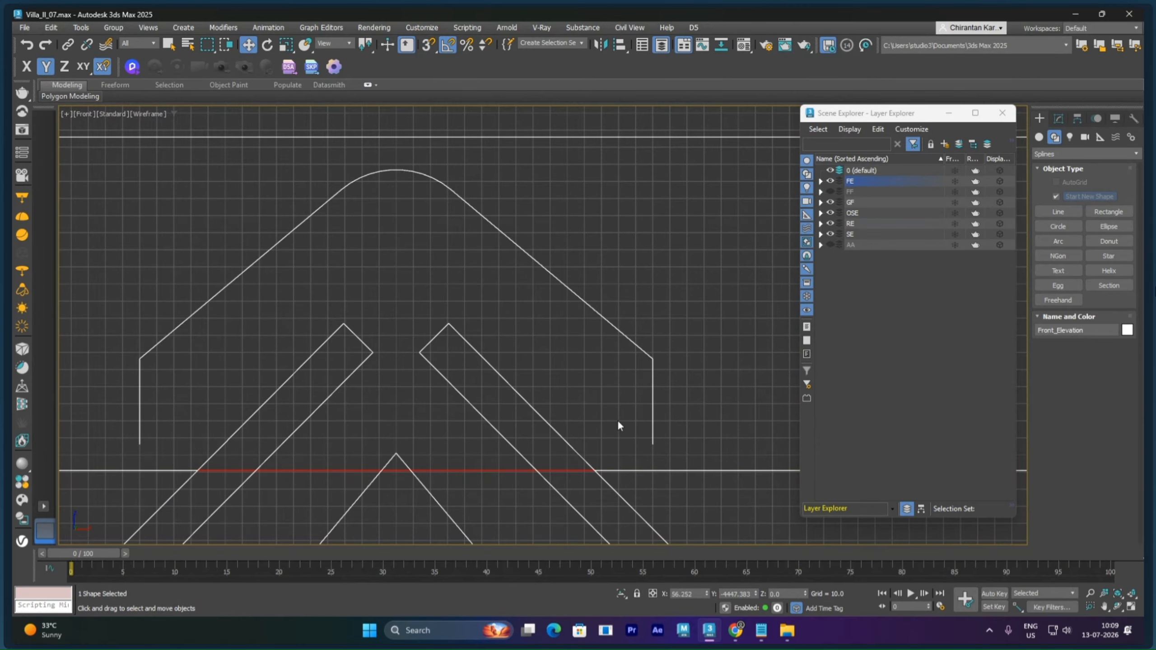
Try to move the Rear/Back_Elevation shape slightly downward at the roof in the front view, and undo the move
scroll(624, 417, "down", 6)
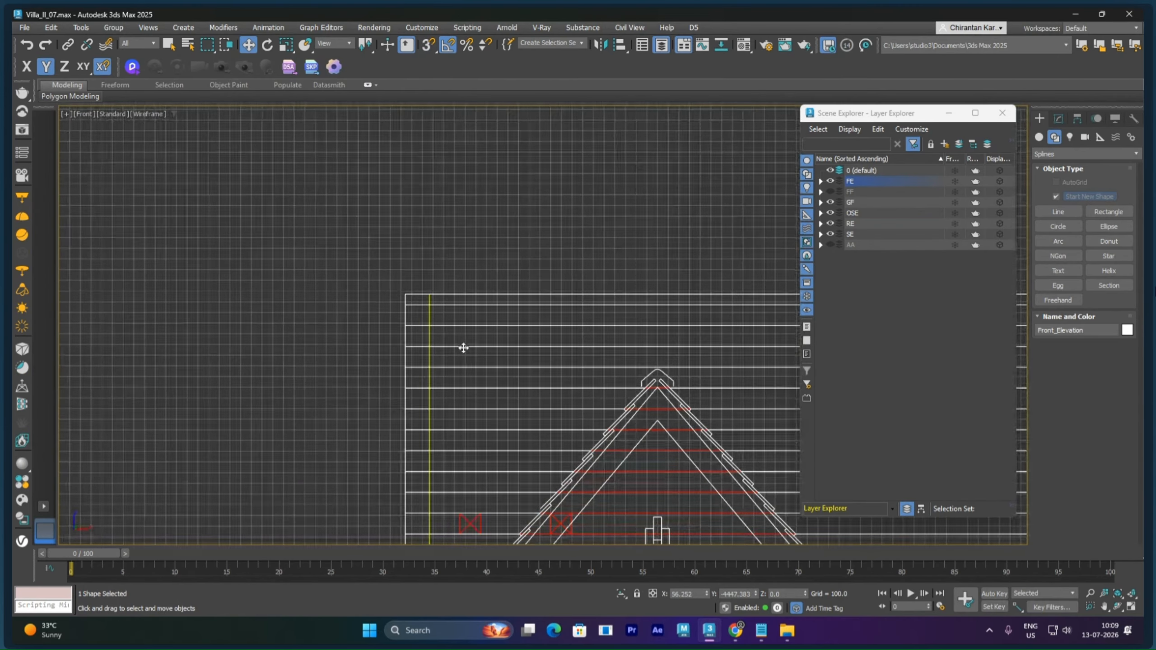
scroll(460, 348, "up", 3)
middle_click_drag(462, 390, 472, 263)
scroll(535, 353, "down", 3)
middle_click_drag(560, 454, 517, 312)
left_click(581, 340)
scroll(639, 359, "down", 2)
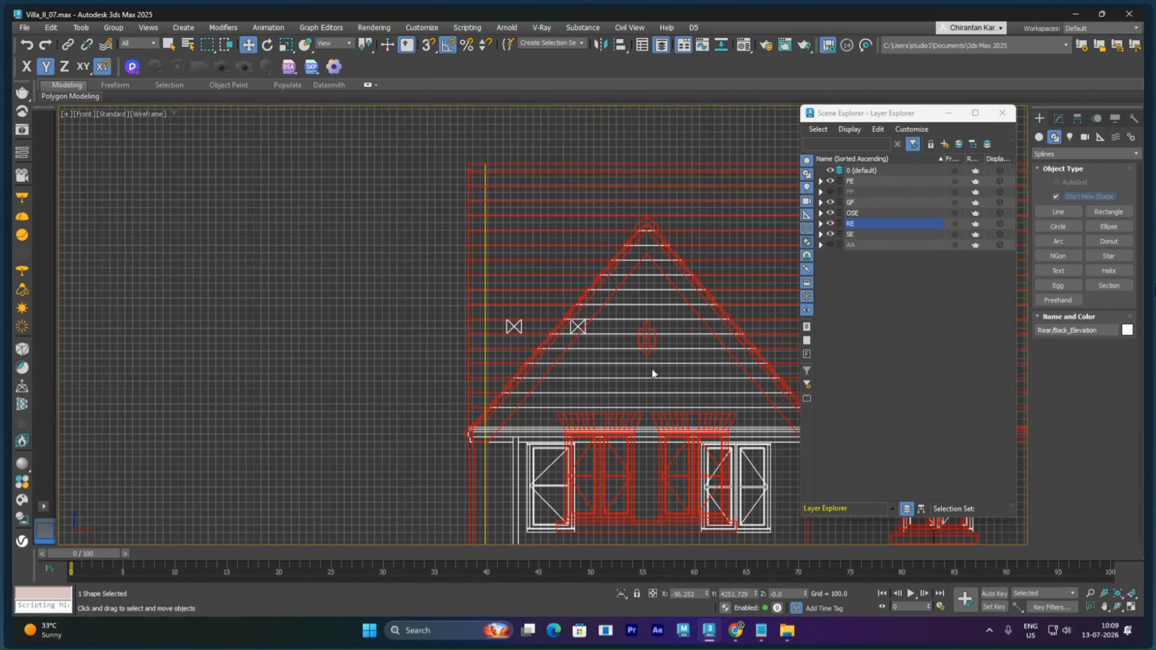
middle_click_drag(653, 374, 506, 422)
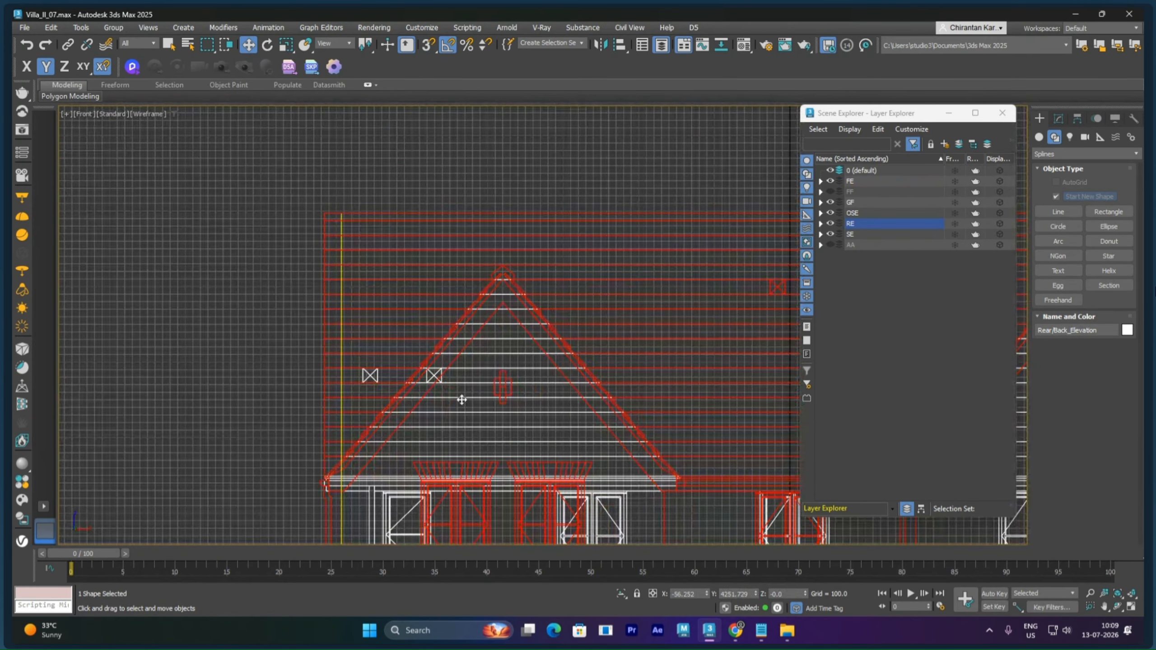
mouse_move(461, 399)
left_mouse_down()
mouse_move(452, 389)
mouse_move(450, 404)
left_mouse_up()
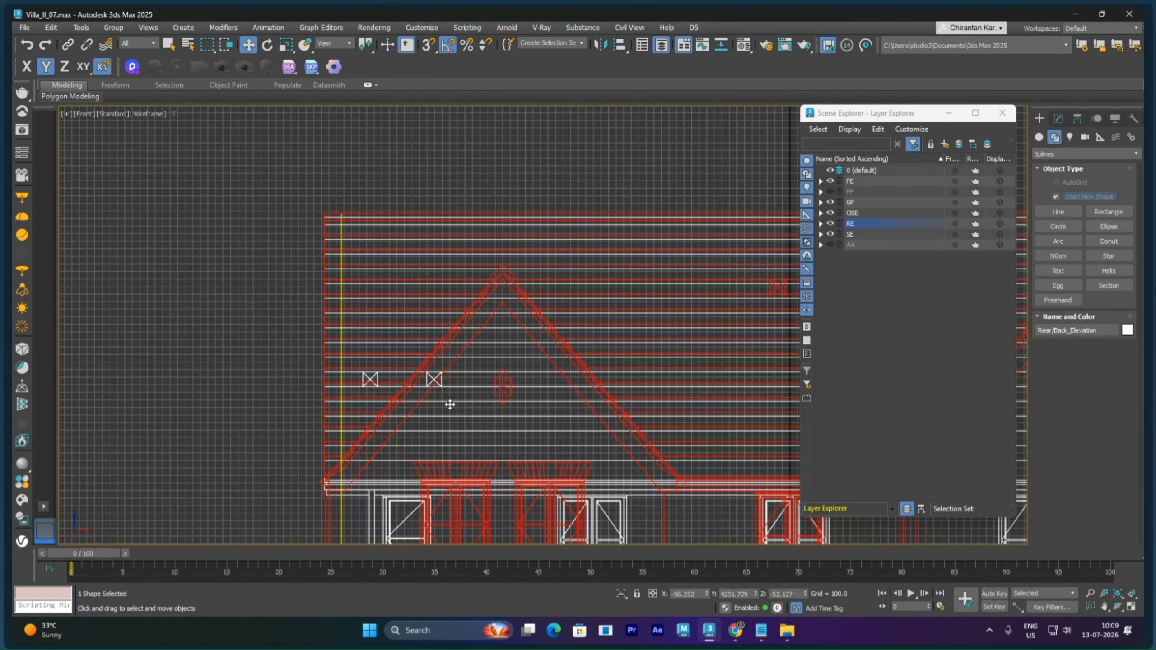
key("ctrl+z")
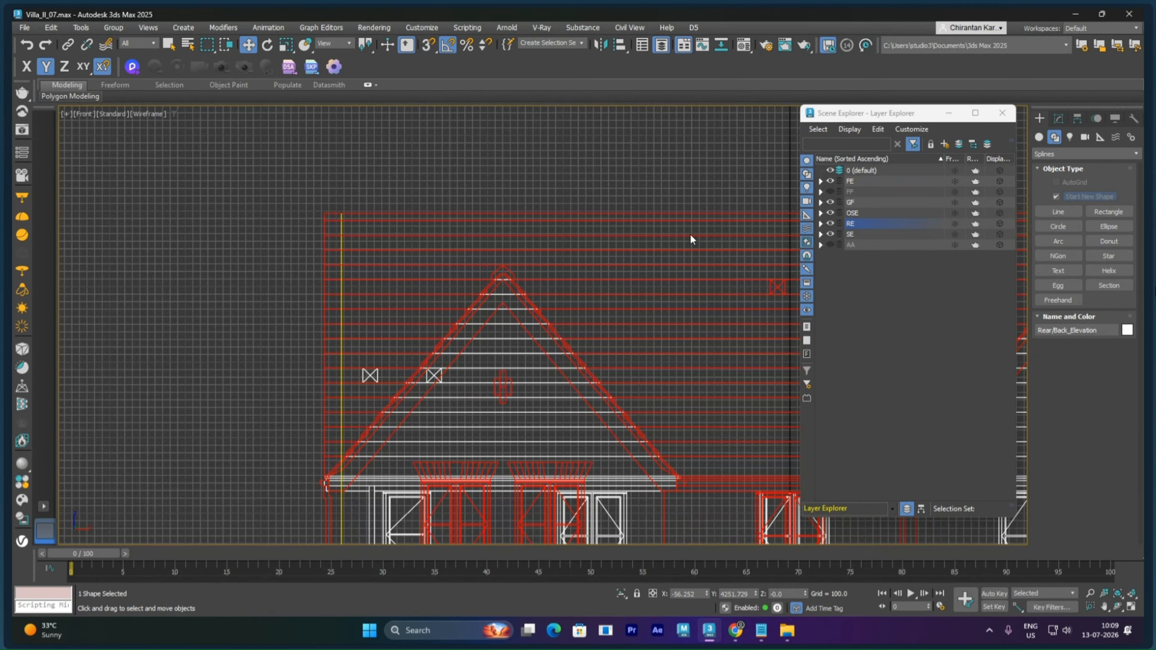
Clear the selection, show the assembled elevations around the ground floor plan in perspective, and save the scene
left_click(661, 169)
scroll(419, 291, "down", 8)
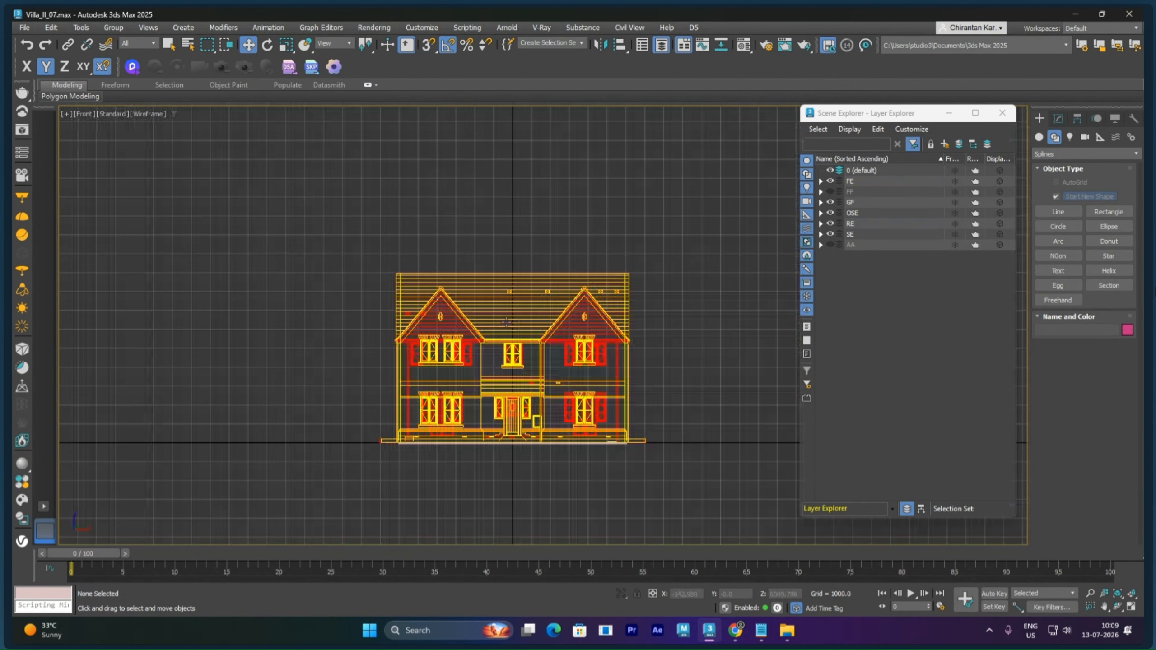
key("p")
middle_click_drag(523, 365, 583, 382, "alt")
middle_click_drag(584, 382, 640, 381)
key("ctrl+s")
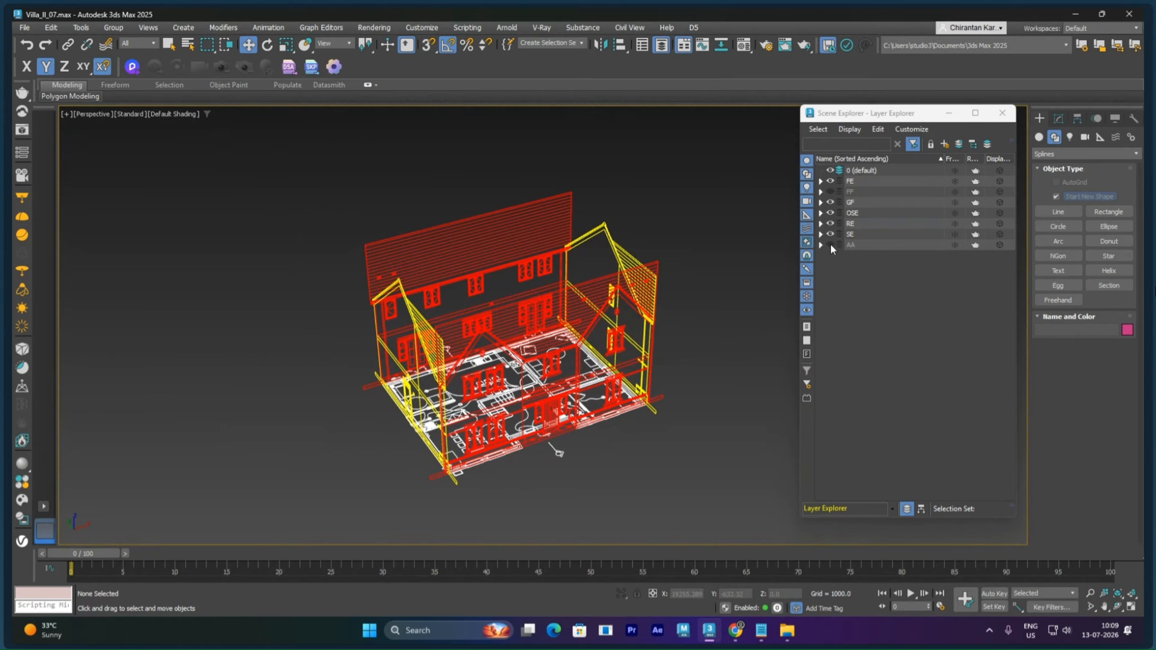
Hide elevation layers OSE, RE, SE and FE, leaving only the GF ground floor plan displayed
middle_click_drag(681, 382, 581, 472, "alt")
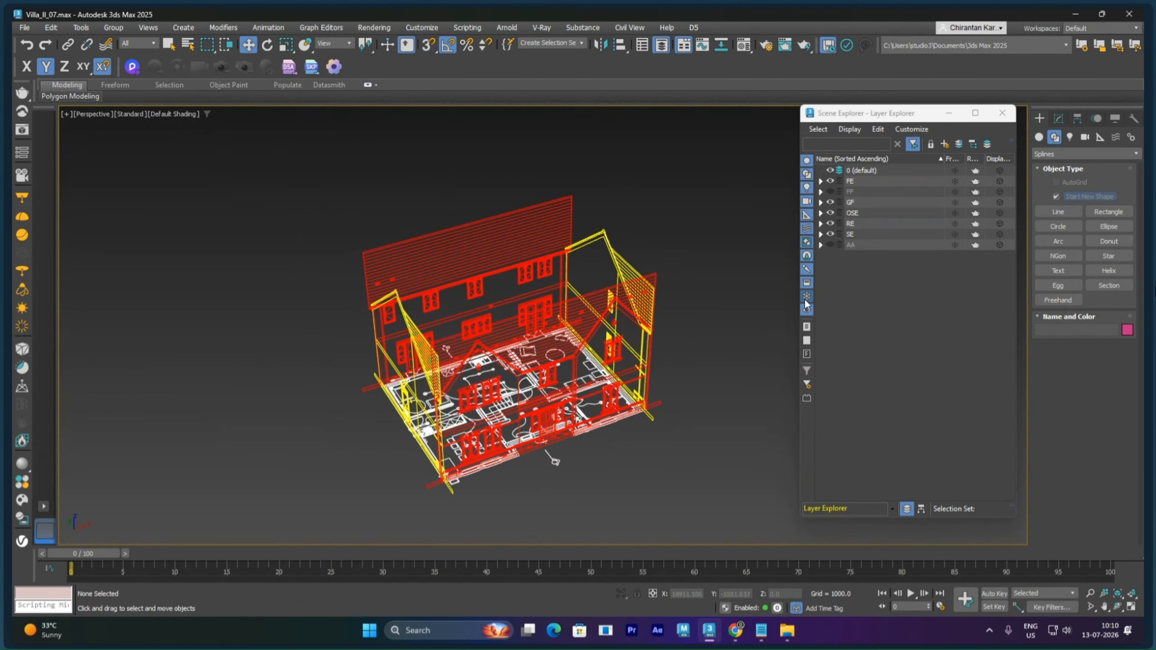
left_click(830, 213)
left_click(830, 223)
left_click(829, 234)
left_click(829, 203)
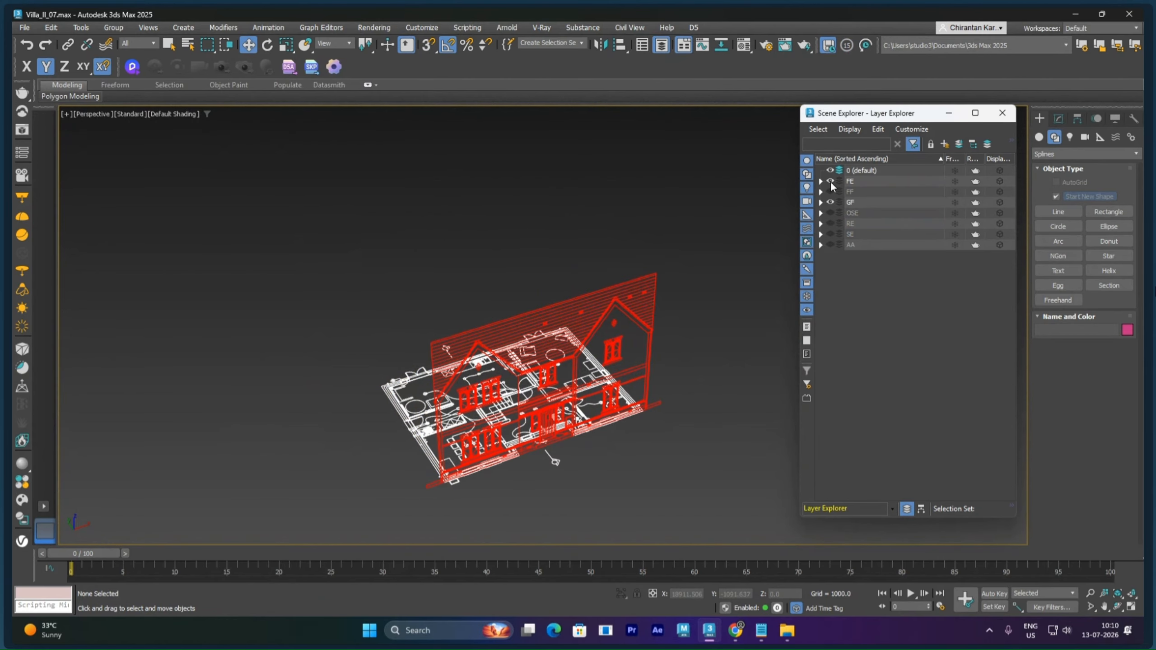
left_click(830, 182)
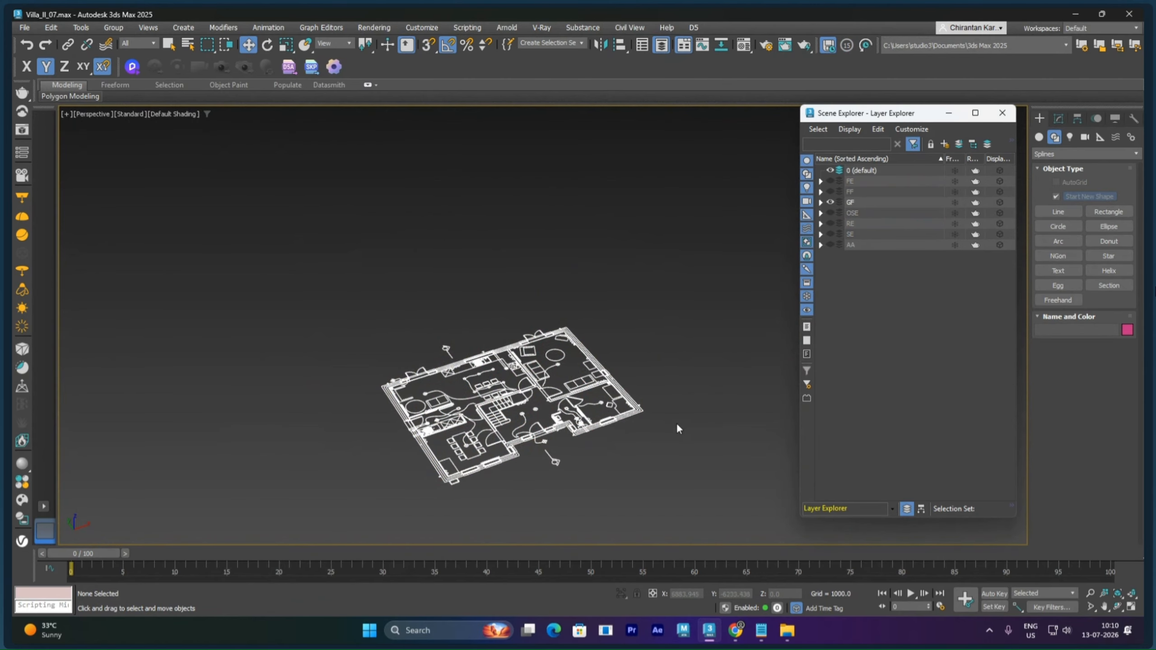
Select the Ground_Floor shape and examine the whole plan in the top view
left_click(630, 415)
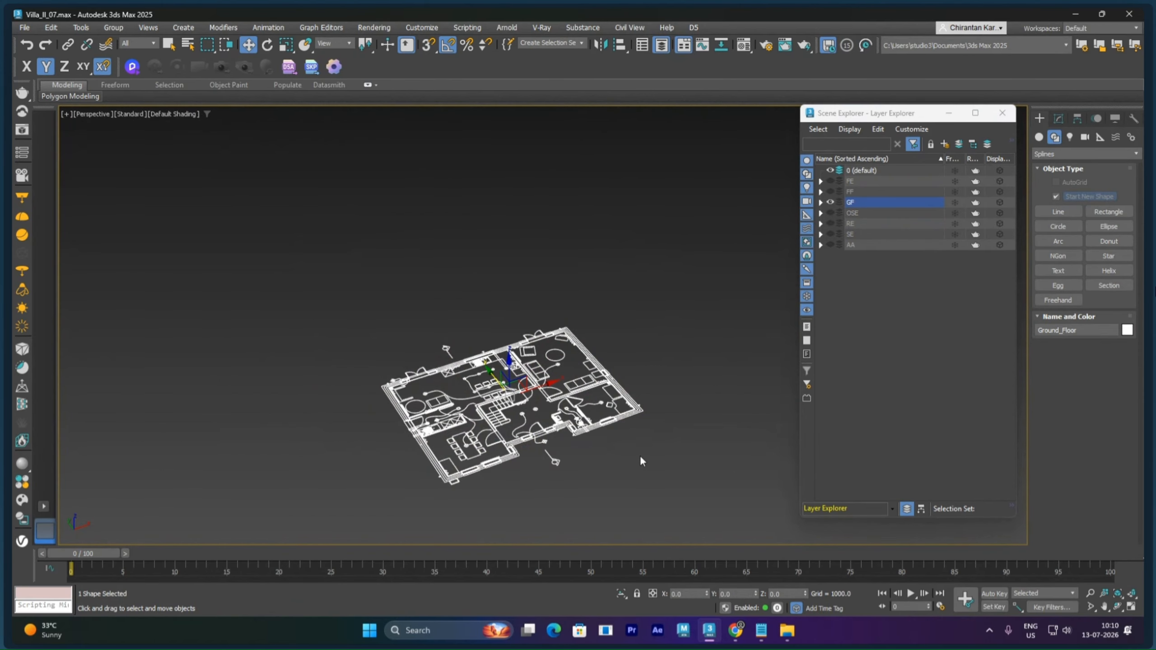
key("t")
scroll(564, 380, "up", 6)
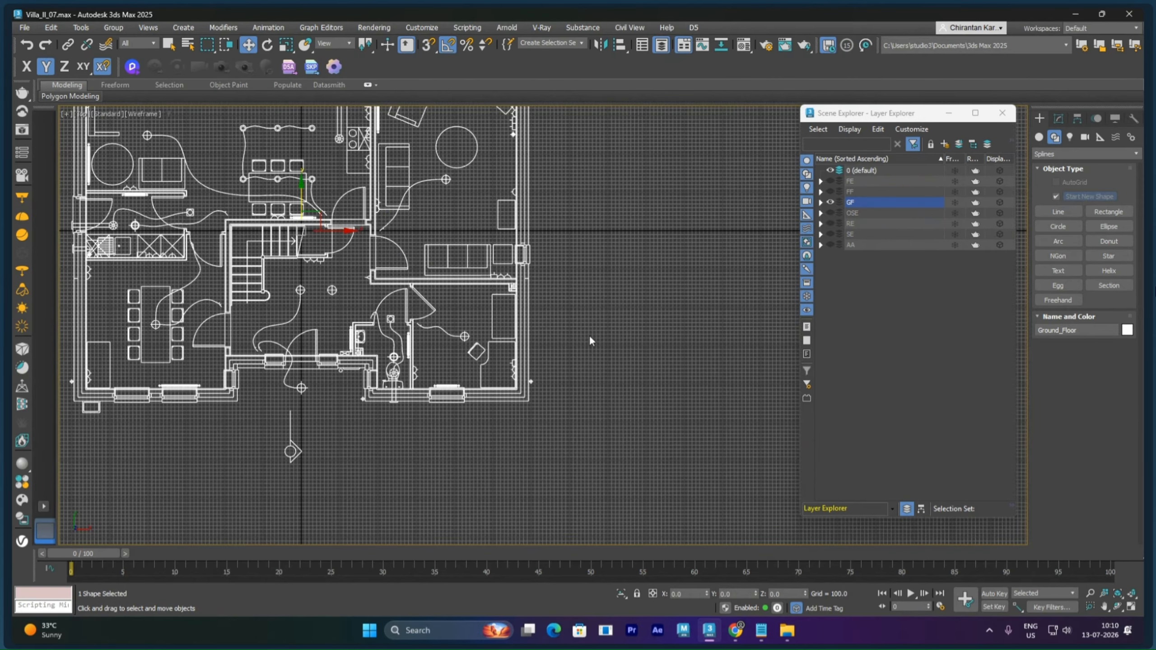
middle_click_drag(589, 334, 712, 395)
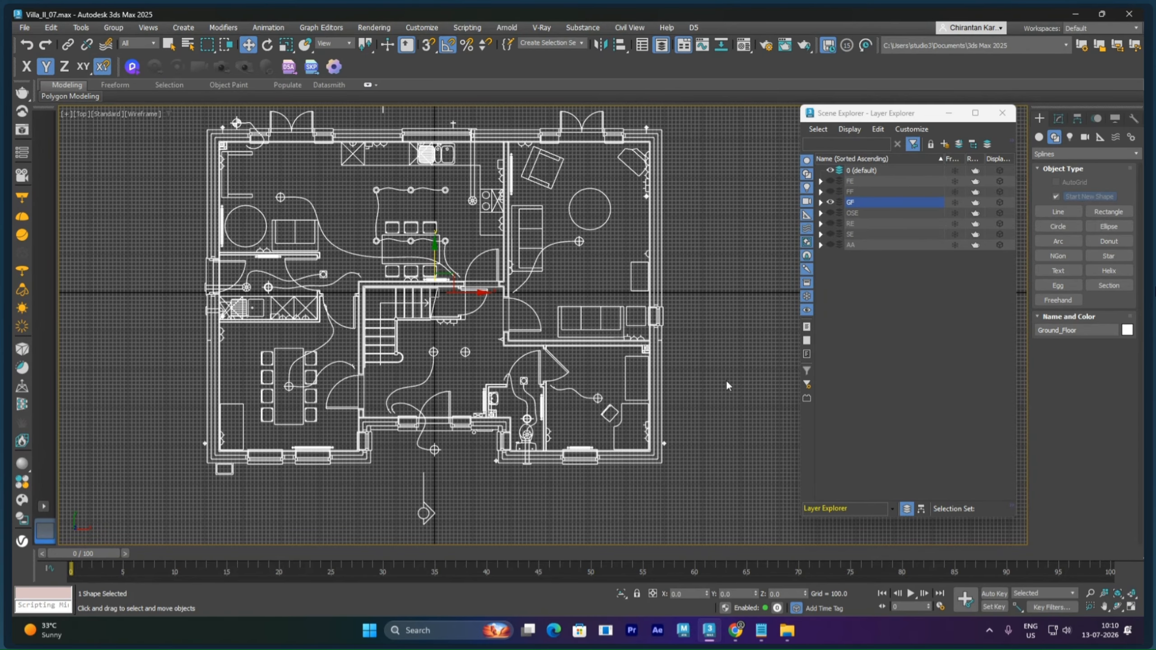
Unhide section layer AA and show the section together with the ground floor plan in perspective
left_click(831, 245)
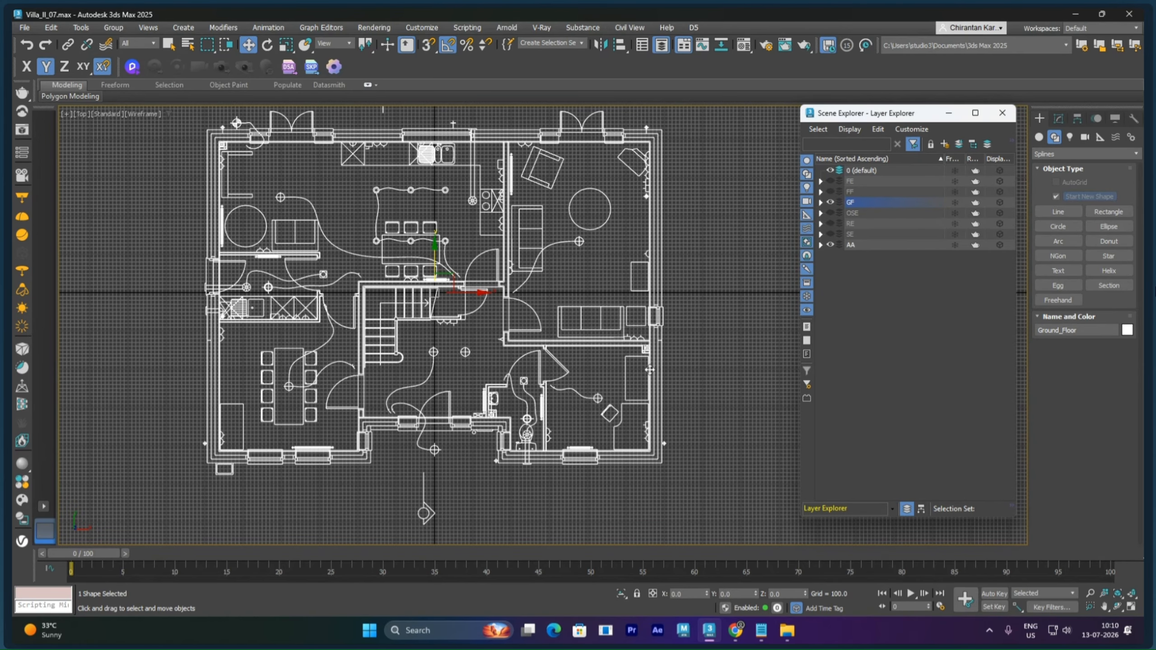
key("p")
middle_click_drag(651, 363, 595, 334)
middle_click_drag(596, 333, 621, 340, "alt")
scroll(643, 332, "up", 8)
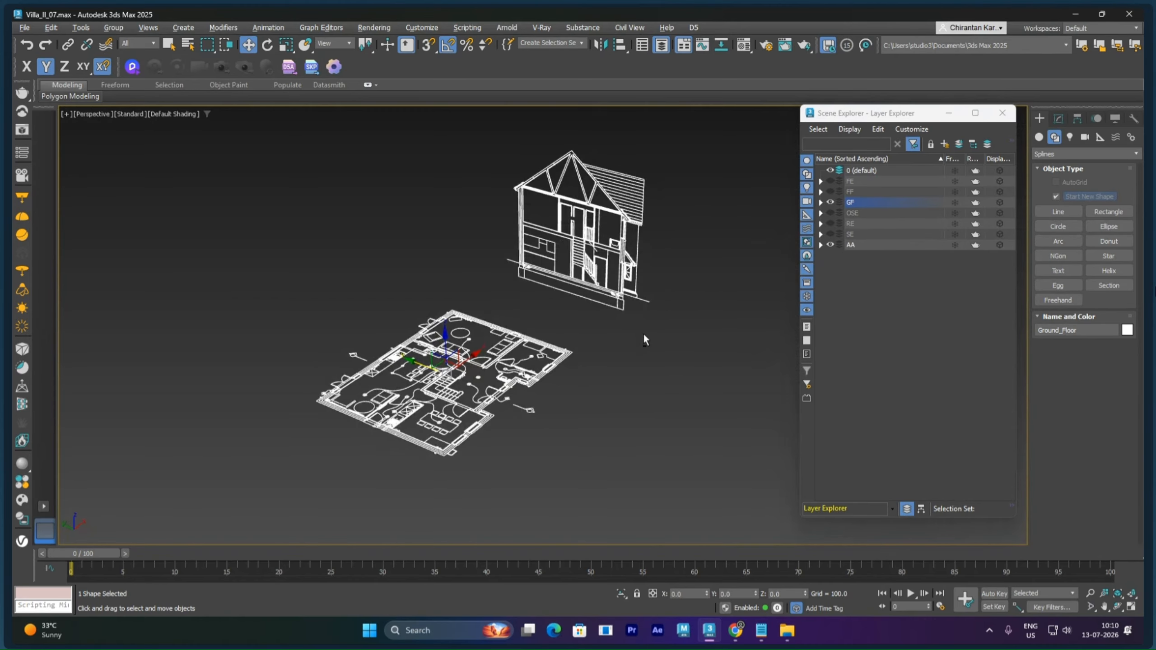
Examine the Section_AA drawing's stairs, front wall, roof eaves, floor lines and foundation
scroll(643, 340, "up", 5)
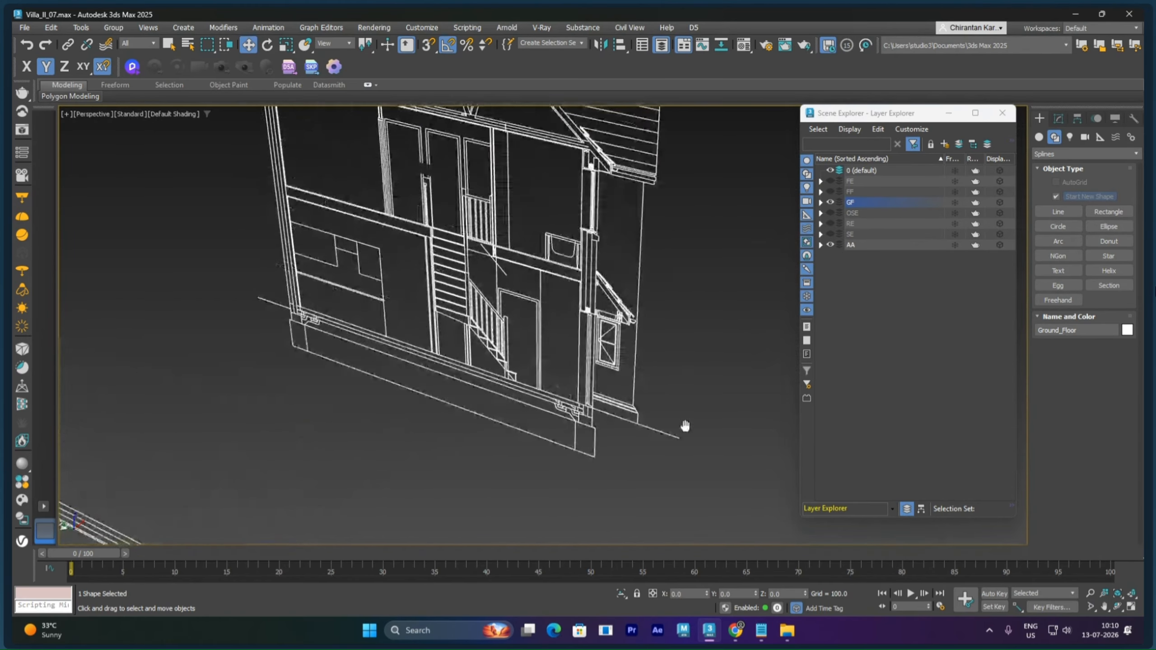
middle_click_drag(646, 345, 673, 332)
scroll(673, 335, "up", 4)
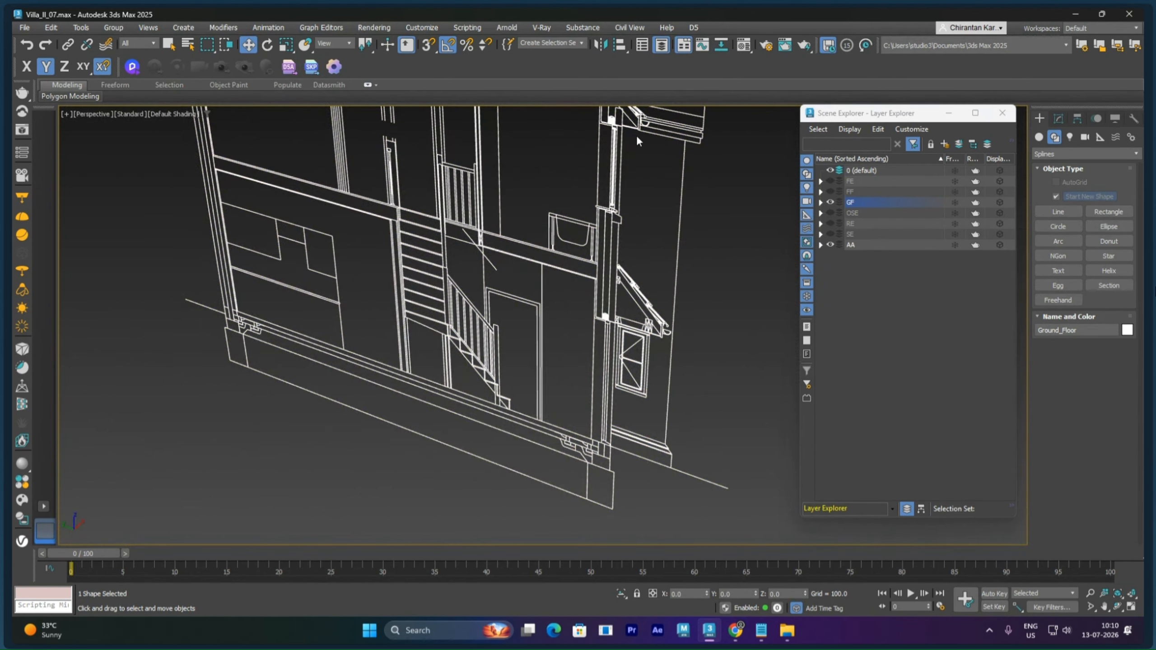
scroll(637, 137, "down", 3)
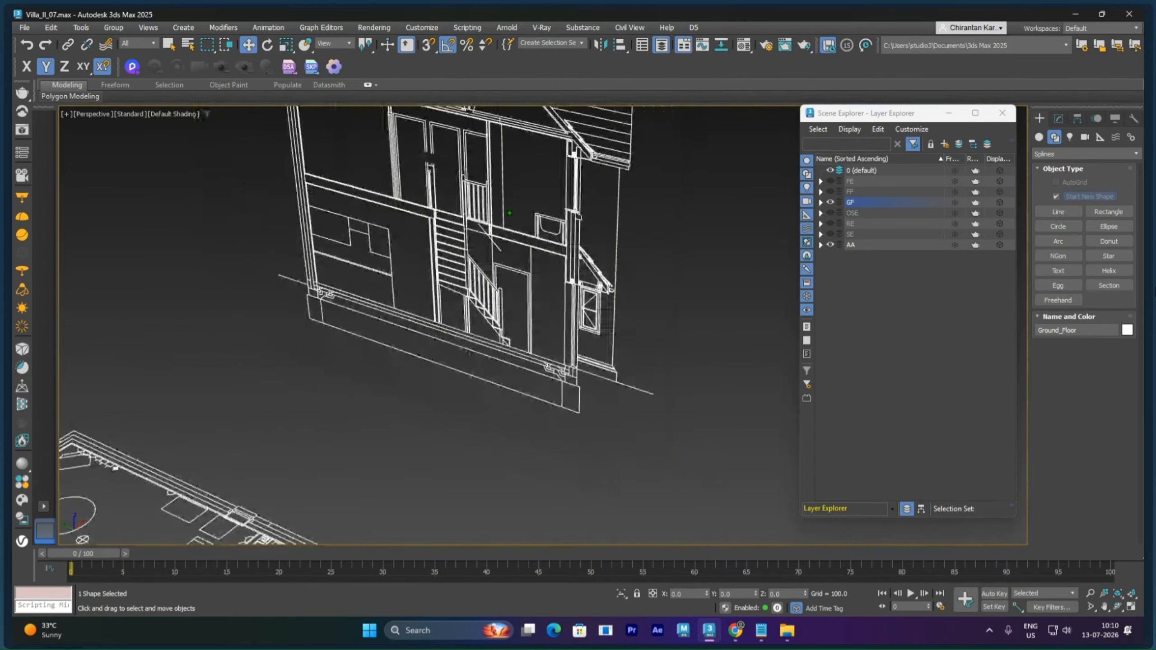
scroll(509, 213, "down", 1)
middle_click_drag(309, 170, 550, 274)
scroll(559, 242, "up", 3)
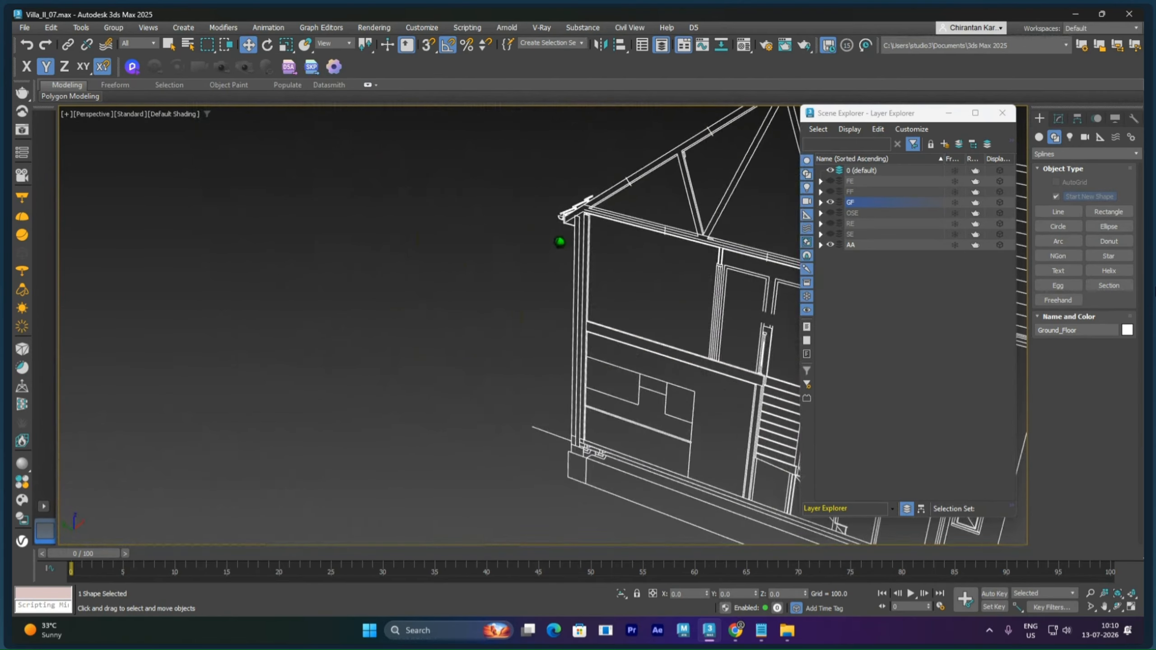
scroll(560, 242, "up", 5)
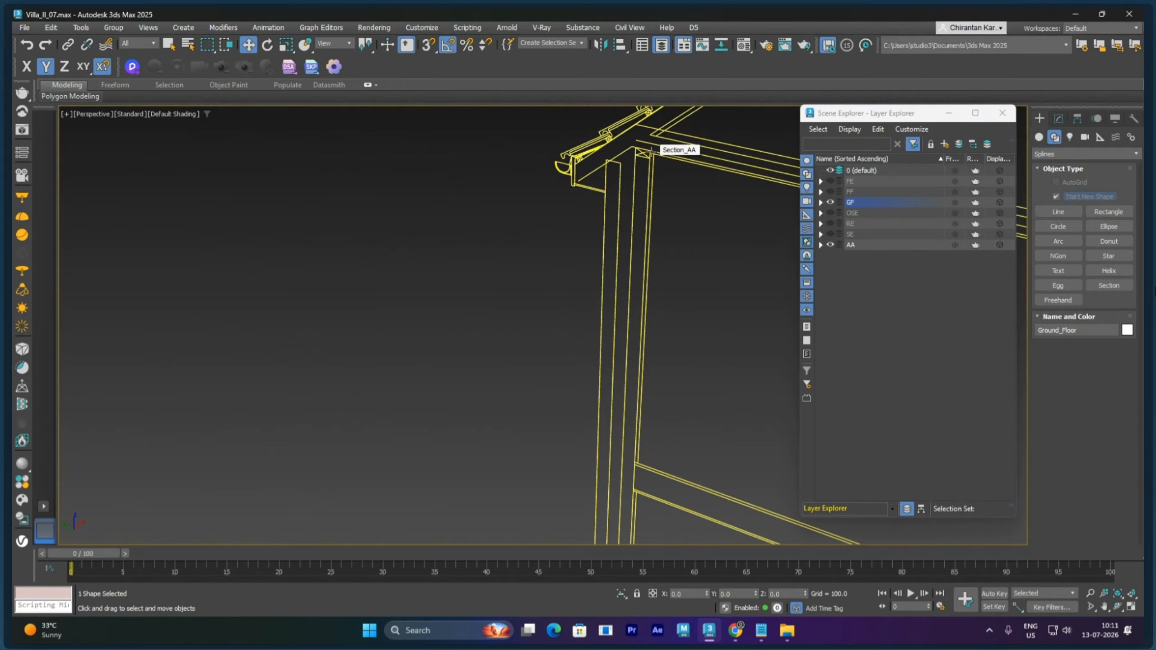
scroll(647, 269, "down", 5)
middle_click_drag(633, 438, 649, 285)
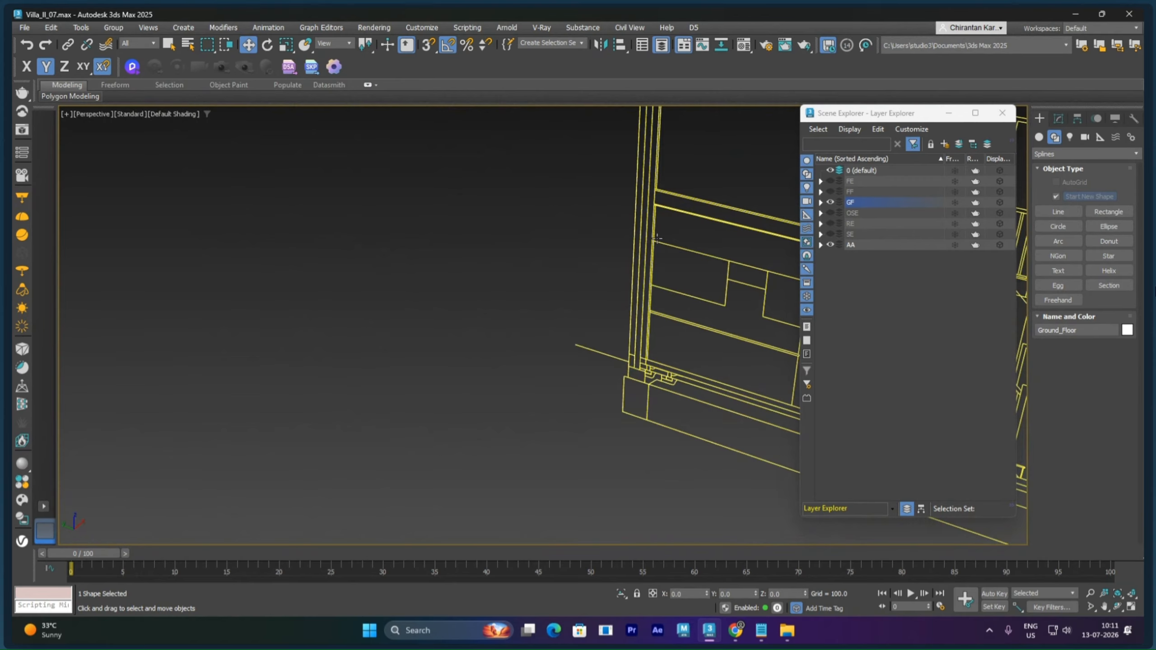
left_click(610, 347)
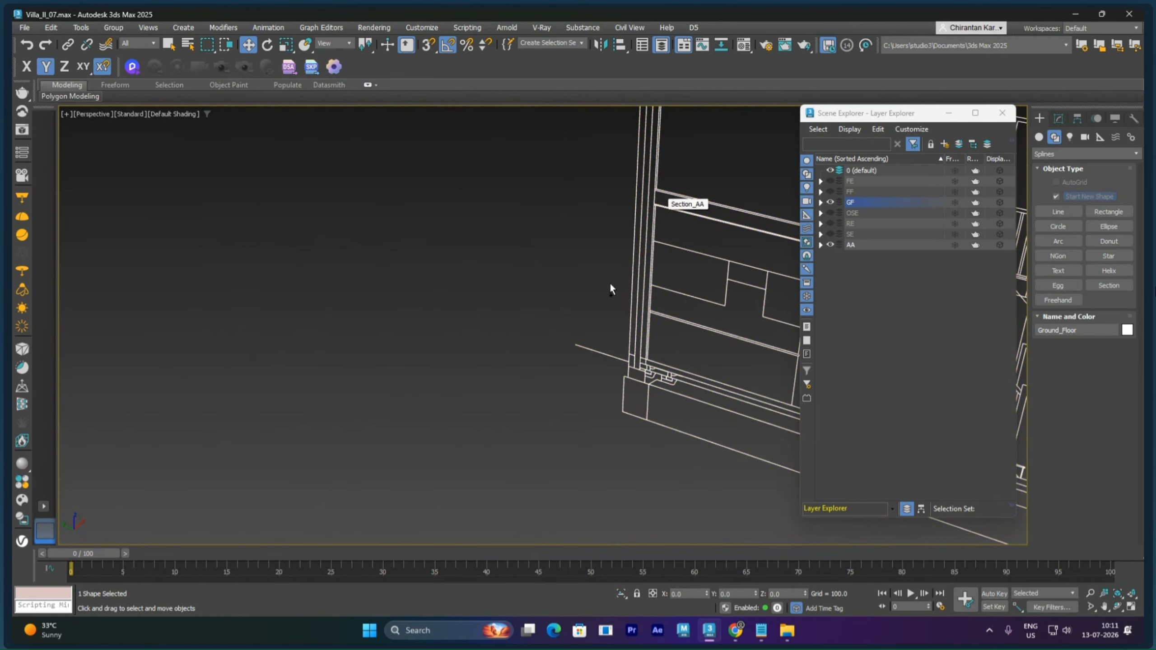
scroll(611, 286, "down", 6)
middle_click_drag(627, 366, 627, 352)
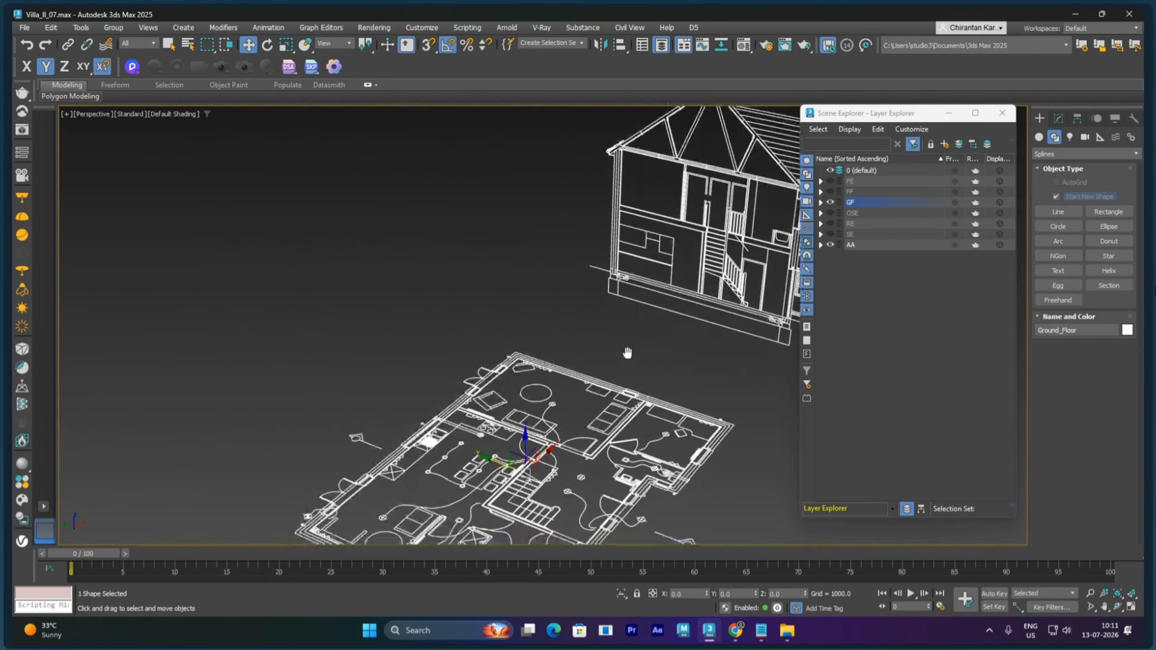
scroll(628, 353, "down", 2)
Measure the exterior wall's thickness beside the front entrance of the ground floor plan with a snapped Tape helper in the top view
left_click(624, 478)
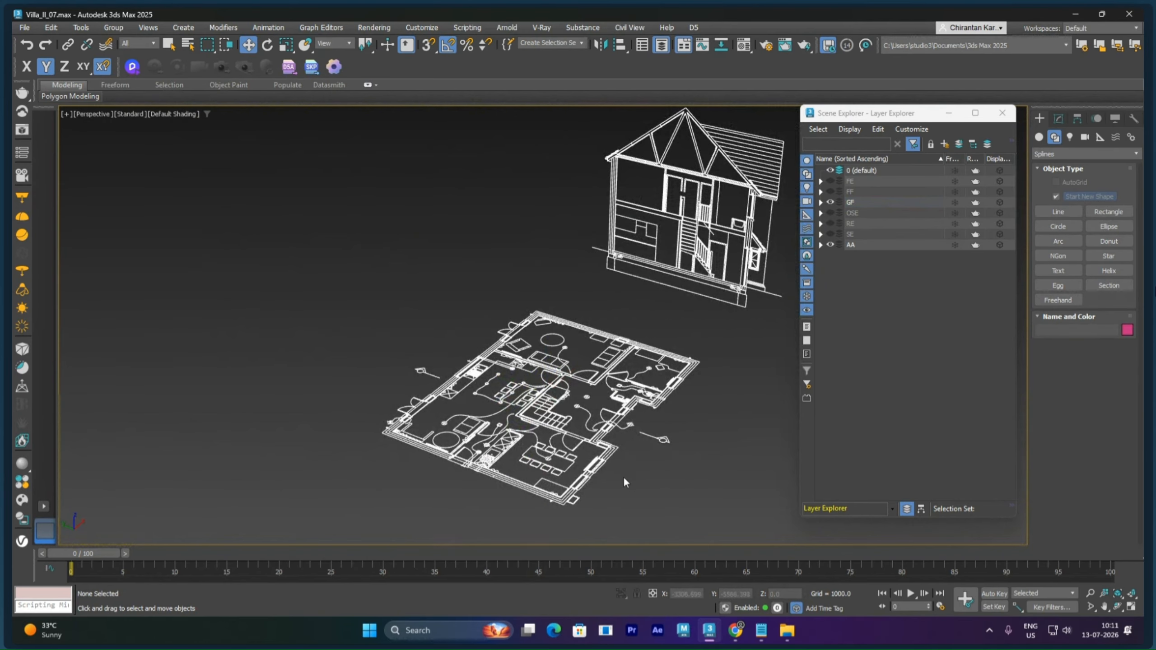
left_click(613, 458)
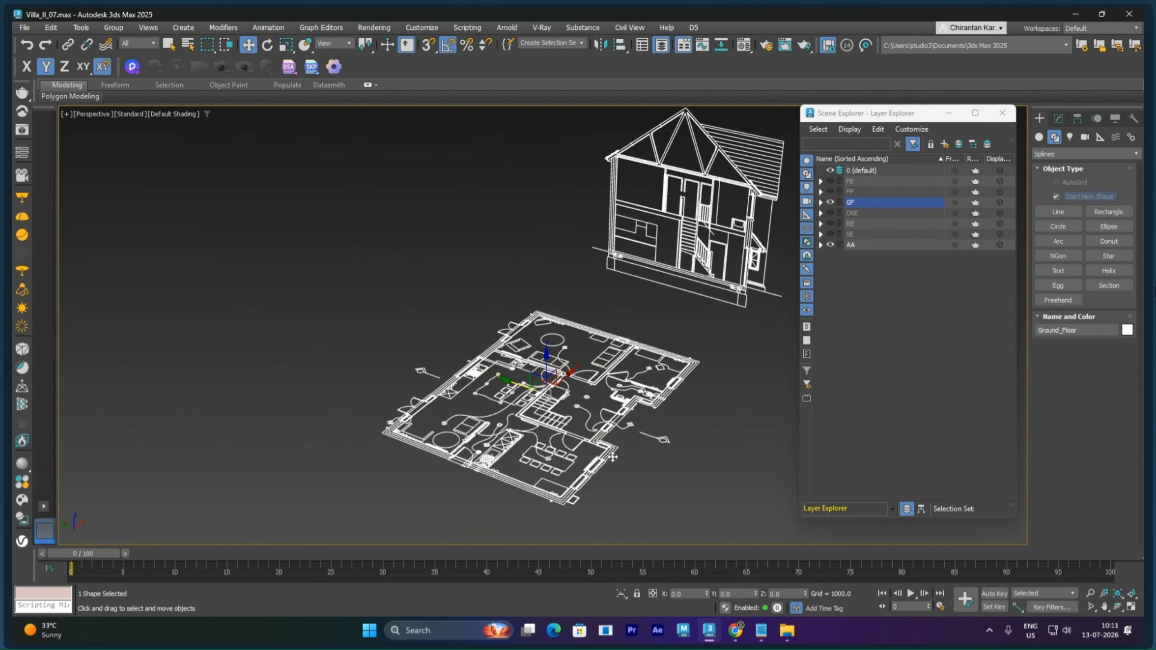
key("t")
scroll(536, 371, "up", 6)
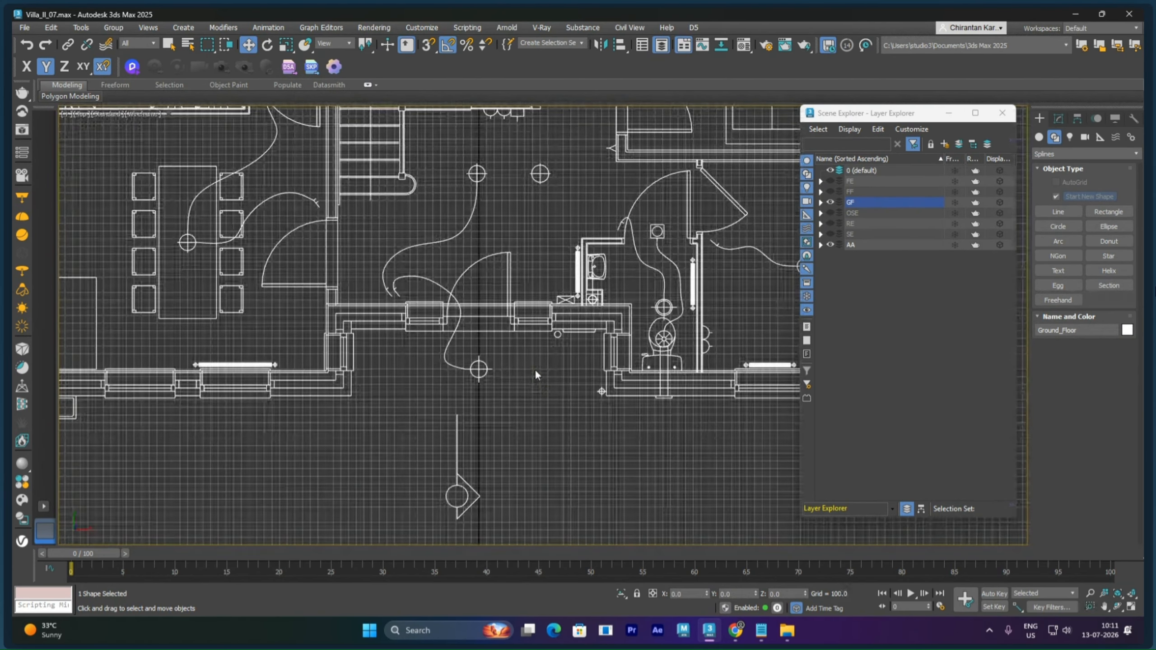
scroll(536, 372, "up", 6)
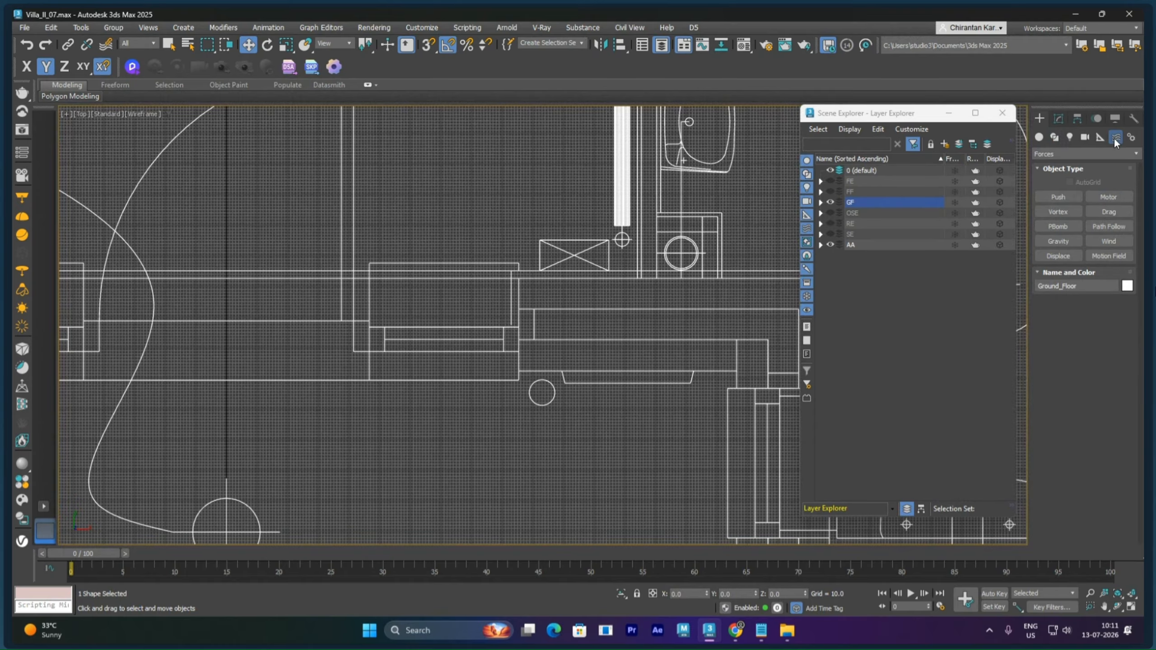
left_click(1101, 138)
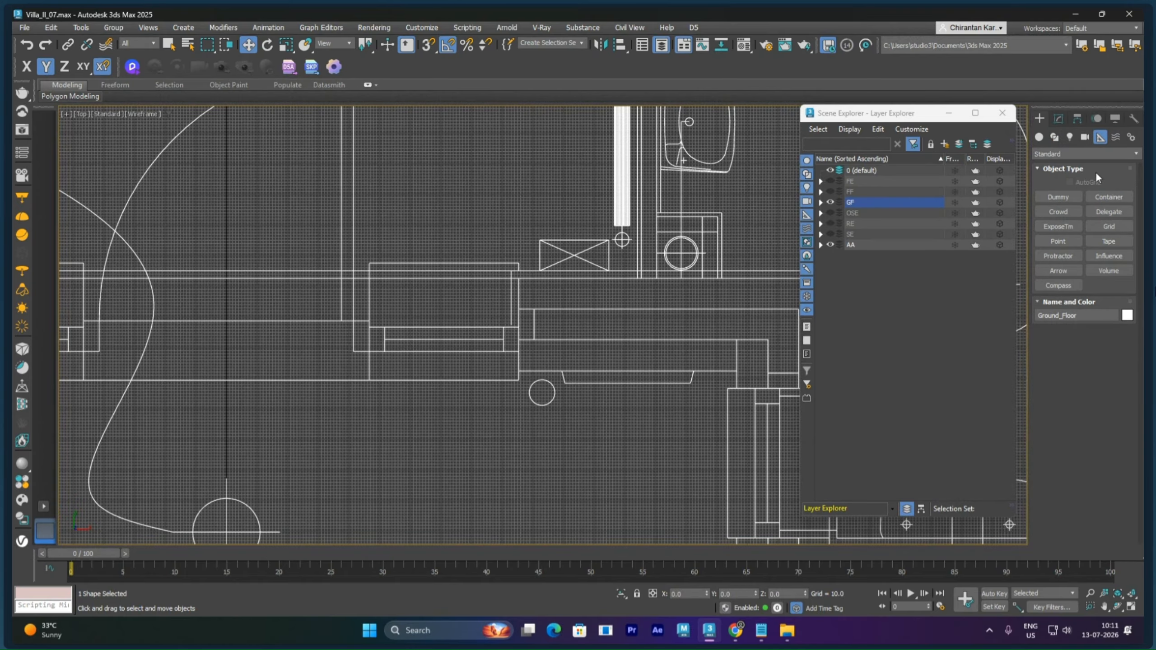
left_click(1109, 241)
middle_click_drag(579, 382, 541, 390)
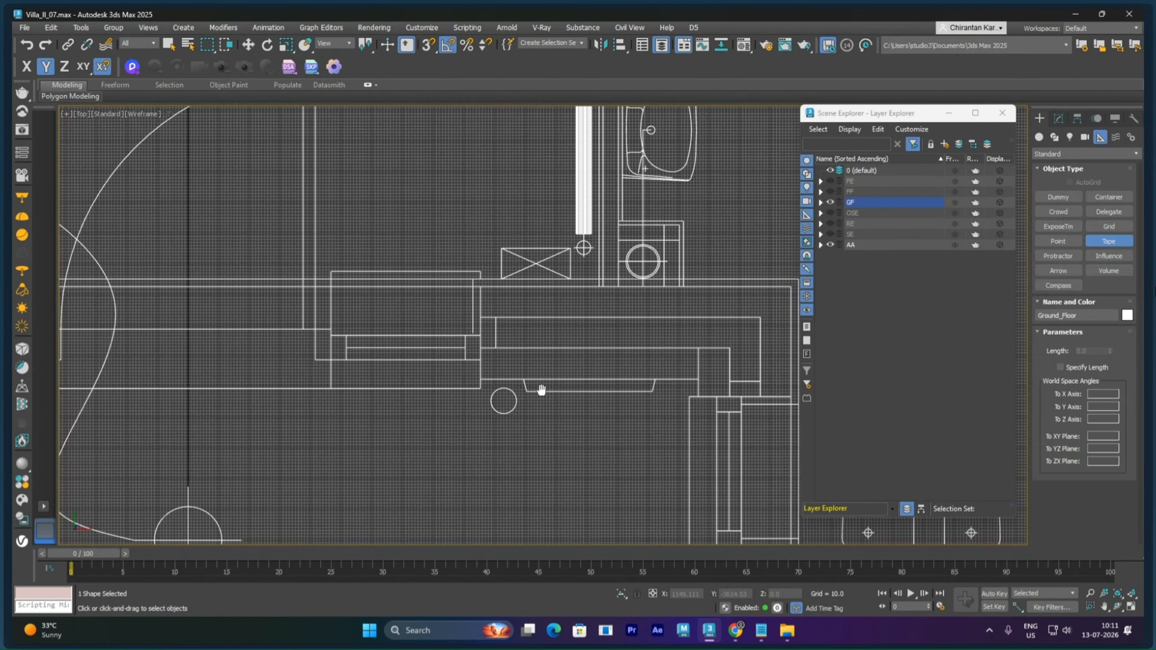
scroll(541, 390, "up", 2)
key("s")
left_click_drag(389, 423, 390, 296)
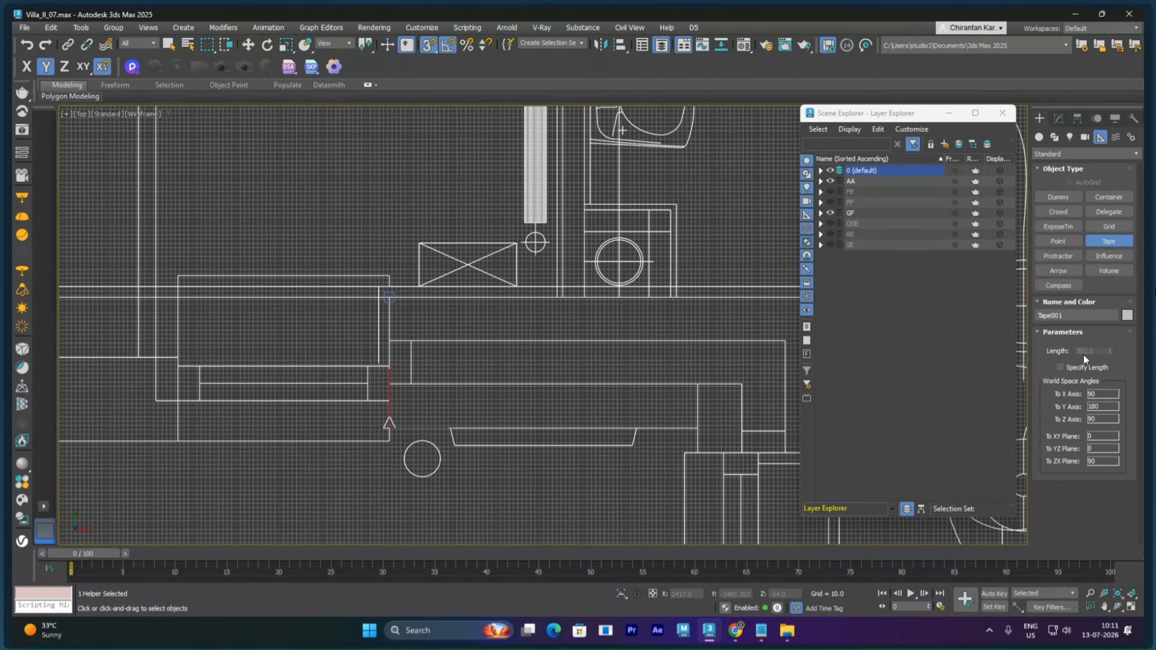
key("w")
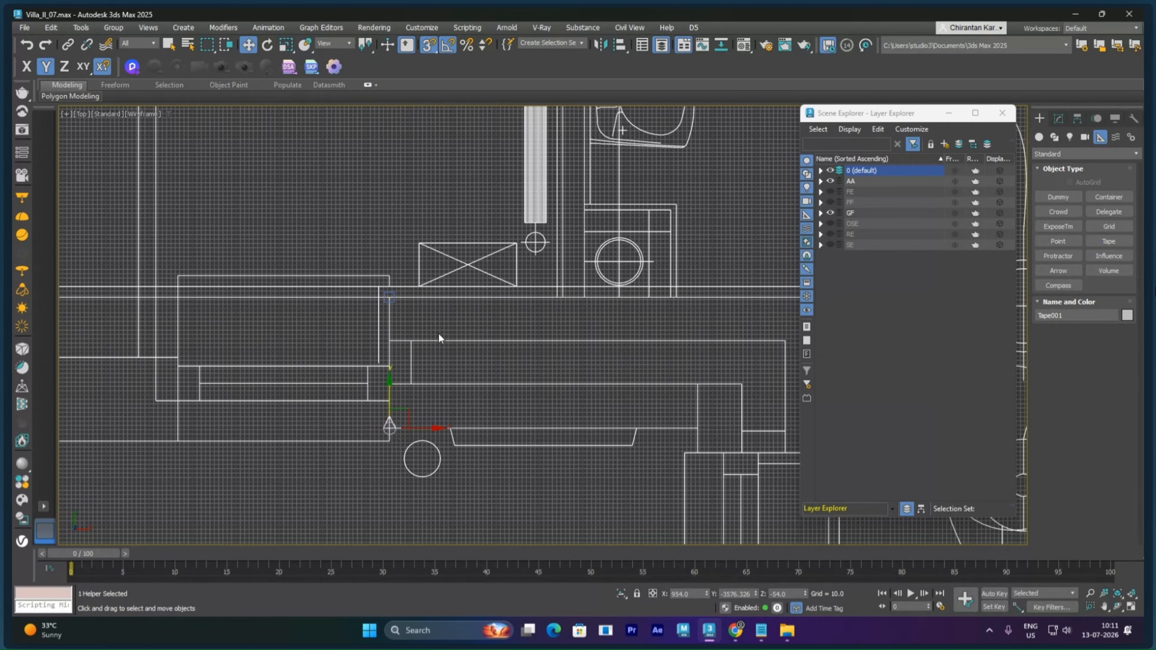
scroll(438, 332, "down", 3)
Switch to Chrome, search Google for "302mm to inches" to convert the measured wall thickness, and return to 3ds Max
mouse_move(736, 631)
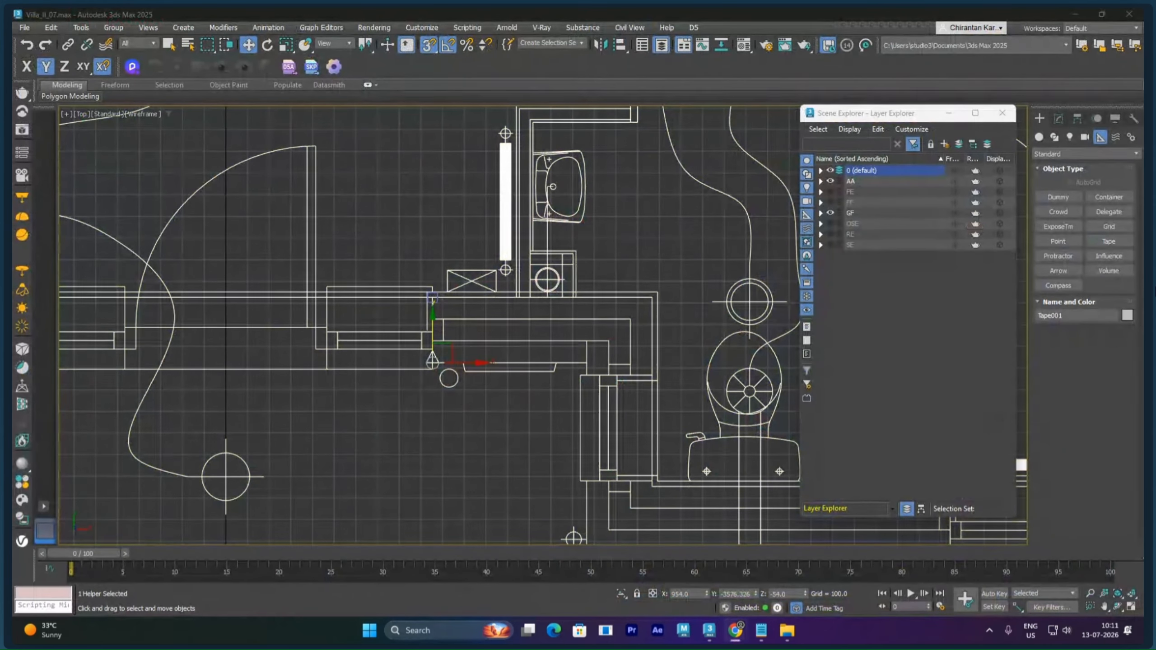
key("alt+Tab")
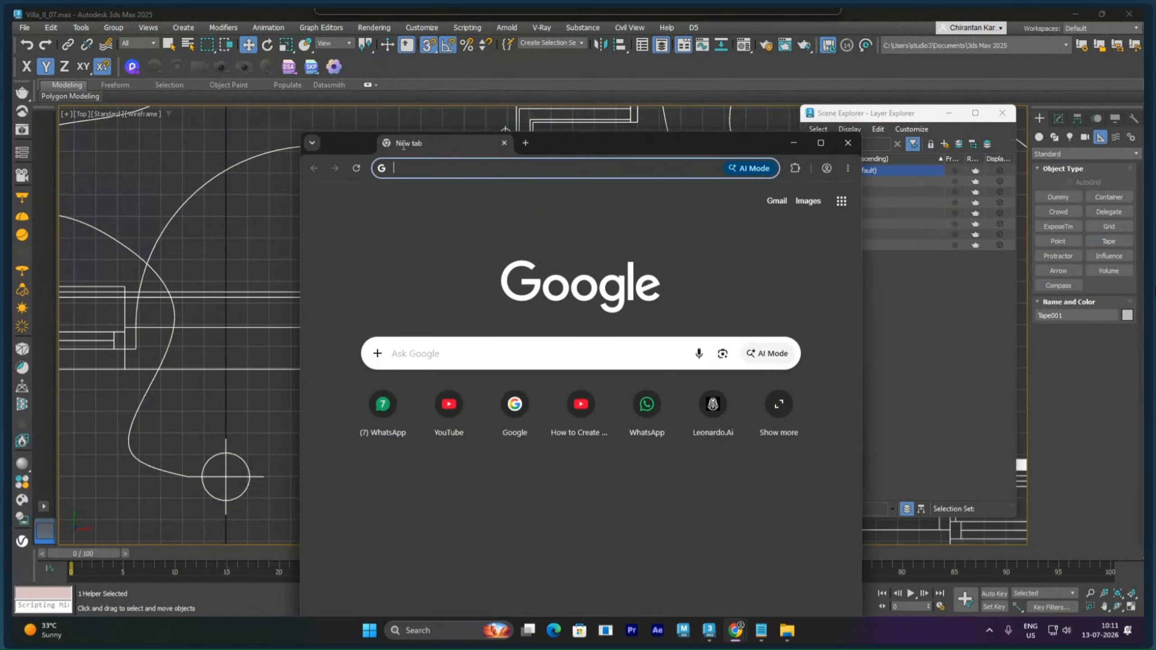
double_click(455, 120)
left_click(453, 231)
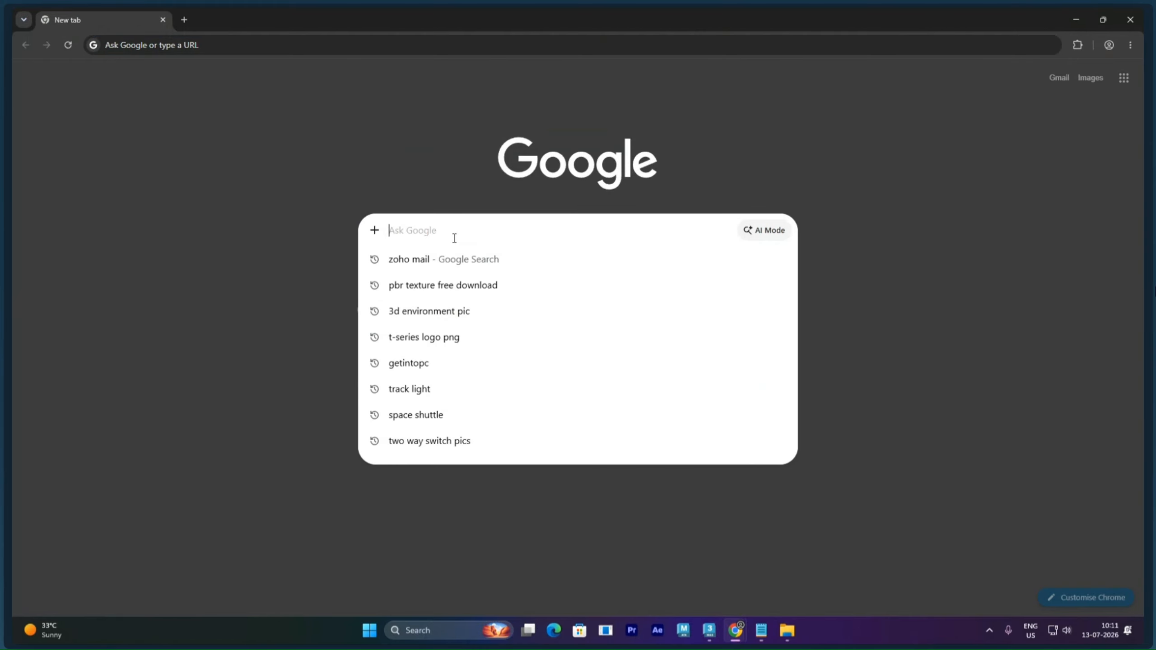
type("3")
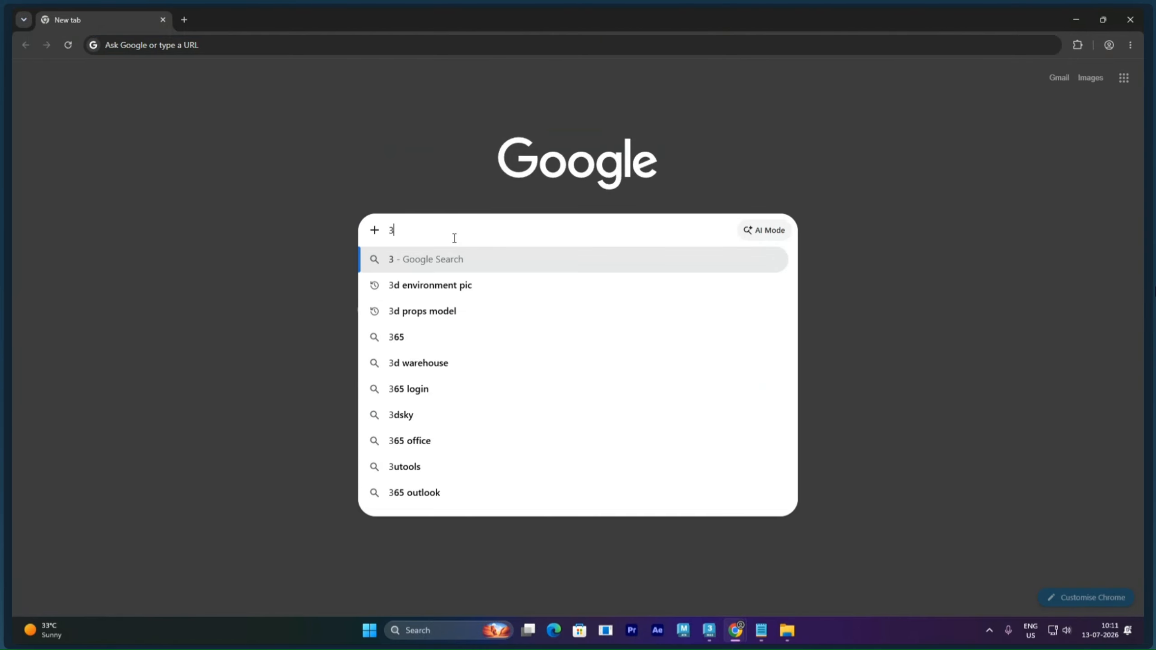
type("02mm")
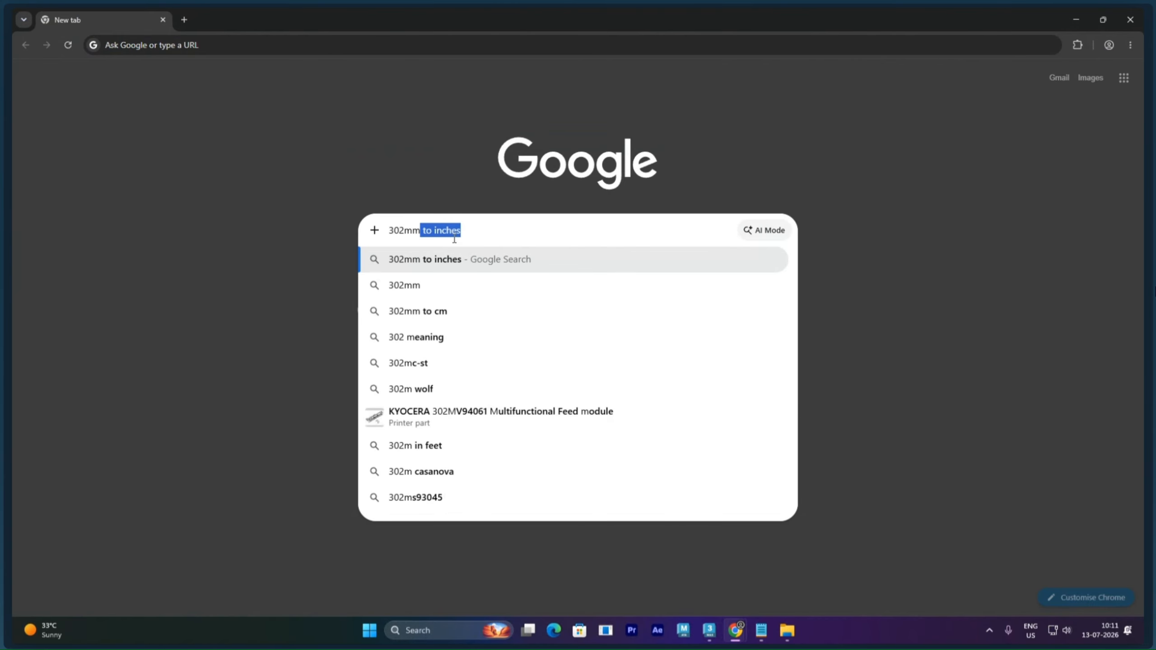
key("Down")
key("Down")
key("Down")
key("Down")
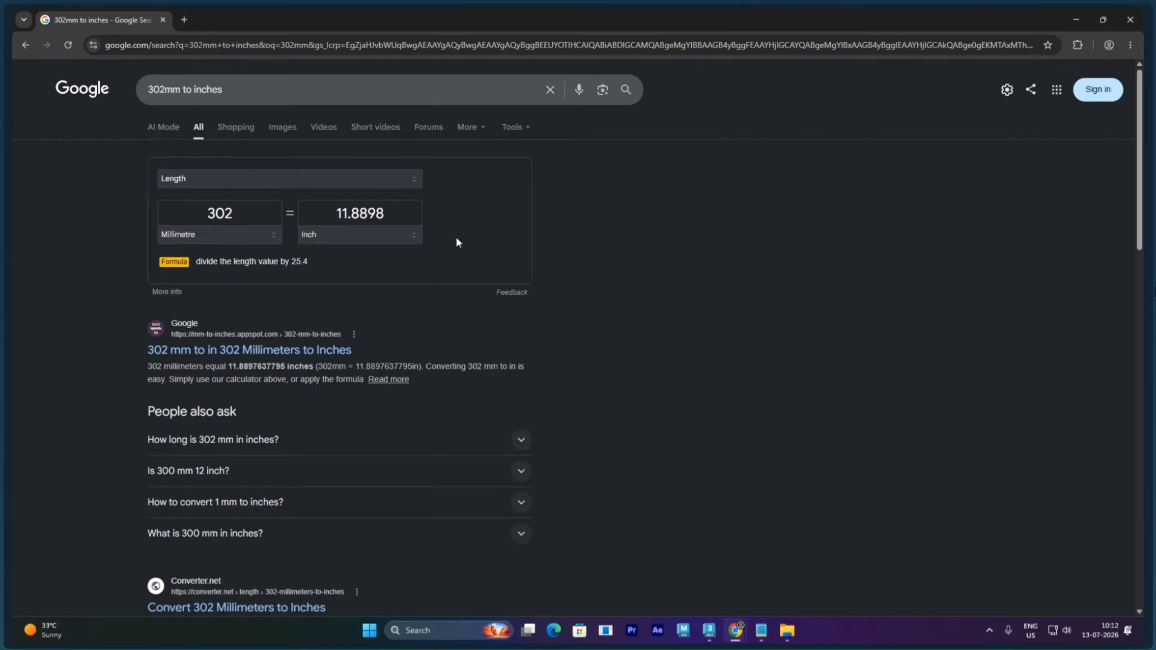
left_click(1076, 19)
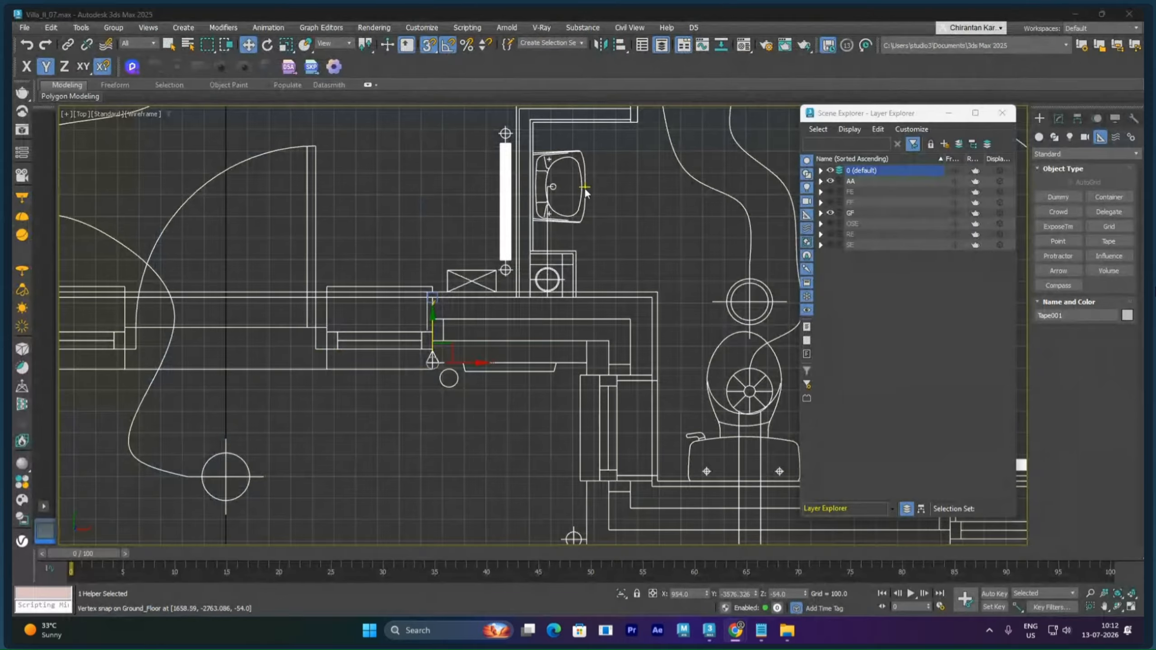
Start a snapped Line along the exterior wall, from the window's lower edge on the entrance recess's right side to the outer front corner
scroll(524, 196, "down", 5)
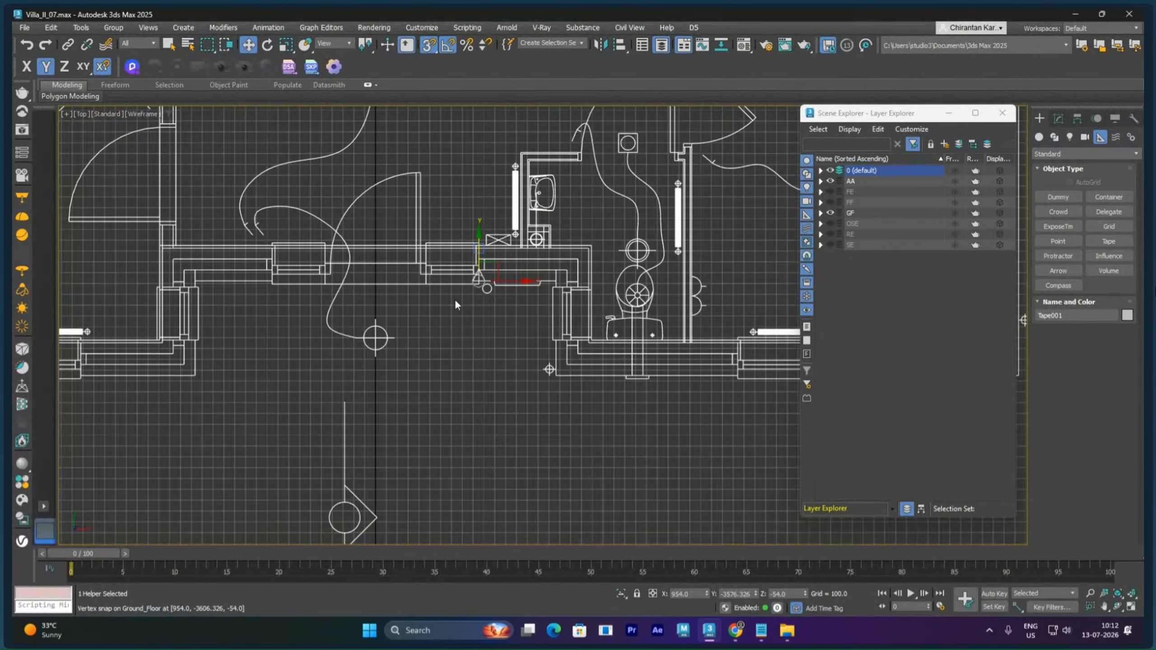
scroll(456, 305, "down", 6)
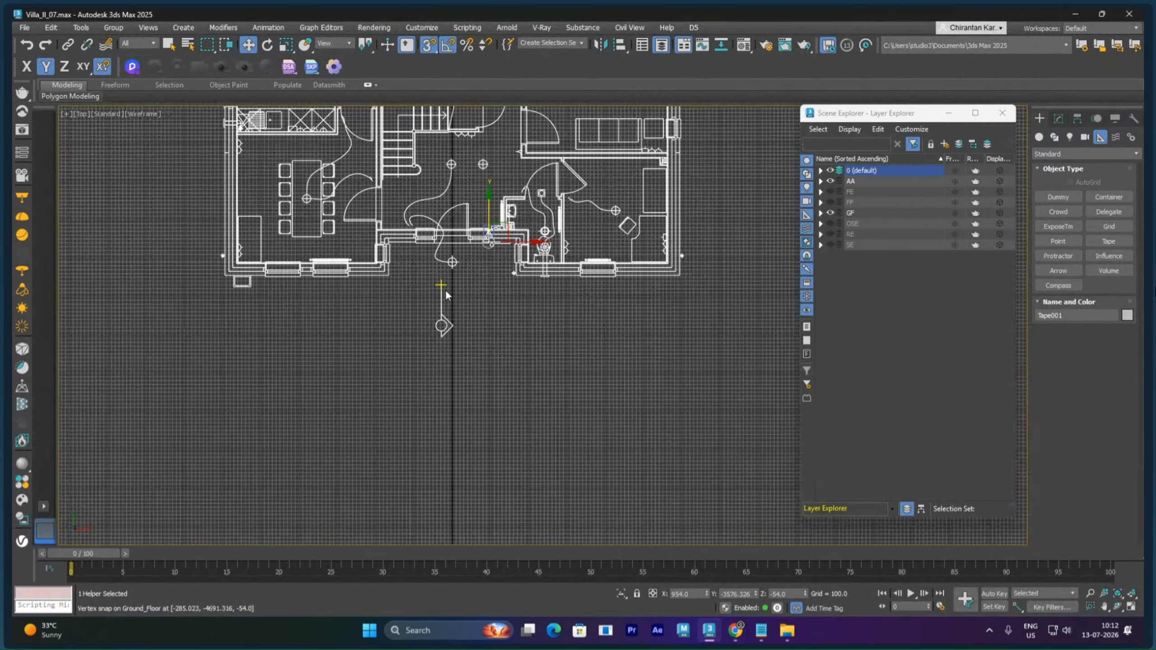
middle_click_drag(447, 295, 512, 309)
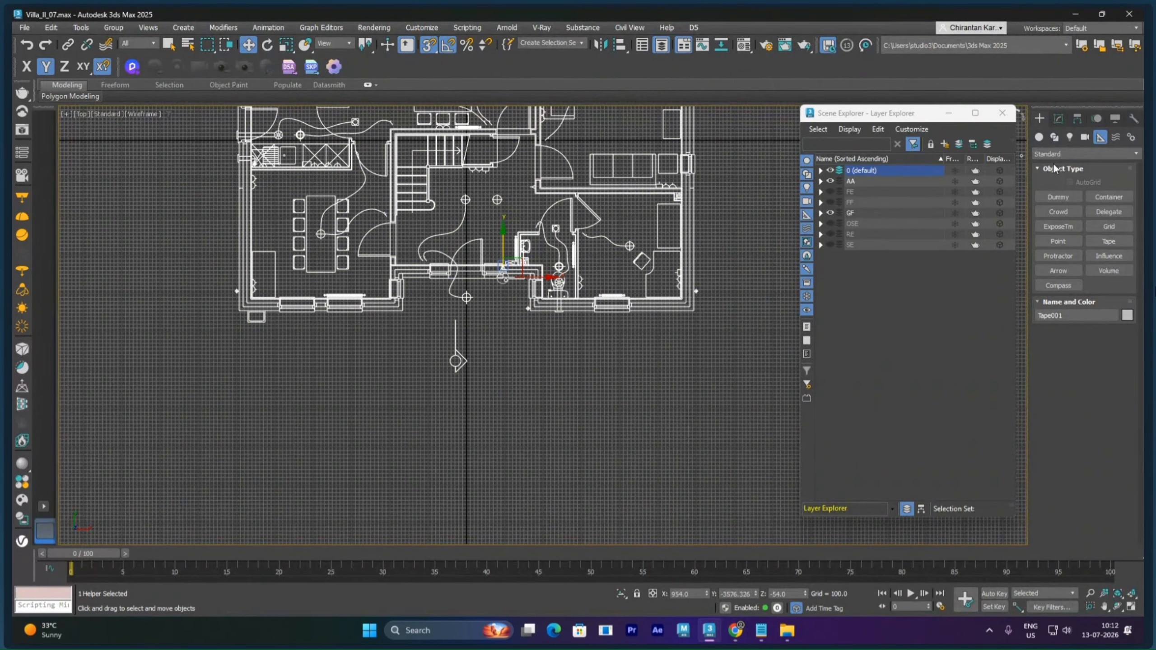
left_click(1054, 139)
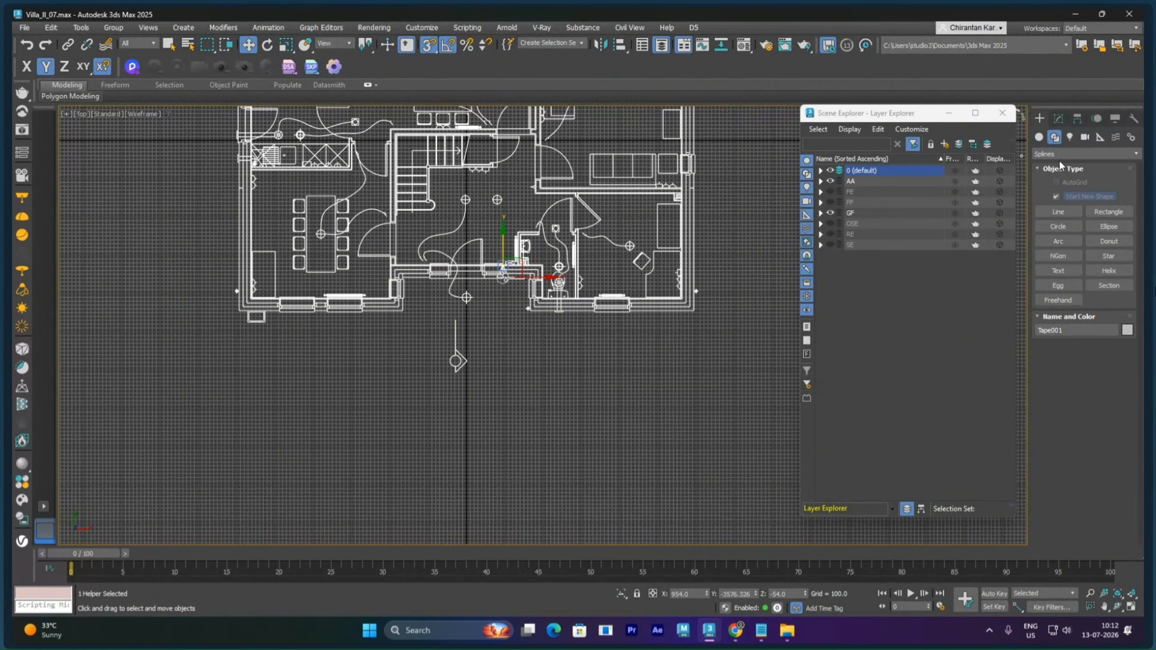
left_click(1064, 210)
middle_click_drag(663, 287, 592, 278)
scroll(463, 324, "up", 5)
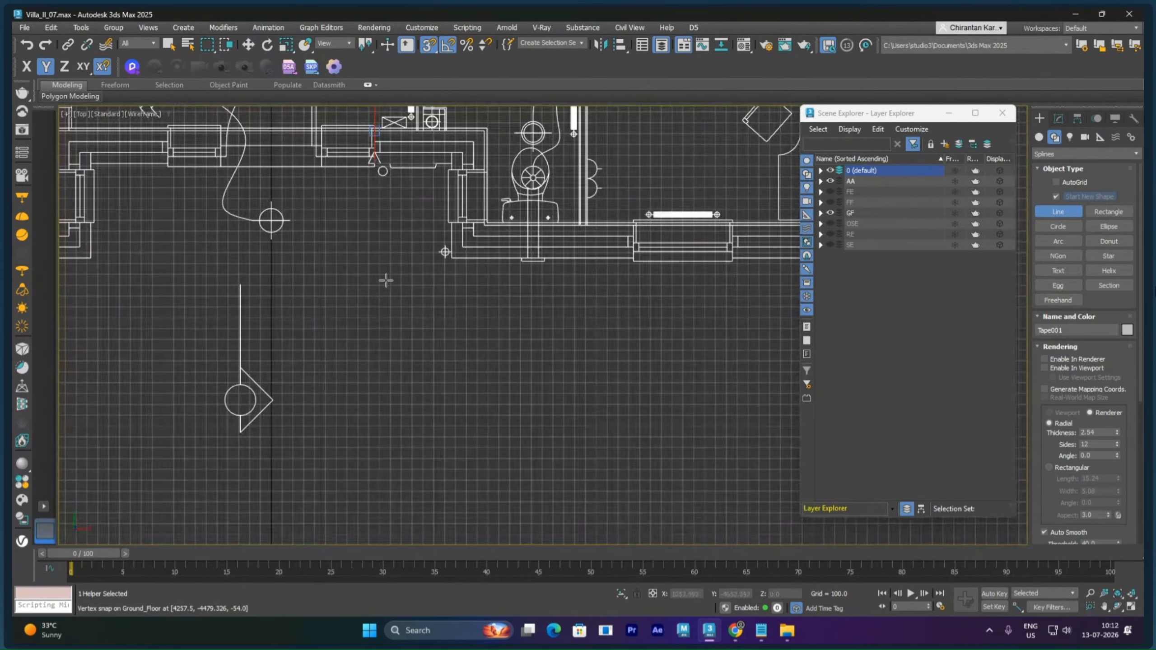
middle_click_drag(385, 282, 433, 294)
scroll(380, 292, "up", 4)
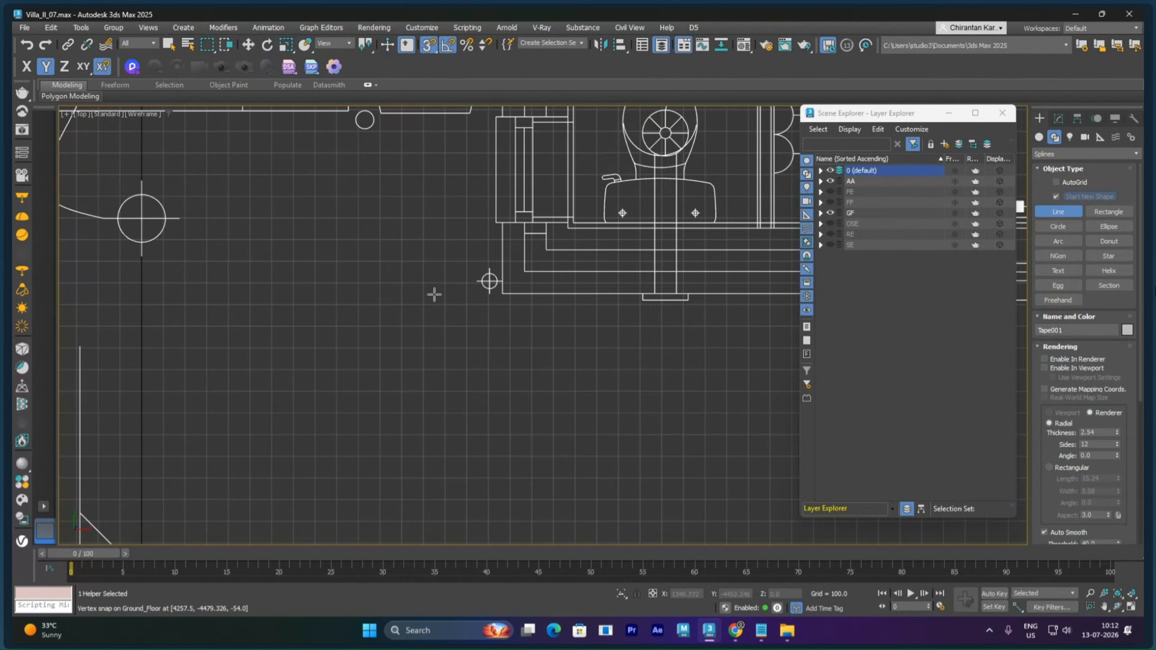
middle_click_drag(481, 323, 372, 330)
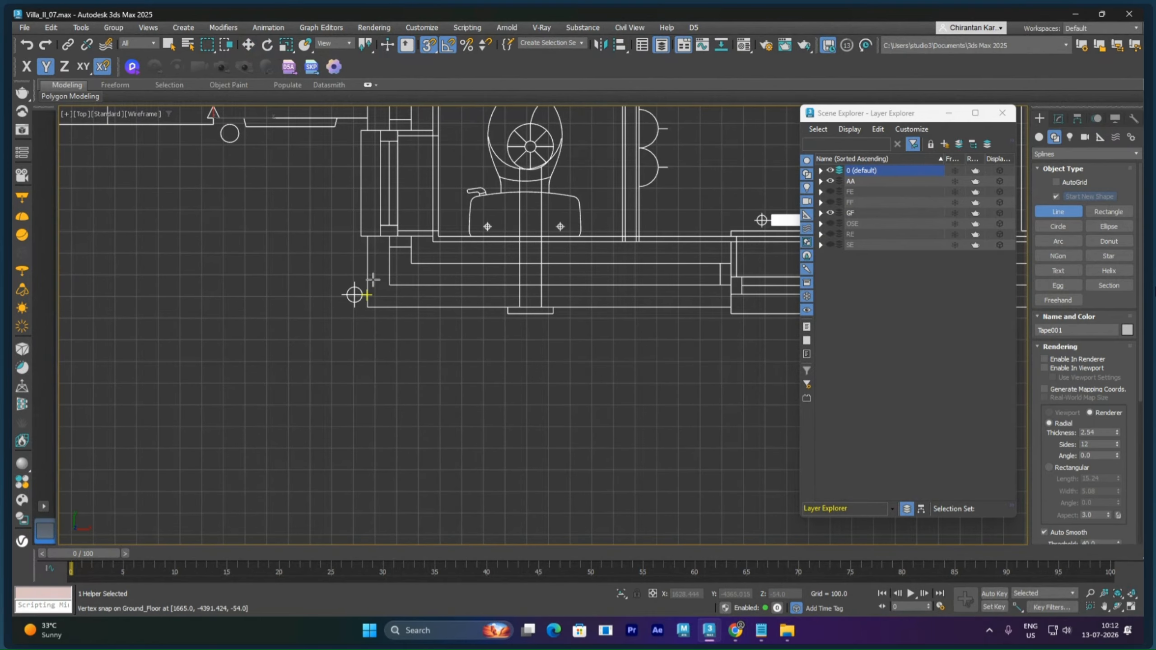
left_click(367, 245)
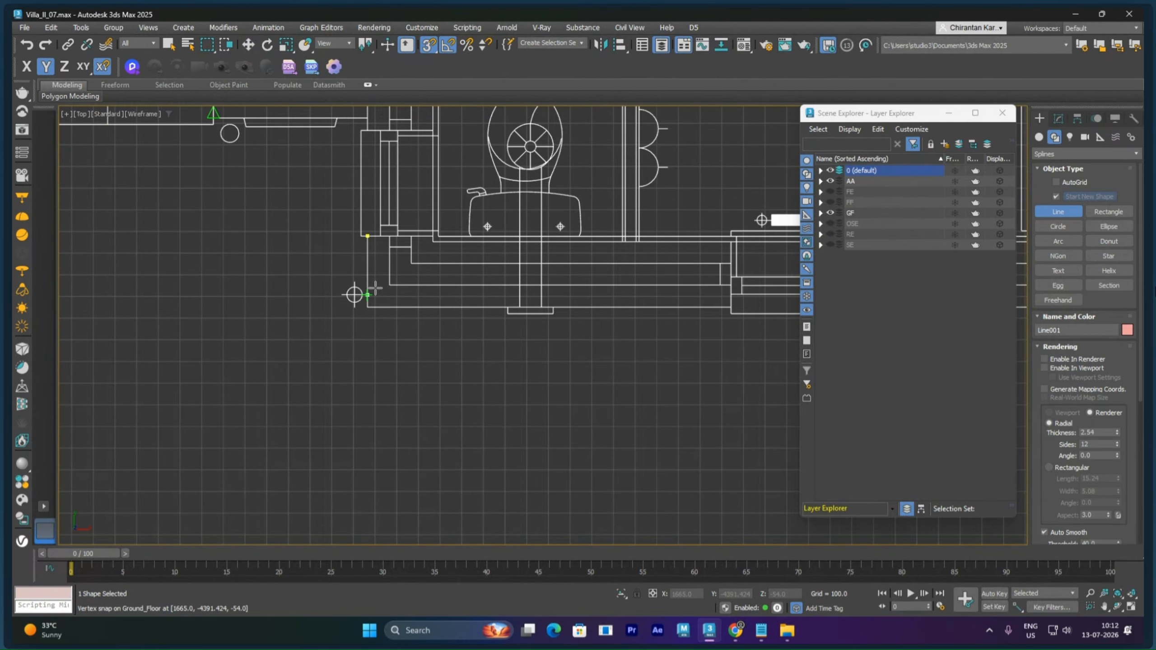
left_click(374, 304)
Continue the outline along the exterior wall through the front-right and rear-right outer corners of the ground floor plan
scroll(569, 373, "down", 2)
middle_click_drag(742, 391, 257, 356)
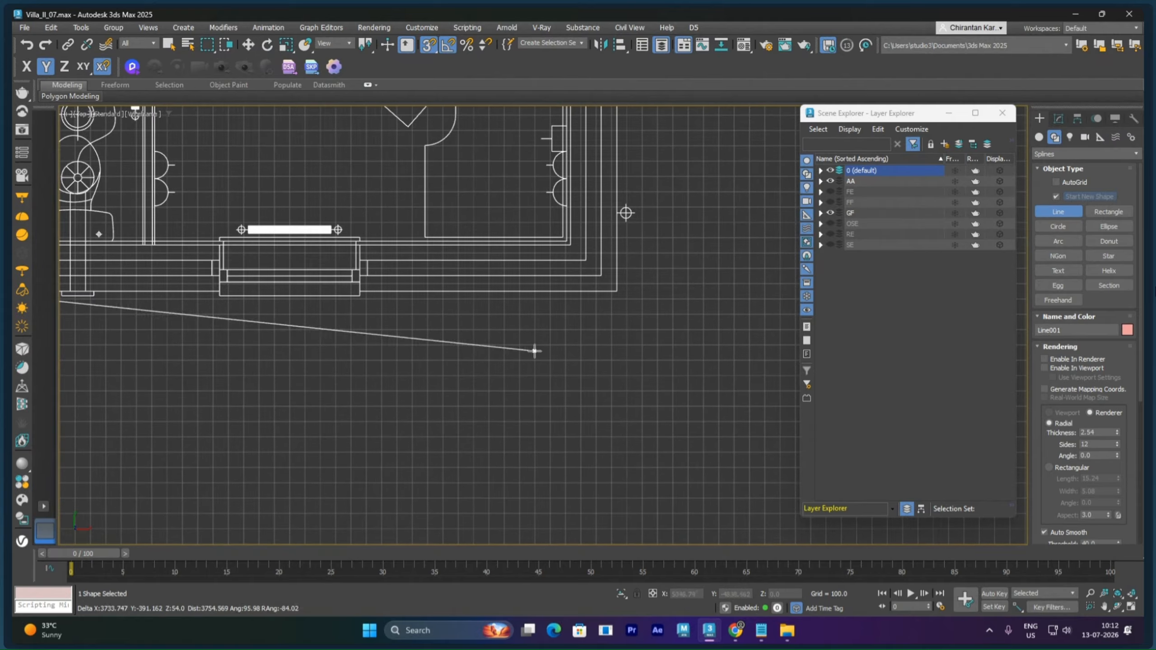
middle_click_drag(535, 351, 448, 371)
left_click(528, 311)
scroll(588, 193, "down", 3)
middle_click_drag(589, 175, 553, 464)
middle_click_drag(551, 273, 555, 492)
middle_click_drag(562, 296, 607, 509)
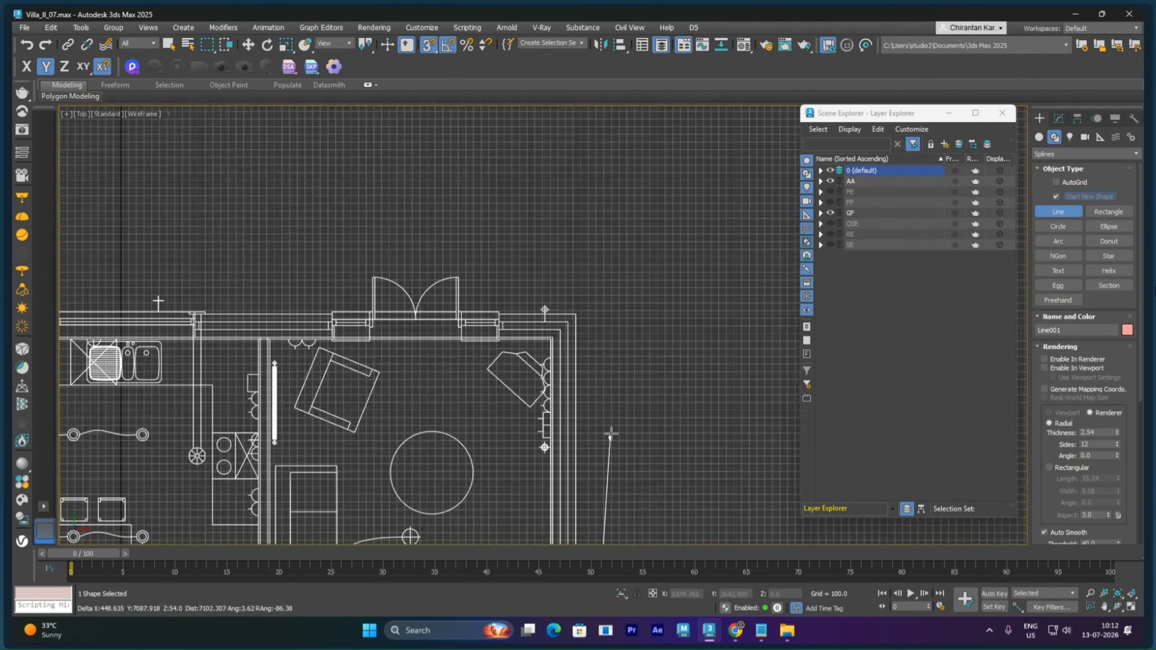
left_click(577, 314)
Extend the wall outline through the rear-left and front-left outer corners of the ground floor plan
middle_click_drag(168, 287, 575, 268)
mouse_move(326, 275)
middle_mouse_down()
mouse_move(594, 253)
mouse_move(606, 225)
middle_mouse_up()
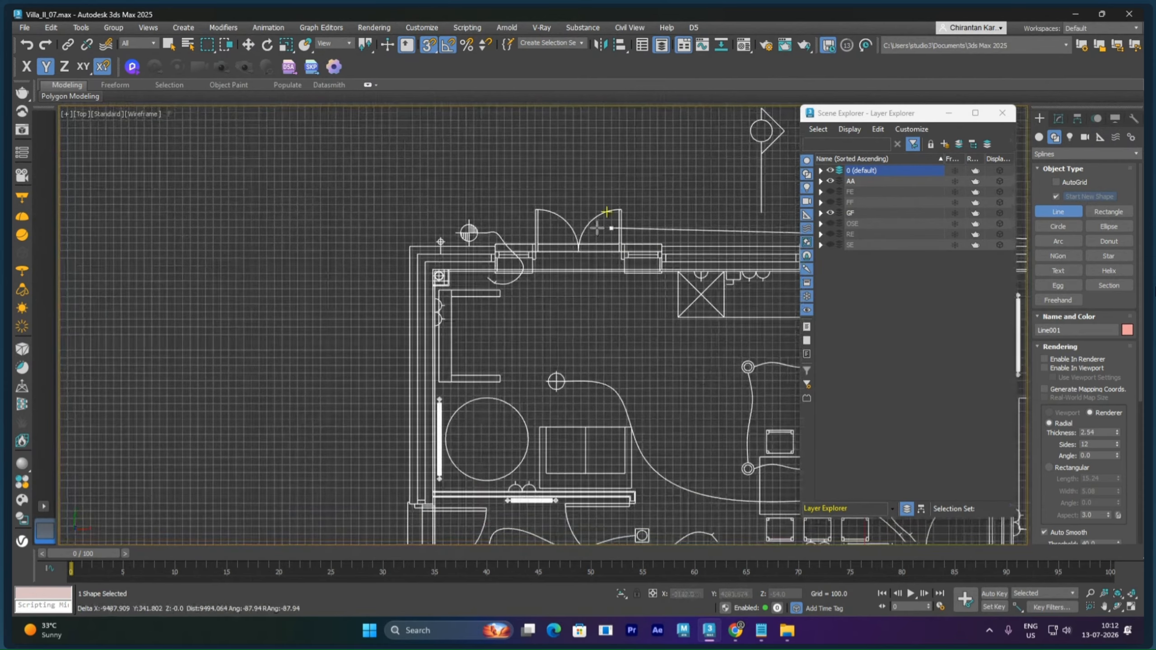
left_click(410, 247)
middle_click_drag(399, 432, 411, 206)
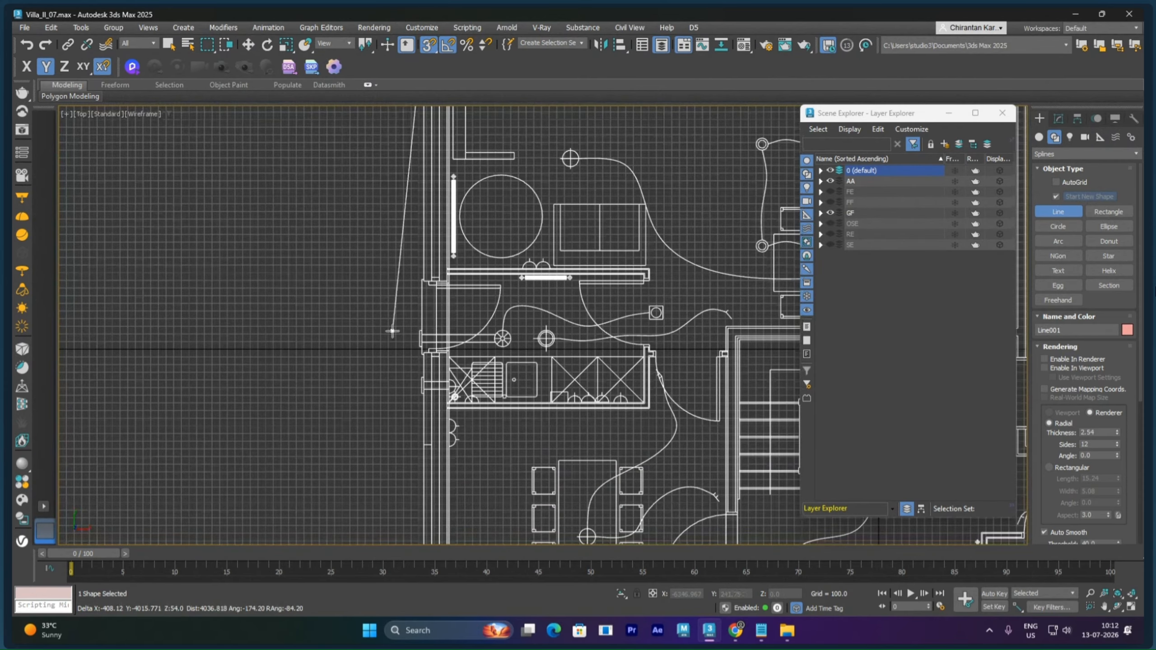
middle_click_drag(392, 392, 405, 228)
middle_click_drag(392, 501, 402, 286)
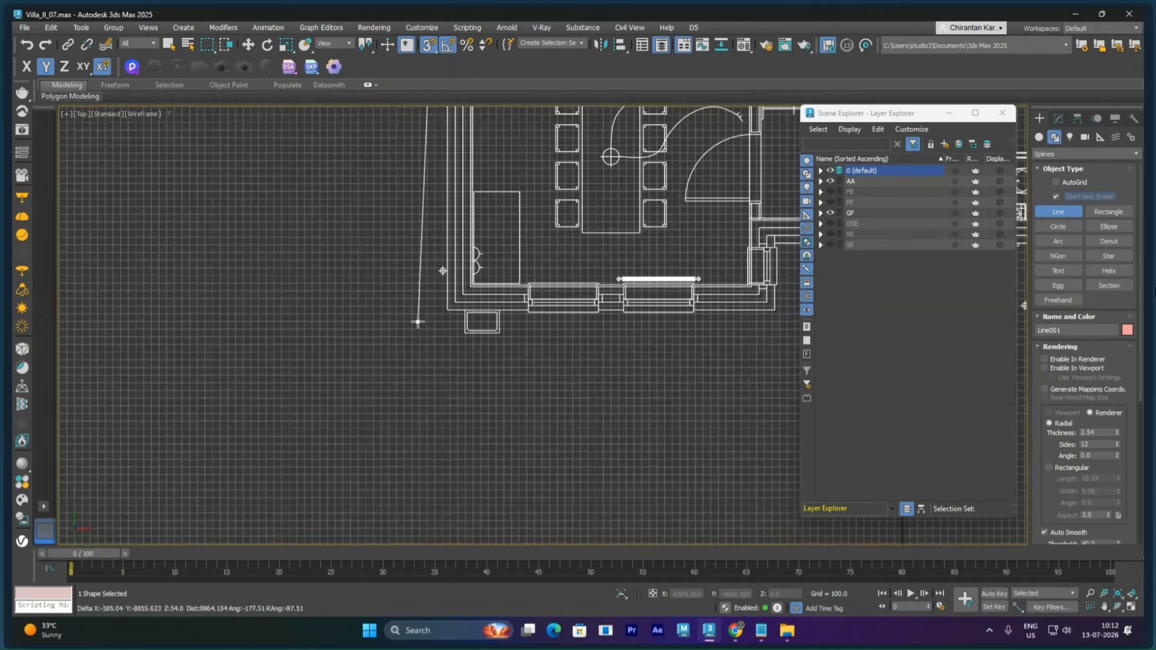
left_click(448, 309)
Trace the remaining corners around the front entrance recess back to the start point and close the exterior wall spline
middle_click_drag(631, 348, 149, 371)
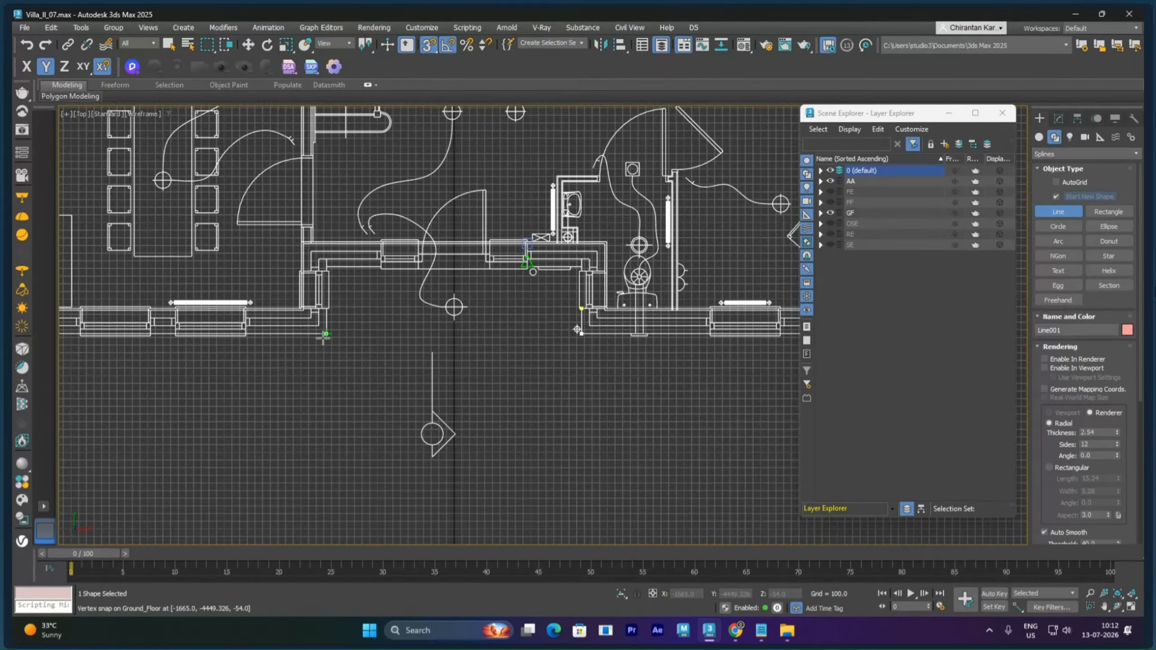
left_click(335, 330)
scroll(337, 287, "up", 5)
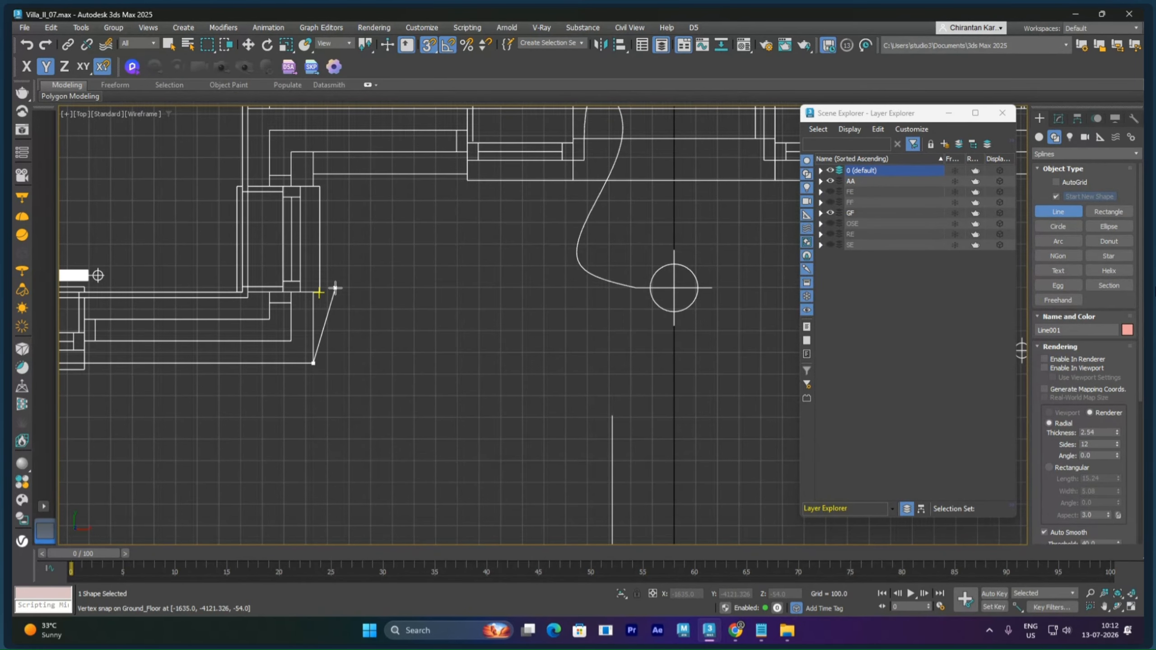
left_click(298, 254)
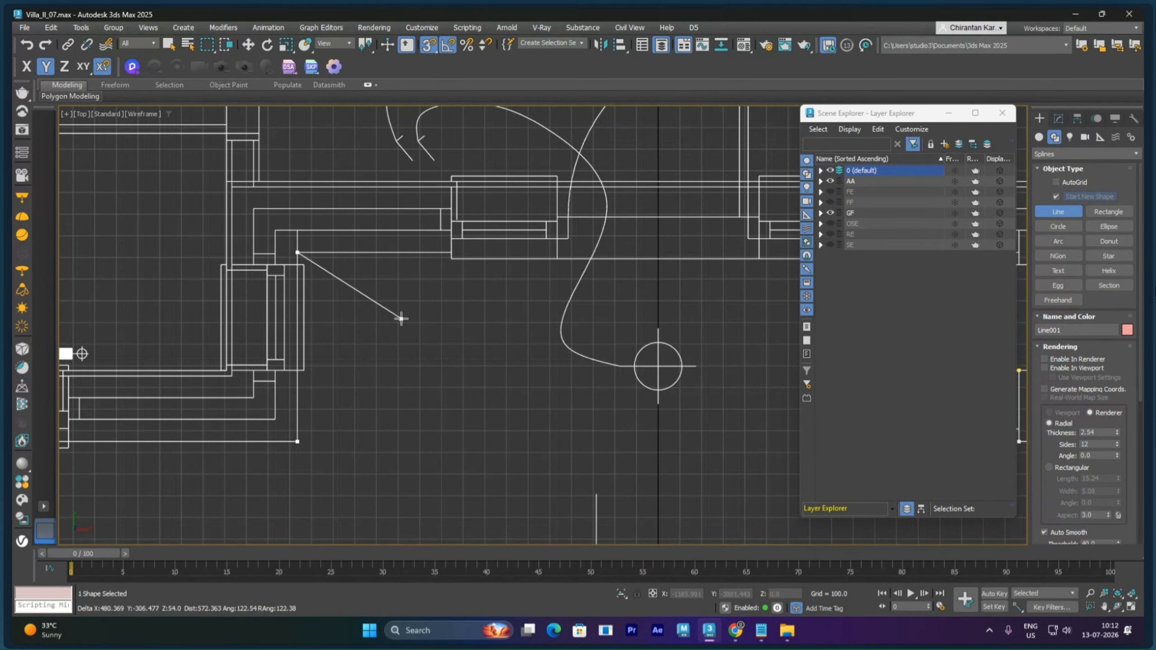
middle_click_drag(445, 329, 304, 323)
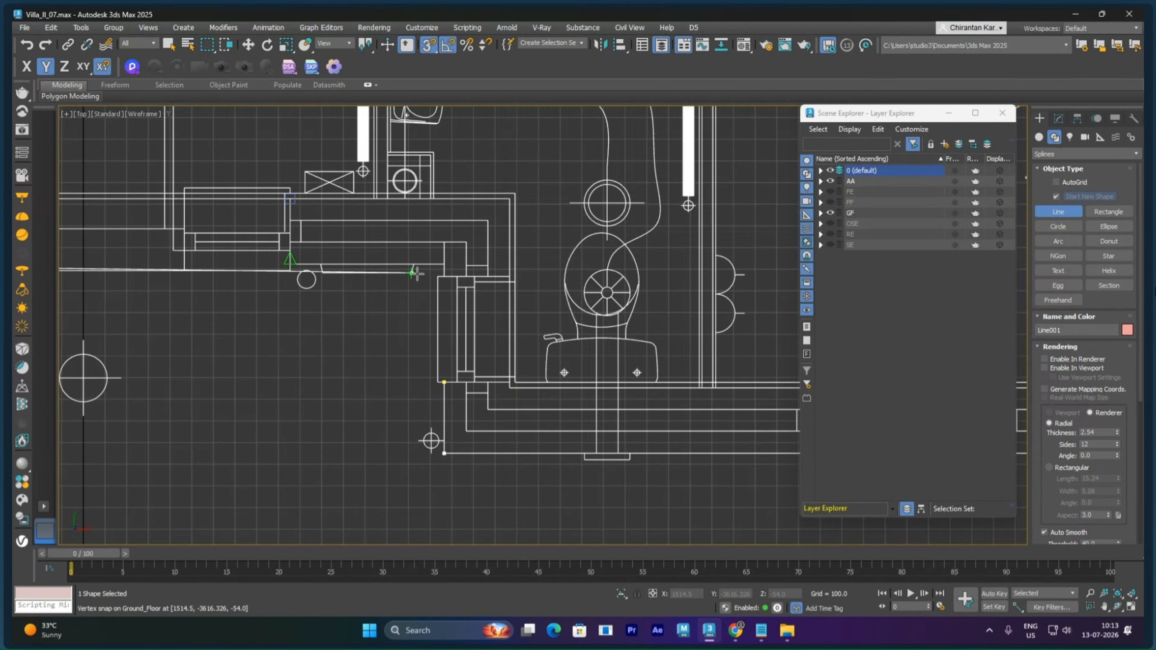
left_click(442, 264)
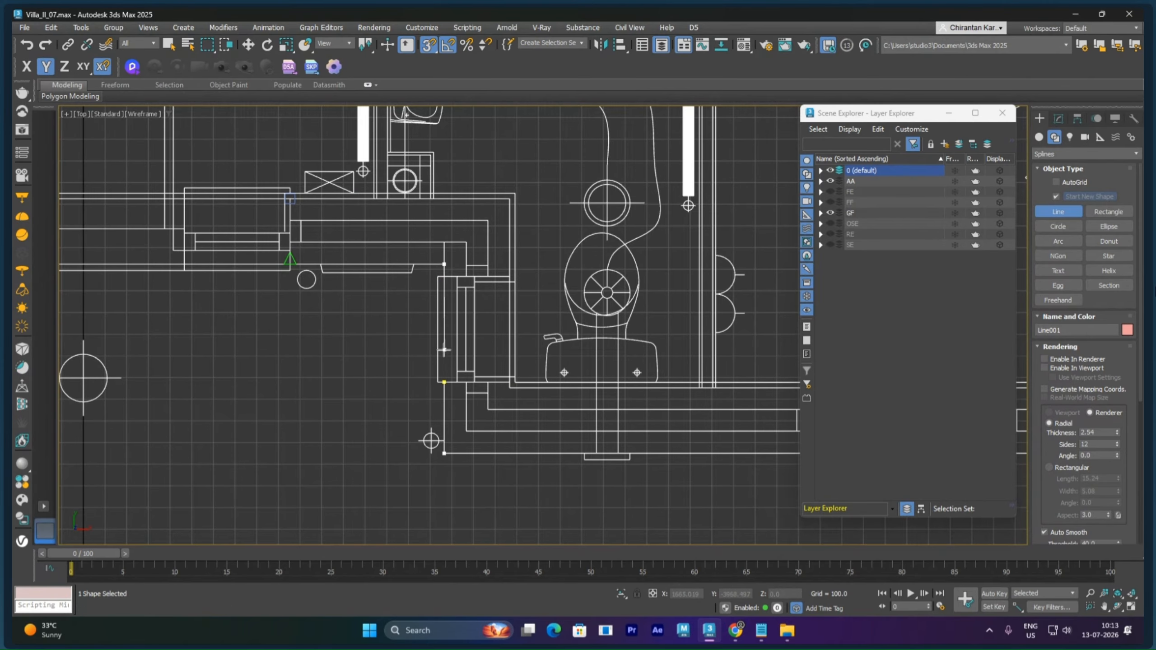
left_click(444, 381)
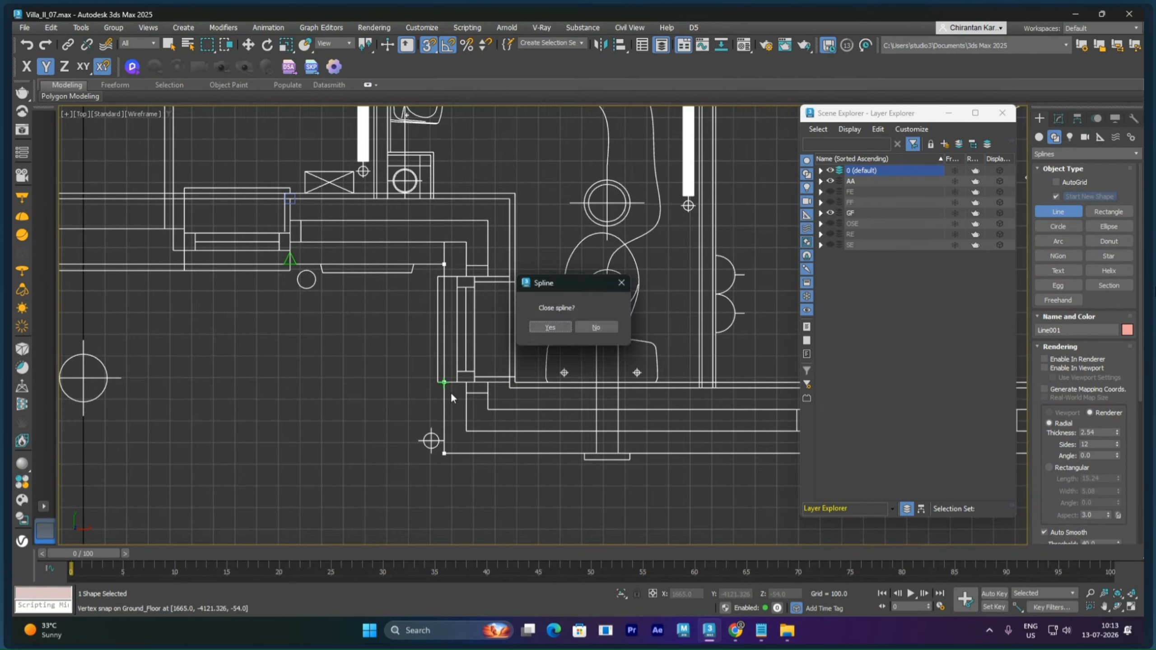
left_click(550, 322)
right_click(364, 375)
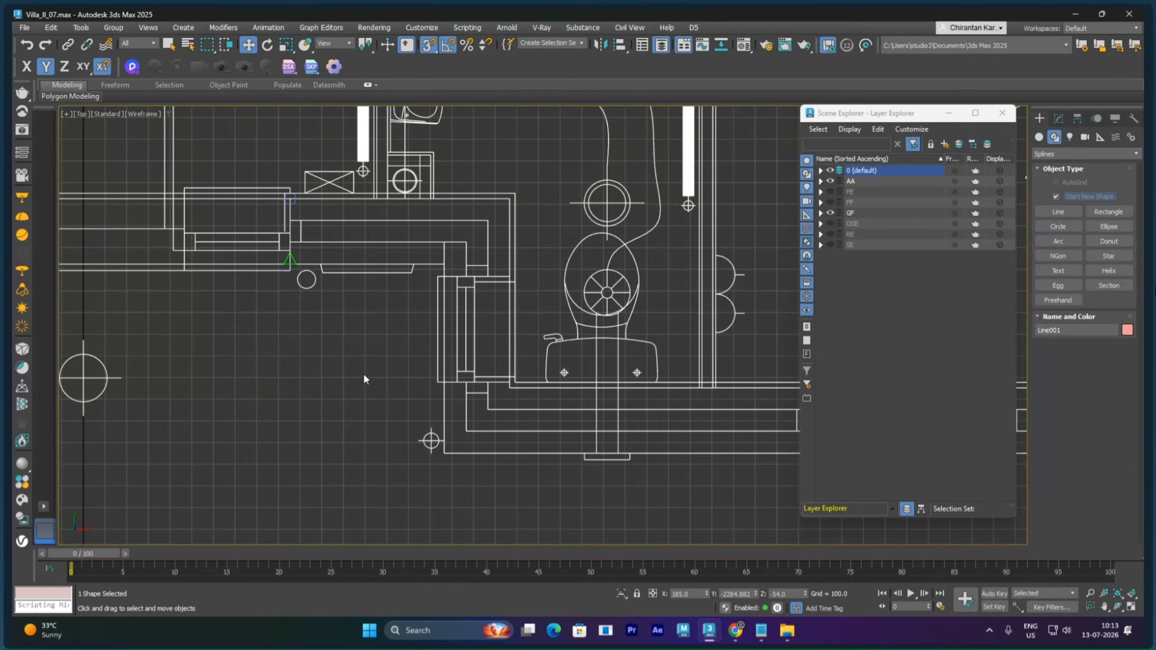
right_click(344, 362)
left_click(354, 374)
Show the scene in perspective and expand the 0 (default) layer to list its objects beside the floor plan
scroll(354, 373, "down", 6)
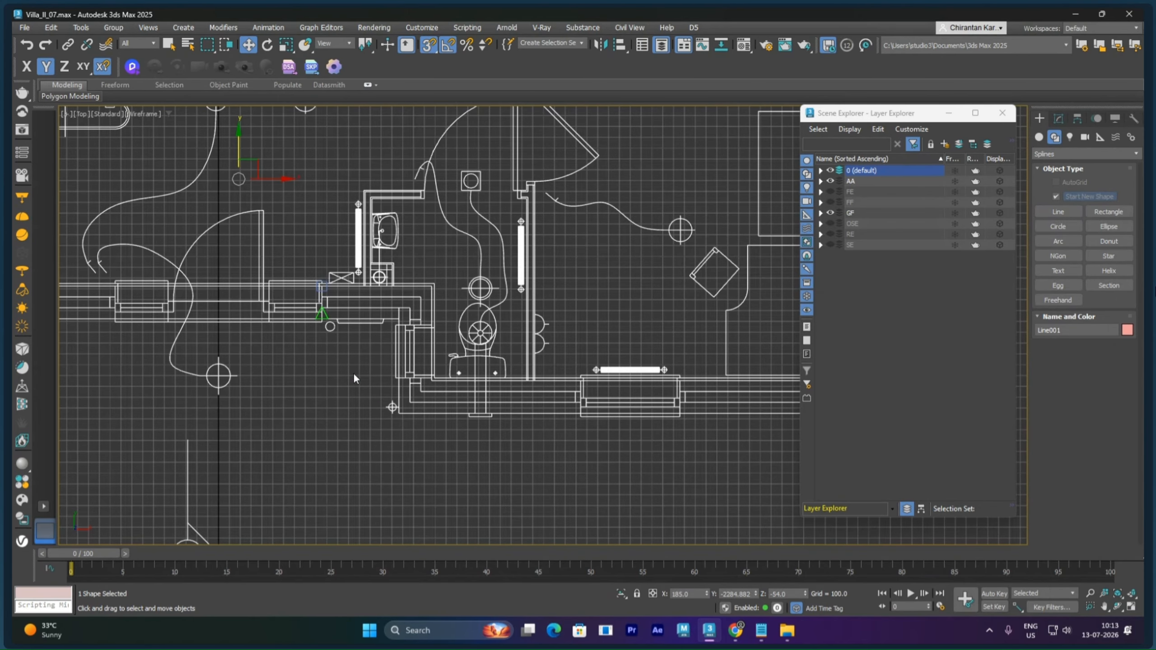
scroll(404, 394, "down", 4)
middle_click_drag(404, 394, 475, 368)
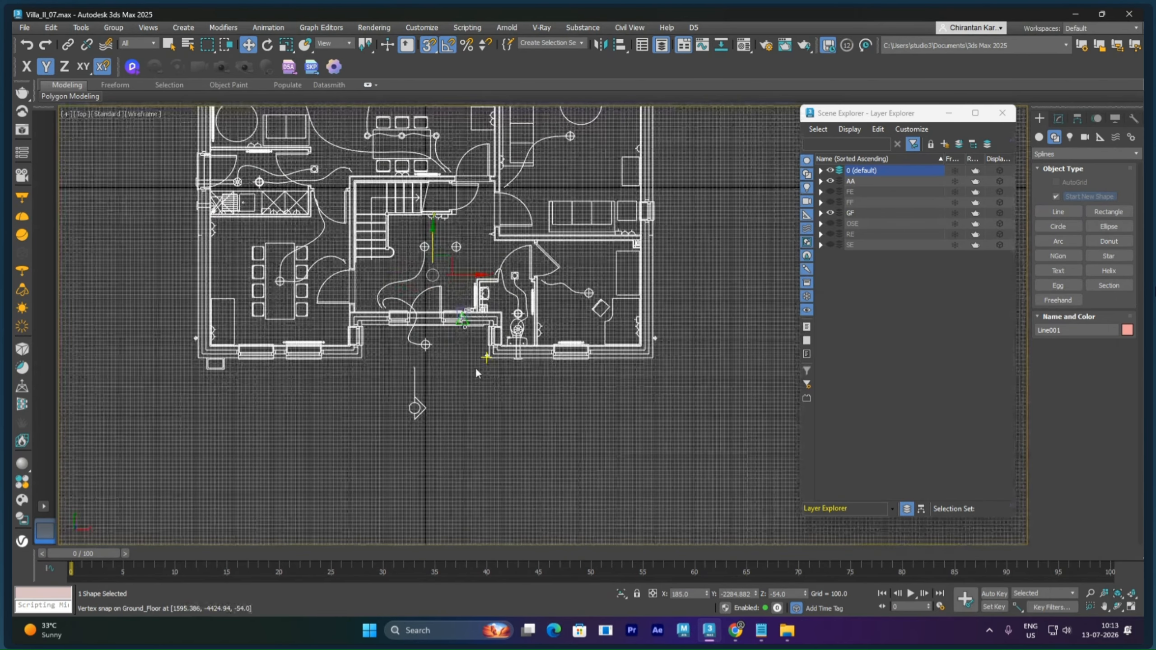
key("p")
mouse_move(487, 410)
middle_mouse_down("alt")
mouse_move(439, 387)
mouse_move(469, 403)
middle_mouse_up("alt")
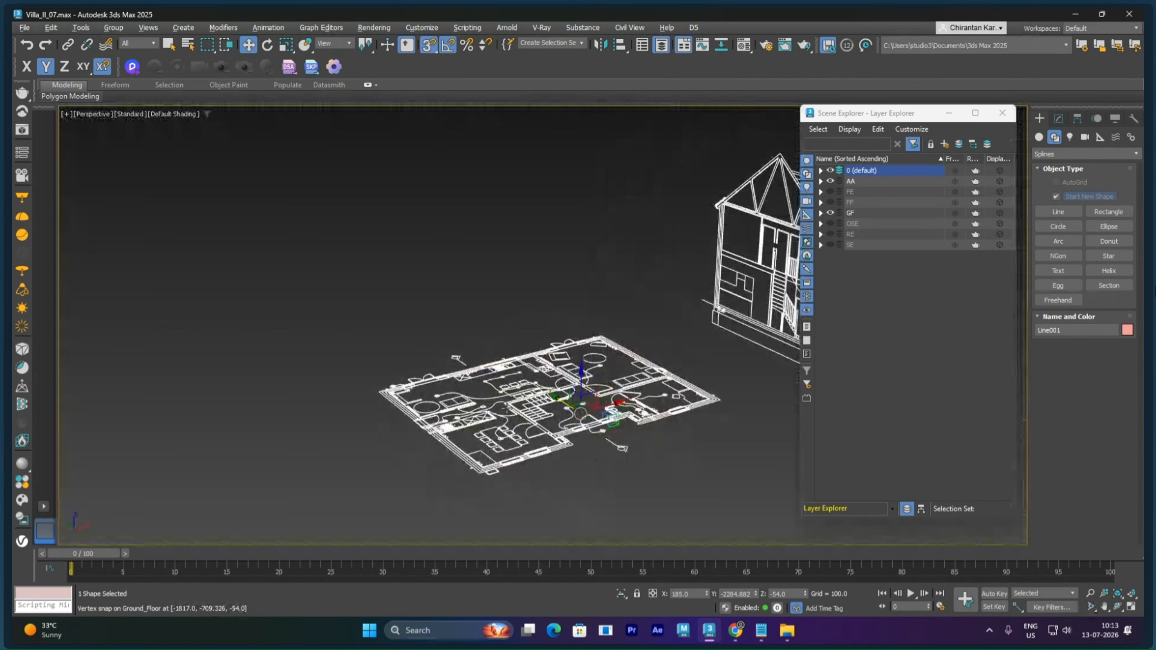
scroll(594, 438, "up", 3)
middle_click_drag(598, 427, 553, 426)
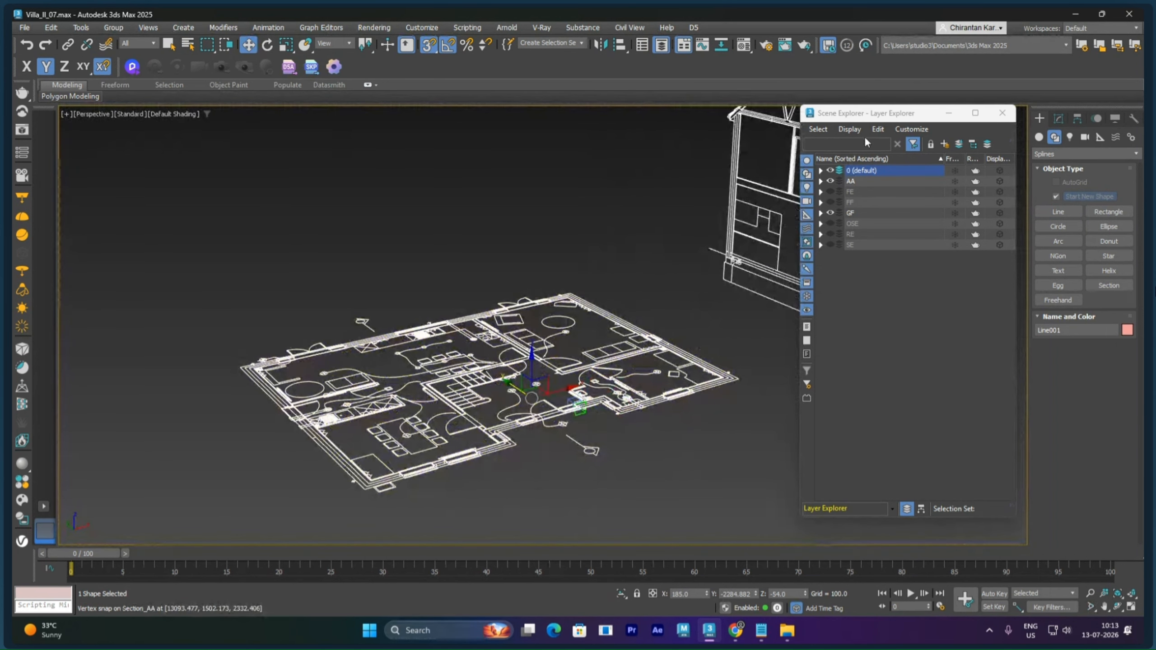
left_click_drag(876, 118, 822, 282)
left_click(747, 335)
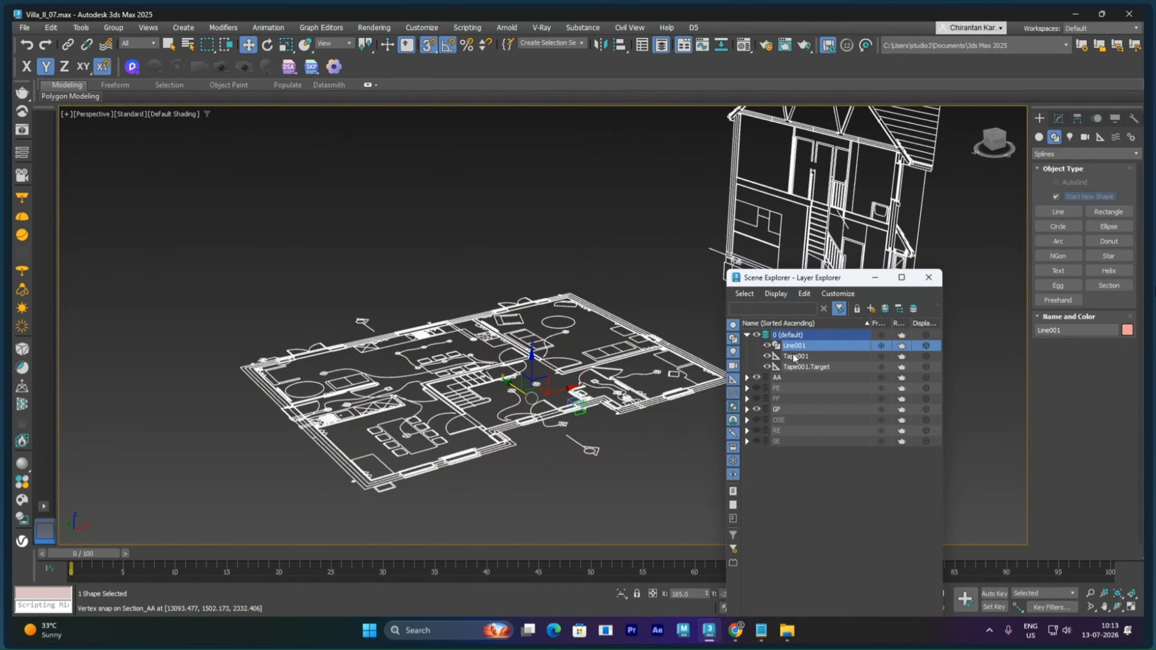
Delete the Tape helper and its target from the default layer, and select the Line001 wall outline
left_click(796, 357)
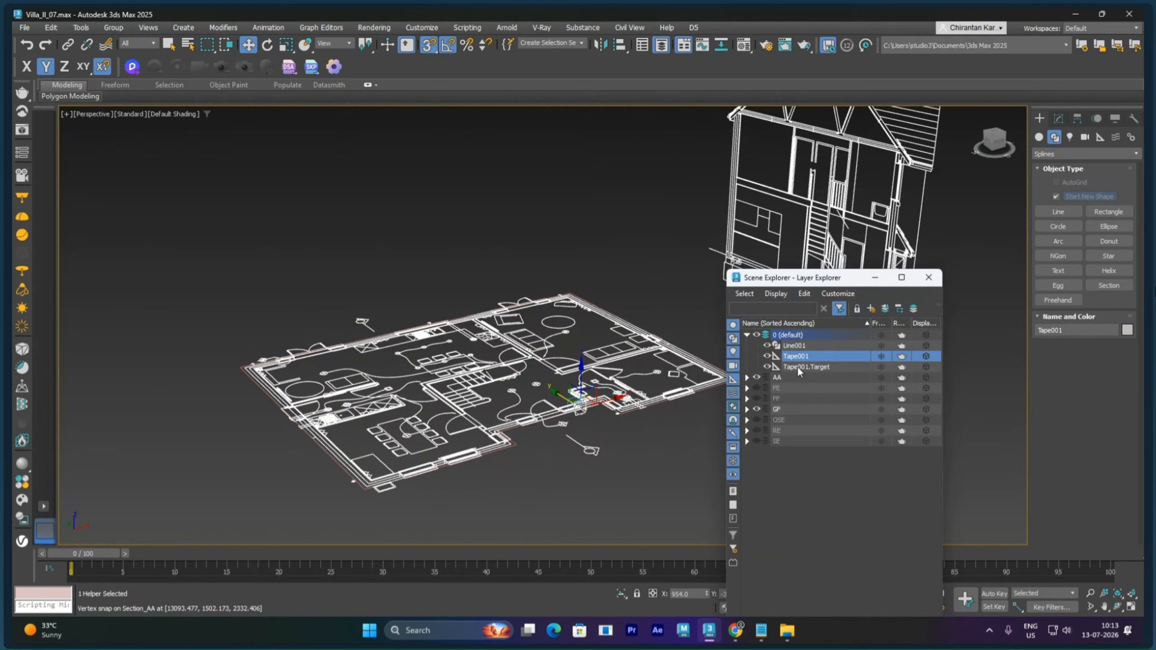
left_click(797, 367, "ctrl")
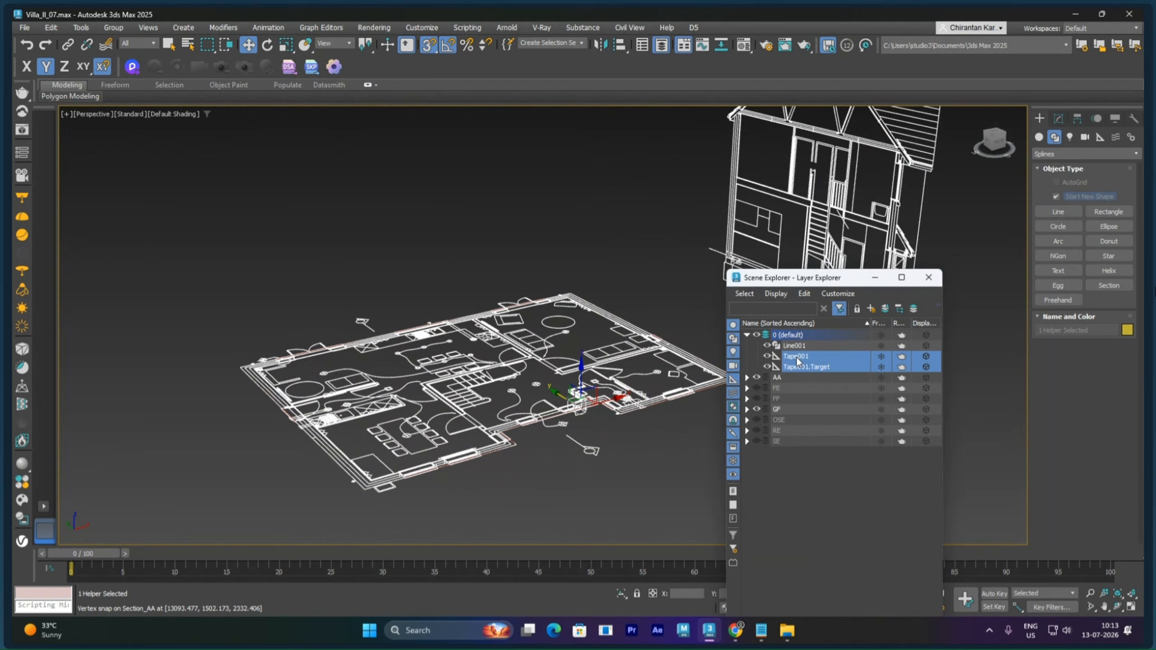
key("Delete")
left_click(799, 345)
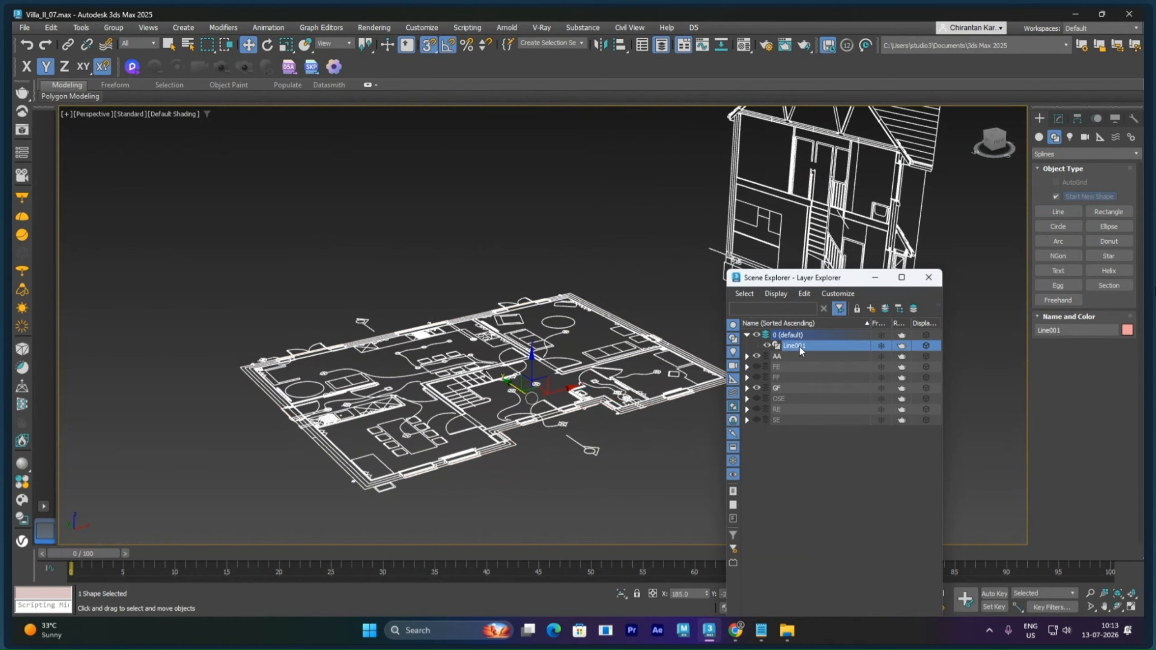
Rename the Line001 wall outline to Outer_Wall
left_click(1097, 333)
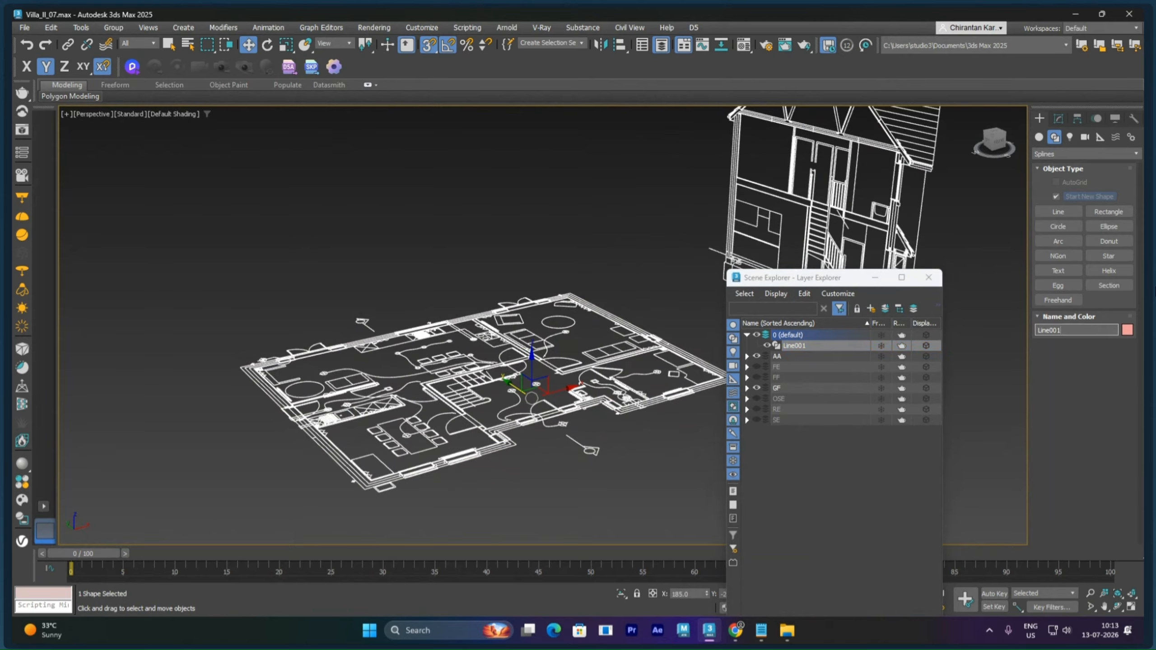
type("\\\\\\\\")
key("BackSpace")
key("BackSpace")
key("BackSpace")
key("BackSpace")
key("BackSpace")
key("BackSpace")
key("BackSpace")
key("BackSpace")
key("BackSpace")
key("BackSpace")
type("Outer_Wa")
Apply an Extrude modifier to Outer_Wall and raise its amount to about 551.5
left_click(804, 347)
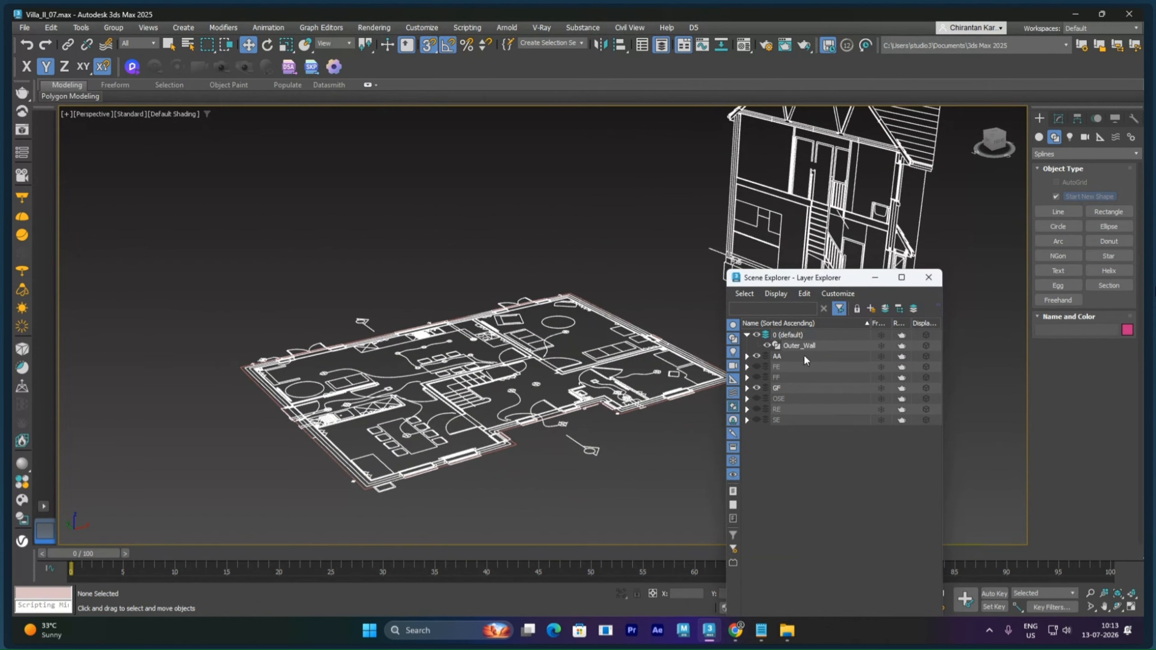
left_click(1057, 119)
left_click(1065, 151)
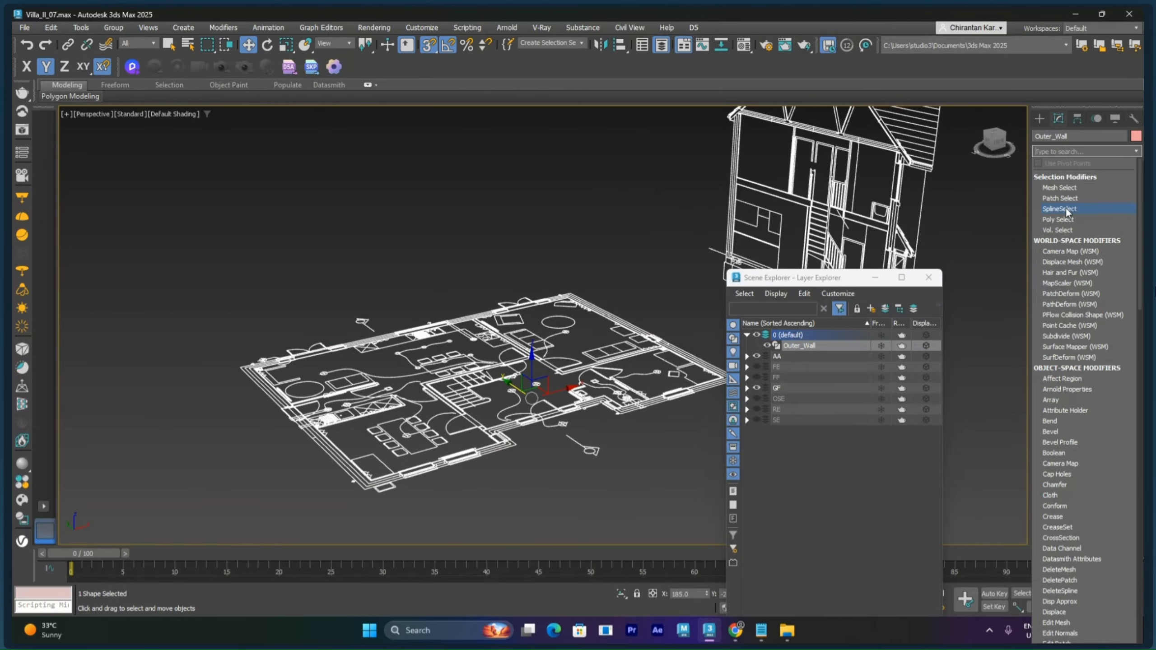
type("e")
left_click(1067, 178)
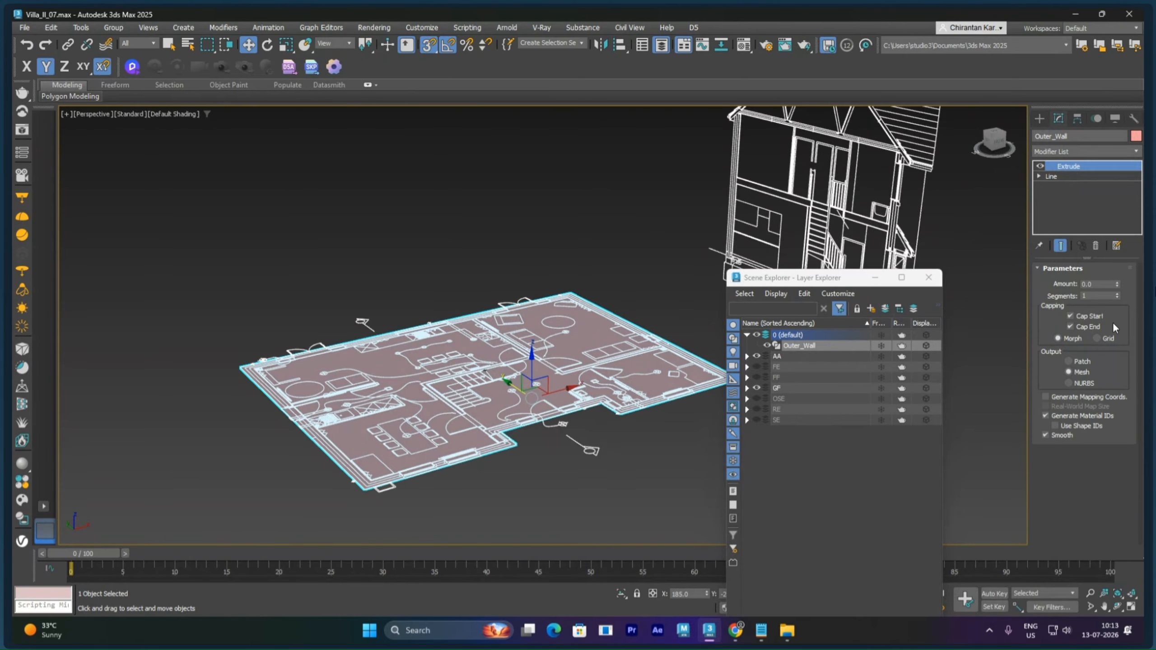
left_click_drag(1116, 284, 1120, 233)
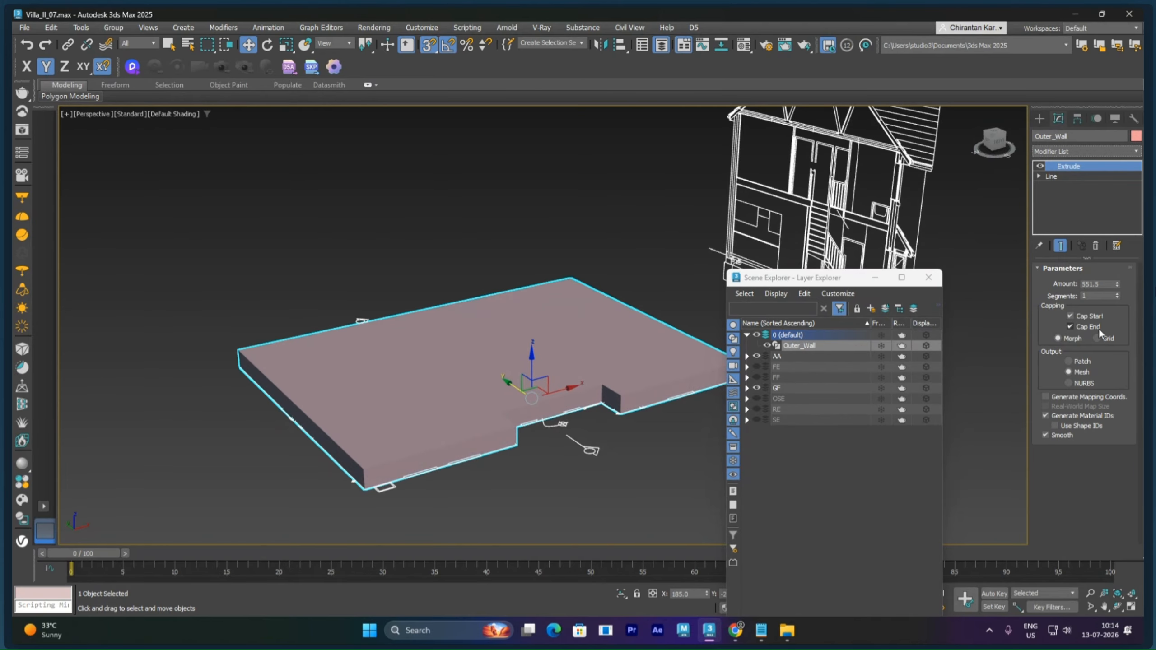
Turn off both the start cap and the end cap of the Outer_Wall extrusion
double_click(1105, 284)
left_click(1079, 316)
left_click(1078, 325)
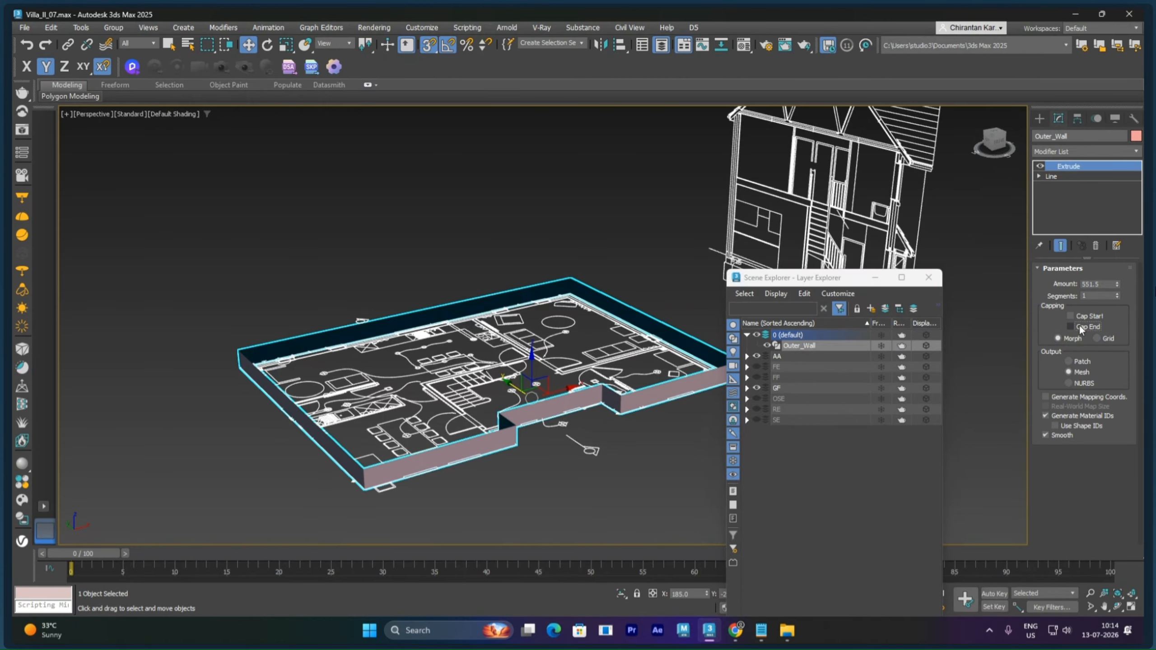
right_click(563, 412)
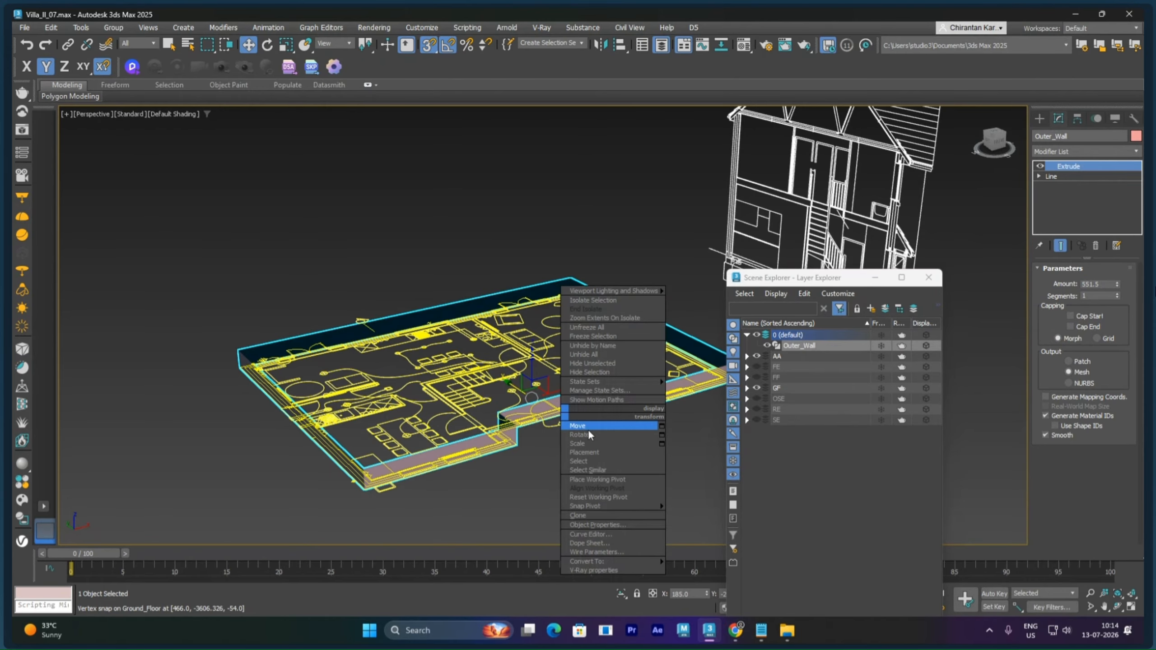
left_click(589, 430)
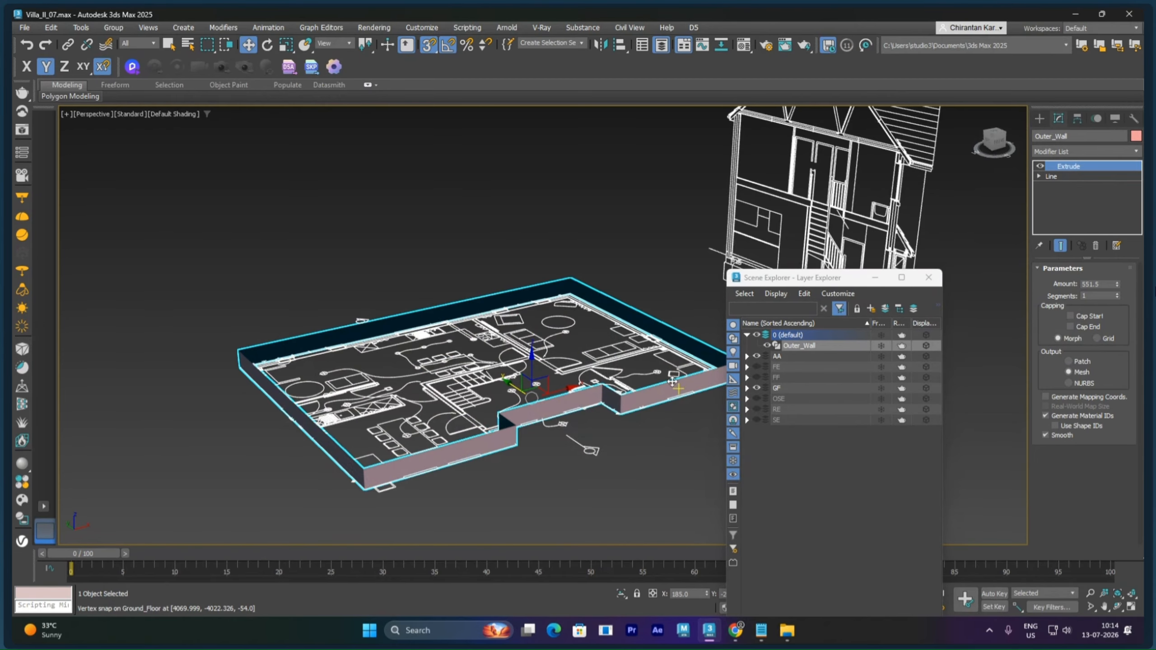
Examine Section AA in the left view, comparing the extruded wall's base and the first-floor slab lines above it
left_click_drag(830, 283, 878, 323)
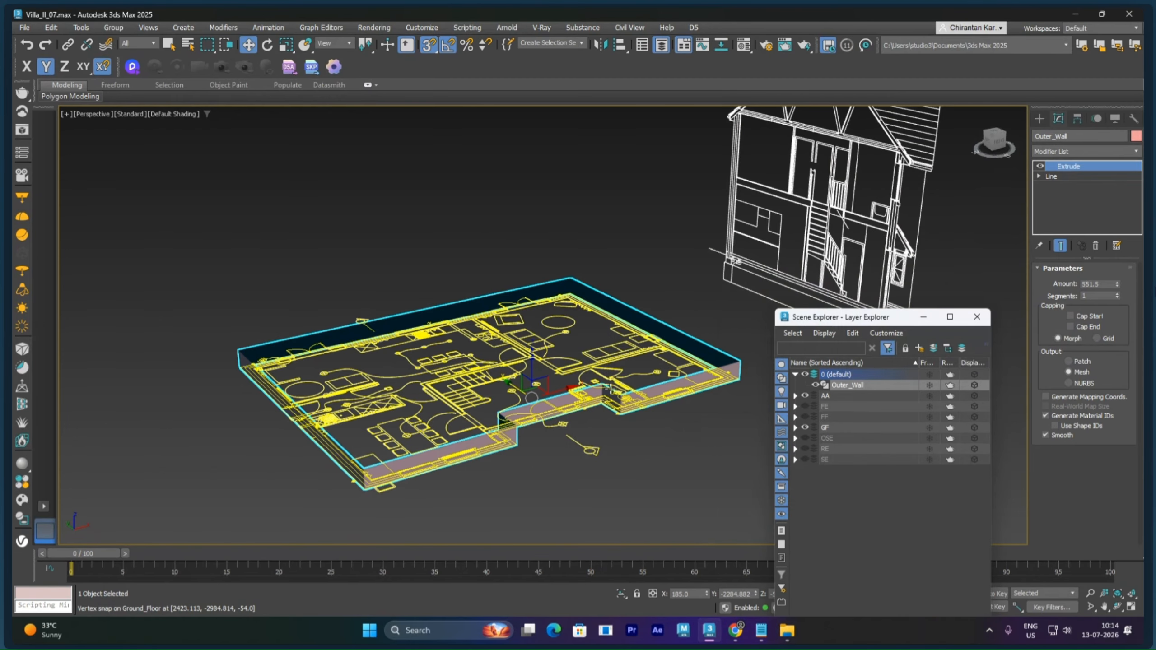
key("l")
middle_click_drag(601, 387, 479, 238)
scroll(521, 395, "down", 3)
scroll(290, 387, "up", 10)
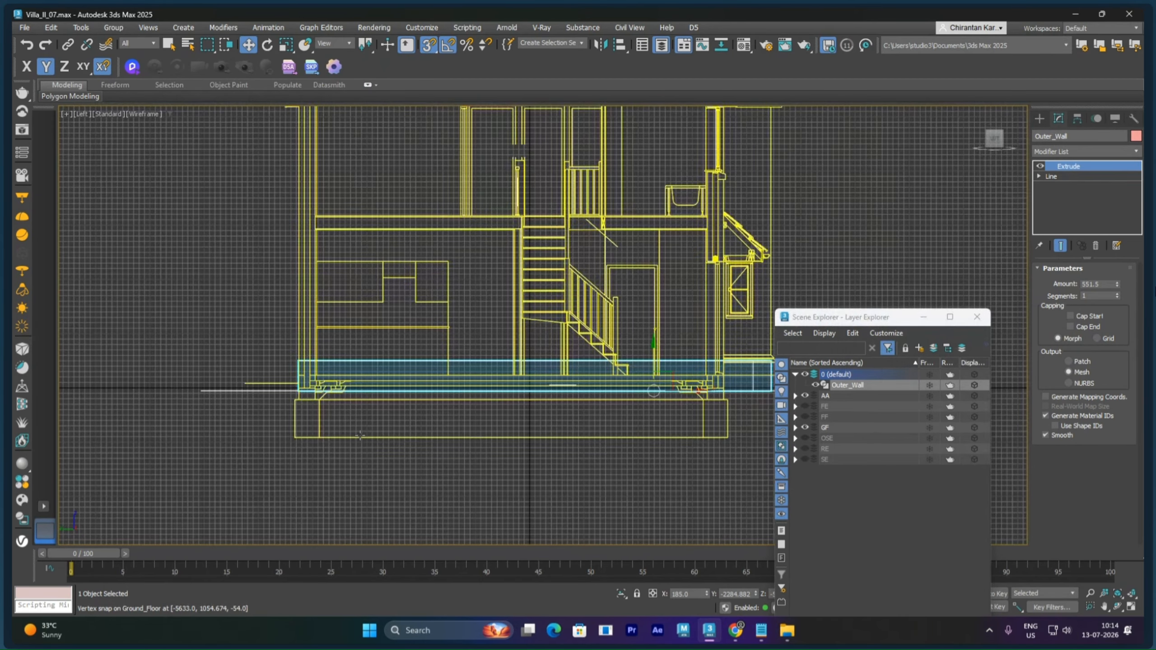
scroll(292, 385, "up", 3)
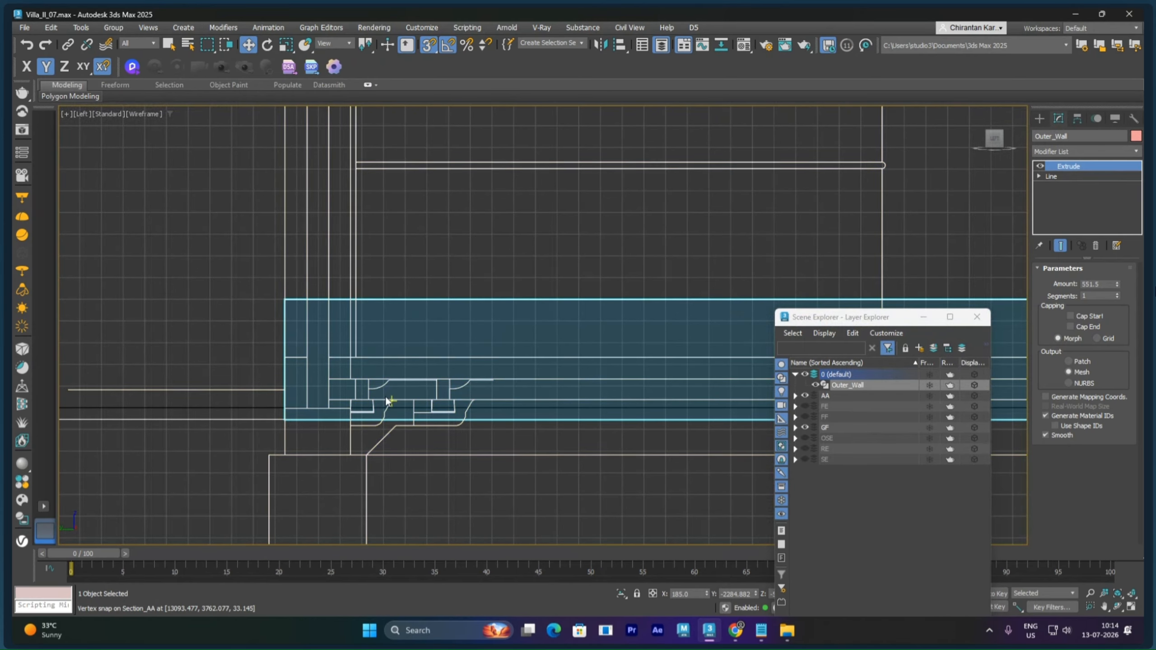
scroll(391, 333, "down", 8)
scroll(396, 382, "up", 8)
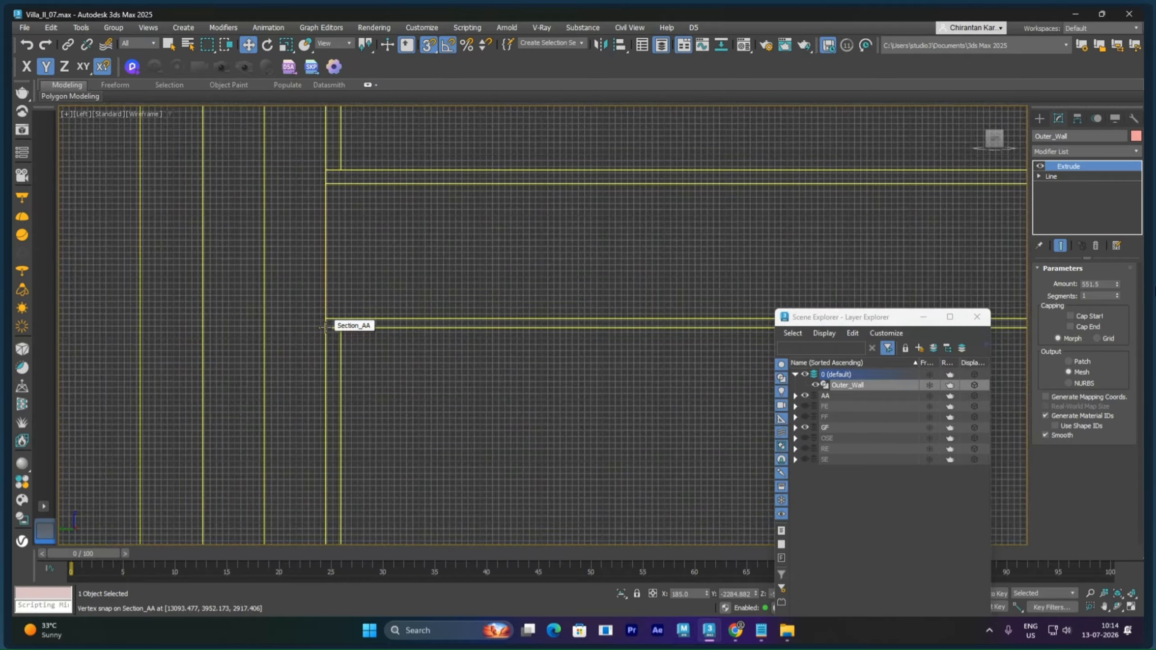
scroll(325, 327, "up", 5)
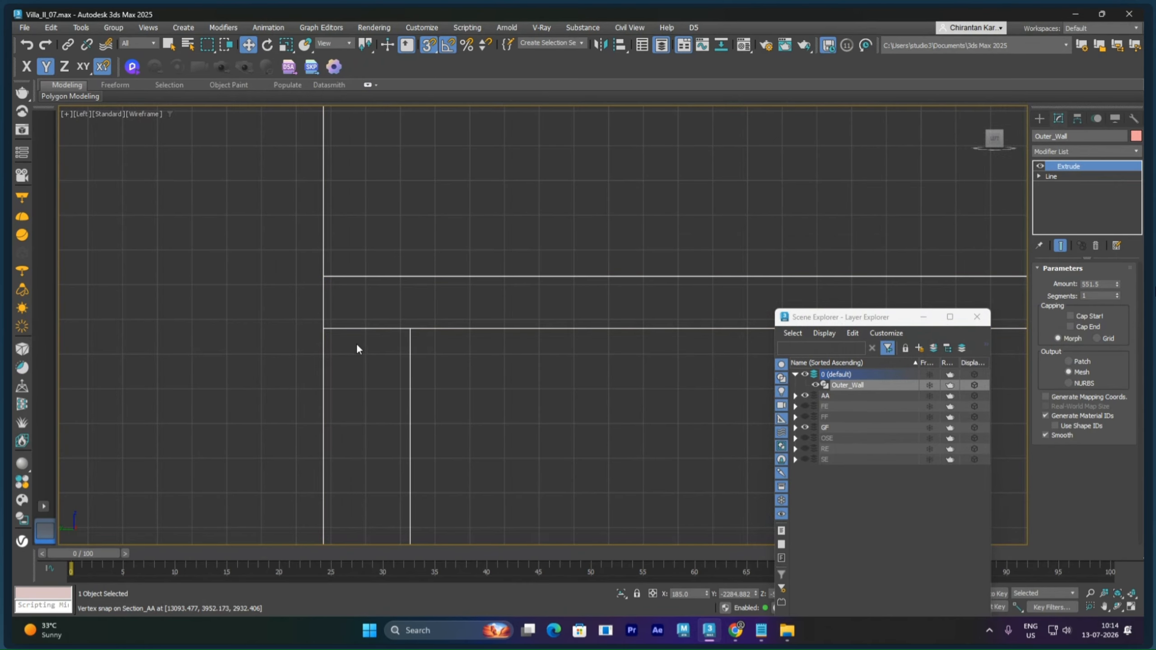
scroll(356, 343, "down", 5)
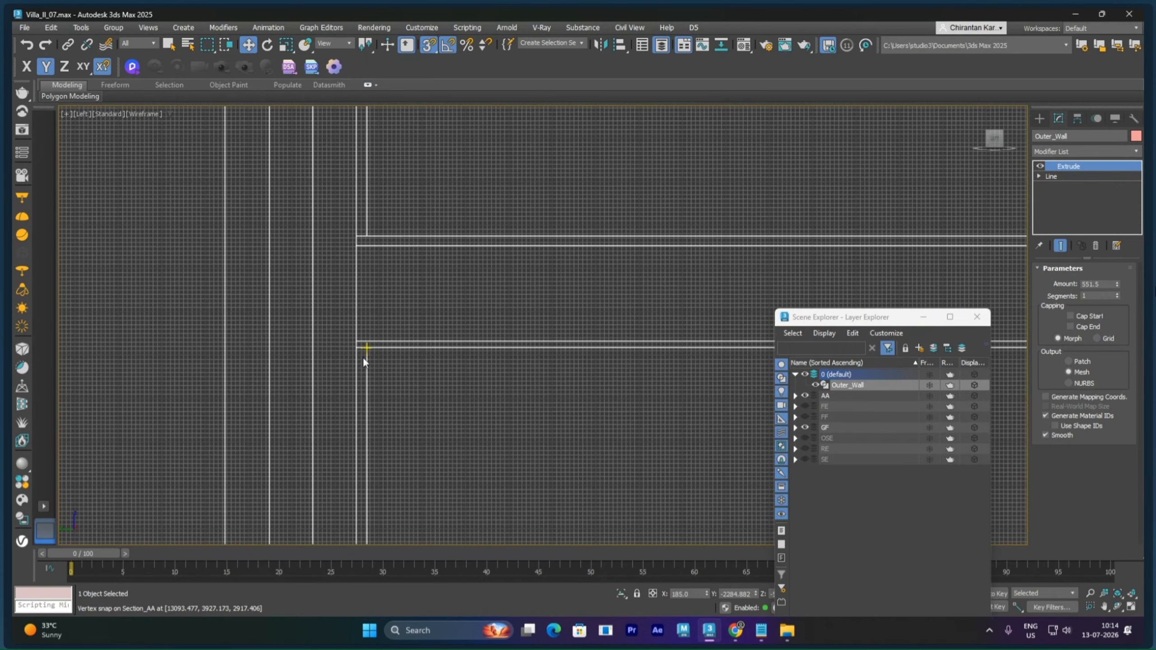
scroll(363, 357, "up", 4)
scroll(431, 300, "down", 3)
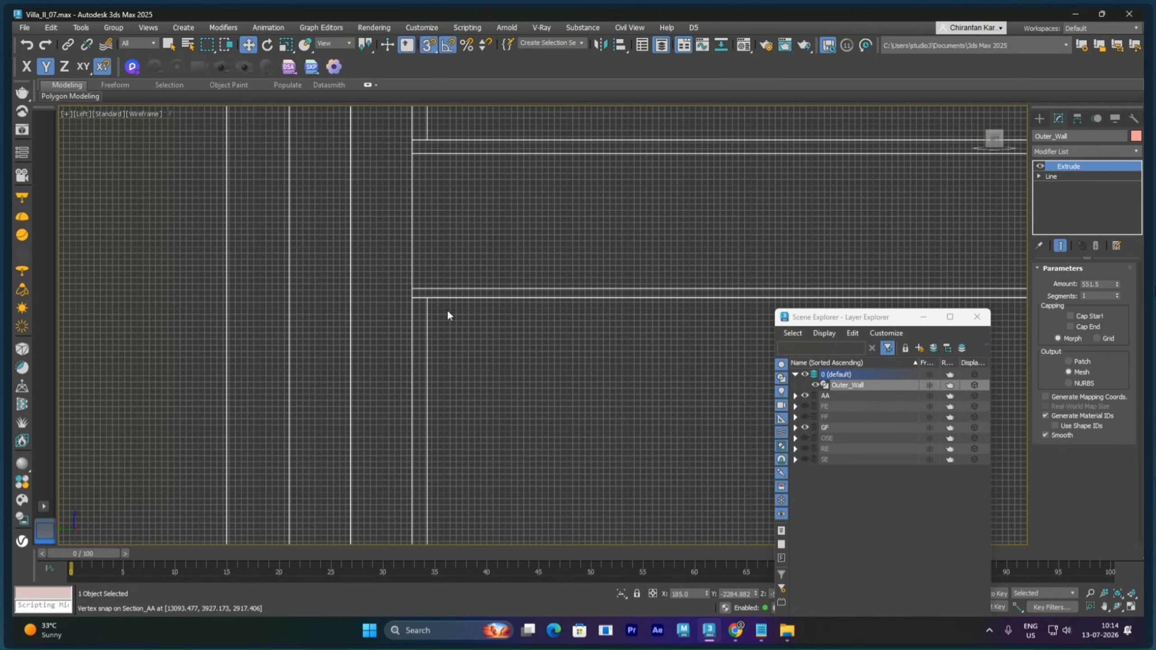
middle_click_drag(500, 268, 505, 404)
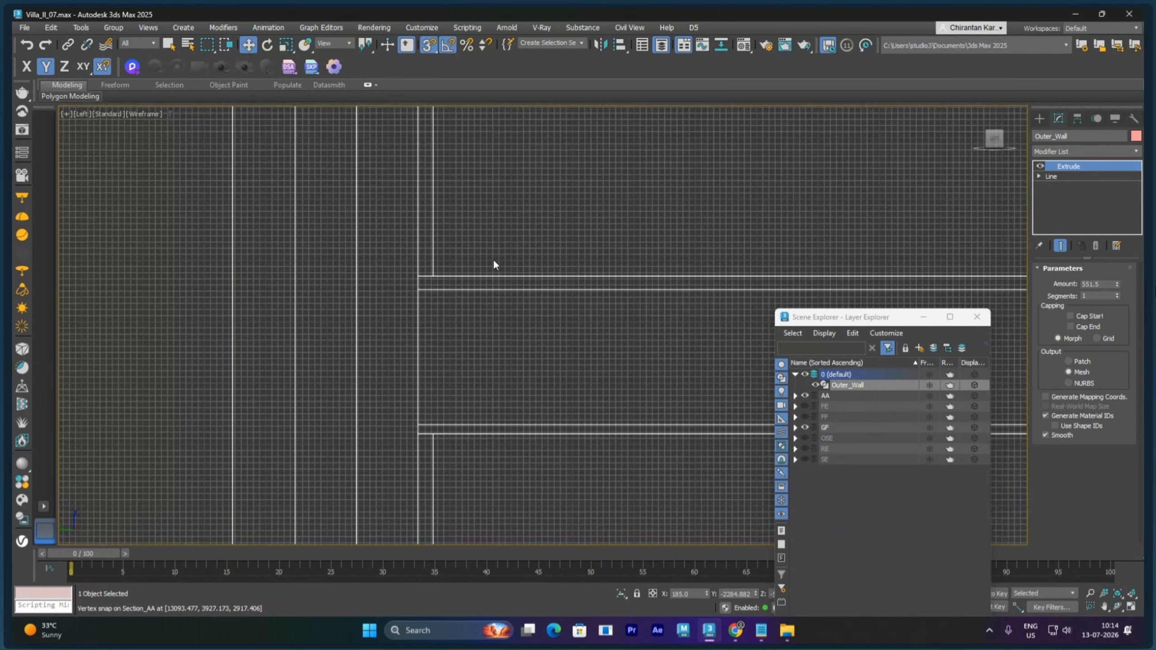
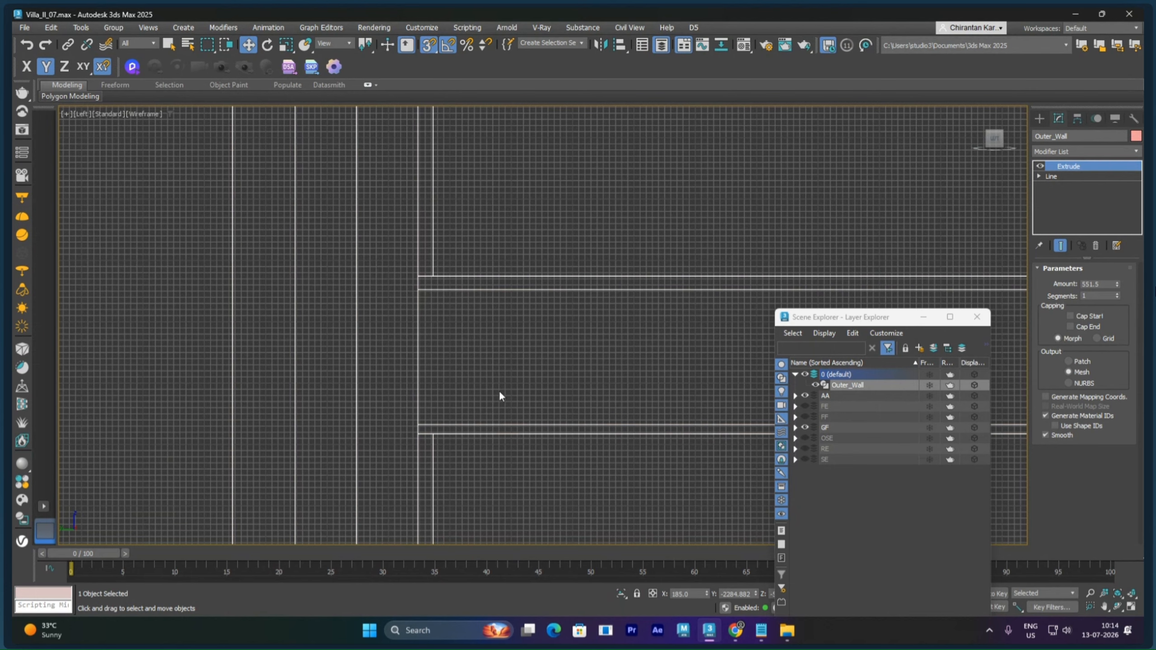
scroll(500, 392, "down", 4)
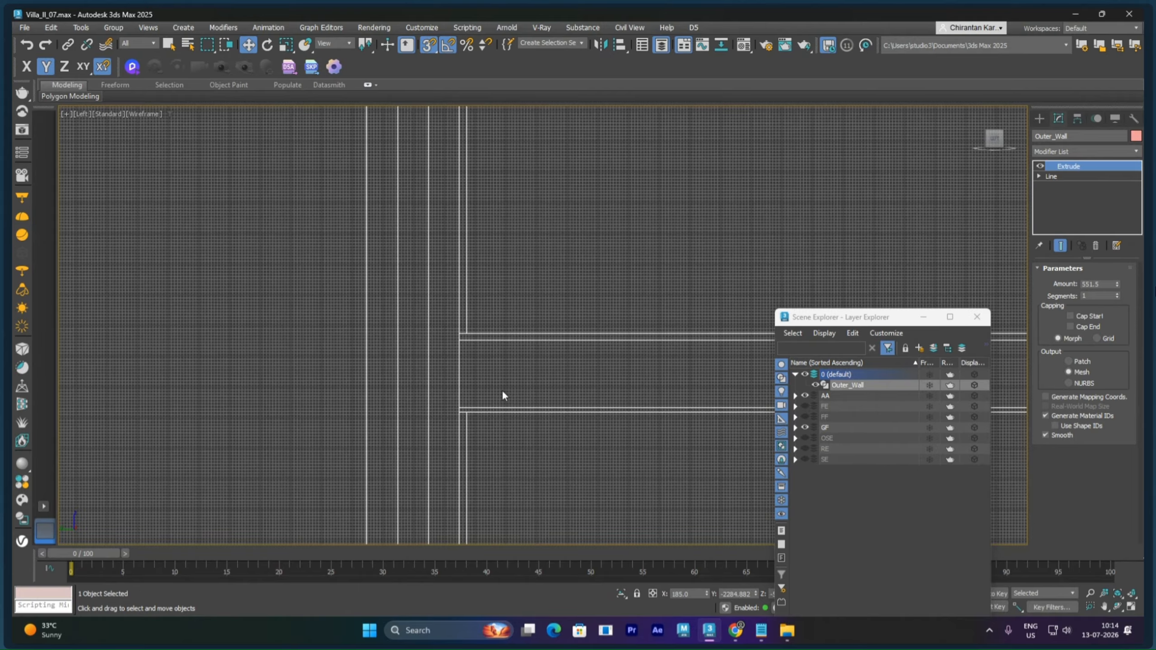
scroll(503, 395, "down", 3)
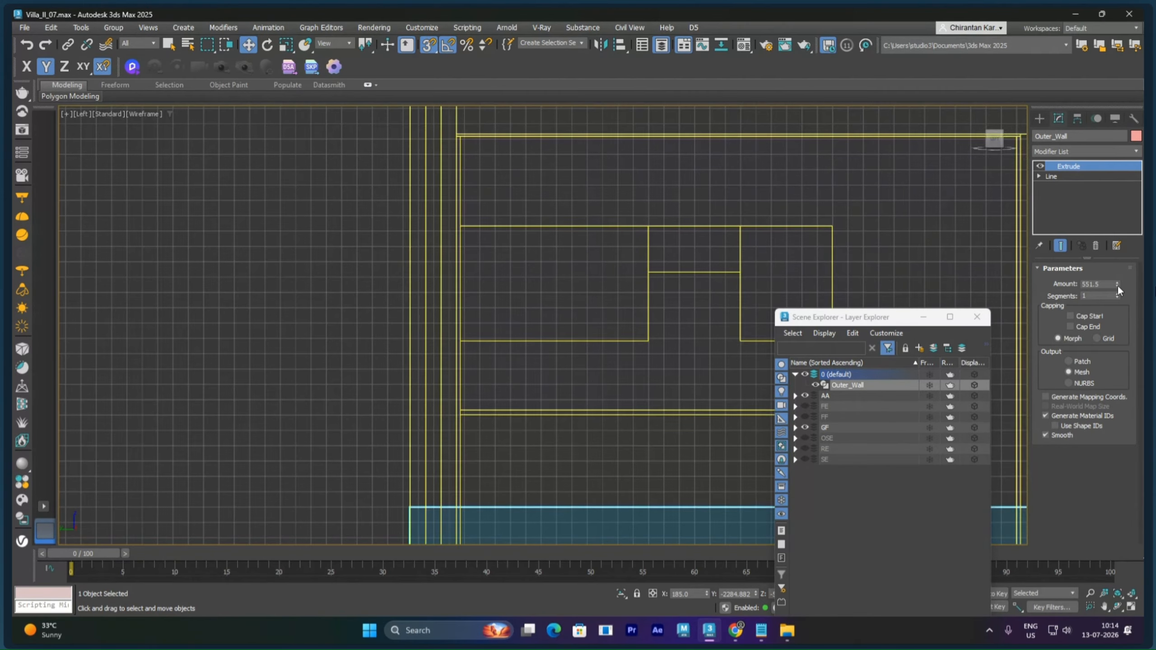
Set the Outer_Wall extrusion amount to 2971.5, aligning the wall top with the underside of the first-floor slab in Section AA
left_click_drag(1117, 284, 375, 435)
middle_click_drag(506, 220, 553, 401)
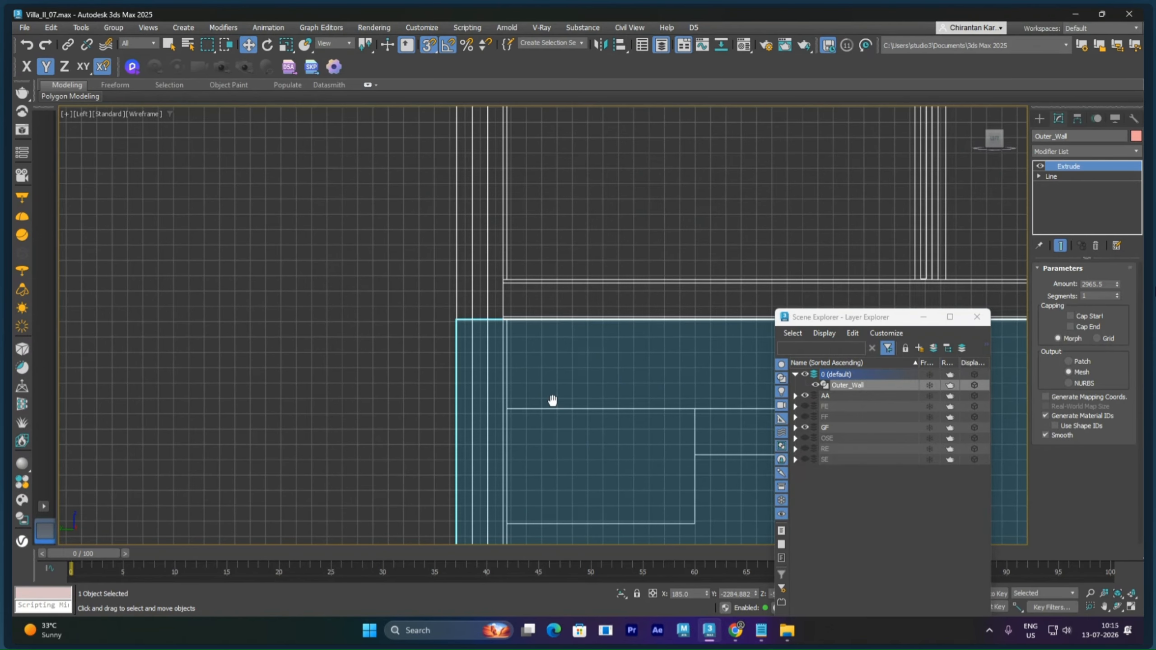
scroll(507, 336, "up", 8)
middle_click_drag(522, 266, 532, 348)
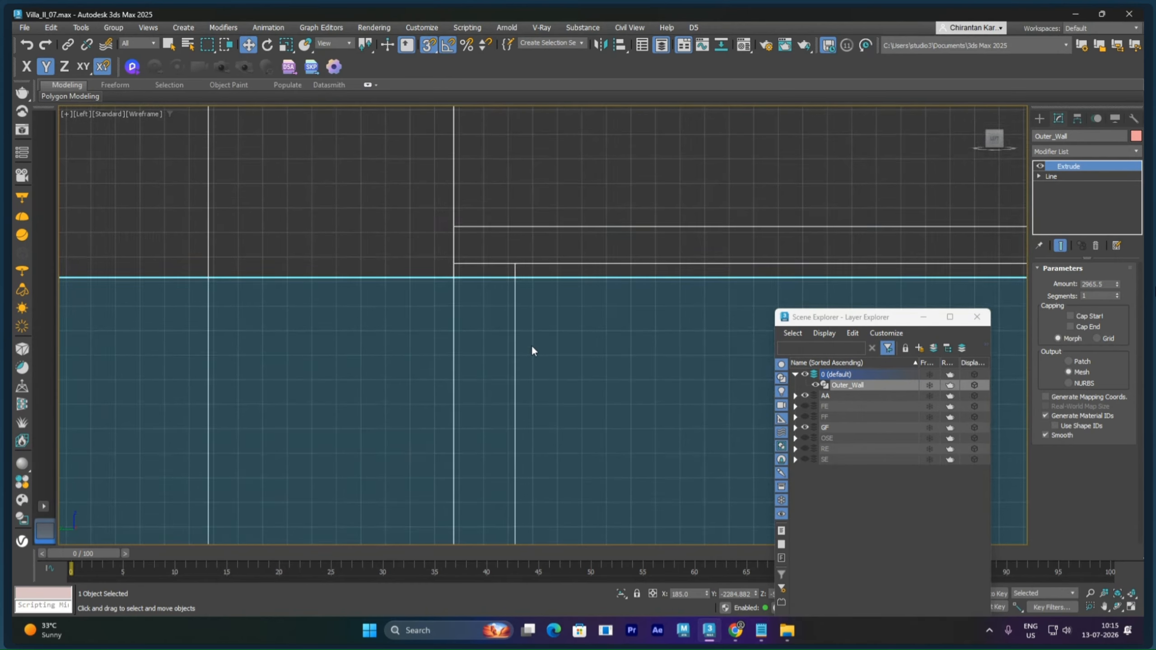
scroll(534, 312, "up", 5)
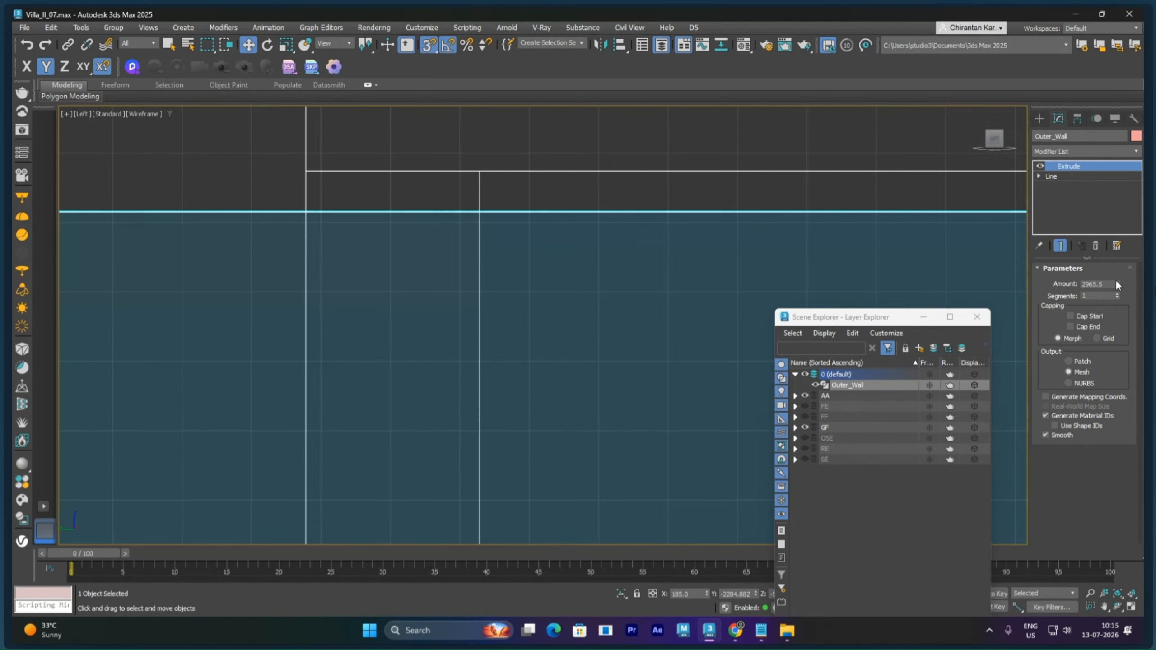
left_click_drag(1118, 283, 1119, 283)
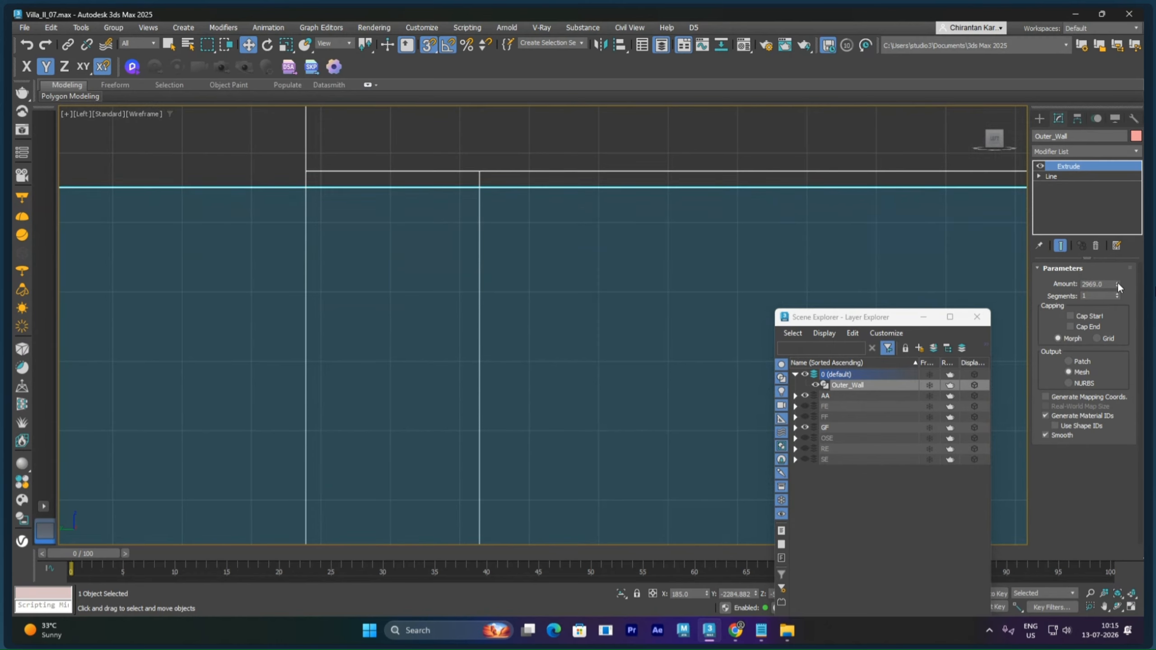
left_click(1118, 283)
left_click(1118, 283)
left_click(1118, 282)
left_click(1119, 283)
left_click(1118, 282)
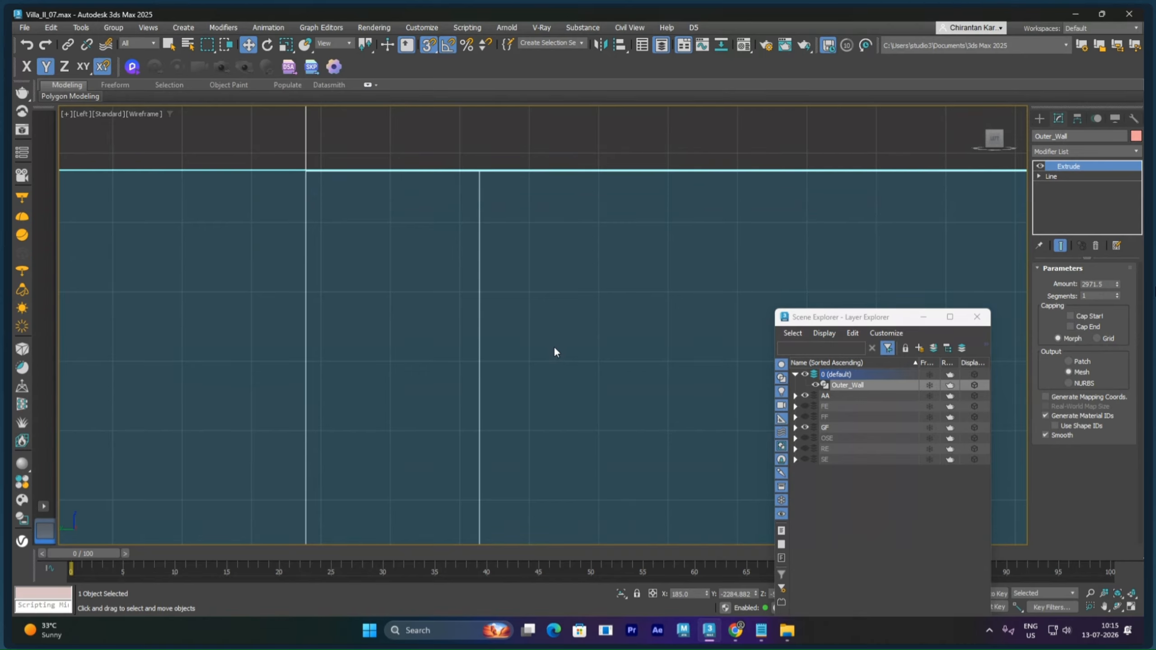
Inspect the raised wall against the section and in perspective, switching its see-through display on and back off
scroll(553, 351, "down", 15)
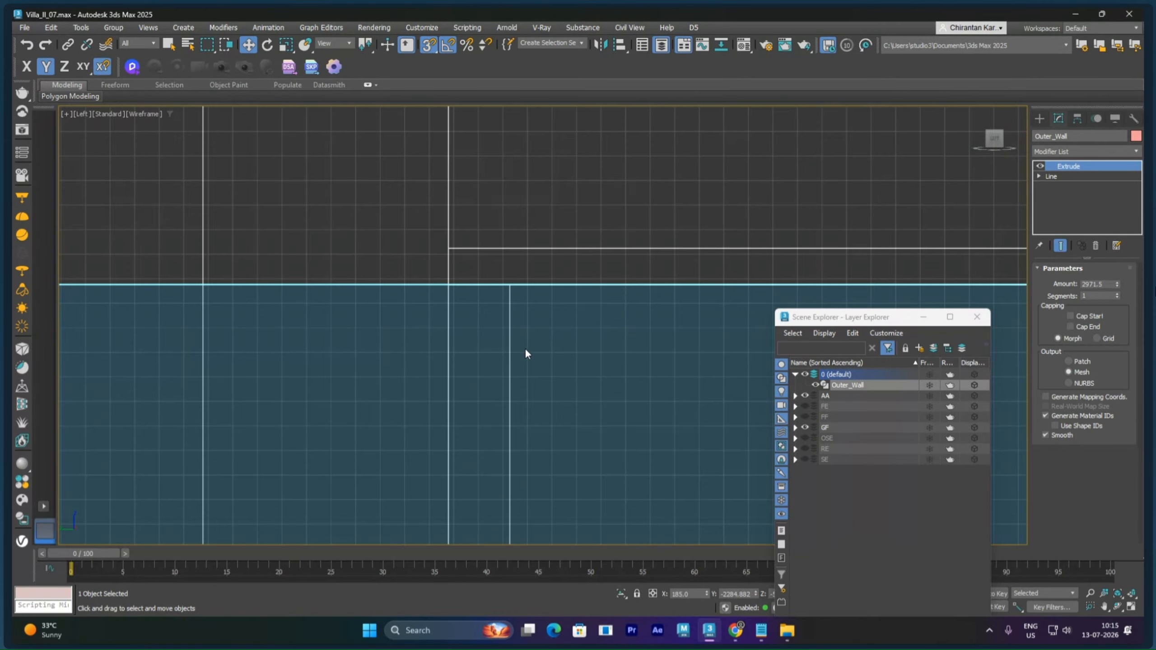
scroll(645, 389, "down", 10)
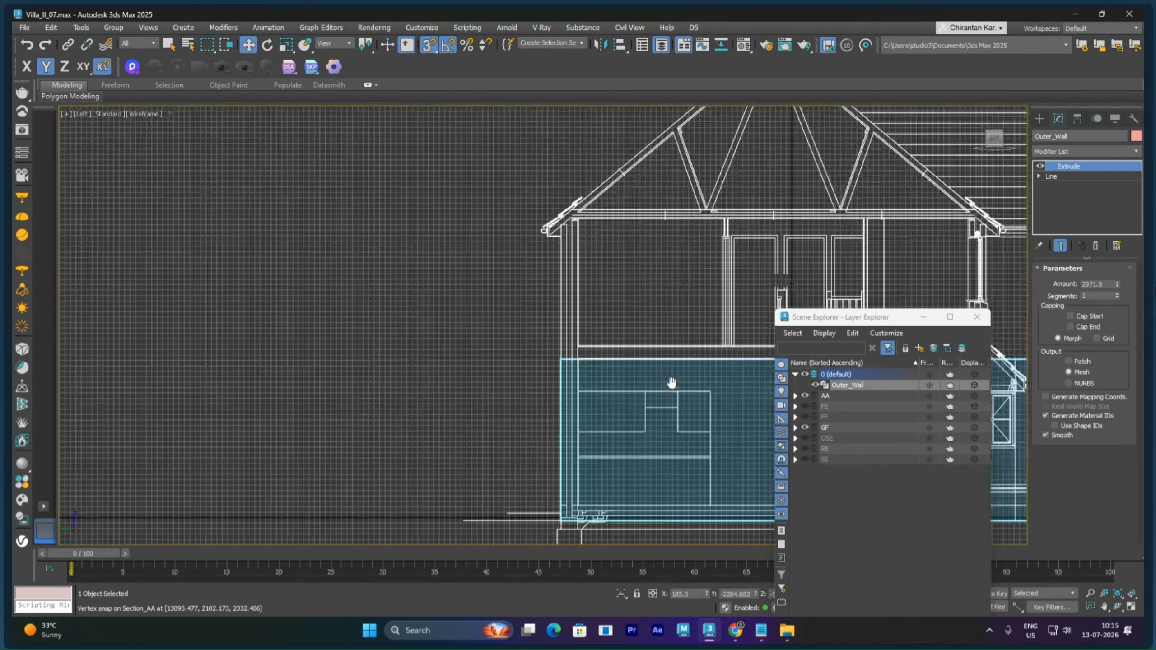
mouse_move(671, 382)
middle_mouse_down()
mouse_move(378, 332)
mouse_move(343, 337)
mouse_move(447, 346)
mouse_move(405, 343)
middle_mouse_up()
key("p")
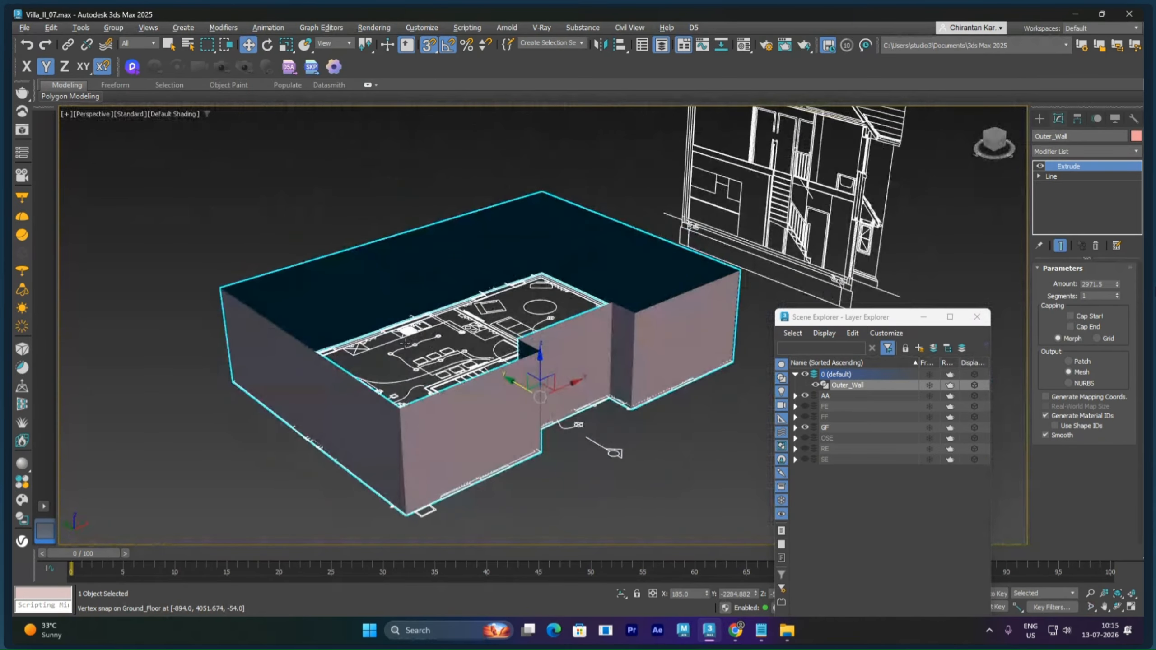
key("alt+x")
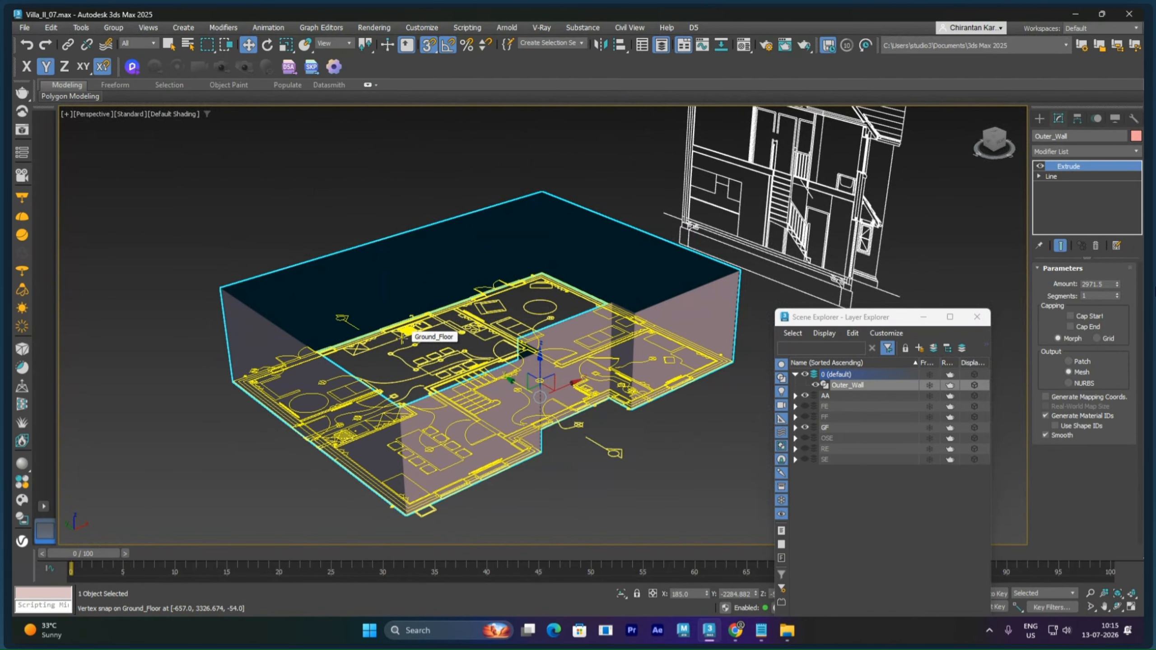
key("alt+x")
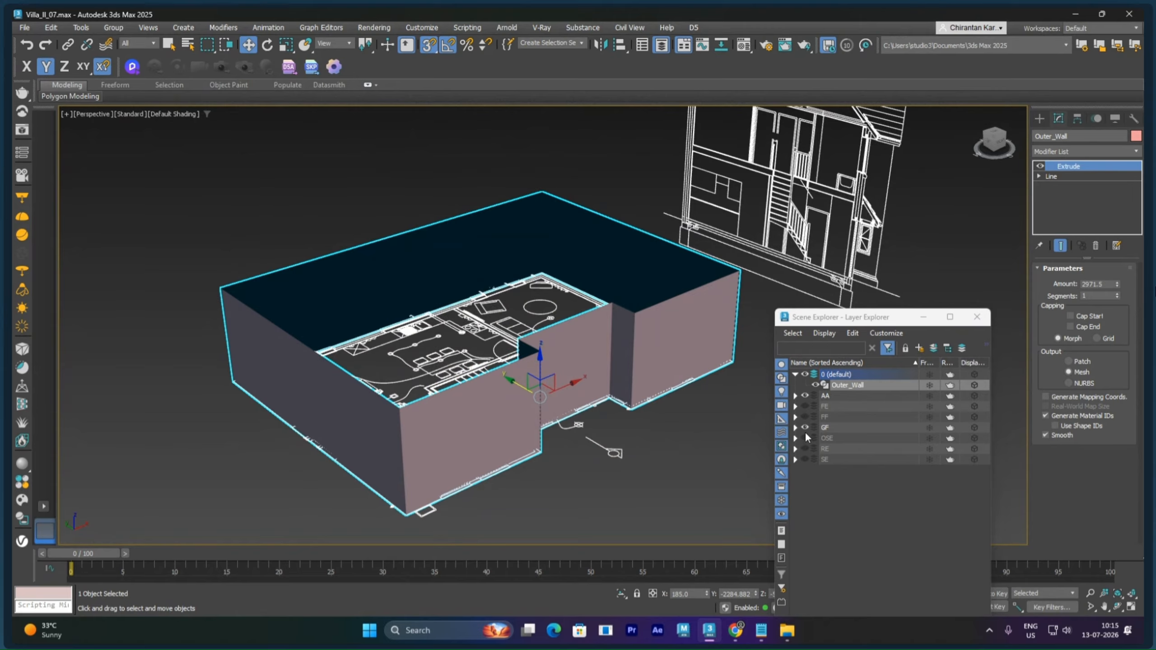
Show the FE layer and compare the wall's top corner with the front elevation's floor lines in the front view
left_click(804, 407)
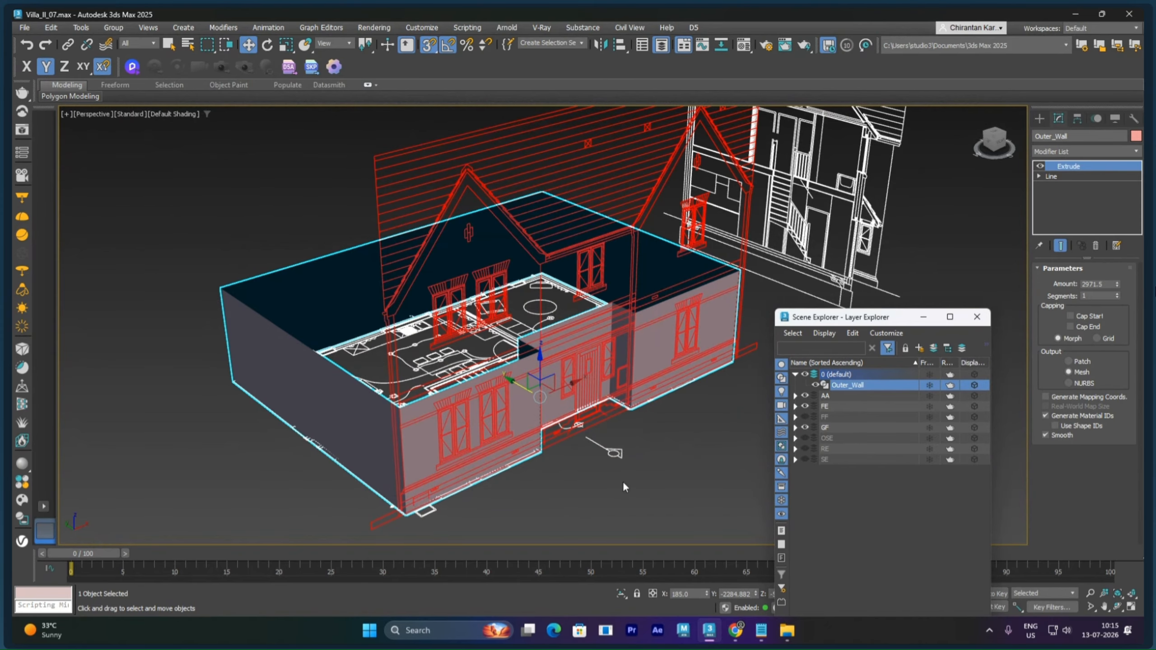
middle_click_drag(606, 480, 563, 463, "alt")
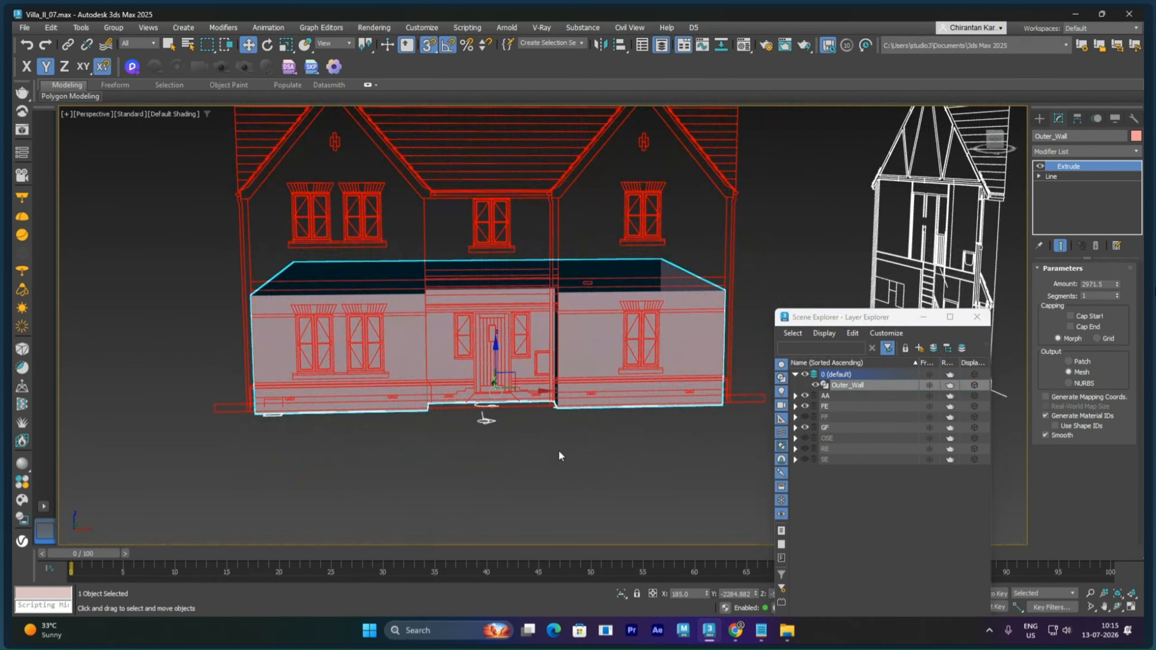
key("f")
scroll(559, 450, "up", 5)
scroll(282, 357, "up", 5)
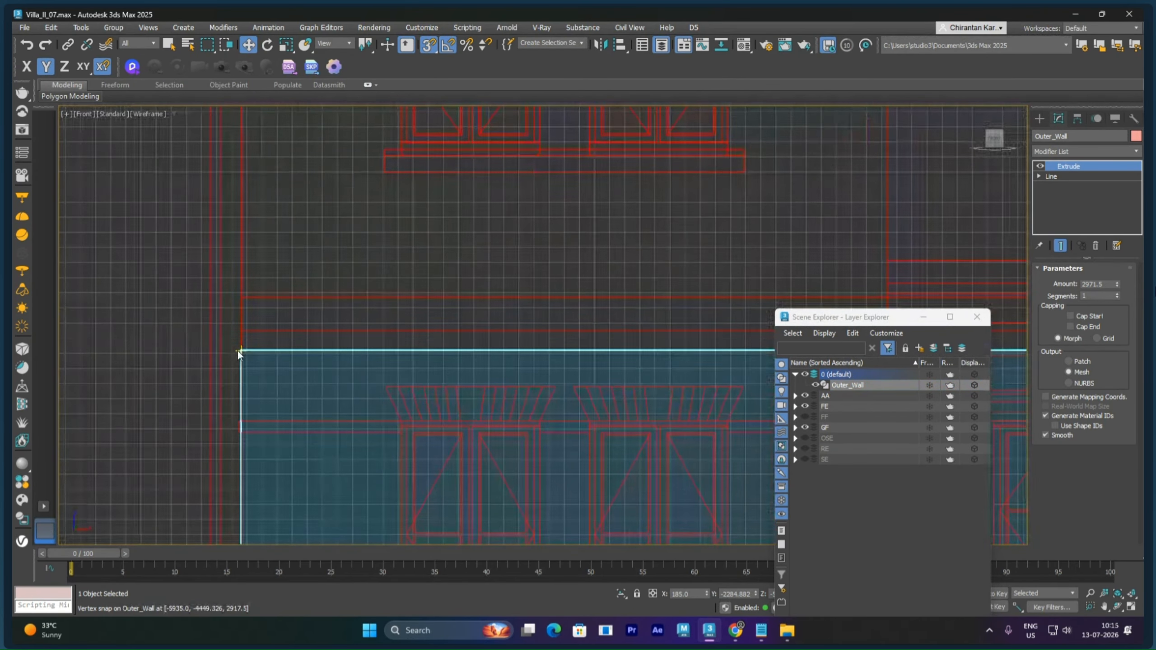
middle_click_drag(256, 354, 254, 374)
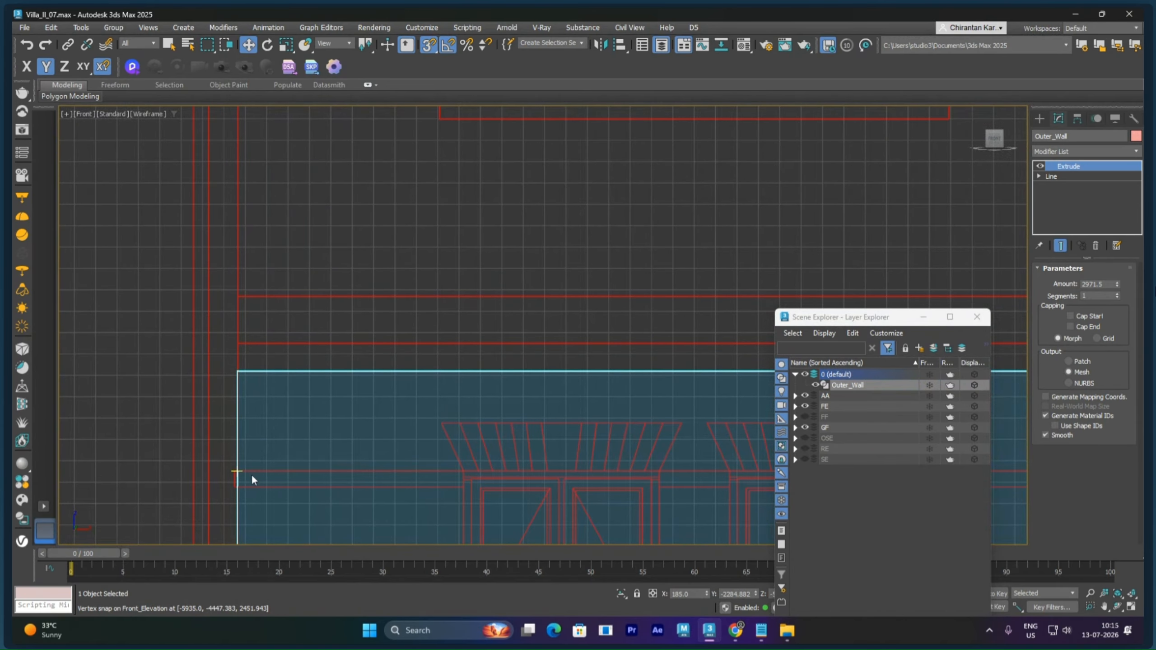
Set the Outer_Wall extrusion amount to 5346.0, aligning the wall top with the eaves line below the gable in the front elevation
scroll(425, 367, "down", 8)
middle_click_drag(442, 329, 431, 385)
scroll(381, 297, "up", 4)
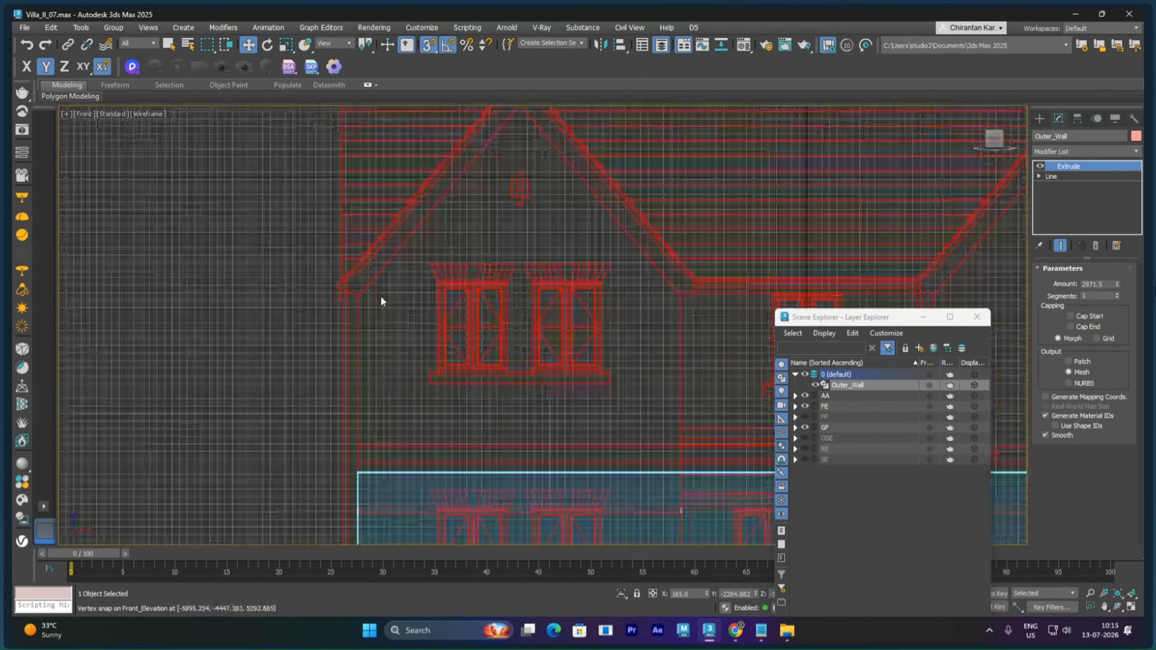
scroll(348, 297, "up", 8)
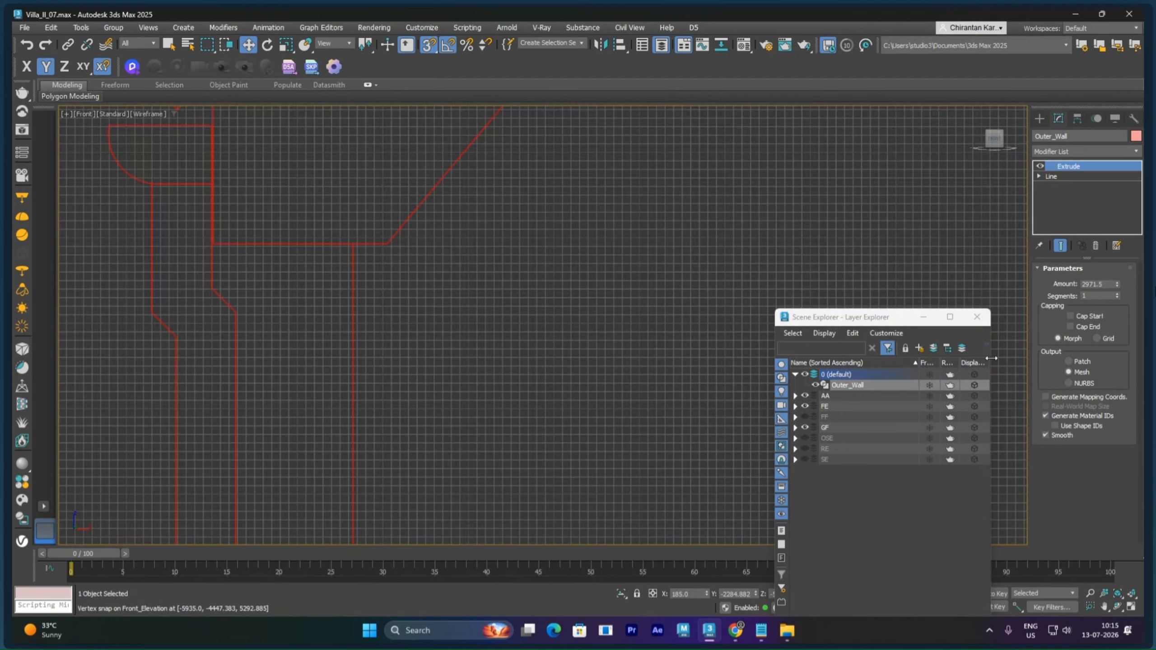
left_click_drag(1119, 284, 224, 478)
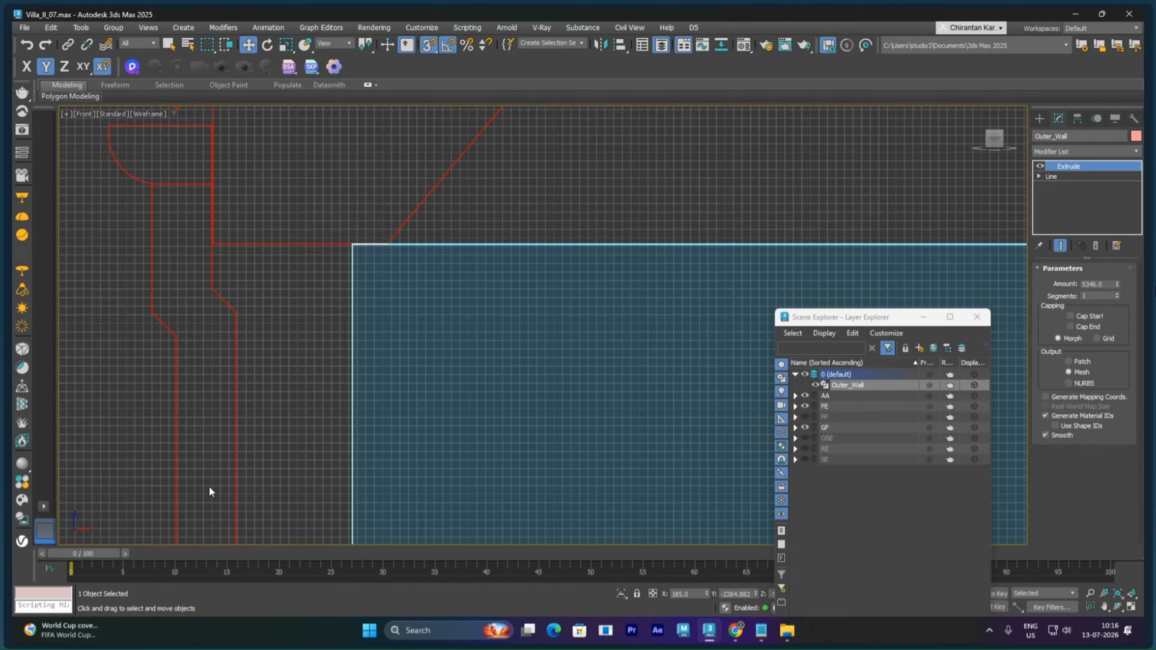
scroll(429, 431, "down", 4)
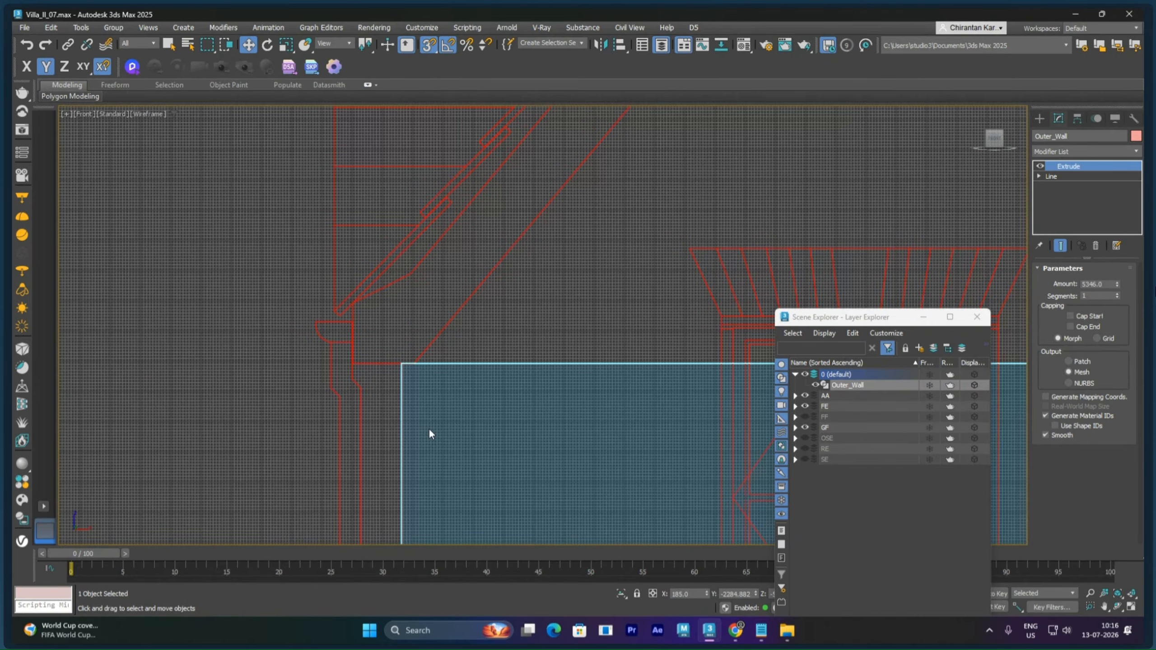
key("p")
mouse_move(354, 403)
middle_mouse_down("alt")
mouse_move(480, 425)
mouse_move(452, 431)
mouse_move(351, 405)
mouse_move(303, 351)
middle_mouse_up("alt")
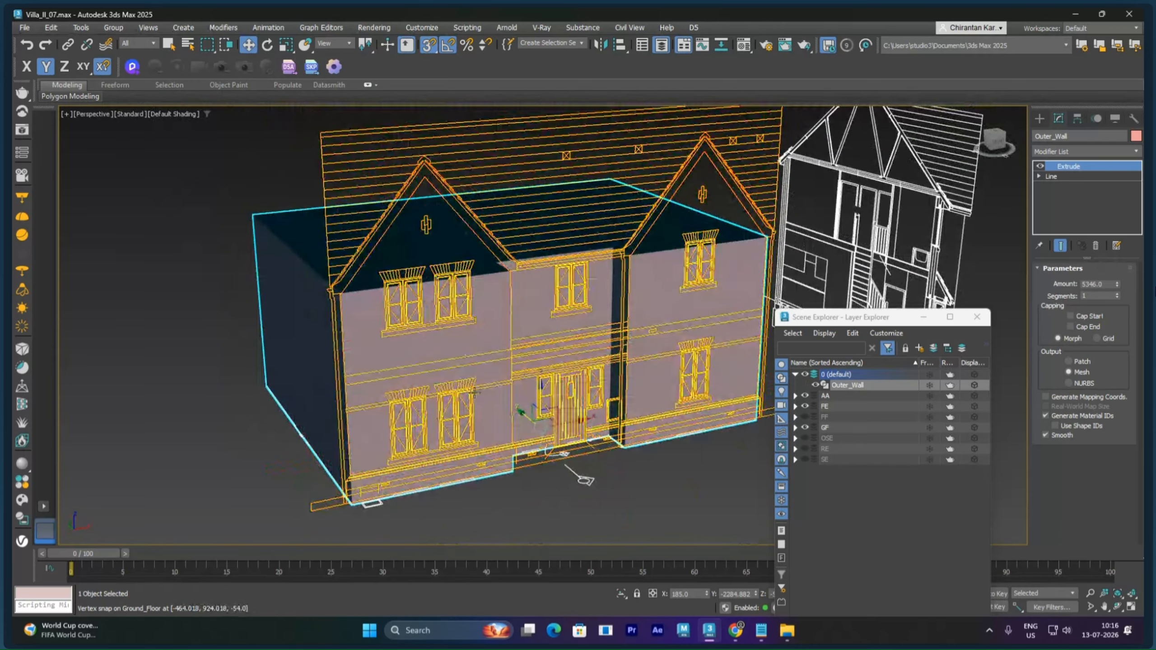
left_click(1040, 176)
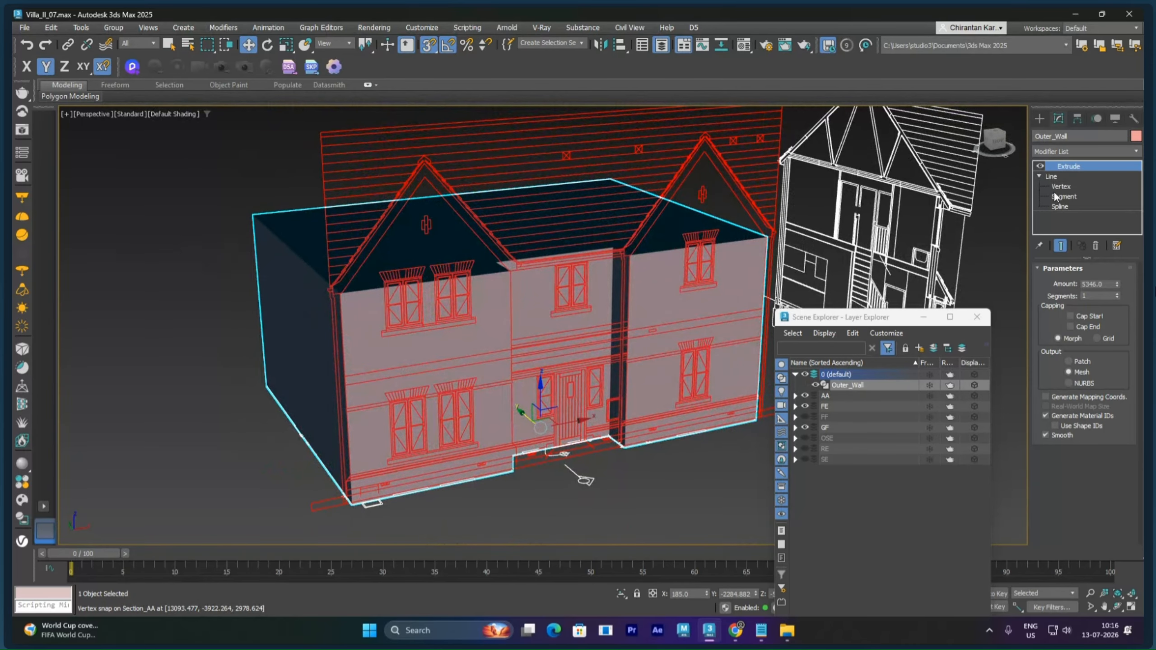
left_click(1075, 154)
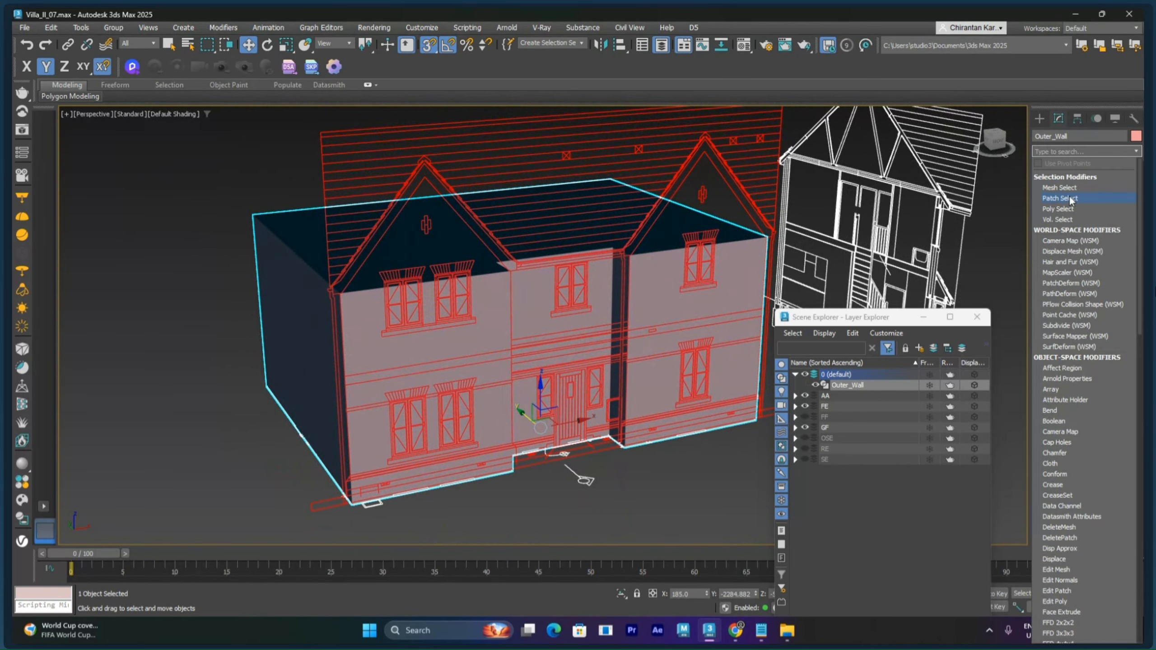
type("e")
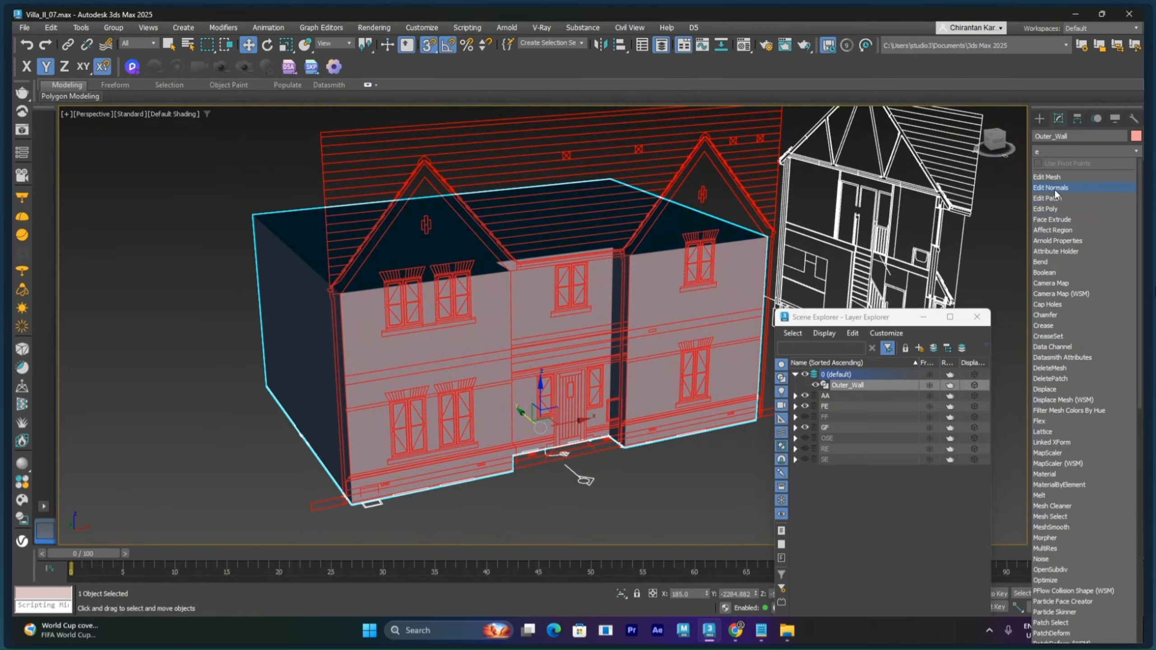
left_click(1070, 151)
left_click(1058, 167)
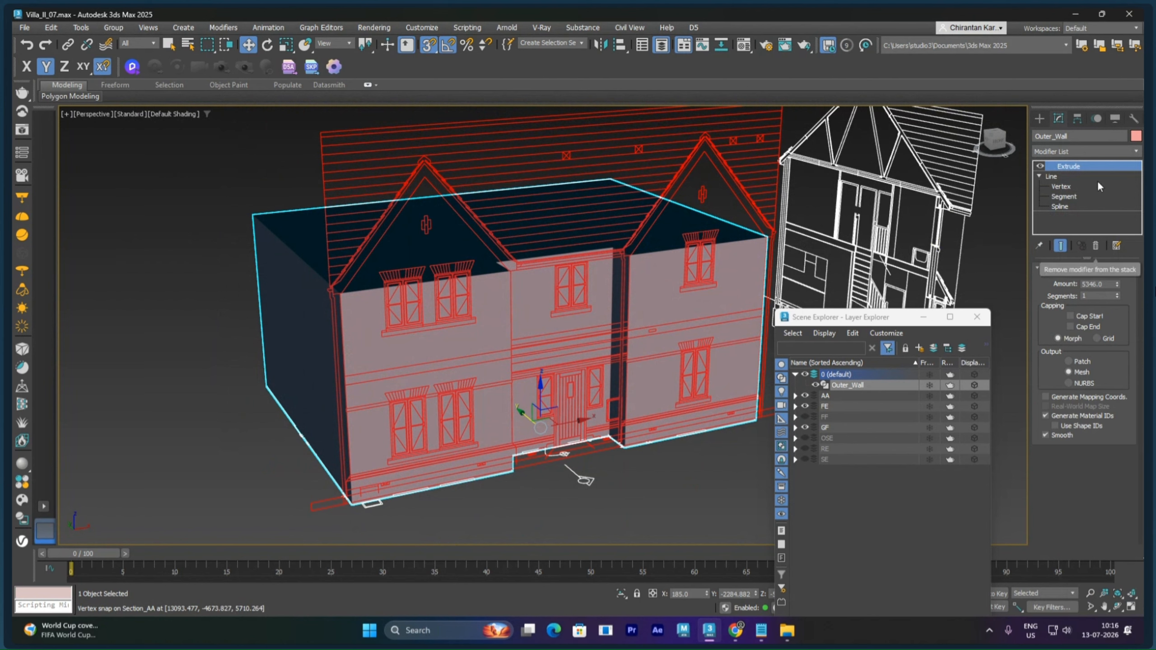
double_click(1112, 286)
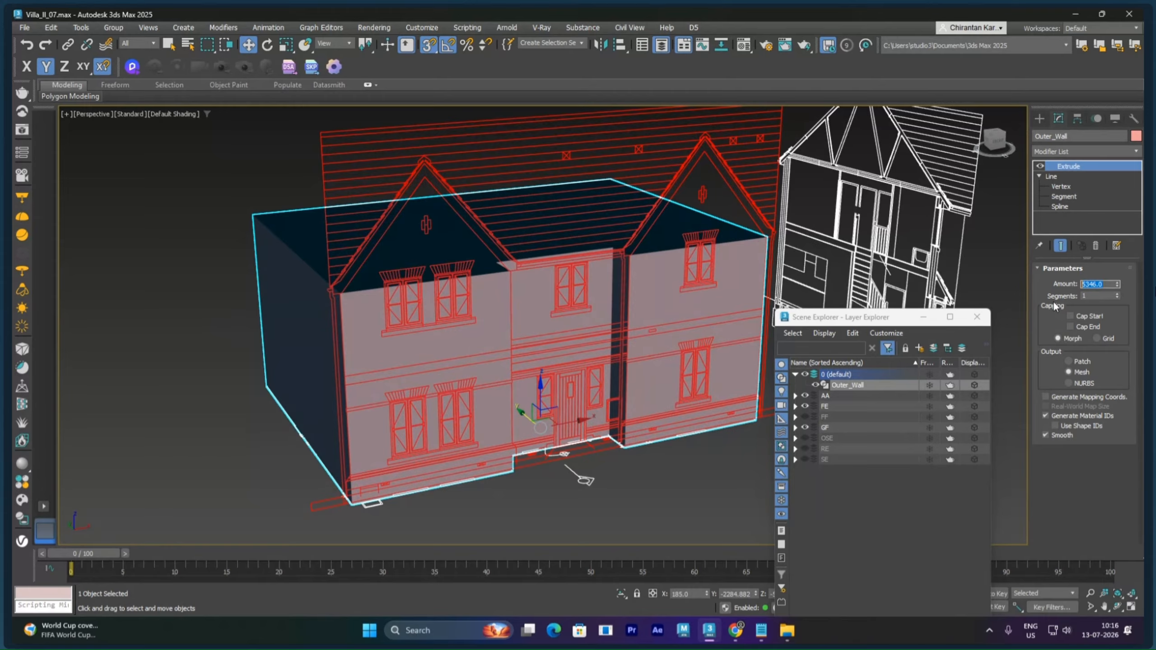
Add an Edit Poly modifier above the Extrude on Outer_Wall and enter its Edge level
left_click(1065, 152)
type("e")
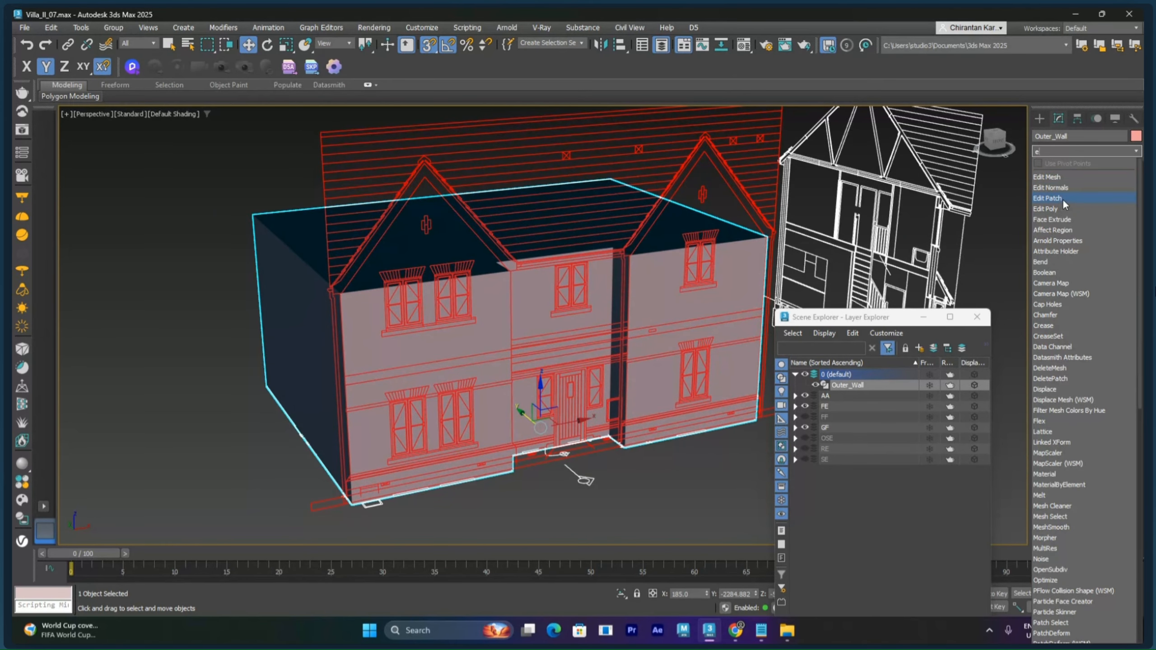
left_click(1063, 209)
left_click(1051, 167)
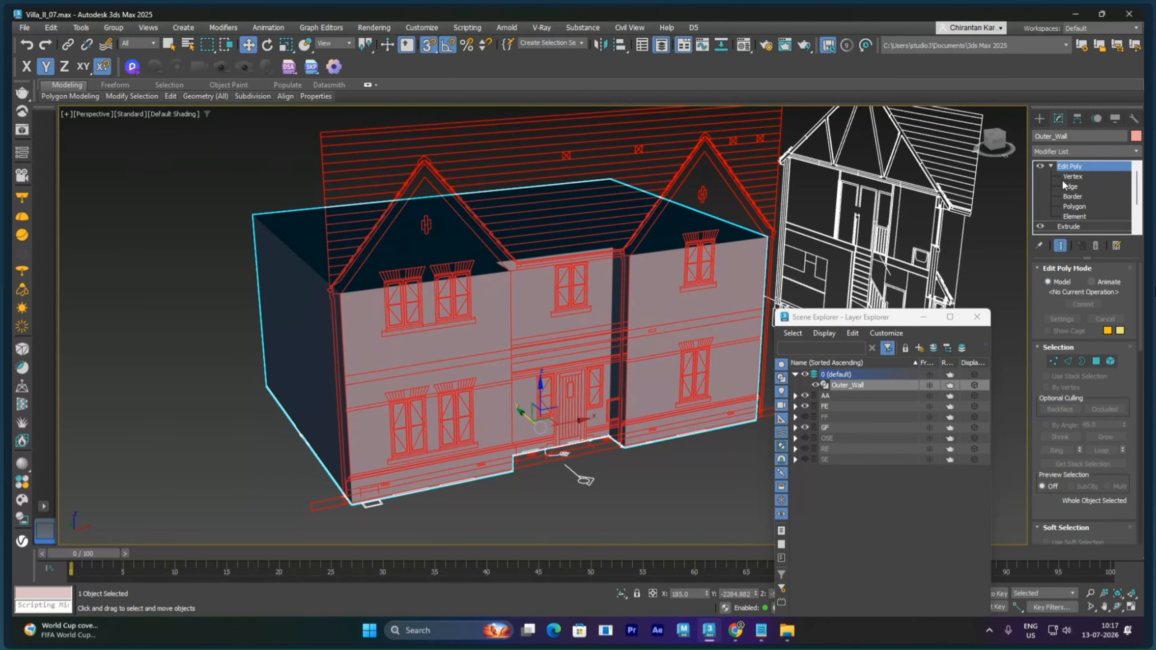
left_click(1070, 186)
Isolate the wall with edged faces displayed and select the top and bottom edges of the two projecting front walls
middle_click_drag(616, 324, 581, 326, "alt")
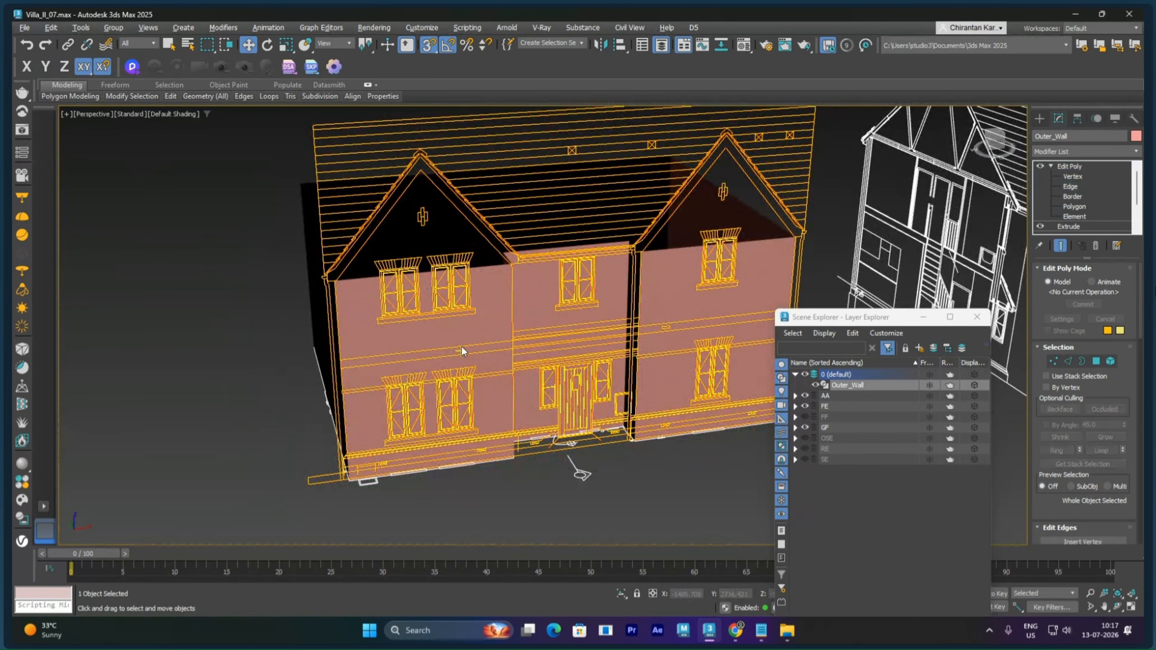
key("alt+q")
key("F4")
middle_click_drag(475, 346, 478, 300, "alt")
left_click(478, 300)
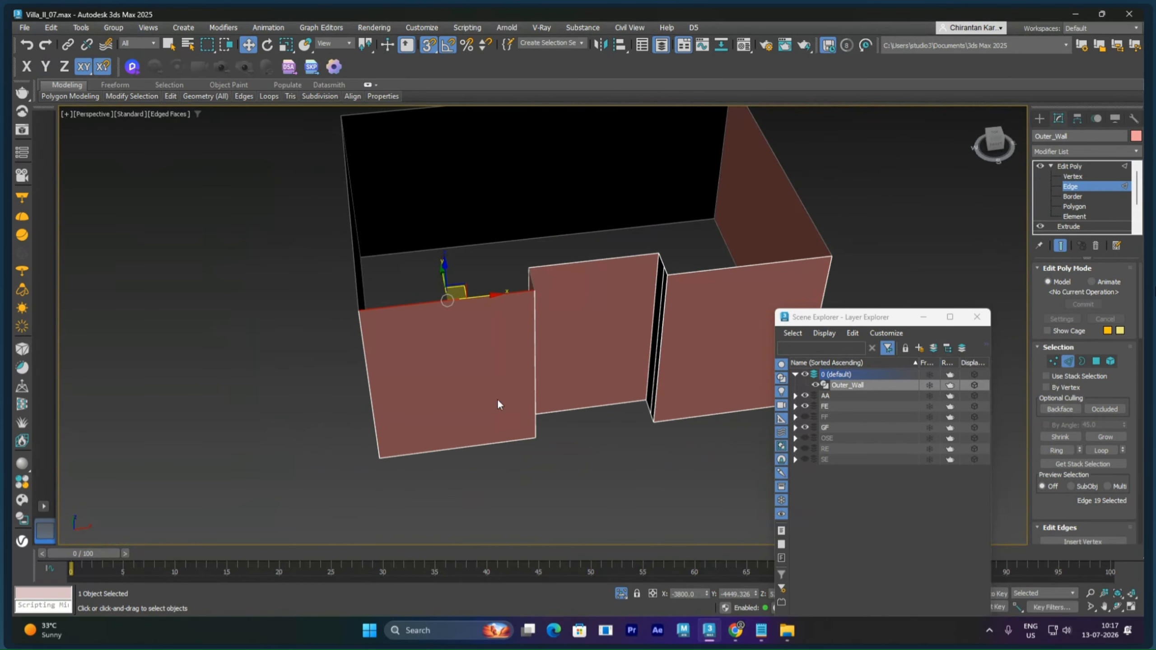
left_click(474, 446, "ctrl")
middle_click_drag(473, 445, 514, 324, "alt")
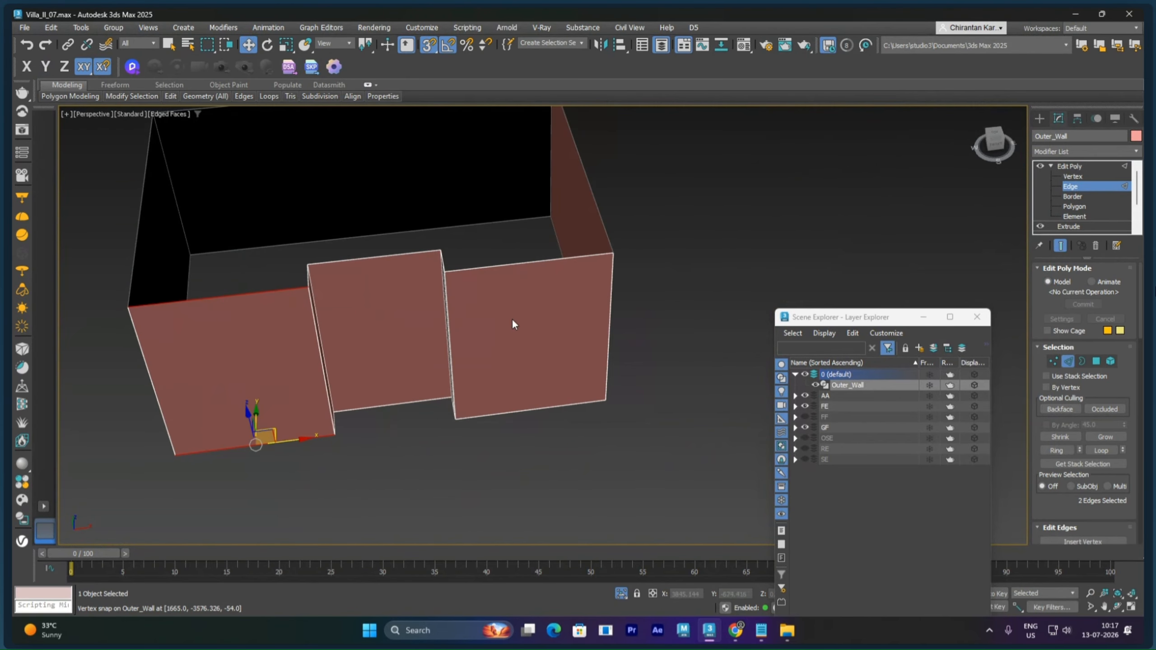
left_click(522, 268, "ctrl")
left_click(536, 410, "ctrl")
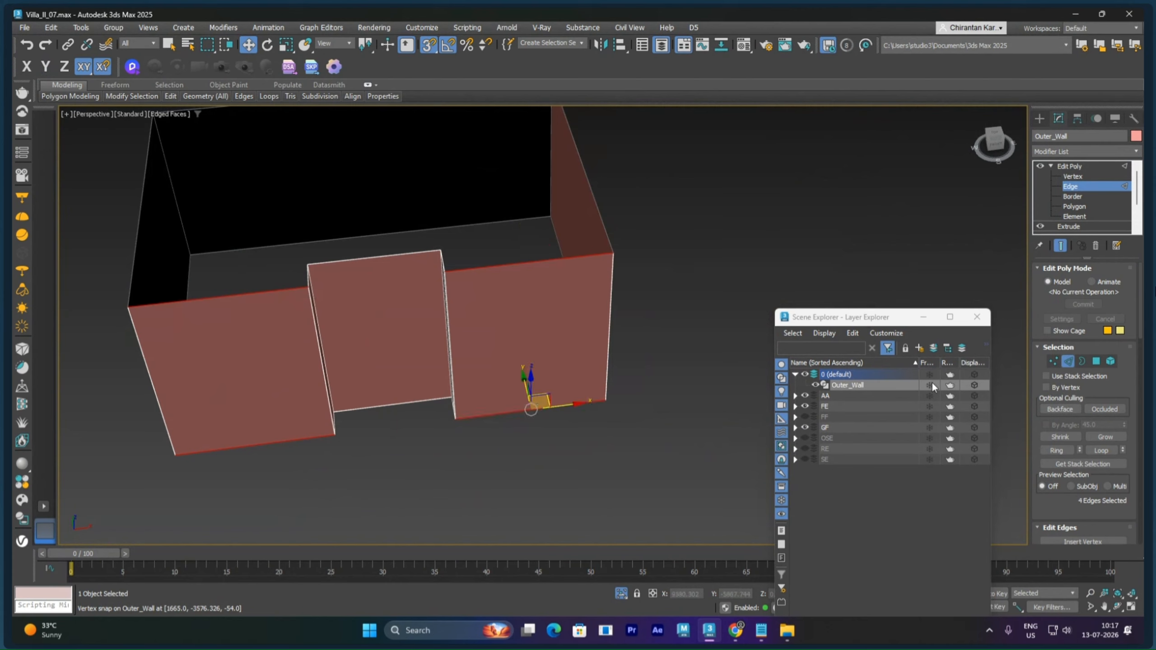
Connect the selected edges with 2 segments and a pinch of 90, placing vertical edges near both sides of each projecting wall
scroll(1057, 404, "down", 8)
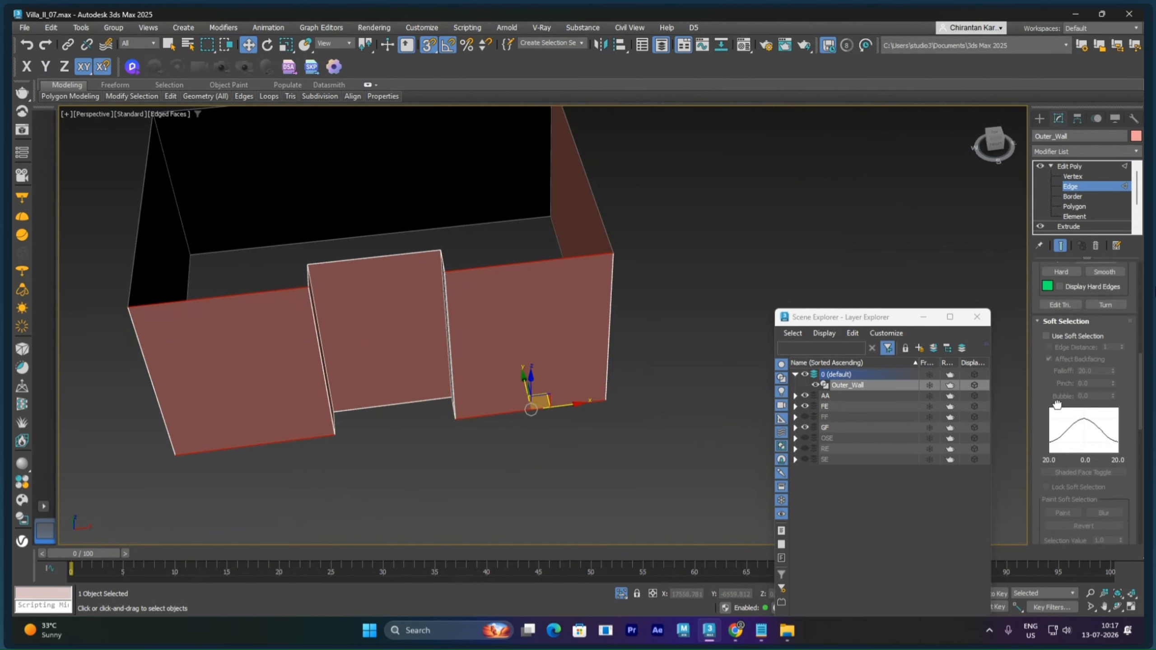
scroll(1058, 405, "down", 10)
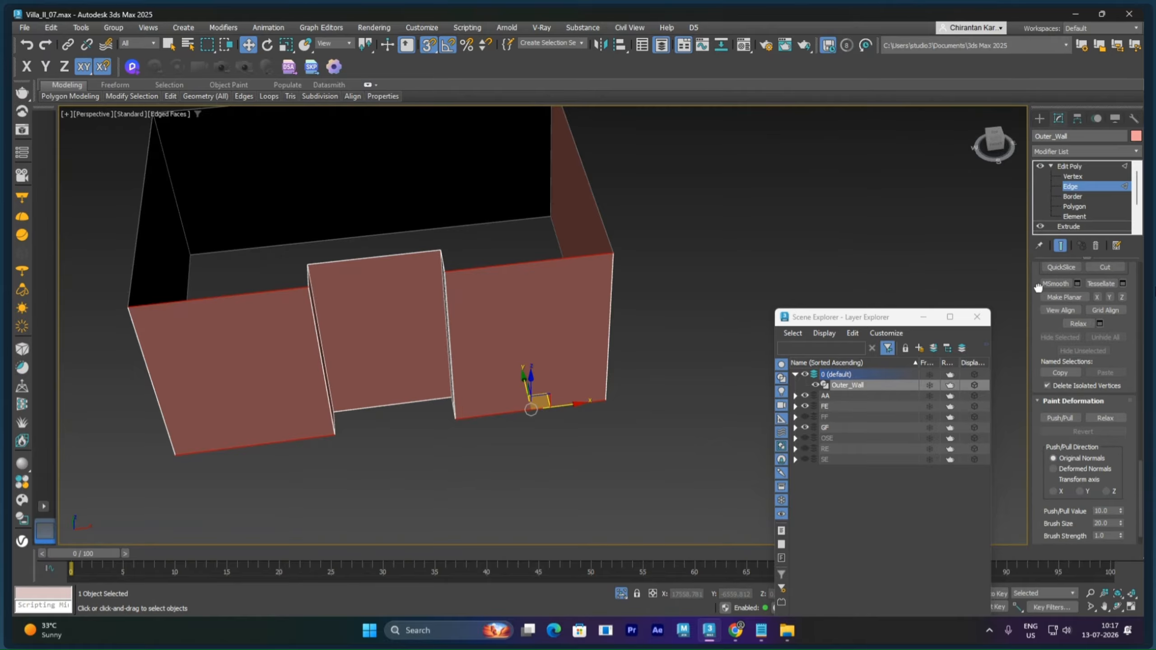
scroll(1039, 286, "up", 5)
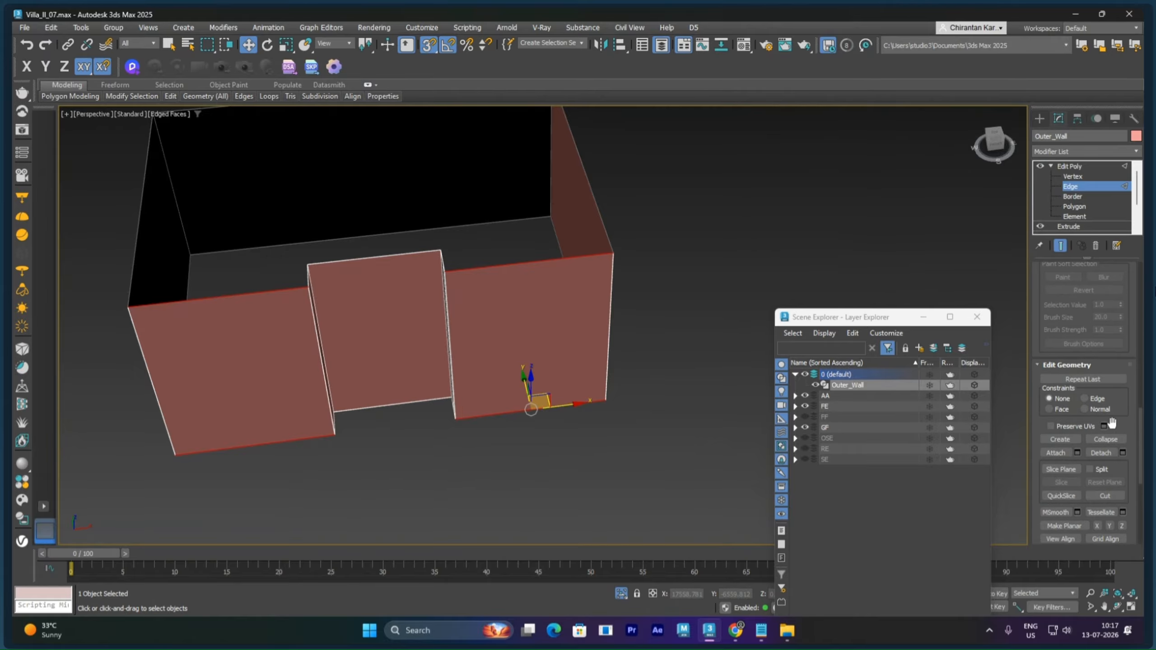
scroll(1126, 403, "up", 6)
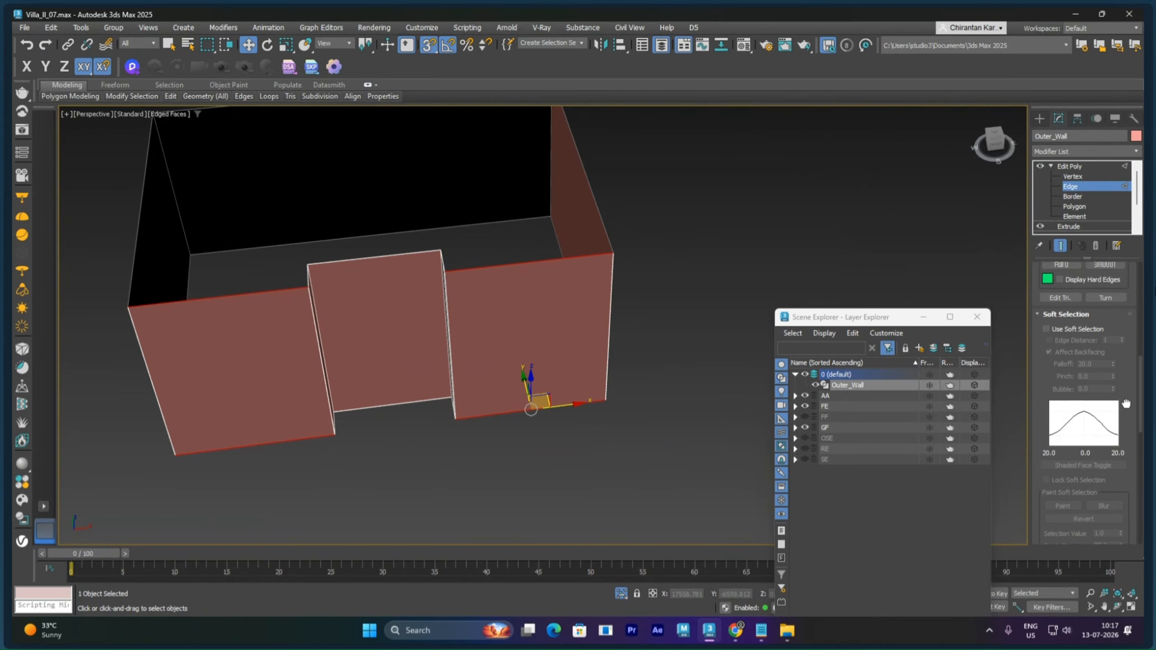
scroll(1126, 404, "up", 4)
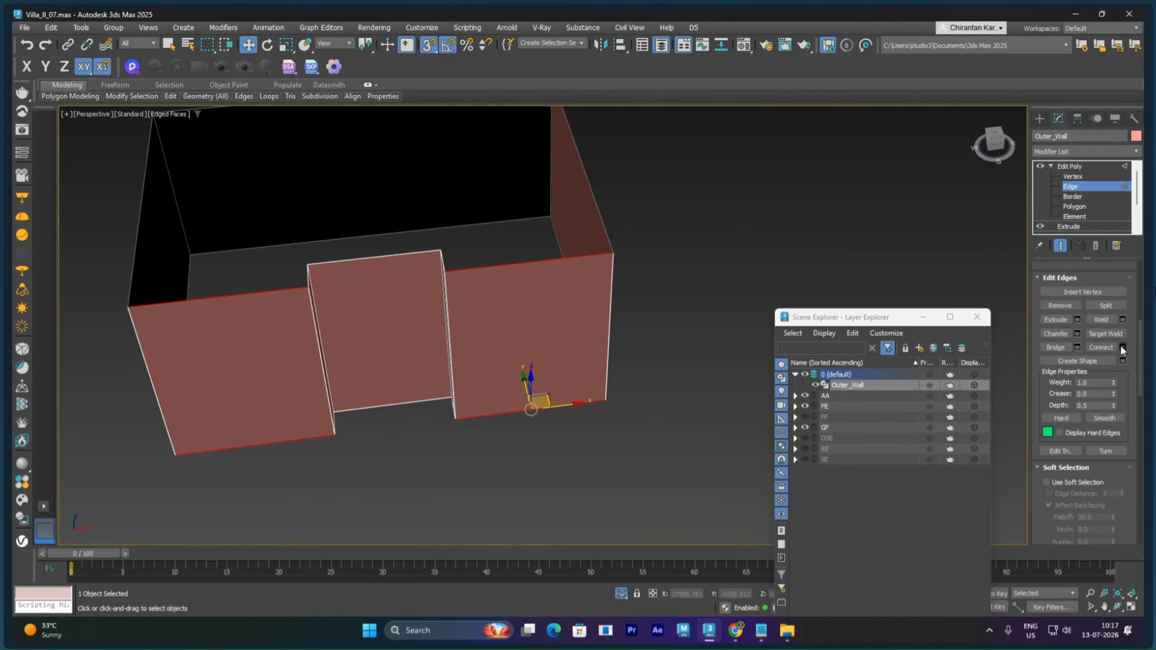
left_click(1123, 347)
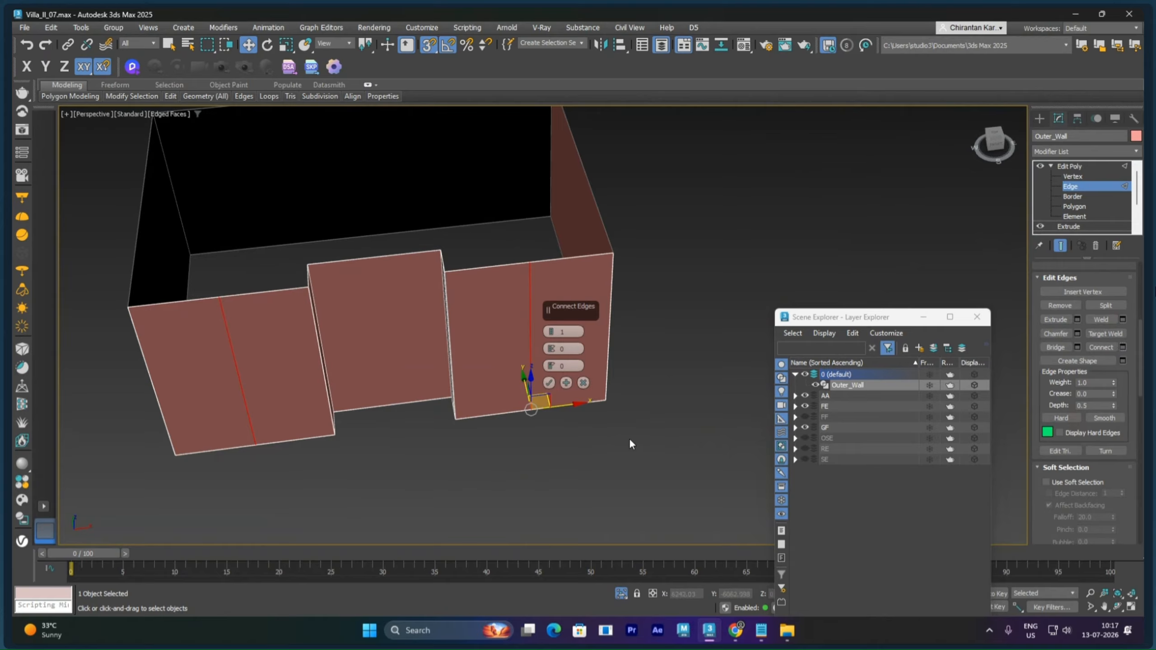
left_click(551, 332)
left_click_drag(553, 350, 577, 139)
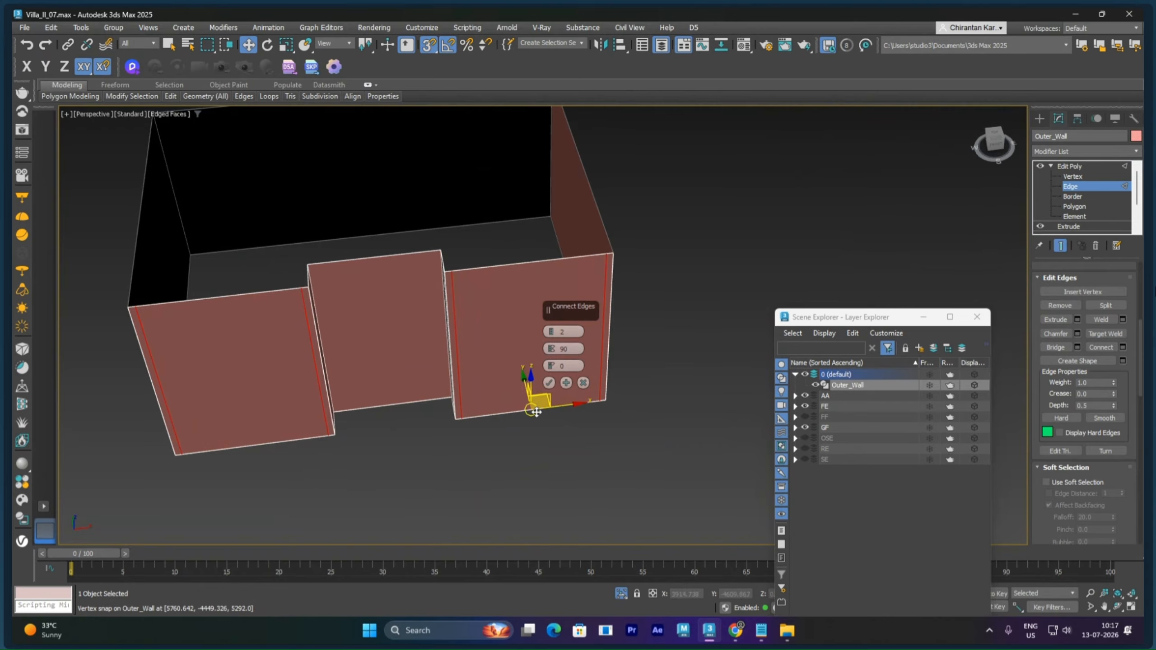
left_click(583, 382)
left_click(664, 337)
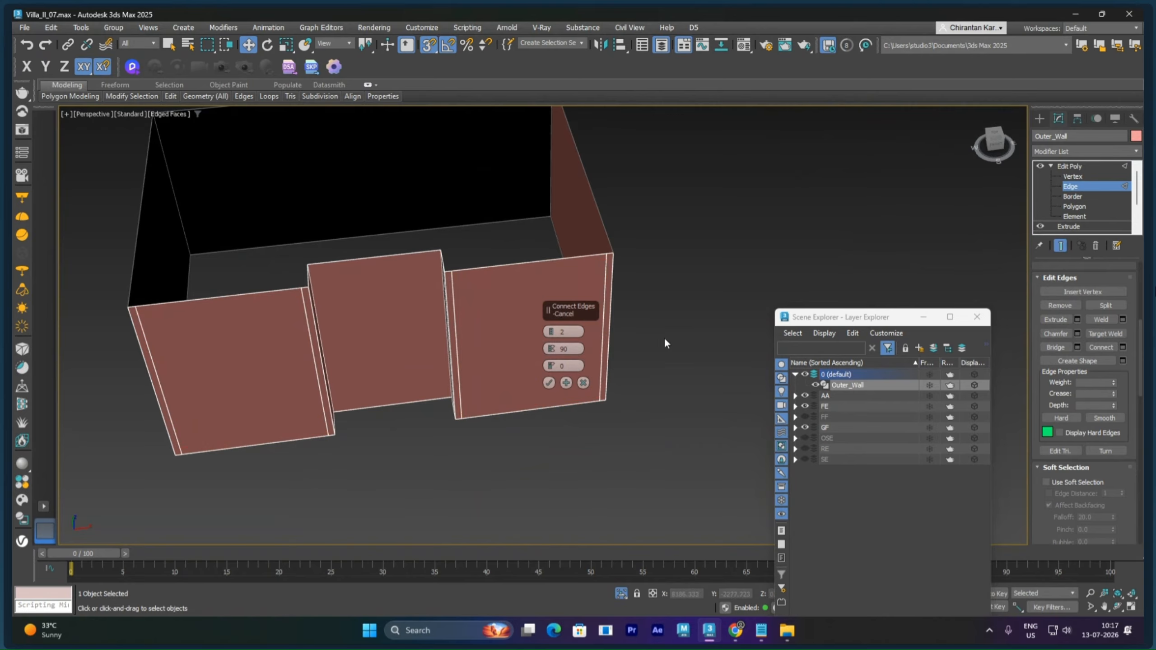
Connect the middle top and bottom edges of both projecting front walls with 1 segment, adding a vertical centre edge to each
left_click(532, 263)
left_click(528, 405, "ctrl")
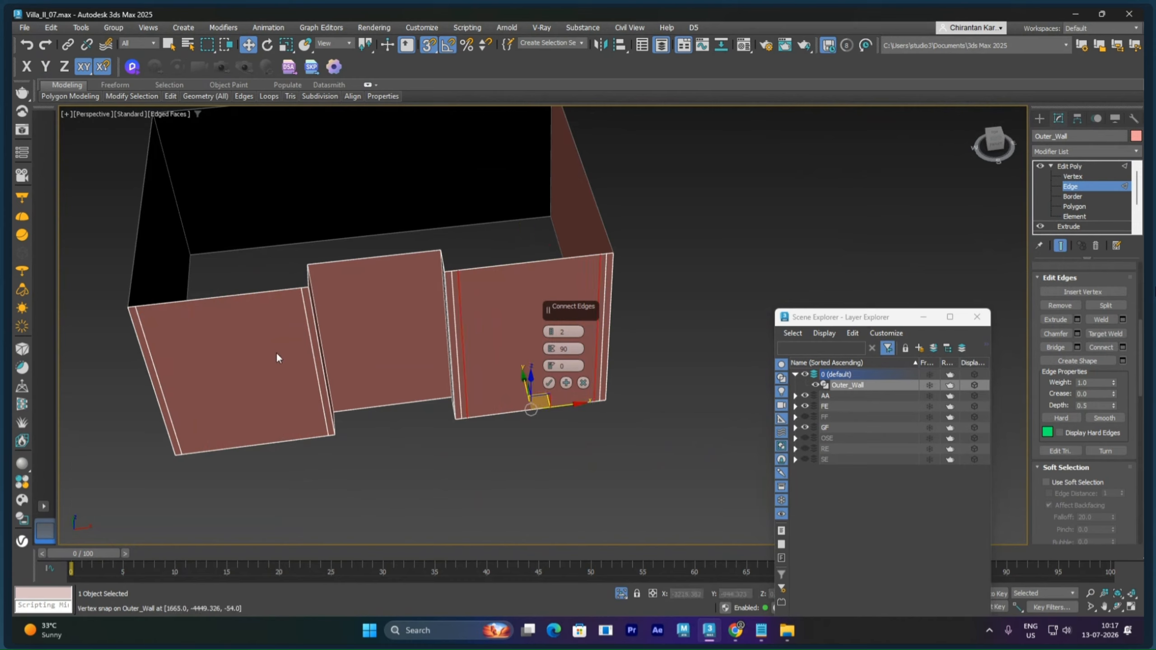
left_click(246, 445, "ctrl")
left_click(566, 332)
type("1")
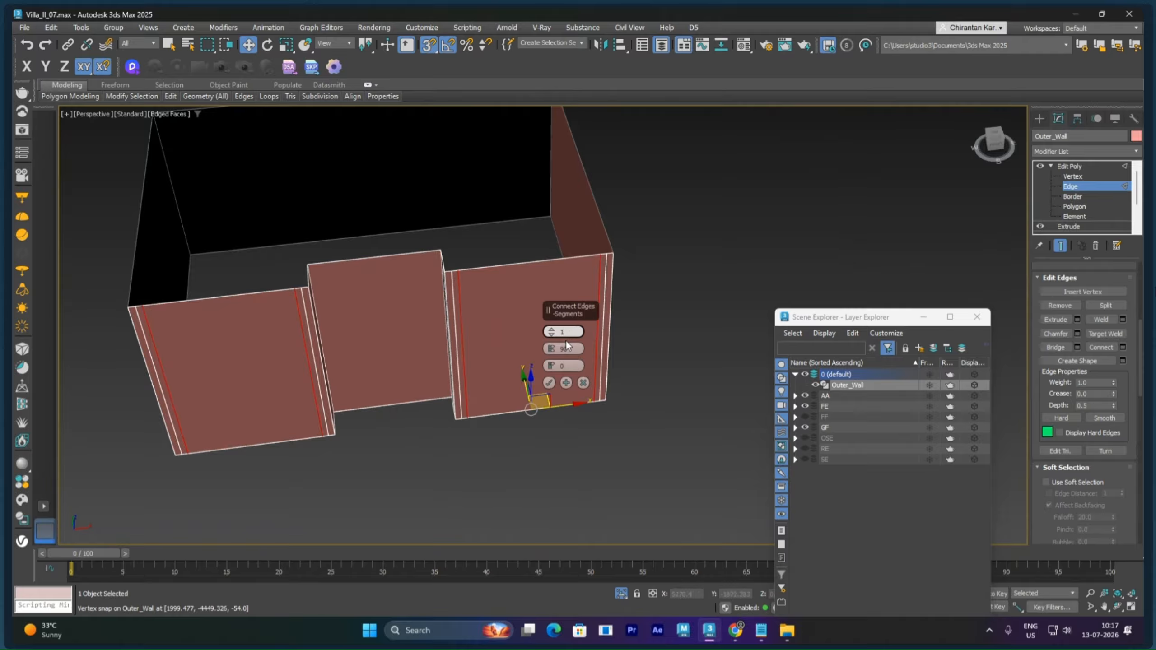
key("Return")
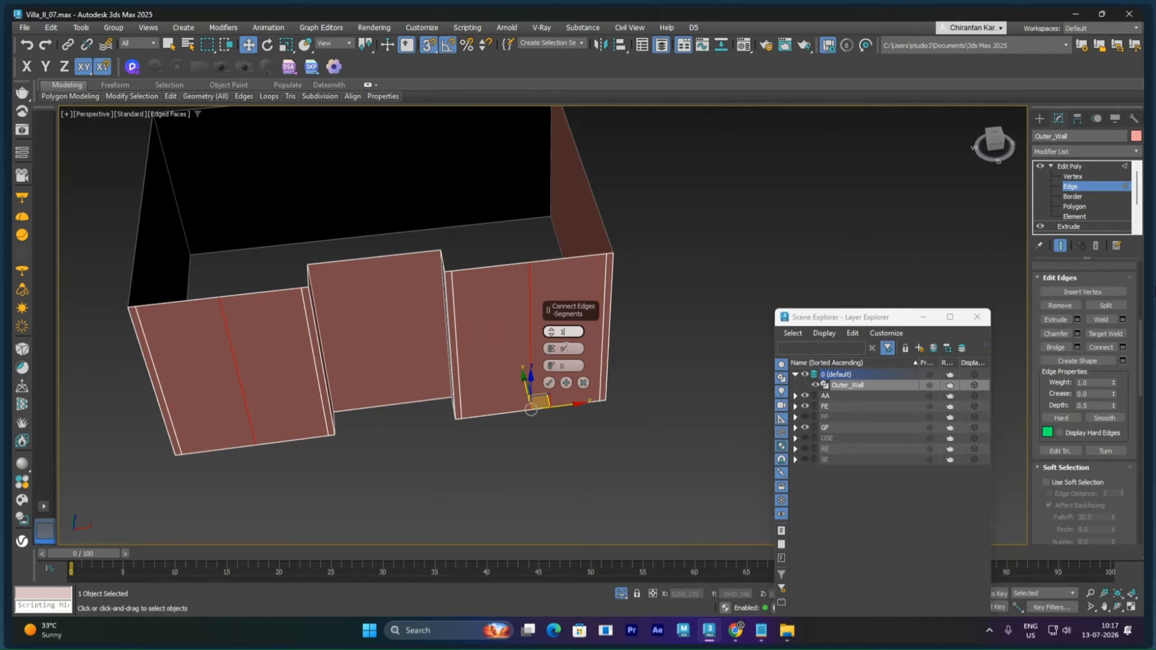
left_click(549, 383)
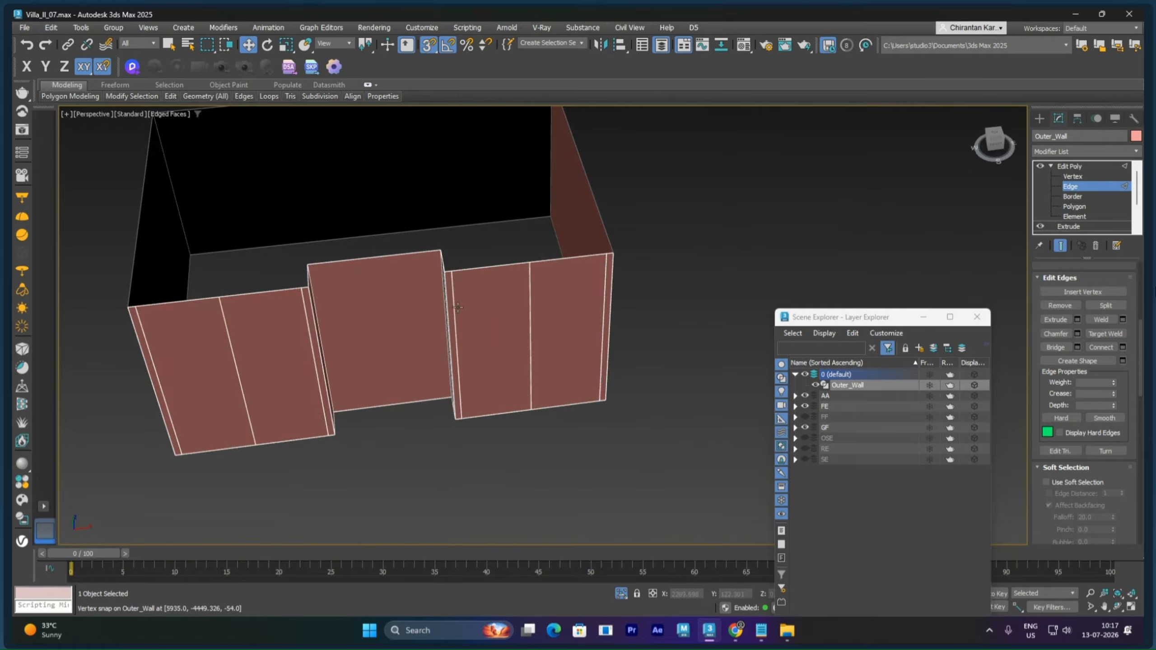
End the wall's isolation to bring back the elevation and section drawings, leave the Edge level and deselect the wall
scroll(458, 308, "down", 6)
middle_click_drag(465, 346, 484, 362, "alt")
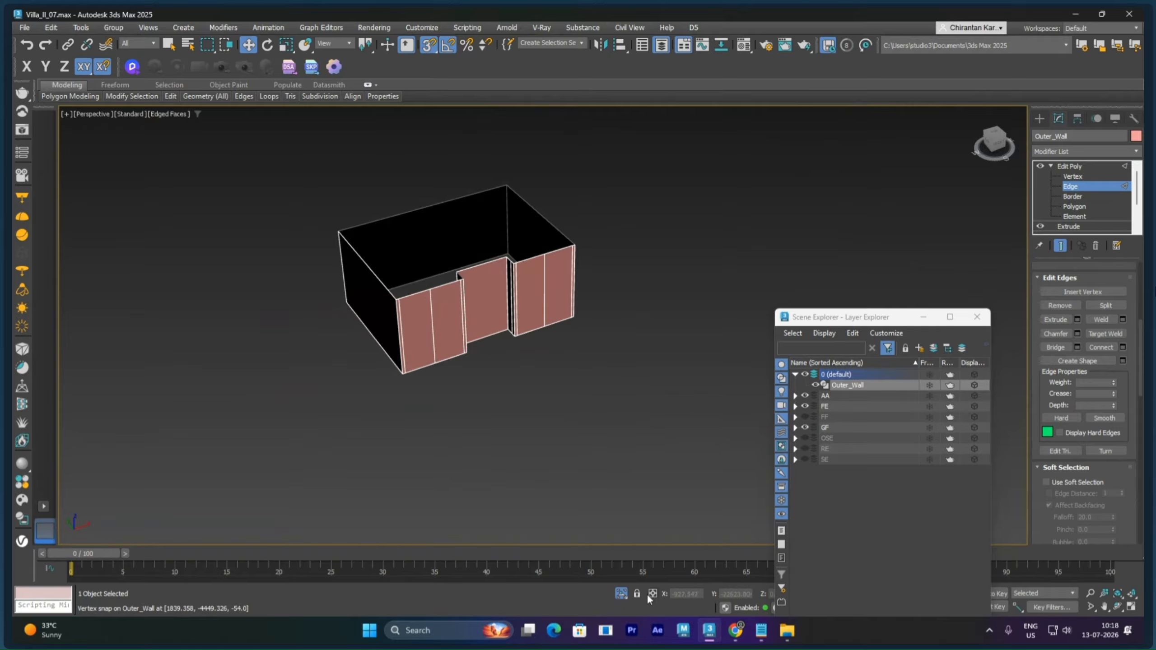
left_click(624, 597)
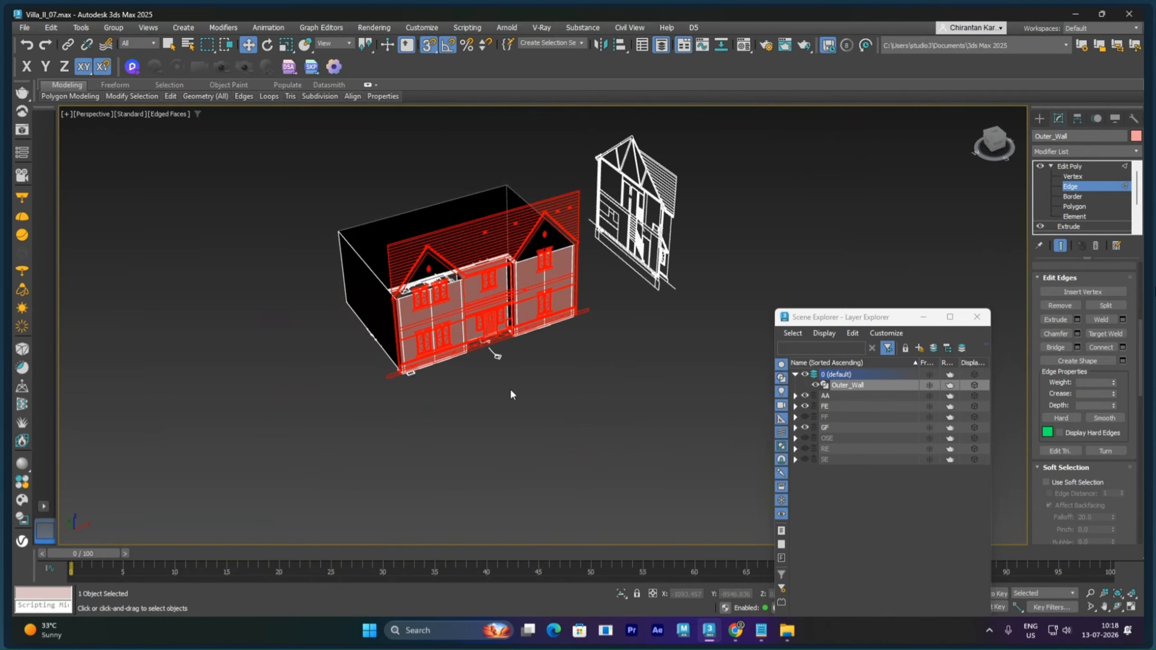
left_click(1070, 168)
left_click(646, 387)
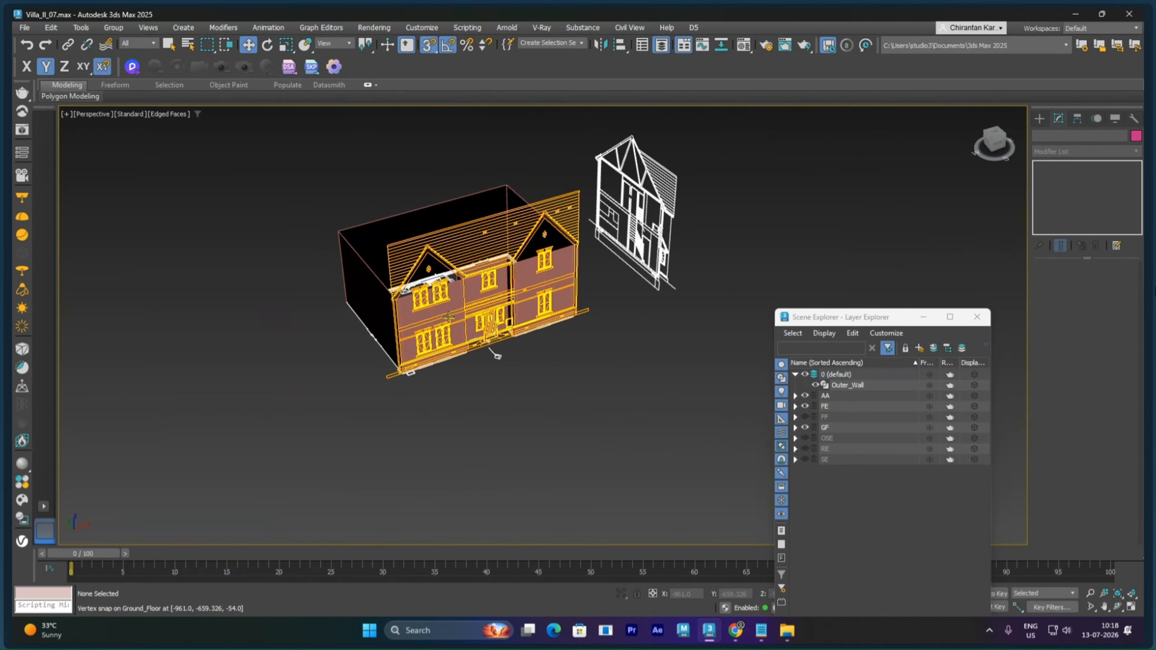
Reselect Outer_Wall and compare its new vertical edges and top corner with the gable and eaves lines in the front elevation
scroll(449, 315, "up", 5)
left_click(464, 285)
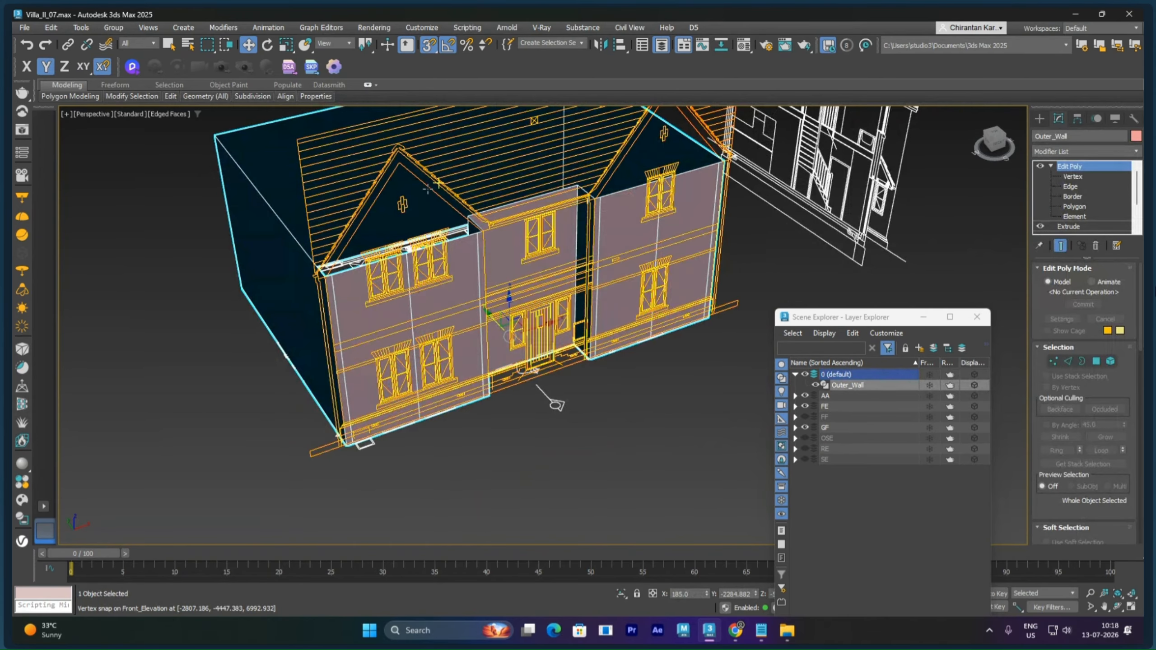
left_click(462, 313, "ctrl")
left_click(487, 406)
middle_click_drag(487, 406, 517, 431, "alt")
left_click(450, 279)
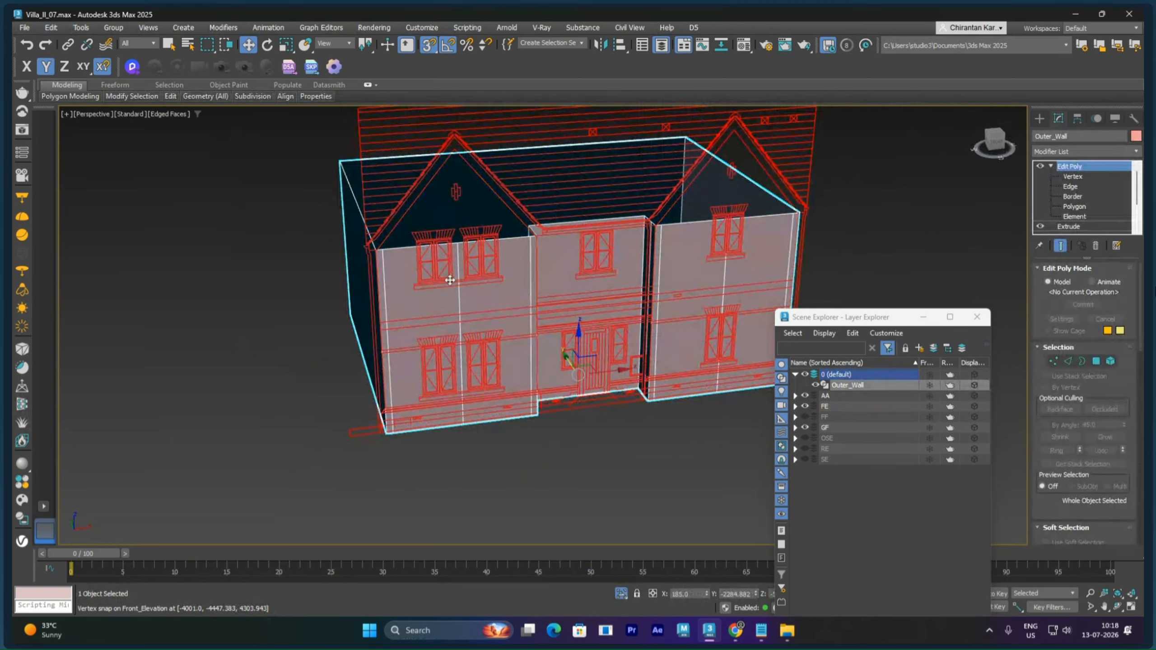
key("f")
scroll(378, 292, "up", 6)
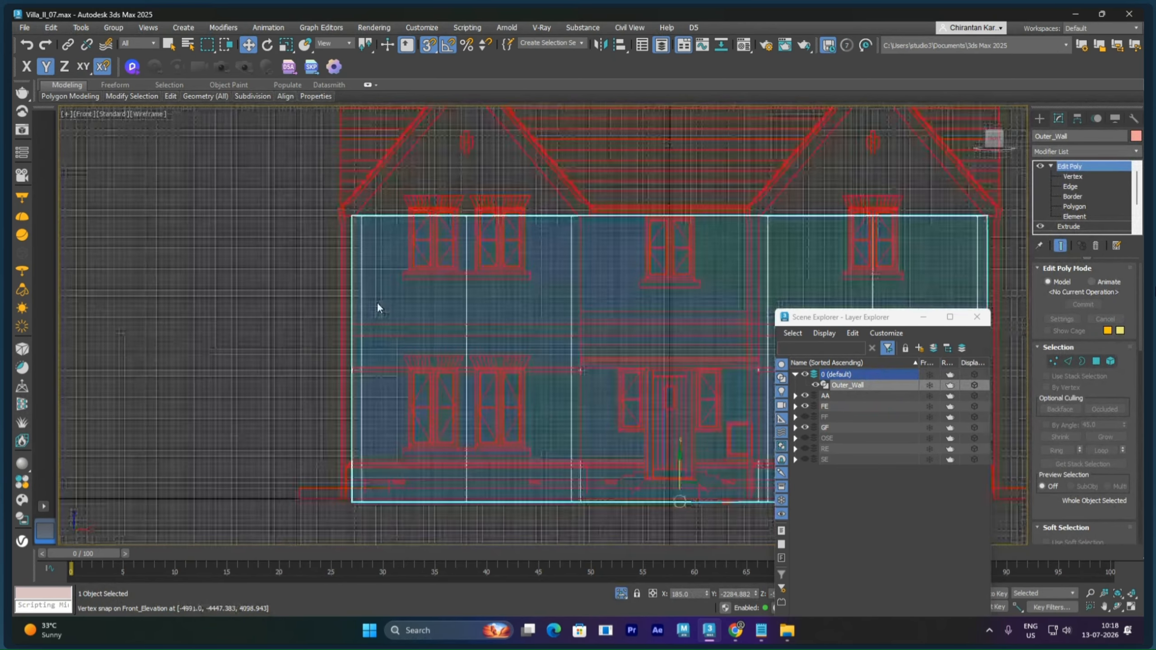
scroll(377, 258, "up", 2)
middle_click_drag(370, 225, 407, 365)
scroll(366, 263, "up", 2)
middle_click_drag(366, 263, 367, 332)
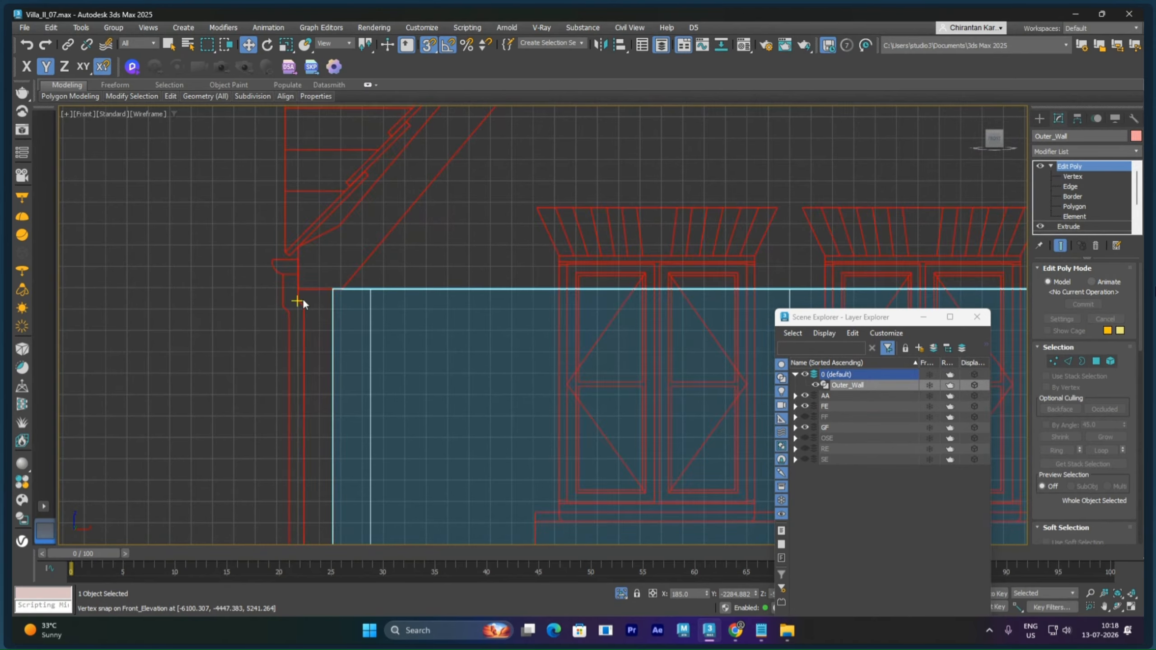
Raise the top centre vertex of Outer_Wall's right-hand projecting wall to the inner gable peak in the front elevation
middle_click_drag(329, 334, 553, 335)
scroll(420, 307, "down", 3)
scroll(431, 305, "down", 3)
scroll(476, 305, "up", 1)
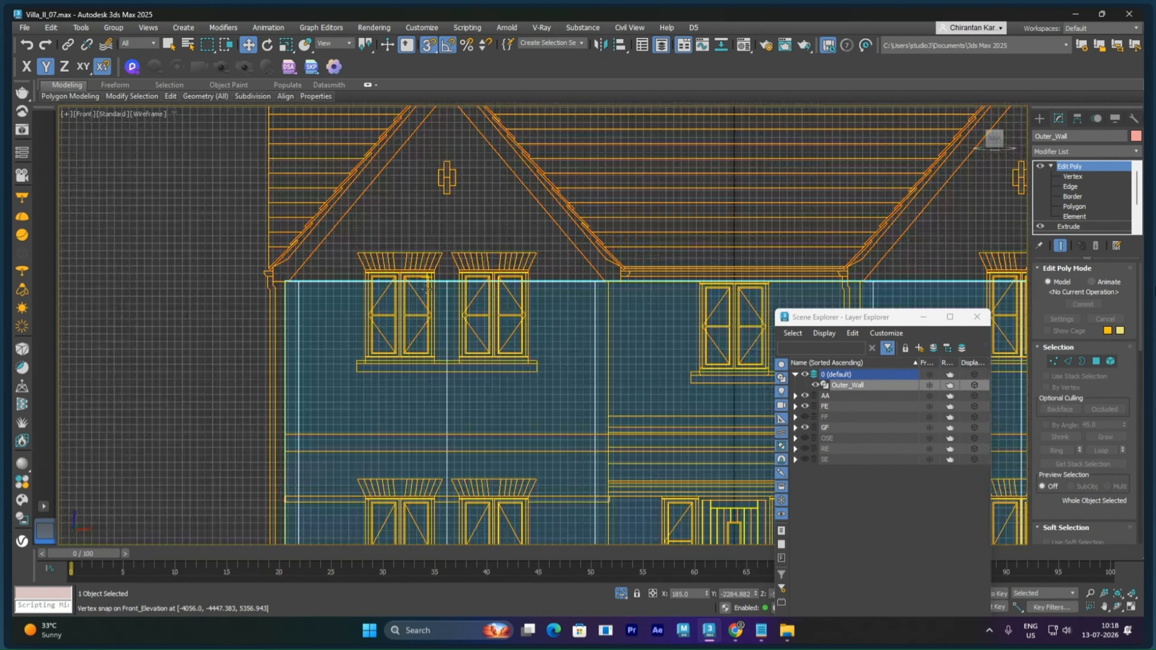
middle_click_drag(444, 286, 450, 348)
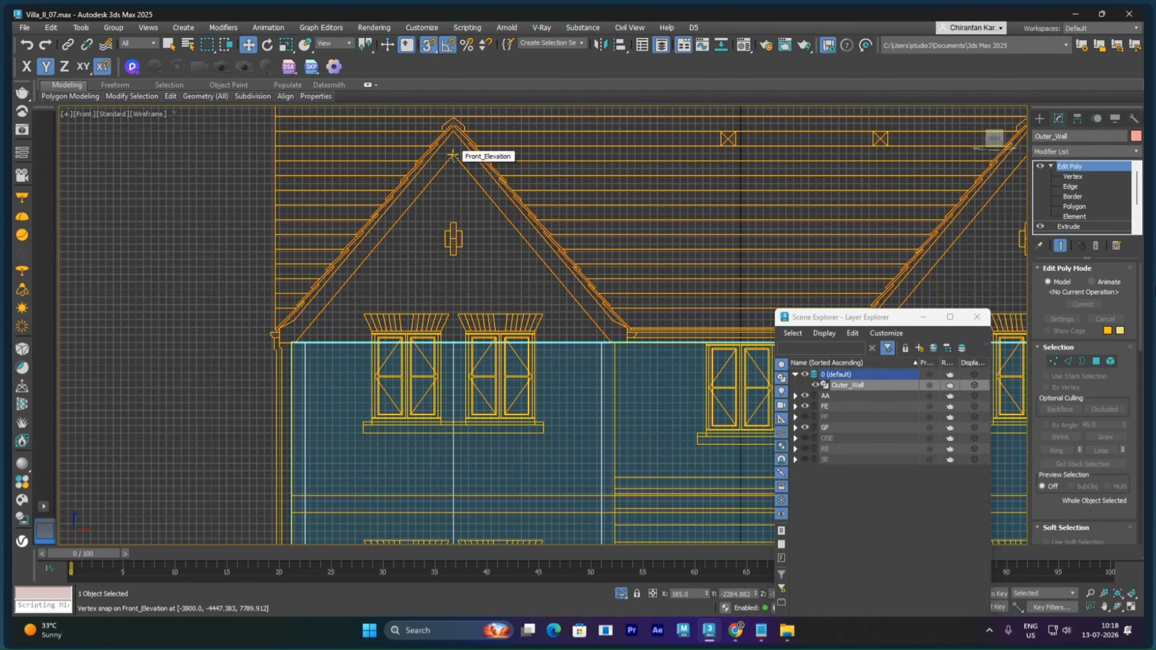
middle_click_drag(738, 286, 393, 251)
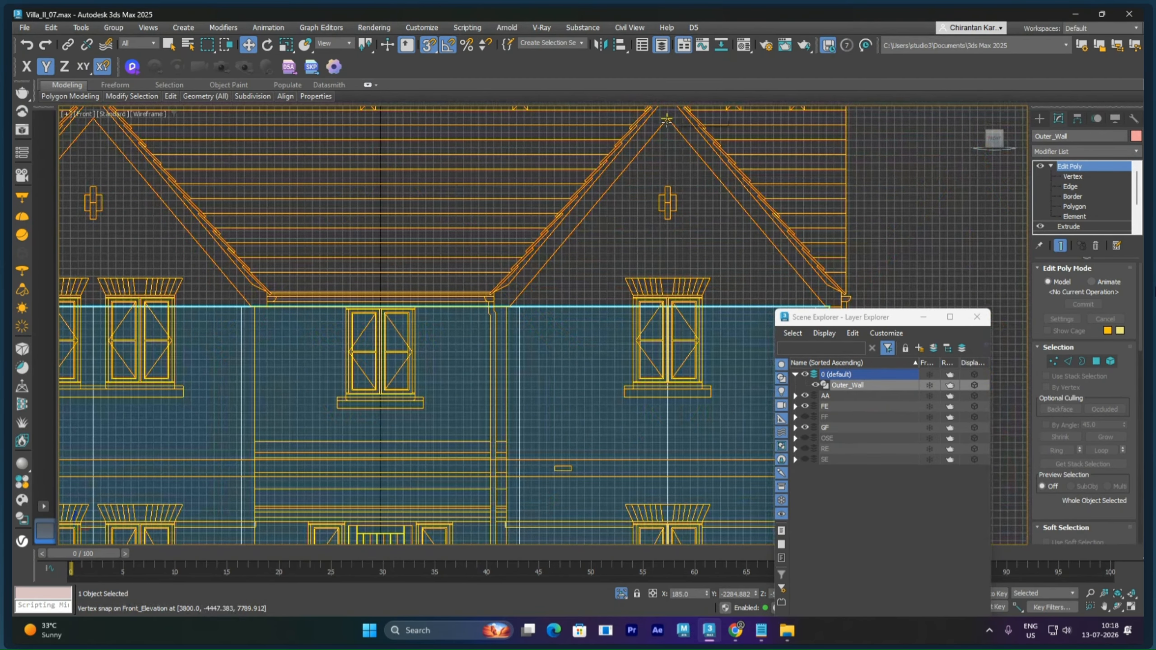
left_click(1073, 177)
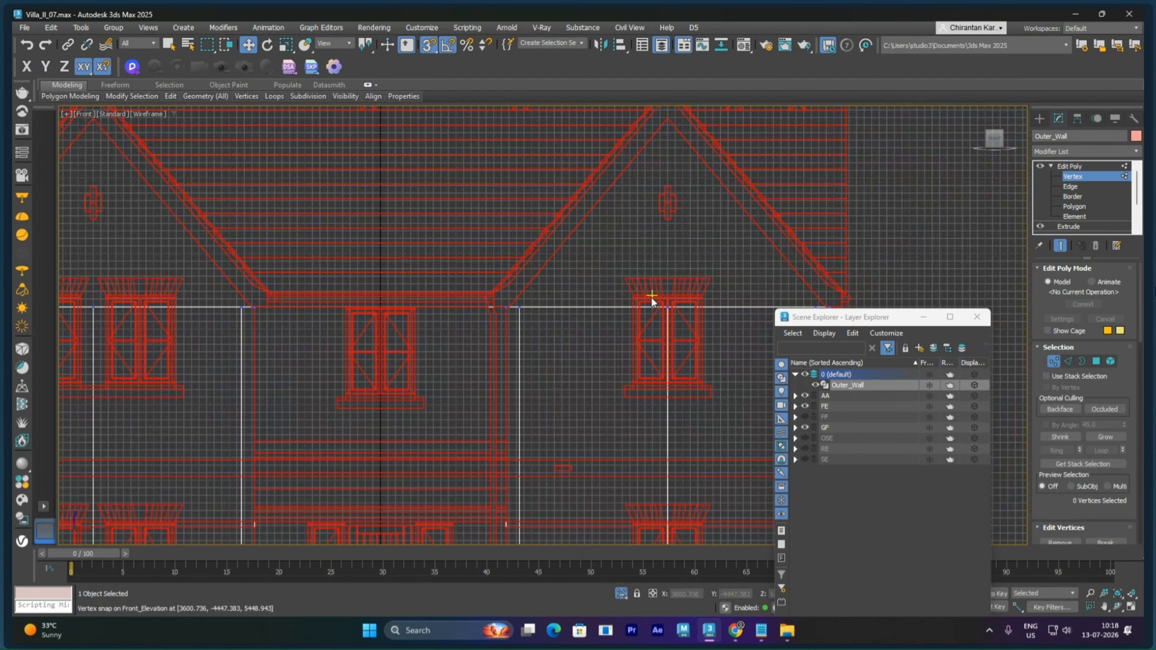
left_click_drag(674, 324, 681, 331)
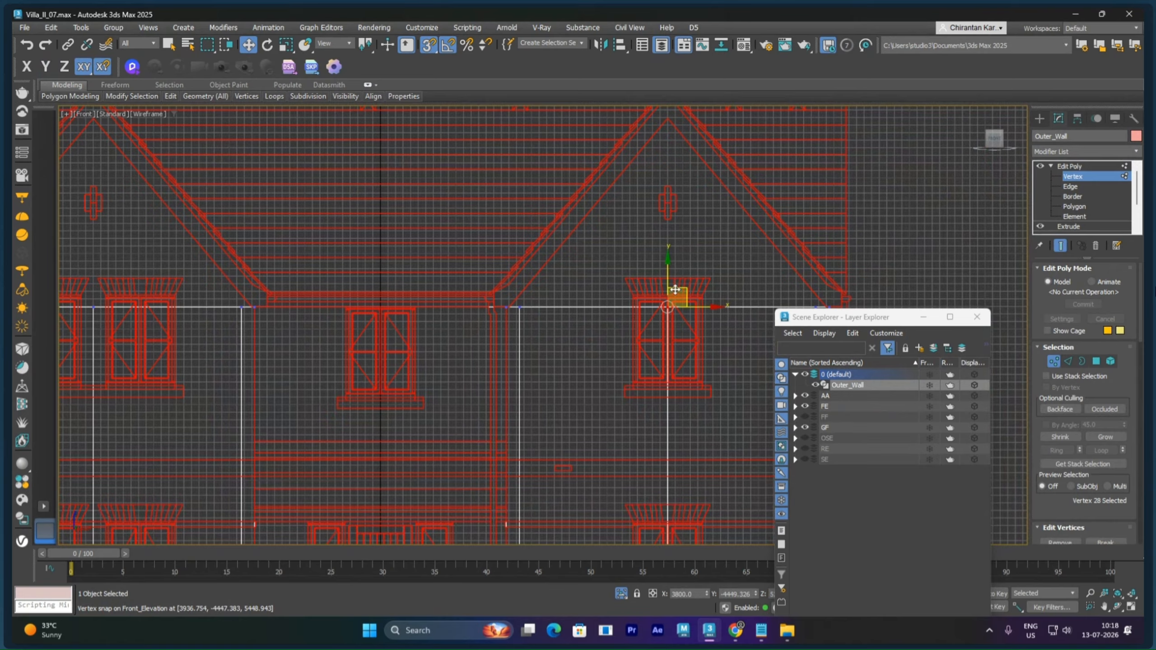
left_click_drag(670, 287, 667, 119)
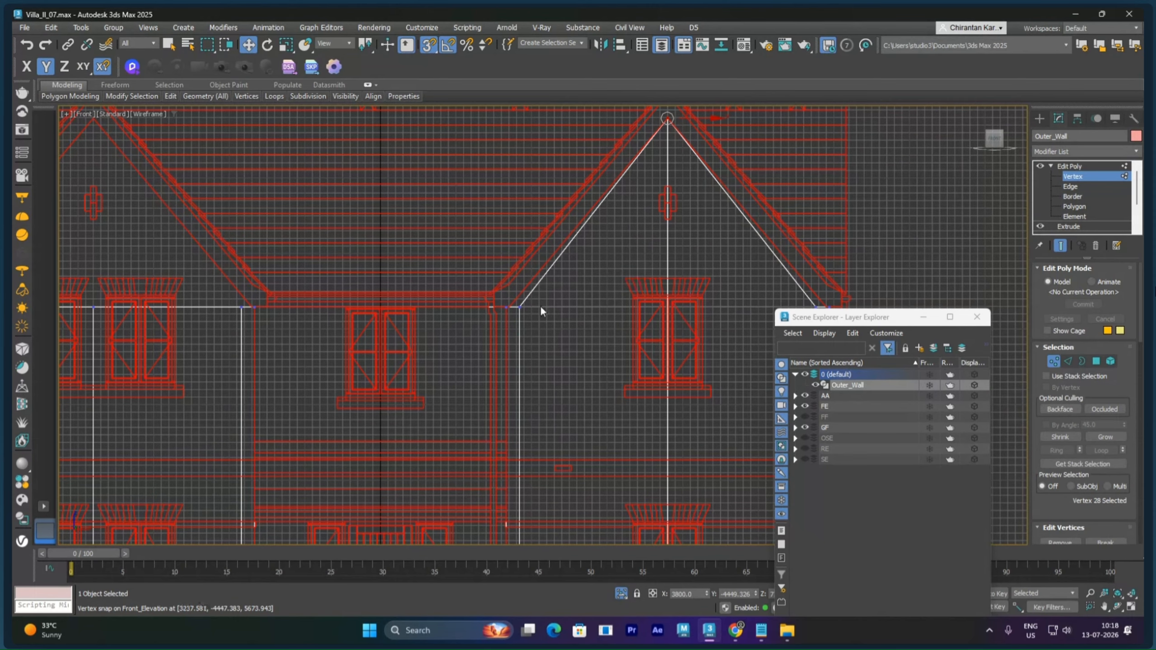
Snap the right gable's inner eaves vertex horizontally to the foot of the gable line and align its base vertex beneath it
scroll(540, 305, "up", 10)
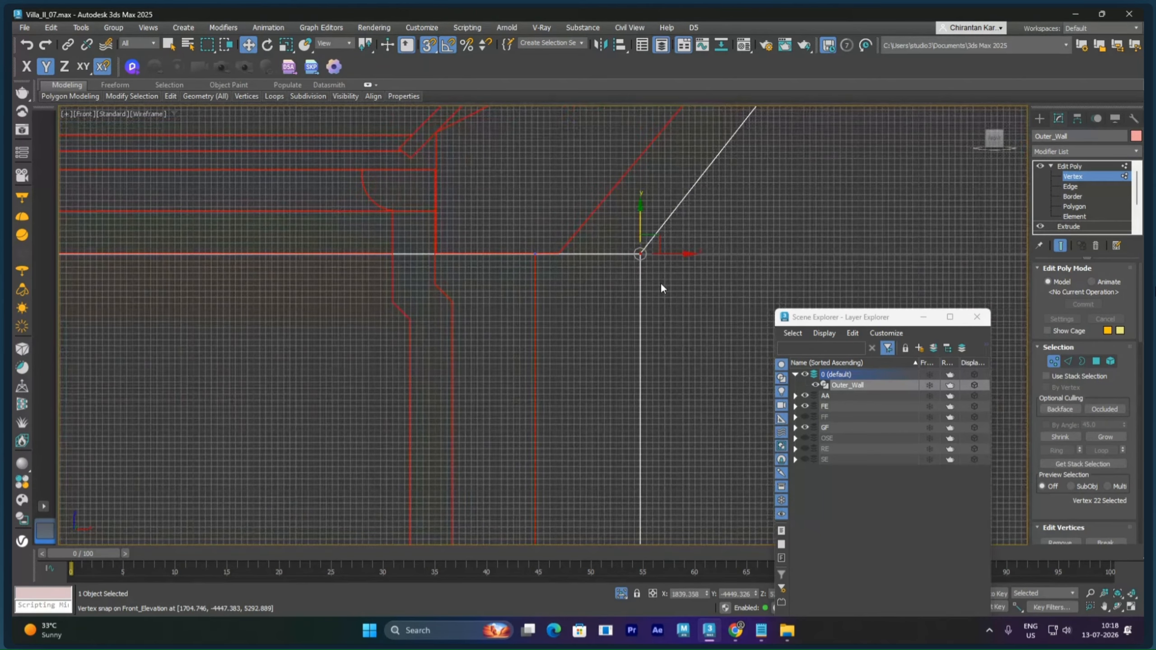
left_click_drag(661, 254, 577, 256)
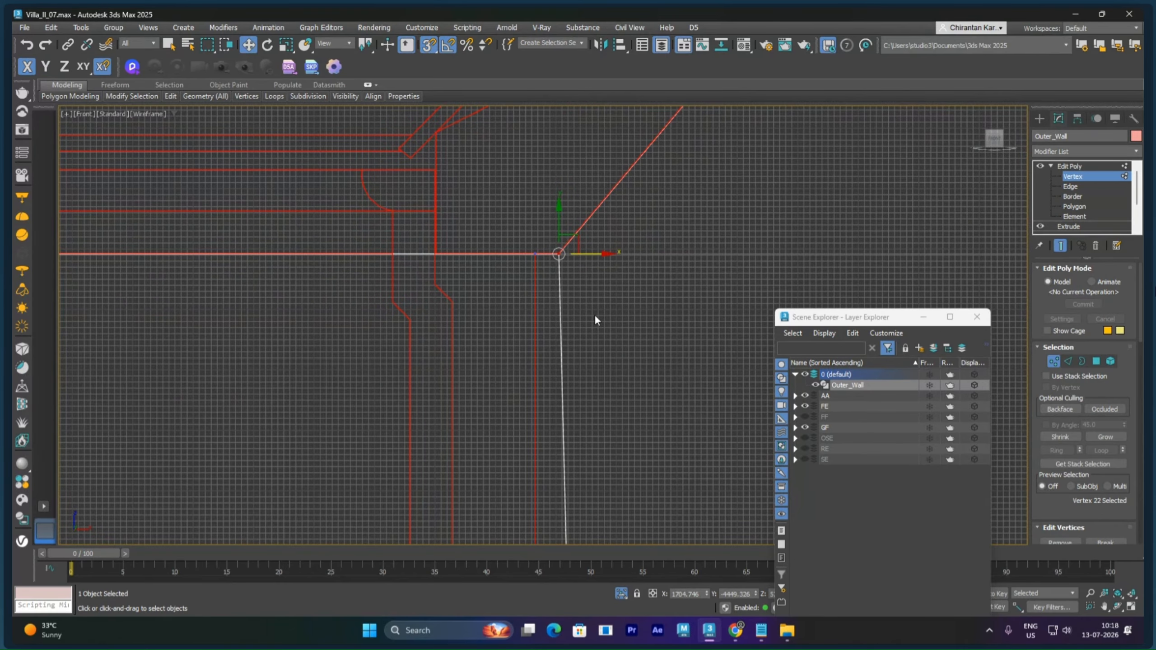
scroll(605, 331, "down", 8)
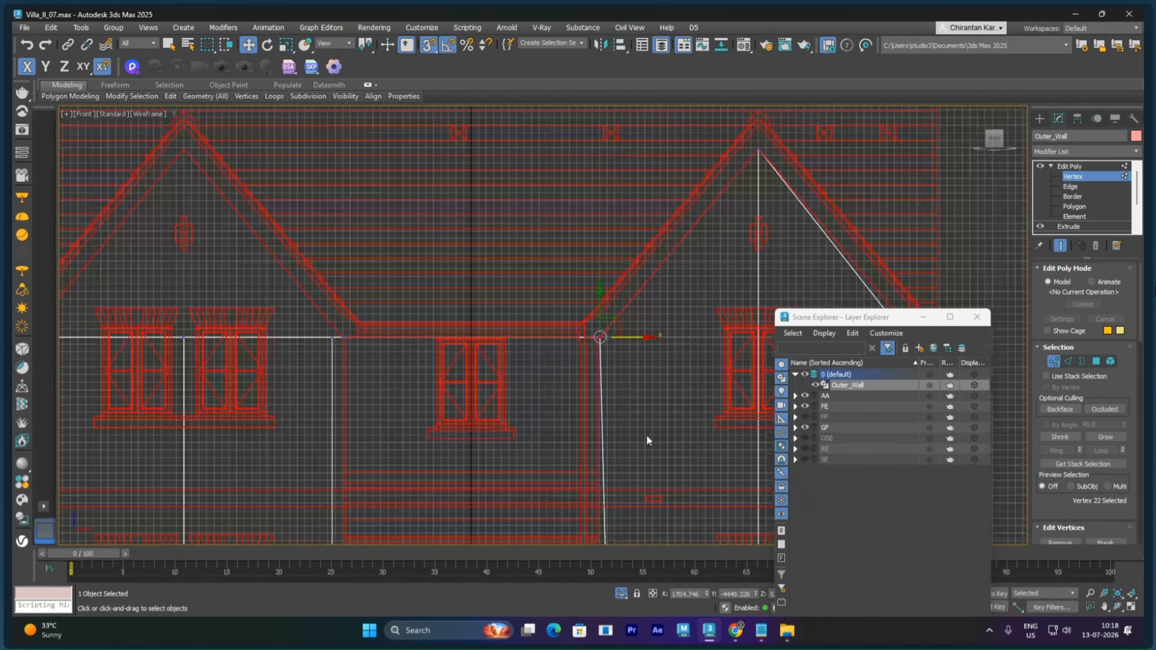
middle_click_drag(647, 434, 672, 260)
scroll(641, 362, "up", 4)
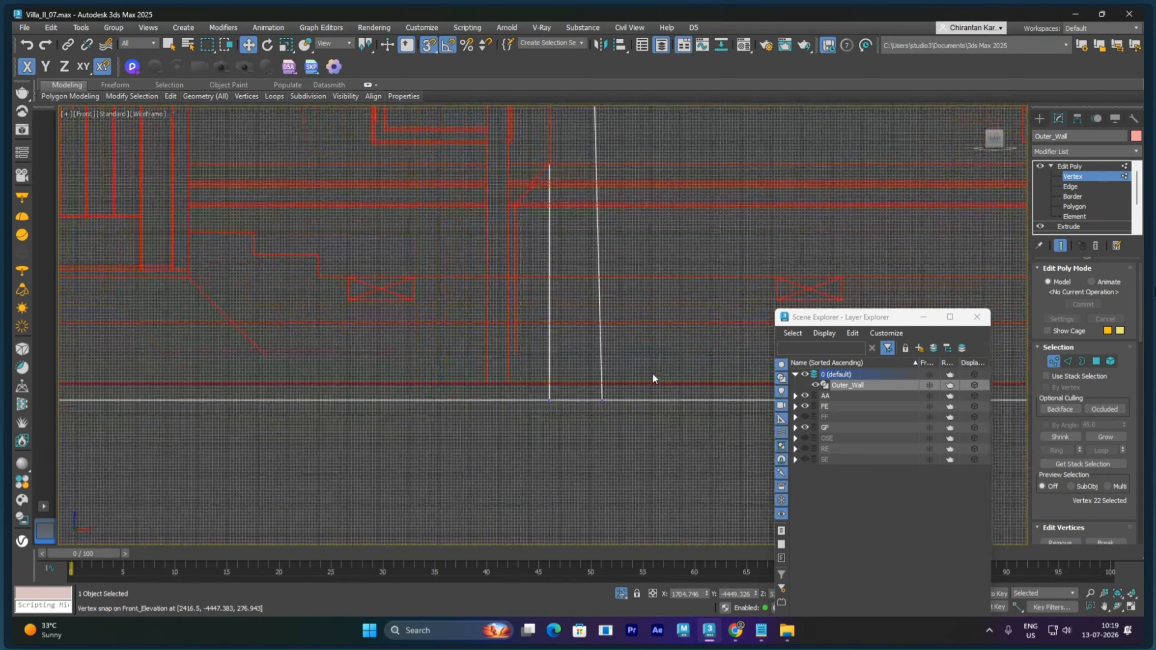
scroll(652, 373, "down", 3)
scroll(652, 374, "down", 5)
scroll(660, 398, "up", 1)
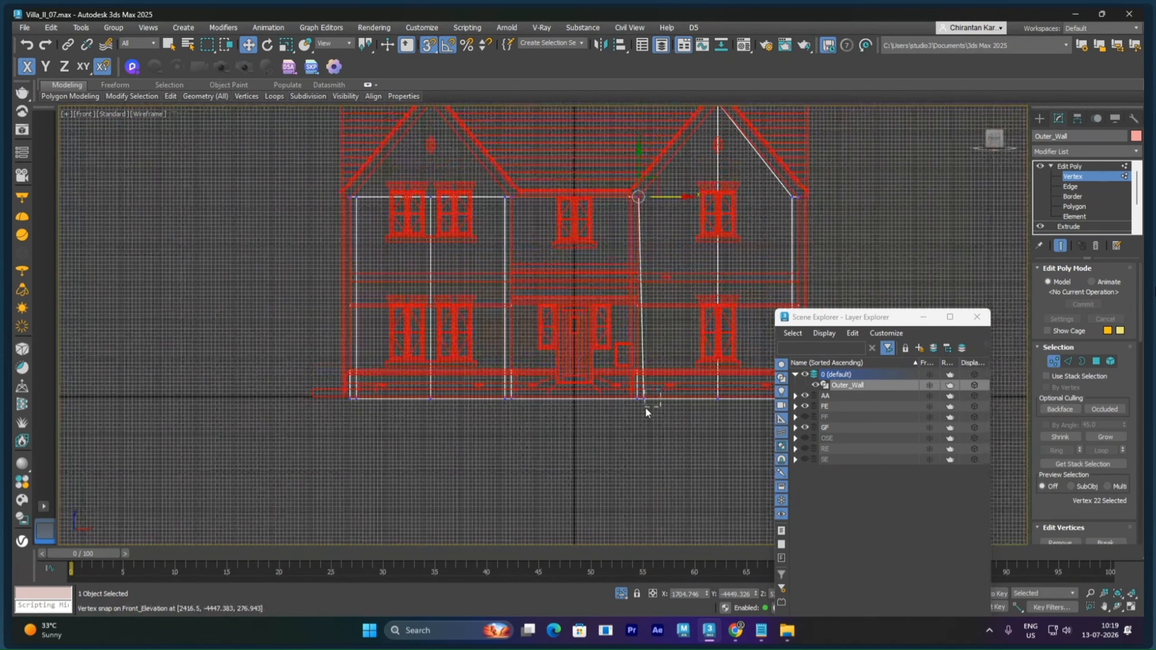
left_click_drag(645, 407, 640, 303)
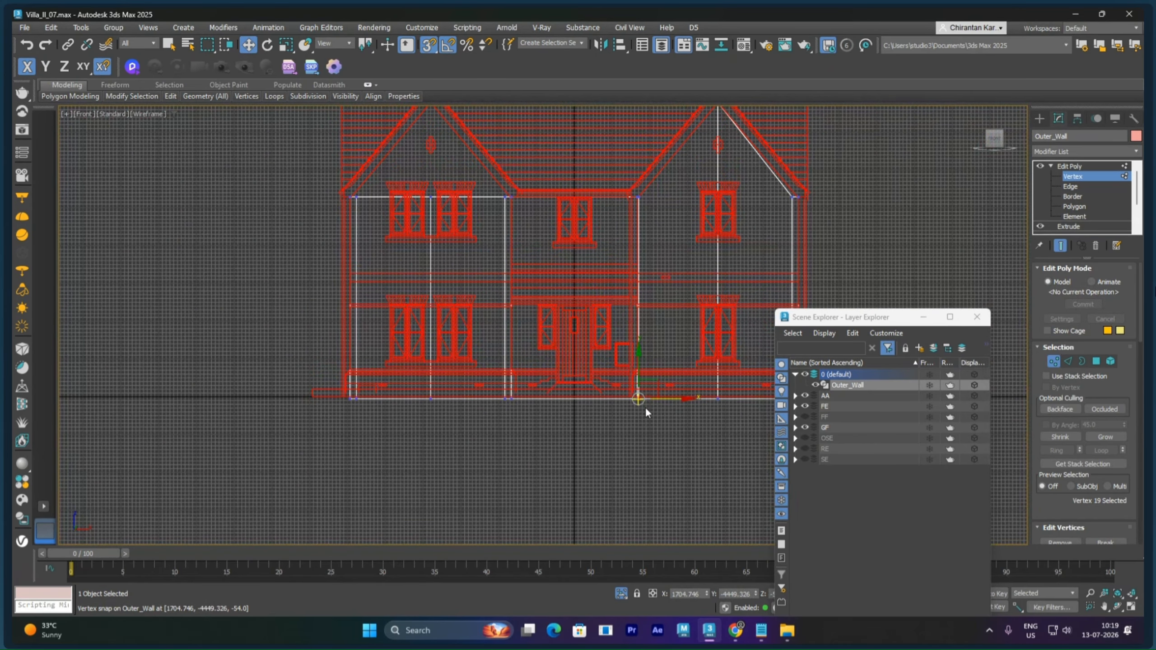
Snap the right gable's outer eaves vertex to the gable line's outer foot, align its base vertex beneath it and clear the vertex selection
middle_click_drag(667, 335, 602, 342)
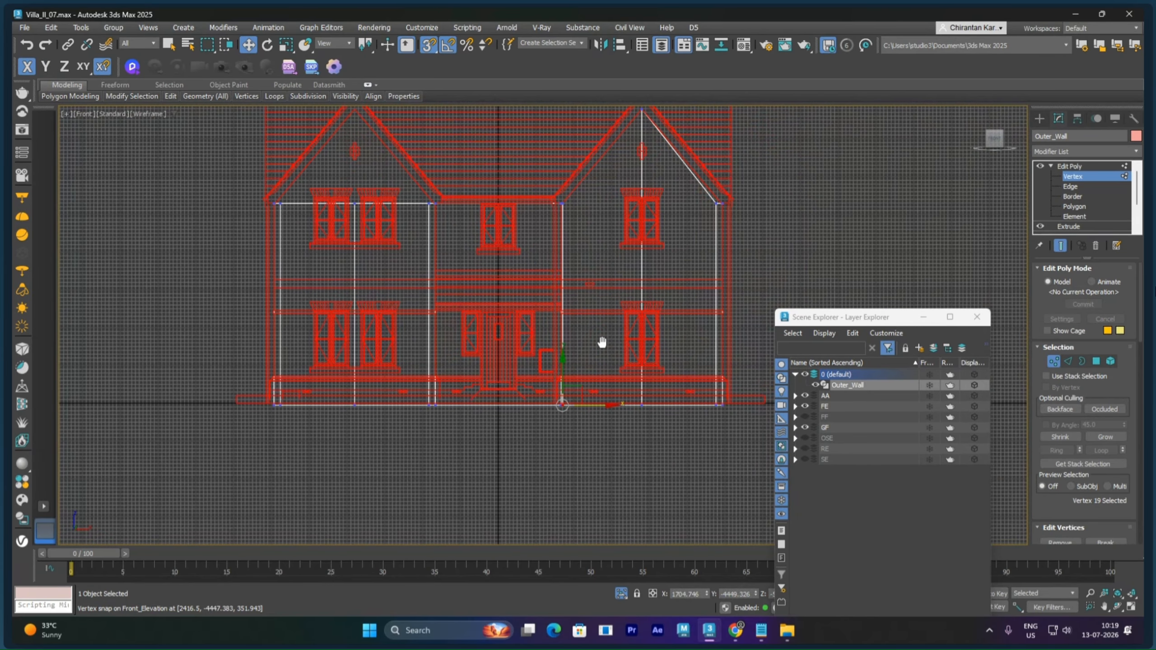
left_click_drag(578, 287, 694, 288)
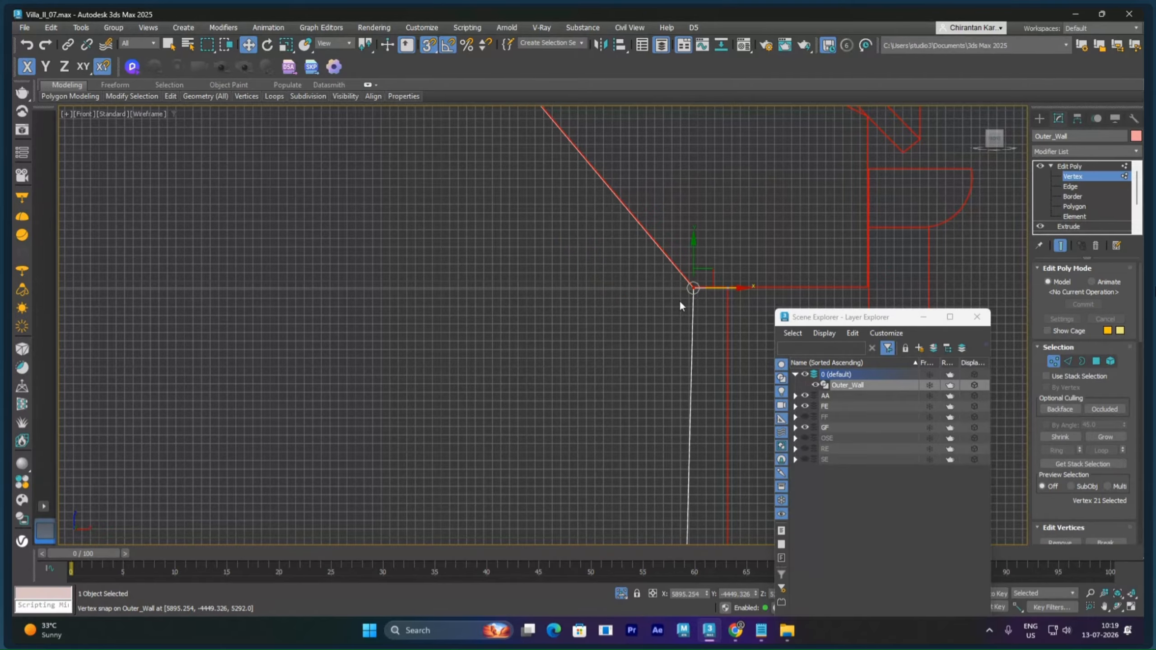
scroll(676, 357, "down", 5)
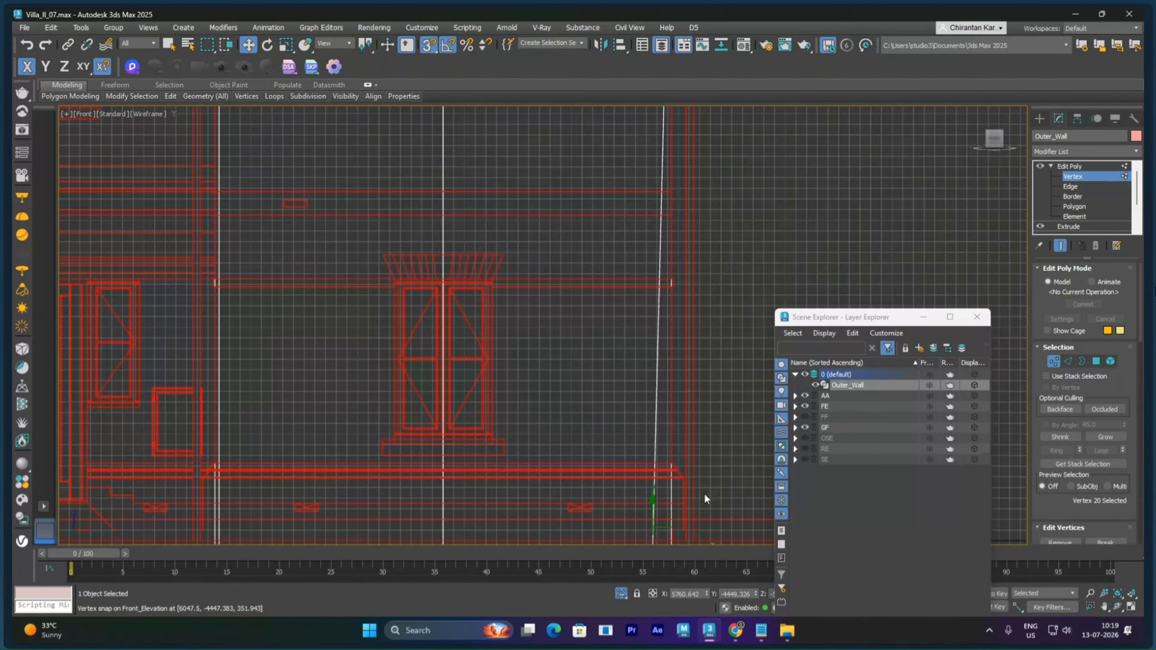
left_click_drag(704, 529, 677, 127)
left_click(763, 232)
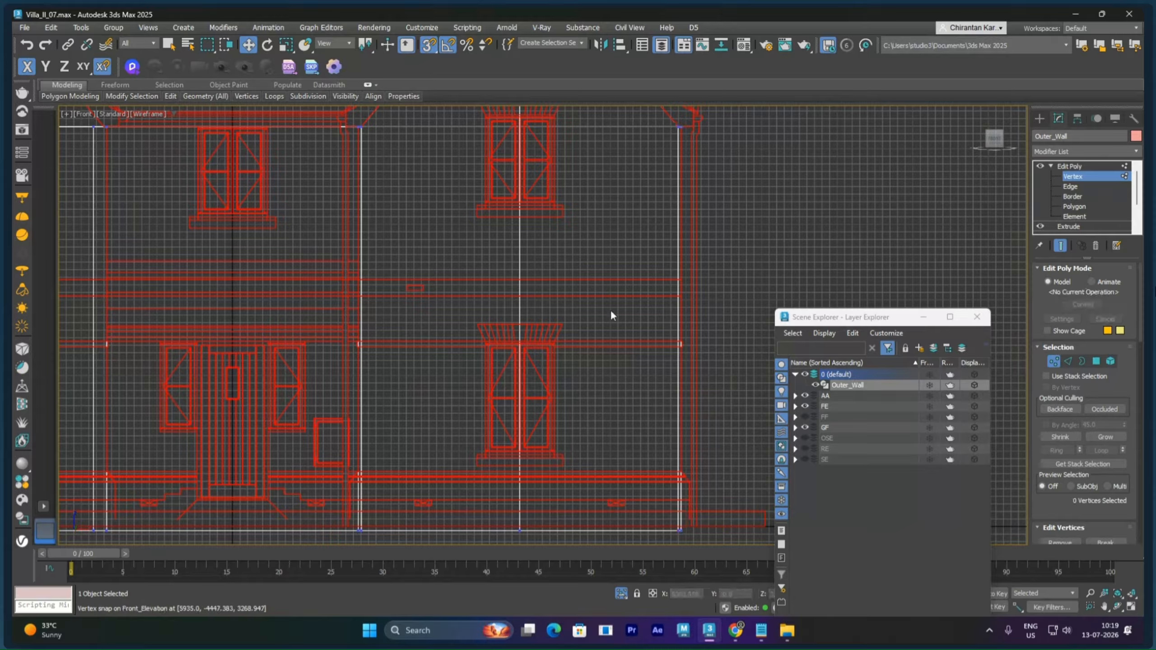
Move the inner vertical edge of the left projecting wall horizontally to the inner foot of the left gable line
scroll(502, 333, "down", 5)
middle_click_drag(449, 322, 584, 322)
scroll(515, 247, "up", 10)
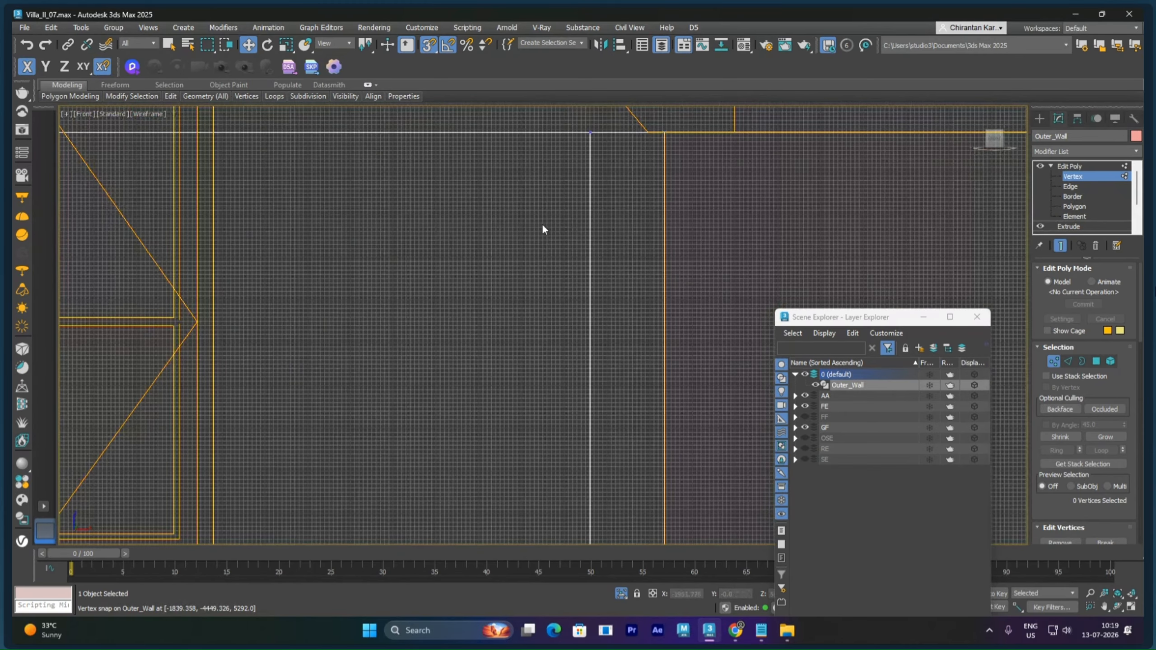
middle_click_drag(543, 223, 546, 324)
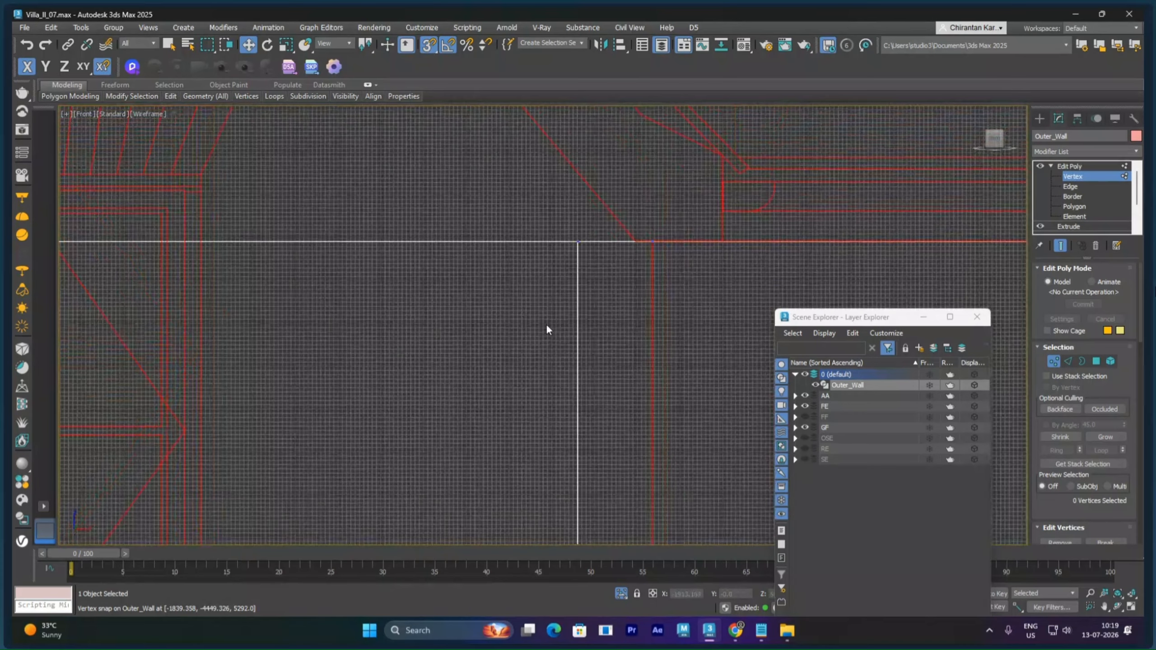
key("2")
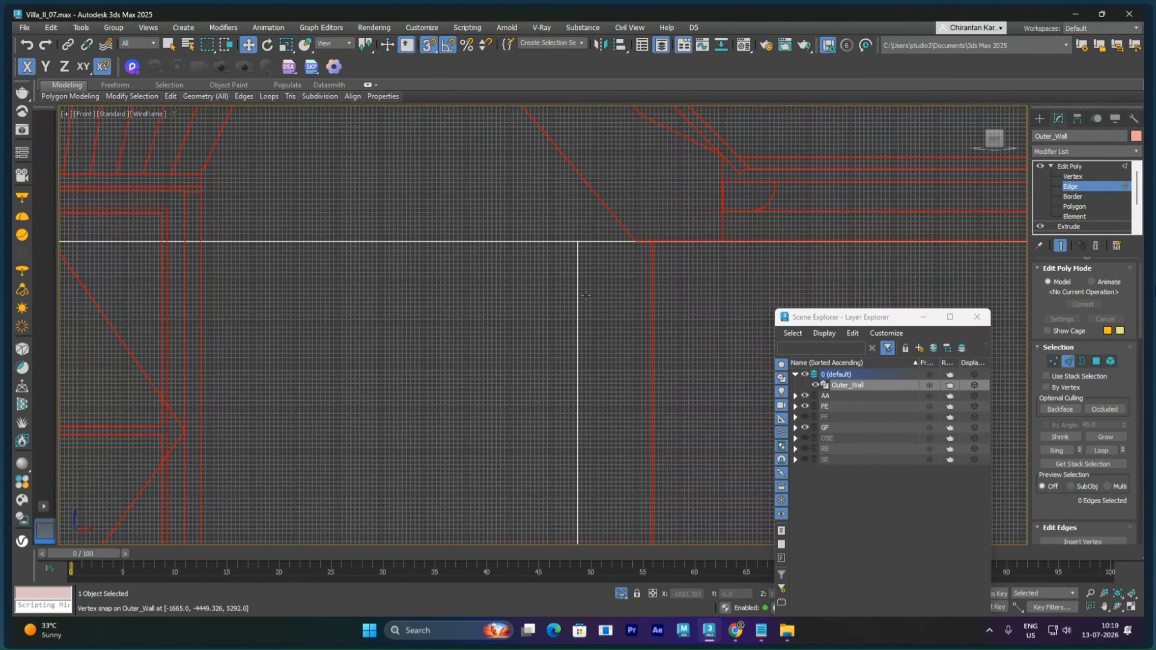
left_click(579, 305)
left_click_drag(576, 296, 636, 242)
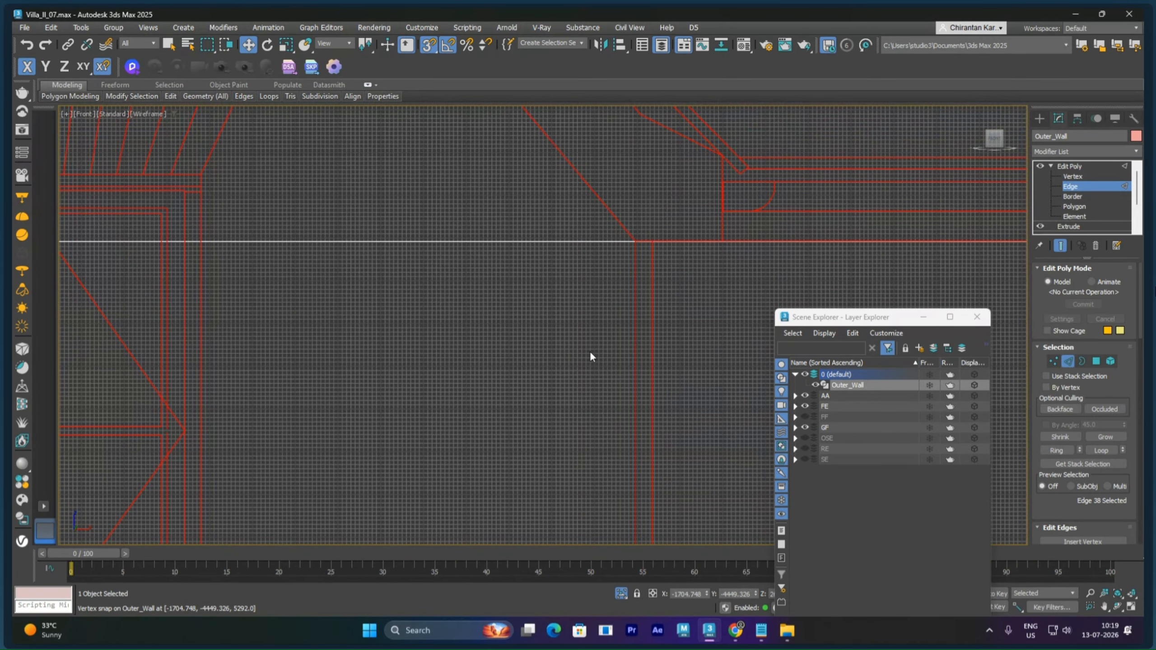
Move the outer vertical edge of the left projecting wall horizontally to the outer foot of the left gable line
scroll(364, 360, "down", 5)
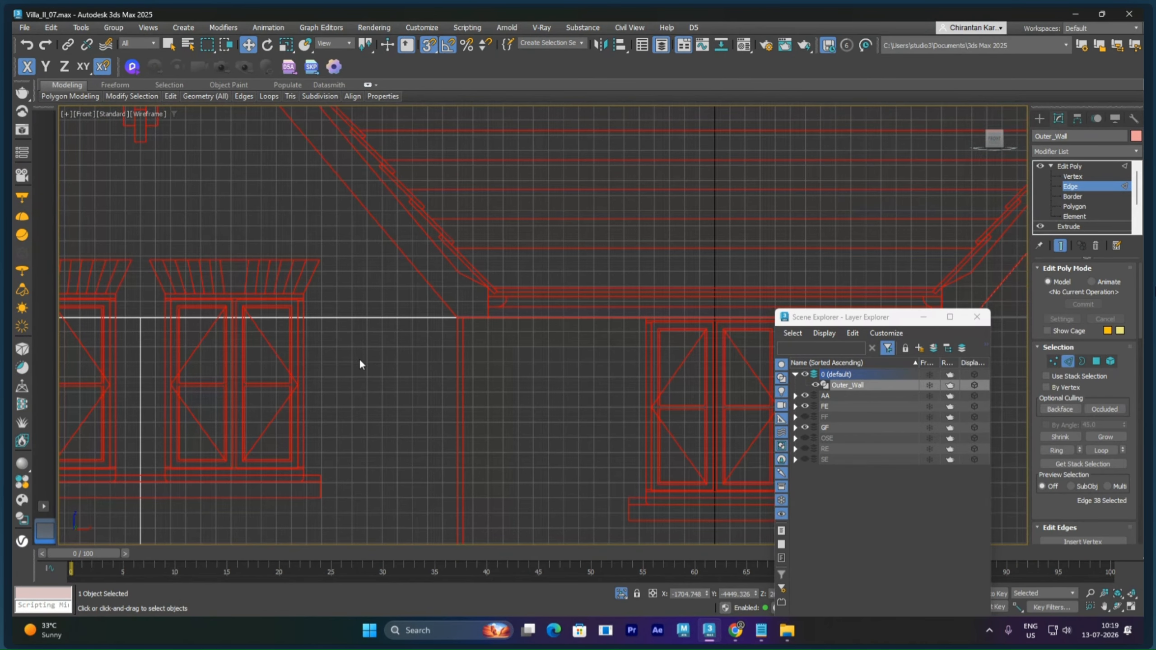
middle_click_drag(371, 361, 643, 331)
middle_click_drag(506, 351, 904, 343)
scroll(516, 350, "up", 8)
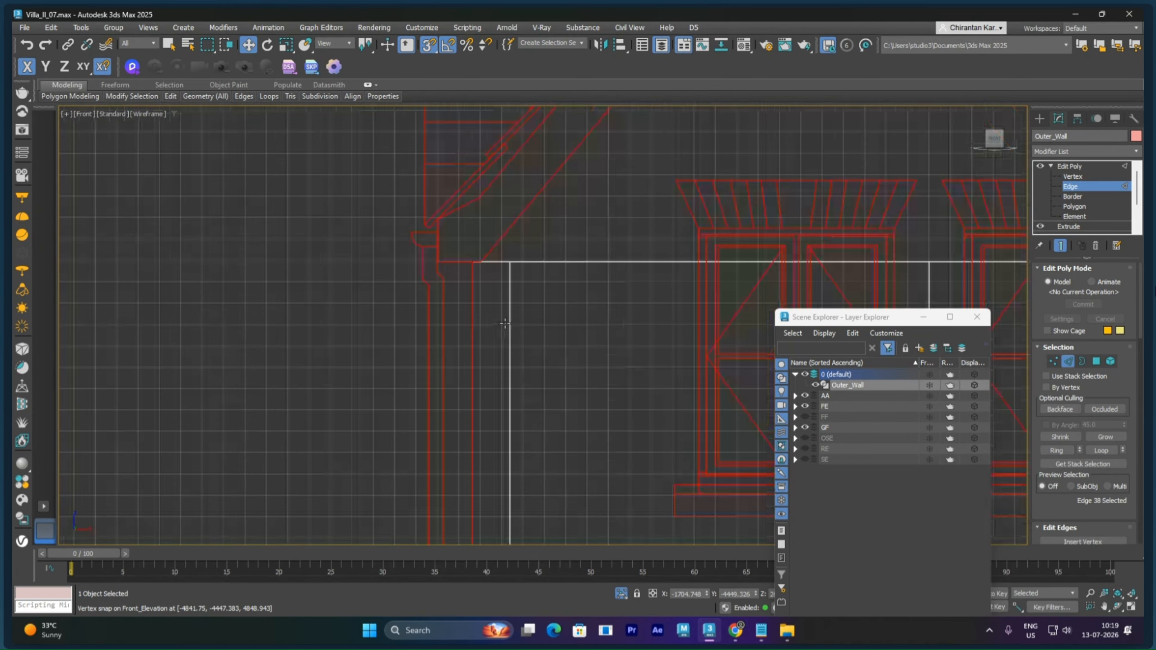
left_click(596, 375)
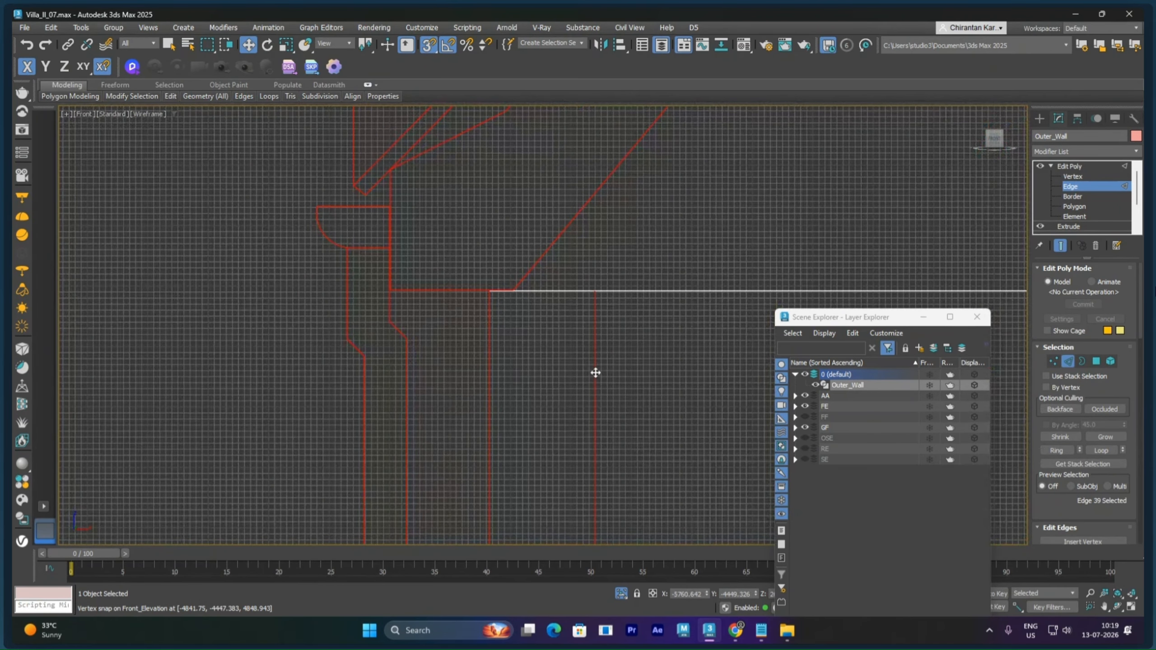
left_click_drag(595, 373, 519, 287)
scroll(596, 378, "down", 3)
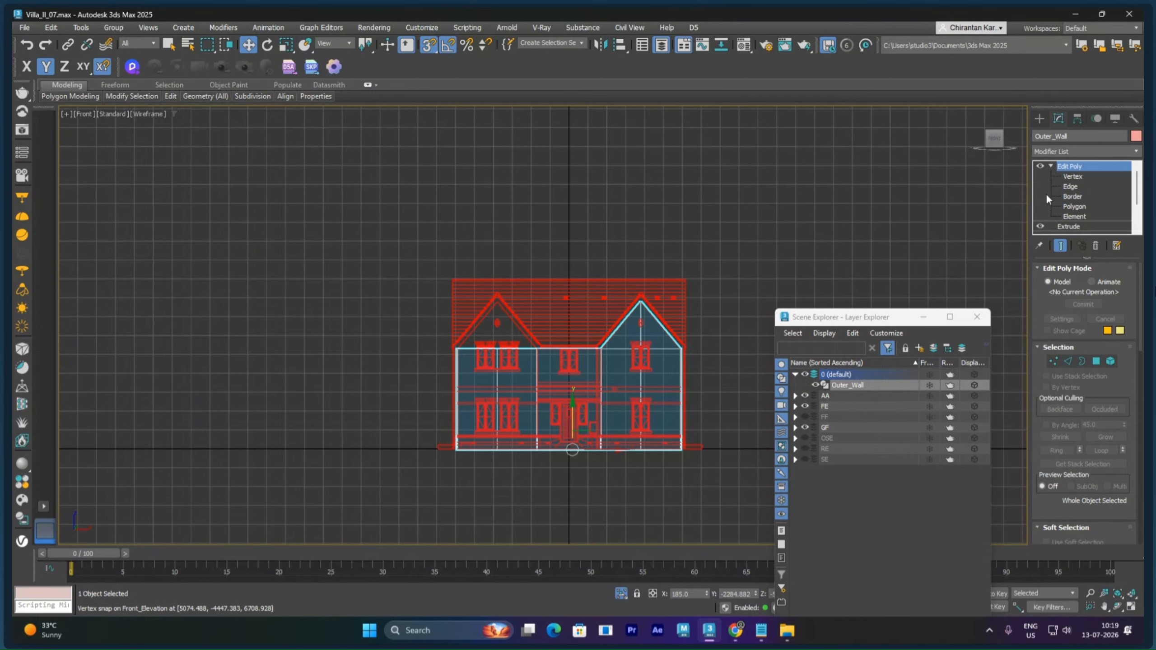
Raise the left projecting wall's top centre vertex to the inner gable peak in the front elevation and leave the Vertex level
left_click(1073, 177)
scroll(542, 356, "up", 10)
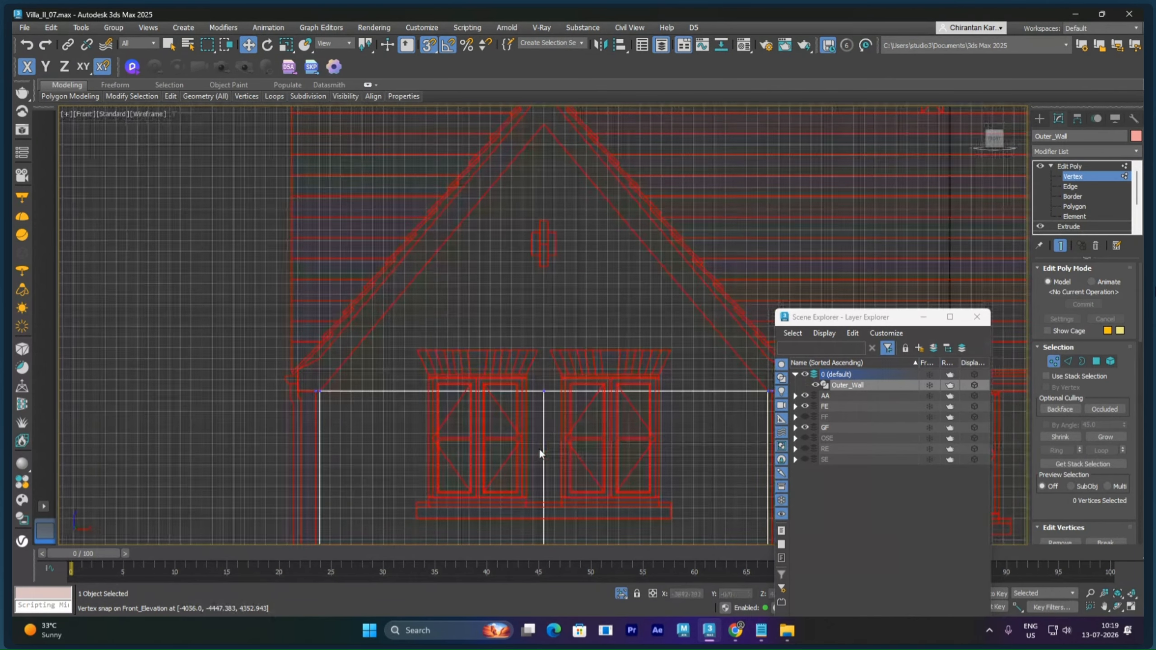
left_click_drag(529, 368, 557, 402)
middle_click_drag(555, 378, 570, 446)
left_click_drag(560, 429, 565, 194)
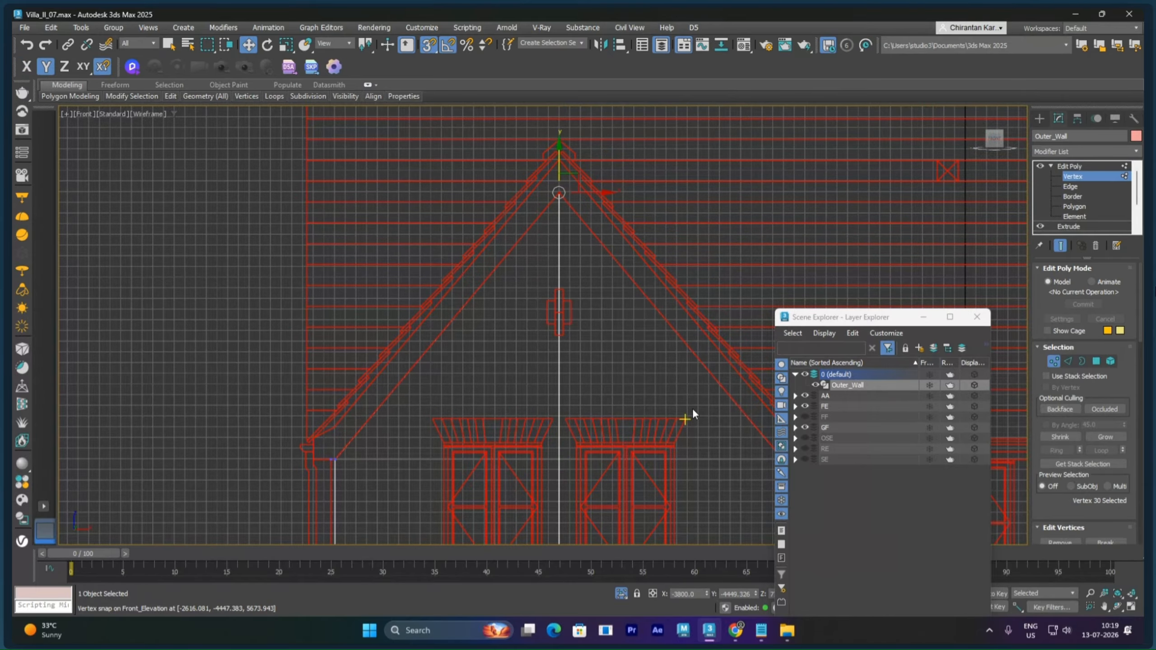
scroll(691, 415, "down", 10)
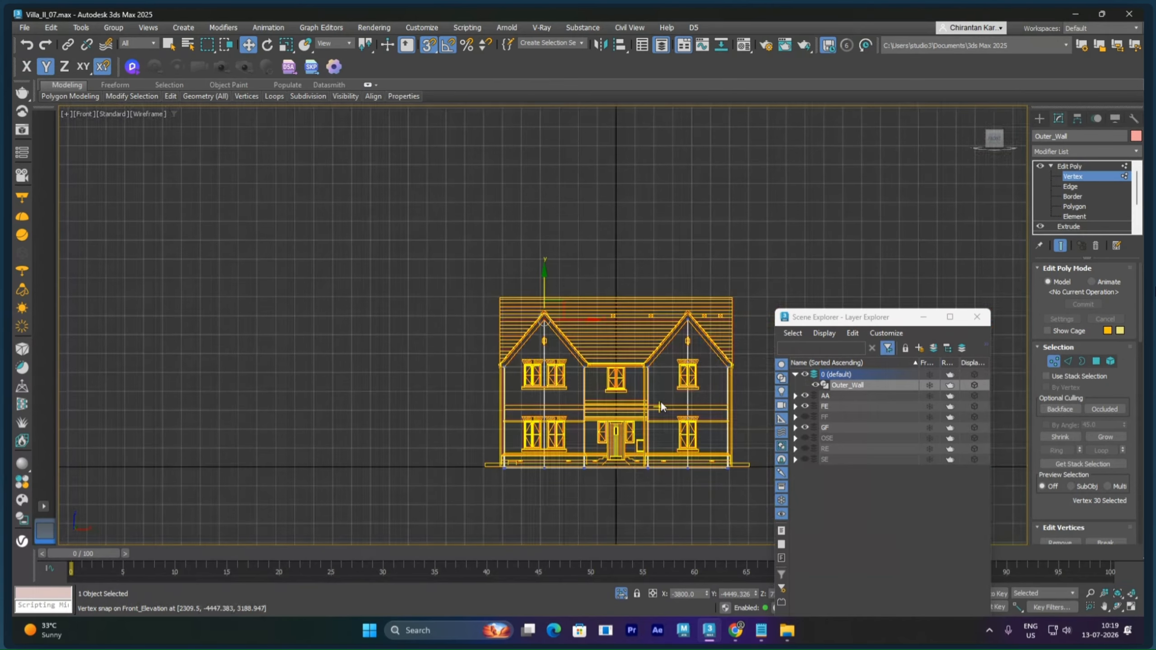
left_click(1078, 166)
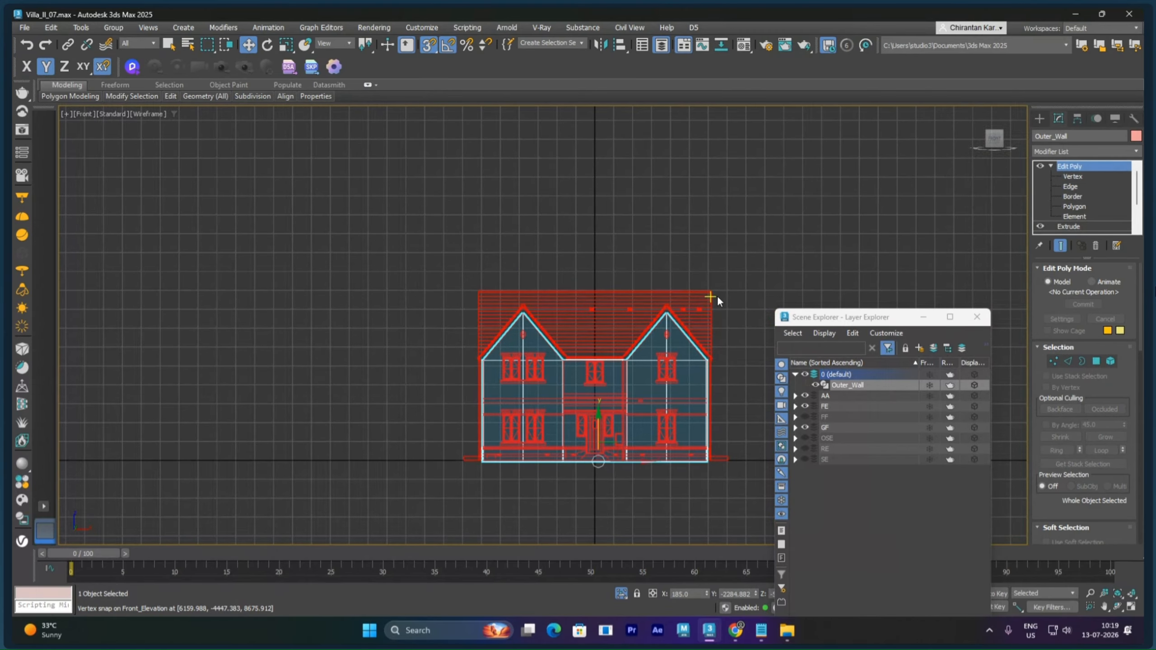
Show the gabled wall in perspective, save the scene, and save an incremented copy as Villa_II_08.max
key("p")
middle_click_drag(683, 309, 683, 355, "alt")
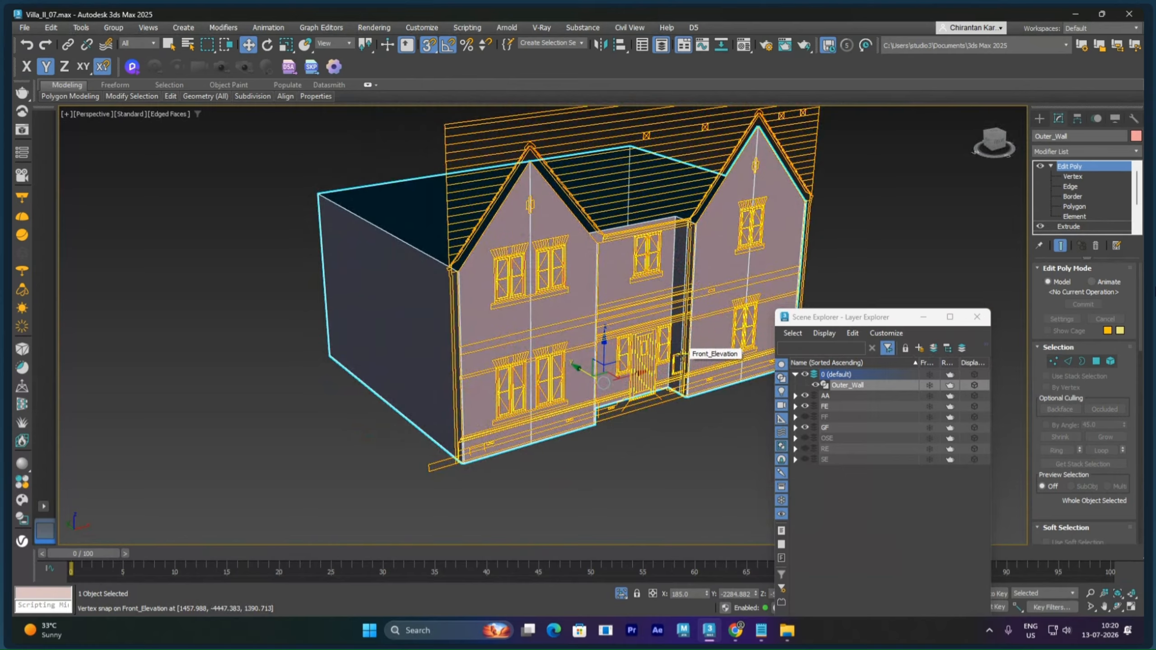
key("ctrl+s")
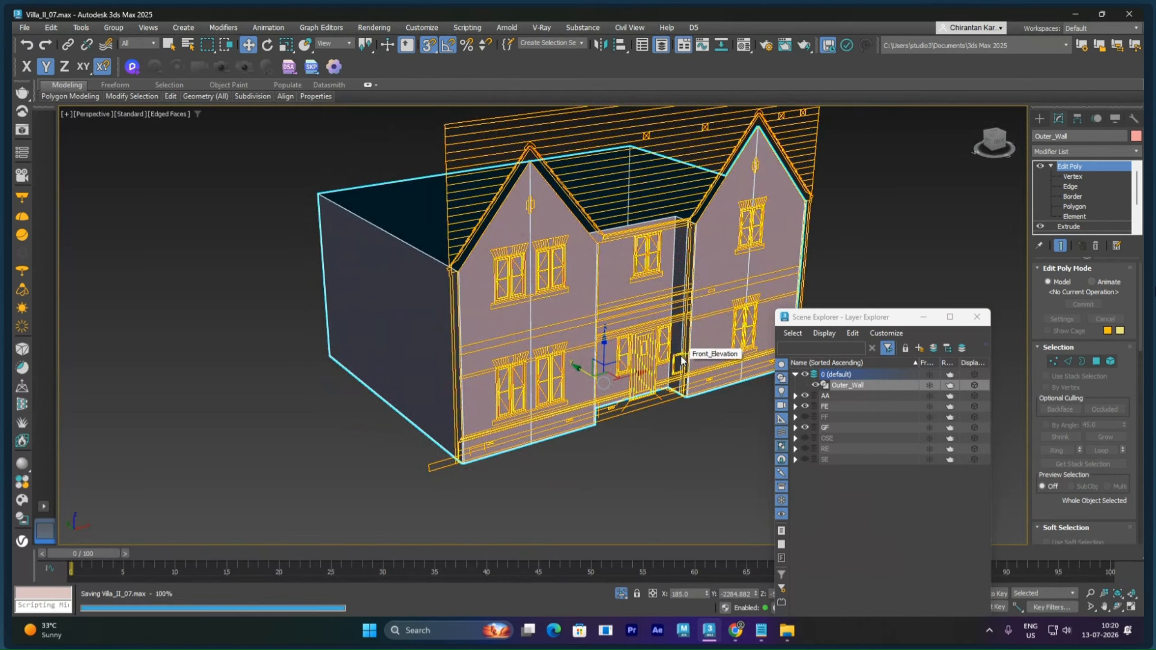
key("ctrl+shift+s")
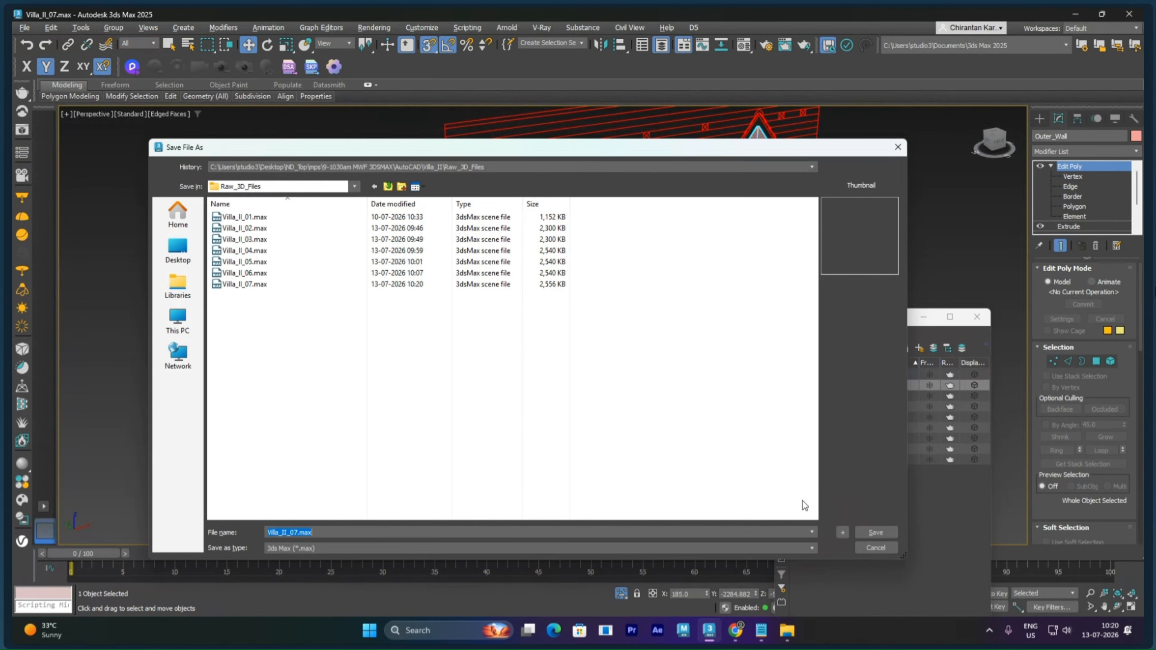
left_click(843, 533)
Deselect Outer_Wall, end the isolation to bring back all drawings, and make the OSE layer visible
middle_click_drag(637, 435, 574, 435)
middle_click_drag(540, 360, 656, 363, "alt")
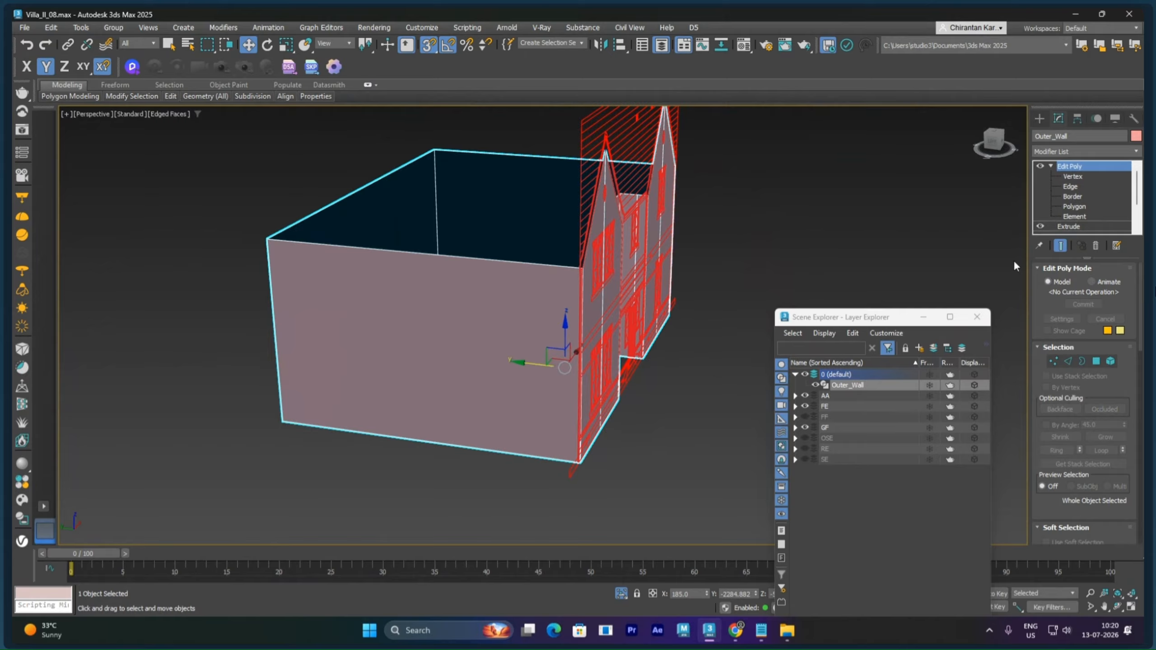
left_click(1060, 247)
left_click(882, 263)
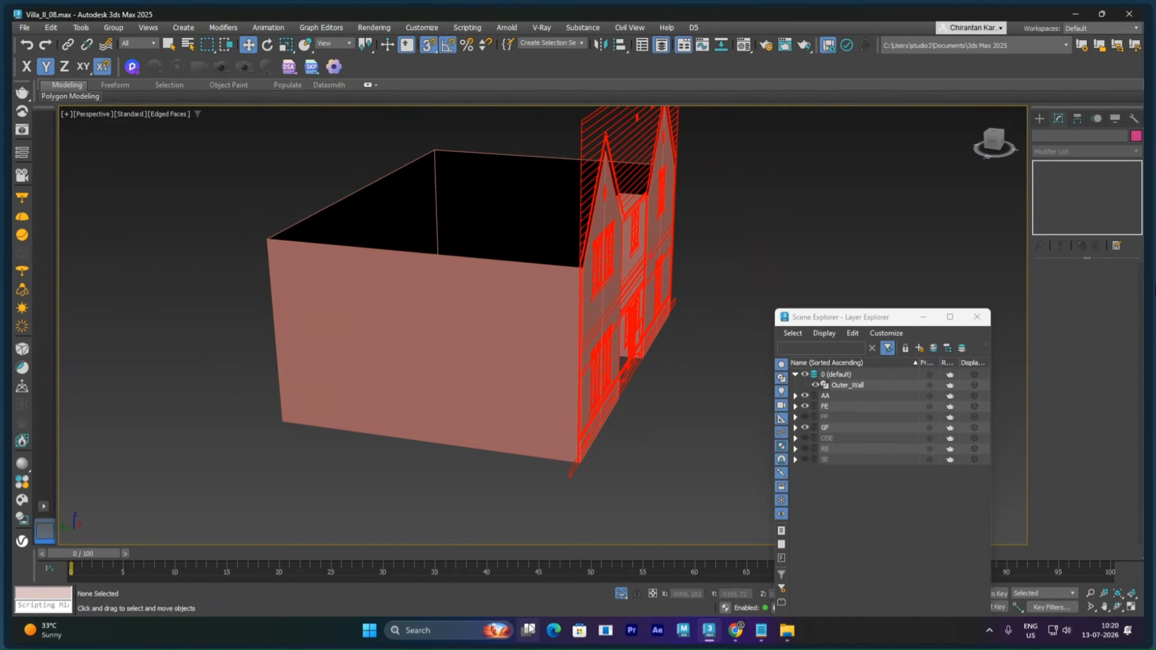
left_click(622, 594)
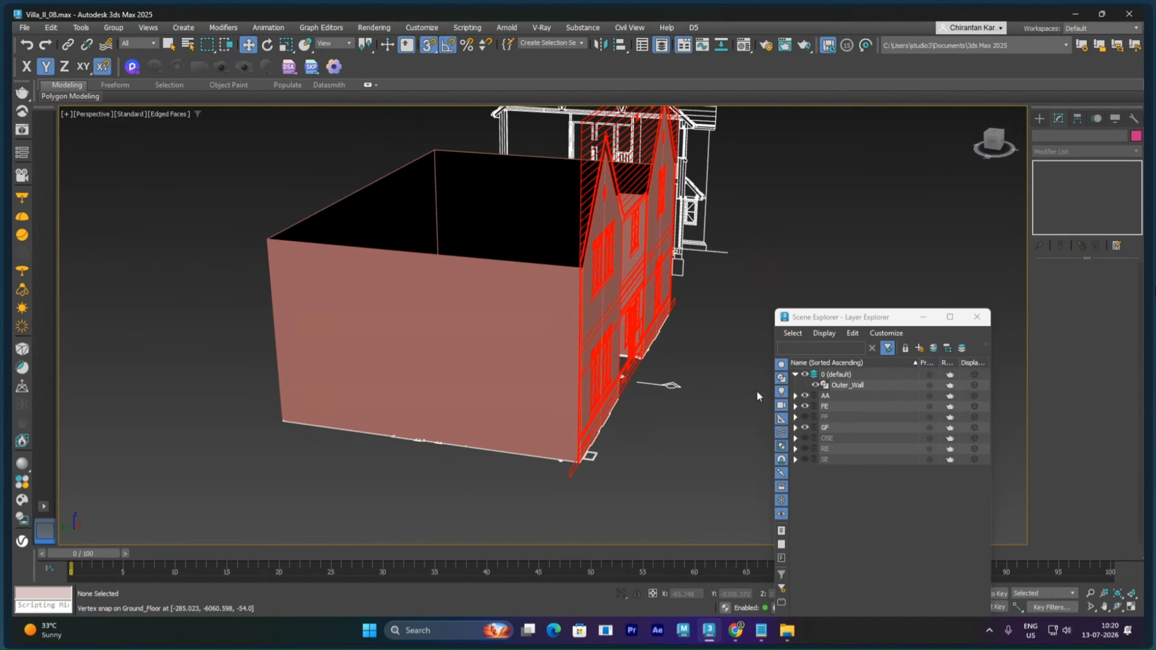
left_click(805, 438)
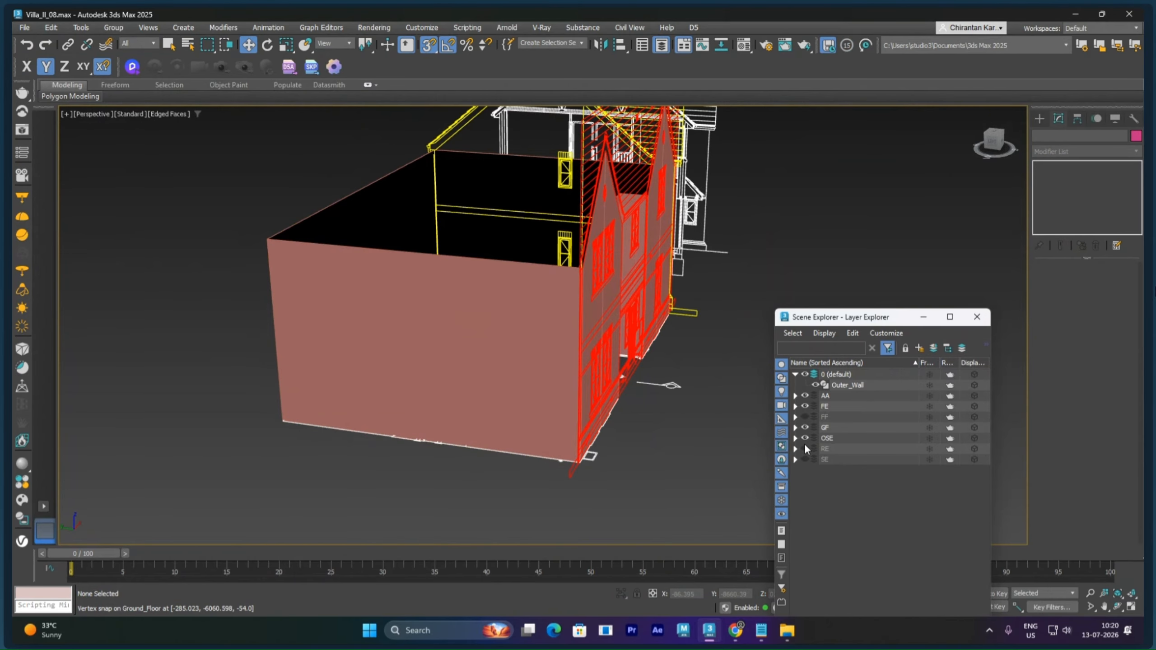
Show the RE layer briefly, hide it again, and make the SE layer visible
middle_click_drag(683, 405, 551, 415, "alt")
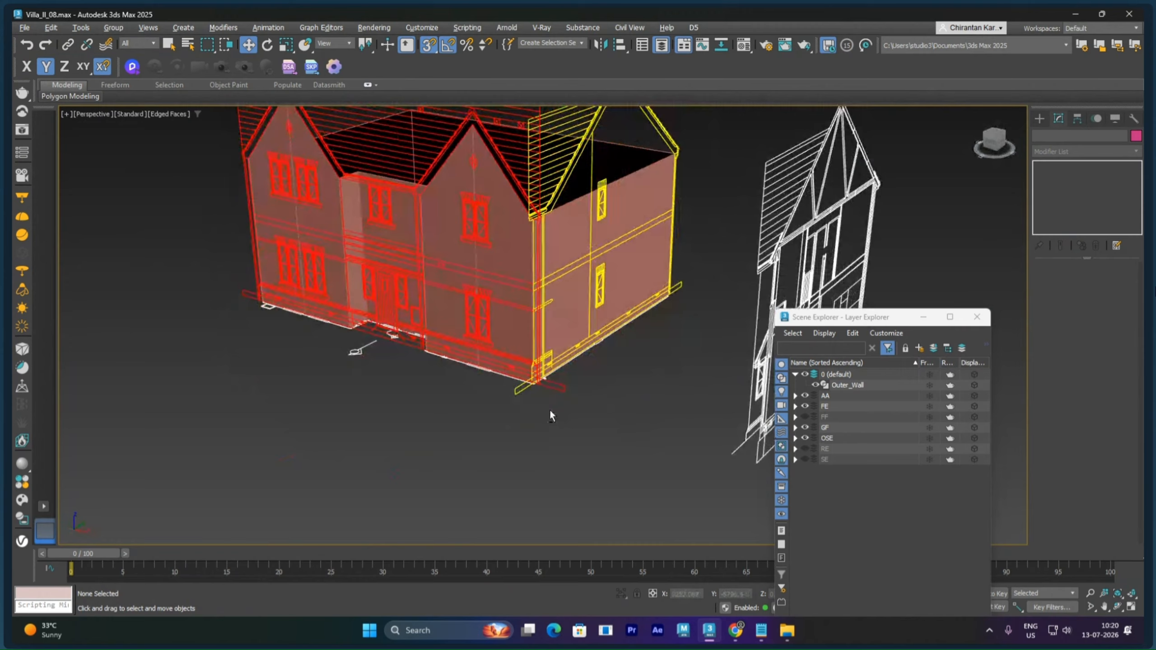
left_click(805, 449)
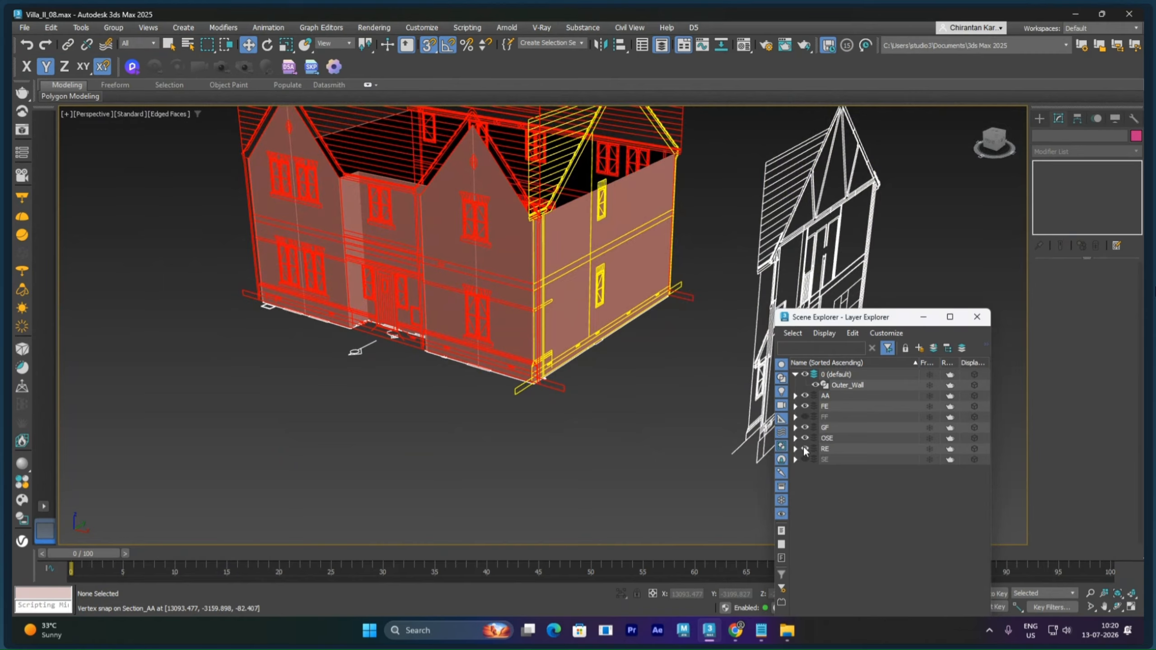
left_click(805, 449)
left_click(804, 460)
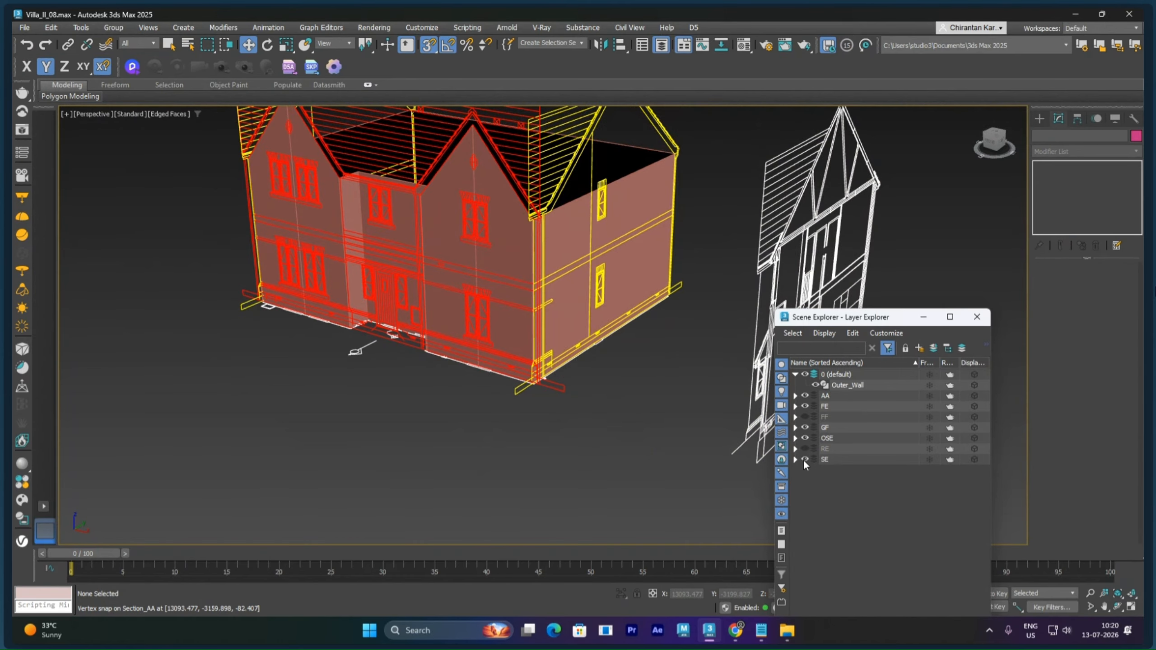
Isolate Outer_Wall together with the left and right side elevation drawings, then clear the selection
middle_click_drag(537, 332, 388, 146, "alt")
left_click(392, 139)
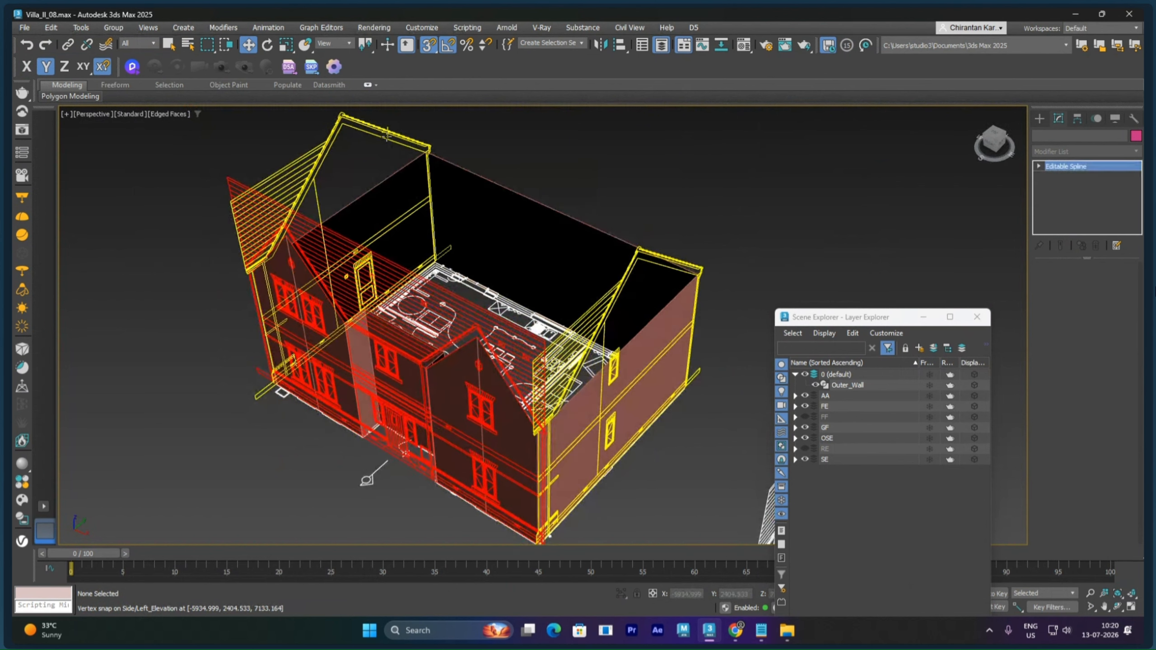
left_click(633, 255, "ctrl")
left_click(597, 248, "ctrl")
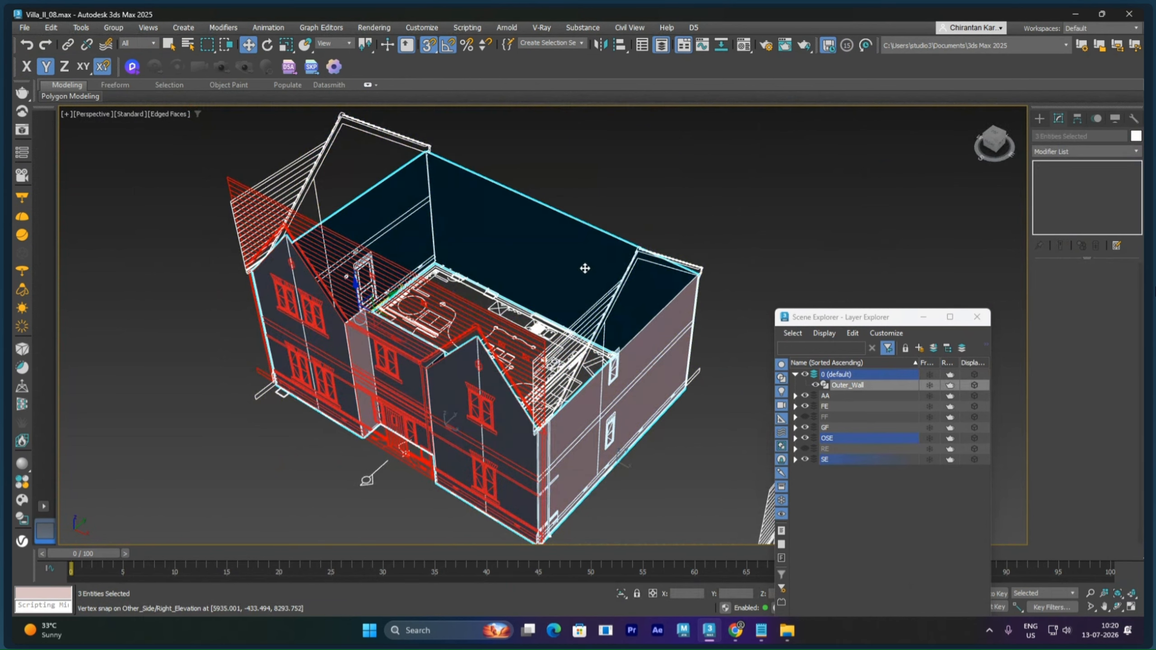
key("alt+q")
left_click(625, 201)
Connect the top and bottom edges of Outer_Wall's right side wall with 2 segments at pinch 74, and apply them
middle_click_drag(616, 211, 601, 231, "alt")
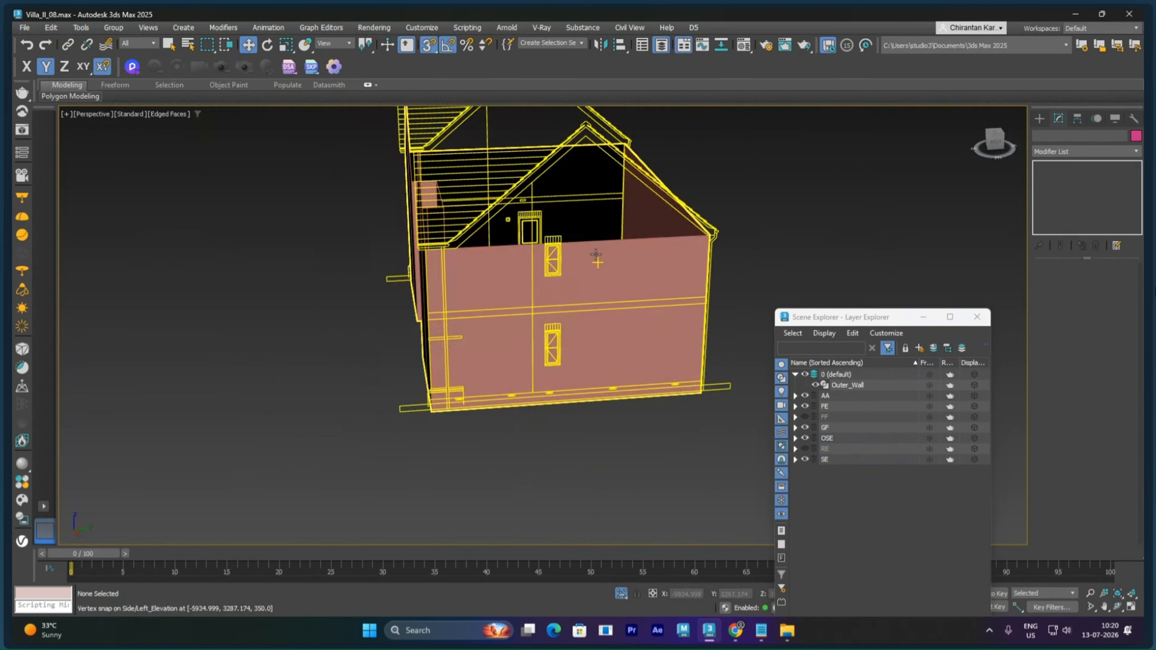
scroll(596, 255, "up", 4)
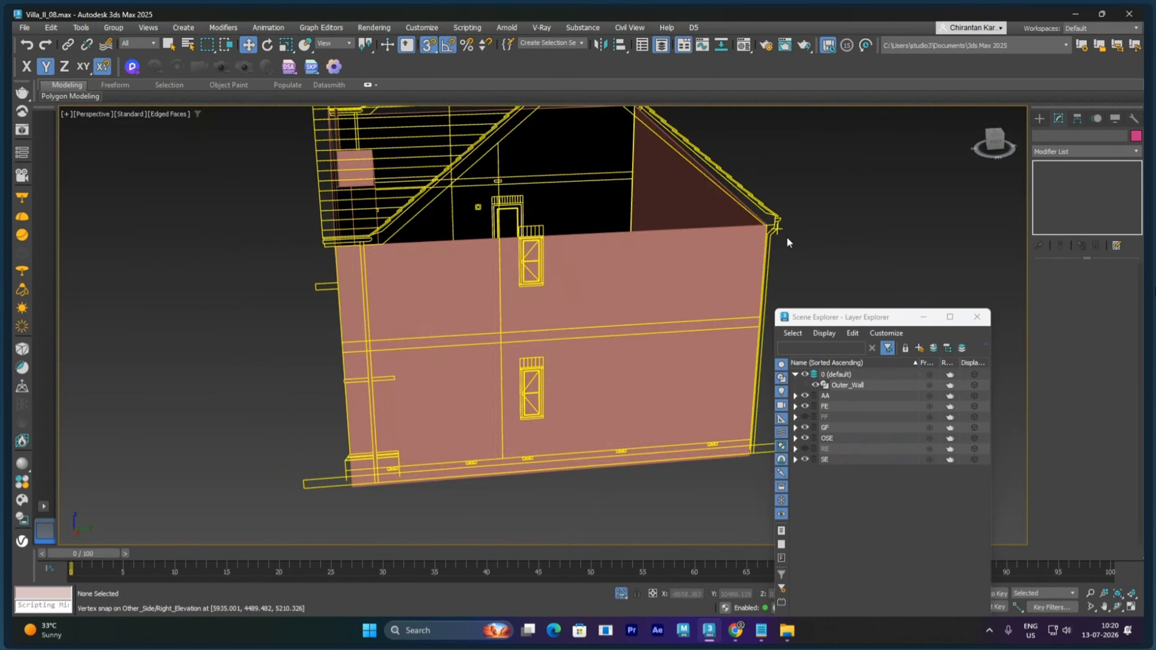
left_click(664, 235)
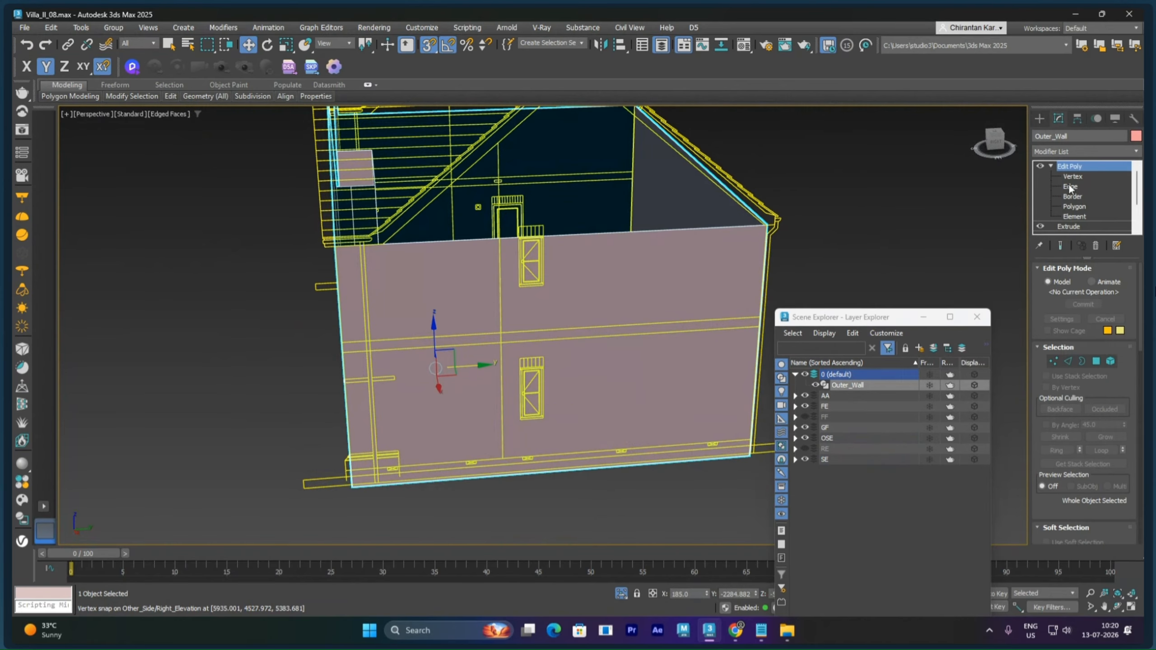
left_click(1069, 187)
left_click(608, 230)
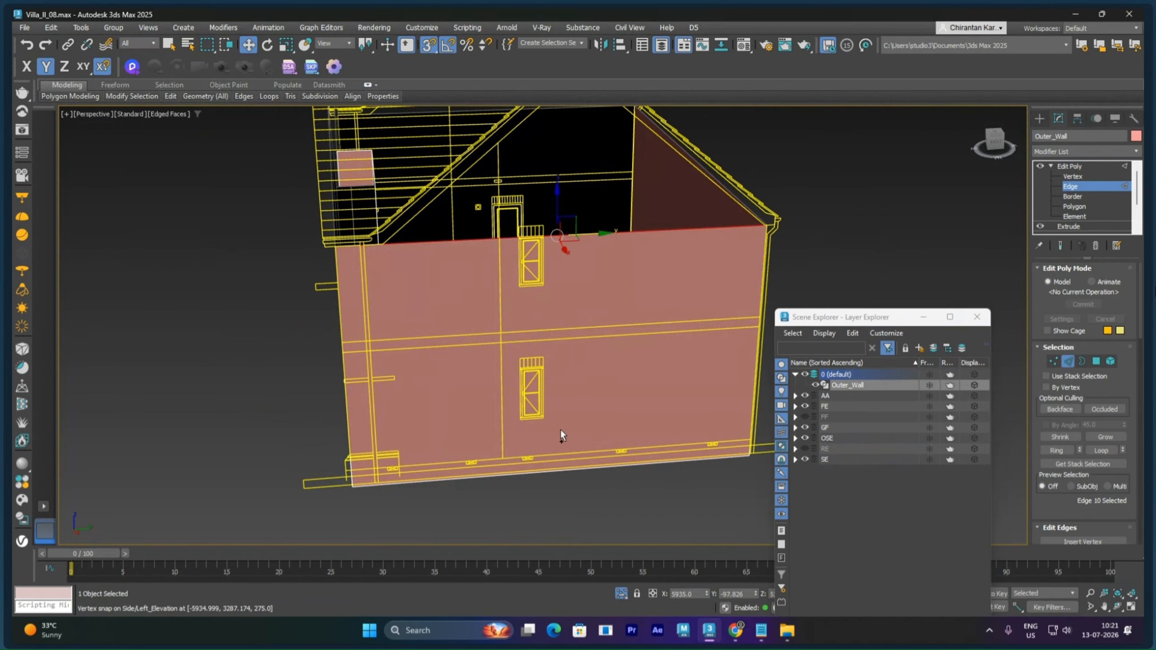
left_click(558, 474, "ctrl")
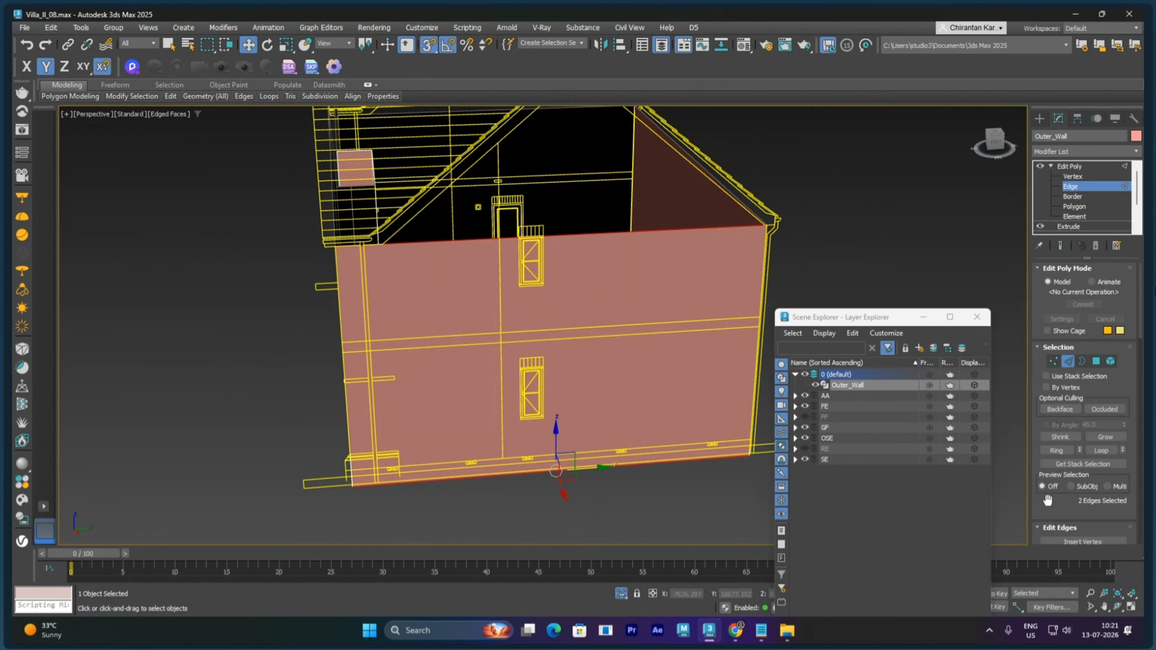
left_click_drag(1048, 501, 1055, 297)
left_click_drag(1131, 417, 1126, 544)
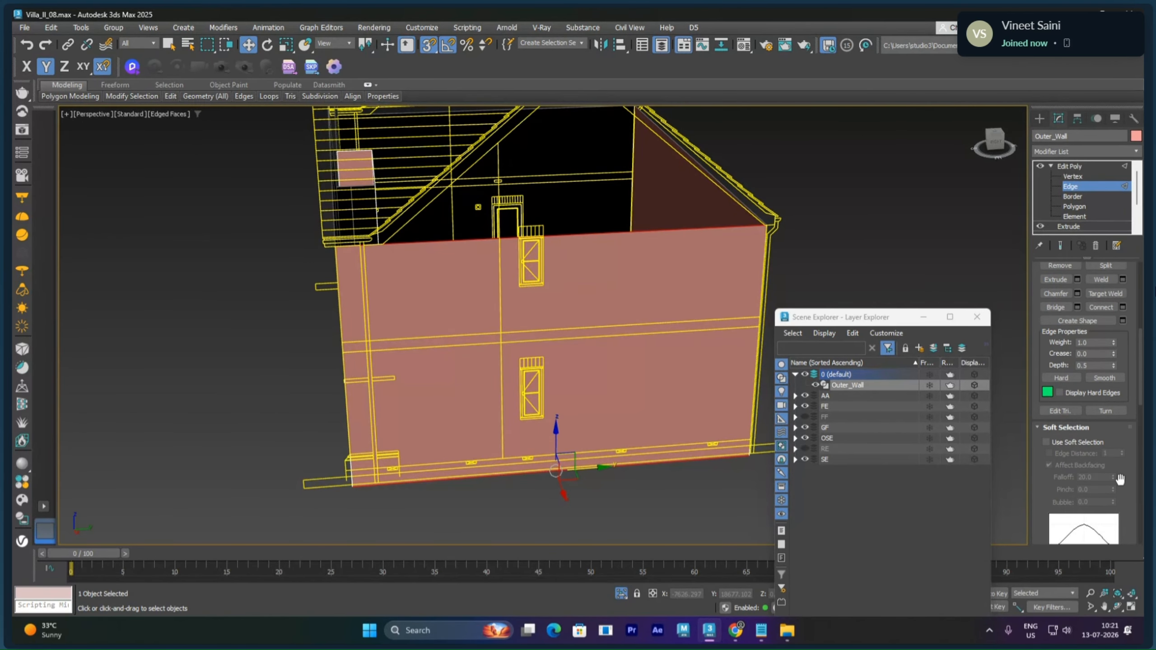
left_click(1122, 308)
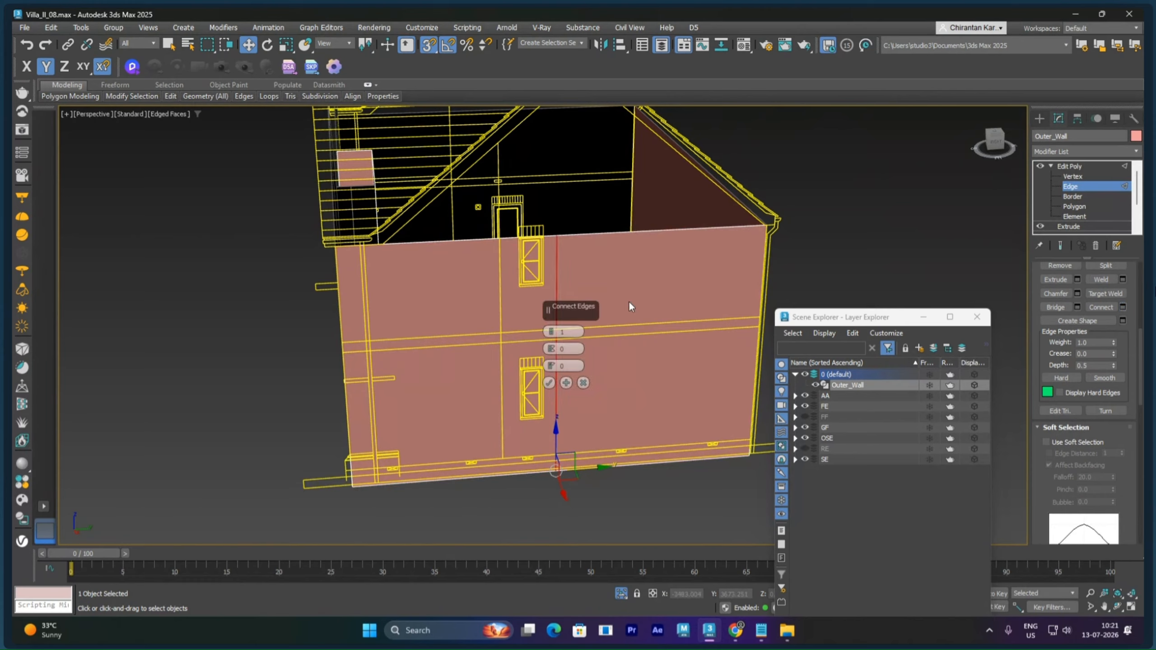
left_click(552, 329)
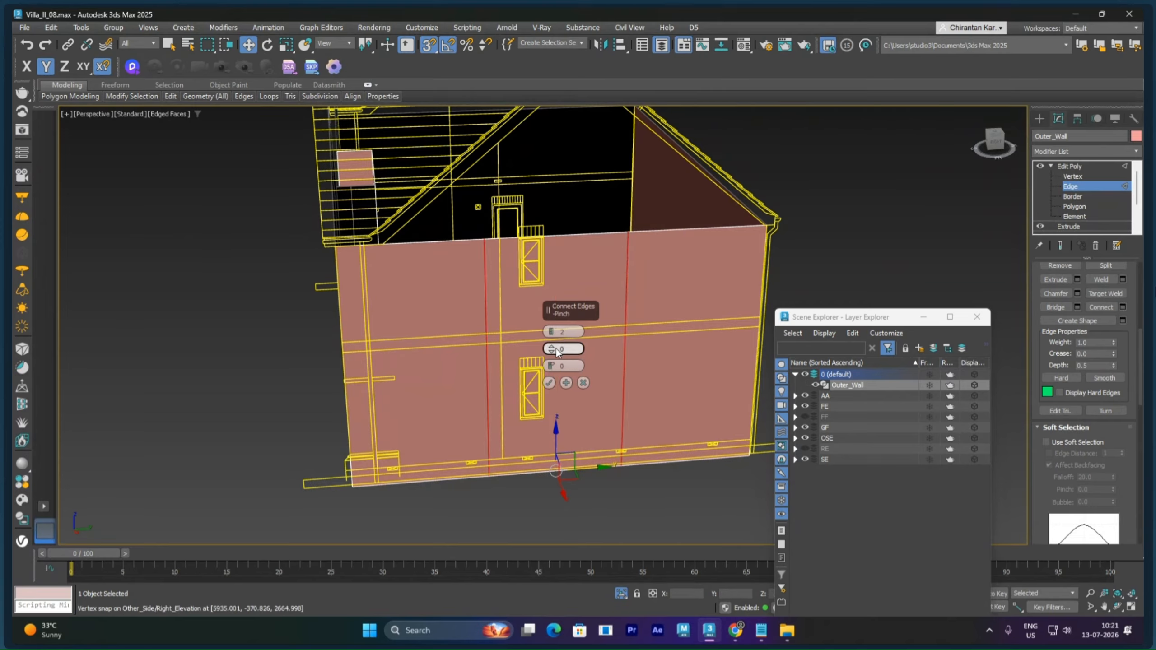
left_click_drag(556, 349, 568, 176)
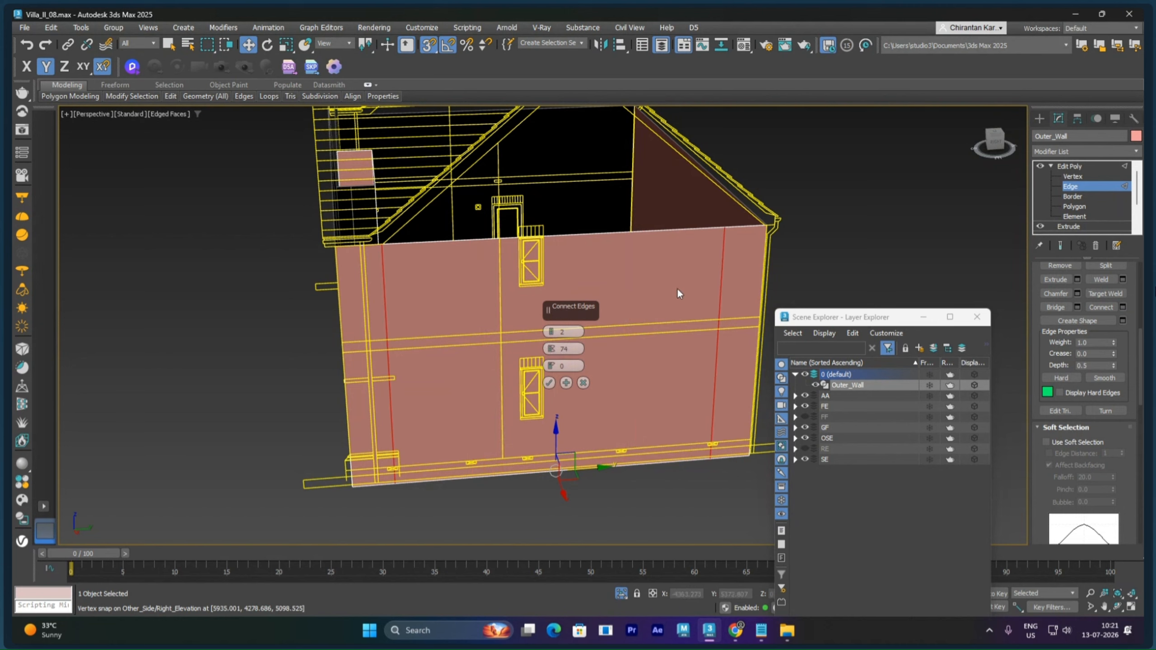
left_click(566, 384)
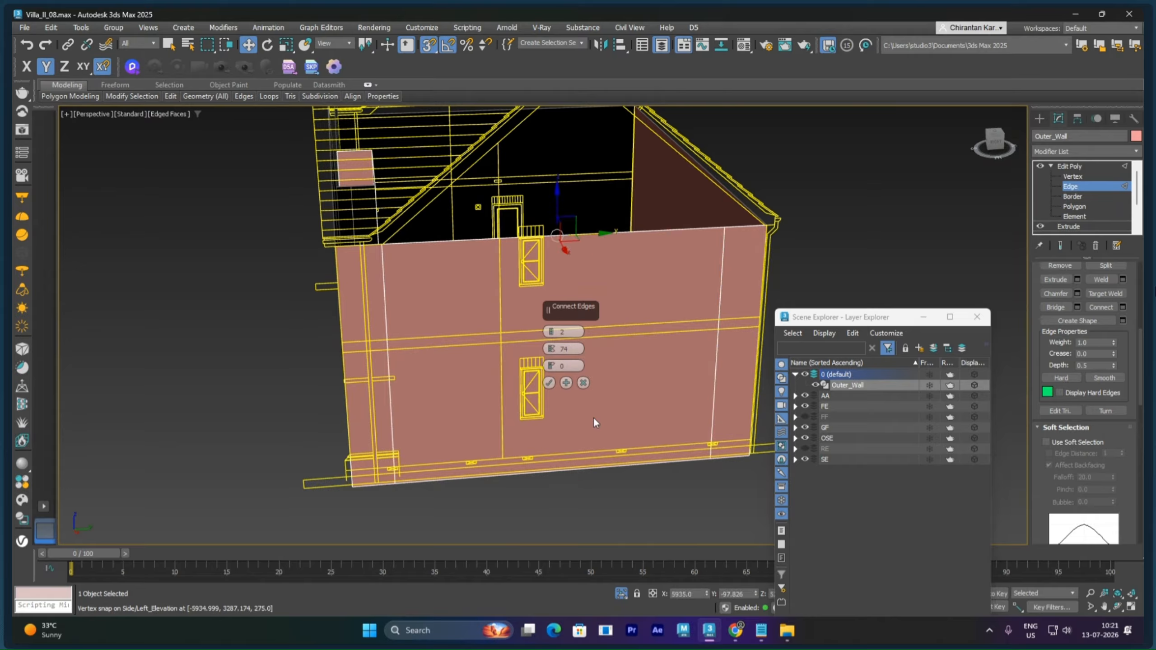
Add one central vertical edge to the right side wall with 1 connecting segment and pinch 0
left_click(553, 334)
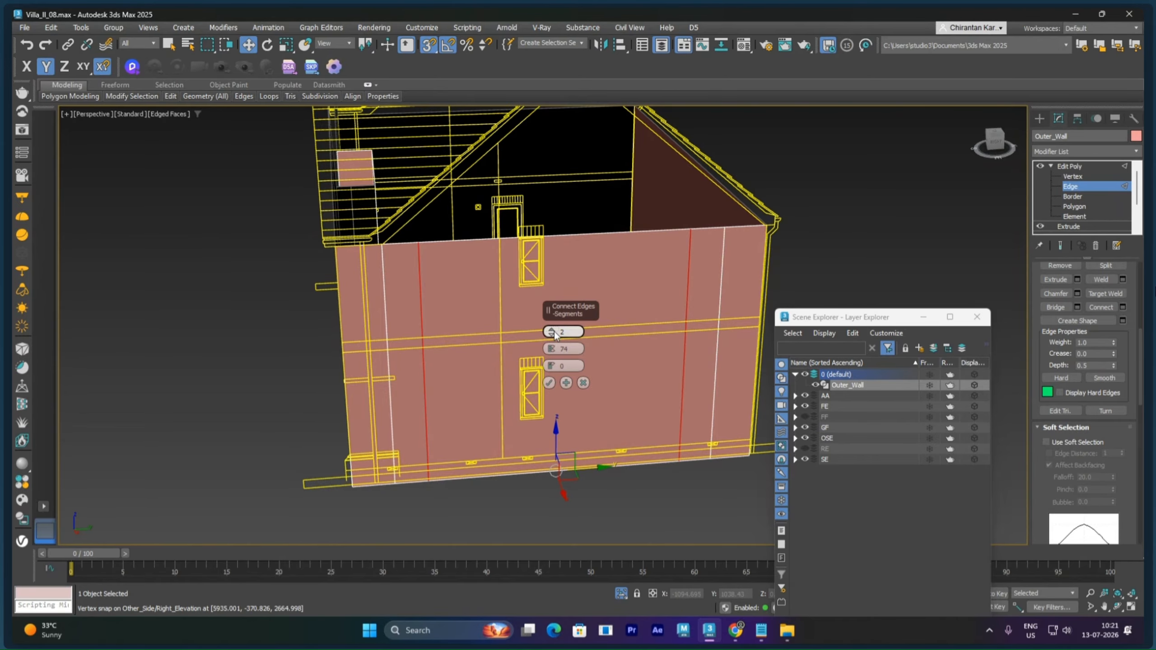
right_click(554, 349)
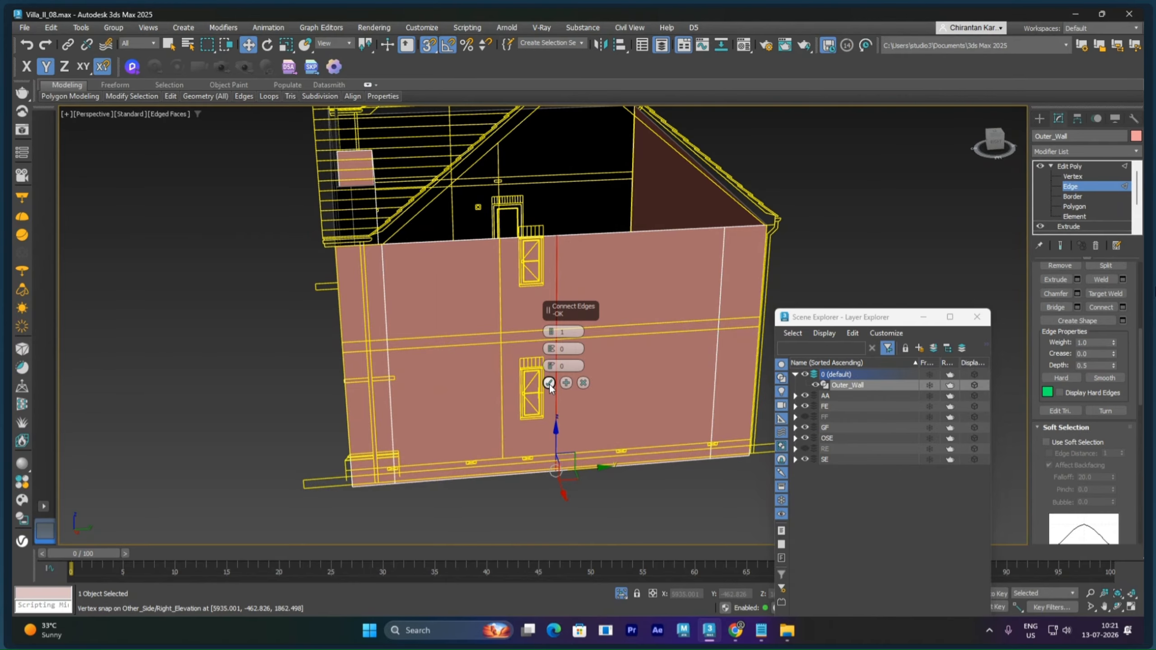
left_click(548, 384)
Connect the left side wall's top and bottom edges with 2 segments at pinch 81, plus 1 segment between them
scroll(619, 354, "down", 6)
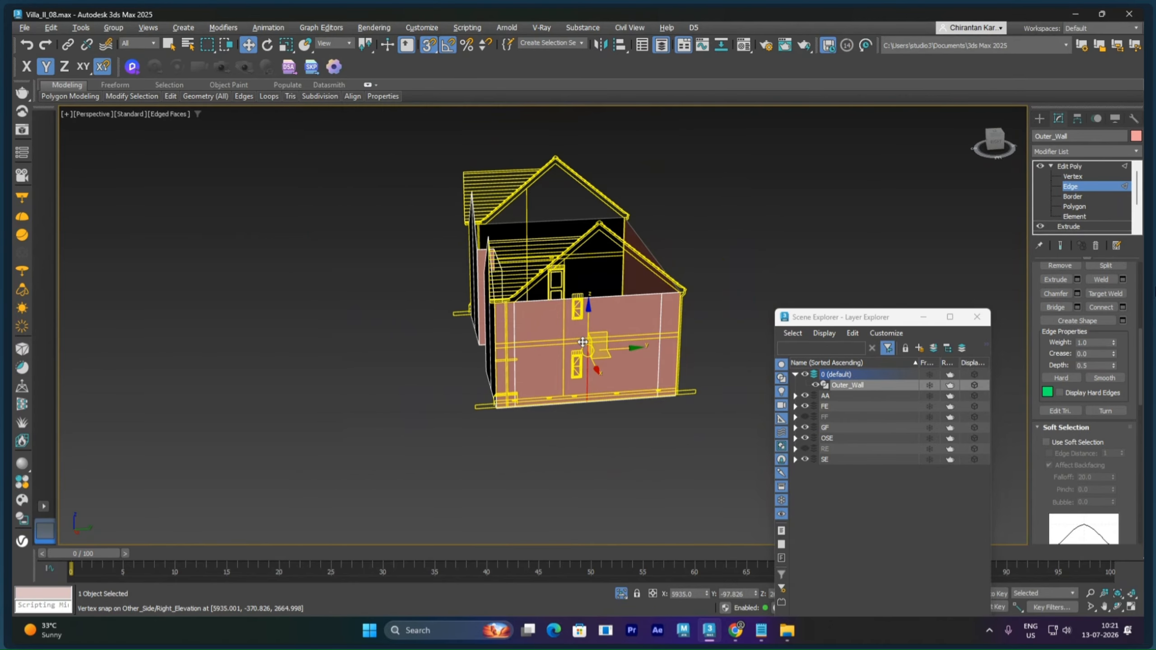
middle_click_drag(612, 344, 692, 362, "alt")
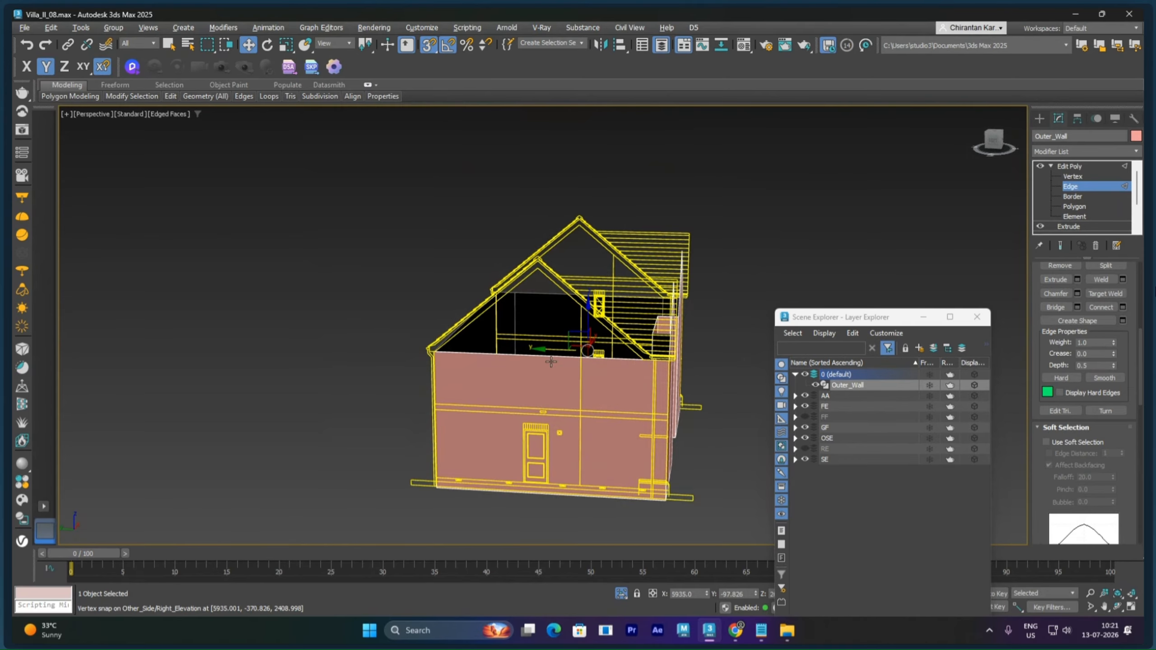
left_click(486, 492)
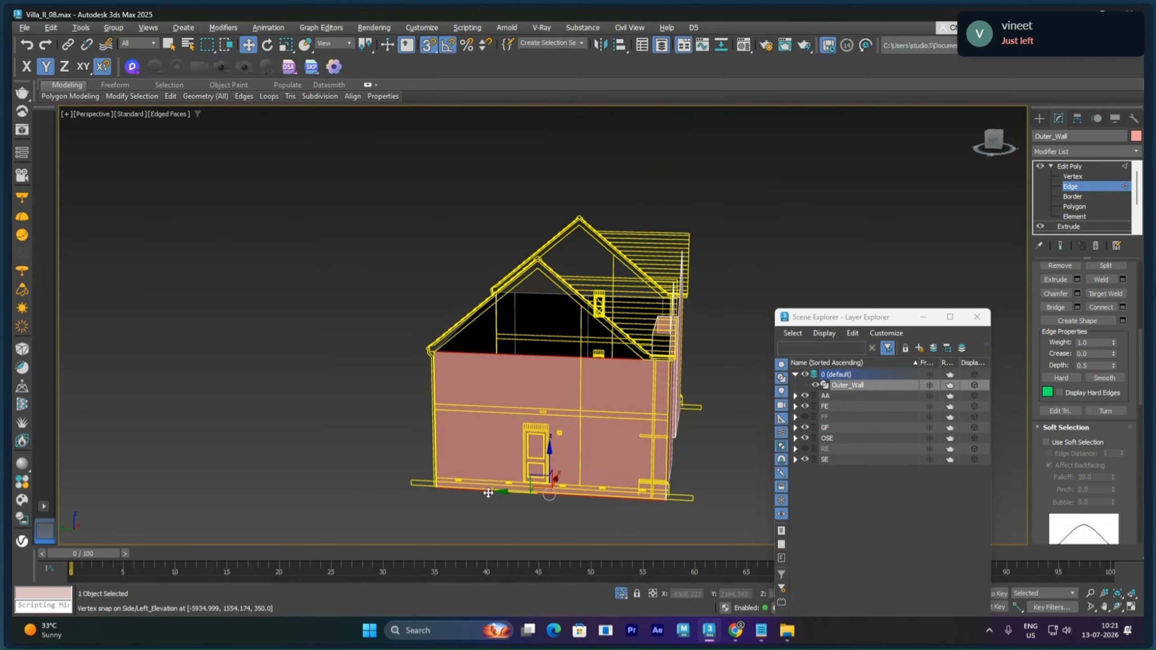
left_click(1120, 307)
left_click_drag(557, 334, 553, 137)
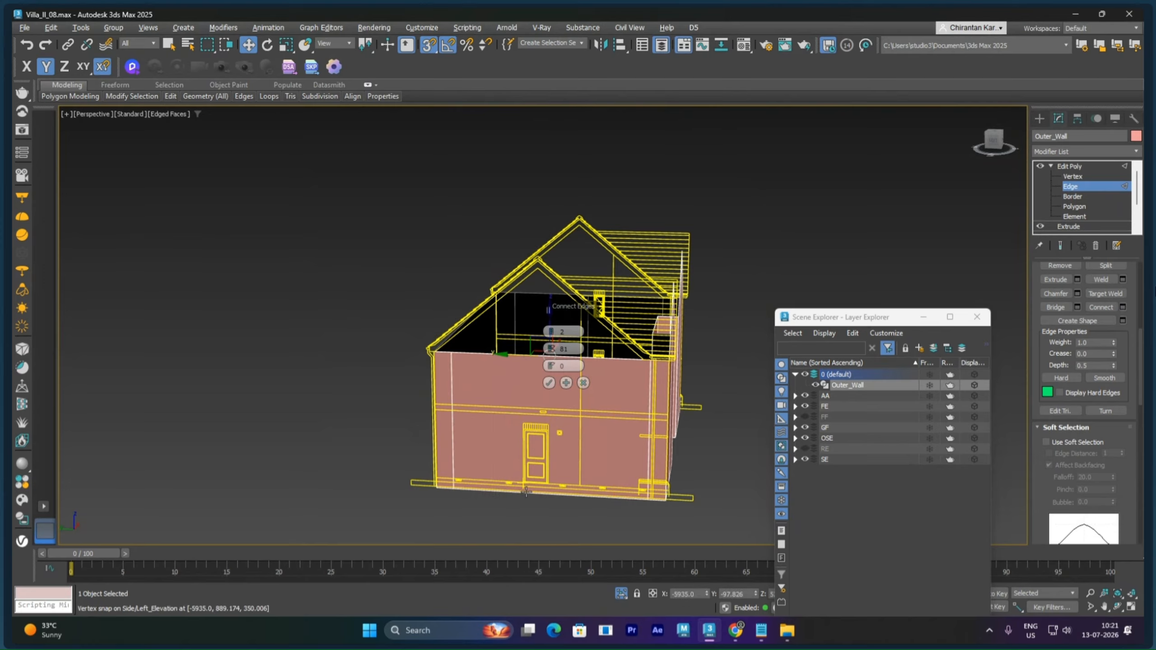
left_click(552, 334)
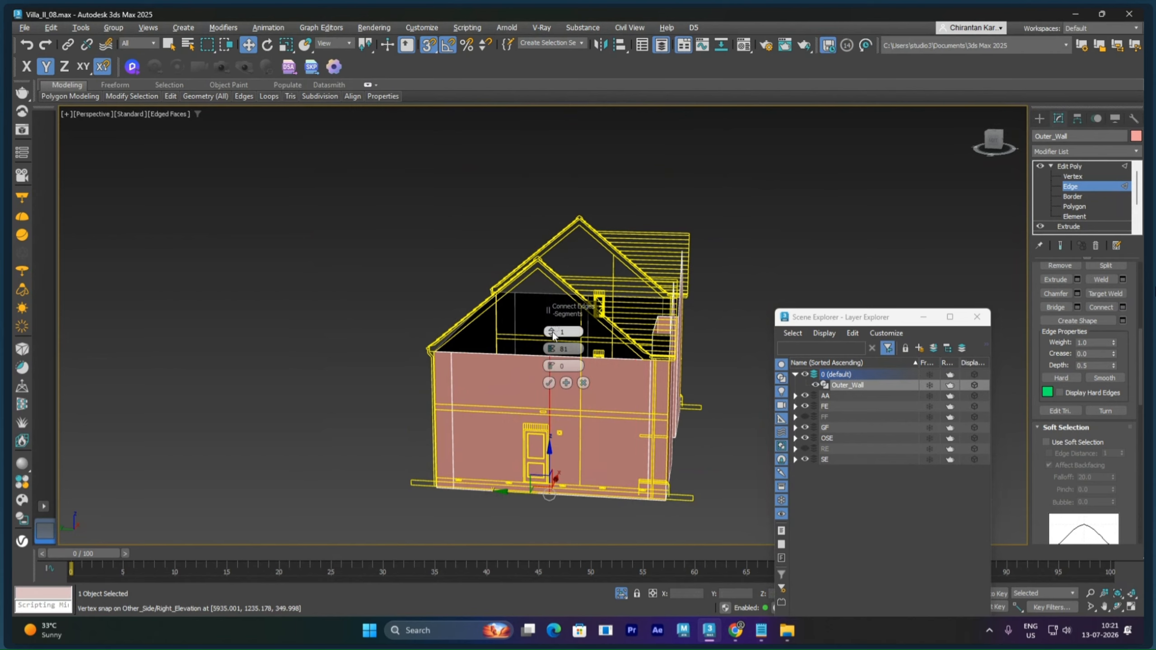
left_click(549, 383)
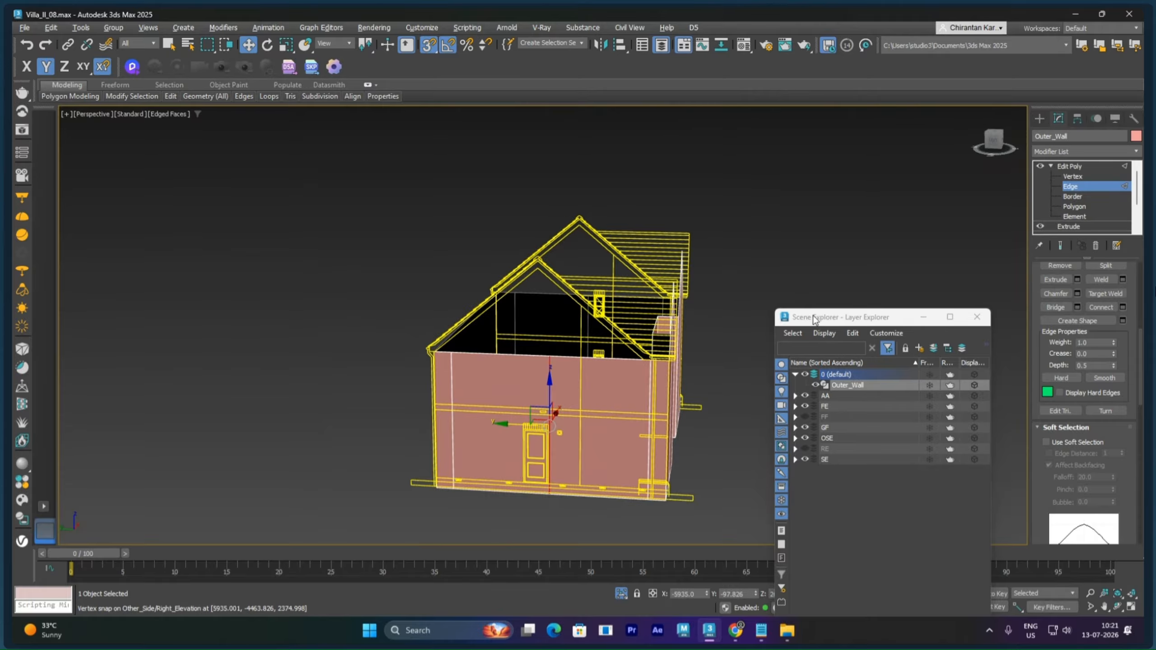
In the Left view, move the right side wall's rear vertical edge horizontally in line with the left side wall's rear vertical edge
key("l")
scroll(774, 267, "up", 4)
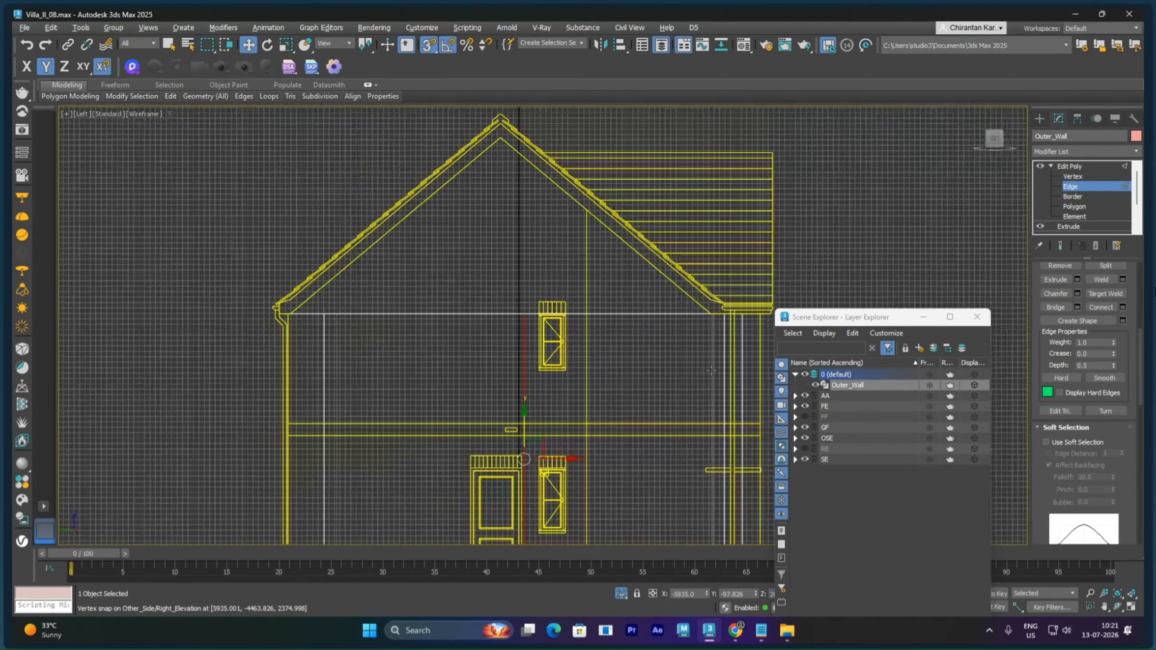
middle_click_drag(638, 355, 659, 238)
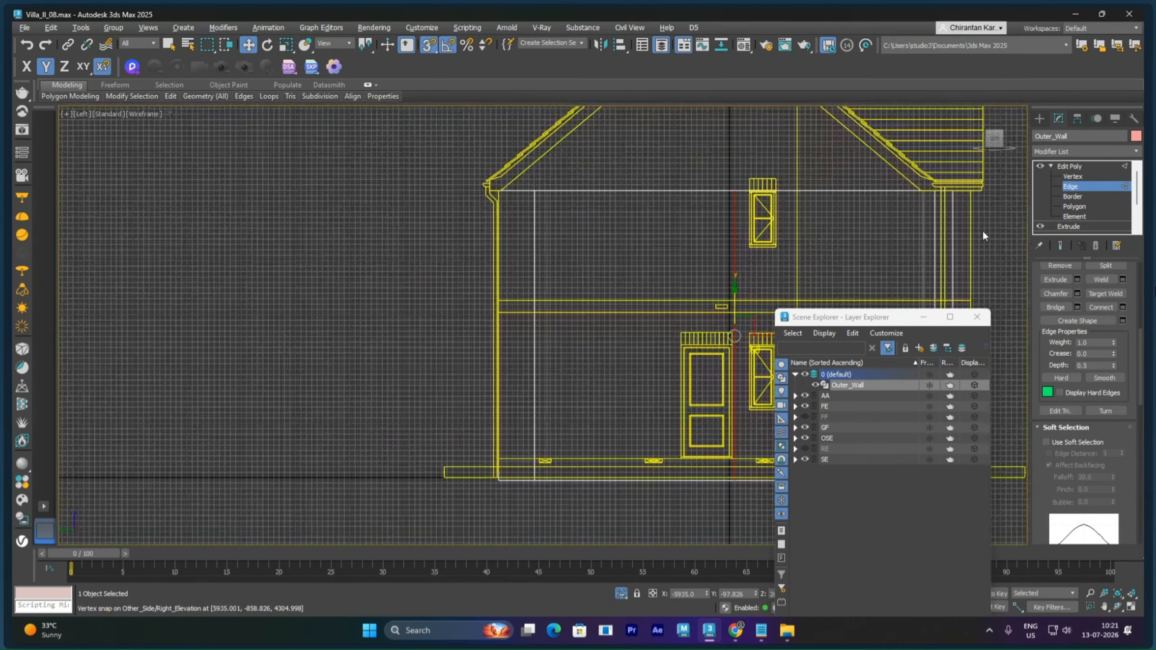
left_click(1070, 187)
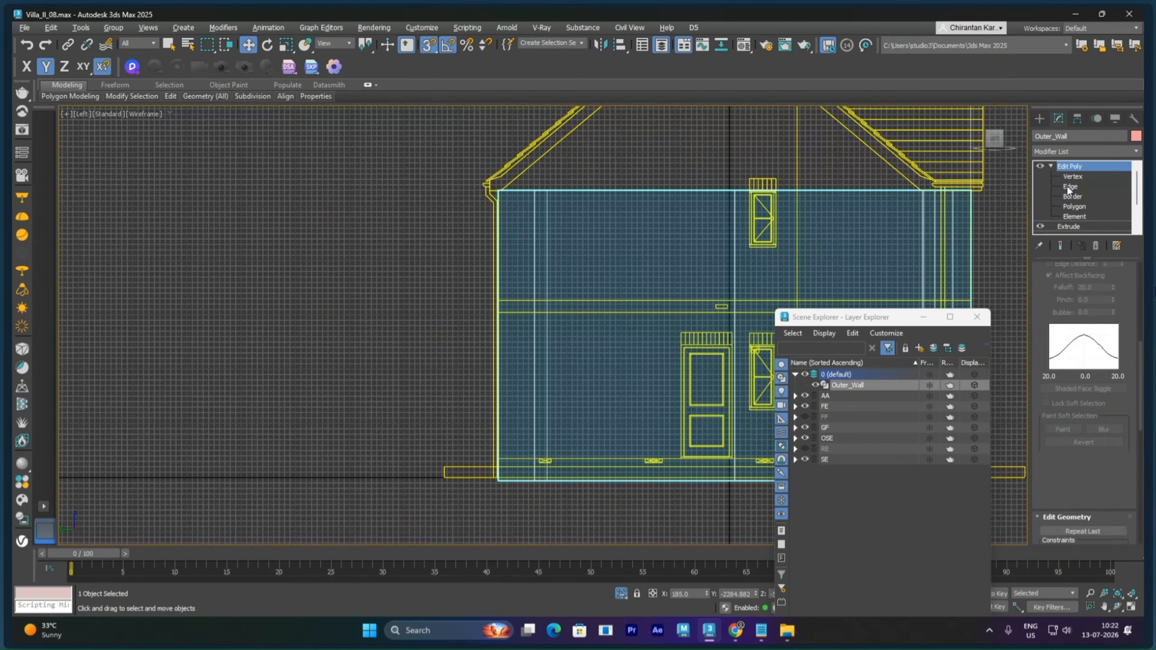
left_click(1070, 187)
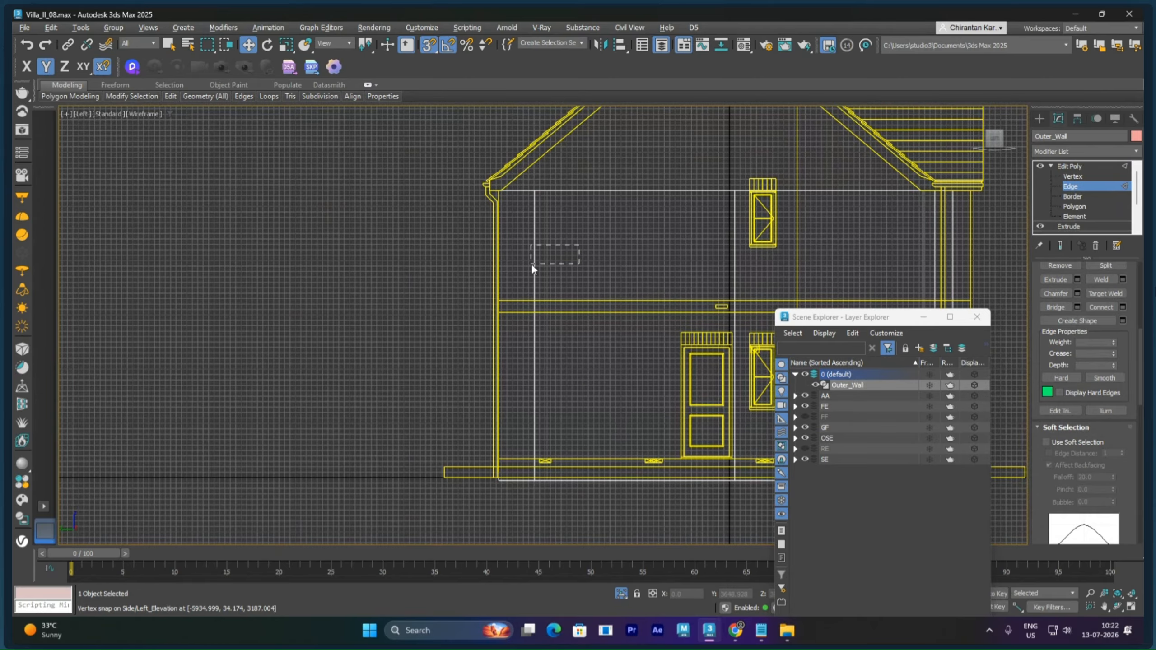
left_click_drag(531, 264, 529, 265)
scroll(569, 280, "up", 5)
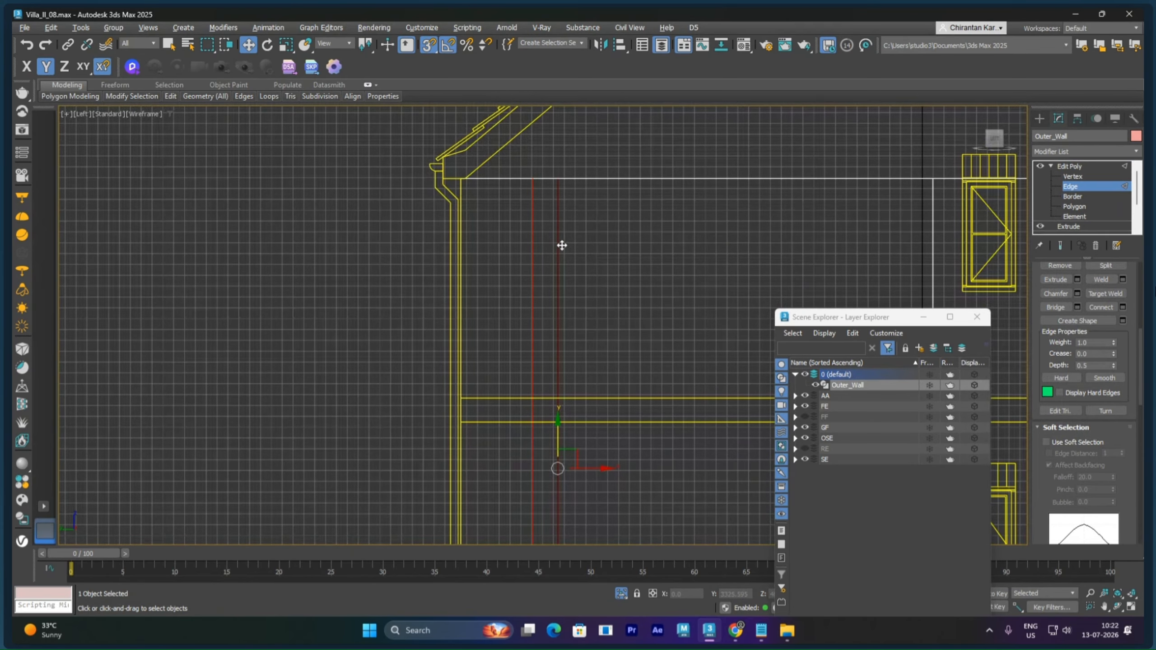
scroll(562, 246, "down", 3)
middle_click_drag(562, 246, 700, 252)
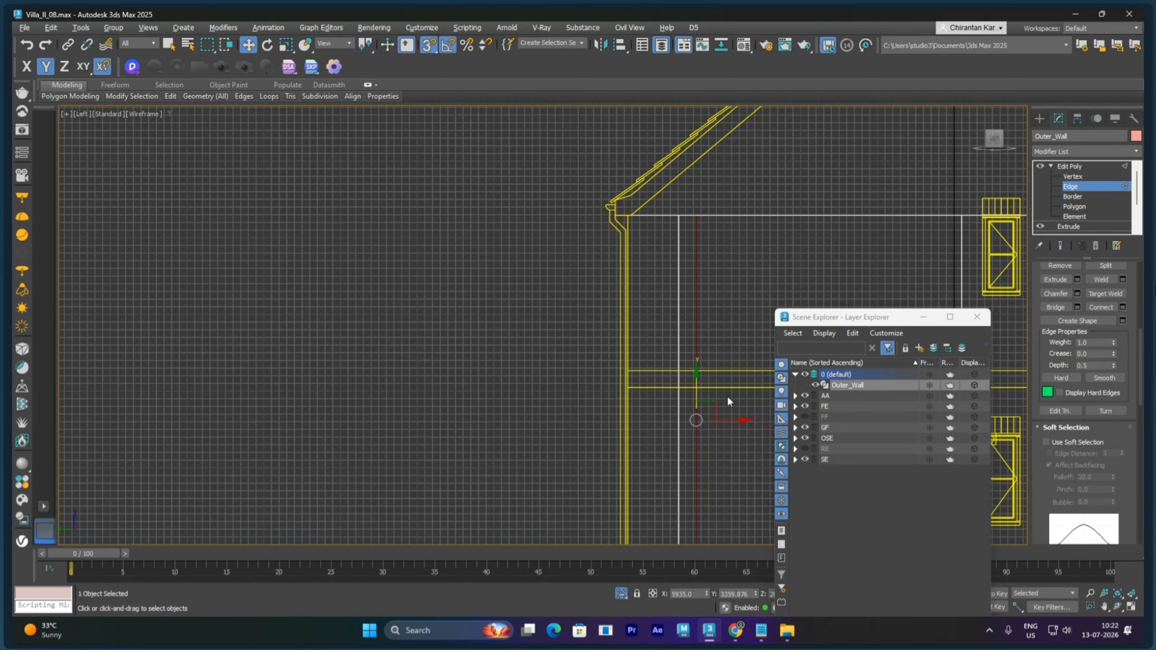
left_click_drag(727, 420, 680, 220)
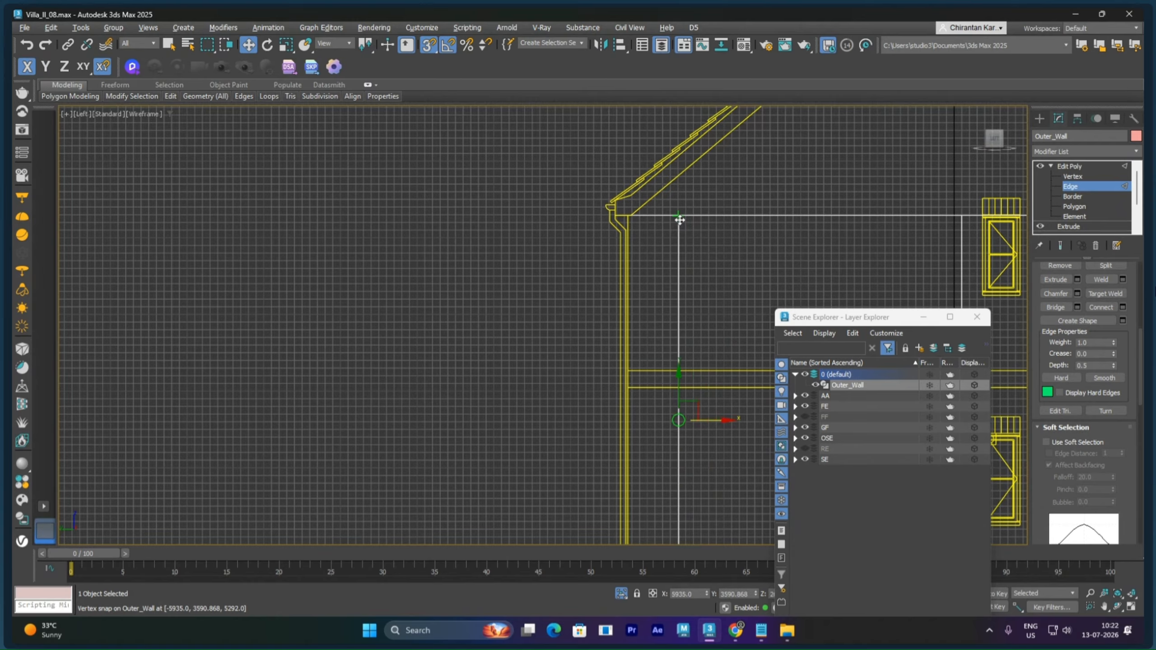
Move both aligned rear vertical edges horizontally to the rear foot of the inner gable line
left_click_drag(643, 316, 643, 316)
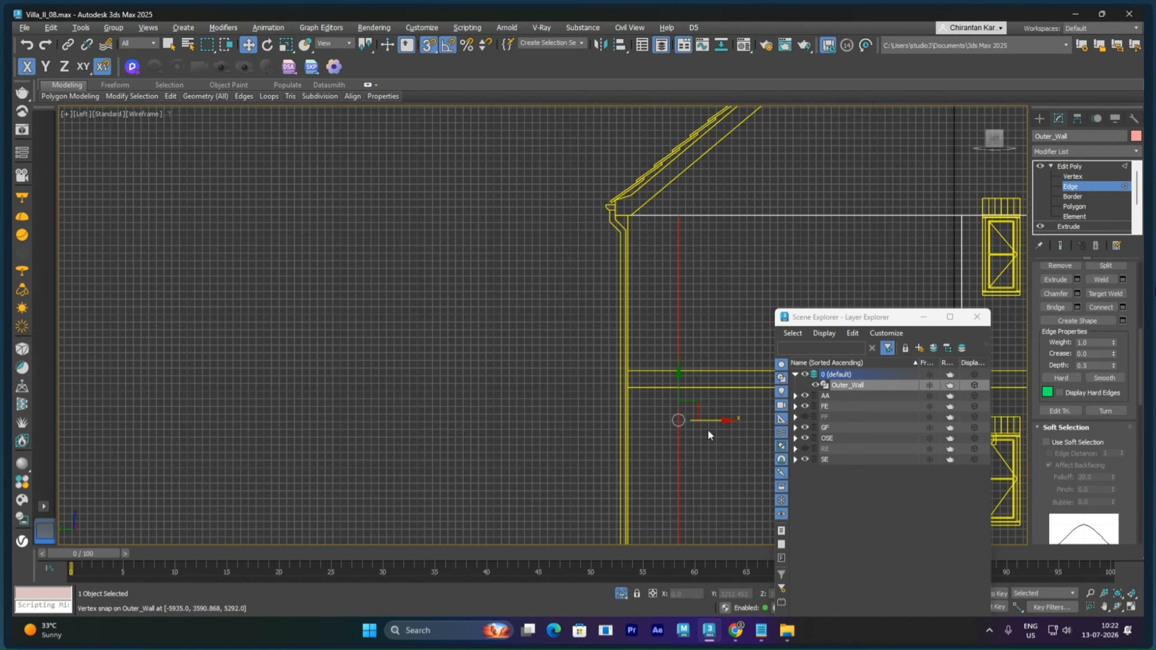
left_click_drag(713, 424, 638, 220)
scroll(736, 280, "down", 3)
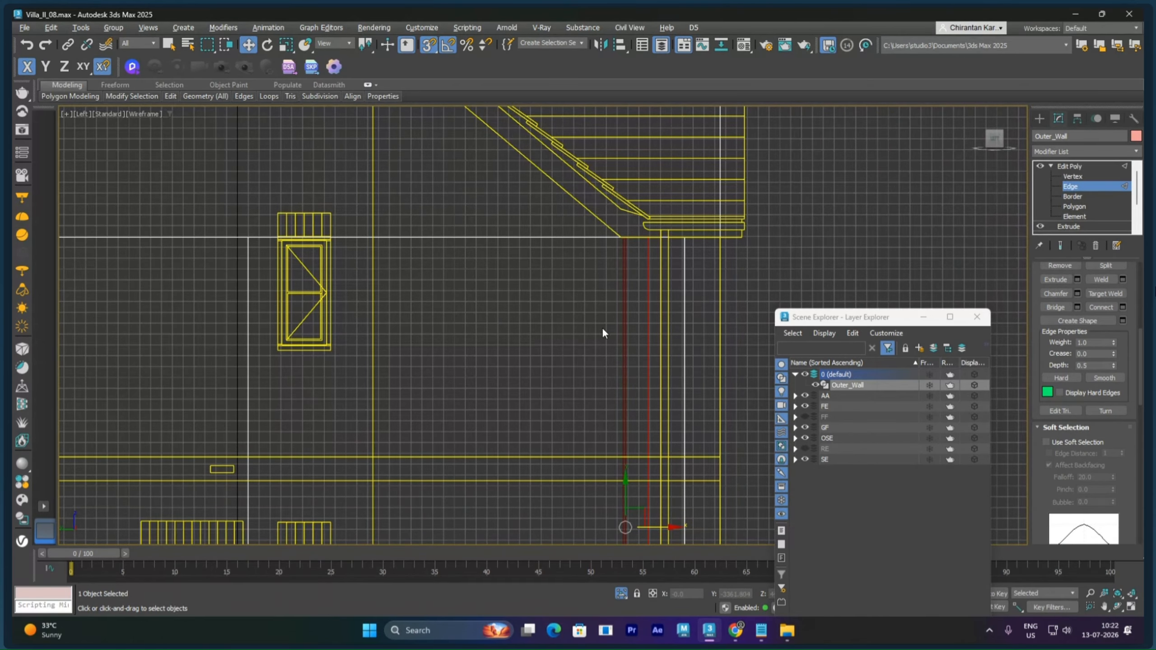
Snap the right side wall's front vertical edge along Y to the inner gable line's foot and check its rear vertical edge
left_click(622, 358)
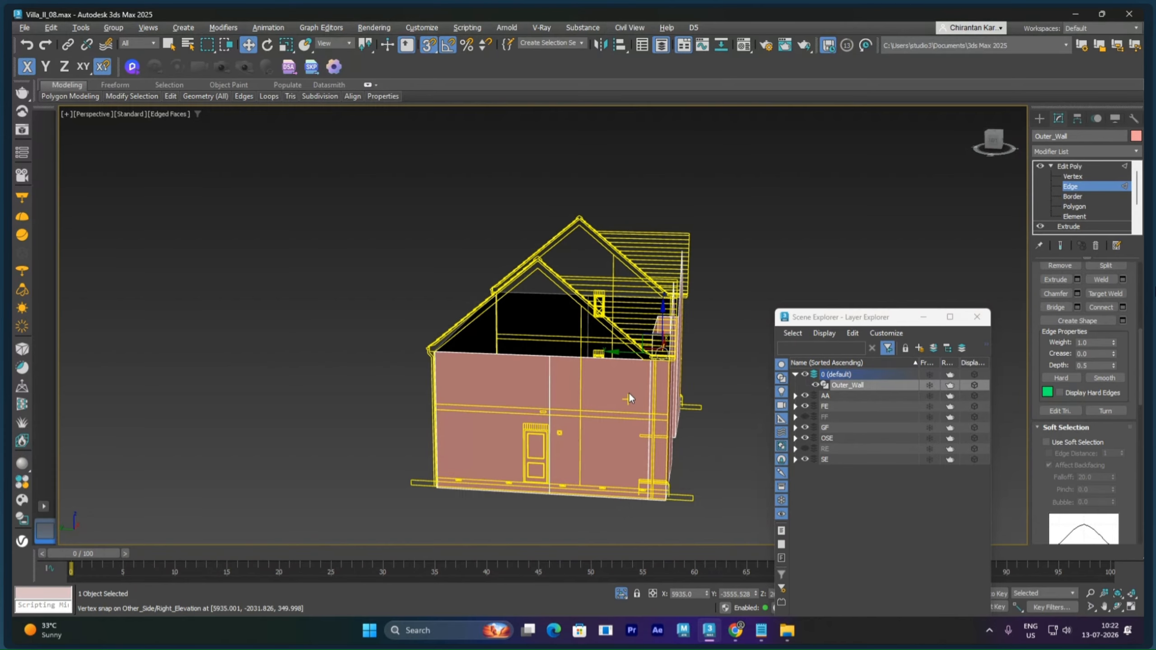
middle_click_drag(629, 392, 536, 403, "alt")
scroll(656, 387, "up", 8)
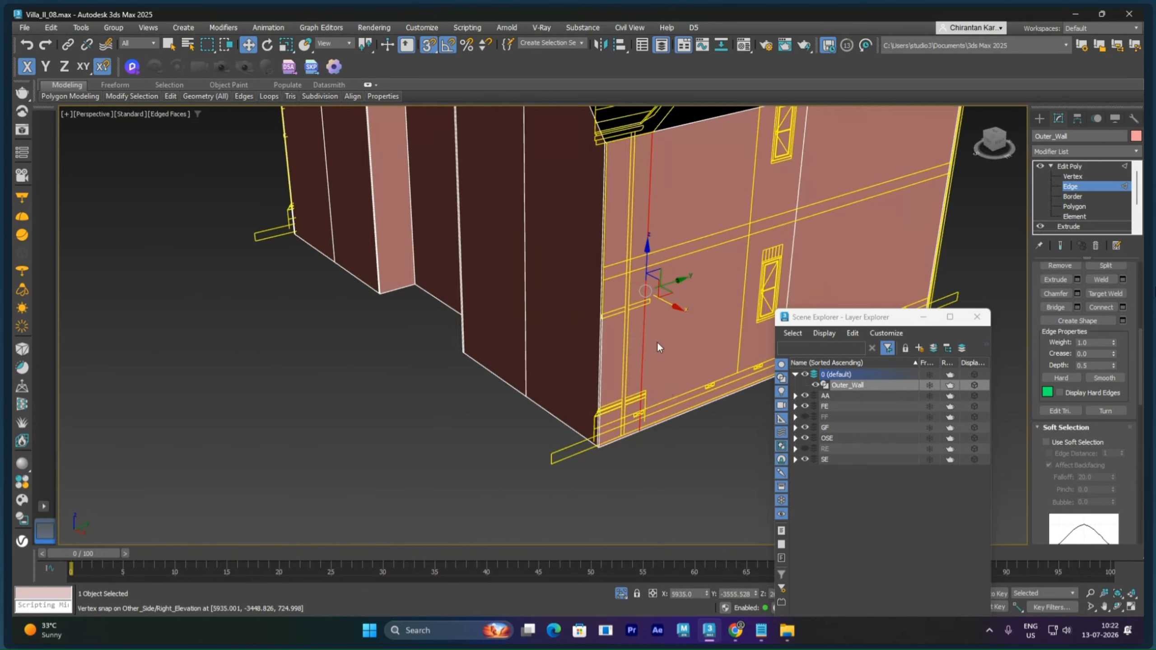
middle_click_drag(657, 386, 661, 303, "alt")
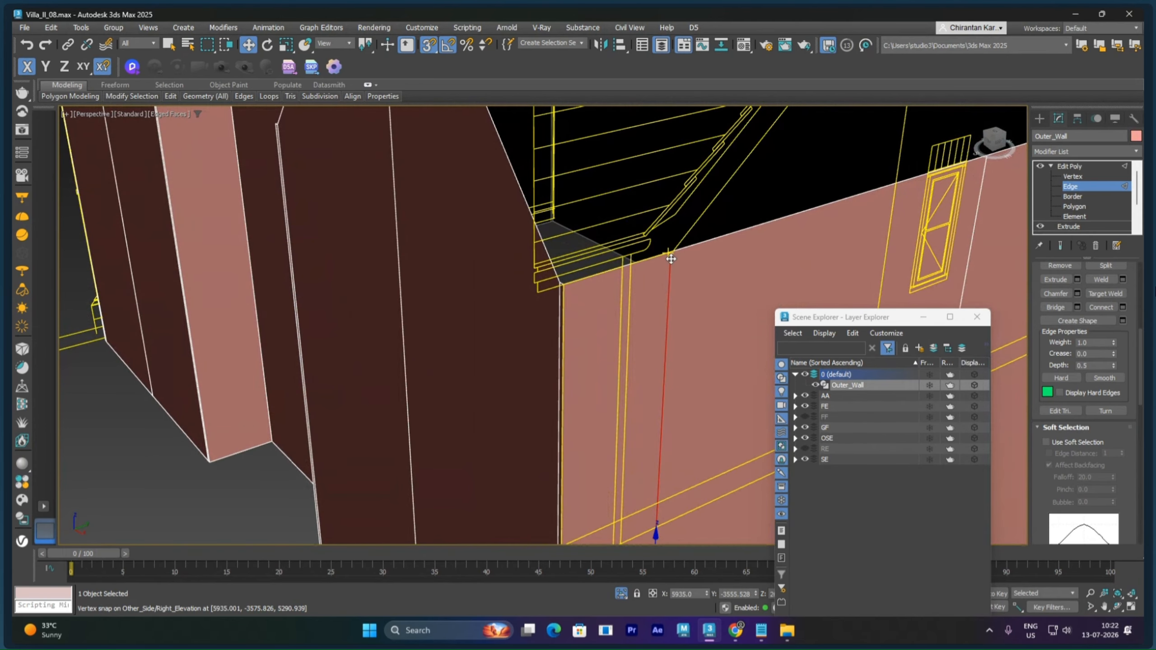
left_click_drag(676, 252, 690, 271)
key("ctrl+z")
middle_click_drag(706, 373, 660, 291)
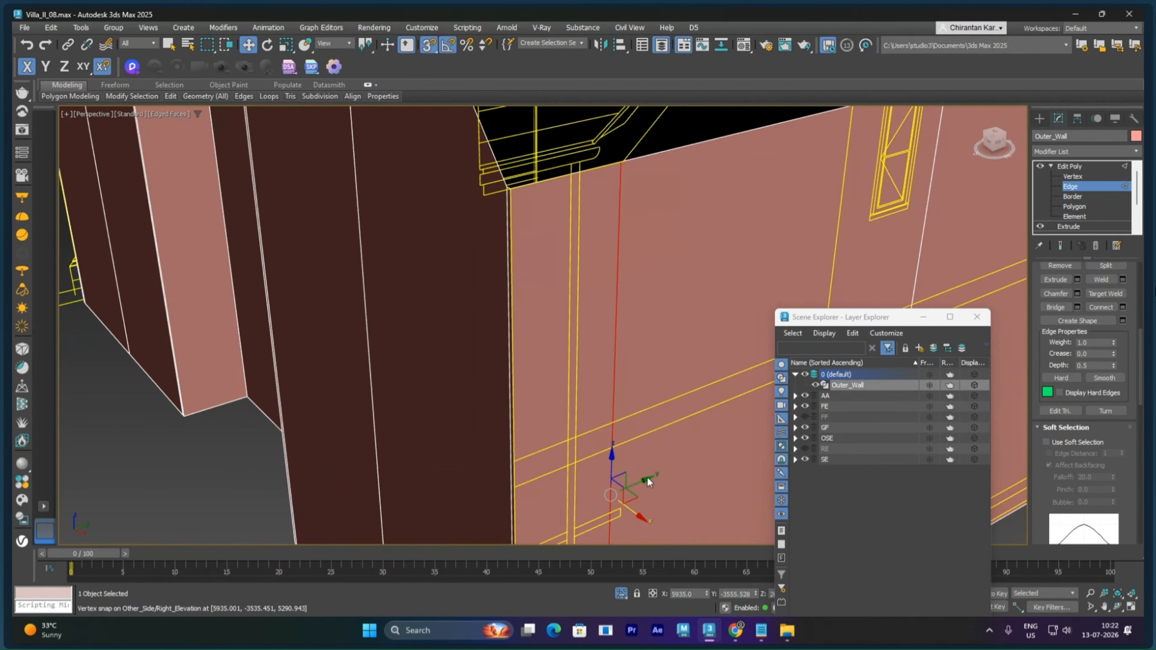
left_click_drag(646, 477, 630, 164)
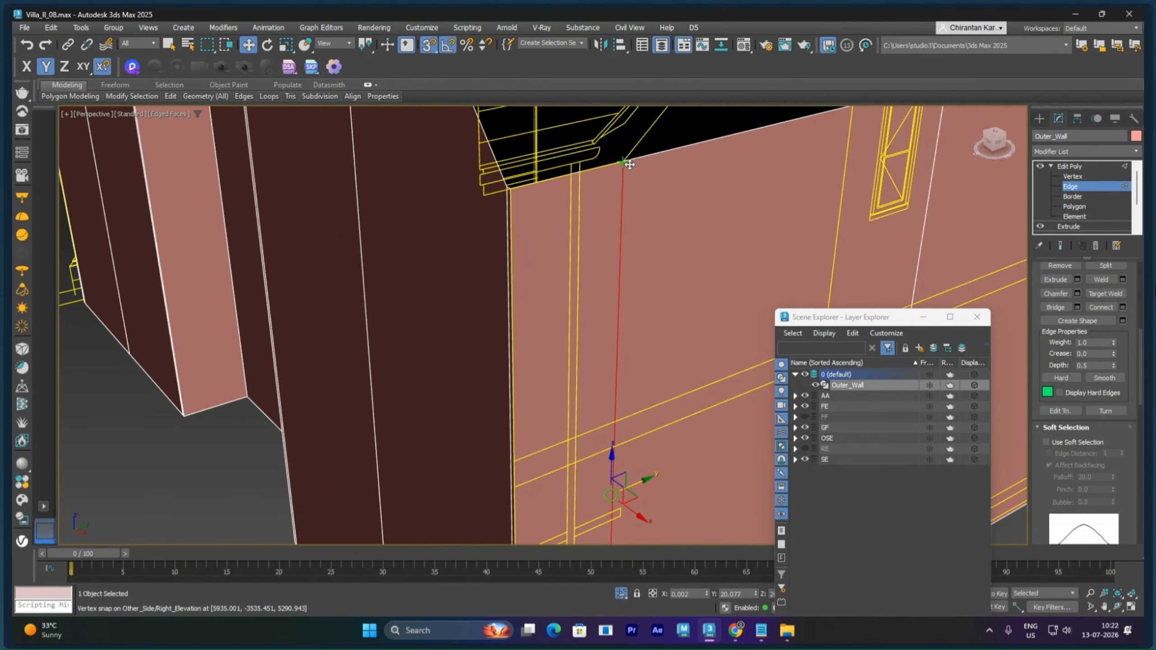
scroll(638, 305, "up", 2)
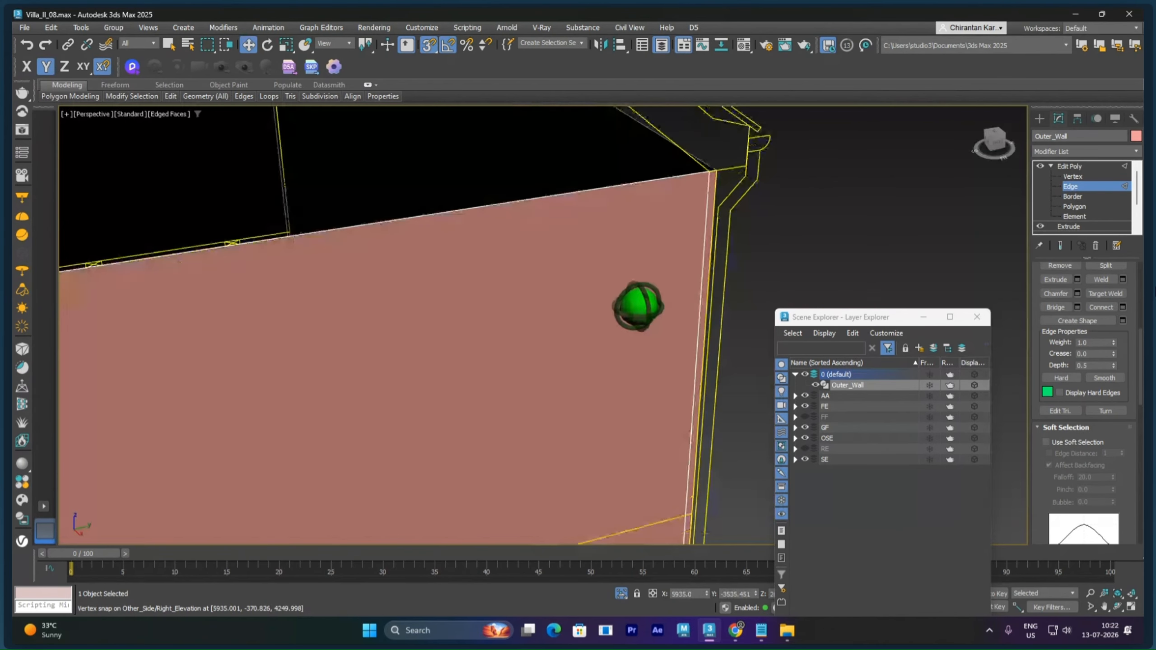
middle_click_drag(668, 274, 638, 342)
scroll(671, 266, "up", 3)
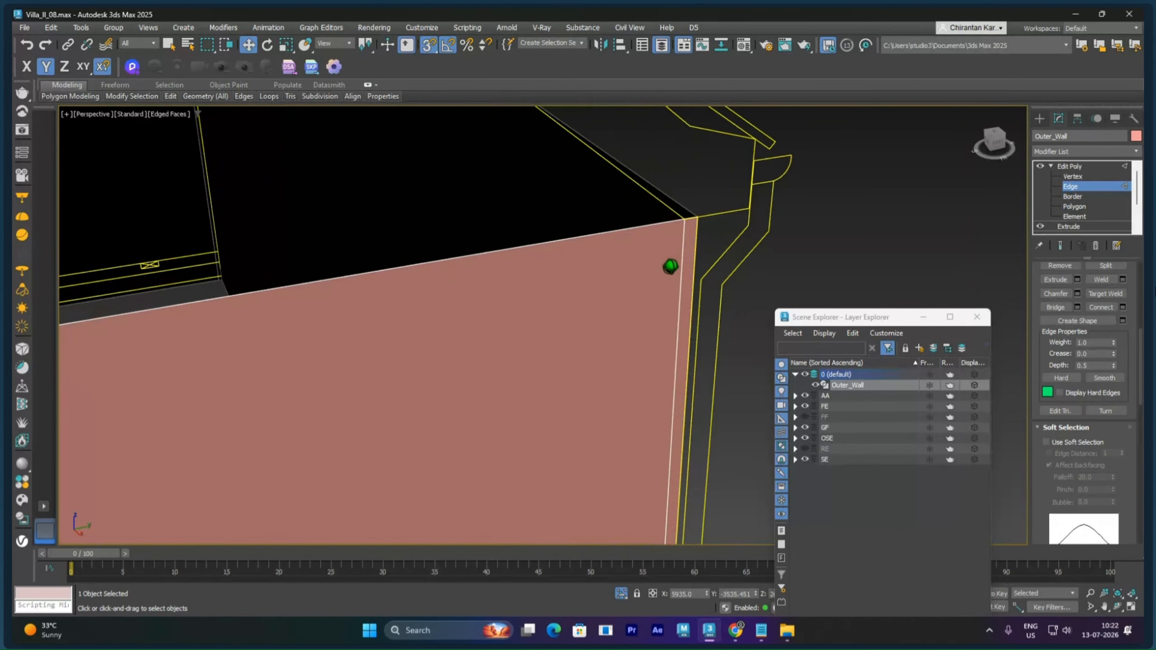
middle_click_drag(692, 250, 544, 296)
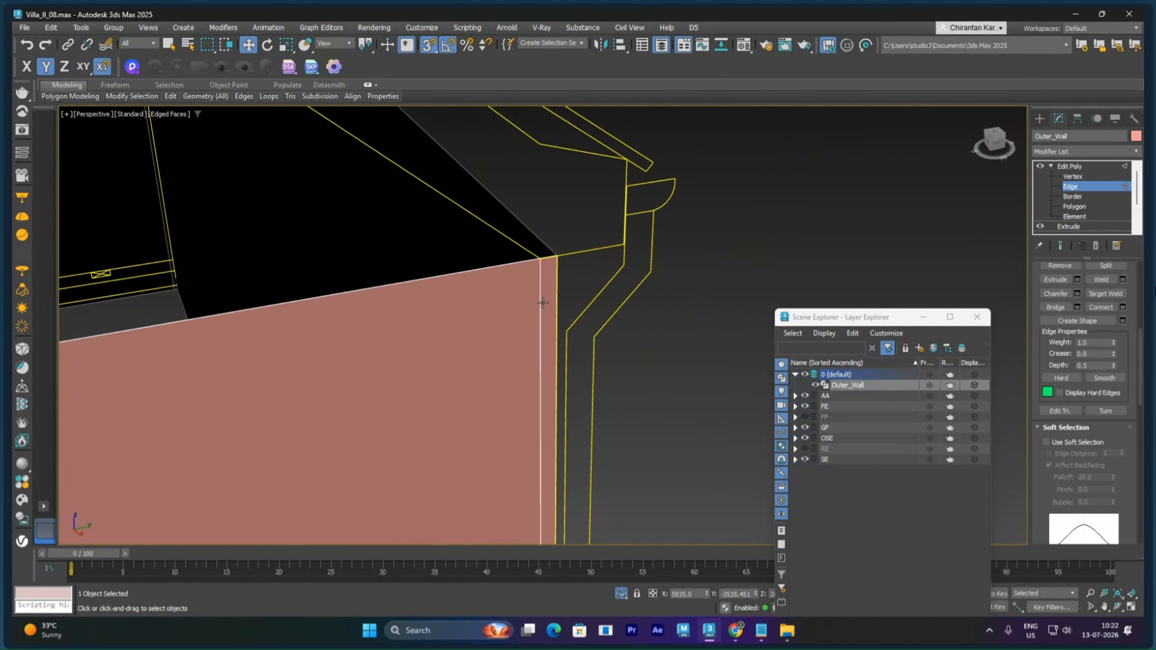
left_click(541, 303)
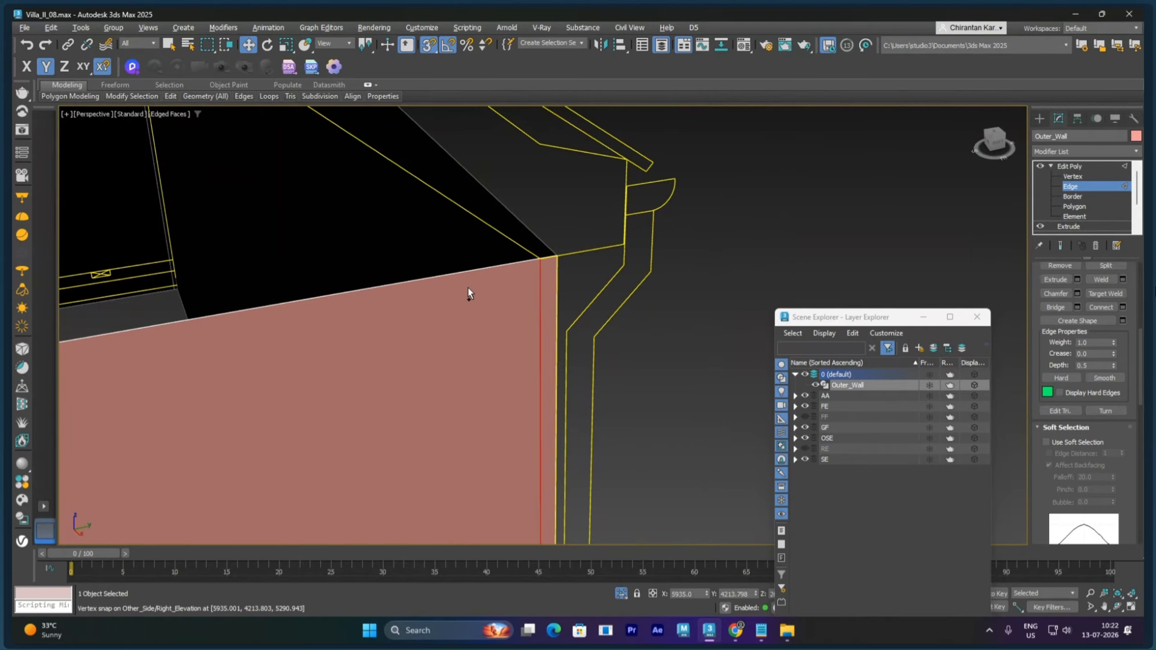
Snap the left side wall's front vertical edge along Y to the front foot of the inner gable line
scroll(468, 287, "down", 10)
middle_click_drag(468, 288, 640, 331)
middle_click_drag(592, 429, 686, 324)
scroll(598, 335, "up", 9)
left_click(654, 309)
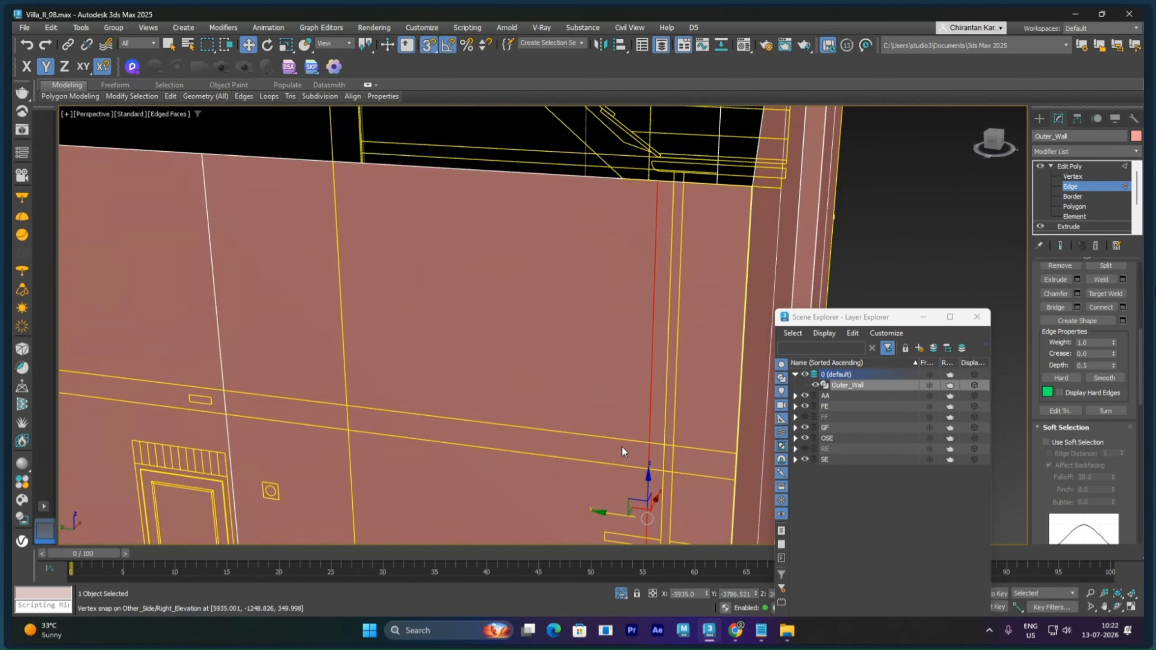
left_click_drag(601, 516, 623, 178)
Examine the left side wall's rear vertical edge against the rear foot of the inner gable line
scroll(478, 246, "down", 6)
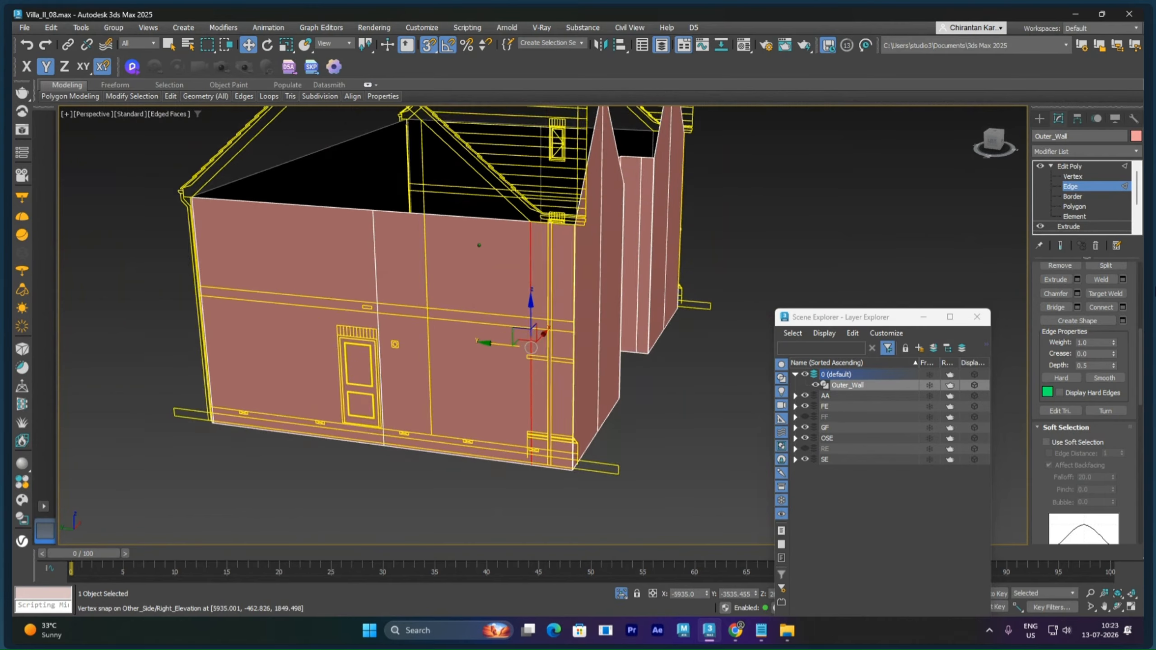
middle_click_drag(432, 290, 677, 314)
scroll(566, 257, "up", 8)
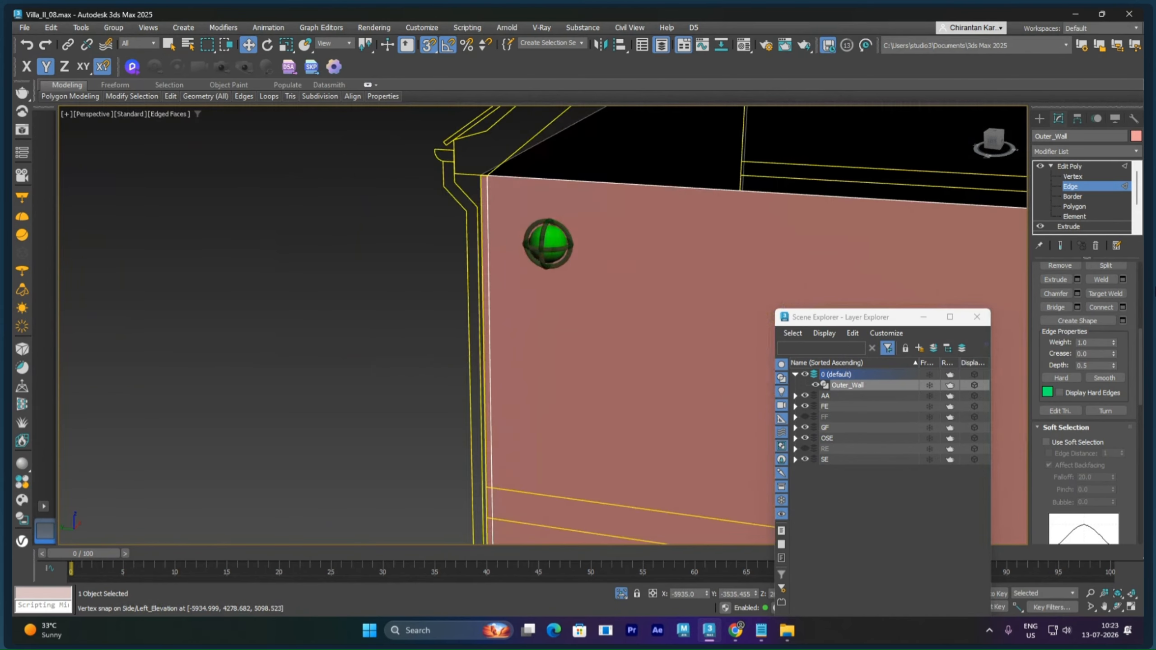
middle_click_drag(516, 220, 698, 302)
scroll(684, 267, "up", 6)
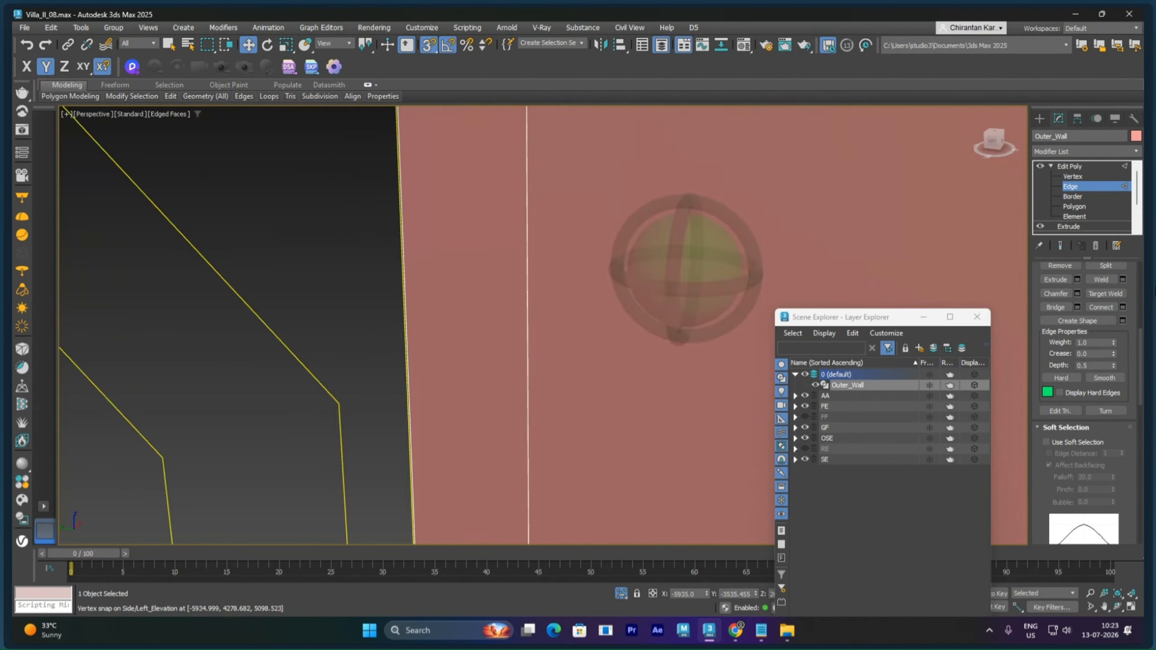
scroll(683, 272, "down", 4)
scroll(678, 262, "down", 5)
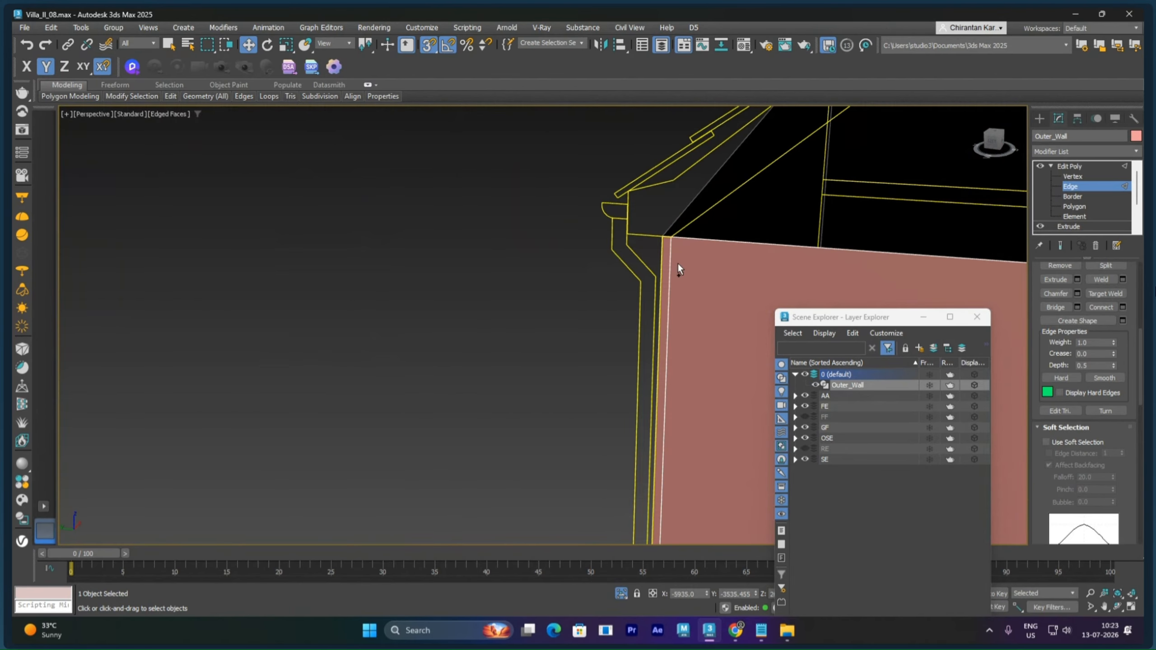
middle_click_drag(764, 273, 809, 267)
scroll(810, 266, "down", 4)
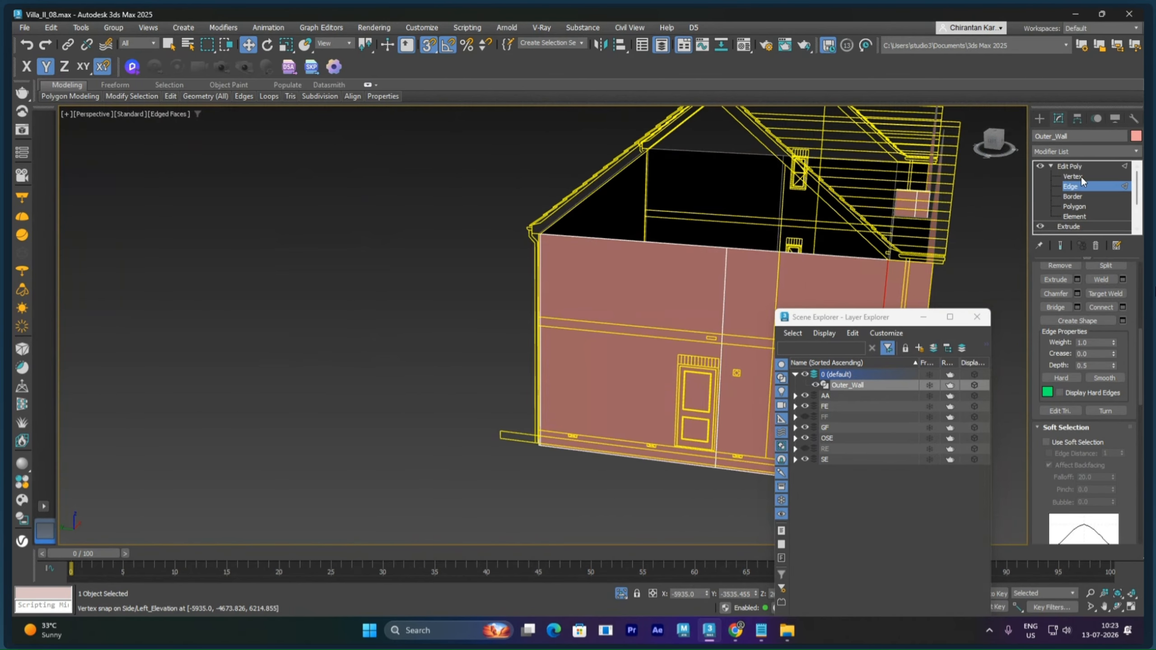
Raise the left side wall's central top vertex along Z to the height of the inner gable peak
left_click(1073, 176)
left_click(712, 259)
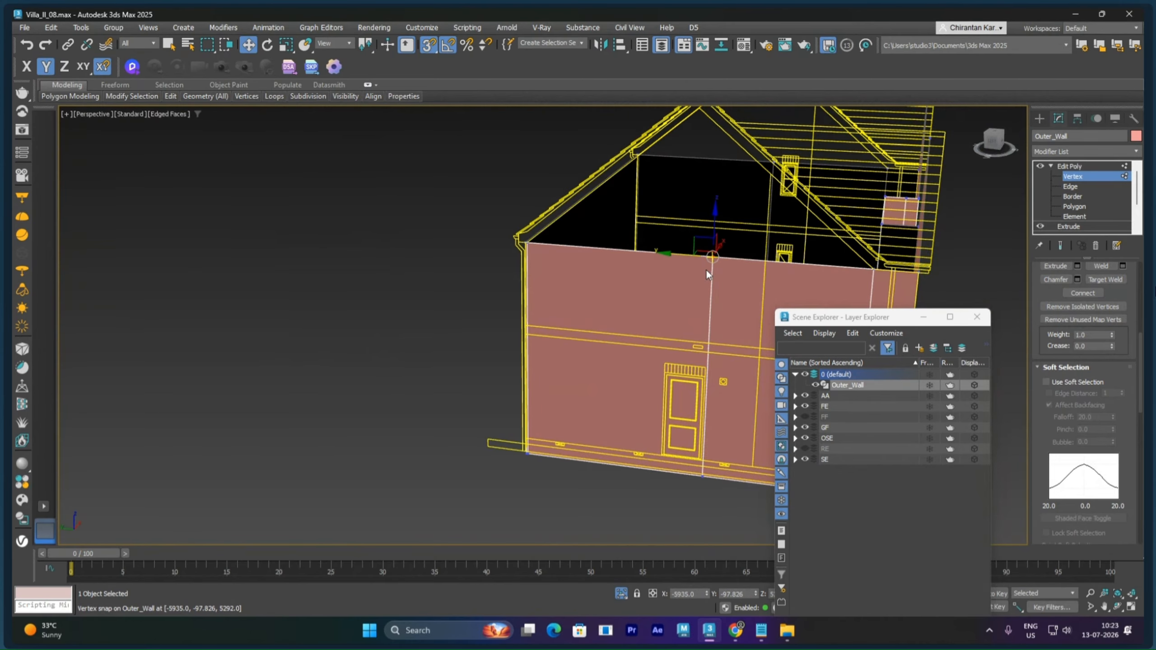
middle_click_drag(706, 269, 708, 294)
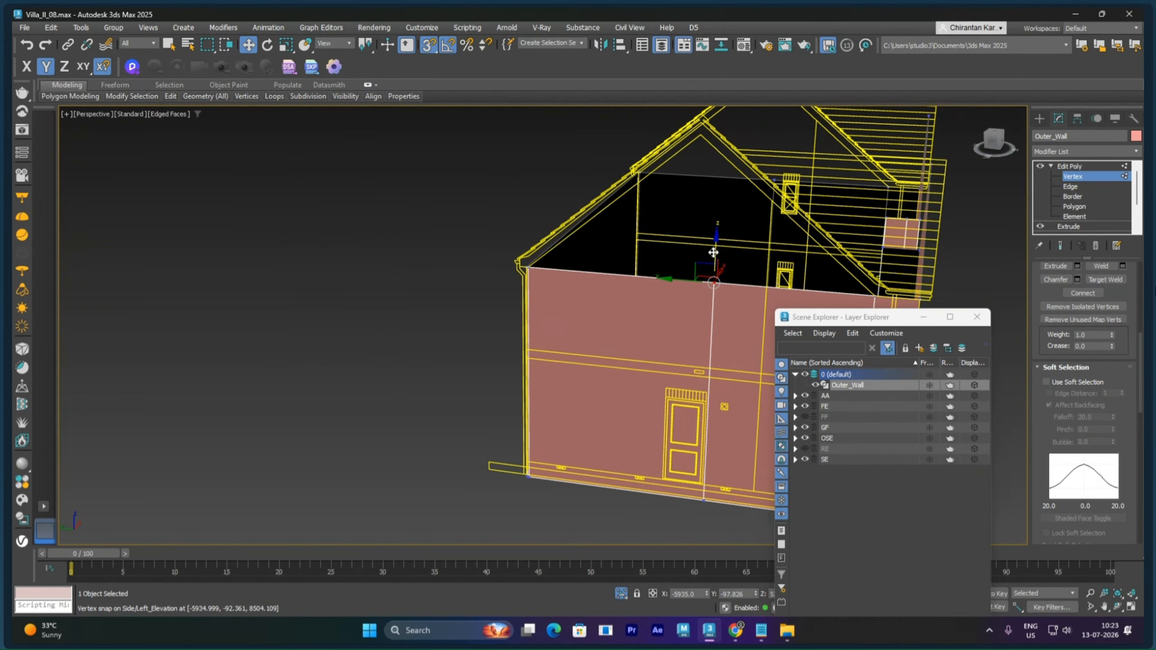
left_click_drag(716, 250, 697, 145)
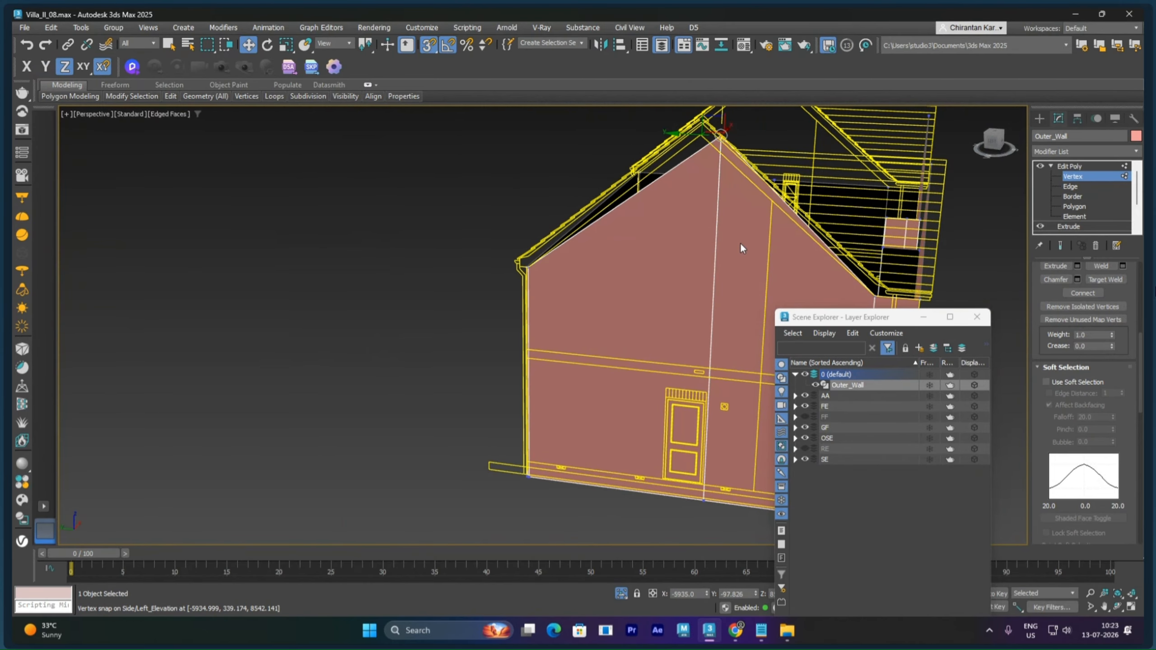
In the Left view, snap the left side wall's raised top vertex horizontally to the inner gable peak
key("l")
scroll(531, 266, "down", 2)
scroll(574, 280, "up", 2)
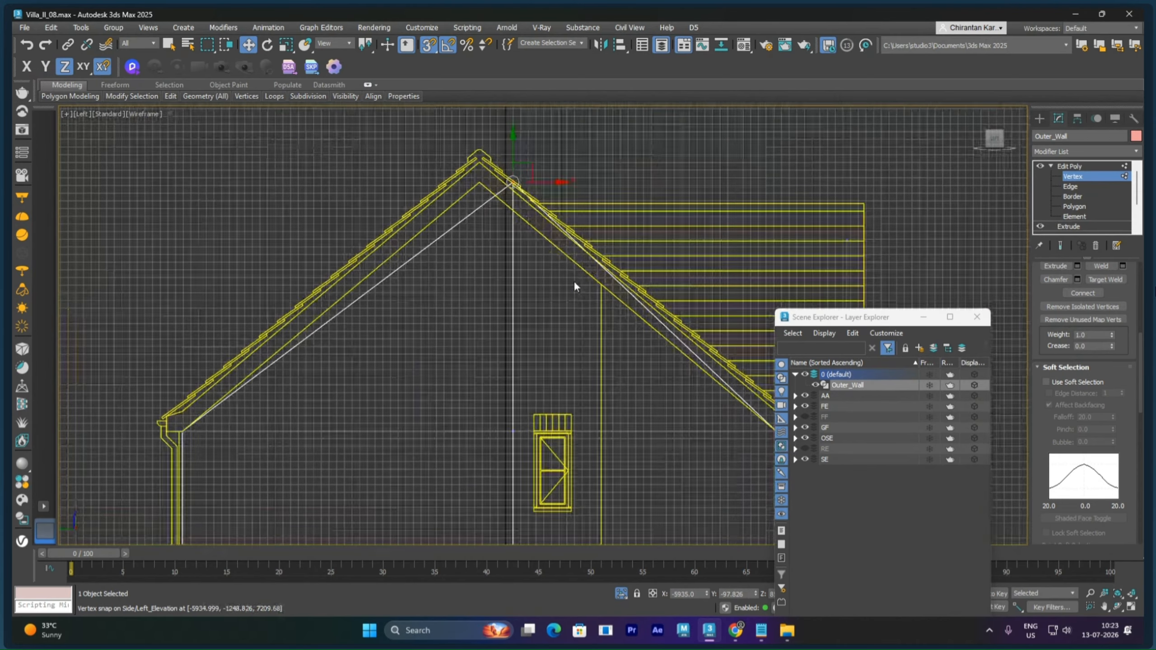
scroll(585, 284, "up", 4)
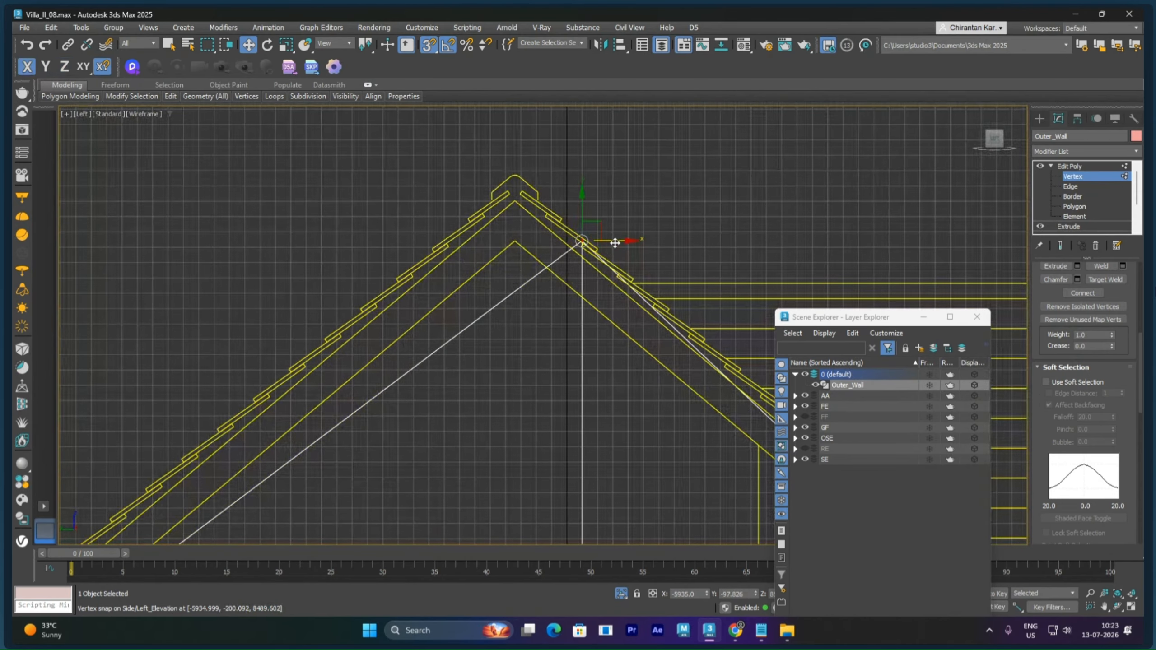
left_click_drag(616, 243, 520, 245)
scroll(561, 364, "down", 3)
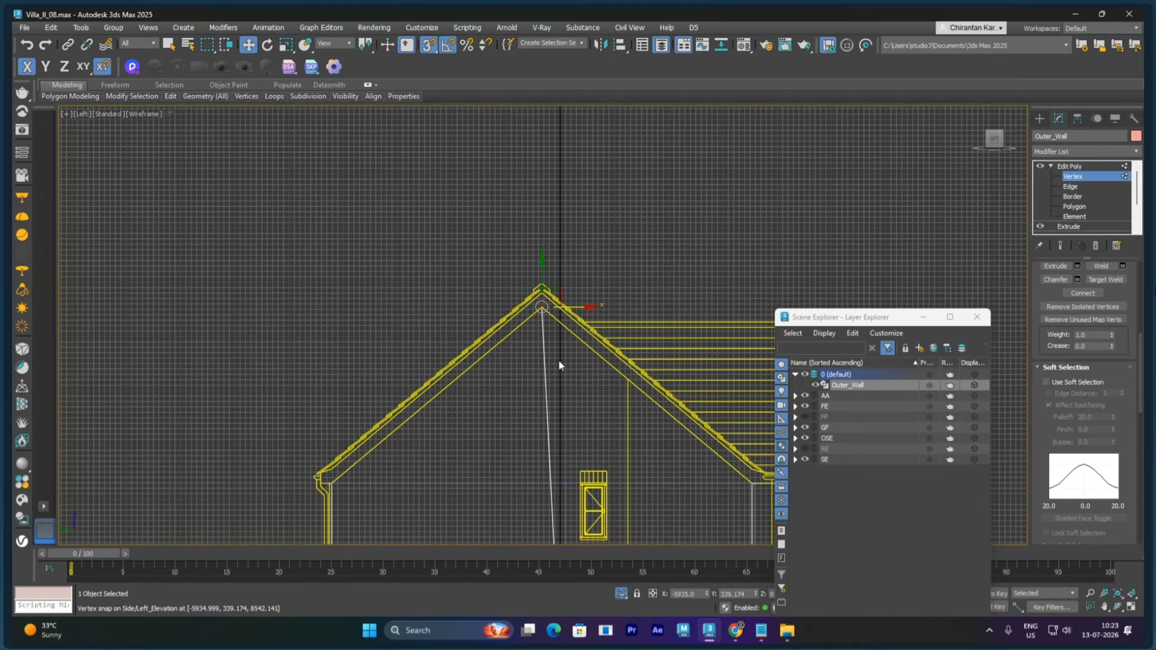
Align the side walls' central base vertices and the right side wall's central top vertex horizontally with the gable peak
middle_click_drag(581, 407, 603, 145)
scroll(603, 324, "down", 2)
middle_click_drag(605, 336, 613, 311)
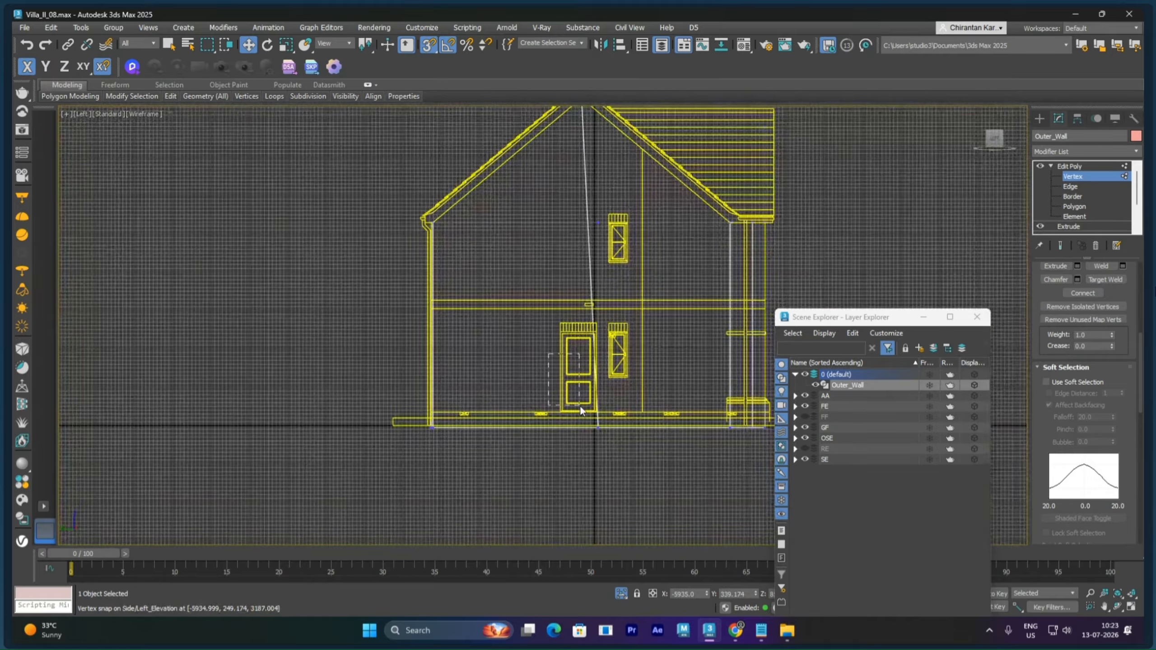
left_click_drag(580, 405, 631, 471)
scroll(632, 474, "down", 3)
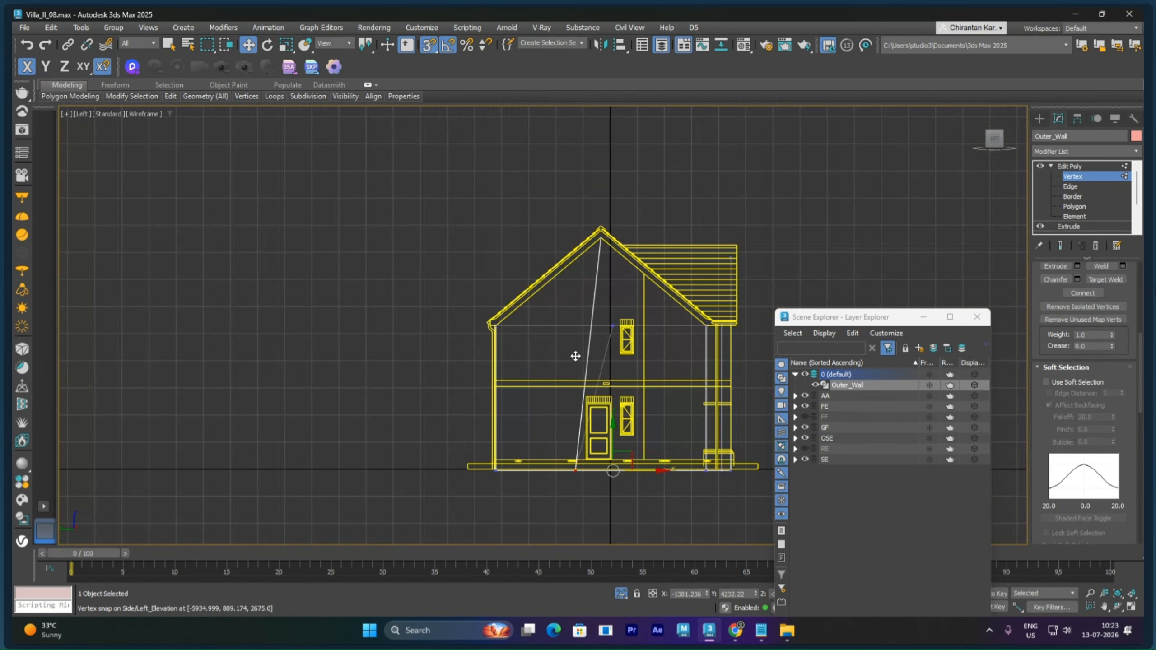
left_click_drag(584, 255, 598, 246)
left_click_drag(628, 310, 611, 381)
key("p")
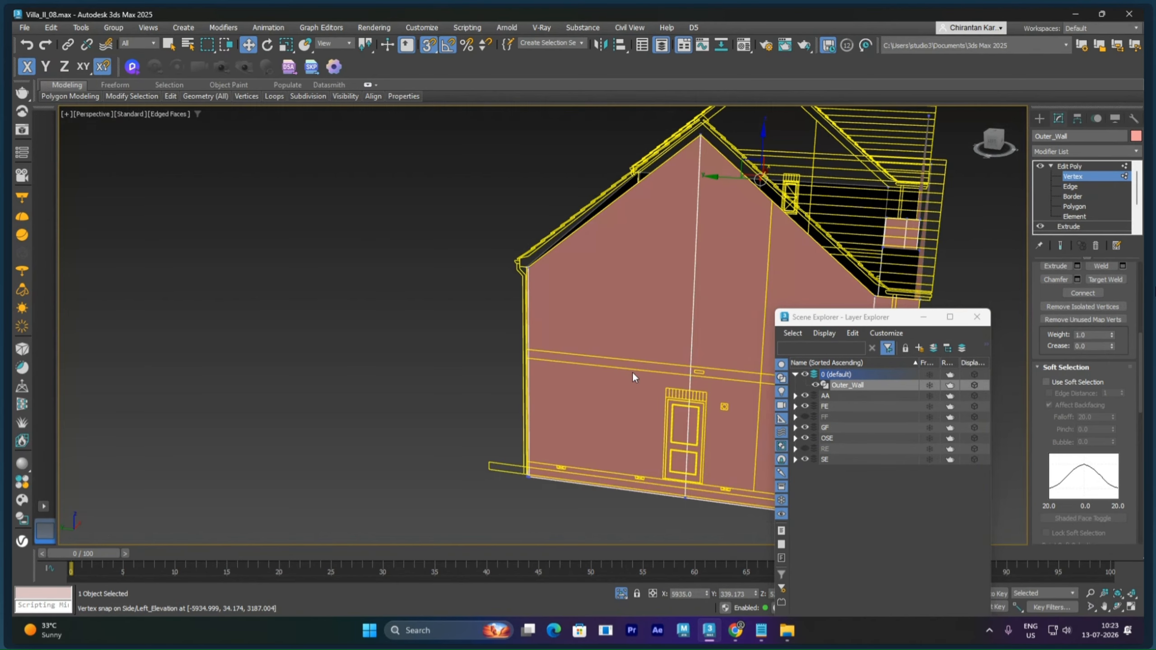
Raise the right side wall's central top vertex along Z to the height of its inner gable peak
scroll(687, 336, "down", 3)
middle_click_drag(731, 340, 575, 439, "alt")
scroll(624, 382, "up", 3)
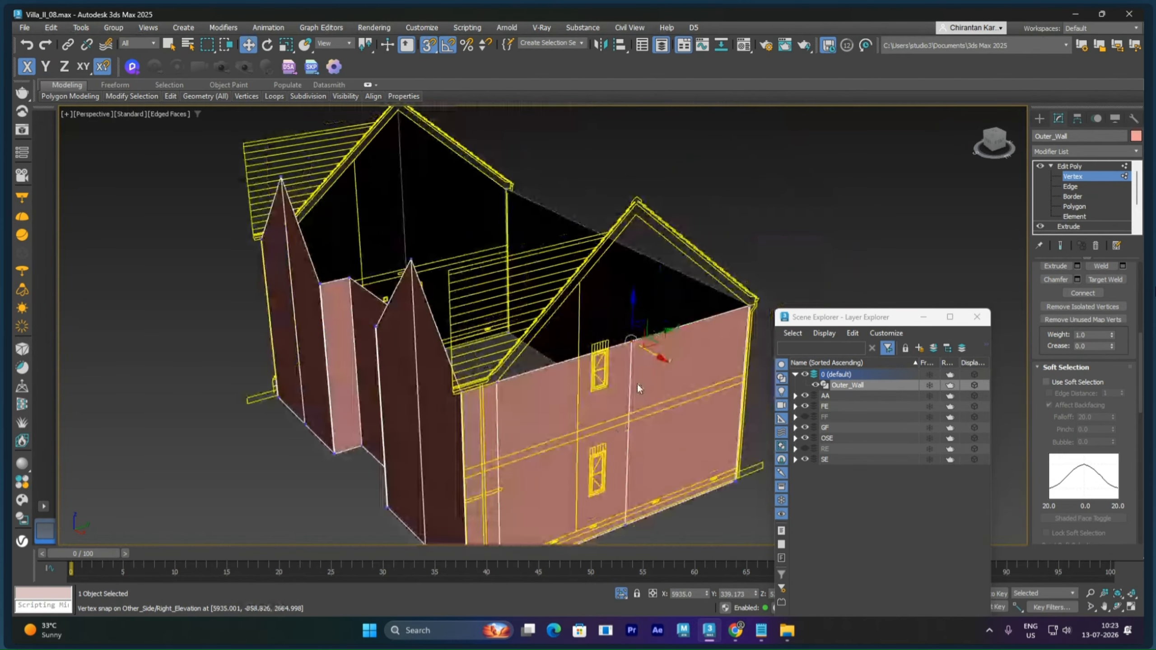
left_click(633, 310)
left_click_drag(633, 310, 637, 329)
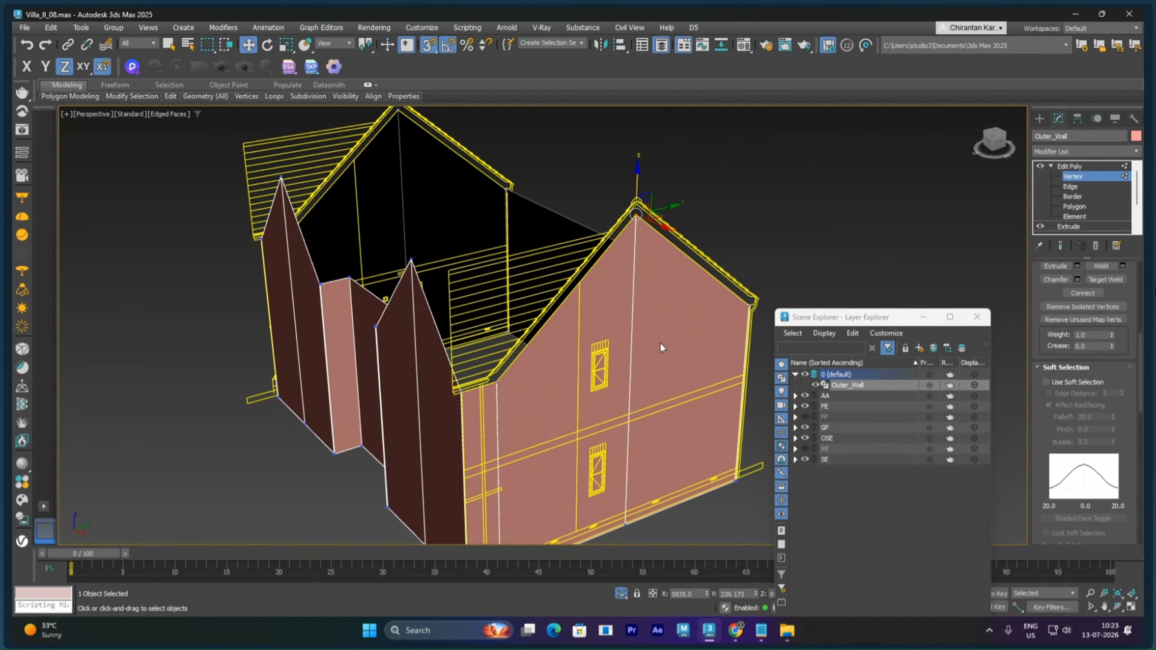
Cut an eaves-level edge across the front-left gable wall between its two eaves corner vertices
middle_click_drag(733, 225, 831, 225, "alt")
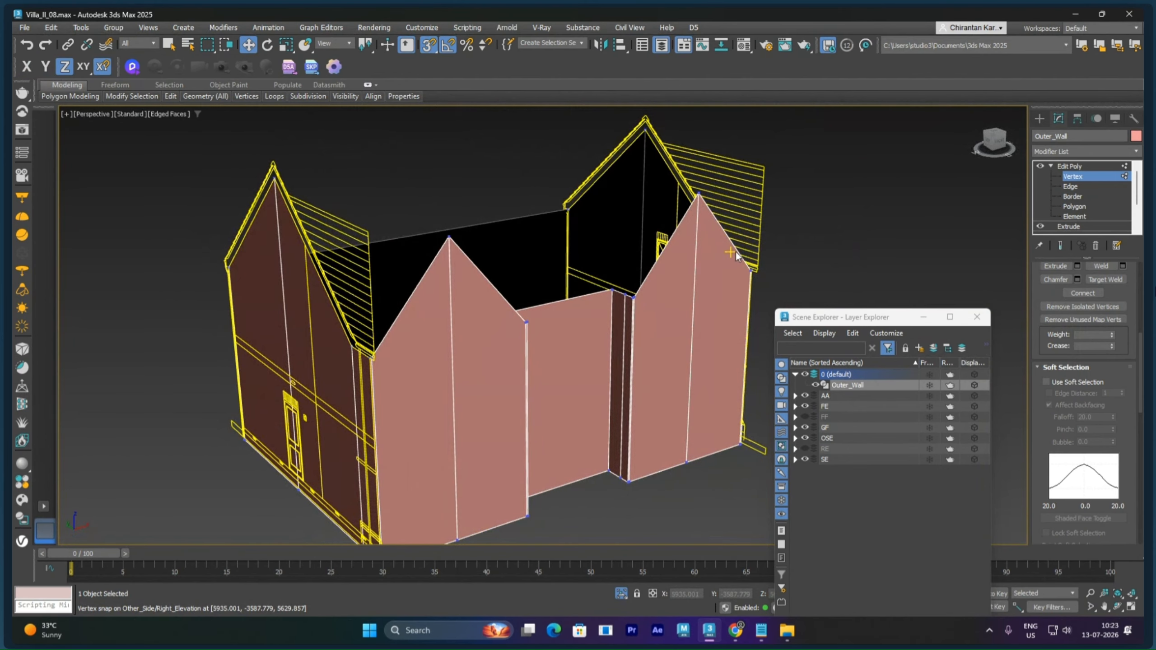
scroll(420, 360, "up", 4)
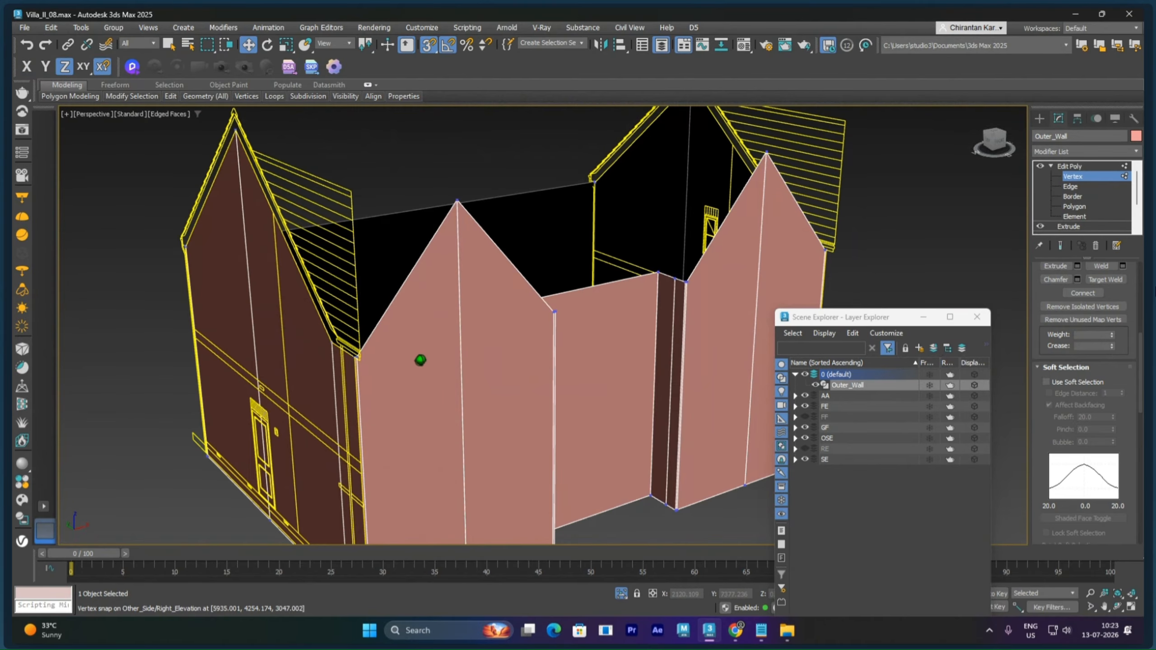
scroll(392, 362, "up", 8)
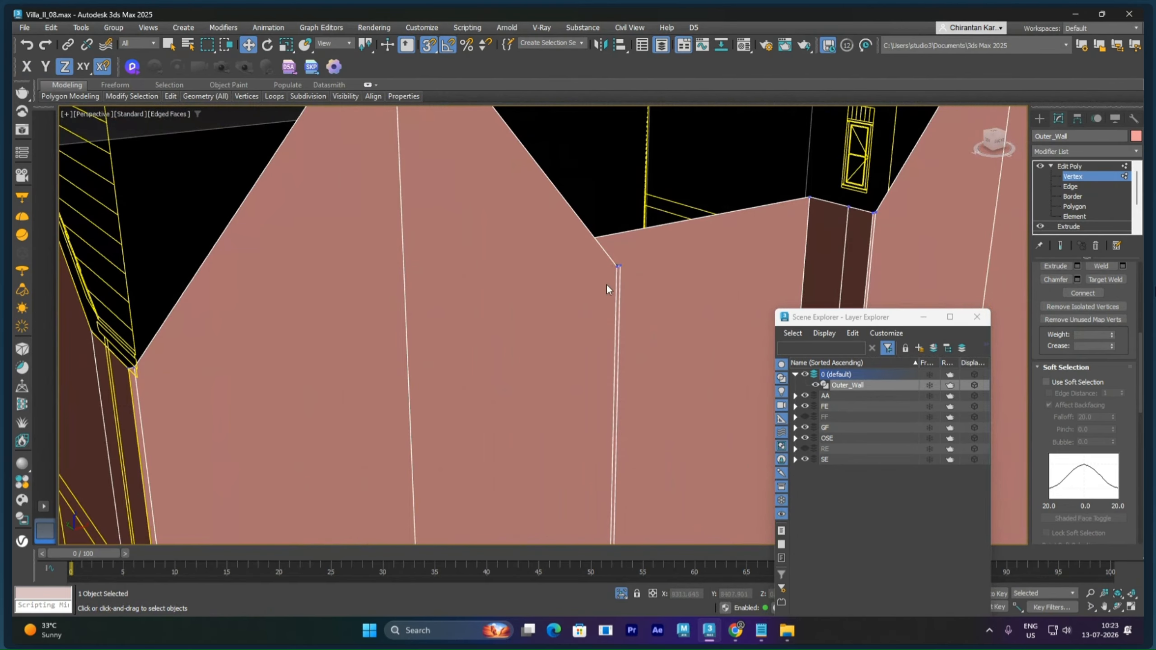
left_click(617, 266)
middle_click_drag(278, 354, 323, 328)
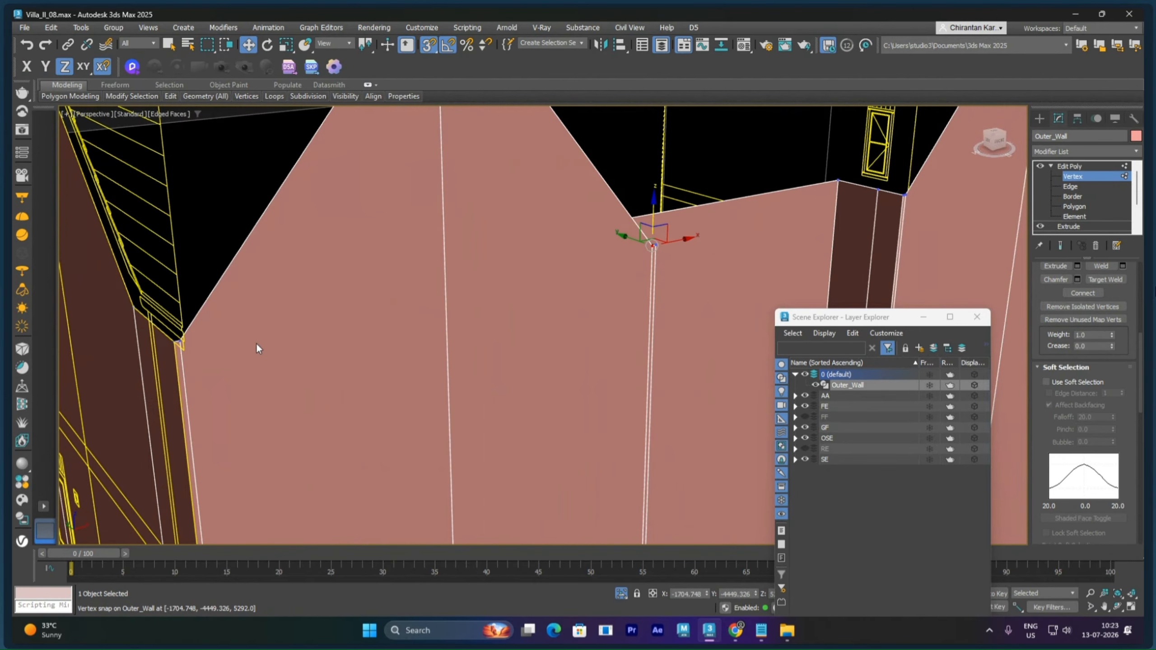
left_click(186, 341, "ctrl")
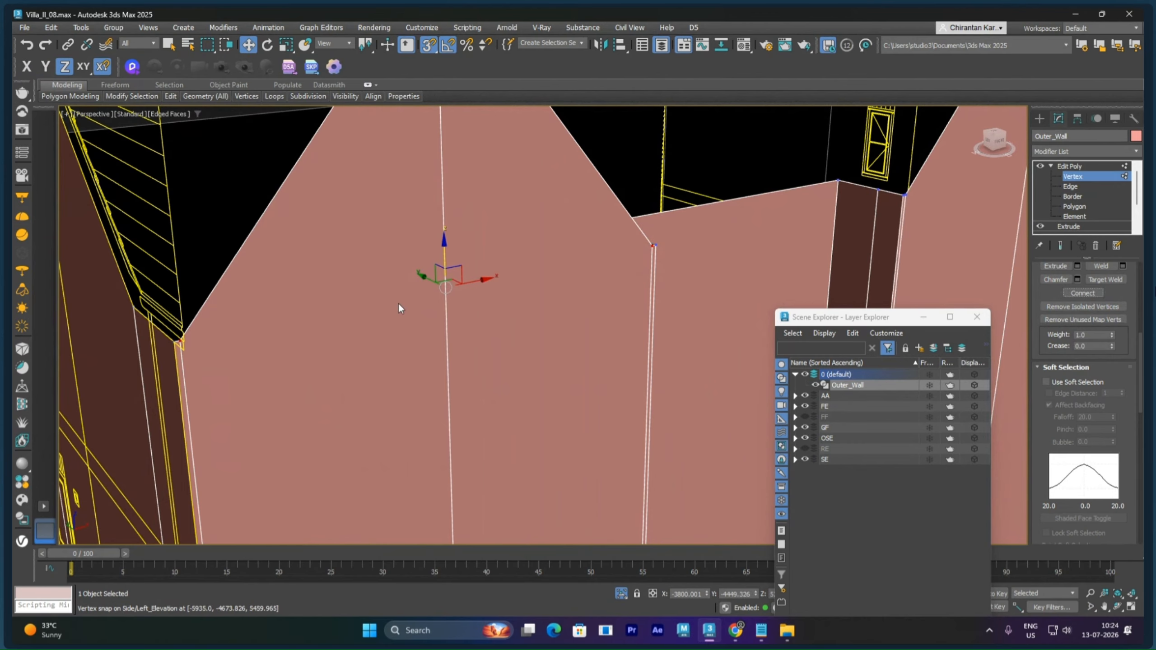
left_click(1078, 207)
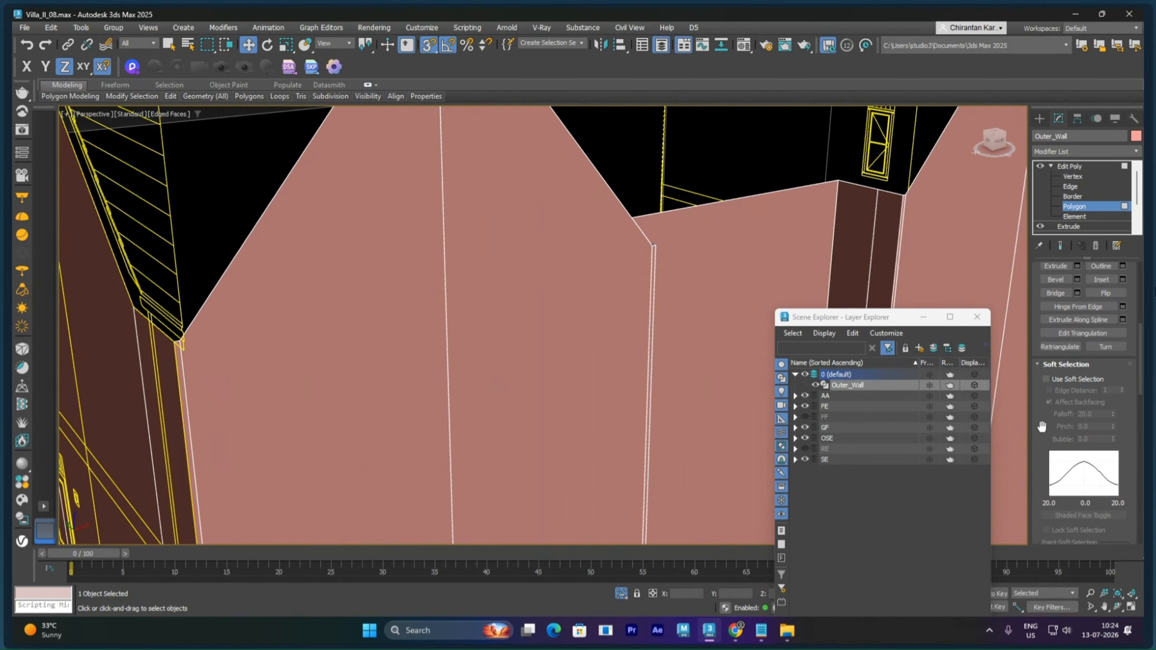
scroll(1042, 426, "down", 10)
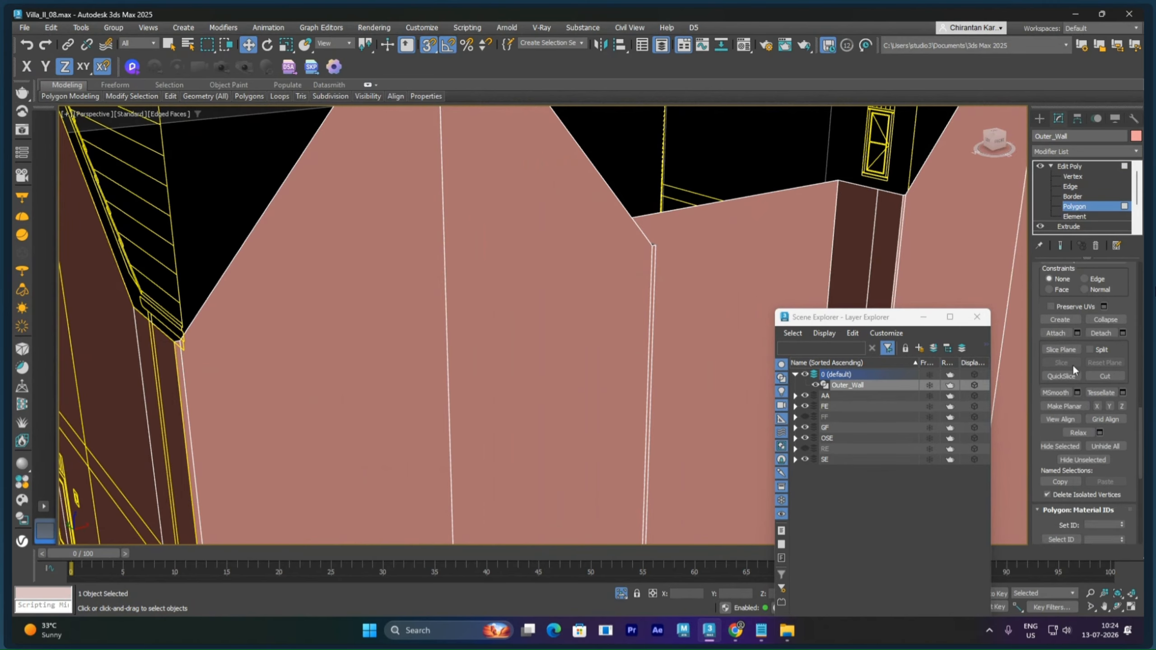
left_click(1099, 377)
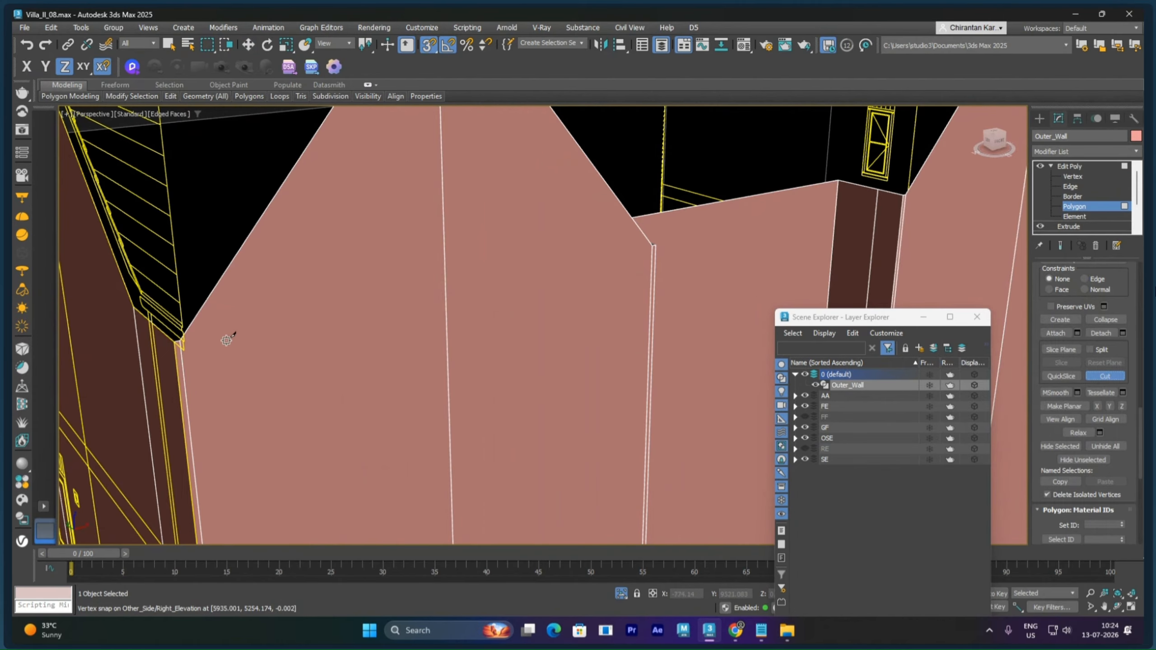
middle_click_drag(244, 348, 247, 280, "alt")
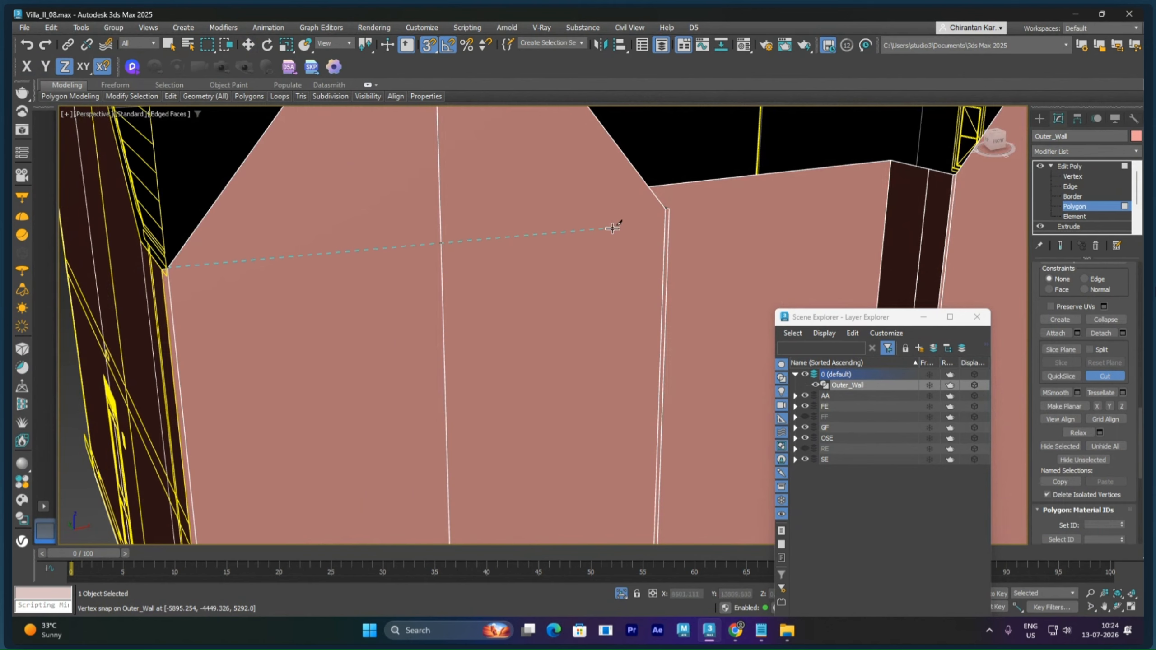
left_click(657, 215)
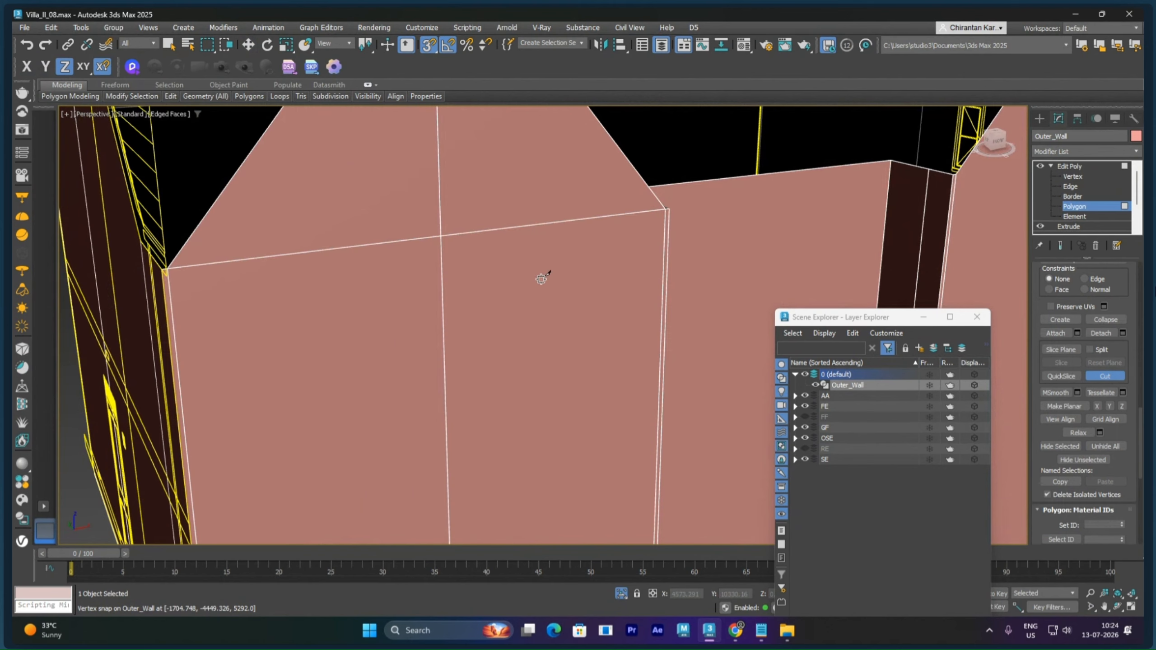
Cut an eaves-level edge across the front-right gable wall between its two eaves corner vertices
scroll(541, 279, "down", 3)
middle_click_drag(601, 285, 396, 316)
middle_click_drag(510, 301, 331, 305)
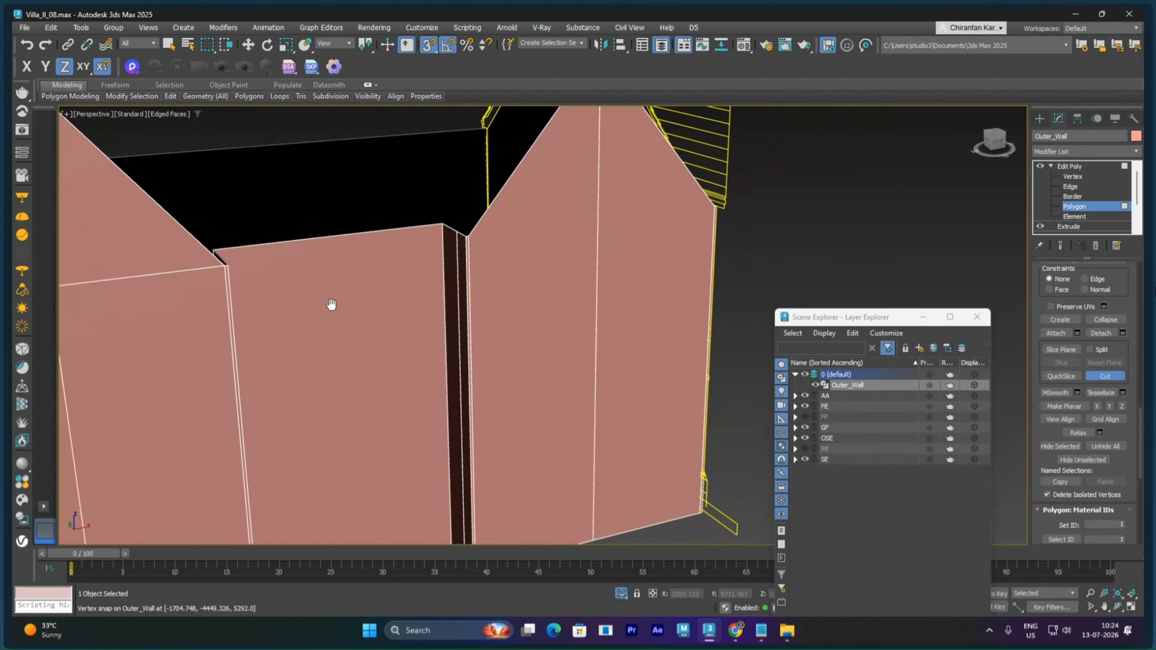
scroll(509, 245, "up", 5)
middle_click_drag(509, 215, 330, 277)
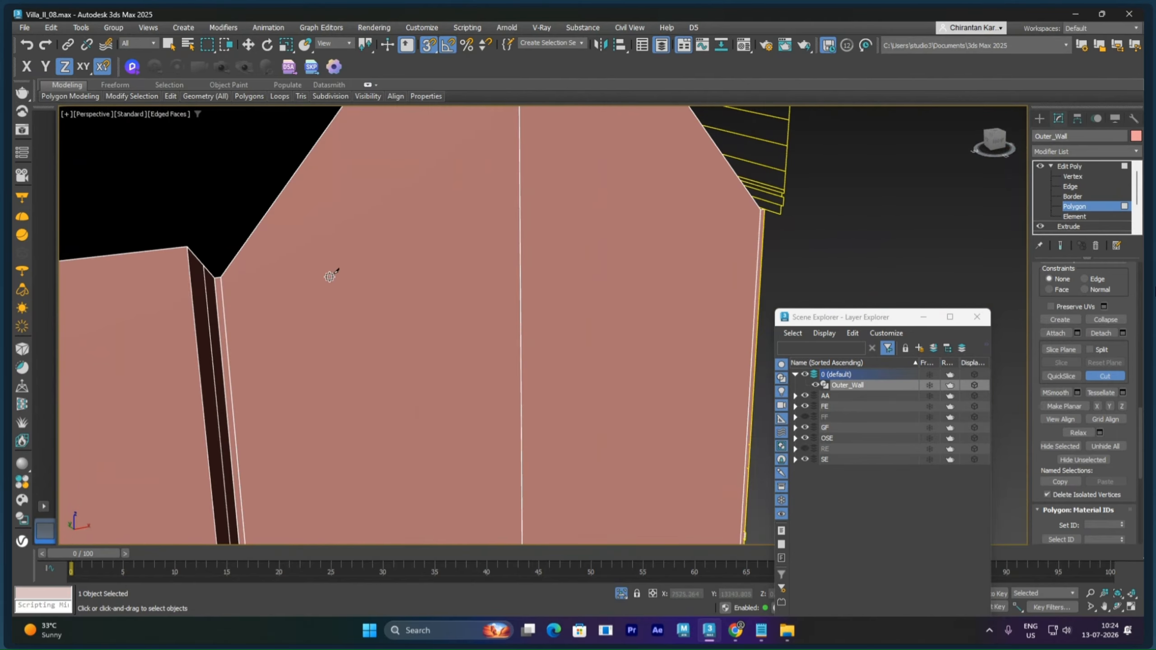
left_click(232, 277)
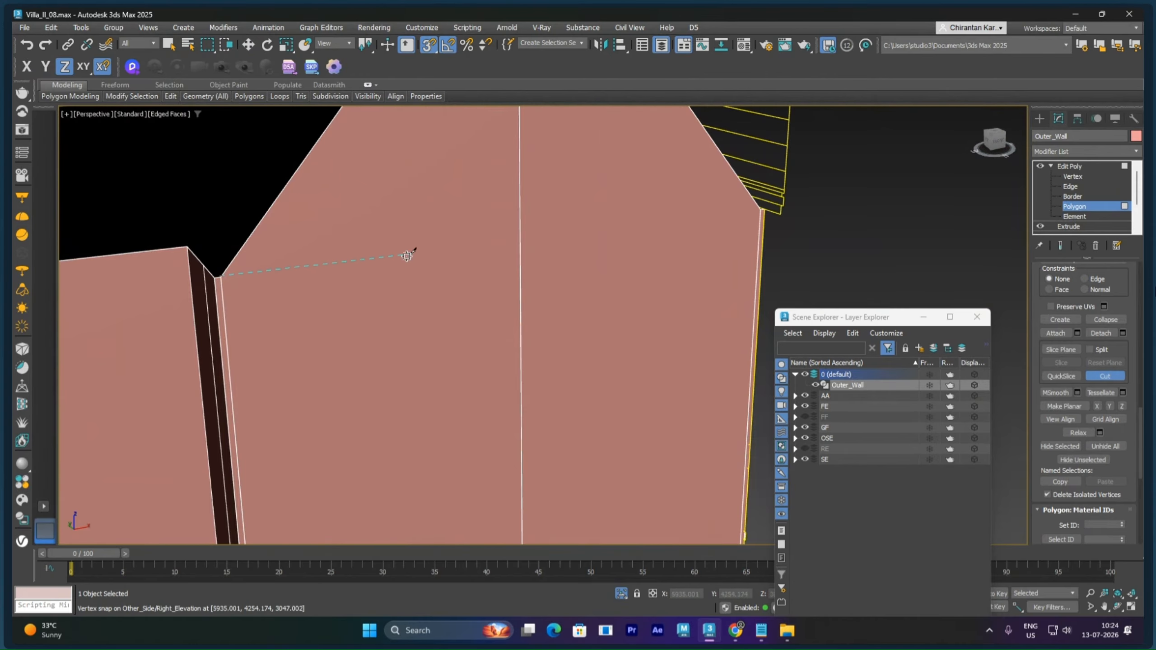
left_click(753, 217)
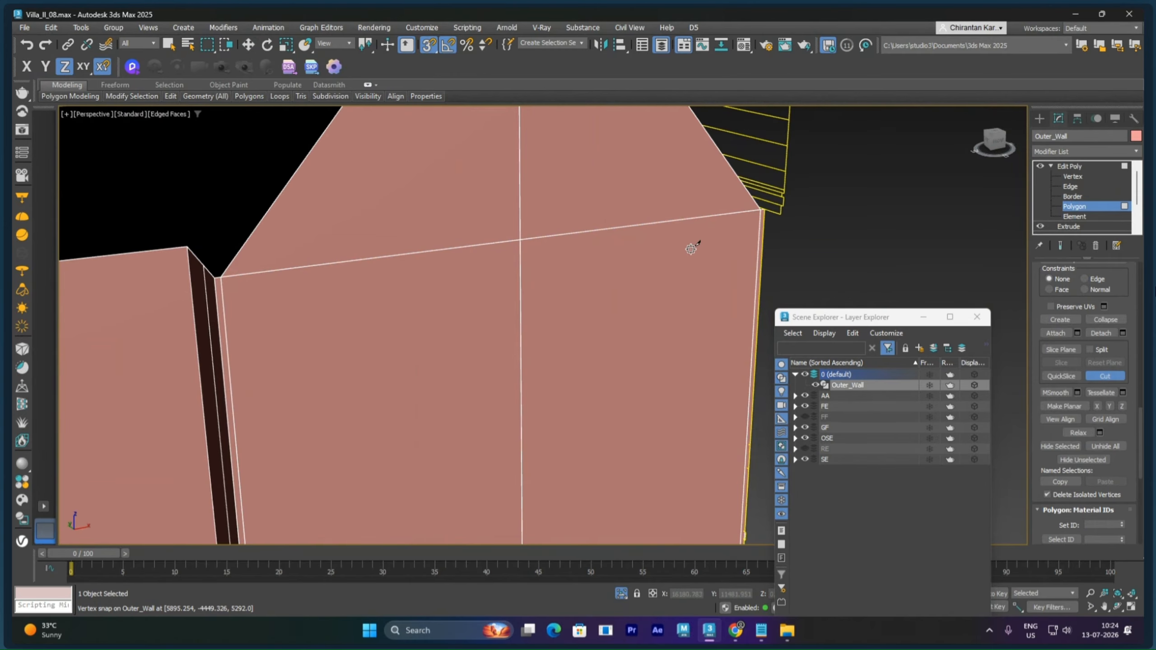
Cut an eaves-level edge across the left side wall, from its rear eaves corner to the front foot of the gable slope
scroll(508, 261, "down", 7)
middle_click_drag(529, 358, 308, 269, "alt")
scroll(423, 323, "up", 6)
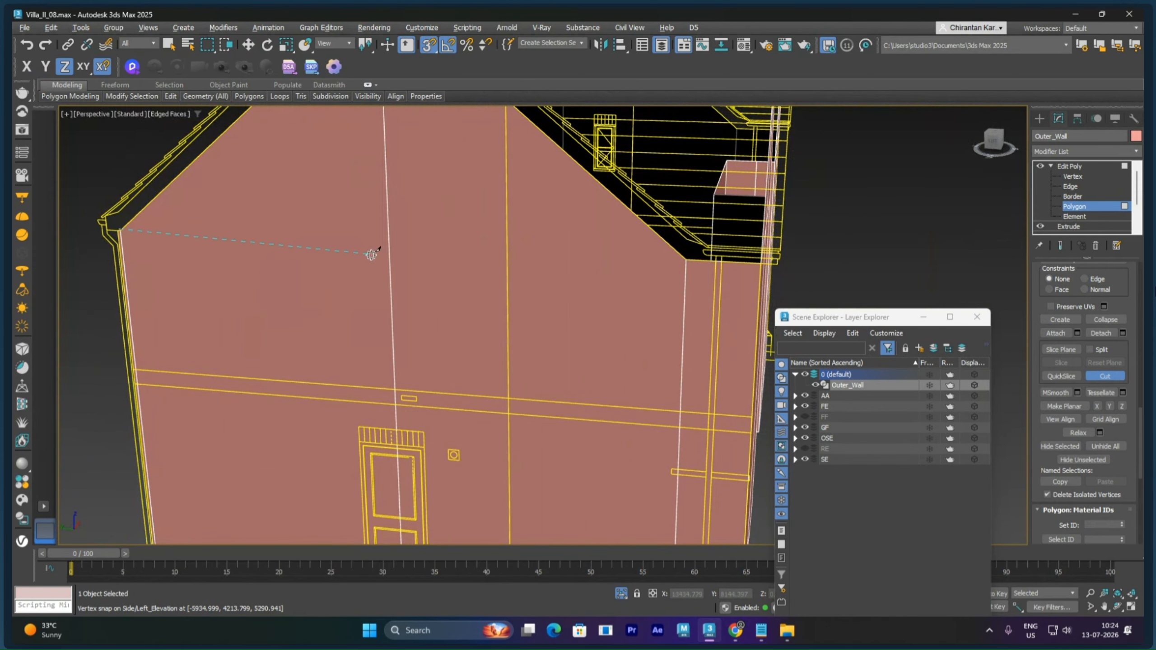
left_click(681, 260)
left_click(684, 258)
right_click(679, 271)
scroll(521, 311, "down", 5)
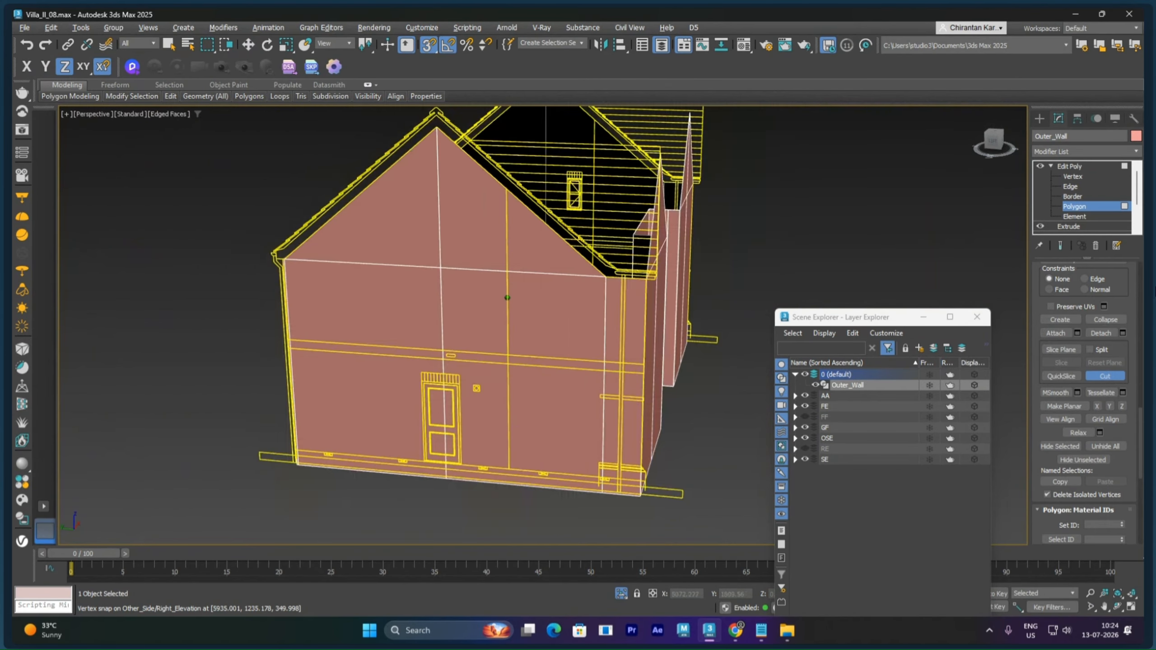
Cut an eaves-level edge across the right side wall between the two feet of its gable slopes, and end cutting
middle_click_drag(521, 311, 323, 289, "alt")
scroll(460, 318, "up", 6)
left_click(212, 288)
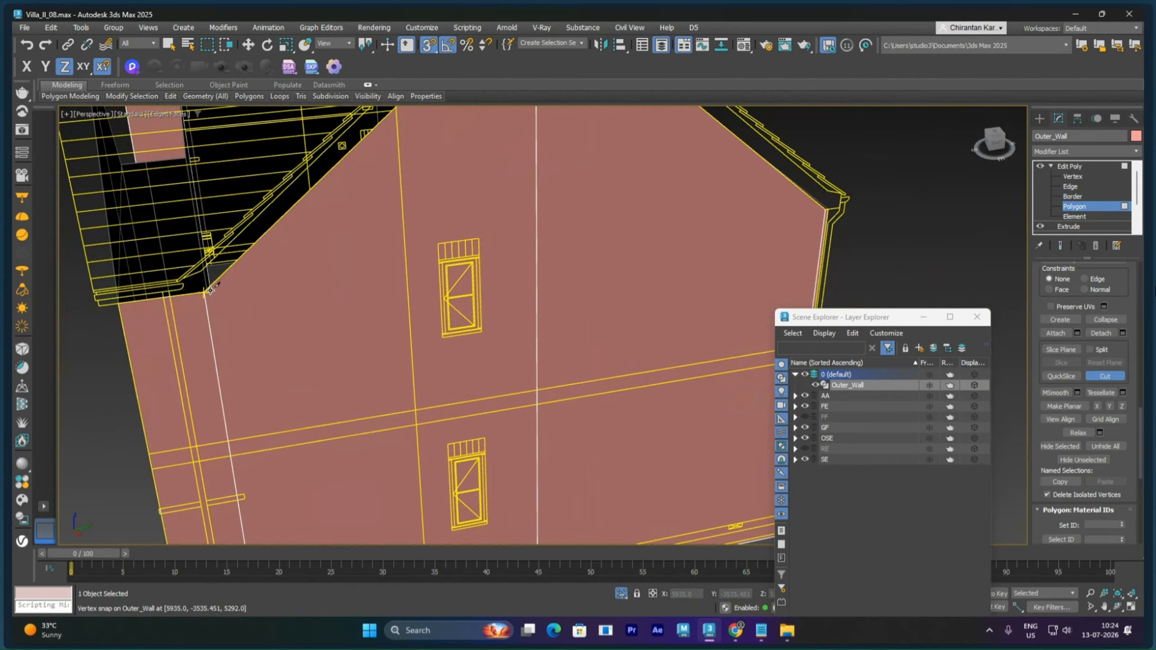
left_click(825, 210)
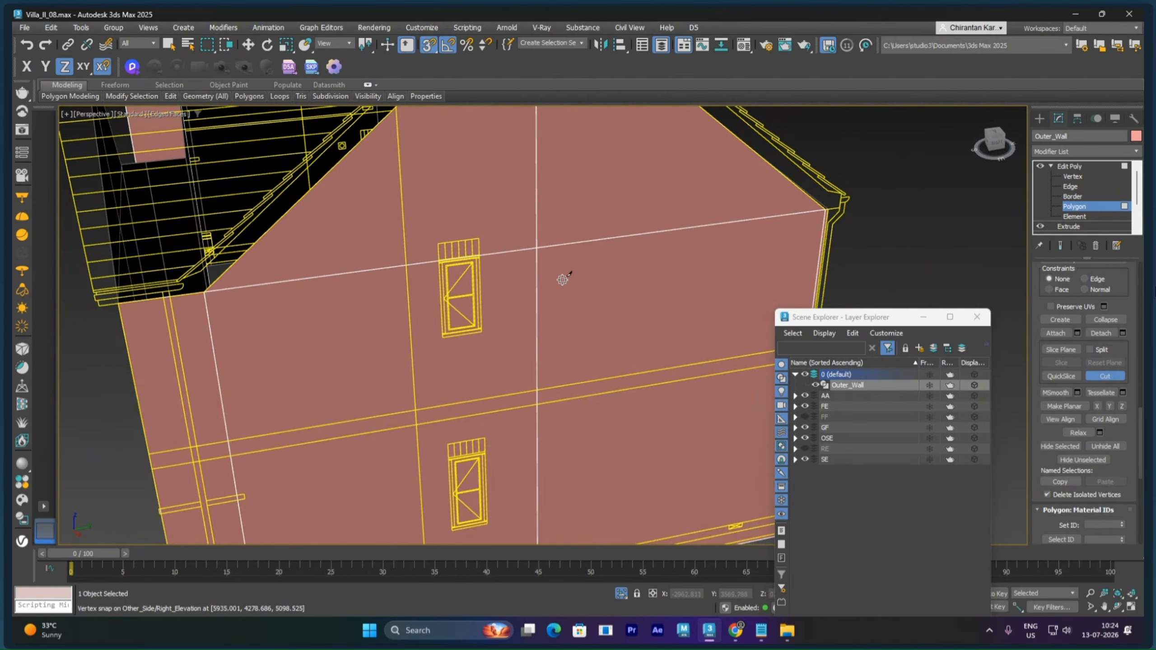
scroll(565, 278, "down", 10)
key("w")
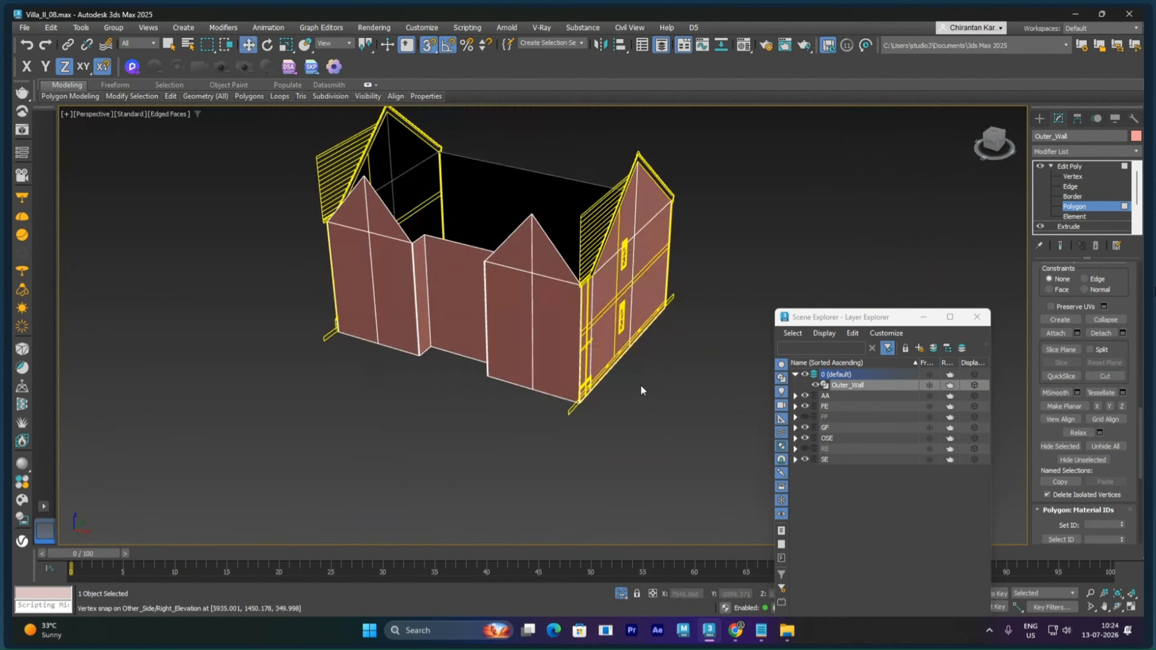
Check the right side wall's split by selecting its lower and gable polygons one after another
left_click(1058, 173)
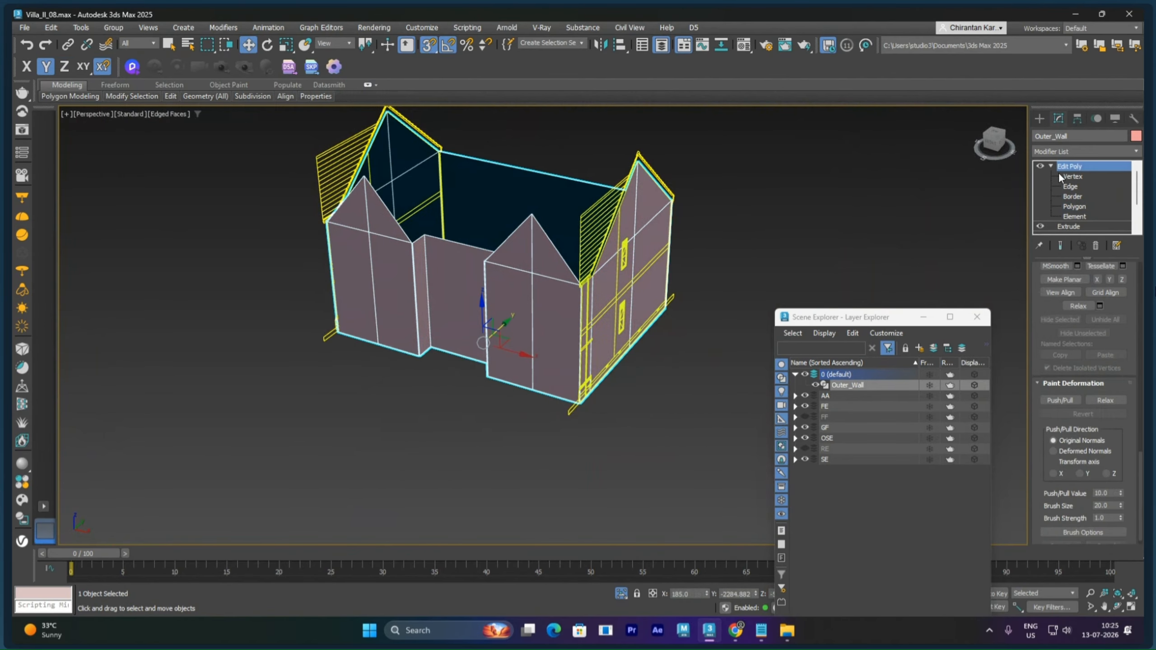
left_click(1070, 207)
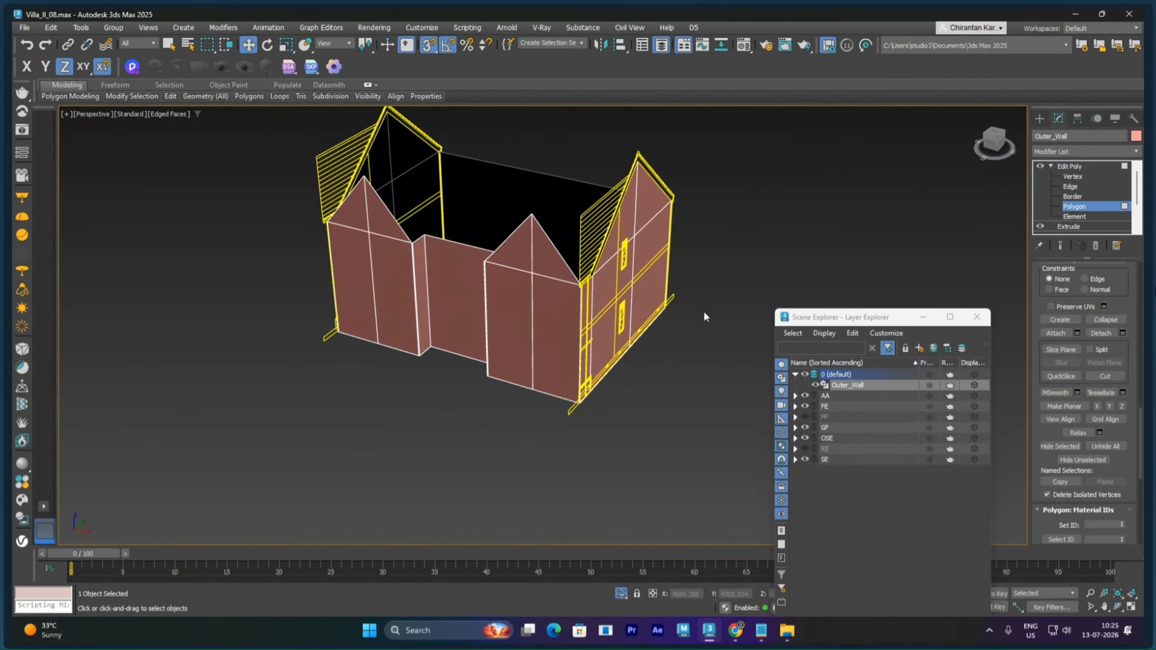
middle_click_drag(684, 345, 656, 340, "alt")
left_click(568, 321)
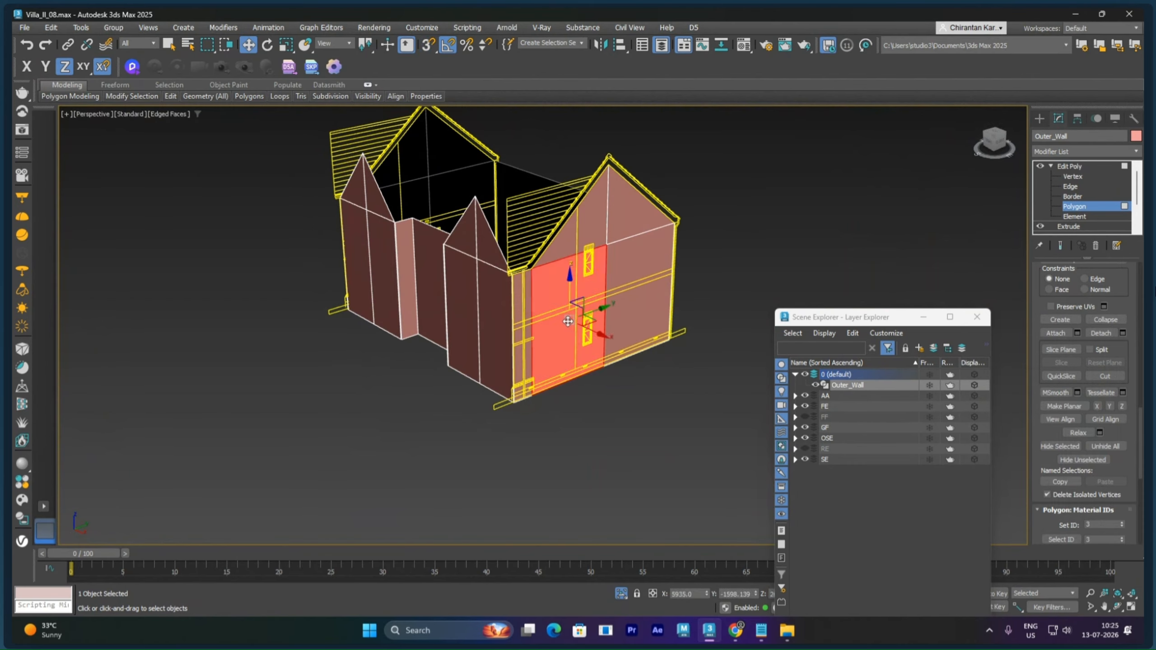
left_click(637, 265)
left_click(627, 227)
left_click(594, 228)
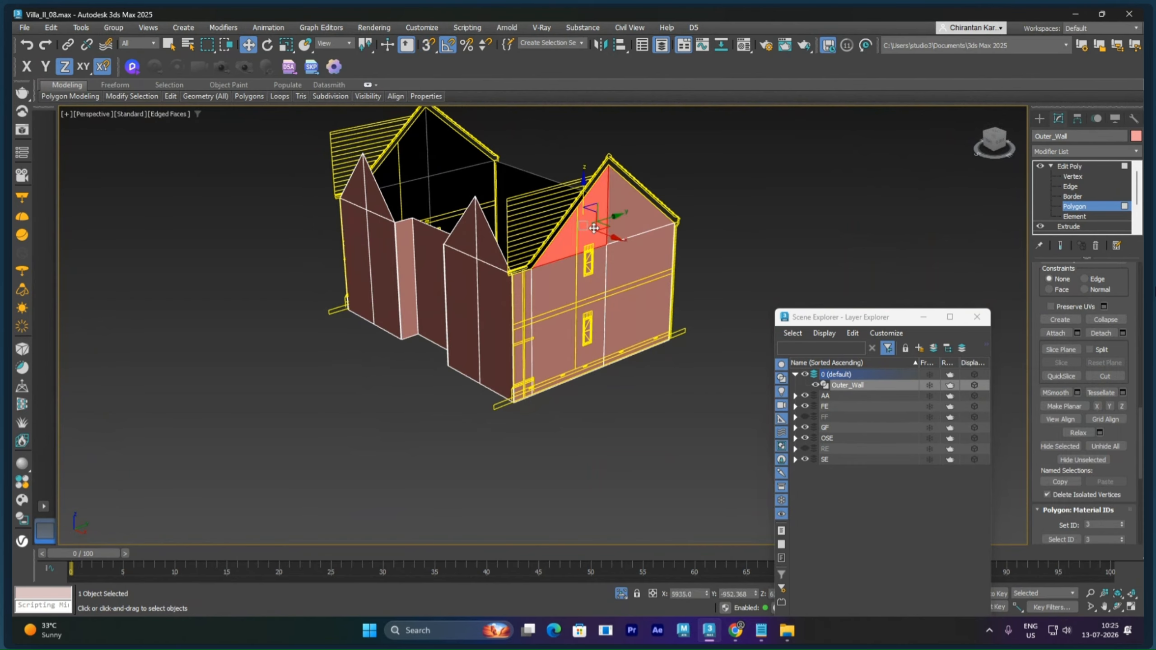
Check the front-right gable wall's split by selecting its gable and lower polygons and the narrow strips at its corners
middle_click_drag(541, 284, 565, 284, "alt")
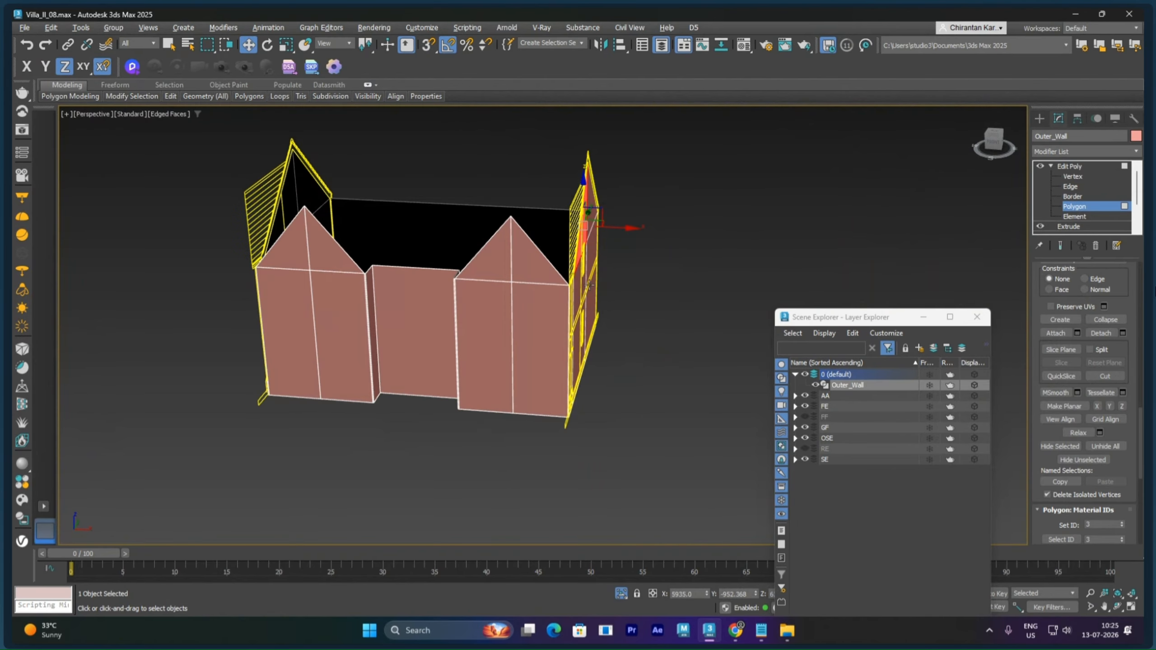
left_click(536, 270)
left_click(495, 267)
left_click(485, 300)
left_click(529, 321)
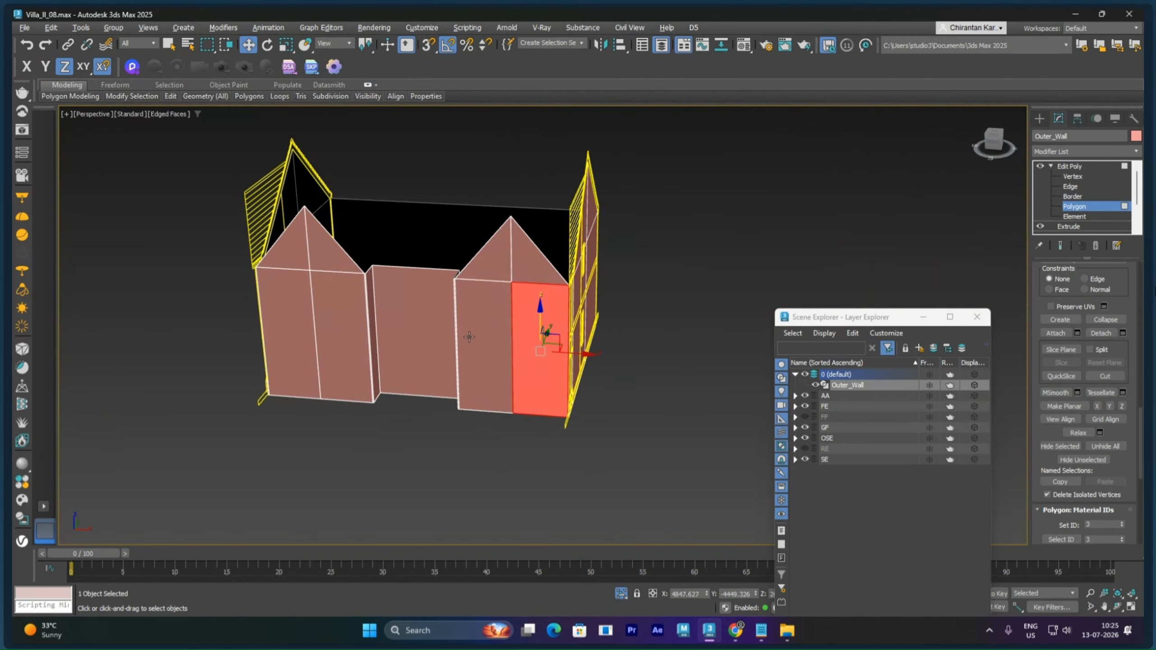
middle_click_drag(469, 337, 496, 359, "alt")
scroll(465, 354, "up", 8)
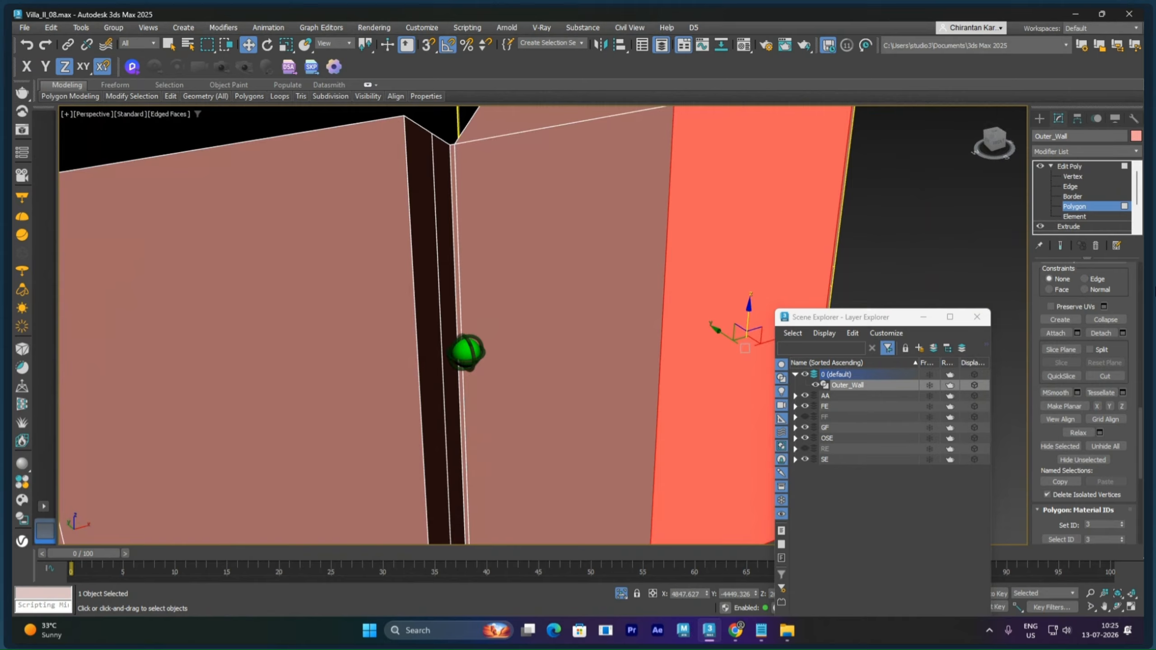
left_click(460, 321)
scroll(501, 299, "down", 6)
middle_click_drag(514, 295, 591, 287, "alt")
scroll(589, 292, "up", 8)
left_click(635, 219)
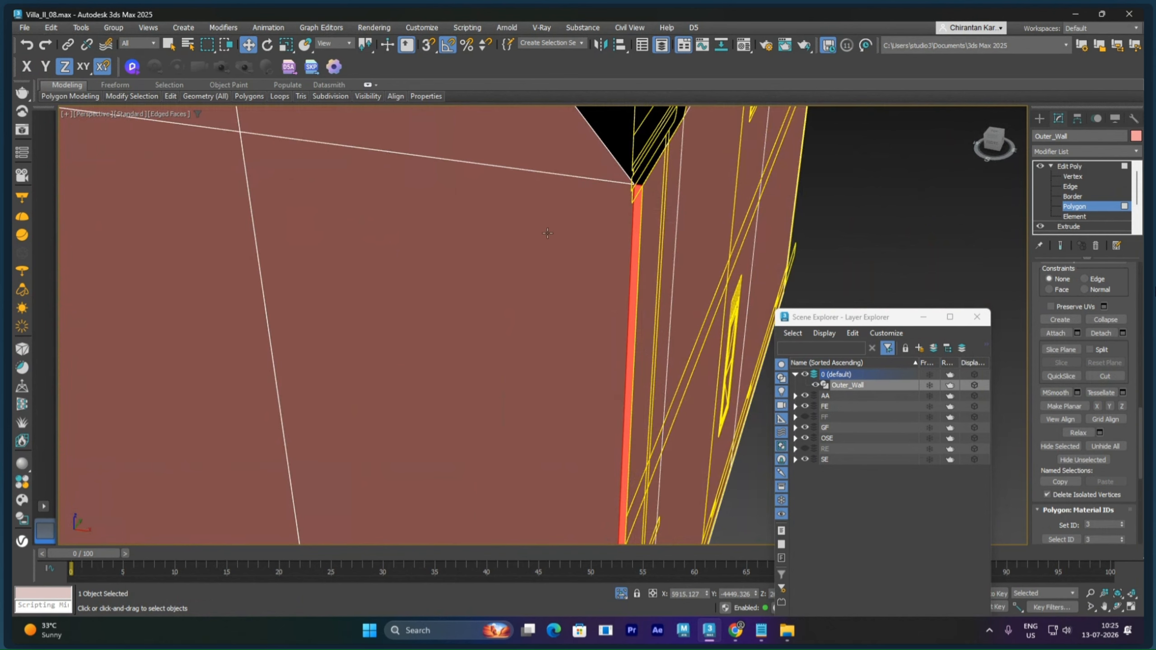
scroll(548, 233, "down", 10)
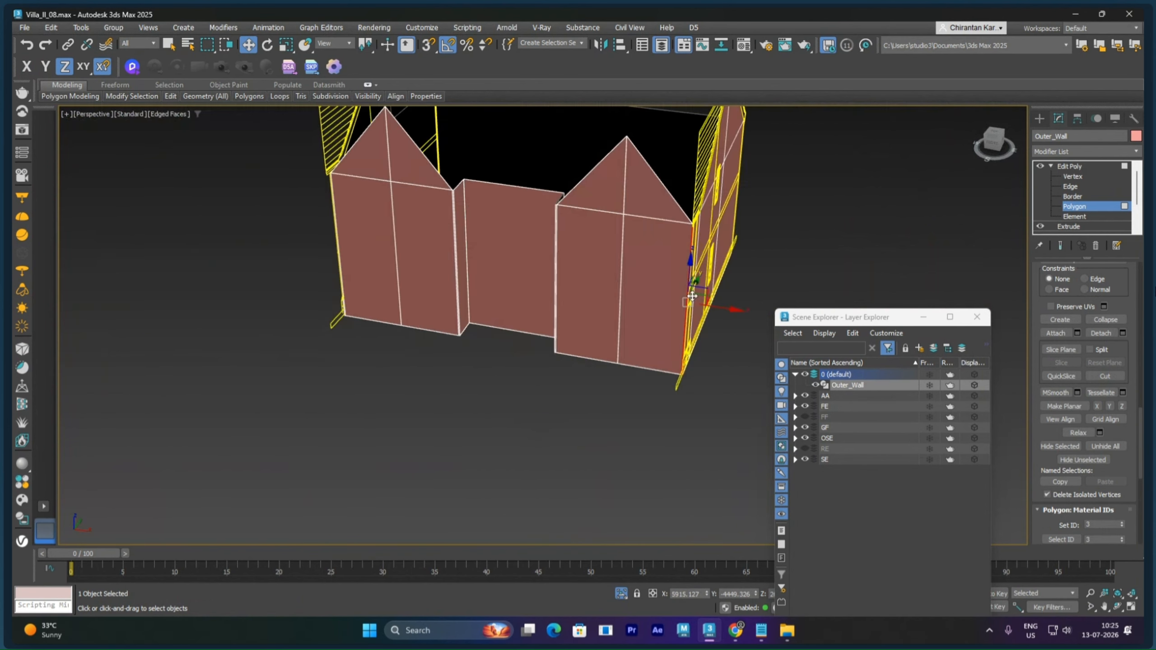
Clear the polygon selection, leave polygon editing of Outer_Wall, deselect the object and save the scene
middle_click_drag(693, 296, 634, 261, "alt")
scroll(588, 294, "down", 5)
middle_click_drag(591, 318, 524, 319)
middle_click_drag(523, 318, 487, 315, "alt")
left_click(851, 235)
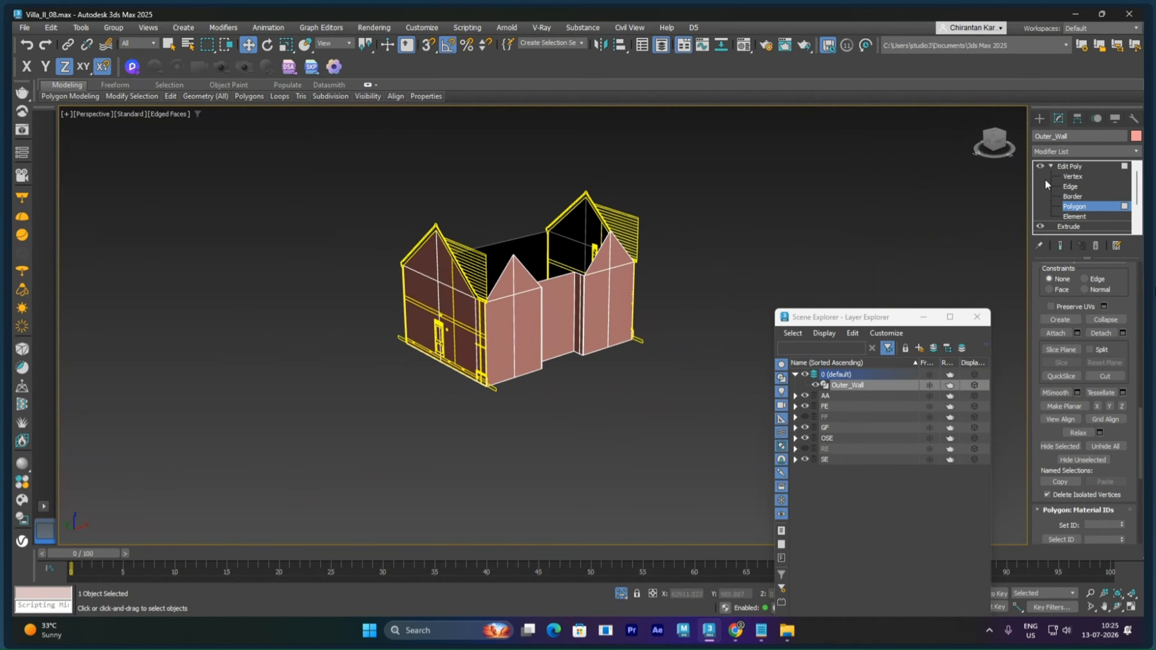
left_click(1065, 167)
left_click(685, 289)
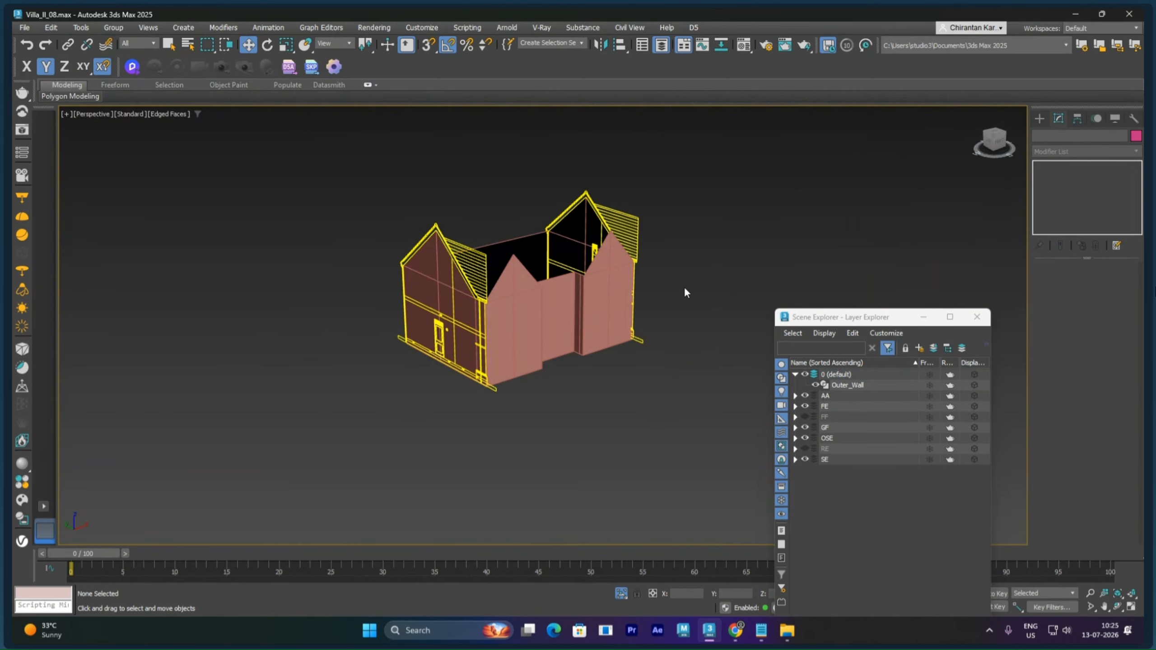
key("ctrl+s")
Show the hidden FF and RE layers and view the outer walls together with these drawings
left_click(805, 417)
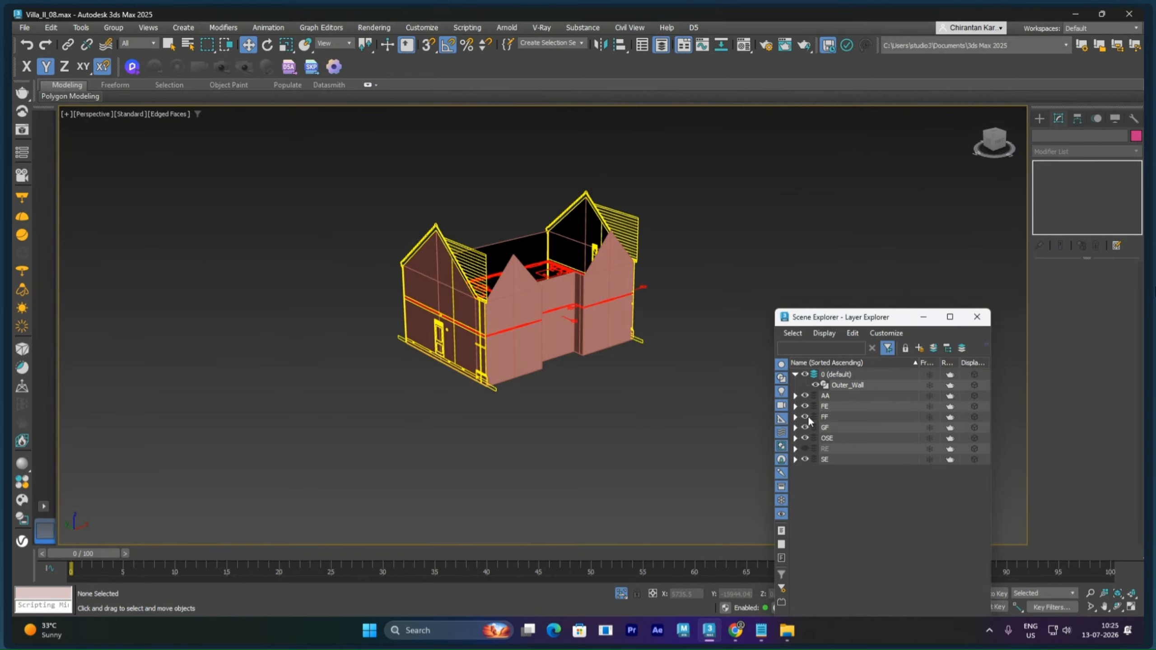
left_click(805, 449)
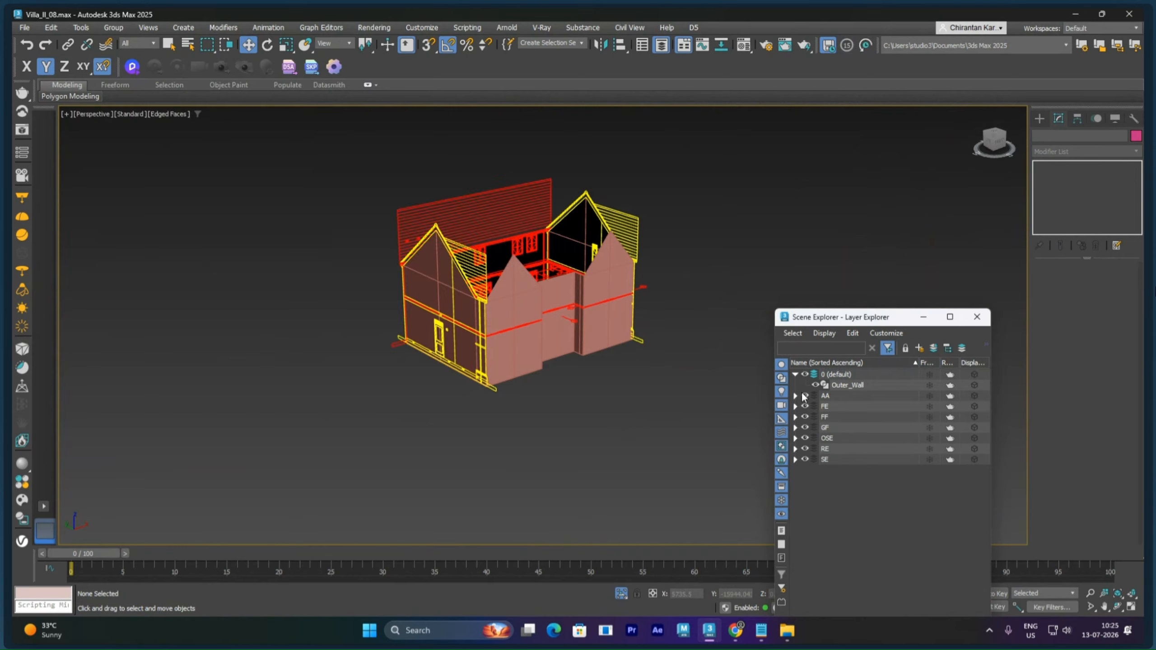
middle_click_drag(608, 413, 555, 402, "alt")
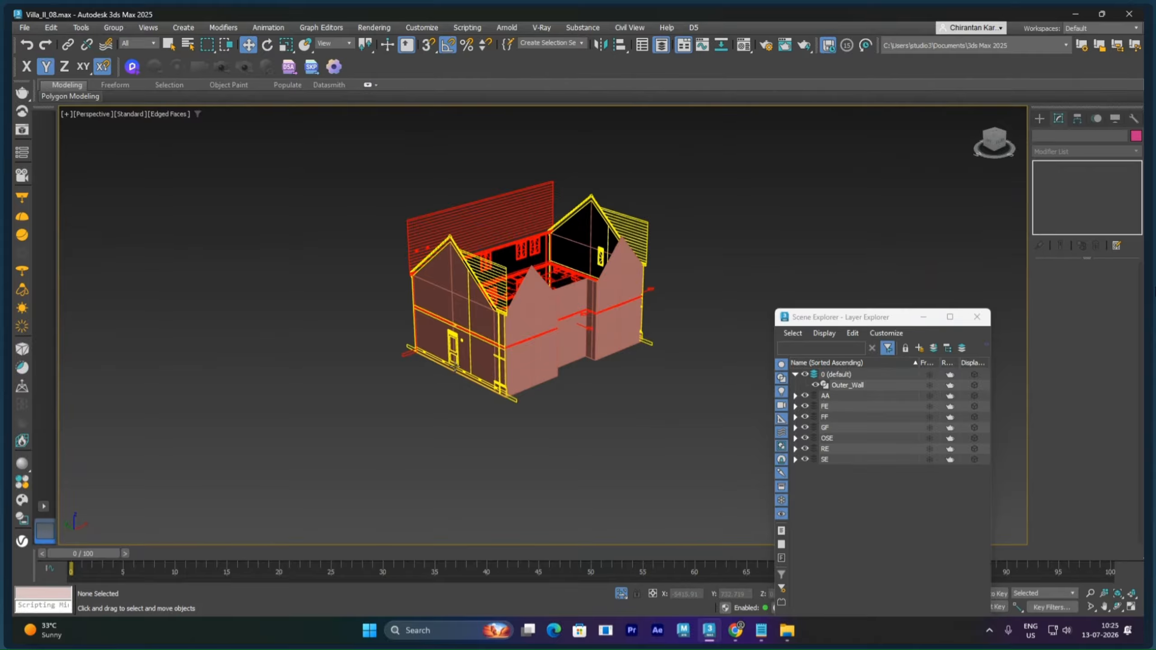
scroll(456, 346, "up", 3)
scroll(454, 364, "up", 4)
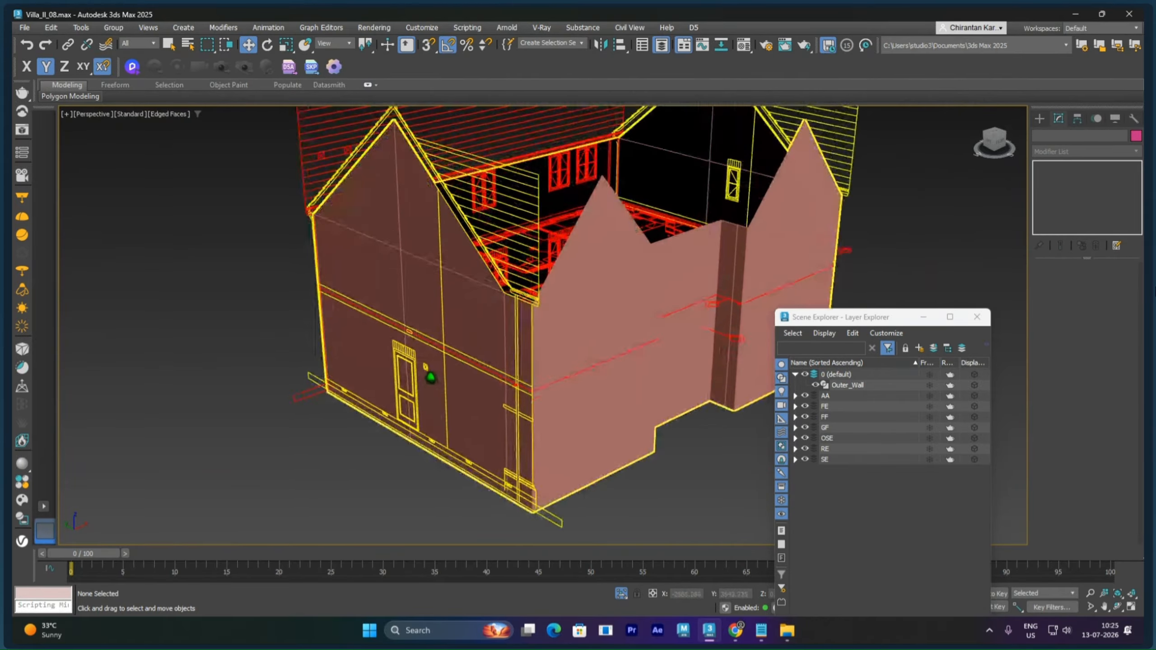
middle_click_drag(448, 363, 321, 374)
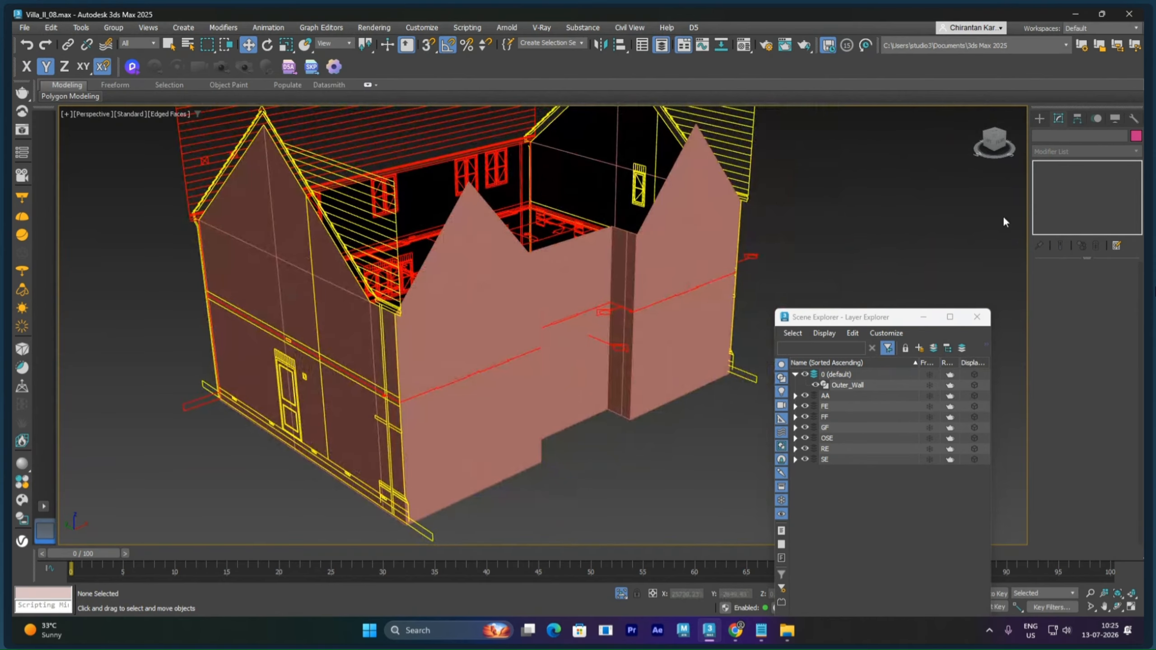
Select all vertical edges of Outer_Wall below eaves level and examine them around the building
left_click(706, 255)
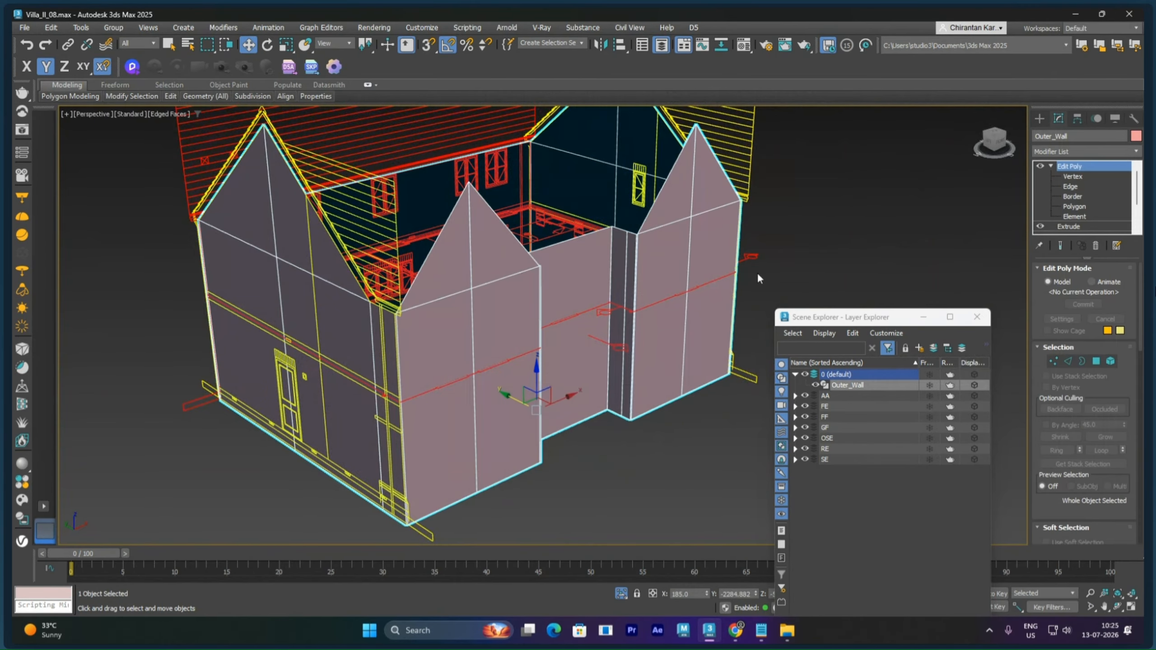
left_click(1072, 187)
middle_click_drag(830, 307, 823, 224)
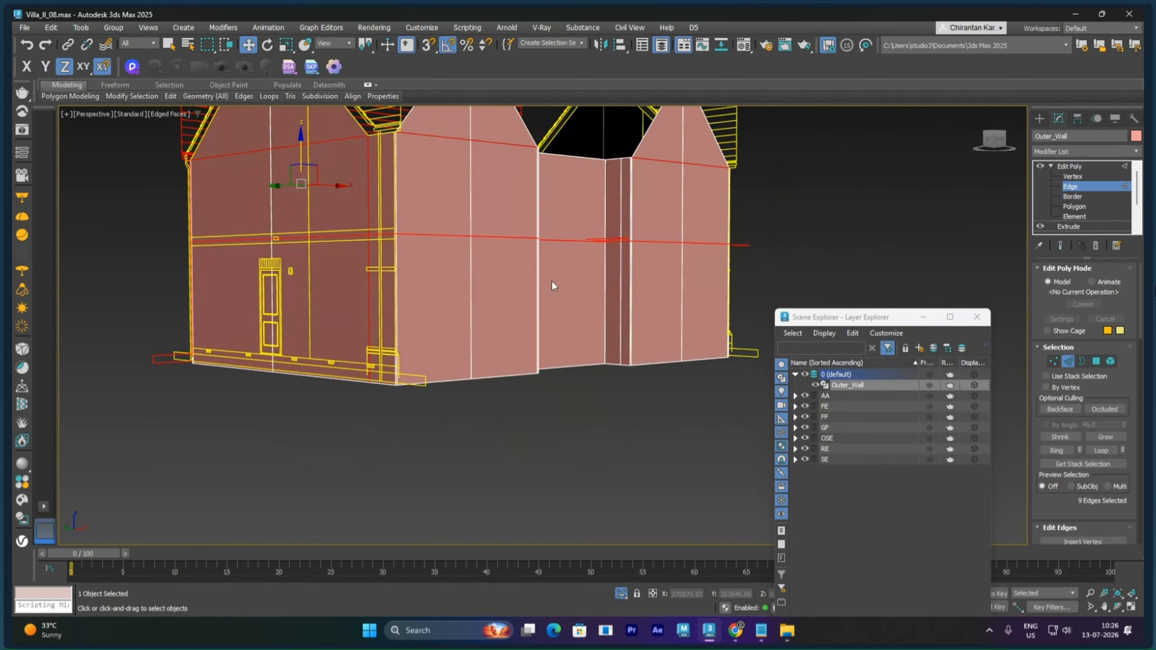
left_click_drag(267, 304, 129, 297)
left_click(775, 292)
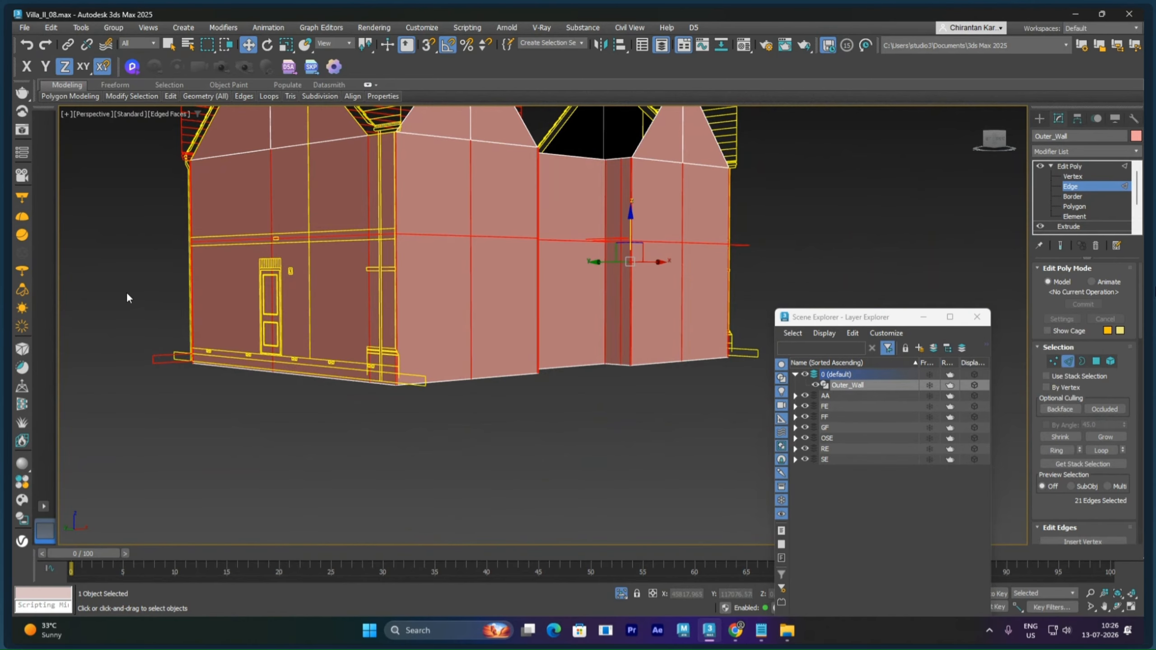
middle_click_drag(205, 301, 482, 447, "alt")
middle_click_drag(718, 288, 710, 288, "alt")
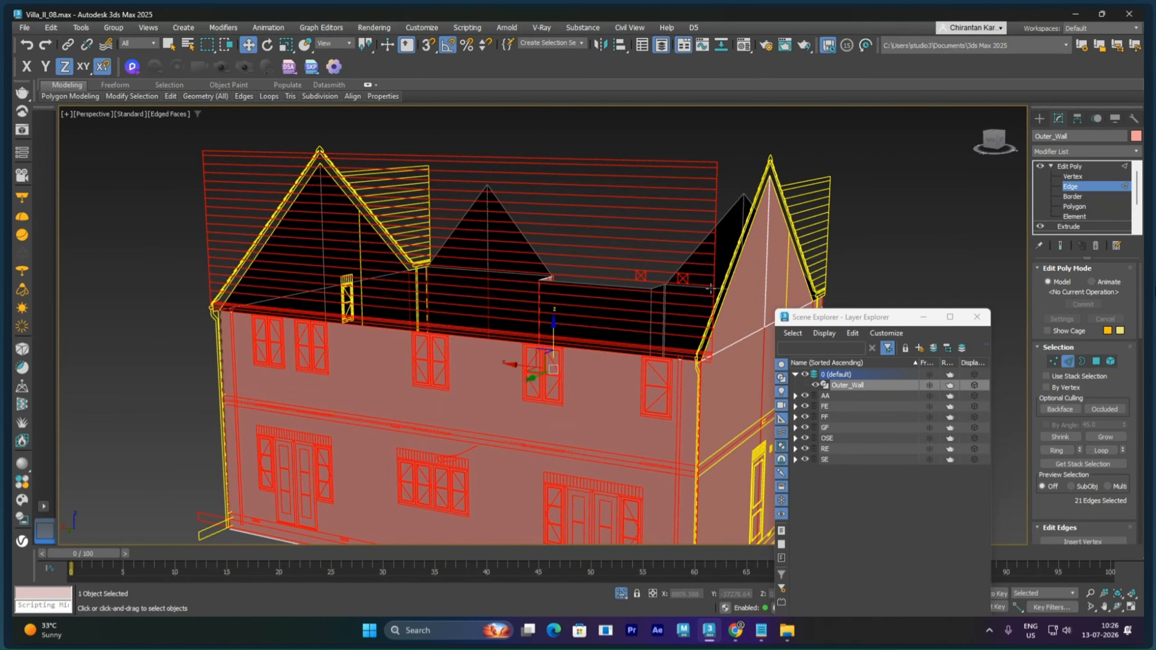
Compare the gable wall's edges with the side elevation drawing in the left view and in perspective
key("l")
middle_click_drag(586, 300, 547, 264)
scroll(559, 228, "up", 2)
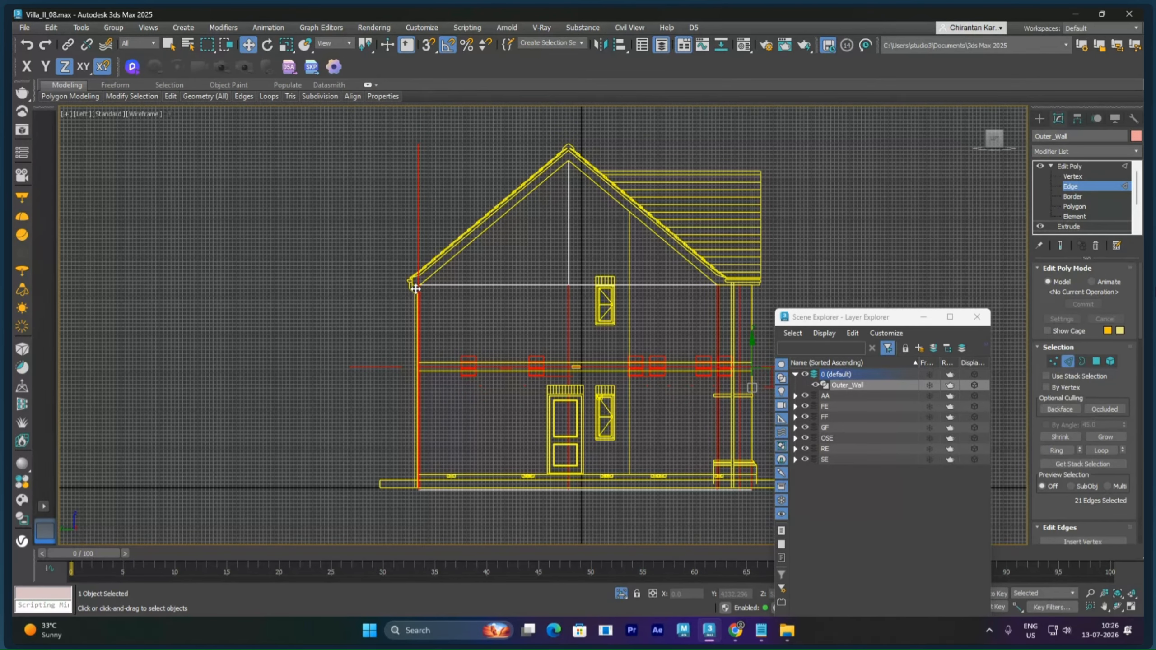
key("p")
middle_click_drag(565, 307, 527, 274, "alt")
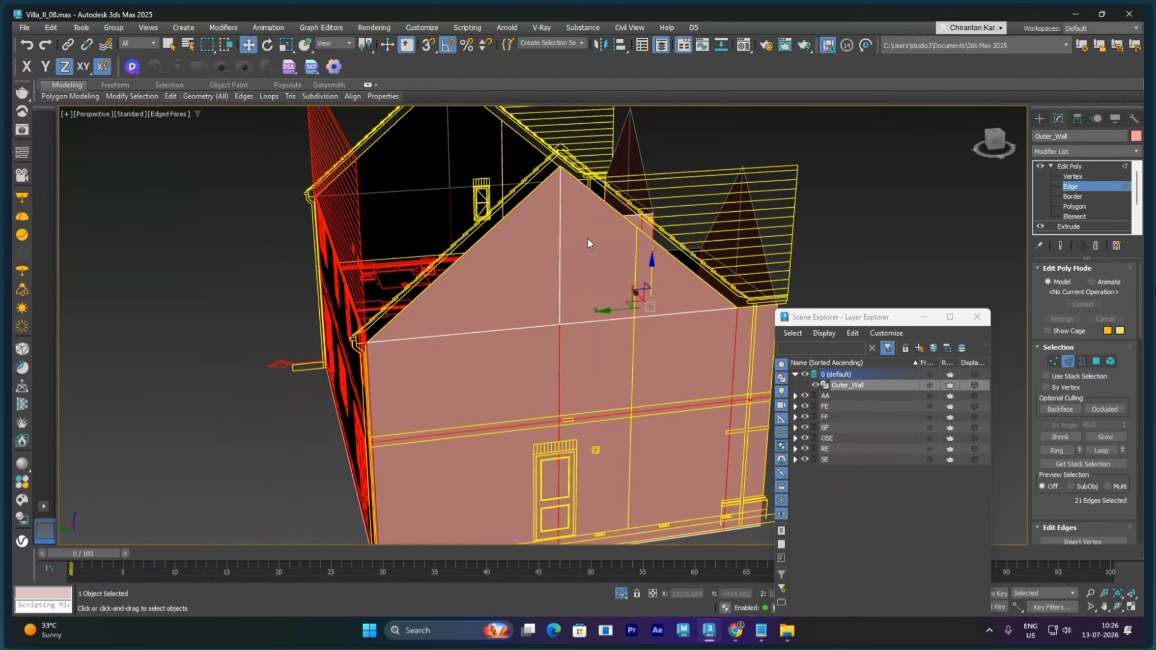
Isolate Outer_Wall, clear its edge selection, leave edge editing and deselect the object
left_click(747, 175)
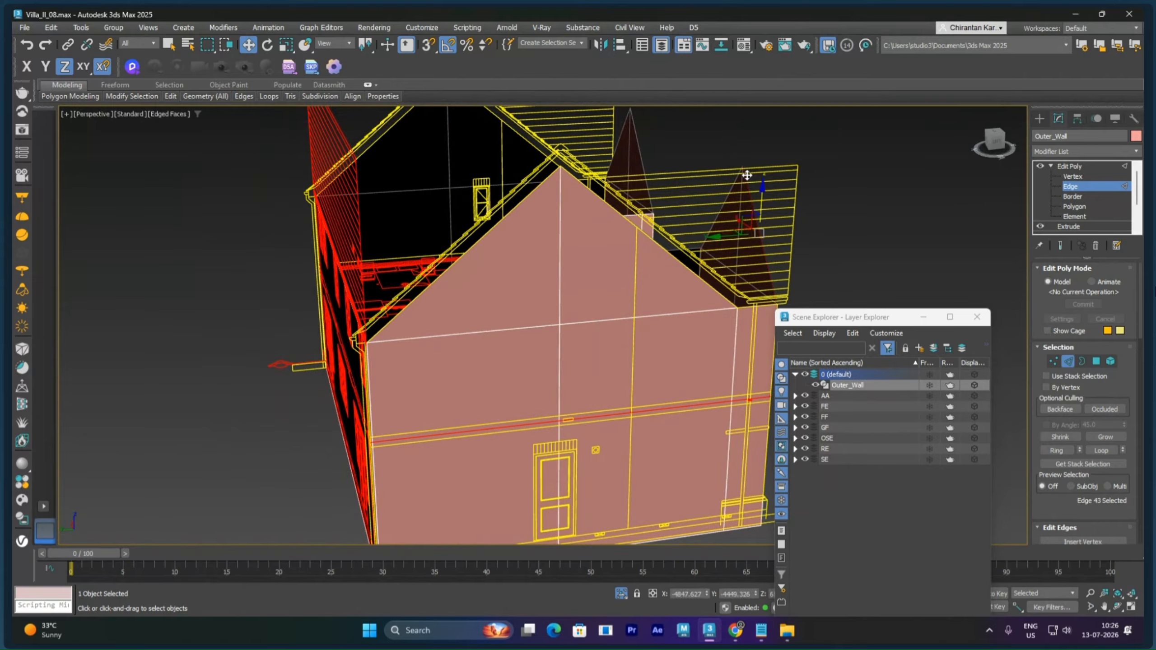
key("alt+q")
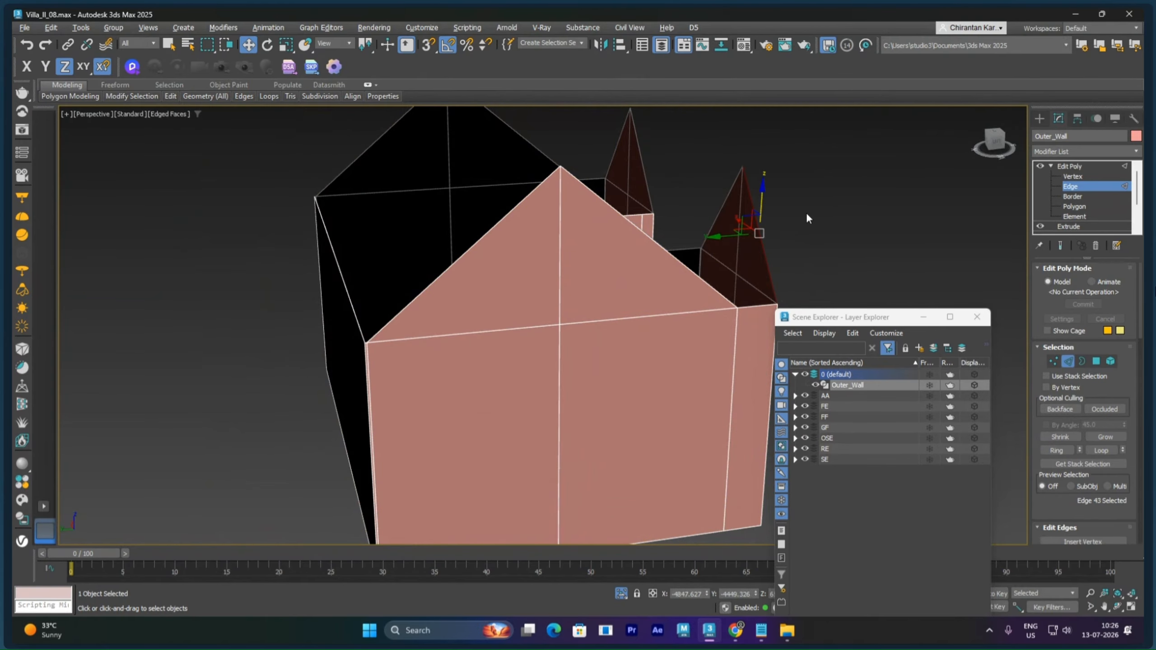
left_click(806, 213)
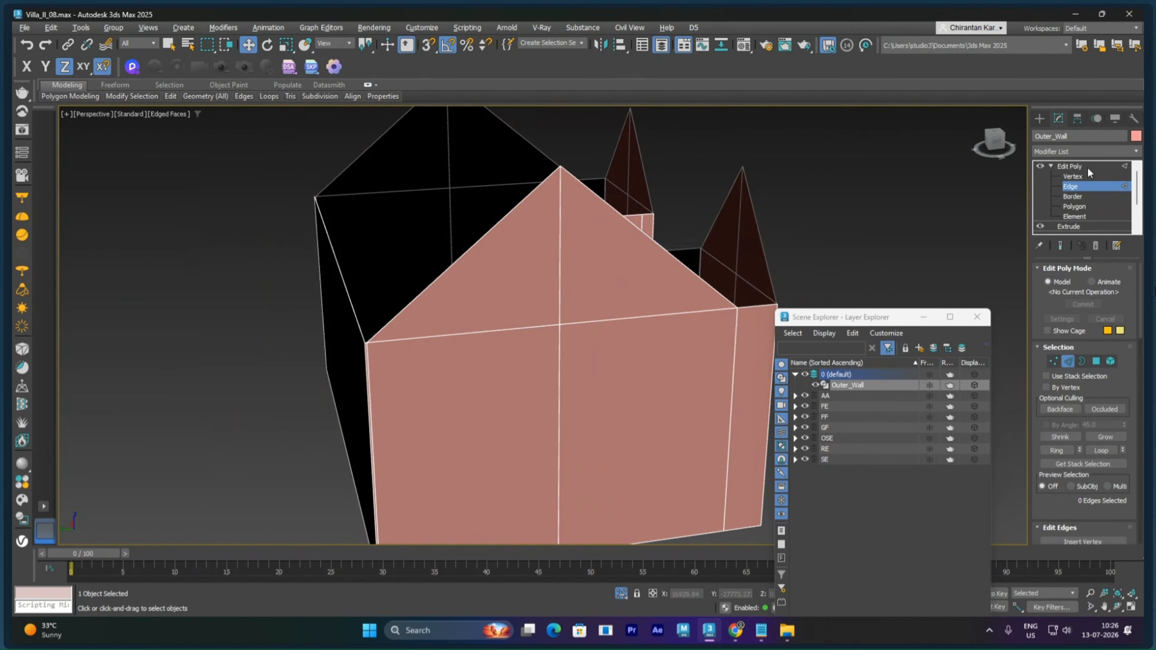
left_click(1087, 166)
left_click(927, 200)
End the current isolation and isolate the Side/Left_Elevation drawing in the left view
left_click(624, 591)
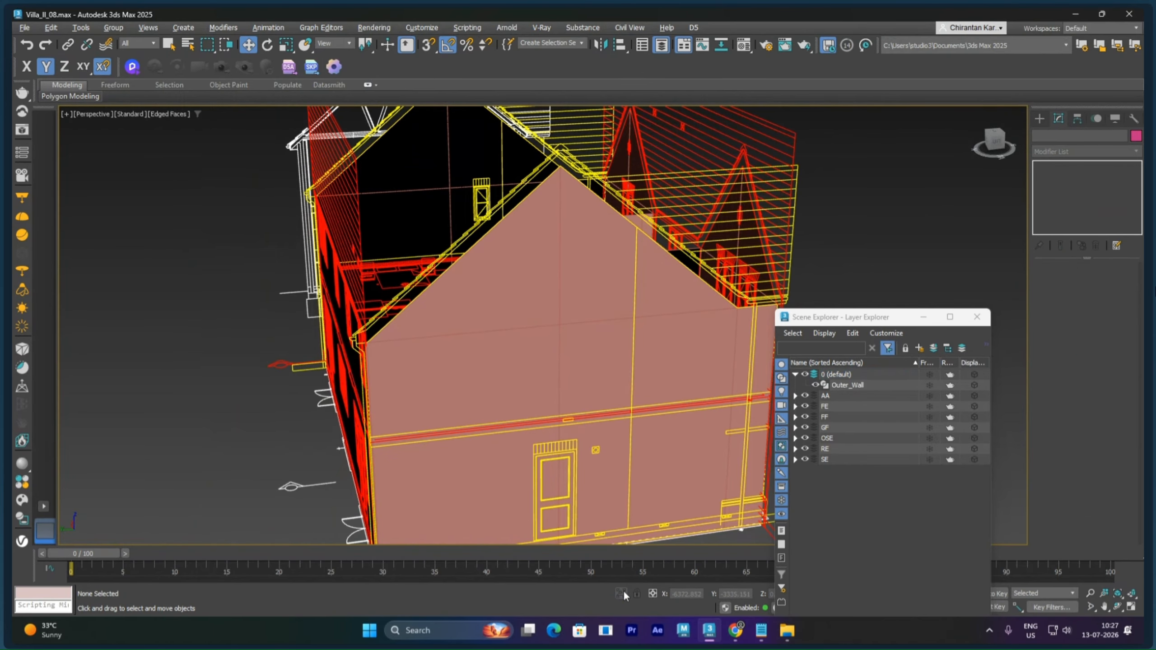
left_click(572, 159)
key("alt+q")
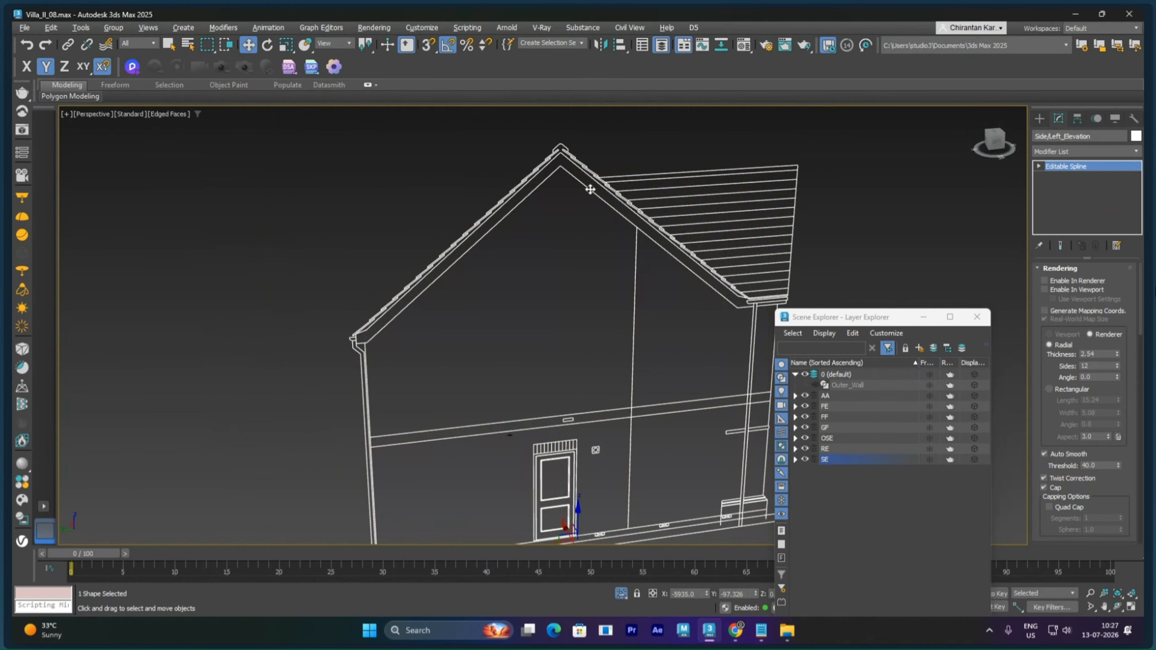
key("l")
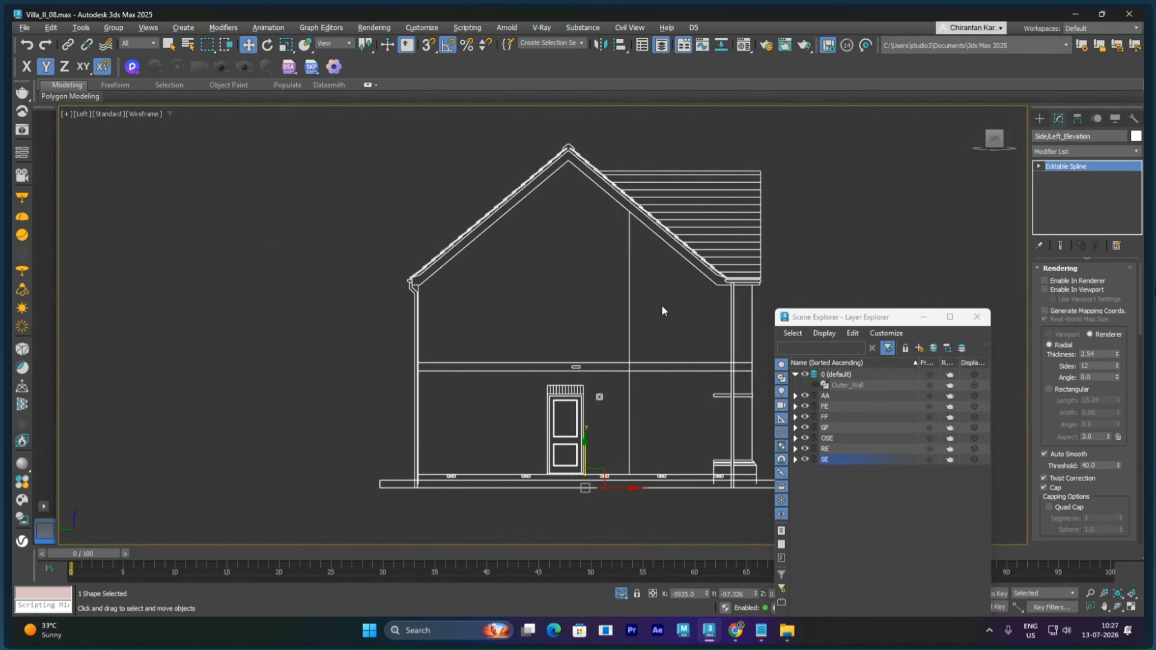
scroll(622, 297, "up", 5)
scroll(622, 297, "up", 3)
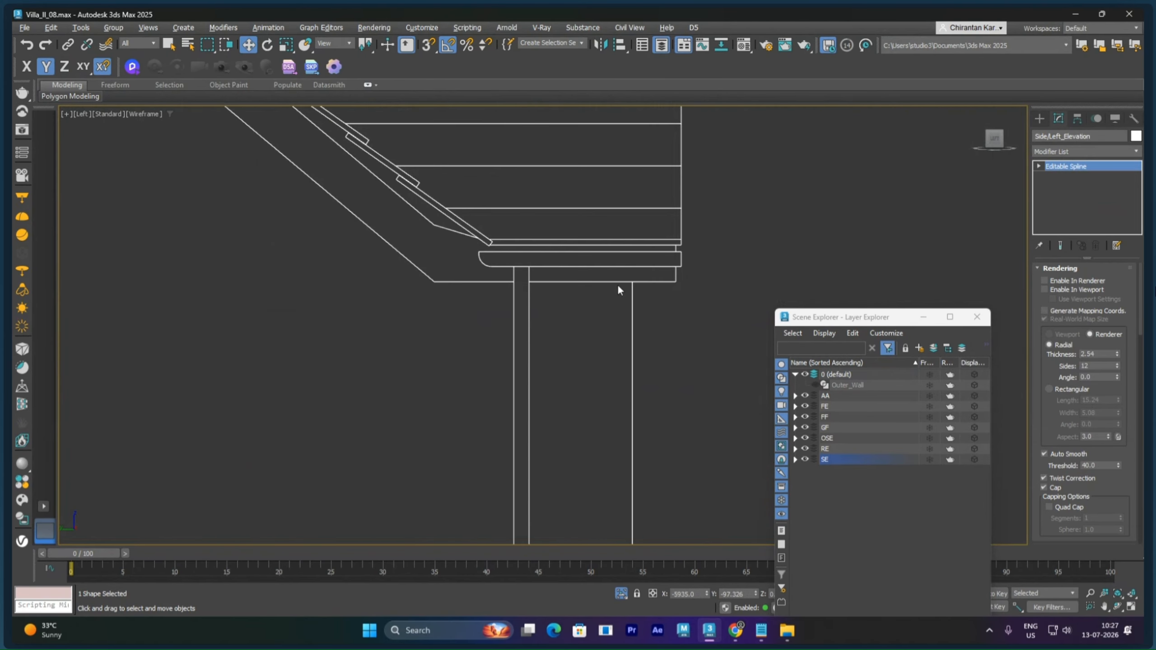
At spline level of Side/Left_Elevation, select the left roof slope's two fascia lines and the short lines closing them at the eaves
left_click(1040, 165)
left_click(1060, 196)
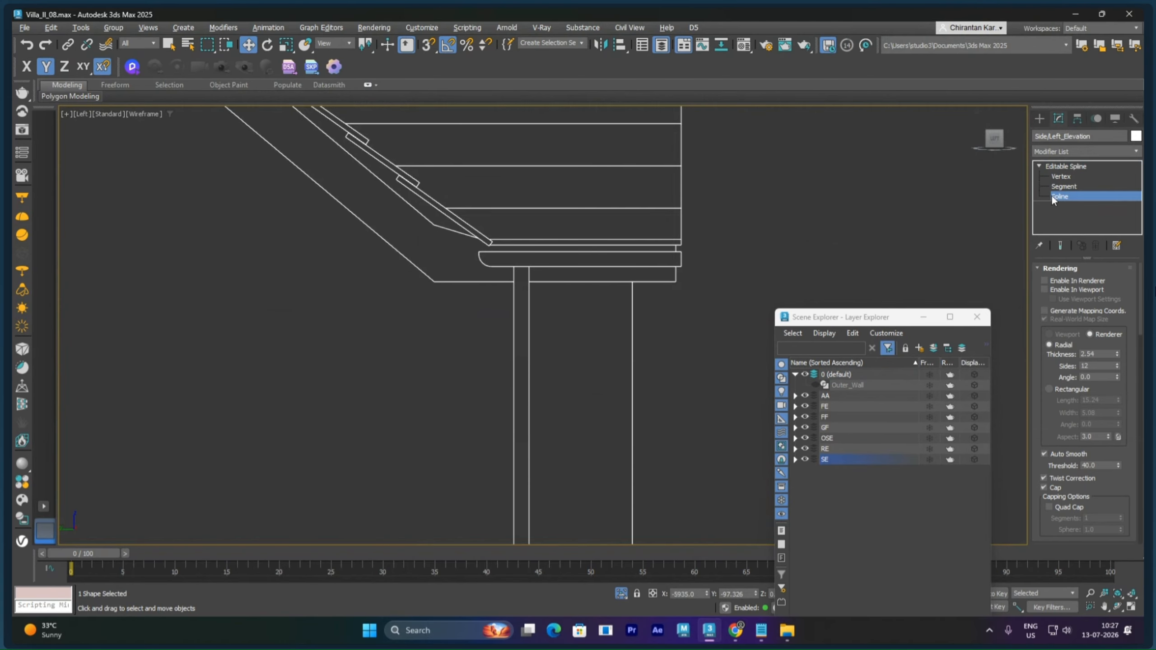
scroll(438, 301, "down", 3)
scroll(357, 267, "down", 2)
middle_click_drag(314, 258, 608, 262)
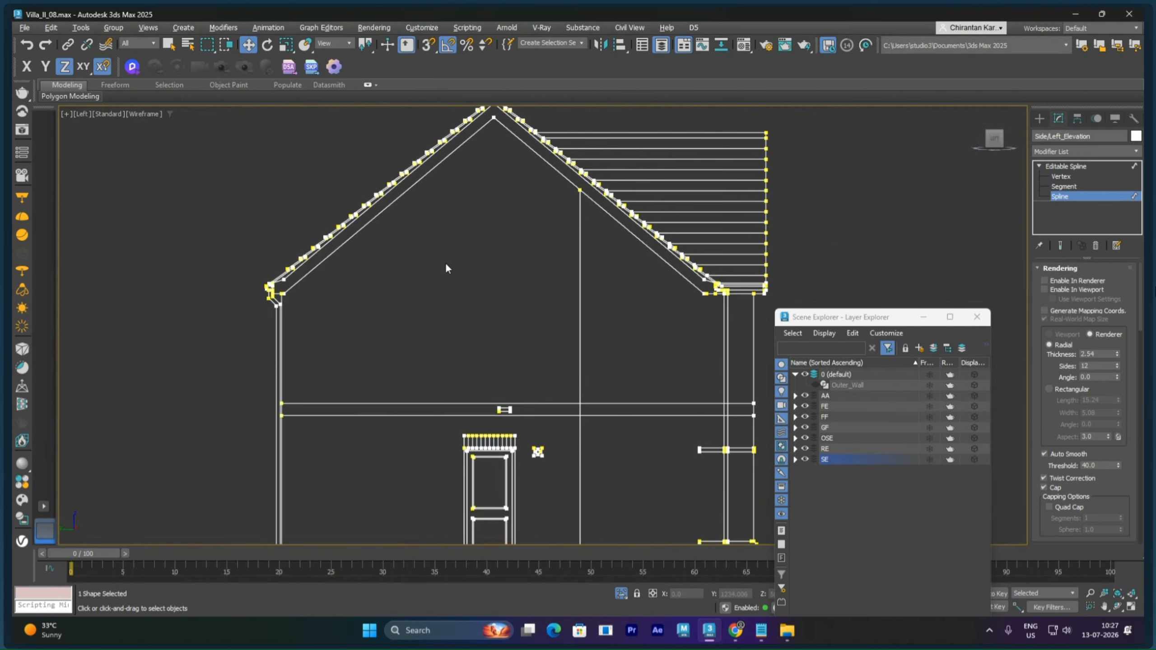
scroll(365, 286, "up", 5)
scroll(363, 276, "up", 5)
middle_click_drag(146, 287, 351, 282)
left_click(349, 269)
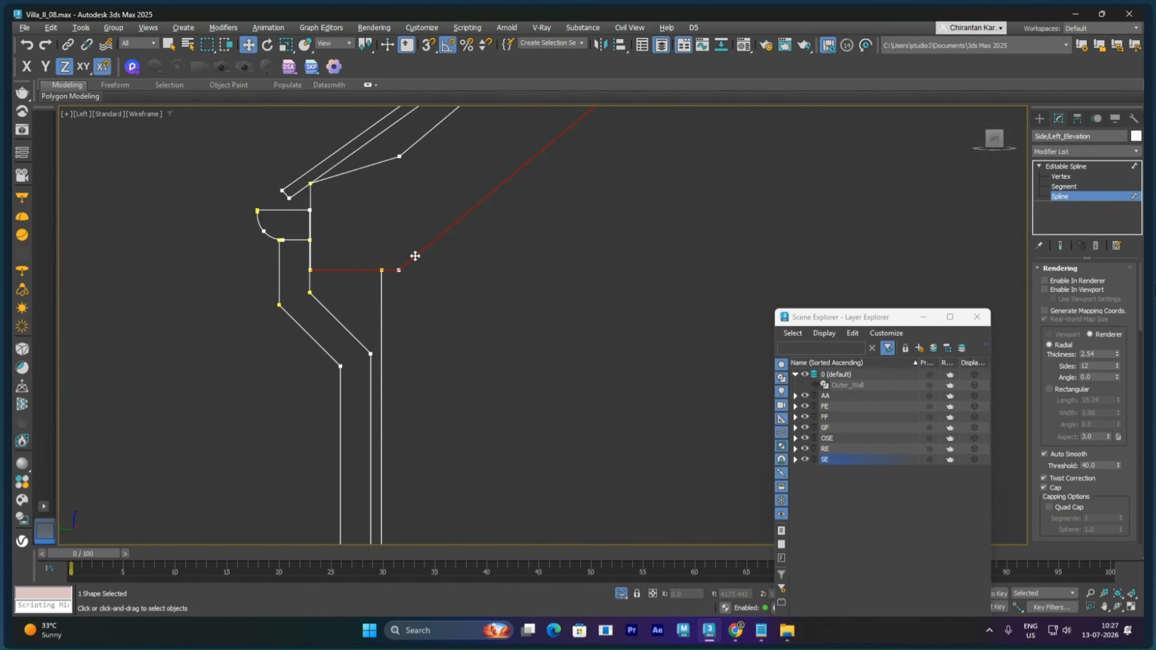
left_click(380, 162, "ctrl")
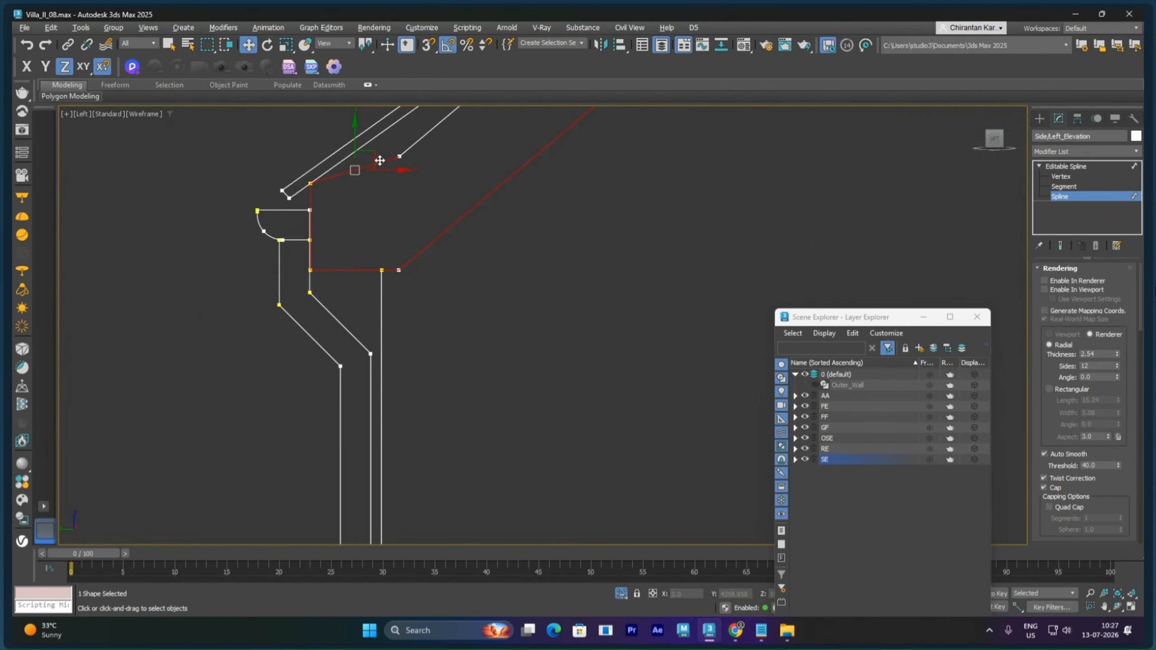
left_click(408, 146, "ctrl")
Add the two parallel fascia lines of the right roof slope, below the ridge, to the spline selection
scroll(529, 176, "down", 8)
middle_click_drag(531, 178, 302, 380)
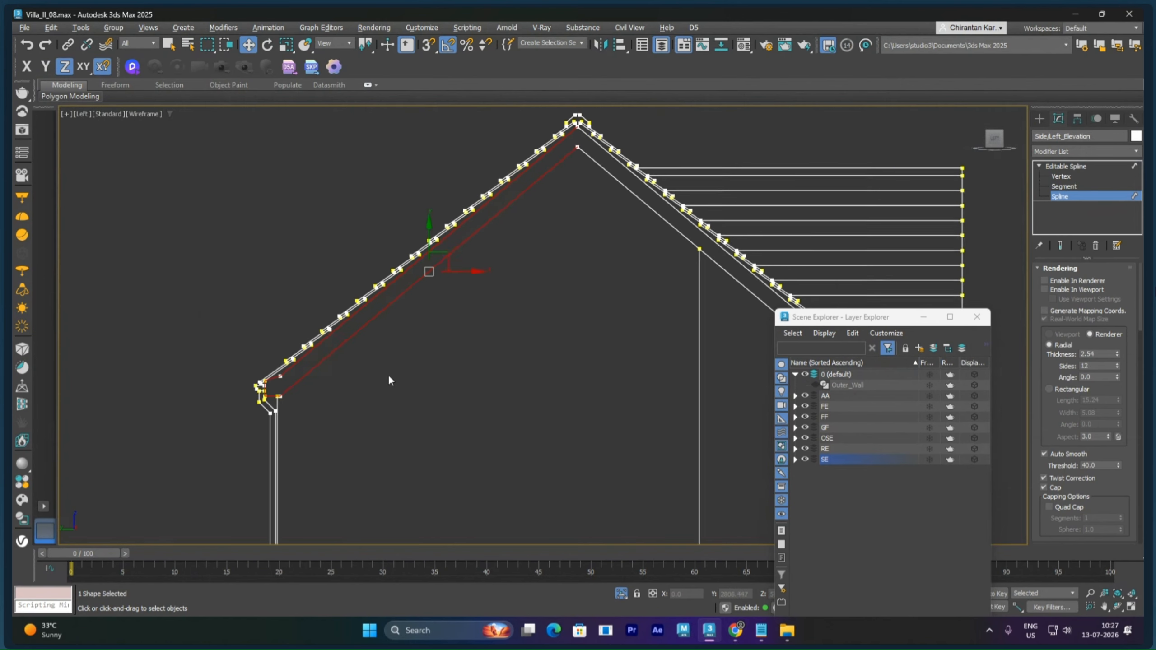
middle_click_drag(502, 287, 434, 377)
scroll(517, 229, "up", 5)
left_click(560, 173, "ctrl")
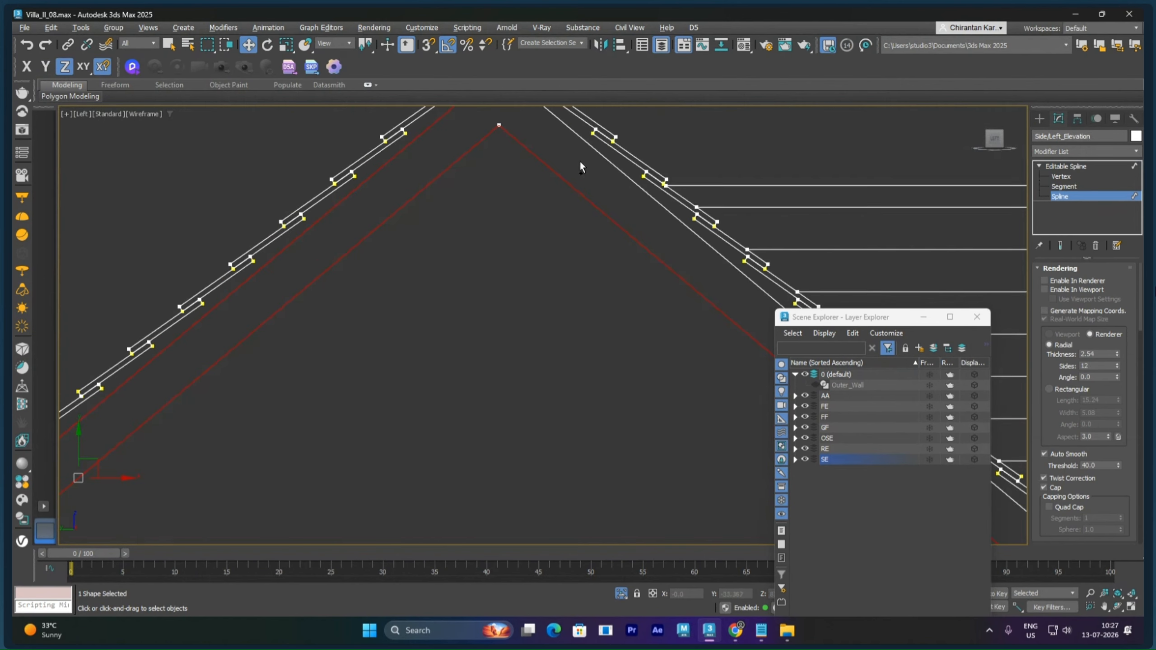
left_click(601, 154, "ctrl")
Add the short sloping line at the right eaves and the long horizontal line just above the gutter to the spline selection
scroll(629, 264, "down", 5)
middle_click_drag(634, 287, 280, 93)
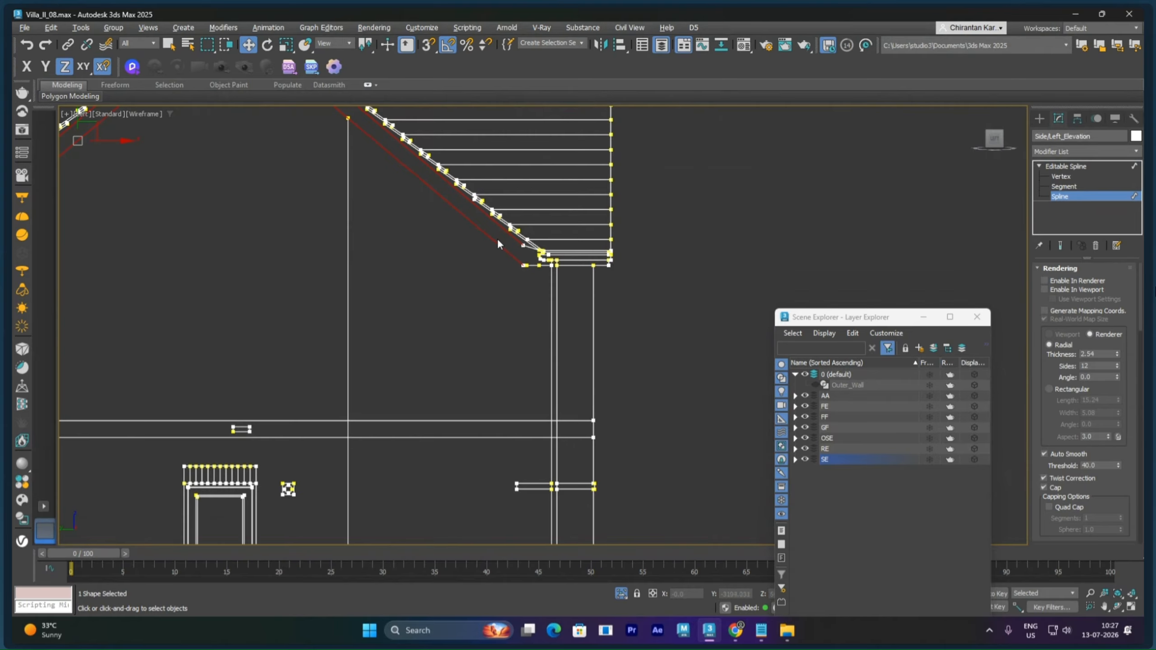
scroll(500, 250, "up", 5)
scroll(540, 257, "up", 5)
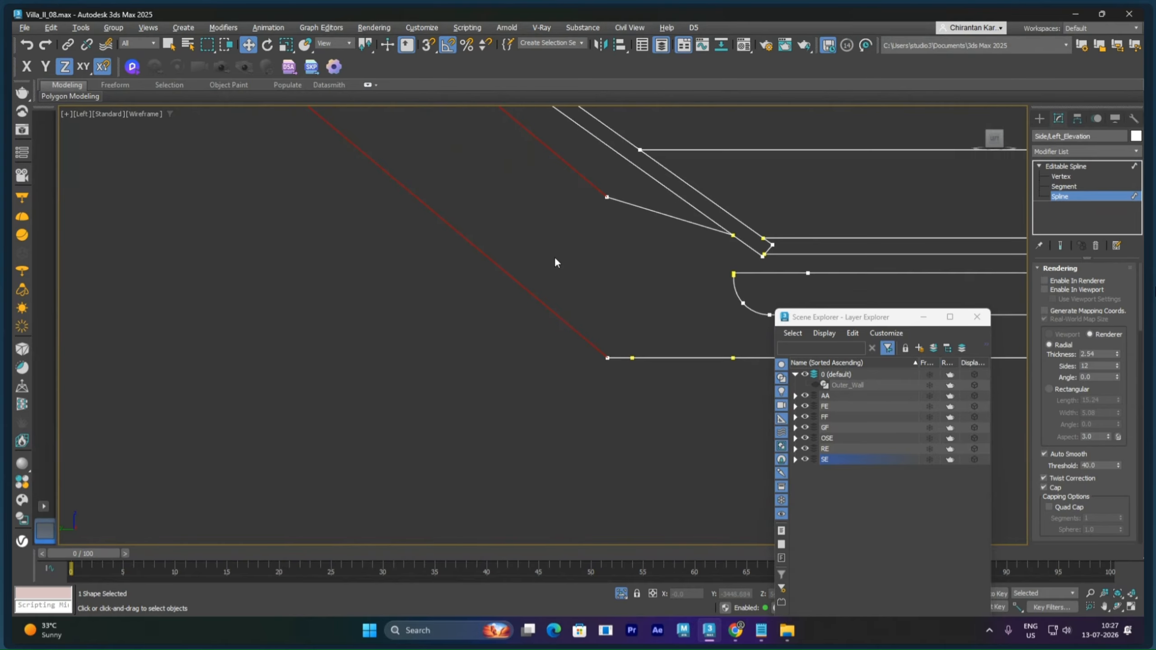
left_click(668, 222, "ctrl")
middle_click_drag(808, 253, 630, 230)
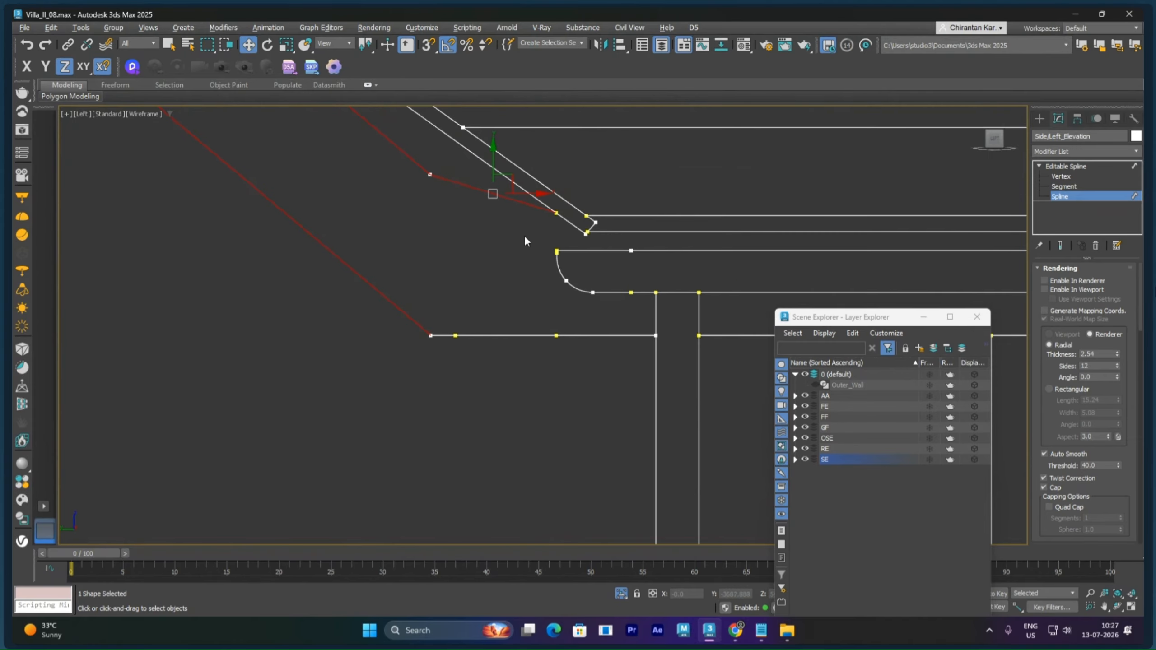
left_click(630, 231, "ctrl")
Add the two short end verticals and the horizontal soffit lines on both sides of the downpipe at the right eaves to the spline selection
middle_click_drag(679, 281, 329, 216)
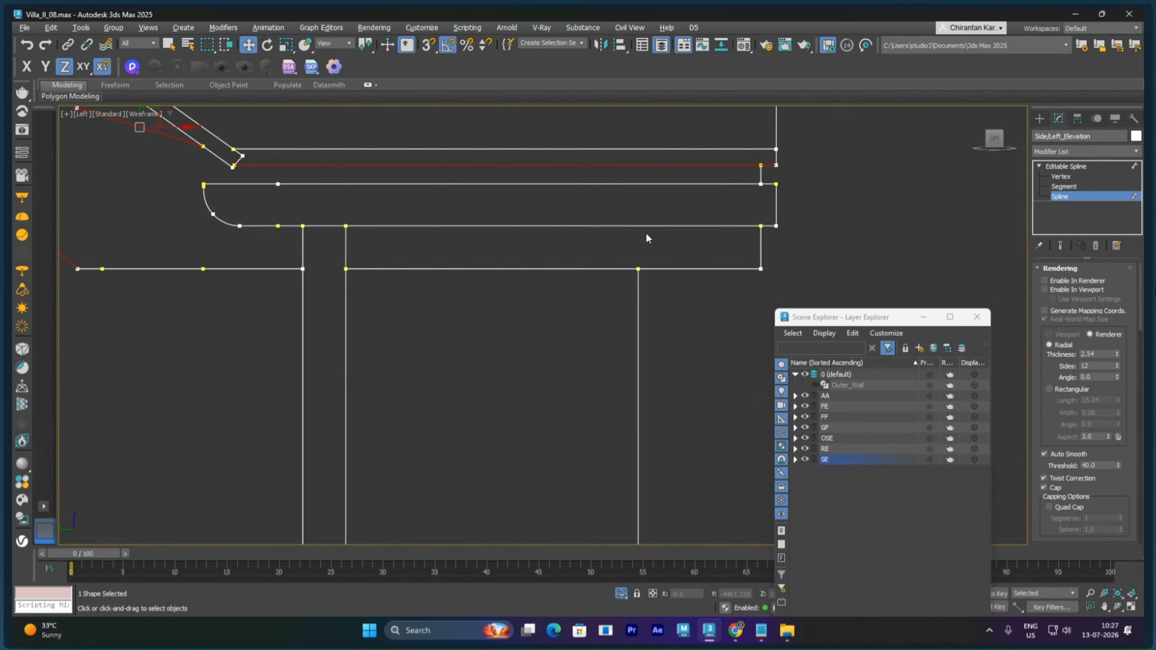
left_click(761, 175, "ctrl")
left_click(761, 241, "ctrl")
left_click(738, 268, "ctrl")
scroll(325, 327, "down", 3)
middle_click_drag(326, 326, 654, 306)
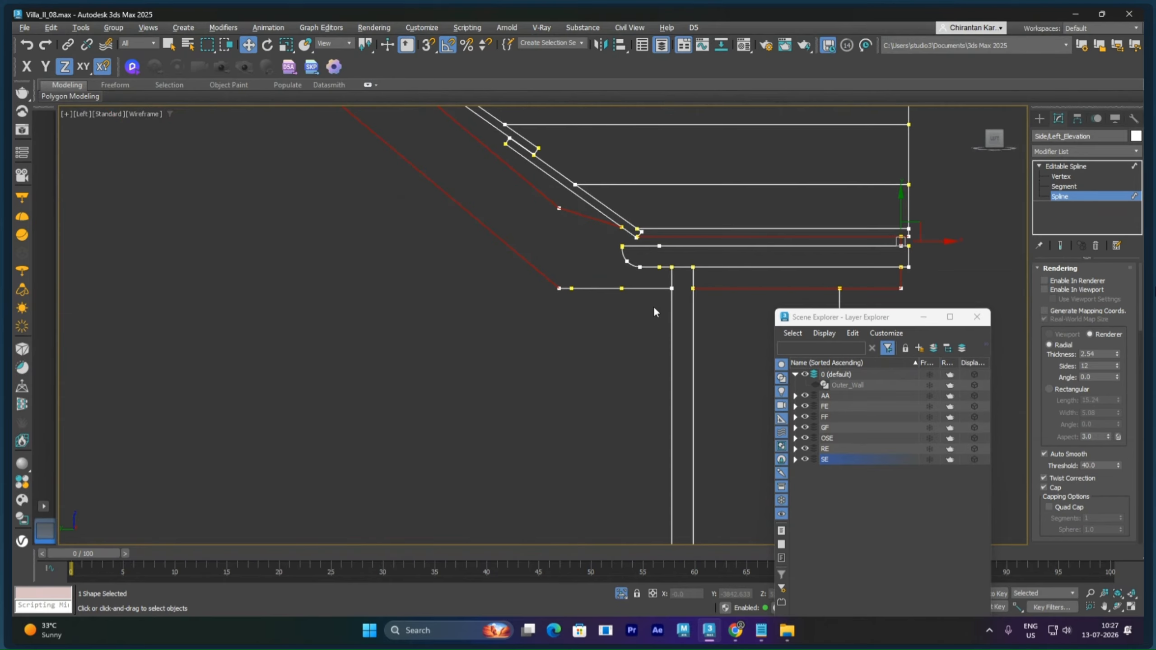
left_click(641, 288, "ctrl")
scroll(636, 323, "down", 5)
middle_click_drag(500, 330, 575, 324)
scroll(601, 266, "up", 8)
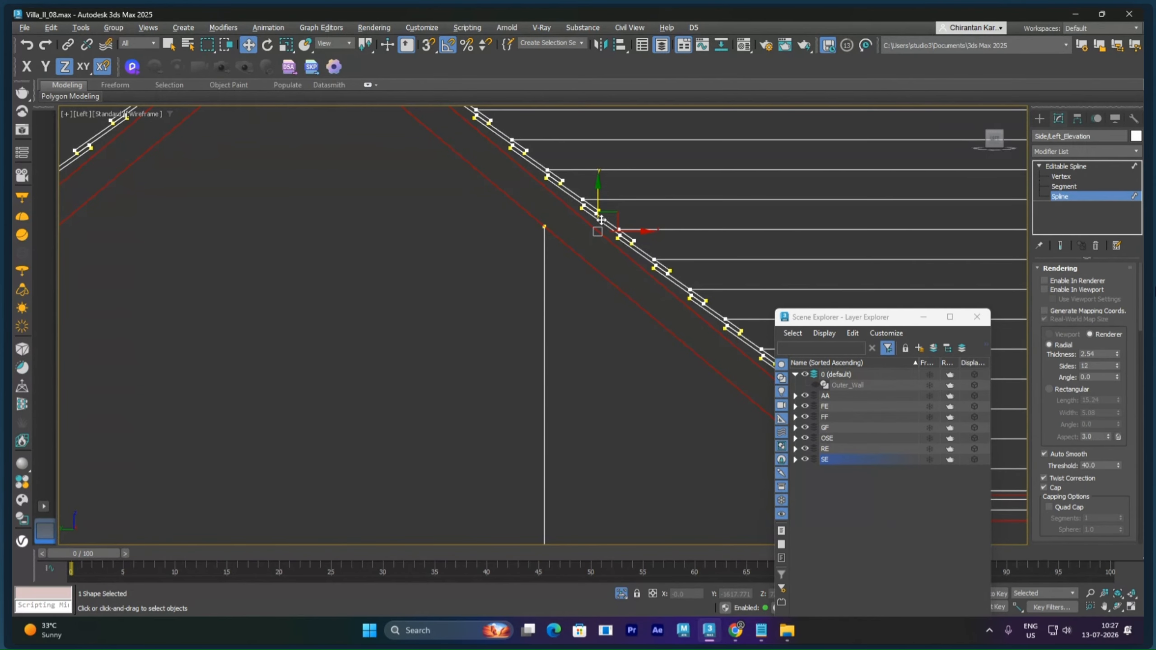
scroll(420, 214, "down", 3)
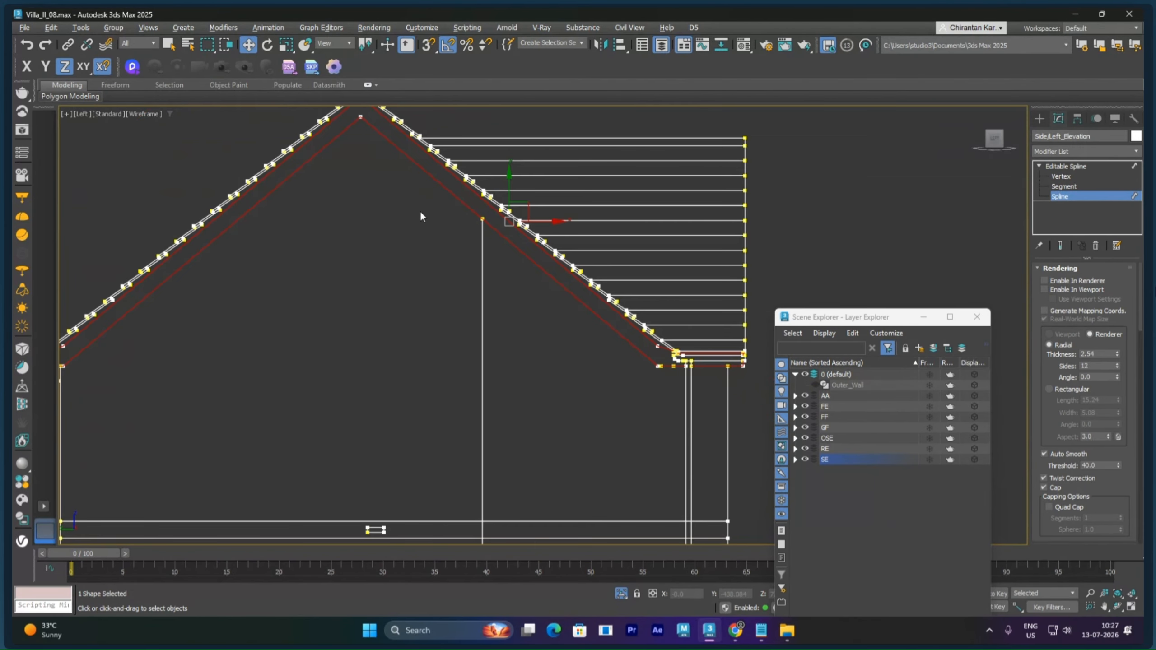